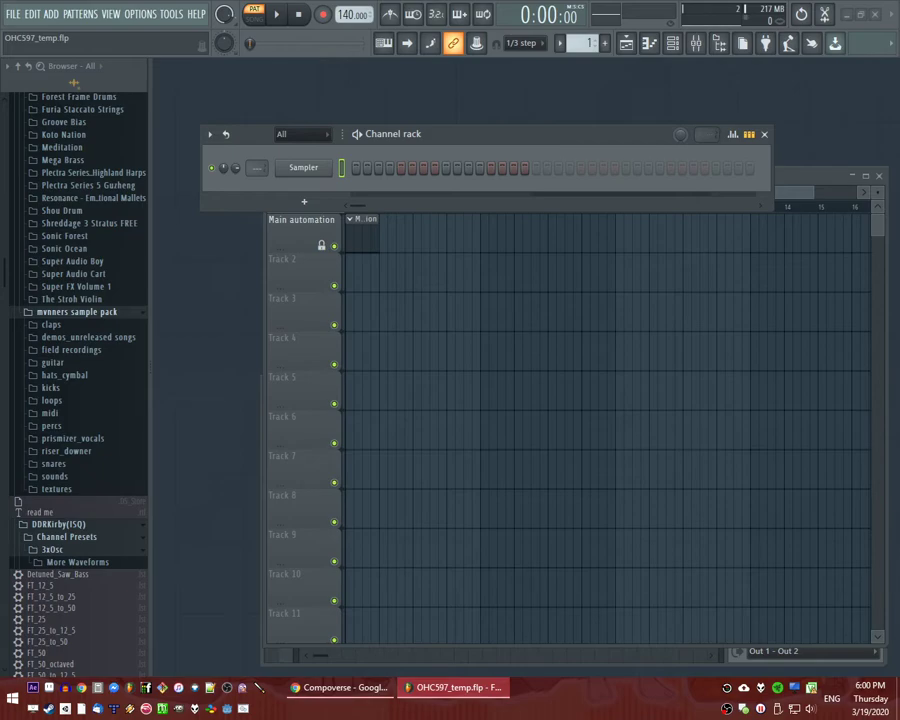
Lower the project tempo to 90 BPM and check it with the metronome.
{"action": "right_click", "coordinate": [350, 15]}
{"action": "left_click", "coordinate": [350, 15]}
{"action": "left_click", "coordinate": [390, 15]}
{"action": "key", "text": "space"}
{"action": "left_click_drag", "start_coordinate": [348, 15], "coordinate": [348, 65]}
{"action": "left_click", "coordinate": [448, 408]}
{"action": "left_click", "coordinate": [49, 14]}
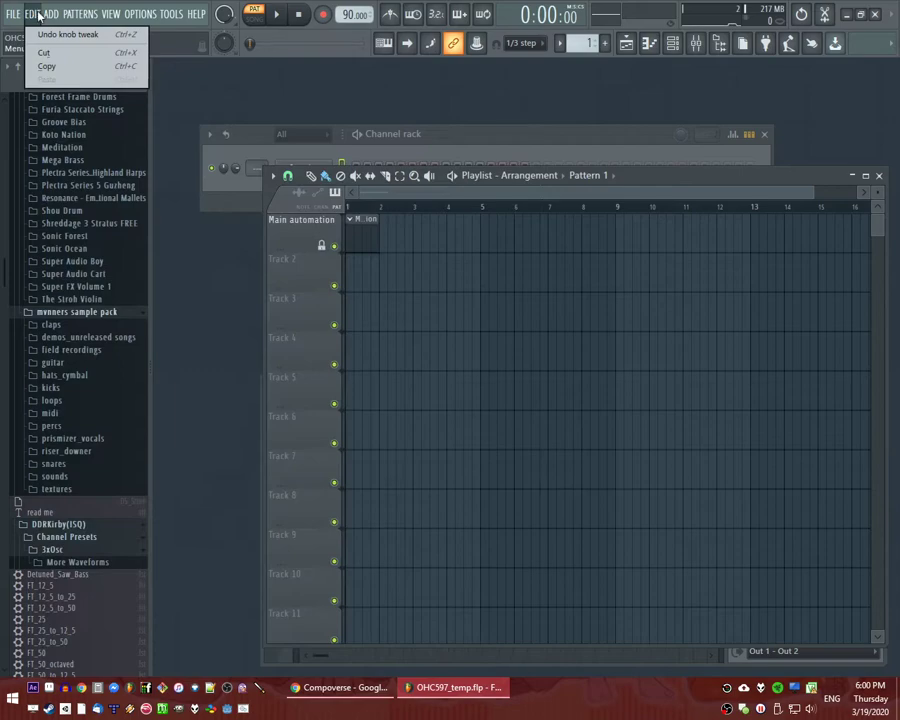
{"action": "left_click", "coordinate": [36, 14]}
Find the FT_triangle 3xOsc preset in the browser's More Waveforms folder and load it as a new channel.
{"action": "scroll", "coordinate": [70, 421], "scroll_direction": "up", "scroll_amount": 10}
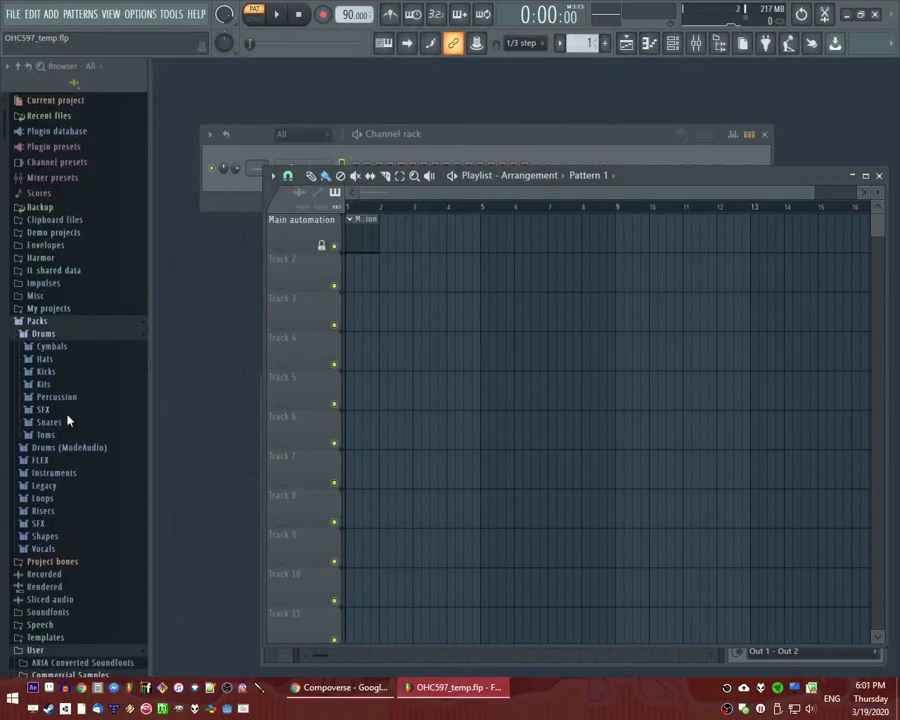
{"action": "scroll", "coordinate": [70, 410], "scroll_direction": "down", "scroll_amount": 15}
{"action": "scroll", "coordinate": [69, 386], "scroll_direction": "up", "scroll_amount": 3}
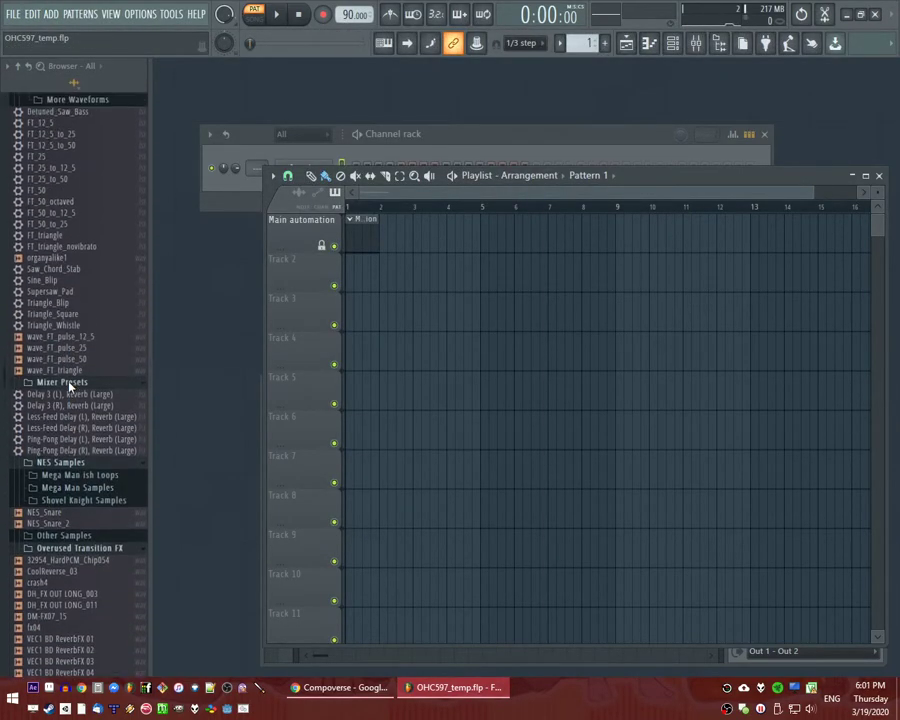
{"action": "left_click", "coordinate": [82, 243]}
{"action": "left_click_drag", "start_coordinate": [84, 248], "coordinate": [240, 182]}
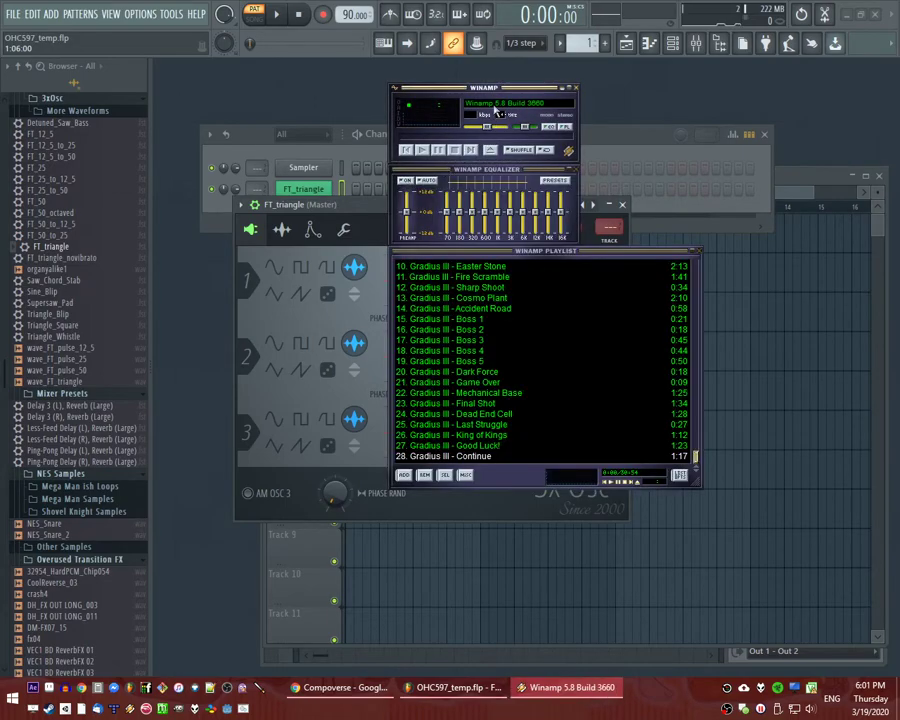
{"action": "left_click_drag", "start_coordinate": [497, 93], "coordinate": [0, 66]}
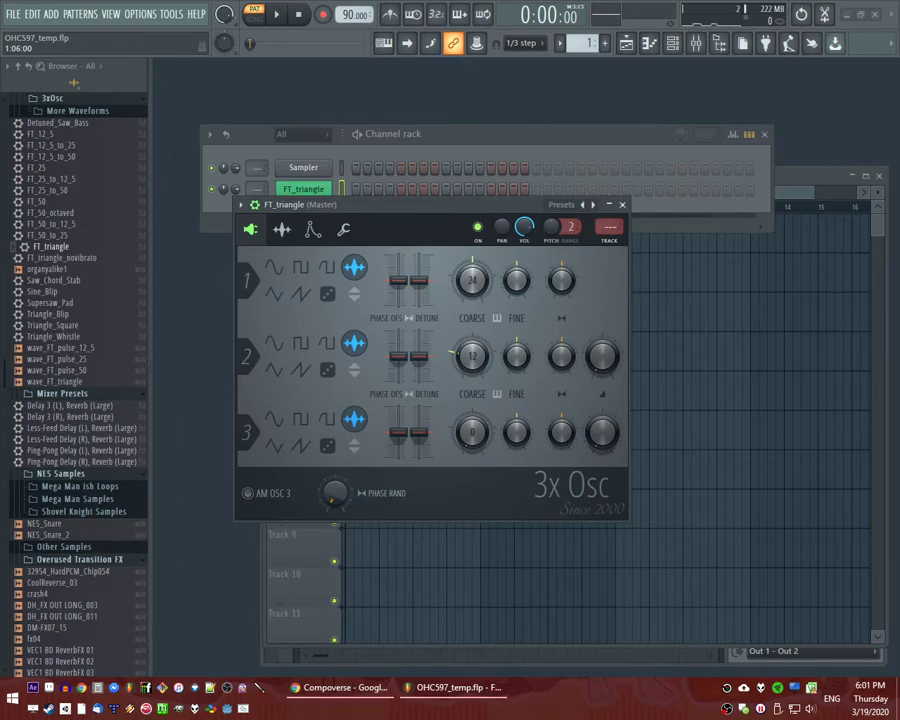
Draw a C5, E5 and B5 test chord at bar 1 in FT_triangle's piano roll and lengthen its notes to 8 steps.
{"action": "left_click", "coordinate": [315, 181]}
{"action": "right_click", "coordinate": [318, 186]}
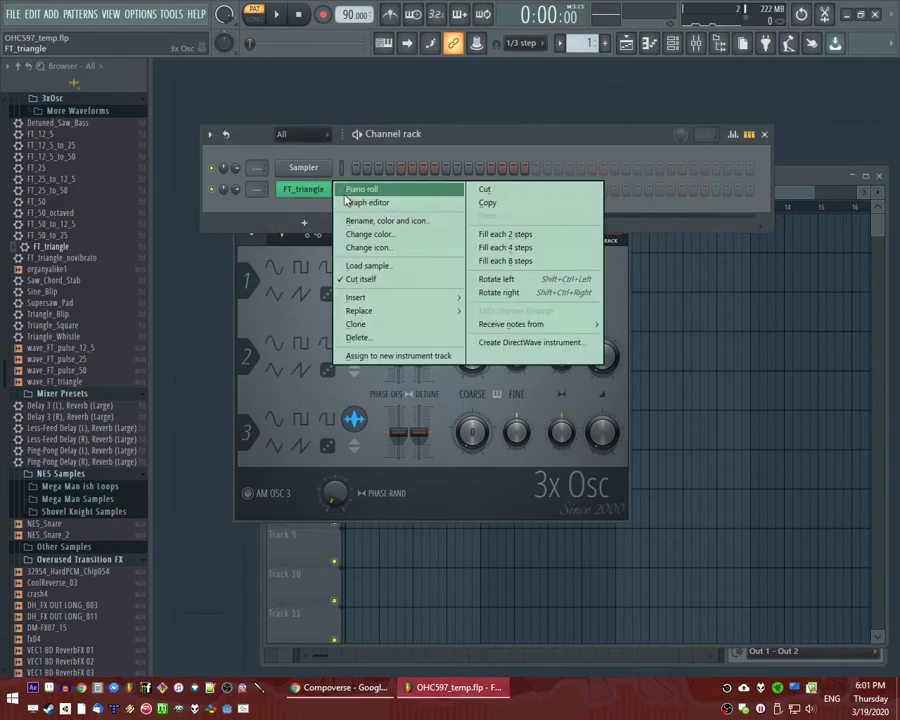
{"action": "left_click", "coordinate": [362, 186]}
{"action": "left_click", "coordinate": [247, 365]}
{"action": "left_click_drag", "start_coordinate": [247, 365], "coordinate": [260, 354]}
{"action": "left_click", "coordinate": [250, 315]}
{"action": "scroll", "coordinate": [254, 320], "scroll_direction": "up", "scroll_amount": 2}
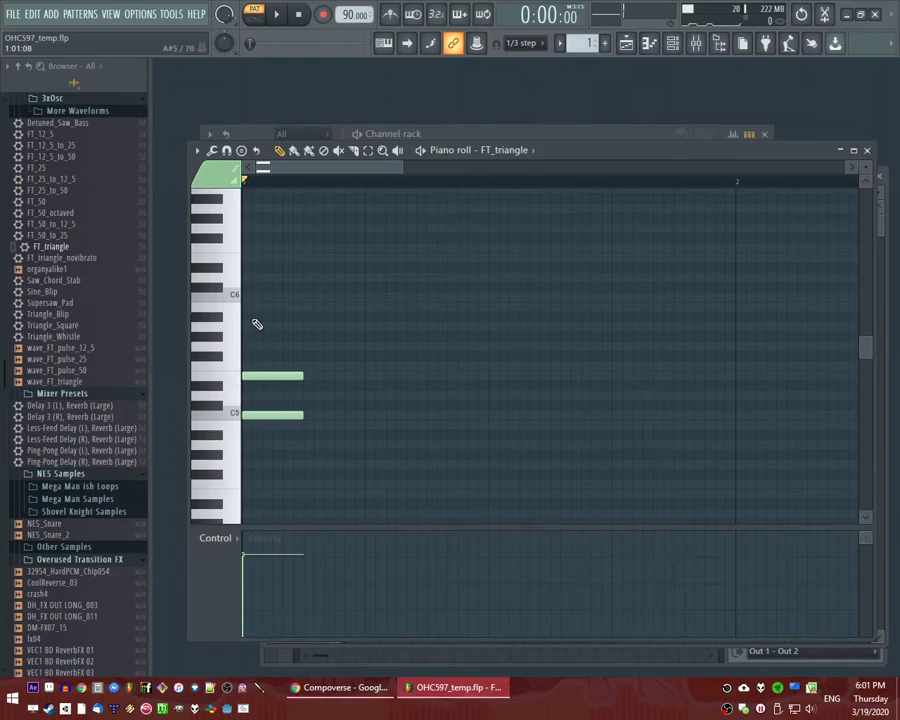
{"action": "left_click", "coordinate": [248, 306]}
{"action": "key", "text": "space"}
{"action": "key", "text": "space"}
{"action": "key", "text": "ctrl+a"}
{"action": "left_click_drag", "start_coordinate": [304, 305], "coordinate": [480, 299]}
Adjust the decay and sustain of FT_triangle's volume envelope while playing the test chord back.
{"action": "key", "text": "F6"}
{"action": "left_click", "coordinate": [303, 188]}
{"action": "left_click", "coordinate": [282, 229]}
{"action": "left_click", "coordinate": [313, 229]}
{"action": "left_click_drag", "start_coordinate": [351, 368], "coordinate": [327, 338]}
{"action": "key", "text": "space"}
{"action": "key", "text": "space"}
{"action": "key", "text": "space"}
{"action": "key", "text": "space"}
{"action": "key", "text": "space"}
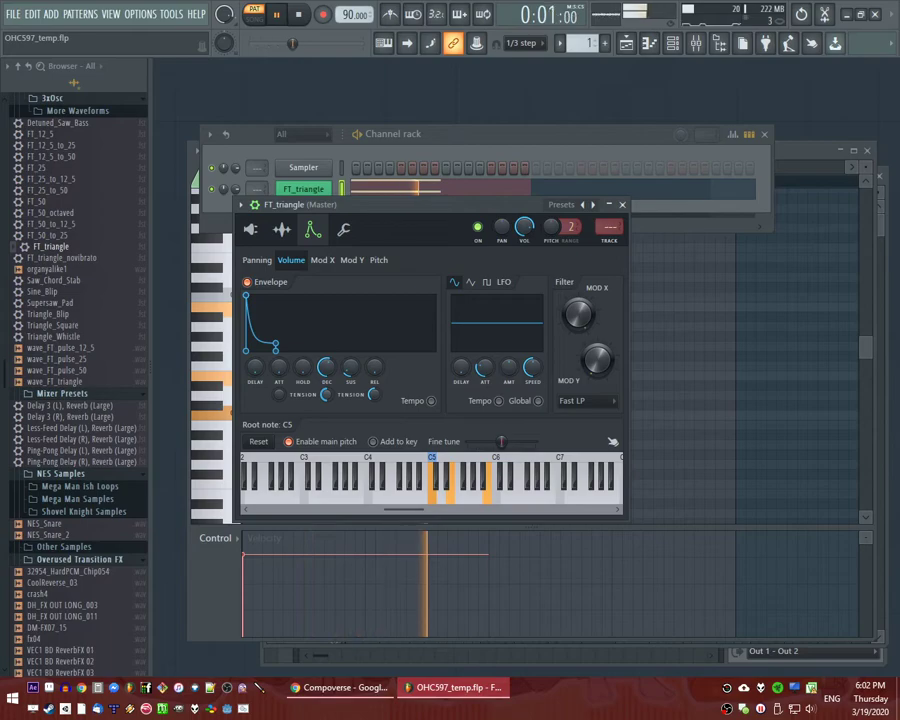
Fine-tune the sustain of FT_triangle's volume envelope and lengthen its release slightly while listening to the chord.
{"action": "left_click_drag", "start_coordinate": [352, 369], "coordinate": [373, 360]}
{"action": "key", "text": "space"}
{"action": "key", "text": "space"}
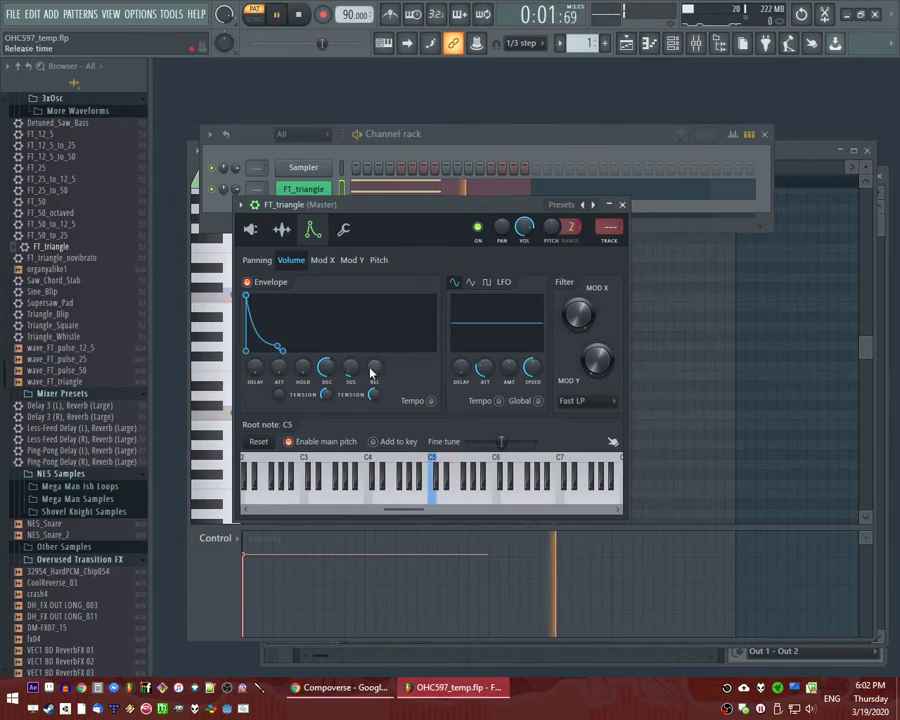
{"action": "left_click", "coordinate": [345, 231]}
{"action": "key", "text": "space"}
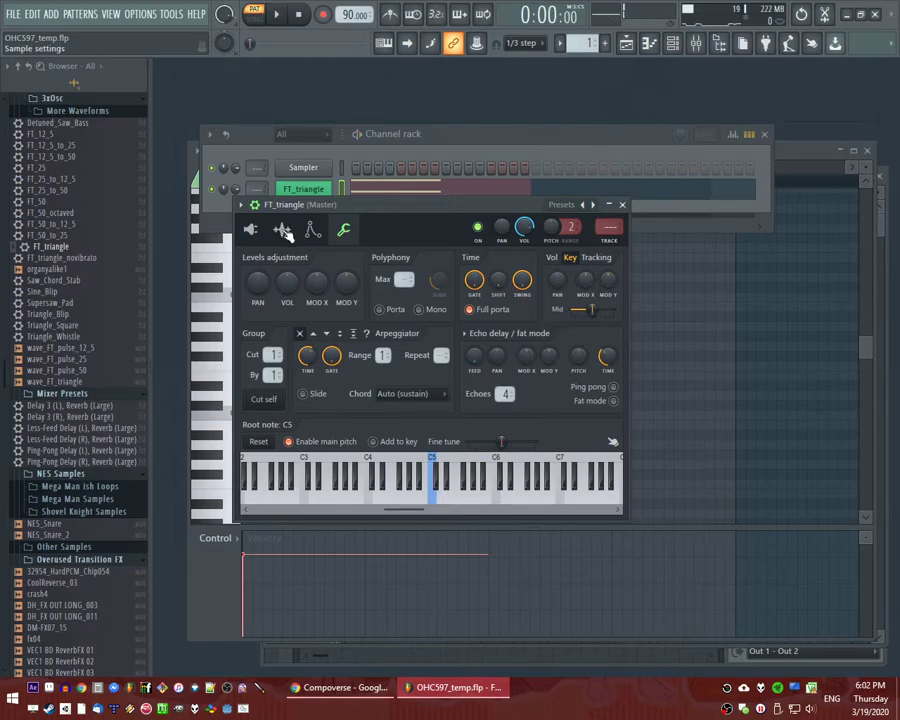
Delete the three test chord notes in the piano roll and draw a C4 note at the start of bar 1.
{"action": "left_click", "coordinate": [750, 333]}
{"action": "right_click", "coordinate": [271, 413]}
{"action": "right_click", "coordinate": [273, 305]}
{"action": "right_click", "coordinate": [275, 374]}
{"action": "scroll", "coordinate": [280, 455], "scroll_direction": "down", "scroll_amount": 1}
{"action": "mouse_move", "coordinate": [266, 492]}
{"action": "left_mouse_down"}
{"action": "mouse_move", "coordinate": [218, 506]}
{"action": "mouse_move", "coordinate": [257, 528]}
{"action": "left_mouse_up"}
{"action": "left_click", "coordinate": [263, 434]}
{"action": "right_click", "coordinate": [279, 440]}
{"action": "left_click", "coordinate": [294, 438]}
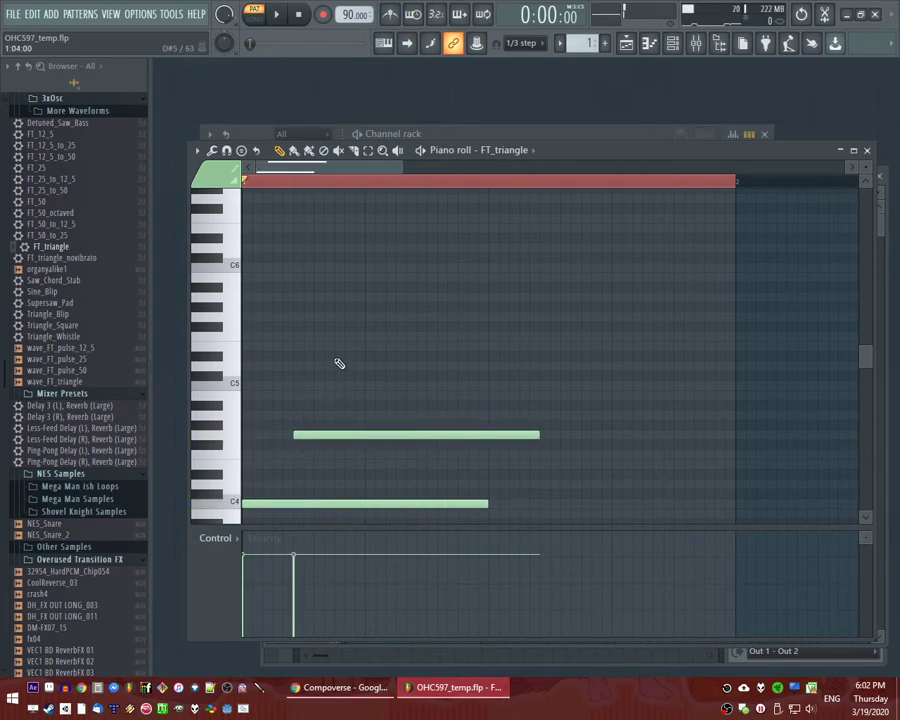
{"action": "right_click", "coordinate": [302, 437]}
Draw G4 and D5 notes above C4, starting each a third of a step after the previous one, and audition them.
{"action": "left_click", "coordinate": [248, 437]}
{"action": "left_click_drag", "start_coordinate": [247, 437], "coordinate": [262, 435]}
{"action": "left_click", "coordinate": [262, 366]}
{"action": "key", "text": "space"}
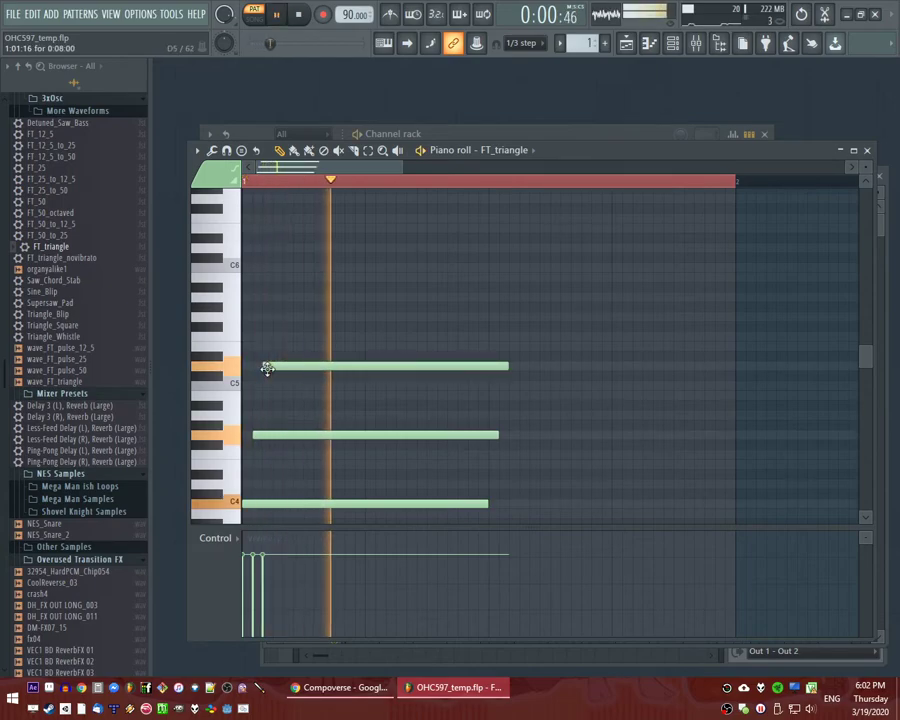
{"action": "key", "text": "space"}
{"action": "key", "text": "ctrl+a"}
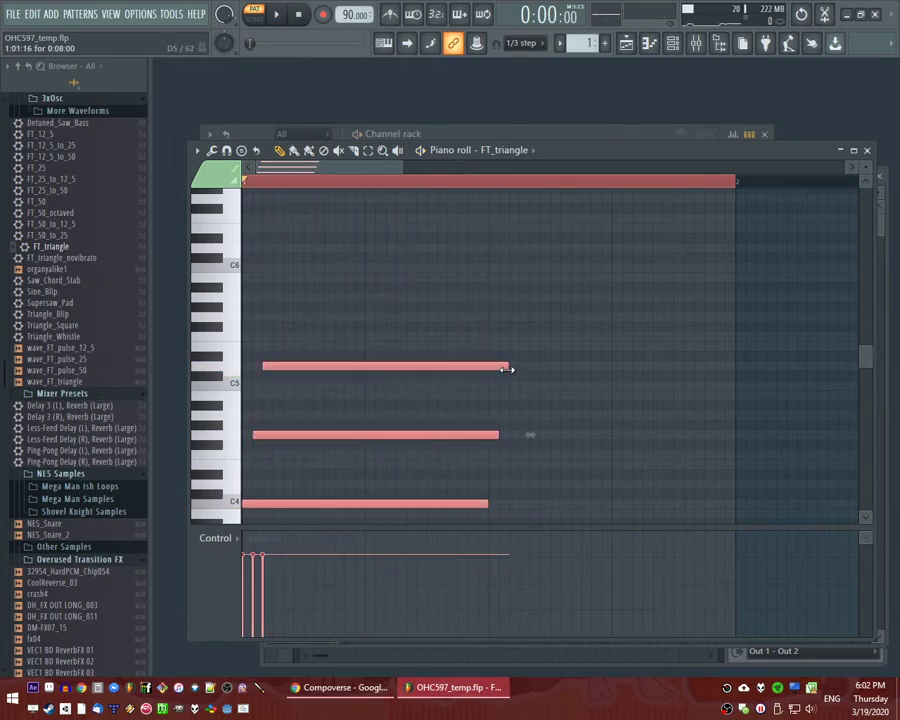
{"action": "left_click", "coordinate": [518, 406]}
Add an A#4 note at 1:01:16 and redraw D5 a third of a step after it to complete the staggered chord.
{"action": "scroll", "coordinate": [414, 412], "scroll_direction": "down", "scroll_amount": 2}
{"action": "scroll", "coordinate": [288, 352], "scroll_direction": "up", "scroll_amount": 1}
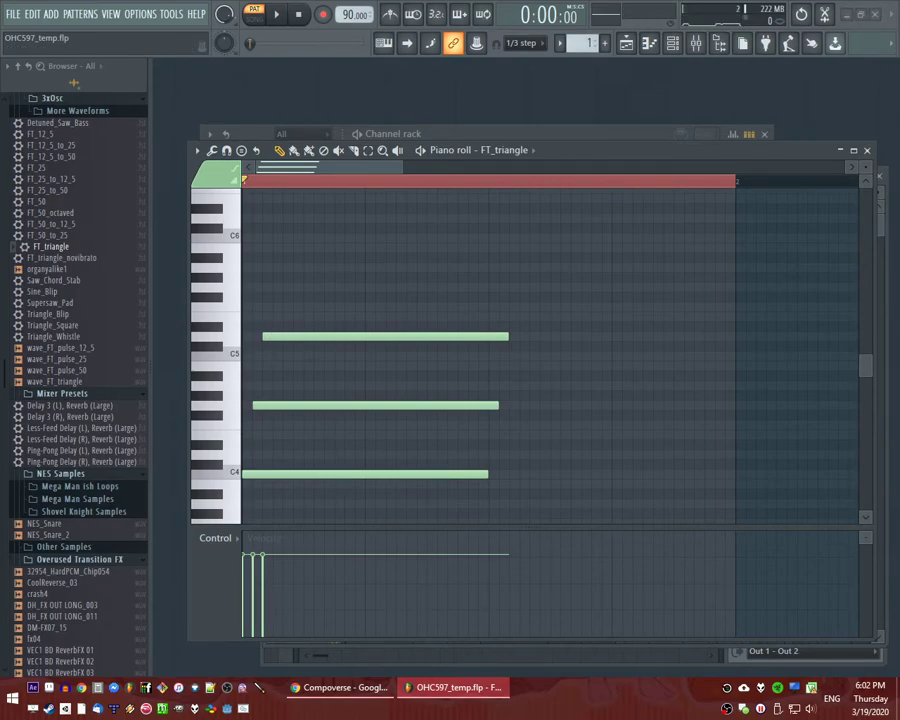
{"action": "left_click", "coordinate": [268, 376]}
{"action": "key", "text": "space"}
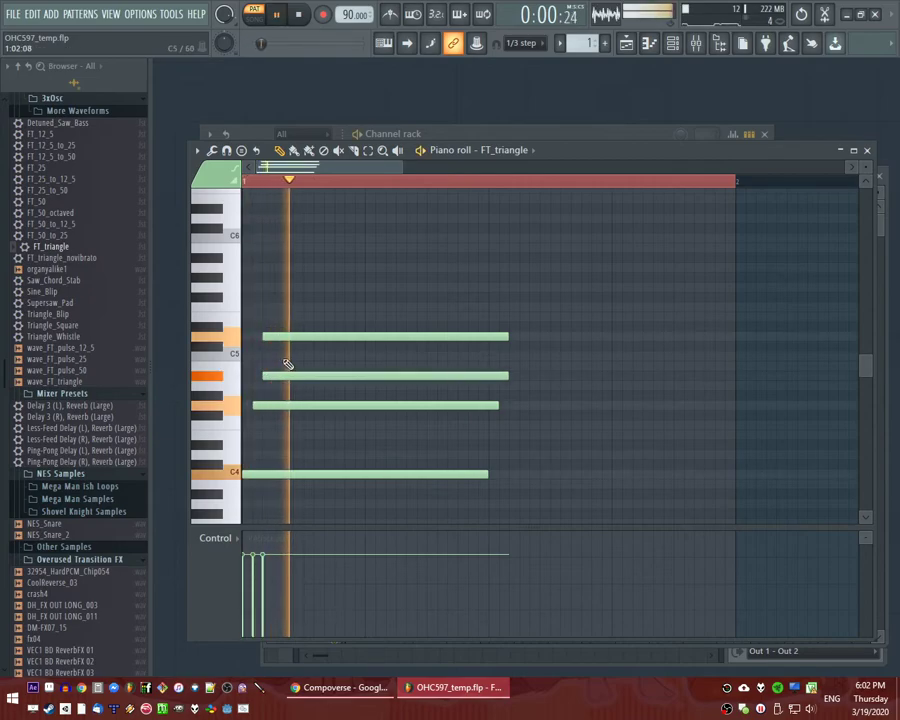
{"action": "key", "text": "space"}
{"action": "right_click", "coordinate": [278, 339]}
{"action": "left_click", "coordinate": [268, 337]}
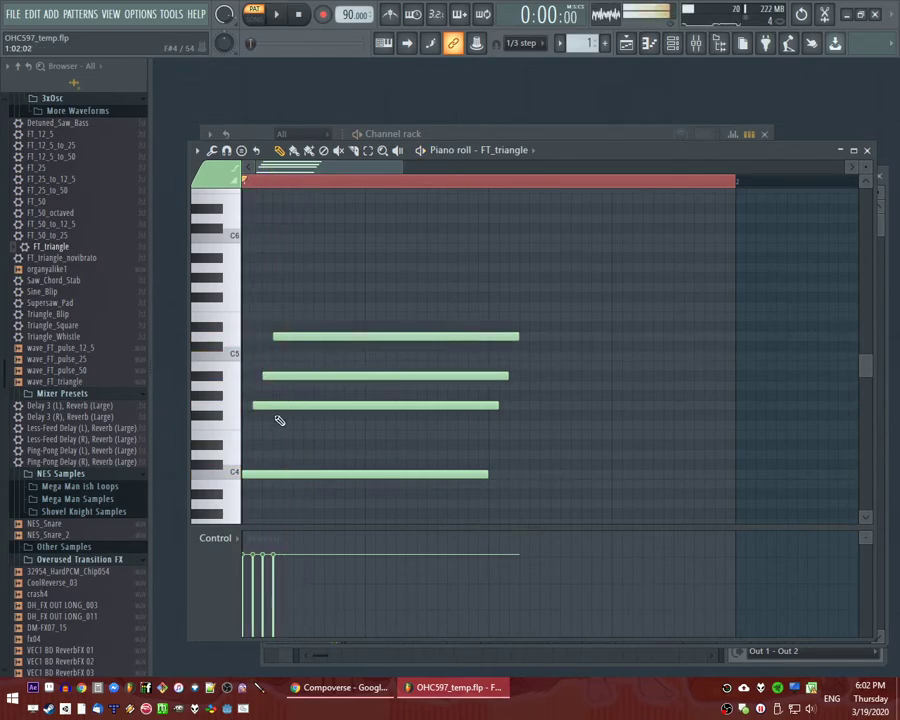
{"action": "left_click", "coordinate": [257, 444]}
{"action": "right_click", "coordinate": [257, 444]}
{"action": "key", "text": "space"}
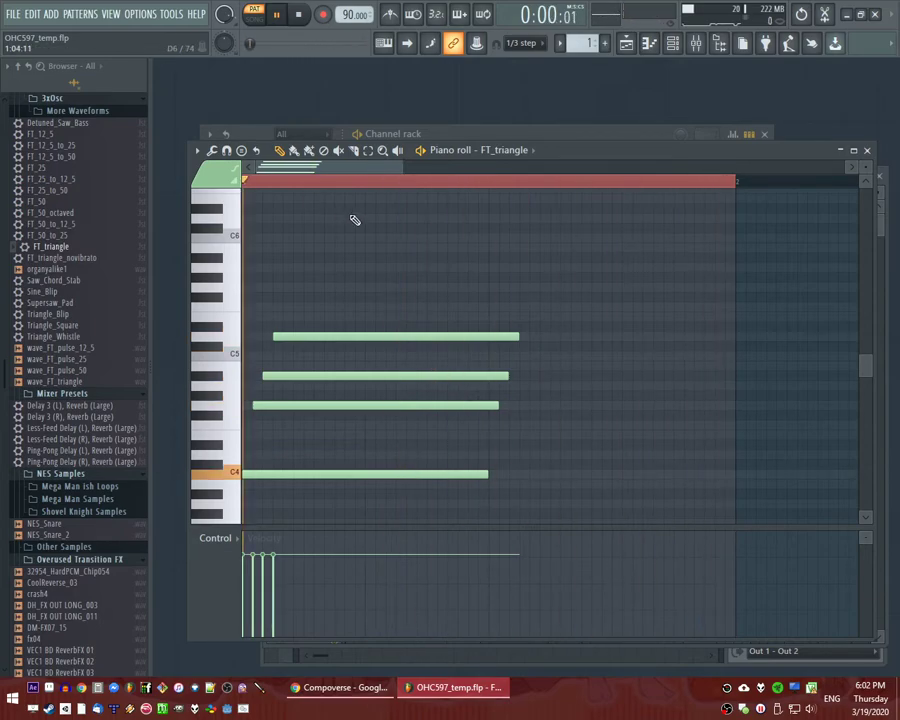
Examine FT_triangle's pitch envelope and LFO settings while playing the chord.
{"action": "left_click", "coordinate": [332, 135]}
{"action": "left_click", "coordinate": [305, 191]}
{"action": "key", "text": "space"}
{"action": "left_click", "coordinate": [312, 231]}
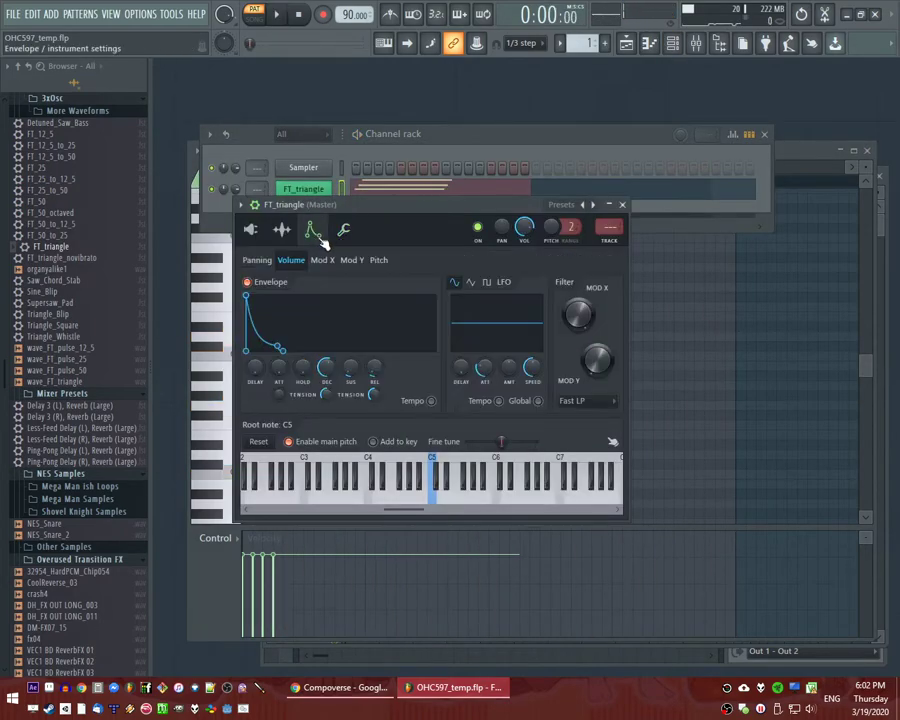
{"action": "left_click", "coordinate": [379, 260]}
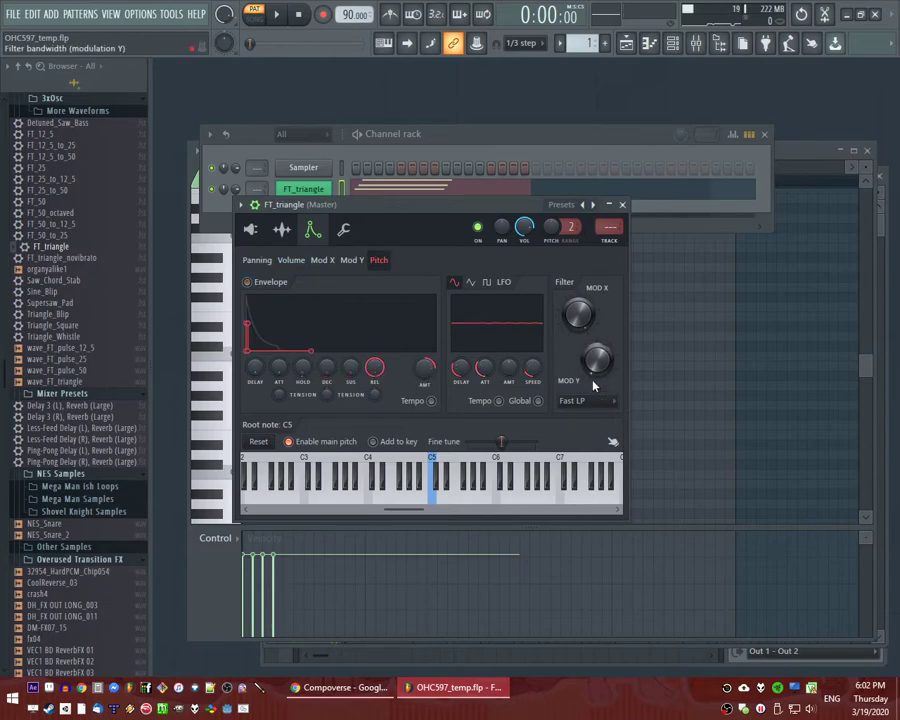
{"action": "key", "text": "space"}
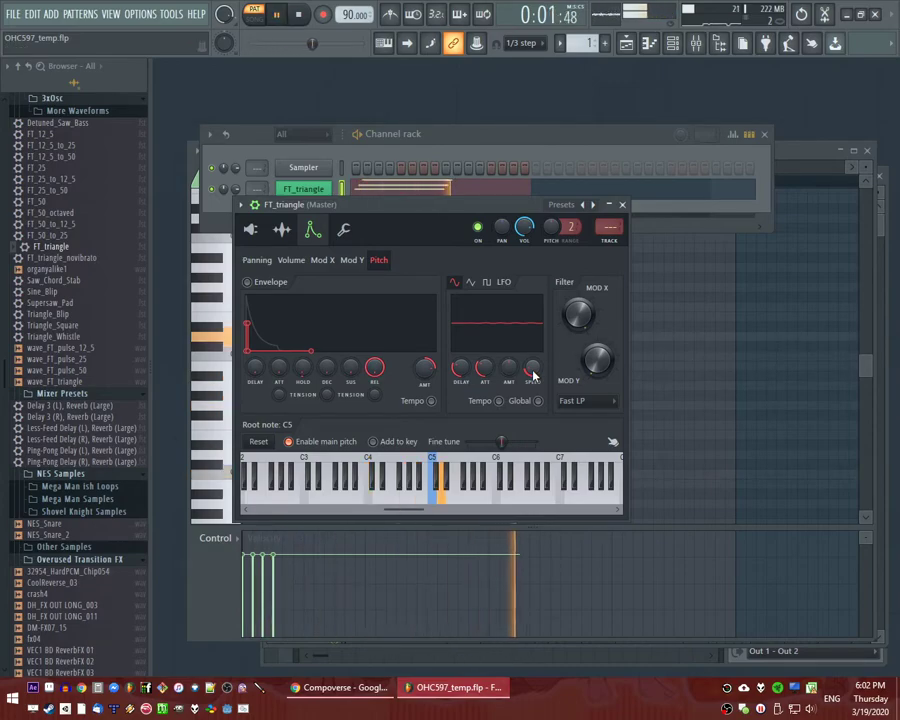
Give FT_triangle its own mixer track 9 with Fruity Delay Bank in slot 3 and Fruity Reeverb 2 in slot 5.
{"action": "left_click", "coordinate": [609, 228]}
{"action": "left_click", "coordinate": [735, 450]}
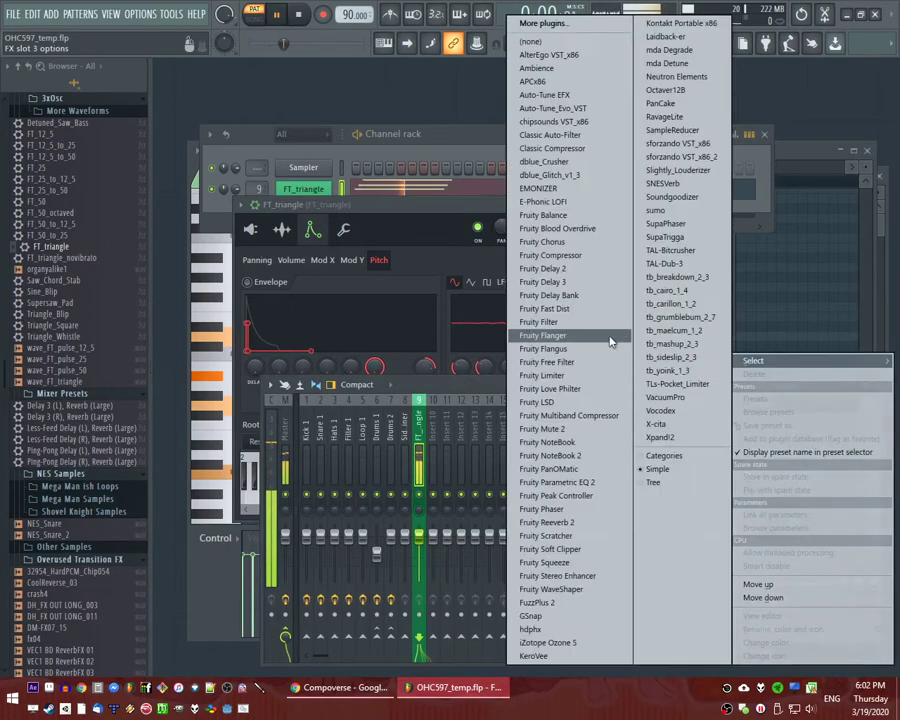
{"action": "left_click", "coordinate": [627, 296]}
{"action": "left_click", "coordinate": [735, 477]}
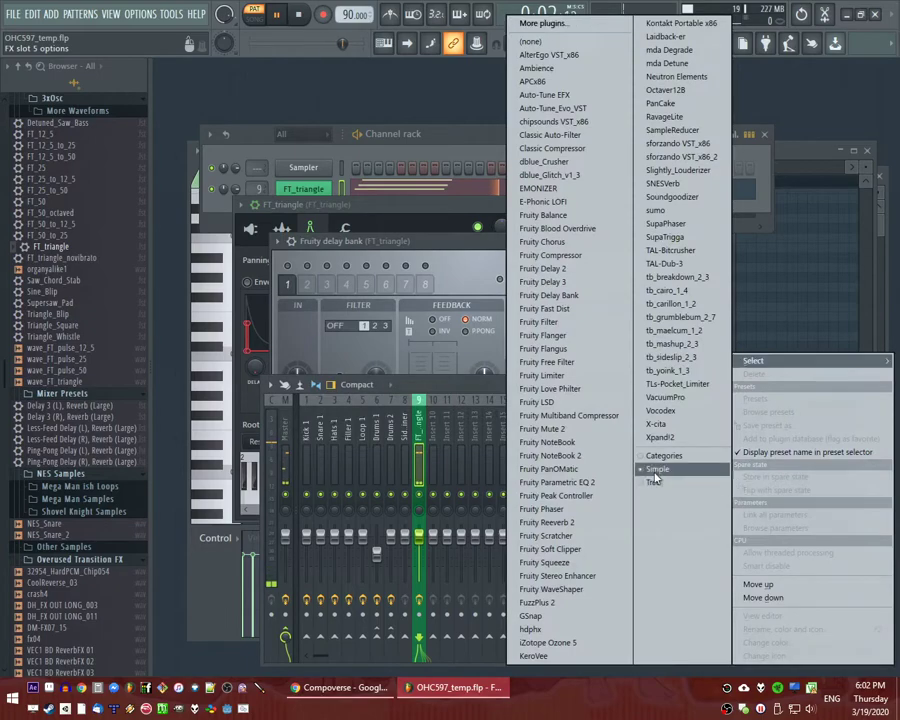
{"action": "left_click", "coordinate": [545, 522]}
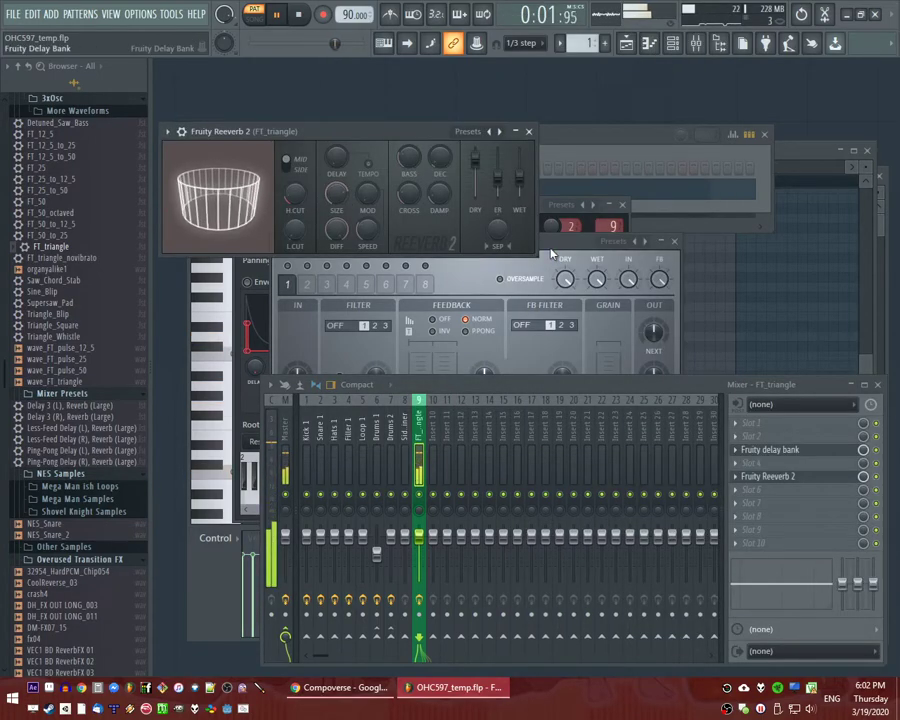
Set the delay bank's feedback to ping-pong with a 0.6 ms right stereo offset, and close both effect windows.
{"action": "left_click", "coordinate": [466, 330]}
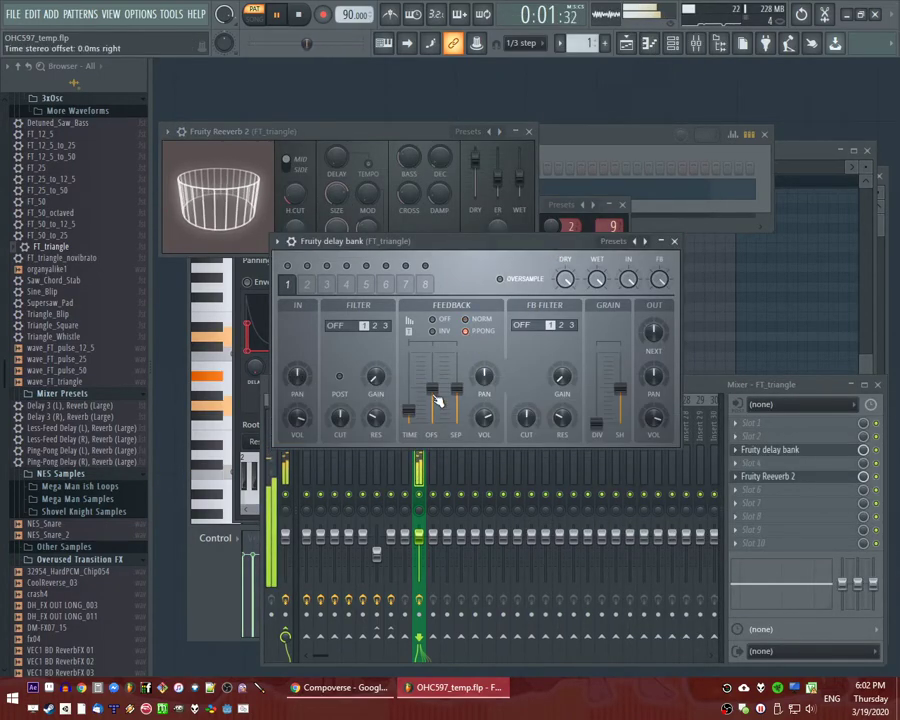
{"action": "left_click_drag", "start_coordinate": [434, 392], "coordinate": [434, 385]}
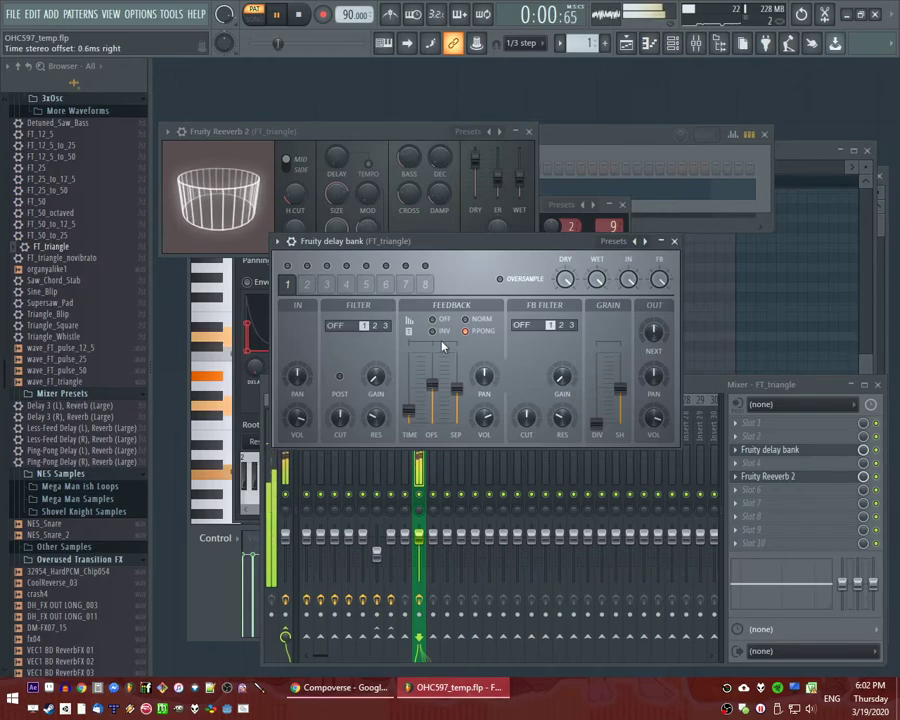
{"action": "left_click", "coordinate": [528, 131]}
{"action": "left_click", "coordinate": [674, 241]}
Lengthen all four chord notes in FT_triangle's piano roll to about 11 steps.
{"action": "left_click", "coordinate": [756, 295]}
{"action": "key", "text": "space"}
{"action": "scroll", "coordinate": [500, 354], "scroll_direction": "down", "scroll_amount": 2}
{"action": "key", "text": "ctrl+a"}
{"action": "left_click_drag", "start_coordinate": [398, 375], "coordinate": [452, 375]}
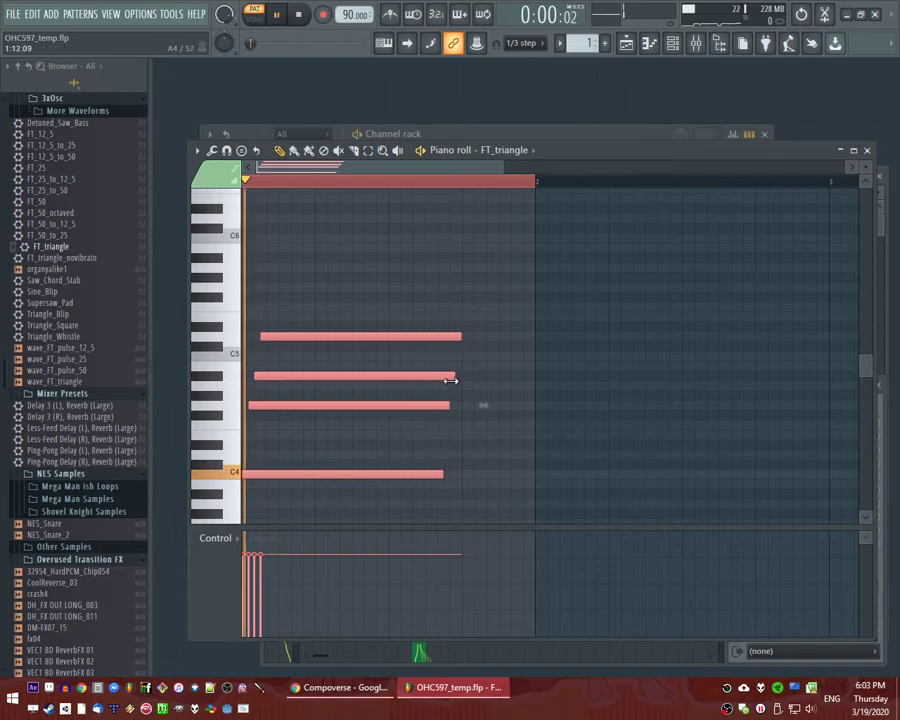
{"action": "key", "text": "space"}
{"action": "key", "text": "ctrl+d"}
Slow the project tempo to 75 BPM while checking the chord against the metronome.
{"action": "key", "text": "space"}
{"action": "key", "text": "space"}
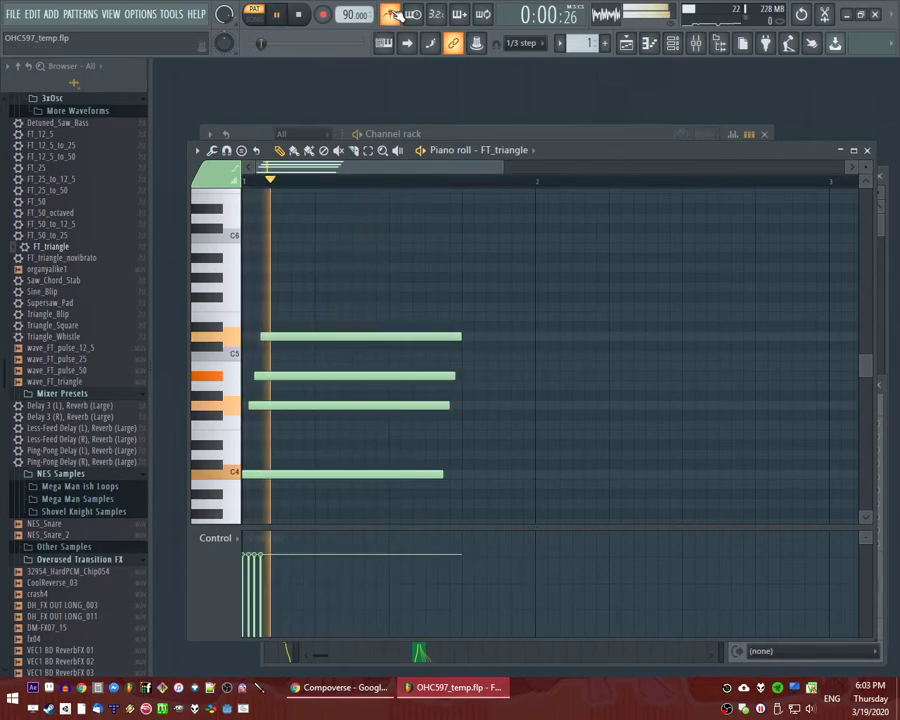
{"action": "key", "text": "space"}
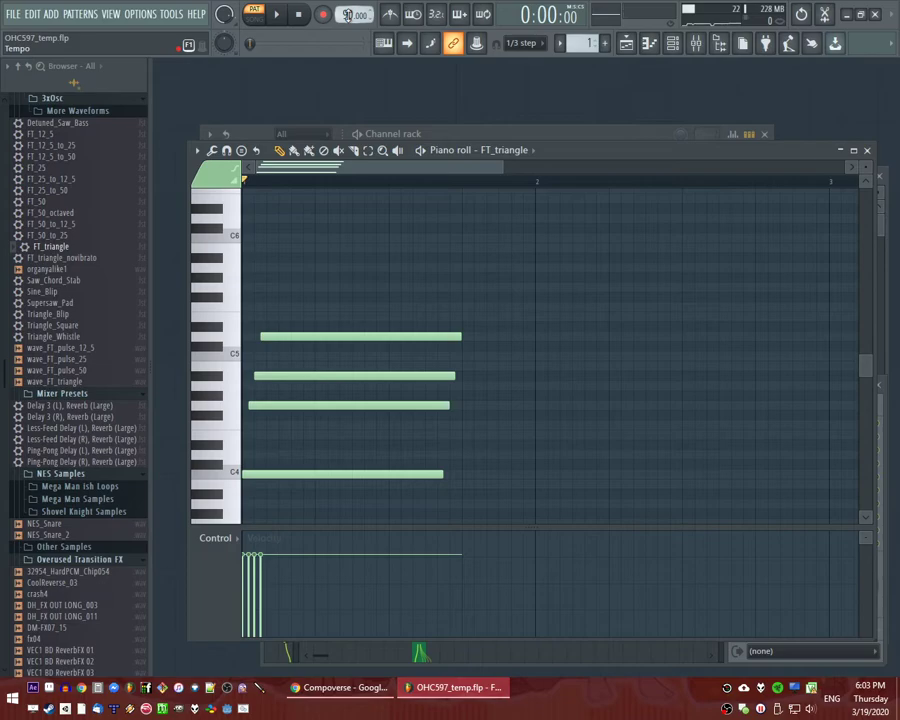
{"action": "key", "text": "space"}
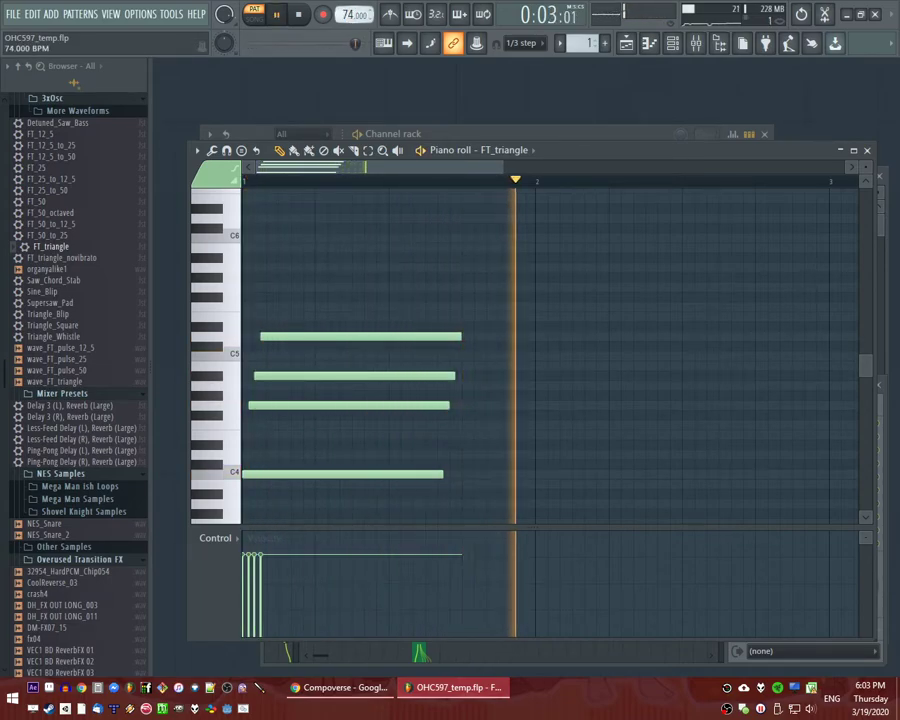
{"action": "left_click_drag", "start_coordinate": [352, 15], "coordinate": [352, 10]}
{"action": "left_click", "coordinate": [391, 16]}
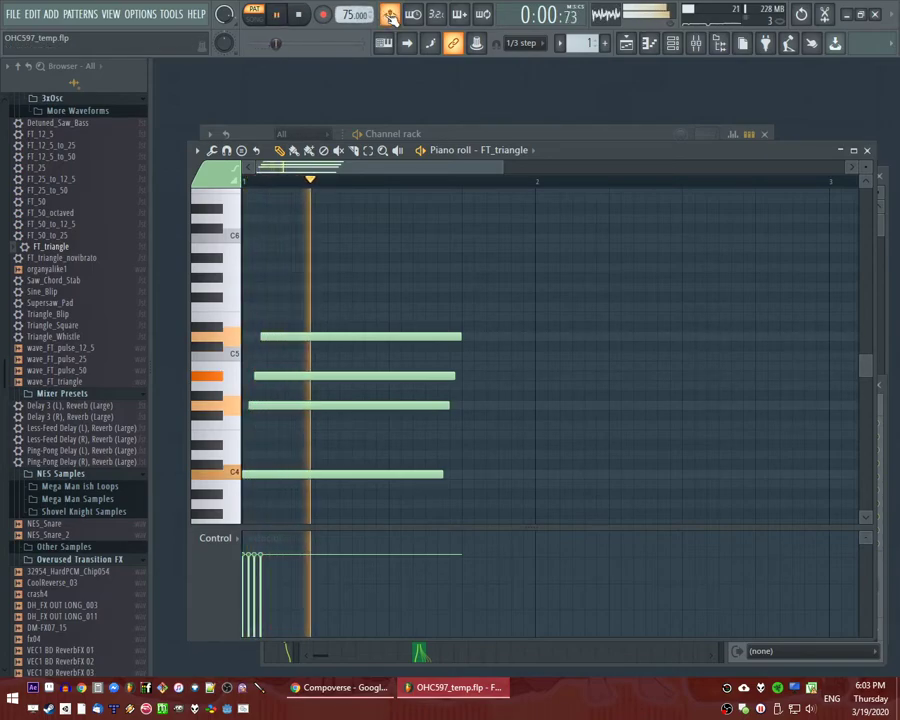
{"action": "key", "text": "space"}
Lengthen all four chord notes to 15 steps and play the chord back.
{"action": "left_click_drag", "start_coordinate": [419, 294], "coordinate": [514, 494]}
{"action": "key", "text": "space"}
{"action": "right_click", "coordinate": [516, 499]}
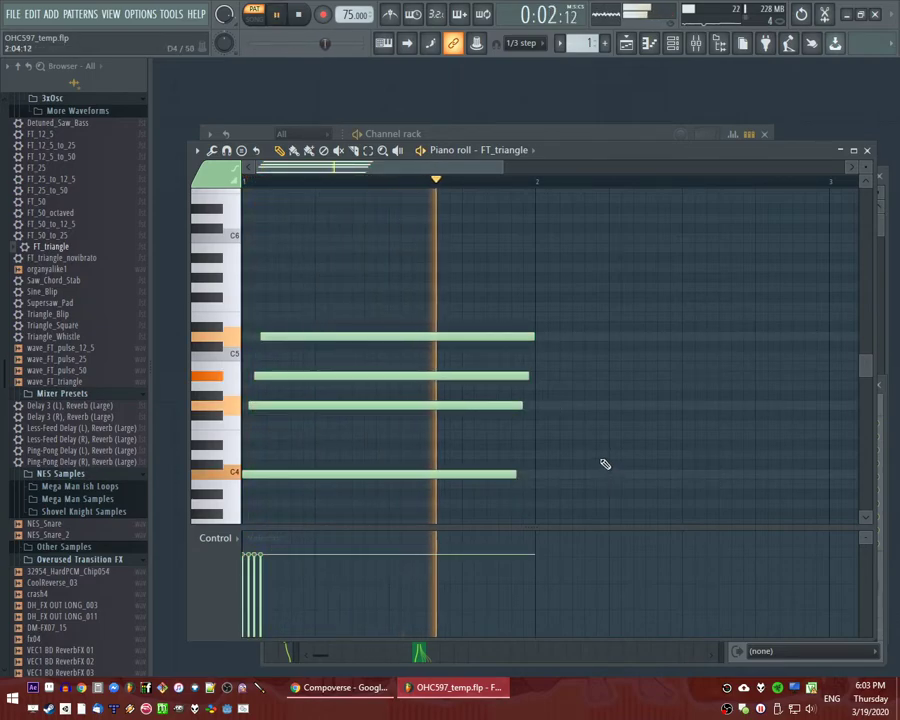
{"action": "key", "text": "space"}
Duplicate the four-note chord into bar 2 of the piano roll.
{"action": "scroll", "coordinate": [253, 368], "scroll_direction": "down", "scroll_amount": 3}
{"action": "key", "text": "ctrl+a"}
{"action": "scroll", "coordinate": [533, 435], "scroll_direction": "up", "scroll_amount": 2}
{"action": "key", "text": "ctrl+b"}
{"action": "scroll", "coordinate": [533, 435], "scroll_direction": "down", "scroll_amount": 2}
{"action": "left_click", "coordinate": [457, 392], "text": "ctrl"}
Place Pattern 1 on Track 3 of the playlist, starting at bar 1.
{"action": "key", "text": "F6"}
{"action": "key", "text": "F5"}
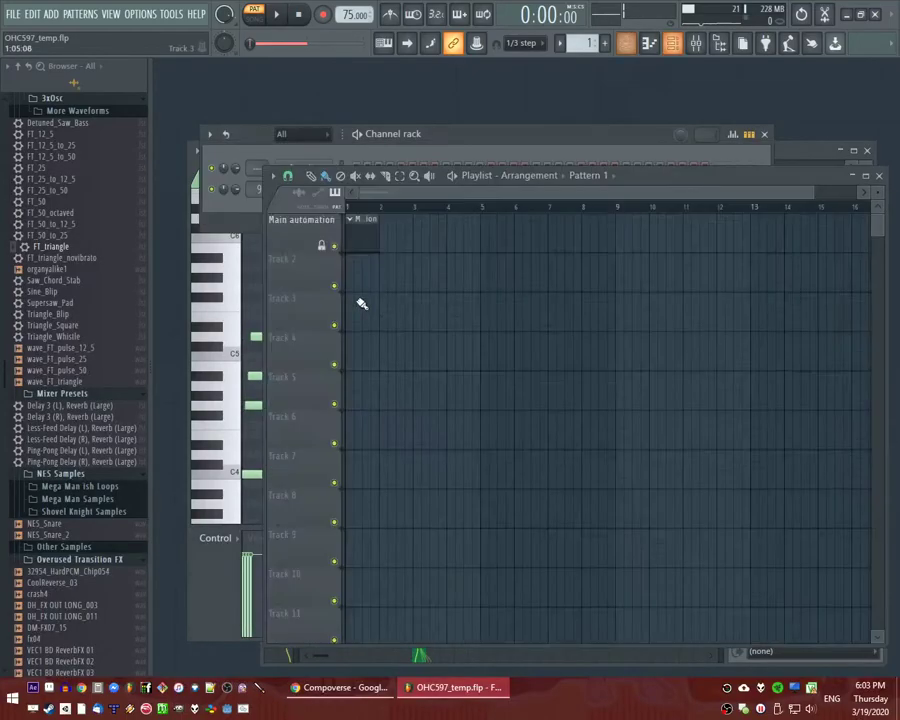
{"action": "key", "text": "F6"}
{"action": "left_click", "coordinate": [393, 309]}
{"action": "left_click_drag", "start_coordinate": [428, 314], "coordinate": [388, 314]}
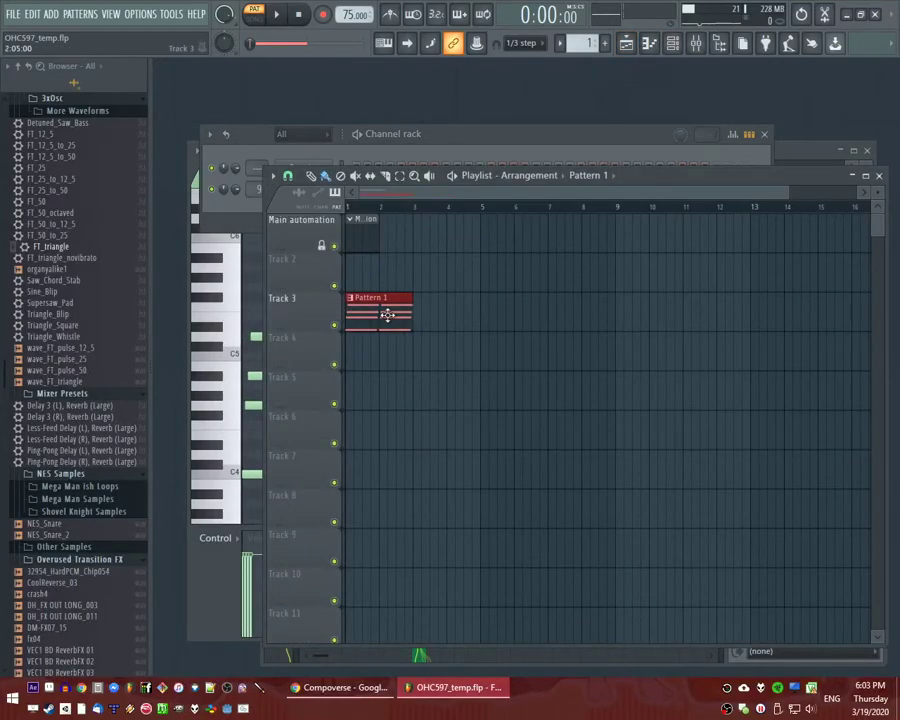
Delete the C4 note from the bar 2 chord and try G#3 and A#3 as replacement bass notes.
{"action": "key", "text": "F7"}
{"action": "scroll", "coordinate": [556, 356], "scroll_direction": "down", "scroll_amount": 1}
{"action": "scroll", "coordinate": [368, 456], "scroll_direction": "up", "scroll_amount": 2}
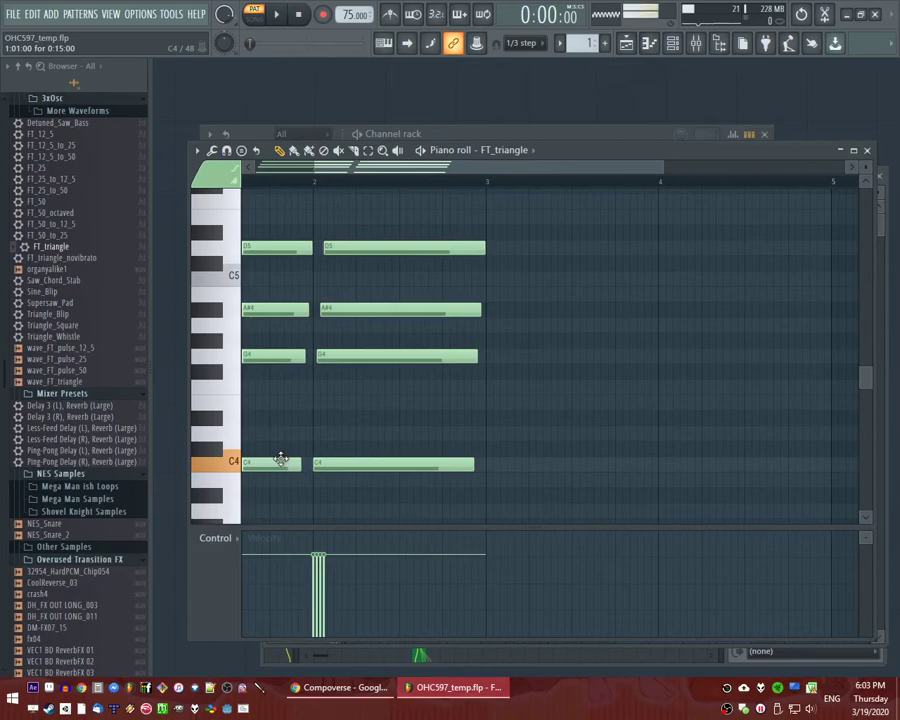
{"action": "right_click", "coordinate": [330, 461]}
{"action": "scroll", "coordinate": [336, 396], "scroll_direction": "down", "scroll_amount": 2}
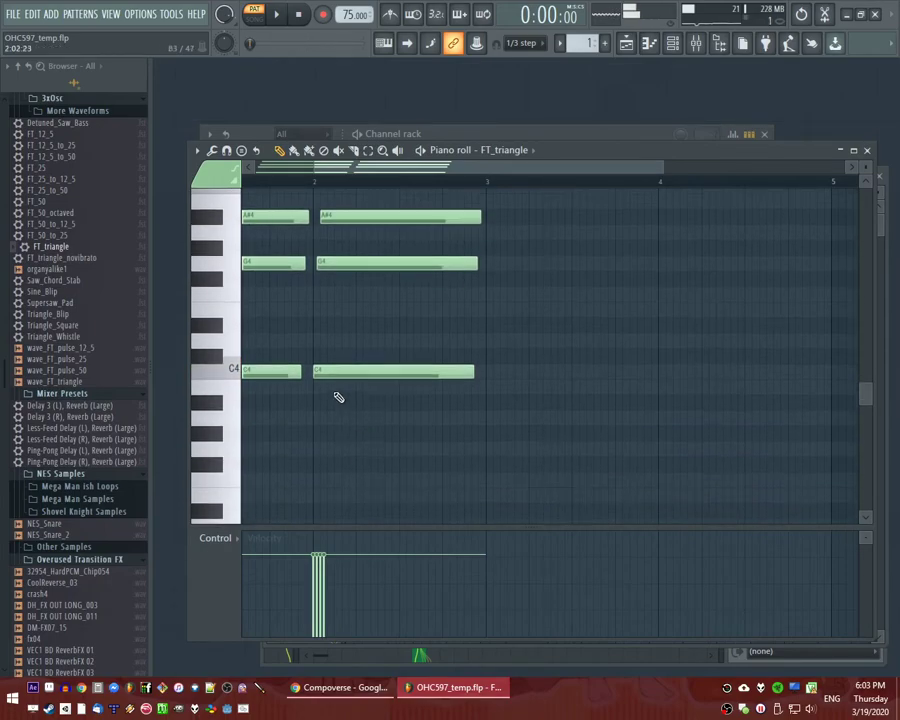
{"action": "left_click", "coordinate": [318, 430]}
{"action": "right_click", "coordinate": [321, 434]}
{"action": "left_click", "coordinate": [311, 400]}
{"action": "right_click", "coordinate": [320, 406]}
{"action": "scroll", "coordinate": [560, 394], "scroll_direction": "down", "scroll_amount": 2}
Try replacing G4 in the bar 2 chord with a D#4 offset slightly after the bar line.
{"action": "key", "text": "space"}
{"action": "scroll", "coordinate": [311, 307], "scroll_direction": "up", "scroll_amount": 1}
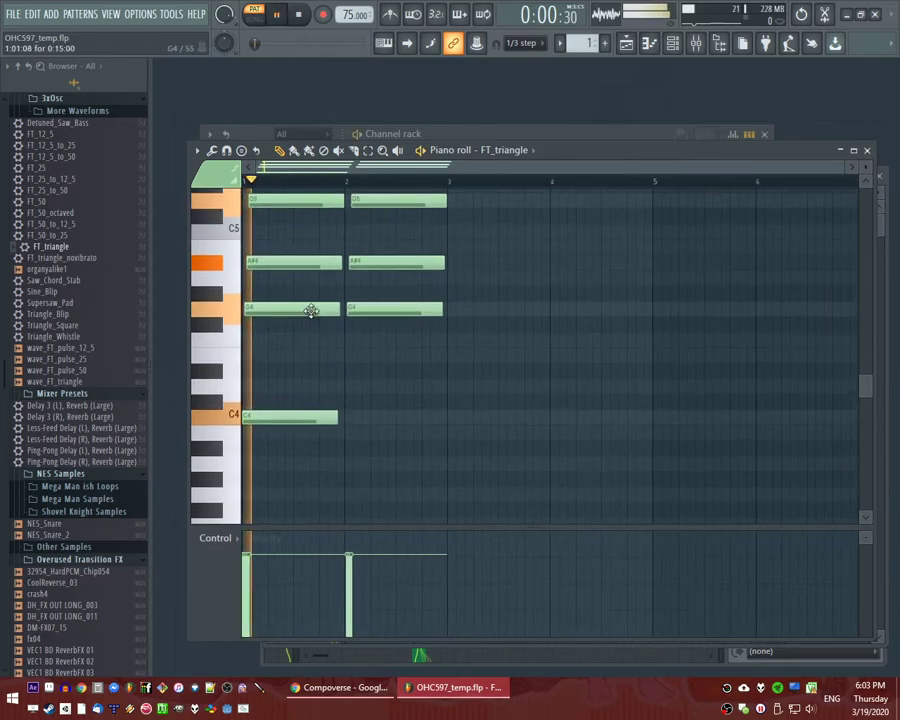
{"action": "scroll", "coordinate": [340, 360], "scroll_direction": "up", "scroll_amount": 3}
{"action": "left_click", "coordinate": [353, 451]}
{"action": "scroll", "coordinate": [358, 448], "scroll_direction": "up", "scroll_amount": 2}
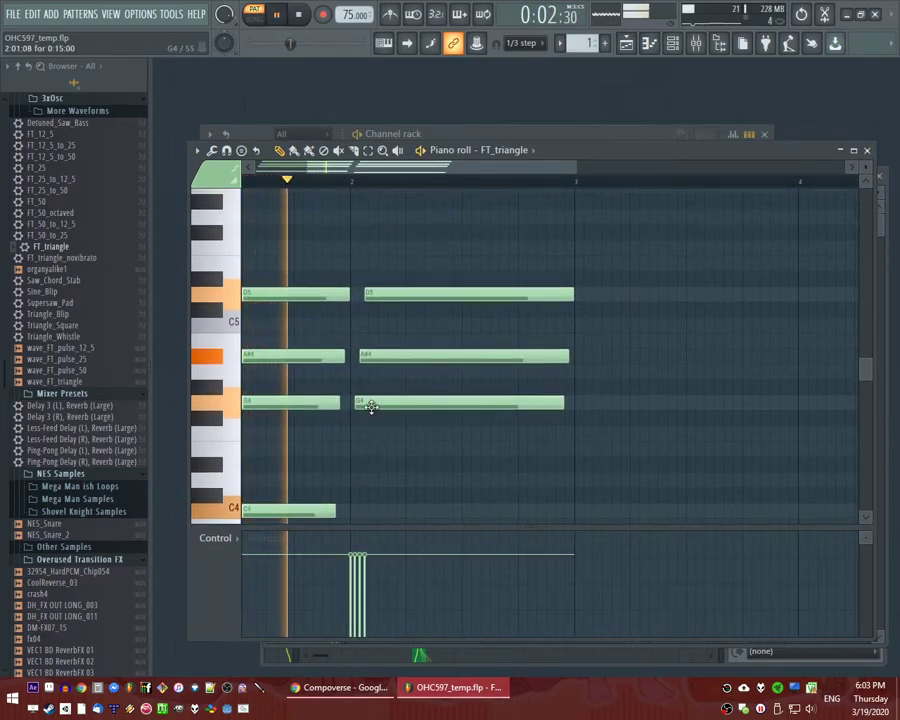
{"action": "right_click", "coordinate": [360, 402]}
{"action": "key", "text": "space"}
{"action": "left_click", "coordinate": [354, 465]}
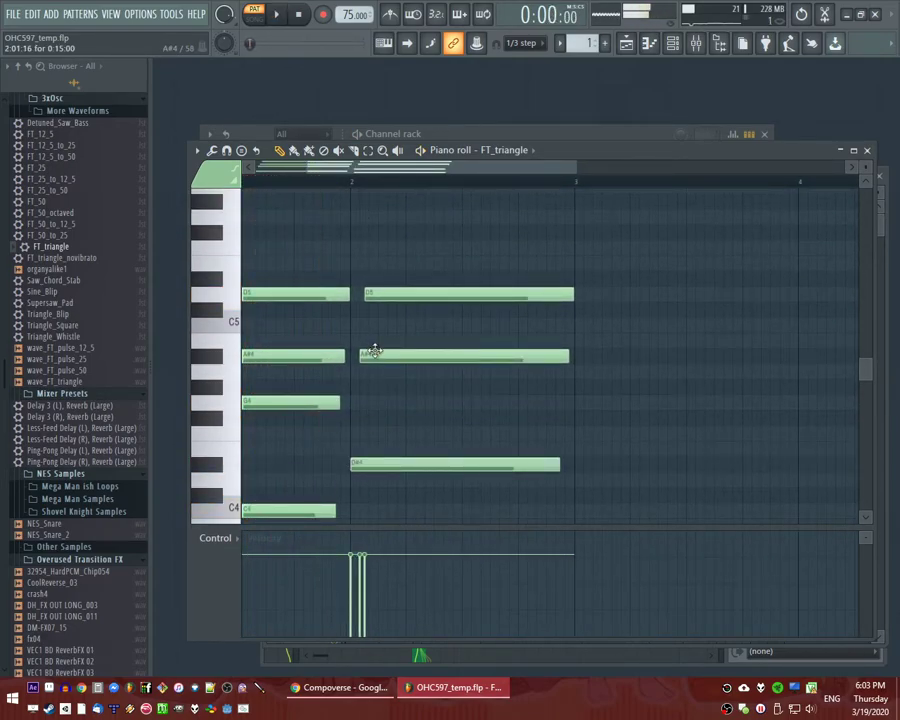
{"action": "key", "text": "space"}
{"action": "left_click_drag", "start_coordinate": [361, 468], "coordinate": [365, 468]}
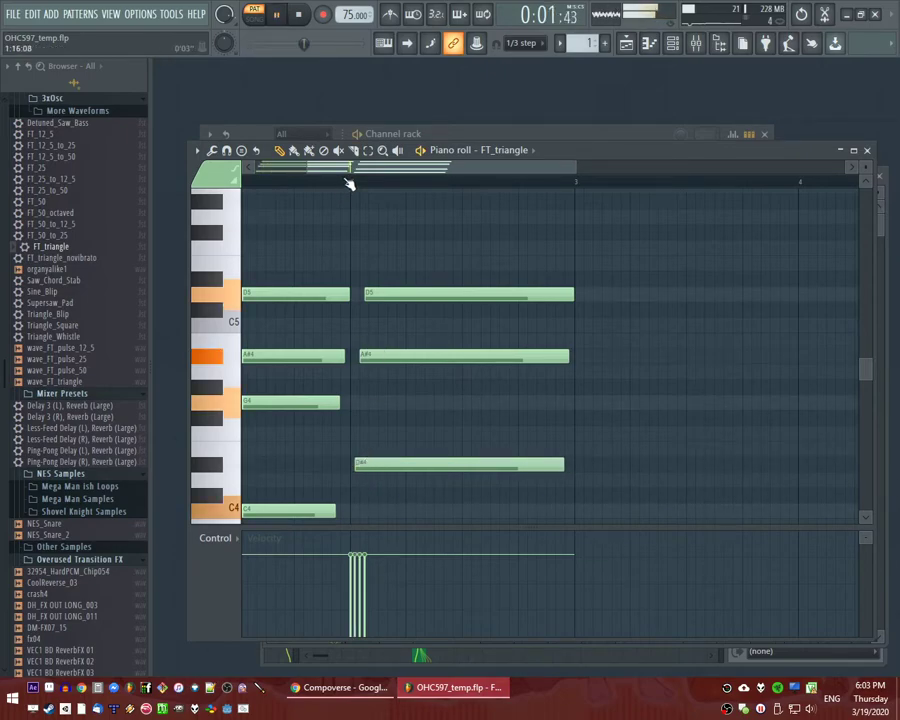
Play back from the end of bar 1 and delete all remaining notes in bar 2.
{"action": "left_click", "coordinate": [349, 181]}
{"action": "scroll", "coordinate": [417, 254], "scroll_direction": "down", "scroll_amount": 1}
{"action": "key", "text": "space"}
{"action": "scroll", "coordinate": [380, 335], "scroll_direction": "up", "scroll_amount": 2}
{"action": "right_click", "coordinate": [382, 297]}
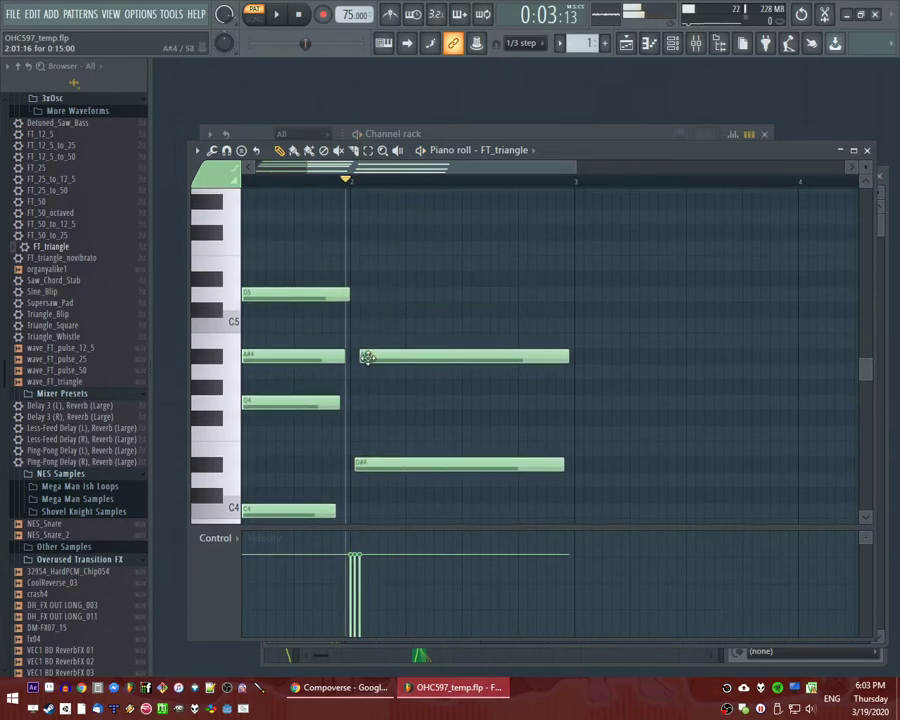
{"action": "right_click", "coordinate": [366, 356]}
{"action": "scroll", "coordinate": [376, 405], "scroll_direction": "down", "scroll_amount": 2}
{"action": "right_click", "coordinate": [376, 407]}
{"action": "right_click", "coordinate": [380, 316]}
{"action": "scroll", "coordinate": [418, 362], "scroll_direction": "up", "scroll_amount": 2}
Audition candidate notes on the piano keys and listen to the bar 1 chord again.
{"action": "left_click", "coordinate": [235, 470]}
{"action": "left_click", "coordinate": [234, 363]}
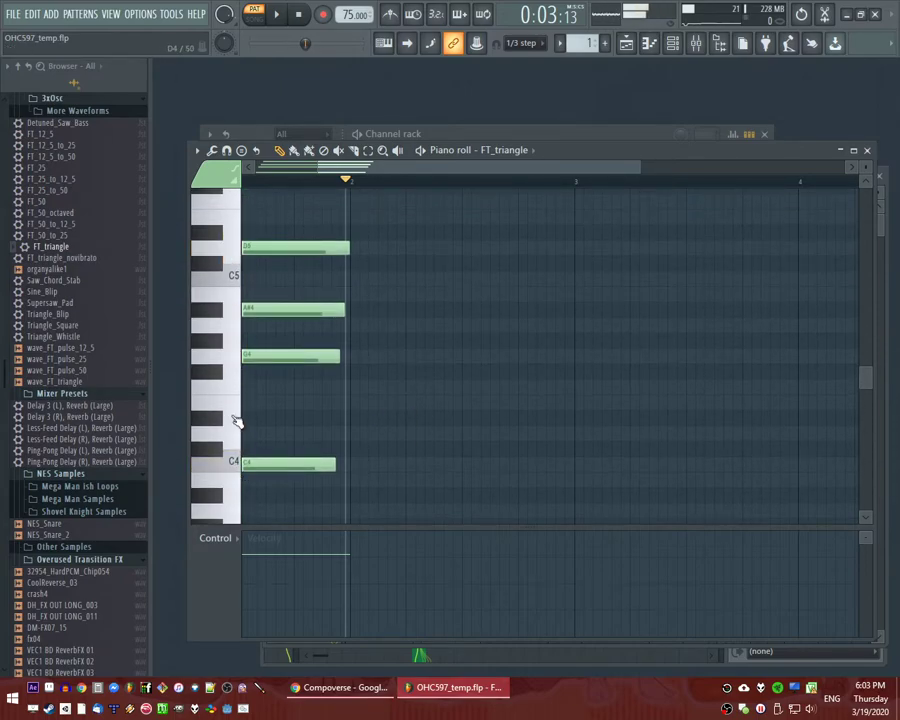
{"action": "scroll", "coordinate": [258, 406], "scroll_direction": "up", "scroll_amount": 3}
{"action": "key", "text": "space"}
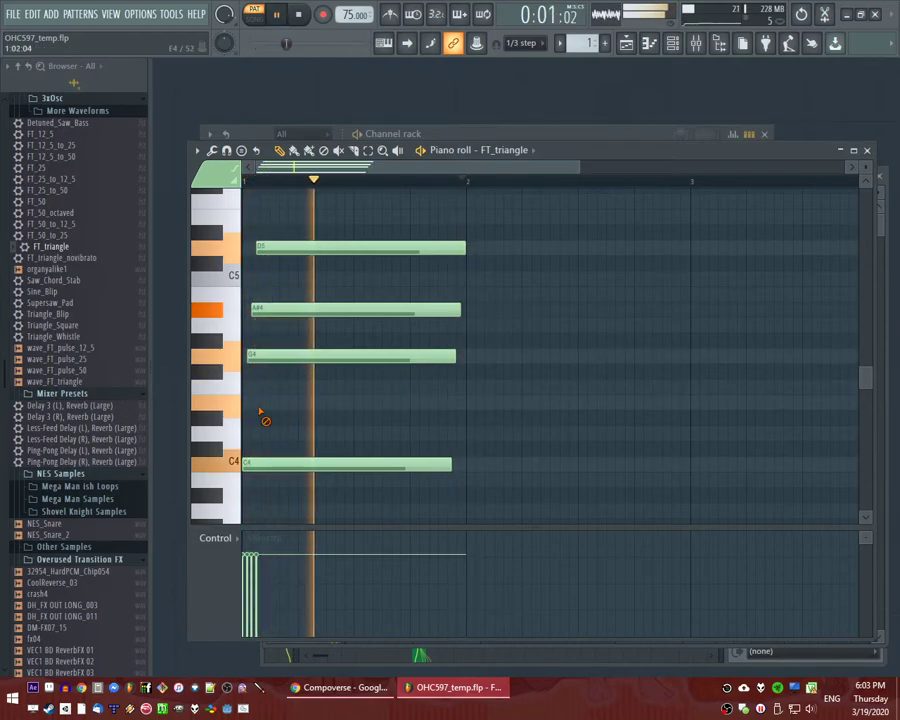
{"action": "scroll", "coordinate": [230, 420], "scroll_direction": "down", "scroll_amount": 3}
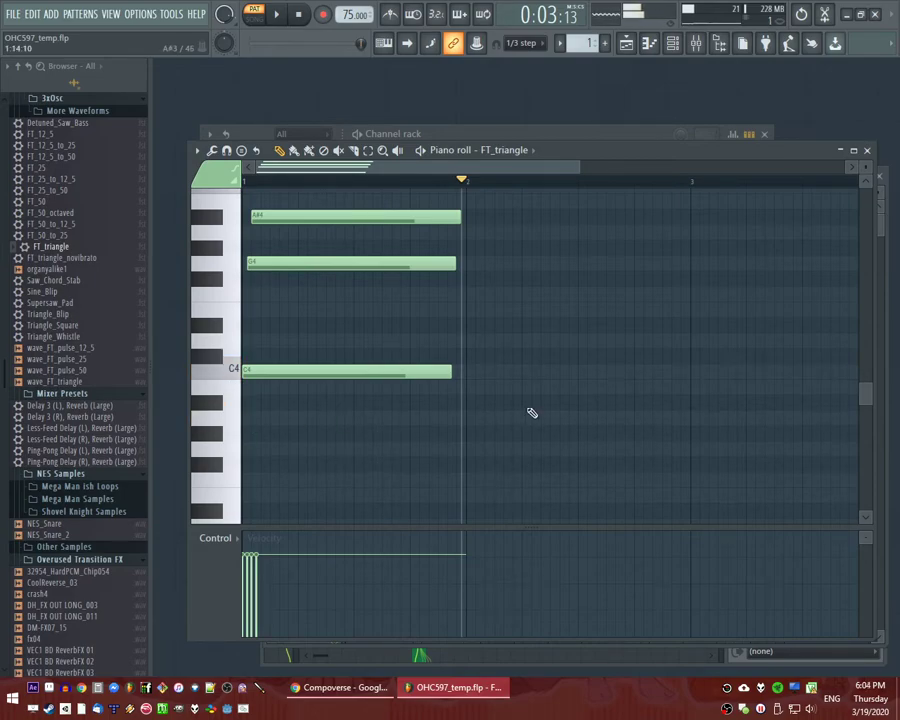
Start a new bar 2 chord with A3 on the bar line and a slightly delayed E4, and play it.
{"action": "left_click", "coordinate": [464, 416]}
{"action": "scroll", "coordinate": [470, 416], "scroll_direction": "up", "scroll_amount": 3}
{"action": "left_click", "coordinate": [472, 416]}
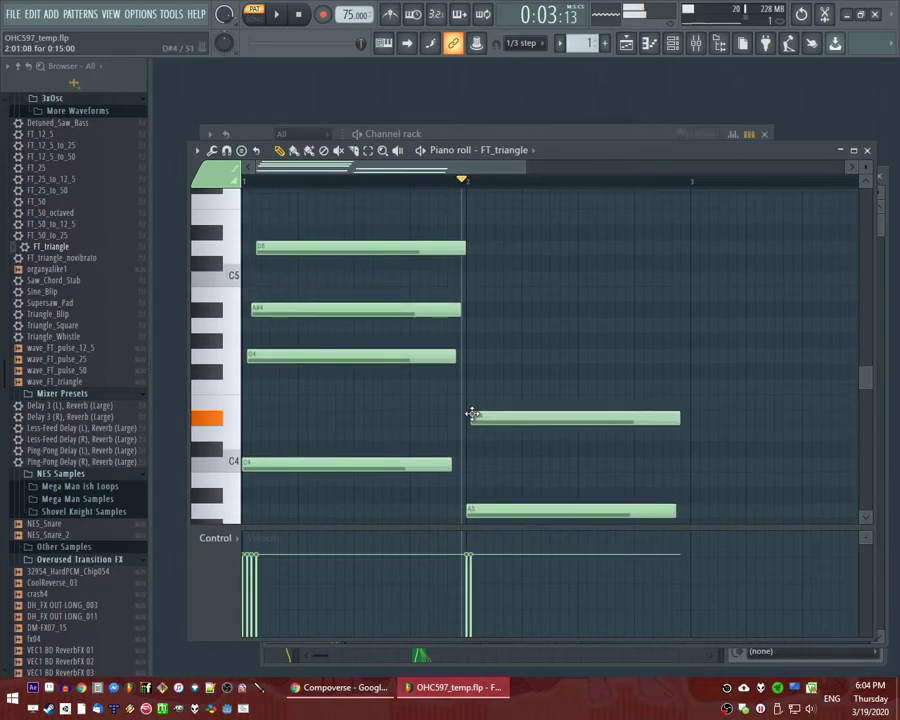
{"action": "left_click_drag", "start_coordinate": [472, 413], "coordinate": [473, 404]}
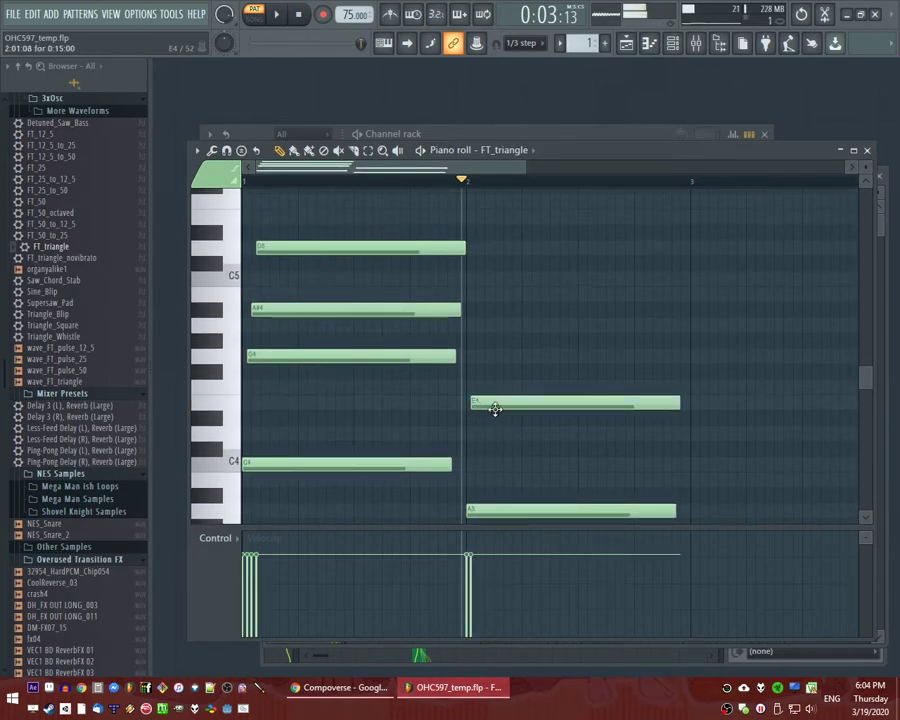
{"action": "key", "text": "space"}
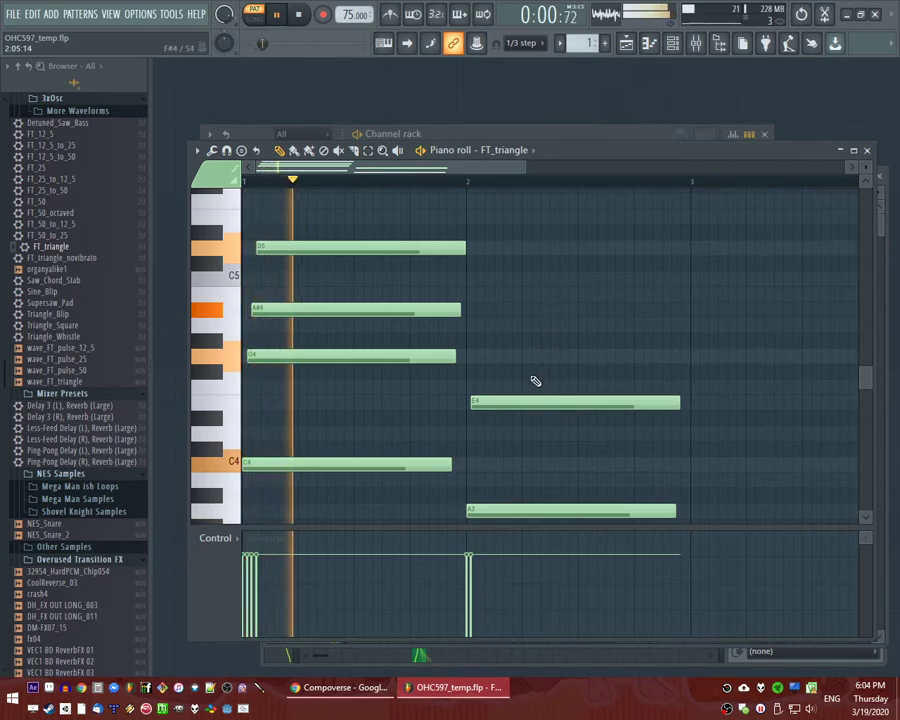
Add G#4 and B4 to the bar 2 chord, each staggered slightly after the note below, and play it back.
{"action": "left_click", "coordinate": [481, 340]}
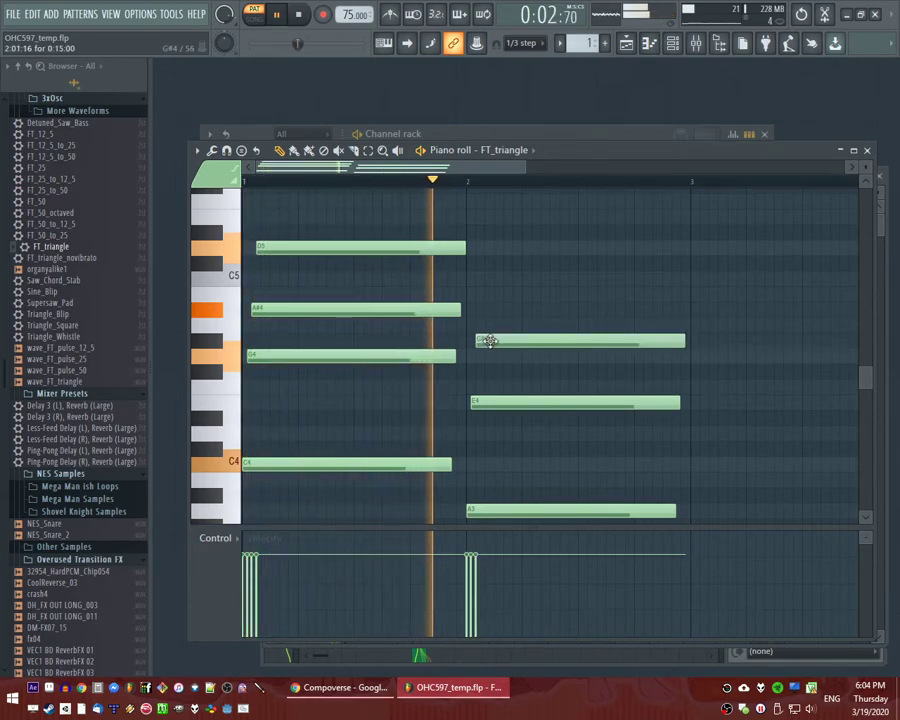
{"action": "key", "text": "space"}
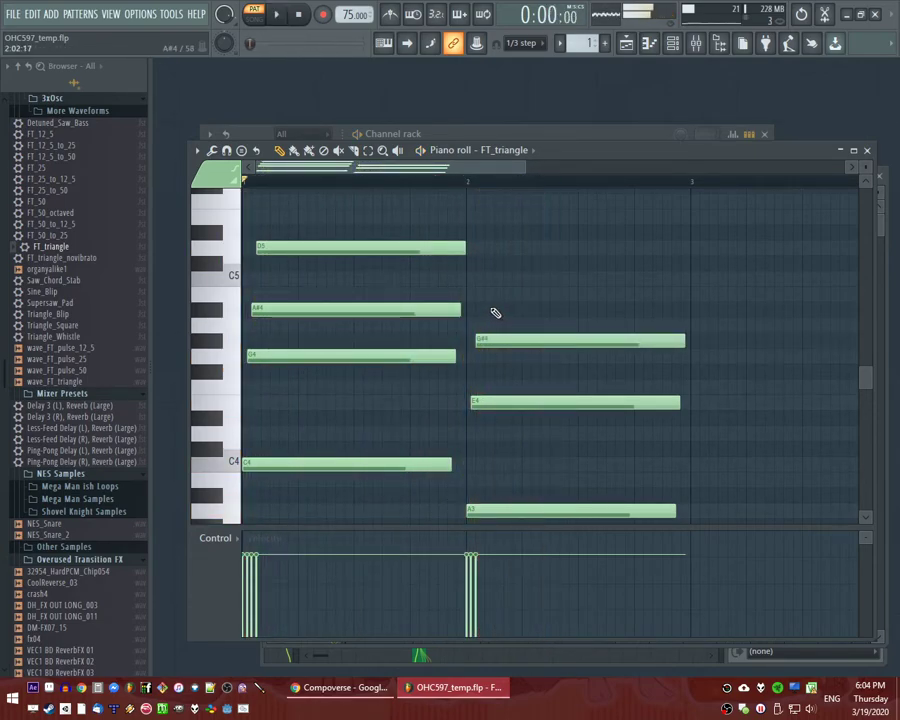
{"action": "left_click", "coordinate": [481, 294]}
{"action": "key", "text": "space"}
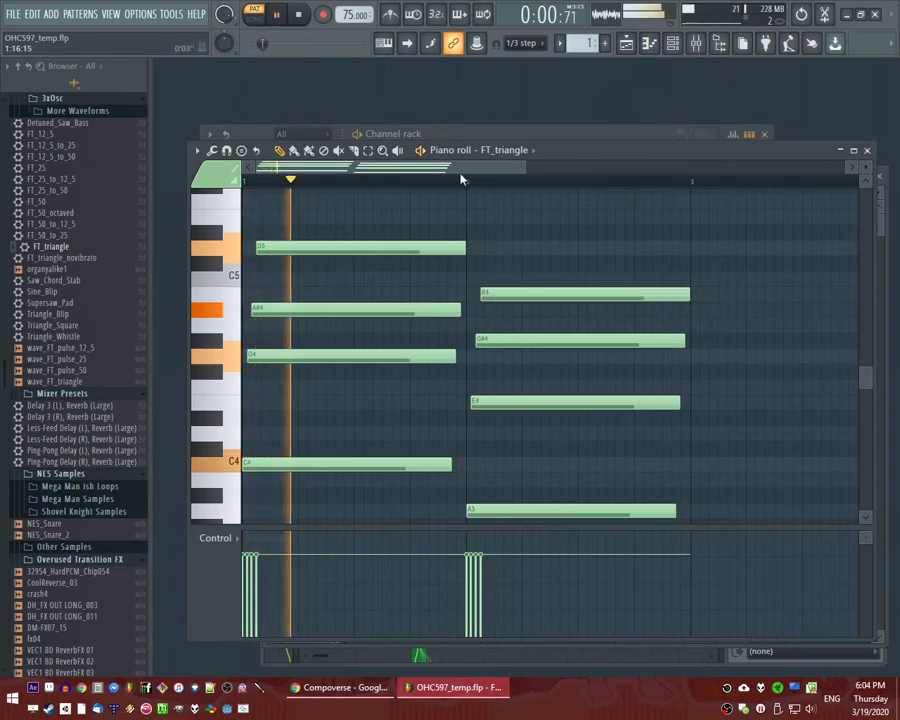
Try C5 as the bar 2 chord's top note, put B4 back, and replay both chords.
{"action": "left_click_drag", "start_coordinate": [482, 292], "coordinate": [481, 277]}
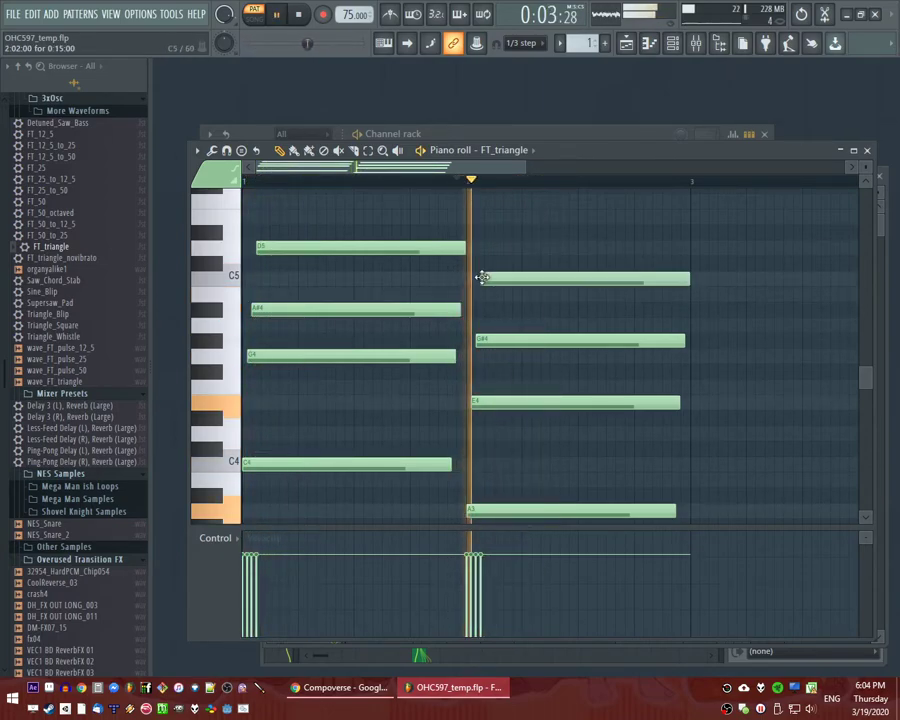
{"action": "right_click", "coordinate": [491, 278]}
{"action": "key", "text": "space"}
{"action": "key", "text": "space"}
{"action": "left_click", "coordinate": [486, 295]}
{"action": "left_click", "coordinate": [245, 183]}
{"action": "scroll", "coordinate": [484, 328], "scroll_direction": "down", "scroll_amount": 2}
{"action": "scroll", "coordinate": [402, 392], "scroll_direction": "up", "scroll_amount": 3}
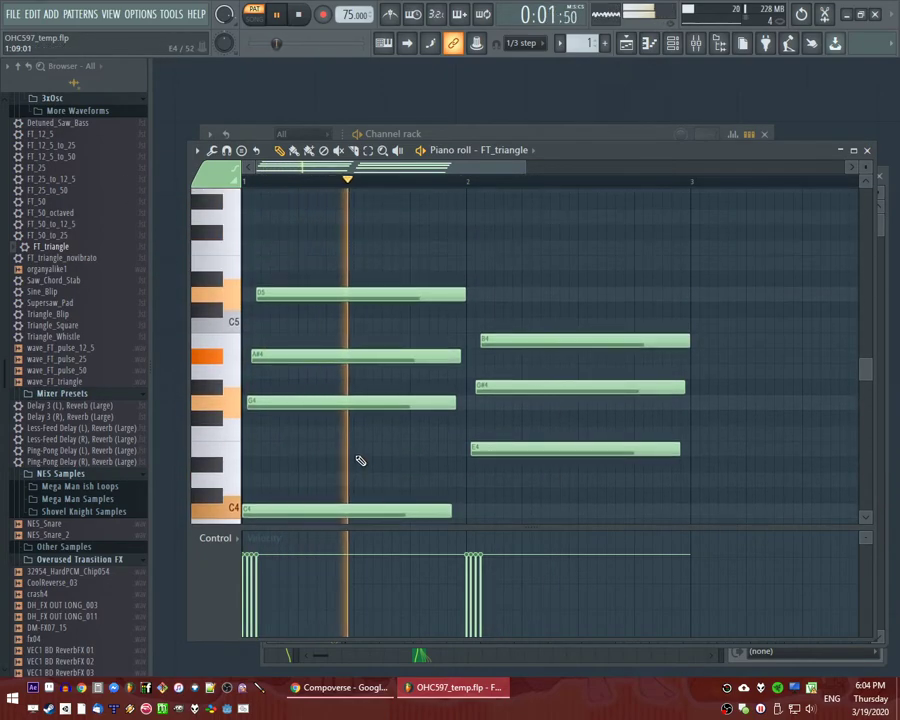
Switch to Pattern 2 and place it on Track 4 of the playlist at bar 1.
{"action": "key", "text": "F5"}
{"action": "left_click", "coordinate": [356, 372]}
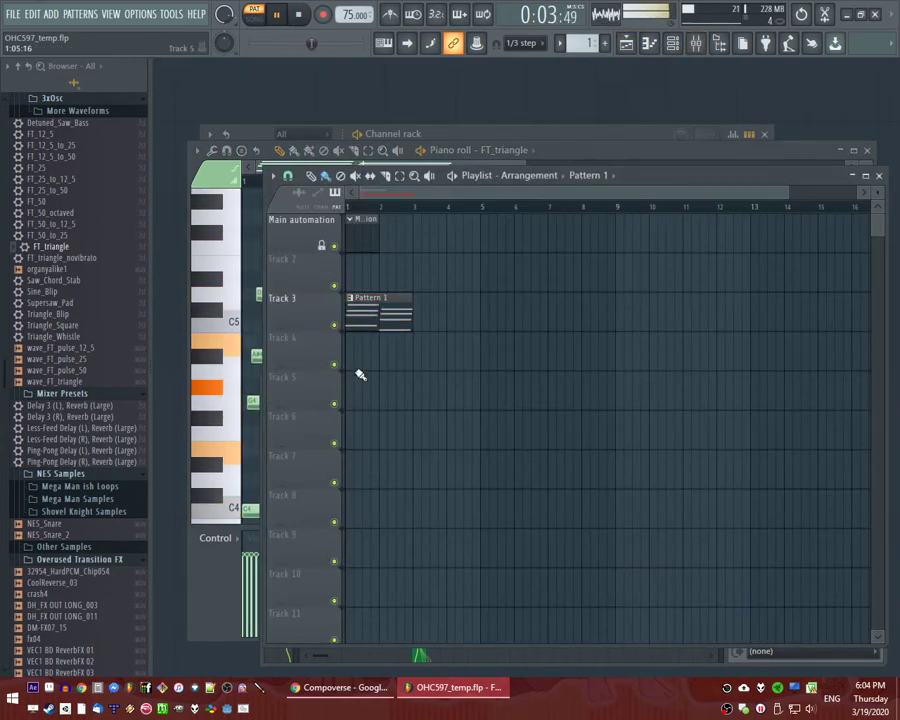
{"action": "key", "text": "plus"}
{"action": "key", "text": "space"}
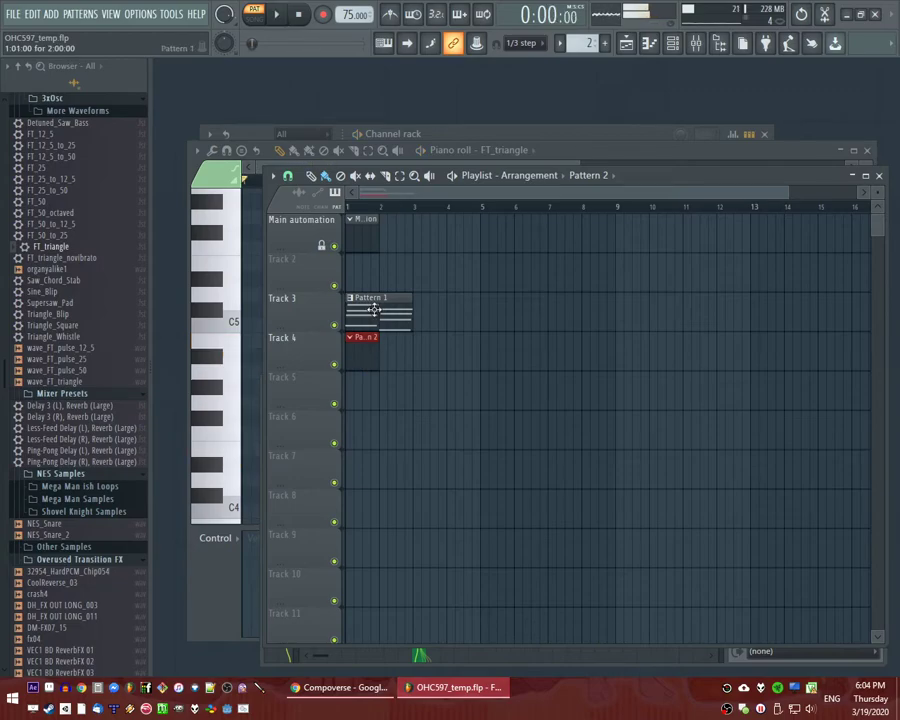
Load TR909_01 from the roland_tr909 samples as a channel on mixer track 1 and place a hit on step 1.
{"action": "scroll", "coordinate": [95, 330], "scroll_direction": "up", "scroll_amount": 5}
{"action": "scroll", "coordinate": [97, 345], "scroll_direction": "down", "scroll_amount": 15}
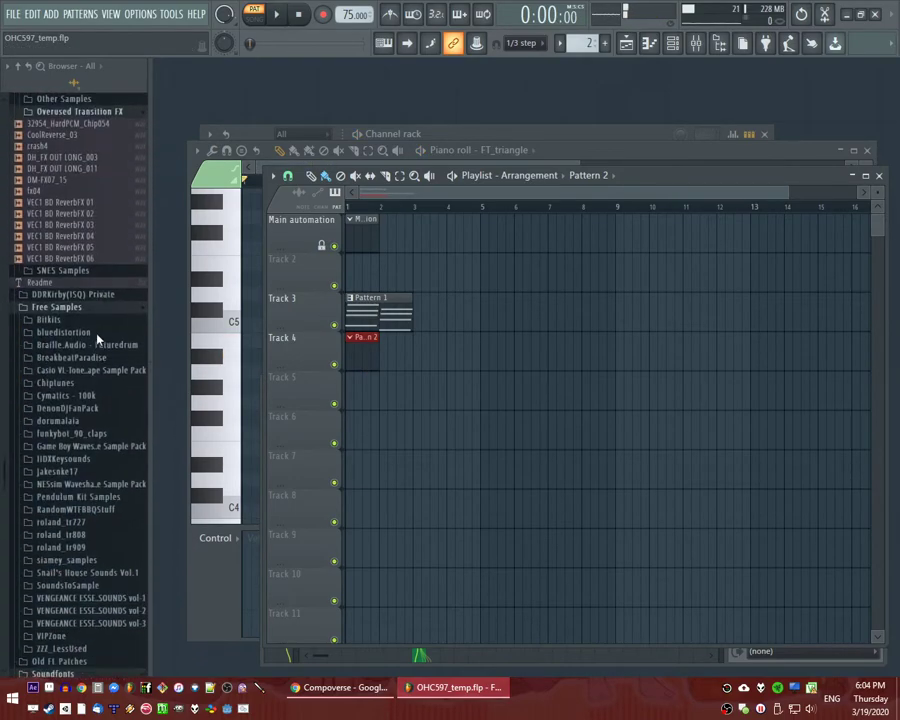
{"action": "key", "text": "space"}
{"action": "left_click", "coordinate": [97, 434]}
{"action": "left_click_drag", "start_coordinate": [83, 448], "coordinate": [322, 213]}
{"action": "left_click", "coordinate": [365, 212]}
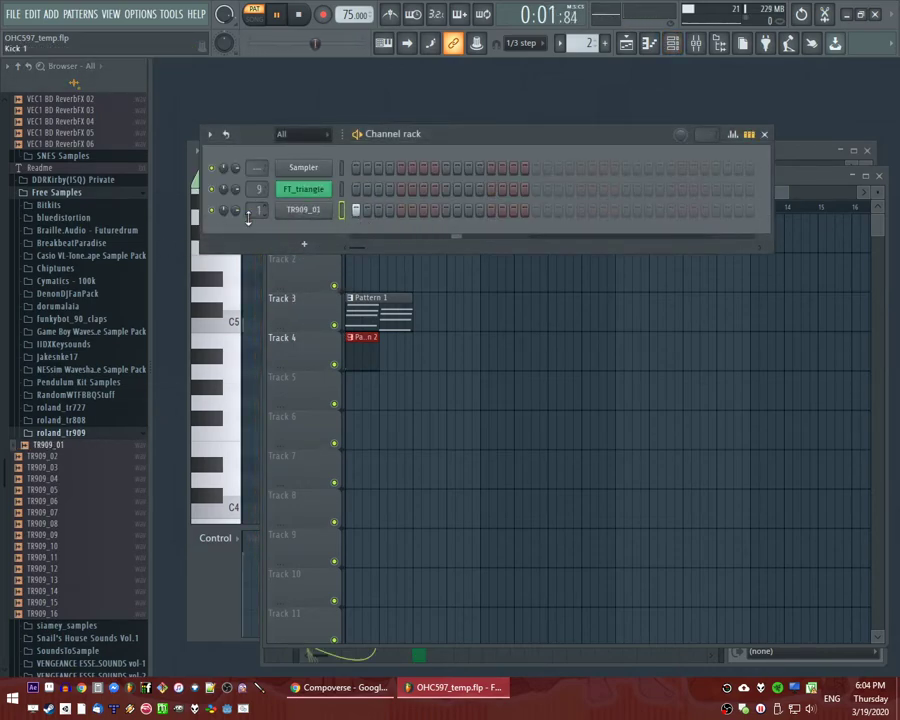
{"action": "key", "text": "space"}
Add TR909_05 as a new channel and browse the sample library for further drum sounds.
{"action": "left_click", "coordinate": [120, 503]}
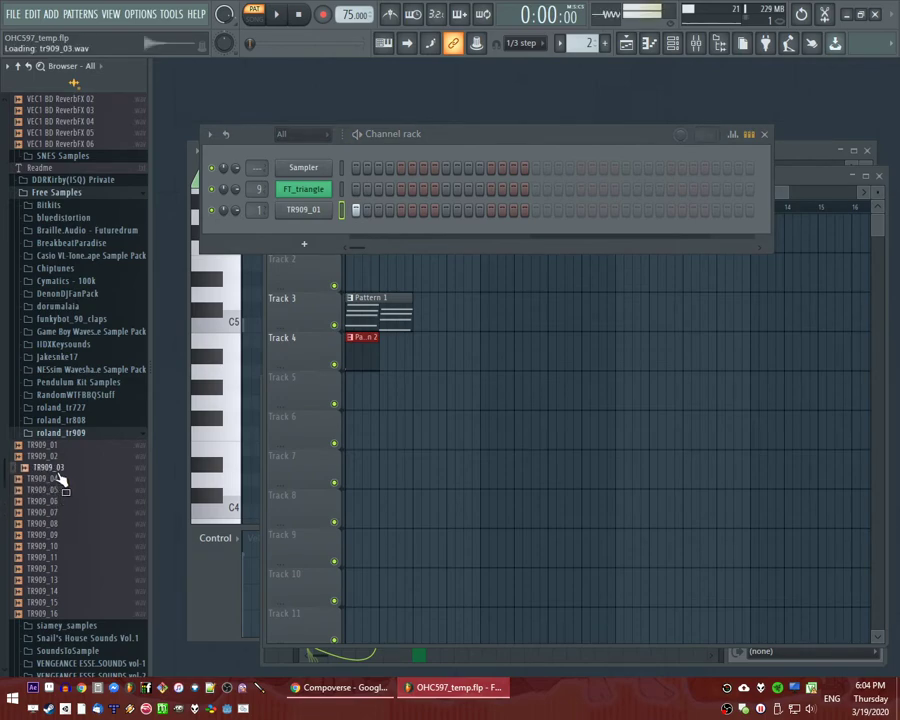
{"action": "left_click_drag", "start_coordinate": [294, 228], "coordinate": [295, 229]}
{"action": "scroll", "coordinate": [97, 490], "scroll_direction": "down", "scroll_amount": 3}
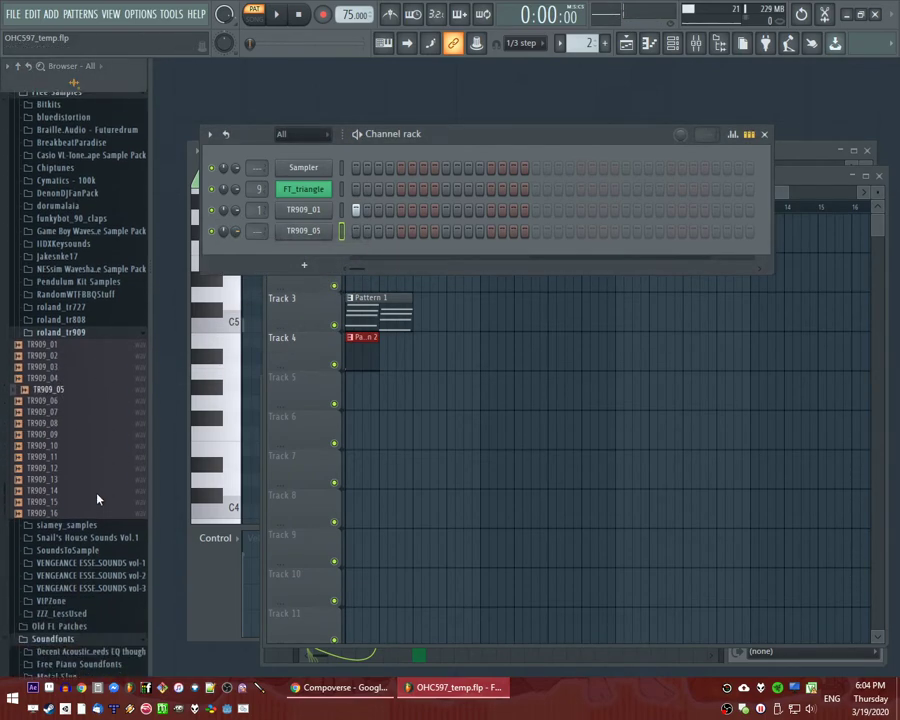
{"action": "left_click", "coordinate": [88, 457]}
{"action": "scroll", "coordinate": [87, 475], "scroll_direction": "up", "scroll_amount": 6}
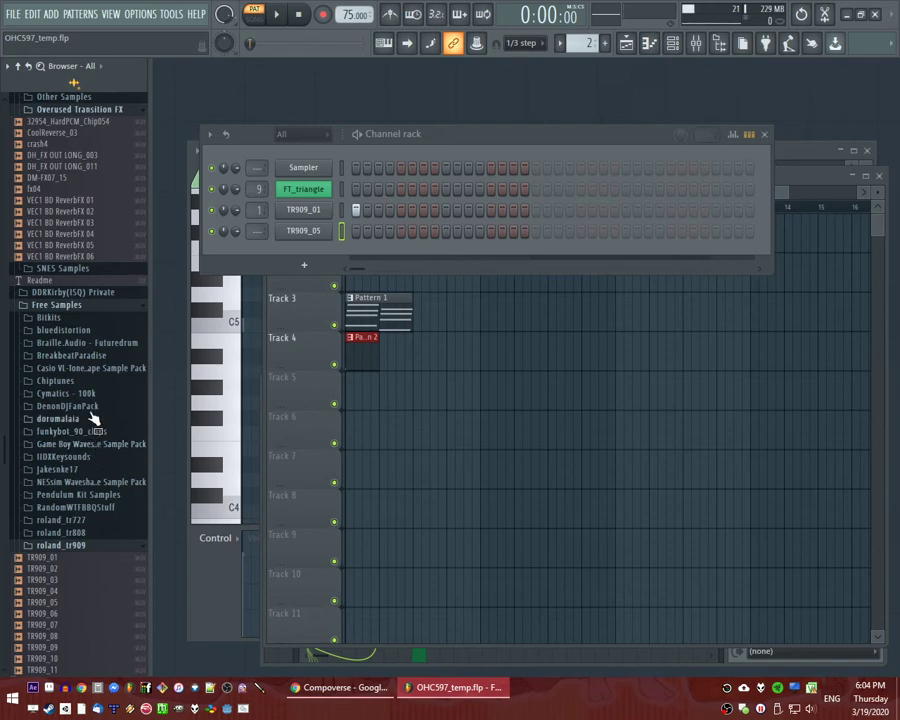
{"action": "scroll", "coordinate": [80, 540], "scroll_direction": "up", "scroll_amount": 5}
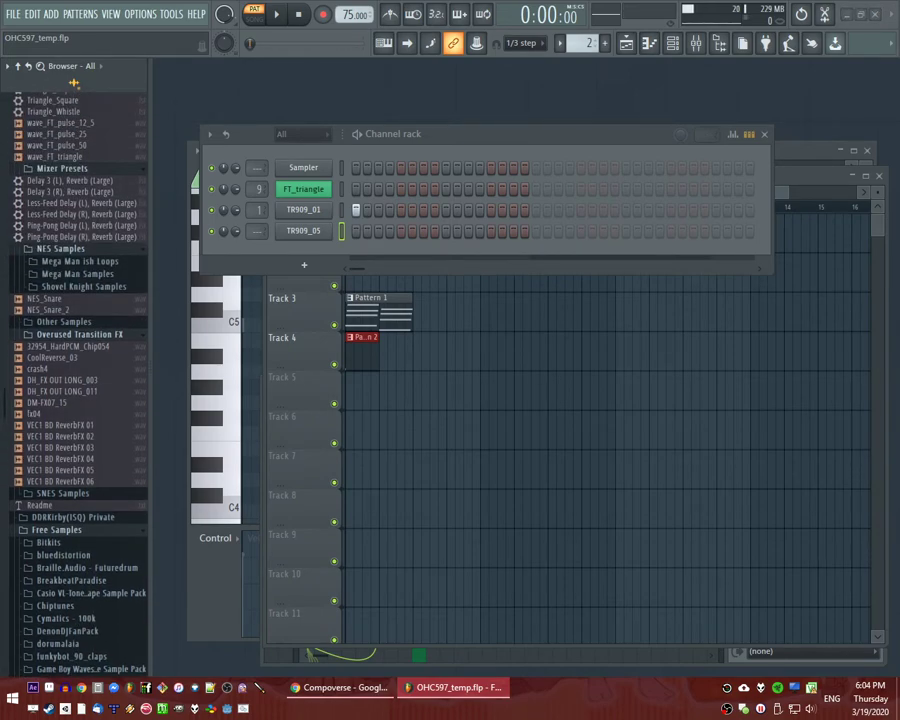
Play the arrangement in song mode and place Pattern 3 on Track 5 at bar 1.
{"action": "left_click", "coordinate": [356, 296]}
{"action": "key", "text": "space"}
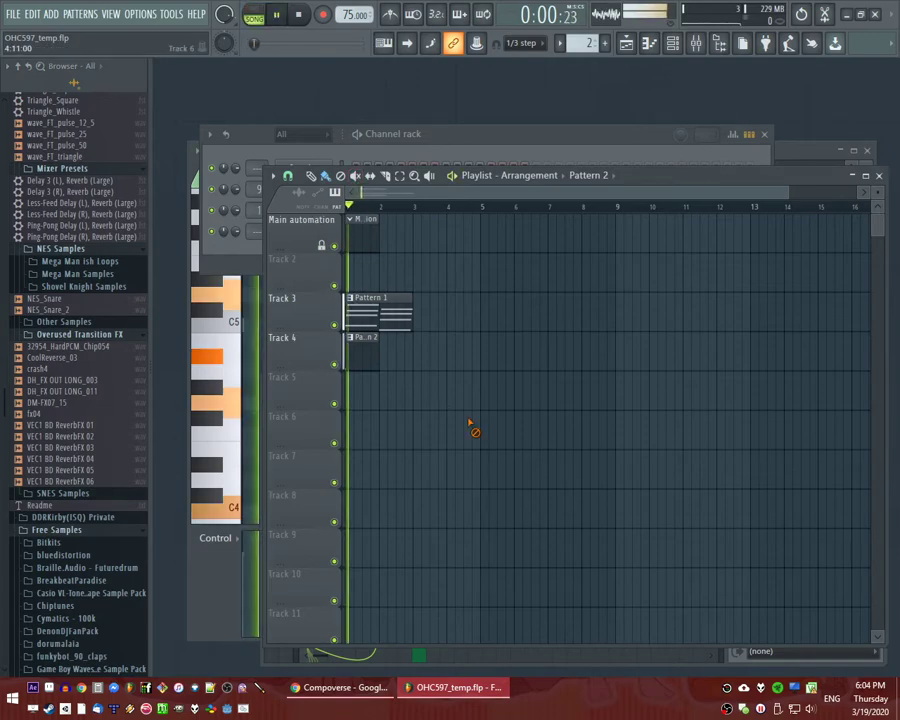
{"action": "left_click", "coordinate": [357, 400]}
{"action": "scroll", "coordinate": [96, 375], "scroll_direction": "down", "scroll_amount": 10}
{"action": "double_click", "coordinate": [363, 313]}
{"action": "key", "text": "space"}
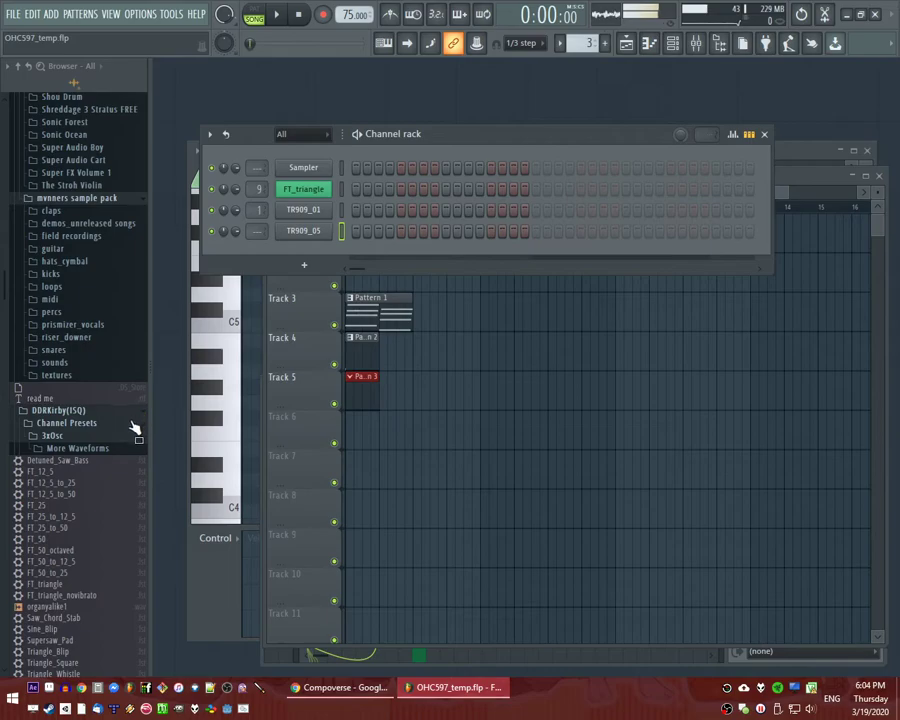
Clone the FT_triangle channel and route the clone to mixer track 10.
{"action": "scroll", "coordinate": [77, 371], "scroll_direction": "down", "scroll_amount": 6}
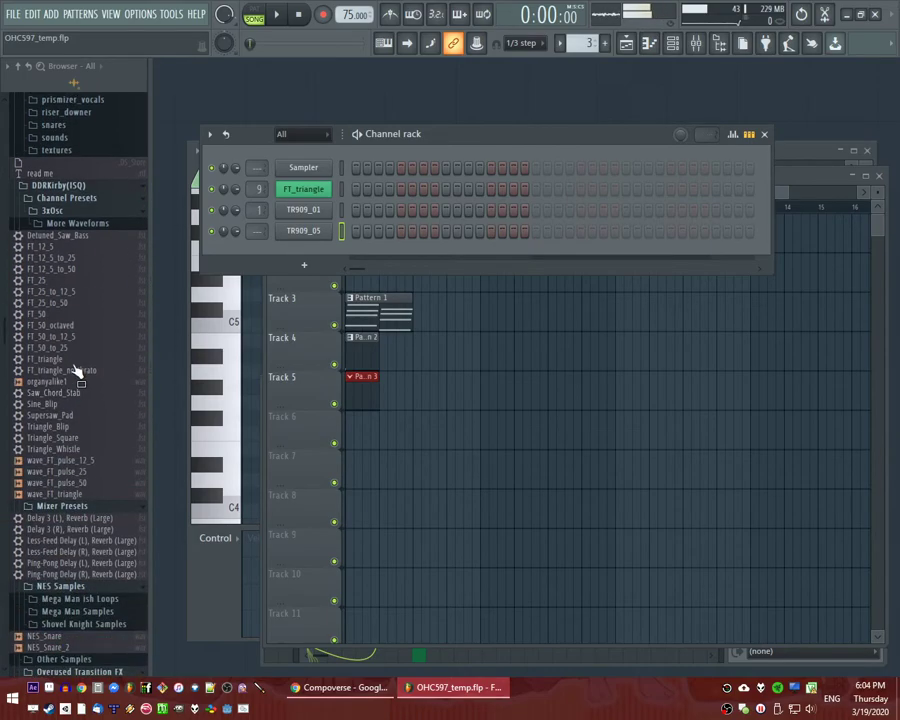
{"action": "key", "text": "alt+c"}
{"action": "double_click", "coordinate": [325, 211]}
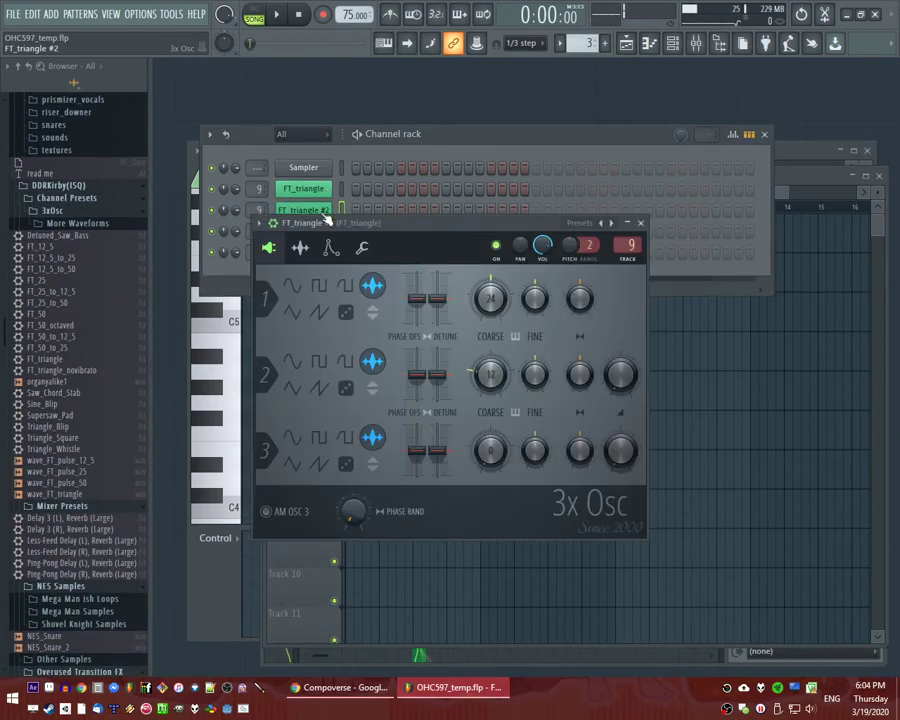
{"action": "left_click", "coordinate": [628, 264]}
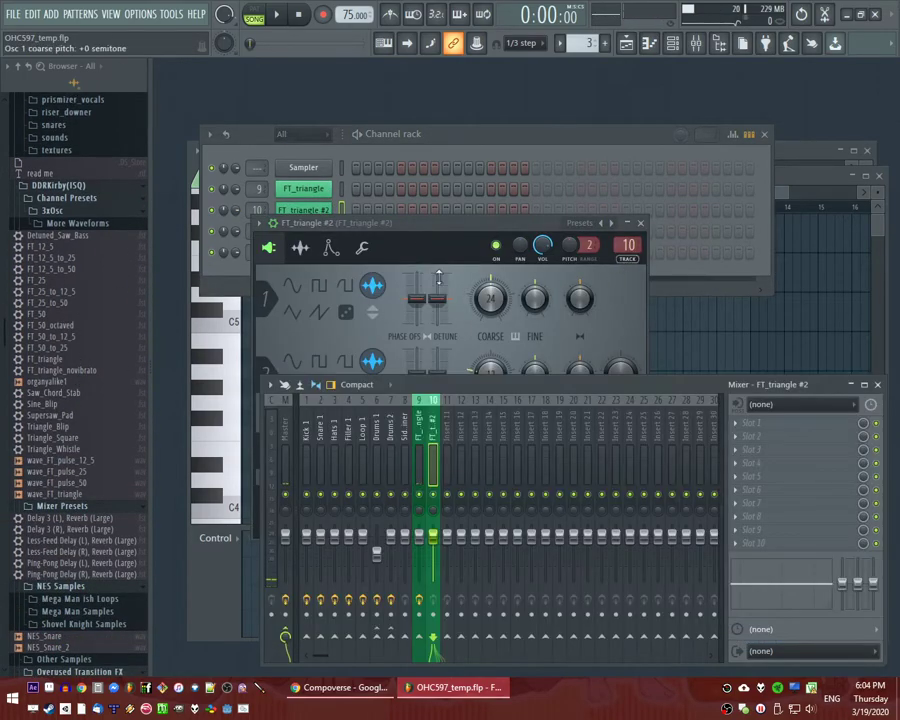
Load Fruity Reeverb 2 in slot 4 and Fruity delay bank in slot 3 of the FT_triangle #2 mixer track.
{"action": "left_click", "coordinate": [822, 470]}
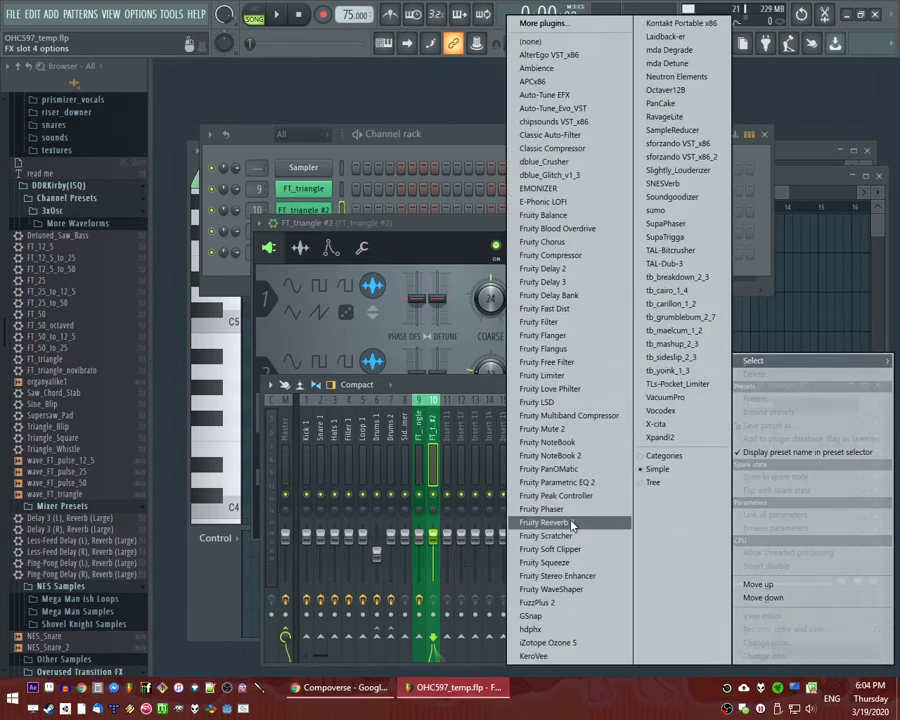
{"action": "left_click", "coordinate": [572, 523]}
{"action": "left_click", "coordinate": [735, 449]}
{"action": "left_click", "coordinate": [330, 234]}
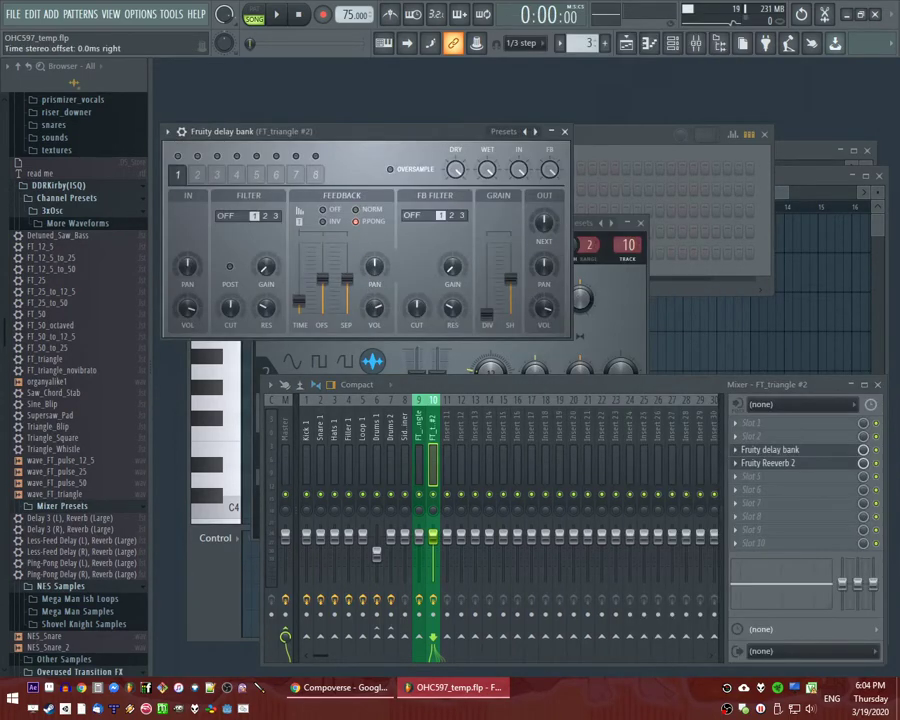
{"action": "left_click", "coordinate": [639, 300]}
{"action": "left_click", "coordinate": [580, 132]}
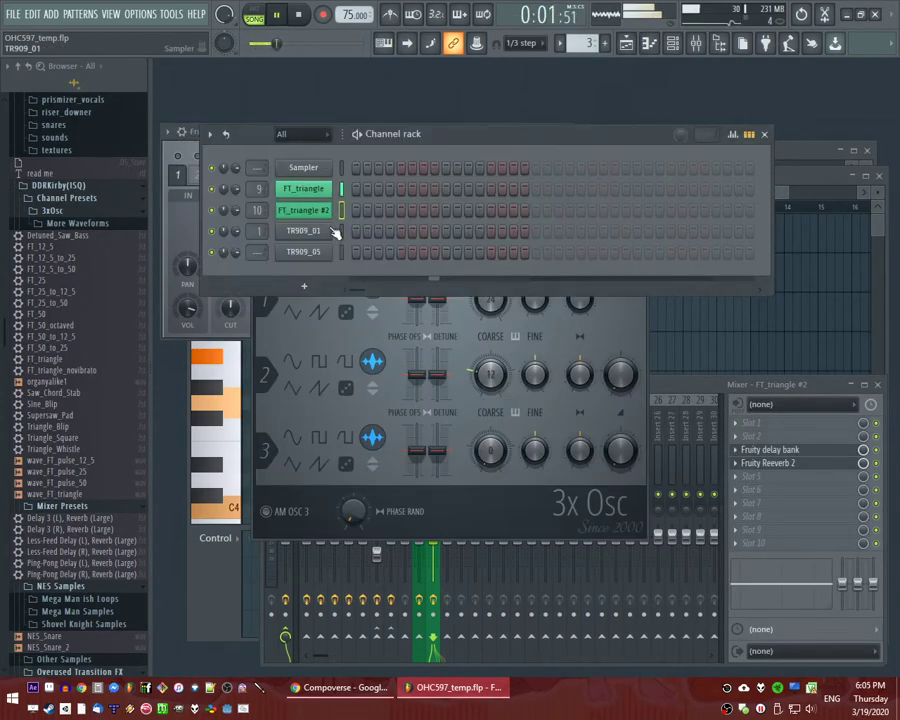
Open the FT_triangle #2 channel's piano roll in Pattern 3 while auditioning the arrangement.
{"action": "key", "text": "space"}
{"action": "right_click", "coordinate": [331, 206]}
{"action": "left_click", "coordinate": [360, 214]}
{"action": "key", "text": "space"}
{"action": "left_click_drag", "start_coordinate": [305, 323], "coordinate": [424, 326]}
{"action": "right_click", "coordinate": [444, 328]}
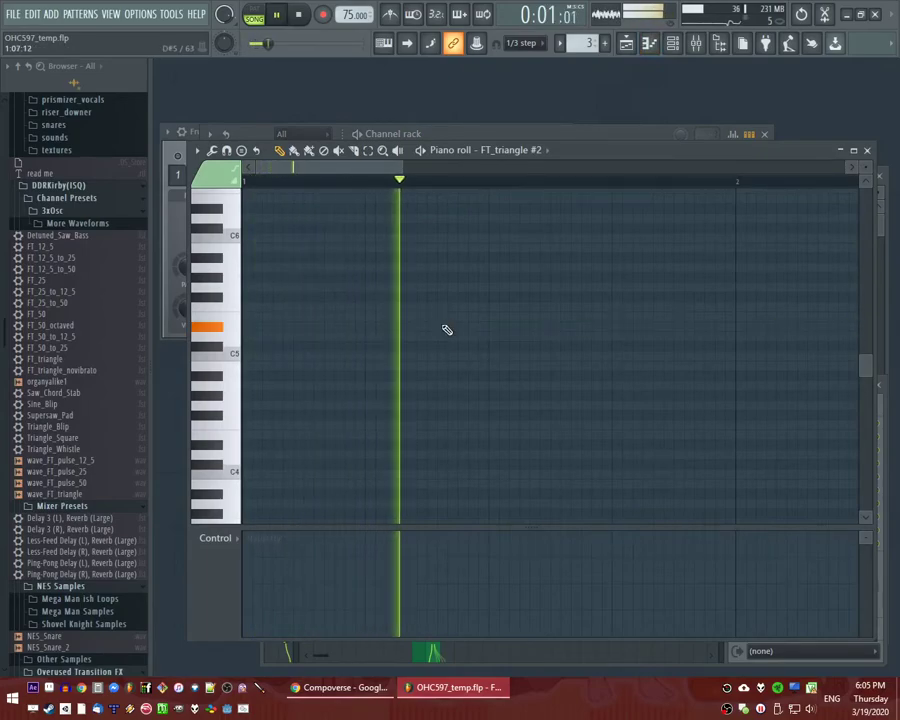
Draw four rising notes, D5, D#5, G5 and A#5, from the start of bar 1 and shorten them together to equal lengths.
{"action": "key", "text": "space"}
{"action": "left_click_drag", "start_coordinate": [266, 347], "coordinate": [294, 330]}
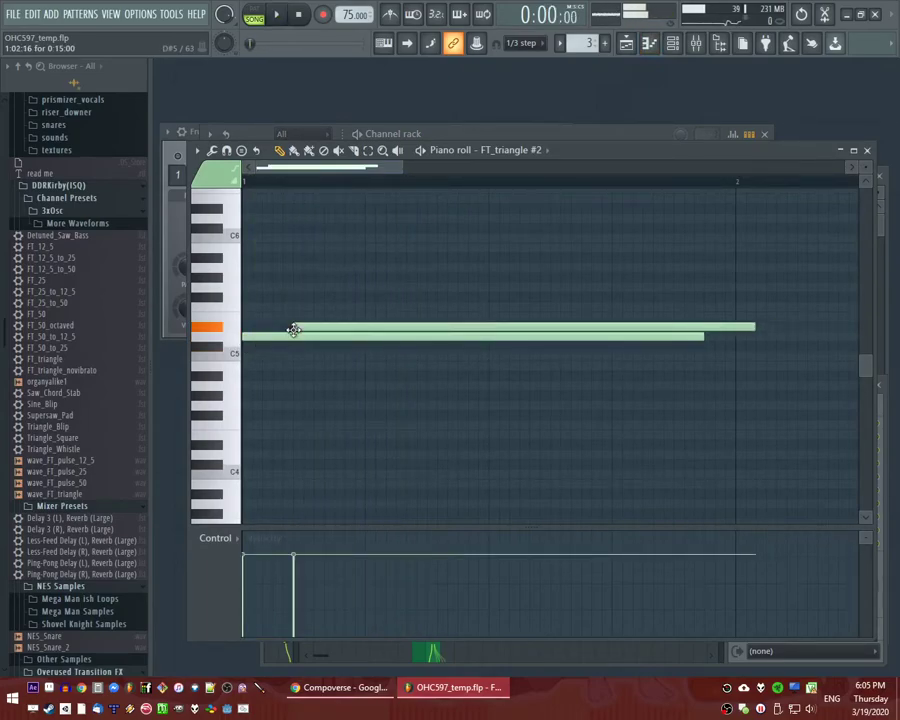
{"action": "left_click", "coordinate": [367, 287]}
{"action": "left_click", "coordinate": [427, 257]}
{"action": "key", "text": "ctrl+a"}
{"action": "key", "text": "space"}
{"action": "left_click_drag", "start_coordinate": [832, 288], "coordinate": [423, 303]}
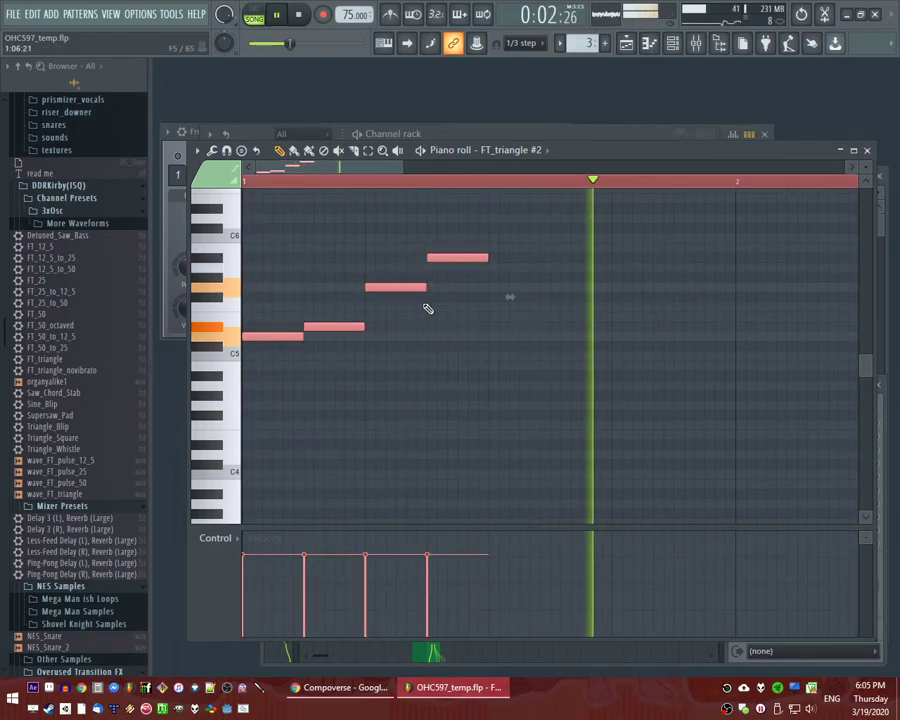
Delete the four melody notes, set the snap to 1/4 step, and redraw D5, D#5, G5 and A#5 one step apart from bar 1.
{"action": "left_click", "coordinate": [367, 279], "text": "ctrl"}
{"action": "scroll", "coordinate": [367, 279], "scroll_direction": "down", "scroll_amount": 3}
{"action": "key", "text": "space"}
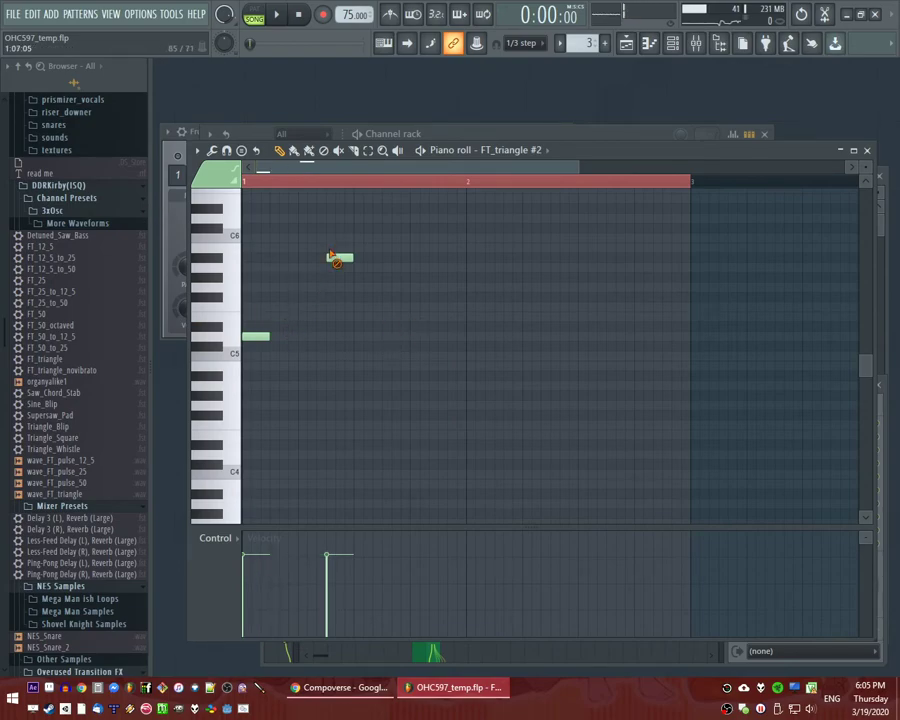
{"action": "left_click", "coordinate": [522, 43]}
{"action": "left_click", "coordinate": [521, 124]}
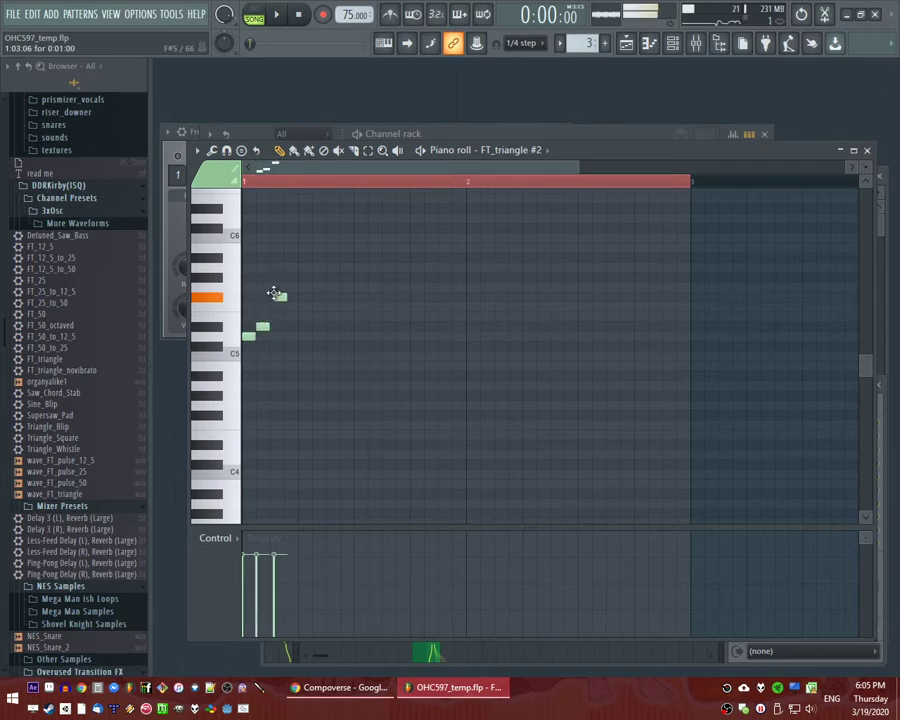
{"action": "key", "text": "space"}
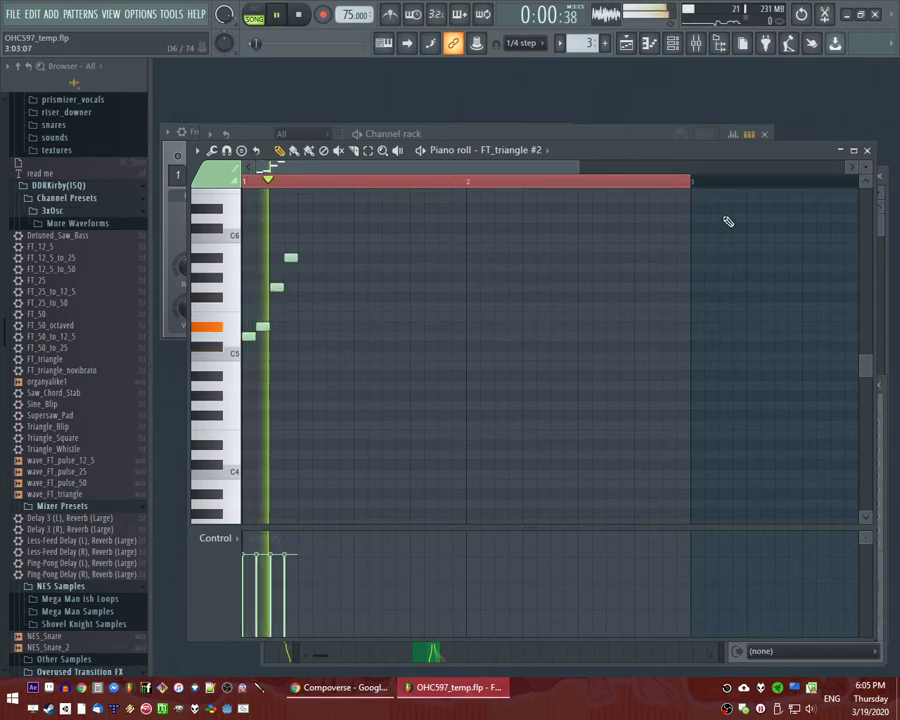
Examine the FT_triangle chord notes in Pattern 1 during playback.
{"action": "key", "text": "F5"}
{"action": "key", "text": "F5"}
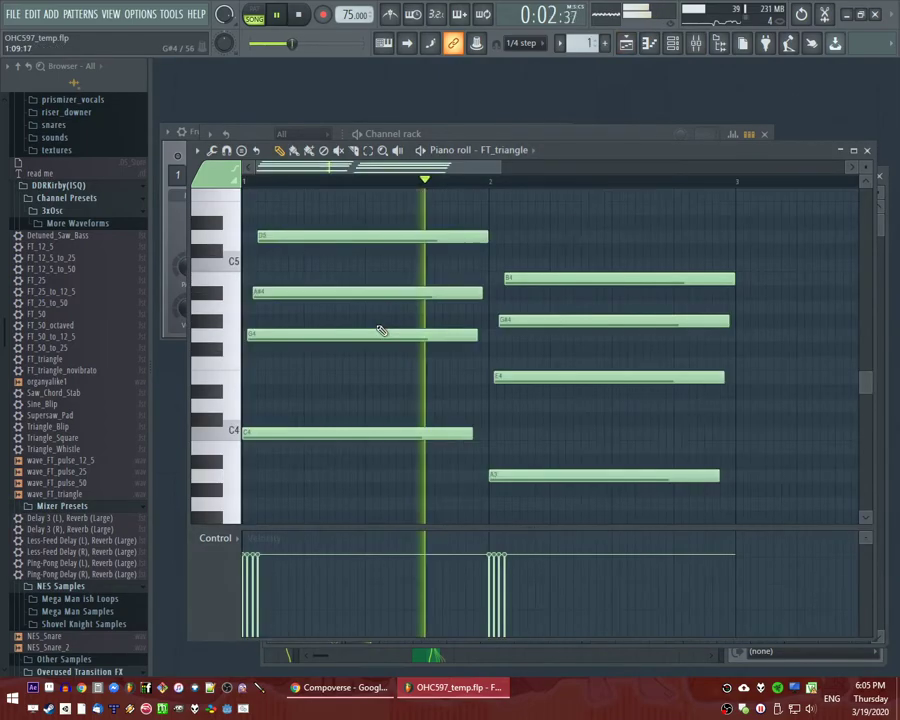
{"action": "key", "text": "space"}
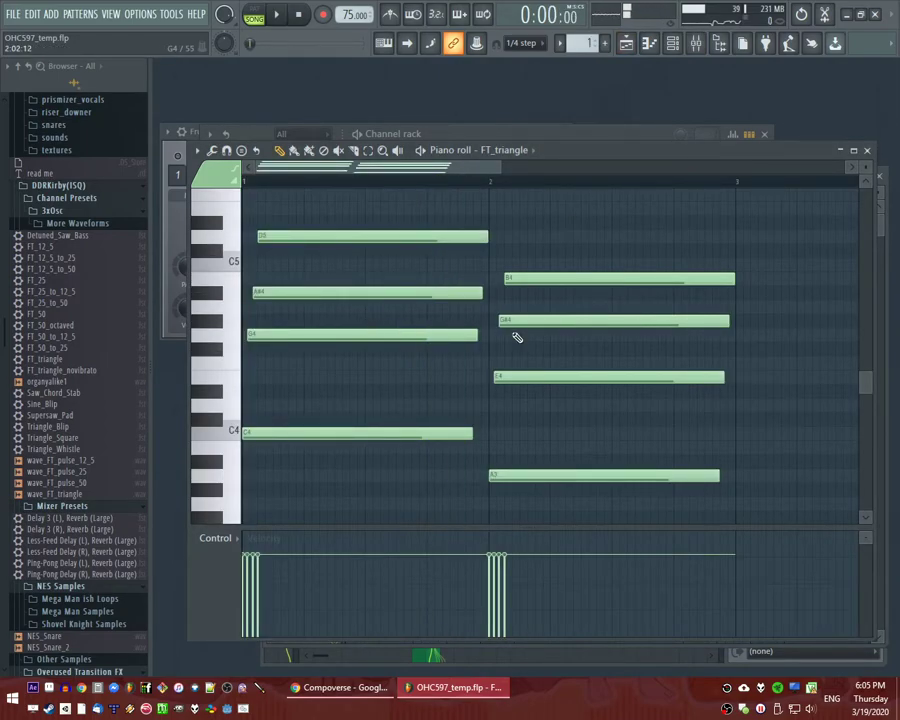
Reopen the Pattern 3 melody and lengthen its four notes together to 7 steps each so they overlap.
{"action": "key", "text": "F5"}
{"action": "key", "text": "space"}
{"action": "double_click", "coordinate": [359, 394]}
{"action": "key", "text": "space"}
{"action": "key", "text": "ctrl+a"}
{"action": "left_click_drag", "start_coordinate": [290, 400], "coordinate": [442, 405]}
{"action": "key", "text": "space"}
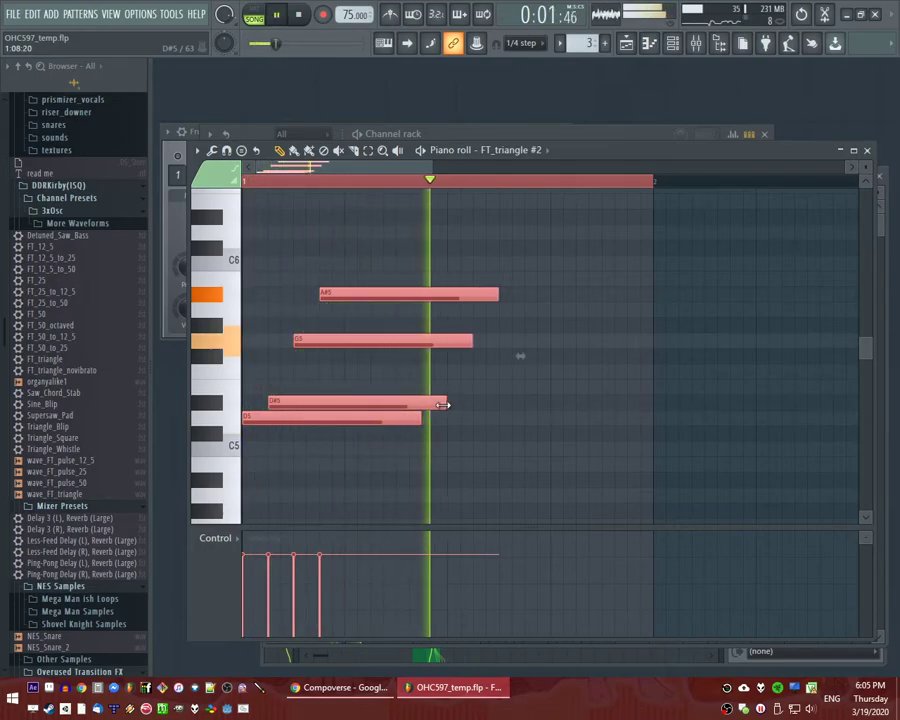
{"action": "left_click", "coordinate": [568, 450], "text": "ctrl"}
{"action": "key", "text": "space"}
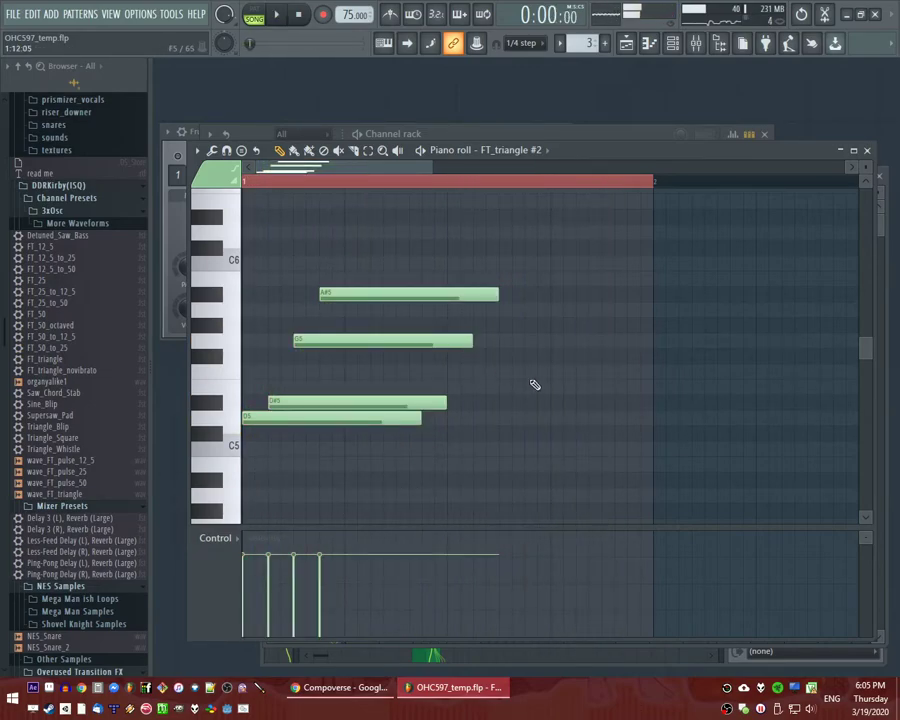
Add a G6 note at step 9 of bar 1 in the FT_triangle #2 melody and audition it.
{"action": "scroll", "coordinate": [298, 309], "scroll_direction": "down", "scroll_amount": 2}
{"action": "key", "text": "space"}
{"action": "scroll", "coordinate": [352, 286], "scroll_direction": "up", "scroll_amount": 4}
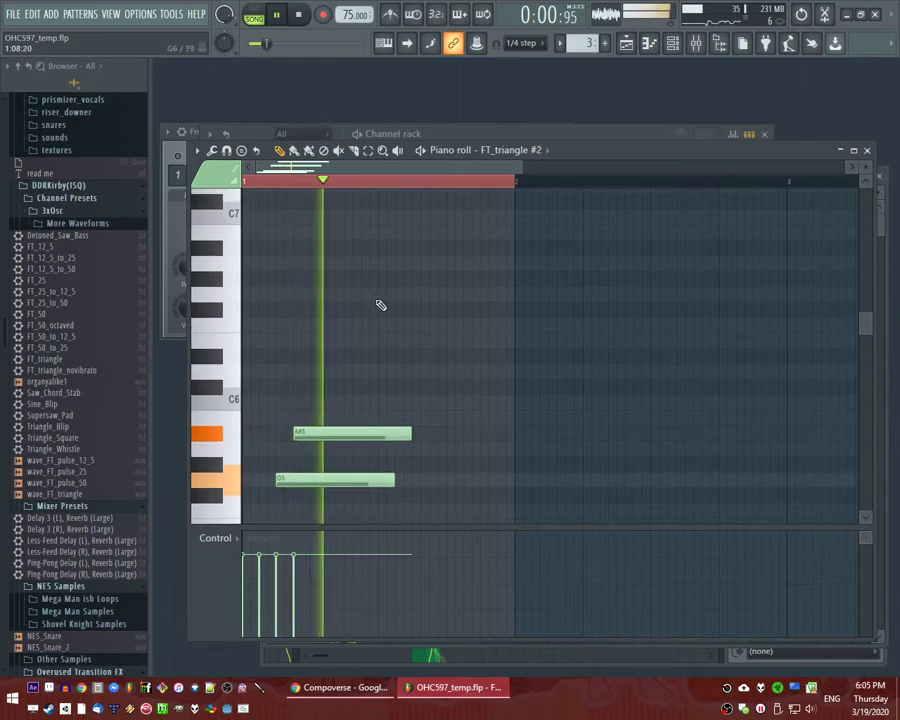
{"action": "key", "text": "space"}
{"action": "left_click_drag", "start_coordinate": [385, 275], "coordinate": [381, 293]}
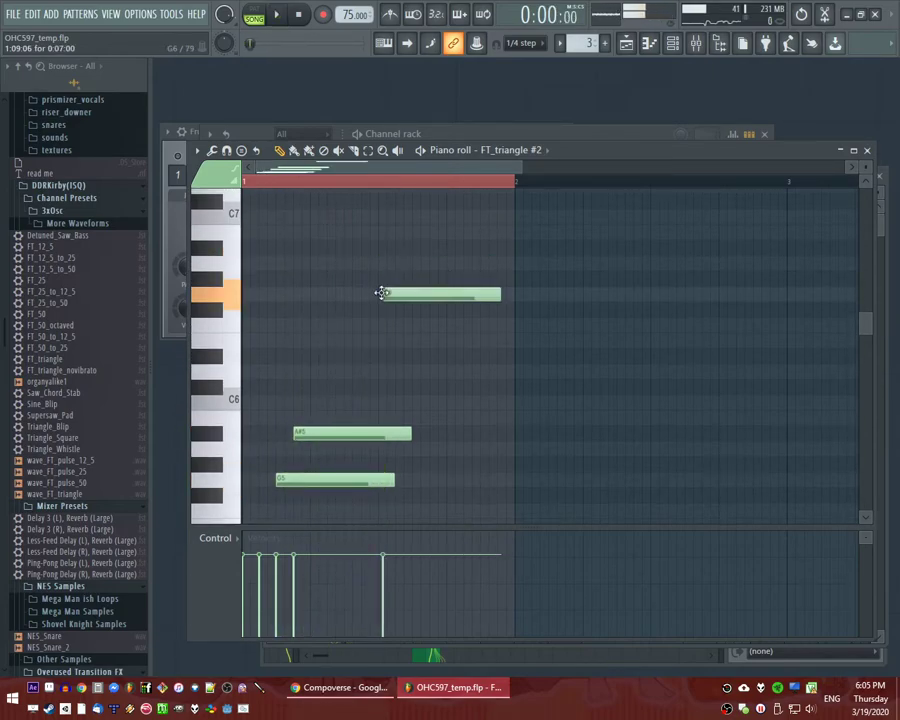
{"action": "key", "text": "space"}
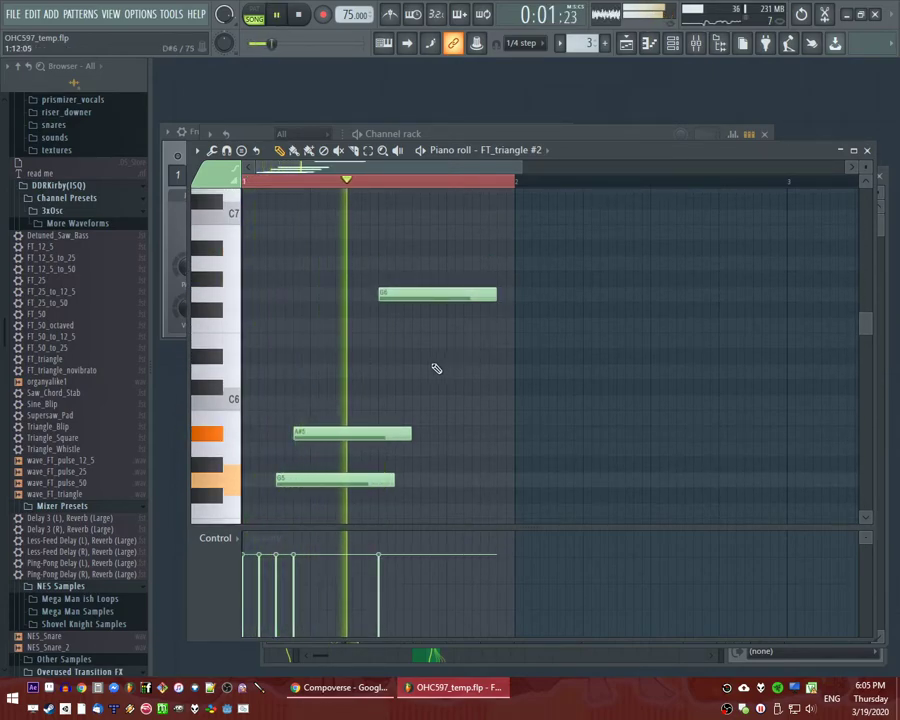
{"action": "key", "text": "space"}
{"action": "key", "text": "space"}
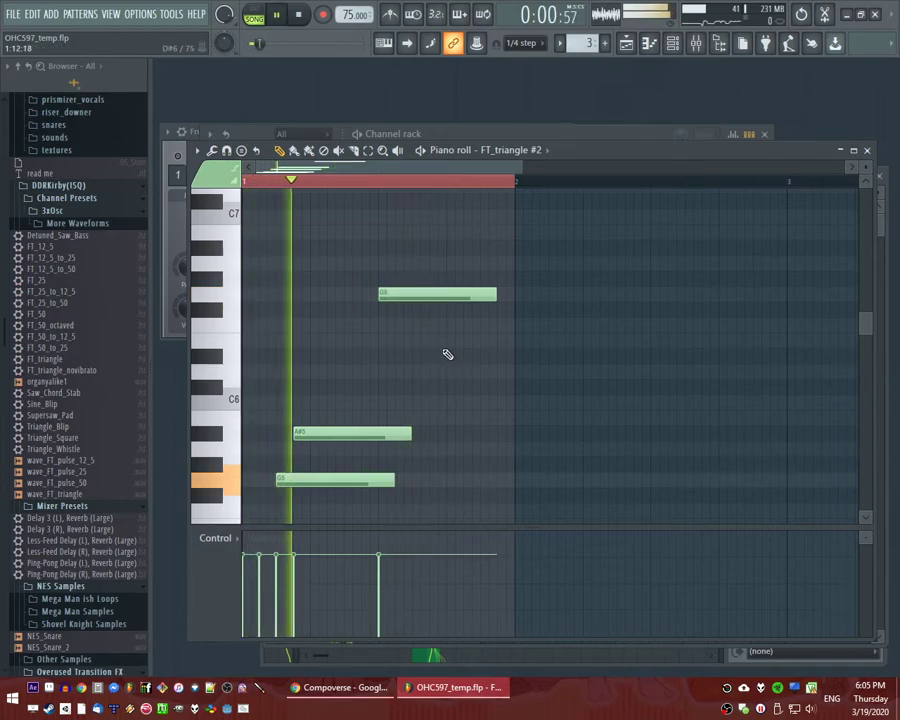
Extend the melody with a falling F6 note at step 12 and D6 note at step 15 of bar 1.
{"action": "left_click", "coordinate": [428, 325]}
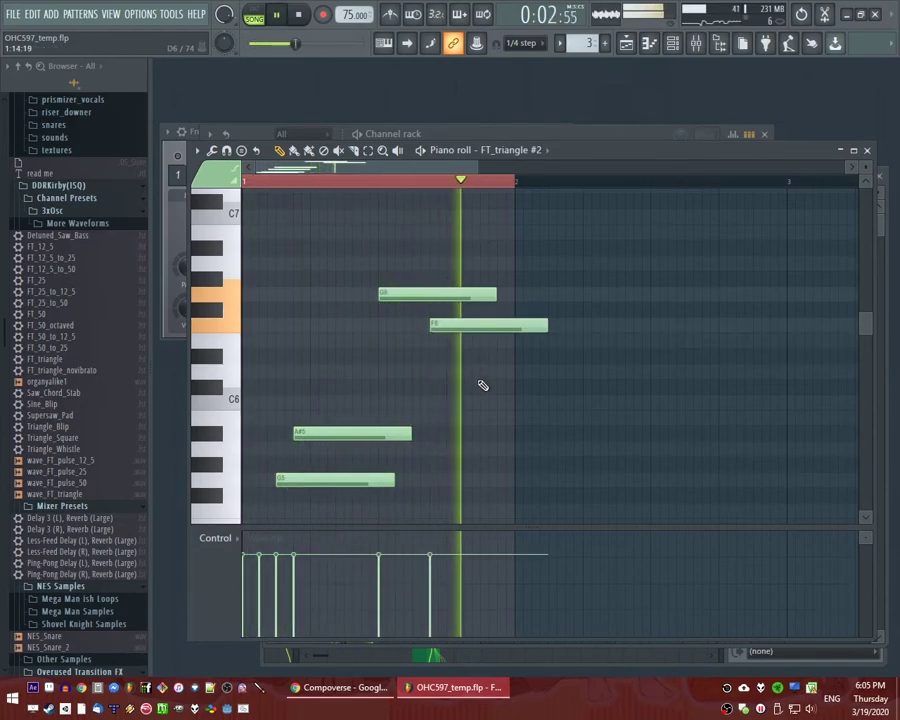
{"action": "key", "text": "space"}
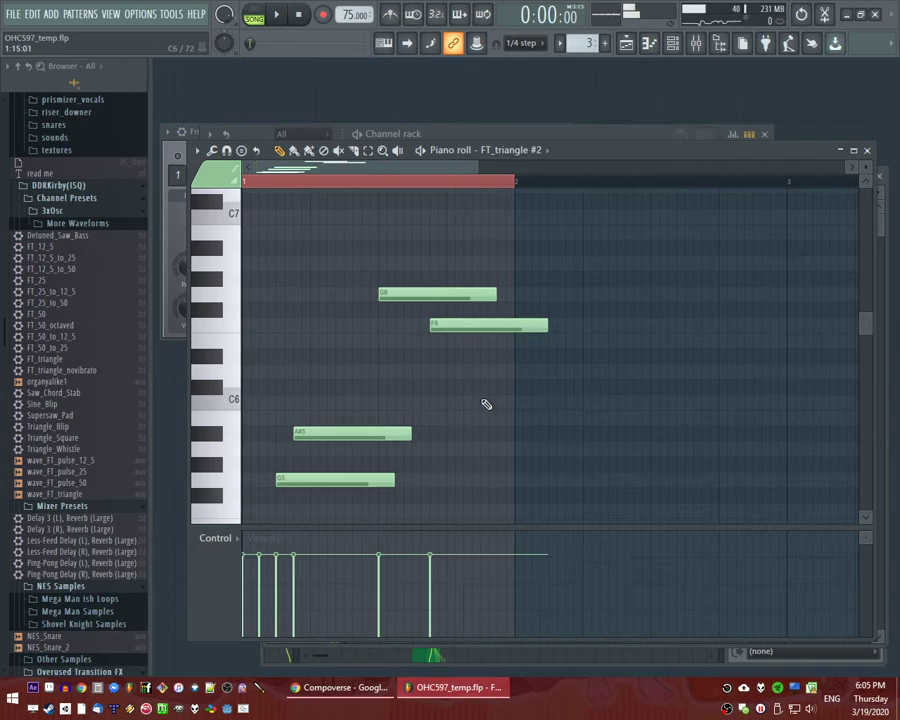
{"action": "left_click", "coordinate": [482, 402]}
{"action": "right_click", "coordinate": [482, 402]}
{"action": "left_click", "coordinate": [478, 372]}
{"action": "key", "text": "space"}
Compare the effect slots of the FT_triangle and FT_triangle #2 mixer tracks during playback.
{"action": "key", "text": "F6"}
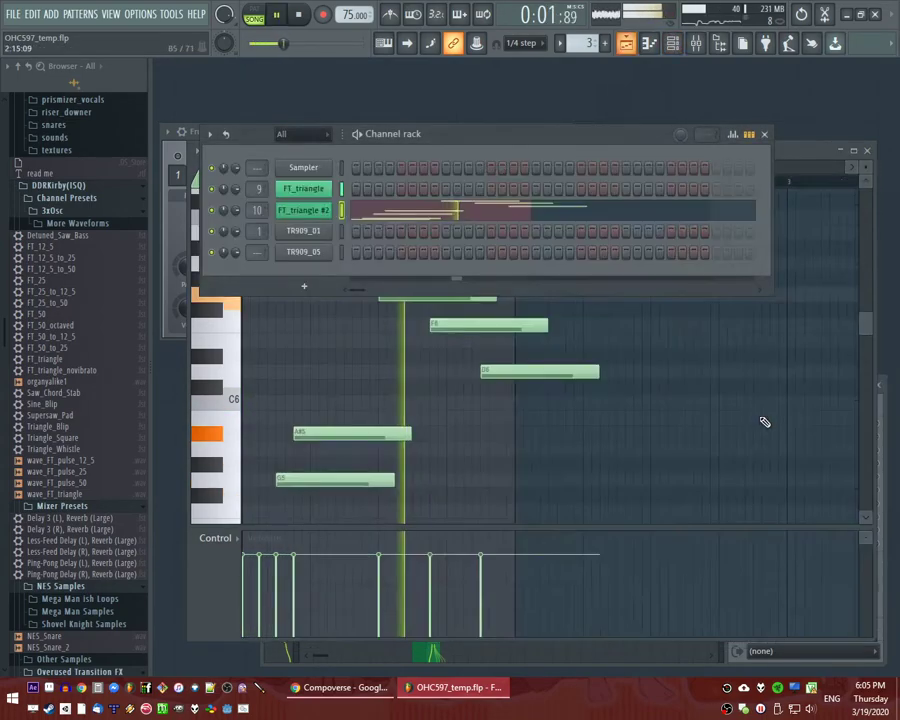
{"action": "key", "text": "F9"}
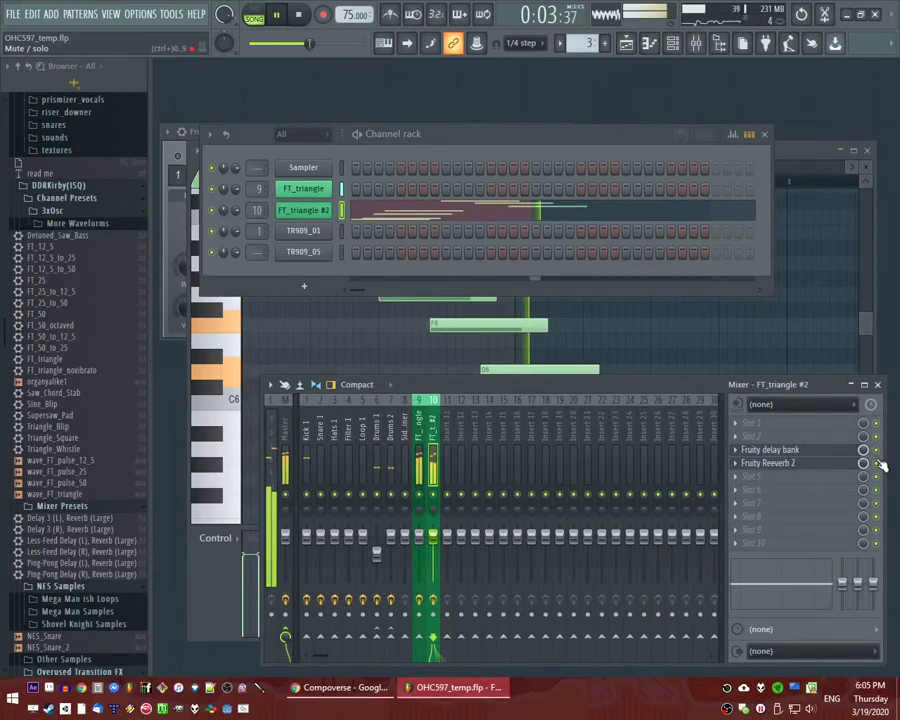
{"action": "left_click", "coordinate": [420, 470]}
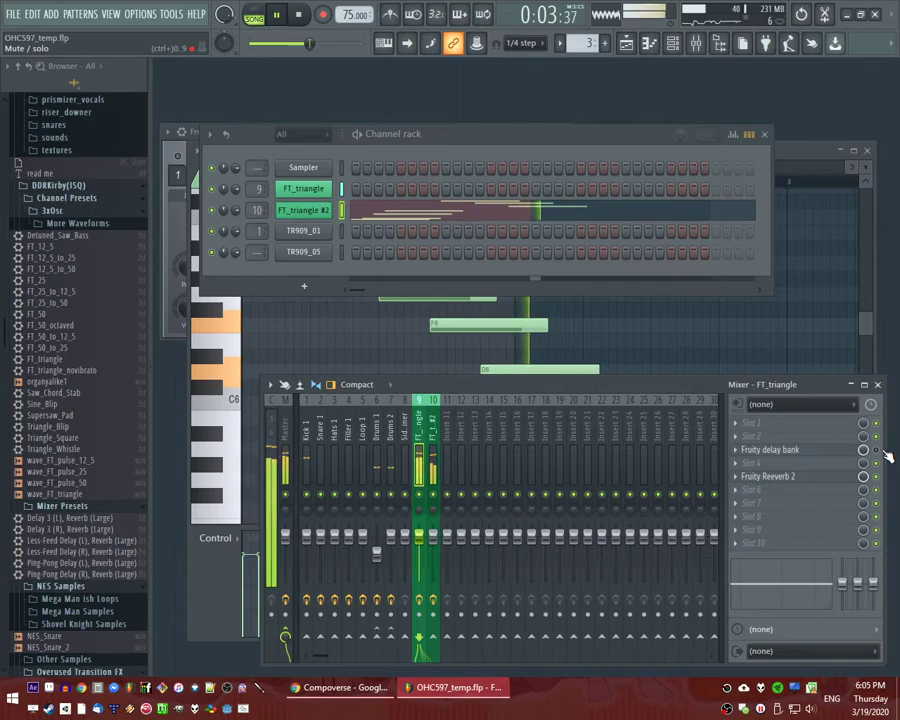
{"action": "left_click", "coordinate": [433, 478]}
{"action": "key", "text": "space"}
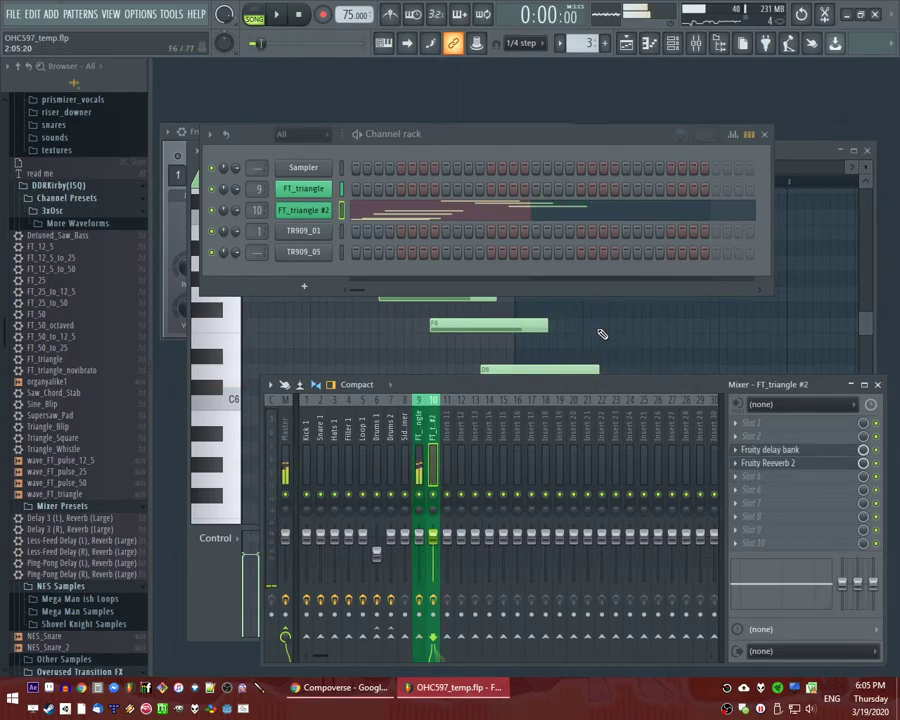
Return to the playlist and save the project as the new version OHC597_temp_2.flp.
{"action": "left_click", "coordinate": [482, 213]}
{"action": "key", "text": "F5"}
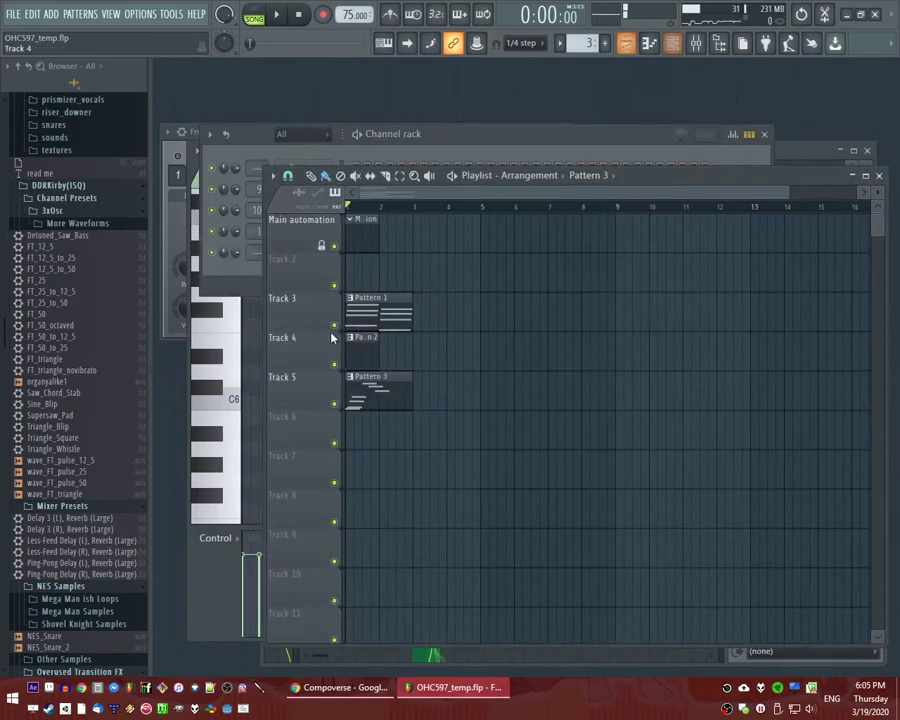
{"action": "key", "text": "ctrl+n"}
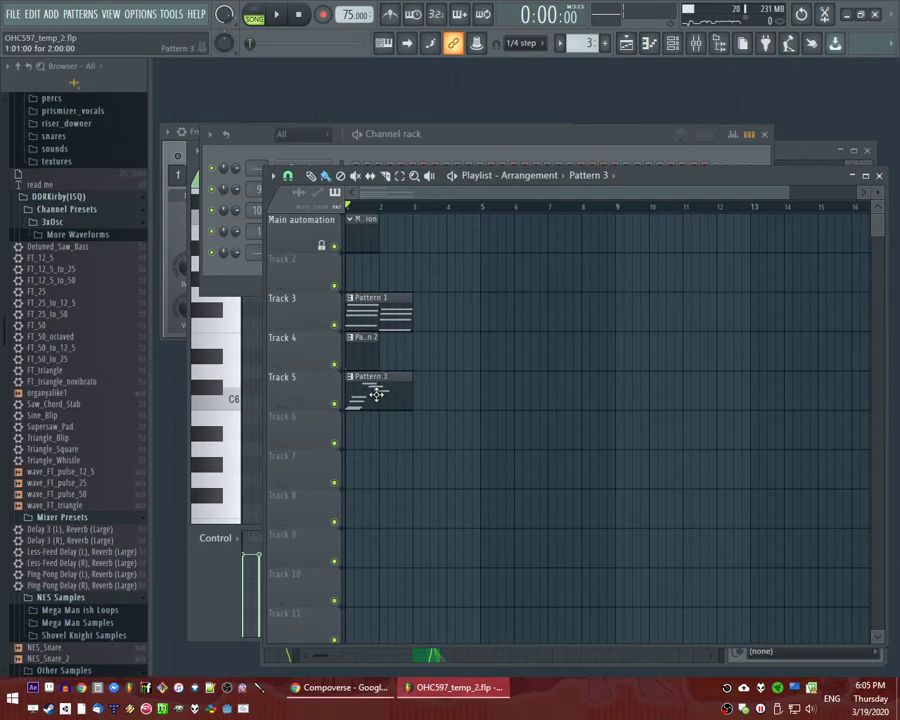
Open the drum clip Pattern 2 from the playlist and show its steps in the channel rack.
{"action": "double_click", "coordinate": [370, 356]}
{"action": "key", "text": "space"}
{"action": "key", "text": "F6"}
{"action": "key", "text": "space"}
Add the samples TR909_06, TR909_07 and TR909_08 from the roland_tr909 folder as new channels.
{"action": "scroll", "coordinate": [73, 448], "scroll_direction": "up", "scroll_amount": 10}
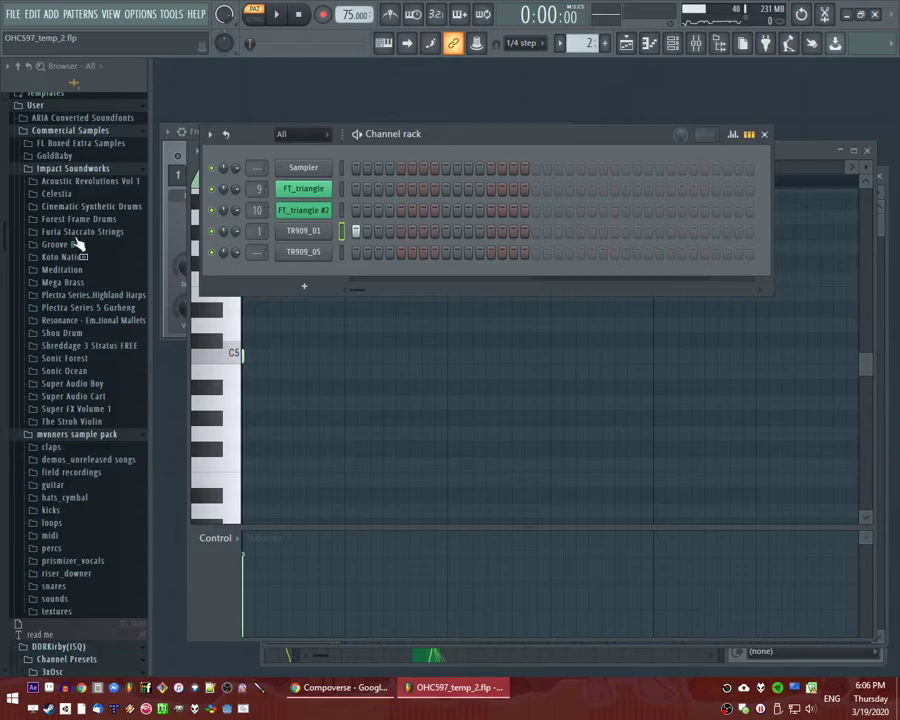
{"action": "scroll", "coordinate": [70, 358], "scroll_direction": "down", "scroll_amount": 20}
{"action": "scroll", "coordinate": [72, 354], "scroll_direction": "up", "scroll_amount": 8}
{"action": "left_click", "coordinate": [76, 335]}
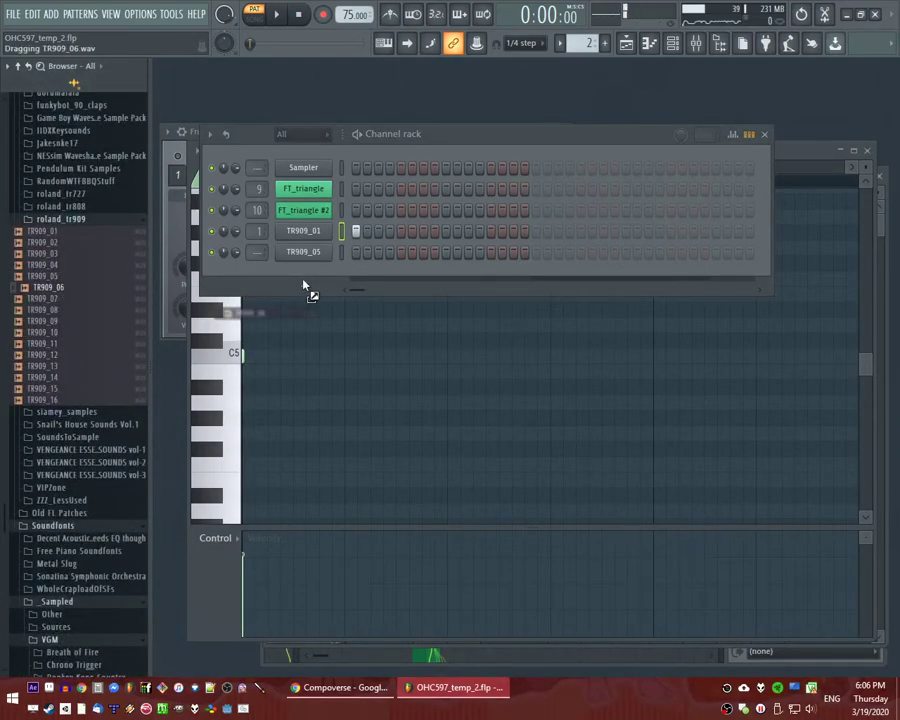
{"action": "left_click_drag", "start_coordinate": [302, 284], "coordinate": [302, 284]}
{"action": "left_click_drag", "start_coordinate": [76, 254], "coordinate": [78, 257]}
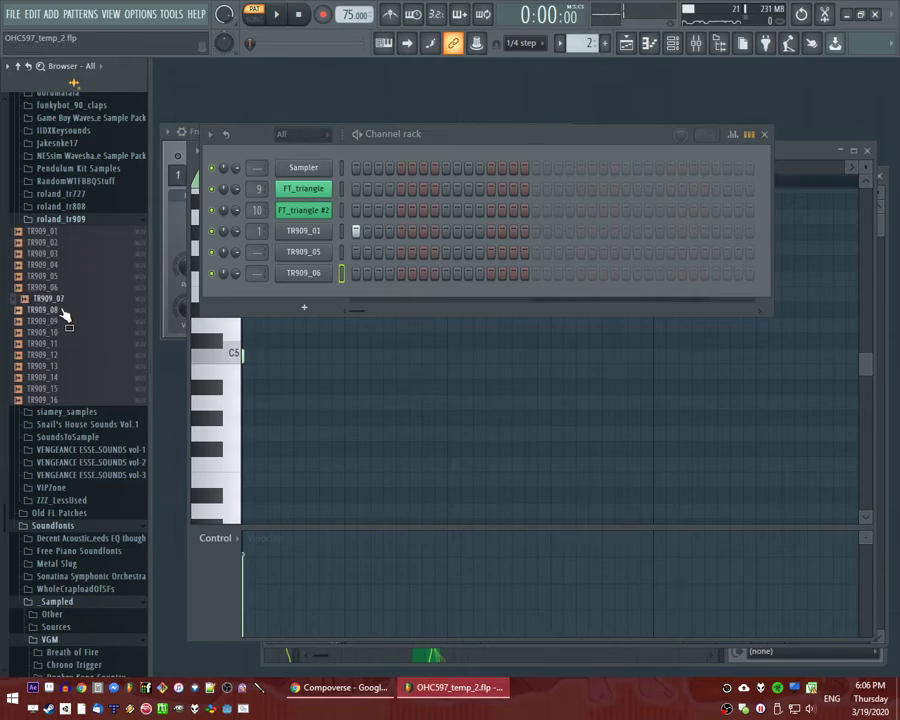
{"action": "left_click_drag", "start_coordinate": [276, 294], "coordinate": [276, 294]}
{"action": "left_click_drag", "start_coordinate": [66, 312], "coordinate": [94, 337]}
{"action": "left_click", "coordinate": [90, 333]}
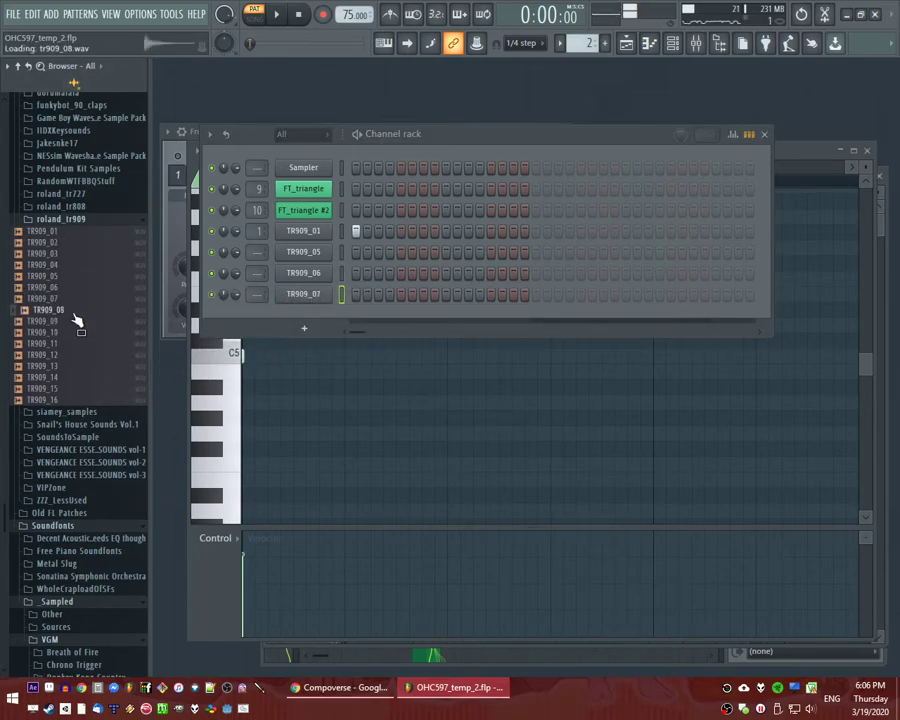
{"action": "left_click_drag", "start_coordinate": [290, 313], "coordinate": [290, 315]}
Audition the hats in the Drums pack, add 808 CH as a new channel and route it to mixer track 3.
{"action": "scroll", "coordinate": [140, 386], "scroll_direction": "up", "scroll_amount": 10}
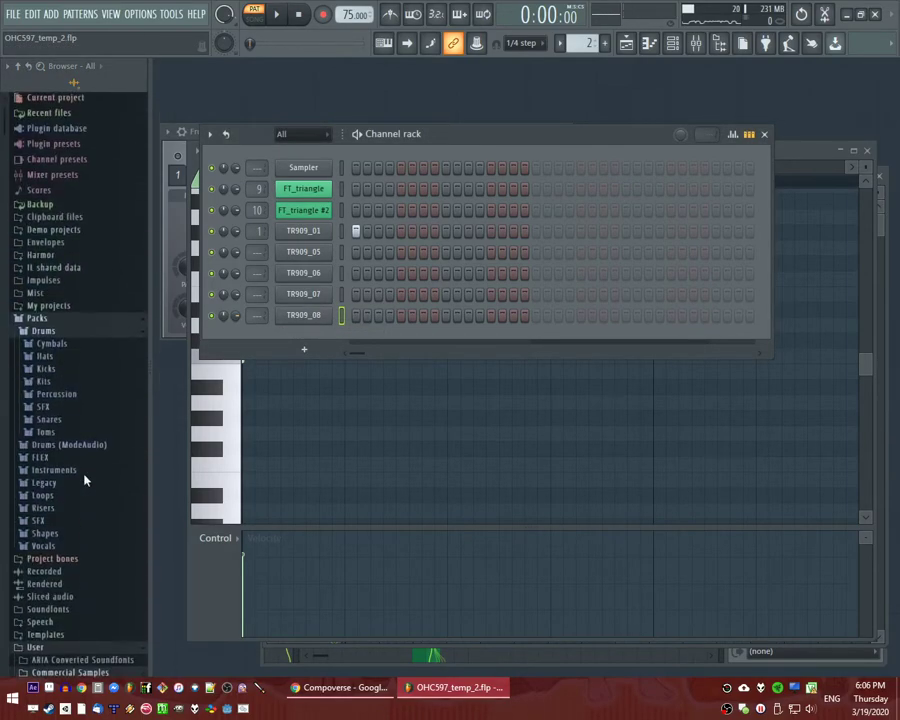
{"action": "left_click", "coordinate": [76, 370]}
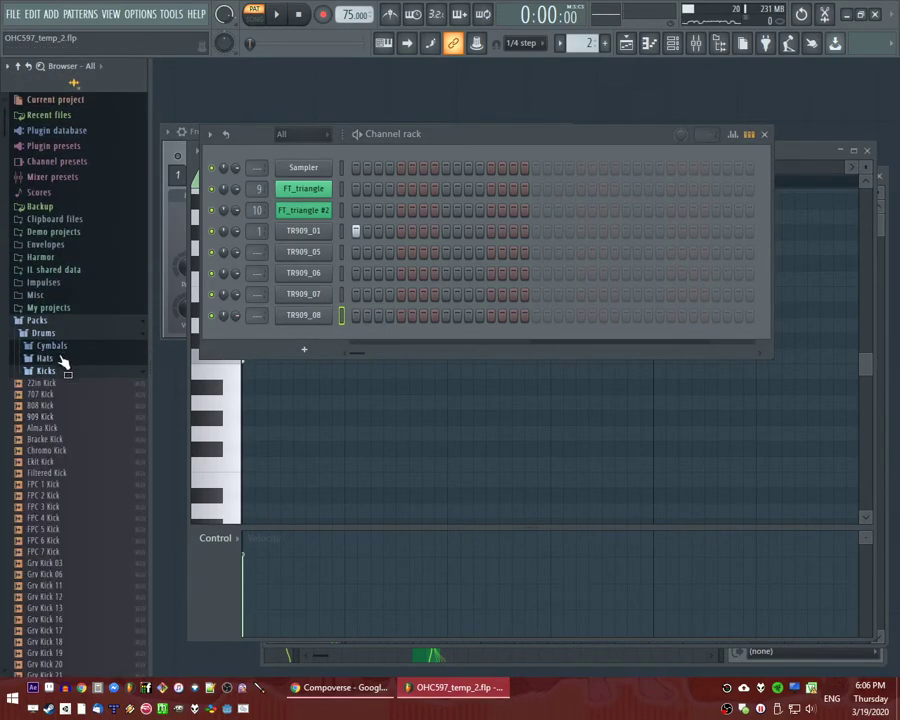
{"action": "left_click", "coordinate": [60, 358]}
{"action": "left_click", "coordinate": [86, 563]}
{"action": "left_click", "coordinate": [70, 430]}
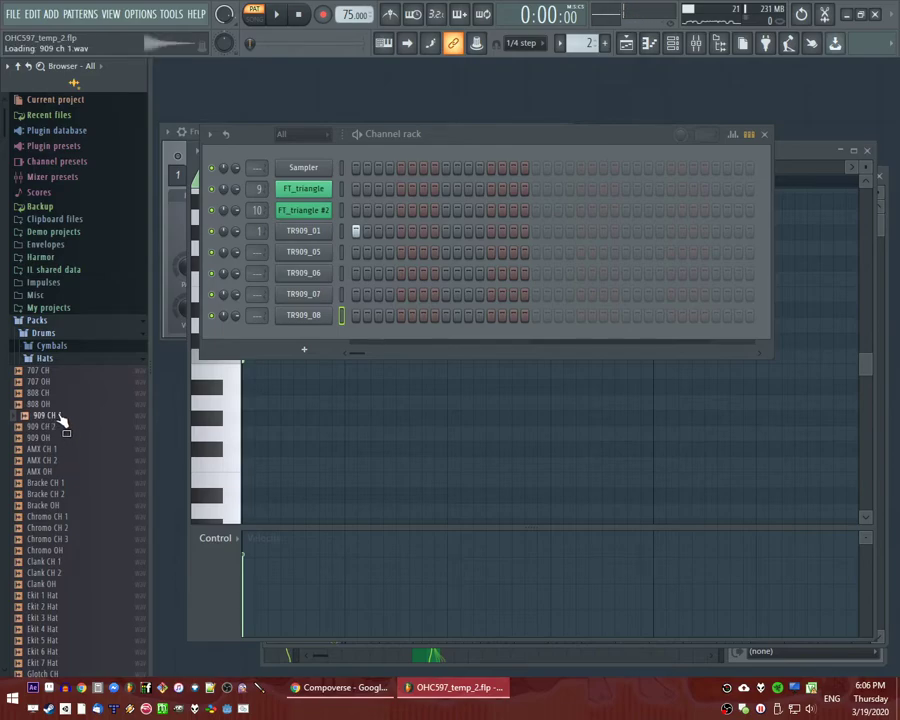
{"action": "left_click_drag", "start_coordinate": [316, 337], "coordinate": [316, 338]}
{"action": "key", "text": "space"}
{"action": "key", "text": "space"}
Program the 808 CH hat on steps 1, 5, 9 and 13 of Pattern 2.
{"action": "left_click", "coordinate": [355, 336]}
{"action": "left_click", "coordinate": [401, 336]}
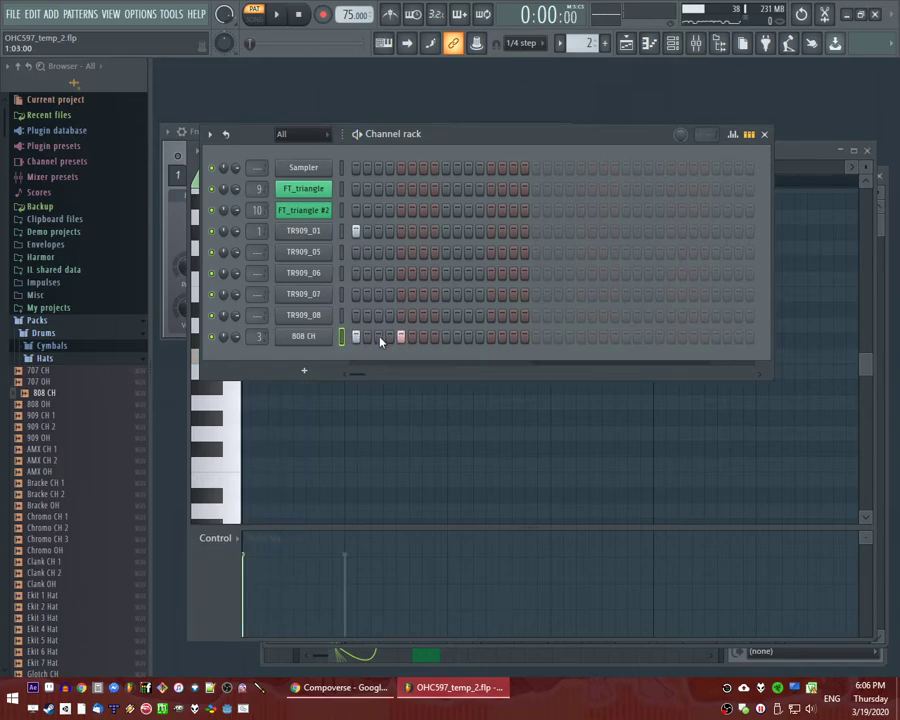
{"action": "left_click", "coordinate": [446, 336]}
{"action": "key", "text": "space"}
{"action": "left_click", "coordinate": [491, 336]}
Switch playback to song mode and return to the playlist clips in the first bars.
{"action": "key", "text": "F9"}
{"action": "key", "text": "F5"}
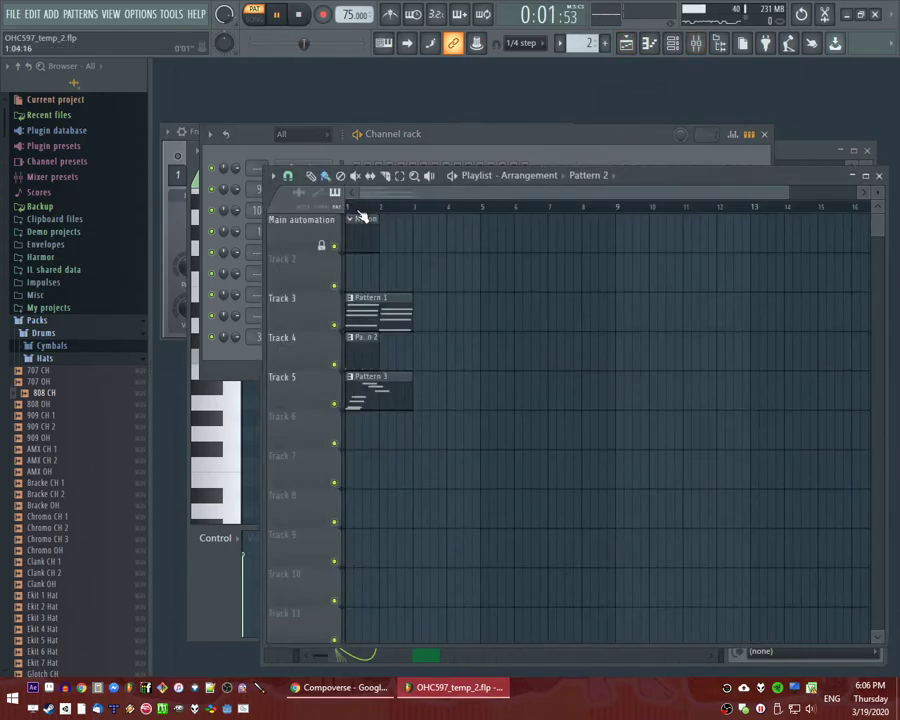
{"action": "key", "text": "l"}
{"action": "left_click", "coordinate": [524, 148]}
{"action": "key", "text": "space"}
{"action": "key", "text": "F5"}
{"action": "scroll", "coordinate": [364, 438], "scroll_direction": "up", "scroll_amount": 4}
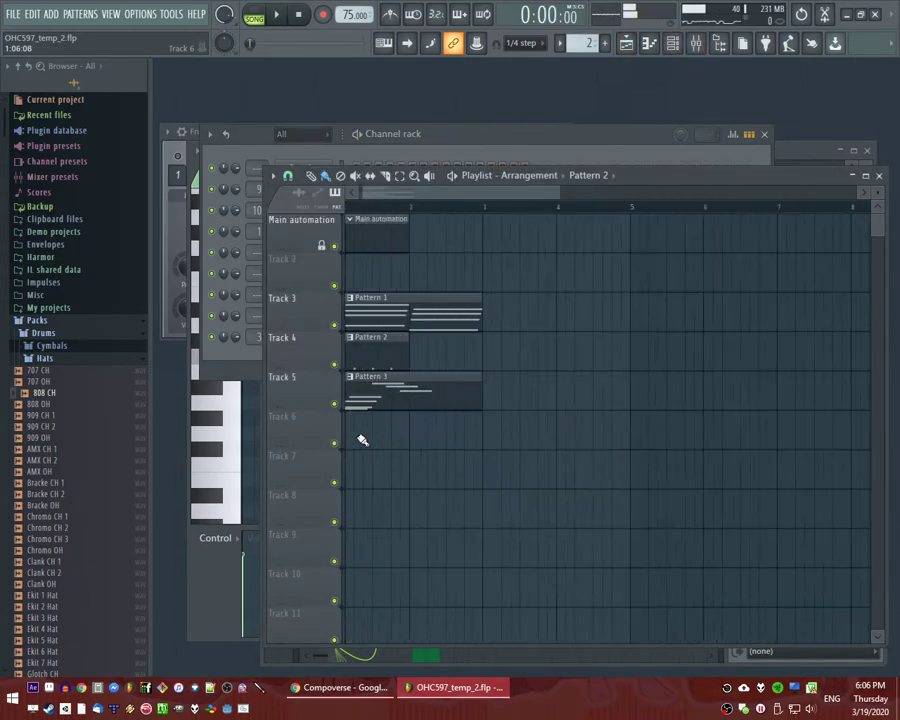
{"action": "scroll", "coordinate": [391, 191], "scroll_direction": "up", "scroll_amount": 1}
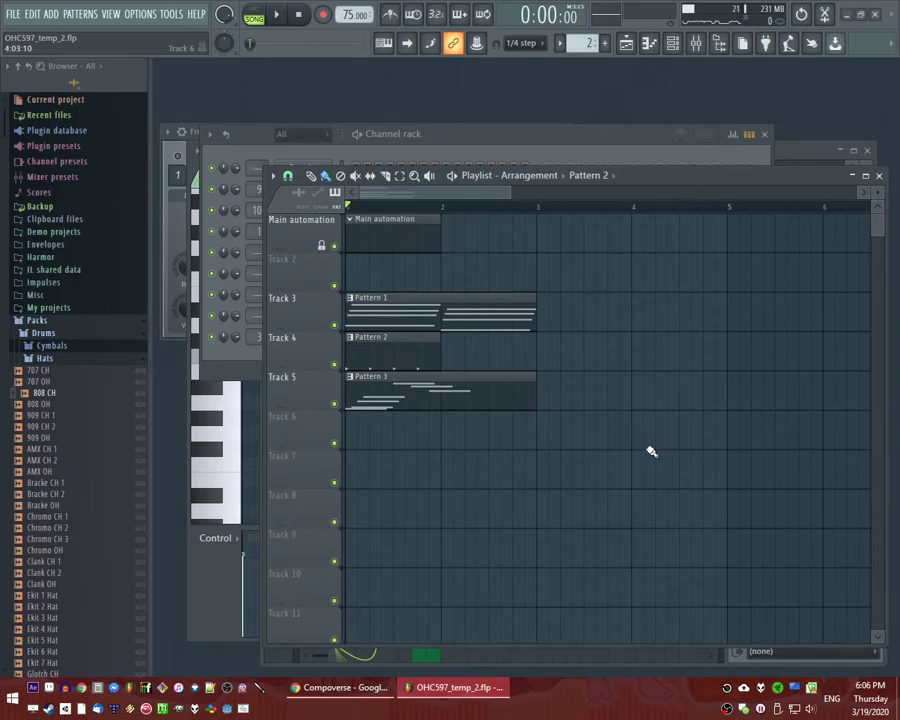
Play the arrangement and open the Pattern 1 chords in the FT_triangle piano roll.
{"action": "key", "text": "space"}
{"action": "double_click", "coordinate": [412, 322]}
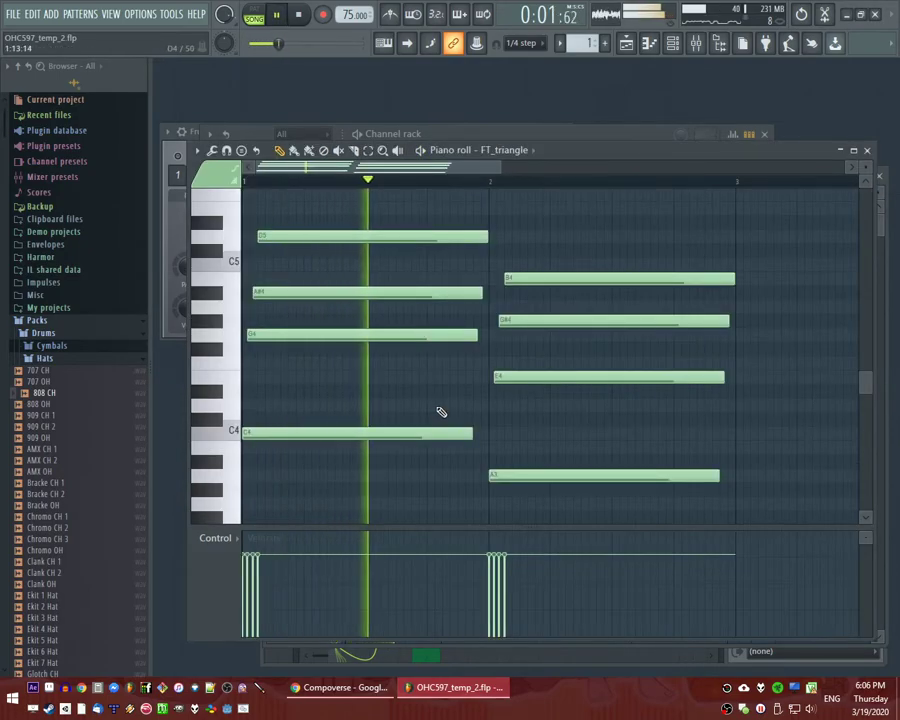
{"action": "key", "text": "space"}
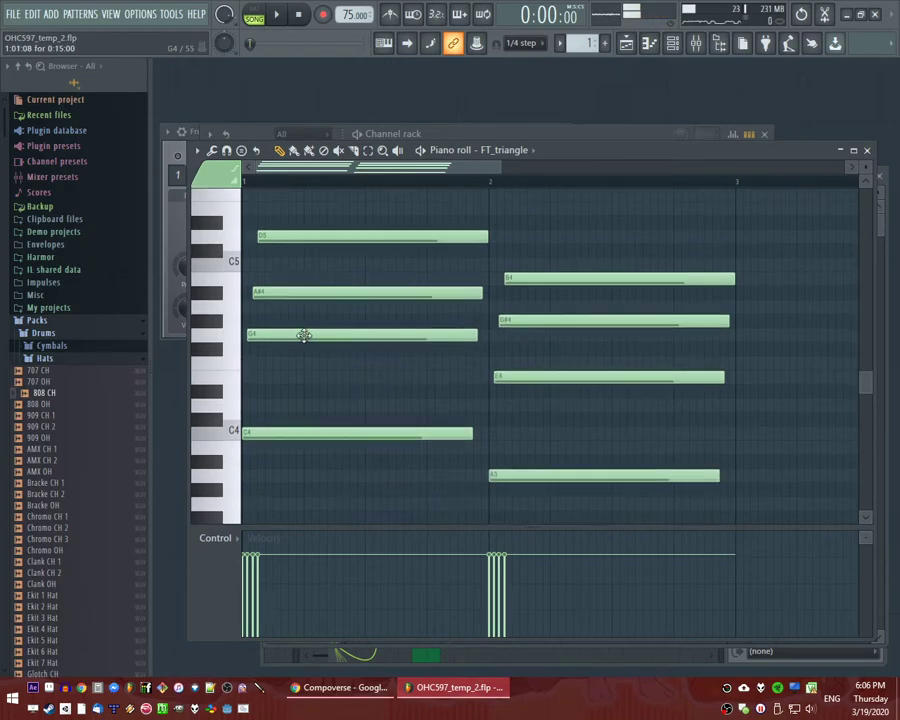
Delete the last three notes of the Pattern 3 FT_triangle #2 melody and play the arrangement in song mode.
{"action": "key", "text": "l"}
{"action": "key", "text": "space"}
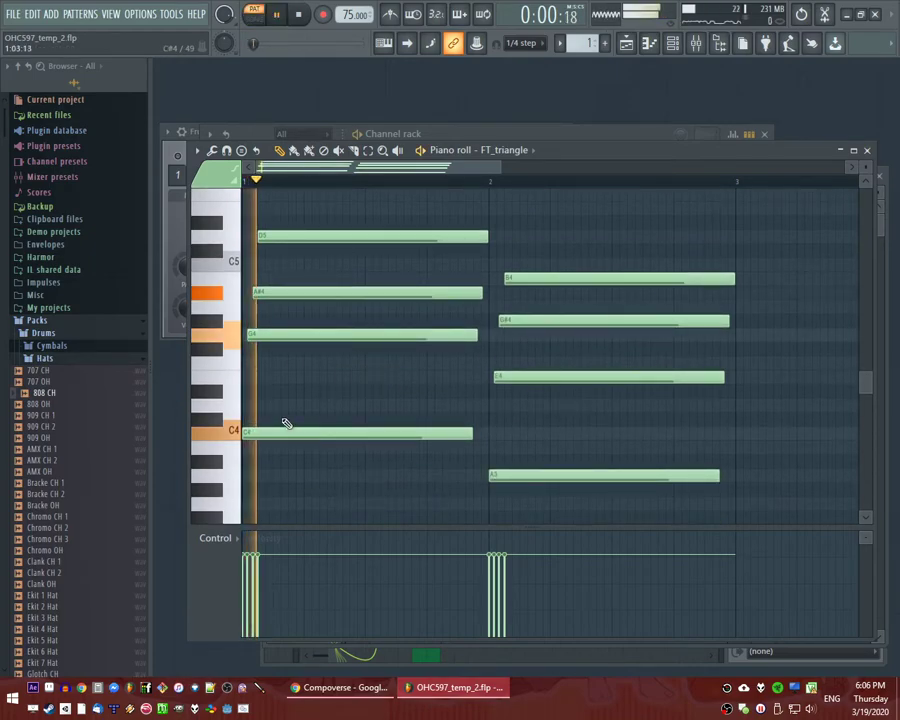
{"action": "left_click", "coordinate": [456, 129]}
{"action": "key", "text": "F5"}
{"action": "mouse_move", "coordinate": [391, 341]}
{"action": "left_mouse_down"}
{"action": "mouse_move", "coordinate": [688, 342]}
{"action": "mouse_move", "coordinate": [388, 341]}
{"action": "left_mouse_up"}
{"action": "mouse_move", "coordinate": [429, 397]}
{"action": "left_mouse_down"}
{"action": "mouse_move", "coordinate": [596, 384]}
{"action": "mouse_move", "coordinate": [446, 398]}
{"action": "left_mouse_up"}
{"action": "double_click", "coordinate": [446, 398]}
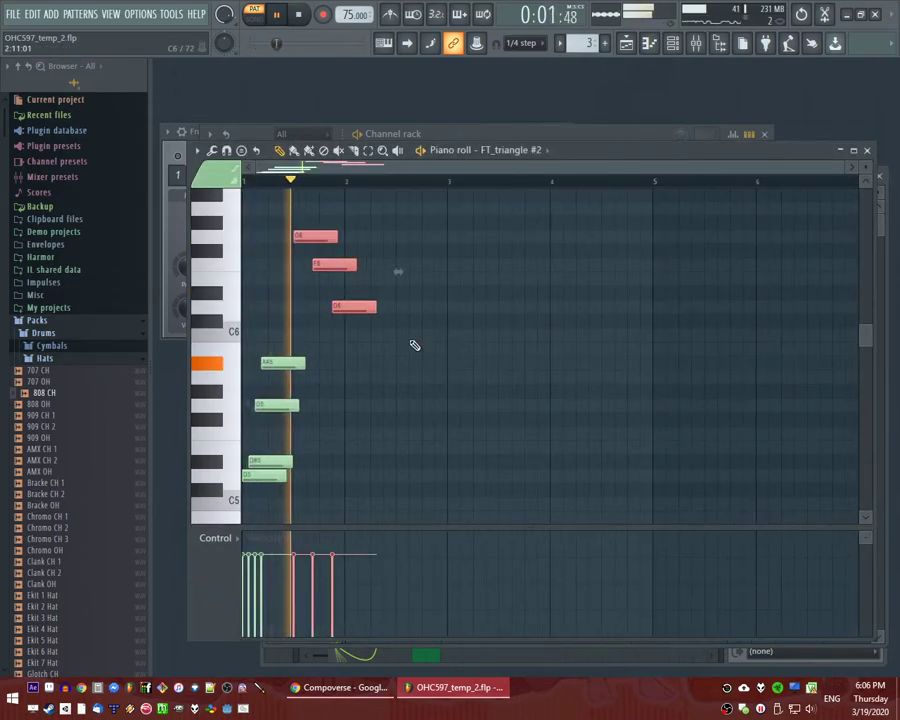
{"action": "key", "text": "l"}
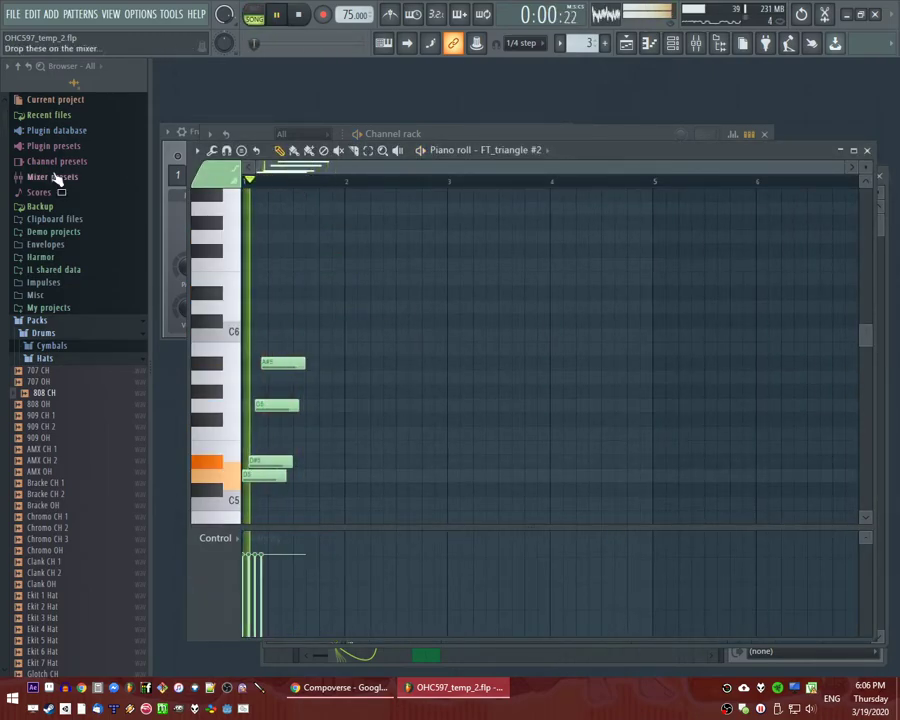
{"action": "key", "text": "F5"}
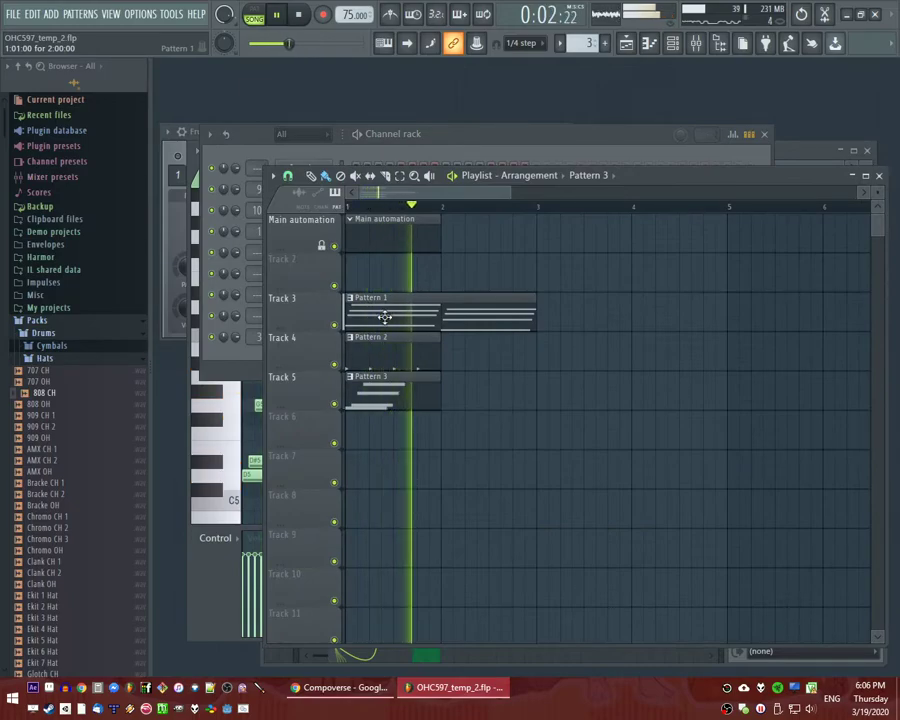
{"action": "key", "text": "space"}
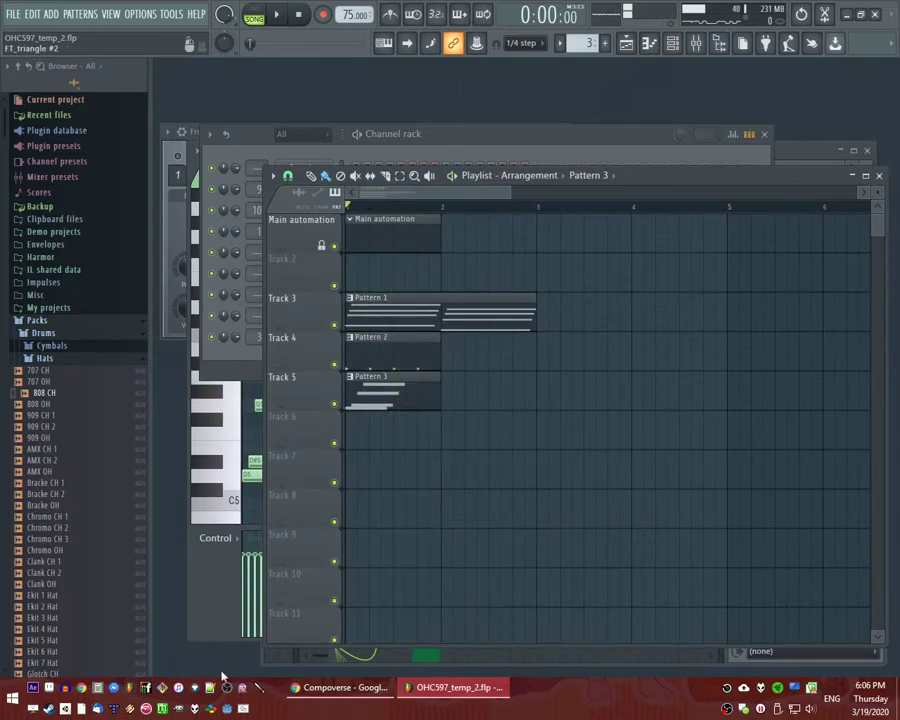
{"action": "left_click", "coordinate": [460, 688]}
{"action": "left_click", "coordinate": [460, 688]}
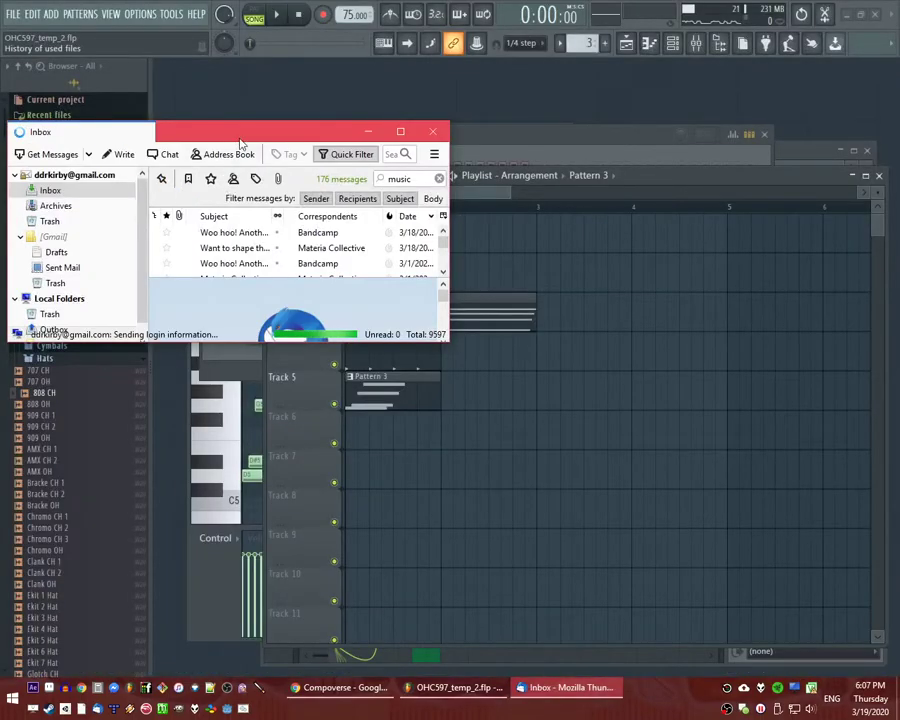
{"action": "left_click_drag", "start_coordinate": [238, 147], "coordinate": [0, 90]}
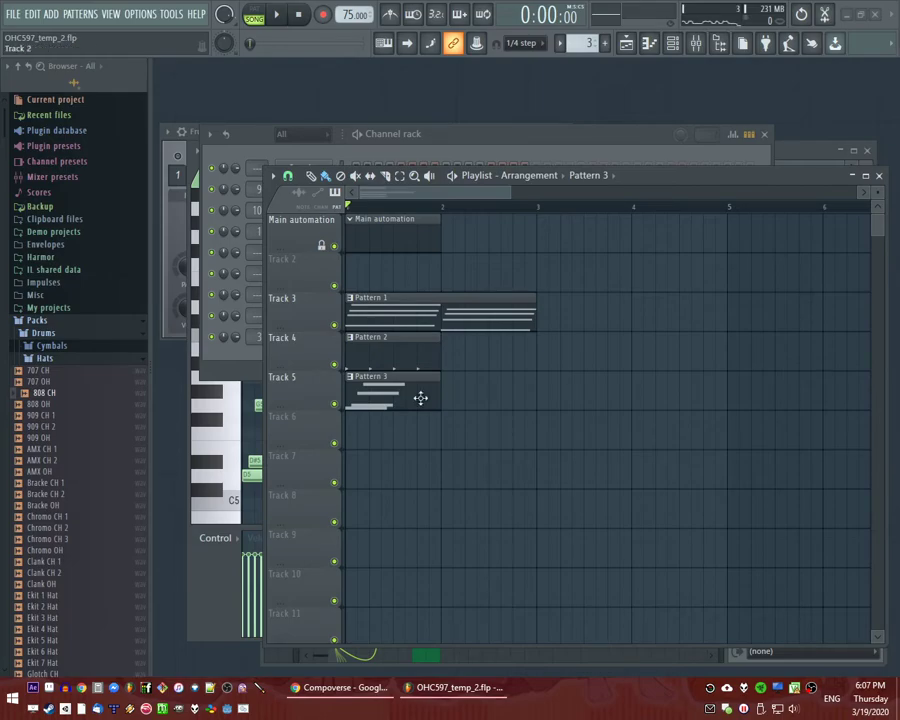
Revoice the first FT_triangle chord in Pattern 1 by replacing its G4 and A#4 notes with E4 and B4, and audition it.
{"action": "key", "text": "space"}
{"action": "key", "text": "space"}
{"action": "double_click", "coordinate": [355, 312]}
{"action": "key", "text": "space"}
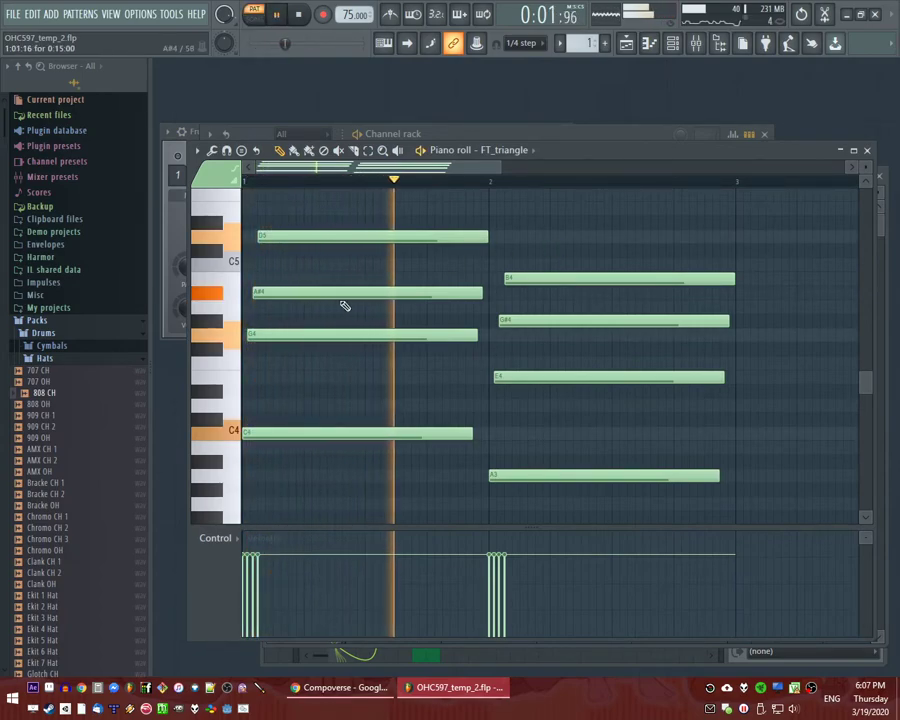
{"action": "key", "text": "space"}
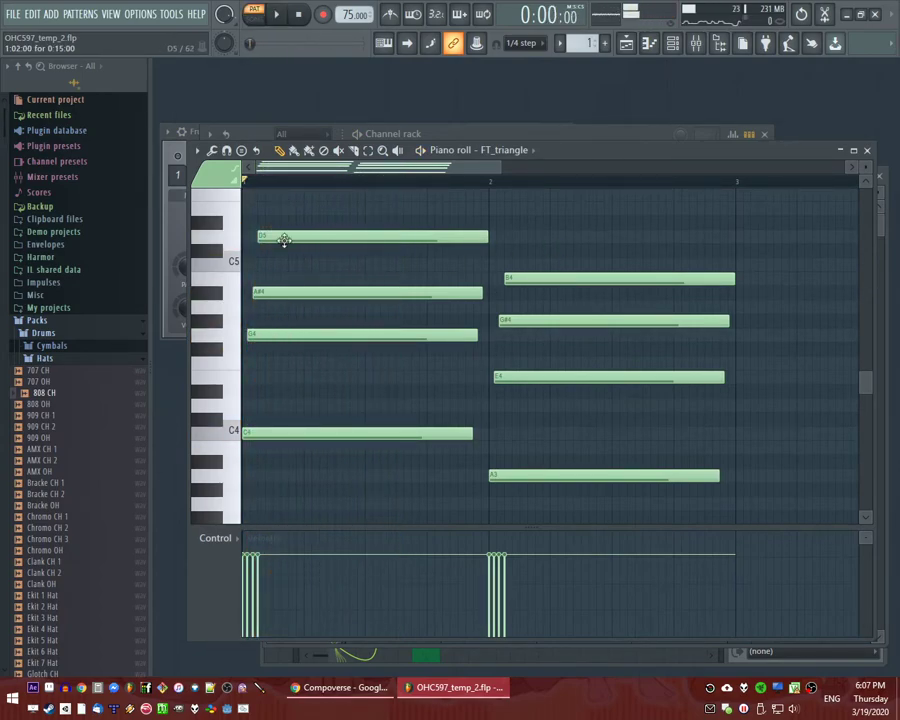
{"action": "right_click", "coordinate": [282, 293]}
{"action": "key", "text": "space"}
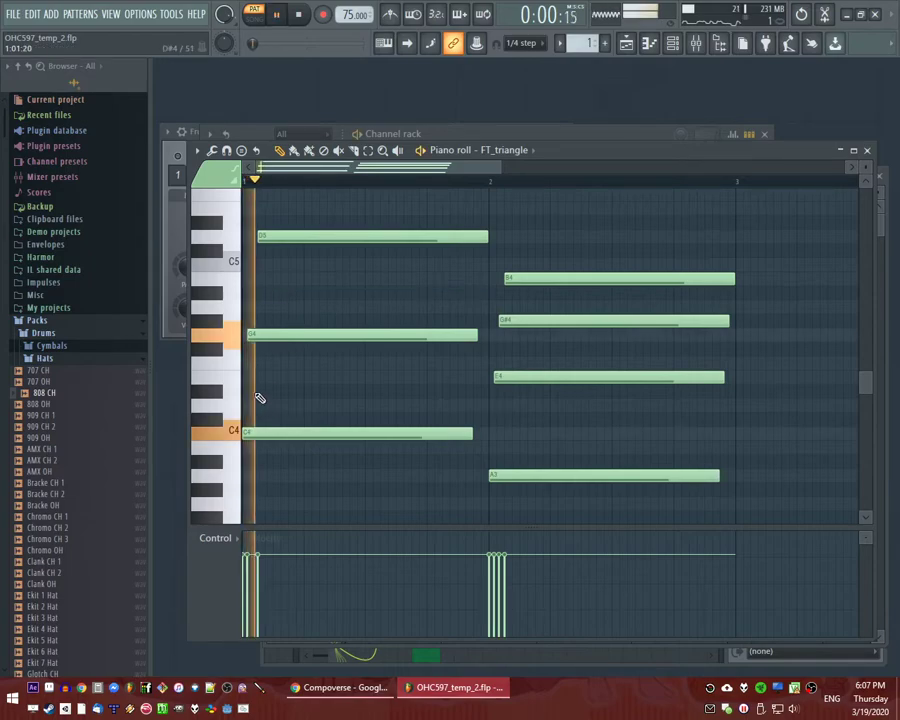
{"action": "key", "text": "space"}
{"action": "right_click", "coordinate": [259, 330]}
{"action": "left_click", "coordinate": [252, 379]}
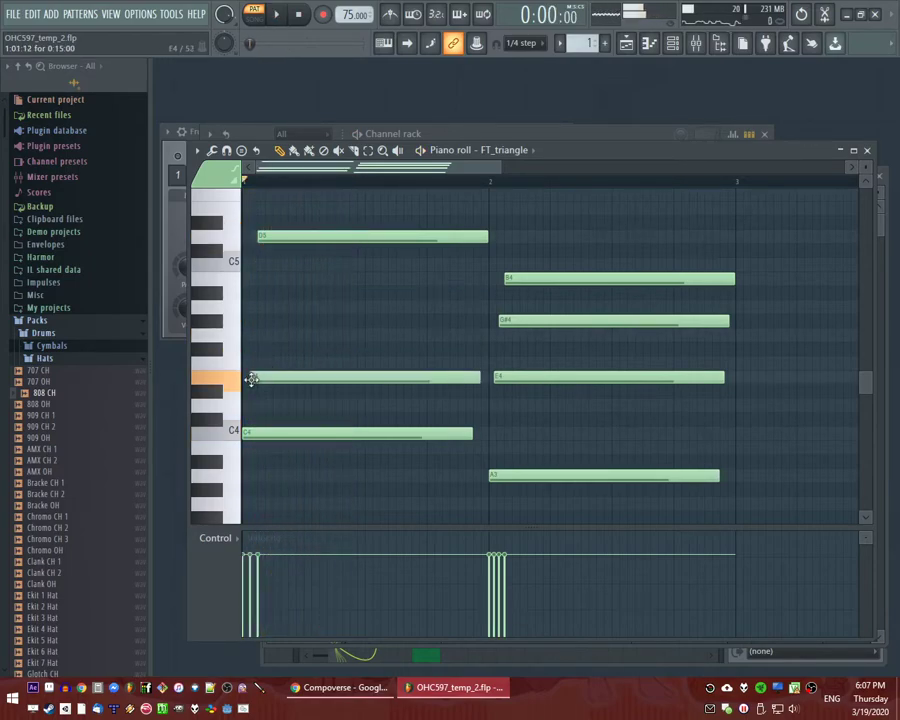
{"action": "left_click", "coordinate": [258, 278]}
{"action": "key", "text": "space"}
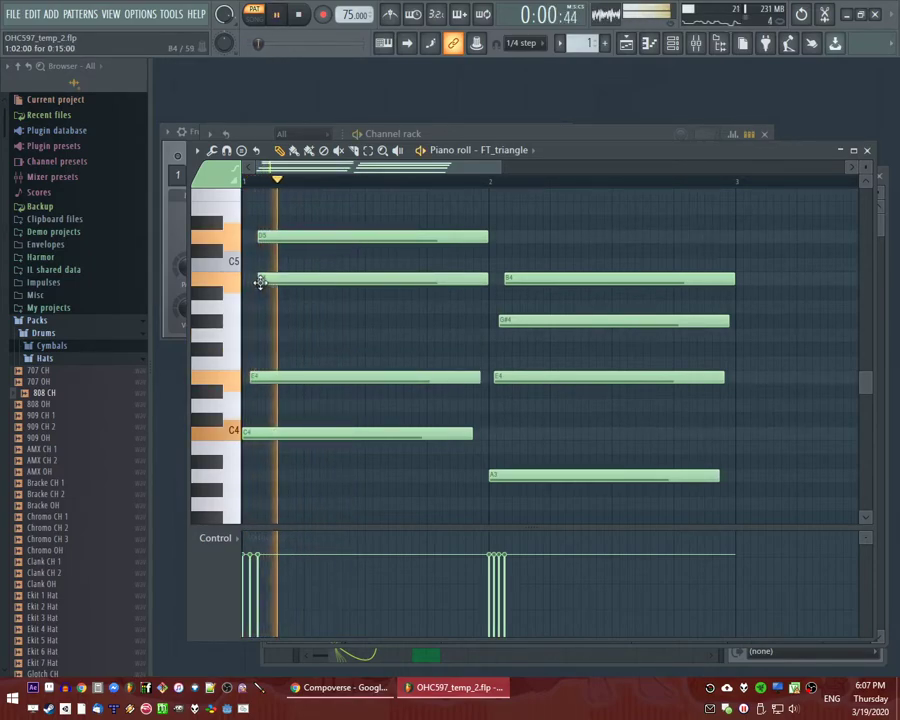
{"action": "key", "text": "space"}
Shift the first chord's D5 note slightly later to continue the stagger, and play the chord in pattern and song mode.
{"action": "left_click_drag", "start_coordinate": [278, 237], "coordinate": [285, 240]}
{"action": "key", "text": "space"}
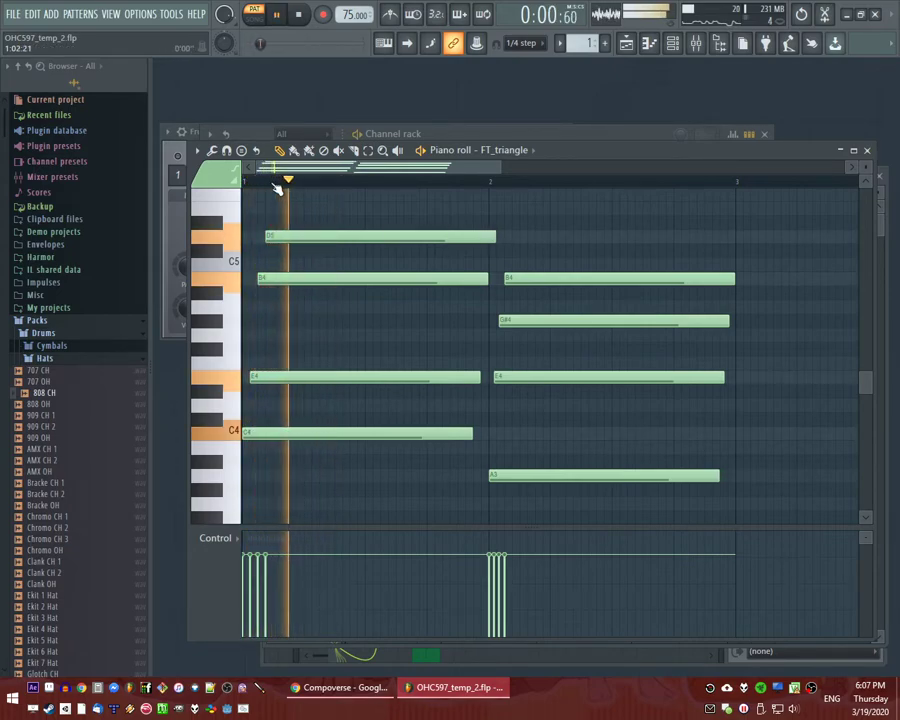
{"action": "key", "text": "space"}
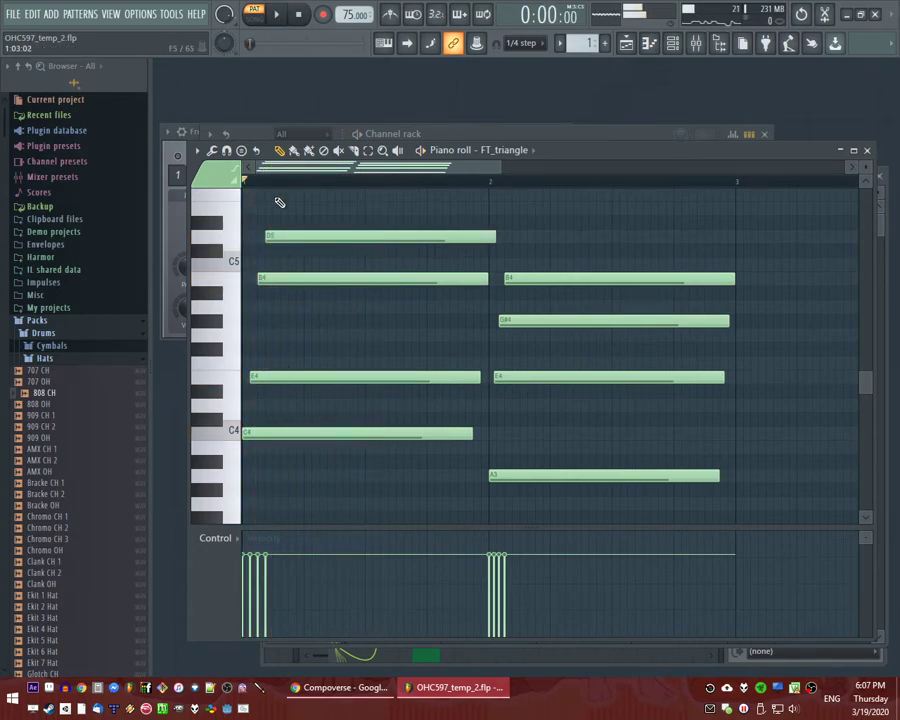
{"action": "key", "text": "space"}
{"action": "key", "text": "space"}
{"action": "key", "text": "l"}
{"action": "key", "text": "space"}
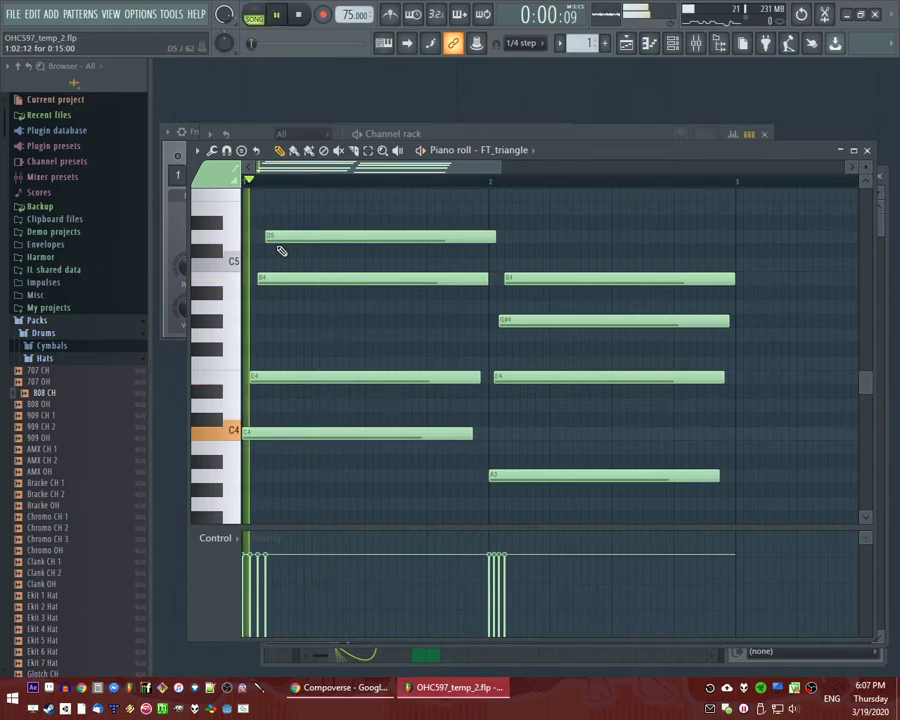
{"action": "key", "text": "space"}
Delete all the remaining FT_triangle #2 melody notes in Pattern 3 and replay the playlist.
{"action": "key", "text": "F6"}
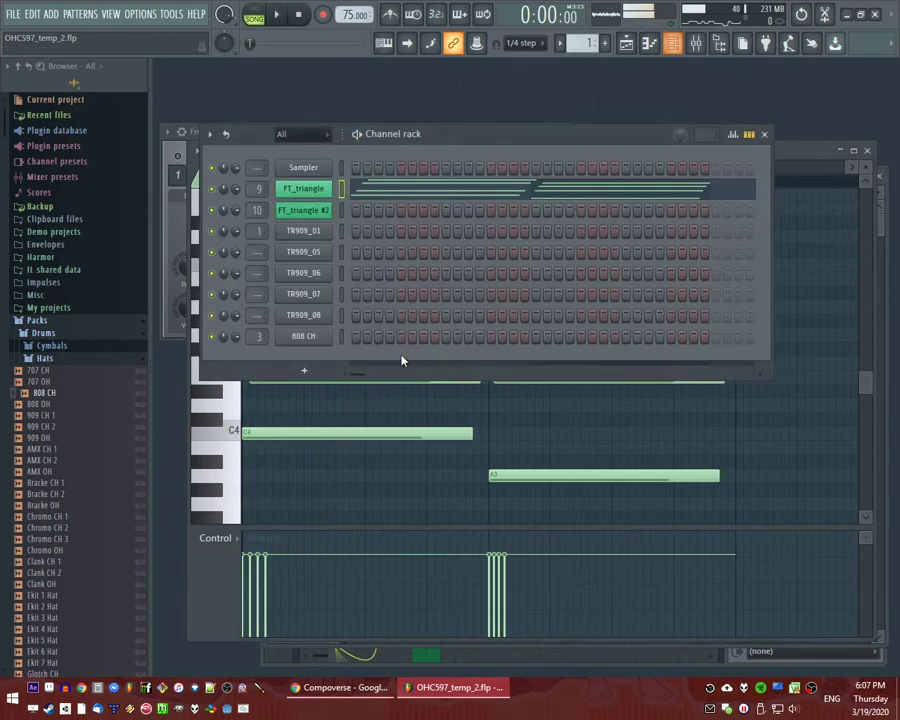
{"action": "key", "text": "F5"}
{"action": "key", "text": "space"}
{"action": "double_click", "coordinate": [388, 402]}
{"action": "key", "text": "space"}
{"action": "key", "text": "ctrl+a"}
{"action": "key", "text": "Delete"}
{"action": "key", "text": "space"}
{"action": "key", "text": "F5"}
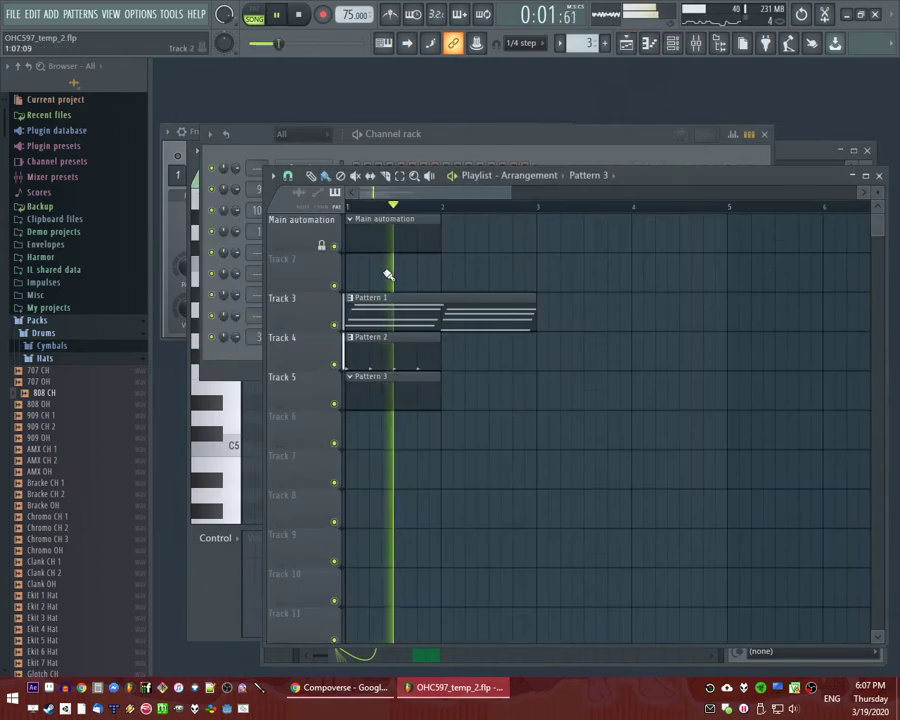
{"action": "key", "text": "space"}
{"action": "key", "text": "space"}
Replace B4 with G4 in the first Pattern 1 chord, tighten the staggered note starts, and play it back.
{"action": "double_click", "coordinate": [381, 312]}
{"action": "key", "text": "space"}
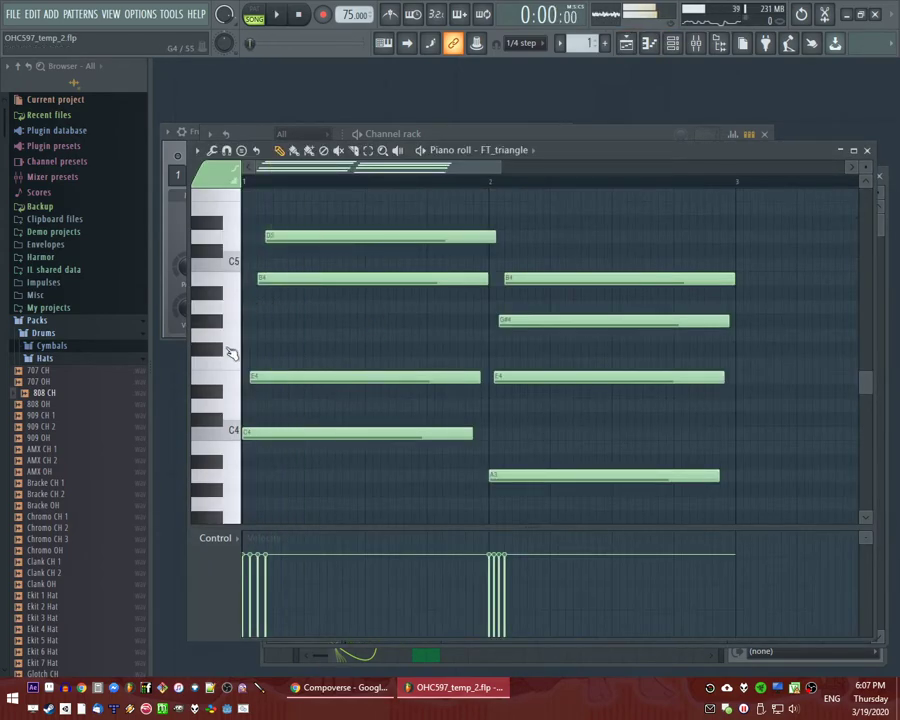
{"action": "scroll", "coordinate": [276, 376], "scroll_direction": "up", "scroll_amount": 1}
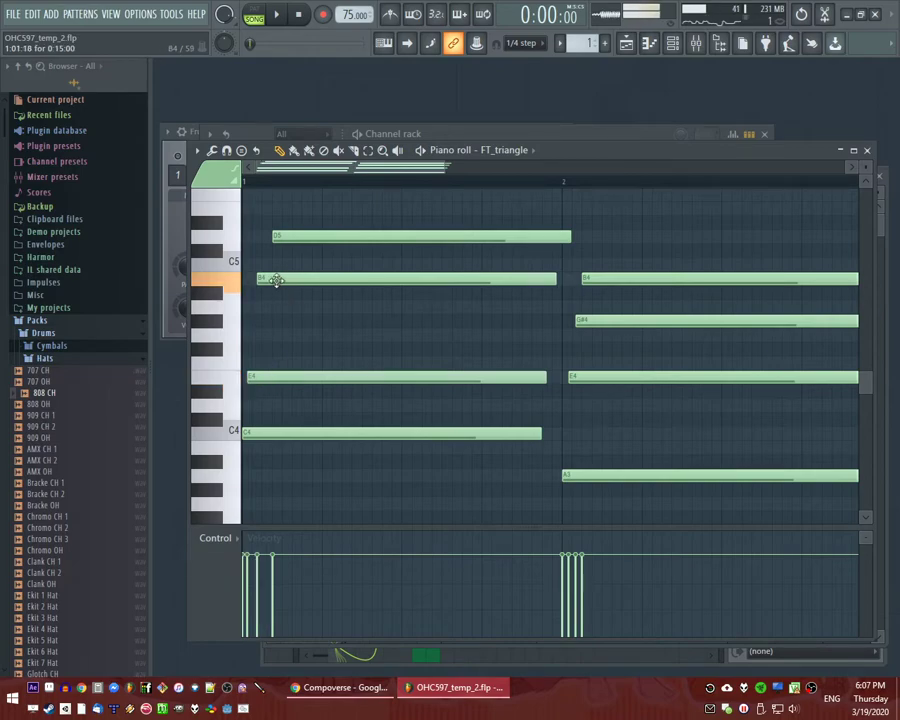
{"action": "left_click", "coordinate": [252, 336]}
{"action": "right_click", "coordinate": [276, 280]}
{"action": "key", "text": "space"}
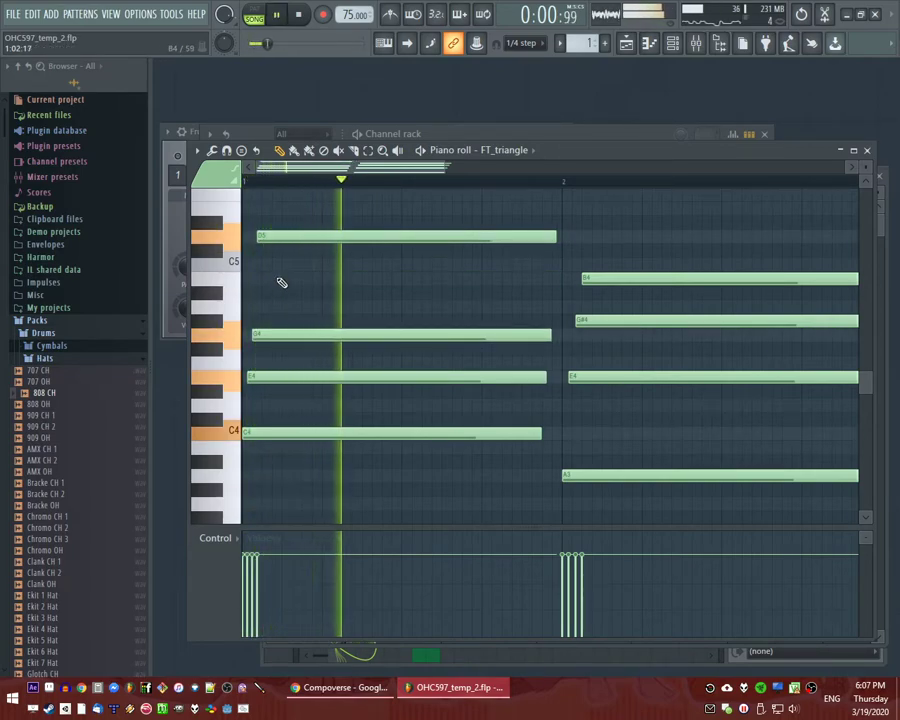
Cut the second chord's four notes out of Pattern 1, leaving only the first-bar chord.
{"action": "scroll", "coordinate": [280, 284], "scroll_direction": "down", "scroll_amount": 3}
{"action": "left_click_drag", "start_coordinate": [384, 226], "coordinate": [420, 474]}
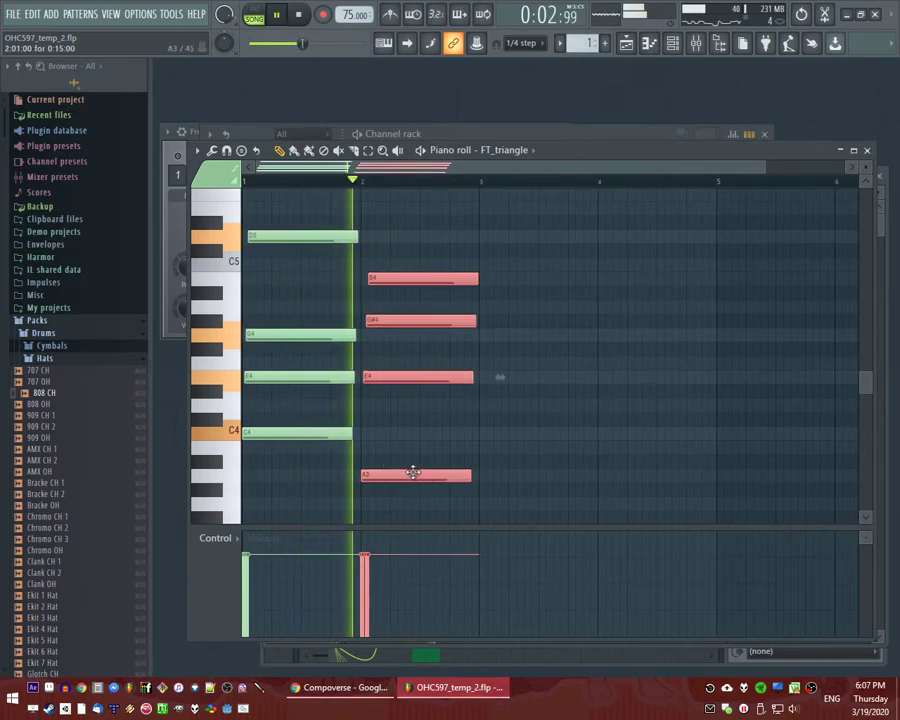
{"action": "left_click", "coordinate": [246, 182]}
{"action": "scroll", "coordinate": [290, 376], "scroll_direction": "up", "scroll_amount": 1}
{"action": "right_click", "coordinate": [493, 429]}
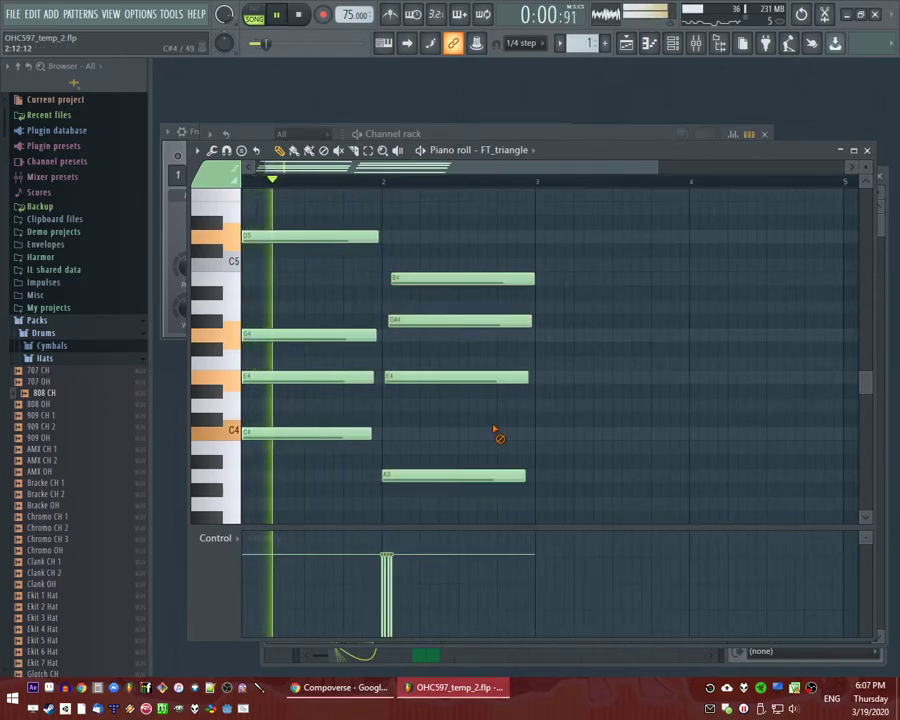
{"action": "key", "text": "Delete"}
{"action": "key", "text": "ctrl+z"}
{"action": "left_click_drag", "start_coordinate": [424, 199], "coordinate": [510, 538]}
{"action": "key", "text": "ctrl+x"}
{"action": "key", "text": "F5"}
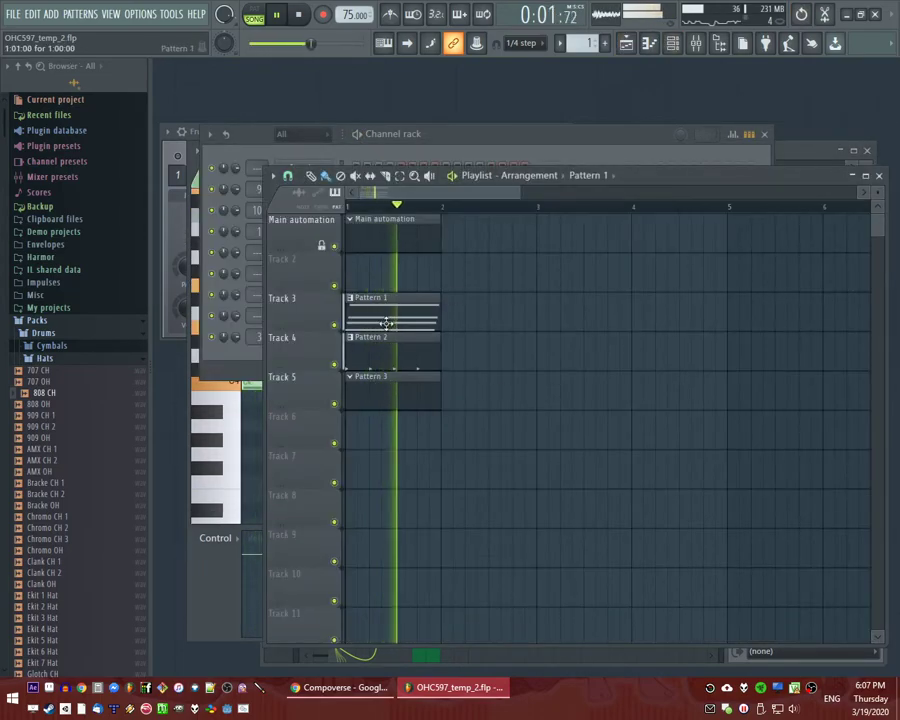
{"action": "key", "text": "space"}
Program the TR909_01 kick on steps 1 and 4 of Pattern 2 and play it against the chord.
{"action": "double_click", "coordinate": [378, 384]}
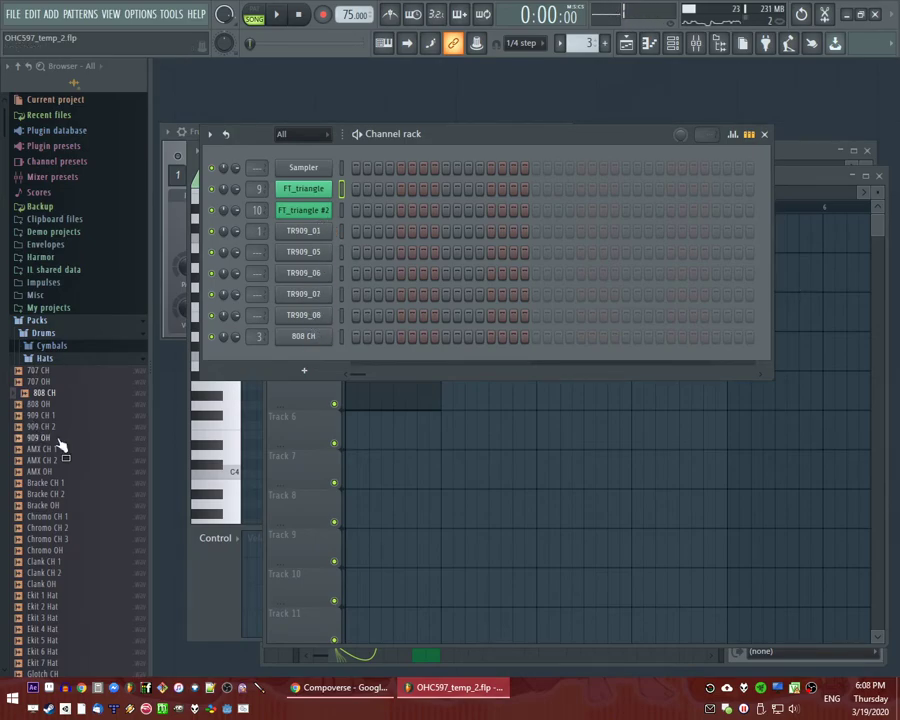
{"action": "scroll", "coordinate": [60, 447], "scroll_direction": "down", "scroll_amount": 15}
{"action": "key", "text": "F5"}
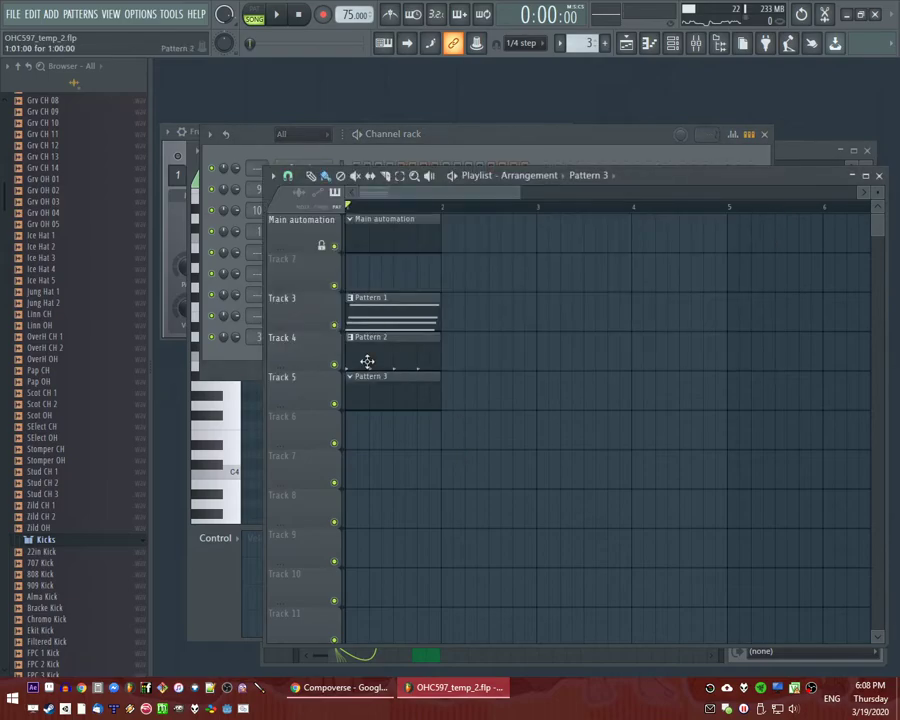
{"action": "double_click", "coordinate": [366, 354]}
{"action": "key", "text": "F6"}
{"action": "key", "text": "space"}
{"action": "left_click", "coordinate": [390, 233]}
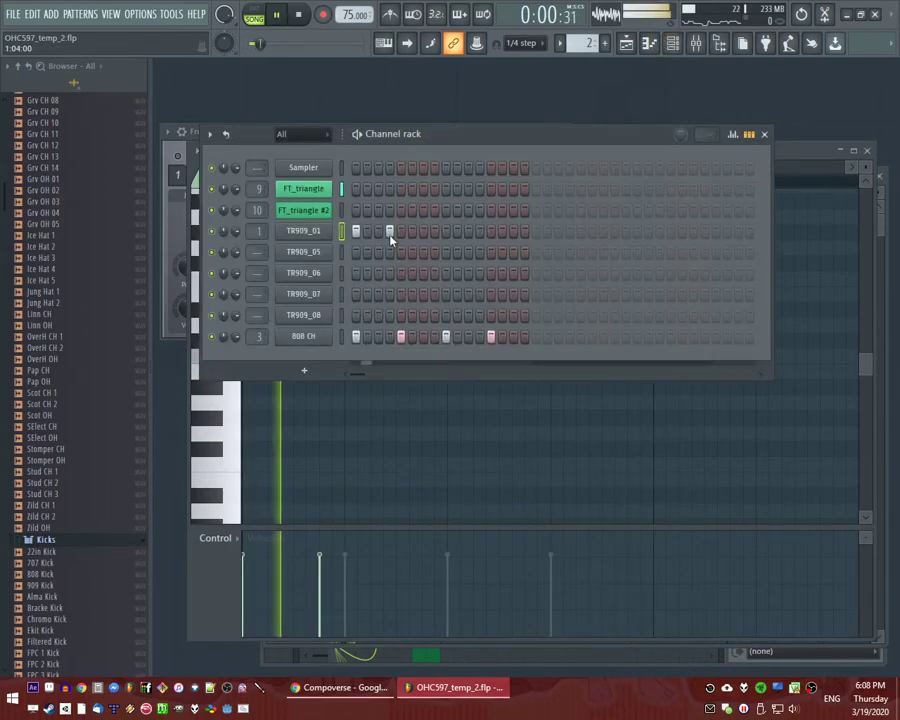
{"action": "key", "text": "space"}
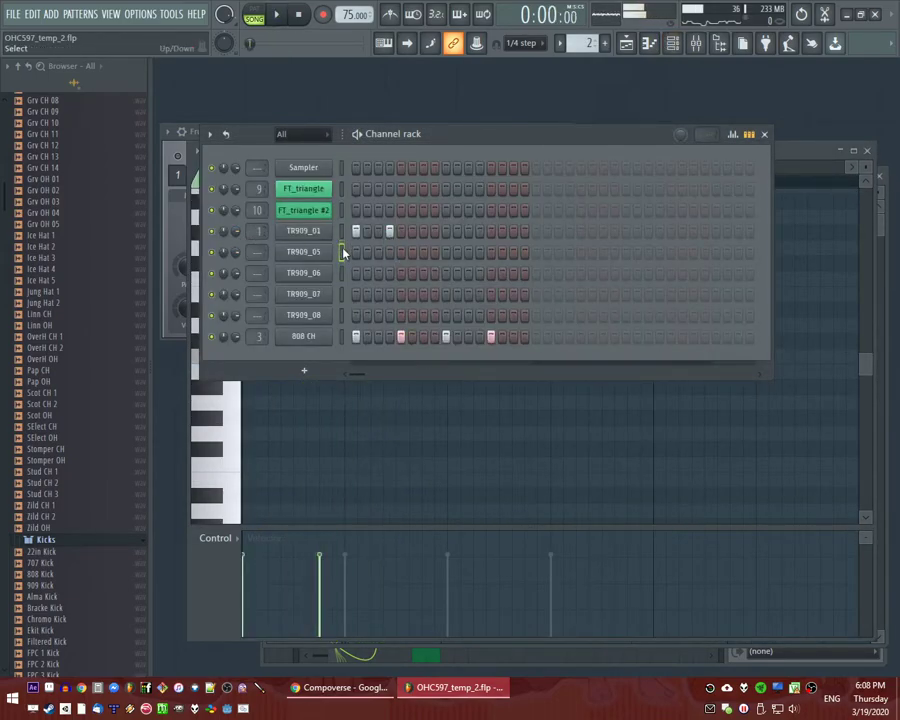
Clone the TR909_01 channel with its steps, route the copy to mixer track 8, and start playback.
{"action": "key", "text": "alt+c"}
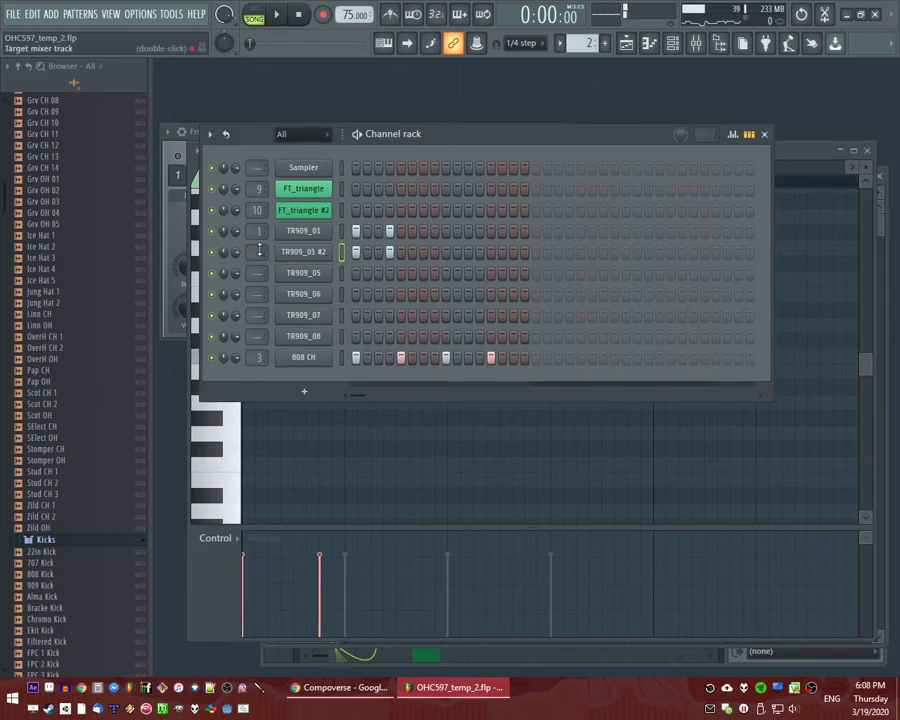
{"action": "scroll", "coordinate": [115, 468], "scroll_direction": "down", "scroll_amount": 15}
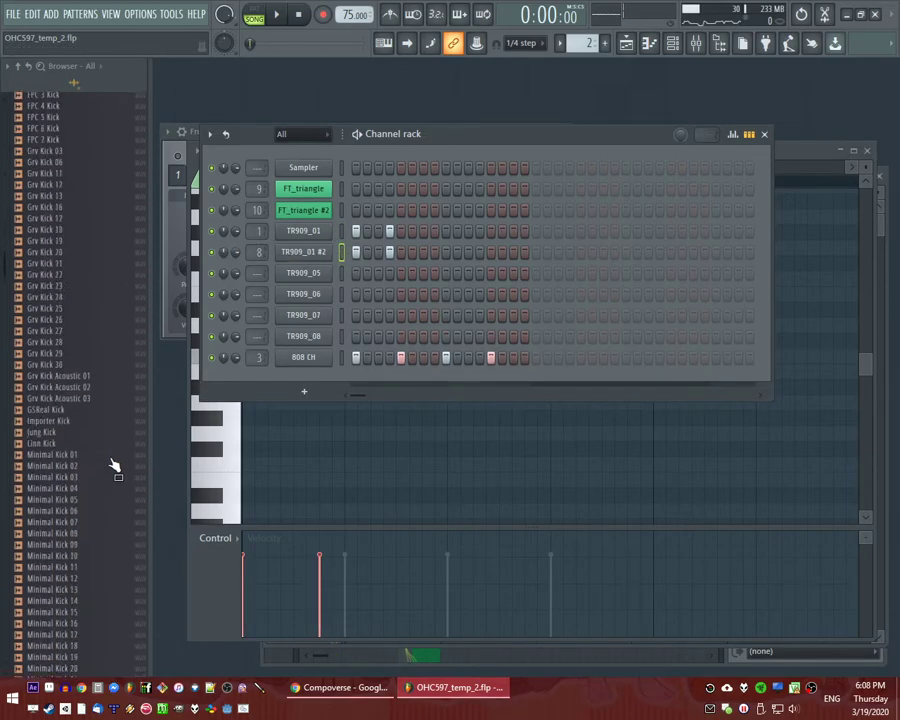
{"action": "key", "text": "space"}
Set the project tempo to 70 BPM and save the project as OHC597_temp_3.flp.
{"action": "left_click", "coordinate": [476, 491]}
{"action": "key", "text": "space"}
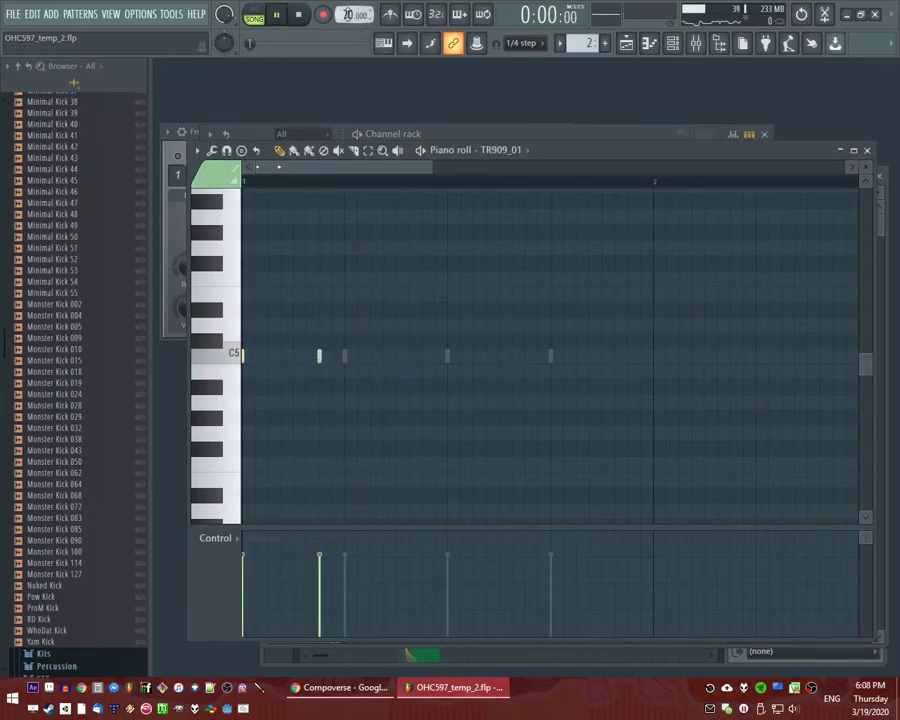
{"action": "key", "text": "space"}
Add kicks on steps 7 and 11 of both TR909_01 and TR909_01 #2 in Pattern 2.
{"action": "key", "text": "F6"}
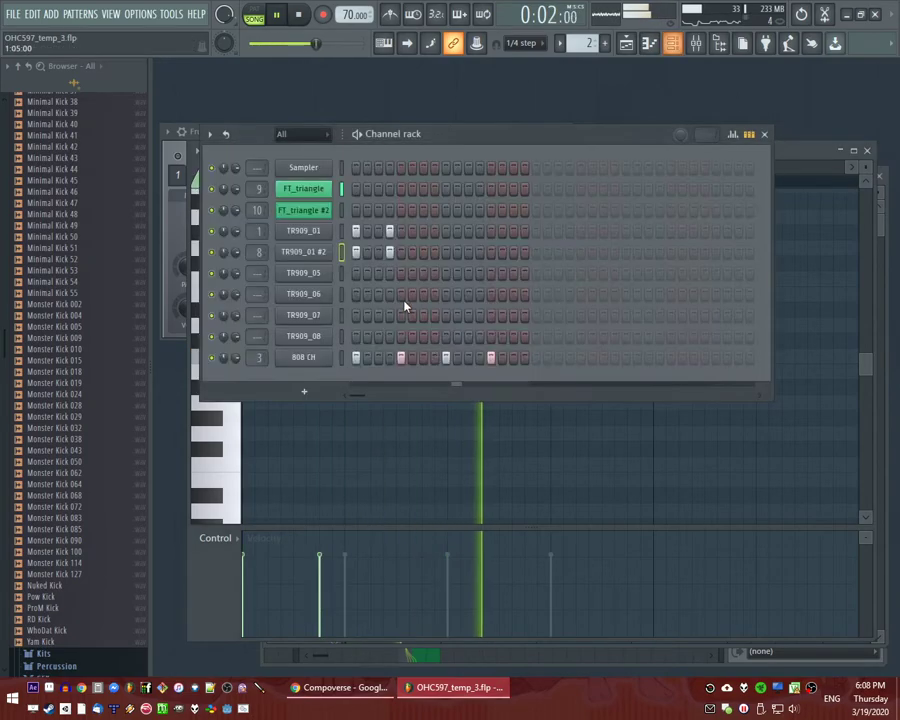
{"action": "left_click", "coordinate": [423, 252]}
{"action": "left_click", "coordinate": [423, 231]}
{"action": "left_click", "coordinate": [468, 252]}
{"action": "left_click", "coordinate": [468, 231]}
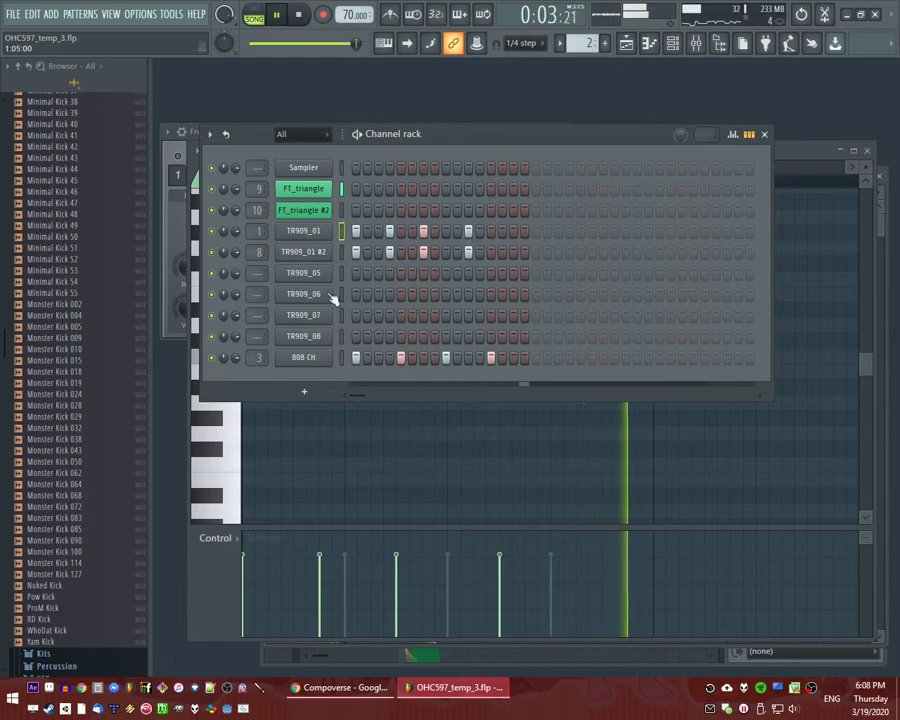
Add NES_Snare from the NES Samples folder as a channel on mixer track 2, with hits on steps 5 and 13, and play it.
{"action": "scroll", "coordinate": [84, 536], "scroll_direction": "down", "scroll_amount": 15}
{"action": "scroll", "coordinate": [96, 516], "scroll_direction": "up", "scroll_amount": 5}
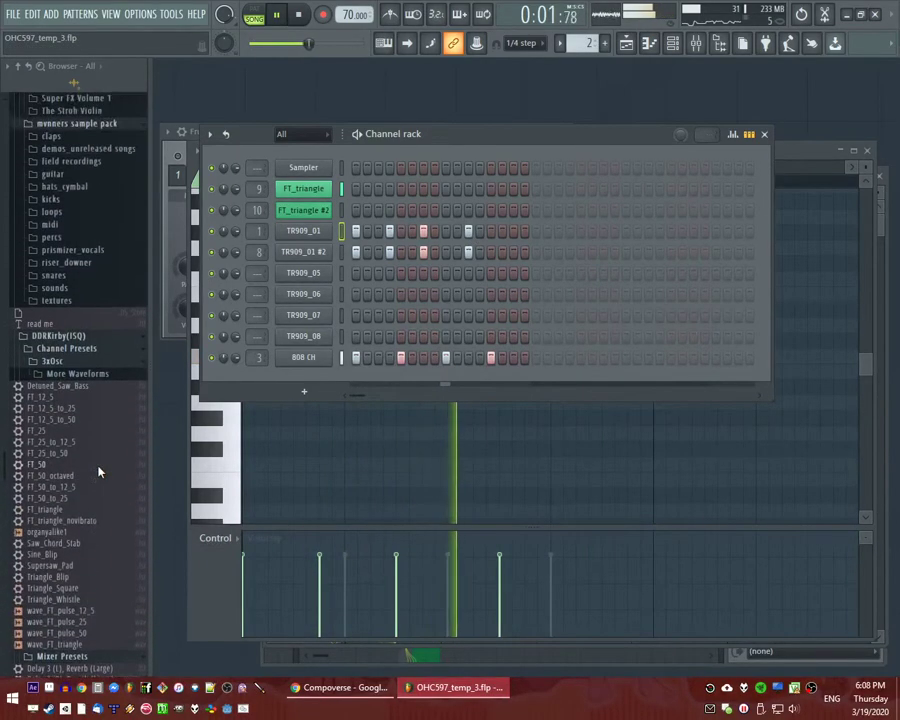
{"action": "scroll", "coordinate": [94, 490], "scroll_direction": "up", "scroll_amount": 5}
{"action": "key", "text": "space"}
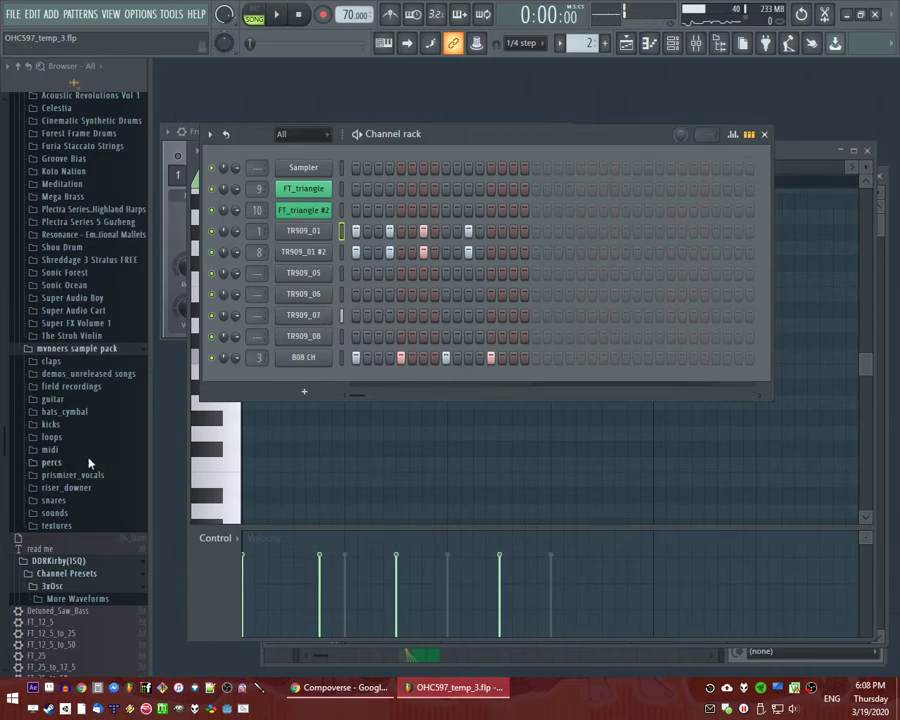
{"action": "scroll", "coordinate": [90, 462], "scroll_direction": "down", "scroll_amount": 4}
{"action": "scroll", "coordinate": [60, 440], "scroll_direction": "up", "scroll_amount": 6}
{"action": "scroll", "coordinate": [57, 424], "scroll_direction": "down", "scroll_amount": 12}
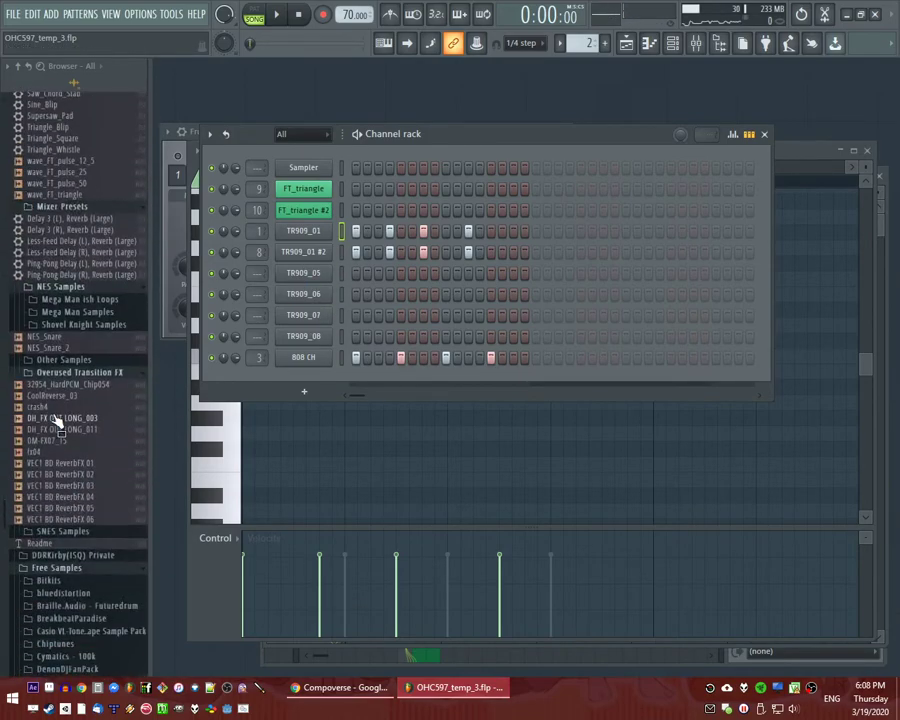
{"action": "left_click", "coordinate": [60, 339]}
{"action": "left_click_drag", "start_coordinate": [300, 390], "coordinate": [263, 366]}
{"action": "key", "text": "space"}
{"action": "left_click", "coordinate": [400, 378]}
{"action": "left_click", "coordinate": [490, 378]}
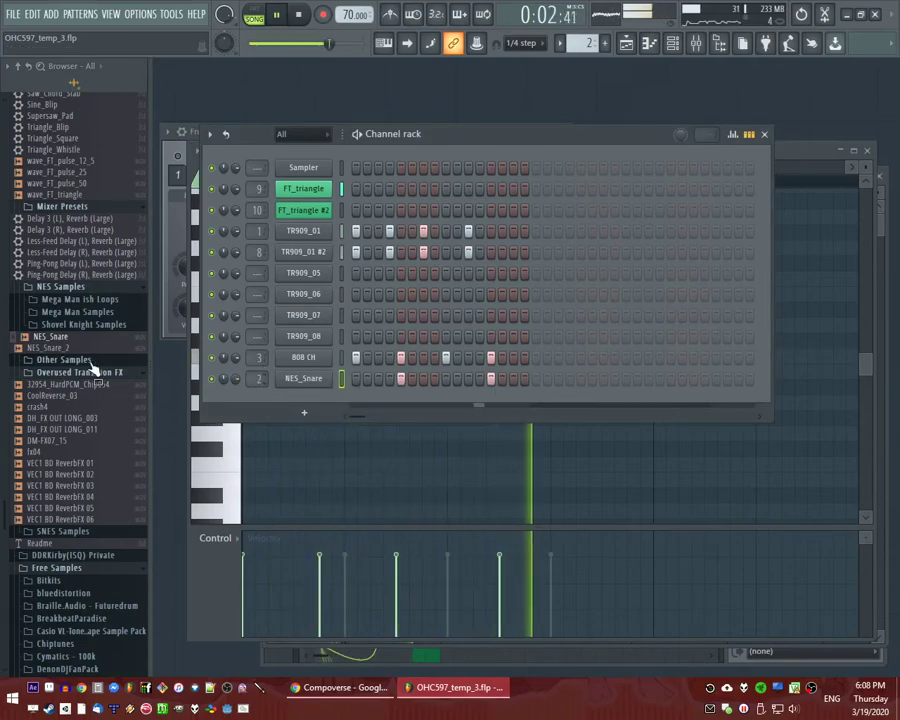
{"action": "key", "text": "space"}
Search the sample library for another snare, auditioning the hats, kicks and snares in the Game Boy Waves sample pack.
{"action": "scroll", "coordinate": [83, 371], "scroll_direction": "up", "scroll_amount": 10}
{"action": "scroll", "coordinate": [84, 347], "scroll_direction": "up", "scroll_amount": 3}
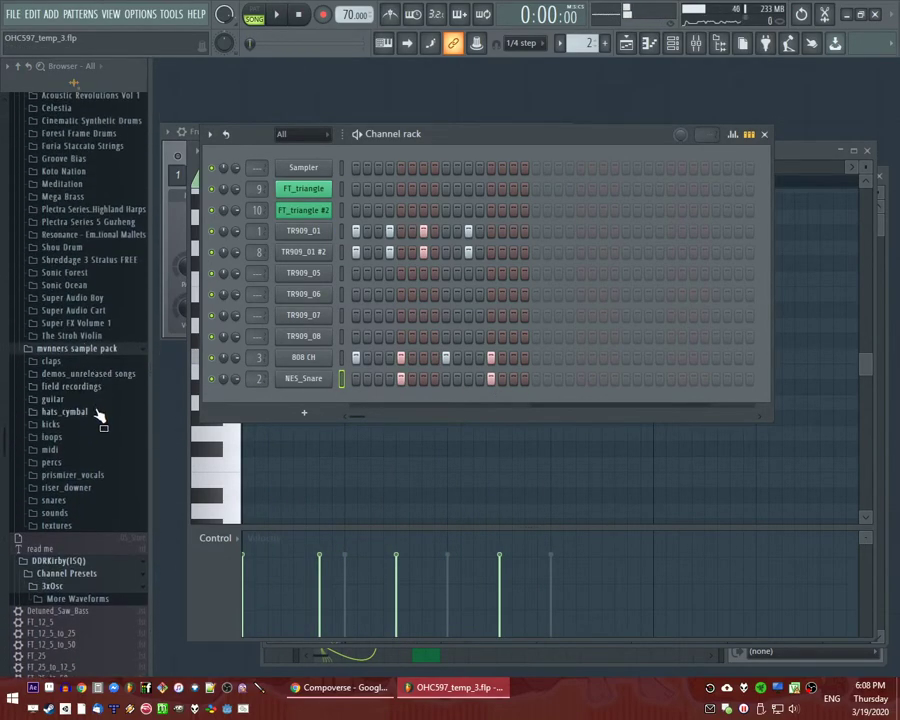
{"action": "scroll", "coordinate": [84, 350], "scroll_direction": "up", "scroll_amount": 15}
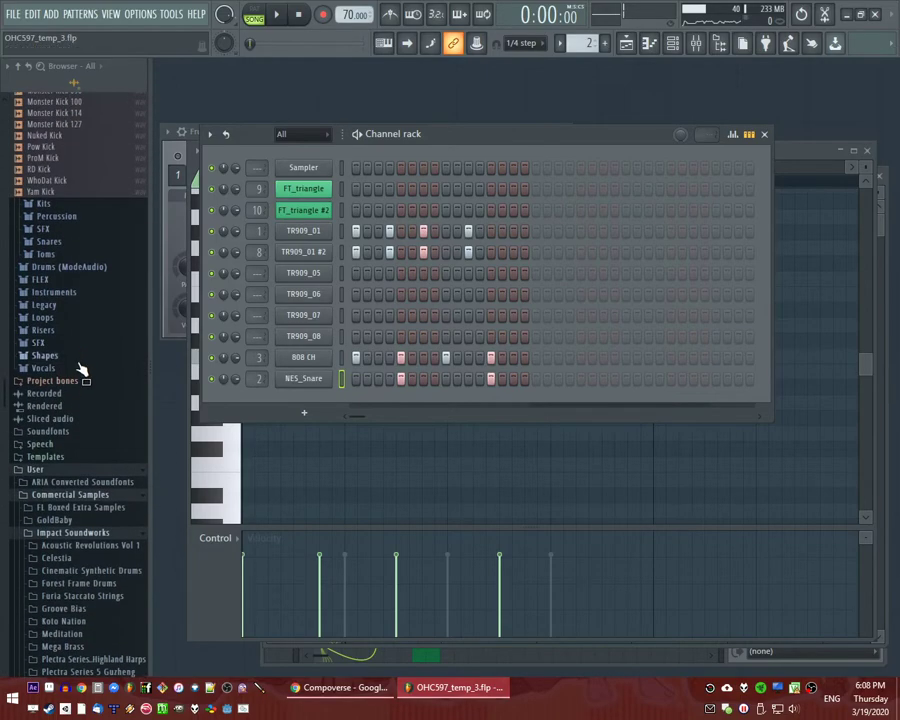
{"action": "scroll", "coordinate": [72, 518], "scroll_direction": "down", "scroll_amount": 15}
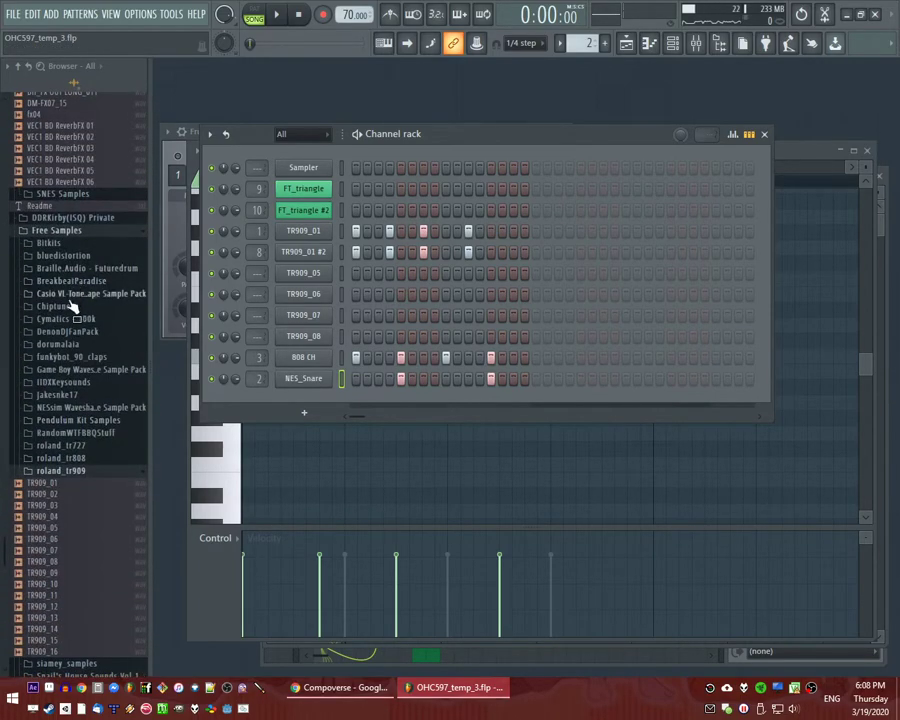
{"action": "left_click", "coordinate": [69, 371]}
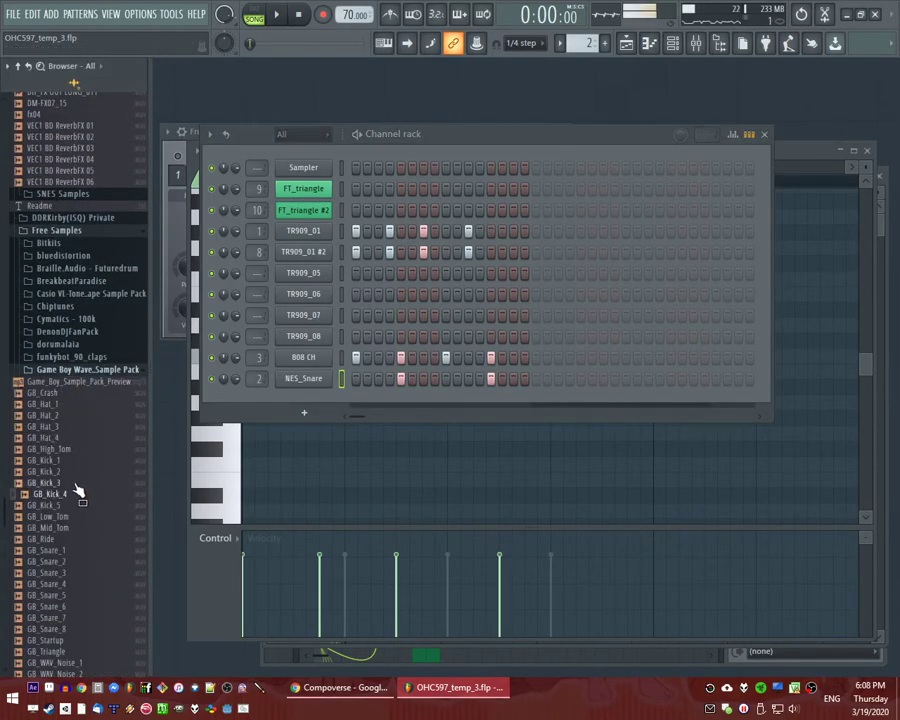
{"action": "scroll", "coordinate": [75, 450], "scroll_direction": "down", "scroll_amount": 5}
{"action": "left_click", "coordinate": [72, 375]}
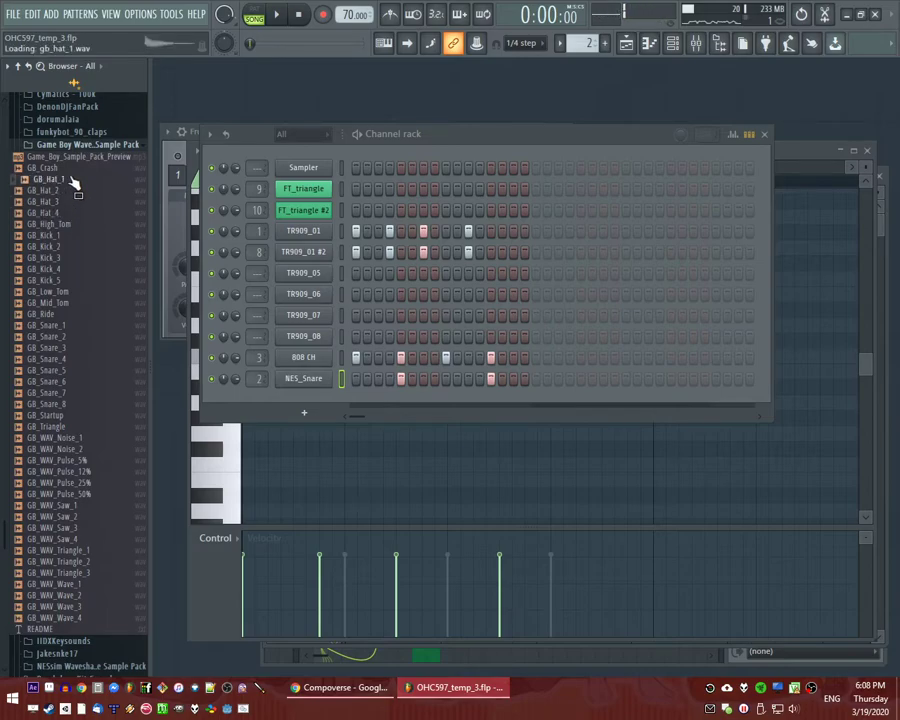
{"action": "left_click", "coordinate": [84, 405]}
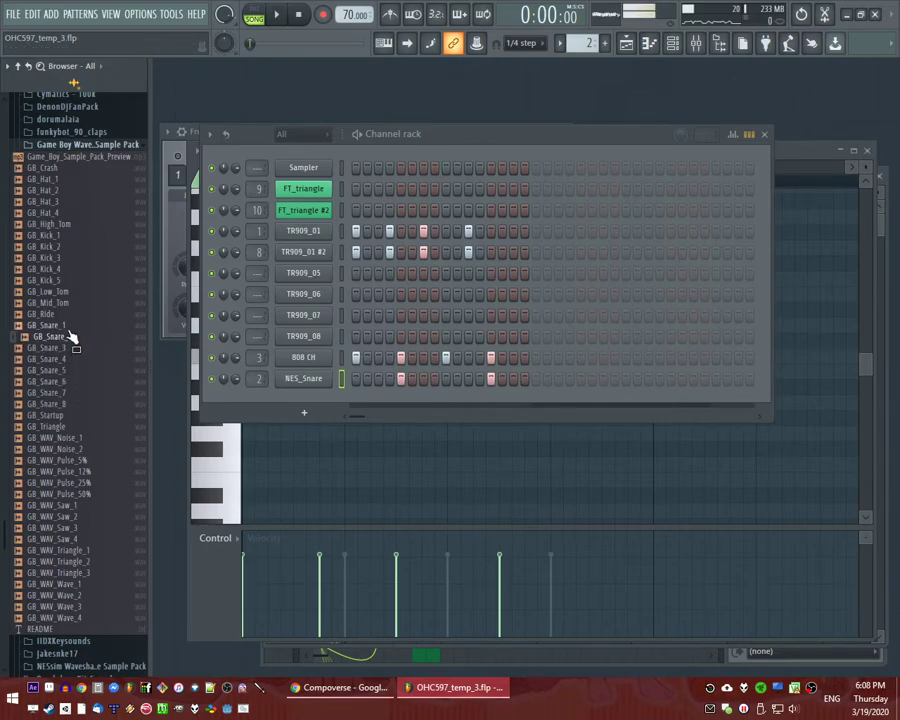
{"action": "left_click", "coordinate": [63, 146]}
{"action": "scroll", "coordinate": [80, 204], "scroll_direction": "up", "scroll_amount": 6}
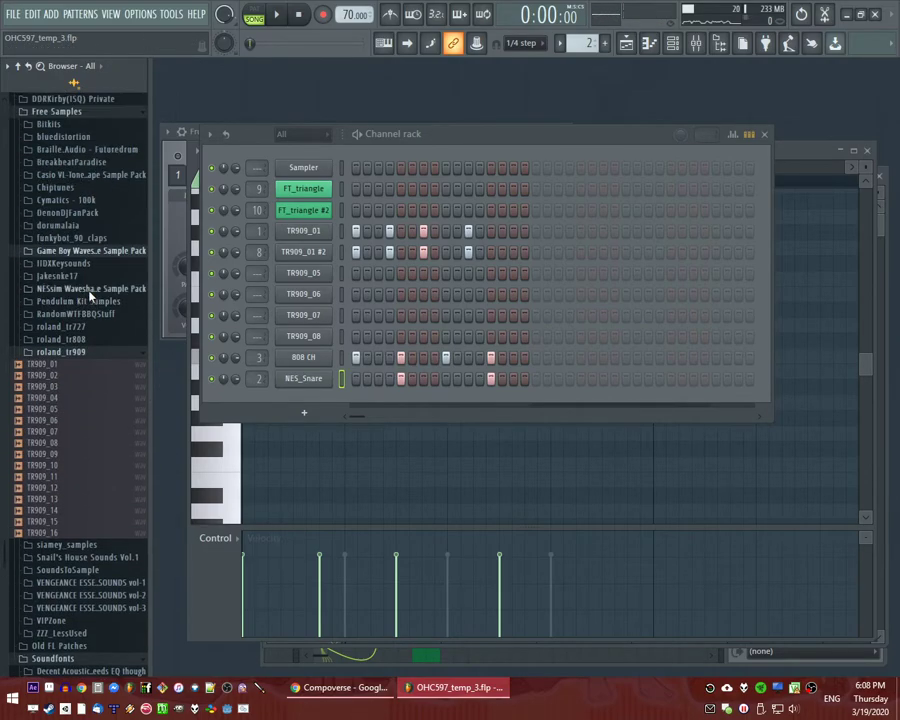
Replace the NES_Snare sample with Casio_VL-Tone_Snare_1 from the Casio VL-Tone pack and play the beat.
{"action": "left_click", "coordinate": [84, 294]}
{"action": "left_click", "coordinate": [80, 329]}
{"action": "left_click_drag", "start_coordinate": [90, 362], "coordinate": [312, 377]}
{"action": "key", "text": "space"}
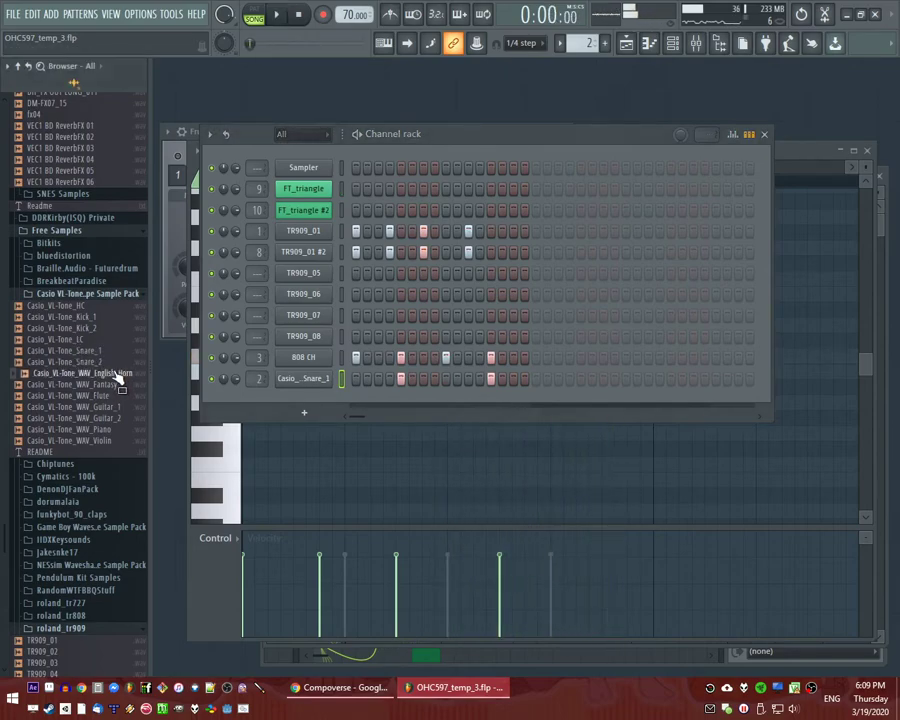
{"action": "left_click", "coordinate": [116, 384]}
{"action": "key", "text": "space"}
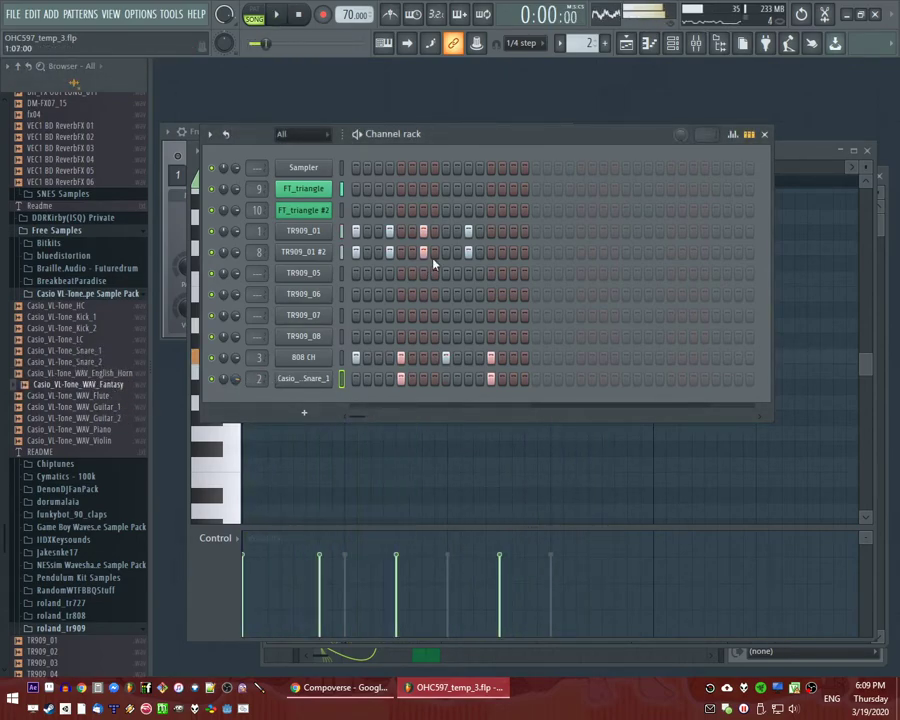
{"action": "left_click", "coordinate": [87, 318]}
{"action": "left_click", "coordinate": [90, 329]}
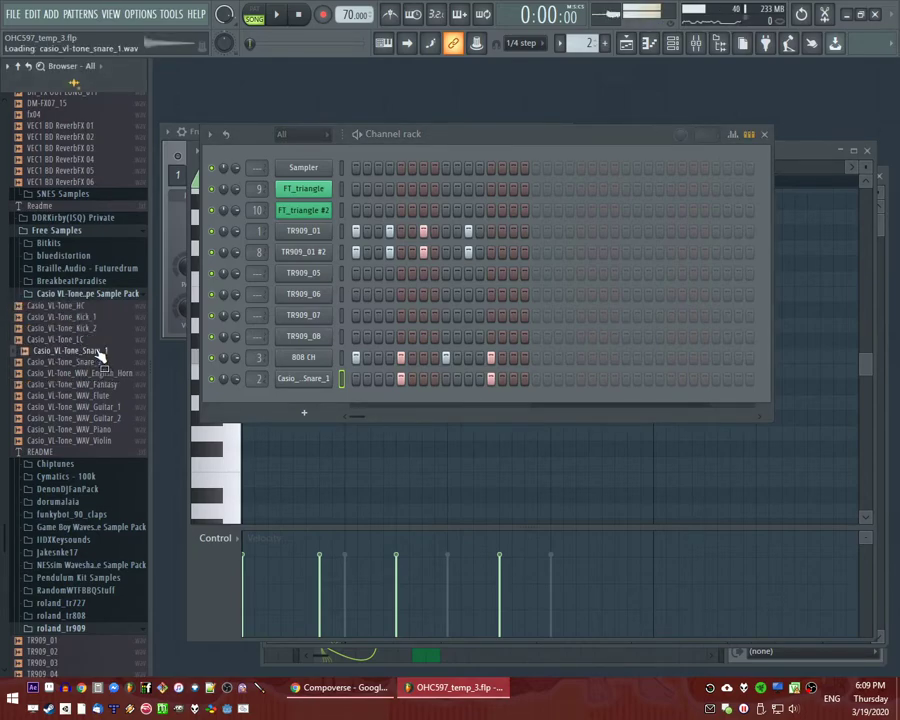
Preview the stock 808 Kick, collapse the browser's expanded folders, and audition the samples in the roland_tr808 folder.
{"action": "scroll", "coordinate": [104, 365], "scroll_direction": "up", "scroll_amount": 15}
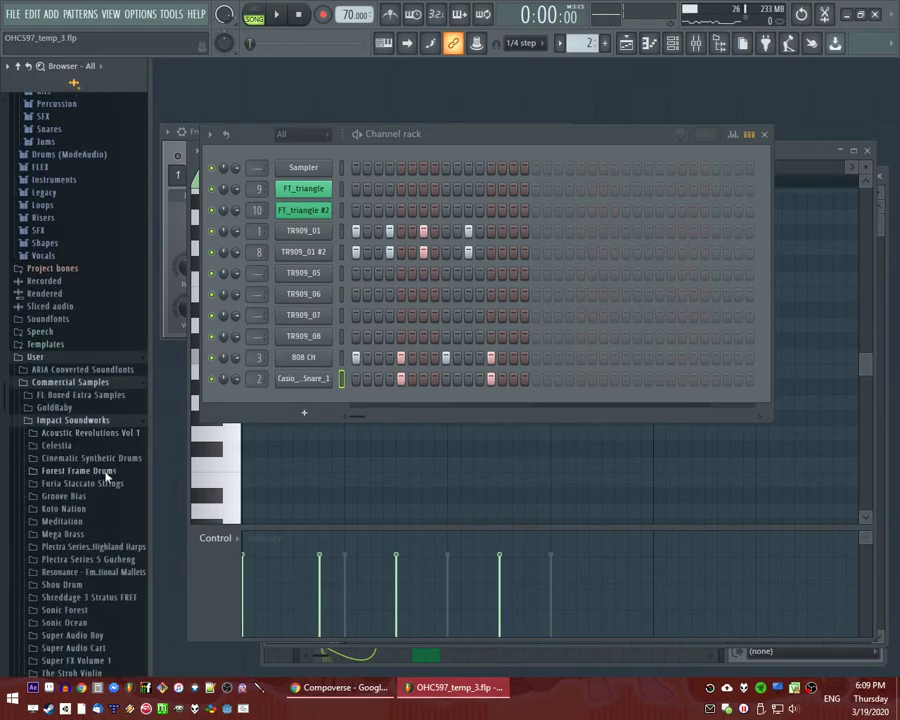
{"action": "scroll", "coordinate": [106, 476], "scroll_direction": "down", "scroll_amount": 15}
{"action": "left_click", "coordinate": [84, 463]}
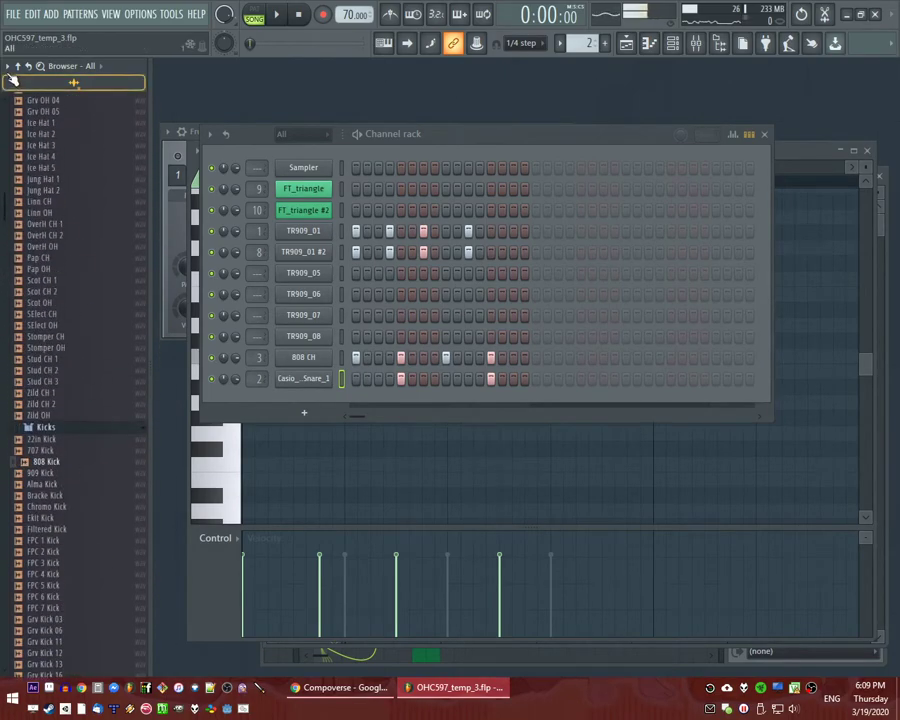
{"action": "left_click", "coordinate": [20, 68]}
{"action": "scroll", "coordinate": [78, 368], "scroll_direction": "up", "scroll_amount": 5}
{"action": "scroll", "coordinate": [76, 400], "scroll_direction": "down", "scroll_amount": 9}
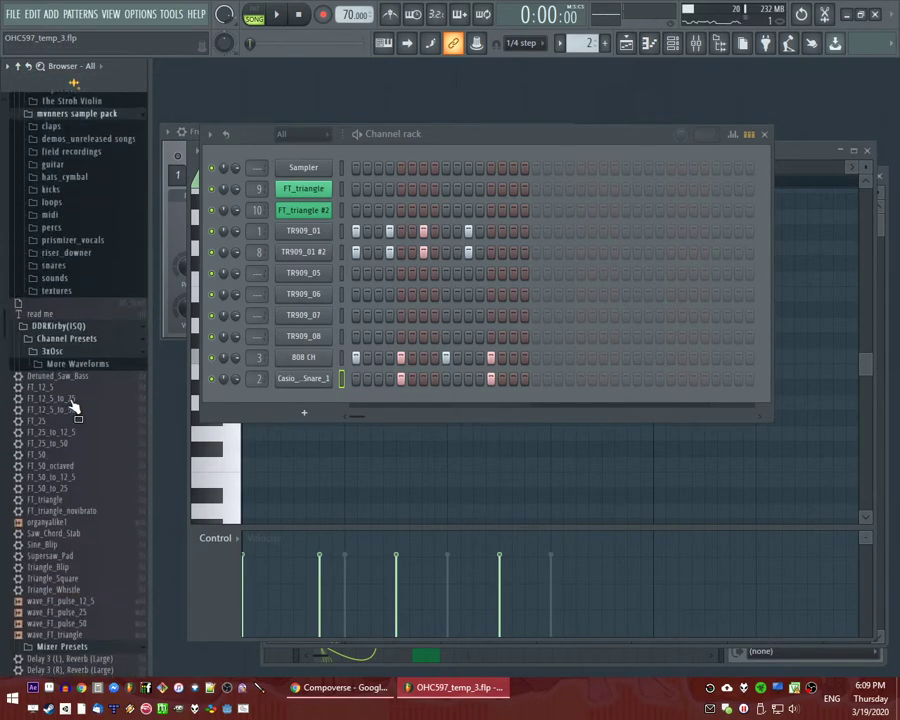
{"action": "scroll", "coordinate": [80, 450], "scroll_direction": "down", "scroll_amount": 9}
{"action": "left_click", "coordinate": [114, 540]}
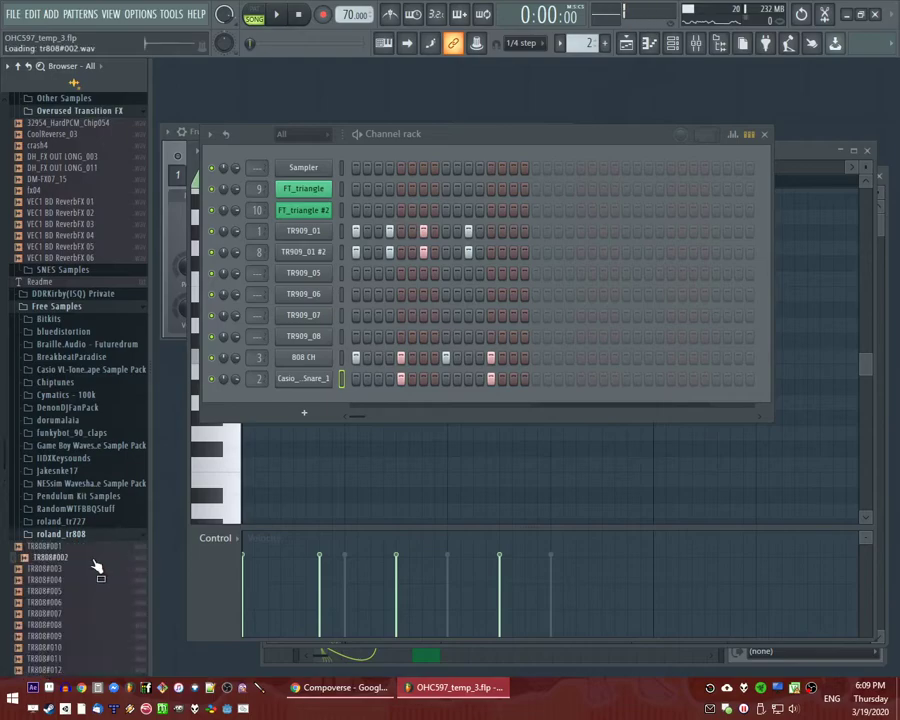
{"action": "scroll", "coordinate": [98, 566], "scroll_direction": "down", "scroll_amount": 6}
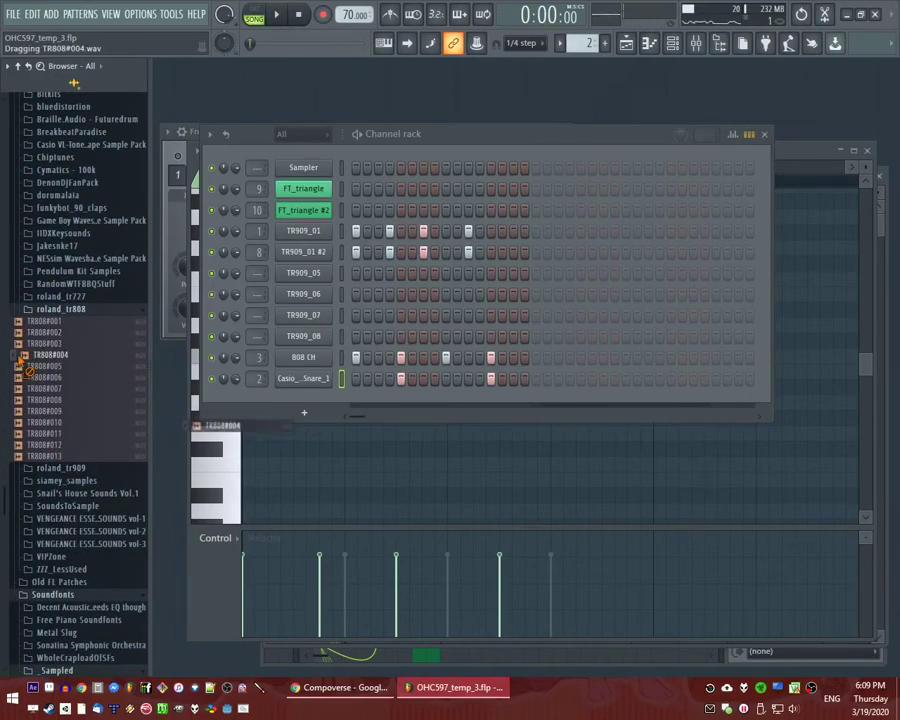
Add TR808#003 as a new channel, set its single hit on step 3, and play the pattern.
{"action": "left_click_drag", "start_coordinate": [304, 397], "coordinate": [306, 399]}
{"action": "left_click", "coordinate": [388, 400]}
{"action": "key", "text": "space"}
{"action": "key", "text": "space"}
{"action": "right_click", "coordinate": [387, 401]}
{"action": "left_click", "coordinate": [379, 400]}
{"action": "key", "text": "space"}
{"action": "key", "text": "space"}
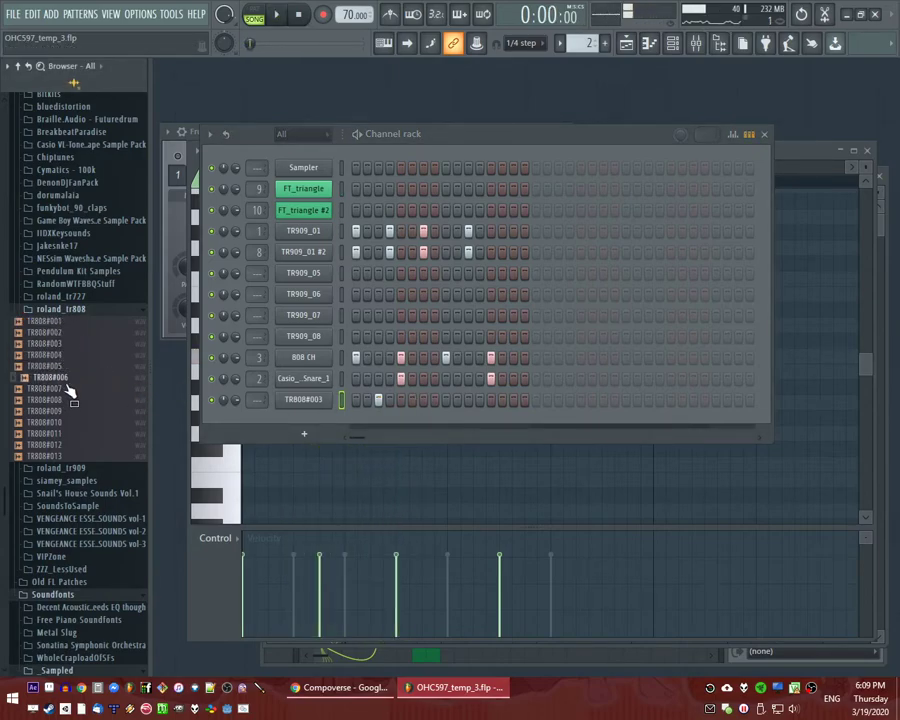
Replace the new channel's TR808#003 sample with TR808#006, route it to mixer track 3, and play the beat.
{"action": "left_click_drag", "start_coordinate": [291, 410], "coordinate": [292, 405]}
{"action": "key", "text": "space"}
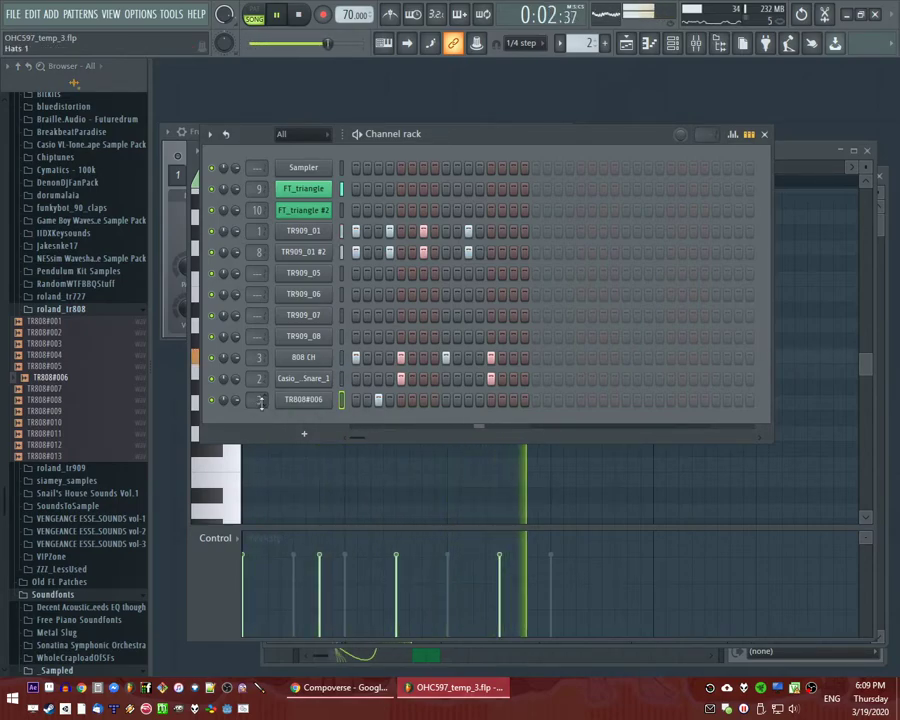
{"action": "key", "text": "space"}
Add a TR808#003 channel on mixer track 2 with hits on steps 5 and 13, in place of the Casio snare's hits.
{"action": "left_click_drag", "start_coordinate": [309, 428], "coordinate": [259, 410]}
{"action": "key", "text": "space"}
{"action": "left_click", "coordinate": [401, 421]}
{"action": "left_click", "coordinate": [491, 421]}
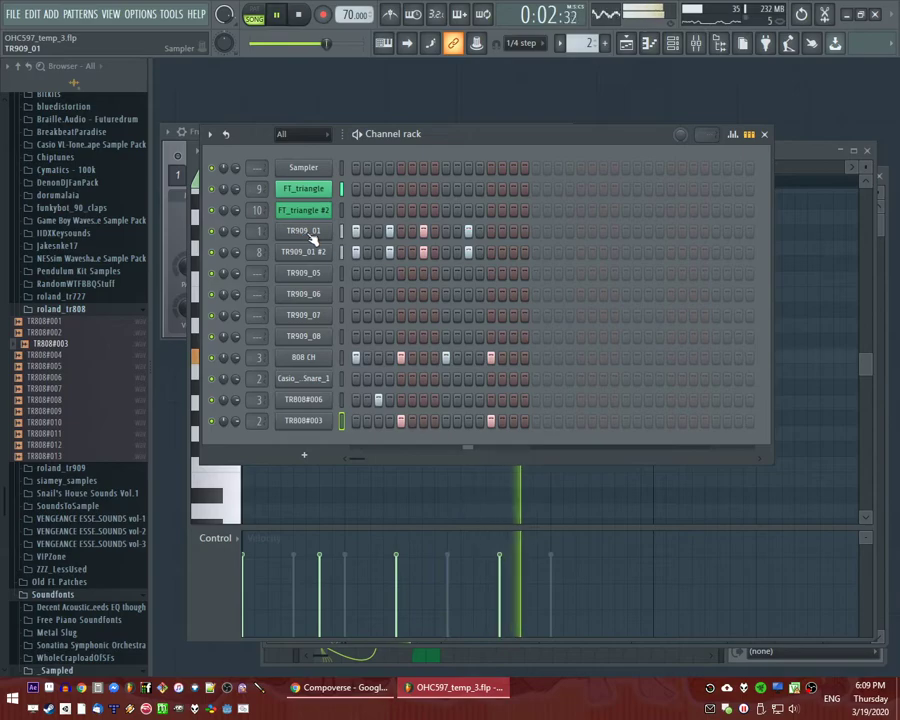
Remove the kick on step 11 from TR909_01.
{"action": "left_click", "coordinate": [470, 234]}
{"action": "left_click", "coordinate": [469, 250]}
{"action": "left_click", "coordinate": [469, 254]}
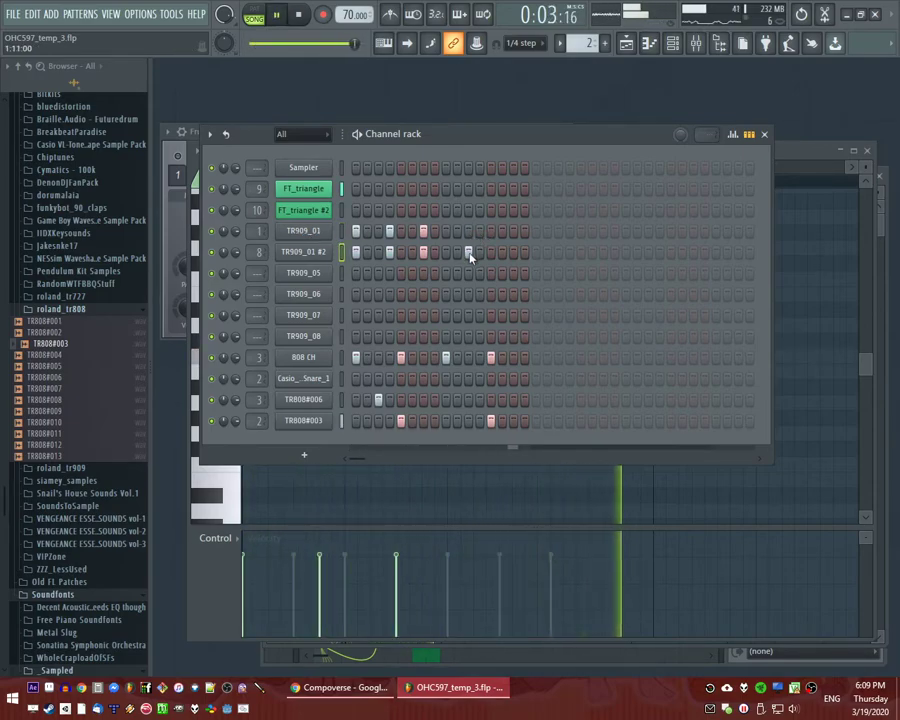
Extend the drum pattern in the playlist up to bar 6 and open Pattern 1's FT_triangle piano roll.
{"action": "key", "text": "F5"}
{"action": "left_click_drag", "start_coordinate": [437, 358], "coordinate": [818, 345]}
{"action": "key", "text": "F6"}
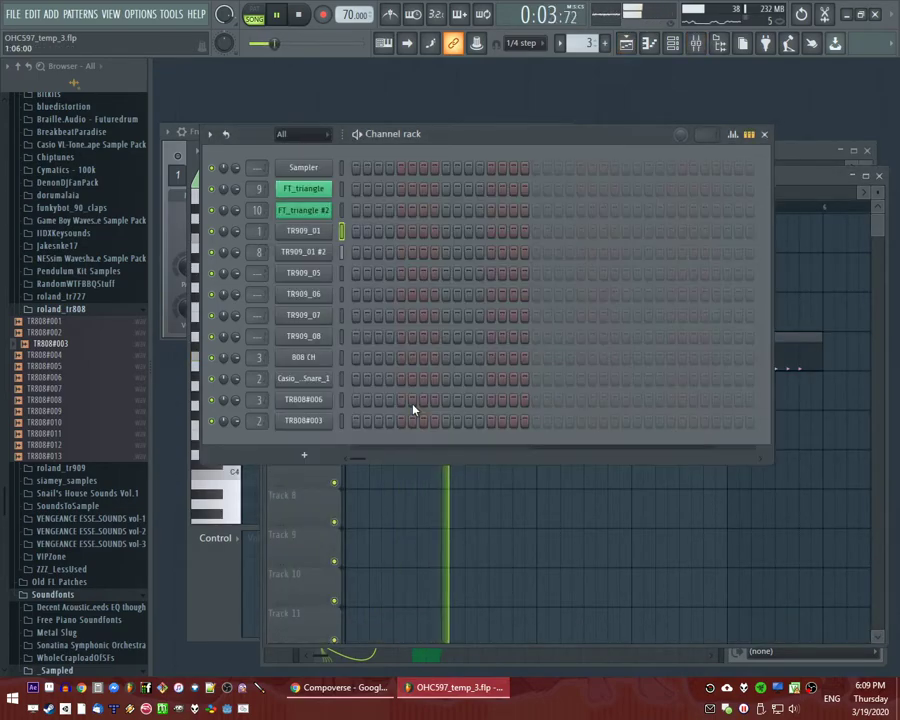
{"action": "key", "text": "F5"}
{"action": "key", "text": "F7"}
Duplicate the whole staggered FT_triangle chord into bar 2, play it, and deselect the copied notes.
{"action": "key", "text": "ctrl+a"}
{"action": "left_click_drag", "start_coordinate": [326, 168], "coordinate": [431, 174]}
{"action": "key", "text": "ctrl+b"}
{"action": "scroll", "coordinate": [420, 300], "scroll_direction": "down", "scroll_amount": 4}
{"action": "key", "text": "space"}
{"action": "key", "text": "space"}
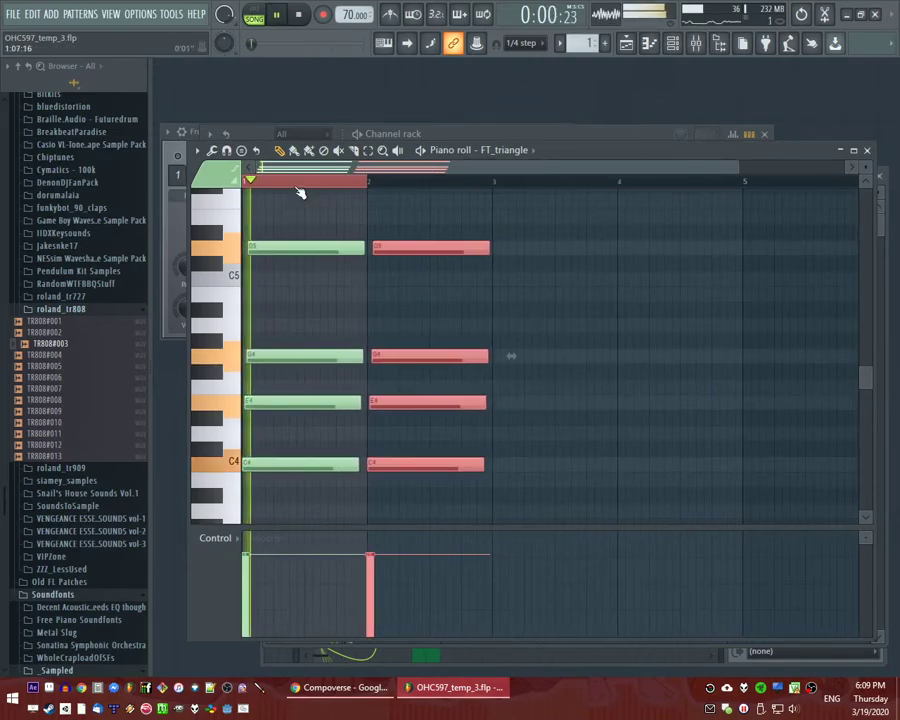
{"action": "key", "text": "ctrl+d"}
{"action": "scroll", "coordinate": [392, 370], "scroll_direction": "up", "scroll_amount": 2}
{"action": "scroll", "coordinate": [388, 445], "scroll_direction": "down", "scroll_amount": 2}
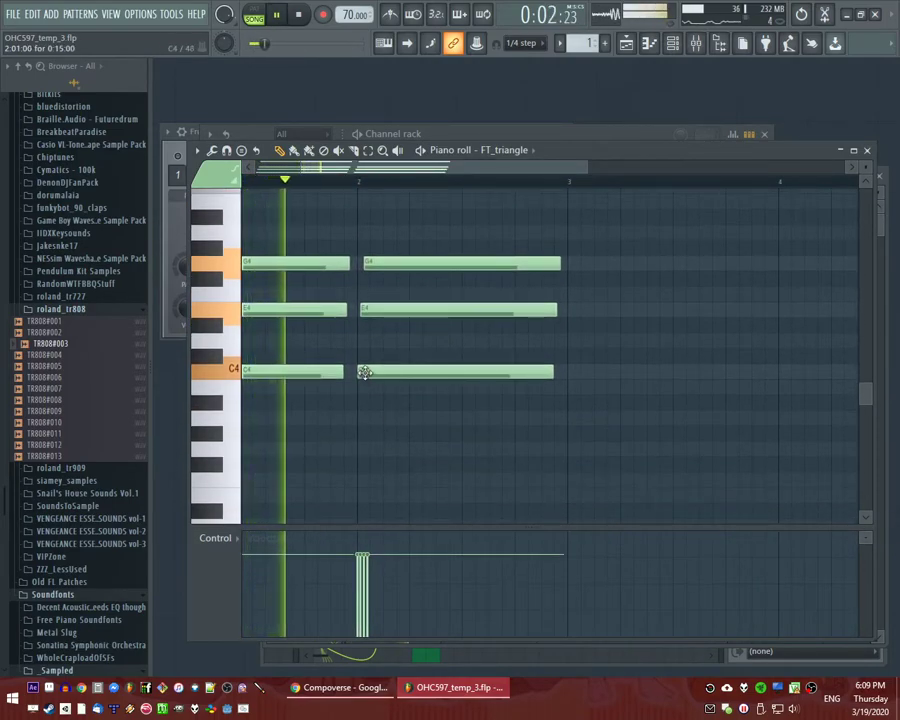
Try lowering the C4 of the bar 2 chord copy to B3 and play the result.
{"action": "left_click_drag", "start_coordinate": [365, 372], "coordinate": [361, 390]}
{"action": "key", "text": "space"}
{"action": "scroll", "coordinate": [375, 380], "scroll_direction": "up", "scroll_amount": 2}
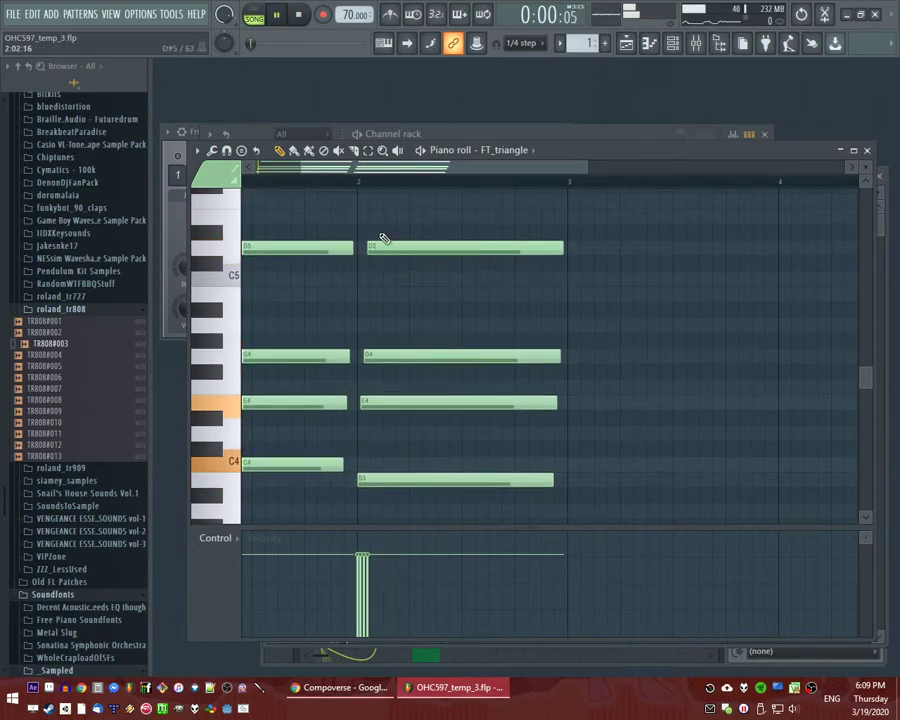
{"action": "scroll", "coordinate": [428, 294], "scroll_direction": "up", "scroll_amount": 1}
Delete all four notes of the copied chord from bar 2 and stop playback.
{"action": "right_click", "coordinate": [394, 430]}
{"action": "right_click", "coordinate": [395, 356]}
{"action": "right_click", "coordinate": [397, 306]}
{"action": "right_click", "coordinate": [393, 201]}
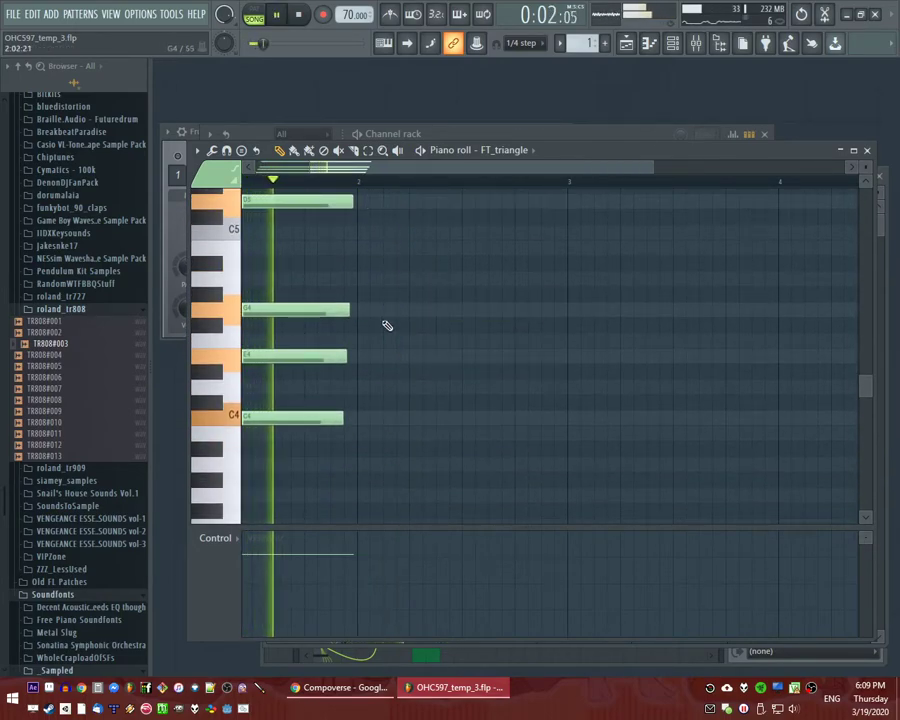
{"action": "key", "text": "space"}
{"action": "left_click", "coordinate": [361, 390]}
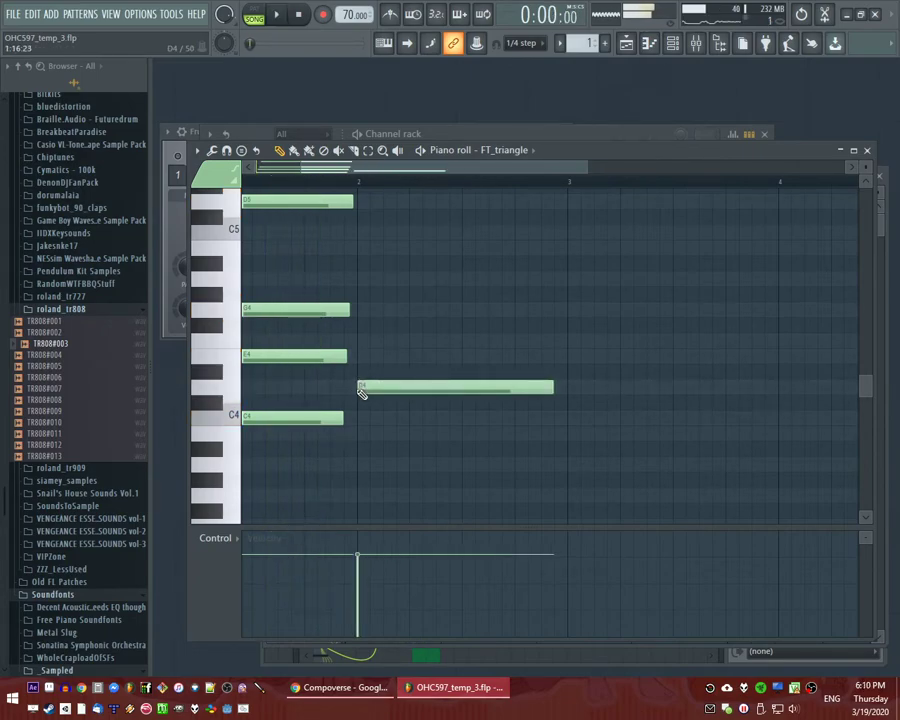
{"action": "right_click", "coordinate": [366, 385]}
{"action": "left_click_drag", "start_coordinate": [304, 169], "coordinate": [258, 170]}
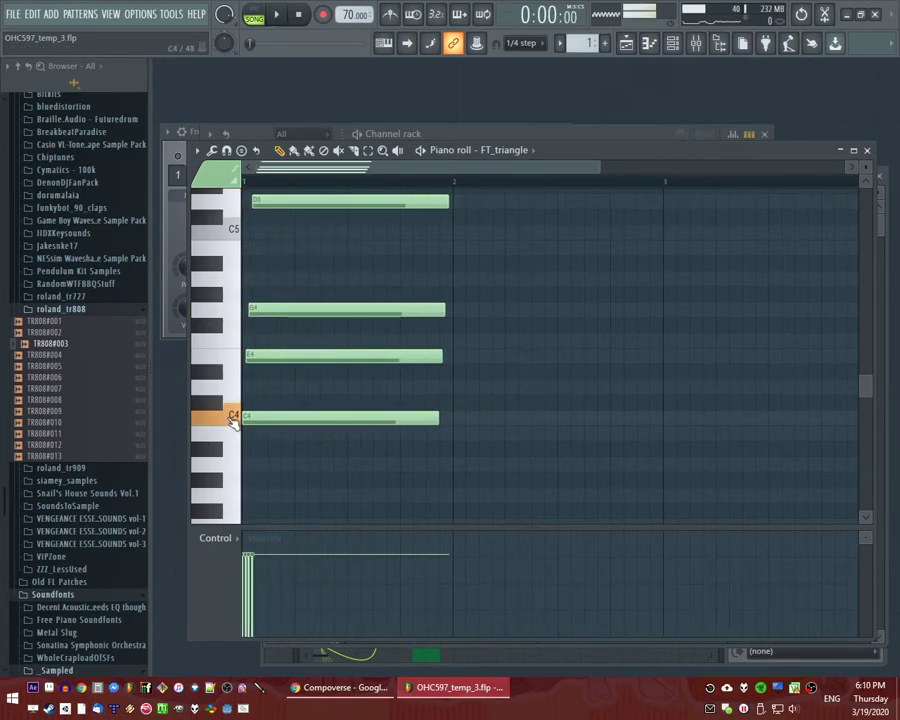
Build a second one-bar chord in bar 2 from staggered G3, D4 and B4 notes, and play both chords.
{"action": "scroll", "coordinate": [460, 474], "scroll_direction": "down", "scroll_amount": 1}
{"action": "left_click", "coordinate": [456, 451]}
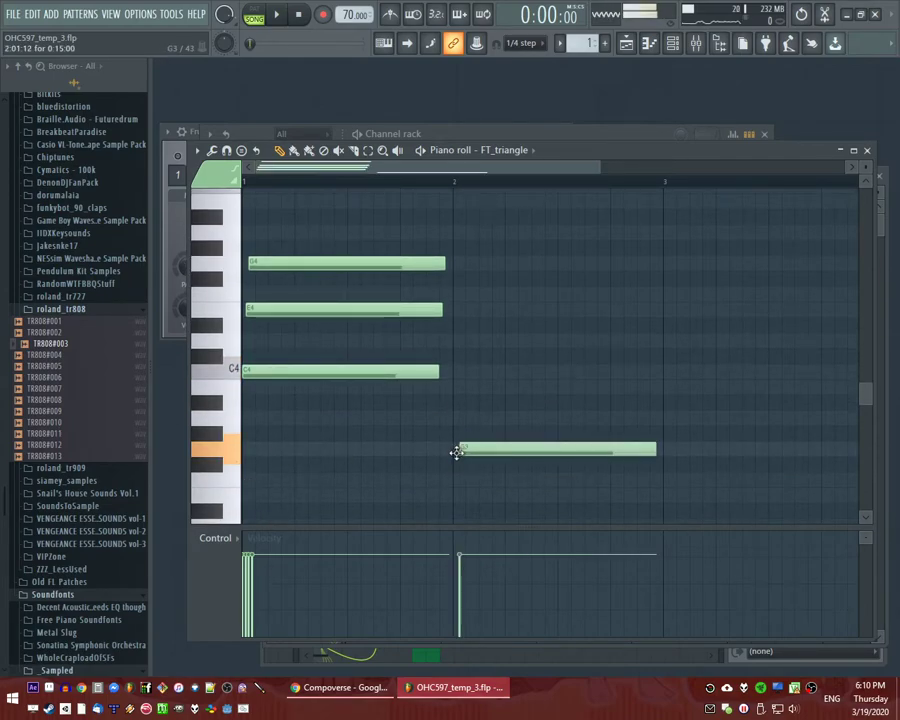
{"action": "left_click", "coordinate": [462, 358]}
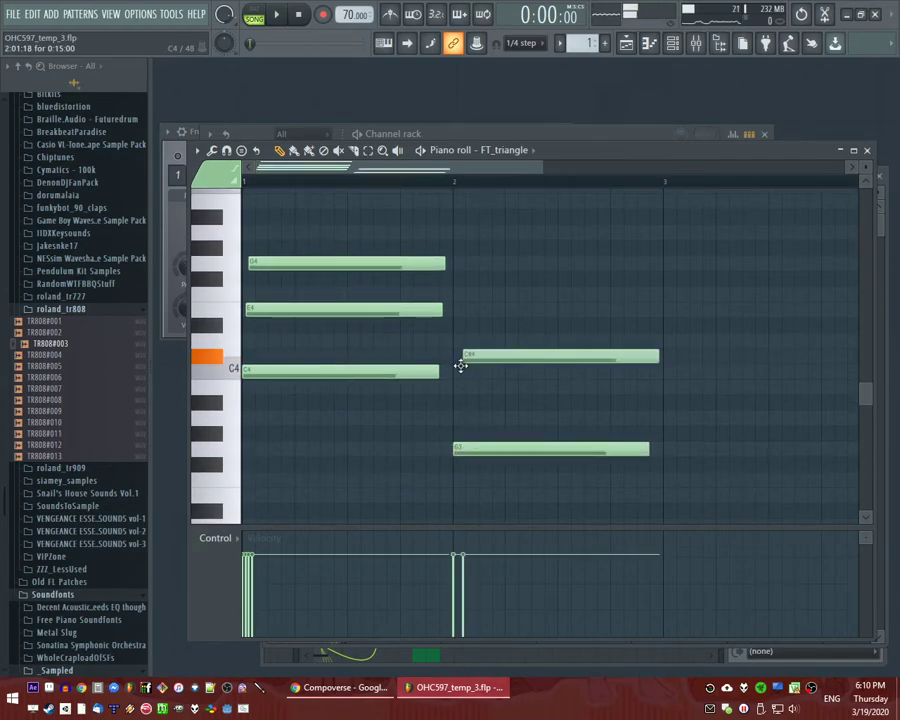
{"action": "left_click_drag", "start_coordinate": [459, 366], "coordinate": [472, 297]}
{"action": "key", "text": "space"}
{"action": "scroll", "coordinate": [481, 353], "scroll_direction": "up", "scroll_amount": 2}
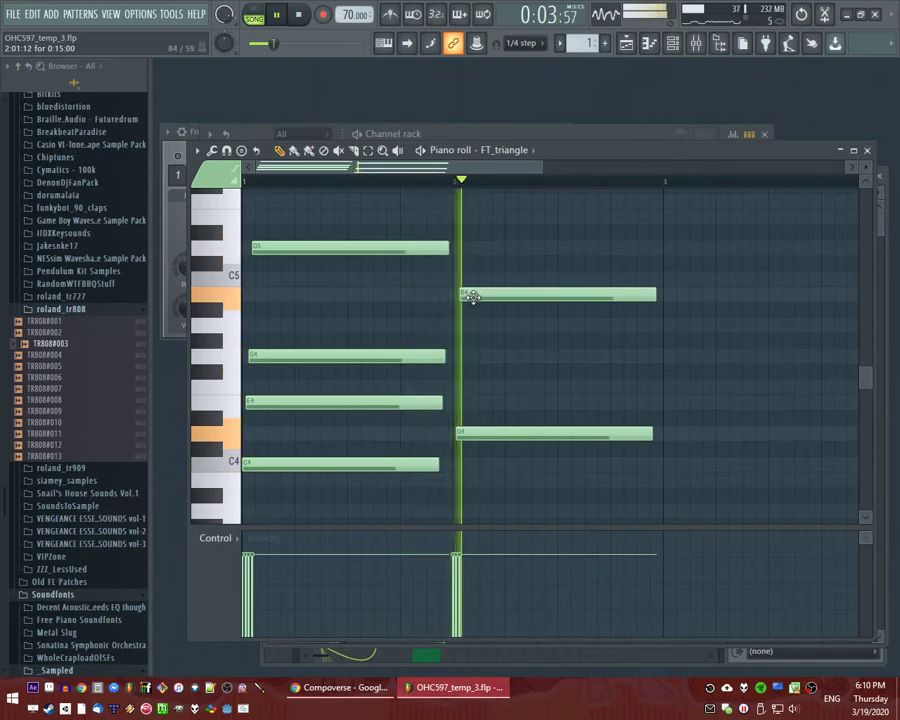
{"action": "scroll", "coordinate": [473, 298], "scroll_direction": "down", "scroll_amount": 3}
{"action": "scroll", "coordinate": [555, 408], "scroll_direction": "up", "scroll_amount": 4}
{"action": "scroll", "coordinate": [530, 396], "scroll_direction": "down", "scroll_amount": 1}
{"action": "scroll", "coordinate": [390, 330], "scroll_direction": "down", "scroll_amount": 2}
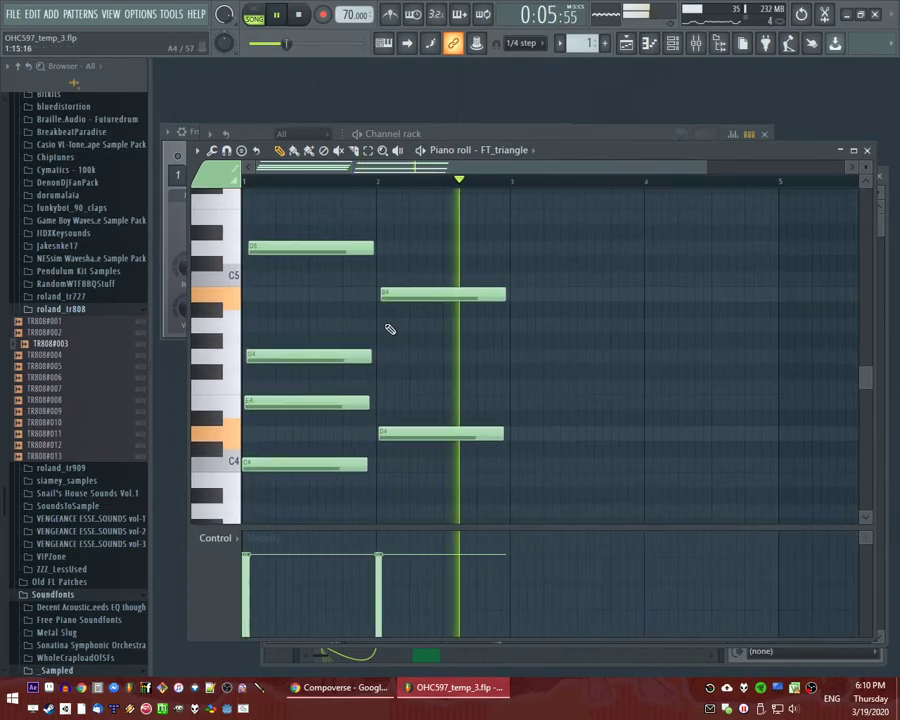
{"action": "key", "text": "space"}
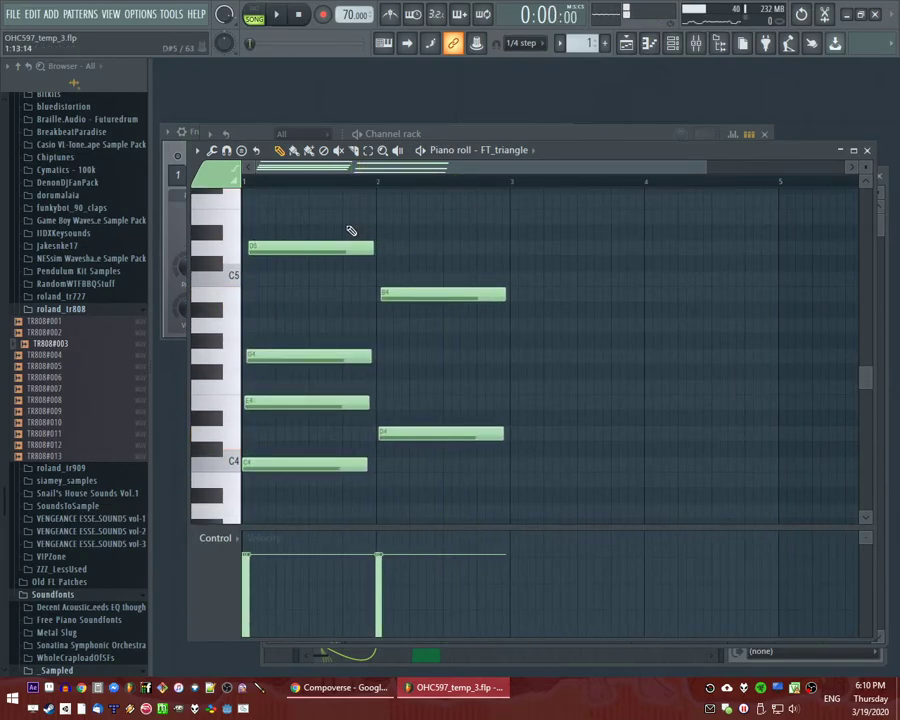
Play the two chords and try adding a C4 note to the bar 2 chord.
{"action": "key", "text": "space"}
{"action": "scroll", "coordinate": [412, 313], "scroll_direction": "up", "scroll_amount": 3}
{"action": "scroll", "coordinate": [363, 347], "scroll_direction": "down", "scroll_amount": 2}
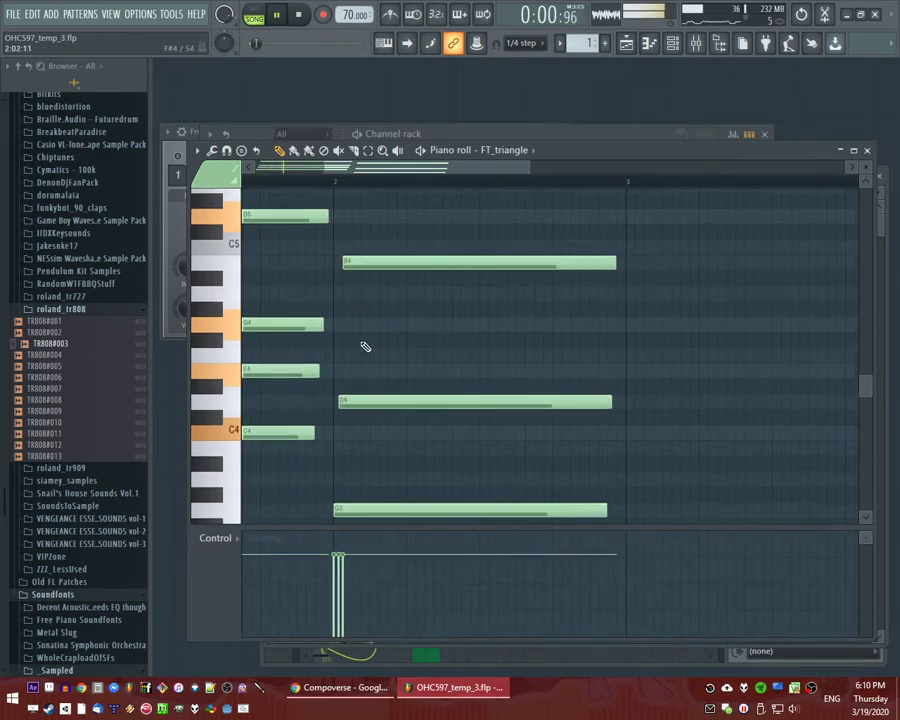
{"action": "left_click", "coordinate": [340, 417]}
{"action": "right_click", "coordinate": [352, 420]}
{"action": "key", "text": "space"}
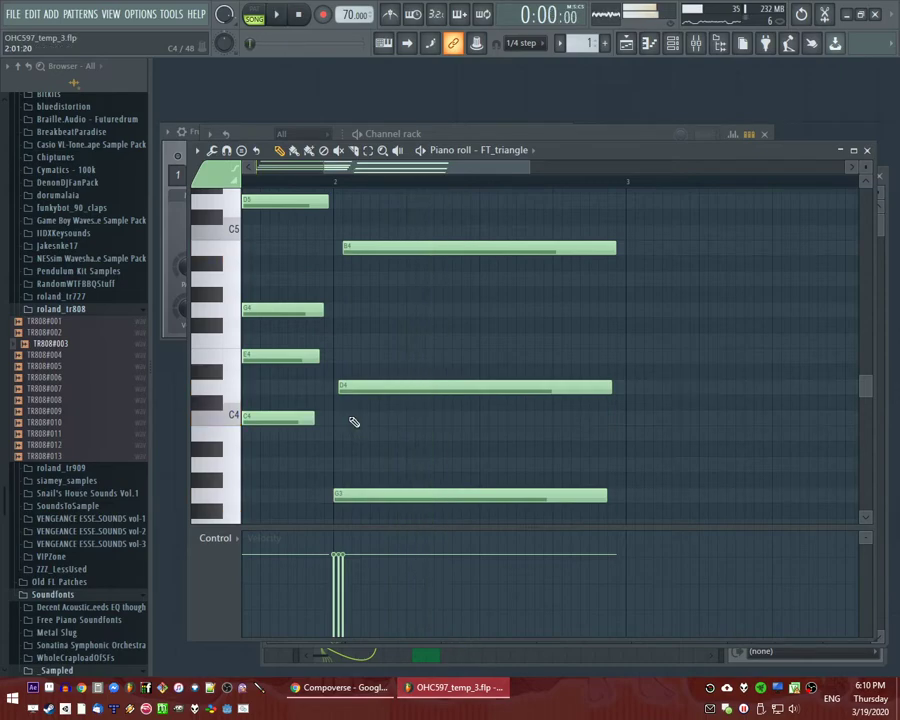
Add a staggered A4 note between D4 and B4 in the bar 2 chord and play the result.
{"action": "key", "text": "space"}
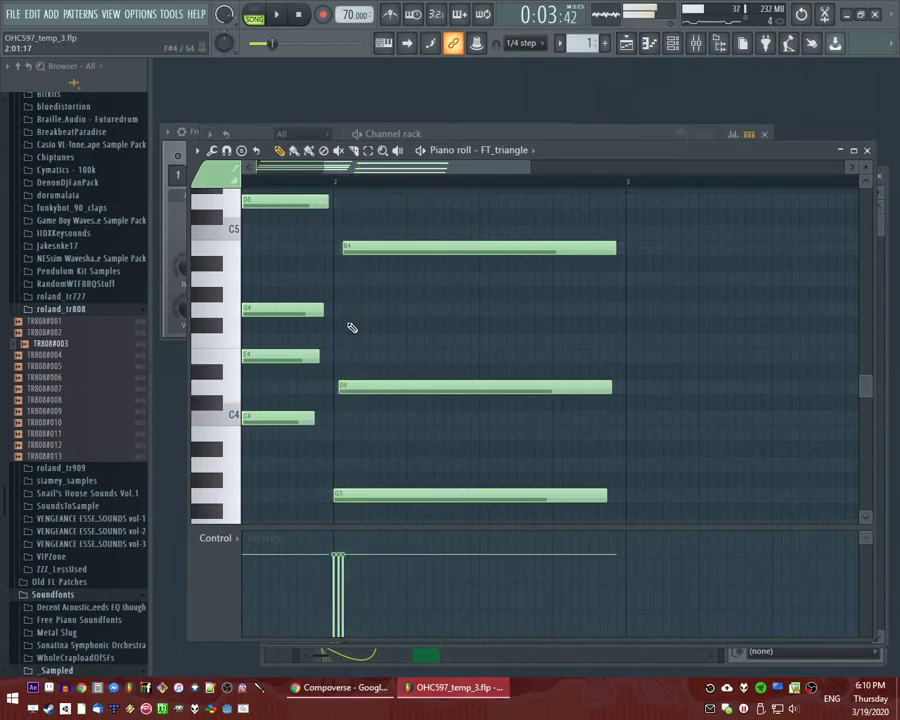
{"action": "left_click", "coordinate": [350, 311]}
{"action": "left_click_drag", "start_coordinate": [349, 311], "coordinate": [350, 272]}
{"action": "key", "text": "space"}
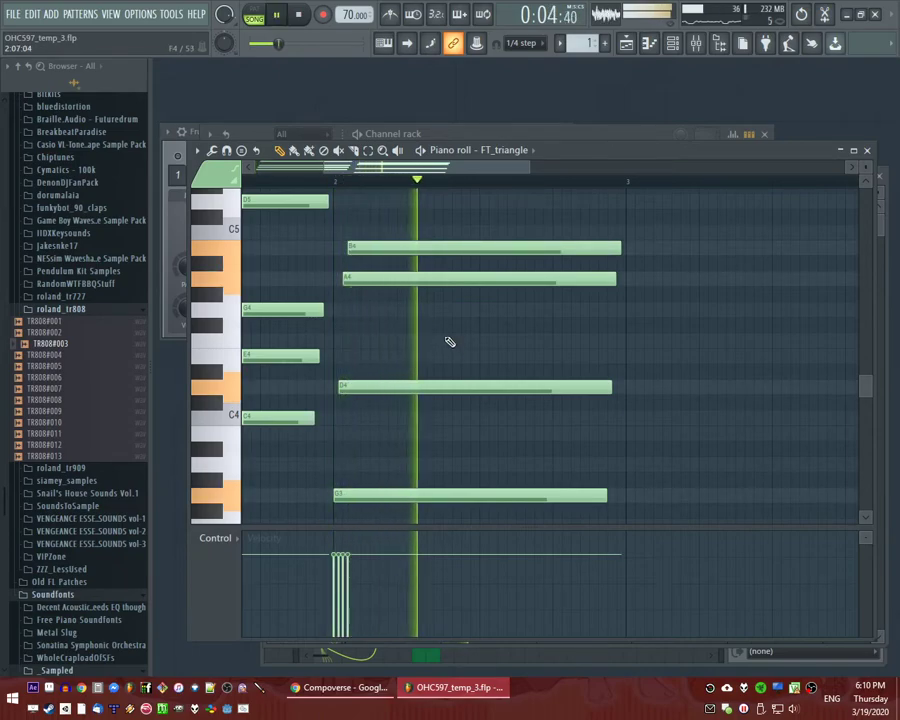
{"action": "scroll", "coordinate": [470, 290], "scroll_direction": "right", "scroll_amount": 2}
{"action": "key", "text": "space"}
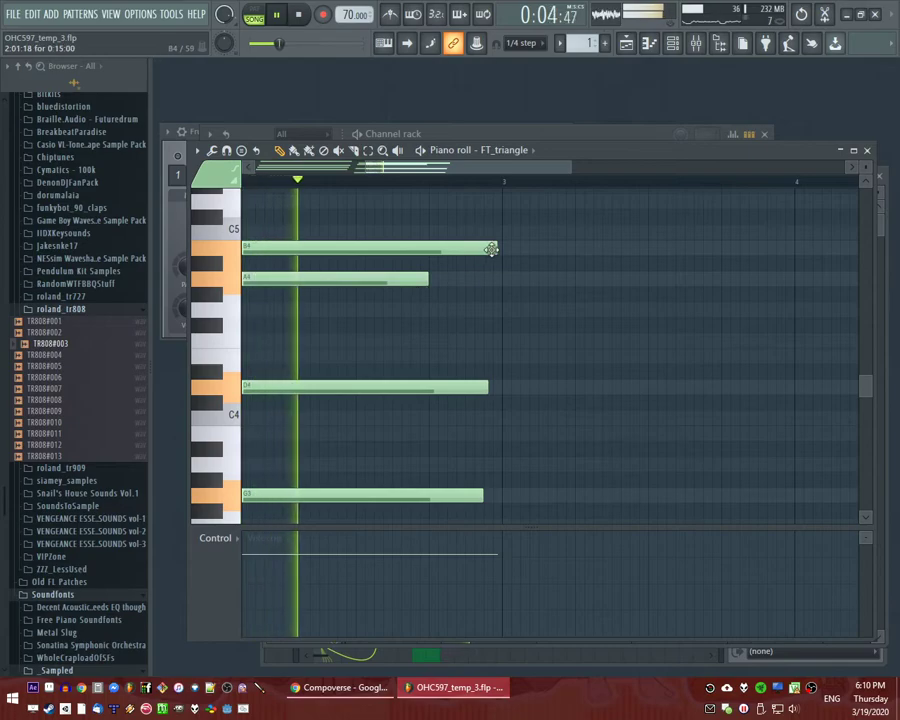
Shorten the held B4 in bar 2 and add short repeats of A4 at step 13 and B4 at step 14.
{"action": "left_click_drag", "start_coordinate": [494, 247], "coordinate": [634, 278]}
{"action": "key", "text": "space"}
{"action": "left_click", "coordinate": [450, 249]}
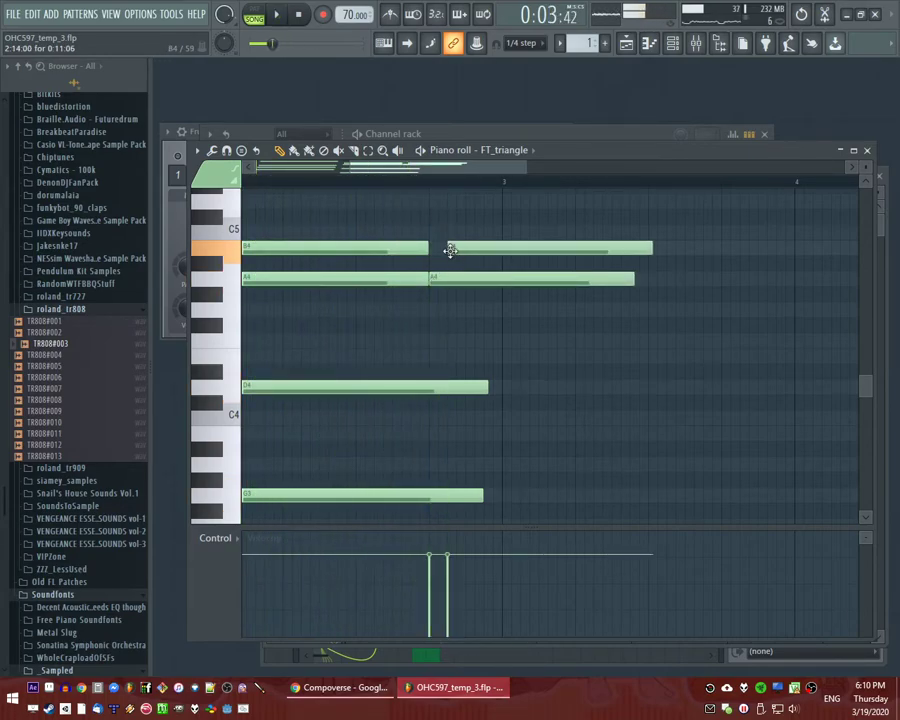
{"action": "left_click_drag", "start_coordinate": [651, 248], "coordinate": [498, 259]}
{"action": "left_click_drag", "start_coordinate": [634, 280], "coordinate": [472, 305]}
{"action": "key", "text": "space"}
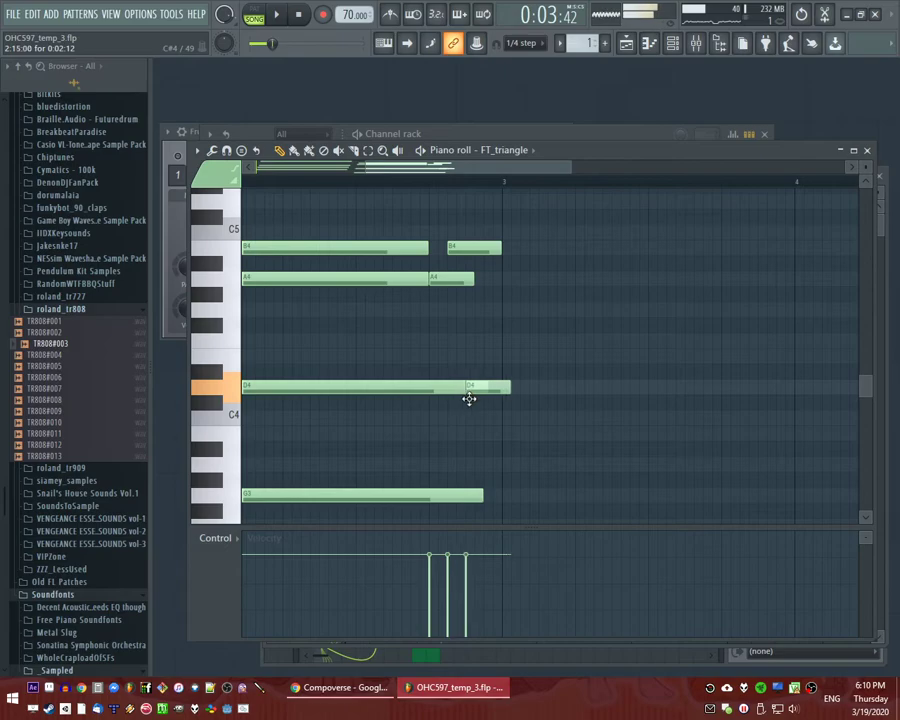
Add a short repeated D4 at step 15 of bar 2, ending at the bar line, and play it.
{"action": "left_click_drag", "start_coordinate": [498, 387], "coordinate": [503, 387]}
{"action": "left_click_drag", "start_coordinate": [443, 350], "coordinate": [464, 387]}
{"action": "key", "text": "space"}
{"action": "left_click", "coordinate": [491, 331], "text": "ctrl"}
Duplicate all notes of bars 1 and 2 into bars 3 and 4, play from bar 3, and deselect the copies.
{"action": "scroll", "coordinate": [524, 382], "scroll_direction": "down", "scroll_amount": 1}
{"action": "key", "text": "ctrl+a"}
{"action": "scroll", "coordinate": [664, 328], "scroll_direction": "up", "scroll_amount": 4}
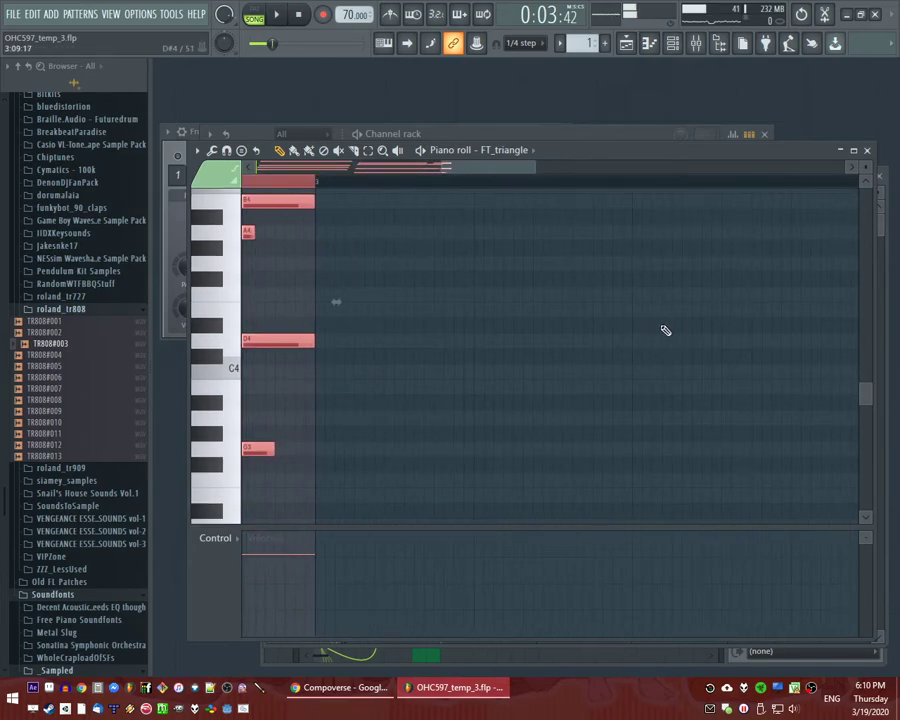
{"action": "key", "text": "ctrl+b"}
{"action": "scroll", "coordinate": [640, 330], "scroll_direction": "down", "scroll_amount": 4}
{"action": "left_click", "coordinate": [412, 182]}
{"action": "key", "text": "space"}
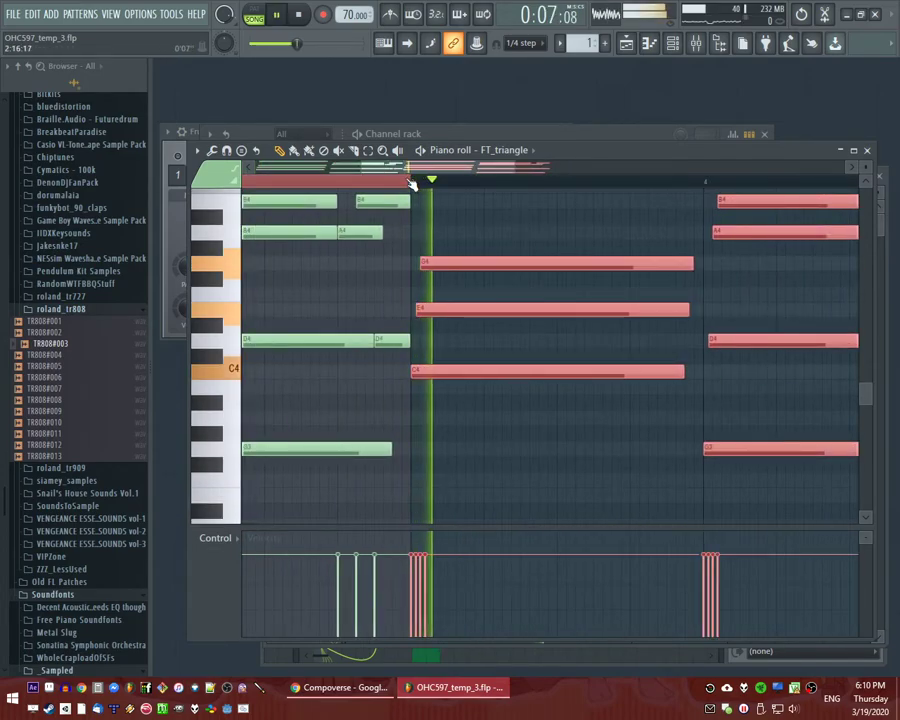
{"action": "left_click", "coordinate": [476, 328], "text": "ctrl"}
Delete the short repeated A4, B4 and D4 notes in bar 4 and extend the held A4 and B4 to nearly the bar's end.
{"action": "scroll", "coordinate": [478, 329], "scroll_direction": "up", "scroll_amount": 4}
{"action": "scroll", "coordinate": [372, 385], "scroll_direction": "down", "scroll_amount": 7}
{"action": "scroll", "coordinate": [463, 350], "scroll_direction": "up", "scroll_amount": 2}
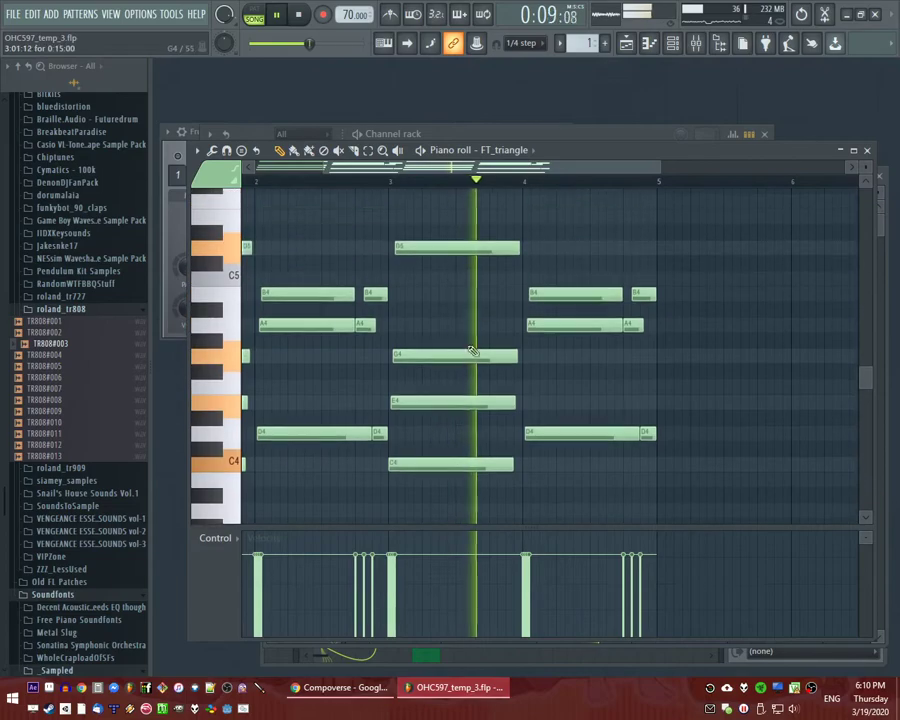
{"action": "scroll", "coordinate": [462, 283], "scroll_direction": "down", "scroll_amount": 1}
{"action": "scroll", "coordinate": [650, 360], "scroll_direction": "up", "scroll_amount": 2}
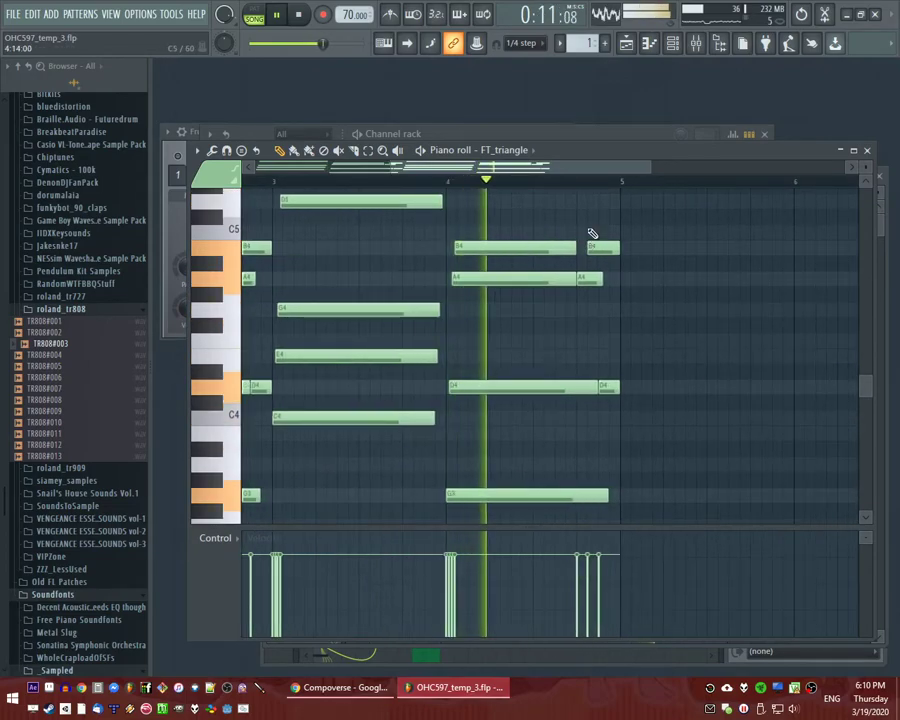
{"action": "left_click_drag", "start_coordinate": [591, 233], "coordinate": [684, 557]}
{"action": "left_click", "coordinate": [634, 363], "text": "ctrl"}
{"action": "right_click", "coordinate": [609, 335]}
{"action": "right_click", "coordinate": [594, 227]}
{"action": "right_click", "coordinate": [595, 197]}
{"action": "scroll", "coordinate": [590, 200], "scroll_direction": "up", "scroll_amount": 2}
{"action": "left_click_drag", "start_coordinate": [563, 277], "coordinate": [616, 332]}
{"action": "key", "text": "space"}
{"action": "left_click", "coordinate": [618, 363]}
{"action": "scroll", "coordinate": [601, 382], "scroll_direction": "down", "scroll_amount": 2}
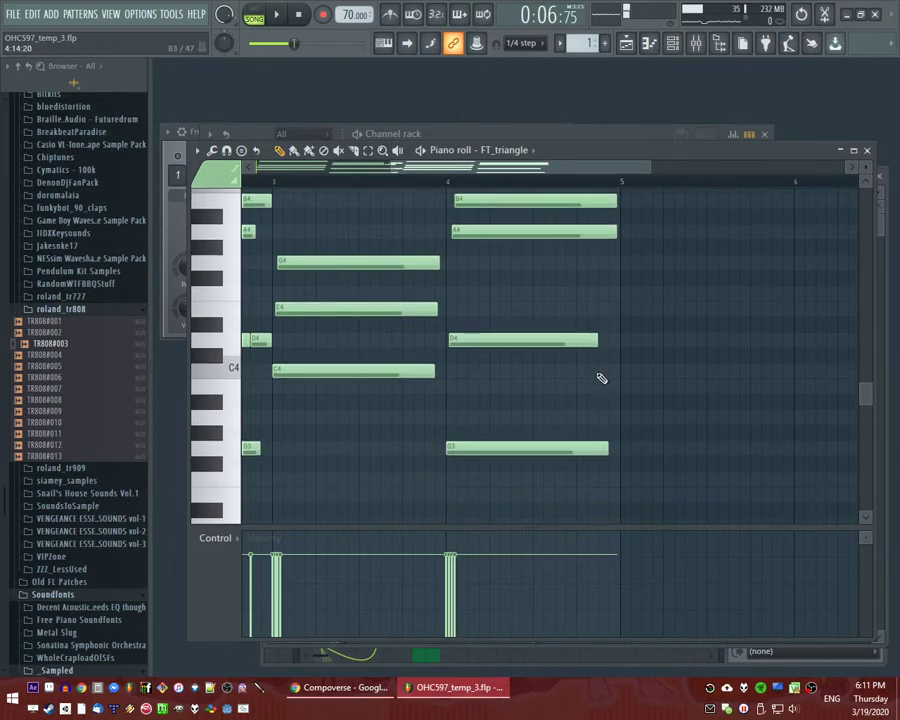
Play the arrangement and examine the effects on the FT_triangle mixer track.
{"action": "key", "text": "F5"}
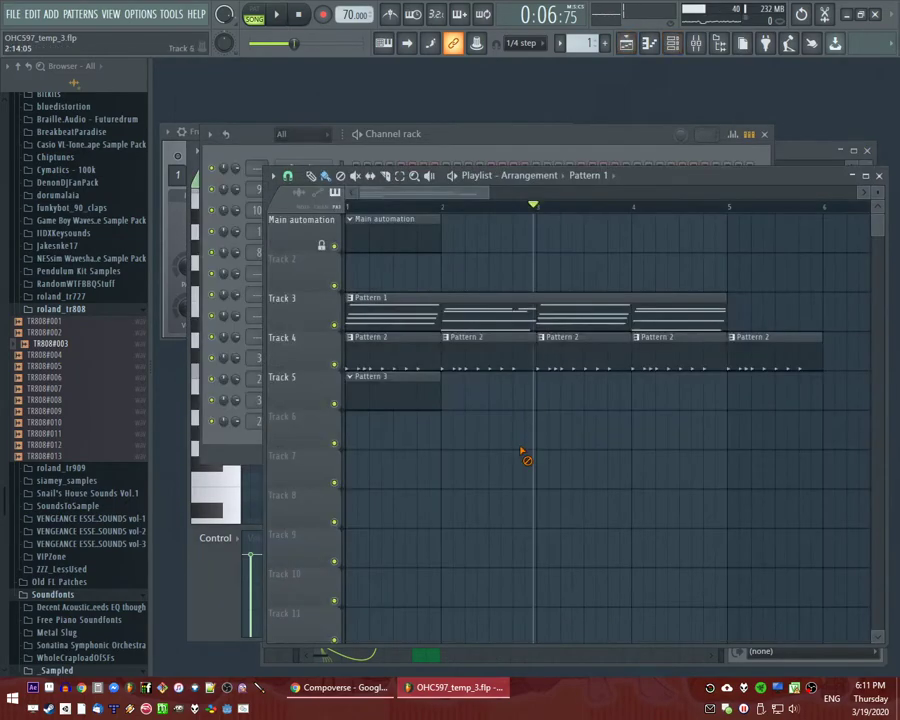
{"action": "key", "text": "F9"}
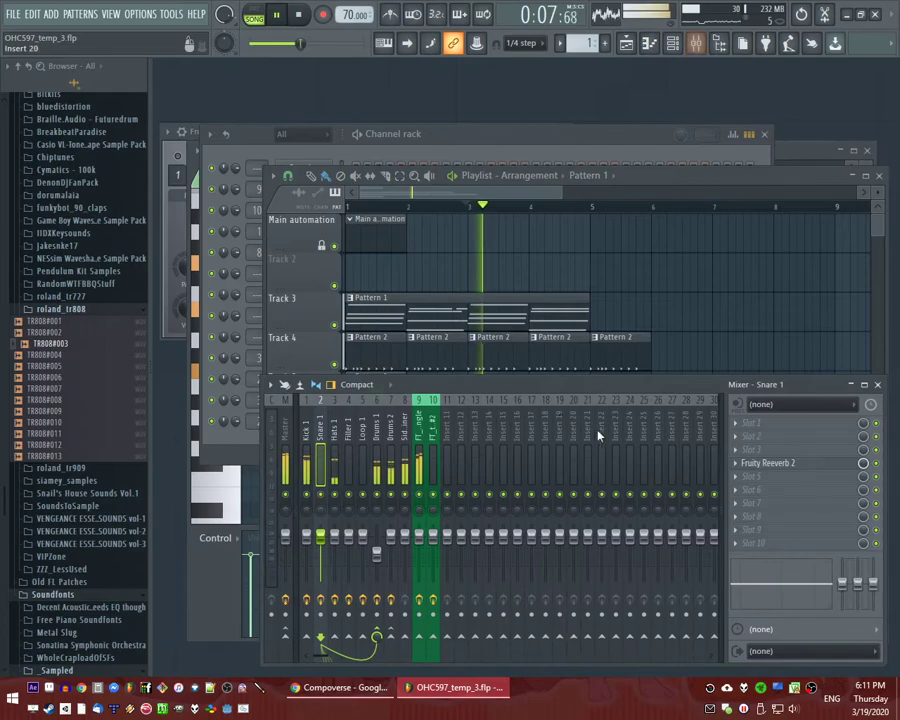
{"action": "left_click", "coordinate": [424, 447]}
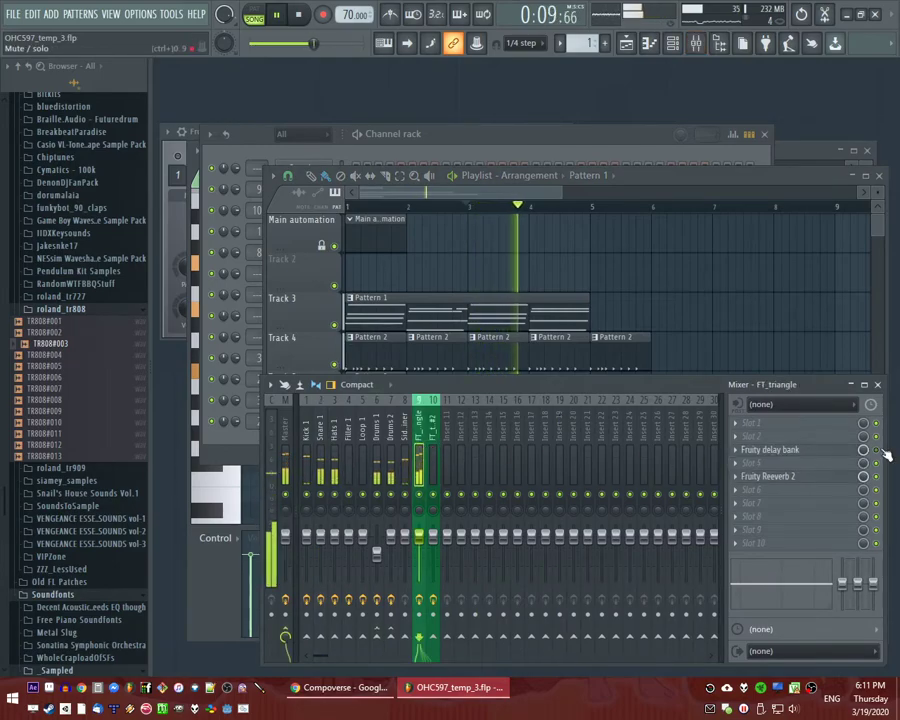
{"action": "key", "text": "F9"}
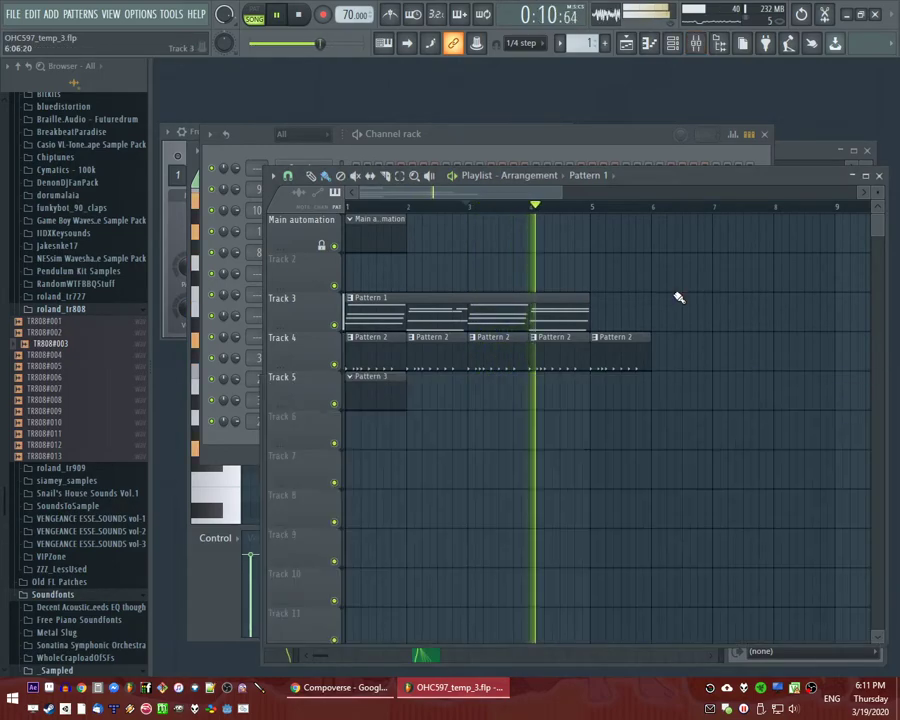
Review the FT_triangle channel's volume envelope and its Fruity delay bank settings during playback.
{"action": "left_click", "coordinate": [462, 206]}
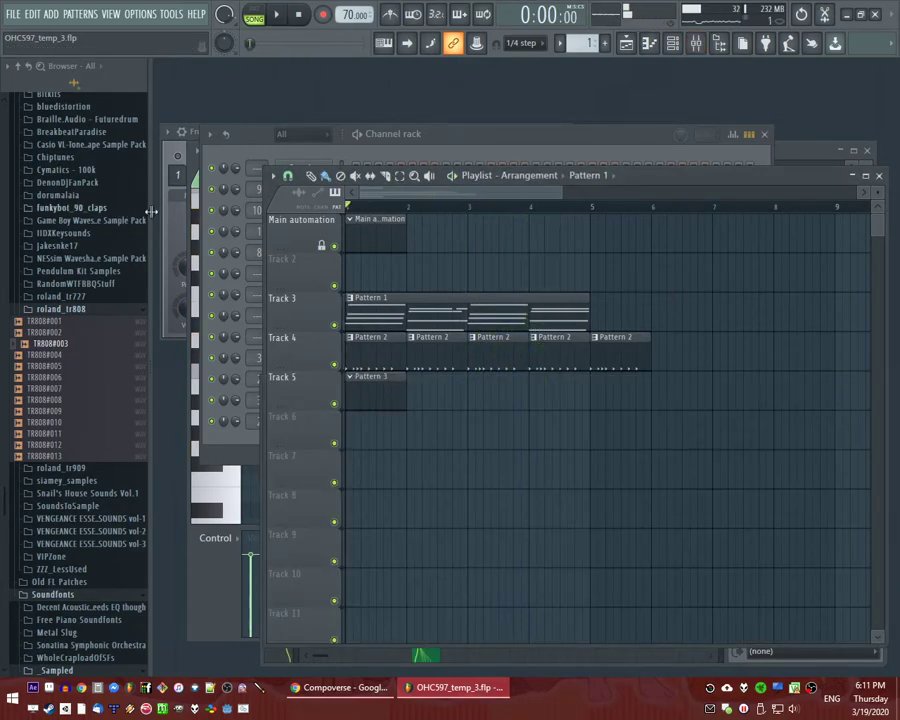
{"action": "double_click", "coordinate": [438, 318]}
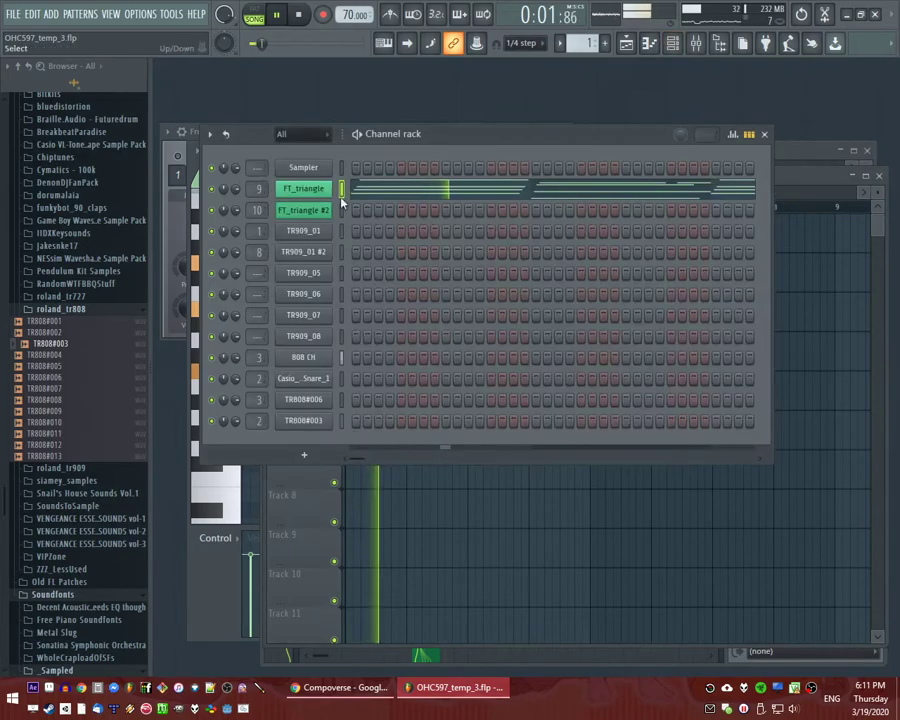
{"action": "left_click", "coordinate": [318, 193]}
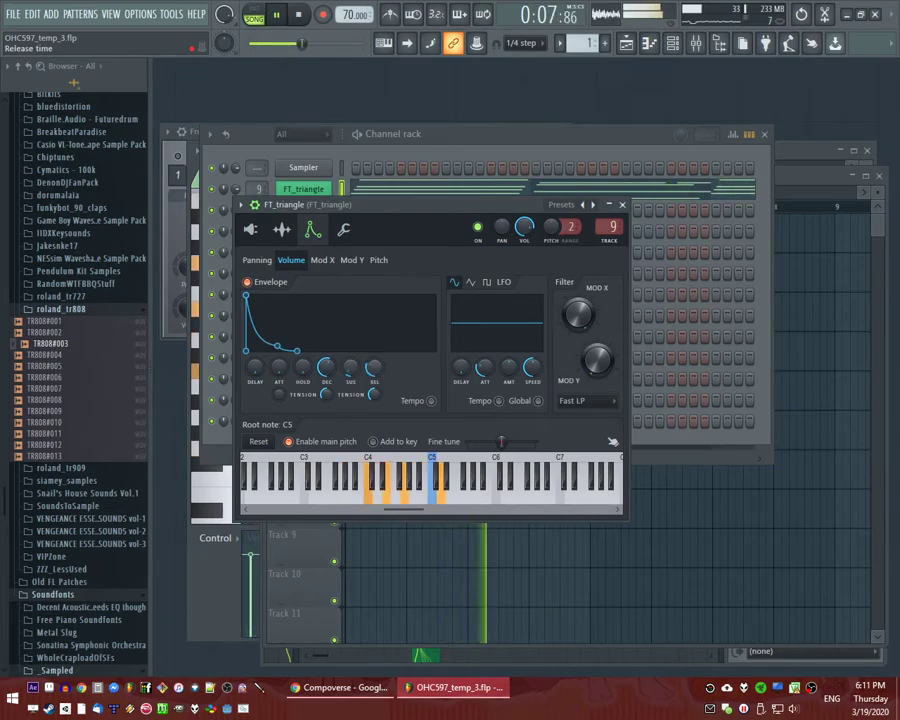
{"action": "key", "text": "F9"}
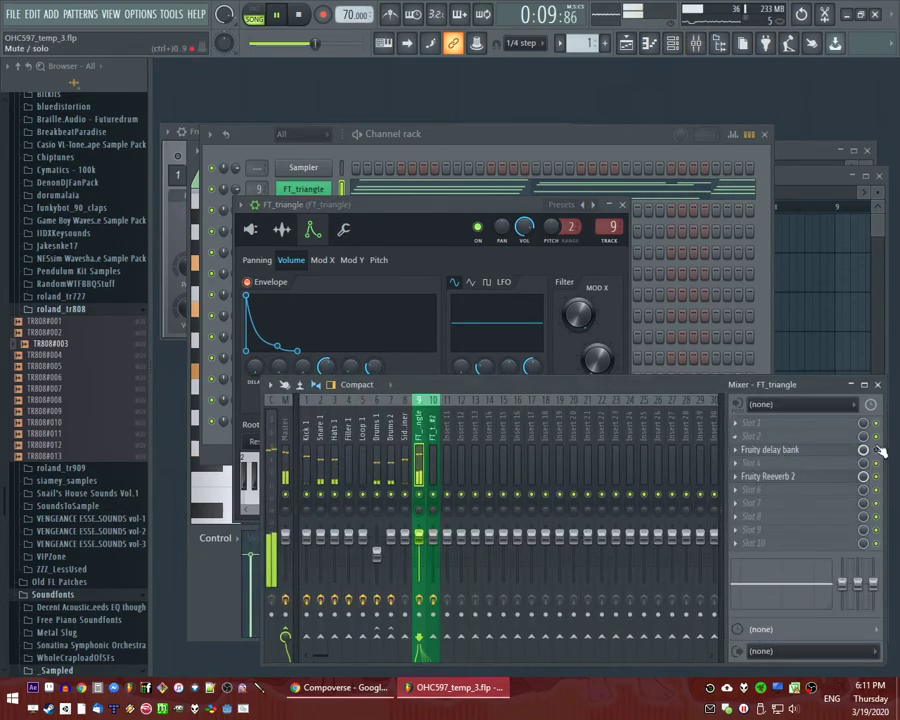
{"action": "left_click", "coordinate": [824, 453]}
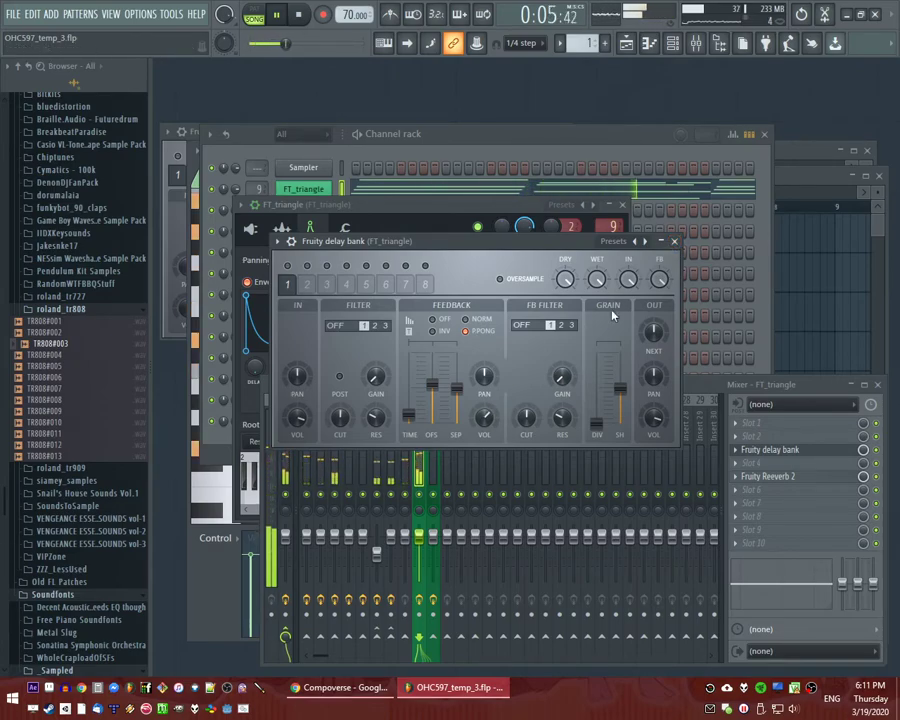
{"action": "left_click", "coordinate": [674, 241]}
Reopen Pattern 1's FT_triangle notes and add a repeated E4 at step 11 of bar 3, trimmed to finish within the bar.
{"action": "left_click", "coordinate": [444, 148]}
{"action": "key", "text": "F5"}
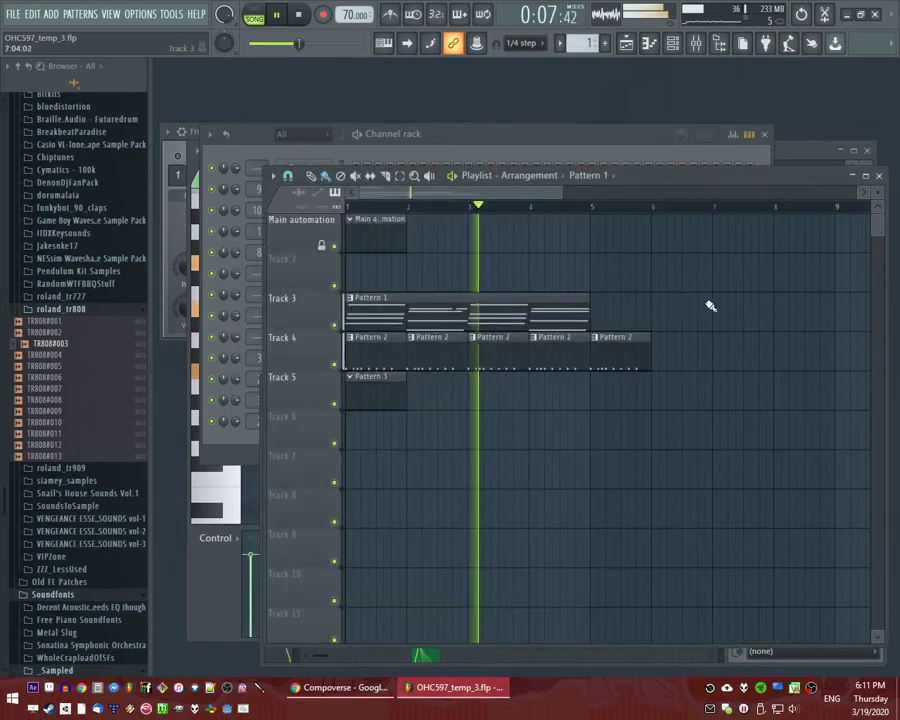
{"action": "double_click", "coordinate": [450, 319]}
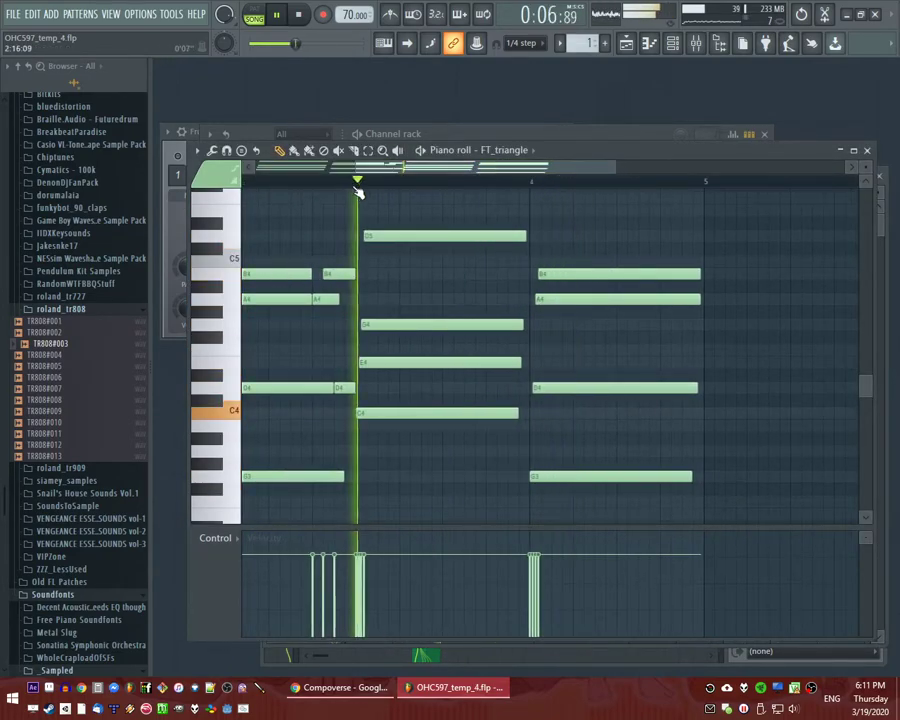
{"action": "scroll", "coordinate": [463, 298], "scroll_direction": "up", "scroll_amount": 2}
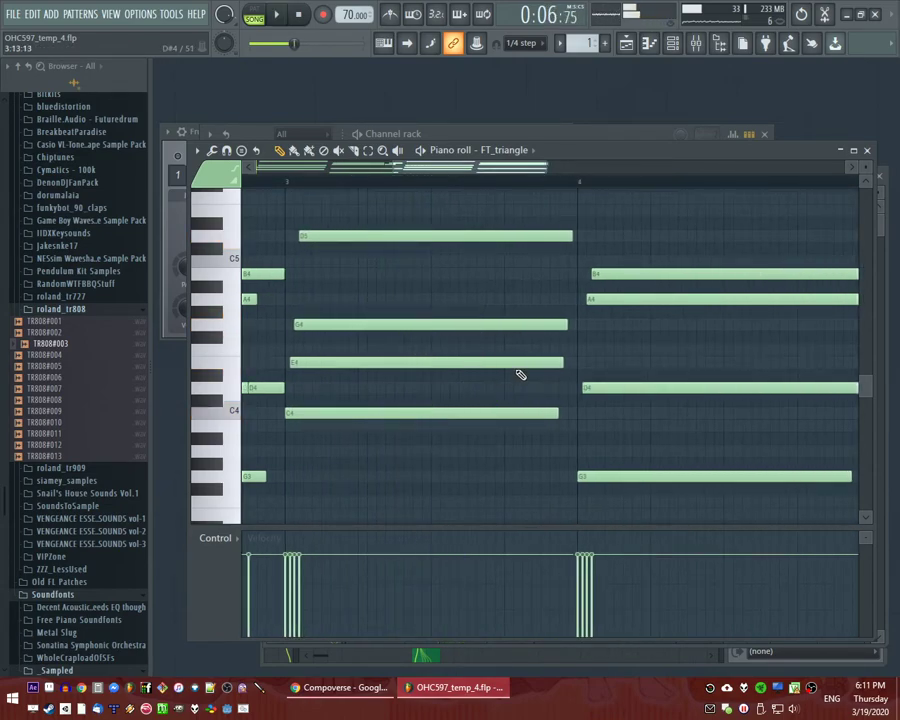
{"action": "left_click_drag", "start_coordinate": [484, 354], "coordinate": [468, 366]}
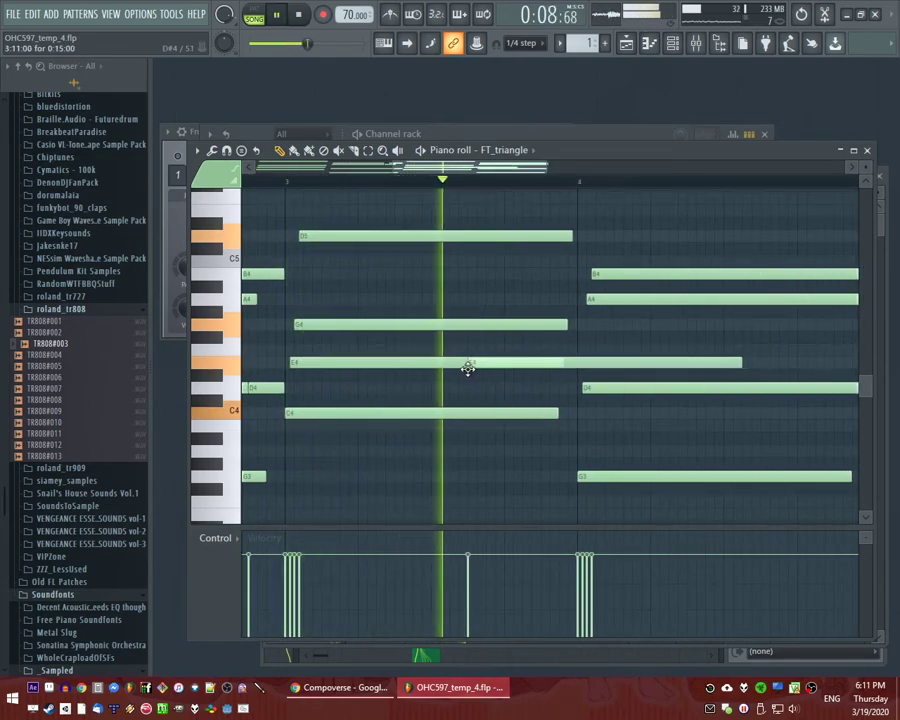
{"action": "left_click_drag", "start_coordinate": [740, 360], "coordinate": [566, 382]}
Add a short repeated G4 at step 15 of bar 3, trimmed to finish before bar 4.
{"action": "left_click", "coordinate": [536, 322]}
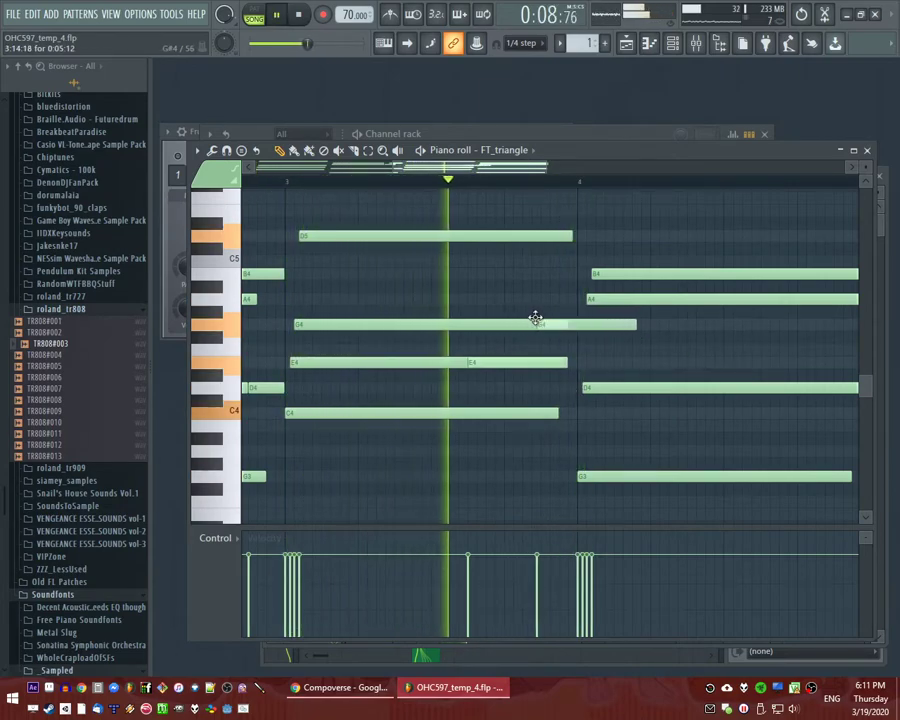
{"action": "left_click_drag", "start_coordinate": [537, 318], "coordinate": [542, 321]}
{"action": "left_click_drag", "start_coordinate": [634, 323], "coordinate": [563, 333]}
{"action": "scroll", "coordinate": [590, 294], "scroll_direction": "down", "scroll_amount": 2}
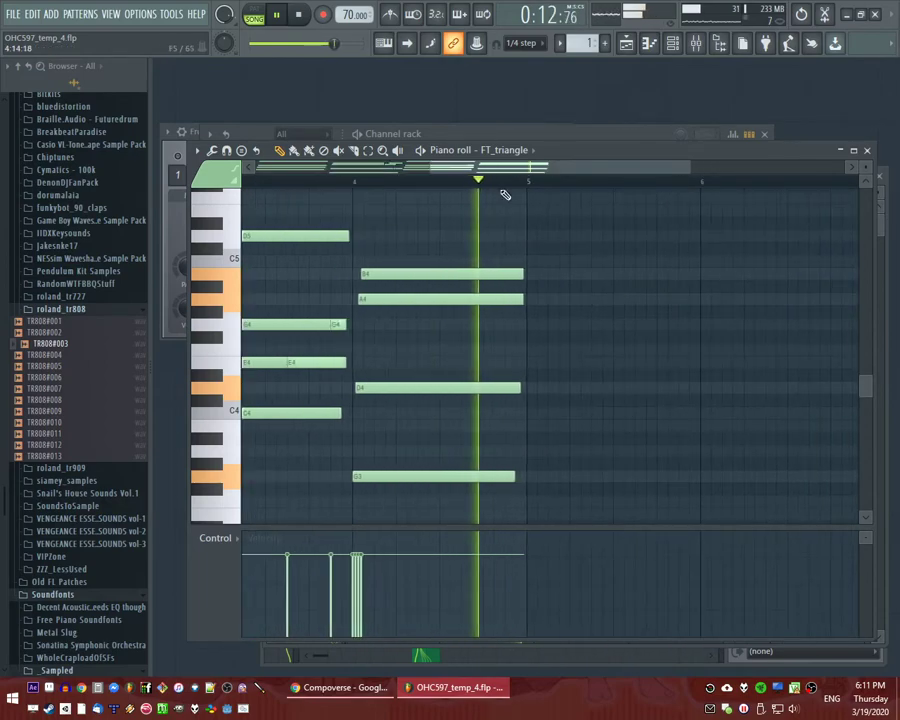
Duplicate the Pattern 2 clips and the Pattern 1 clip in the playlist into bars 5 to 8.
{"action": "key", "text": "F5"}
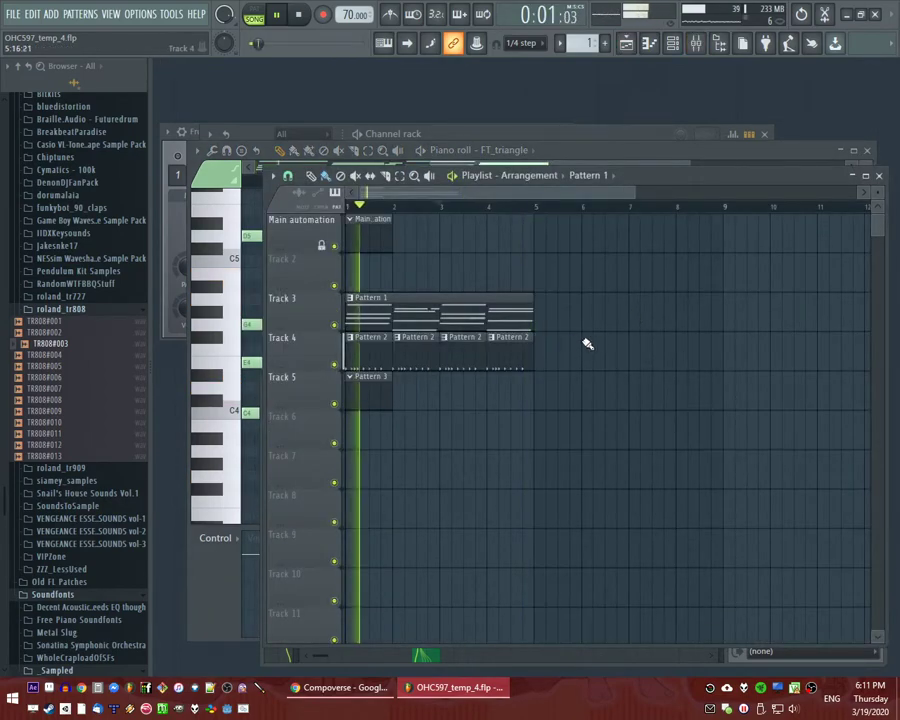
{"action": "key", "text": "ctrl+b"}
{"action": "left_click", "coordinate": [398, 316], "text": "ctrl"}
{"action": "key", "text": "ctrl+b"}
{"action": "left_click", "coordinate": [624, 452], "text": "ctrl"}
Place a copy of the Pattern 3 clip at bar 5 on Track 5 and play from bar 4.
{"action": "left_click", "coordinate": [489, 207]}
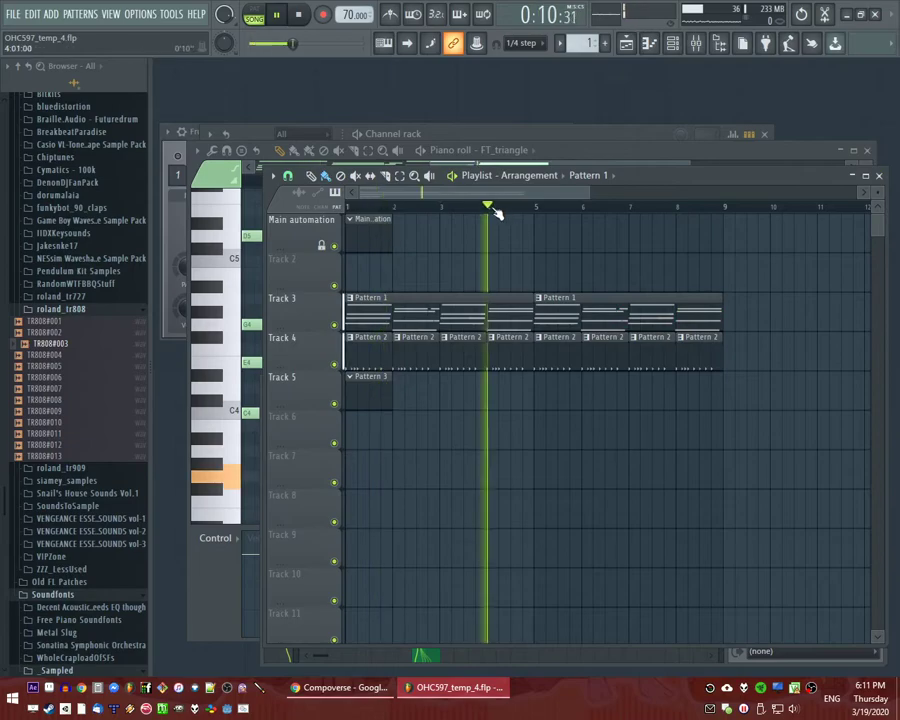
{"action": "left_click_drag", "start_coordinate": [350, 380], "coordinate": [536, 400]}
{"action": "key", "text": "ctrl+b"}
{"action": "left_click", "coordinate": [541, 486], "text": "ctrl"}
Audition the Overused Transition FX samples against the track and place DM-FX07_15 at bar 5 on Track 6.
{"action": "scroll", "coordinate": [80, 420], "scroll_direction": "up", "scroll_amount": 10}
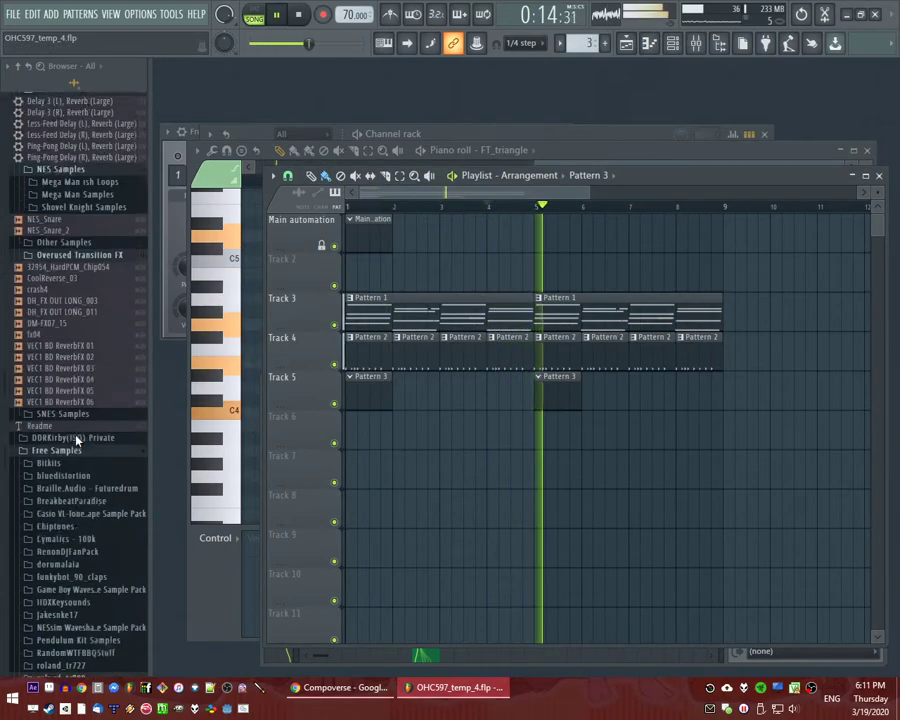
{"action": "key", "text": "space"}
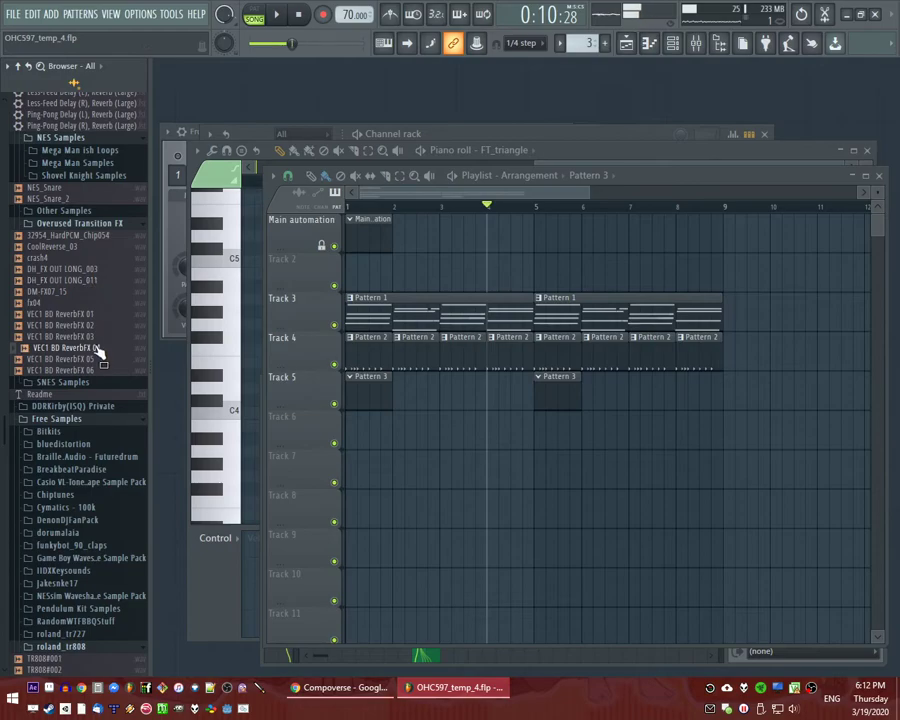
{"action": "scroll", "coordinate": [92, 330], "scroll_direction": "up", "scroll_amount": 10}
{"action": "key", "text": "space"}
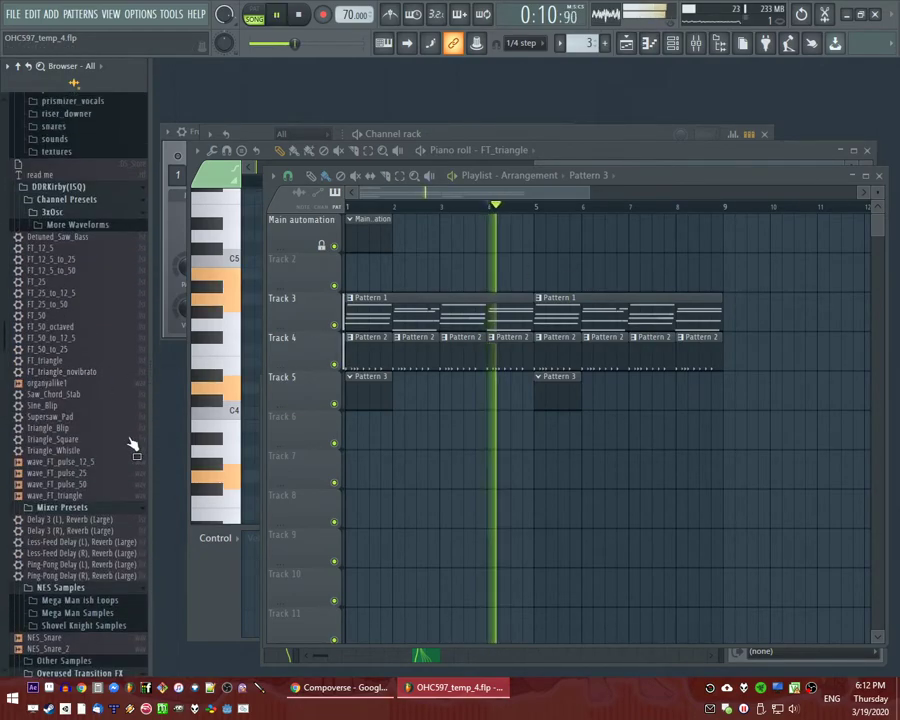
{"action": "scroll", "coordinate": [115, 450], "scroll_direction": "down", "scroll_amount": 7}
{"action": "left_click", "coordinate": [56, 404]}
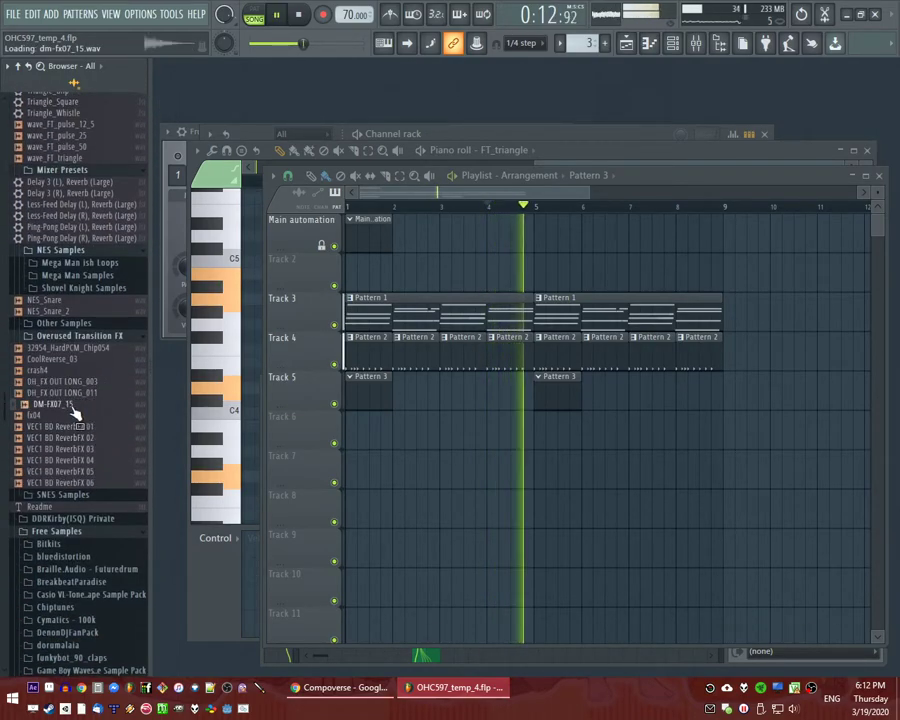
{"action": "left_click", "coordinate": [78, 393]}
{"action": "key", "text": "space"}
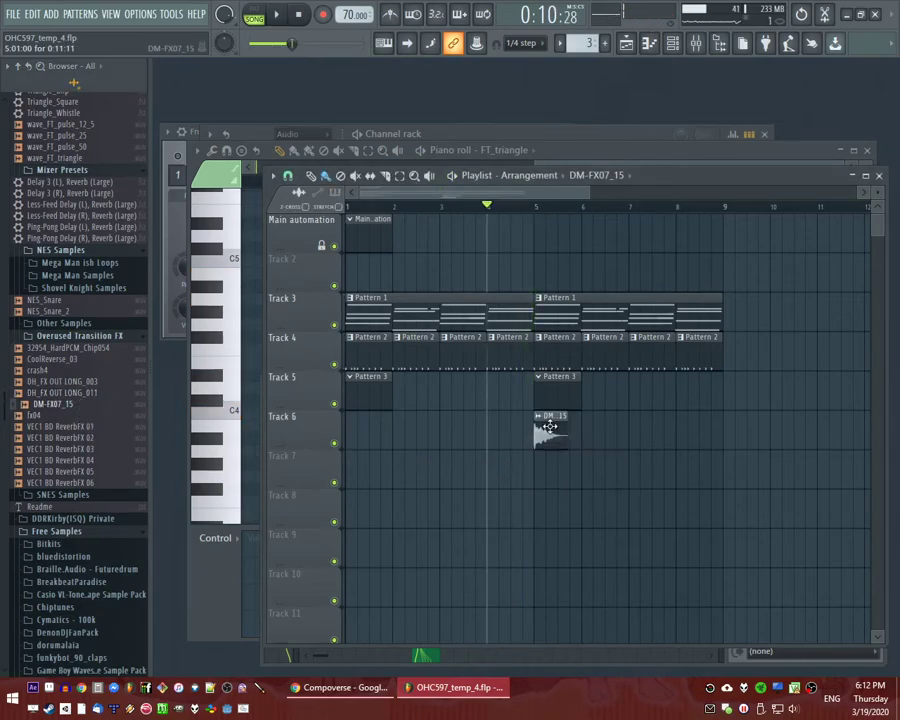
Open the DM-FX07_15 clip's sample settings and play the transition from bar 4.
{"action": "double_click", "coordinate": [549, 427]}
{"action": "double_click", "coordinate": [562, 425]}
{"action": "key", "text": "space"}
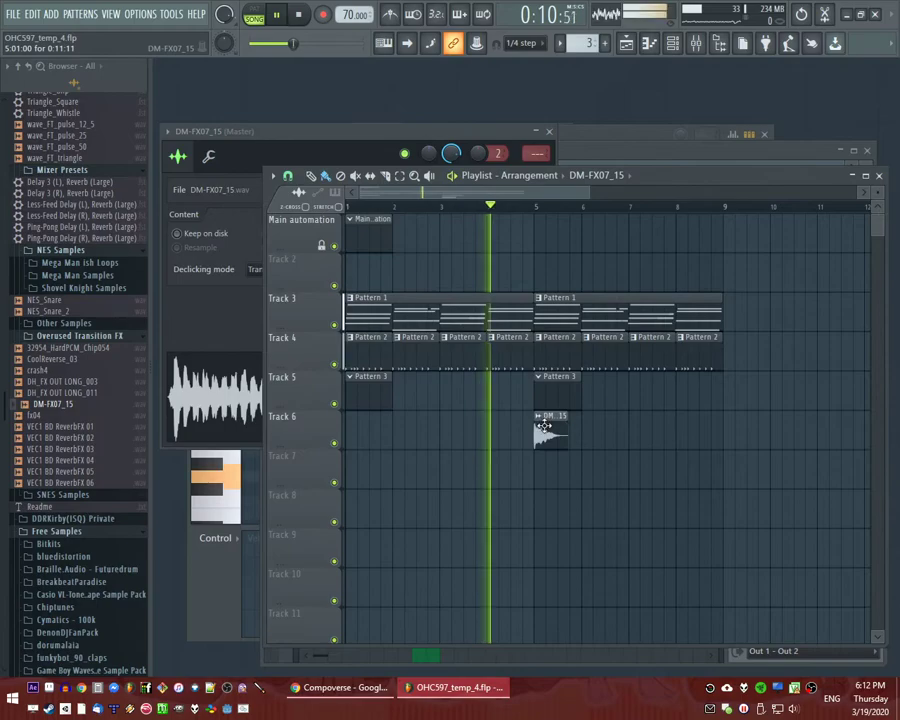
Replace the DM-FX07_15 clip on Track 6 with the 32954_HardPCM_Chip054 sample, ending at bar 5.
{"action": "right_click", "coordinate": [562, 427]}
{"action": "scroll", "coordinate": [80, 478], "scroll_direction": "down", "scroll_amount": 10}
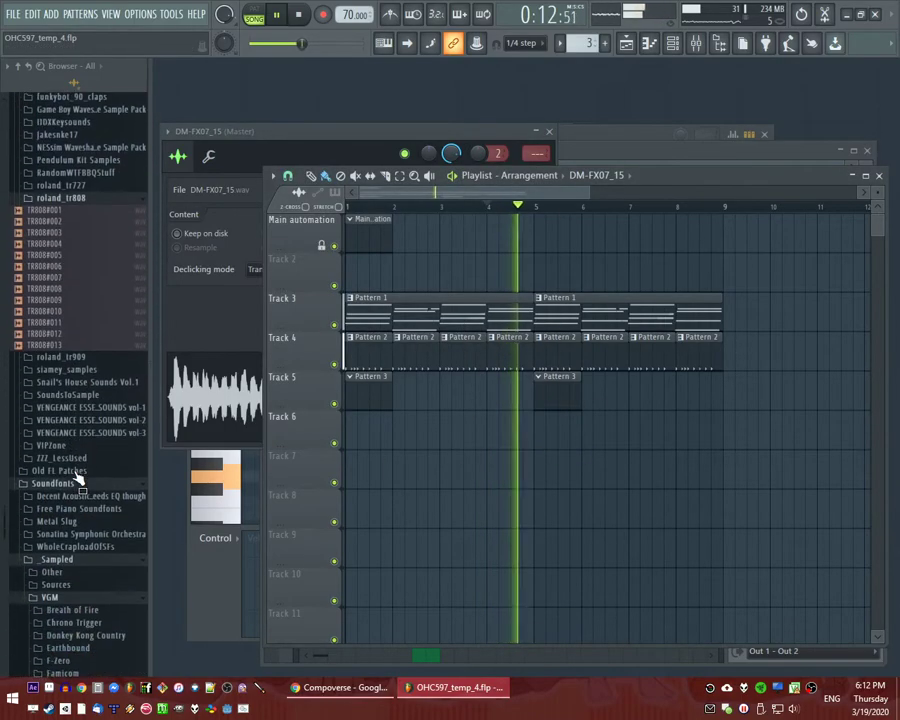
{"action": "scroll", "coordinate": [84, 482], "scroll_direction": "up", "scroll_amount": 8}
{"action": "left_click", "coordinate": [82, 237]}
{"action": "left_click_drag", "start_coordinate": [518, 443], "coordinate": [591, 432]}
{"action": "double_click", "coordinate": [520, 443]}
Reduce the 32954_HardPCM_Chip054 channel volume while playing the transition into bar 5.
{"action": "left_click", "coordinate": [406, 315]}
{"action": "key", "text": "space"}
{"action": "key", "text": "F5"}
{"action": "scroll", "coordinate": [512, 430], "scroll_direction": "up", "scroll_amount": 4}
{"action": "double_click", "coordinate": [591, 432]}
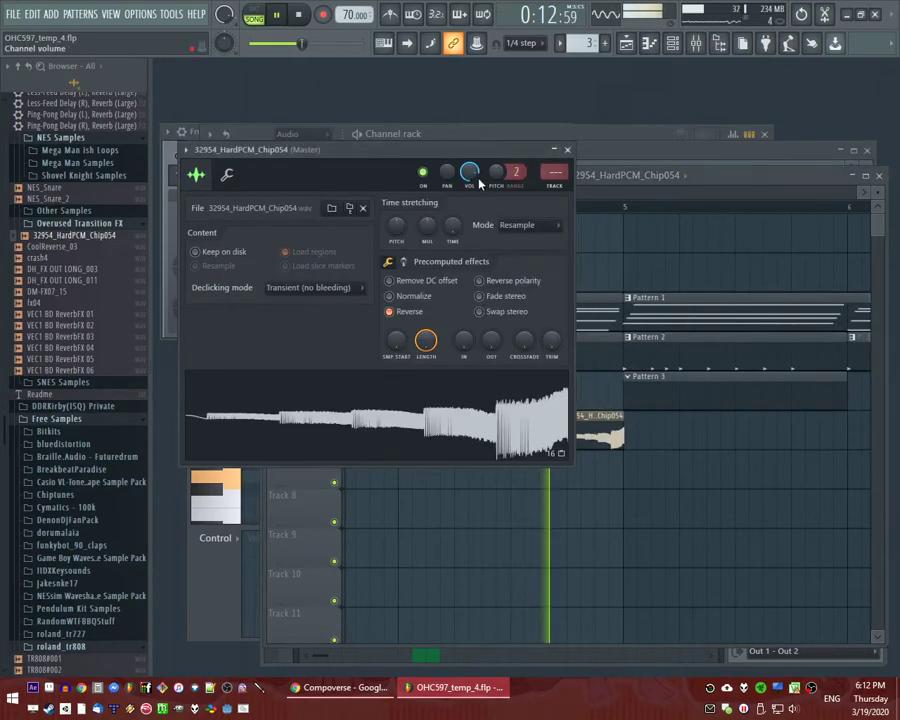
{"action": "left_click_drag", "start_coordinate": [468, 172], "coordinate": [468, 187]}
{"action": "key", "text": "space"}
Swap the HardPCM clip on Track 6 for the crash4 sample, ending at bar 5, and play it.
{"action": "right_click", "coordinate": [643, 470]}
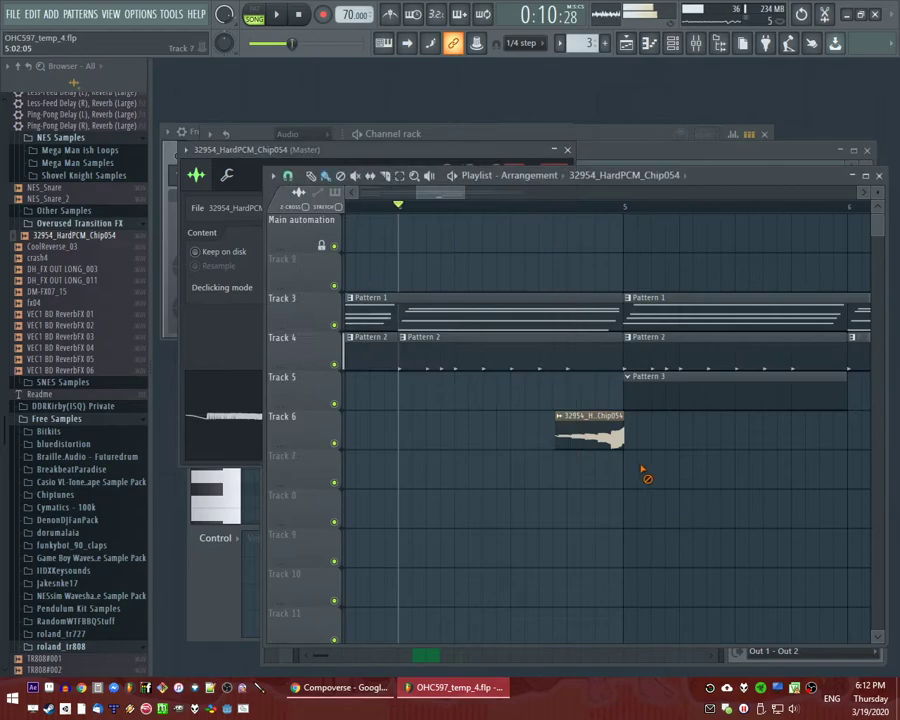
{"action": "left_click_drag", "start_coordinate": [70, 268], "coordinate": [630, 440]}
{"action": "key", "text": "space"}
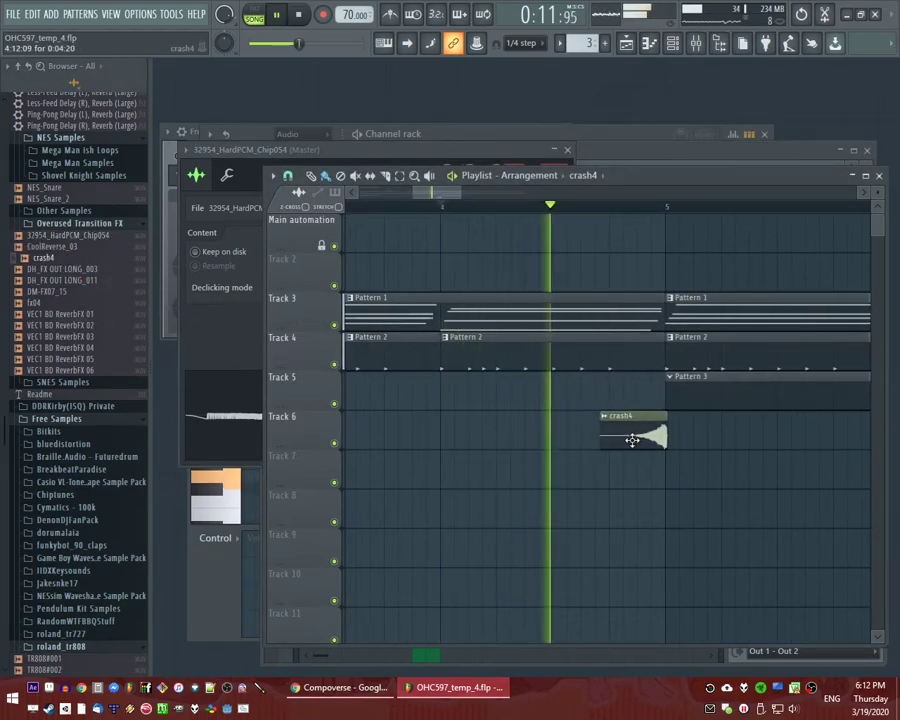
Route the crash4 sample to mixer track 11 and load Fruity Reeverb 2 in effect slot 4.
{"action": "double_click", "coordinate": [630, 440]}
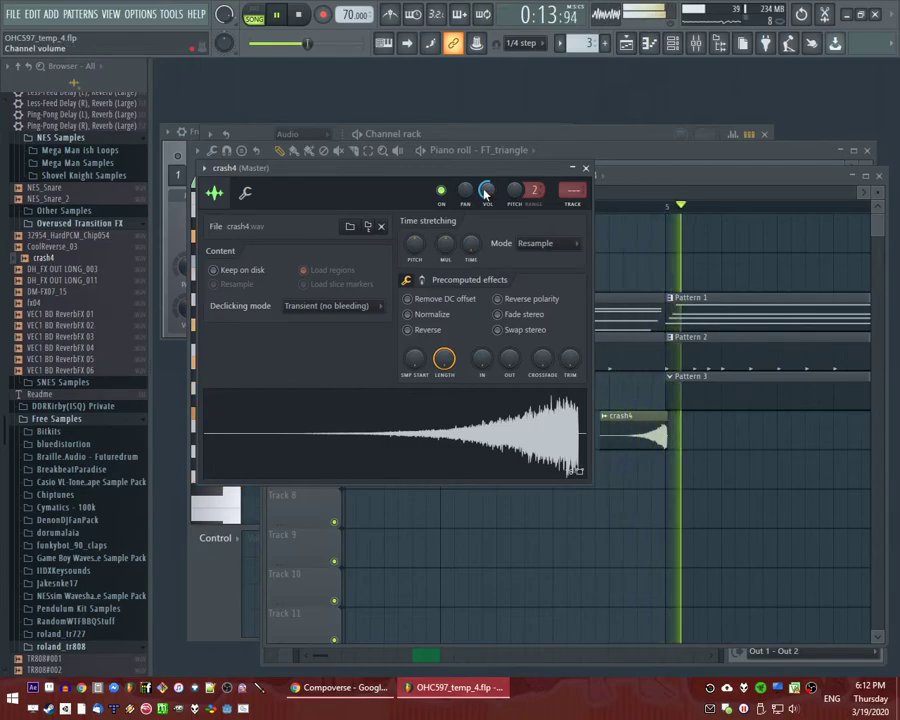
{"action": "left_click", "coordinate": [572, 190]}
{"action": "left_click", "coordinate": [748, 466]}
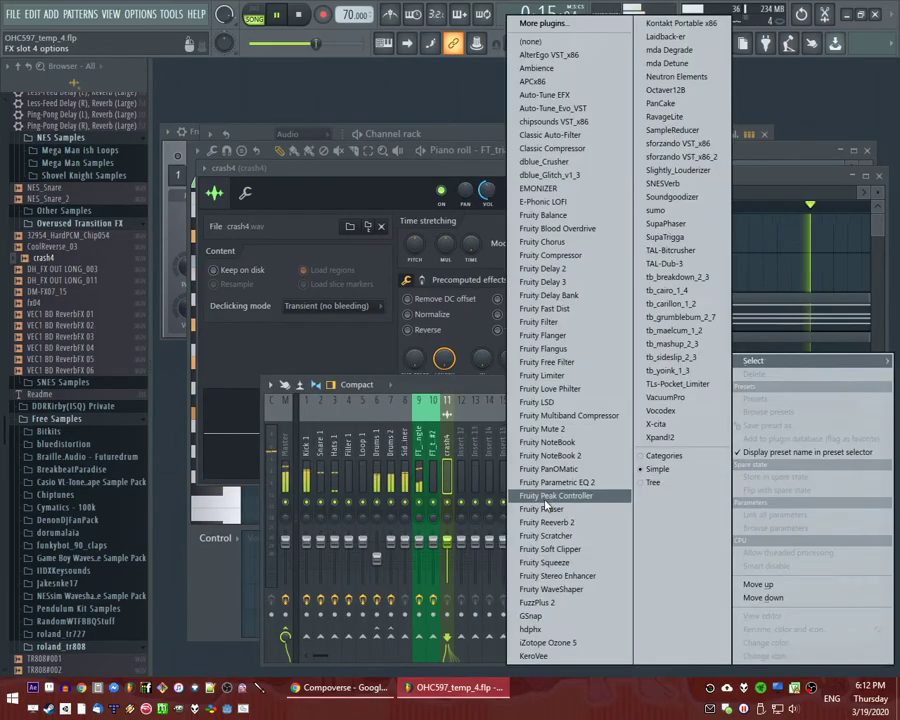
{"action": "left_click", "coordinate": [562, 519]}
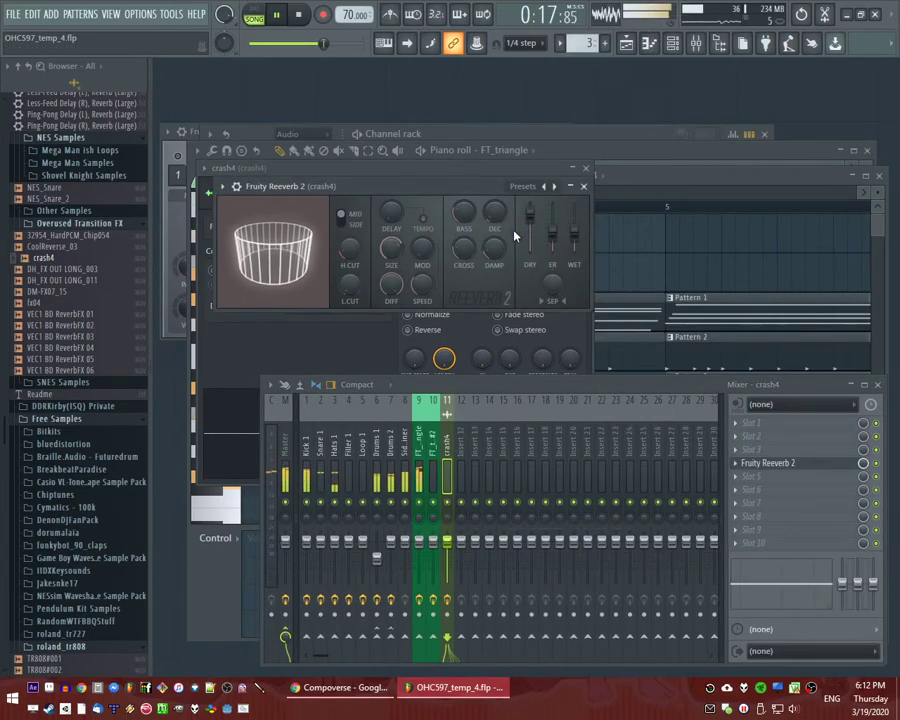
Play the crash4 transition from the middle of bar 4 in the playlist and select the Pattern 3 clip.
{"action": "key", "text": "F5"}
{"action": "scroll", "coordinate": [510, 284], "scroll_direction": "down", "scroll_amount": 3}
{"action": "left_click", "coordinate": [452, 207]}
{"action": "left_click", "coordinate": [536, 390]}
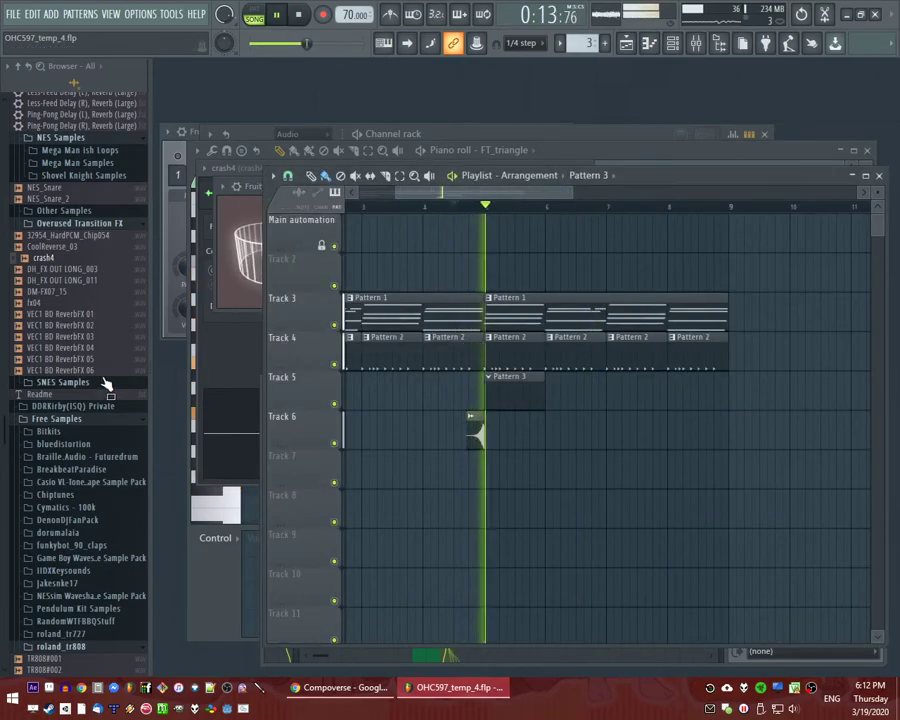
Load the FT_triangle preset from the More Waveforms folder as a new channel in the channel rack.
{"action": "scroll", "coordinate": [105, 388], "scroll_direction": "down", "scroll_amount": 10}
{"action": "scroll", "coordinate": [104, 390], "scroll_direction": "up", "scroll_amount": 8}
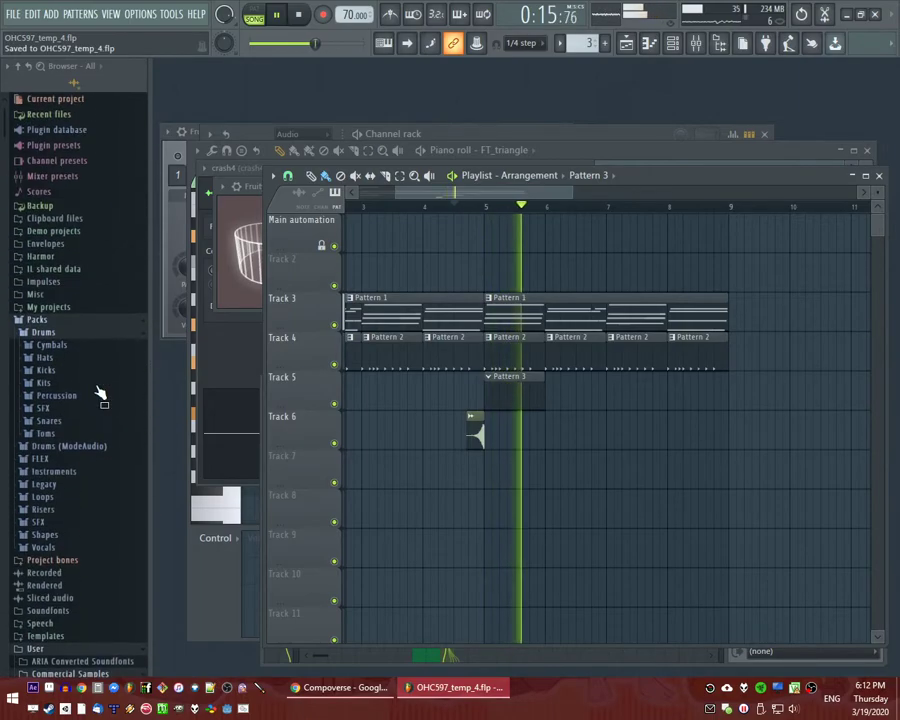
{"action": "scroll", "coordinate": [100, 398], "scroll_direction": "down", "scroll_amount": 15}
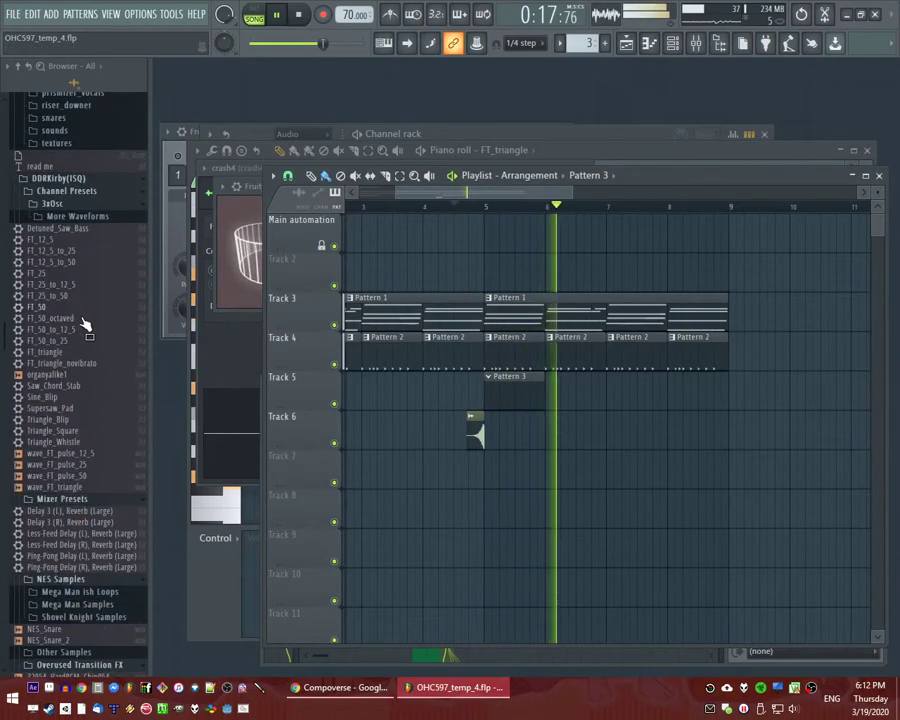
{"action": "key", "text": "F6"}
{"action": "left_click_drag", "start_coordinate": [55, 353], "coordinate": [321, 240]}
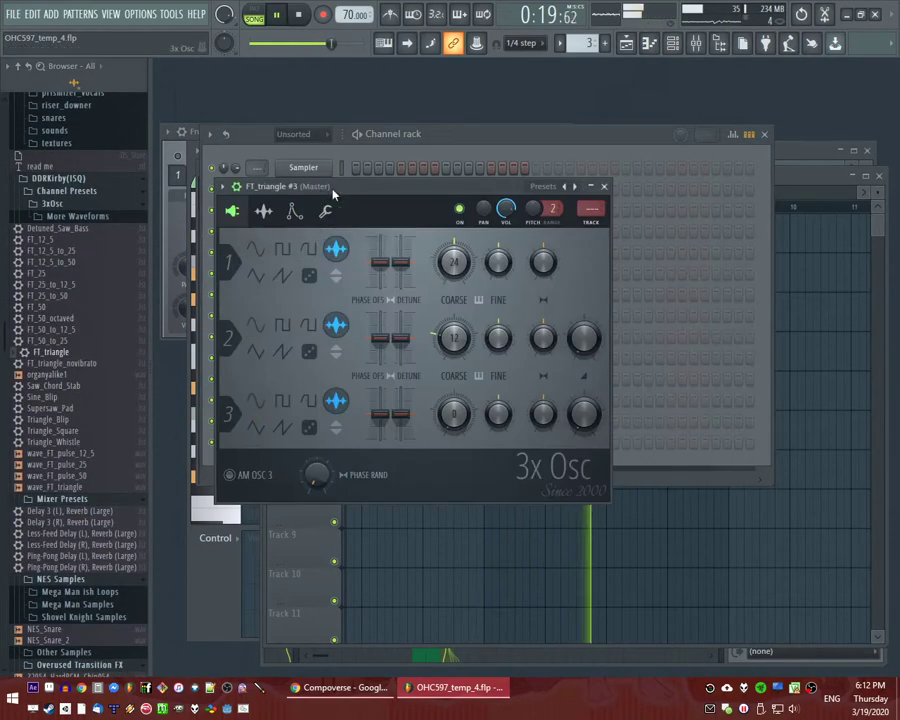
{"action": "left_click_drag", "start_coordinate": [333, 189], "coordinate": [512, 352]}
In the FT_triangle #3 piano roll, draw a short C2 note and a two-step C4 note at the start of bar 1.
{"action": "right_click", "coordinate": [310, 443]}
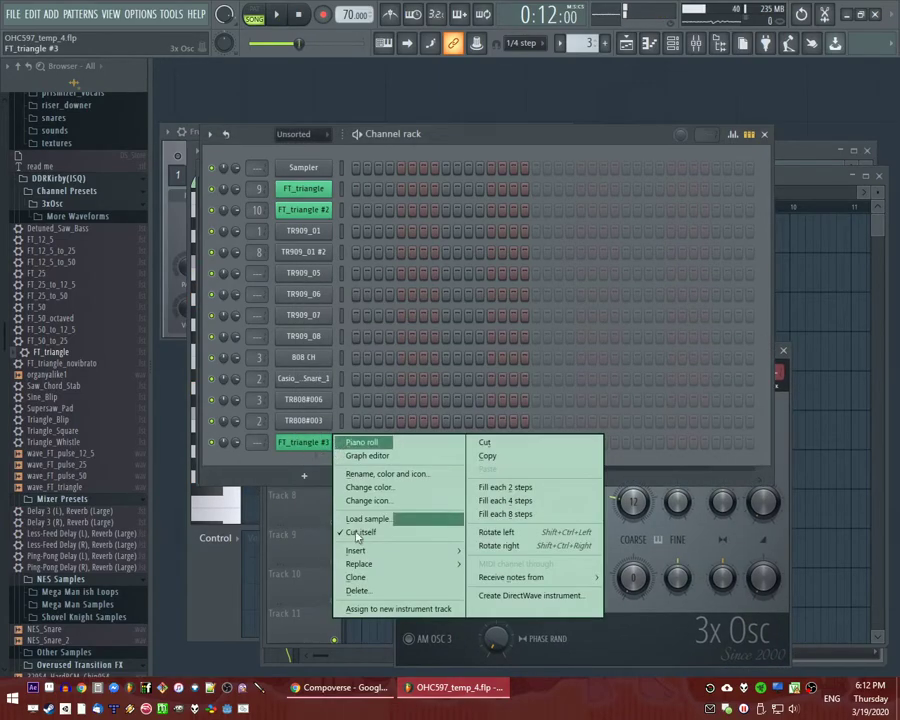
{"action": "left_click", "coordinate": [364, 444]}
{"action": "scroll", "coordinate": [280, 408], "scroll_direction": "down", "scroll_amount": 3}
{"action": "left_click", "coordinate": [248, 383]}
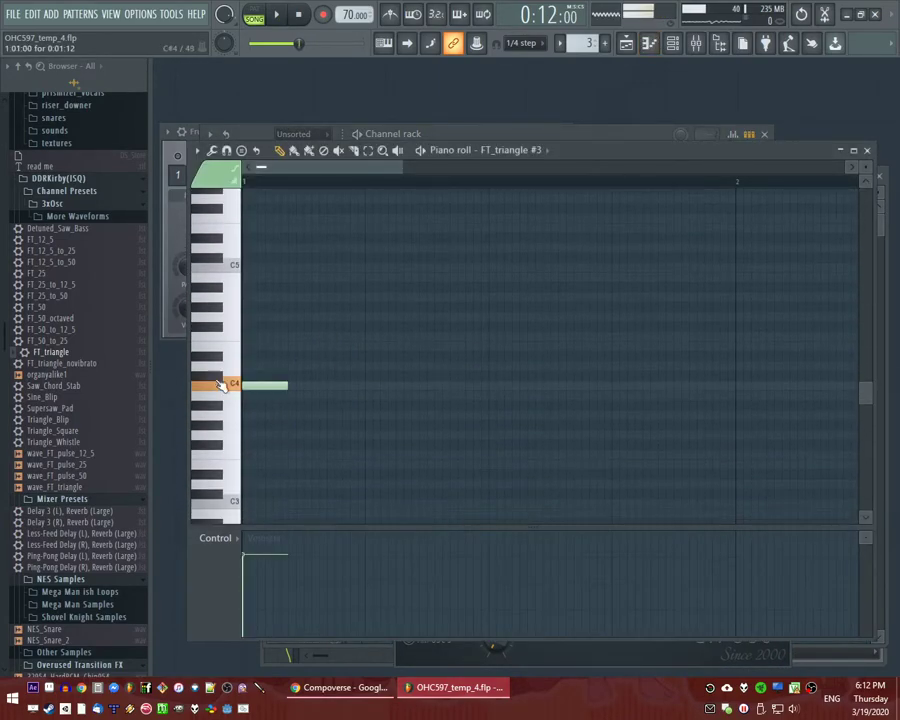
{"action": "scroll", "coordinate": [272, 404], "scroll_direction": "down", "scroll_amount": 5}
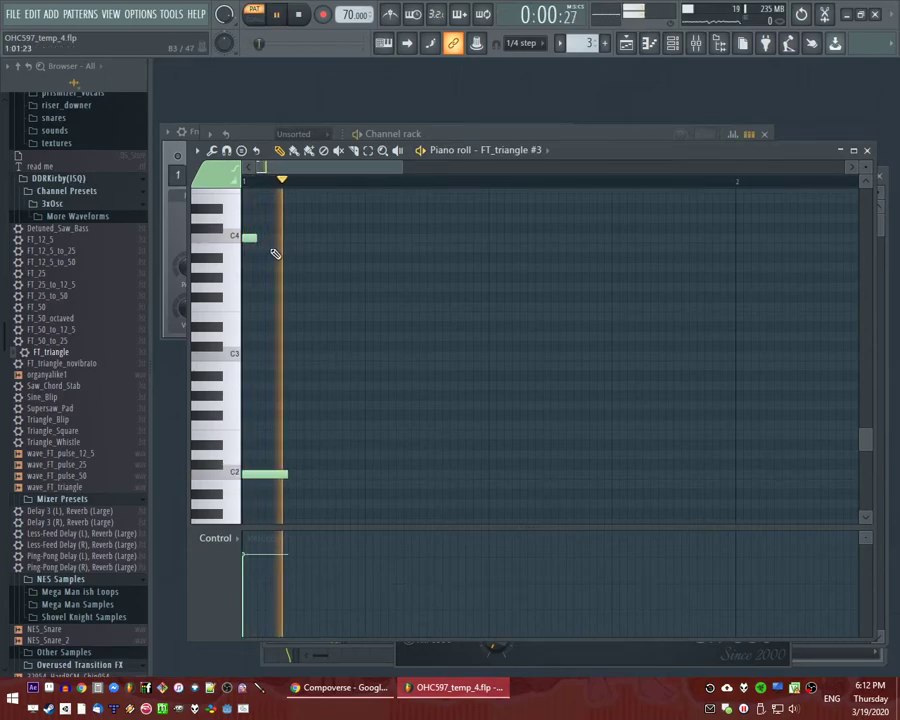
{"action": "left_click_drag", "start_coordinate": [288, 472], "coordinate": [256, 473]}
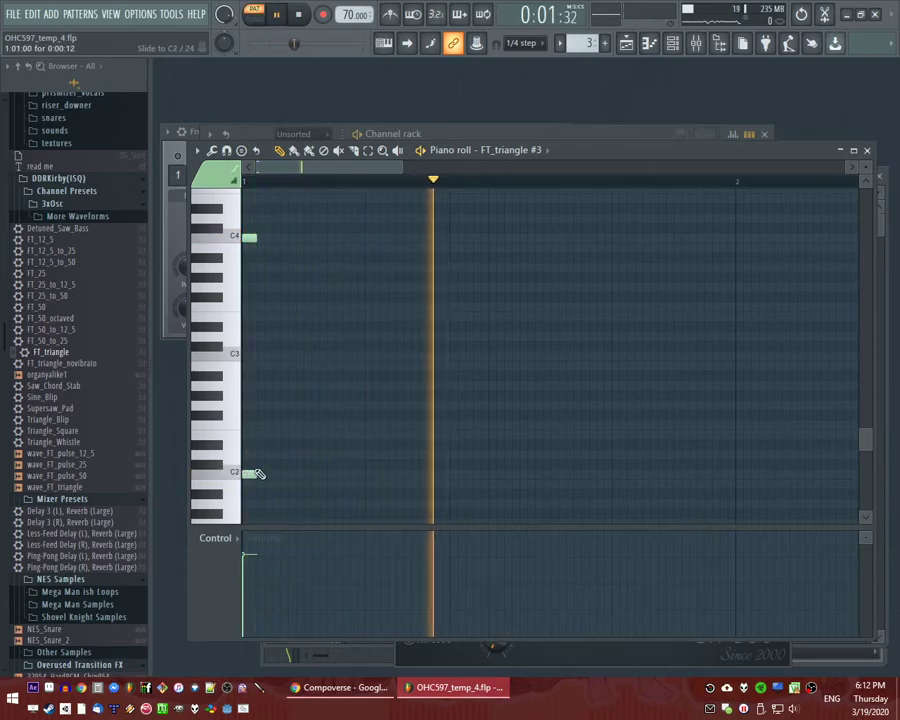
{"action": "left_click_drag", "start_coordinate": [257, 238], "coordinate": [320, 241]}
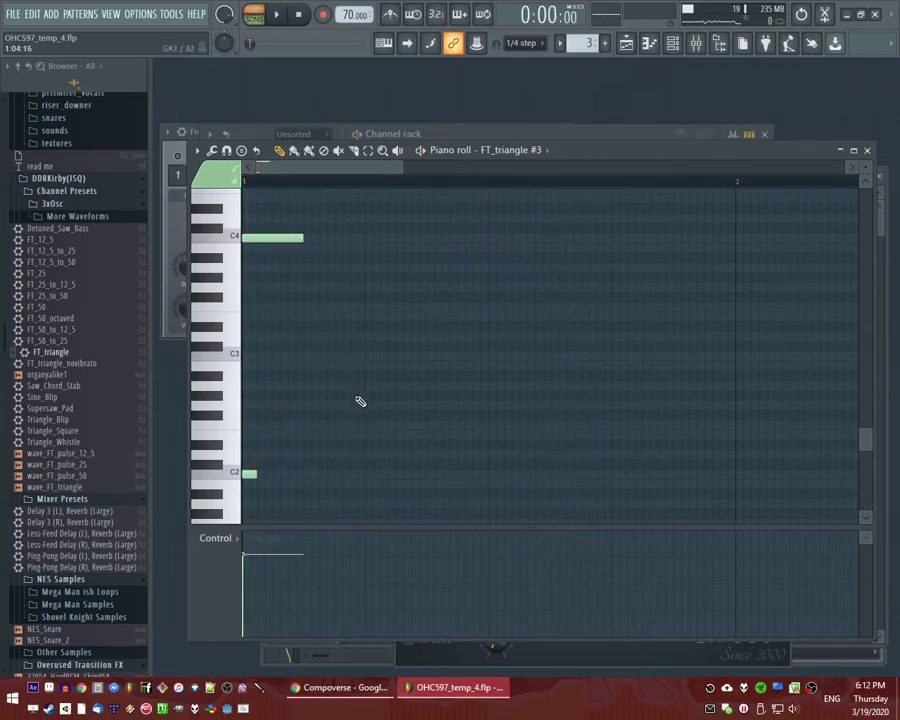
Add a short E2 note at step 4 and lengthen the opening C4 note.
{"action": "scroll", "coordinate": [372, 436], "scroll_direction": "down", "scroll_amount": 2}
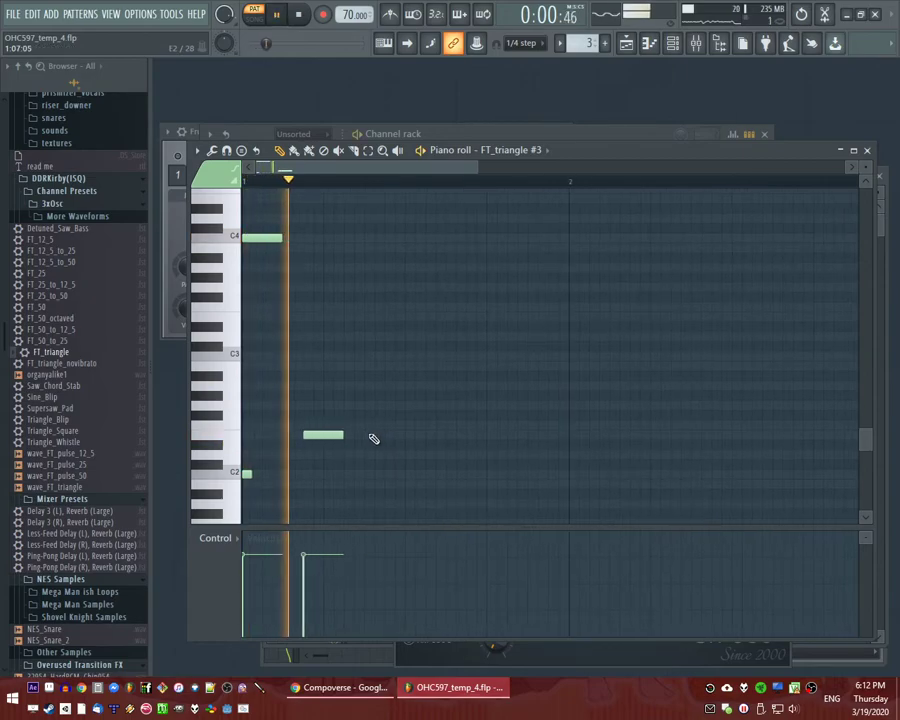
{"action": "left_click_drag", "start_coordinate": [340, 433], "coordinate": [314, 440]}
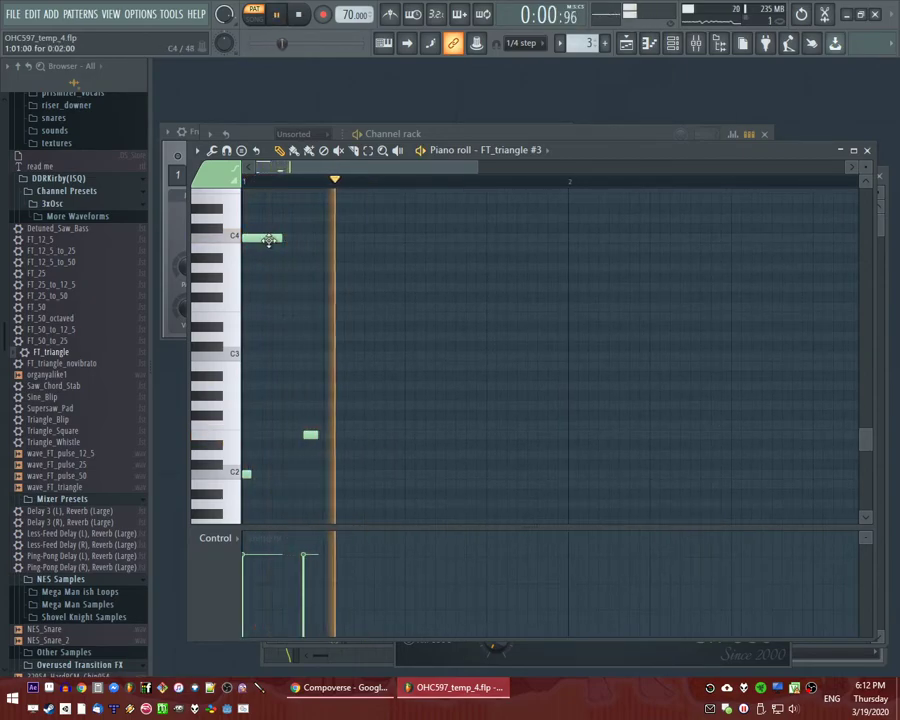
{"action": "key", "text": "l"}
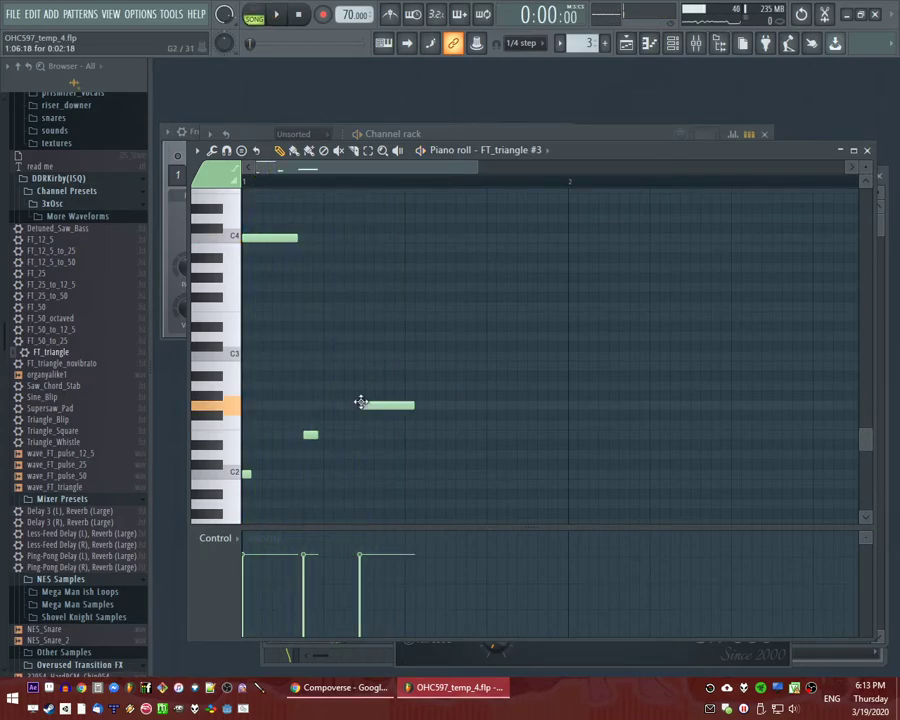
Try out G2, G1 and C2 as the third bass note around step 7, deleting each one.
{"action": "key", "text": "space"}
{"action": "right_click", "coordinate": [362, 404]}
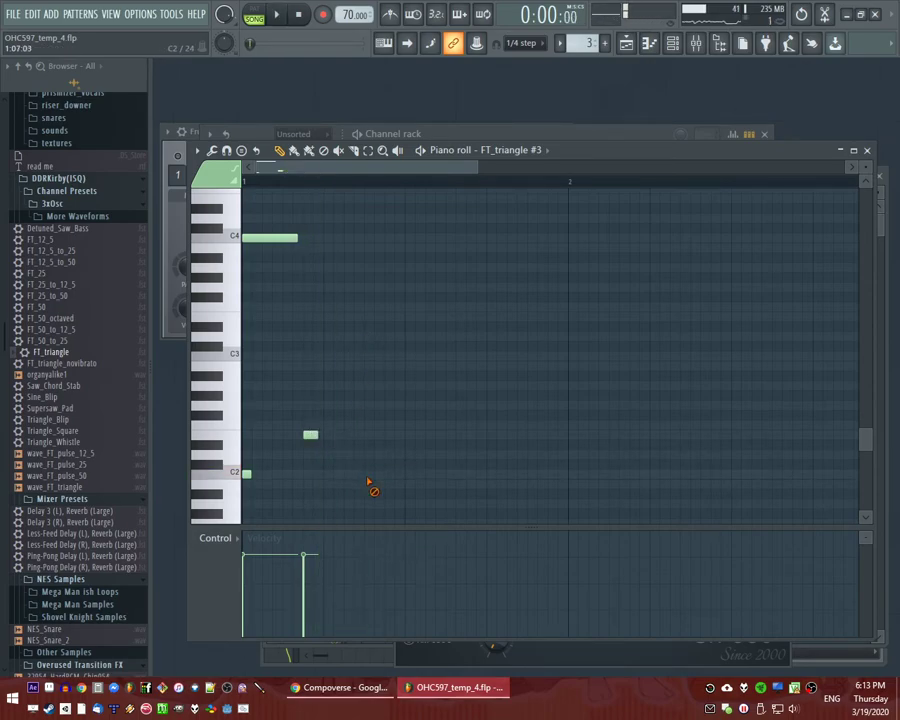
{"action": "scroll", "coordinate": [370, 483], "scroll_direction": "down", "scroll_amount": 3}
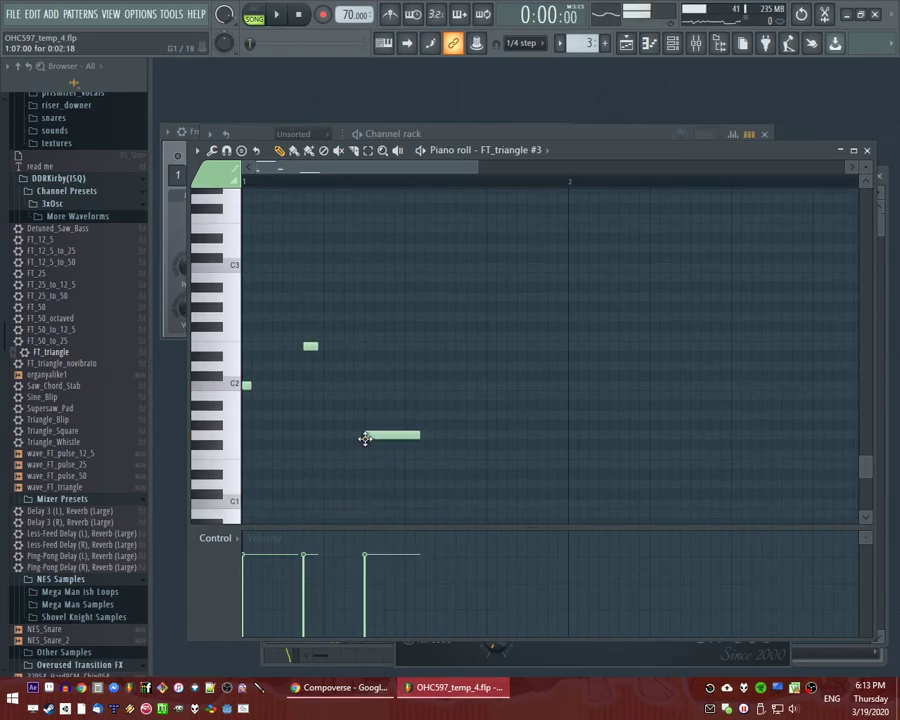
{"action": "left_click", "coordinate": [367, 388]}
{"action": "scroll", "coordinate": [421, 408], "scroll_direction": "up", "scroll_amount": 2}
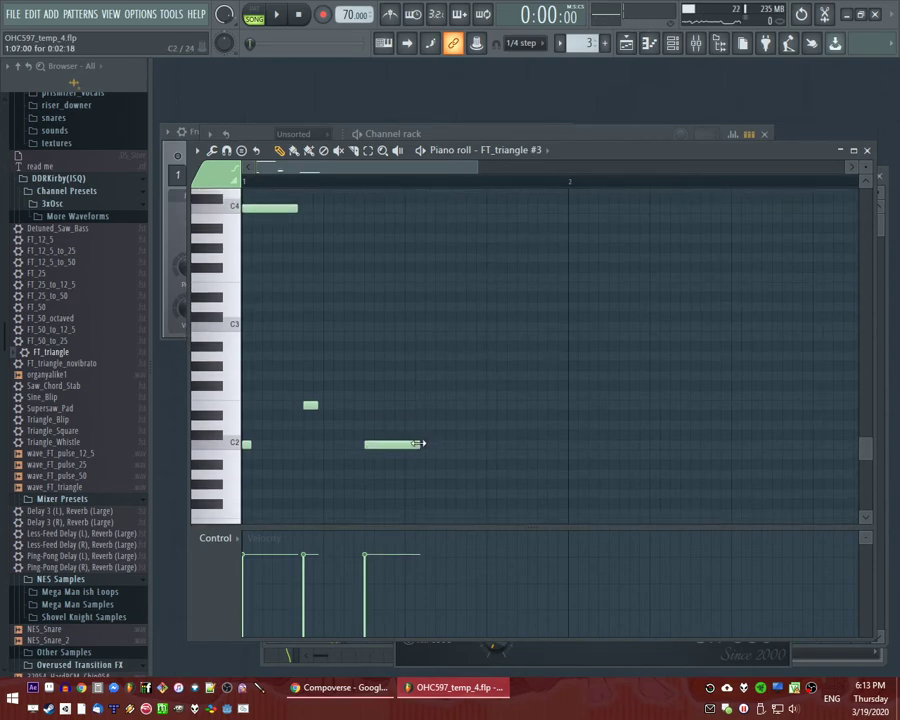
{"action": "right_click", "coordinate": [392, 444]}
{"action": "key", "text": "space"}
{"action": "scroll", "coordinate": [376, 446], "scroll_direction": "down", "scroll_amount": 2}
{"action": "left_click", "coordinate": [368, 431]}
{"action": "right_click", "coordinate": [366, 432]}
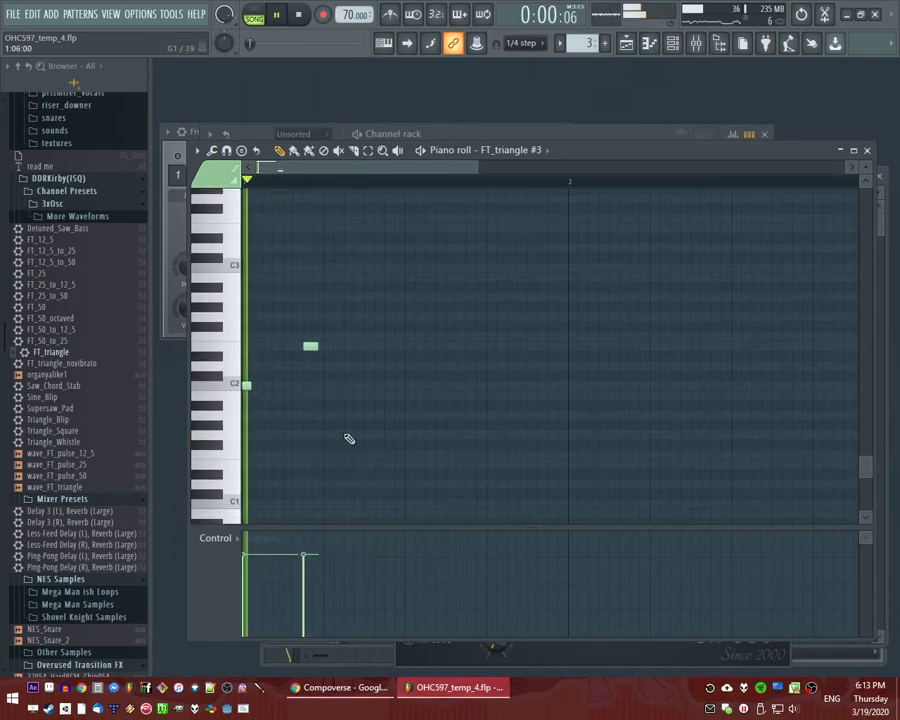
Add a short C2 note at step 6 and a sustained G2 note starting at step 7.
{"action": "scroll", "coordinate": [393, 411], "scroll_direction": "up", "scroll_amount": 4}
{"action": "key", "text": "space"}
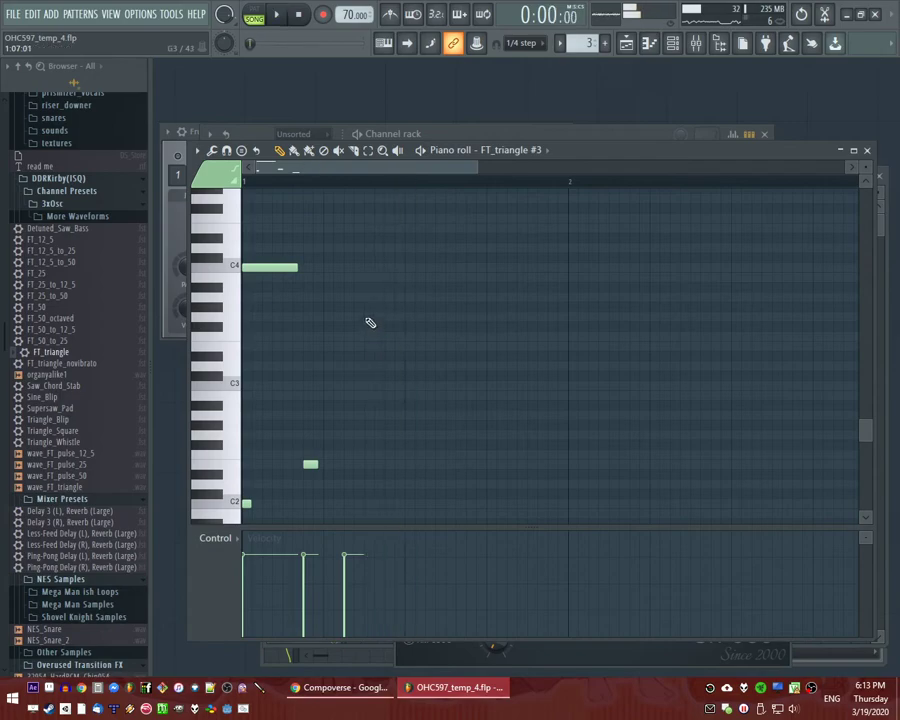
{"action": "left_click_drag", "start_coordinate": [381, 432], "coordinate": [477, 437]}
{"action": "scroll", "coordinate": [380, 426], "scroll_direction": "down", "scroll_amount": 4}
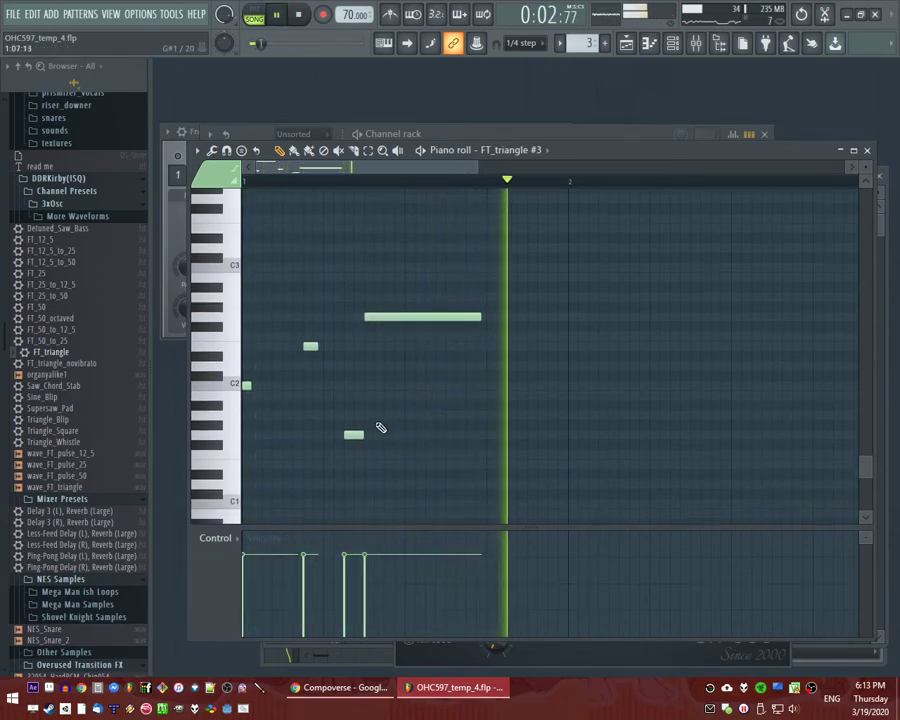
{"action": "left_click", "coordinate": [344, 385]}
{"action": "left_click_drag", "start_coordinate": [455, 384], "coordinate": [350, 396]}
Replace the FT_triangle #3 preset with FT_triangle_novibrato and route the channel to mixer track 12.
{"action": "key", "text": "F6"}
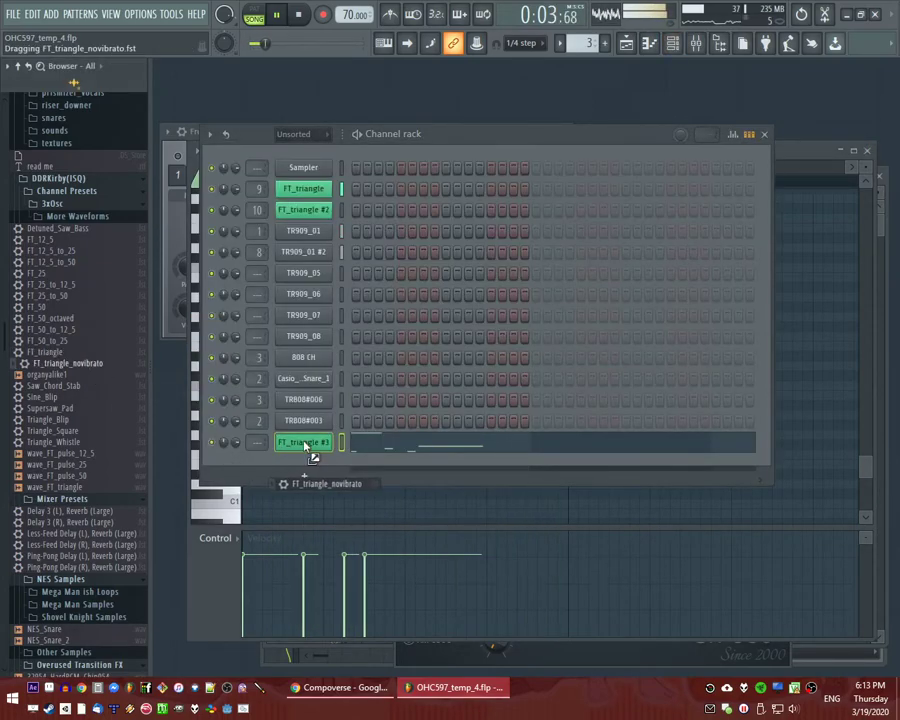
{"action": "left_click_drag", "start_coordinate": [304, 446], "coordinate": [305, 446]}
{"action": "left_click", "coordinate": [768, 388]}
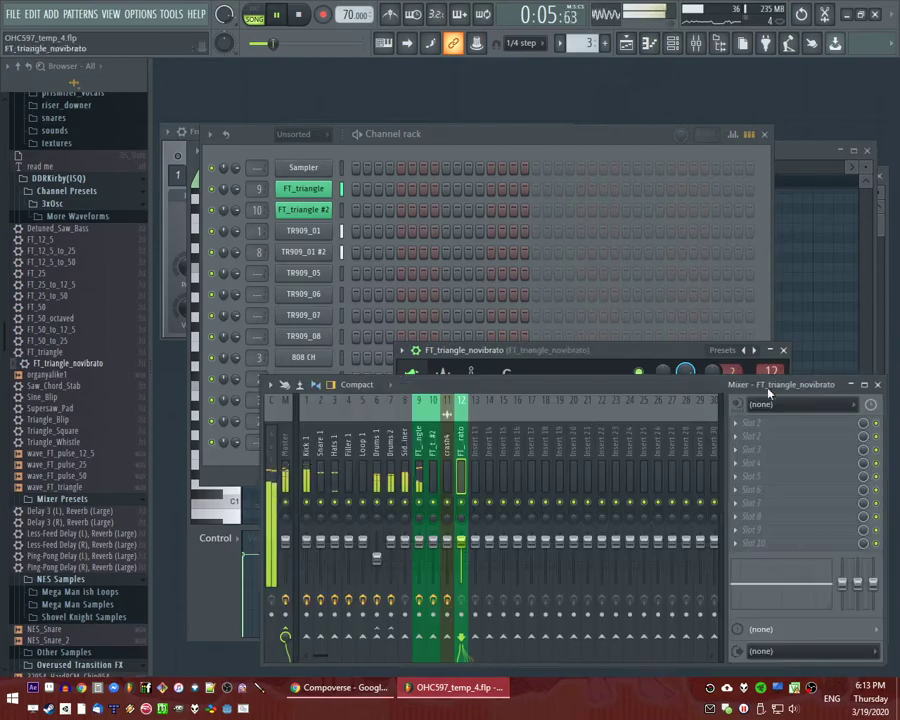
Load Fruity Blood Overdrive in effect slot 4 of the FT_triangle_novibrato mixer track, replacing the mistakenly chosen Fruity Balance.
{"action": "left_click", "coordinate": [738, 458]}
{"action": "left_click", "coordinate": [562, 218]}
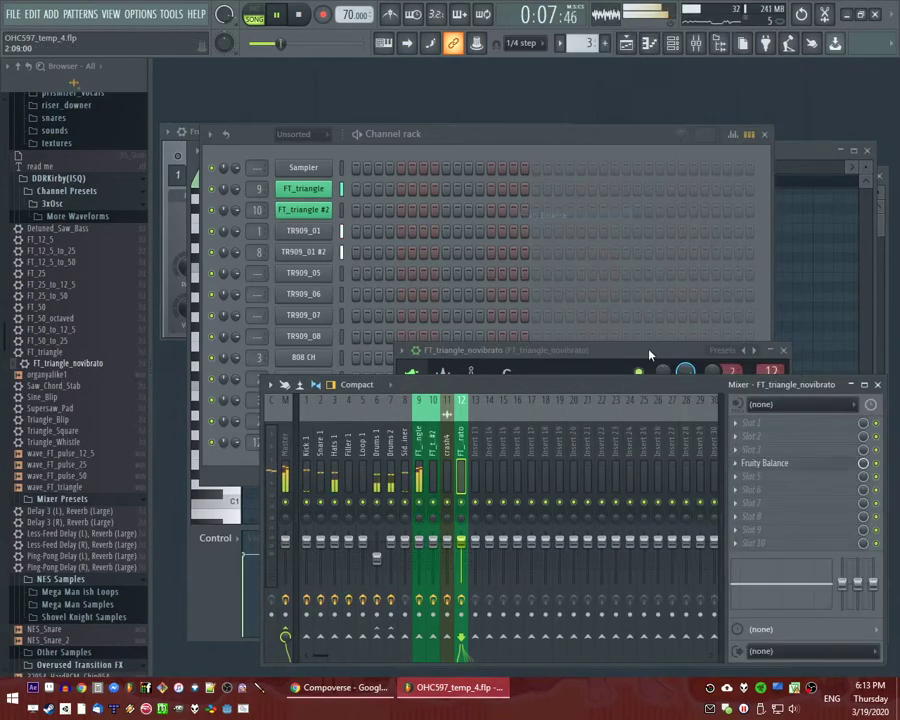
{"action": "left_click", "coordinate": [737, 470]}
{"action": "mouse_move", "coordinate": [740, 342]}
{"action": "left_click", "coordinate": [566, 233]}
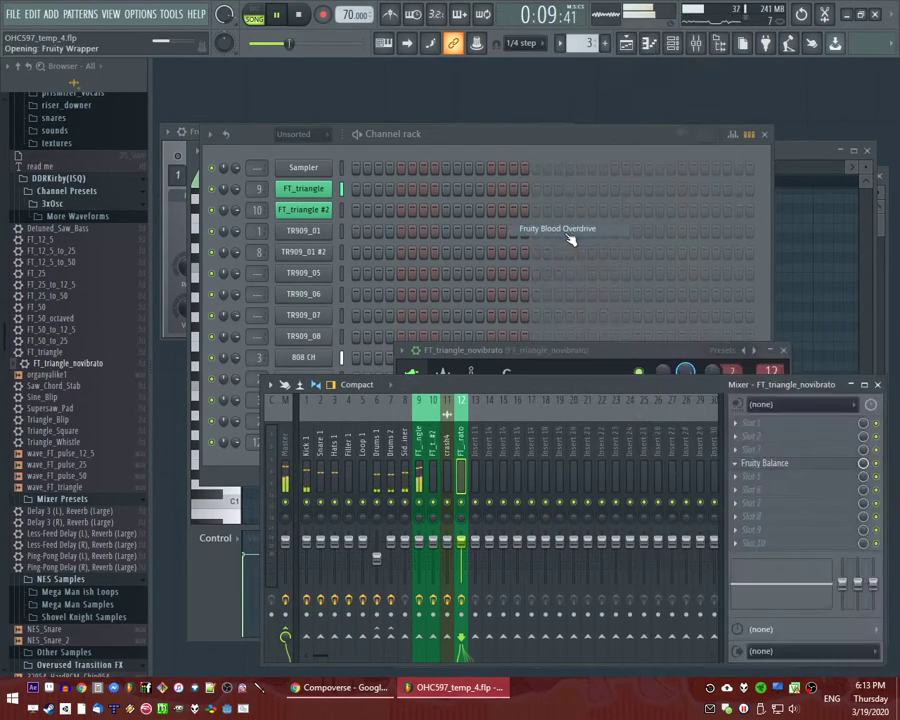
{"action": "right_click", "coordinate": [463, 634]}
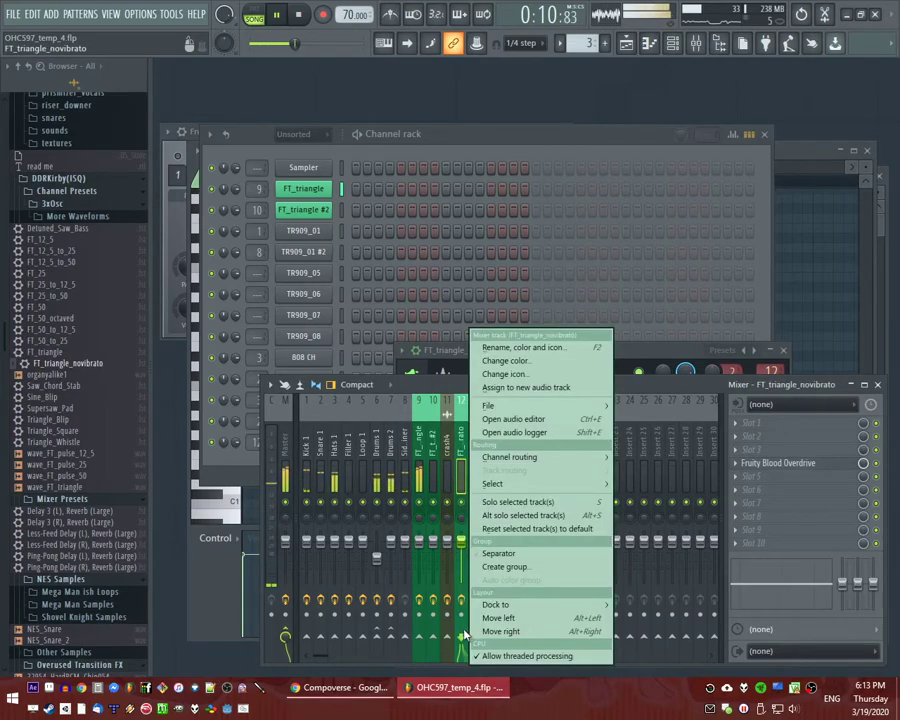
{"action": "left_click", "coordinate": [410, 460]}
{"action": "right_click", "coordinate": [461, 637]}
{"action": "left_click", "coordinate": [516, 636]}
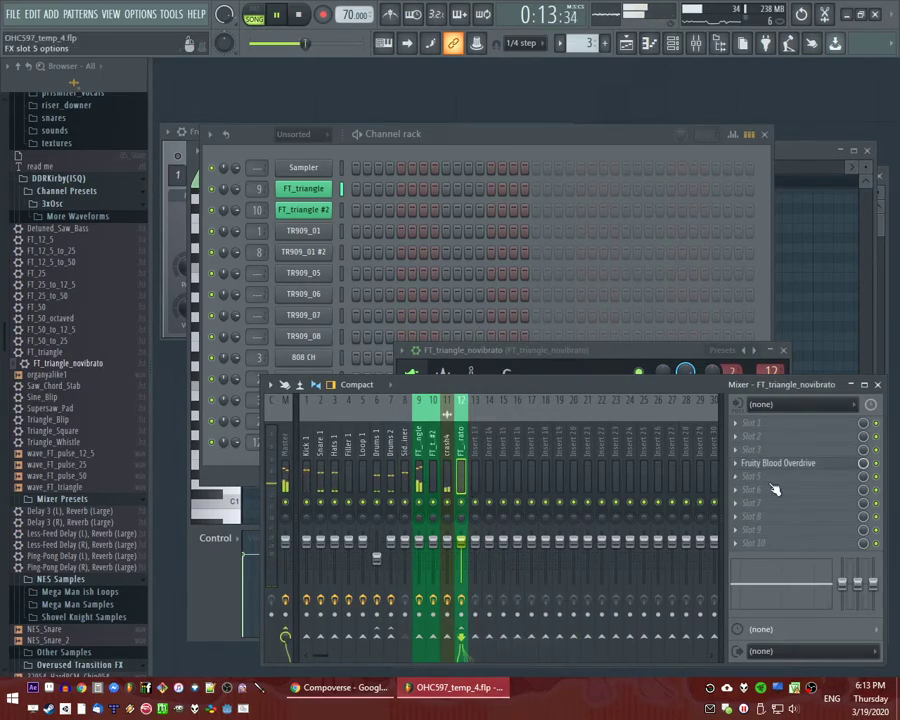
Load Fruity Limiter in slot 6 of the FT_triangle_novibrato mixer track and adjust its compressor ratio and threshold.
{"action": "left_click", "coordinate": [737, 489]}
{"action": "mouse_move", "coordinate": [752, 361]}
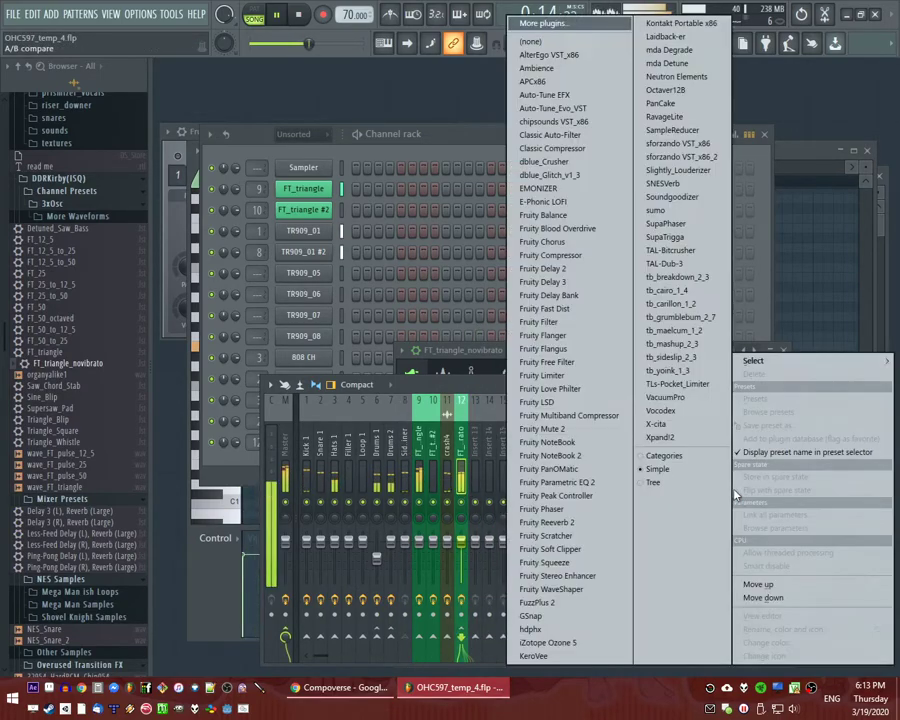
{"action": "left_click", "coordinate": [541, 375]}
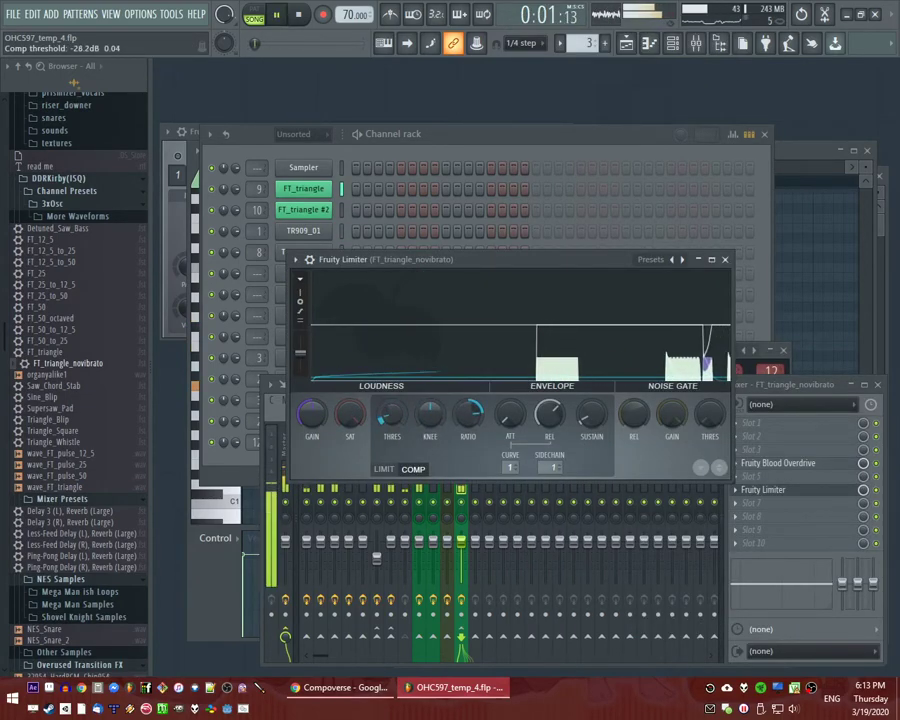
{"action": "left_click_drag", "start_coordinate": [467, 413], "coordinate": [467, 410]}
{"action": "left_click_drag", "start_coordinate": [392, 414], "coordinate": [392, 405]}
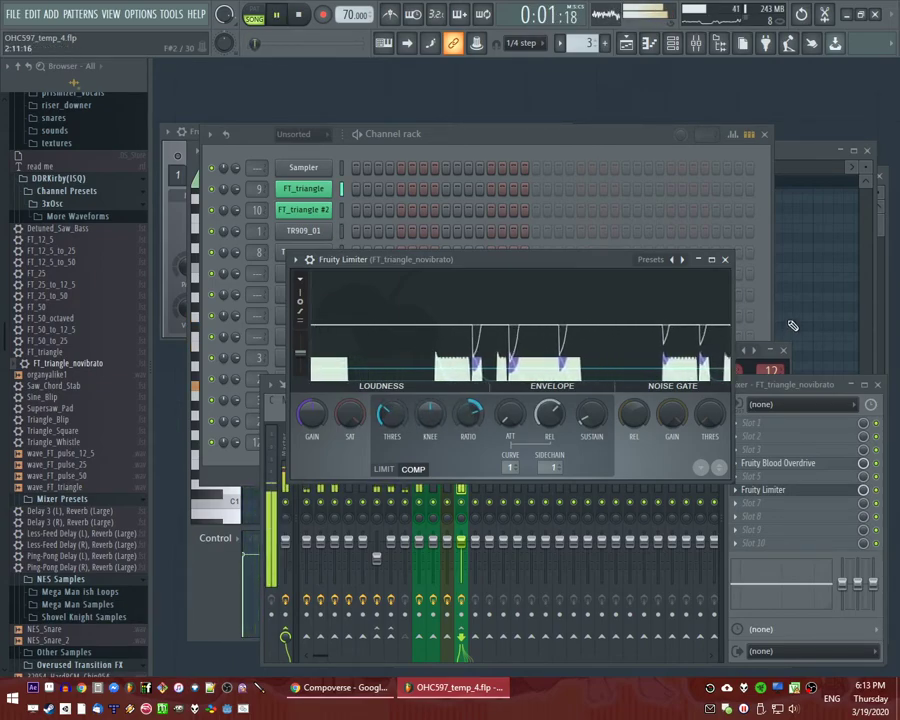
Add B2, C3 and B2 notes at steps 12, 13 and 15 of bar 1, and extend the G2 note up to them.
{"action": "key", "text": "F7"}
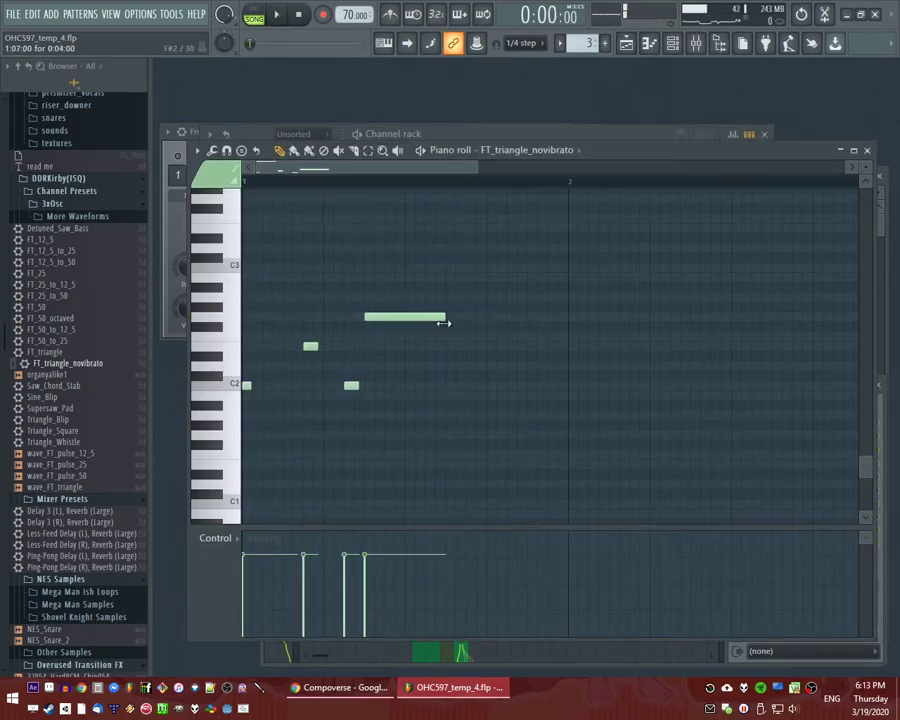
{"action": "left_click", "coordinate": [484, 284]}
{"action": "right_click", "coordinate": [518, 282]}
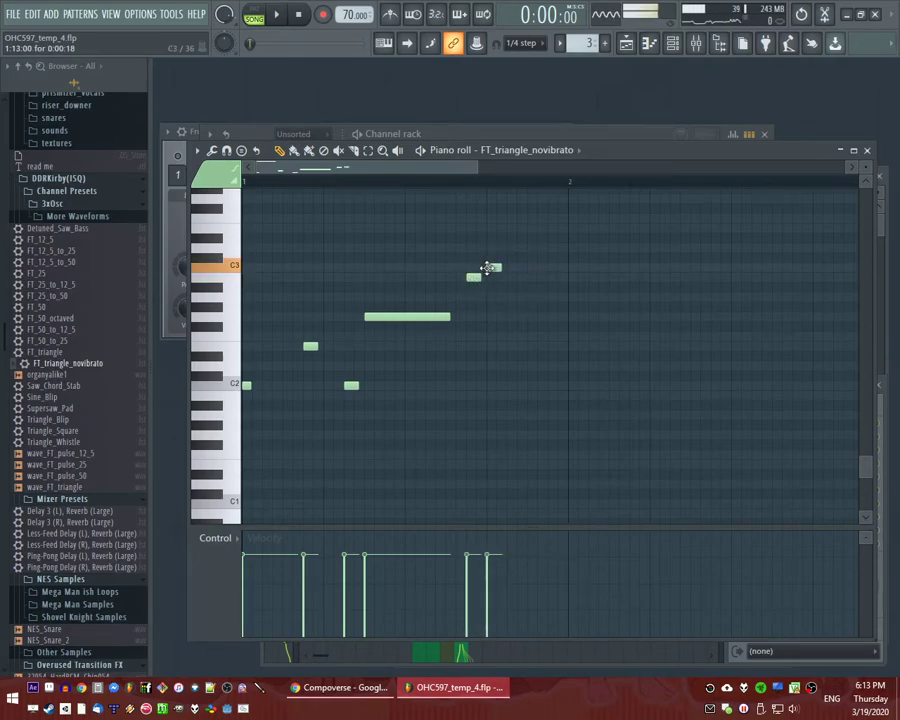
{"action": "left_click_drag", "start_coordinate": [531, 276], "coordinate": [526, 276]}
{"action": "key", "text": "space"}
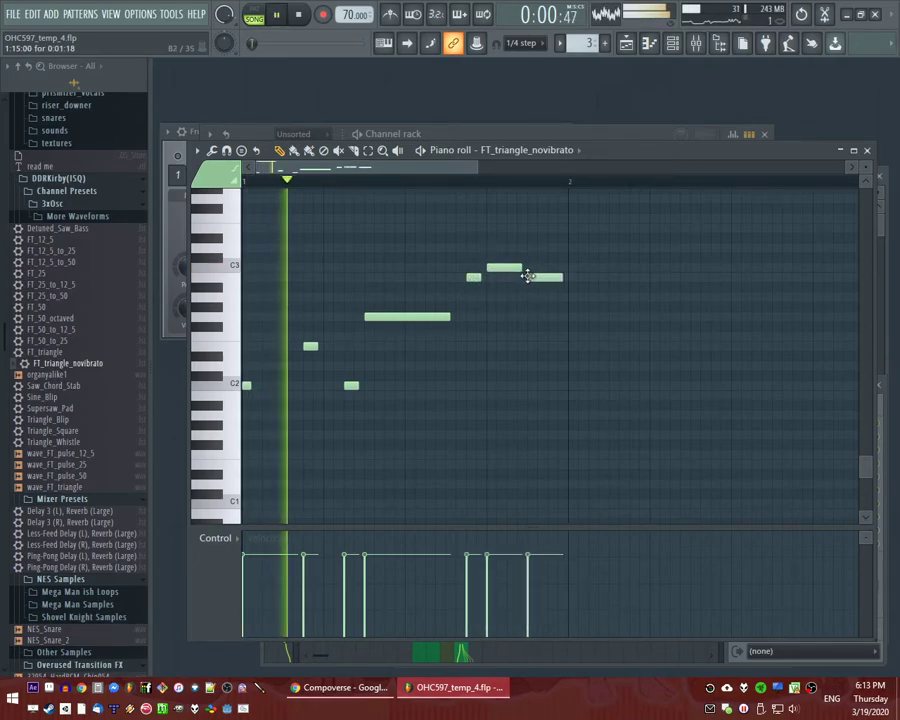
{"action": "mouse_move", "coordinate": [452, 314]}
{"action": "left_mouse_down"}
{"action": "mouse_move", "coordinate": [487, 279]}
{"action": "mouse_move", "coordinate": [462, 321]}
{"action": "left_mouse_up"}
{"action": "key", "text": "space"}
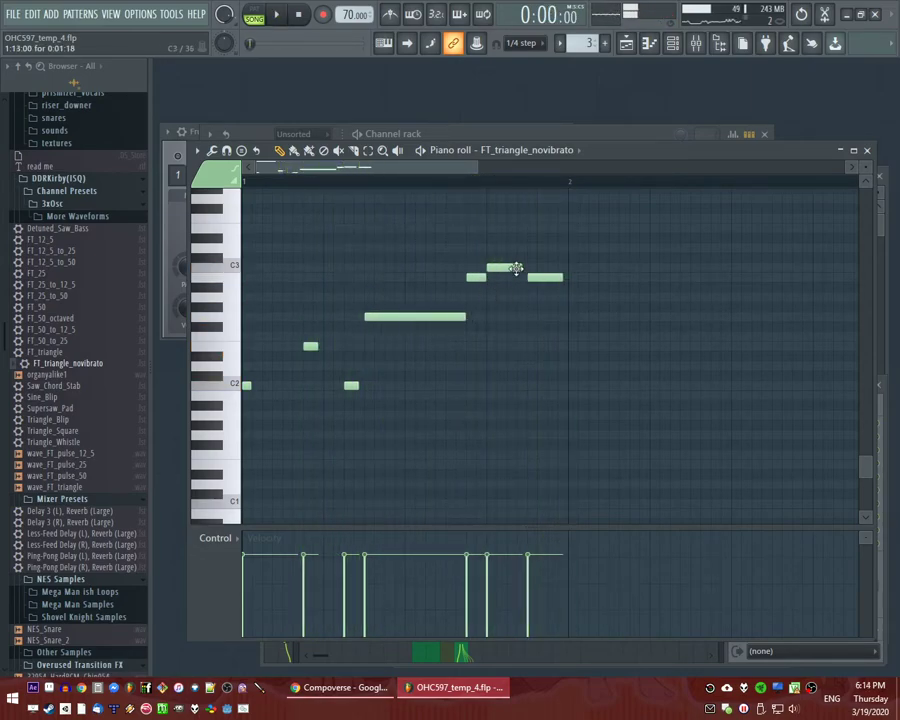
{"action": "key", "text": "space"}
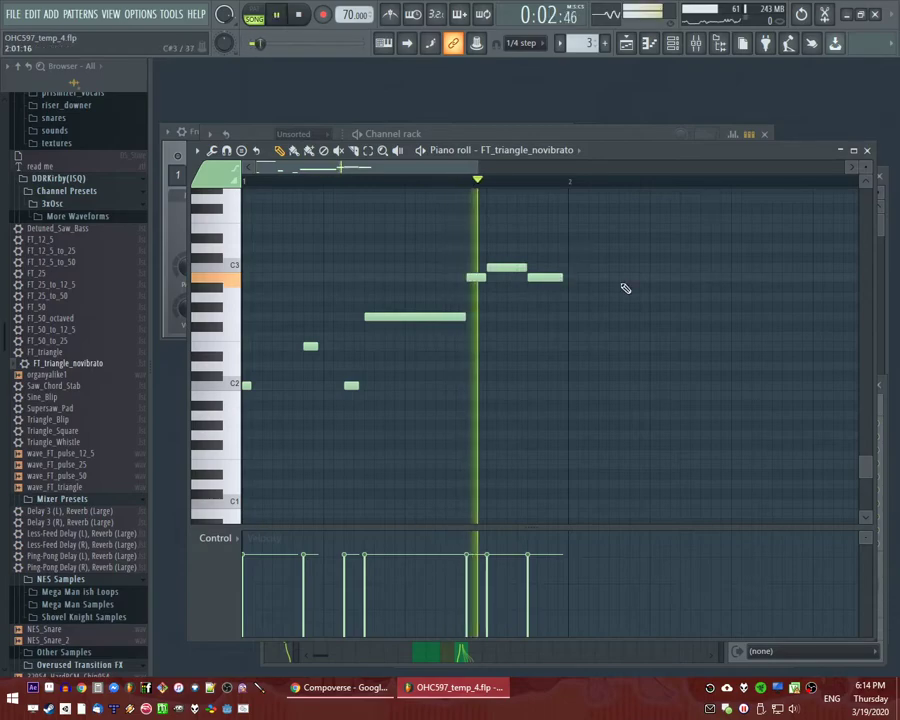
Add a G1 note at the start of bar 2 in the bass line.
{"action": "scroll", "coordinate": [566, 254], "scroll_direction": "up", "scroll_amount": 2}
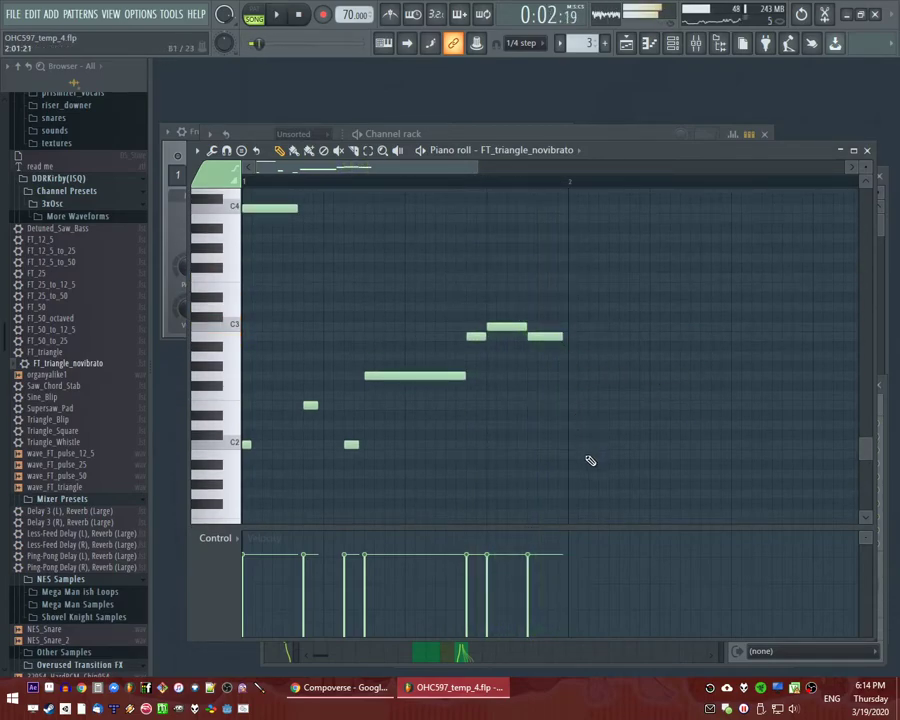
{"action": "scroll", "coordinate": [578, 463], "scroll_direction": "down", "scroll_amount": 1}
{"action": "key", "text": "space"}
{"action": "mouse_move", "coordinate": [578, 463]}
{"action": "left_mouse_down"}
{"action": "mouse_move", "coordinate": [568, 463]}
{"action": "mouse_move", "coordinate": [888, 474]}
{"action": "mouse_move", "coordinate": [579, 464]}
{"action": "left_mouse_up"}
{"action": "key", "text": "space"}
{"action": "scroll", "coordinate": [382, 281], "scroll_direction": "down", "scroll_amount": 3}
{"action": "key", "text": "space"}
Add a sustained G2 note at the start of bar 2 and shorten the G1 note beneath it to half a step.
{"action": "scroll", "coordinate": [240, 300], "scroll_direction": "up", "scroll_amount": 2}
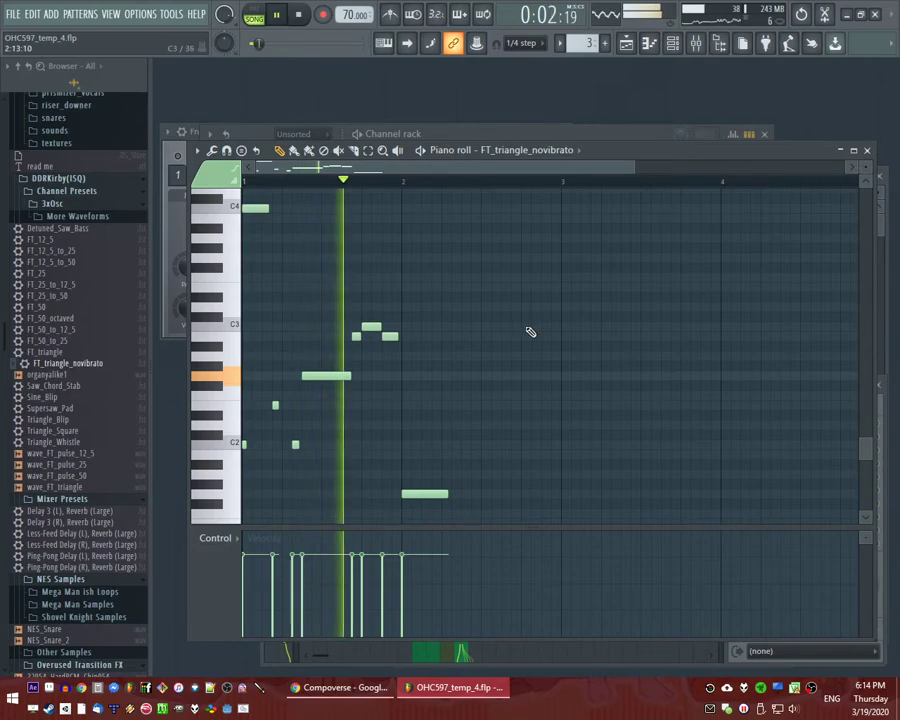
{"action": "scroll", "coordinate": [500, 342], "scroll_direction": "down", "scroll_amount": 1}
{"action": "scroll", "coordinate": [440, 354], "scroll_direction": "up", "scroll_amount": 1, "text": "ctrl"}
{"action": "key", "text": "space"}
{"action": "left_click", "coordinate": [381, 348]}
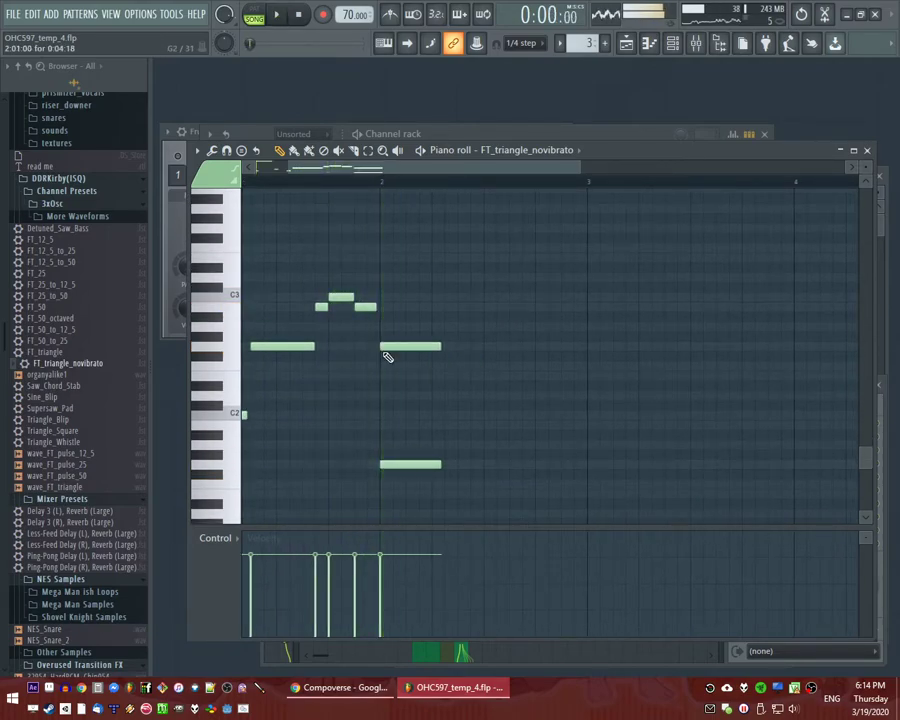
{"action": "left_click", "coordinate": [381, 465]}
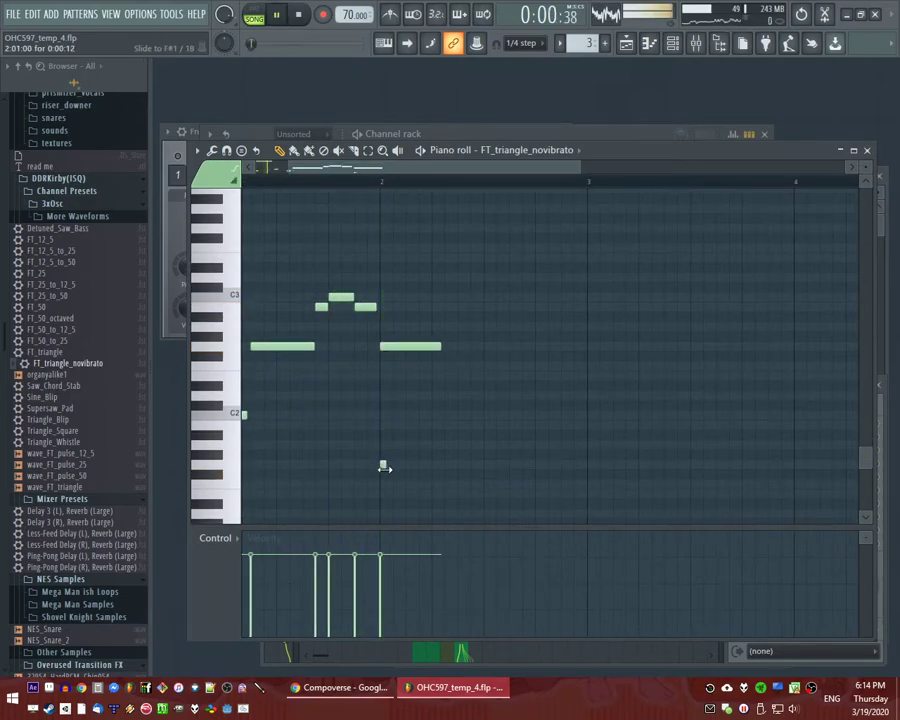
Add G1 notes at steps 4 and 7 of bar 2.
{"action": "scroll", "coordinate": [496, 384], "scroll_direction": "down", "scroll_amount": 1, "text": "ctrl"}
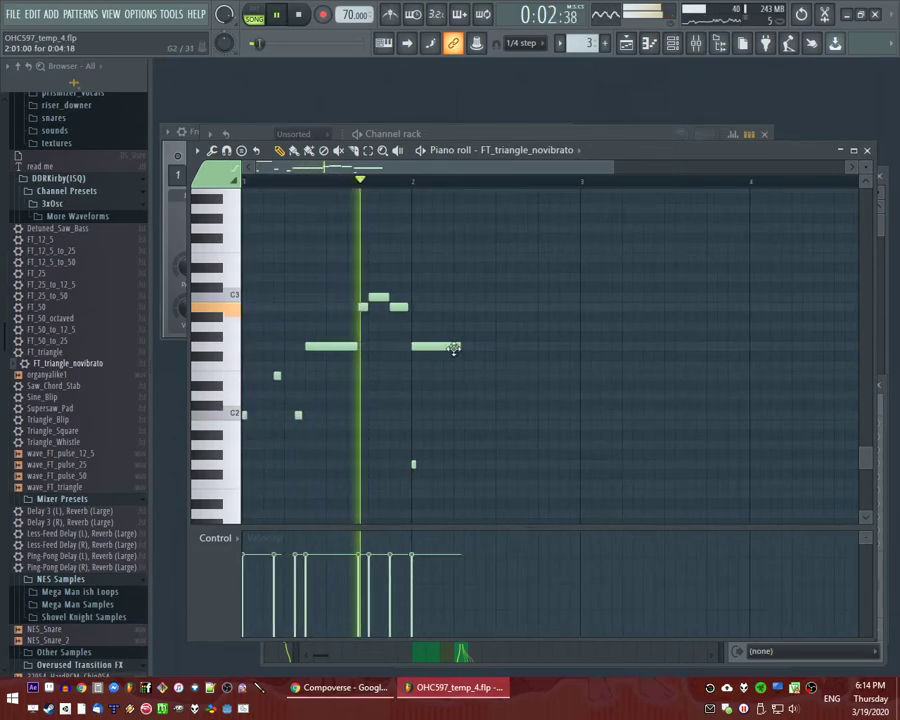
{"action": "scroll", "coordinate": [482, 416], "scroll_direction": "up", "scroll_amount": 3, "text": "ctrl"}
{"action": "left_click", "coordinate": [470, 465]}
{"action": "key", "text": "space"}
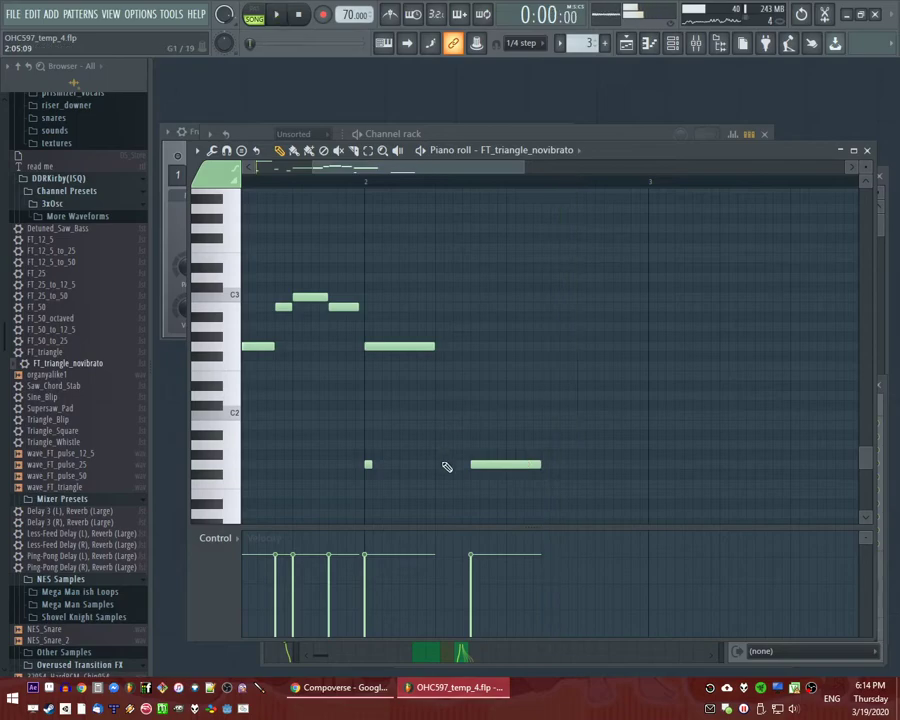
{"action": "mouse_move", "coordinate": [462, 462]}
{"action": "left_mouse_down"}
{"action": "mouse_move", "coordinate": [478, 449]}
{"action": "mouse_move", "coordinate": [448, 470]}
{"action": "left_mouse_up"}
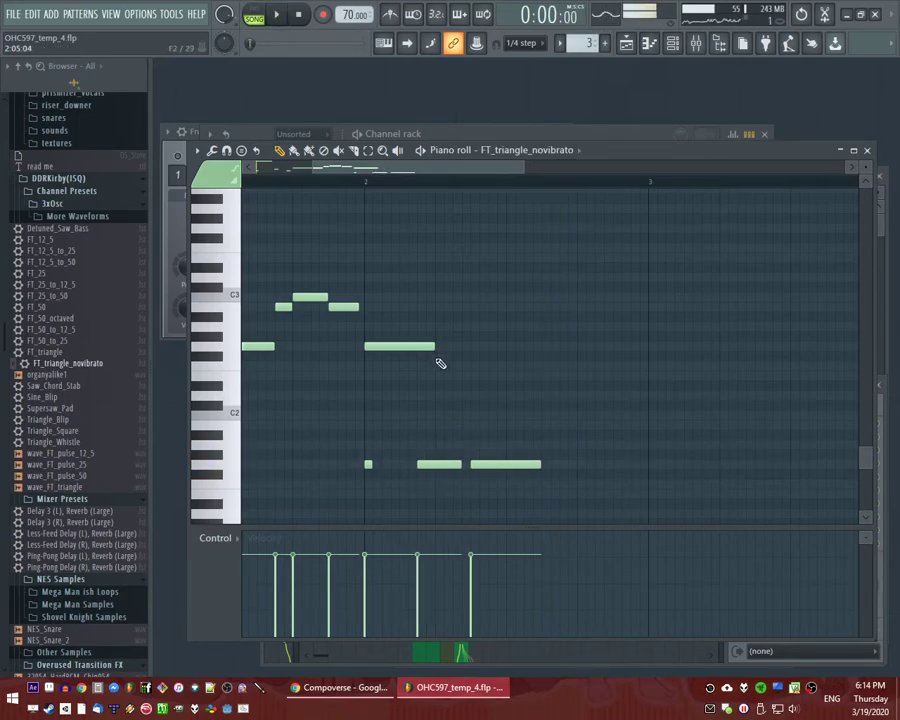
Play back the bar 2 transition and shorten the G1 note at step 4 to one step.
{"action": "left_click", "coordinate": [351, 184]}
{"action": "scroll", "coordinate": [483, 330], "scroll_direction": "up", "scroll_amount": 1}
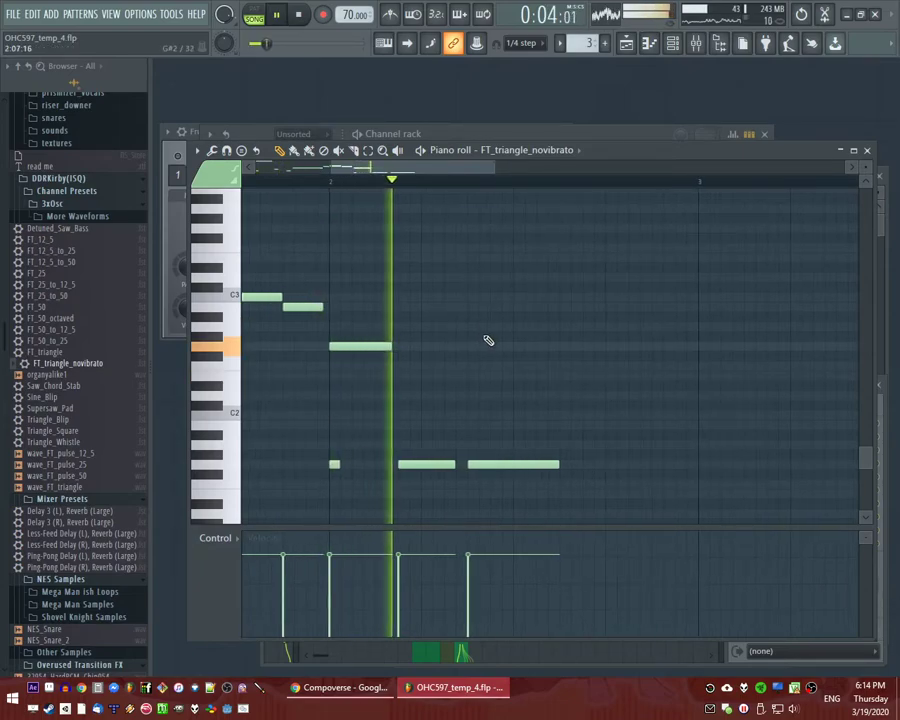
{"action": "key", "text": "space"}
{"action": "left_click_drag", "start_coordinate": [448, 464], "coordinate": [420, 464]}
{"action": "key", "text": "space"}
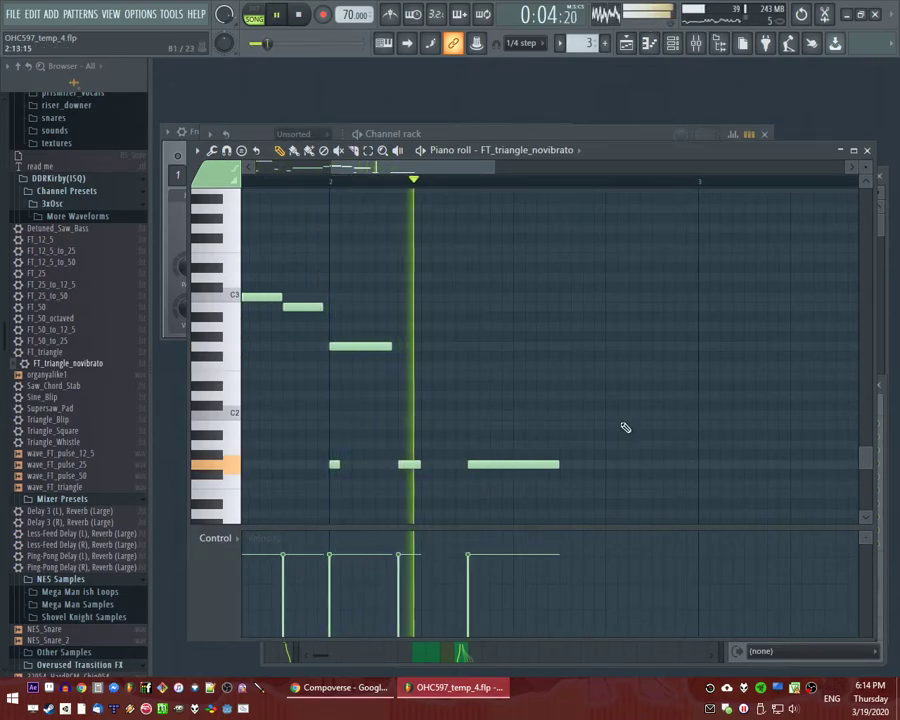
Add a G1, A1, B1 climb at steps 12, 13 and 15 of bar 2 and save a new project version.
{"action": "left_click", "coordinate": [588, 465]}
{"action": "key", "text": "space"}
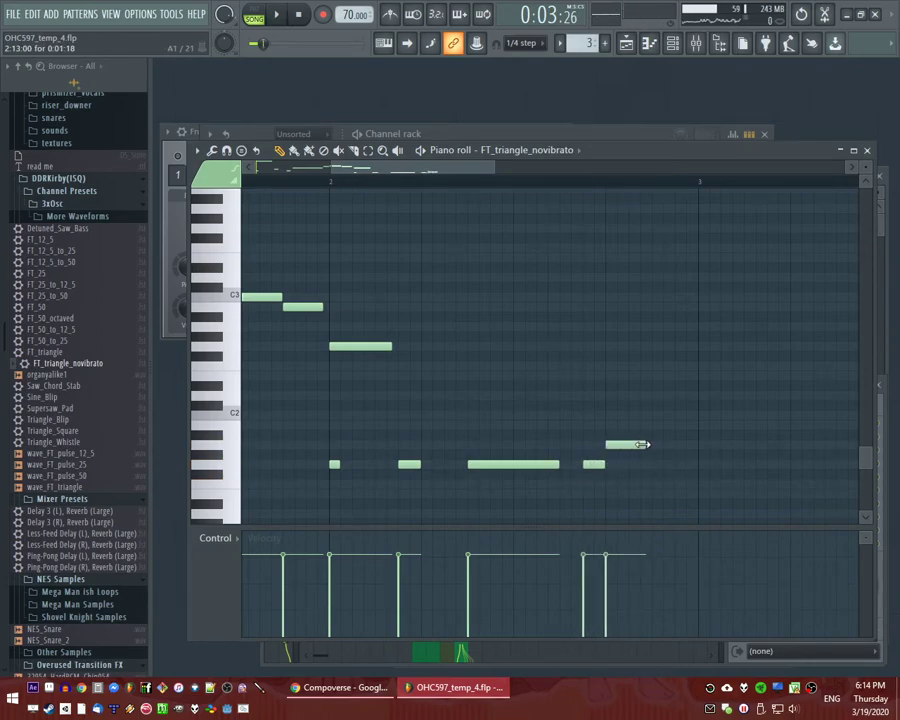
{"action": "key", "text": "ctrl+n"}
{"action": "key", "text": "space"}
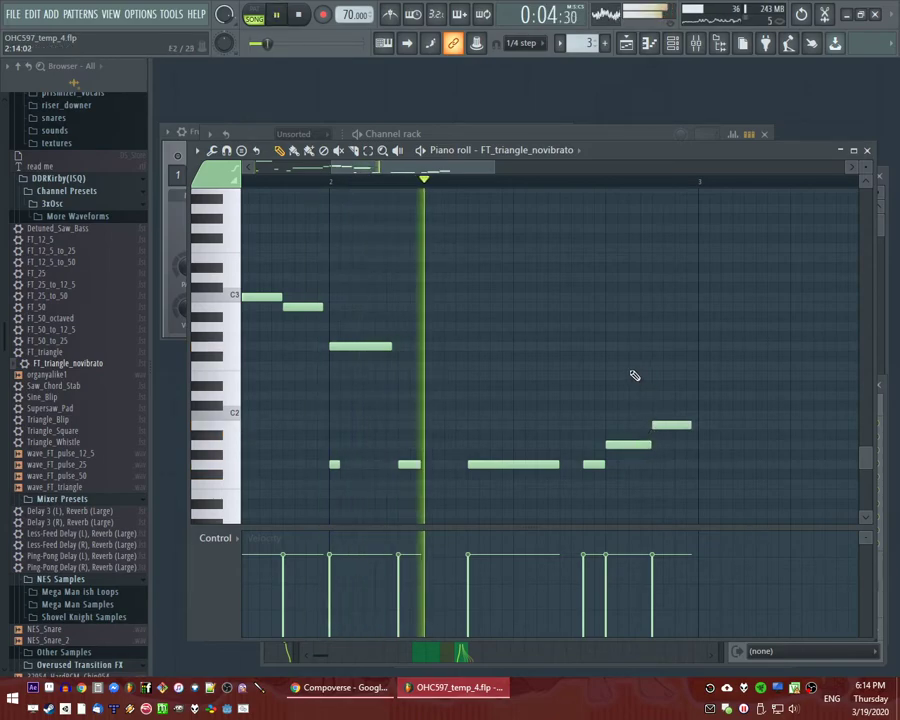
Duplicate the bass notes of bars 1–2 into bars 3–4, and clear the selection.
{"action": "scroll", "coordinate": [438, 324], "scroll_direction": "down", "scroll_amount": 4}
{"action": "left_click_drag", "start_coordinate": [262, 184], "coordinate": [396, 187]}
{"action": "scroll", "coordinate": [516, 195], "scroll_direction": "right", "scroll_amount": 4}
{"action": "key", "text": "ctrl+b"}
{"action": "key", "text": "ctrl+d"}
{"action": "scroll", "coordinate": [426, 307], "scroll_direction": "down", "scroll_amount": 3}
{"action": "scroll", "coordinate": [345, 250], "scroll_direction": "up", "scroll_amount": 3}
Lengthen the G1 note at step 7 of bar 2 to 4 steps 18 ticks while playing the phrase.
{"action": "left_click", "coordinate": [354, 184]}
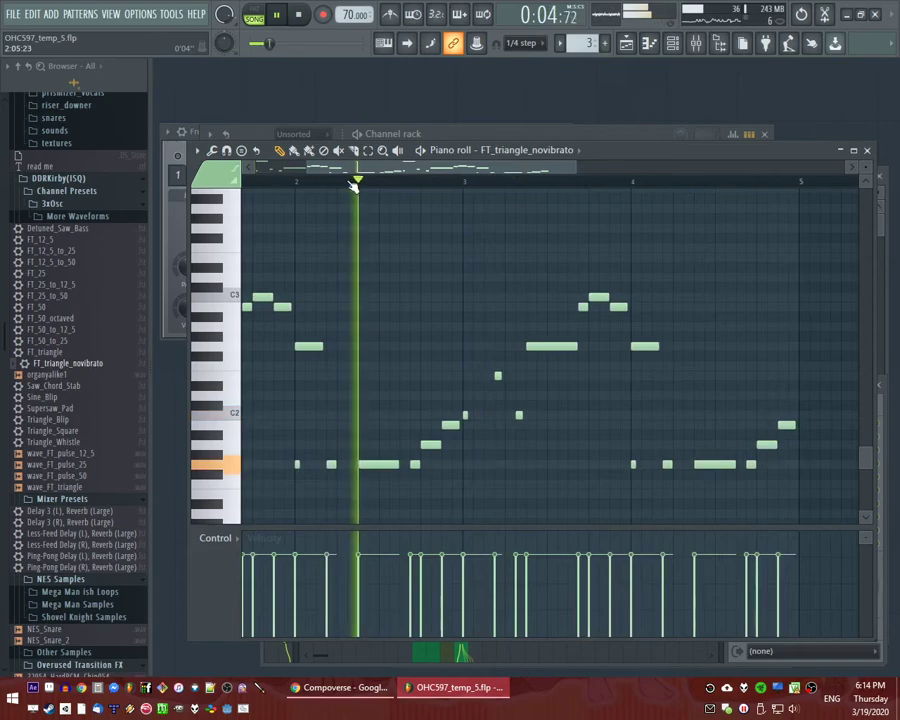
{"action": "scroll", "coordinate": [390, 370], "scroll_direction": "up", "scroll_amount": 3}
{"action": "left_click_drag", "start_coordinate": [436, 464], "coordinate": [456, 464]}
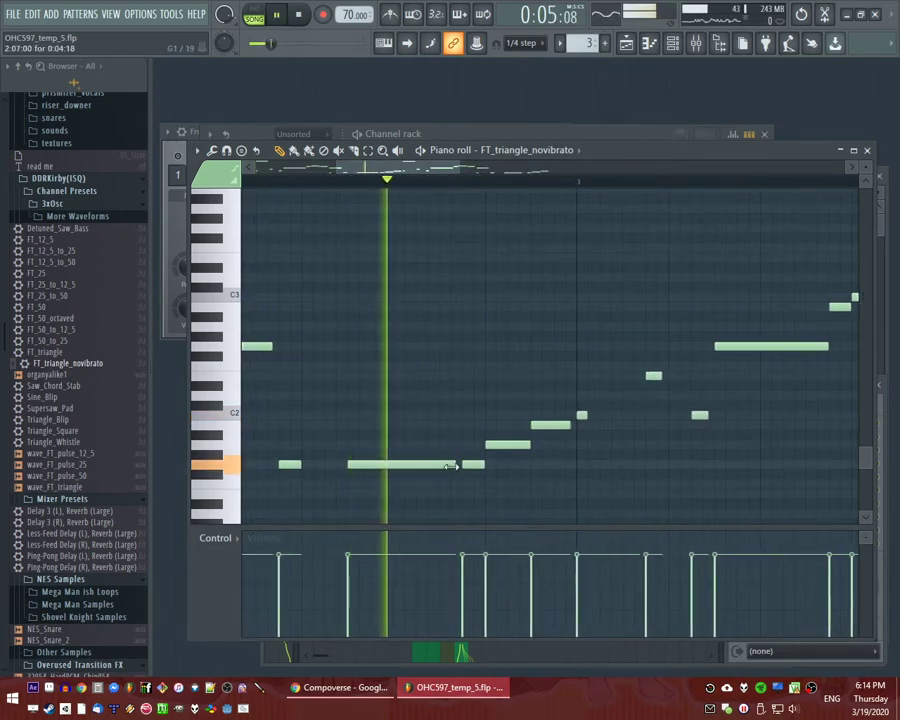
{"action": "scroll", "coordinate": [458, 434], "scroll_direction": "down", "scroll_amount": 2}
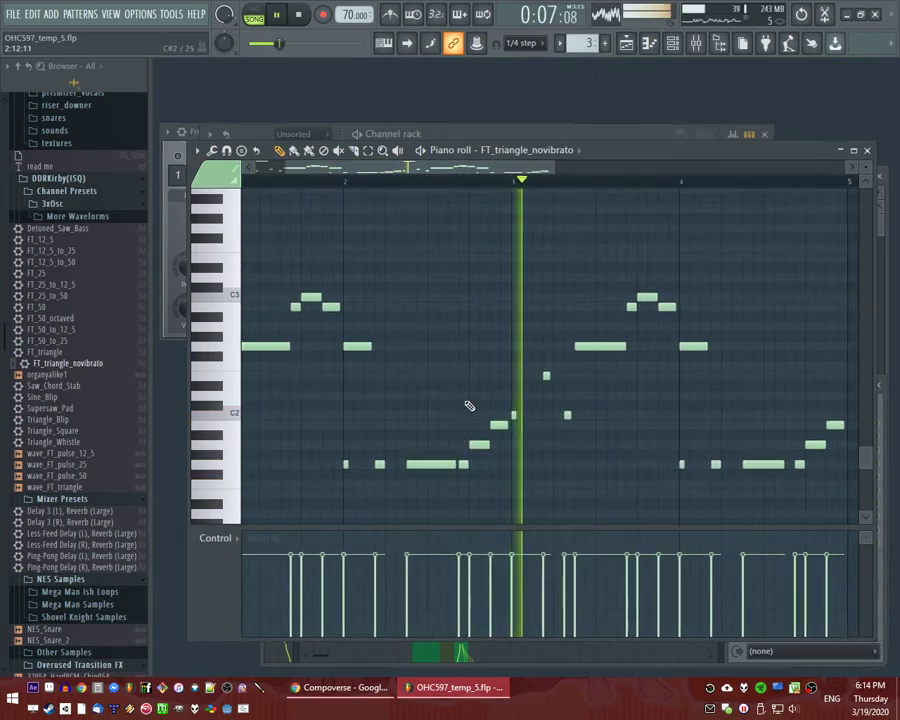
{"action": "scroll", "coordinate": [470, 372], "scroll_direction": "up", "scroll_amount": 1}
{"action": "scroll", "coordinate": [444, 352], "scroll_direction": "down", "scroll_amount": 2}
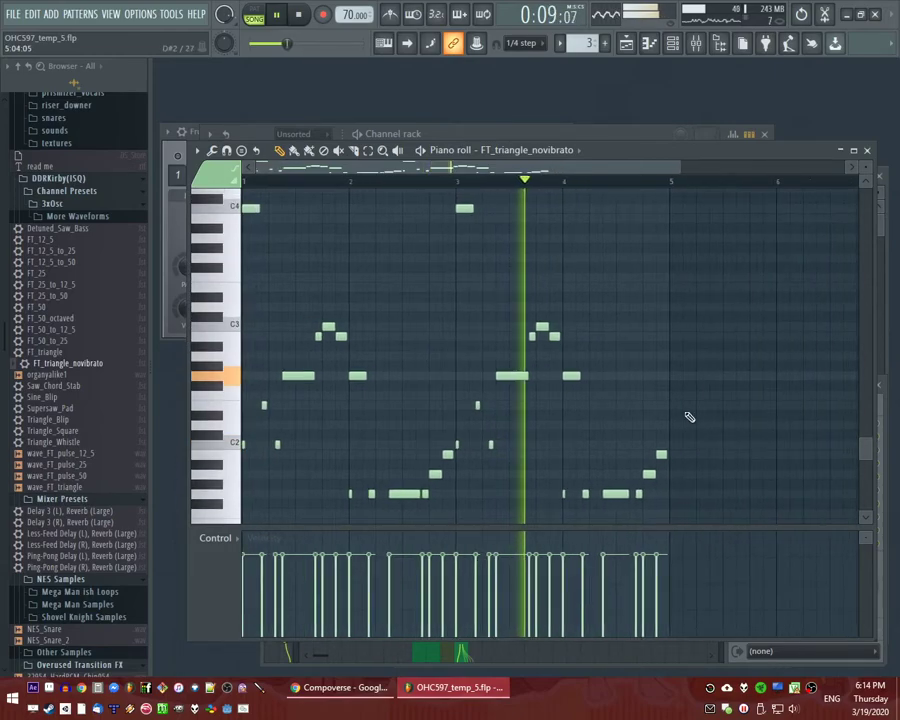
Delete the B2 note at step 12 of bar 3 and extend the preceding G2 note toward the C3 note.
{"action": "scroll", "coordinate": [612, 400], "scroll_direction": "up", "scroll_amount": 2}
{"action": "right_click", "coordinate": [599, 391]}
{"action": "key", "text": "space"}
{"action": "key", "text": "space"}
{"action": "scroll", "coordinate": [480, 308], "scroll_direction": "up", "scroll_amount": 2}
{"action": "right_click", "coordinate": [486, 336]}
{"action": "key", "text": "space"}
{"action": "left_click_drag", "start_coordinate": [467, 379], "coordinate": [488, 380]}
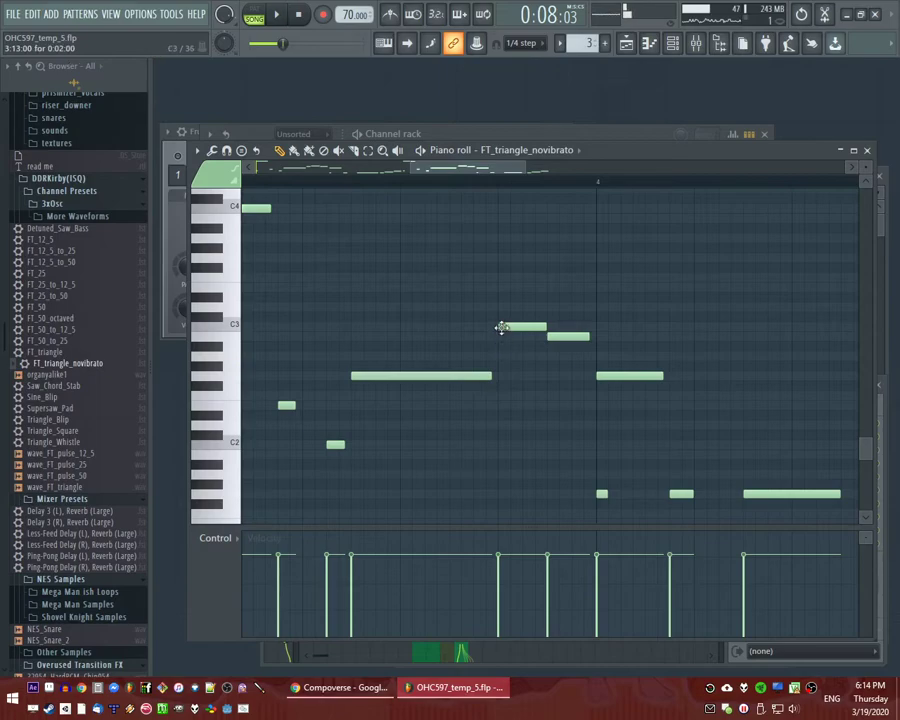
Move bar 3's last B2 note to step 14, shorten C3 and B2 to one step each, and add a D2 note at step 15.
{"action": "left_click_drag", "start_coordinate": [558, 336], "coordinate": [536, 335]}
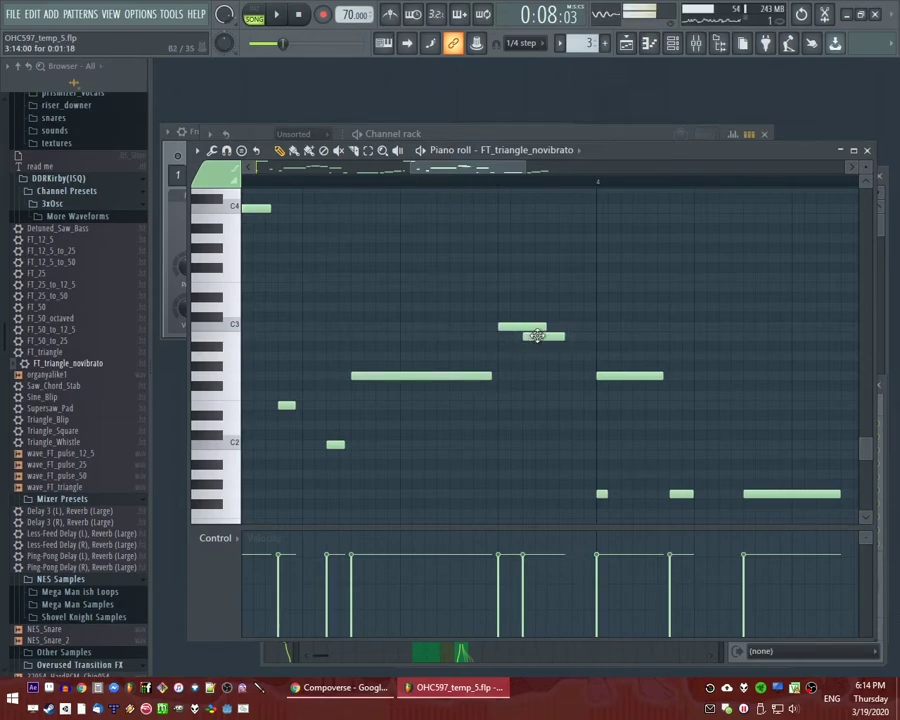
{"action": "left_click_drag", "start_coordinate": [567, 463], "coordinate": [575, 445]}
{"action": "key", "text": "space"}
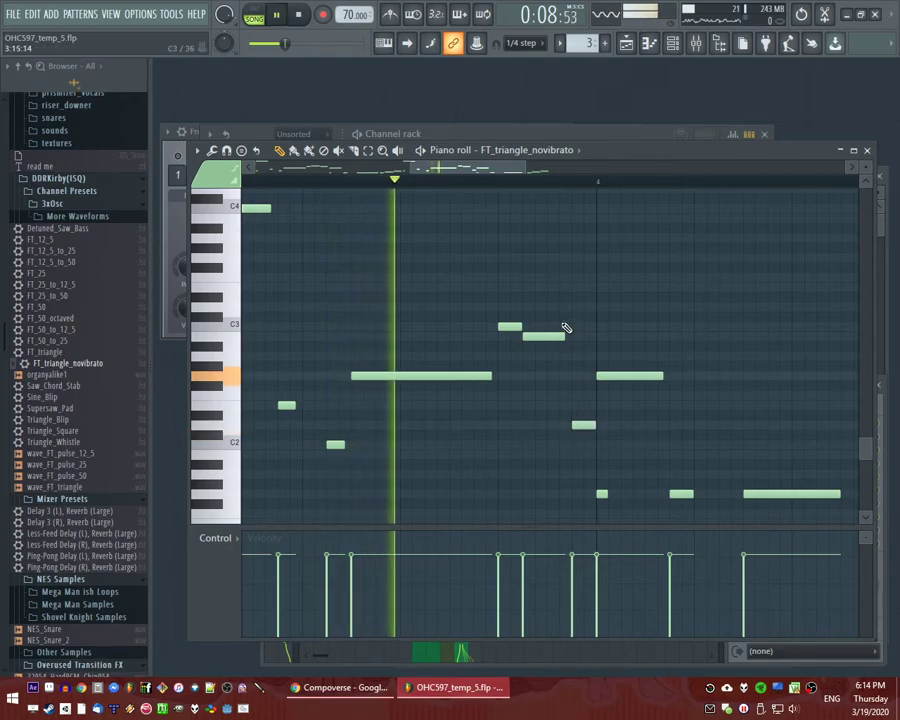
{"action": "left_click_drag", "start_coordinate": [587, 424], "coordinate": [562, 424]}
{"action": "key", "text": "space"}
{"action": "key", "text": "space"}
{"action": "left_click_drag", "start_coordinate": [569, 337], "coordinate": [547, 337]}
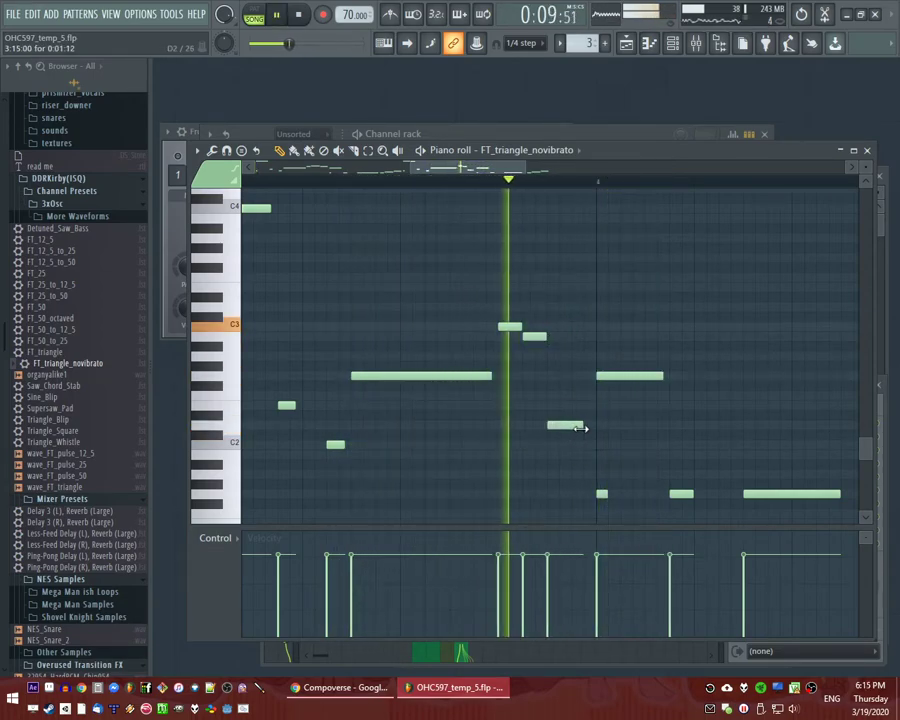
Delete the closing G1, A1 and B1 notes of bar 4 and extend the G1 note at step 7 to 10 steps.
{"action": "scroll", "coordinate": [295, 393], "scroll_direction": "down", "scroll_amount": 4}
{"action": "scroll", "coordinate": [295, 393], "scroll_direction": "up", "scroll_amount": 3}
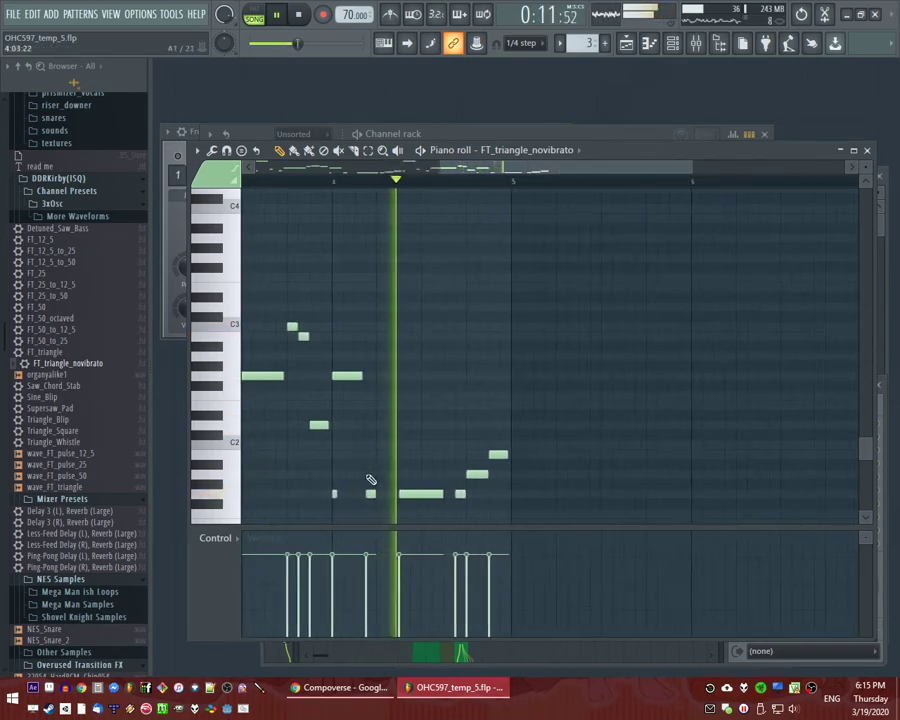
{"action": "key", "text": "ctrl+z"}
{"action": "key", "text": "ctrl+z"}
{"action": "key", "text": "ctrl+z"}
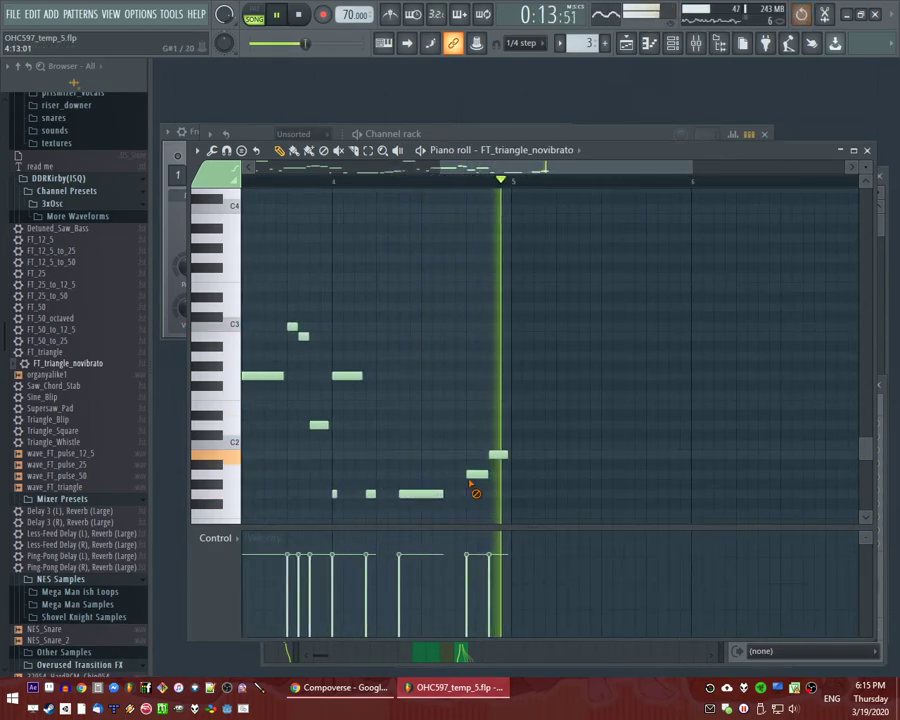
{"action": "left_click_drag", "start_coordinate": [441, 495], "coordinate": [510, 497]}
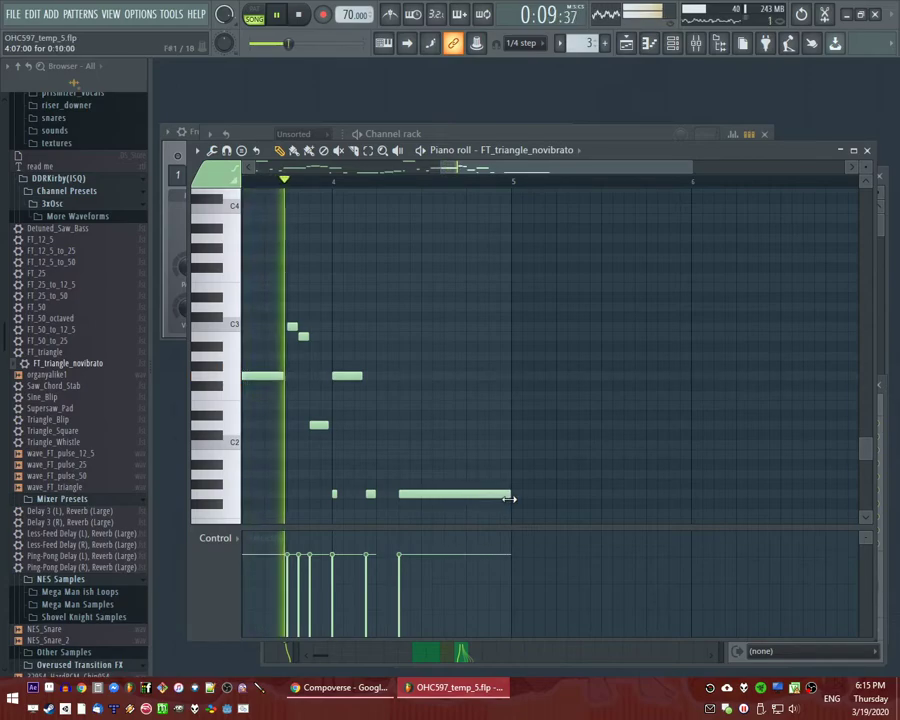
Add a 0% velocity G1 slide note from step 9 to the end of bar 4, and save a new project version.
{"action": "scroll", "coordinate": [452, 493], "scroll_direction": "up", "scroll_amount": 3}
{"action": "left_click", "coordinate": [373, 484]}
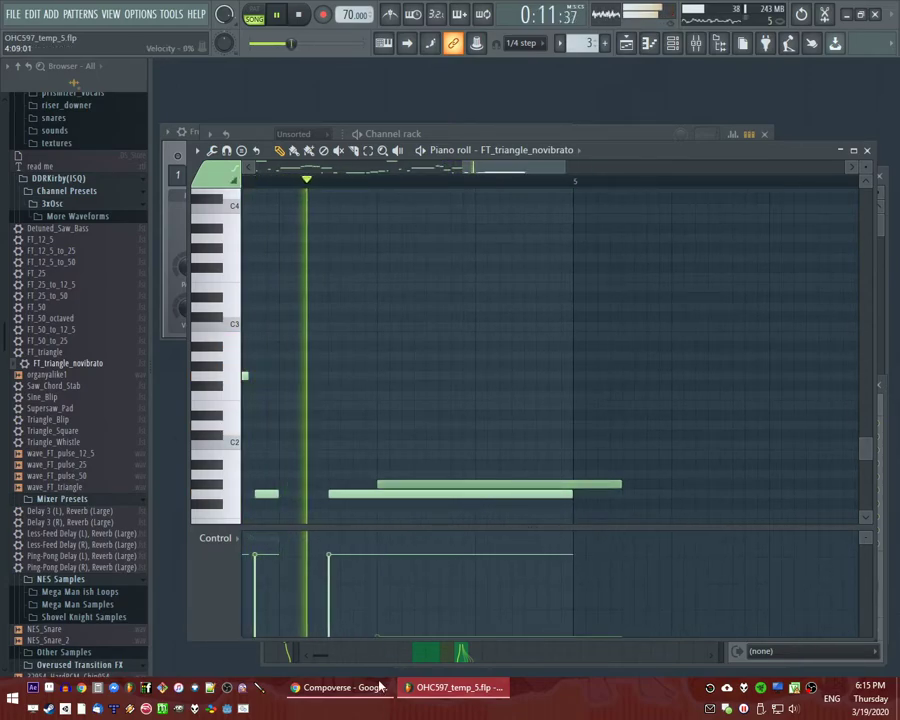
{"action": "left_click_drag", "start_coordinate": [616, 484], "coordinate": [538, 494]}
{"action": "key", "text": "space"}
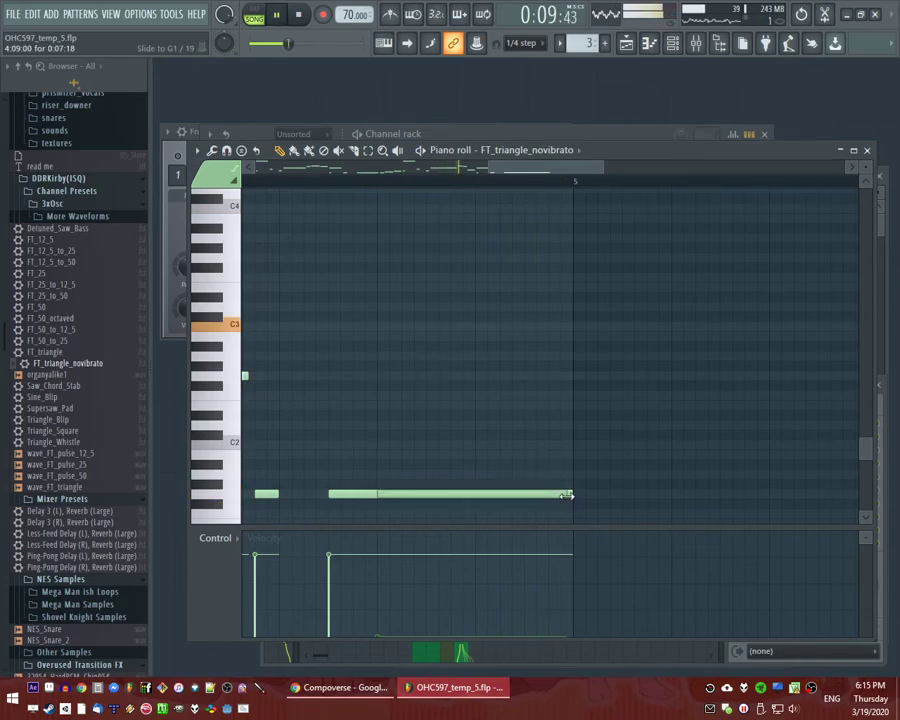
{"action": "key", "text": "ctrl+n"}
Remove the first Pattern 3 clip from bars 1–4 of Track 5 in the playlist and play the arrangement from about bar 3.
{"action": "key", "text": "F5"}
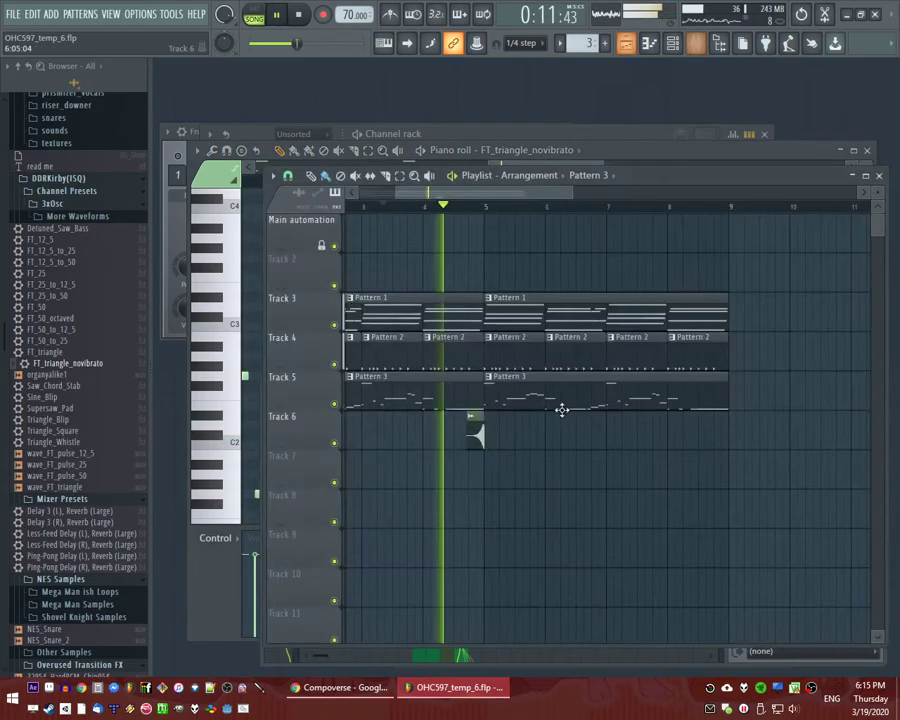
{"action": "scroll", "coordinate": [591, 463], "scroll_direction": "down", "scroll_amount": 2}
{"action": "right_click", "coordinate": [366, 402]}
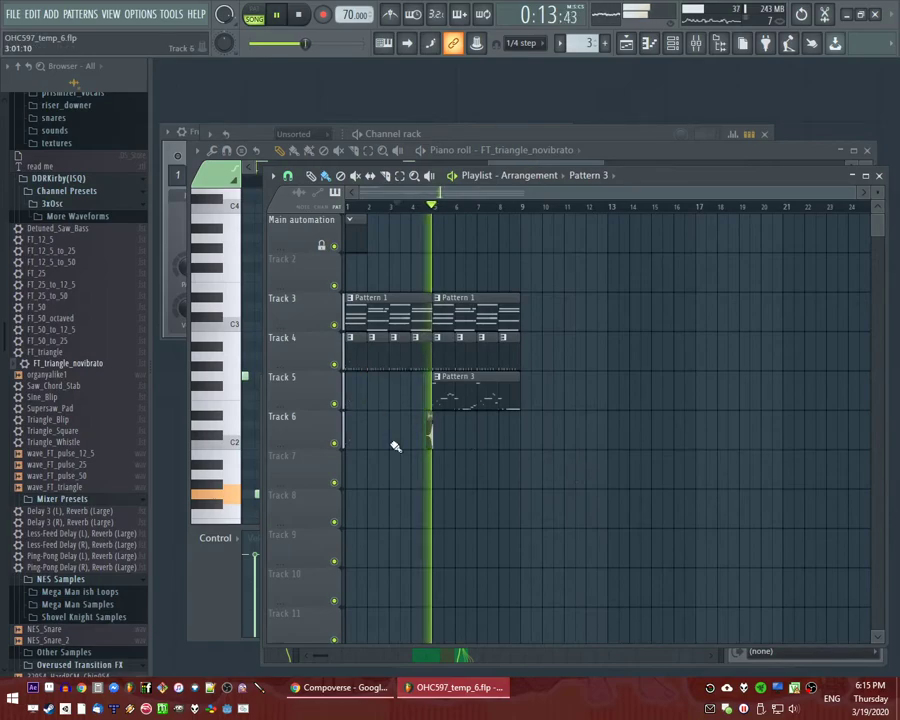
{"action": "scroll", "coordinate": [394, 438], "scroll_direction": "up", "scroll_amount": 5}
{"action": "left_click", "coordinate": [394, 205]}
{"action": "scroll", "coordinate": [443, 201], "scroll_direction": "left", "scroll_amount": 2}
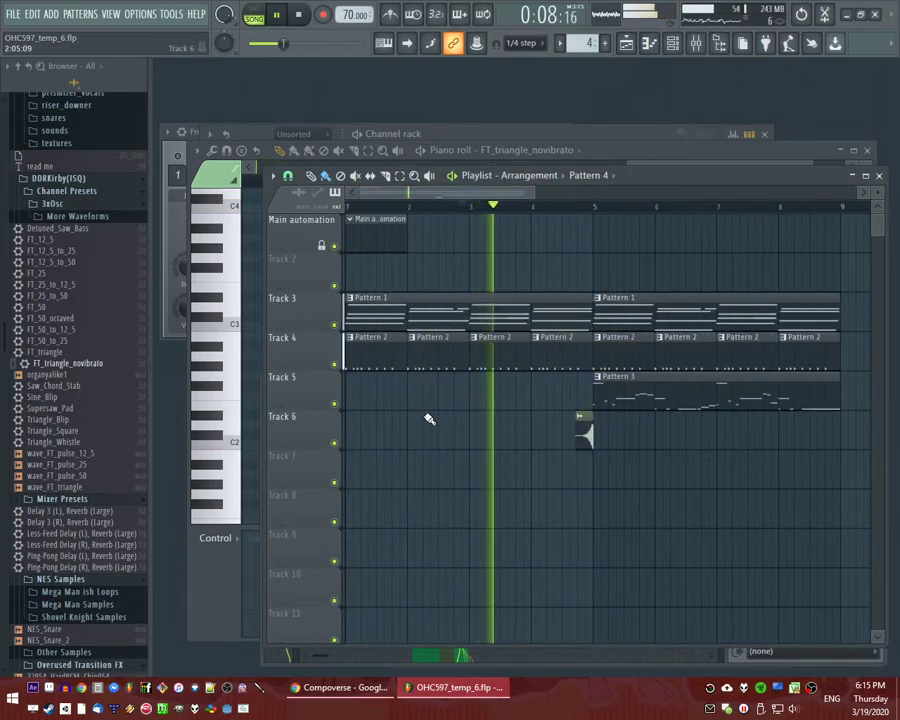
Place a Pattern 4 clip at bar 1 on Track 7 and restart playback from the beginning.
{"action": "left_click", "coordinate": [603, 465]}
{"action": "left_click_drag", "start_coordinate": [603, 475], "coordinate": [313, 476]}
{"action": "left_click", "coordinate": [350, 206]}
Add the FT_50 3xOsc preset from the browser to the channel rack as a new channel.
{"action": "scroll", "coordinate": [75, 352], "scroll_direction": "up", "scroll_amount": 5}
{"action": "scroll", "coordinate": [72, 352], "scroll_direction": "down", "scroll_amount": 5}
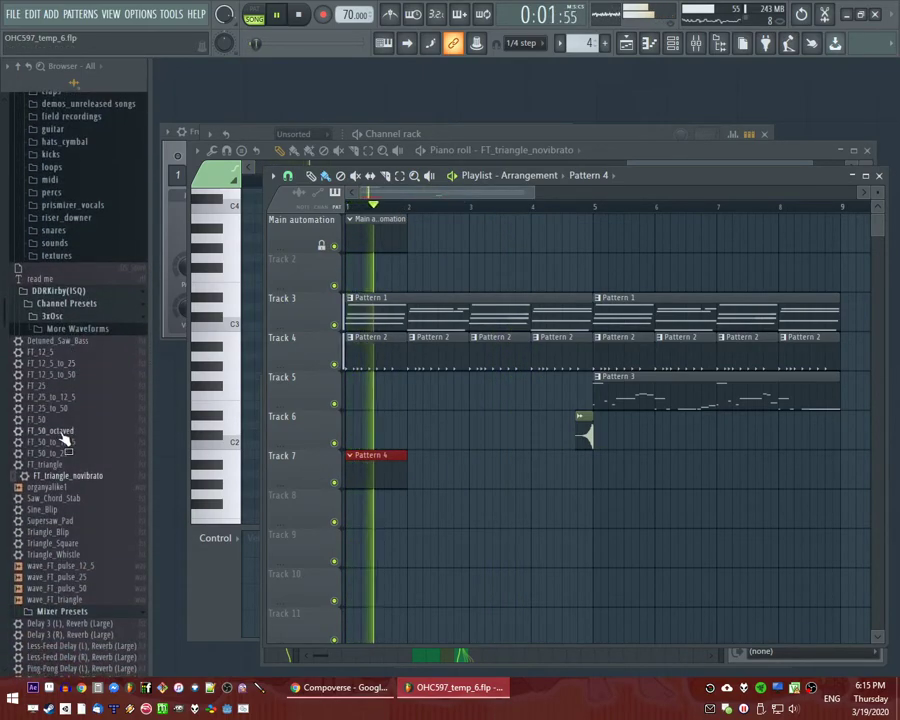
{"action": "key", "text": "F6"}
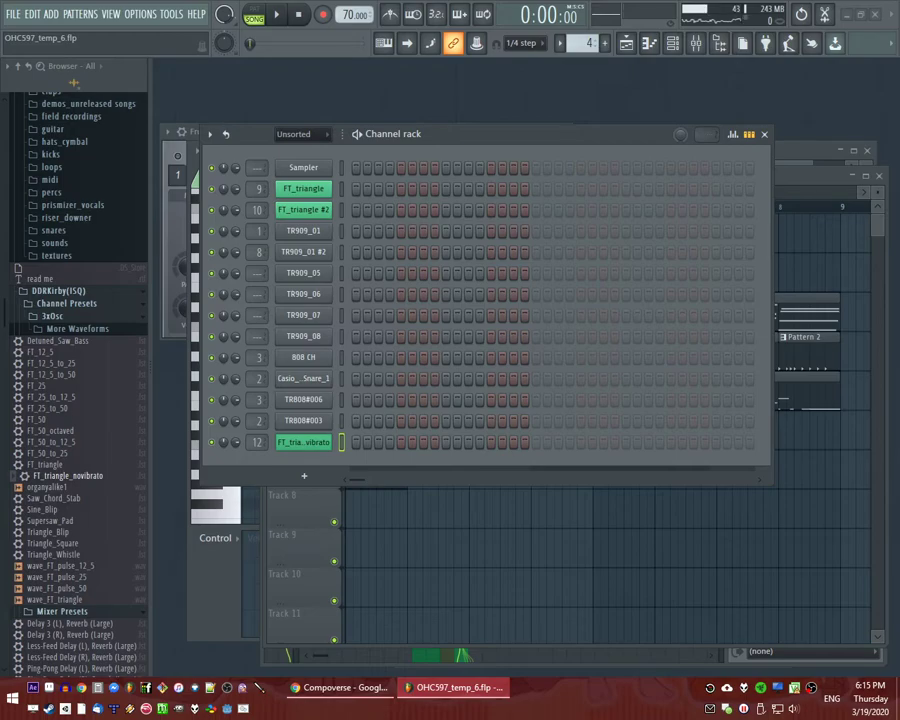
{"action": "key", "text": "F5"}
{"action": "left_click_drag", "start_coordinate": [45, 419], "coordinate": [301, 526]}
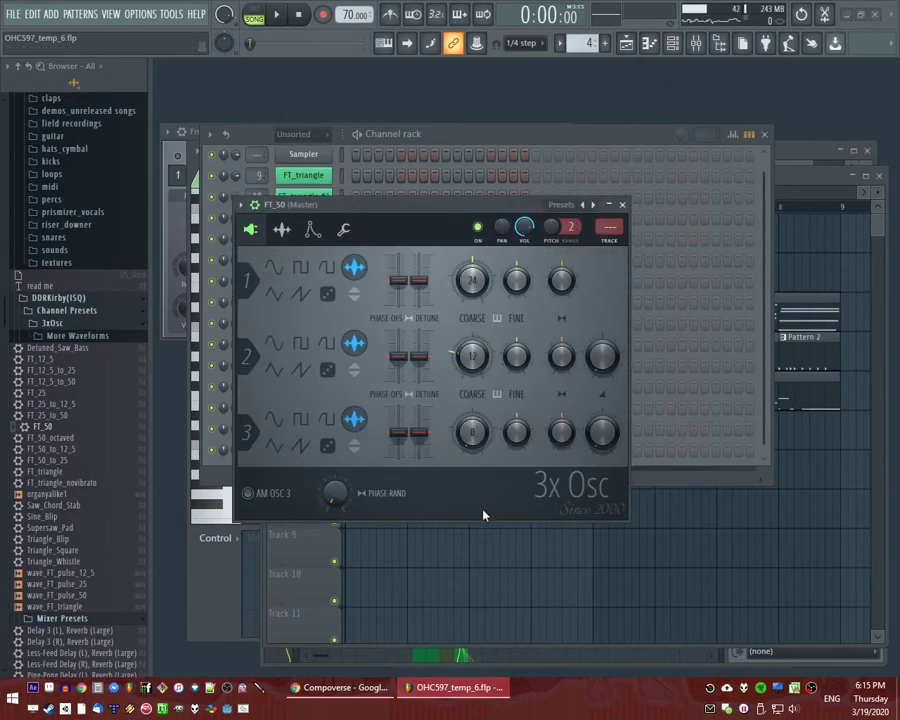
Open the piano roll of the FT_50 channel from the channel rack.
{"action": "key", "text": "F5"}
{"action": "key", "text": "F6"}
{"action": "key", "text": "space"}
{"action": "right_click", "coordinate": [317, 451]}
{"action": "left_click", "coordinate": [370, 450]}
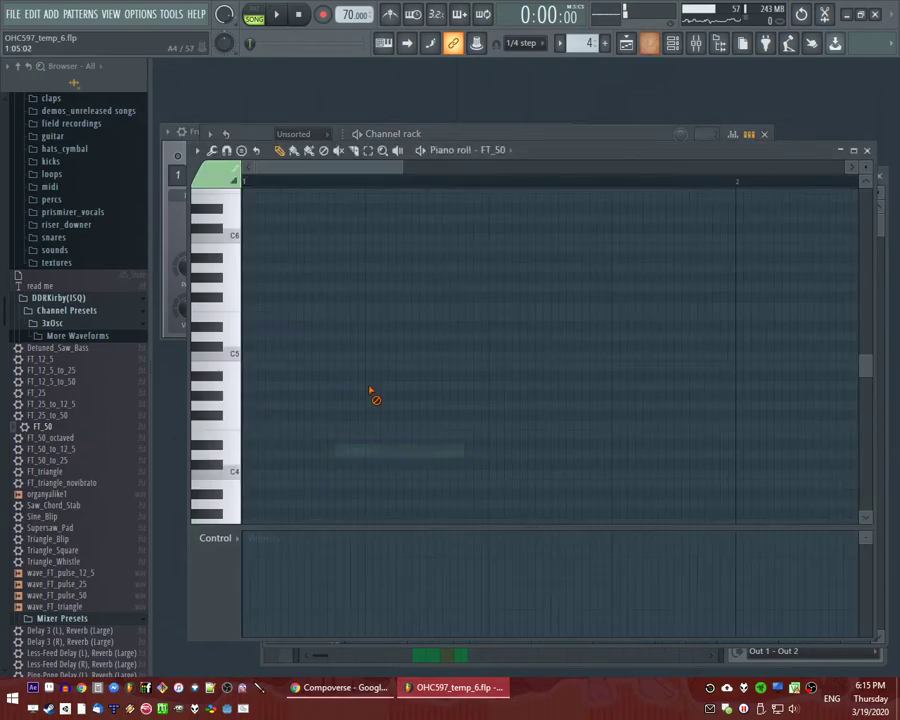
{"action": "left_click", "coordinate": [335, 308]}
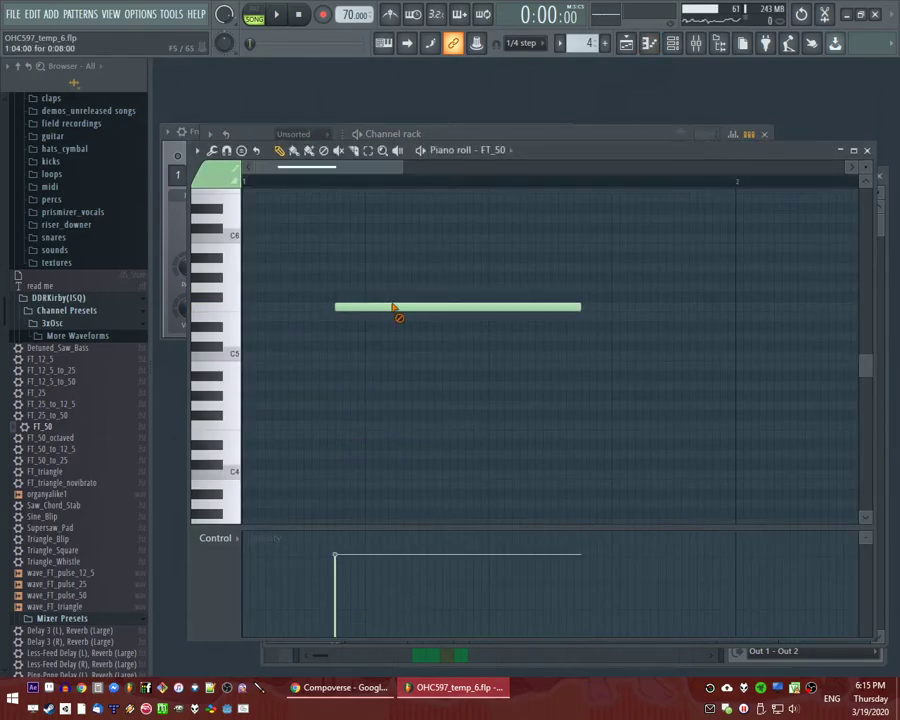
{"action": "left_click_drag", "start_coordinate": [390, 303], "coordinate": [303, 265]}
{"action": "scroll", "coordinate": [307, 270], "scroll_direction": "up", "scroll_amount": 1}
{"action": "left_click", "coordinate": [309, 280]}
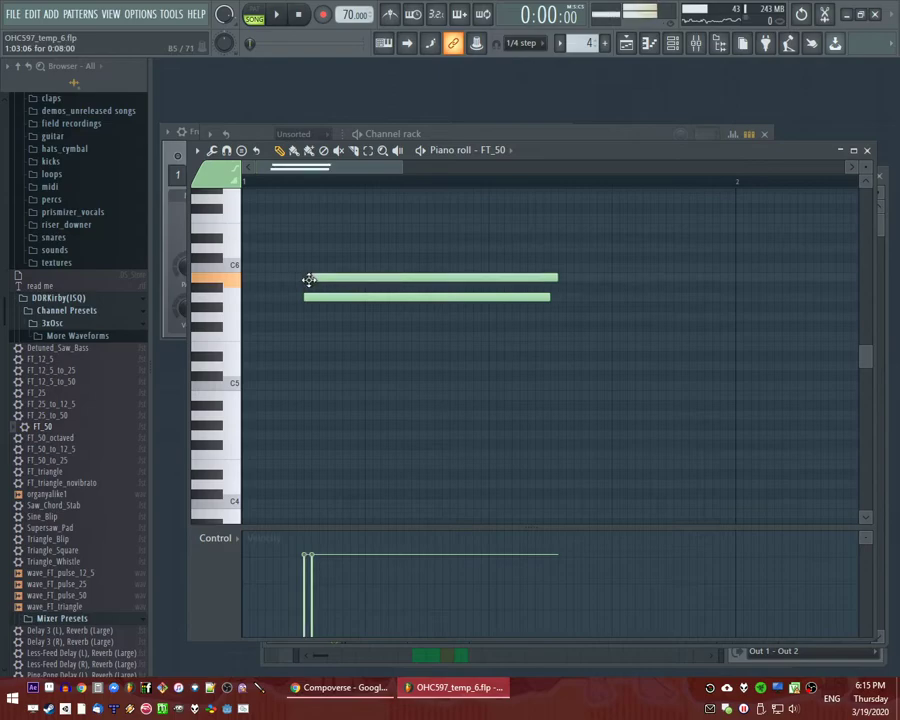
{"action": "right_click", "coordinate": [319, 298]}
{"action": "right_click", "coordinate": [315, 279]}
{"action": "left_click", "coordinate": [299, 280]}
{"action": "scroll", "coordinate": [308, 284], "scroll_direction": "up", "scroll_amount": 3}
{"action": "right_click", "coordinate": [334, 364]}
{"action": "left_click", "coordinate": [428, 366]}
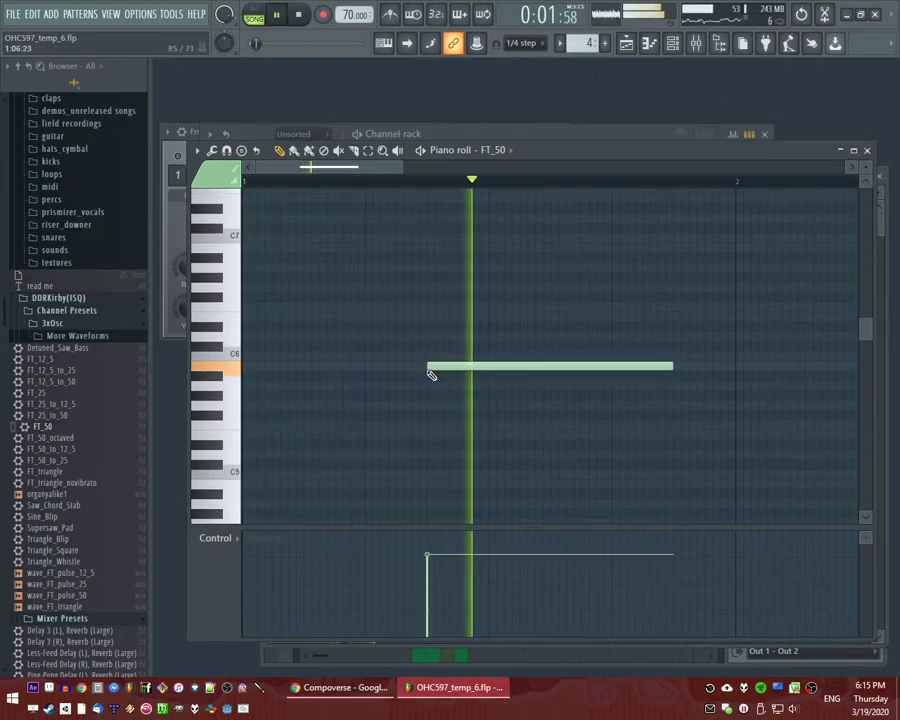
{"action": "left_click_drag", "start_coordinate": [673, 366], "coordinate": [448, 366]}
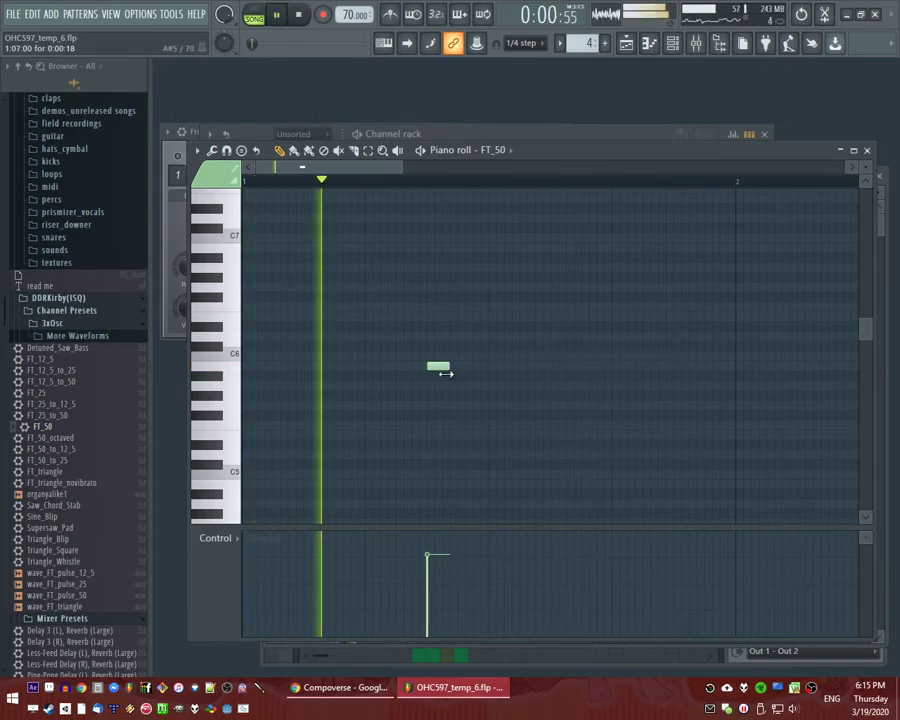
{"action": "right_click", "coordinate": [440, 366]}
Enter three short consecutive ascending notes, A5, B5 and D6, starting at step 9 of bar 1 in the FT_50 pattern.
{"action": "left_click", "coordinate": [496, 365]}
{"action": "key", "text": "space"}
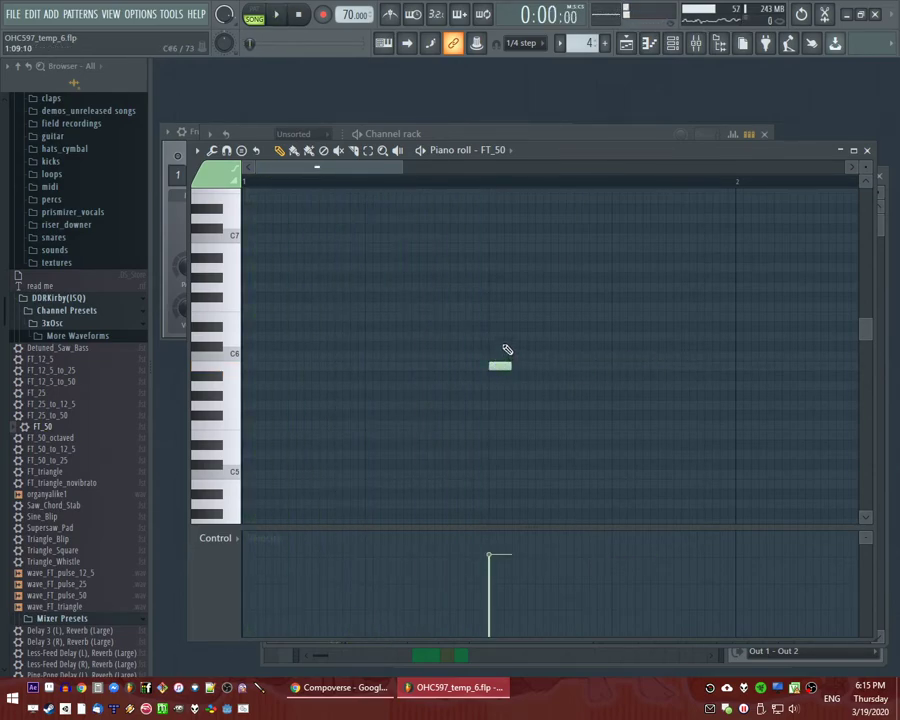
{"action": "key", "text": "ctrl+a"}
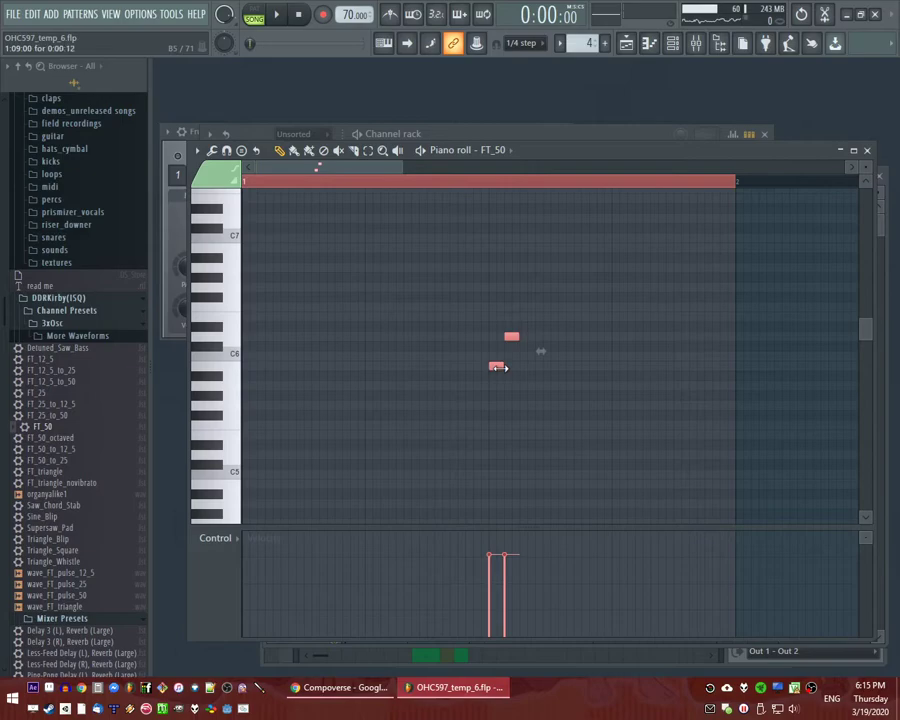
{"action": "key", "text": "space"}
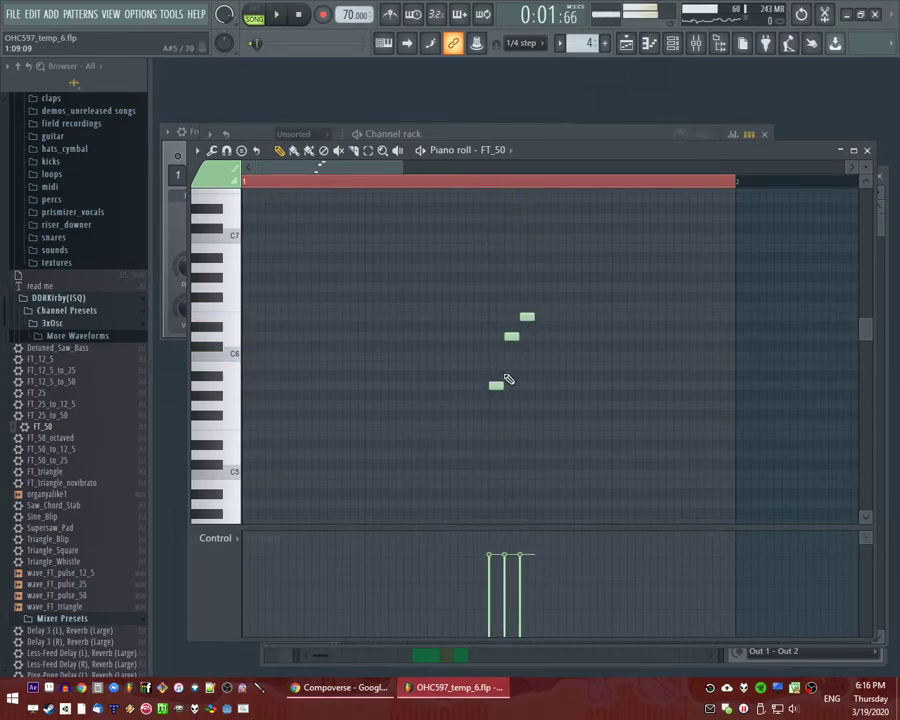
{"action": "left_click_drag", "start_coordinate": [516, 364], "coordinate": [507, 364]}
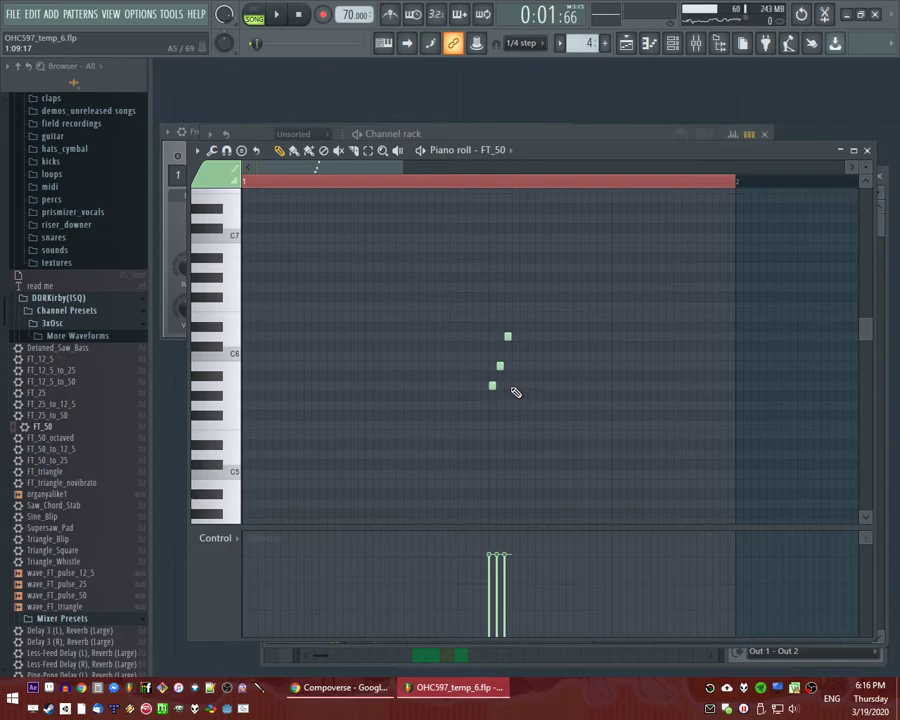
Duplicate the three-note arpeggio seven times in a row and ramp the velocities down from the first note to near zero.
{"action": "left_click", "coordinate": [497, 182]}
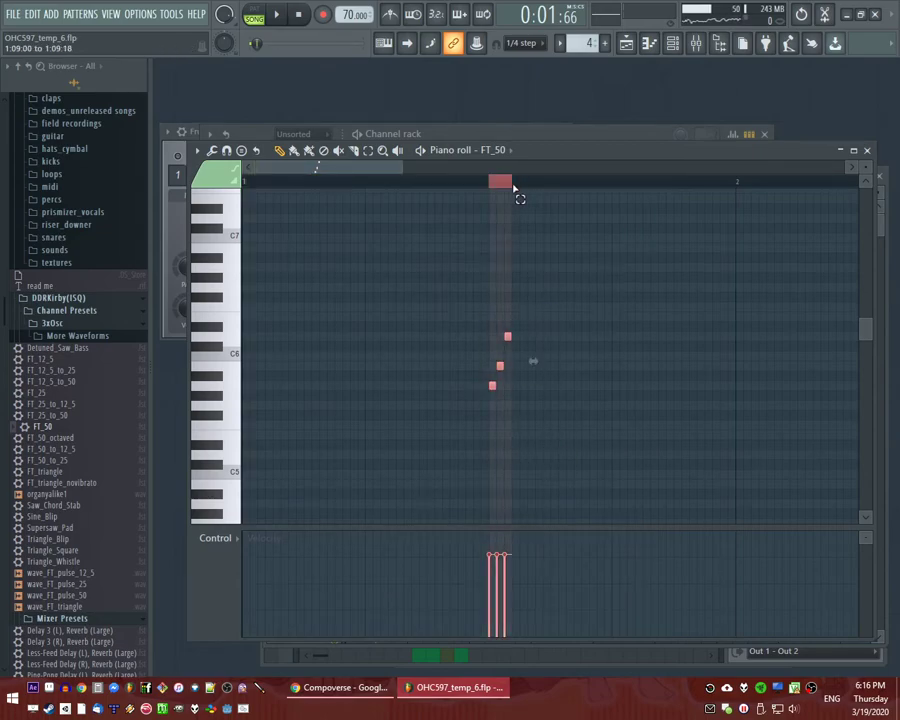
{"action": "key", "text": "ctrl+b"}
{"action": "key", "text": "ctrl+b"}
{"action": "key", "text": "ctrl+b"}
{"action": "key", "text": "ctrl+b"}
{"action": "key", "text": "ctrl+b"}
{"action": "key", "text": "ctrl+b"}
{"action": "key", "text": "ctrl+b"}
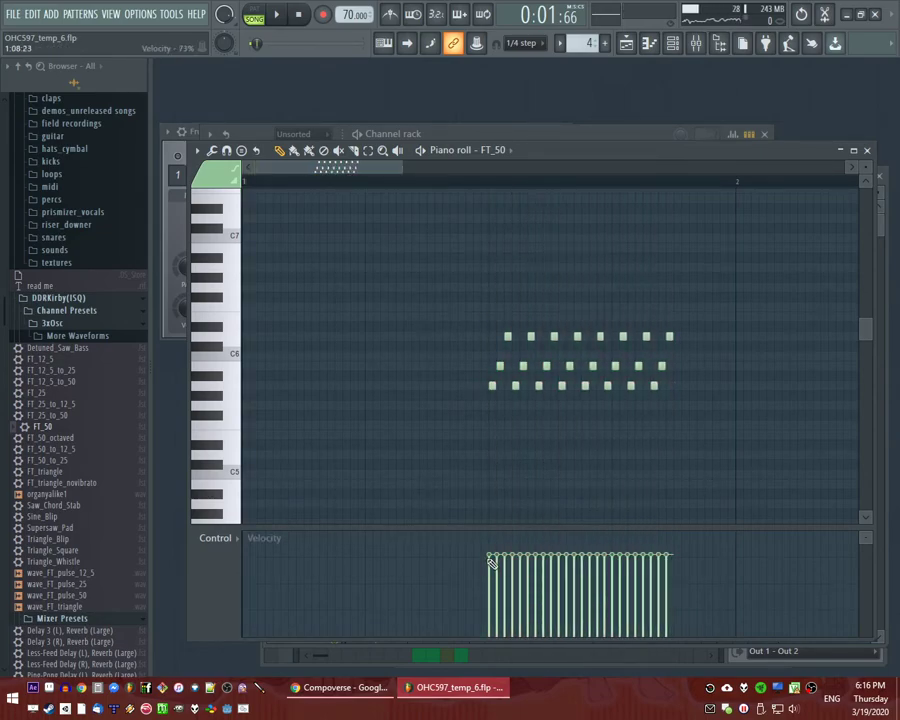
{"action": "left_click_drag", "start_coordinate": [490, 556], "coordinate": [672, 630]}
{"action": "key", "text": "space"}
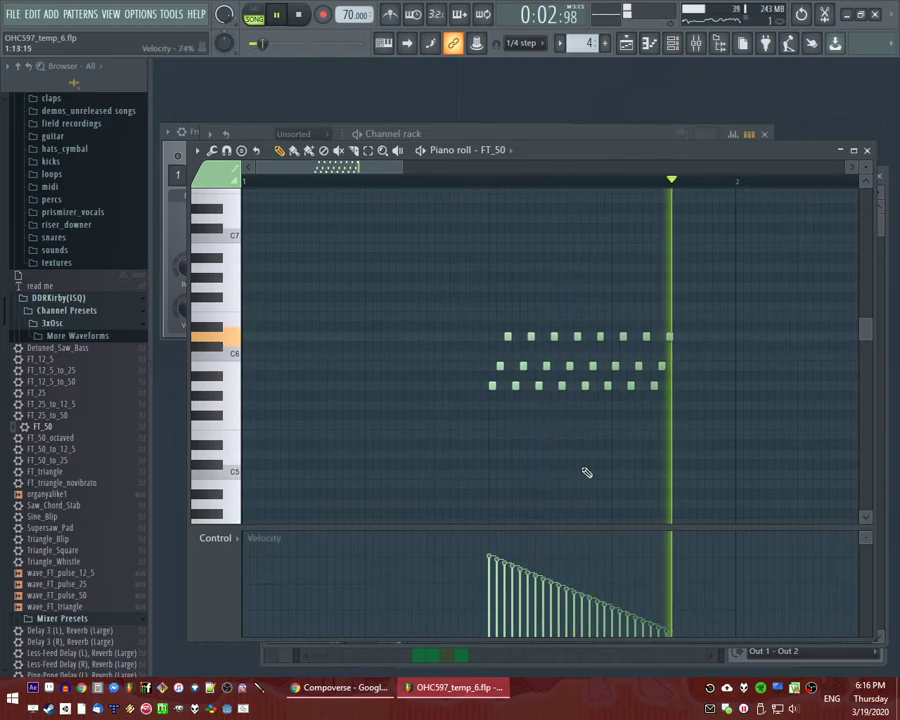
Route FT_50 to mixer track 13 and load Fruity delay bank in slot 4 and Fruity Reeverb 2 in slot 6.
{"action": "key", "text": "F6"}
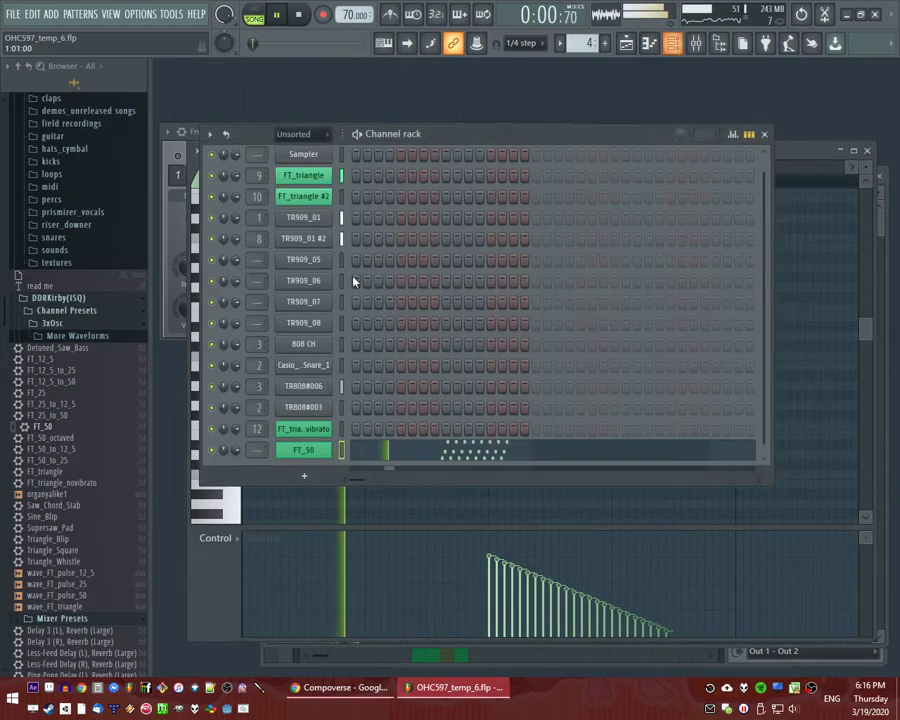
{"action": "left_click", "coordinate": [305, 450]}
{"action": "key", "text": "F9"}
{"action": "left_click", "coordinate": [760, 463]}
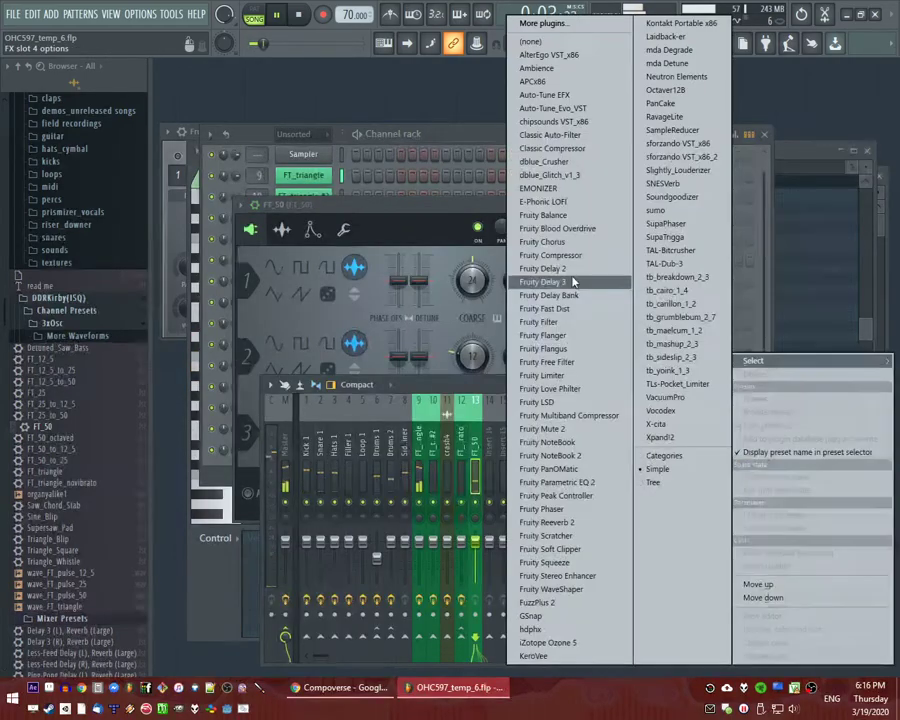
{"action": "left_click", "coordinate": [567, 296]}
{"action": "left_click", "coordinate": [760, 490]}
{"action": "left_click", "coordinate": [530, 518]}
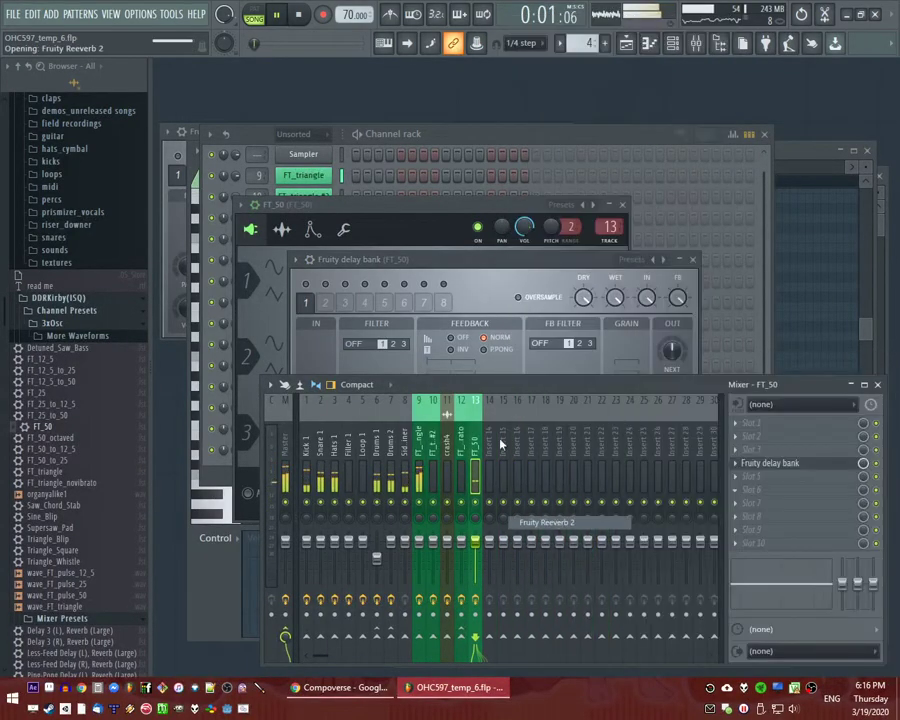
Adjust the Fruity Reeverb 2 controls on the FT_50 mixer track and close the effect window.
{"action": "left_click_drag", "start_coordinate": [355, 213], "coordinate": [355, 180]}
{"action": "left_click_drag", "start_coordinate": [458, 178], "coordinate": [458, 202]}
{"action": "left_click", "coordinate": [547, 149]}
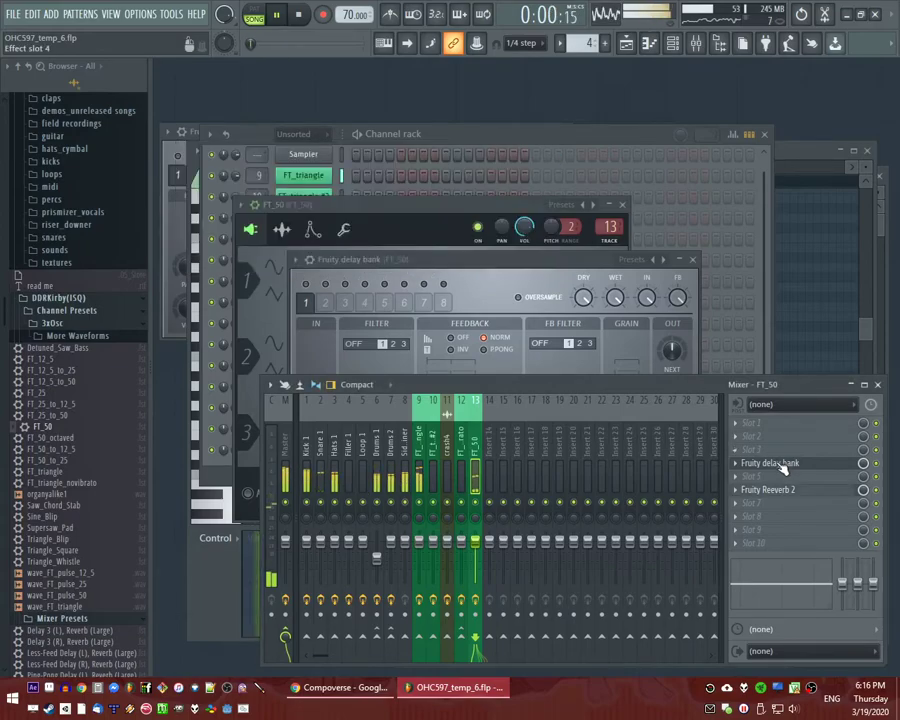
Set the FT_50 track's Fruity delay bank to ping-pong feedback with a time of 2:00, and open the channel's envelope settings.
{"action": "left_click", "coordinate": [775, 464]}
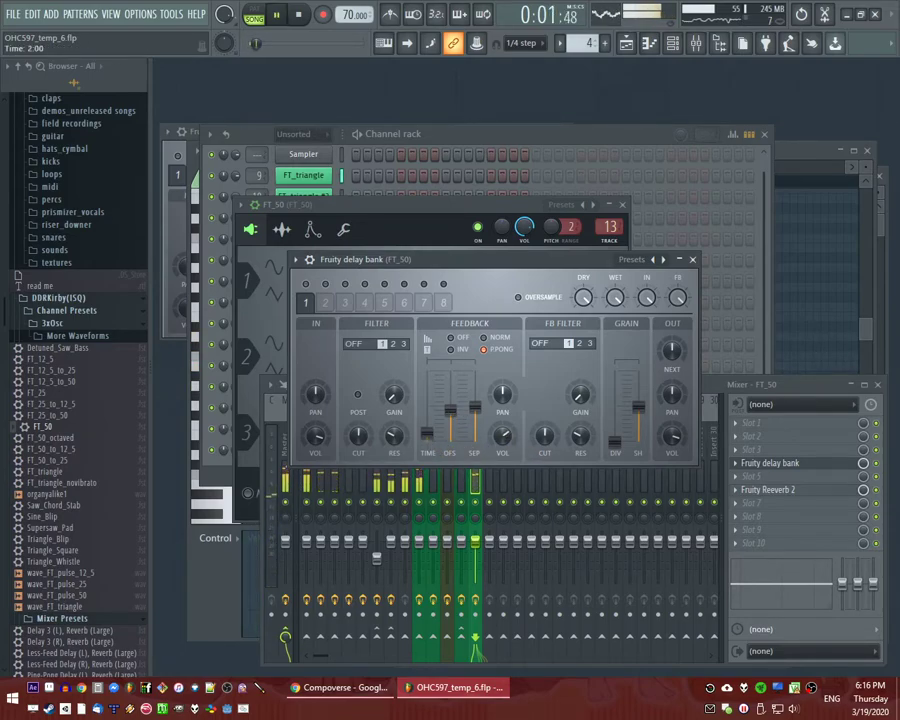
{"action": "left_click", "coordinate": [696, 260]}
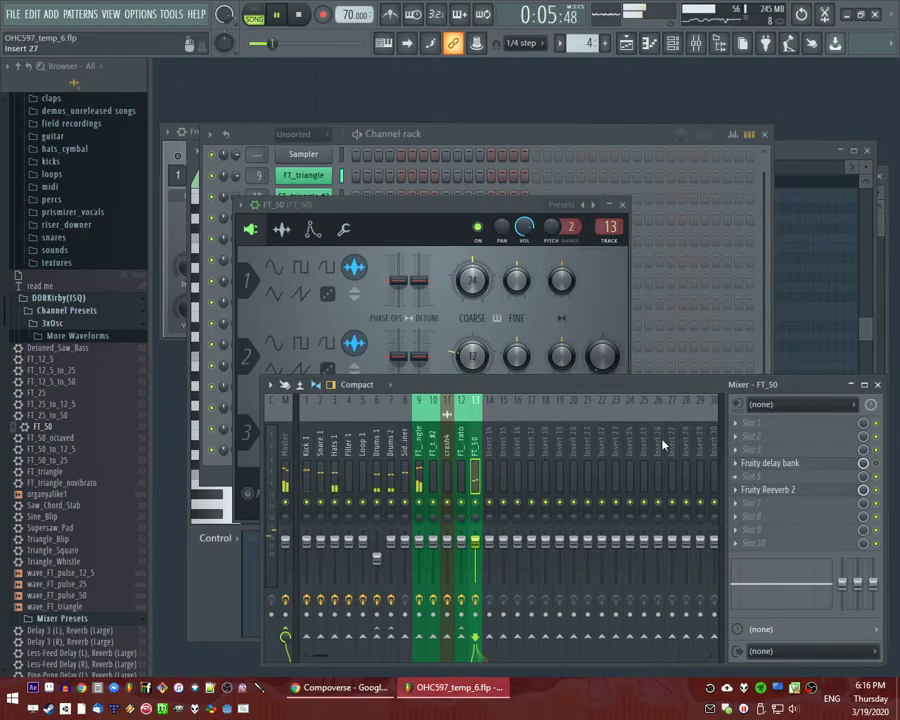
{"action": "left_click", "coordinate": [313, 231]}
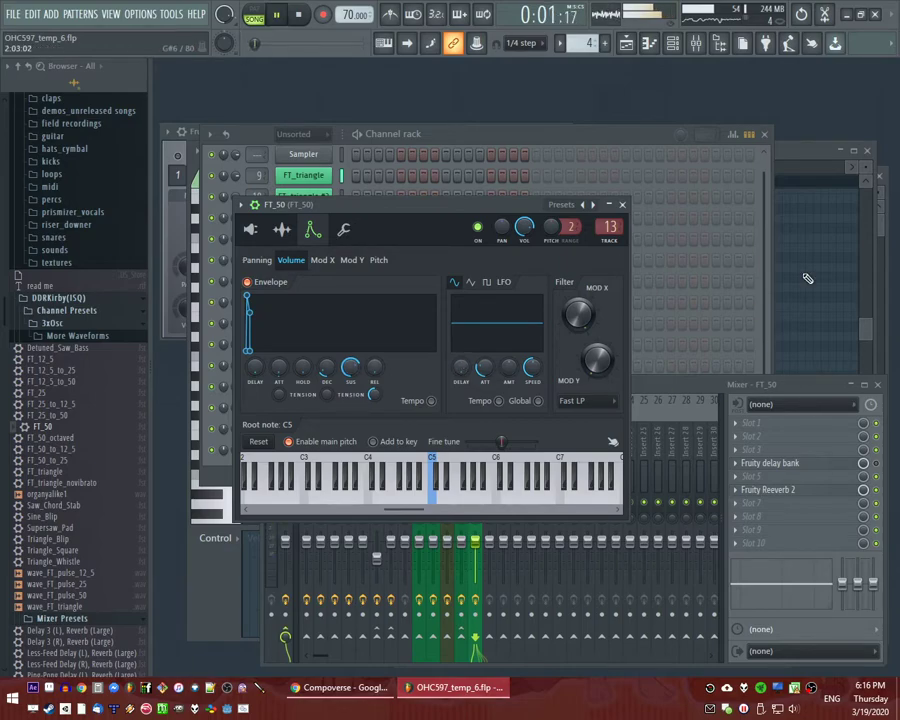
Duplicate the whole FT_50 arpeggio directly after itself and lower the copied notes' velocities to near zero.
{"action": "key", "text": "F7"}
{"action": "left_click_drag", "start_coordinate": [256, 274], "coordinate": [464, 476]}
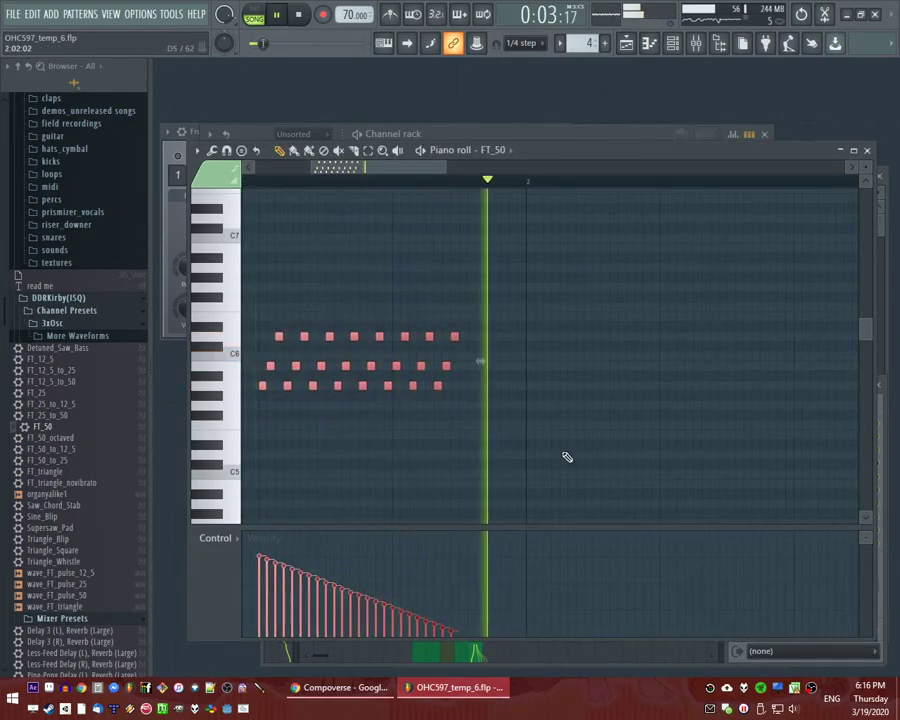
{"action": "key", "text": "ctrl+b"}
{"action": "key", "text": "space"}
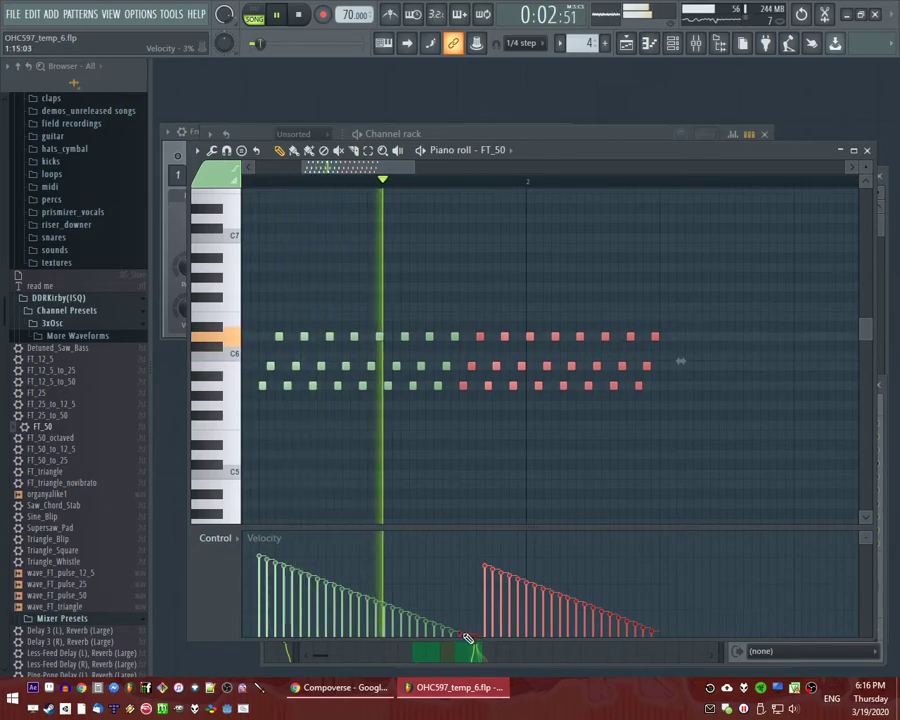
{"action": "left_click_drag", "start_coordinate": [466, 642], "coordinate": [719, 669]}
Re-enable Fruity delay bank on the FT_50 mixer track and open its settings during playback.
{"action": "key", "text": "F9"}
{"action": "key", "text": "space"}
{"action": "left_click", "coordinate": [832, 472]}
{"action": "key", "text": "Escape"}
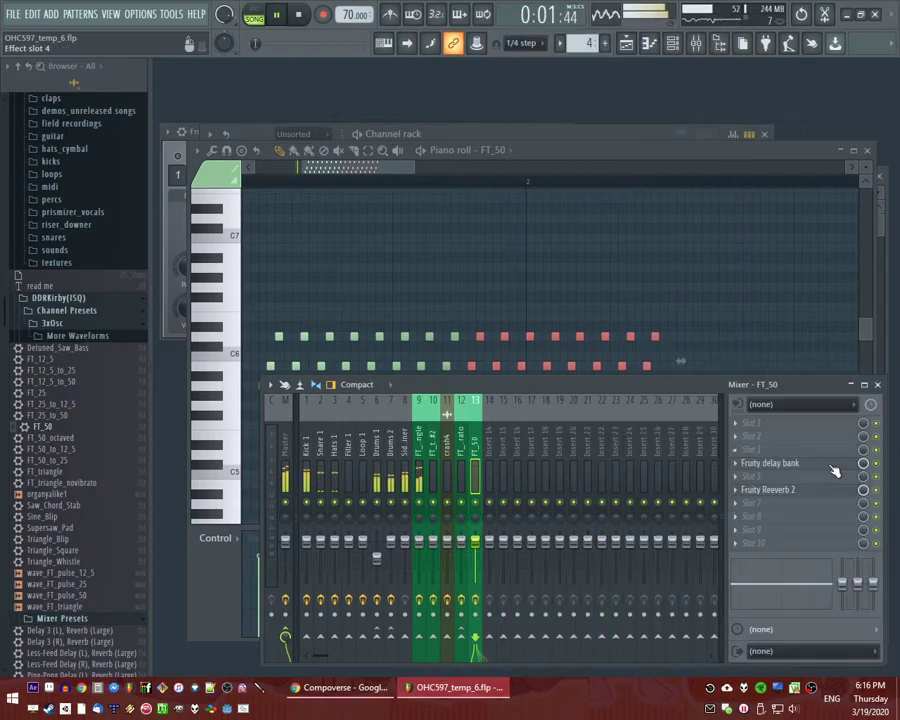
{"action": "left_click", "coordinate": [832, 466]}
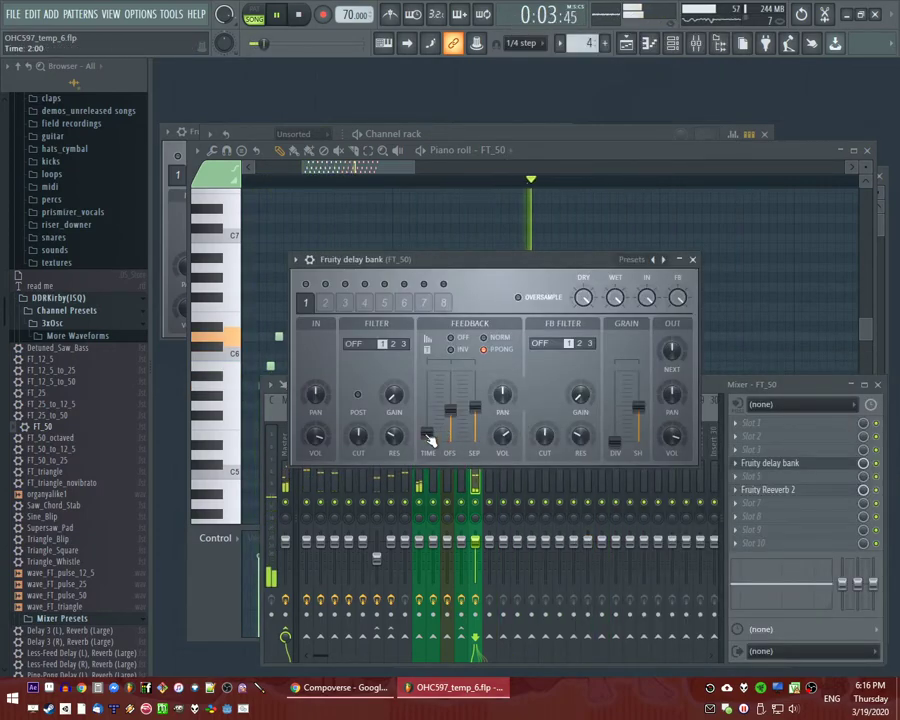
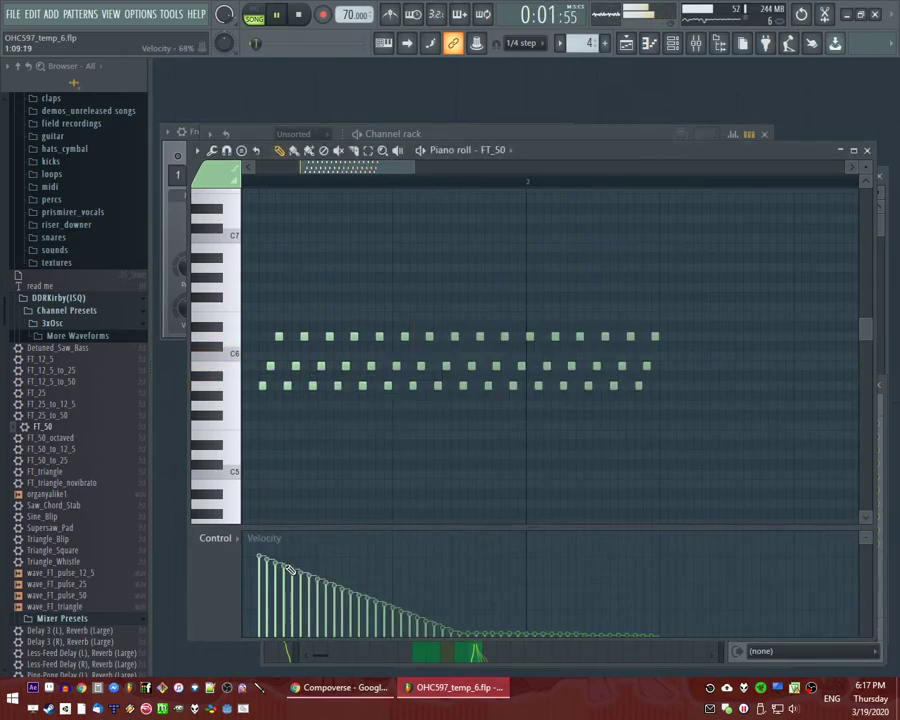
Redraw the FT_50 velocities as one long downward ramp and place a second Pattern 4 clip at bar 5 on Track 7.
{"action": "left_click_drag", "start_coordinate": [288, 570], "coordinate": [632, 644]}
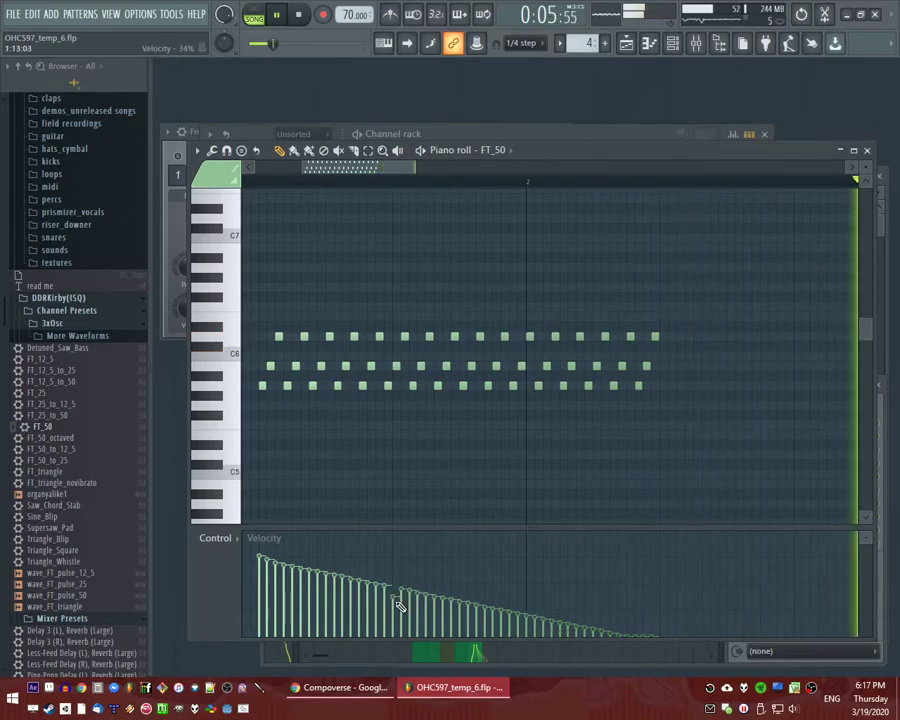
{"action": "key", "text": "F5"}
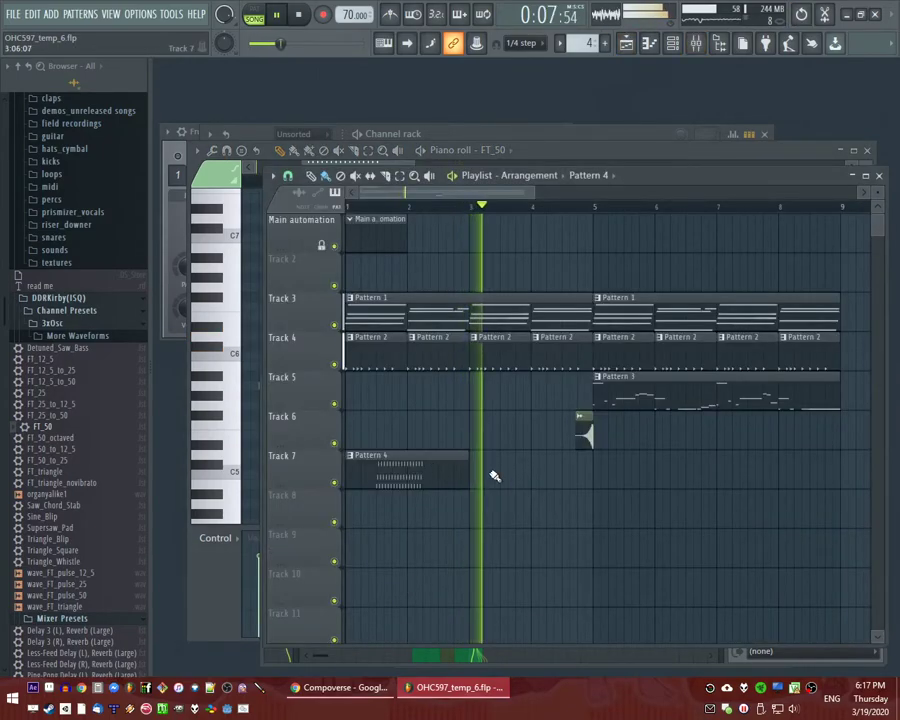
{"action": "left_click", "coordinate": [599, 470]}
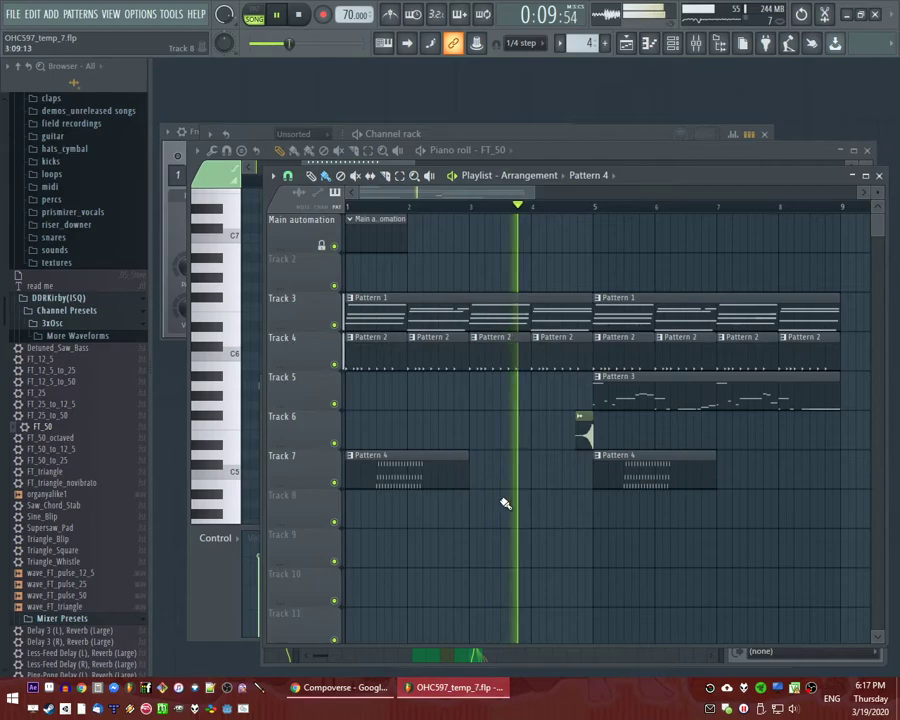
Switch to Pattern 5 and place a clip of it at bar 5 on Track 8.
{"action": "scroll", "coordinate": [505, 502], "scroll_direction": "down", "scroll_amount": 2}
{"action": "scroll", "coordinate": [495, 530], "scroll_direction": "up", "scroll_amount": 2}
{"action": "key", "text": "KP_Add"}
{"action": "left_click", "coordinate": [481, 512]}
{"action": "scroll", "coordinate": [490, 420], "scroll_direction": "left", "scroll_amount": 2}
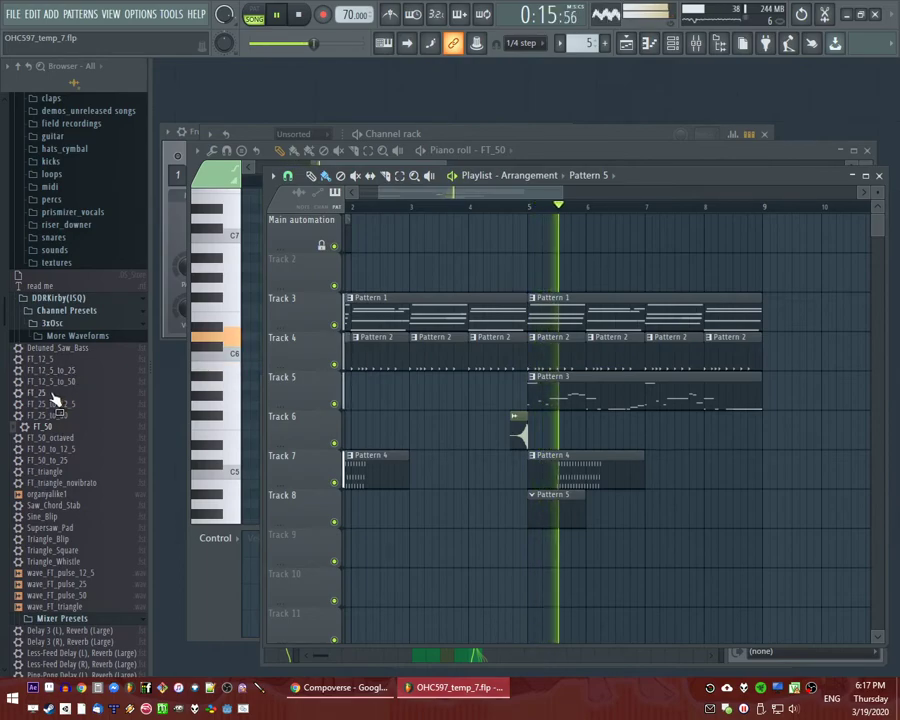
Add the FT_25 3xOsc preset from the browser to the channel rack as a new channel and open its piano roll.
{"action": "key", "text": "F6"}
{"action": "key", "text": "F5"}
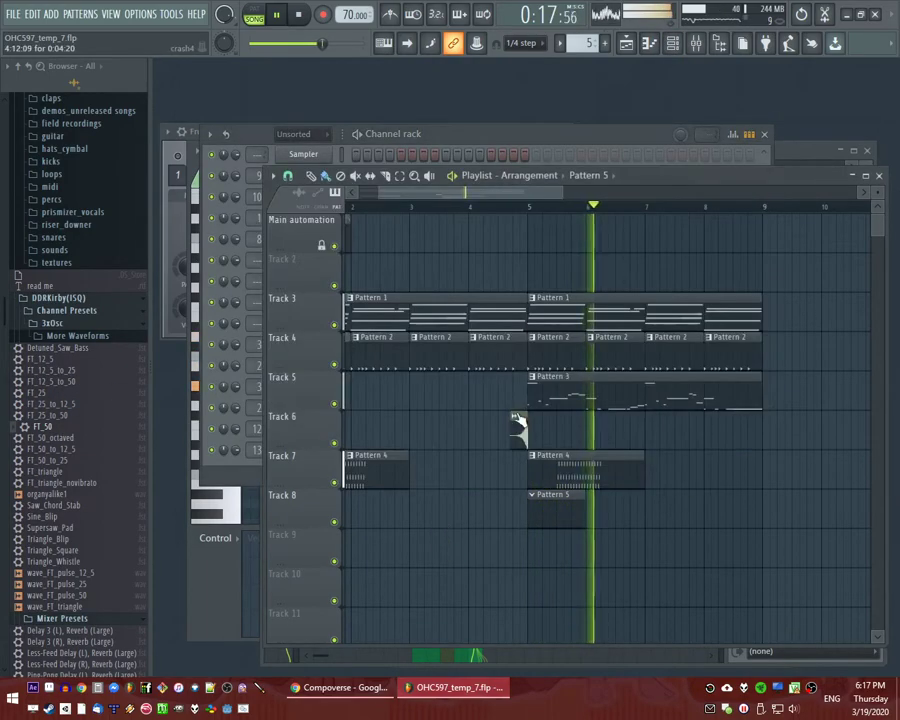
{"action": "key", "text": "F6"}
{"action": "key", "text": "F5"}
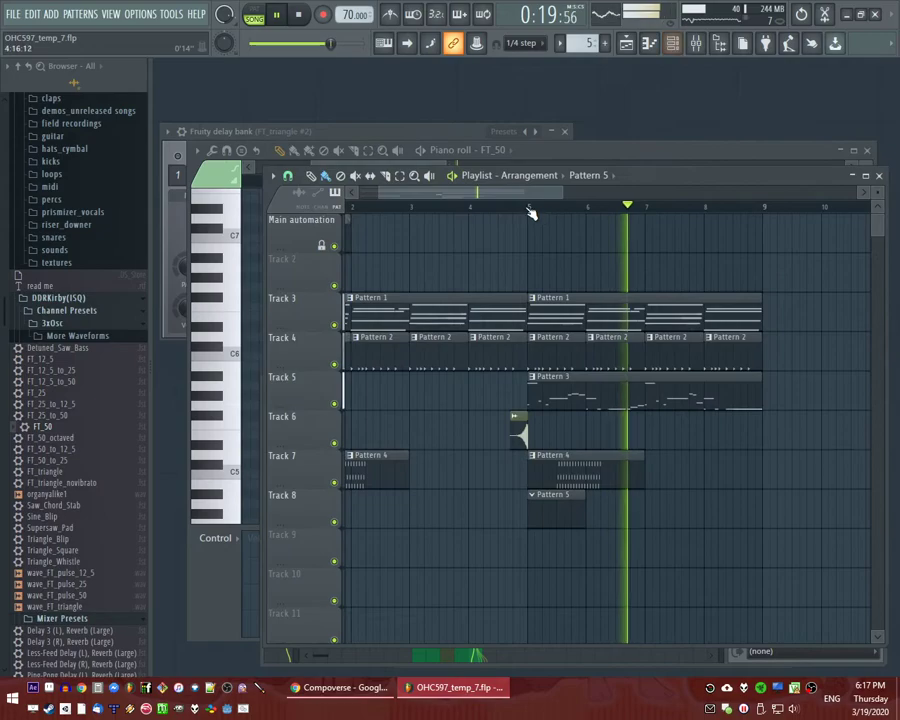
{"action": "key", "text": "F6"}
{"action": "scroll", "coordinate": [450, 329], "scroll_direction": "up", "scroll_amount": 1}
{"action": "left_click_drag", "start_coordinate": [43, 396], "coordinate": [315, 168]}
{"action": "right_click", "coordinate": [318, 167]}
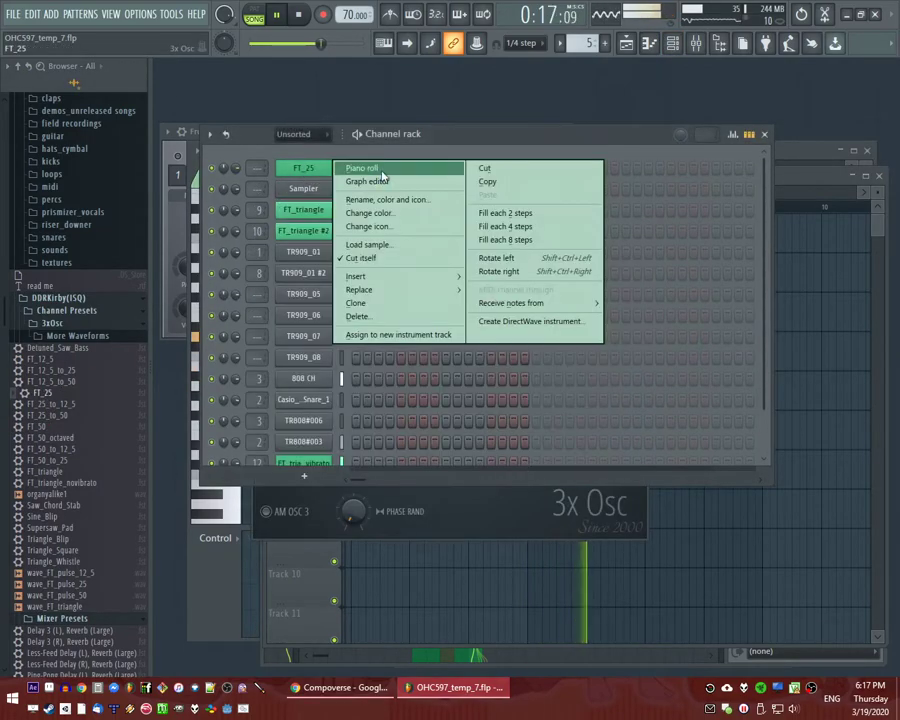
{"action": "left_click", "coordinate": [381, 170]}
{"action": "scroll", "coordinate": [353, 348], "scroll_direction": "up", "scroll_amount": 2}
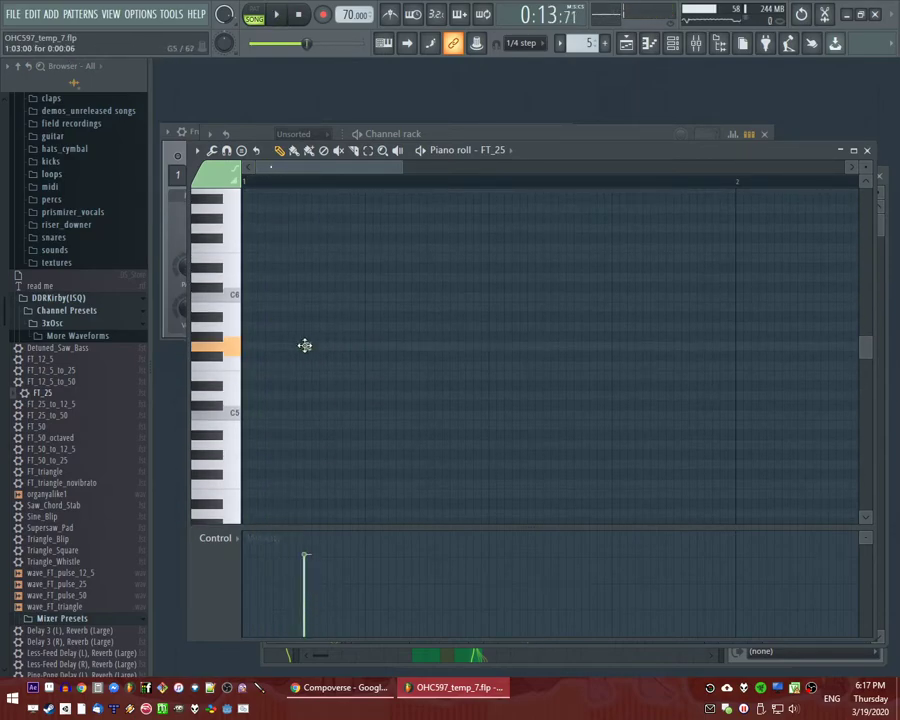
Replace the test note with a bar 1 opening phrase in the FT_25 piano roll: G5, a longer F#5, and D5, starting at step 4.
{"action": "scroll", "coordinate": [360, 347], "scroll_direction": "down", "scroll_amount": 2}
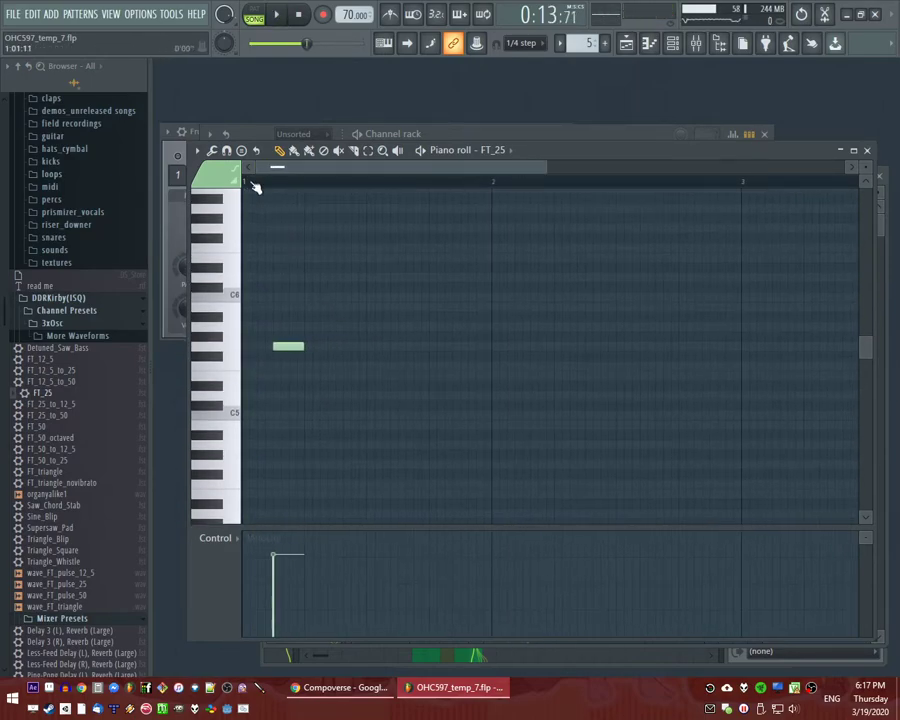
{"action": "right_click", "coordinate": [295, 348]}
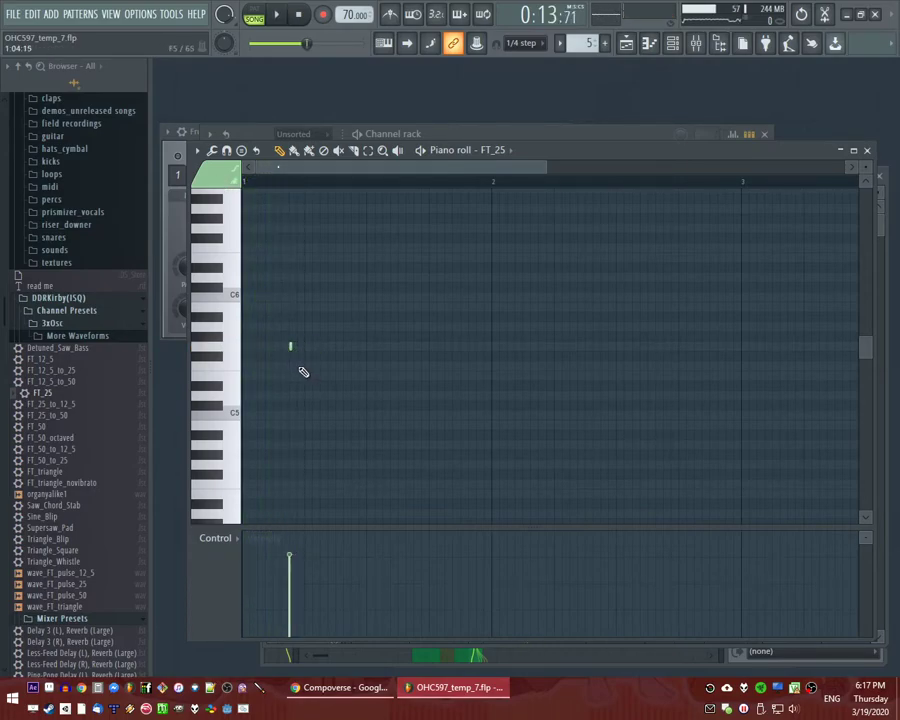
{"action": "key", "text": "space"}
{"action": "left_click", "coordinate": [303, 354]}
{"action": "scroll", "coordinate": [288, 348], "scroll_direction": "up", "scroll_amount": 2}
{"action": "key", "text": "space"}
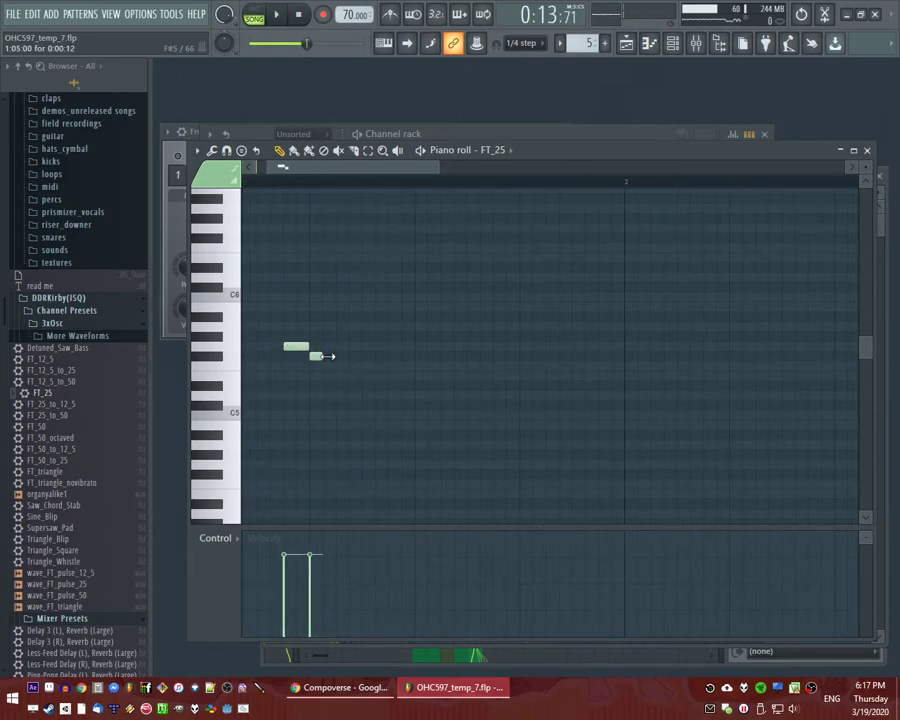
{"action": "left_click_drag", "start_coordinate": [405, 360], "coordinate": [361, 357]}
{"action": "key", "text": "space"}
{"action": "left_click", "coordinate": [368, 397]}
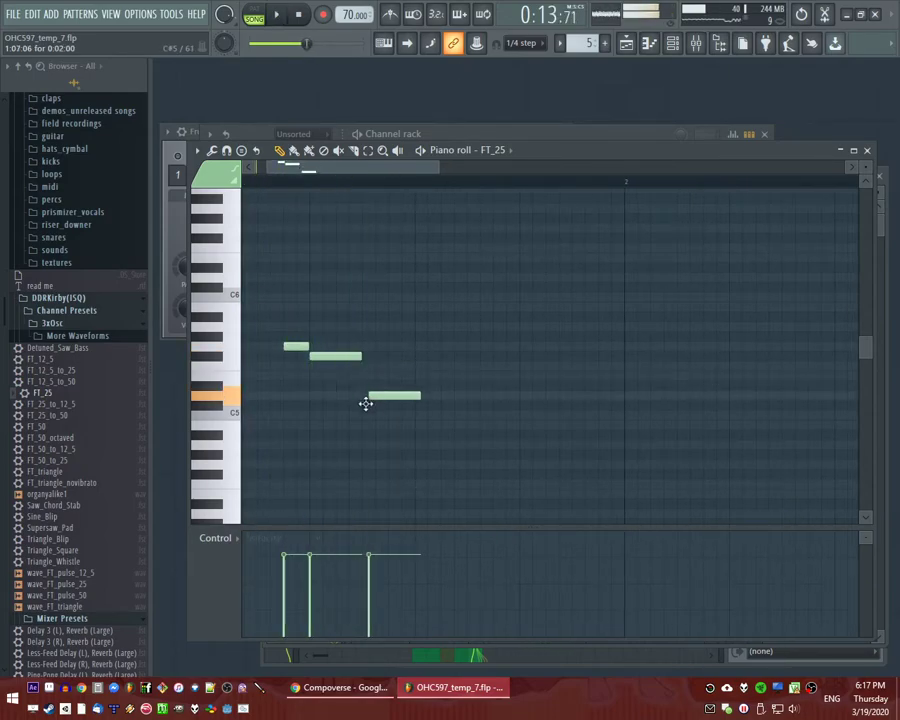
{"action": "left_click_drag", "start_coordinate": [411, 395], "coordinate": [388, 395]}
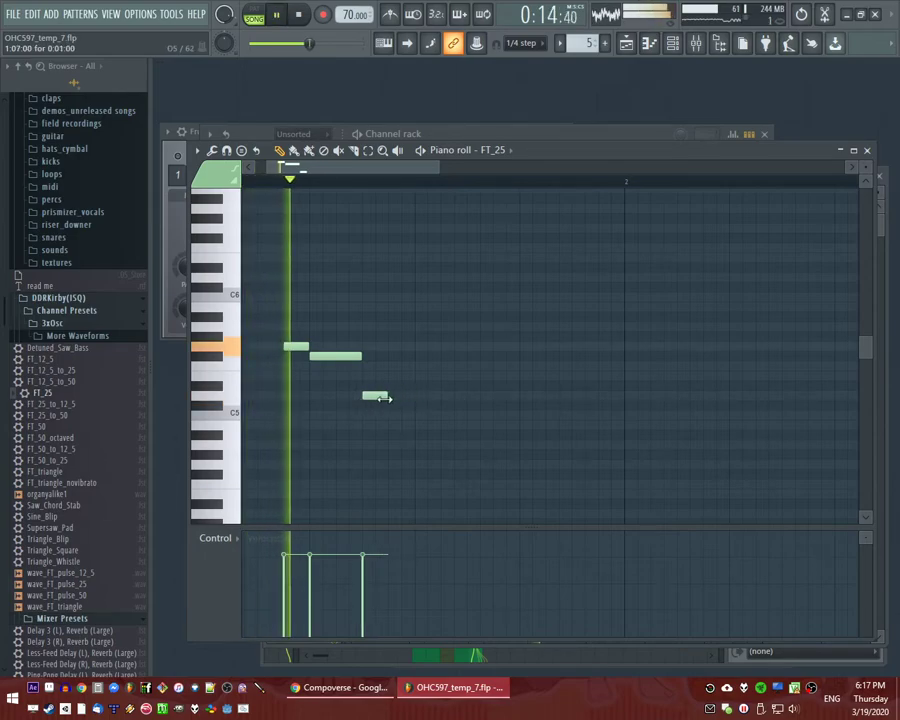
{"action": "key", "text": "space"}
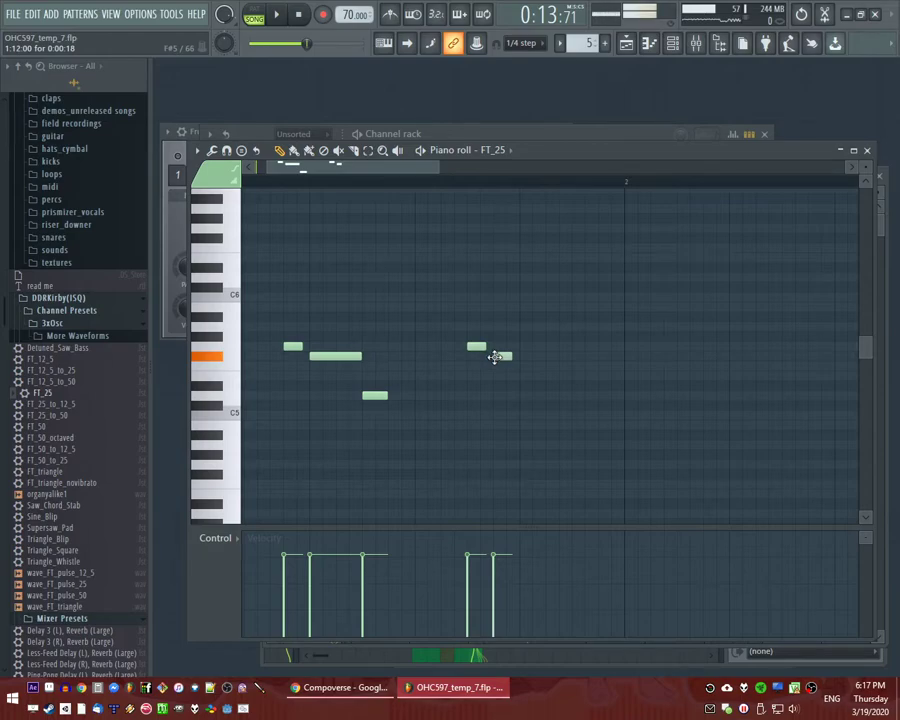
{"action": "left_click", "coordinate": [470, 395]}
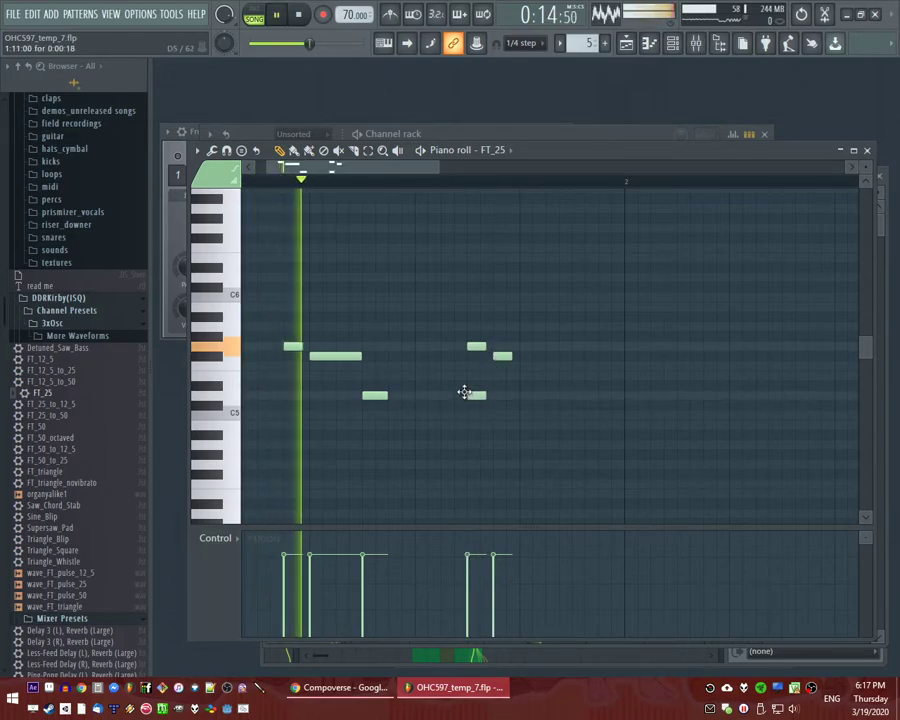
{"action": "right_click", "coordinate": [479, 347]}
{"action": "right_click", "coordinate": [502, 356]}
{"action": "right_click", "coordinate": [478, 396]}
{"action": "key", "text": "space"}
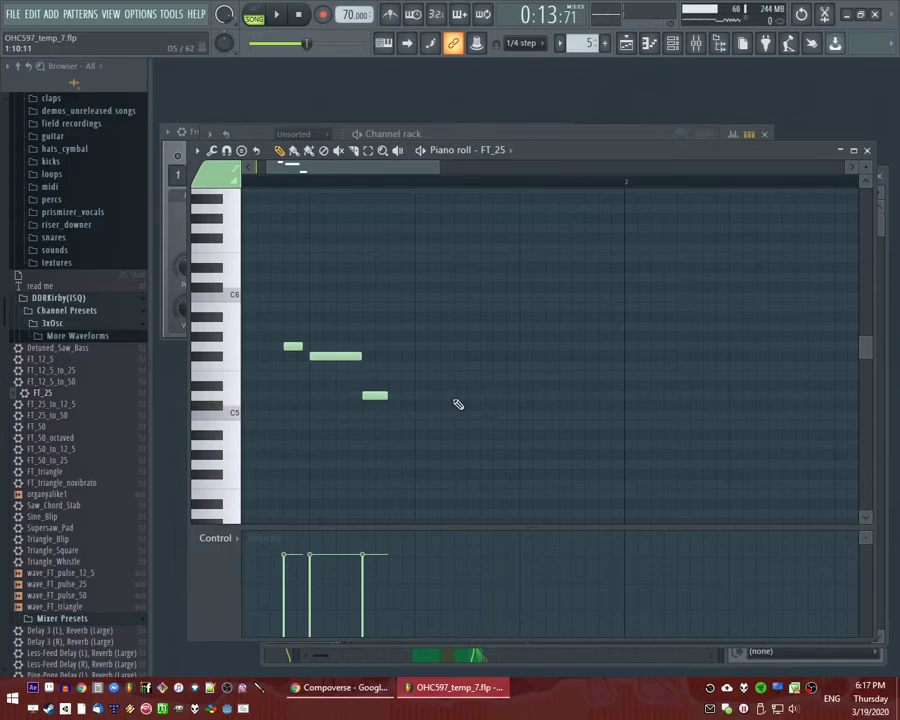
Add a second phrase of short D5, G5, F#5 and D5 notes on steps 12 to 15 of bar 1.
{"action": "key", "text": "space"}
{"action": "left_click", "coordinate": [493, 386]}
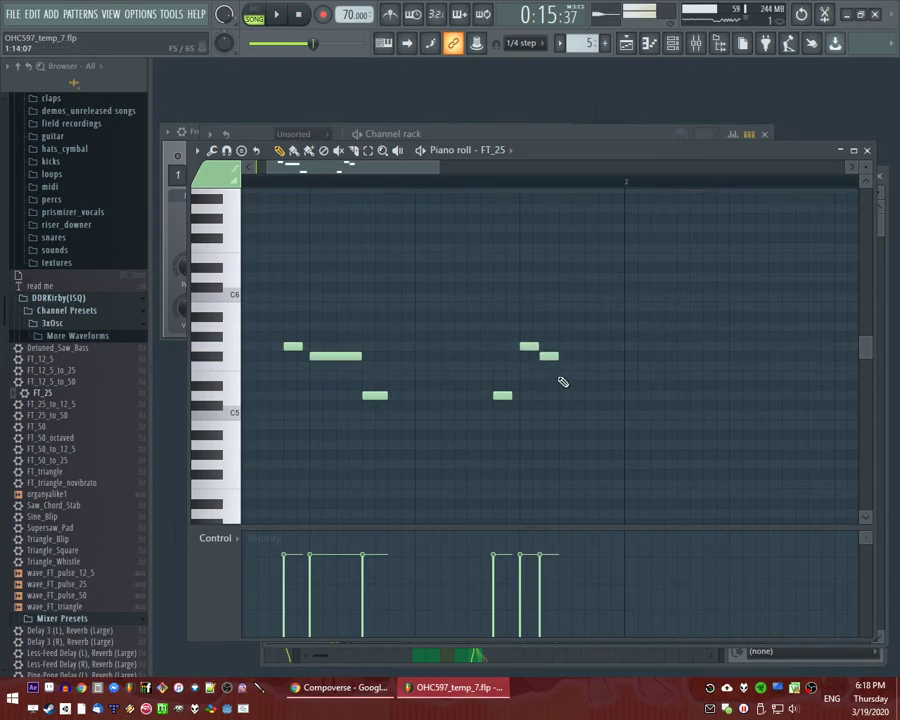
{"action": "left_click_drag", "start_coordinate": [545, 352], "coordinate": [553, 356]}
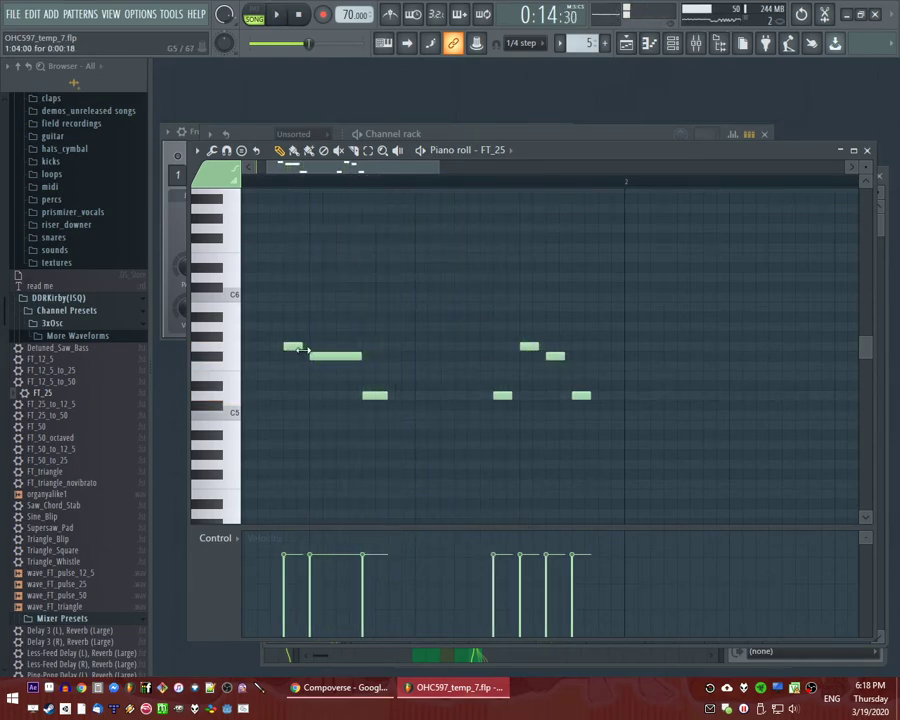
Route FT_25 to mixer track 14 and add Fruity Parametric EQ 2 in slot 3, with band 1 at -18 dB near 85 Hz.
{"action": "key", "text": "F6"}
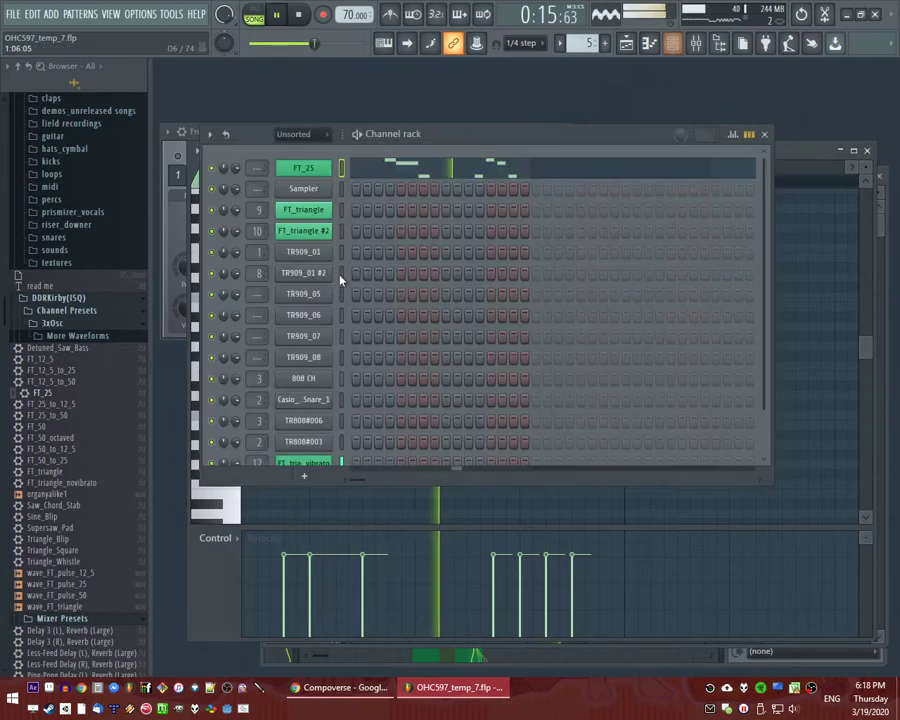
{"action": "left_click", "coordinate": [303, 170]}
{"action": "left_click", "coordinate": [627, 261]}
{"action": "left_click", "coordinate": [738, 451]}
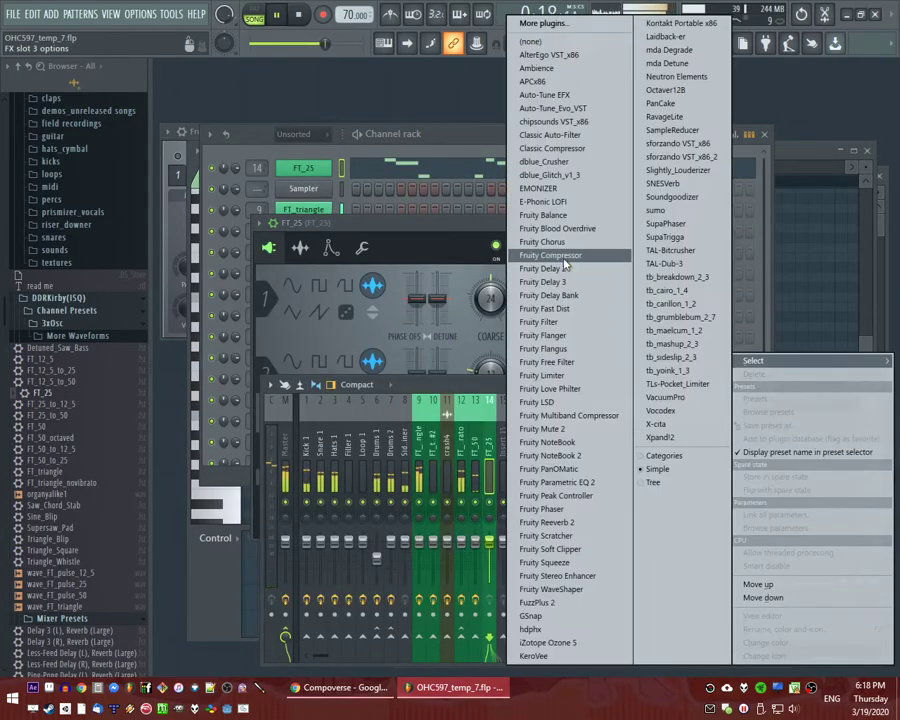
{"action": "left_click", "coordinate": [566, 482]}
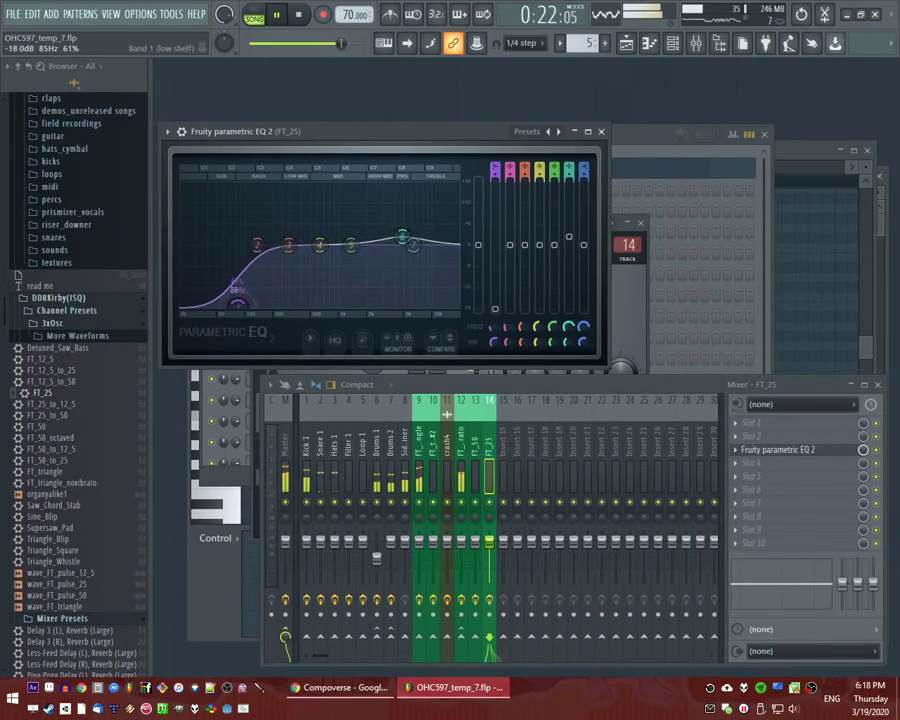
Add Fruity Delay Bank in slot 5 and Fruity Reeverb 2 in slot 7 of the FT_25 track, with about 1.6 s reverb decay.
{"action": "left_click", "coordinate": [788, 476]}
{"action": "left_click", "coordinate": [575, 284]}
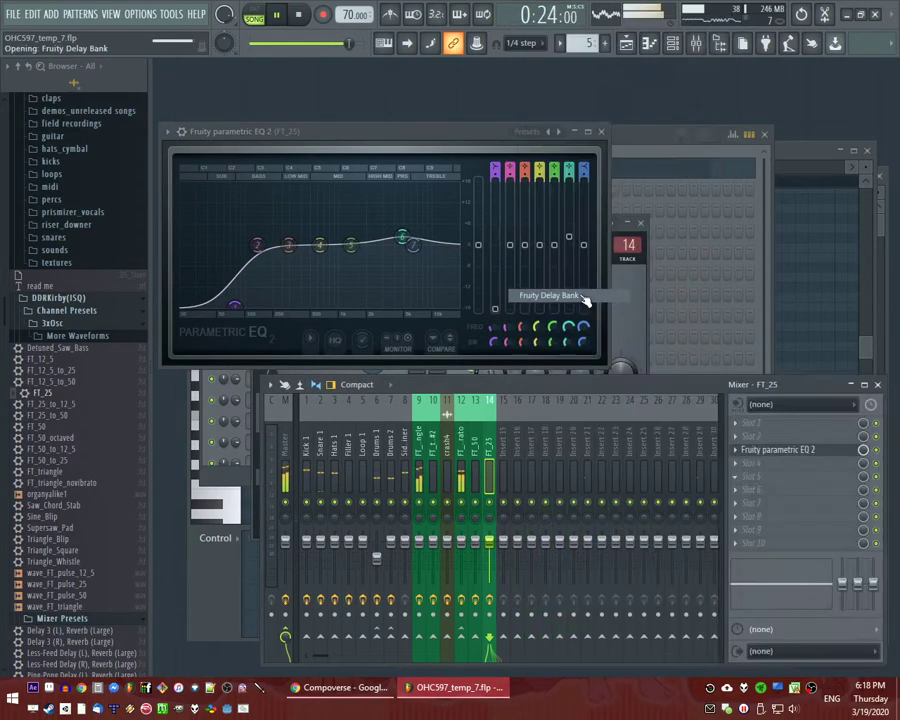
{"action": "left_click", "coordinate": [731, 505]}
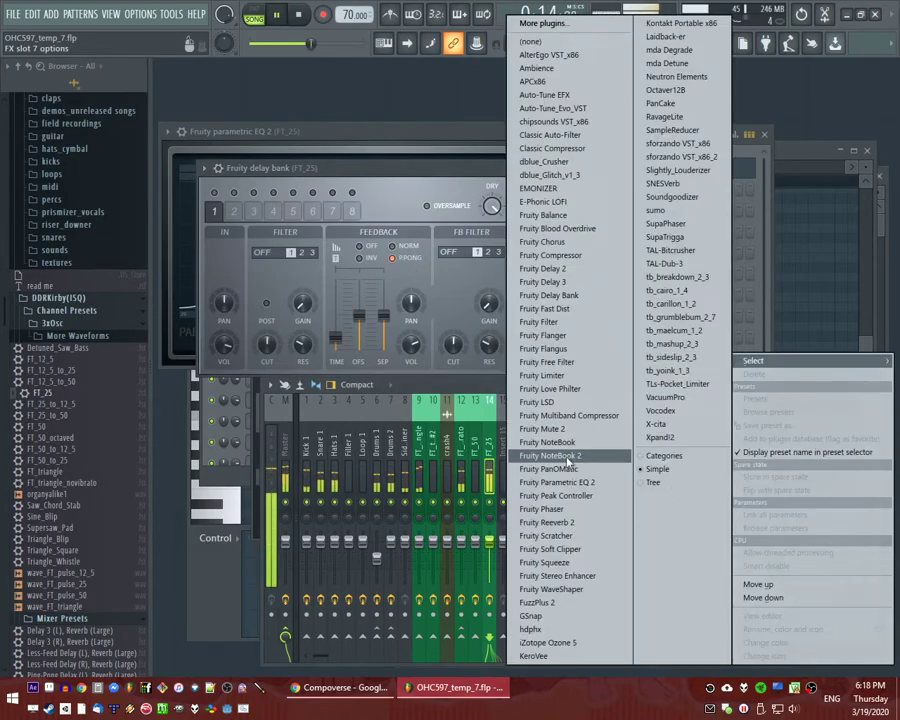
{"action": "left_click", "coordinate": [565, 522]}
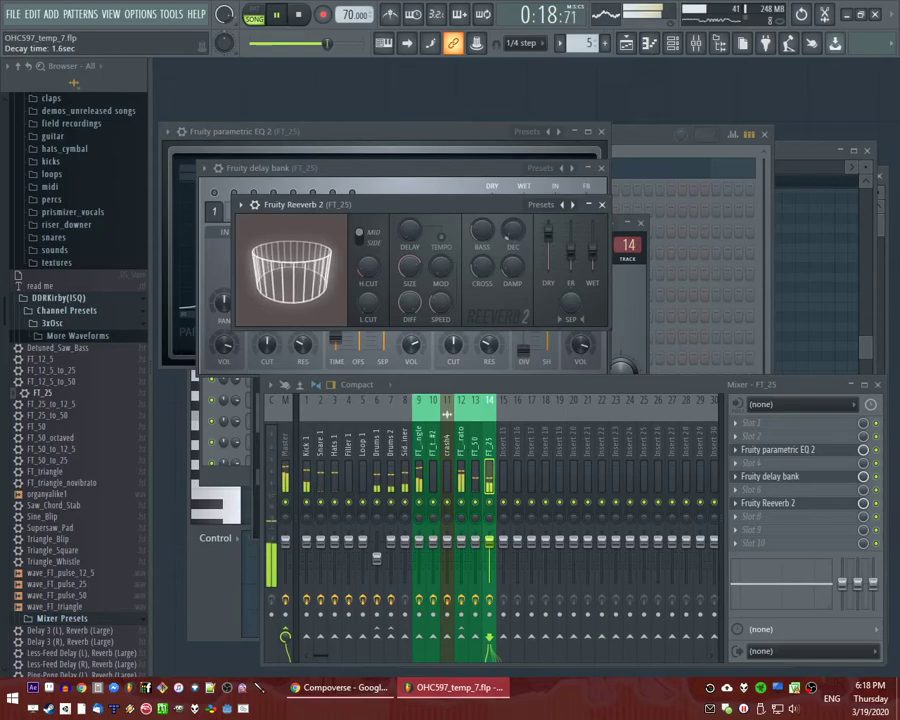
Close the FT_25 delay bank and the mixer, and reopen Pattern 5's piano roll from its playlist clip.
{"action": "left_click", "coordinate": [470, 193]}
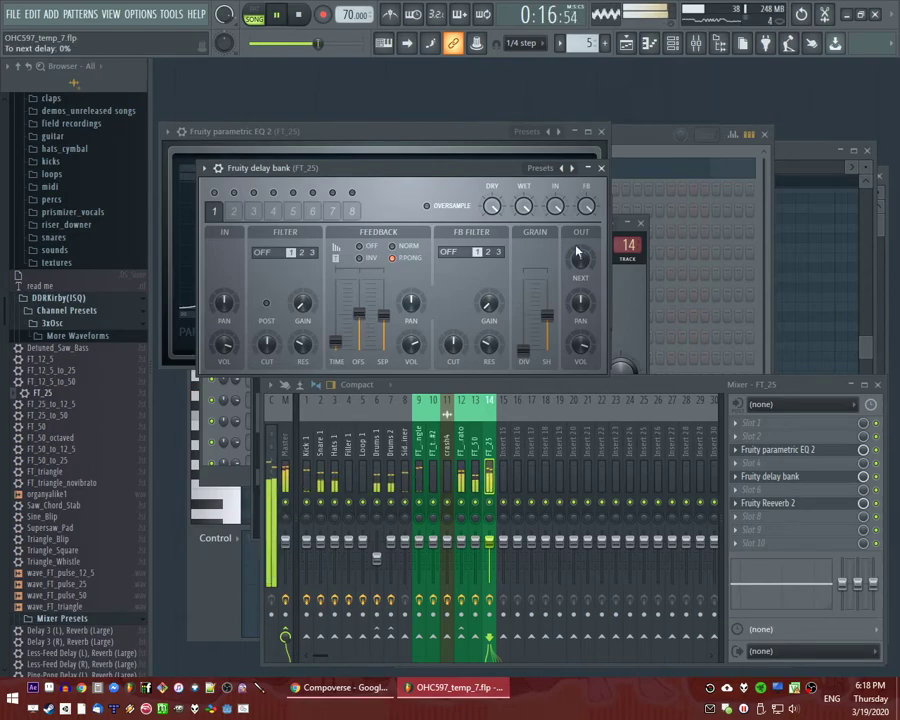
{"action": "left_click", "coordinate": [602, 169]}
{"action": "key", "text": "F9"}
{"action": "key", "text": "F5"}
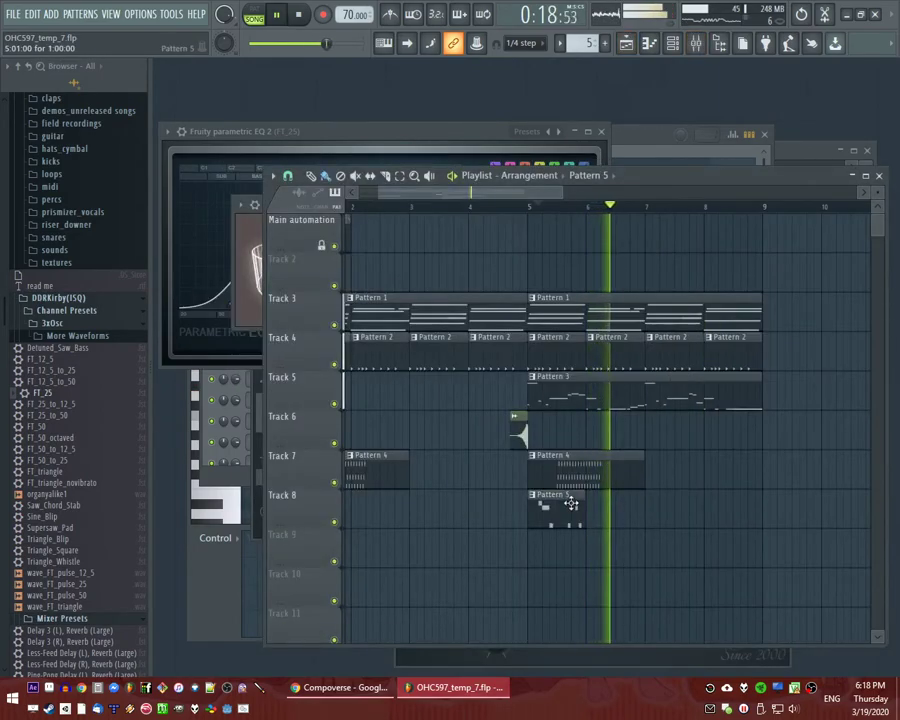
{"action": "double_click", "coordinate": [544, 498]}
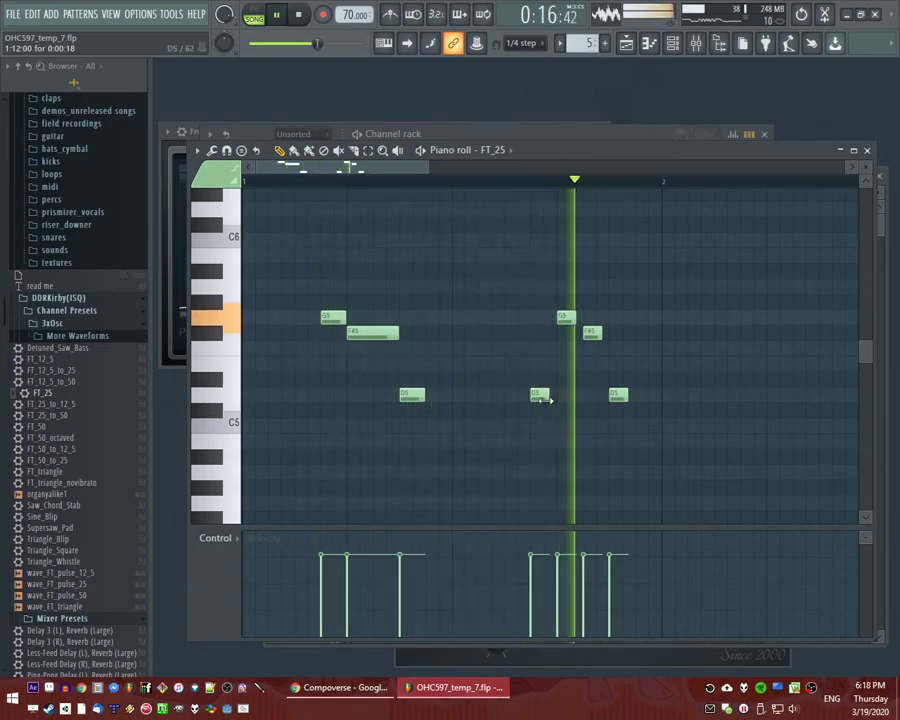
Lengthen the second G5 and F#5 notes to one full step so each reaches the following note.
{"action": "key", "text": "space"}
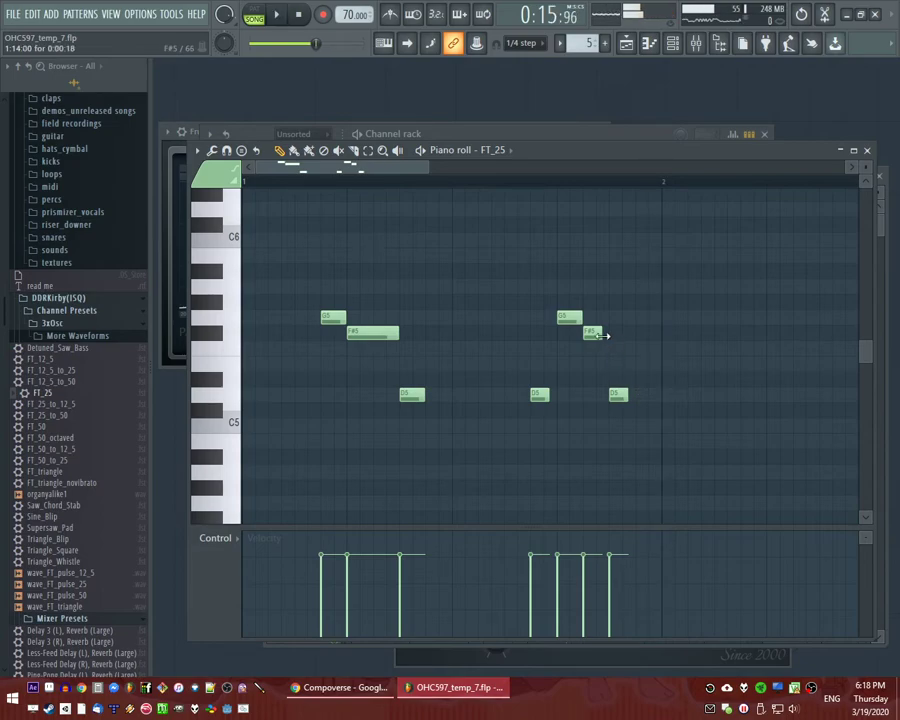
{"action": "key", "text": "space"}
{"action": "key", "text": "space"}
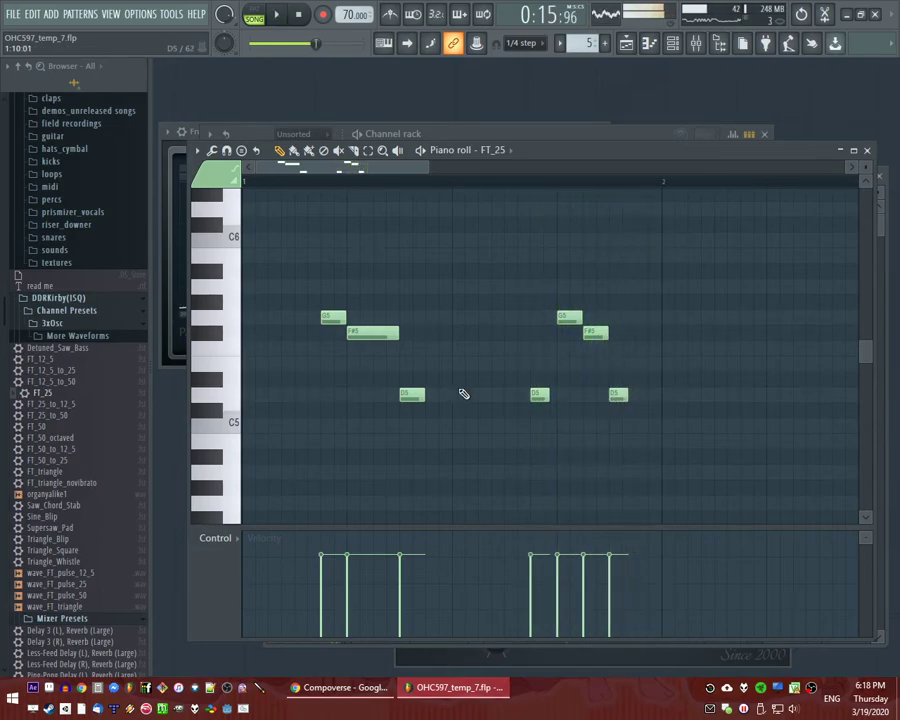
Extend the last D5 to bar 2 and add a one-step A#4 slide note under its second half.
{"action": "scroll", "coordinate": [580, 455], "scroll_direction": "down", "scroll_amount": 1}
{"action": "scroll", "coordinate": [580, 455], "scroll_direction": "up", "scroll_amount": 1}
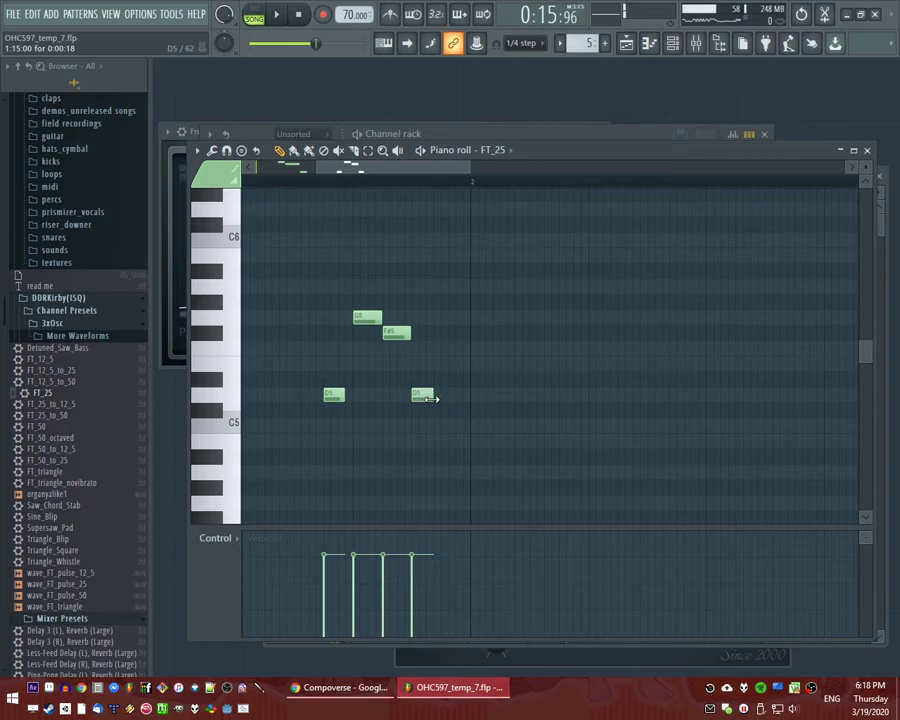
{"action": "scroll", "coordinate": [430, 445], "scroll_direction": "down", "scroll_amount": 1}
{"action": "left_click", "coordinate": [432, 455]}
{"action": "key", "text": "space"}
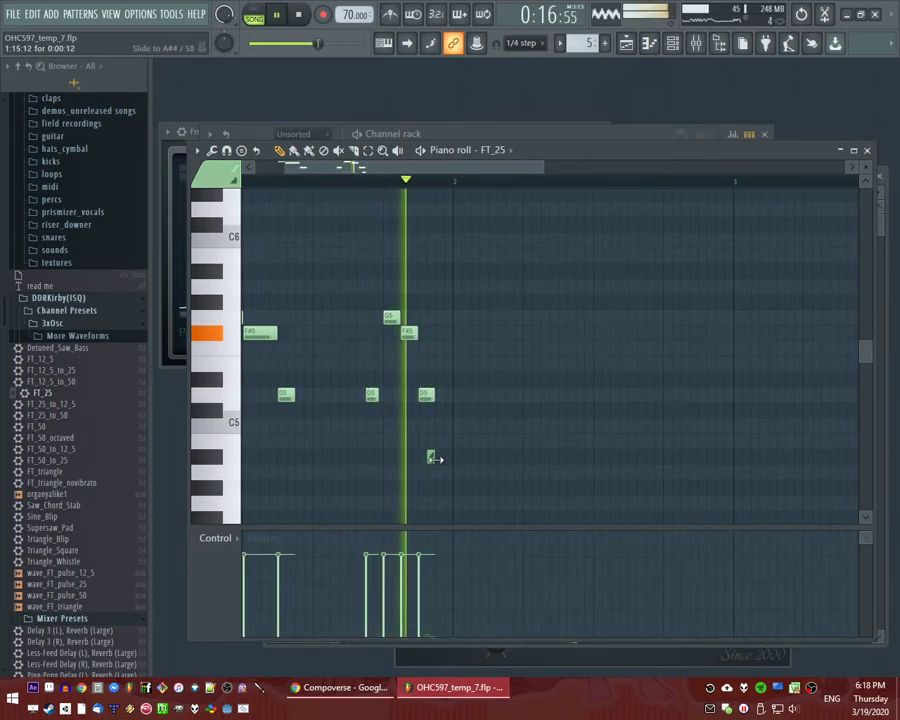
{"action": "key", "text": "space"}
{"action": "scroll", "coordinate": [430, 388], "scroll_direction": "up", "scroll_amount": 1}
{"action": "key", "text": "space"}
{"action": "left_click_drag", "start_coordinate": [437, 455], "coordinate": [466, 462]}
Place a regular one-step note at the start of bar 2 and move it down to G4.
{"action": "left_click", "coordinate": [468, 500]}
{"action": "key", "text": "space"}
{"action": "key", "text": "space"}
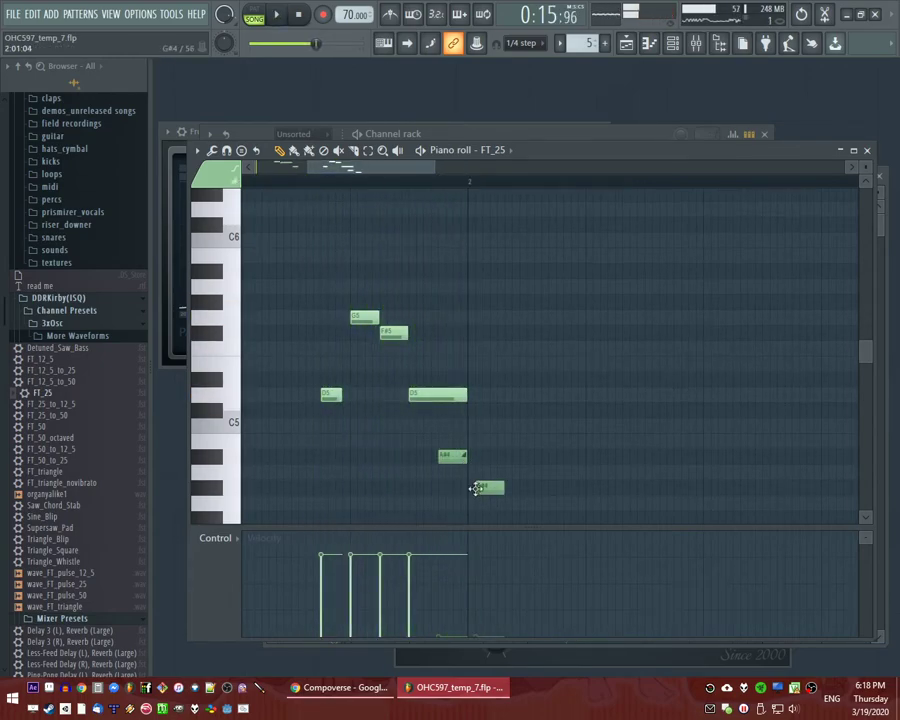
{"action": "key", "text": "space"}
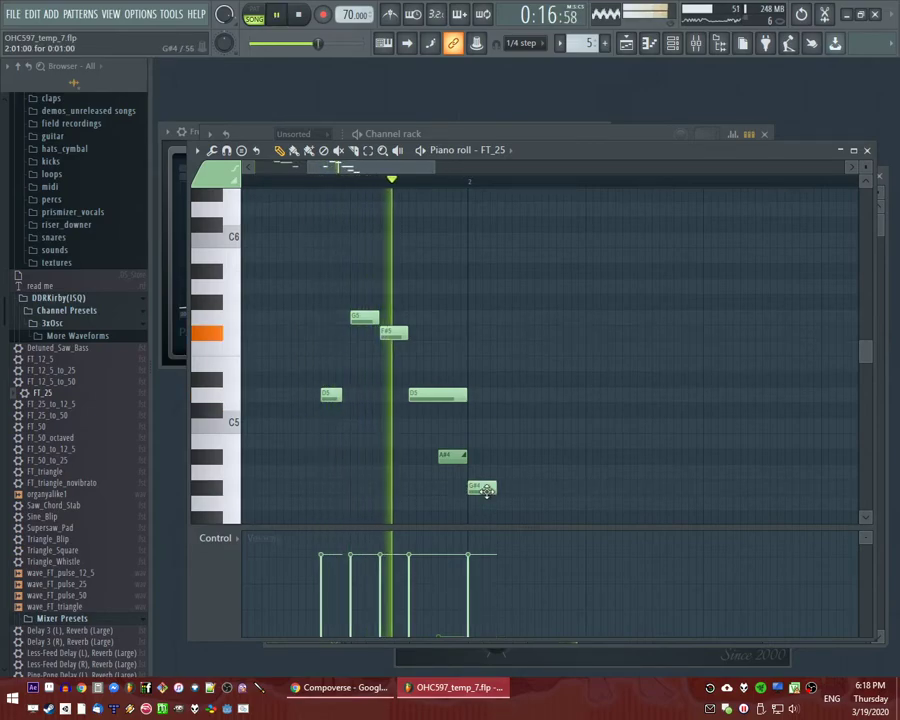
{"action": "key", "text": "space"}
{"action": "left_click_drag", "start_coordinate": [482, 488], "coordinate": [486, 503]}
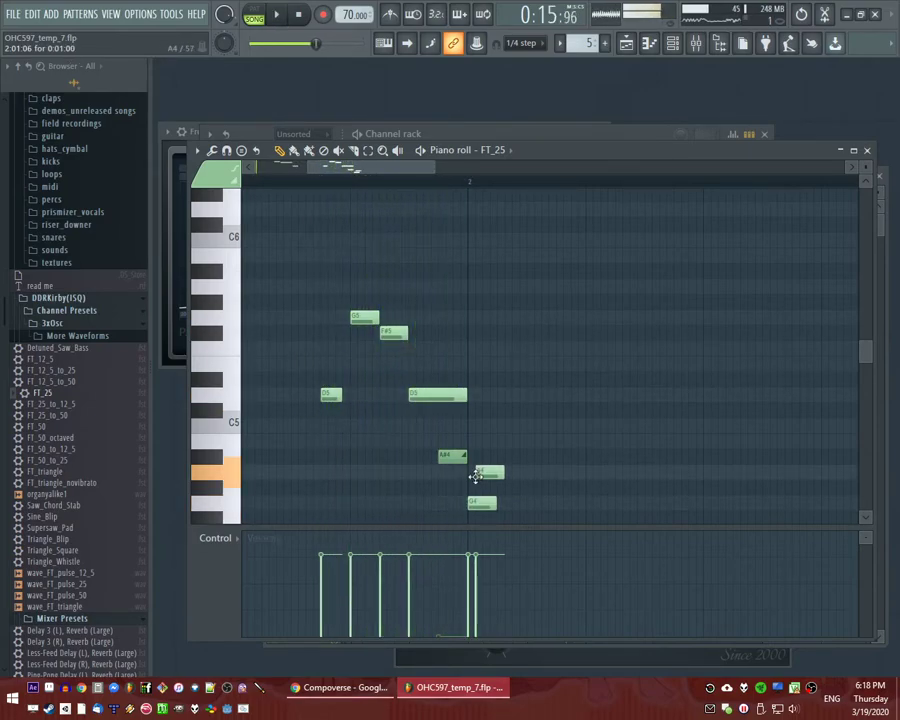
Shorten the G4 to a grace note leading into a long A4, and raise the A#4 slide note's velocity to match the others.
{"action": "key", "text": "space"}
{"action": "left_click_drag", "start_coordinate": [504, 474], "coordinate": [590, 484]}
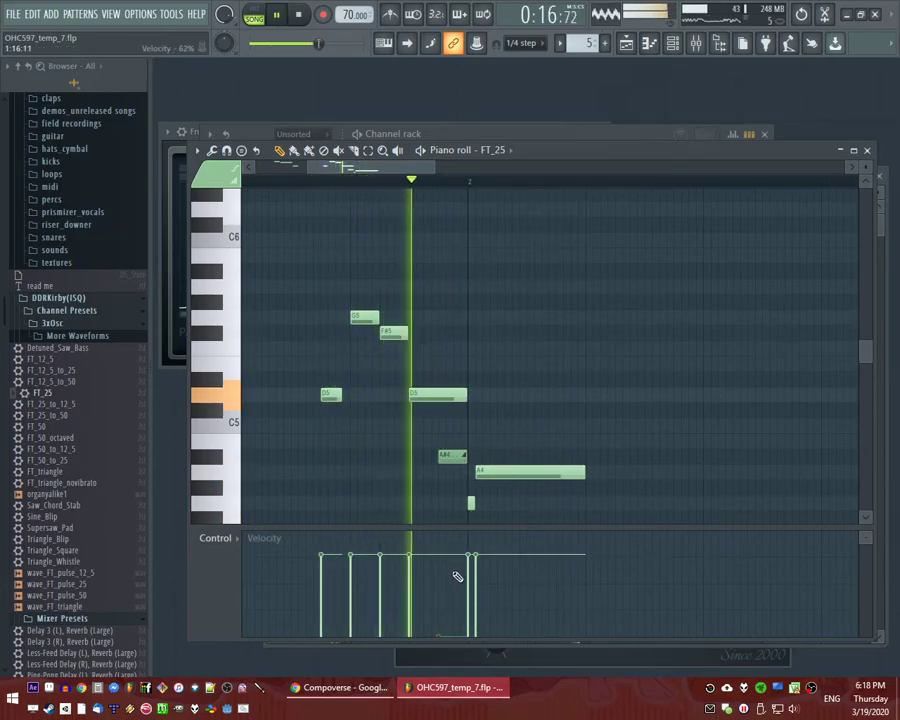
{"action": "key", "text": "space"}
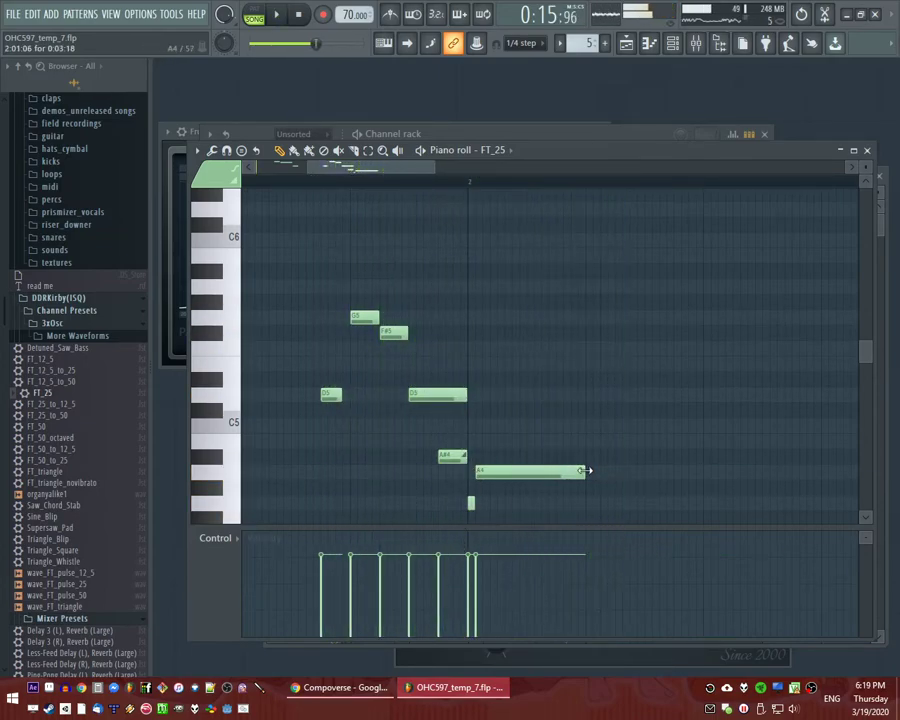
{"action": "left_click_drag", "start_coordinate": [585, 472], "coordinate": [414, 492]}
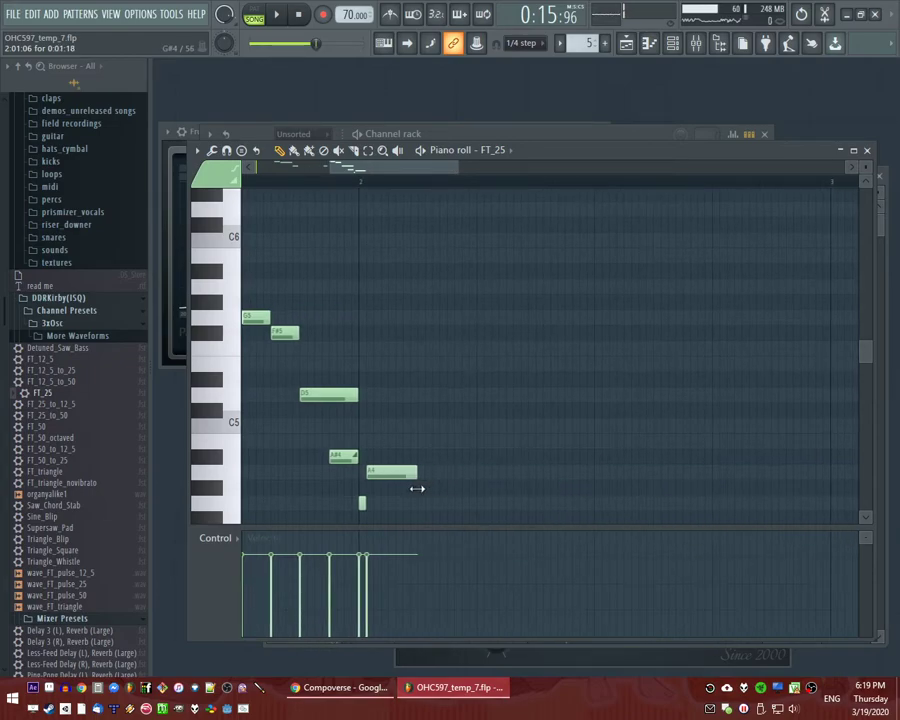
{"action": "key", "text": "space"}
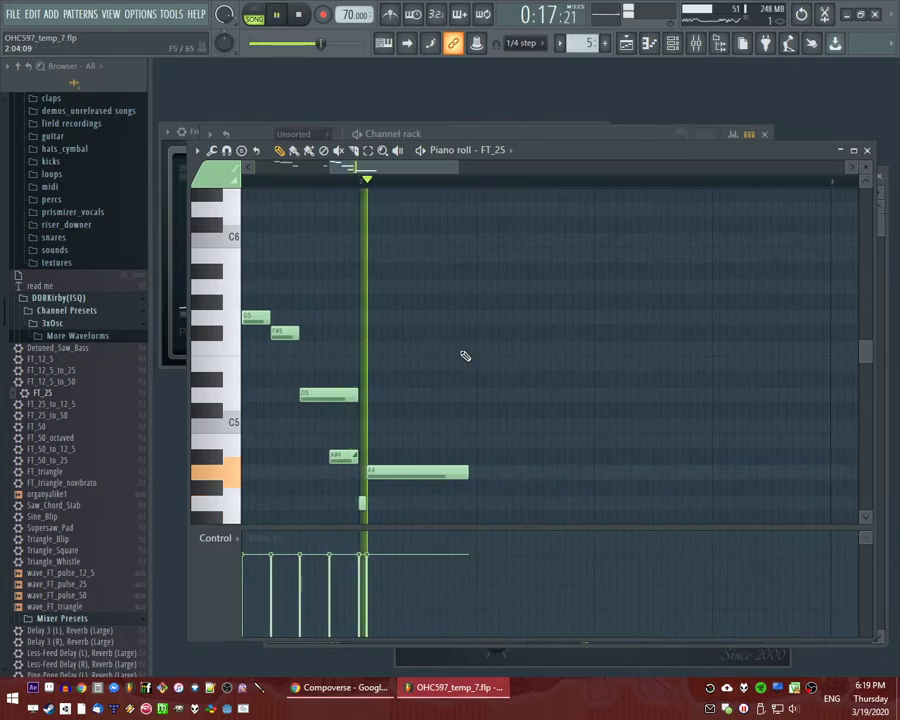
Add a one-step B4 at step 4 of bar 2 and trim the A4 to end where it begins.
{"action": "left_click_drag", "start_coordinate": [478, 456], "coordinate": [478, 438]}
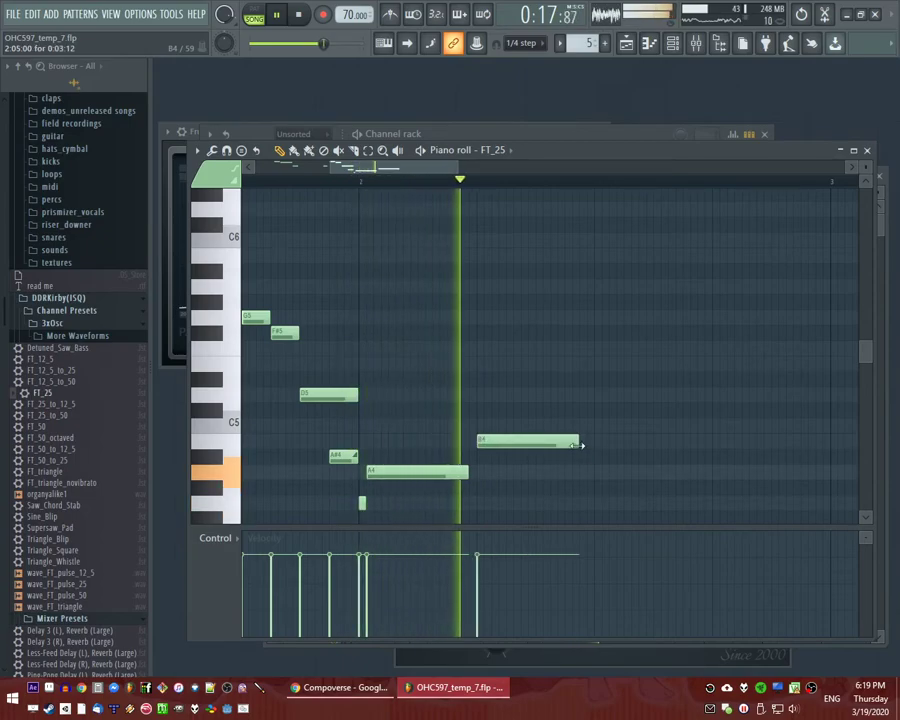
{"action": "key", "text": "space"}
{"action": "left_click_drag", "start_coordinate": [576, 441], "coordinate": [533, 445]}
{"action": "scroll", "coordinate": [527, 456], "scroll_direction": "down", "scroll_amount": 3}
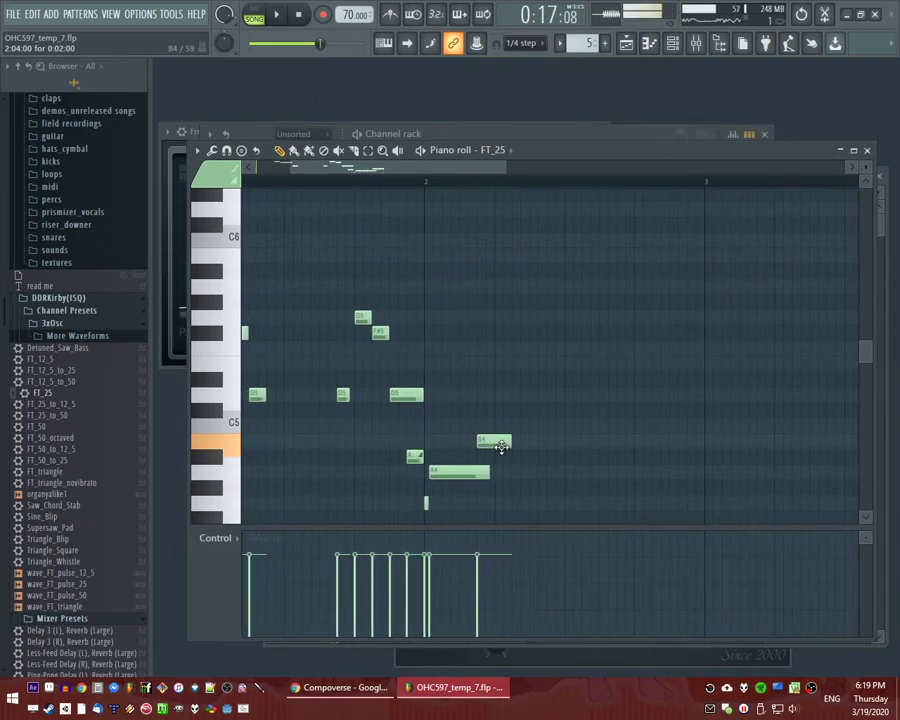
{"action": "key", "text": "space"}
{"action": "left_click_drag", "start_coordinate": [490, 472], "coordinate": [474, 472]}
{"action": "key", "text": "space"}
{"action": "key", "text": "space"}
{"action": "key", "text": "space"}
Draw a long D4 note from step 7 of bar 2 to the start of bar 3.
{"action": "scroll", "coordinate": [515, 483], "scroll_direction": "down", "scroll_amount": 3}
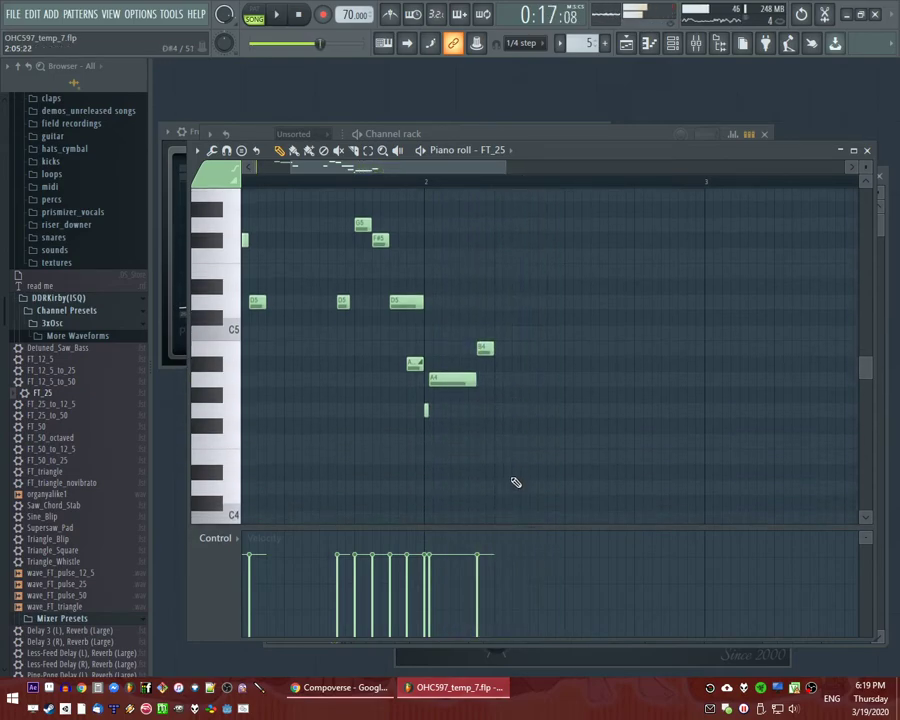
{"action": "key", "text": "space"}
{"action": "left_click_drag", "start_coordinate": [536, 490], "coordinate": [622, 501]}
Add a C#4 slide note under the long D4 from step 11 of bar 2, ending at bar 3.
{"action": "left_click", "coordinate": [498, 468]}
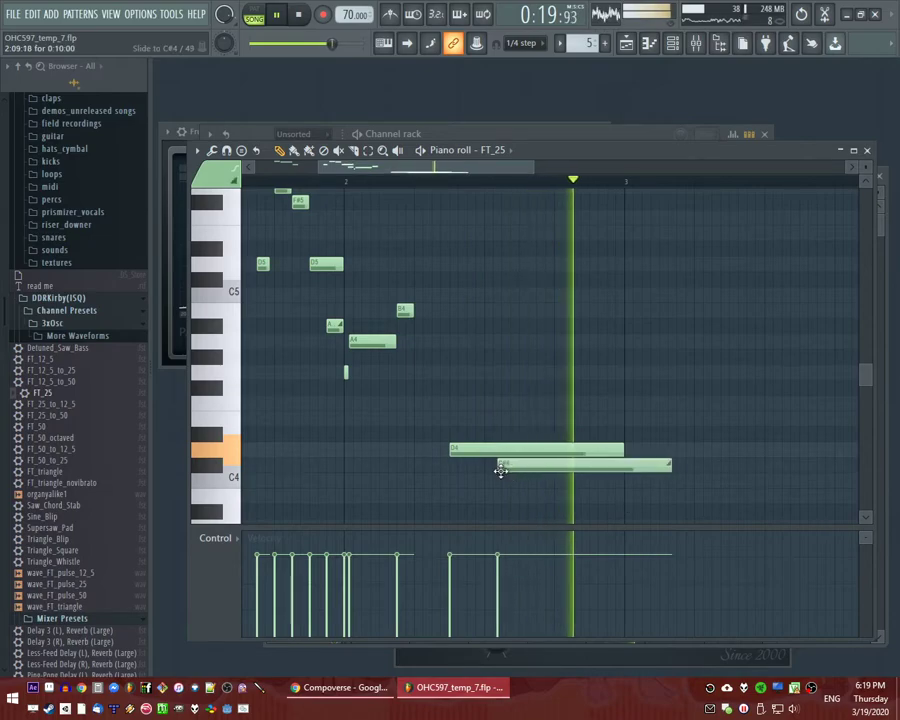
{"action": "left_click_drag", "start_coordinate": [498, 468], "coordinate": [516, 468]}
{"action": "key", "text": "space"}
{"action": "key", "text": "space"}
{"action": "left_click_drag", "start_coordinate": [648, 465], "coordinate": [624, 465]}
Inspect the FT_25 channel's pitch and volume envelope settings and its mixer track.
{"action": "key", "text": "F6"}
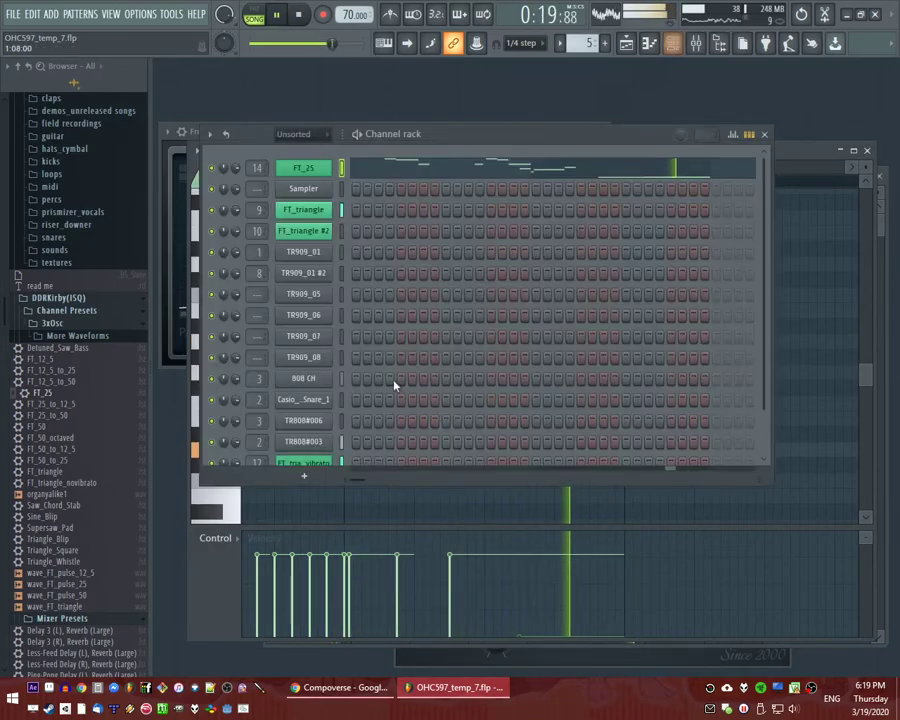
{"action": "left_click", "coordinate": [304, 175]}
{"action": "left_click", "coordinate": [331, 248]}
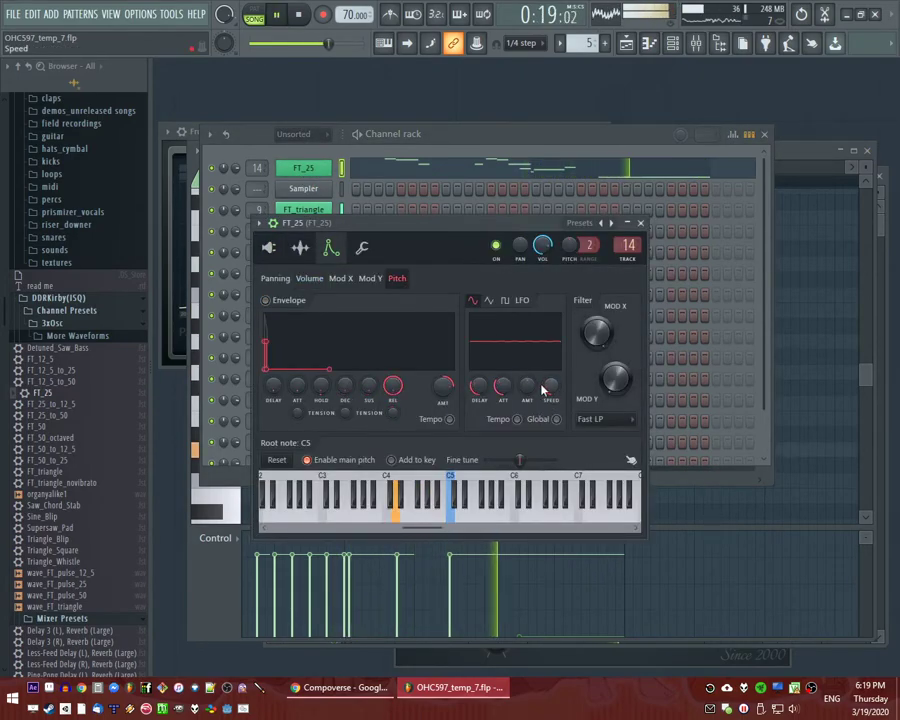
{"action": "key", "text": "F9"}
{"action": "left_click", "coordinate": [310, 280]}
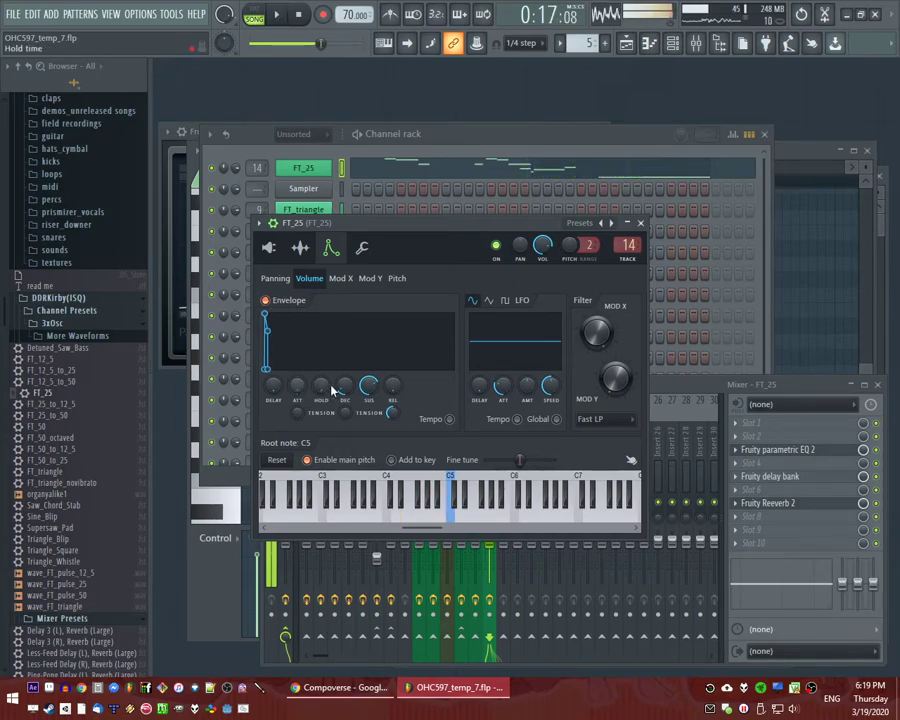
{"action": "left_click", "coordinate": [828, 335]}
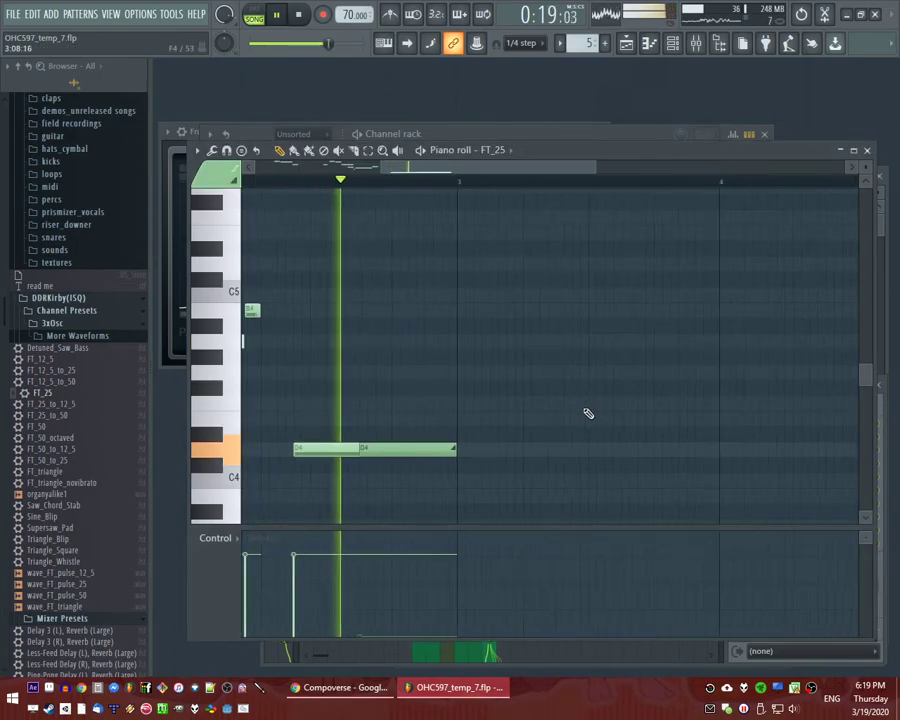
Duplicate the whole two-bar FT_25 melody into bars 3 and 4 and clear the selection.
{"action": "scroll", "coordinate": [504, 338], "scroll_direction": "down", "scroll_amount": 3}
{"action": "left_click_drag", "start_coordinate": [279, 181], "coordinate": [16, 165]}
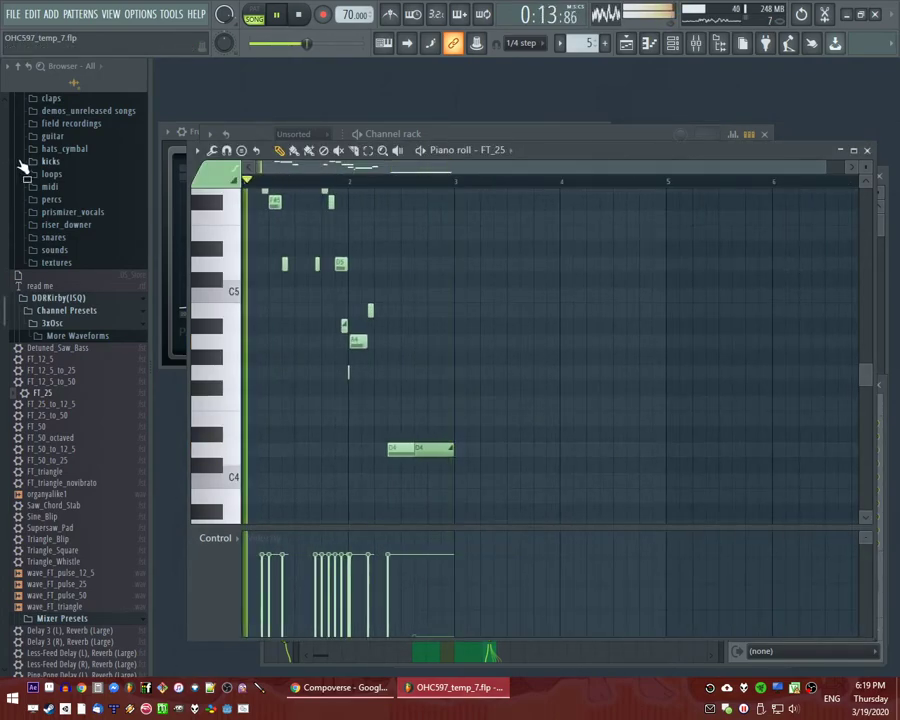
{"action": "scroll", "coordinate": [498, 361], "scroll_direction": "up", "scroll_amount": 2}
{"action": "scroll", "coordinate": [508, 350], "scroll_direction": "down", "scroll_amount": 1}
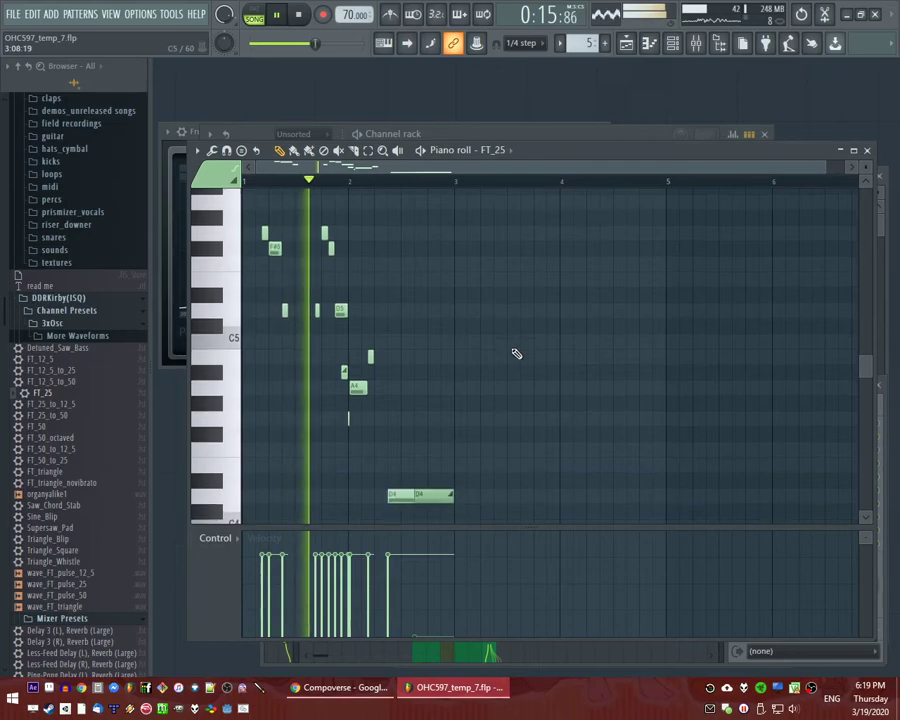
{"action": "scroll", "coordinate": [536, 360], "scroll_direction": "up", "scroll_amount": 2}
{"action": "key", "text": "ctrl+a"}
{"action": "scroll", "coordinate": [536, 360], "scroll_direction": "up", "scroll_amount": 2}
{"action": "key", "text": "ctrl+b"}
{"action": "scroll", "coordinate": [536, 360], "scroll_direction": "down", "scroll_amount": 3}
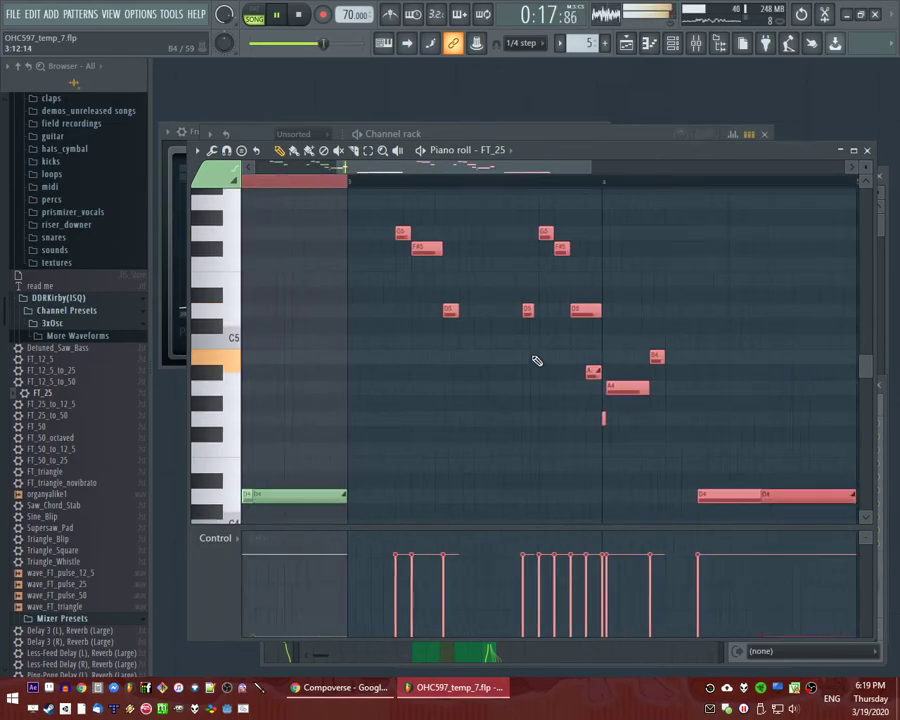
{"action": "left_click", "coordinate": [394, 177], "text": "ctrl"}
Shorten the last D5 in bar 3 to one step and replace the A#4 slide note at step 16 with a one-step A5.
{"action": "scroll", "coordinate": [498, 272], "scroll_direction": "down", "scroll_amount": 3}
{"action": "scroll", "coordinate": [472, 300], "scroll_direction": "up", "scroll_amount": 4}
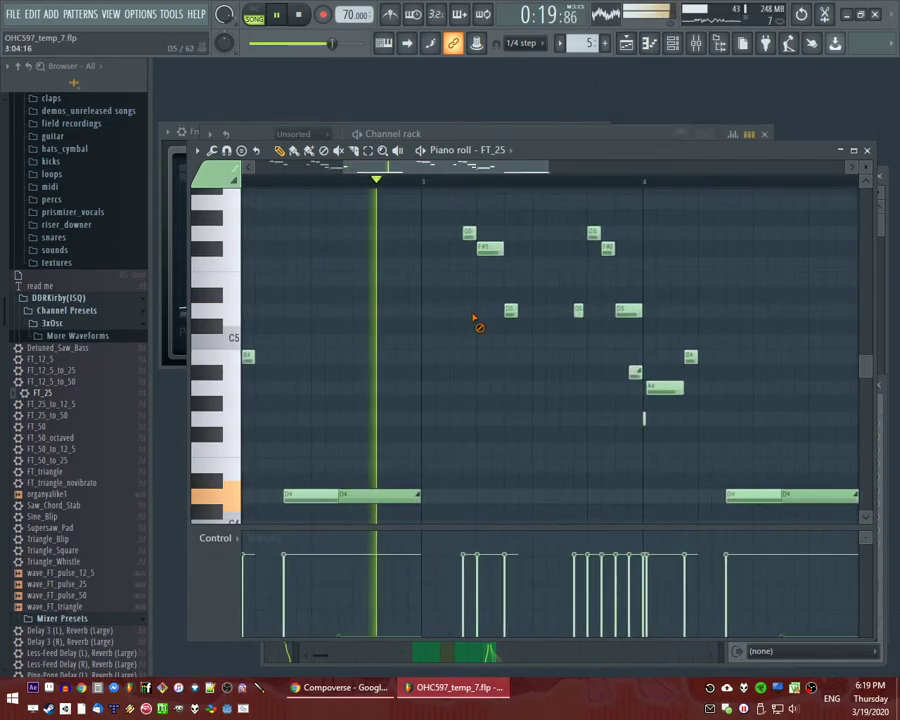
{"action": "scroll", "coordinate": [506, 380], "scroll_direction": "up", "scroll_amount": 2}
{"action": "scroll", "coordinate": [523, 175], "scroll_direction": "right", "scroll_amount": 3}
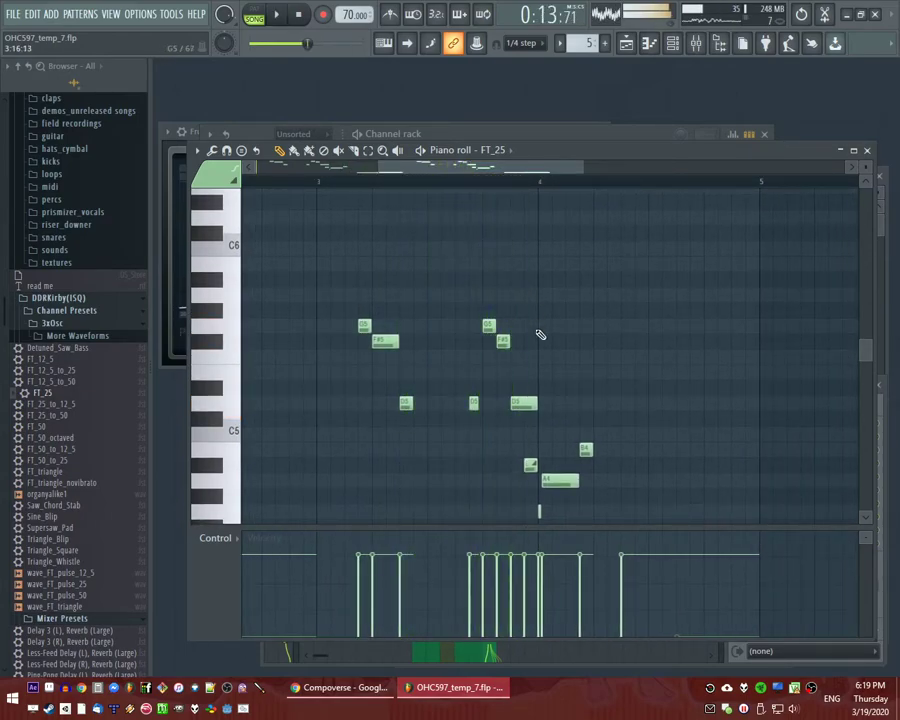
{"action": "left_click", "coordinate": [353, 183]}
{"action": "key", "text": "space"}
{"action": "left_click_drag", "start_coordinate": [445, 168], "coordinate": [473, 169]}
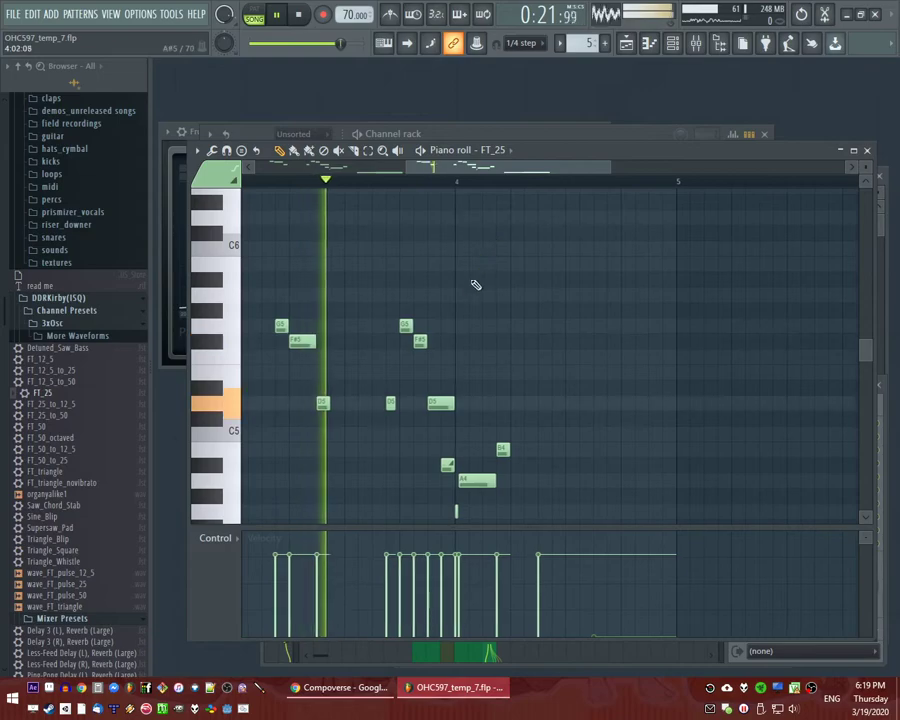
{"action": "scroll", "coordinate": [456, 335], "scroll_direction": "down", "scroll_amount": 1}
{"action": "scroll", "coordinate": [447, 346], "scroll_direction": "up", "scroll_amount": 2}
{"action": "key", "text": "space"}
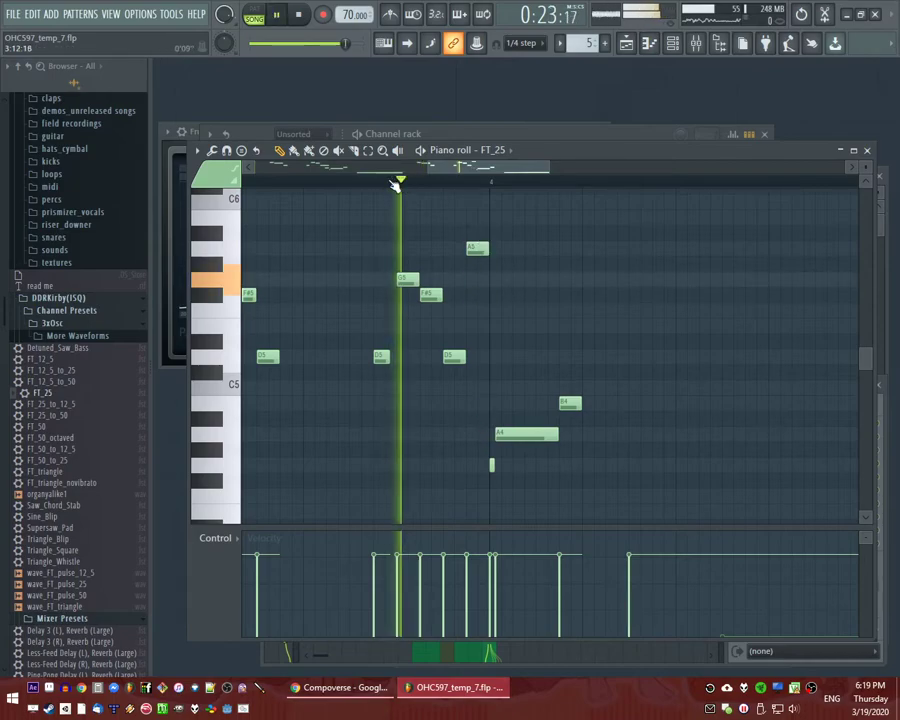
Delete the G4, A4 and B4 notes at the start of bar 4 and lengthen the A5 into that bar.
{"action": "right_click", "coordinate": [492, 465]}
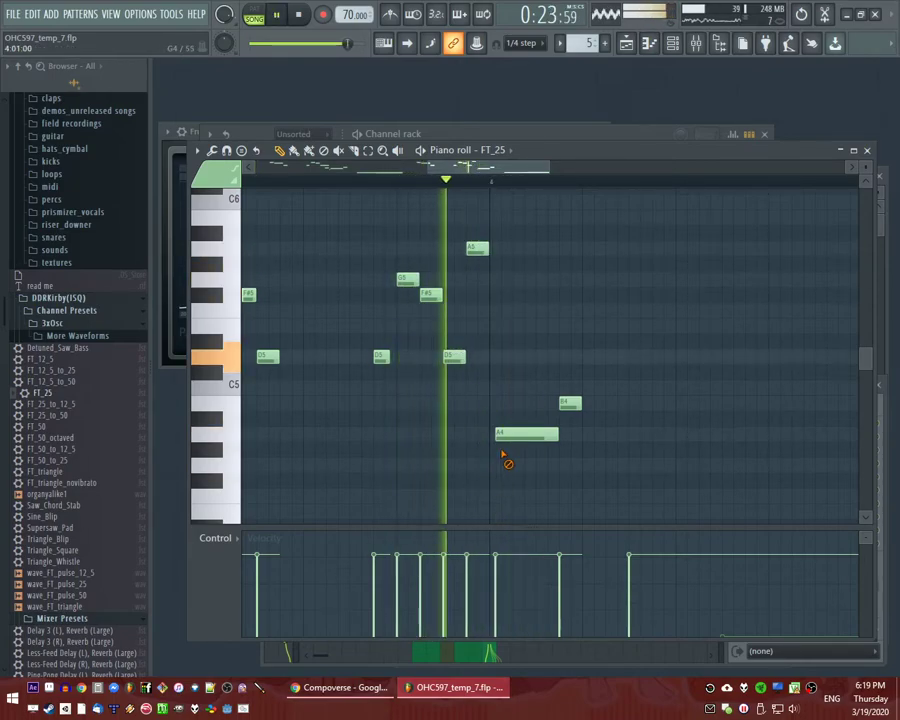
{"action": "right_click", "coordinate": [527, 434]}
{"action": "right_click", "coordinate": [570, 404]}
{"action": "key", "text": "space"}
{"action": "left_click_drag", "start_coordinate": [488, 249], "coordinate": [610, 251]}
{"action": "key", "text": "space"}
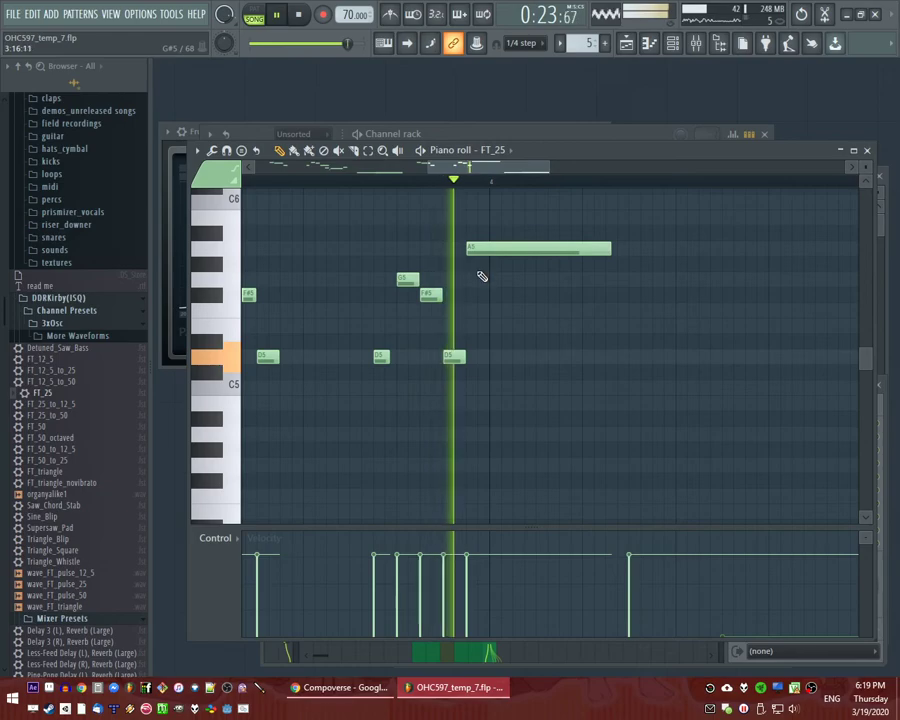
Lower the long A5 to G5, shorten it, and add a very short A5 slide note just after its start.
{"action": "left_click_drag", "start_coordinate": [490, 250], "coordinate": [488, 282]}
{"action": "left_click", "coordinate": [473, 246]}
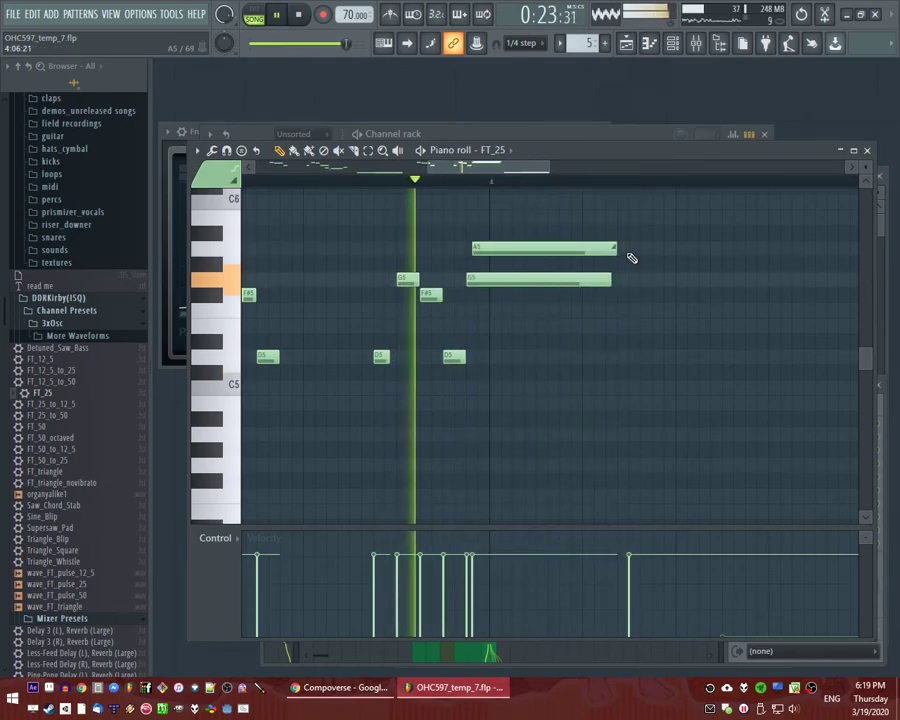
{"action": "left_click_drag", "start_coordinate": [614, 248], "coordinate": [384, 266]}
{"action": "left_click_drag", "start_coordinate": [604, 281], "coordinate": [415, 305]}
{"action": "key", "text": "space"}
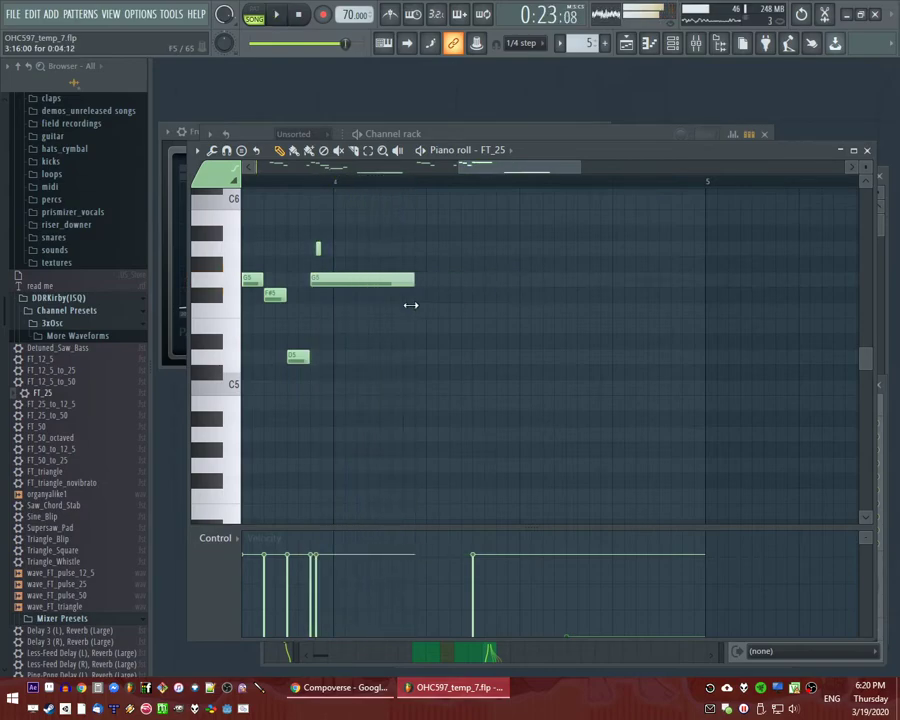
Add a one-step B5 at step 4 of bar 4 and trim the long G5 to end where it begins.
{"action": "key", "text": "space"}
{"action": "left_click", "coordinate": [398, 216]}
{"action": "key", "text": "space"}
{"action": "left_click_drag", "start_coordinate": [504, 222], "coordinate": [425, 218]}
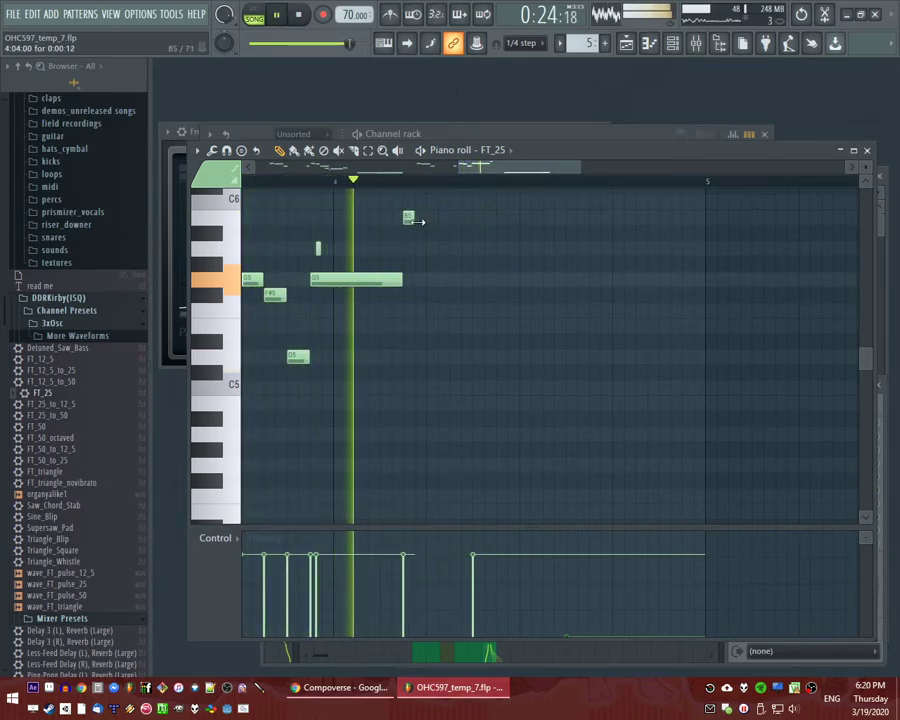
{"action": "key", "text": "space"}
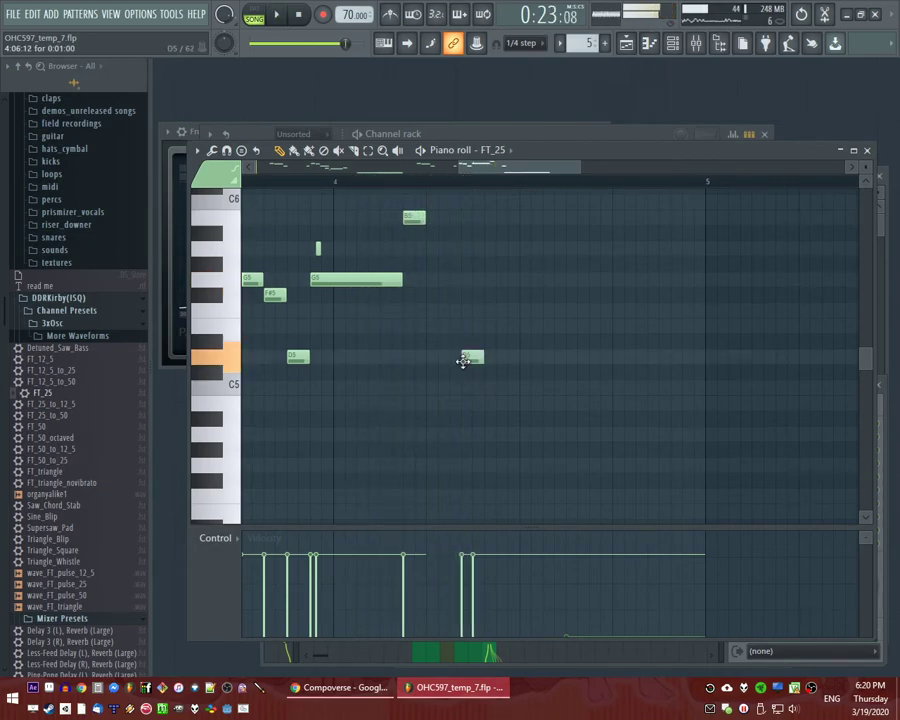
{"action": "key", "text": "space"}
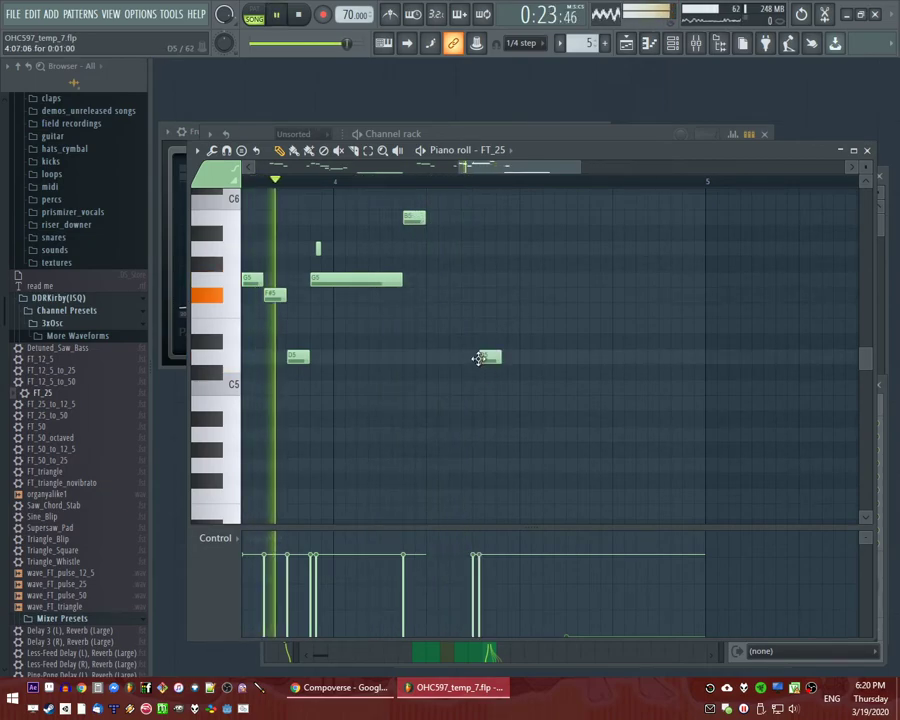
{"action": "key", "text": "space"}
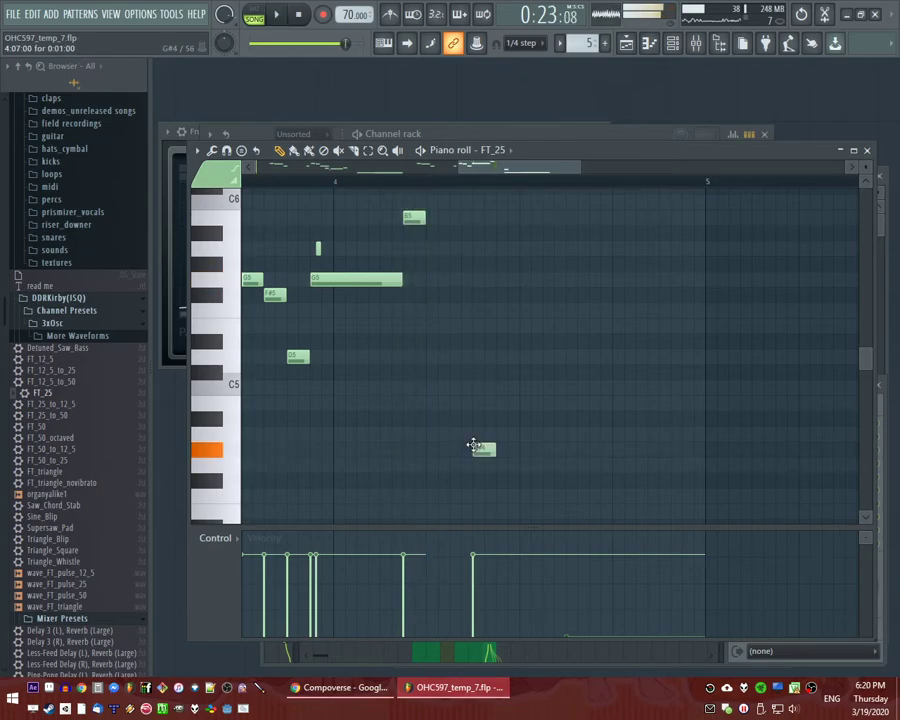
{"action": "left_click", "coordinate": [506, 387]}
{"action": "key", "text": "space"}
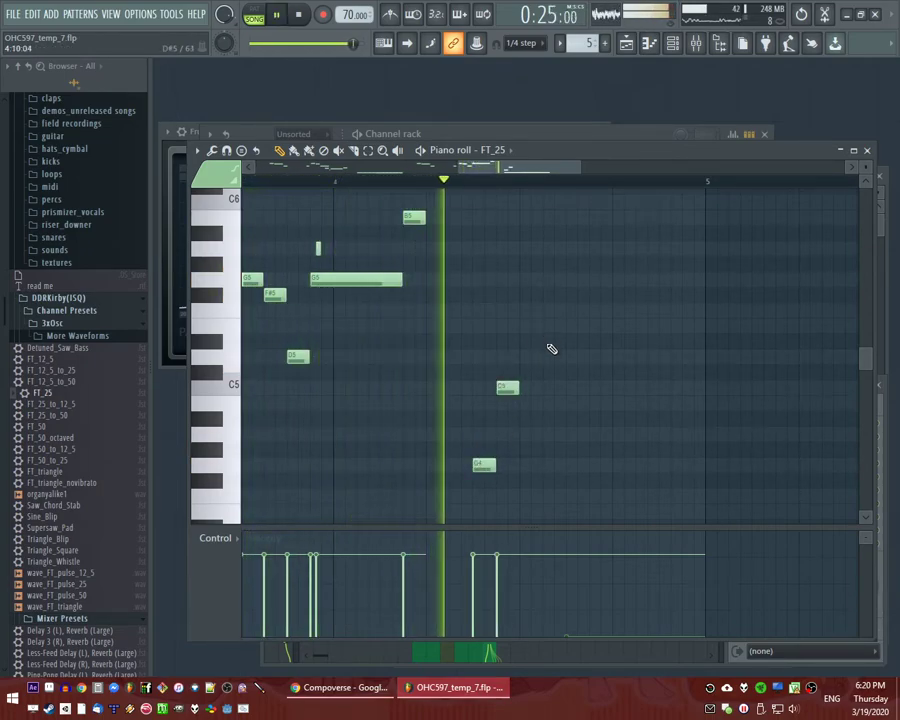
{"action": "key", "text": "space"}
{"action": "right_click", "coordinate": [484, 464]}
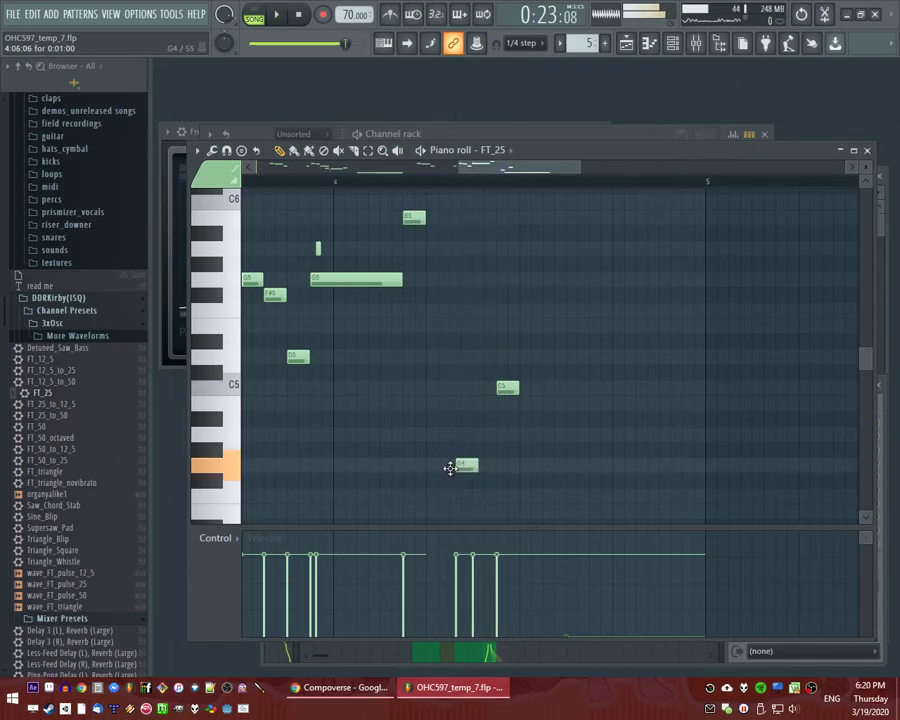
Clear the notes following the B5 in bar 4 and add one-step notes G3 at step 6 and D4 at step 7.
{"action": "scroll", "coordinate": [470, 477], "scroll_direction": "down", "scroll_amount": 3}
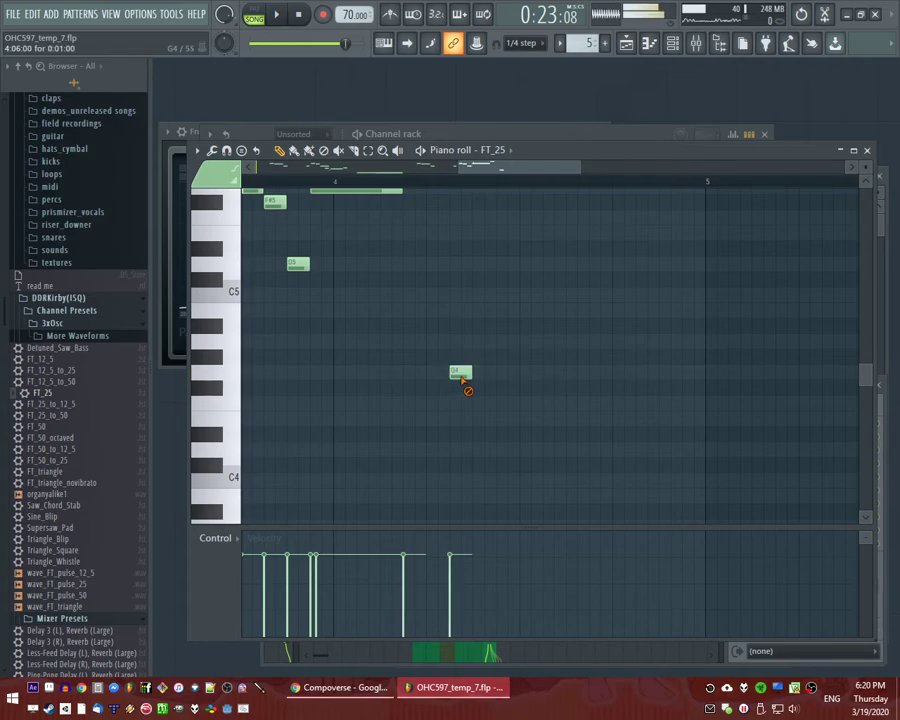
{"action": "right_click", "coordinate": [458, 373]}
{"action": "scroll", "coordinate": [465, 477], "scroll_direction": "down", "scroll_amount": 4}
{"action": "scroll", "coordinate": [455, 402], "scroll_direction": "up", "scroll_amount": 3}
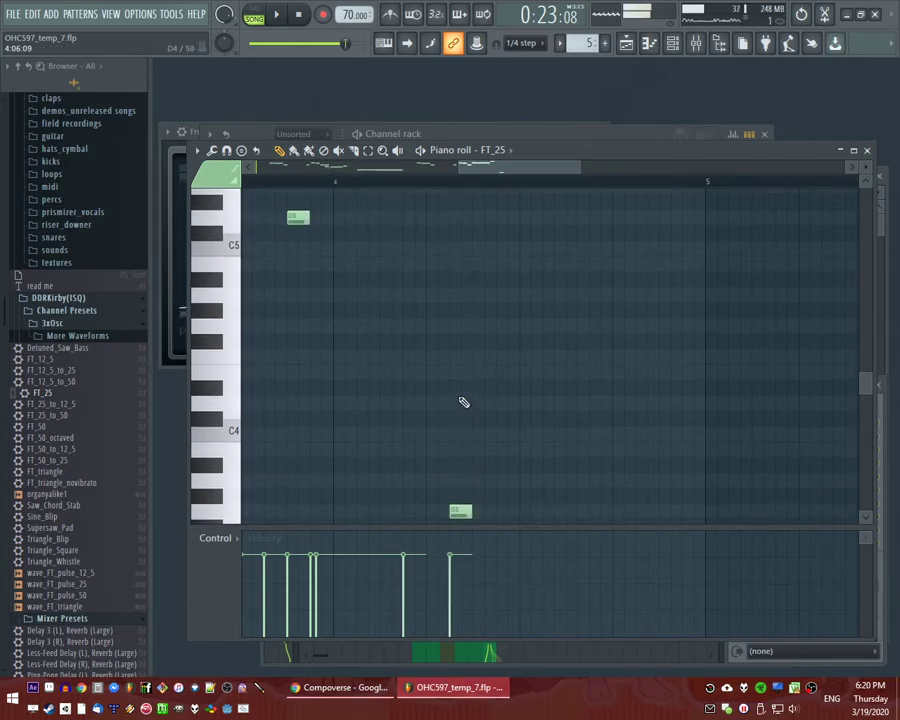
{"action": "mouse_move", "coordinate": [481, 420]}
{"action": "left_mouse_down"}
{"action": "mouse_move", "coordinate": [474, 396]}
{"action": "mouse_move", "coordinate": [484, 396]}
{"action": "left_mouse_up"}
{"action": "key", "text": "space"}
Draw a G4 from step 8 of bar 4 to bar 5 and overlay an eight-step, near-zero-velocity G4 slide note from step 9.
{"action": "scroll", "coordinate": [524, 392], "scroll_direction": "up", "scroll_amount": 3}
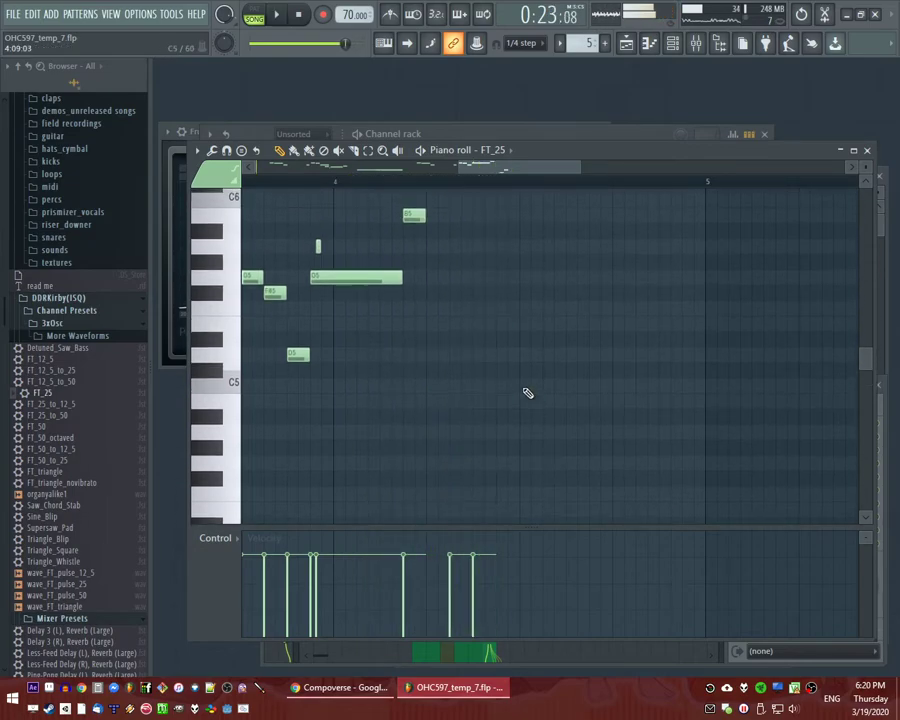
{"action": "scroll", "coordinate": [509, 413], "scroll_direction": "down", "scroll_amount": 1}
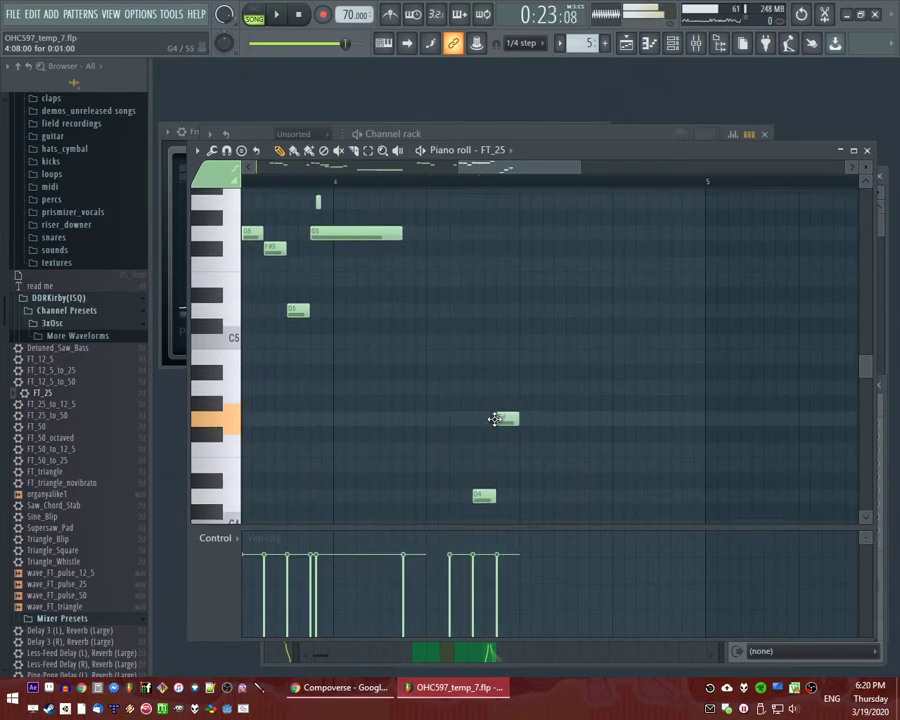
{"action": "key", "text": "space"}
{"action": "left_click_drag", "start_coordinate": [517, 418], "coordinate": [692, 417]}
{"action": "left_click", "coordinate": [520, 433]}
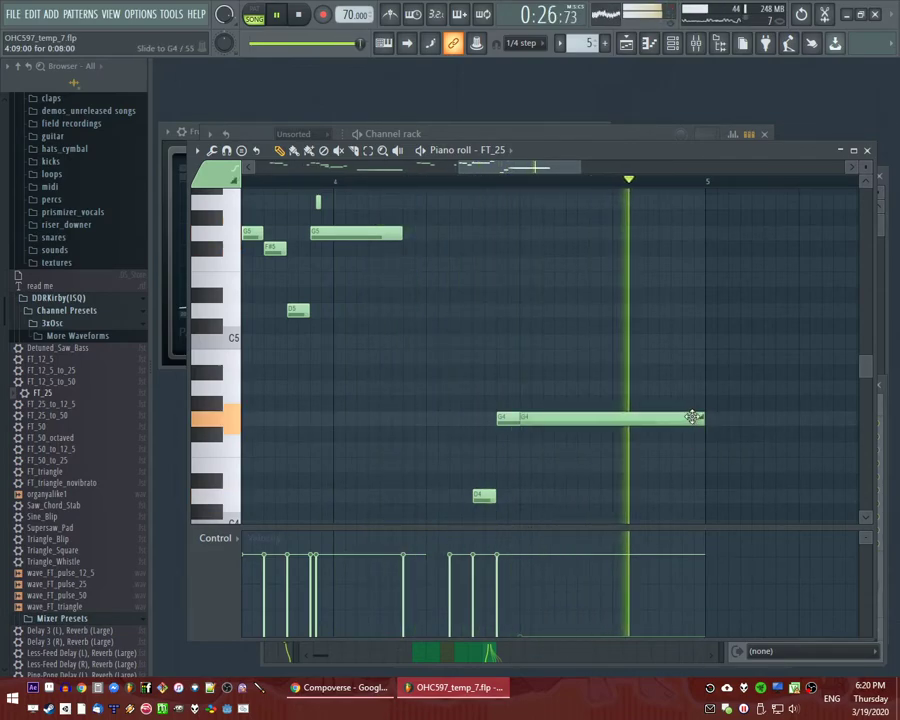
{"action": "key", "text": "F9"}
{"action": "key", "text": "F5"}
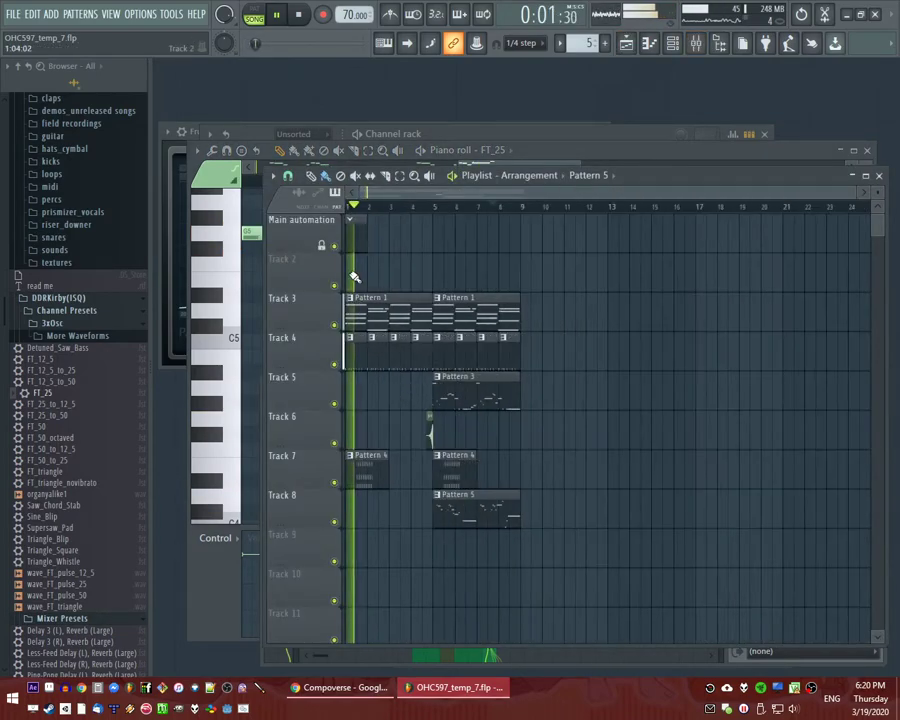
{"action": "key", "text": "F9"}
{"action": "key", "text": "F5"}
{"action": "key", "text": "F7"}
Add a Fruity parametric EQ 2 to the first effect slot of the FT_50 mixer track.
{"action": "key", "text": "F6"}
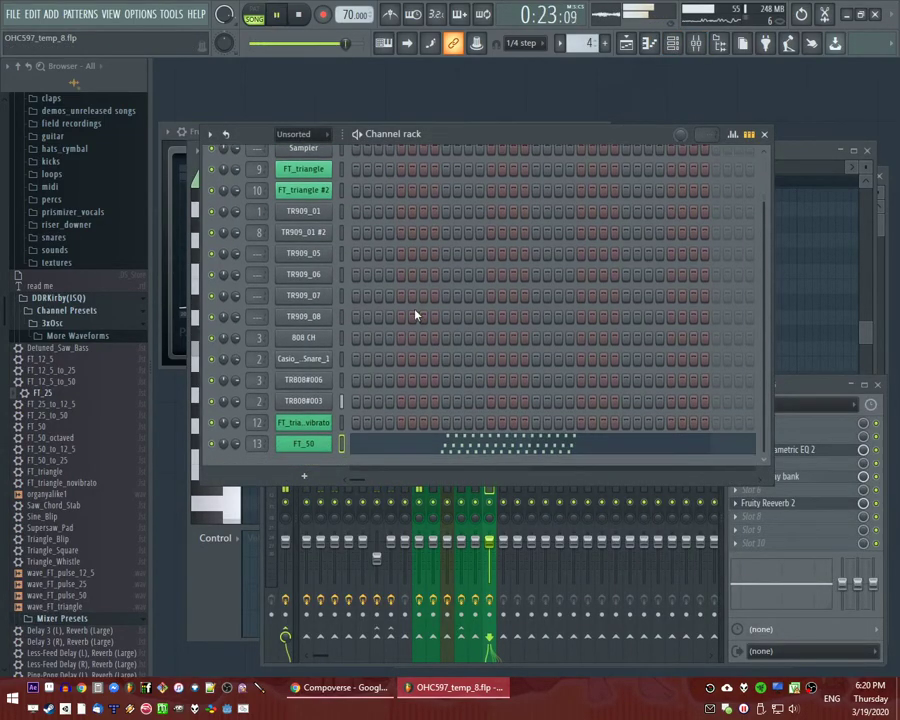
{"action": "scroll", "coordinate": [480, 300], "scroll_direction": "down", "scroll_amount": 2}
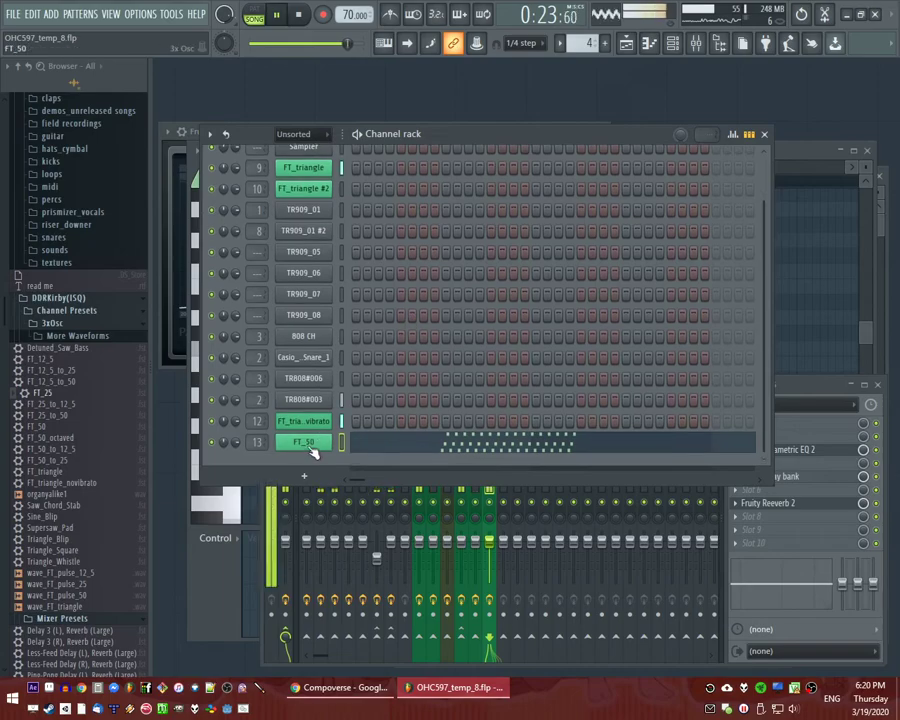
{"action": "left_click", "coordinate": [303, 437]}
{"action": "key", "text": "F9"}
{"action": "left_click", "coordinate": [770, 423]}
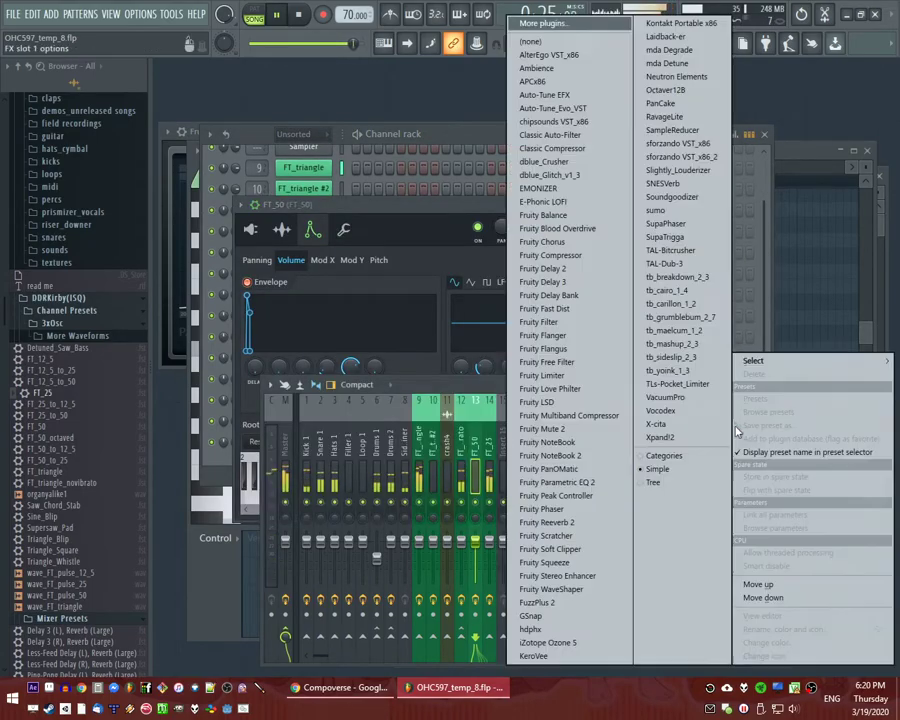
{"action": "left_click", "coordinate": [545, 481]}
Shape the FT_50 EQ's outermost bands into a low cut and a high cut, and play the arrangement from bar 1.
{"action": "left_click_drag", "start_coordinate": [298, 318], "coordinate": [299, 378]}
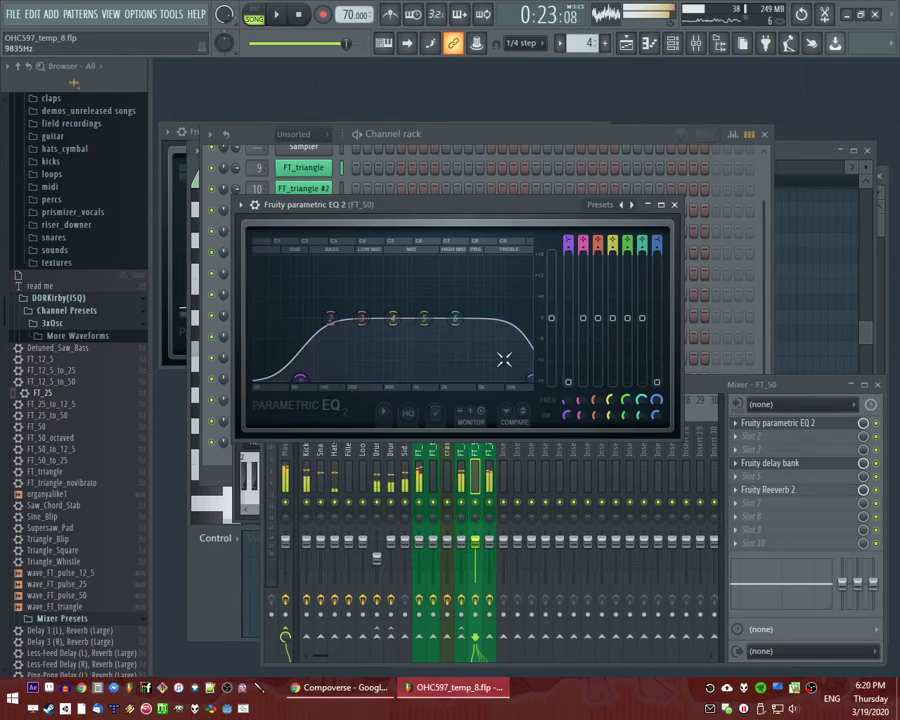
{"action": "left_click_drag", "start_coordinate": [504, 359], "coordinate": [523, 376]}
{"action": "key", "text": "F5"}
{"action": "left_click", "coordinate": [348, 207]}
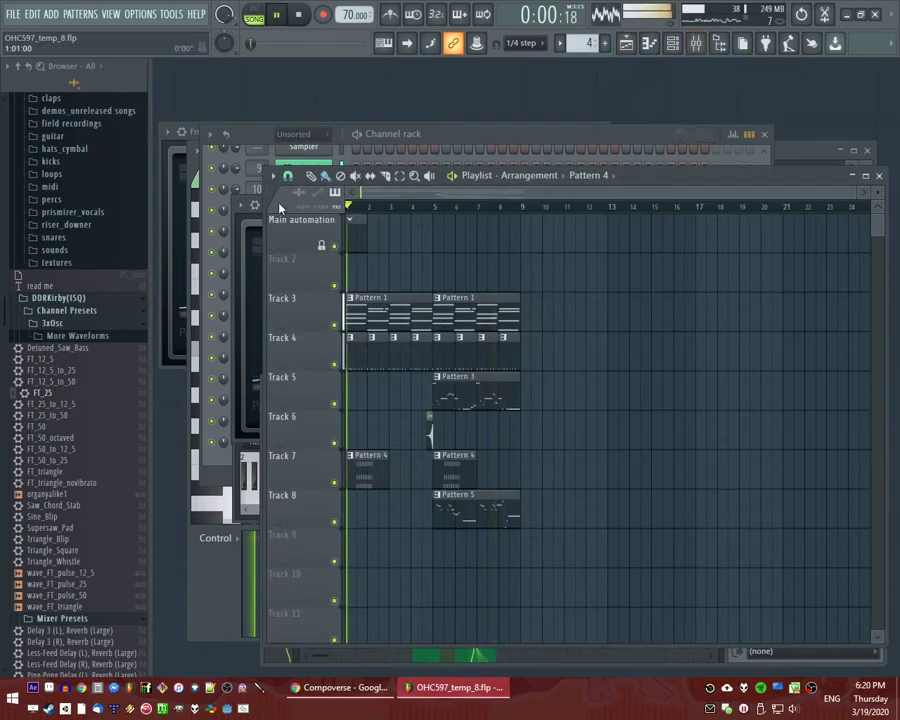
{"action": "scroll", "coordinate": [343, 427], "scroll_direction": "up", "scroll_amount": 3}
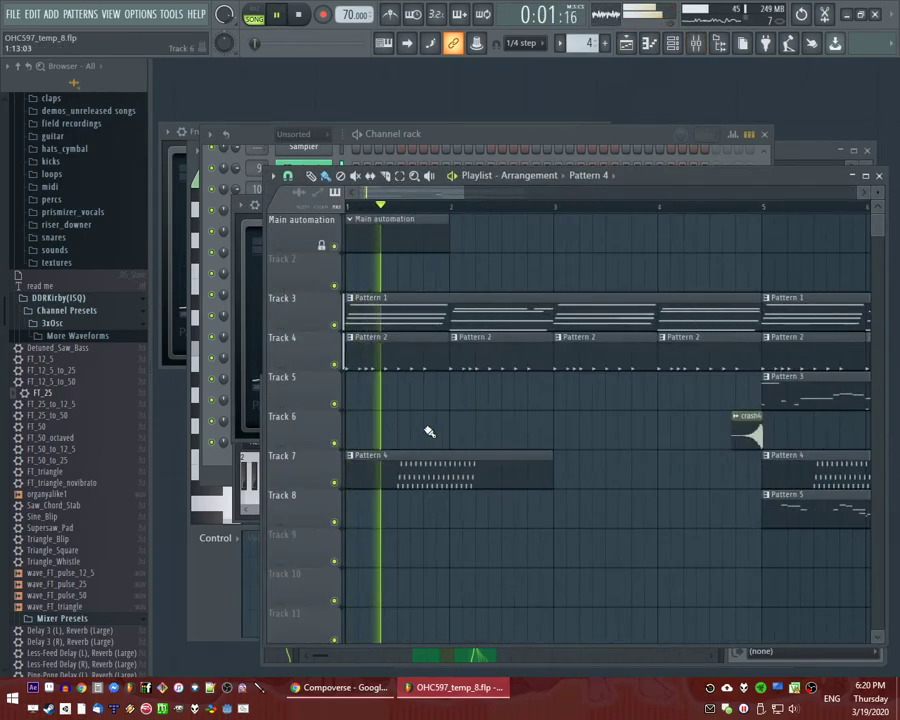
Raise the FT_50 EQ's low-cut frequency, nudge its high cut slightly lower, and set the FT_50 channel volume to 74%.
{"action": "left_click", "coordinate": [237, 341]}
{"action": "left_click_drag", "start_coordinate": [300, 378], "coordinate": [370, 377]}
{"action": "left_click_drag", "start_coordinate": [524, 378], "coordinate": [519, 378]}
{"action": "left_click", "coordinate": [483, 133]}
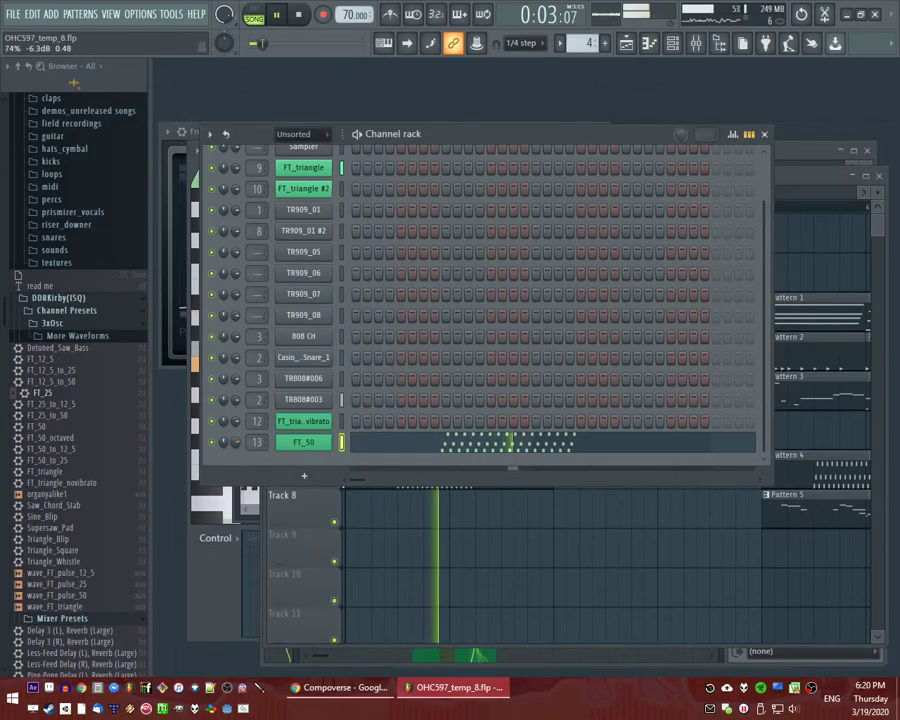
Set the FT_50 track's Fruity delay bank feedback volume to 29% and its Fruity Reeverb 2 decay time to 1.7 sec.
{"action": "key", "text": "F9"}
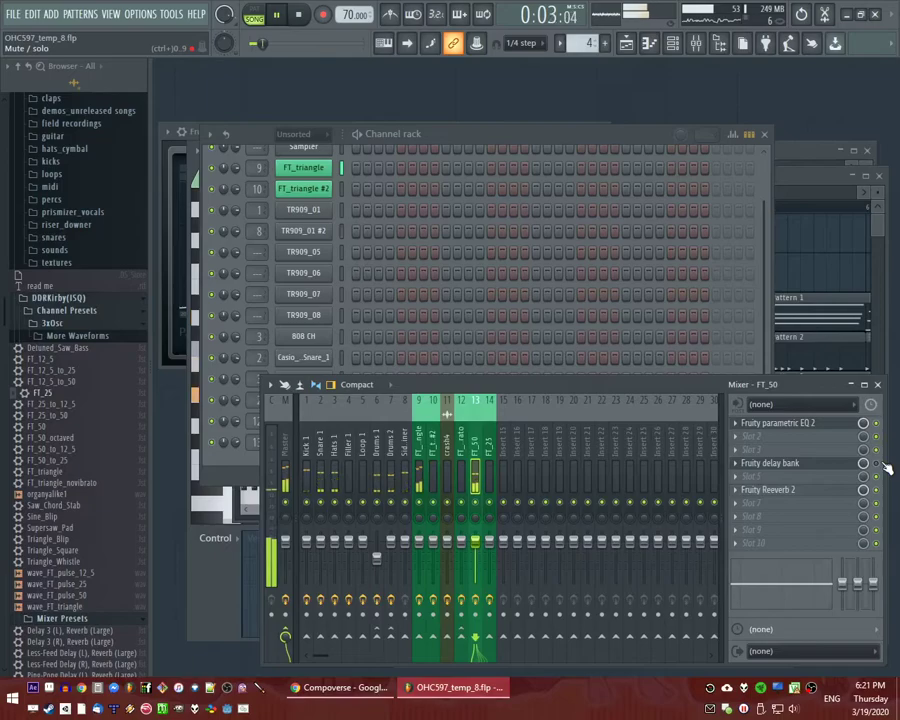
{"action": "key", "text": "space"}
{"action": "left_click", "coordinate": [845, 466]}
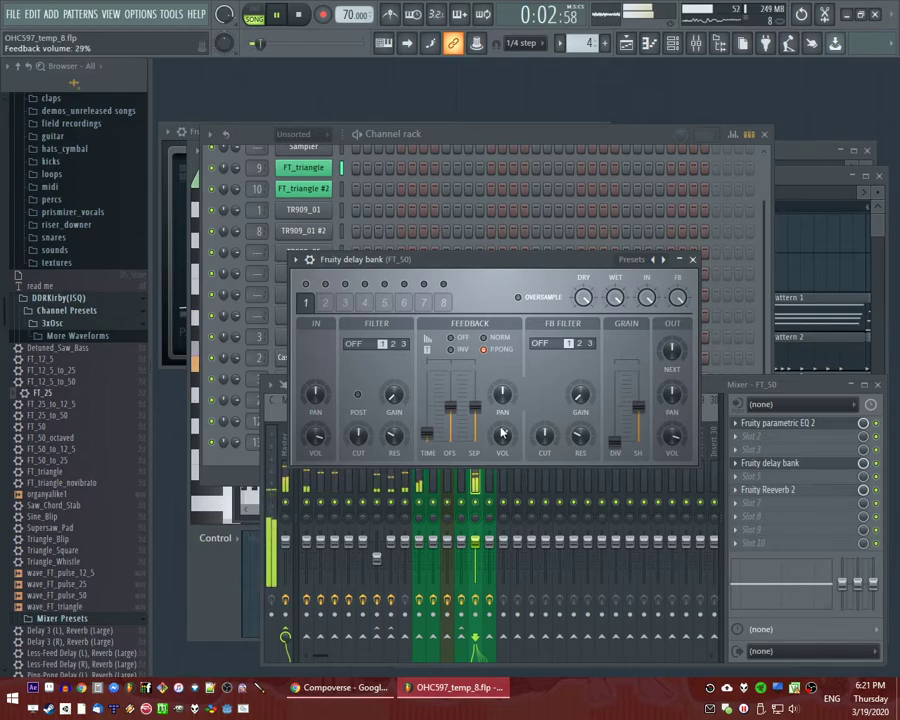
{"action": "left_click", "coordinate": [843, 497]}
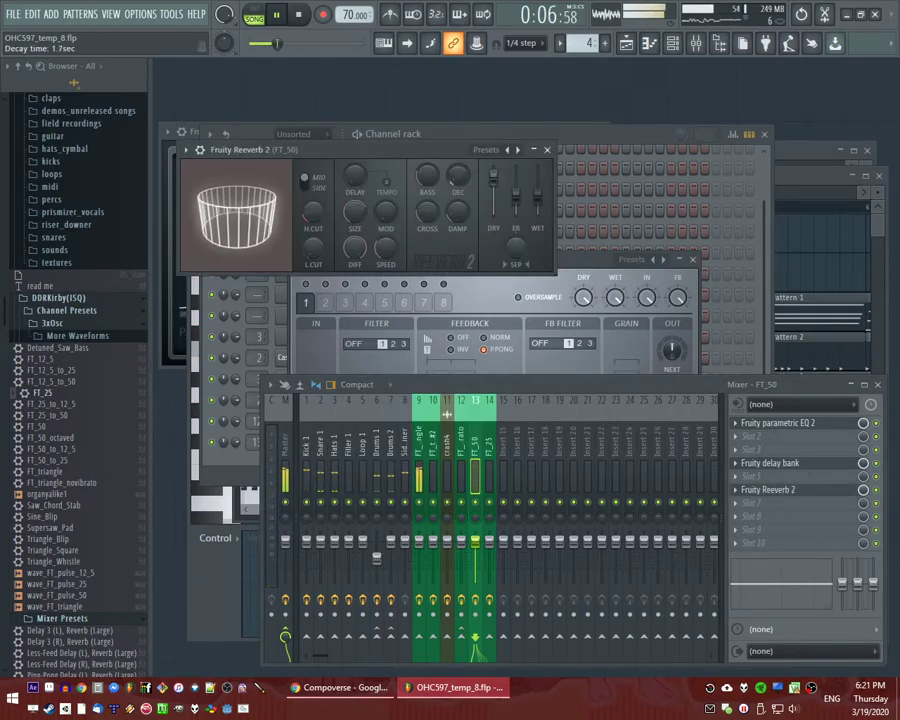
Place another Pattern 4 clip at bar 3 on Track 8 of the arrangement.
{"action": "key", "text": "F5"}
{"action": "left_click", "coordinate": [420, 208]}
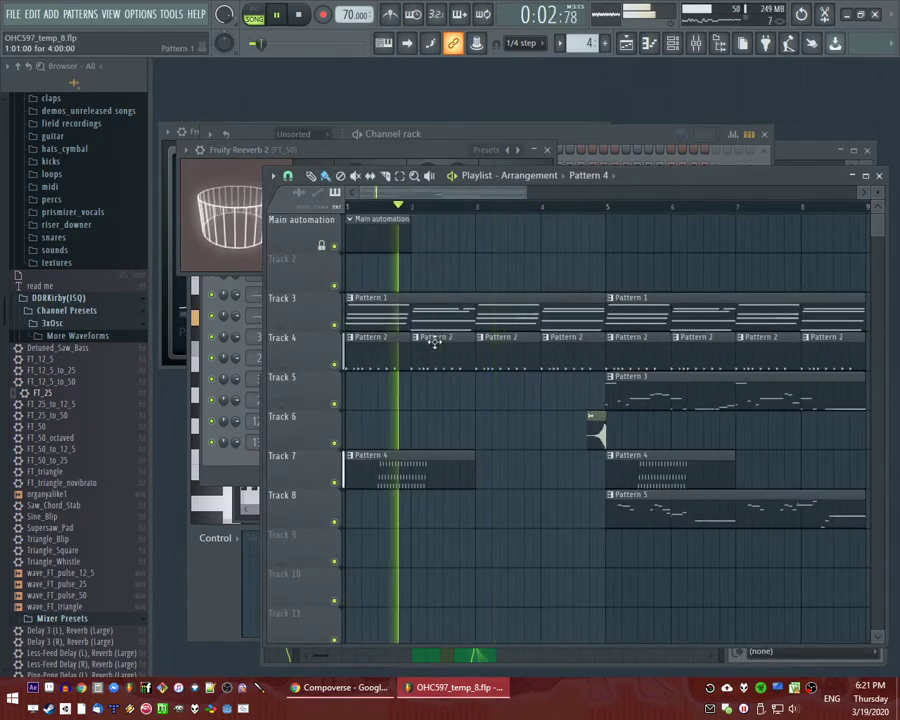
{"action": "scroll", "coordinate": [446, 516], "scroll_direction": "up", "scroll_amount": 2}
{"action": "scroll", "coordinate": [446, 516], "scroll_direction": "down", "scroll_amount": 3}
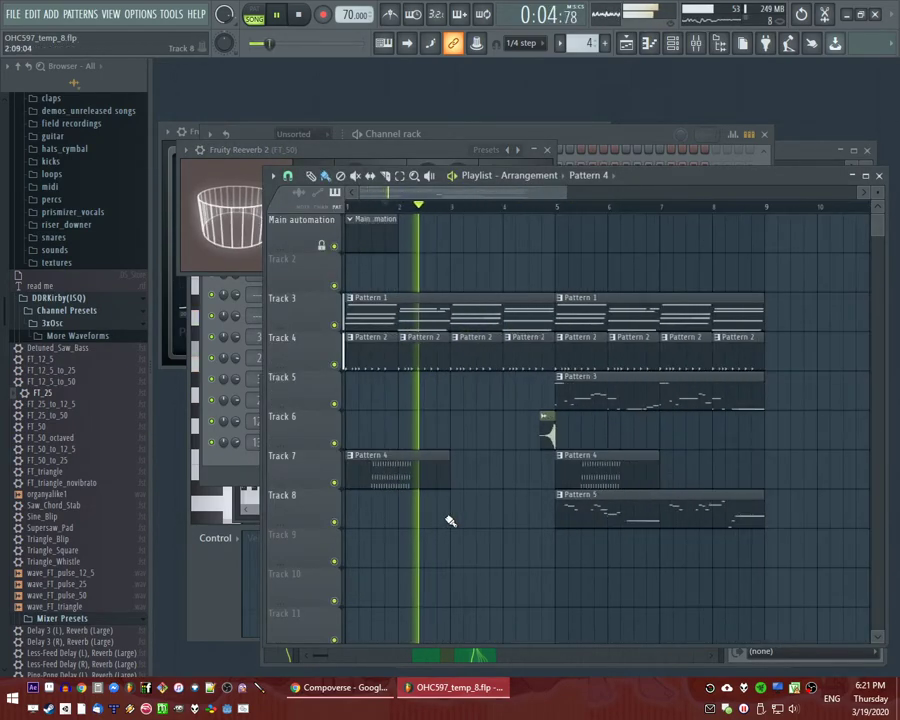
{"action": "left_click", "coordinate": [461, 509]}
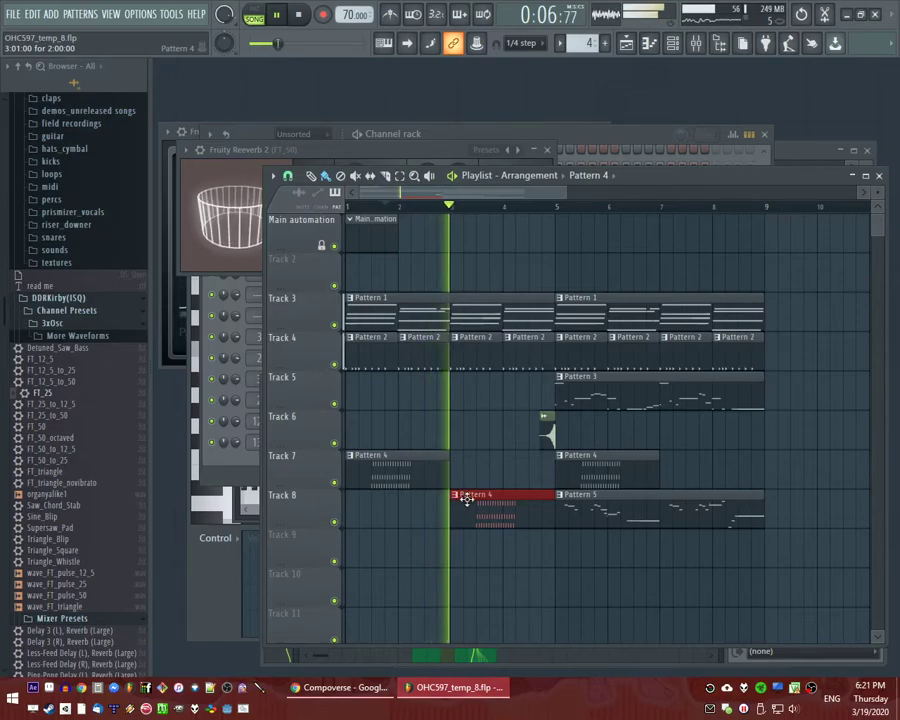
Make the Pattern 2 clip at bar 2 unique and open its drum steps for editing in pattern mode.
{"action": "left_click", "coordinate": [402, 338]}
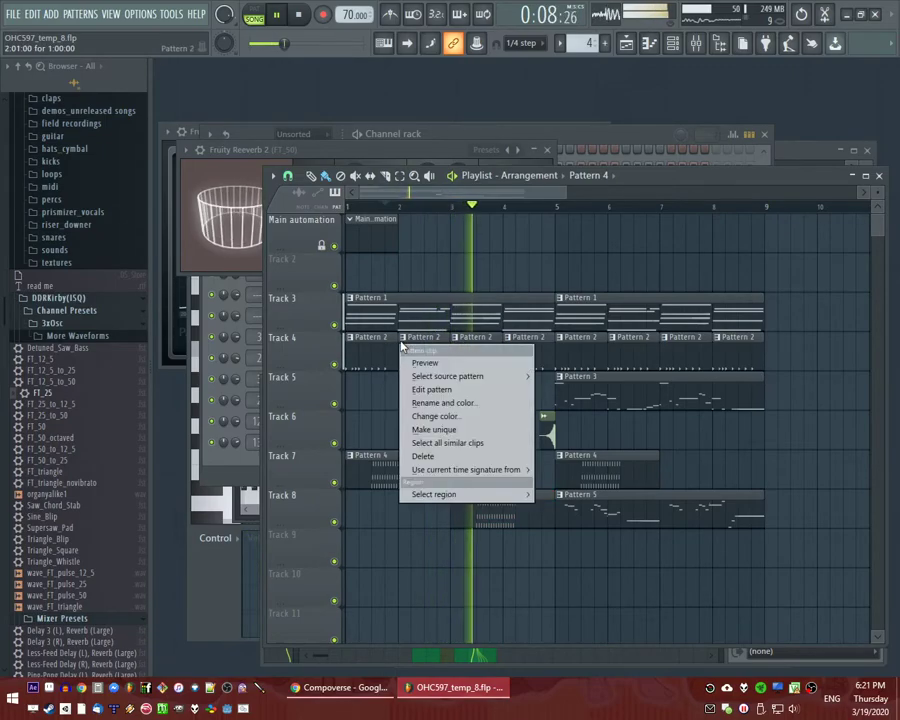
{"action": "left_click", "coordinate": [432, 428]}
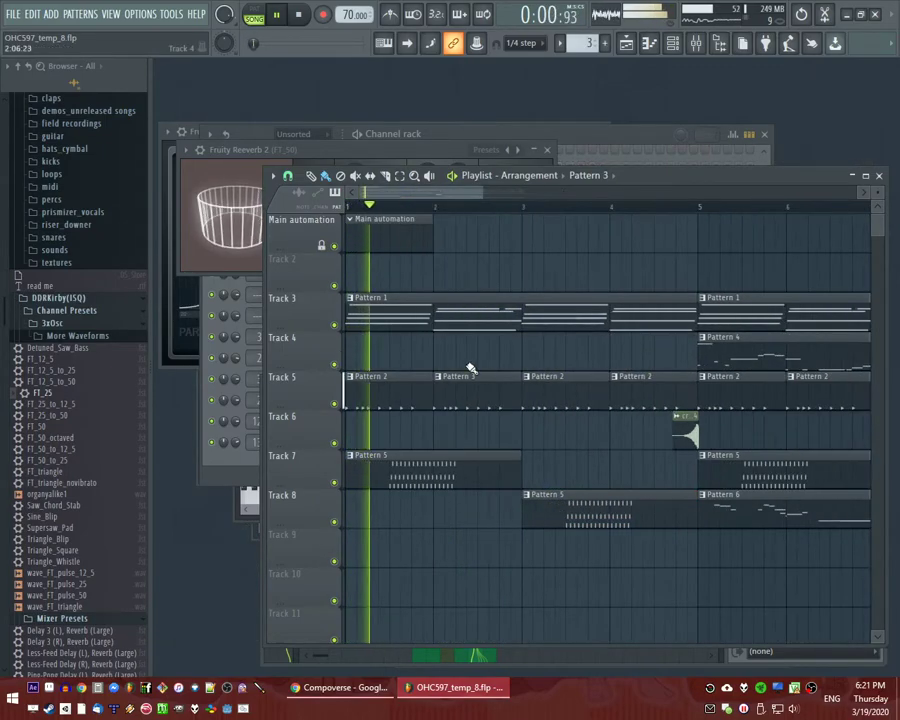
{"action": "double_click", "coordinate": [420, 402]}
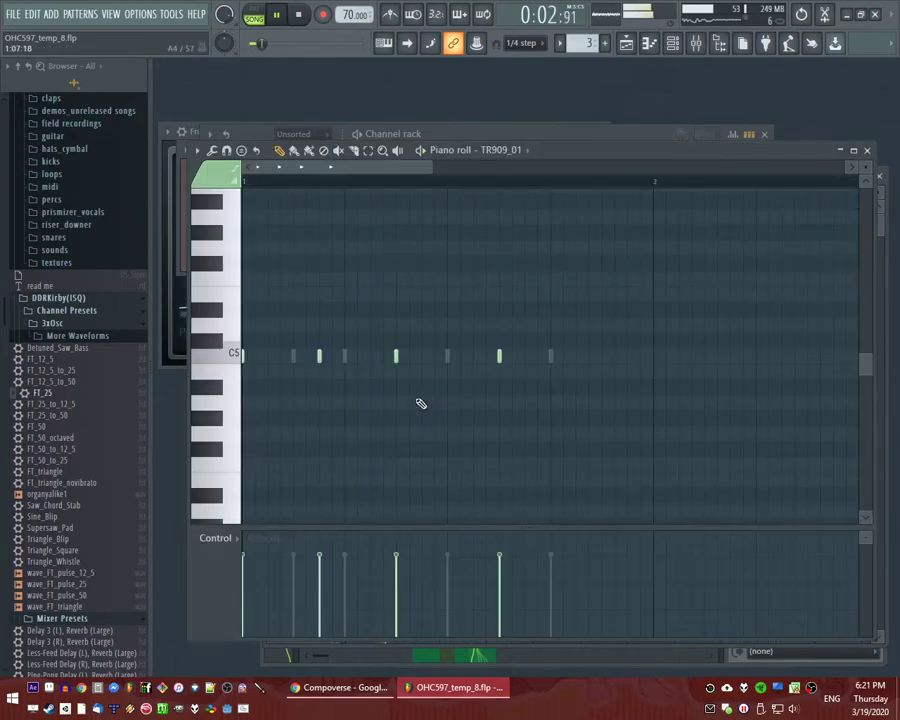
{"action": "key", "text": "F6"}
{"action": "key", "text": "l"}
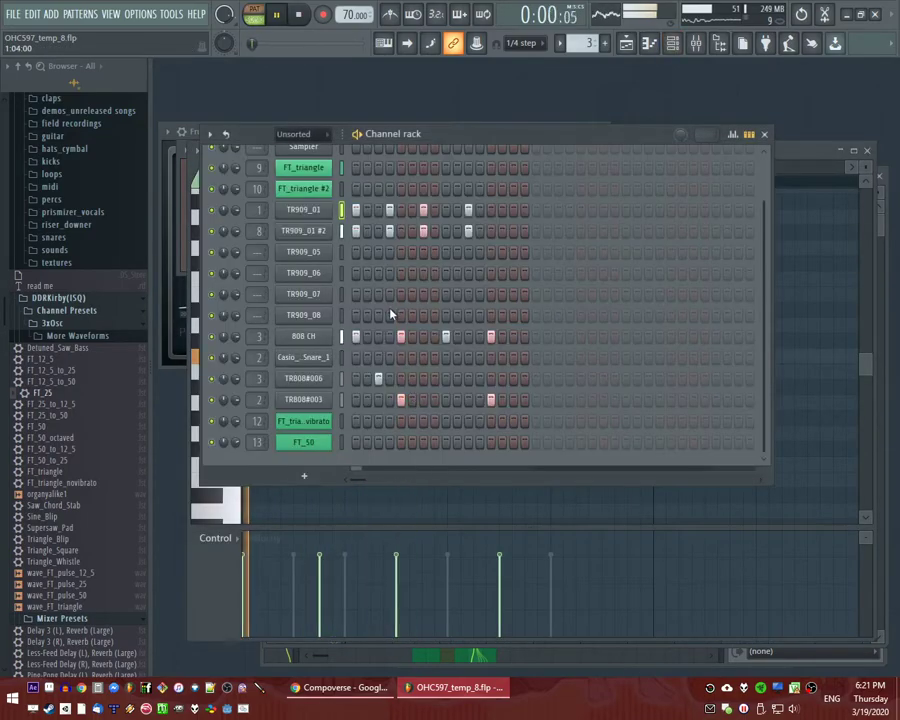
{"action": "key", "text": "space"}
{"action": "left_click", "coordinate": [341, 315]}
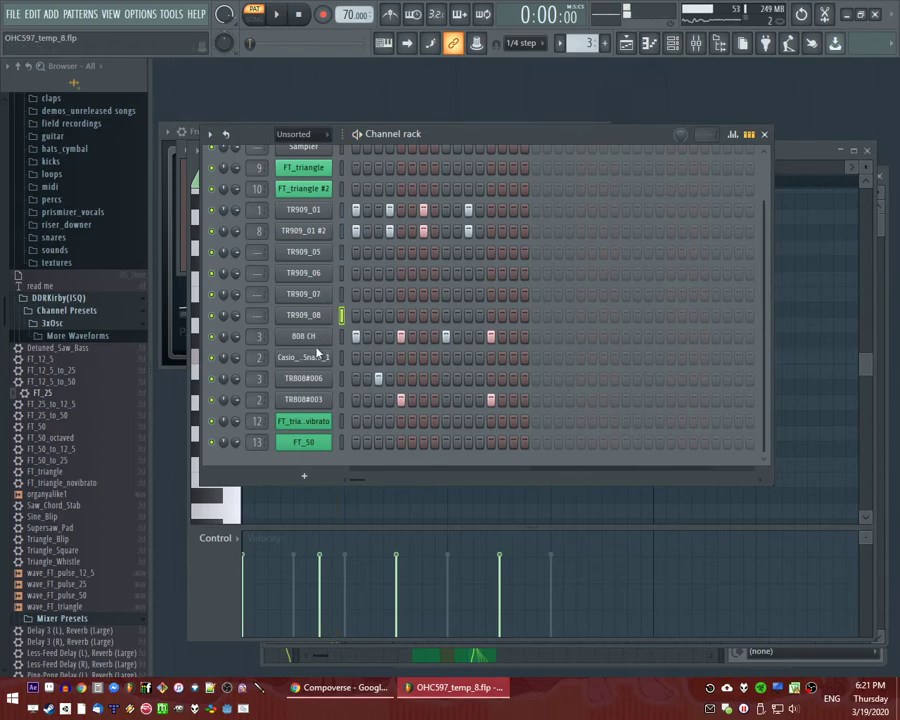
Add the Casio_VL-Tone_HC sample from the Casio VL-Tone sample pack as a new channel at the end of the channel list.
{"action": "scroll", "coordinate": [98, 455], "scroll_direction": "up", "scroll_amount": 8}
{"action": "scroll", "coordinate": [76, 442], "scroll_direction": "down", "scroll_amount": 20}
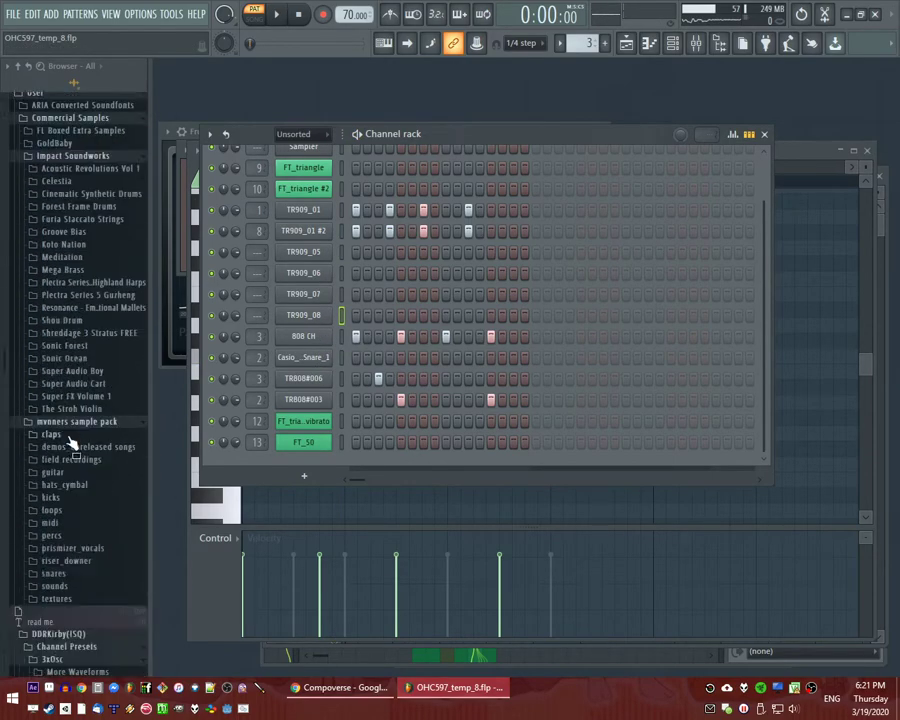
{"action": "scroll", "coordinate": [62, 412], "scroll_direction": "up", "scroll_amount": 9}
{"action": "scroll", "coordinate": [64, 410], "scroll_direction": "down", "scroll_amount": 3}
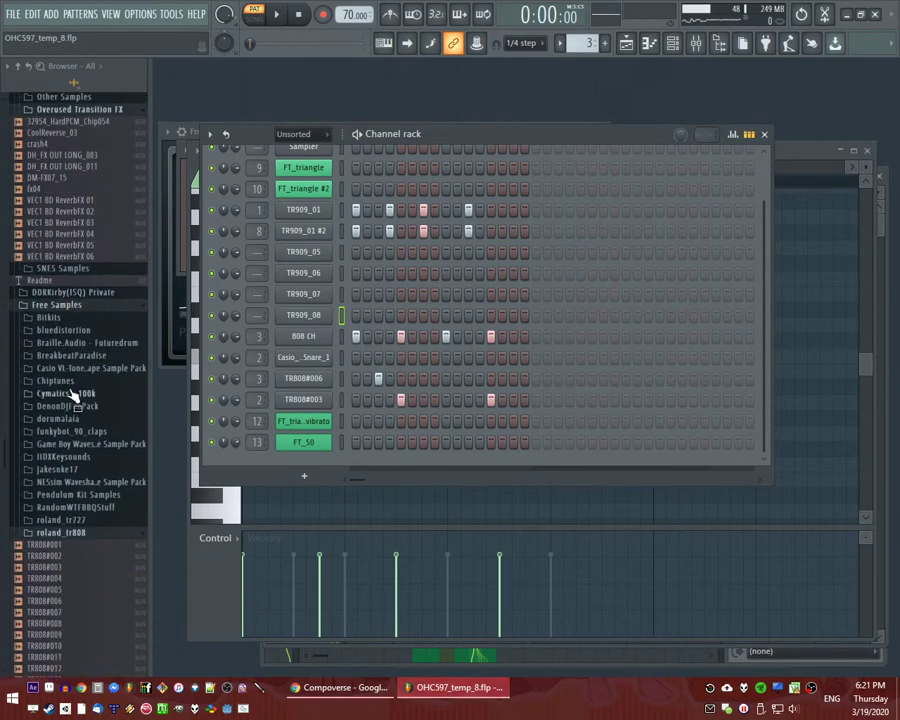
{"action": "left_click", "coordinate": [73, 369]}
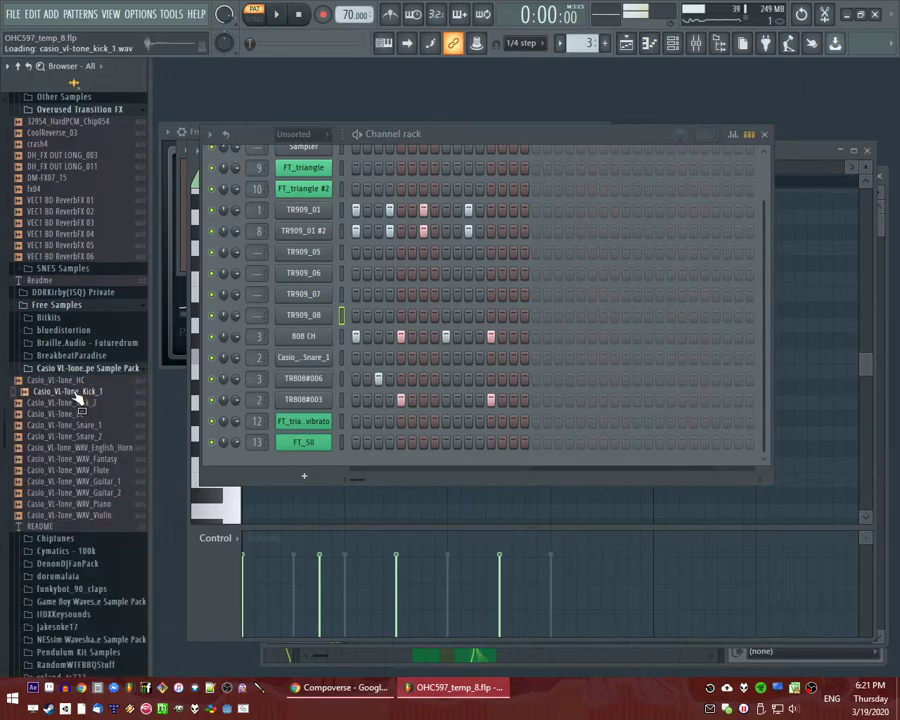
{"action": "left_click_drag", "start_coordinate": [297, 480], "coordinate": [336, 458]}
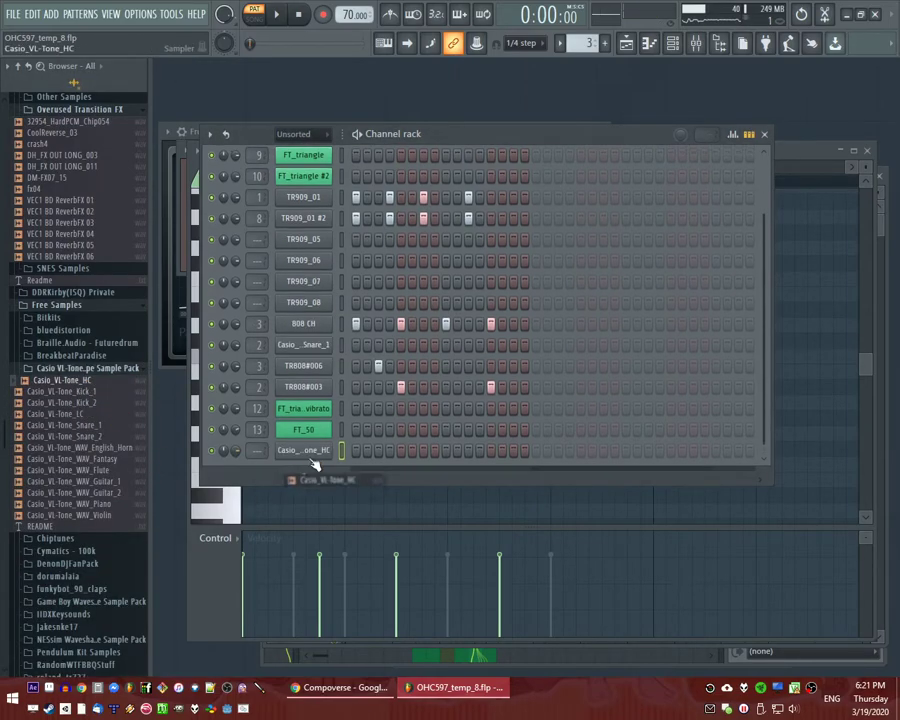
Open the Casio_VL-Tone_HC channel's settings and route the channel to mixer track 4.
{"action": "left_click", "coordinate": [322, 452]}
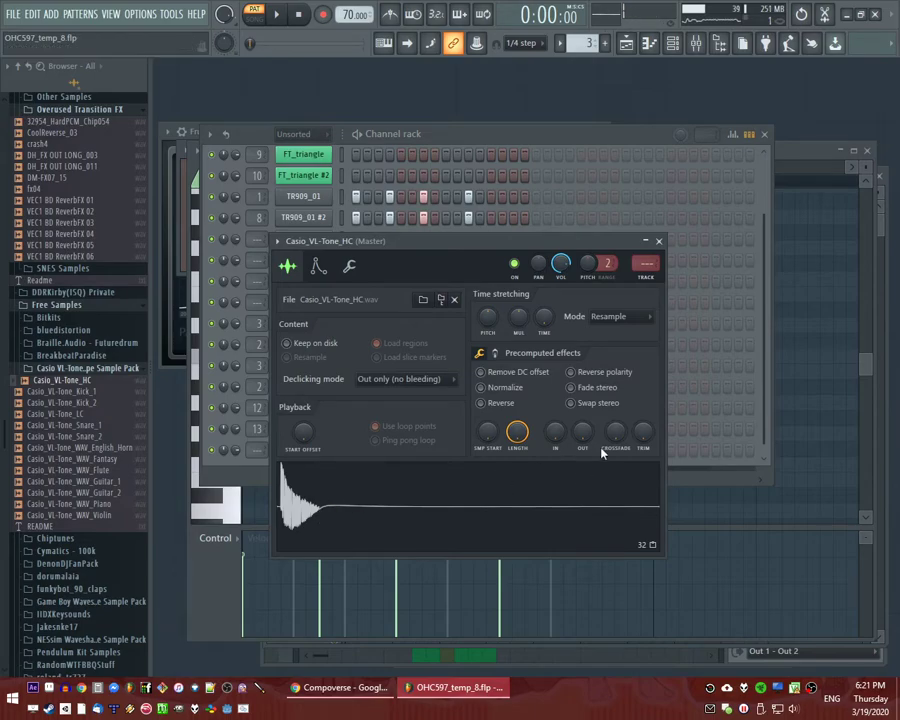
{"action": "left_click", "coordinate": [234, 469]}
{"action": "key", "text": "space"}
Review the drum steps of Pattern 2 and play the arrangement from the start in song mode.
{"action": "key", "text": "F5"}
{"action": "key", "text": "l"}
{"action": "double_click", "coordinate": [382, 400]}
{"action": "key", "text": "F6"}
{"action": "key", "text": "space"}
{"action": "key", "text": "space"}
{"action": "key", "text": "F5"}
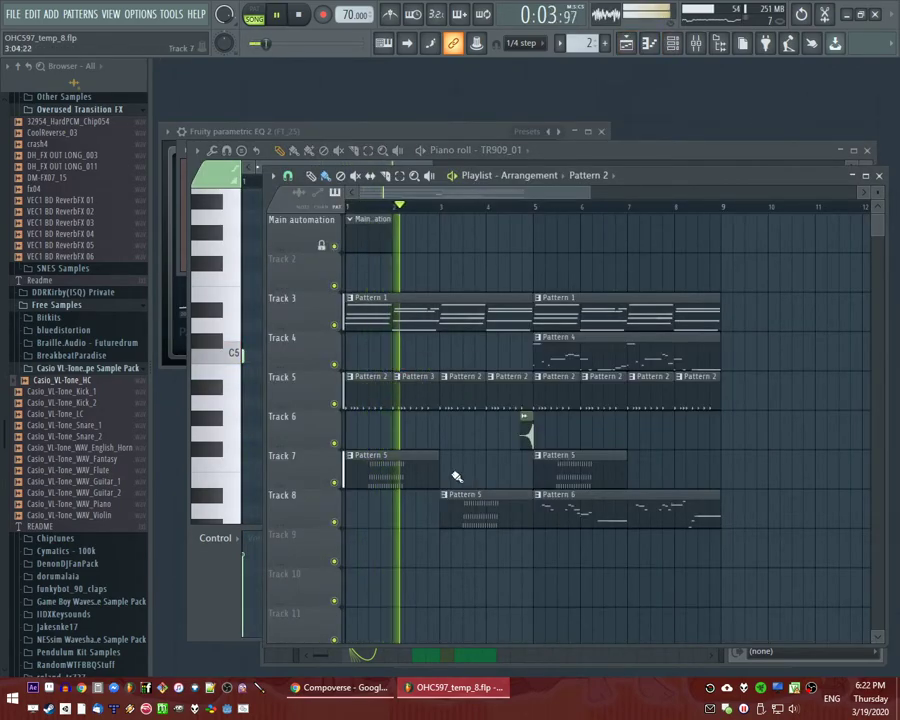
{"action": "key", "text": "space"}
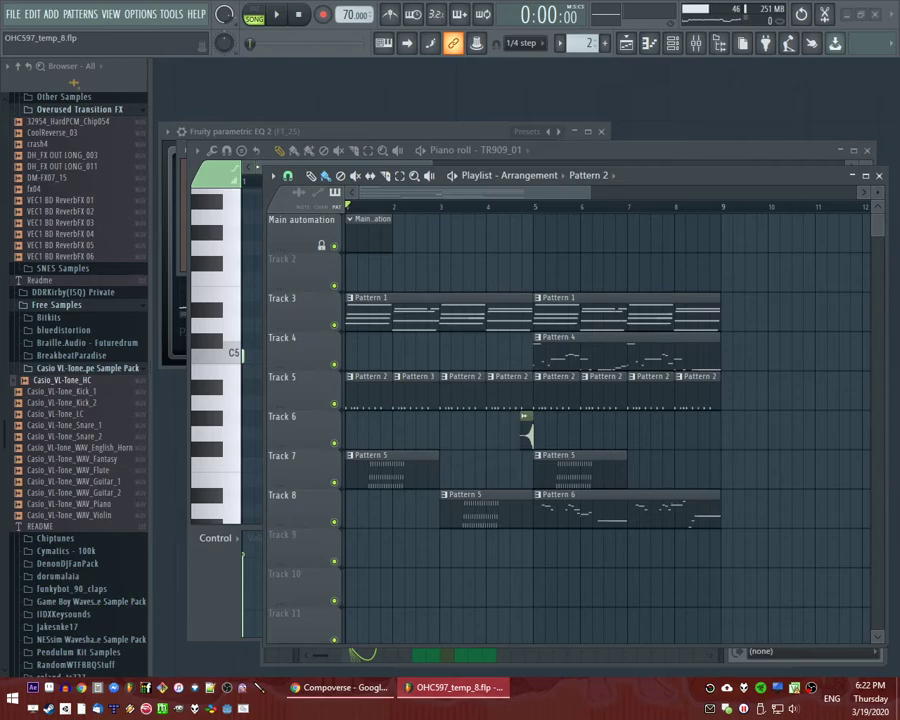
{"action": "key", "text": "space"}
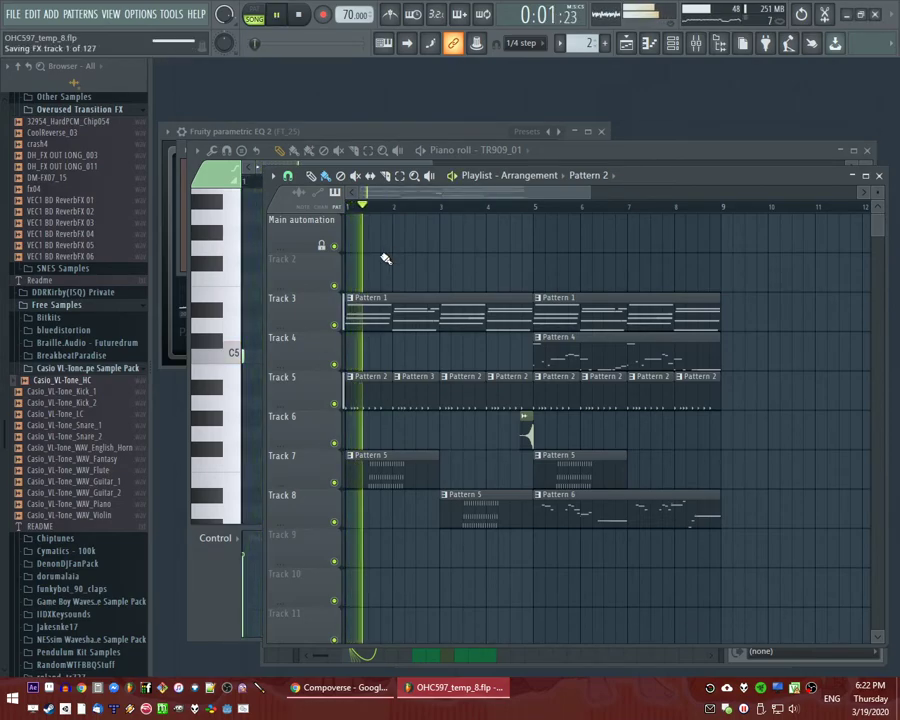
Open the first Pattern 5 clip on Track 7 to examine its FT_50 notes.
{"action": "scroll", "coordinate": [350, 330], "scroll_direction": "up", "scroll_amount": 3}
{"action": "scroll", "coordinate": [416, 466], "scroll_direction": "down", "scroll_amount": 2}
{"action": "left_click", "coordinate": [415, 468]}
{"action": "double_click", "coordinate": [415, 468]}
{"action": "key", "text": "F6"}
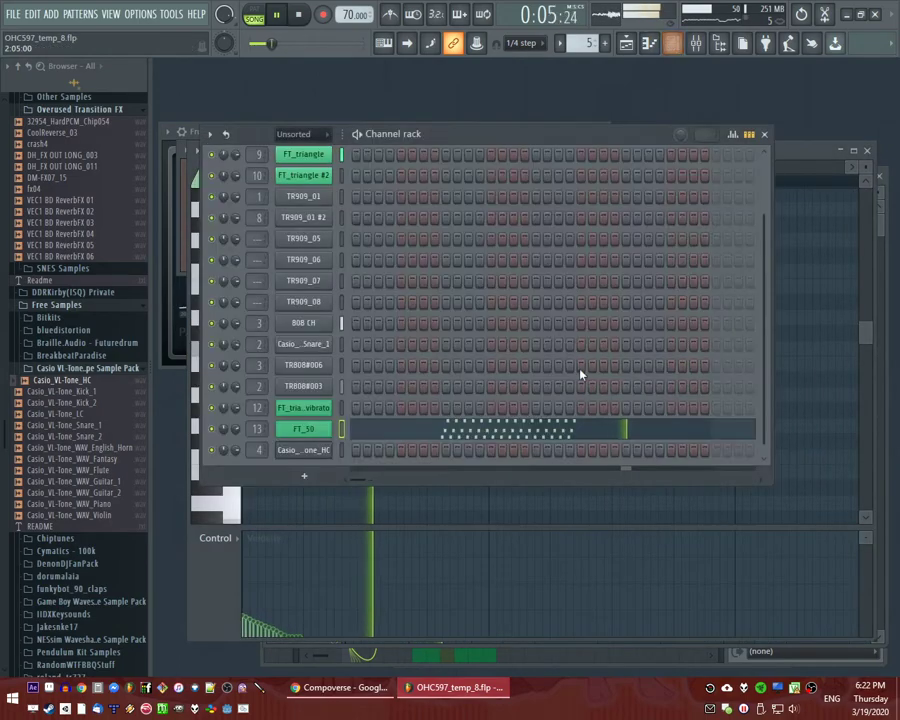
Make the Pattern 5 clip on Track 8 unique and open its FT_50 notes for editing.
{"action": "key", "text": "F5"}
{"action": "right_click", "coordinate": [476, 506]}
{"action": "left_click", "coordinate": [505, 588]}
{"action": "double_click", "coordinate": [521, 527]}
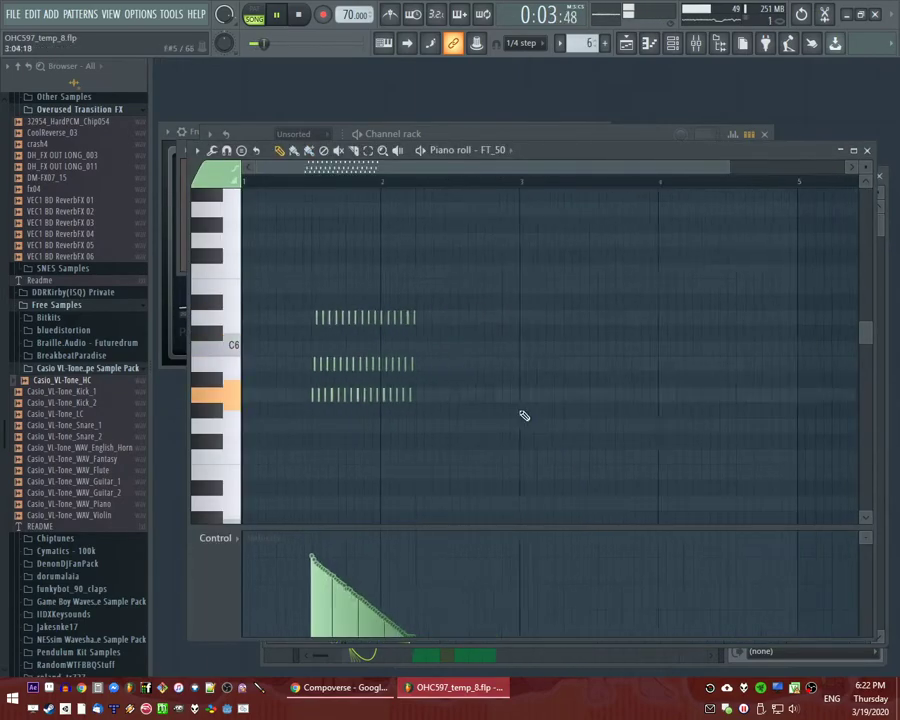
Transpose the lowest row of FT_50 notes down to E5 and the middle row down to G5, and play the result.
{"action": "key", "text": "space"}
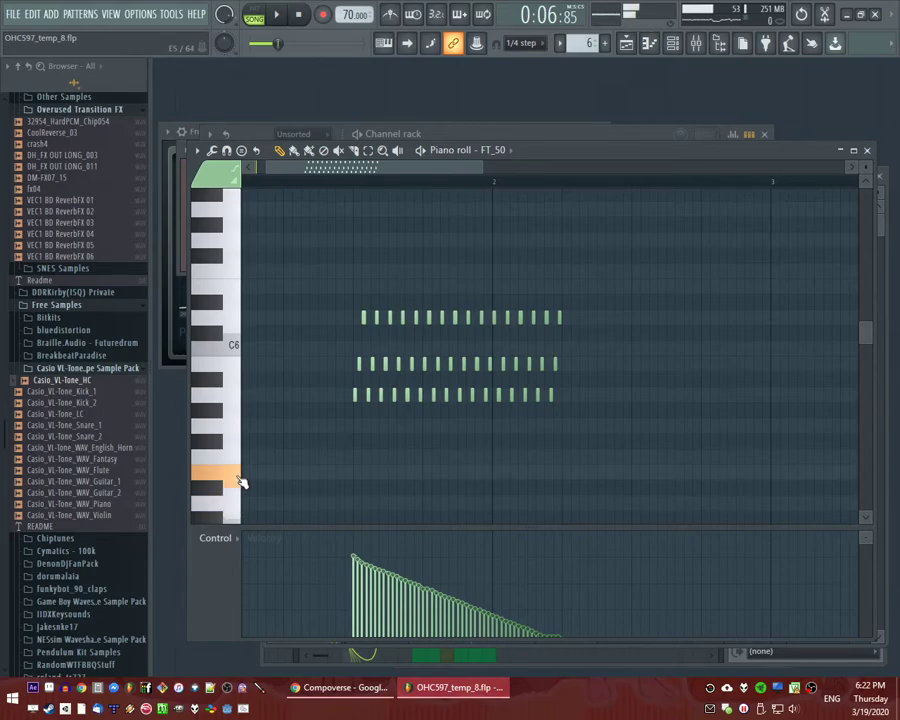
{"action": "scroll", "coordinate": [355, 395], "scroll_direction": "up", "scroll_amount": 2}
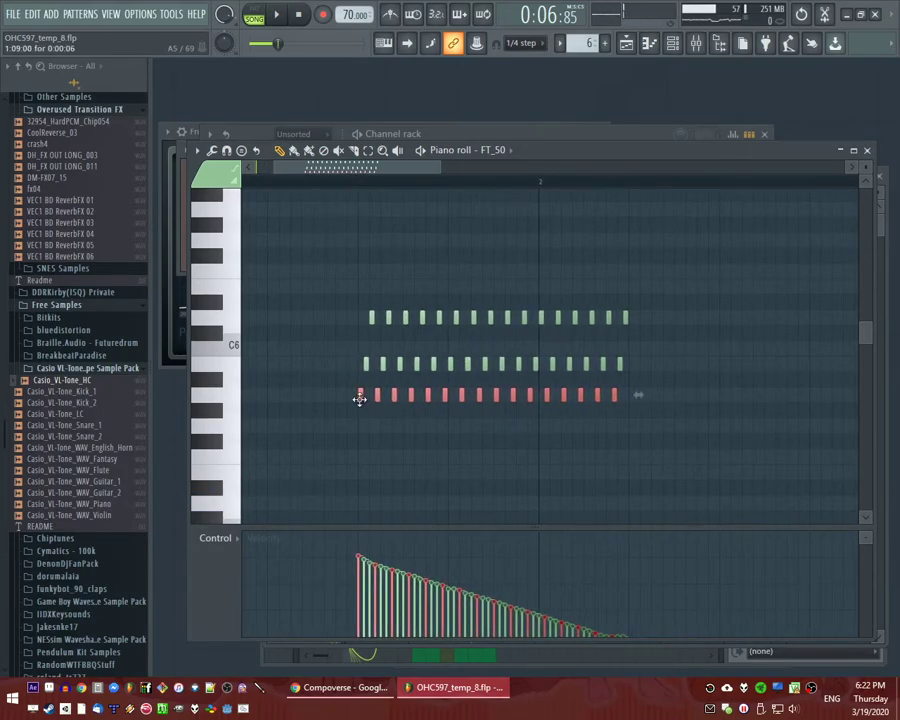
{"action": "left_click_drag", "start_coordinate": [359, 399], "coordinate": [359, 490]}
{"action": "left_click_drag", "start_coordinate": [355, 341], "coordinate": [645, 393]}
{"action": "left_click_drag", "start_coordinate": [364, 365], "coordinate": [366, 428]}
{"action": "key", "text": "space"}
{"action": "right_click", "coordinate": [357, 218]}
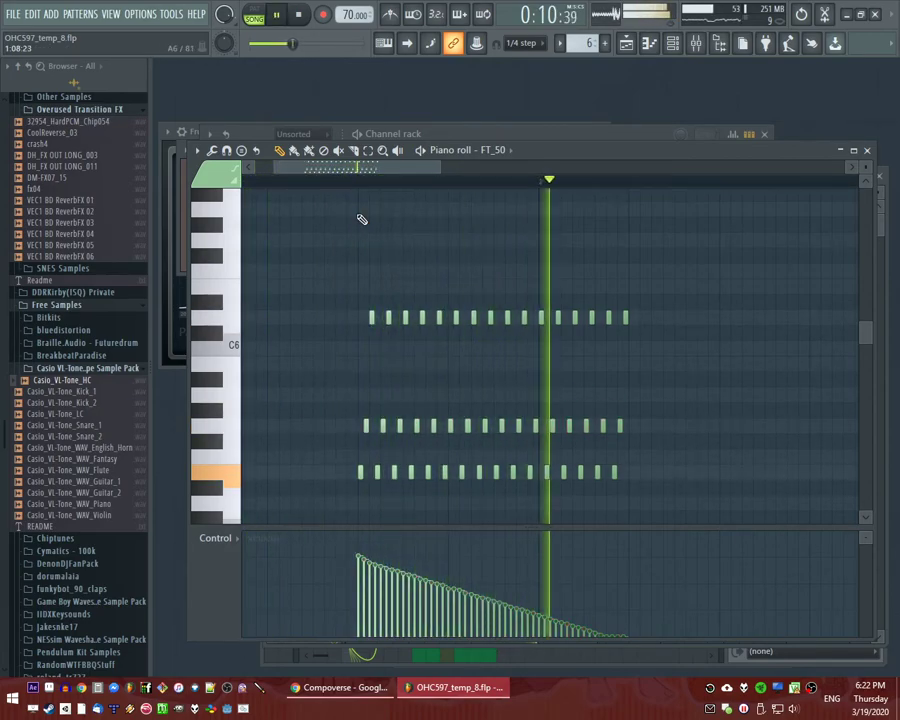
Open the Pattern 5 FT_50 notes, and try a feedback time of 2:00 in the FT_50 mixer track's Fruity delay bank.
{"action": "key", "text": "F5"}
{"action": "double_click", "coordinate": [419, 472]}
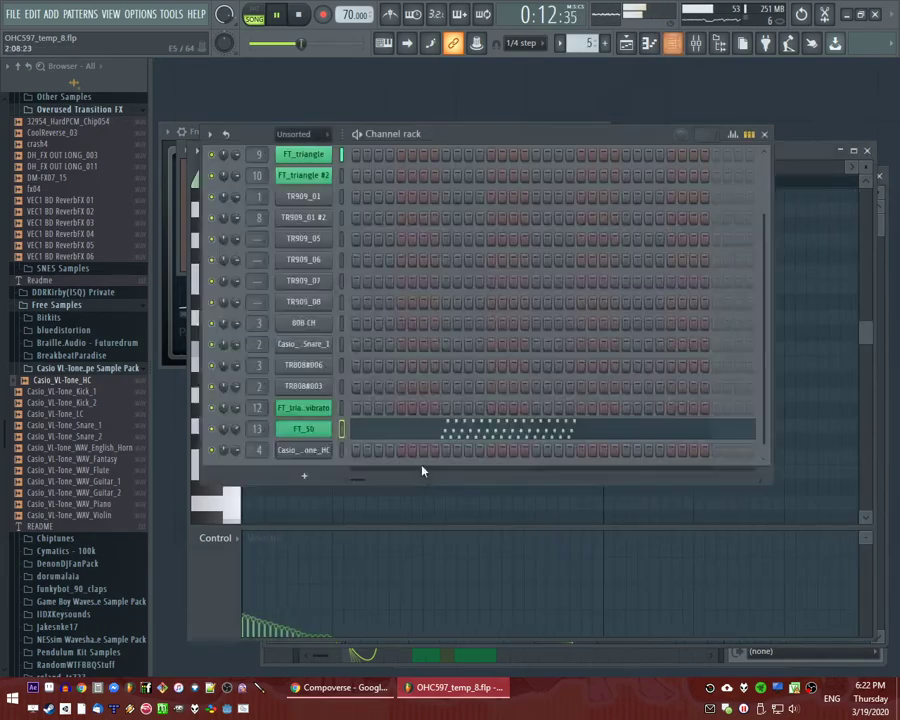
{"action": "key", "text": "F9"}
{"action": "left_click", "coordinate": [419, 468]}
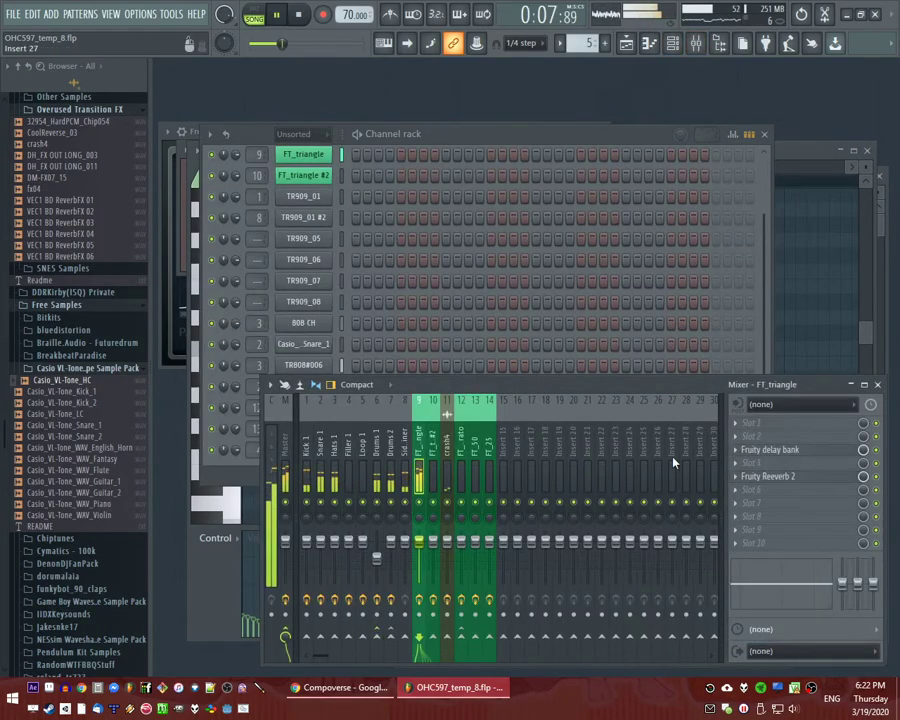
{"action": "left_click", "coordinate": [446, 472]}
{"action": "left_click", "coordinate": [475, 472]}
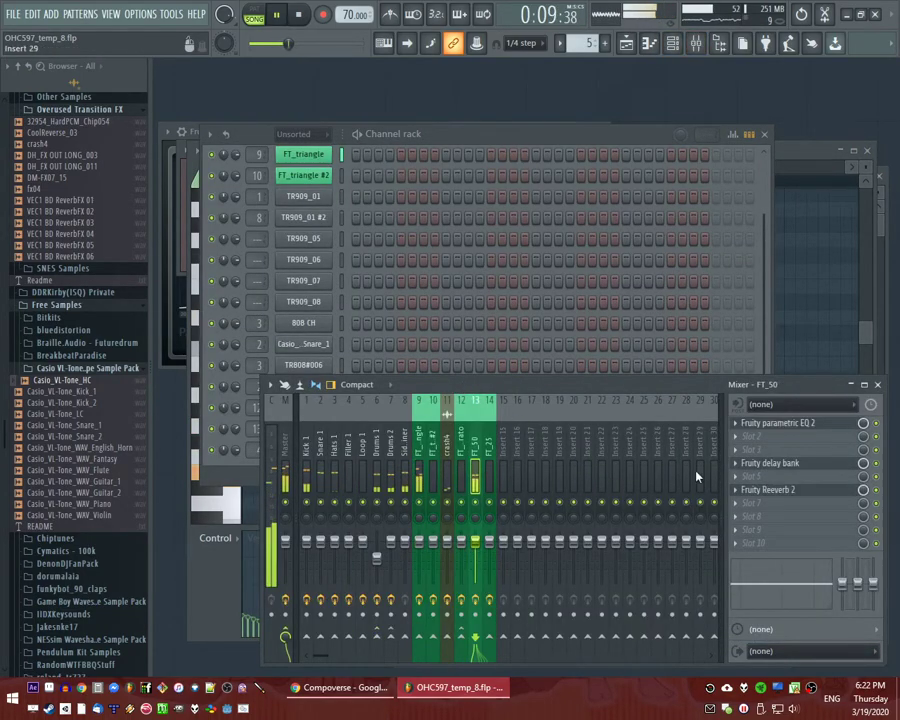
{"action": "left_click", "coordinate": [783, 464]}
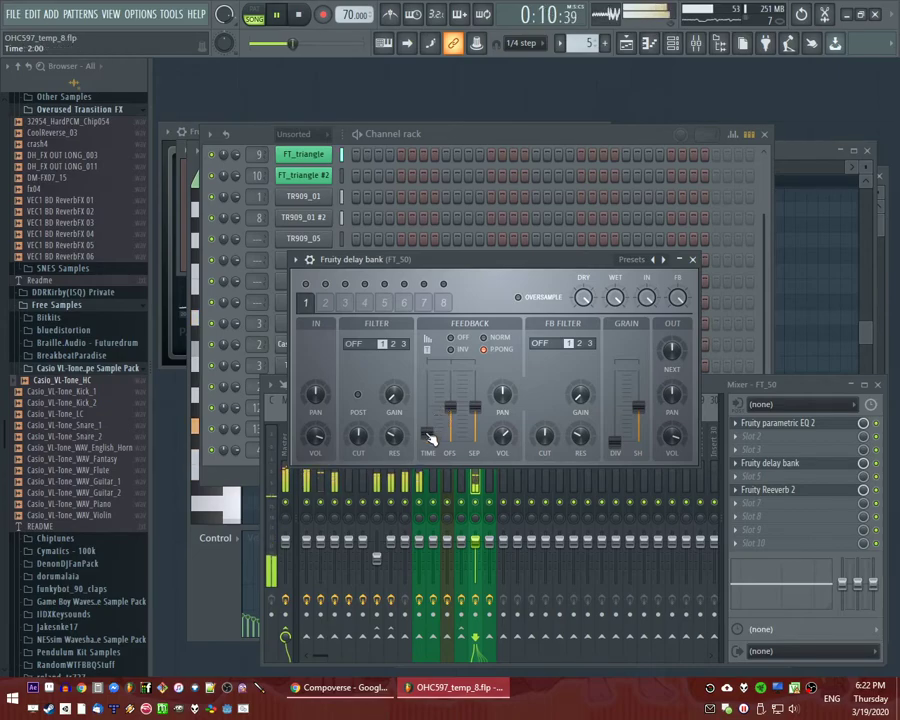
Check the start of the Pattern 5 FT_50 notes and set the FT_50 delay bank's feedback volume to 33%.
{"action": "key", "text": "F7"}
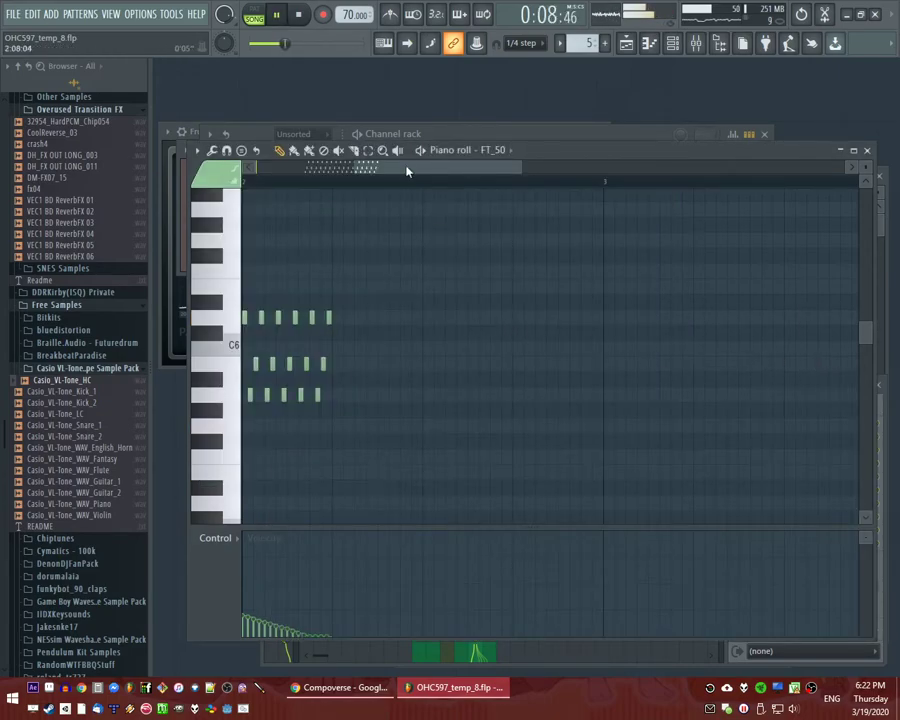
{"action": "left_click_drag", "start_coordinate": [406, 173], "coordinate": [148, 177]}
{"action": "key", "text": "F5"}
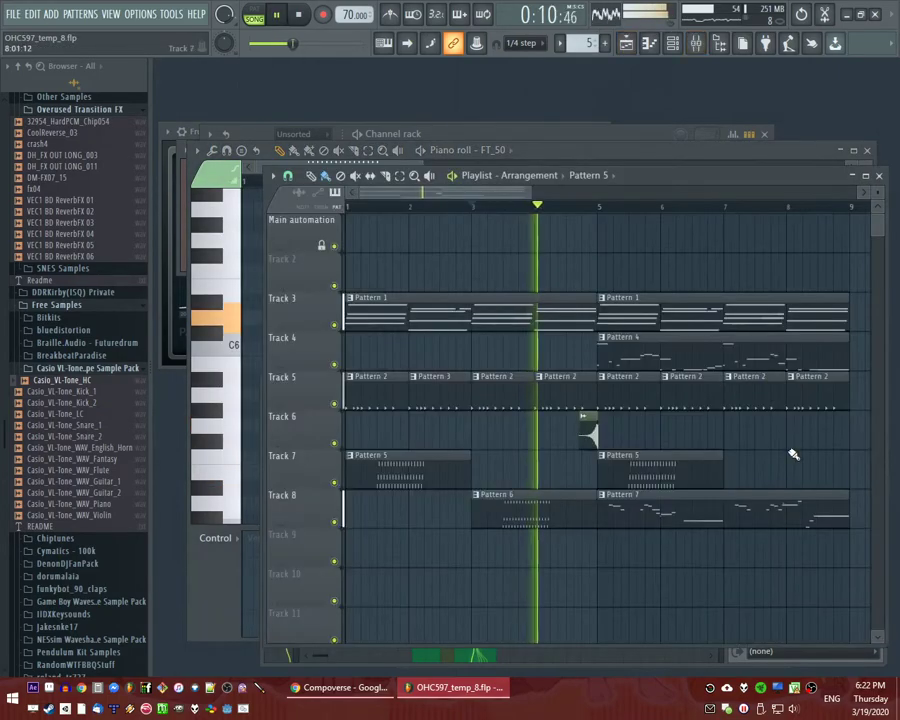
{"action": "key", "text": "F6"}
{"action": "key", "text": "F9"}
{"action": "left_click", "coordinate": [801, 466]}
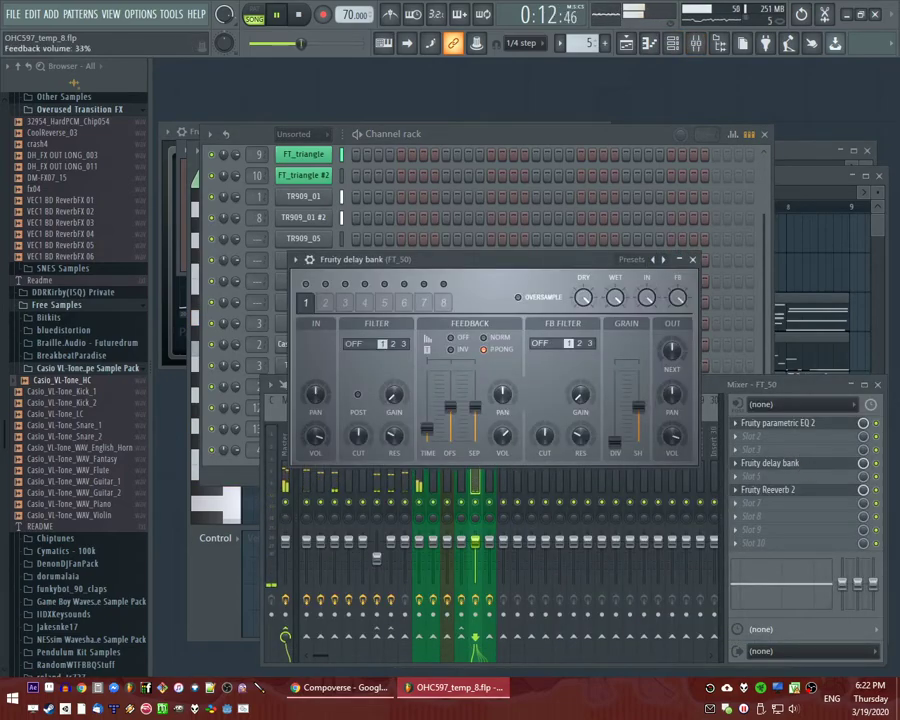
Redraw the velocities of the Pattern 6 FT_50 notes as a descending ramp fading to 0%.
{"action": "key", "text": "F5"}
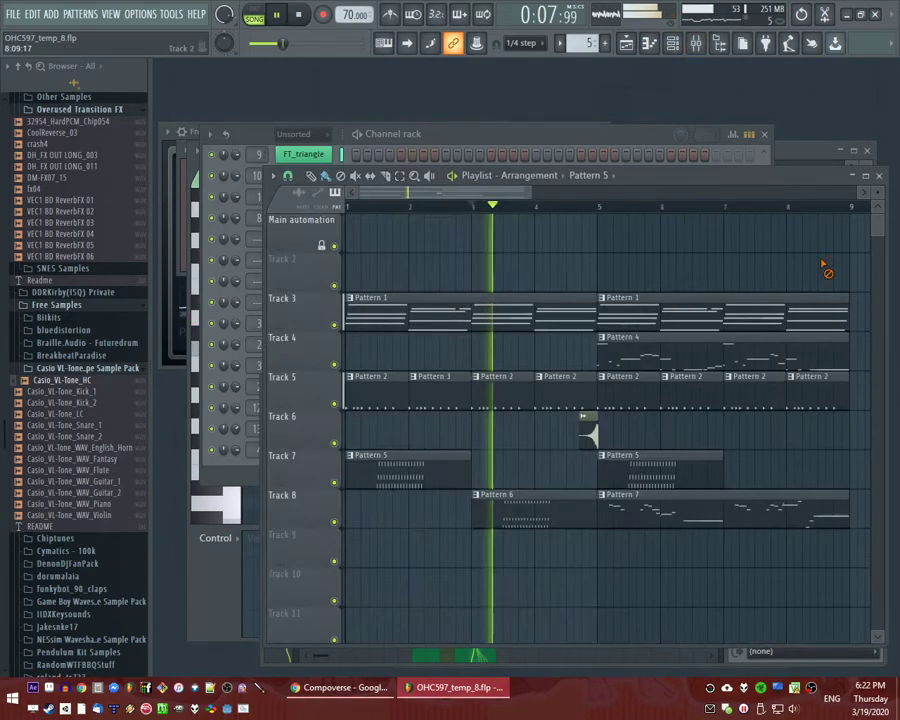
{"action": "key", "text": "F7"}
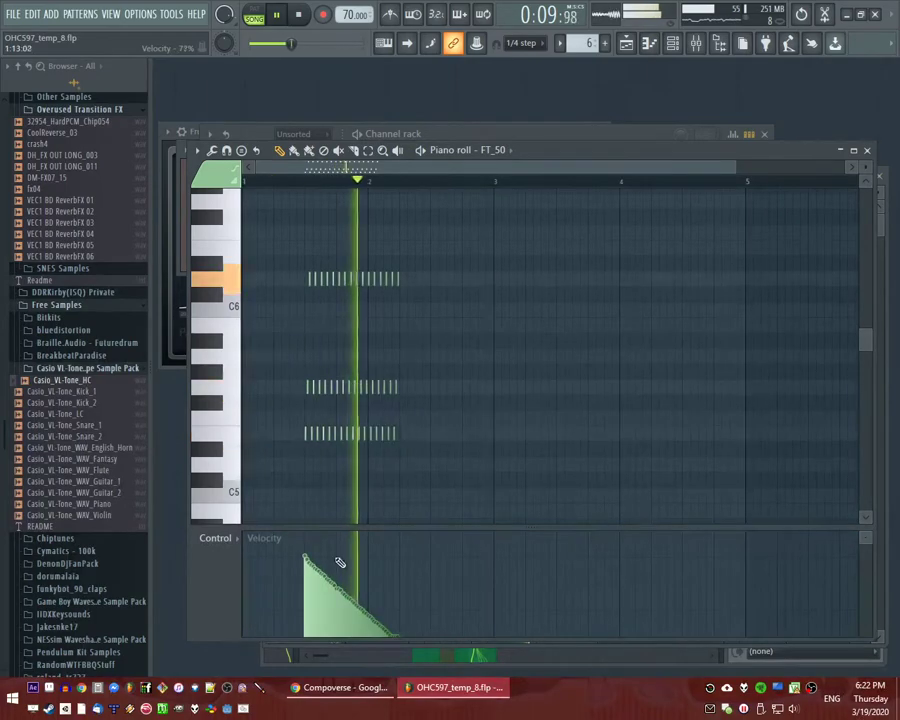
{"action": "scroll", "coordinate": [343, 561], "scroll_direction": "up", "scroll_amount": 5}
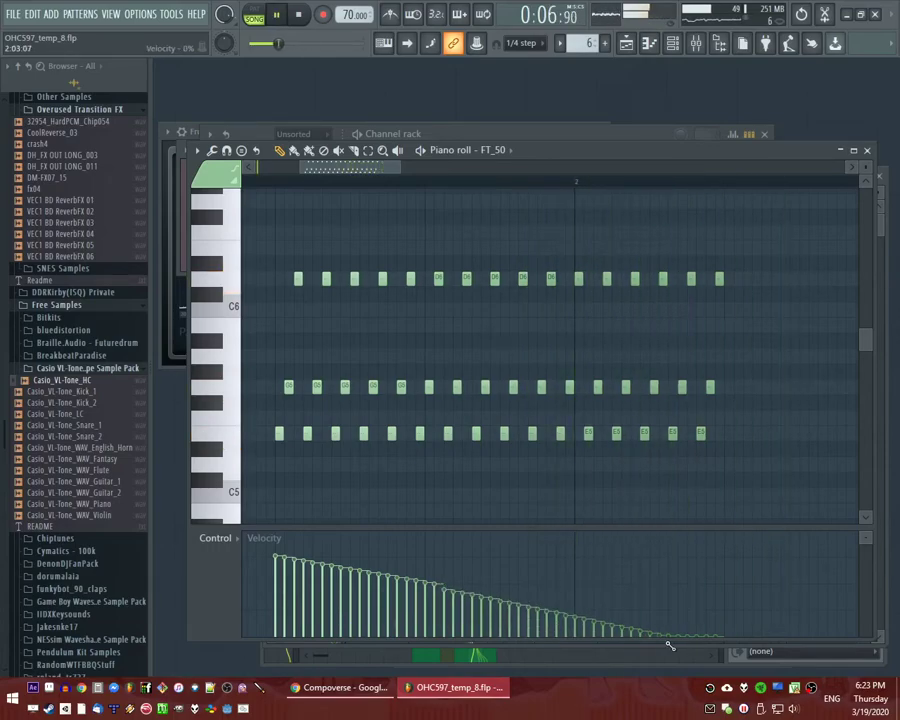
Compare the FT_50 sound with its delay bank bypassed and re-enabled, and set the delay's feedback time to 1:18.
{"action": "left_click", "coordinate": [718, 654]}
{"action": "left_click", "coordinate": [876, 463]}
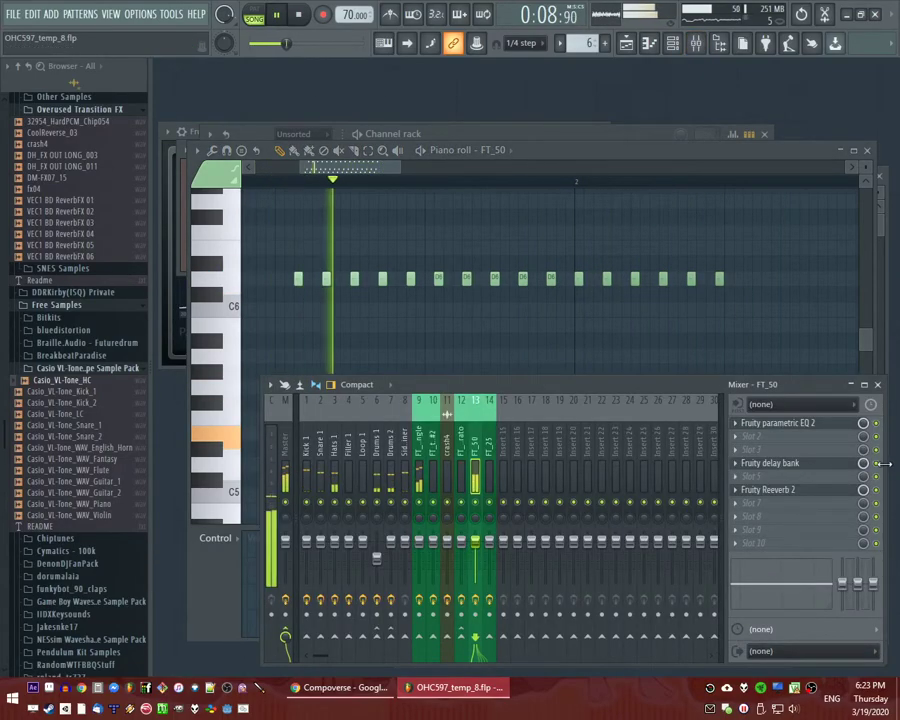
{"action": "key", "text": "space"}
{"action": "left_click", "coordinate": [843, 471]}
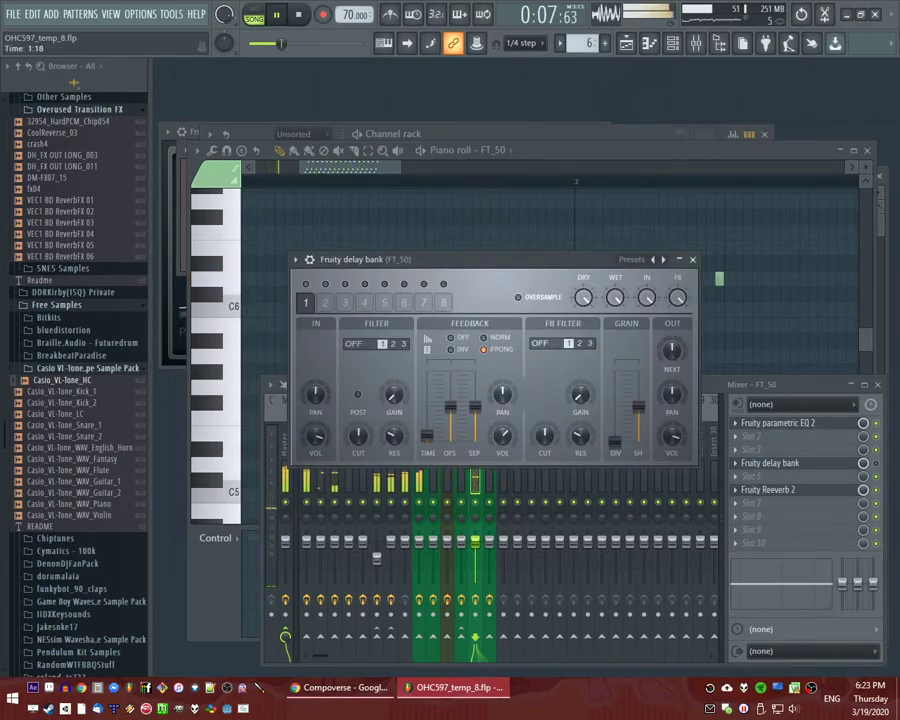
{"action": "left_click", "coordinate": [876, 464]}
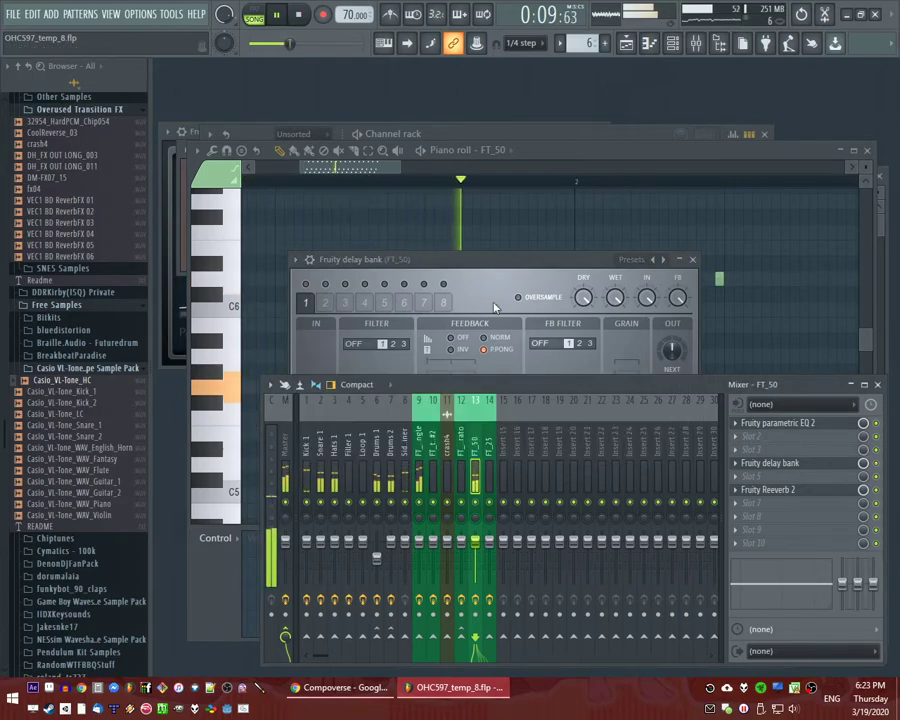
{"action": "left_click", "coordinate": [464, 270]}
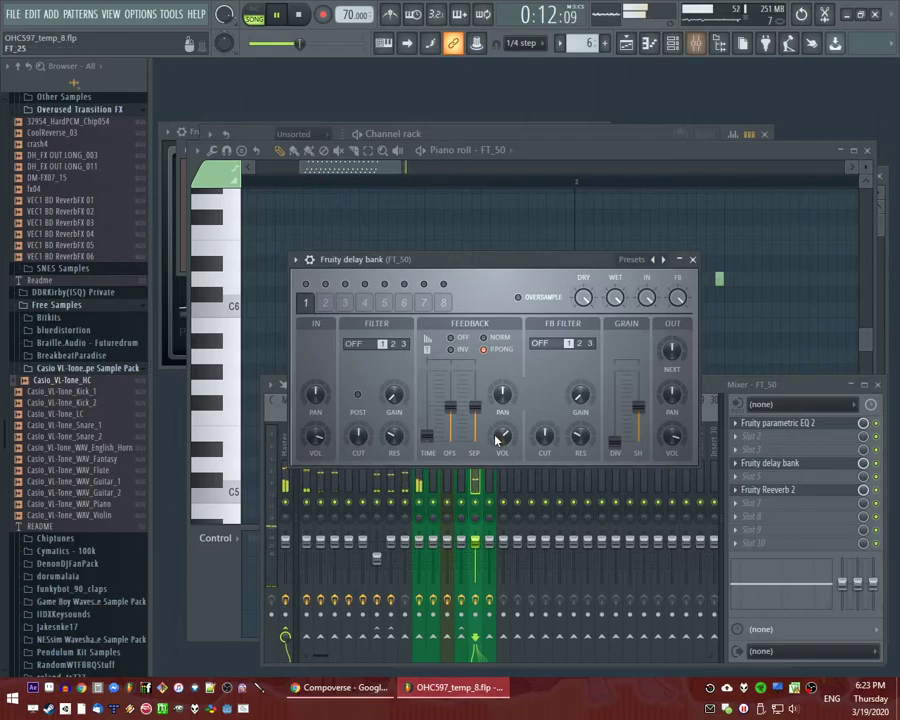
Redraw the velocities of the Pattern 5 FT_50 notes as a descending ramp fading out at the last notes.
{"action": "key", "text": "F5"}
{"action": "key", "text": "F7"}
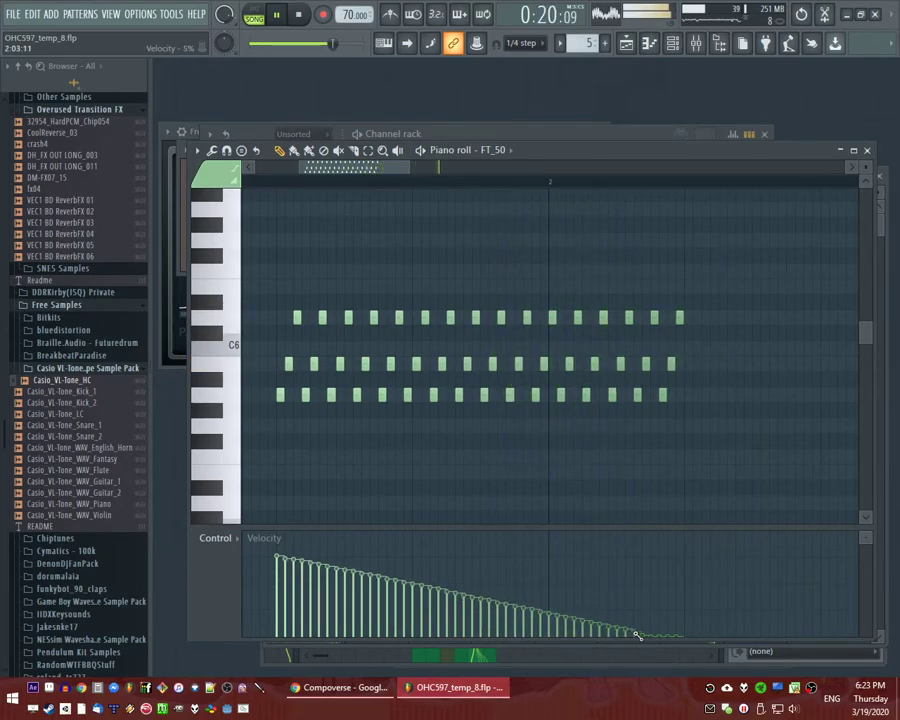
{"action": "key", "text": "F5"}
Add a Pattern 6 clip on Track 7 at bar 7, and move the Track 8 Pattern 6 clip to Track 7 at bar 3.
{"action": "scroll", "coordinate": [560, 595], "scroll_direction": "down", "scroll_amount": 1}
{"action": "left_click", "coordinate": [510, 511]}
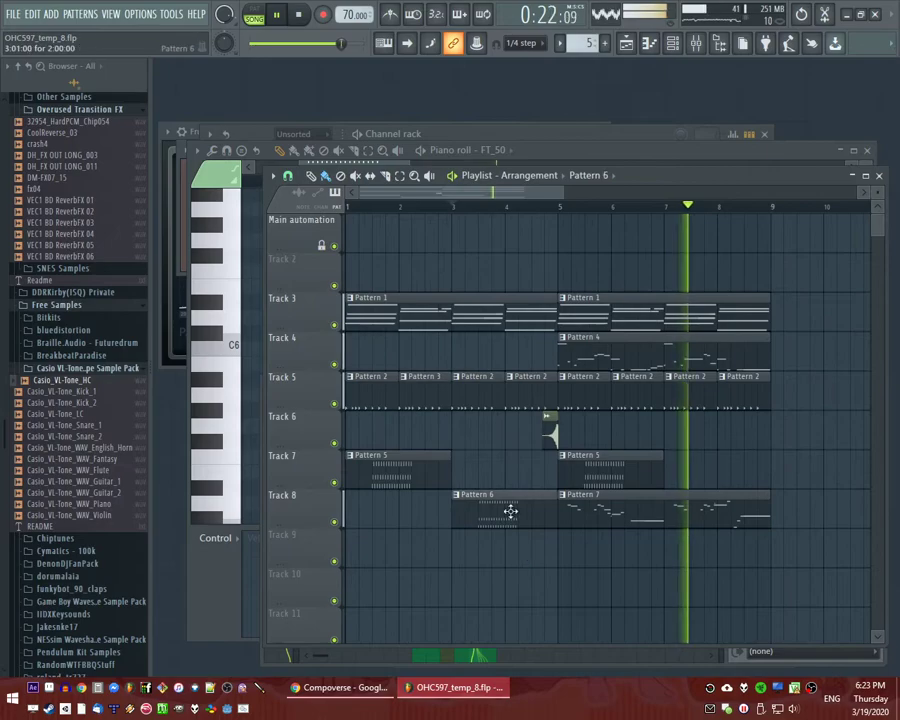
{"action": "left_click", "coordinate": [689, 480]}
{"action": "left_click_drag", "start_coordinate": [526, 510], "coordinate": [524, 474]}
{"action": "key", "text": "ctrl+s"}
{"action": "left_click", "coordinate": [390, 206]}
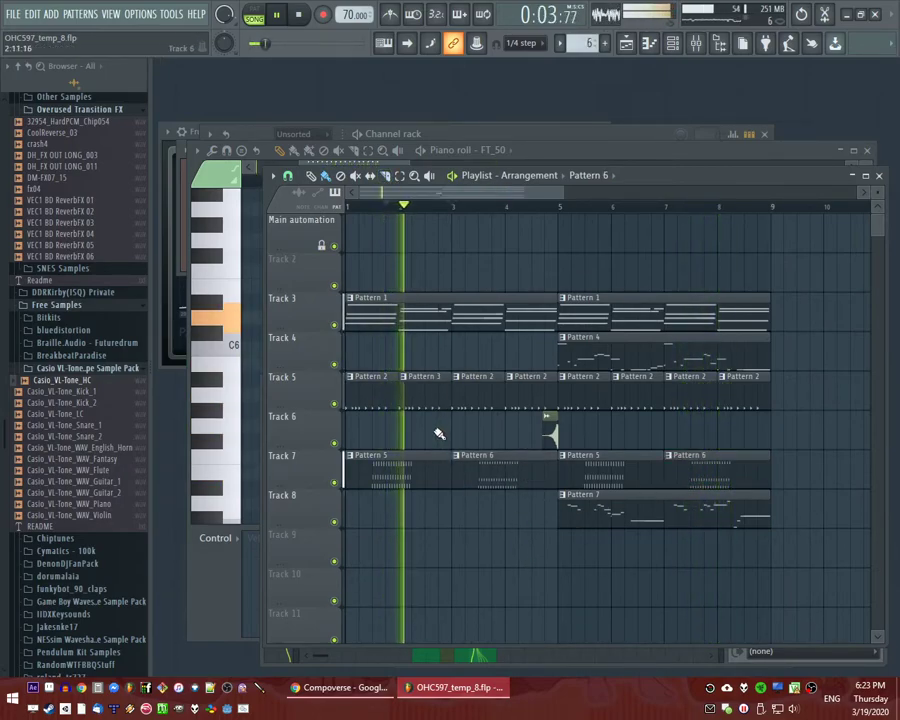
Create a new empty Pattern 8 and place a clip of it on Track 8 at bar 2.
{"action": "key", "text": "F4"}
{"action": "key", "text": "Return"}
{"action": "left_click", "coordinate": [404, 518]}
{"action": "key", "text": "space"}
{"action": "scroll", "coordinate": [344, 440], "scroll_direction": "up", "scroll_amount": 2}
{"action": "key", "text": "space"}
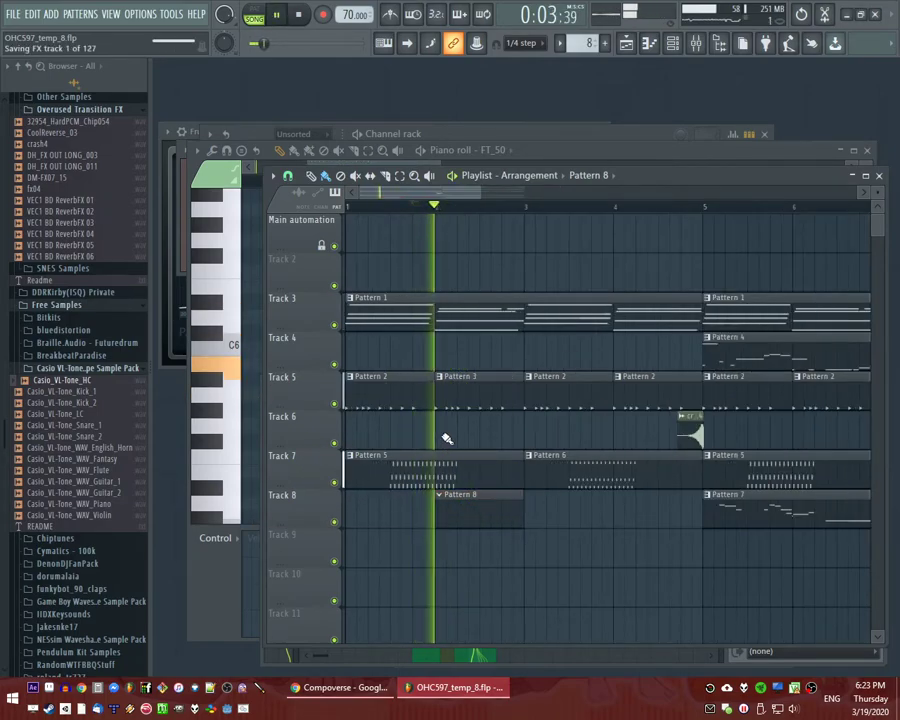
Replay the opening bars of the arrangement and open Pattern 3 to examine its drum steps.
{"action": "left_click", "coordinate": [360, 206]}
{"action": "key", "text": "space"}
{"action": "key", "text": "space"}
{"action": "left_click", "coordinate": [396, 206]}
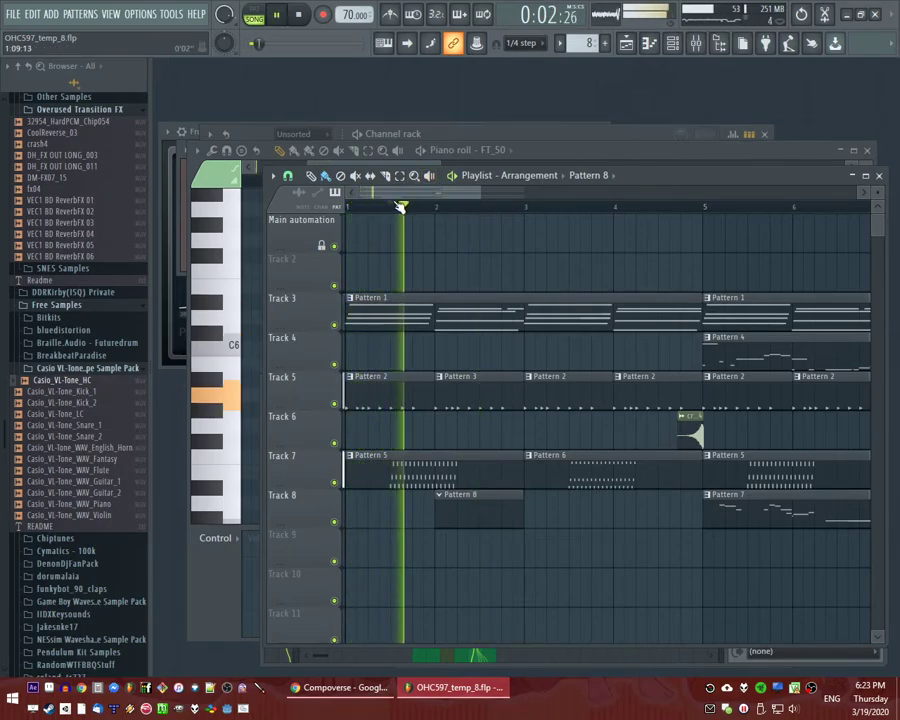
{"action": "double_click", "coordinate": [460, 392]}
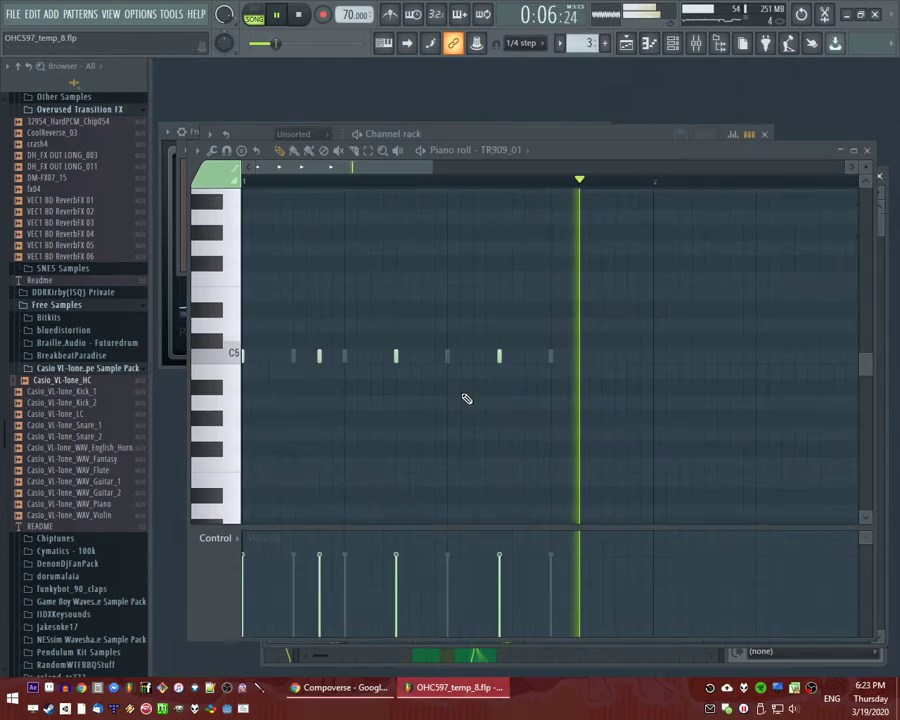
{"action": "key", "text": "F6"}
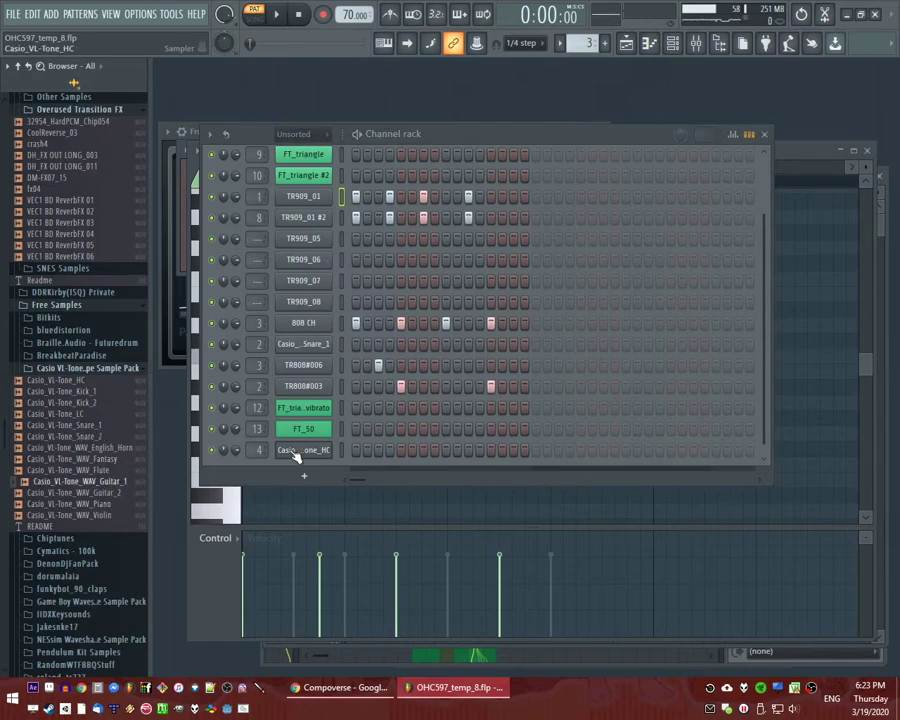
Audition hi-hat samples in the Hats folder of the Drums packs.
{"action": "scroll", "coordinate": [72, 390], "scroll_direction": "up", "scroll_amount": 20}
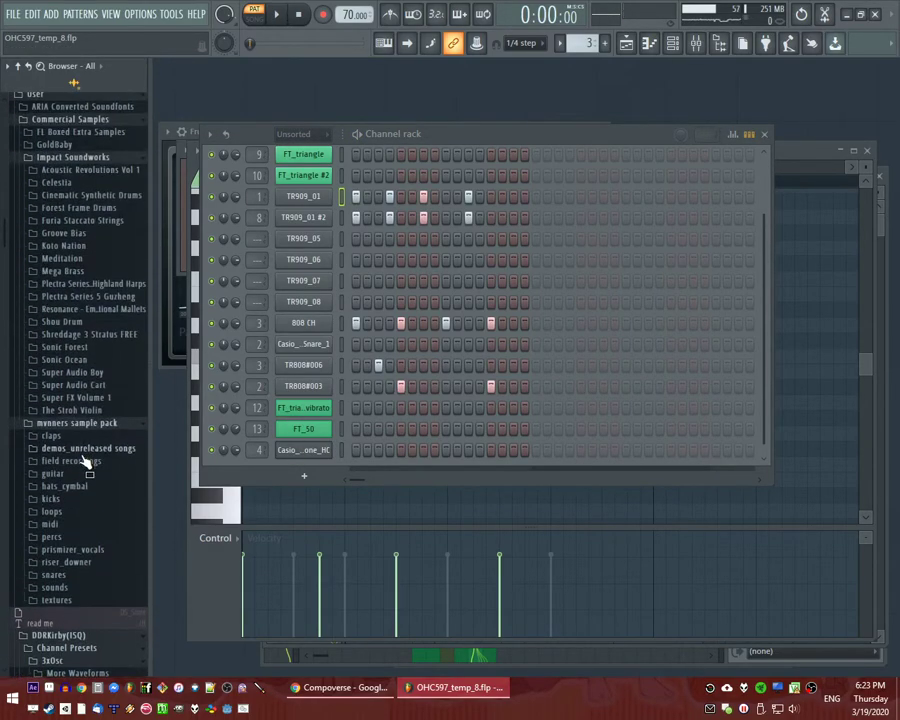
{"action": "scroll", "coordinate": [80, 450], "scroll_direction": "down", "scroll_amount": 1}
{"action": "left_click", "coordinate": [50, 359]}
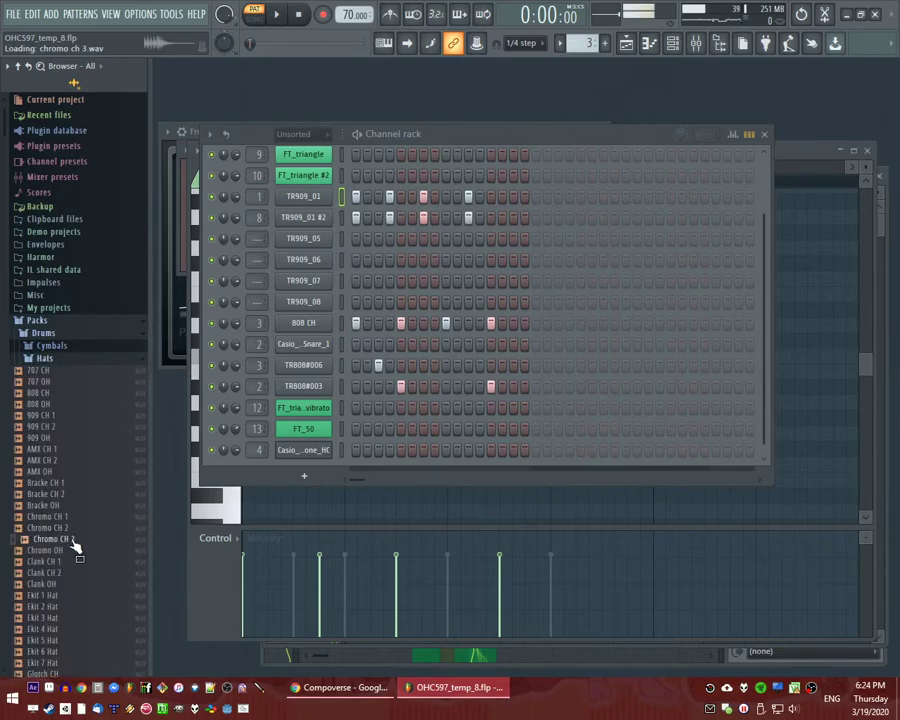
{"action": "scroll", "coordinate": [72, 545], "scroll_direction": "down", "scroll_amount": 20}
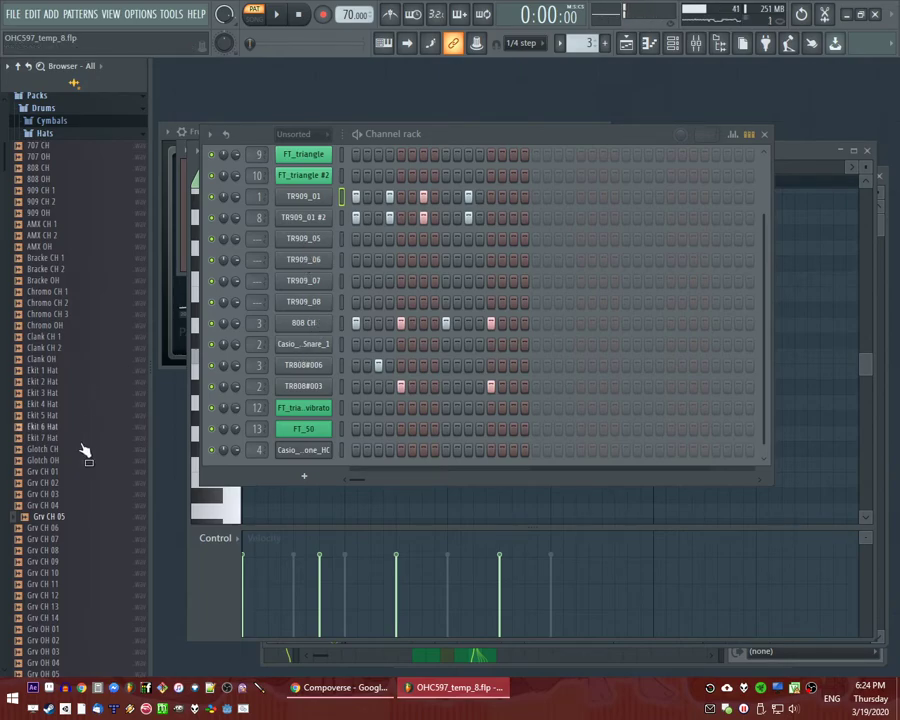
{"action": "scroll", "coordinate": [70, 549], "scroll_direction": "down", "scroll_amount": 10}
{"action": "left_click", "coordinate": [74, 551]}
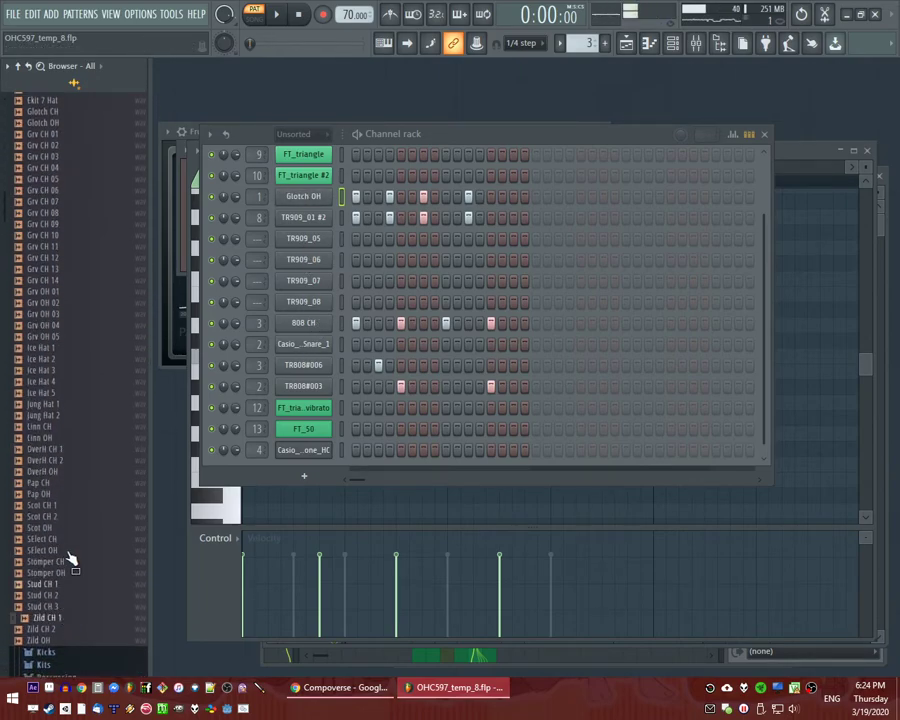
Add the 808 OH sample from the Hats folder as a new channel and play Pattern 3.
{"action": "scroll", "coordinate": [98, 497], "scroll_direction": "up", "scroll_amount": 13}
{"action": "left_click", "coordinate": [42, 282]}
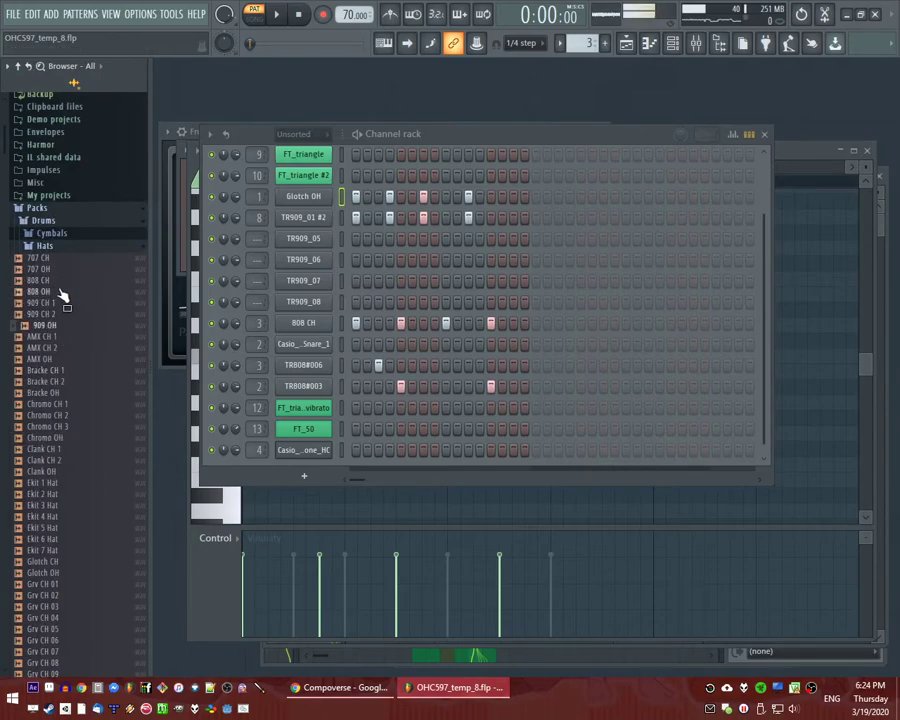
{"action": "left_click_drag", "start_coordinate": [300, 475], "coordinate": [272, 458]}
{"action": "key", "text": "space"}
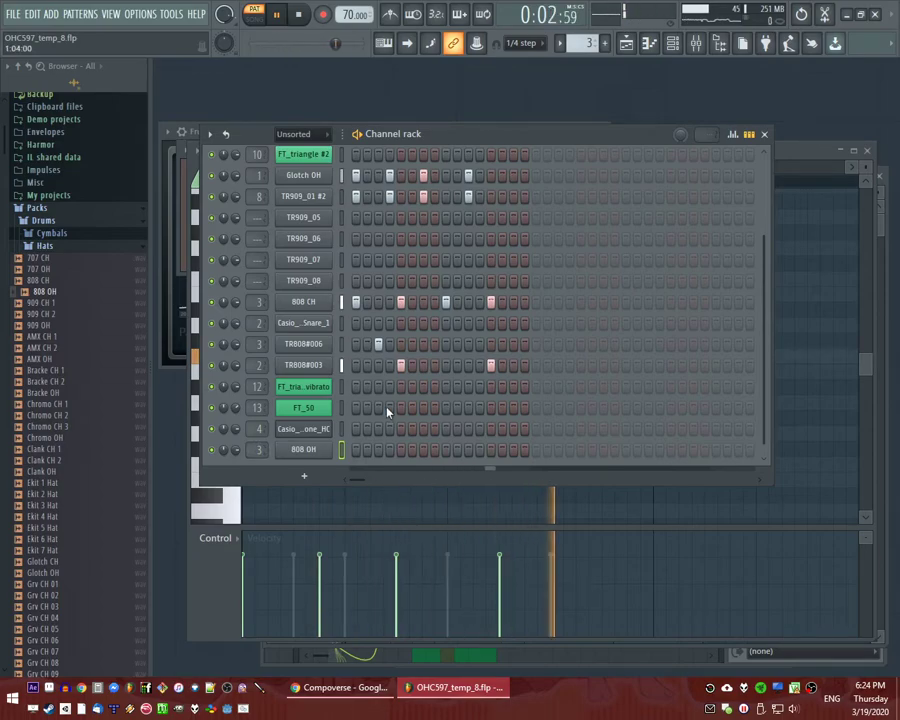
{"action": "scroll", "coordinate": [380, 410], "scroll_direction": "up", "scroll_amount": 3}
{"action": "key", "text": "space"}
Replace the Glotch OH sample on its channel with TR909_01 from the roland_tr909 folder and play Pattern 3.
{"action": "scroll", "coordinate": [60, 500], "scroll_direction": "down", "scroll_amount": 20}
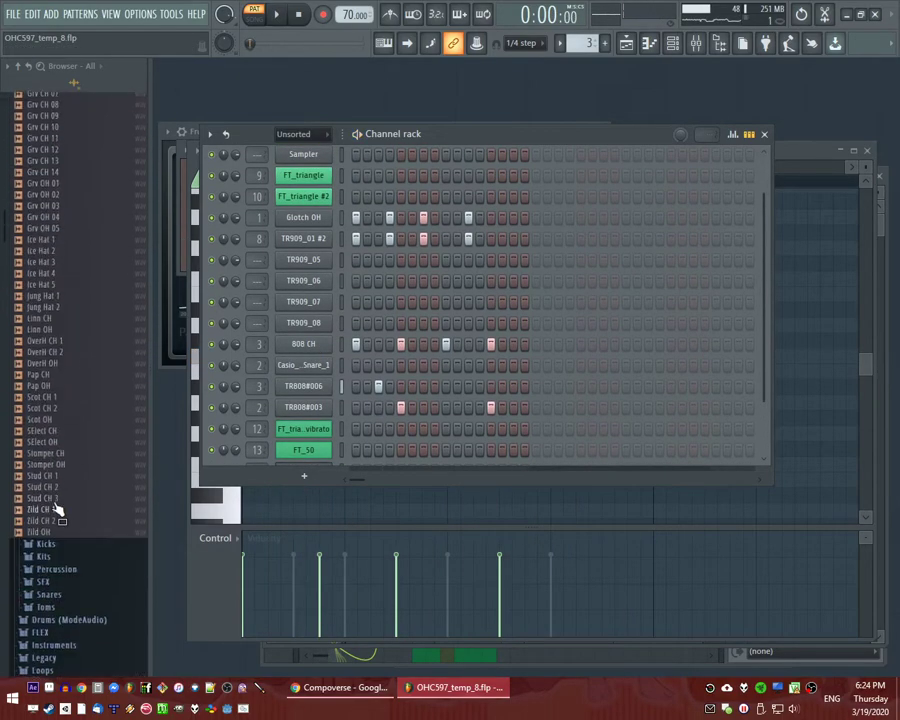
{"action": "scroll", "coordinate": [65, 520], "scroll_direction": "down", "scroll_amount": 15}
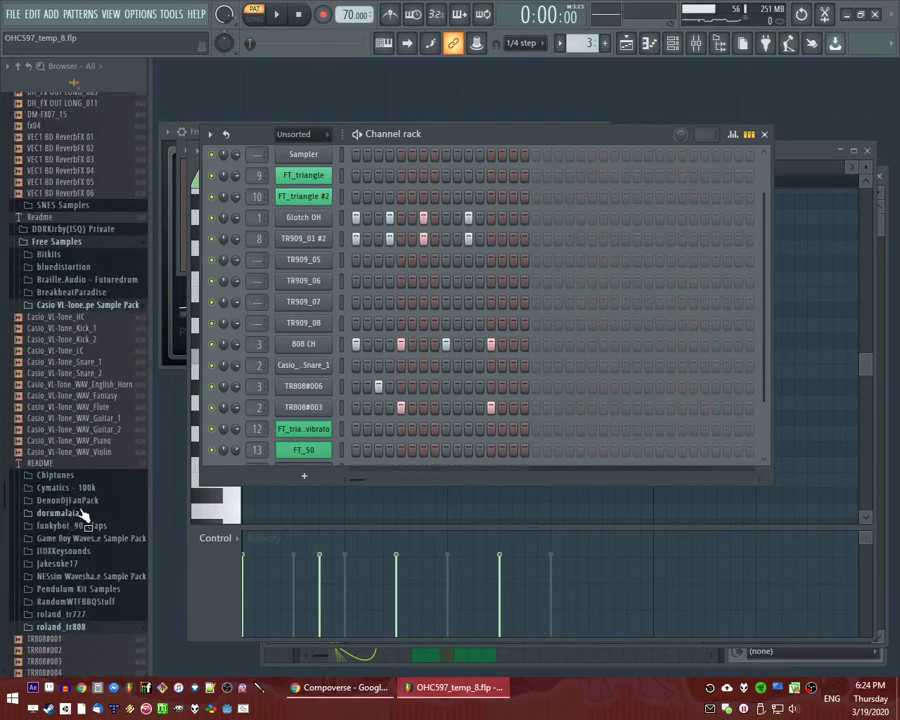
{"action": "scroll", "coordinate": [76, 450], "scroll_direction": "up", "scroll_amount": 7}
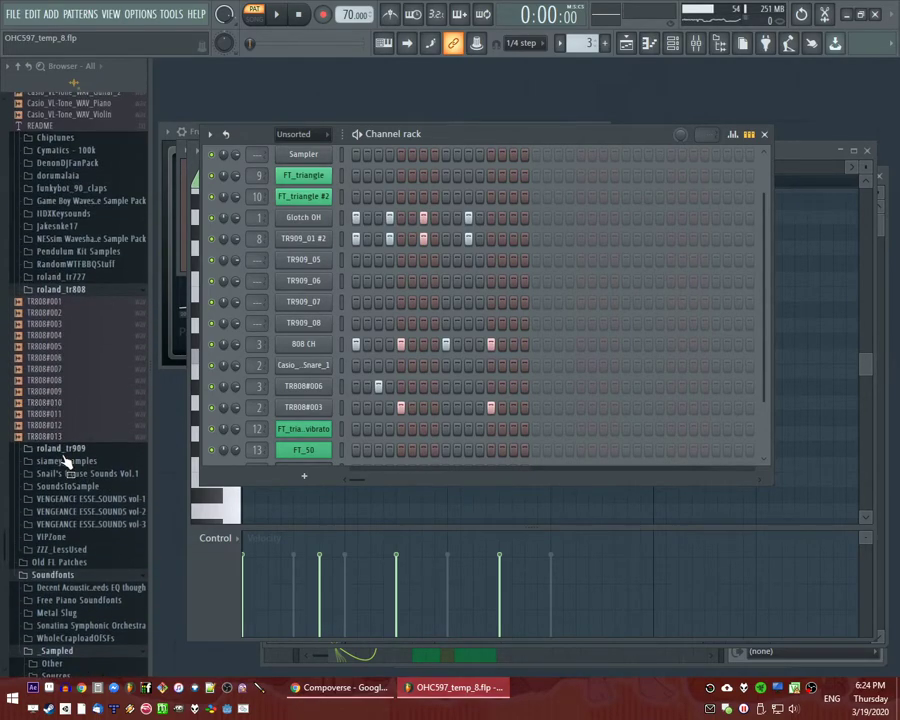
{"action": "left_click", "coordinate": [62, 448]}
{"action": "left_click_drag", "start_coordinate": [60, 461], "coordinate": [70, 470]}
{"action": "left_click_drag", "start_coordinate": [307, 227], "coordinate": [308, 226]}
{"action": "key", "text": "space"}
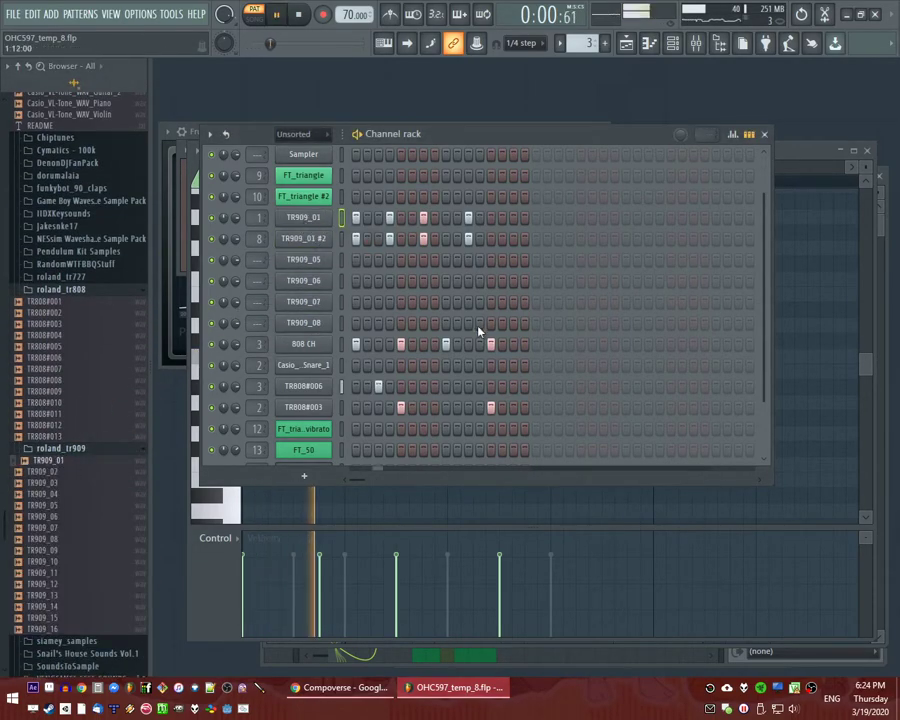
Audition drum samples in the roland_tr909 and roland_tr808 folders and play Pattern 3 to compare.
{"action": "left_click", "coordinate": [80, 517]}
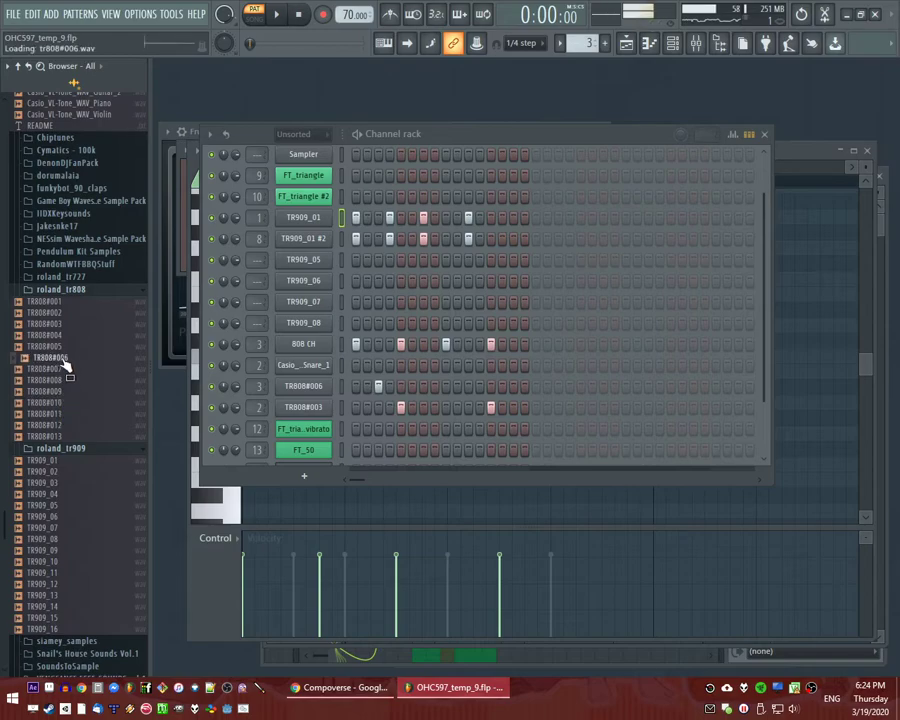
{"action": "key", "text": "space"}
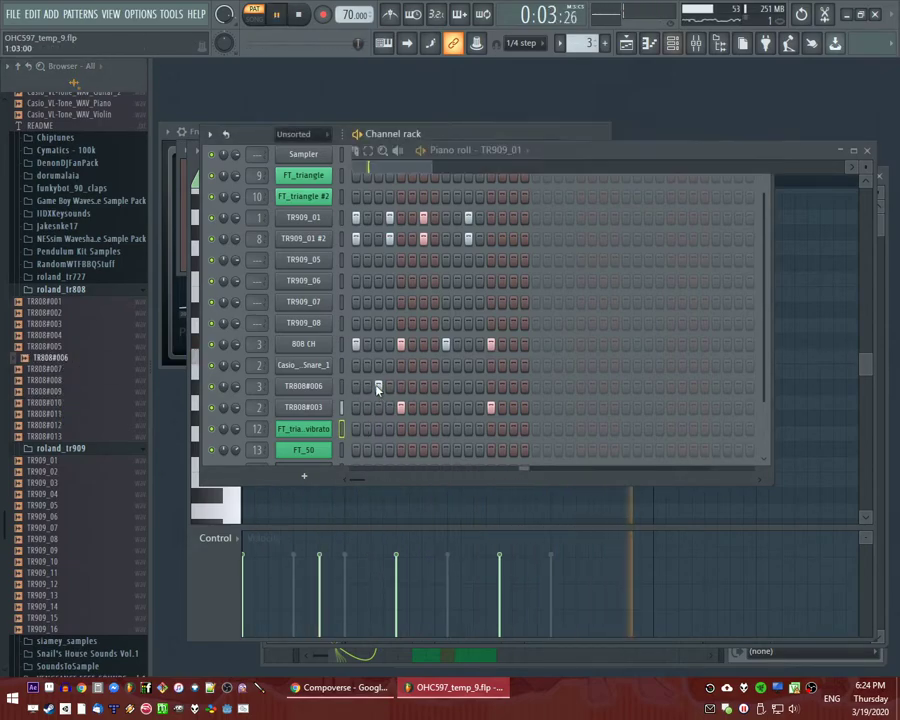
{"action": "key", "text": "F6"}
{"action": "key", "text": "F5"}
{"action": "key", "text": "F5"}
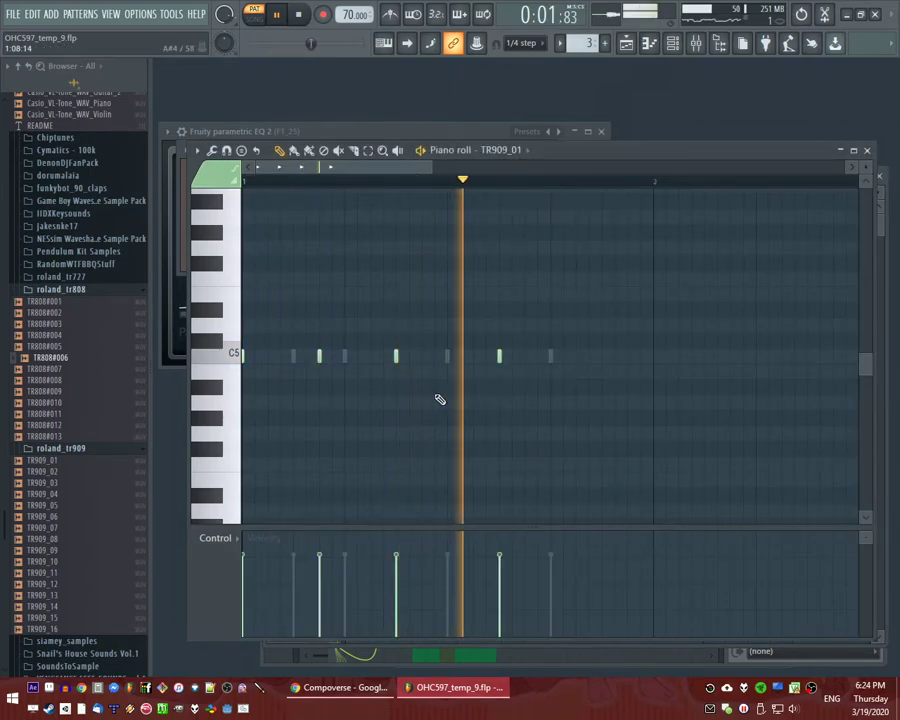
{"action": "key", "text": "F6"}
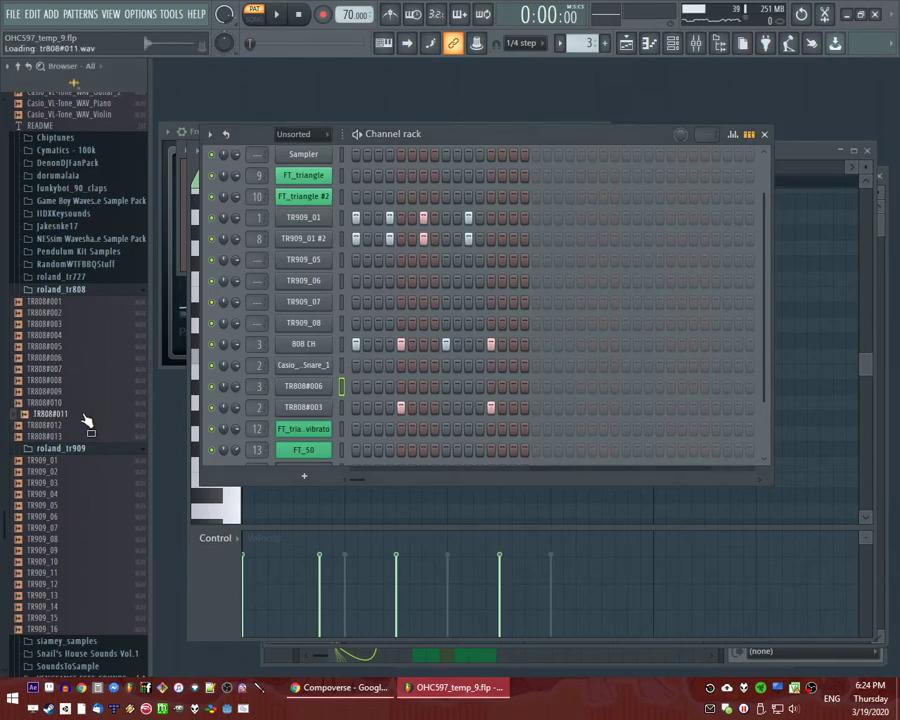
Add TR808#011, TR808#012 and TR808#013 as new channels routed to mixer track 4, and save the project.
{"action": "left_click", "coordinate": [355, 386]}
{"action": "left_click", "coordinate": [378, 386]}
{"action": "left_click", "coordinate": [93, 416]}
{"action": "left_click_drag", "start_coordinate": [312, 428], "coordinate": [310, 430]}
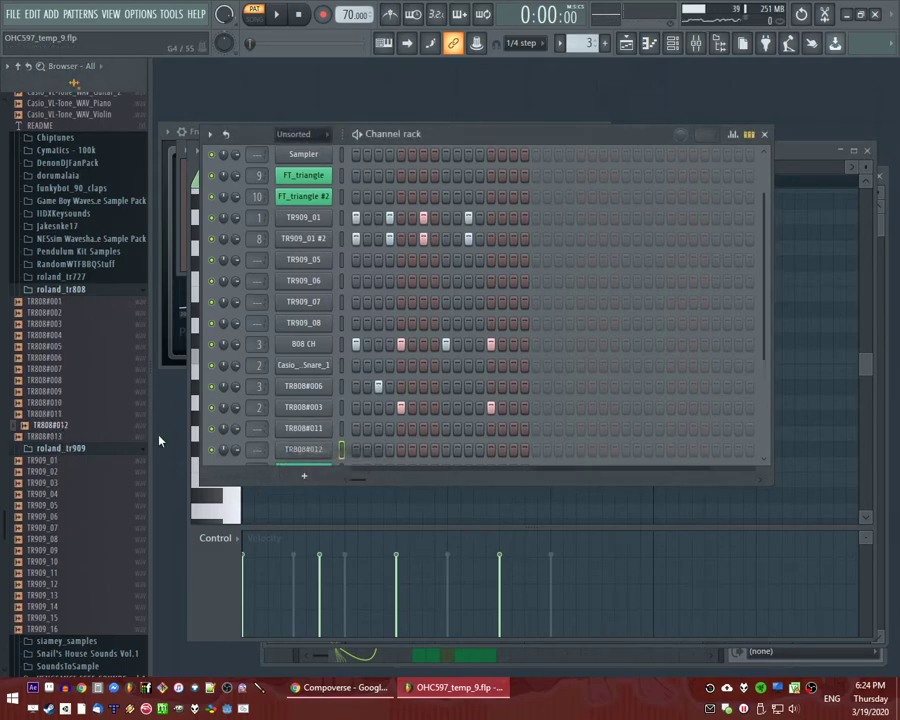
{"action": "left_click_drag", "start_coordinate": [311, 465], "coordinate": [295, 464]}
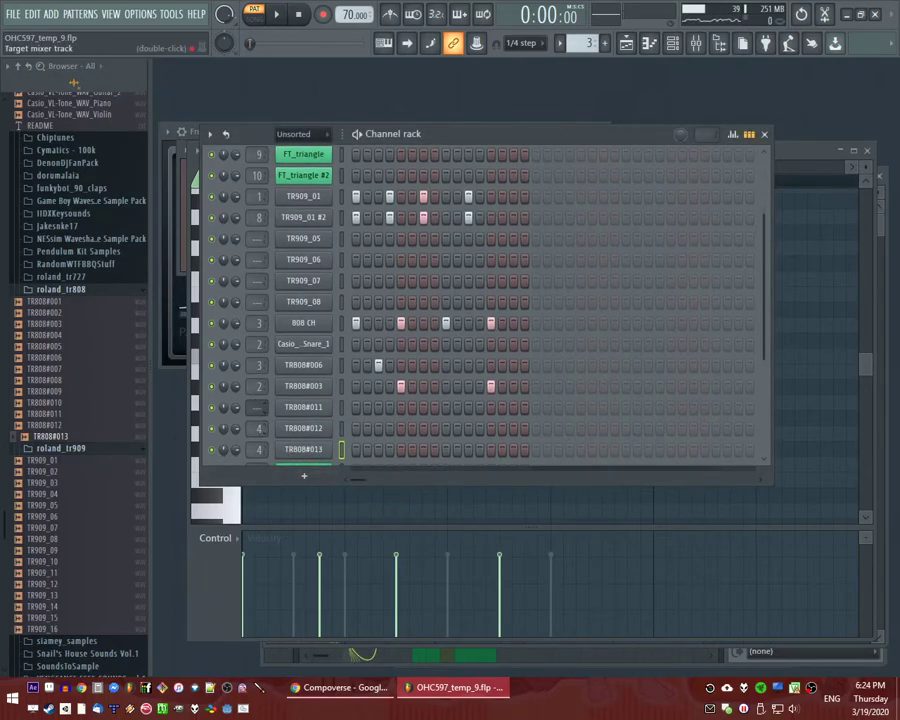
{"action": "key", "text": "ctrl+s"}
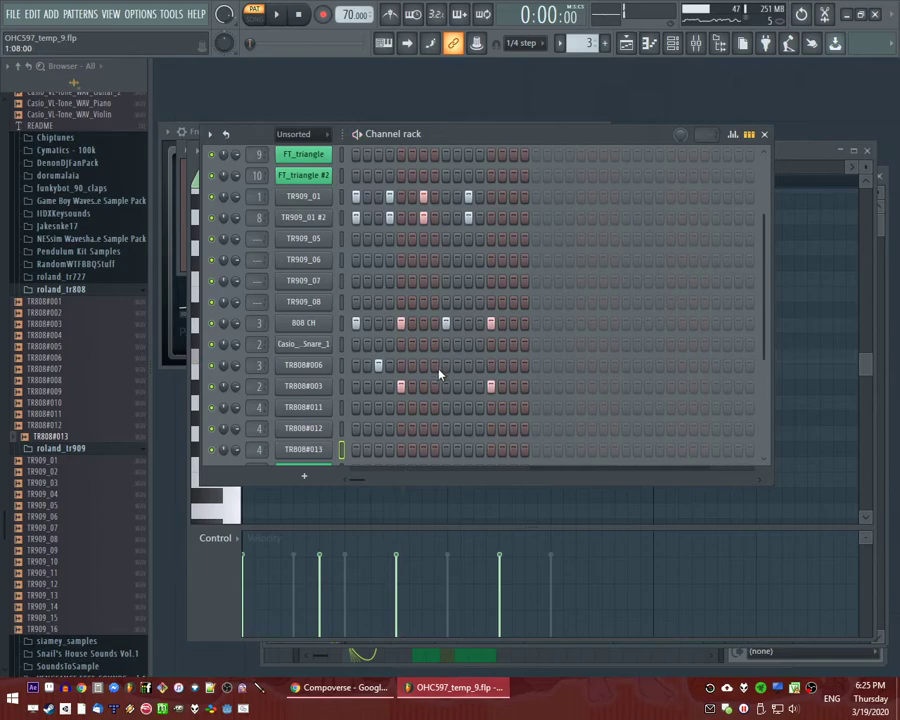
Add a TR909_01 hit on step 8 of Pattern 3 with its step 7 hit at 52% velocity, and shift TR909_01 #2's step 7 hit to step 8.
{"action": "key", "text": "space"}
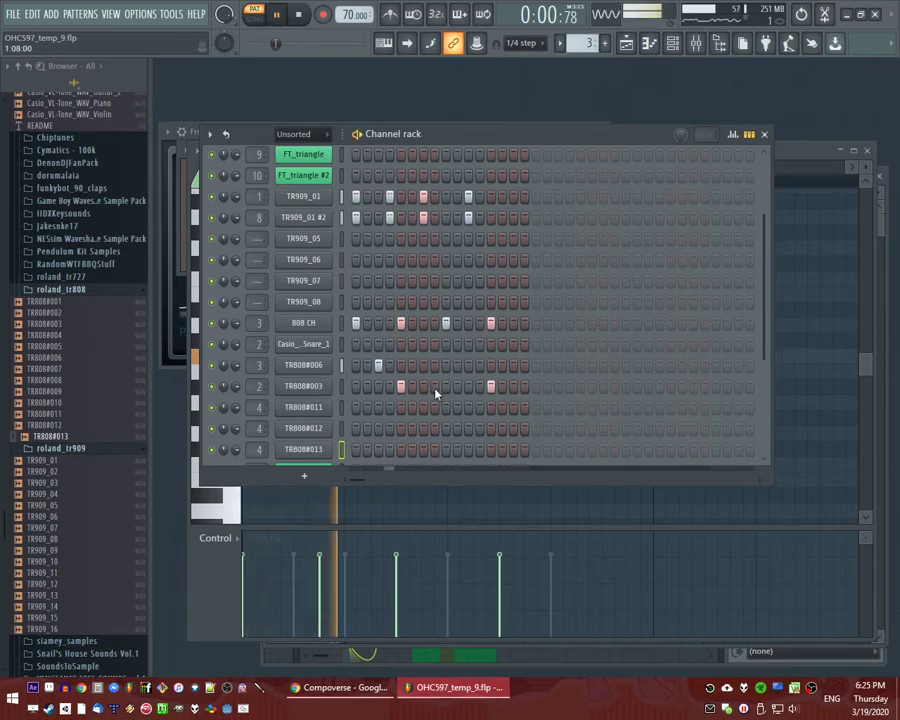
{"action": "left_click", "coordinate": [434, 387]}
{"action": "key", "text": "space"}
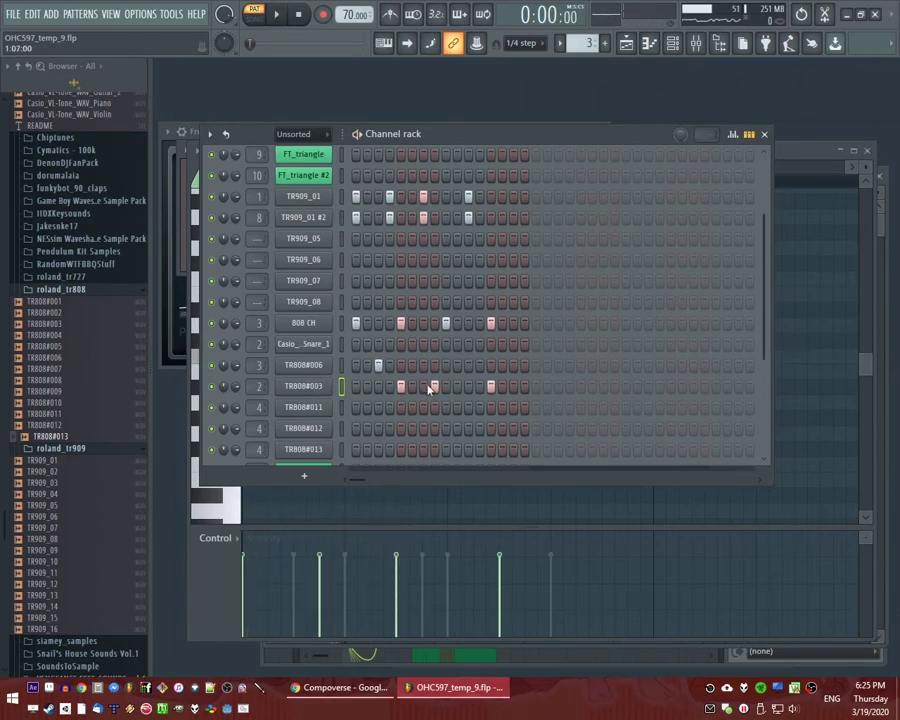
{"action": "right_click", "coordinate": [314, 196]}
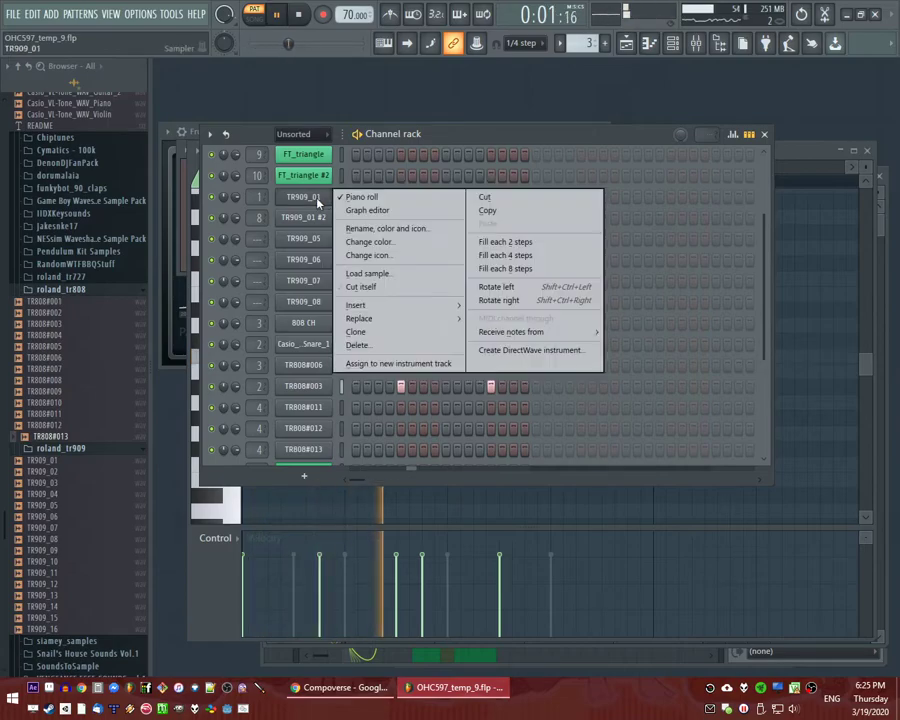
{"action": "left_click", "coordinate": [360, 196]}
{"action": "key", "text": "space"}
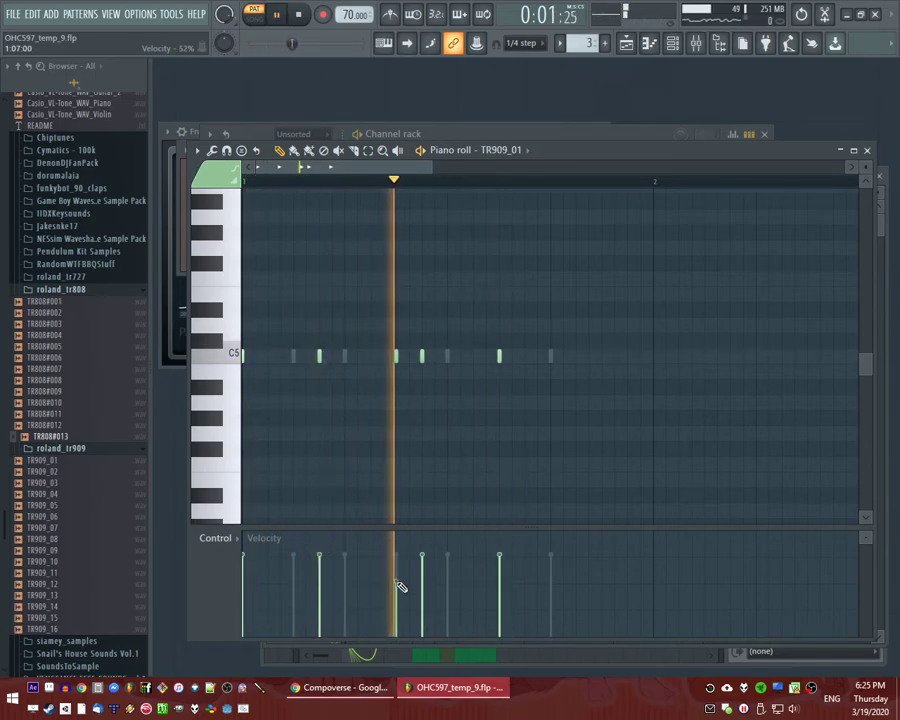
{"action": "key", "text": "F6"}
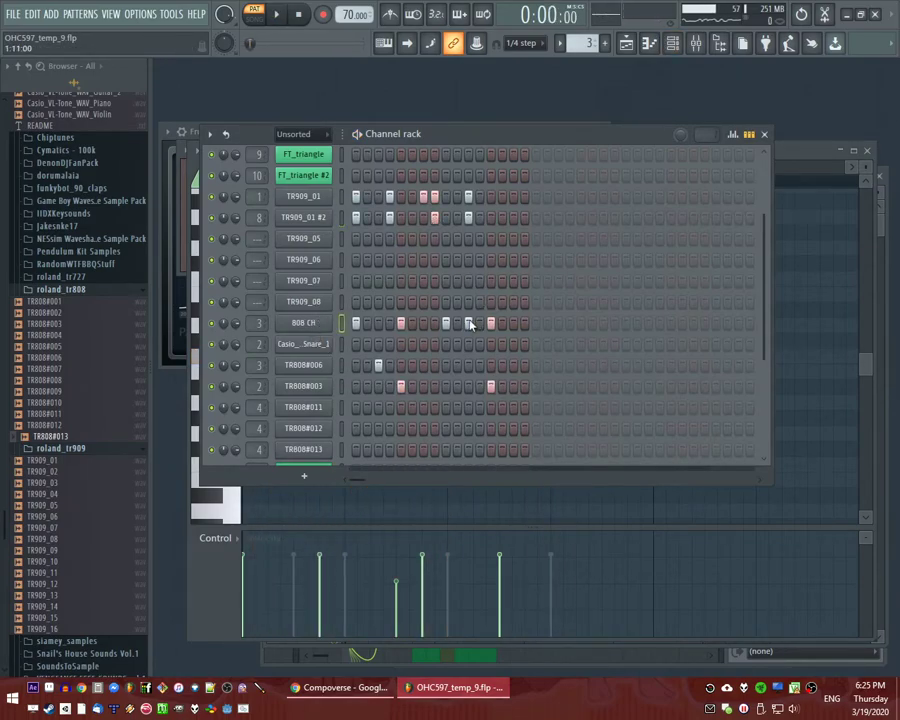
Add 808 CH hits on steps 10, 11 and 12 of Pattern 3 and lower their velocities below the main hits.
{"action": "right_click", "coordinate": [341, 322]}
{"action": "left_click", "coordinate": [352, 322]}
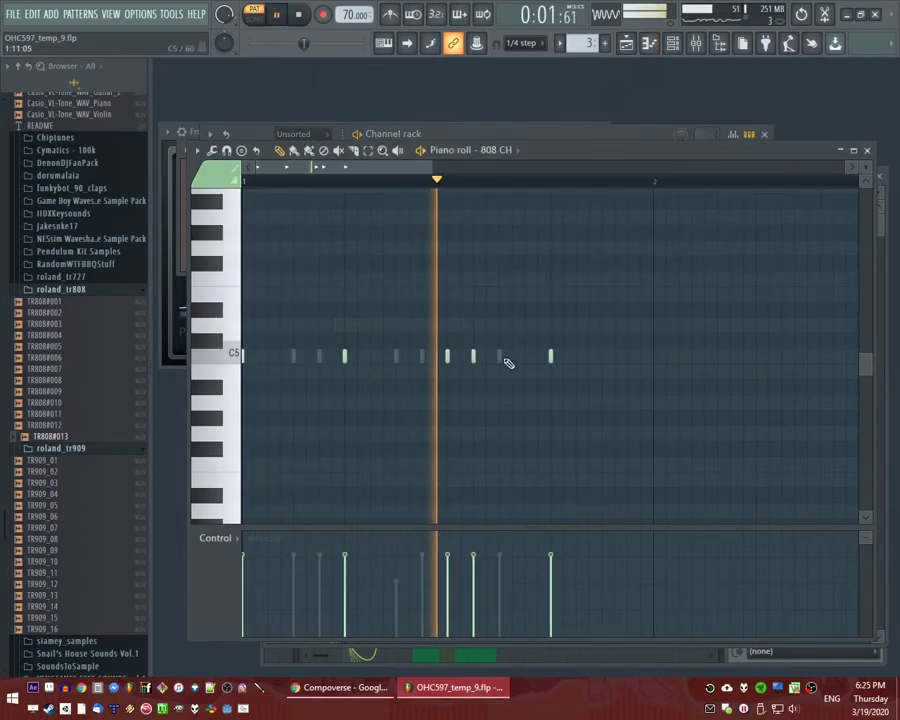
{"action": "key", "text": "space"}
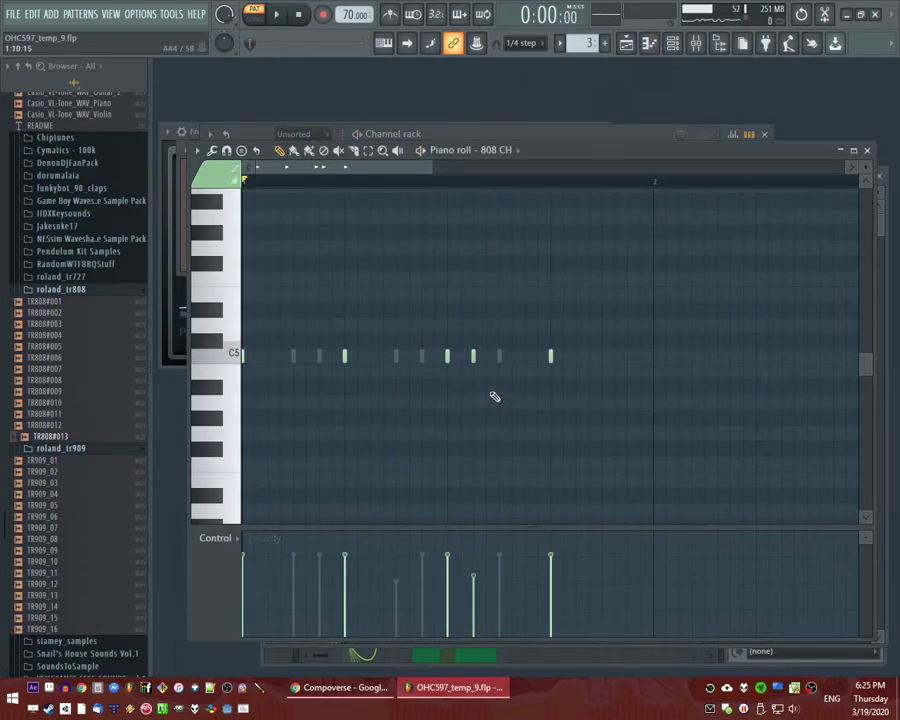
{"action": "left_click", "coordinate": [502, 360]}
{"action": "left_click", "coordinate": [525, 357]}
{"action": "key", "text": "space"}
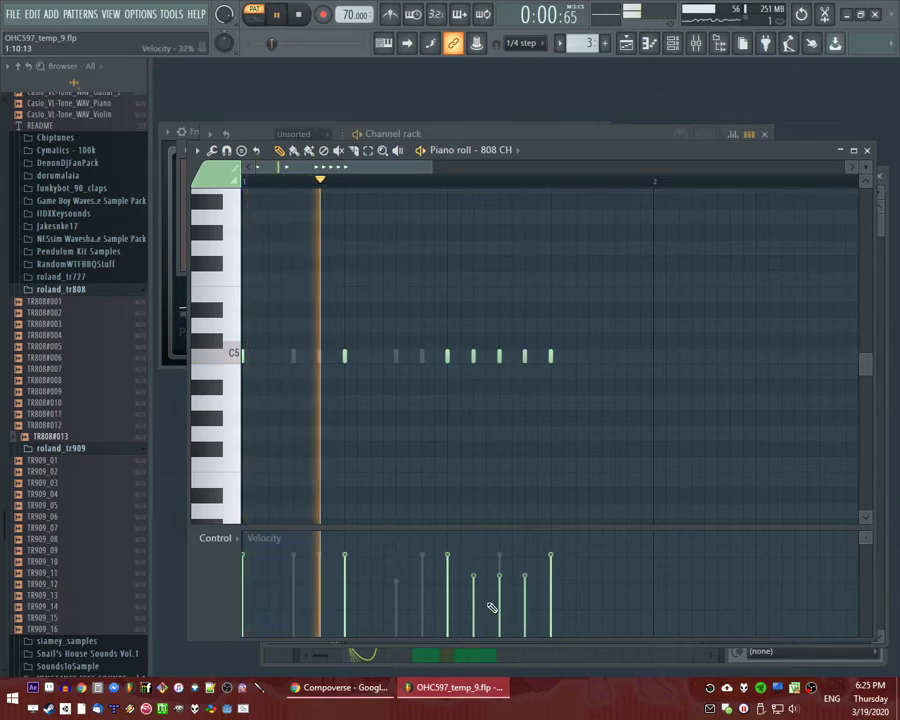
{"action": "left_click", "coordinate": [525, 591]}
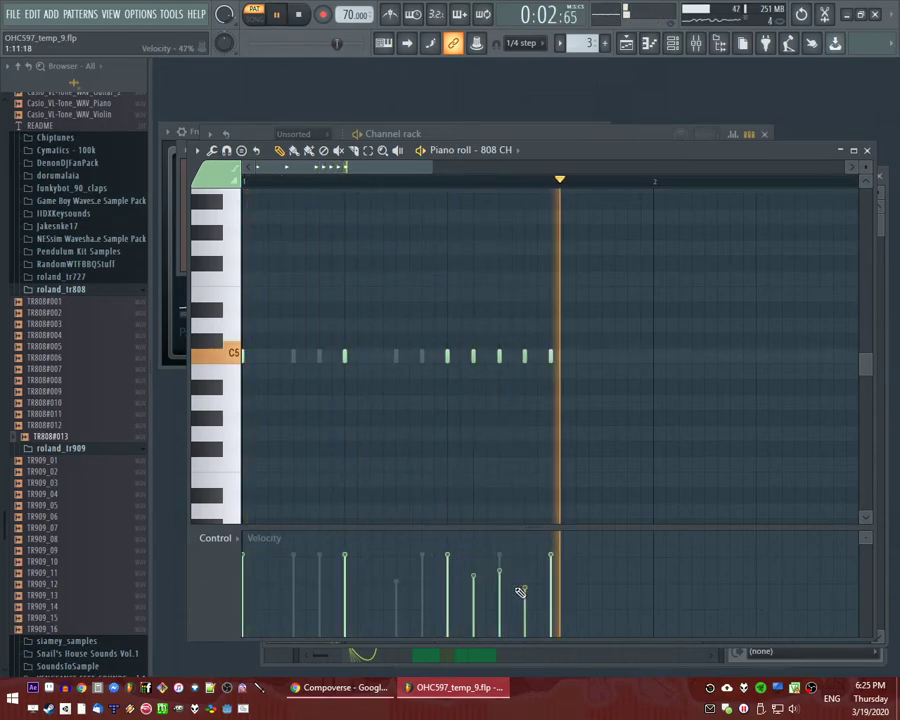
{"action": "left_click", "coordinate": [476, 598]}
{"action": "key", "text": "space"}
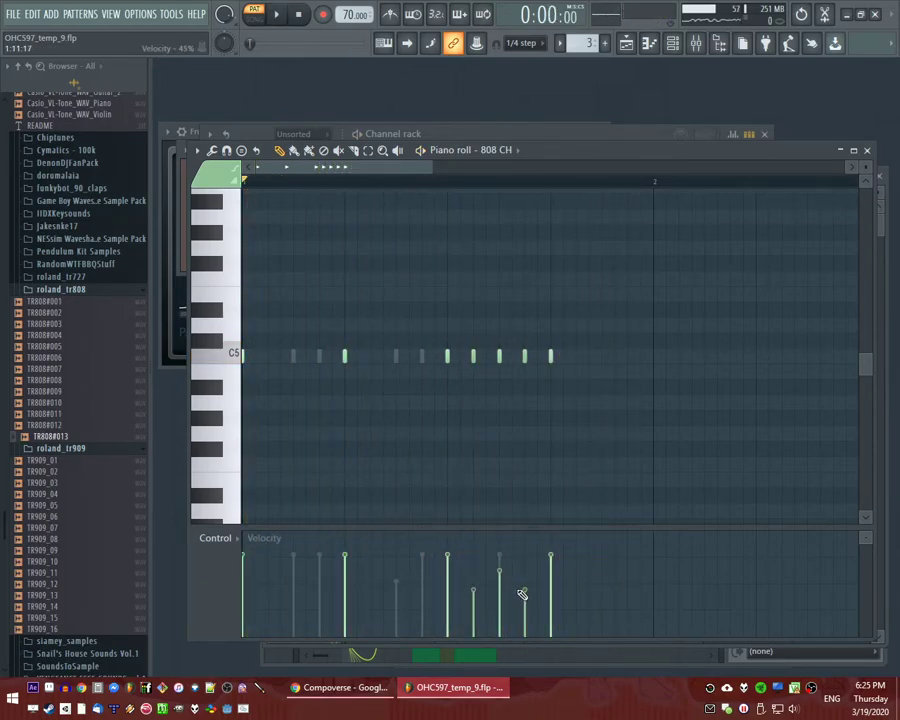
Replace the 808 CH hit on step 13 with softer hits on steps 14, 15 and 16, plus one halfway between 14 and 15.
{"action": "key", "text": "space"}
{"action": "left_click", "coordinate": [576, 357]}
{"action": "left_click", "coordinate": [597, 357]}
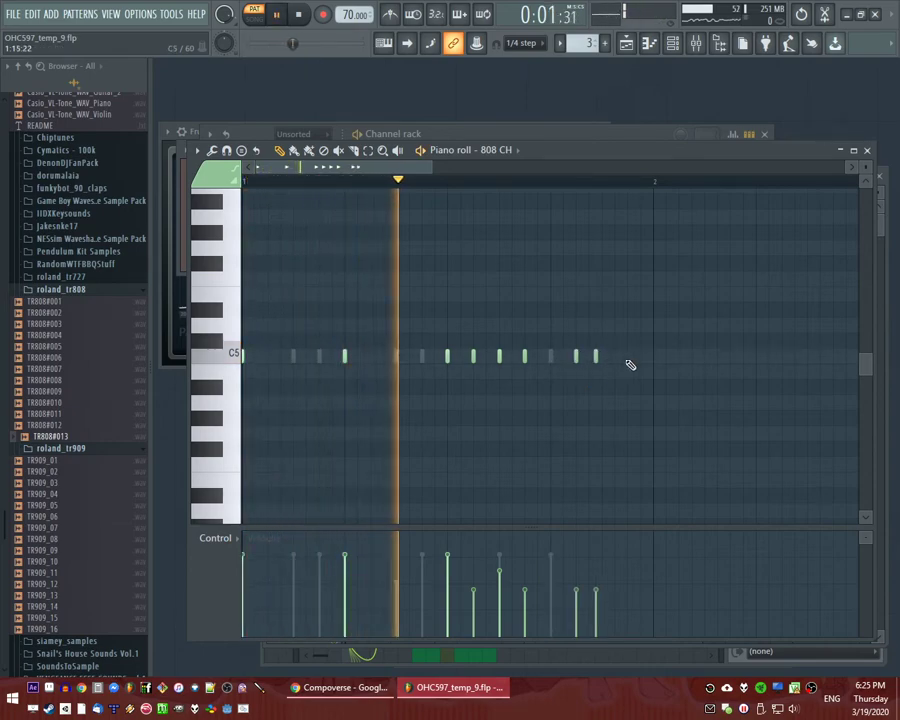
{"action": "left_click_drag", "start_coordinate": [608, 360], "coordinate": [602, 357]}
{"action": "left_click", "coordinate": [628, 357]}
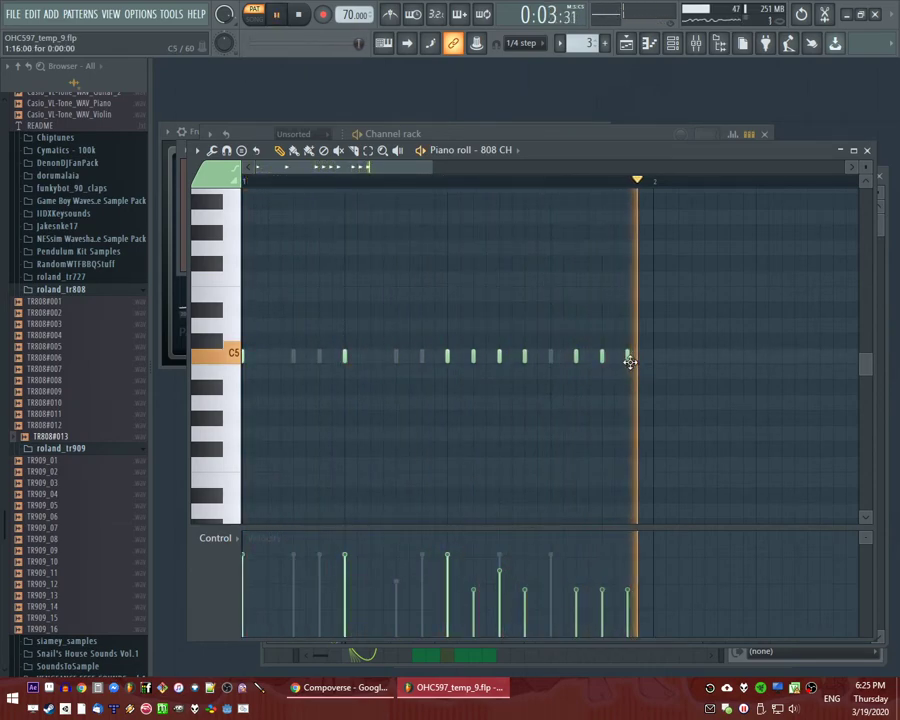
{"action": "key", "text": "space"}
{"action": "key", "text": "space"}
{"action": "left_click", "coordinate": [589, 357]}
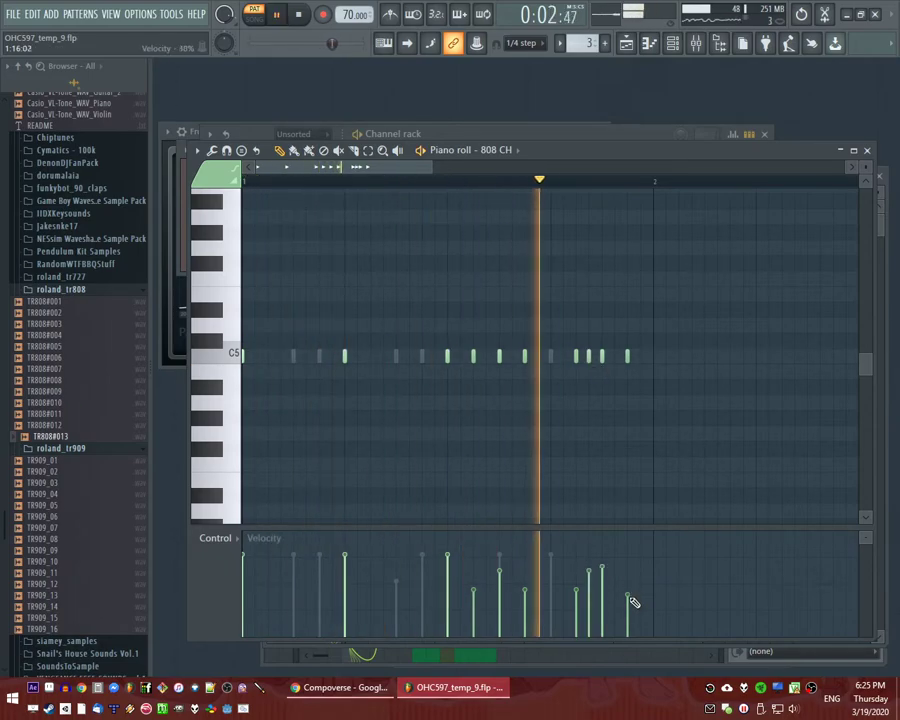
Play the arrangement from around bar 2 and reopen Pattern 3's notes.
{"action": "key", "text": "F5"}
{"action": "left_click", "coordinate": [492, 208]}
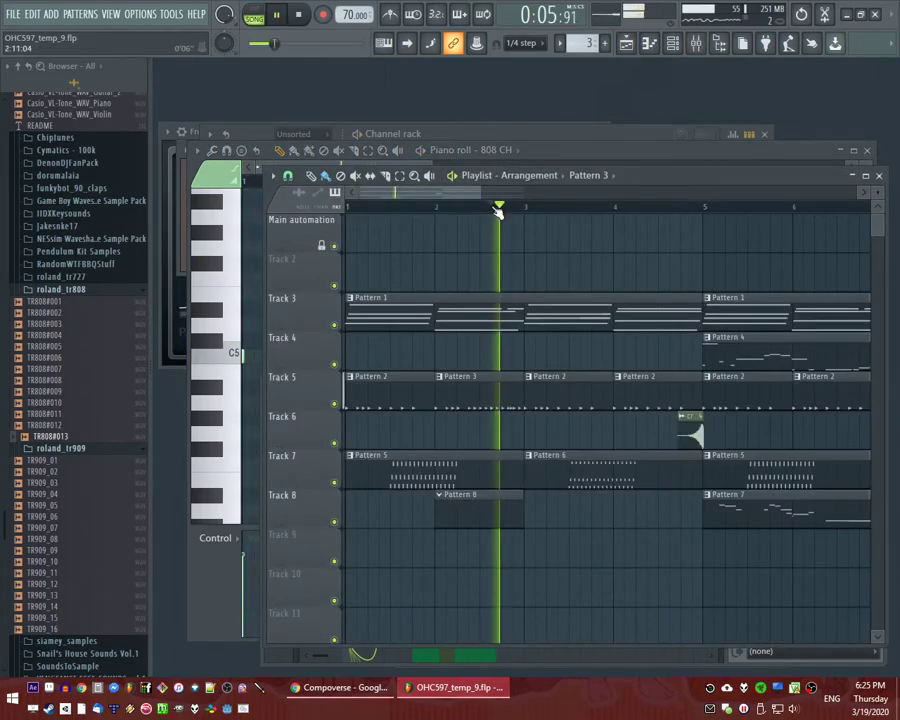
{"action": "left_click", "coordinate": [446, 207]}
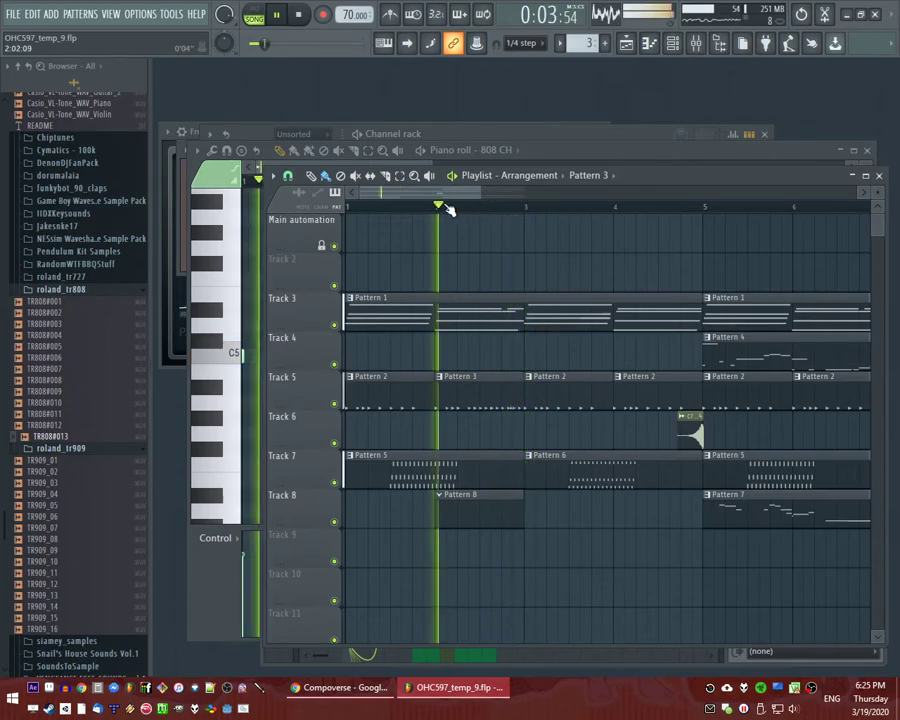
{"action": "double_click", "coordinate": [503, 404]}
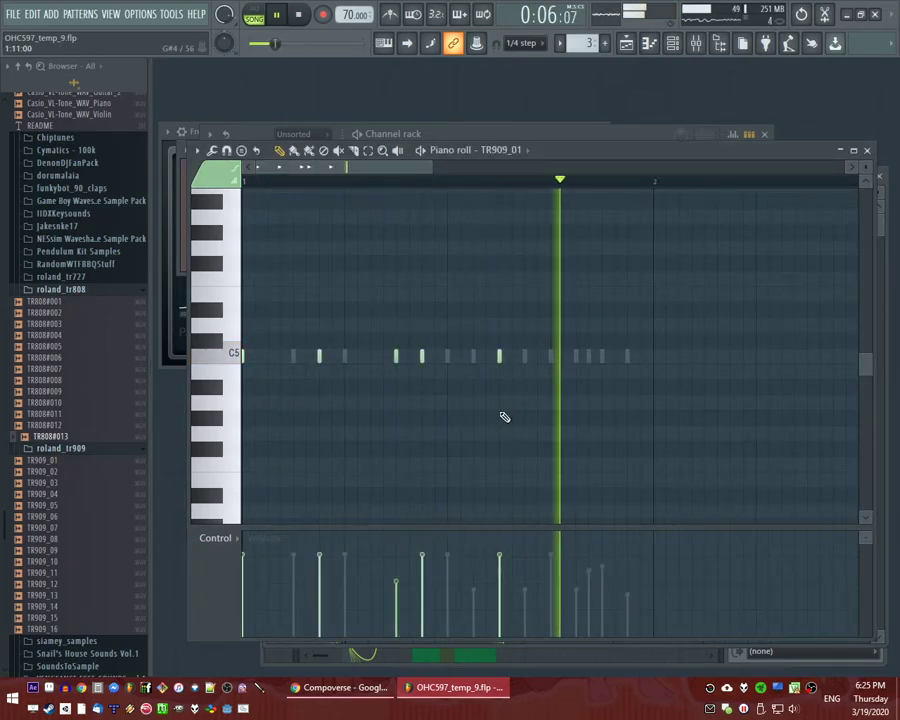
{"action": "key", "text": "F6"}
{"action": "key", "text": "F6"}
Fill the 808 CH notes between steps 14 and 15 into a five-note roll with velocities ramping upward.
{"action": "left_click", "coordinate": [444, 182]}
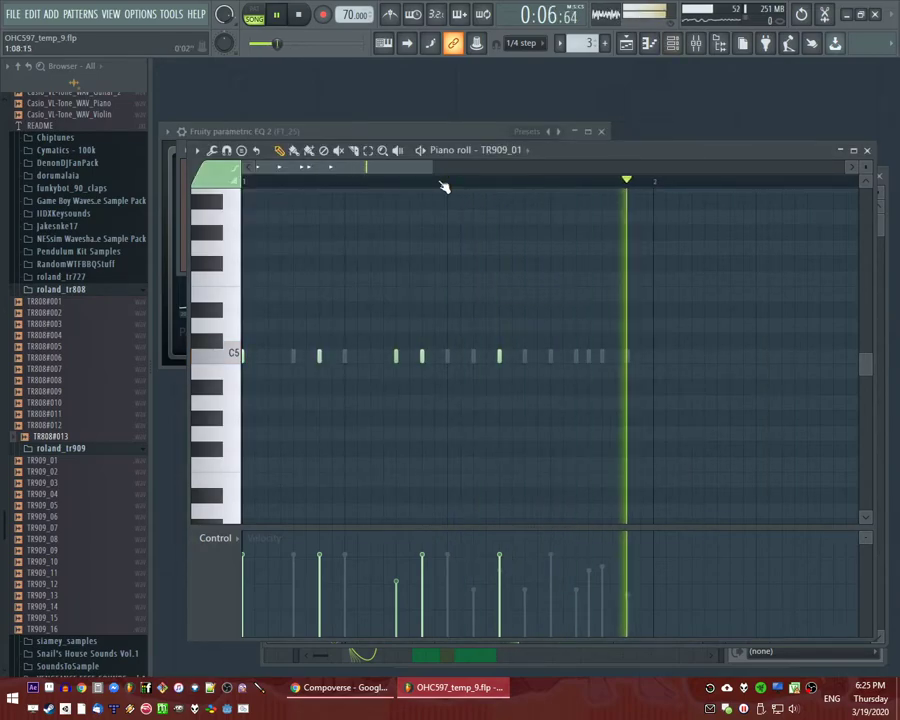
{"action": "double_click", "coordinate": [603, 357]}
{"action": "left_click", "coordinate": [584, 358]}
{"action": "left_click", "coordinate": [597, 358]}
{"action": "left_click_drag", "start_coordinate": [576, 605], "coordinate": [600, 580]}
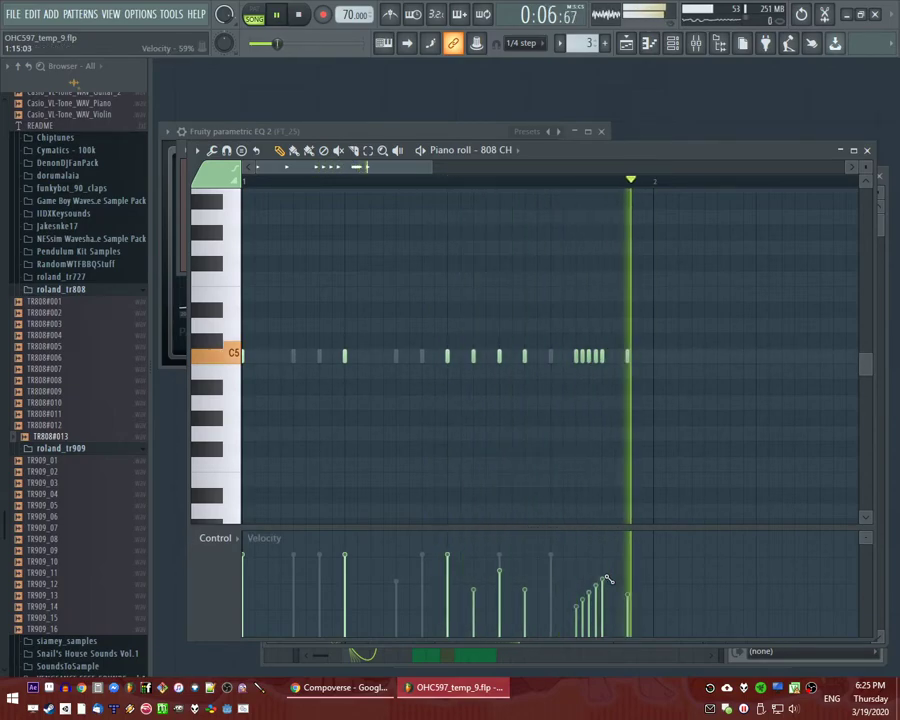
Replace the Pattern 2 clip at bar 4 on Track 5 with a unique copy of Pattern 3 and open it.
{"action": "key", "text": "F5"}
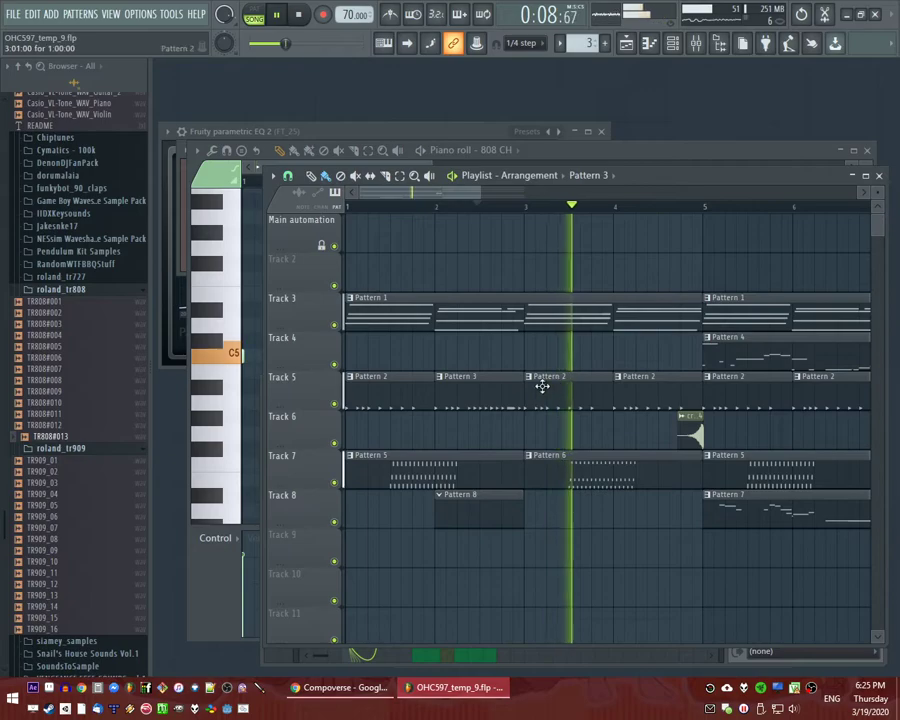
{"action": "right_click", "coordinate": [637, 388]}
{"action": "left_click", "coordinate": [628, 388]}
{"action": "left_click", "coordinate": [619, 380]}
{"action": "left_click", "coordinate": [654, 470]}
{"action": "double_click", "coordinate": [639, 393]}
In the copied drum pattern, move the step 8 hits of TR909_01 and TR909_01 #2 to step 9.
{"action": "key", "text": "l"}
{"action": "key", "text": "F6"}
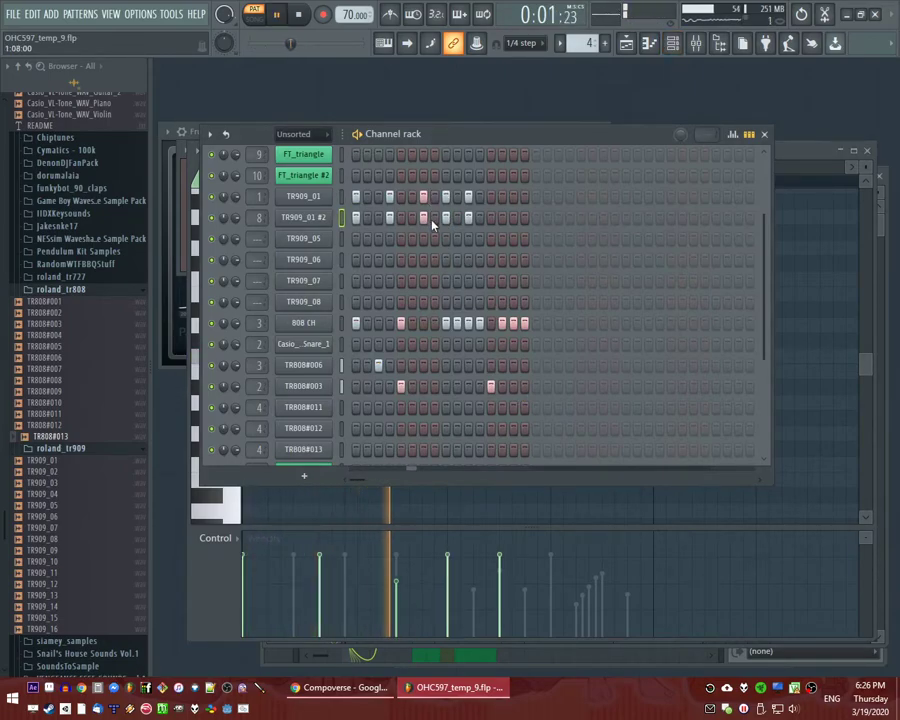
{"action": "left_click", "coordinate": [445, 217]}
{"action": "key", "text": "space"}
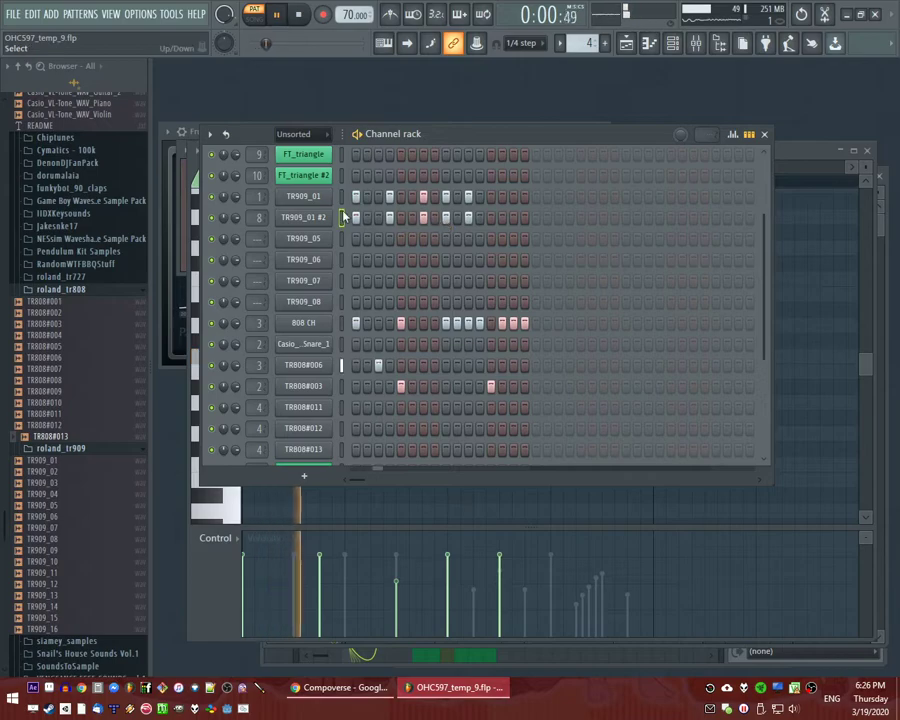
Move the TR909_01 step 7 note to step 8 and add one halfway to step 9, with velocities rising to 66%.
{"action": "right_click", "coordinate": [312, 198]}
{"action": "left_click", "coordinate": [342, 197]}
{"action": "right_click", "coordinate": [308, 202]}
{"action": "left_click", "coordinate": [350, 198]}
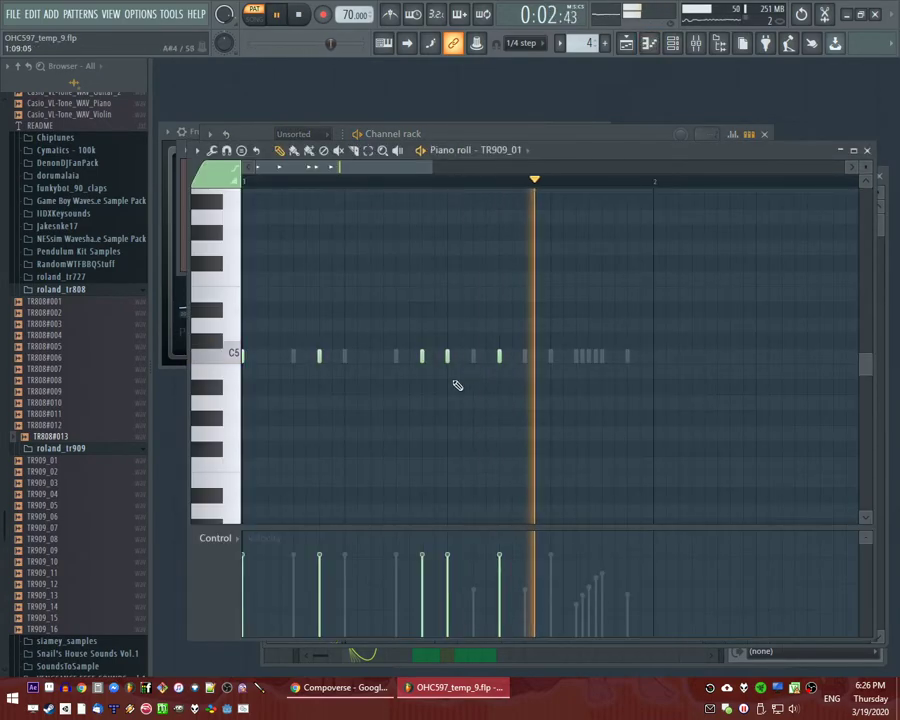
{"action": "left_click", "coordinate": [442, 356]}
{"action": "mouse_move", "coordinate": [421, 588]}
{"action": "left_mouse_down"}
{"action": "mouse_move", "coordinate": [432, 592]}
{"action": "mouse_move", "coordinate": [436, 582]}
{"action": "left_mouse_up"}
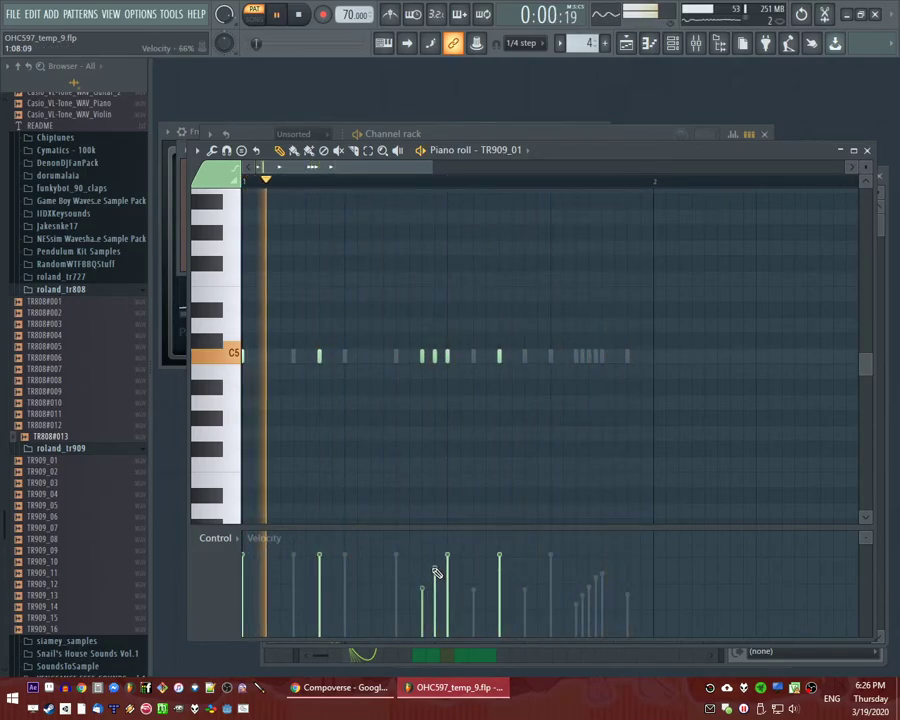
Add step 6 hits on TR909_01 and TR909_01 #2, clearing step 7 on TR909_01 #2 and step 11 on both channels.
{"action": "left_click", "coordinate": [371, 356]}
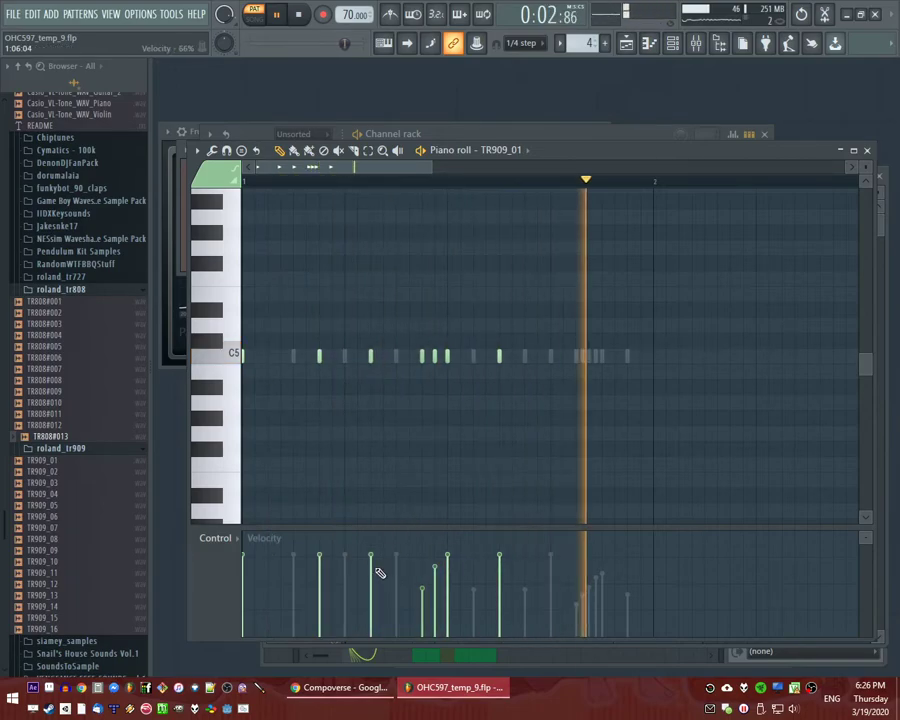
{"action": "left_click", "coordinate": [455, 138]}
{"action": "left_click", "coordinate": [412, 220]}
{"action": "left_click", "coordinate": [423, 221]}
{"action": "left_click", "coordinate": [468, 218]}
{"action": "left_click", "coordinate": [469, 197]}
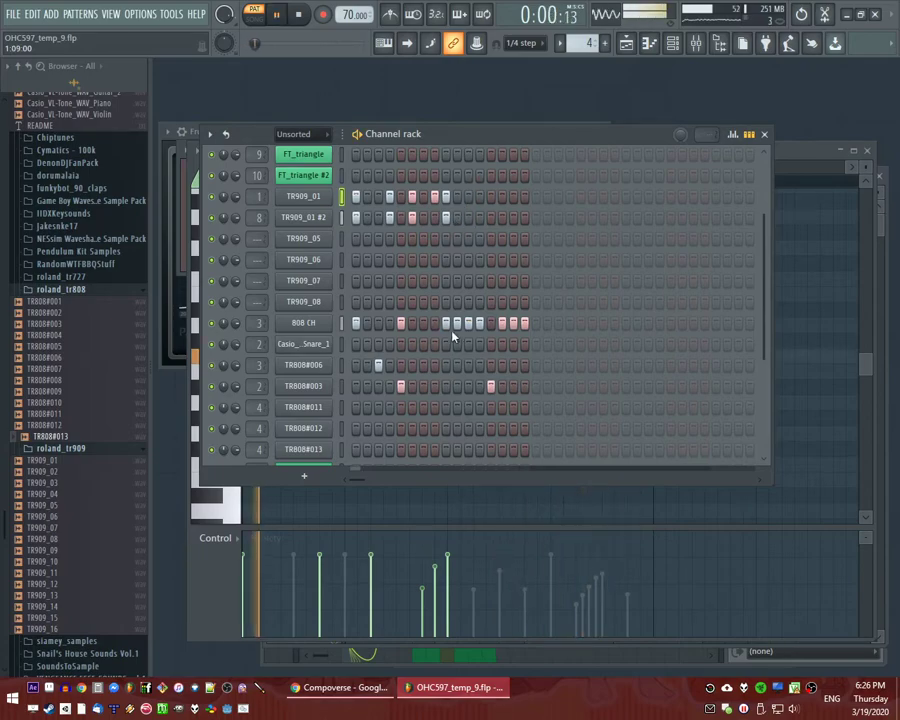
Open the 808 CH piano roll and add a C5 note at step 3 with 55% velocity.
{"action": "right_click", "coordinate": [326, 318]}
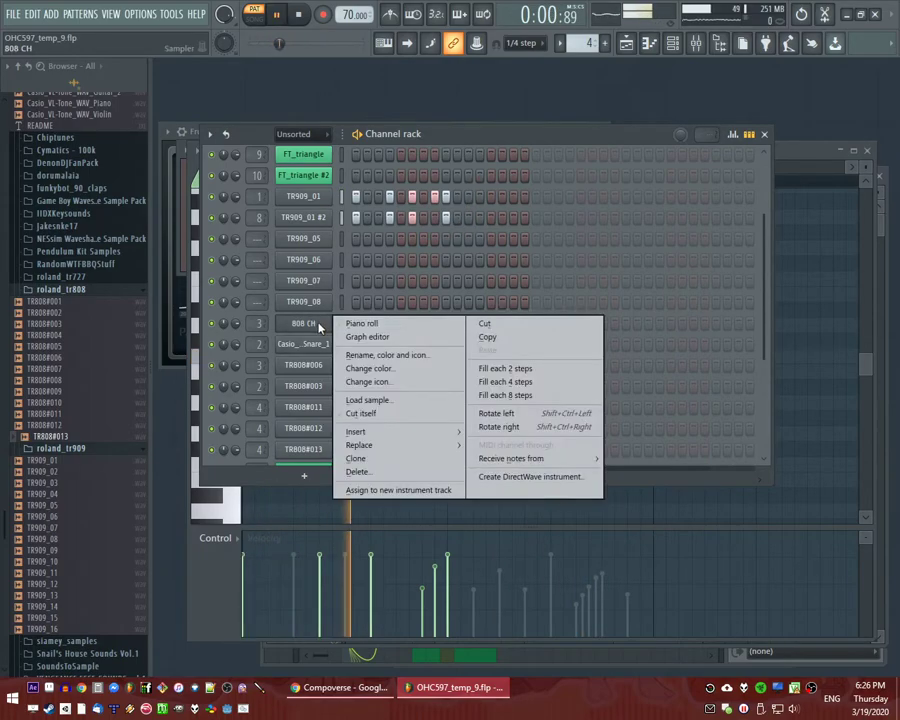
{"action": "left_click", "coordinate": [350, 321]}
{"action": "left_click", "coordinate": [296, 585]}
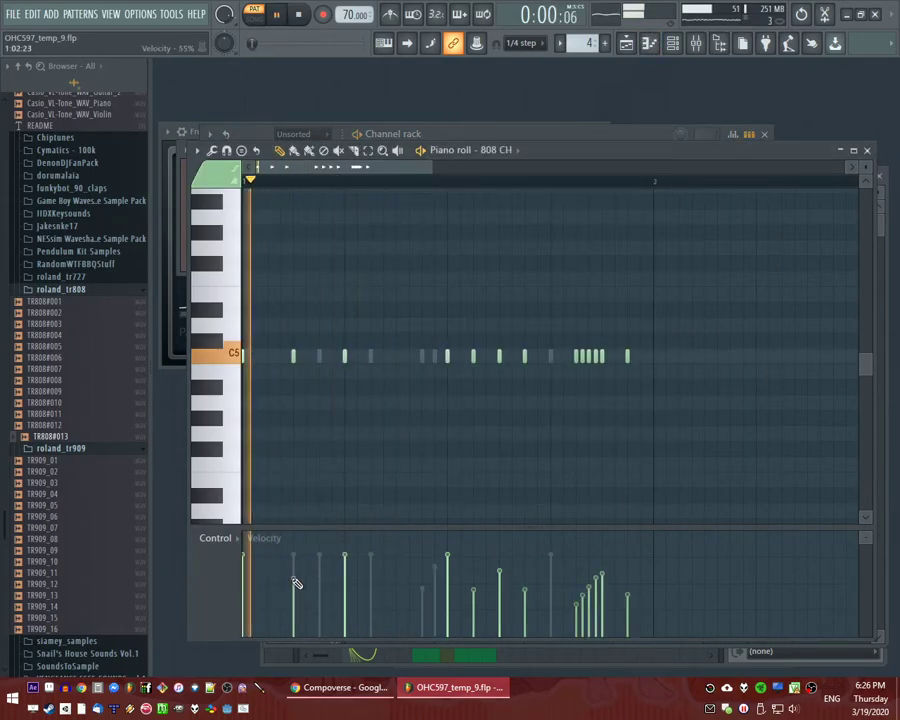
Add four half-step-spaced C5 notes on 808 CH from step 7 up to step 9, with gradually rising velocities.
{"action": "left_click", "coordinate": [394, 358]}
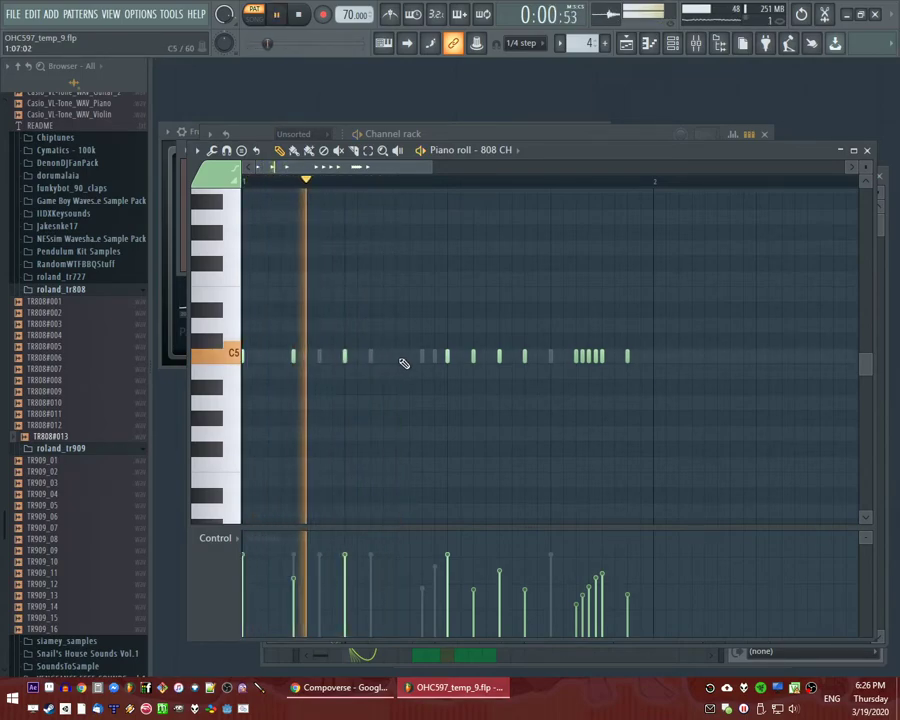
{"action": "key", "text": "space"}
{"action": "key", "text": "space"}
{"action": "left_click", "coordinate": [409, 356]}
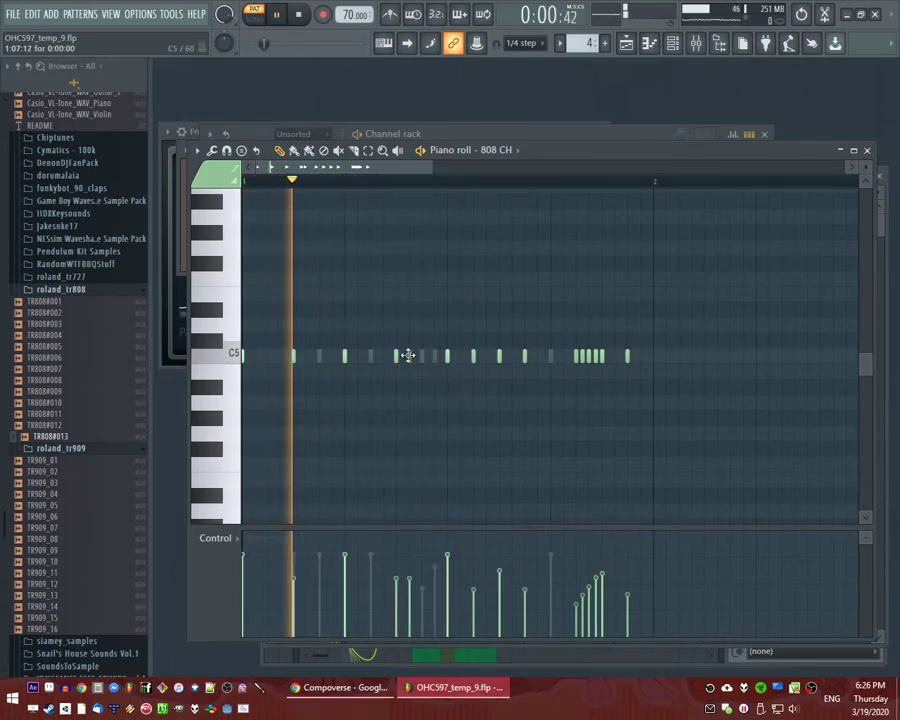
{"action": "left_click", "coordinate": [421, 356]}
{"action": "left_click", "coordinate": [434, 356]}
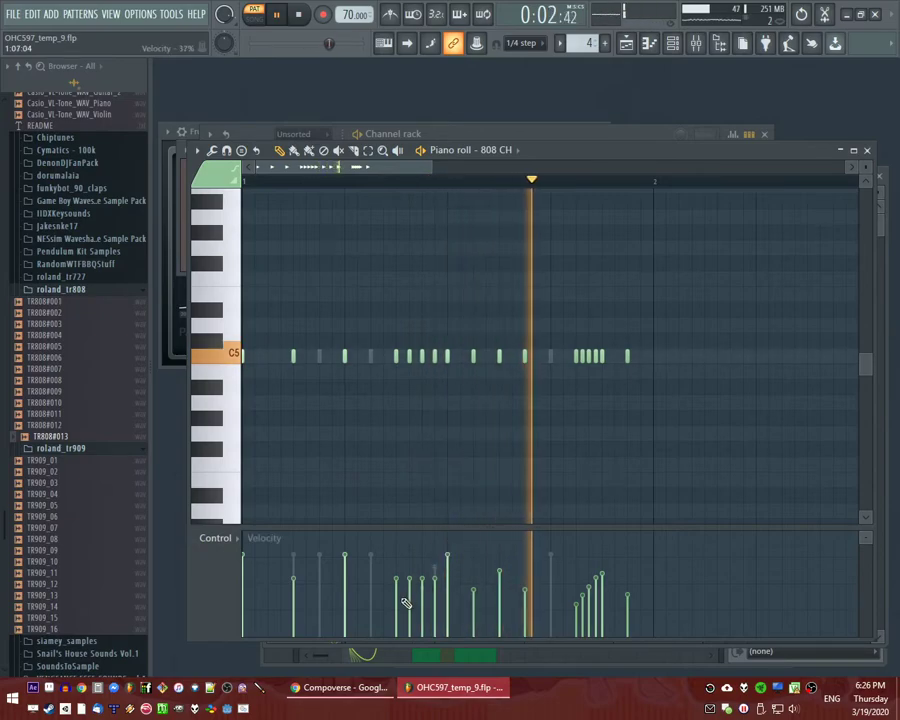
{"action": "left_click_drag", "start_coordinate": [402, 597], "coordinate": [446, 567]}
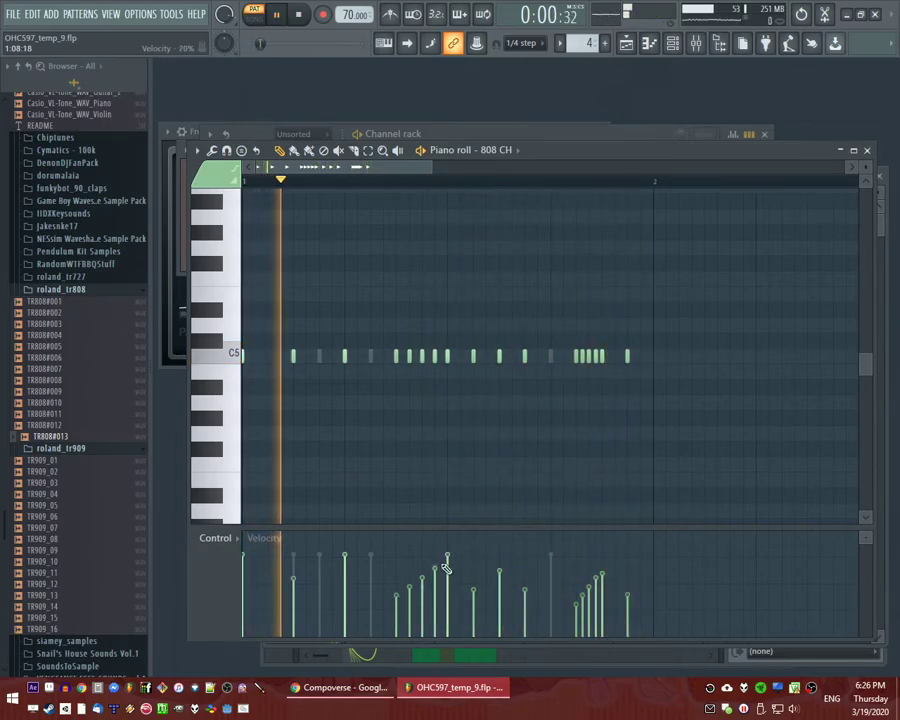
Delete the 808 CH notes at steps 10, 11 and 12.
{"action": "right_click", "coordinate": [473, 358]}
{"action": "right_click", "coordinate": [499, 358]}
{"action": "right_click", "coordinate": [524, 358]}
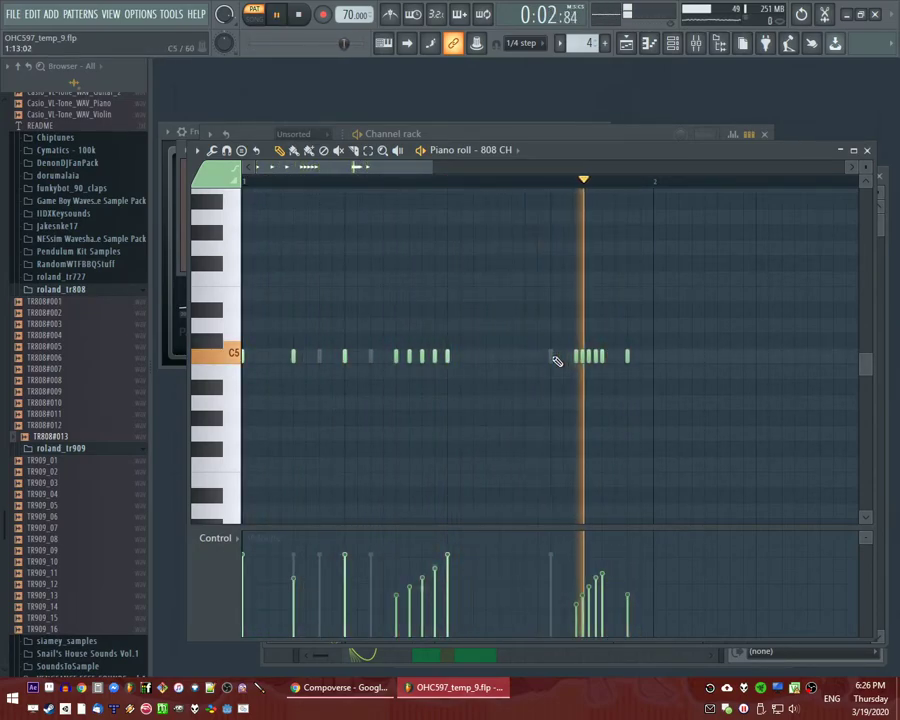
In the playlist, make the Pattern 2 clip at bar 5 on Track 5 a unique pattern.
{"action": "key", "text": "F5"}
{"action": "left_click", "coordinate": [590, 207]}
{"action": "scroll", "coordinate": [409, 337], "scroll_direction": "down", "scroll_amount": 4}
{"action": "scroll", "coordinate": [473, 259], "scroll_direction": "up", "scroll_amount": 4}
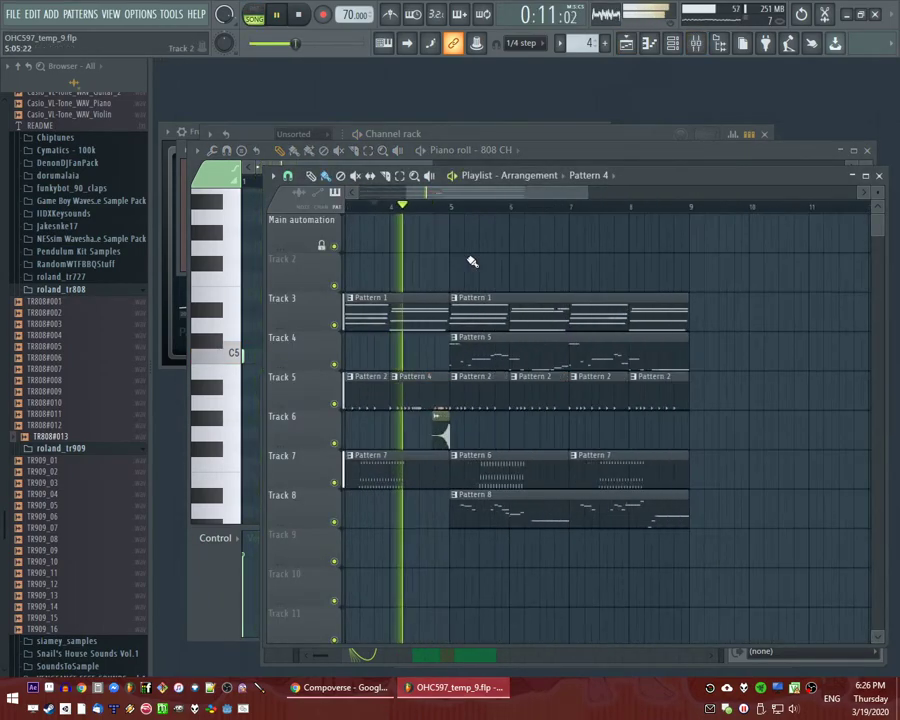
{"action": "right_click", "coordinate": [455, 388]}
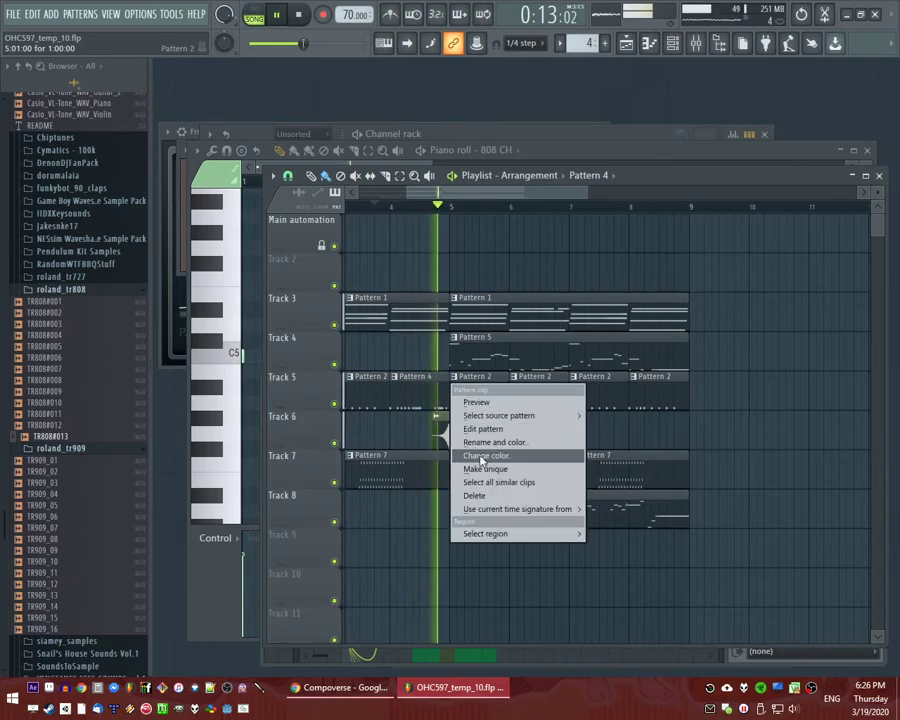
{"action": "left_click", "coordinate": [478, 466]}
{"action": "scroll", "coordinate": [613, 420], "scroll_direction": "down", "scroll_amount": 2}
{"action": "scroll", "coordinate": [446, 225], "scroll_direction": "up", "scroll_amount": 3}
Play the transition from bar 4 and place the DH_FX OUT LONG_011 sample at bar 5 on Track 9.
{"action": "left_click", "coordinate": [400, 208]}
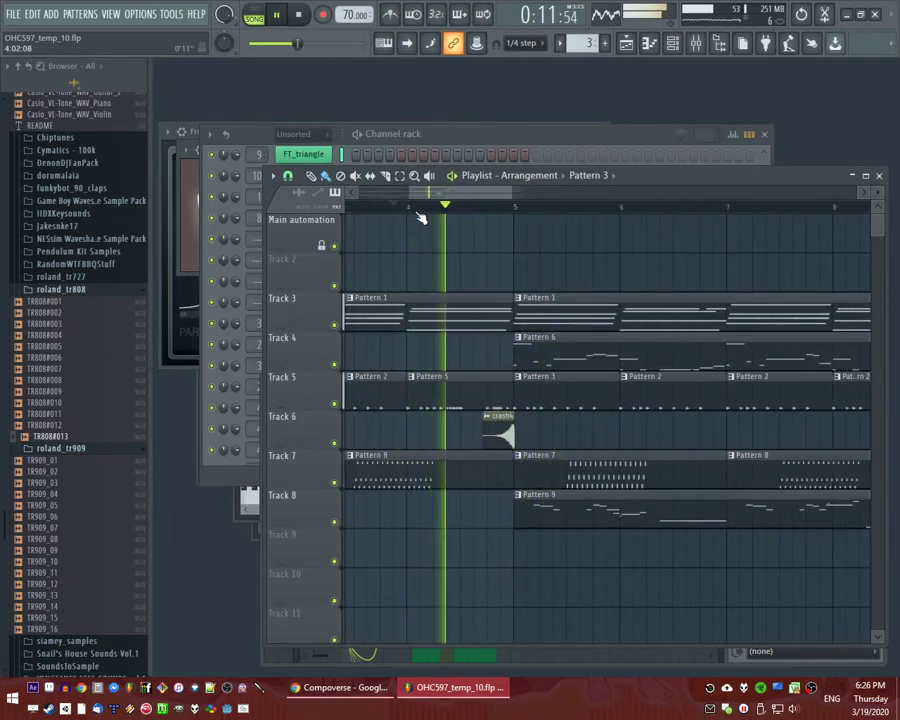
{"action": "key", "text": "space"}
{"action": "scroll", "coordinate": [474, 272], "scroll_direction": "left", "scroll_amount": 2}
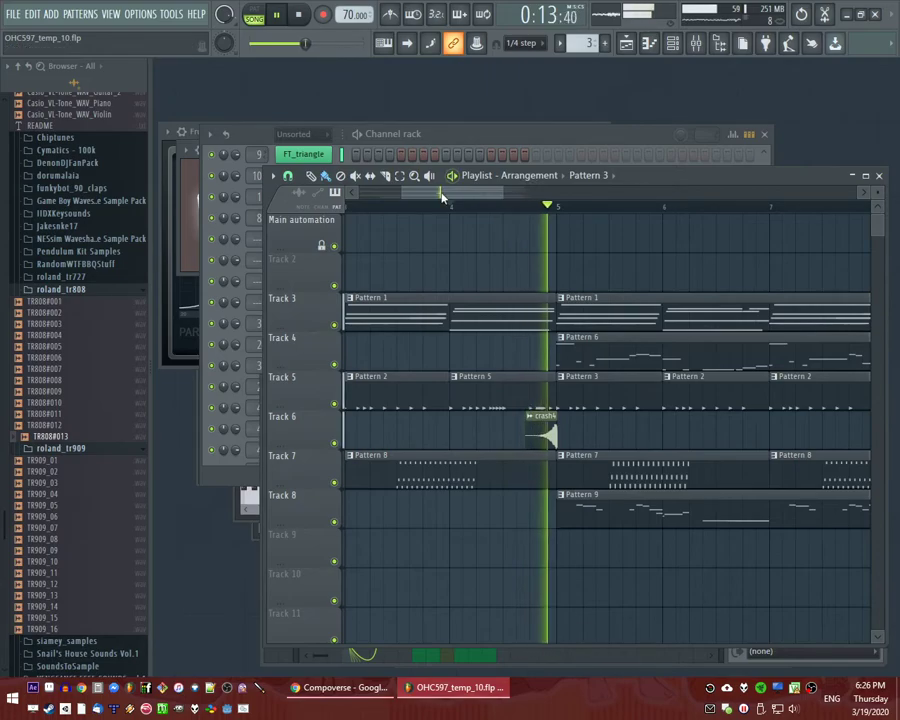
{"action": "scroll", "coordinate": [510, 245], "scroll_direction": "right", "scroll_amount": 3}
{"action": "scroll", "coordinate": [490, 246], "scroll_direction": "down", "scroll_amount": 3}
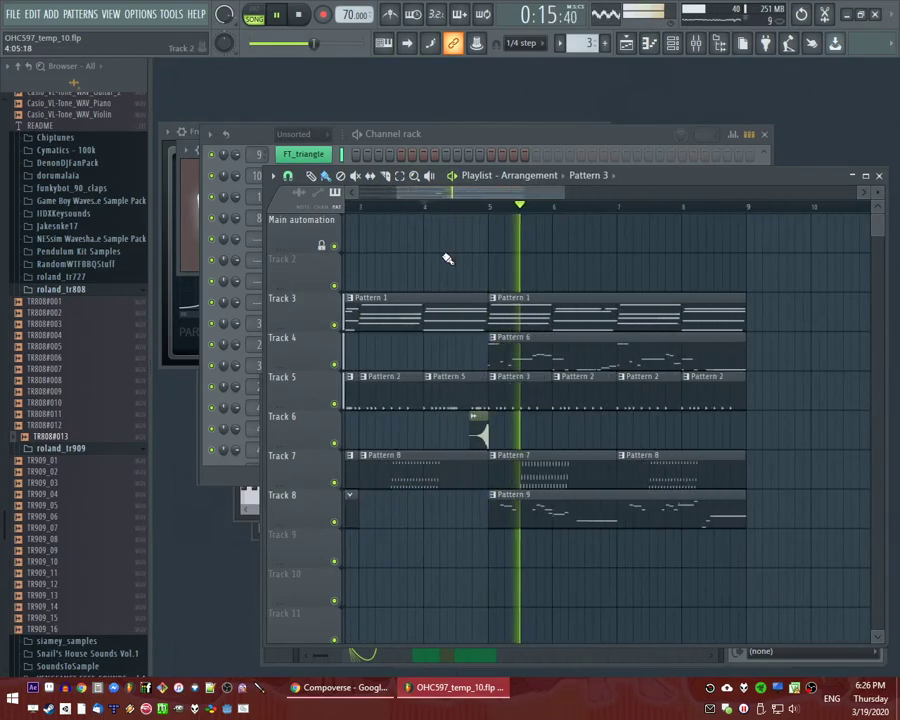
{"action": "scroll", "coordinate": [65, 411], "scroll_direction": "down", "scroll_amount": 5}
{"action": "scroll", "coordinate": [70, 400], "scroll_direction": "up", "scroll_amount": 15}
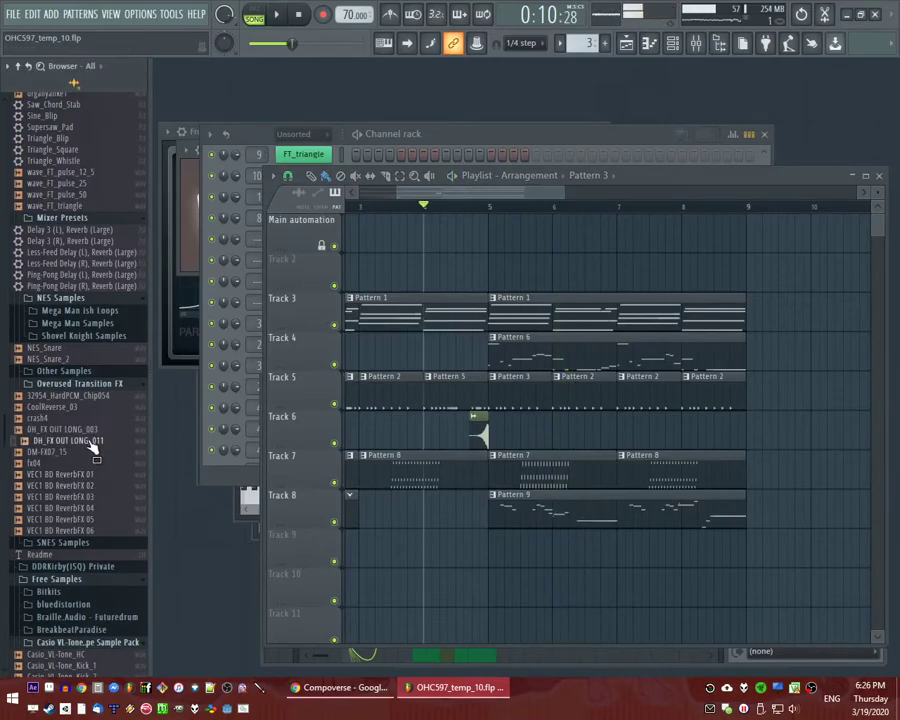
{"action": "left_click_drag", "start_coordinate": [76, 443], "coordinate": [530, 541]}
{"action": "key", "text": "space"}
Route DH_FX OUT LONG_011 to mixer track 15 with Fruity Reeverb 2 at room size 69, and set the channel volume to 36%.
{"action": "double_click", "coordinate": [534, 541]}
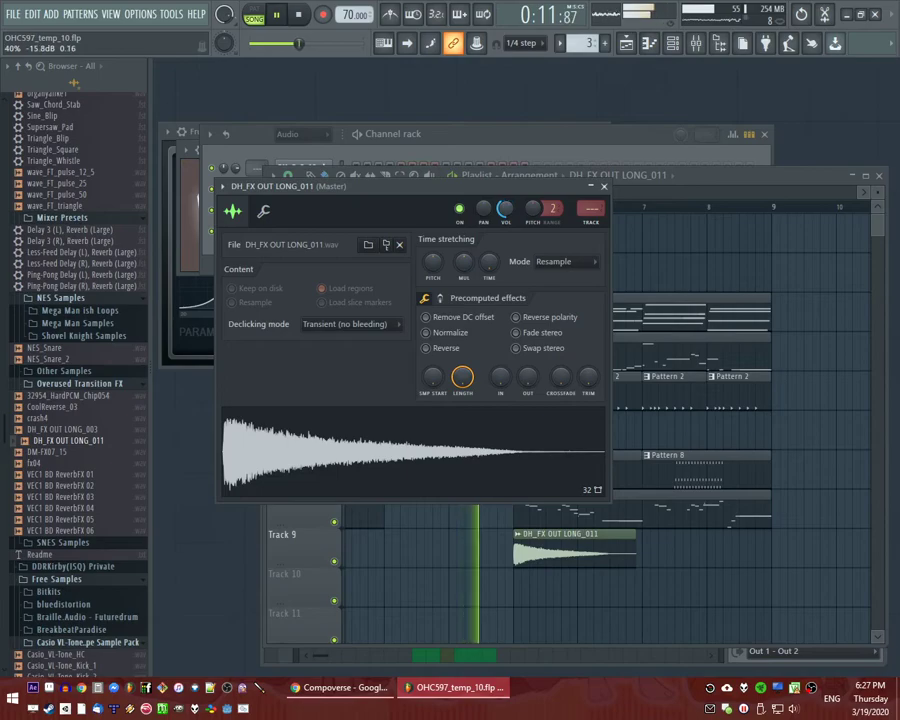
{"action": "left_click", "coordinate": [596, 218]}
{"action": "left_click", "coordinate": [744, 468]}
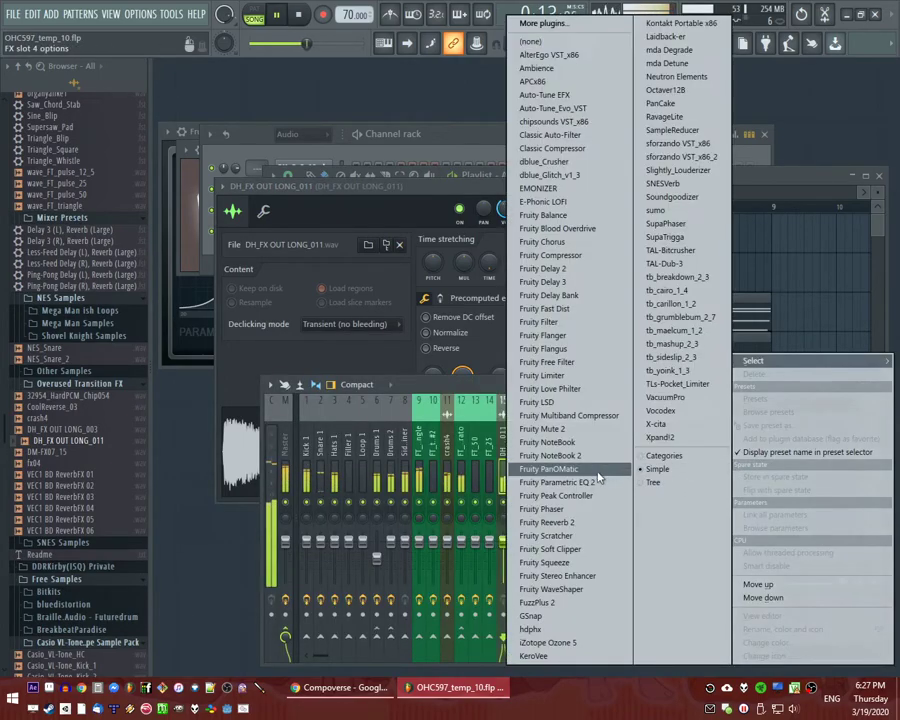
{"action": "left_click", "coordinate": [582, 573]}
{"action": "left_click_drag", "start_coordinate": [391, 248], "coordinate": [391, 255]}
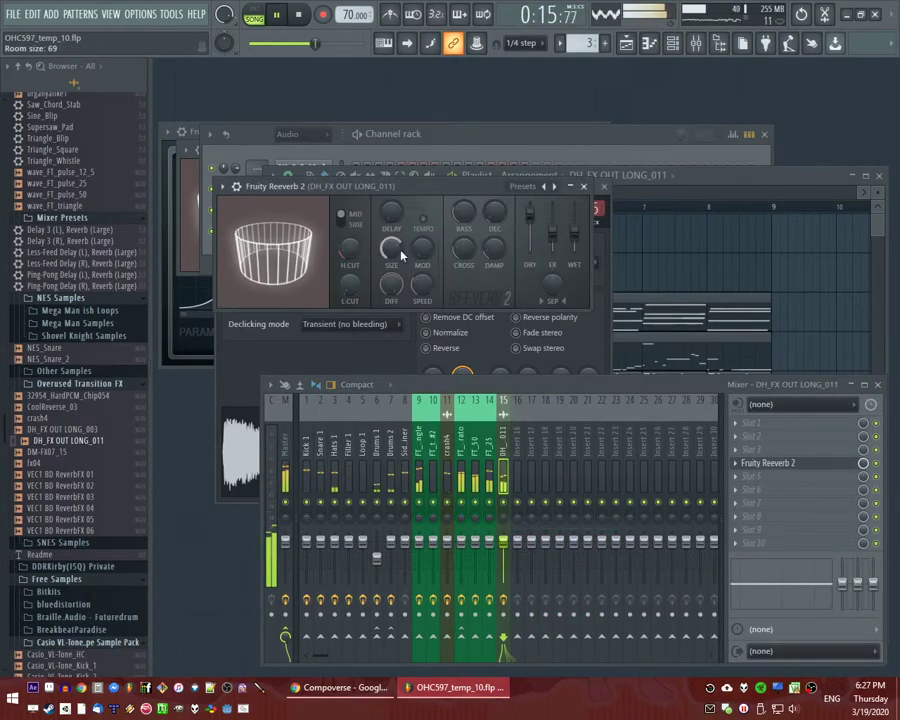
{"action": "left_click", "coordinate": [584, 187]}
{"action": "left_click", "coordinate": [503, 210]}
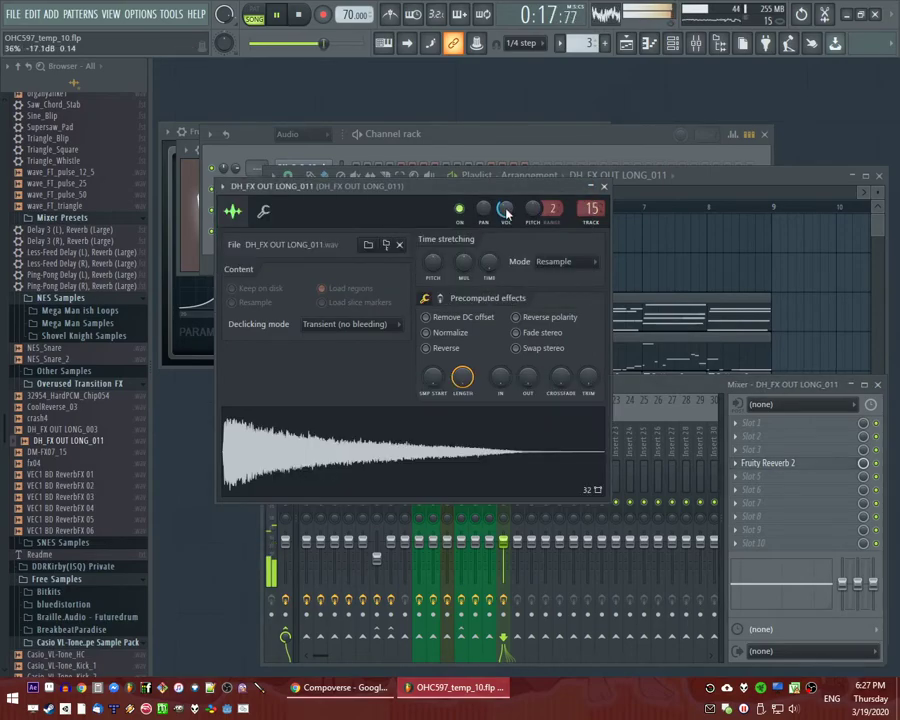
Duplicate the bar 5 to 8 clips on Tracks 3, 4, 5, 7 and 8 so the copies start at bar 9, and save the project.
{"action": "left_click", "coordinate": [688, 256]}
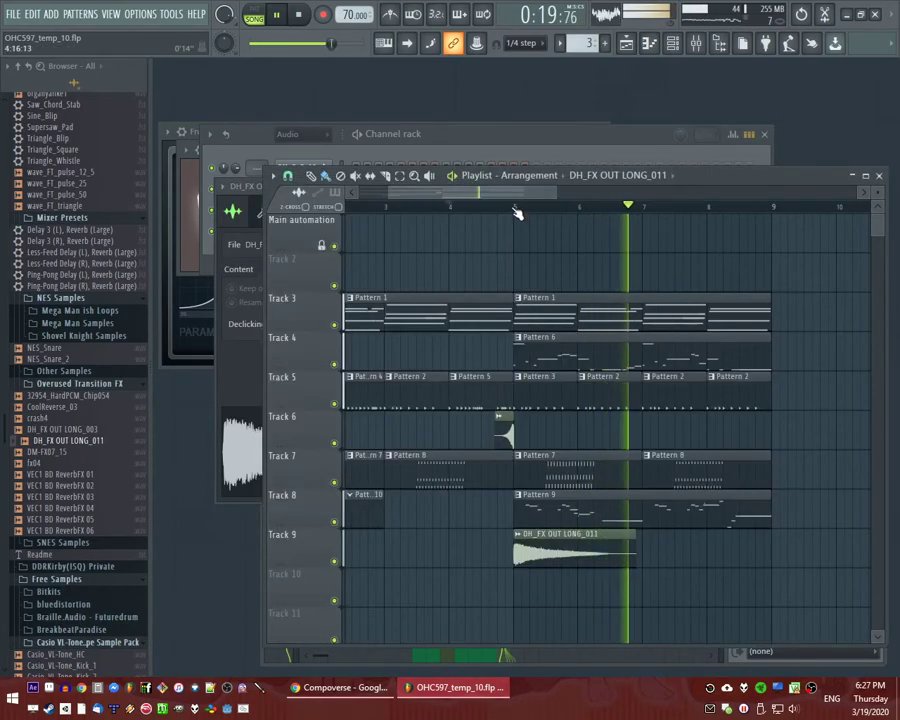
{"action": "left_click_drag", "start_coordinate": [509, 196], "coordinate": [540, 197]}
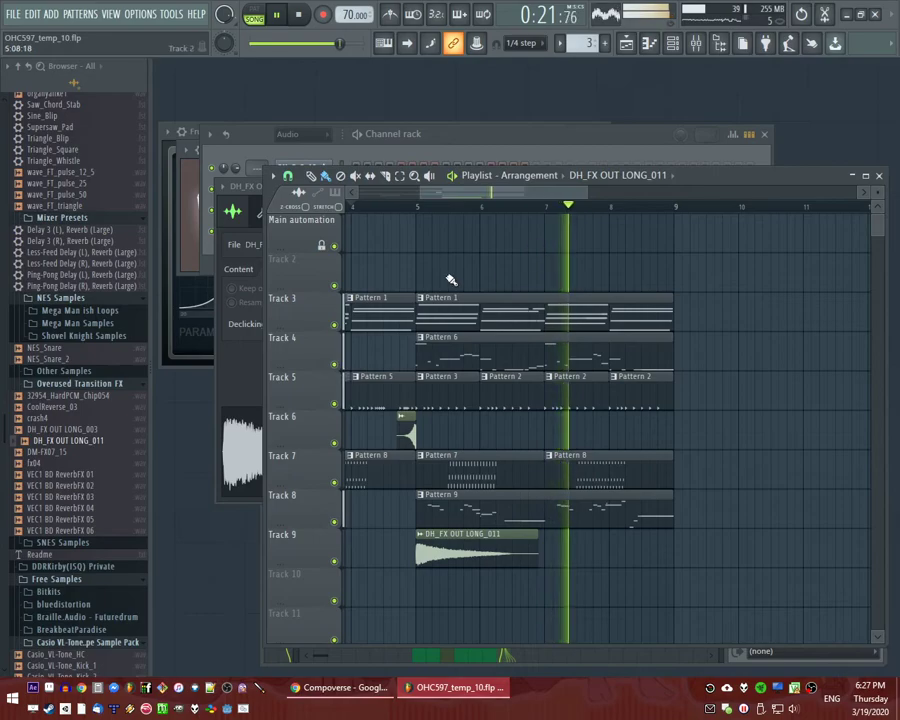
{"action": "scroll", "coordinate": [360, 283], "scroll_direction": "down", "scroll_amount": 1}
{"action": "scroll", "coordinate": [514, 284], "scroll_direction": "up", "scroll_amount": 1}
{"action": "left_click_drag", "start_coordinate": [742, 291], "coordinate": [342, 407]}
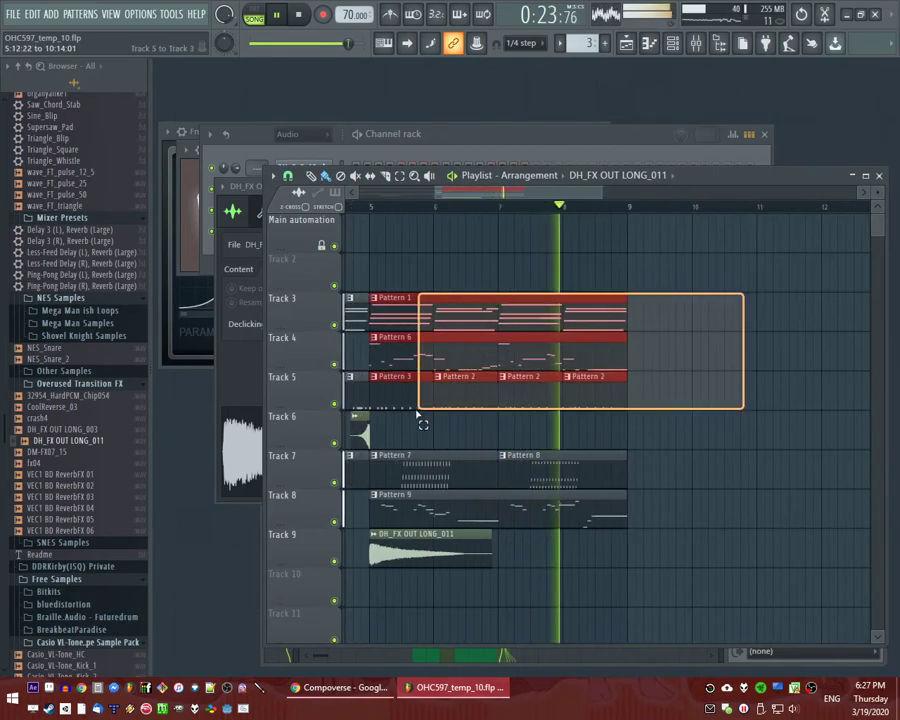
{"action": "left_click_drag", "start_coordinate": [360, 450], "coordinate": [656, 497]}
{"action": "key", "text": "ctrl+b"}
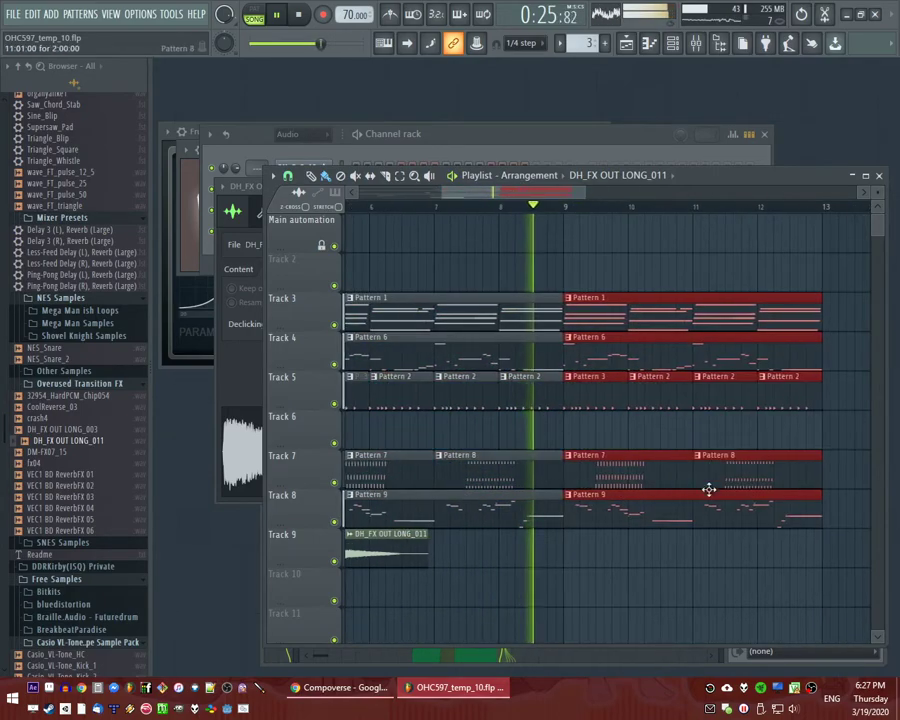
{"action": "left_click", "coordinate": [697, 558], "text": "ctrl"}
{"action": "scroll", "coordinate": [680, 550], "scroll_direction": "down", "scroll_amount": 2}
{"action": "key", "text": "ctrl+s"}
{"action": "scroll", "coordinate": [628, 577], "scroll_direction": "up", "scroll_amount": 1}
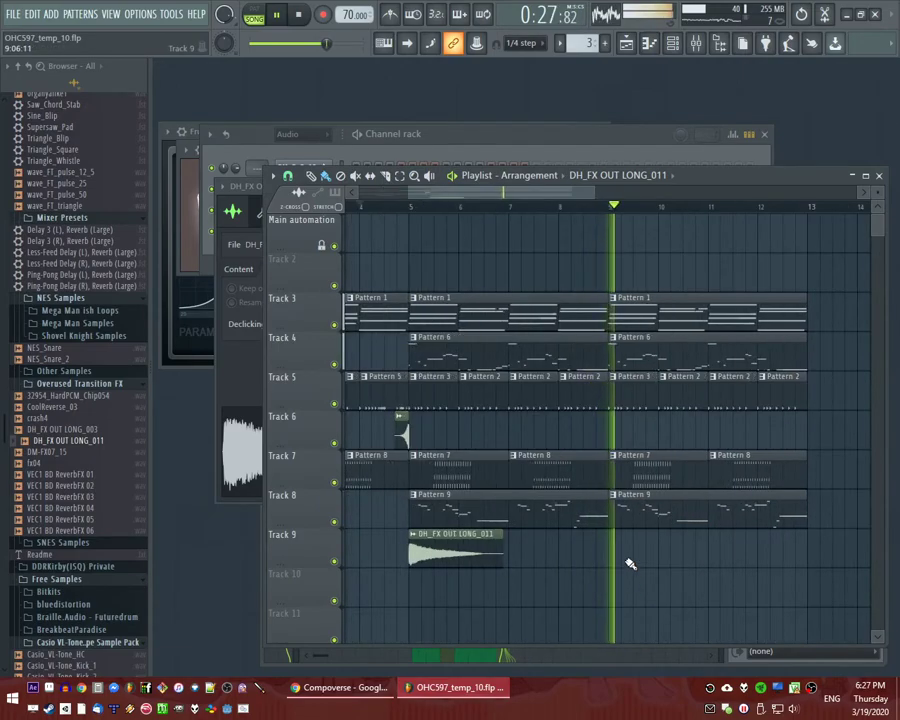
Copy the crash4 clip on Track 6 so that the copy ends exactly at bar 9.
{"action": "left_click", "coordinate": [403, 434]}
{"action": "left_click", "coordinate": [591, 437]}
{"action": "scroll", "coordinate": [602, 437], "scroll_direction": "up", "scroll_amount": 5}
{"action": "left_click_drag", "start_coordinate": [525, 429], "coordinate": [631, 435]}
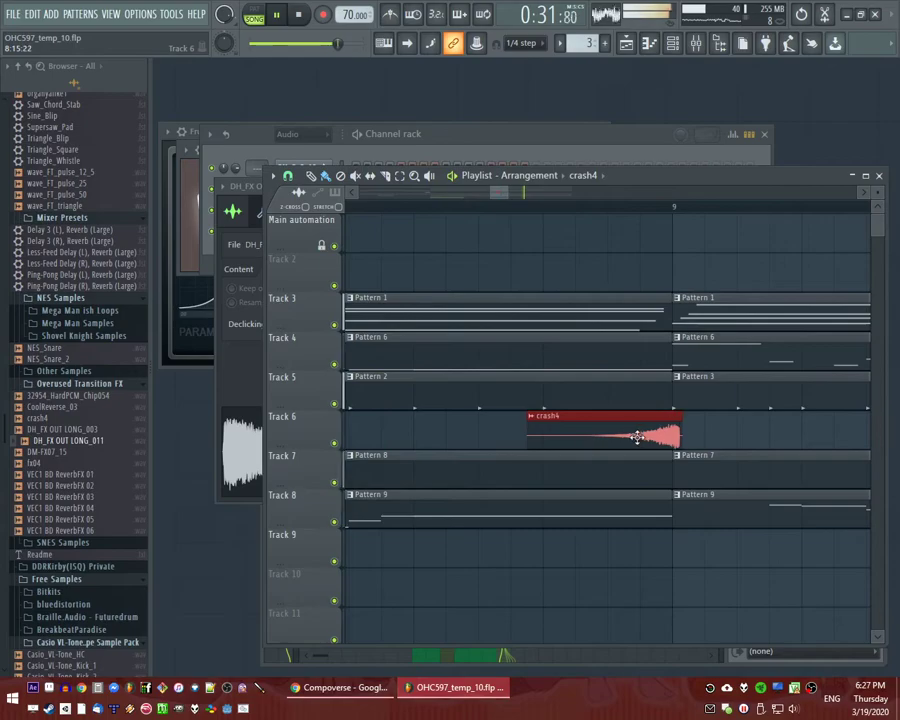
{"action": "scroll", "coordinate": [629, 437], "scroll_direction": "down", "scroll_amount": 4}
Place the DM-FX07_15 sample at bar 9 on Track 9 and turn its Pogo effect down.
{"action": "left_click_drag", "start_coordinate": [55, 452], "coordinate": [669, 548]}
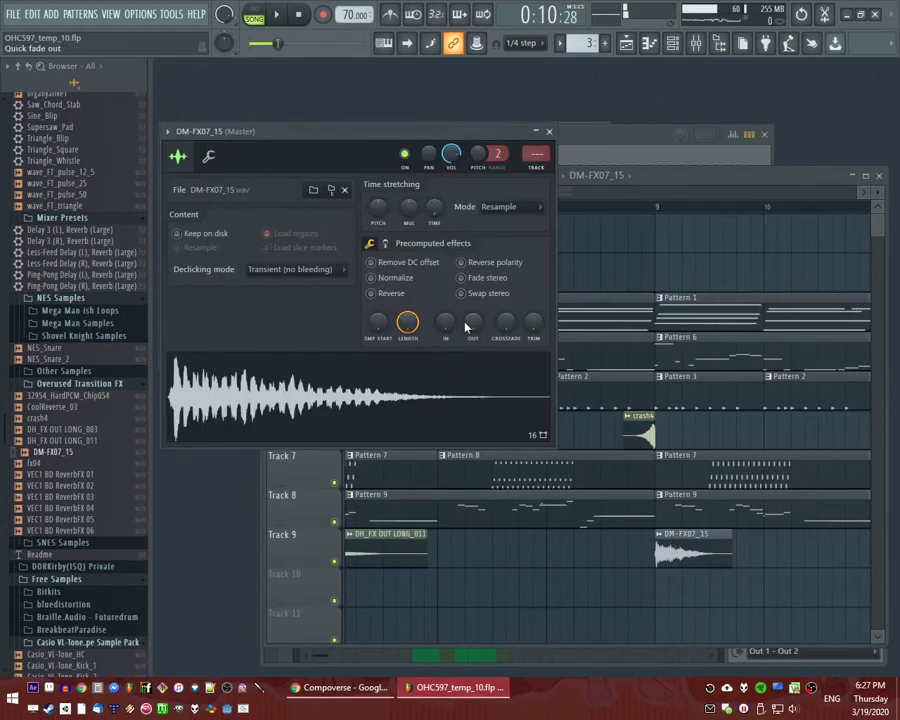
{"action": "left_click", "coordinate": [387, 244]}
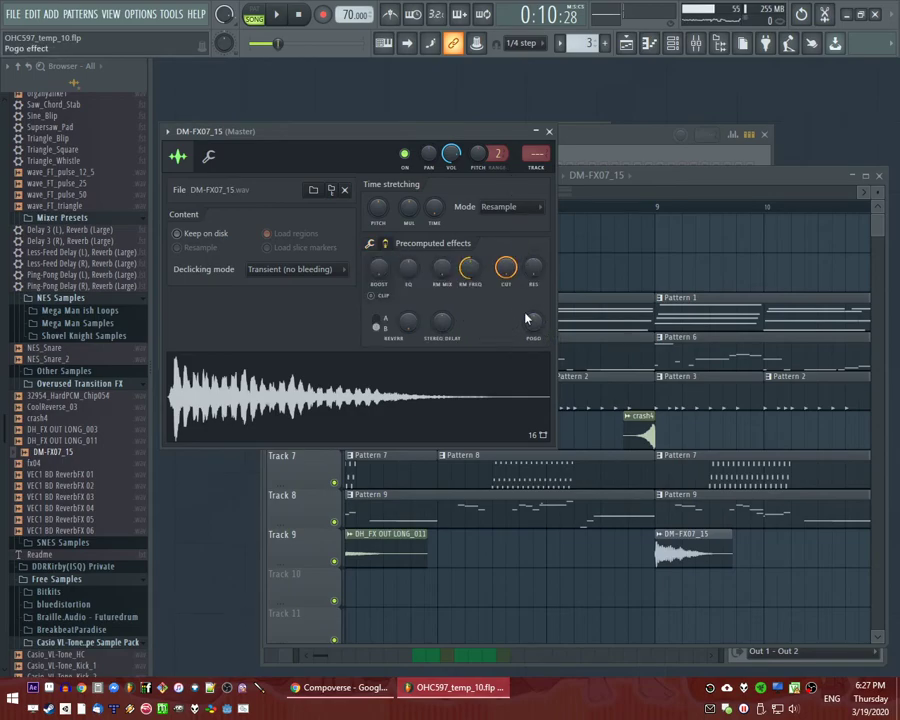
{"action": "left_click_drag", "start_coordinate": [525, 316], "coordinate": [528, 348]}
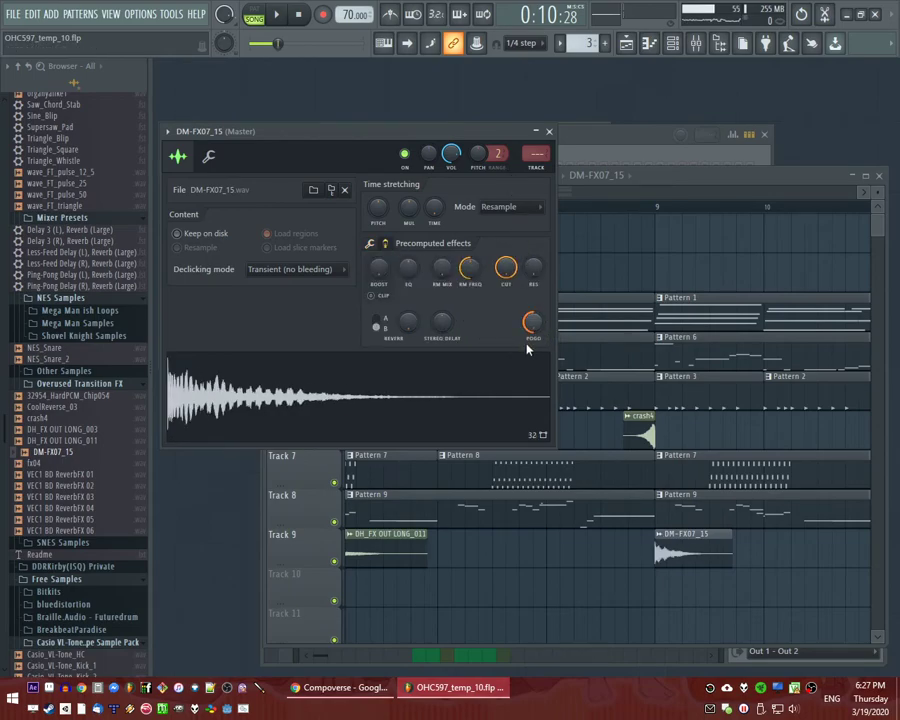
Route DM-FX07_15 to mixer track 16 and add Fruity delay bank with ping-pong feedback plus Fruity Reeverb 2.
{"action": "left_click", "coordinate": [544, 170]}
{"action": "left_click", "coordinate": [770, 463]}
{"action": "left_click", "coordinate": [580, 306]}
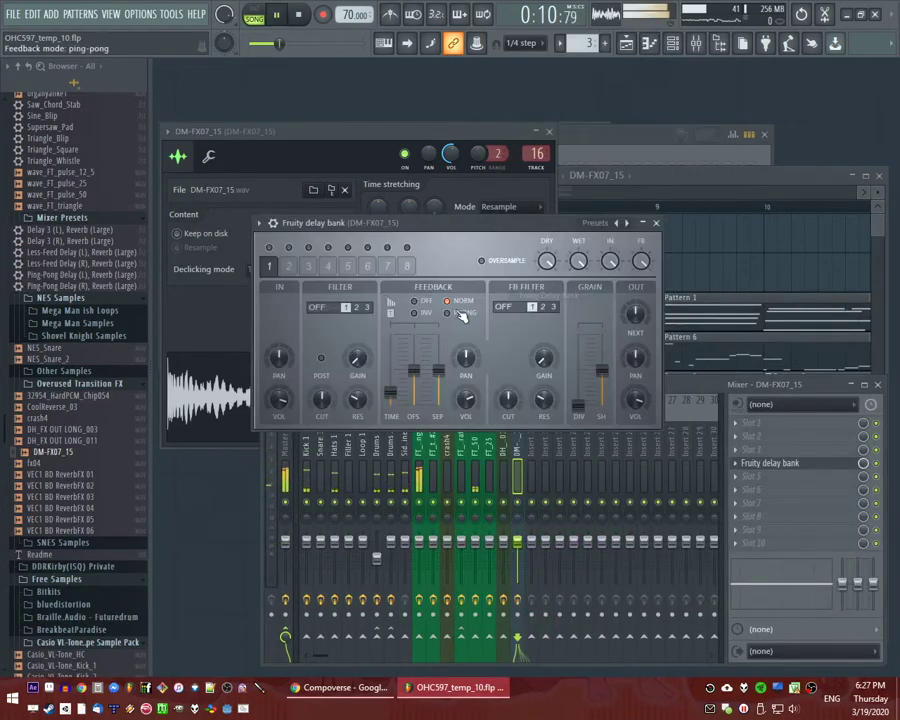
{"action": "left_click", "coordinate": [745, 490]}
{"action": "left_click", "coordinate": [542, 520]}
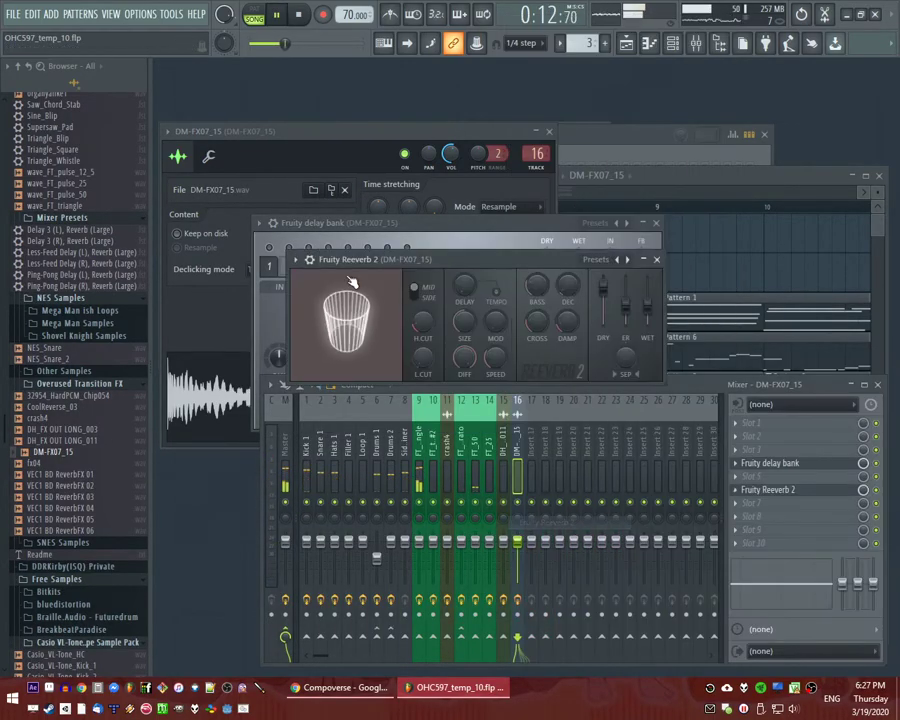
{"action": "left_click", "coordinate": [446, 236]}
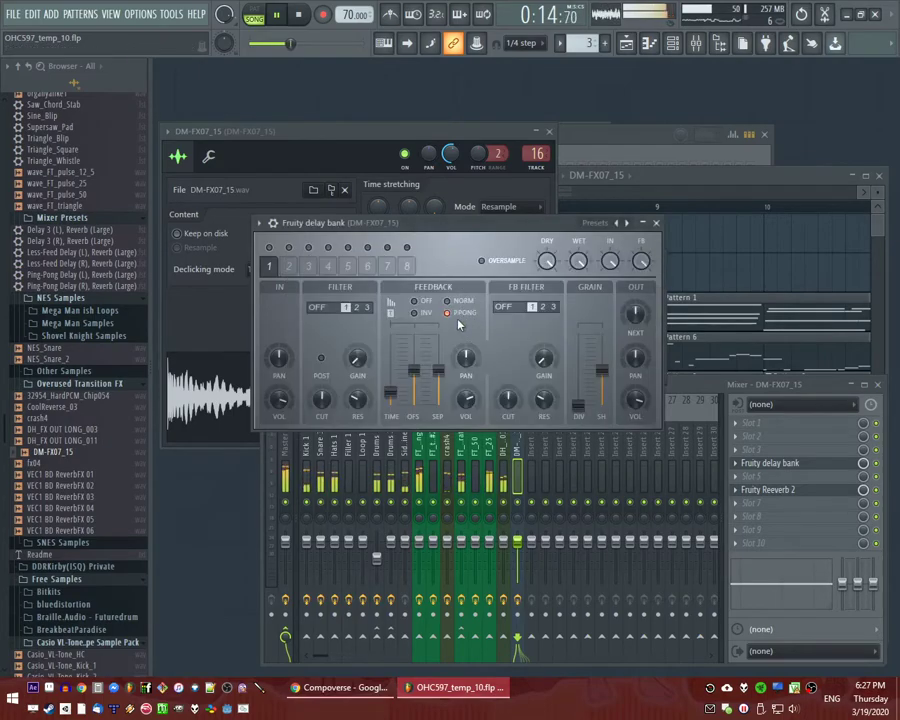
Set the DM-FX07_15 channel volume to 49% and its Fruity delay bank time to 2:00 while playing into bar 9.
{"action": "left_click", "coordinate": [639, 206]}
{"action": "left_click", "coordinate": [639, 206]}
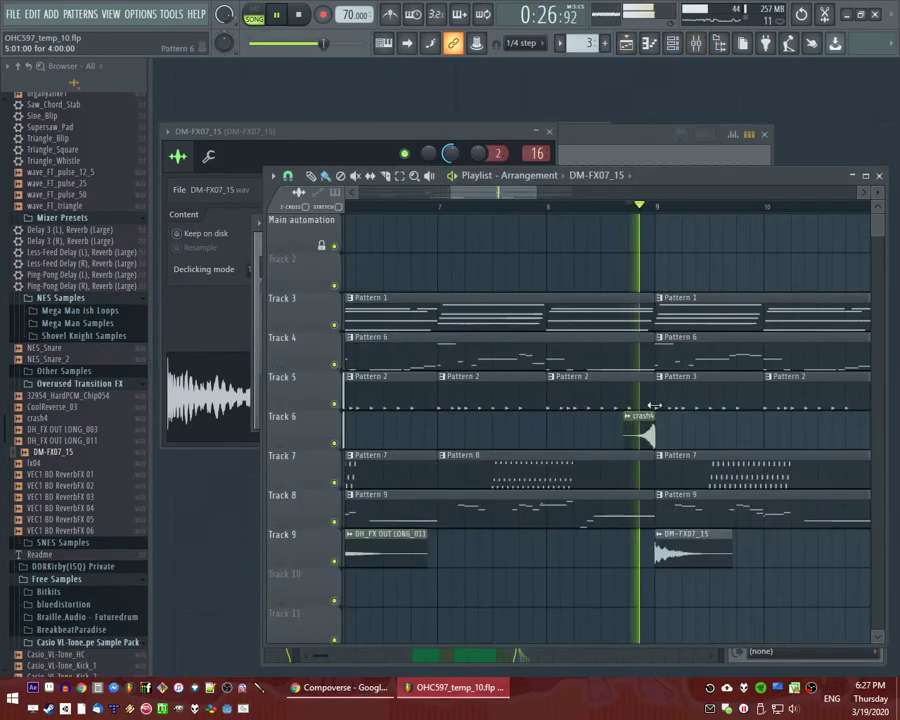
{"action": "double_click", "coordinate": [690, 557]}
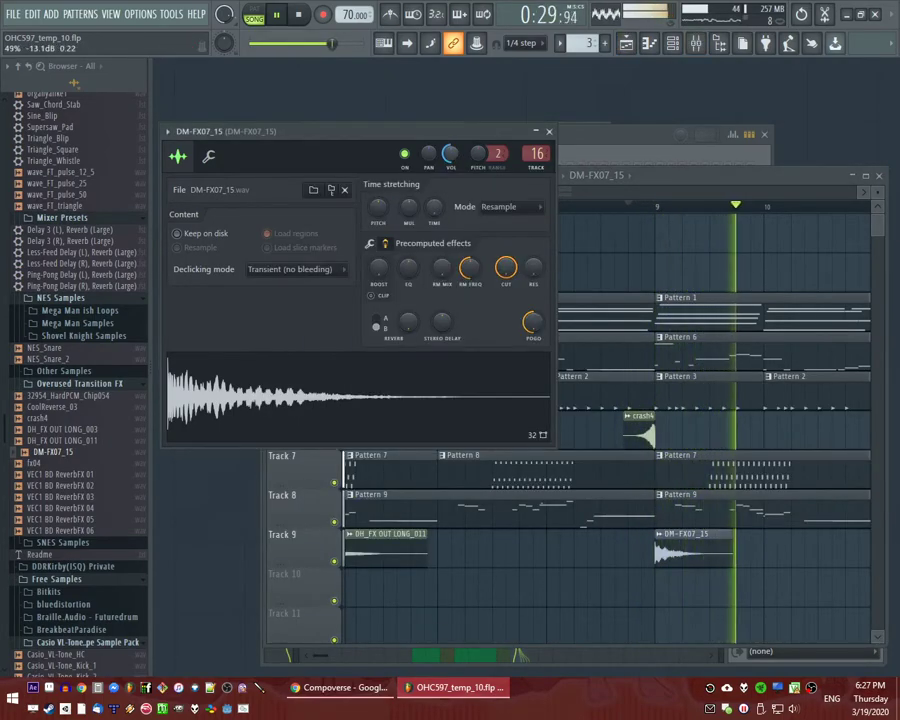
{"action": "key", "text": "F9"}
{"action": "left_click", "coordinate": [798, 464]}
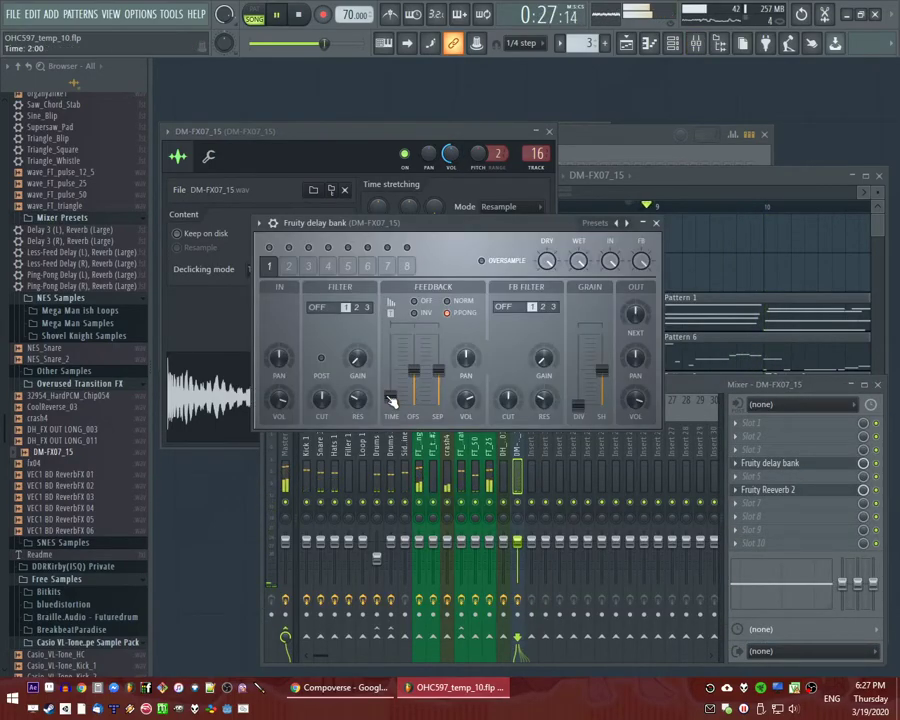
{"action": "key", "text": "F5"}
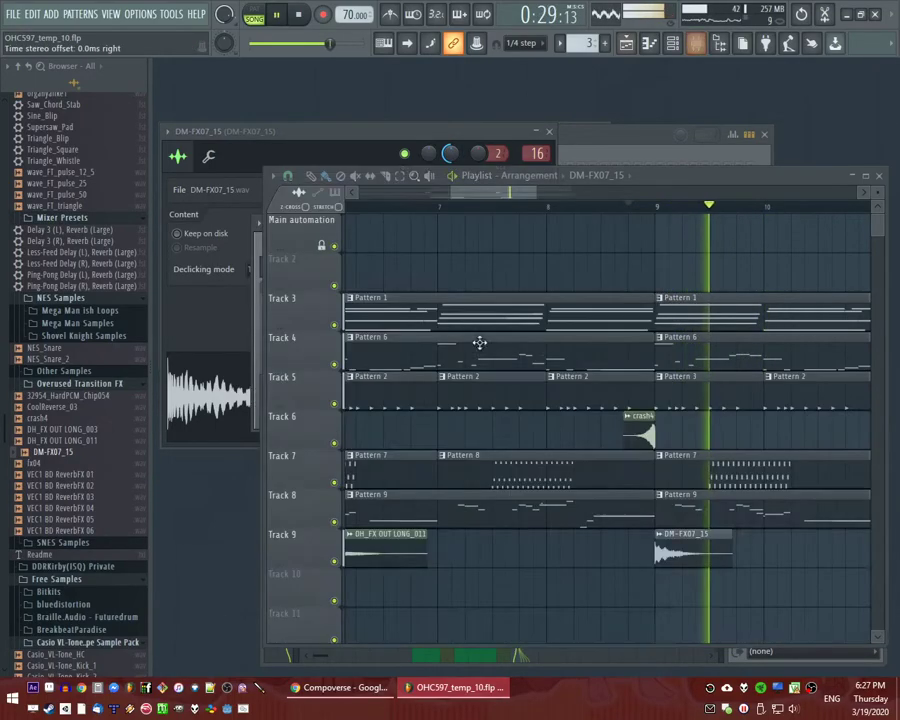
Play the arrangement from bar 5 and inspect the effect slots of the FT_triangle, FT_triangle #2 and FT_25 mixer tracks.
{"action": "left_click", "coordinate": [467, 210]}
{"action": "key", "text": "F9"}
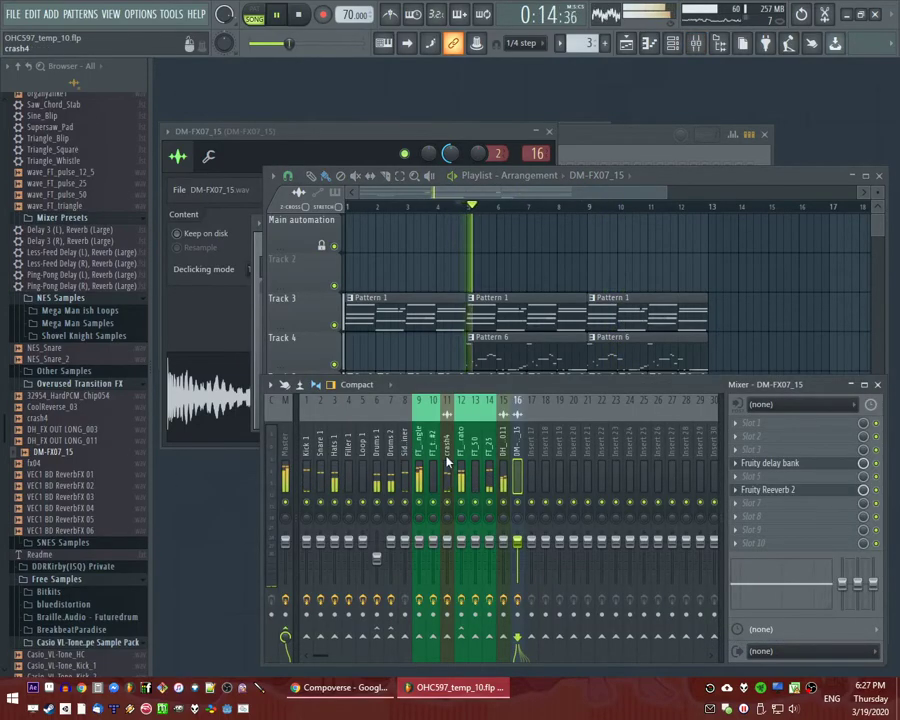
{"action": "left_click", "coordinate": [420, 470]}
{"action": "left_click", "coordinate": [433, 470]}
{"action": "left_click", "coordinate": [489, 470]}
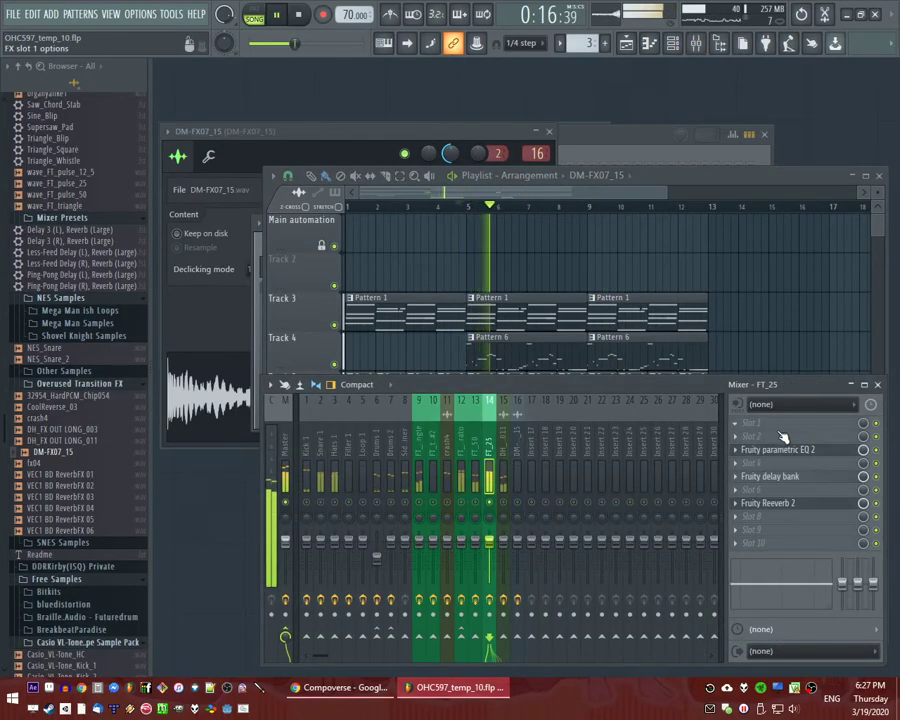
{"action": "right_click", "coordinate": [541, 228]}
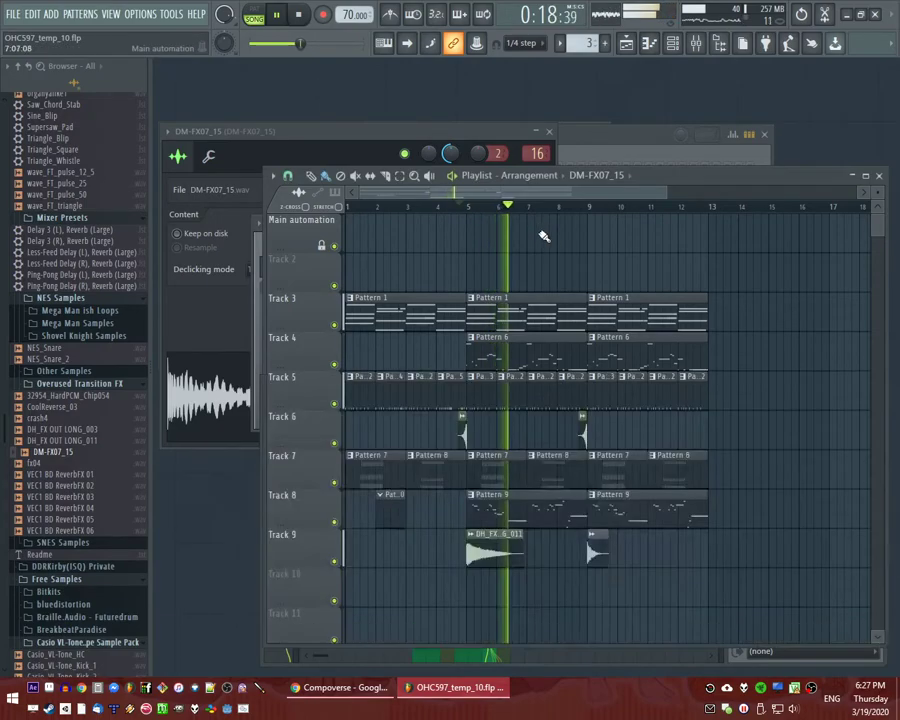
Replay the transition into bar 5 in the playlist and check how the drums and effects play together.
{"action": "scroll", "coordinate": [545, 266], "scroll_direction": "up", "scroll_amount": 4}
{"action": "scroll", "coordinate": [545, 267], "scroll_direction": "down", "scroll_amount": 3}
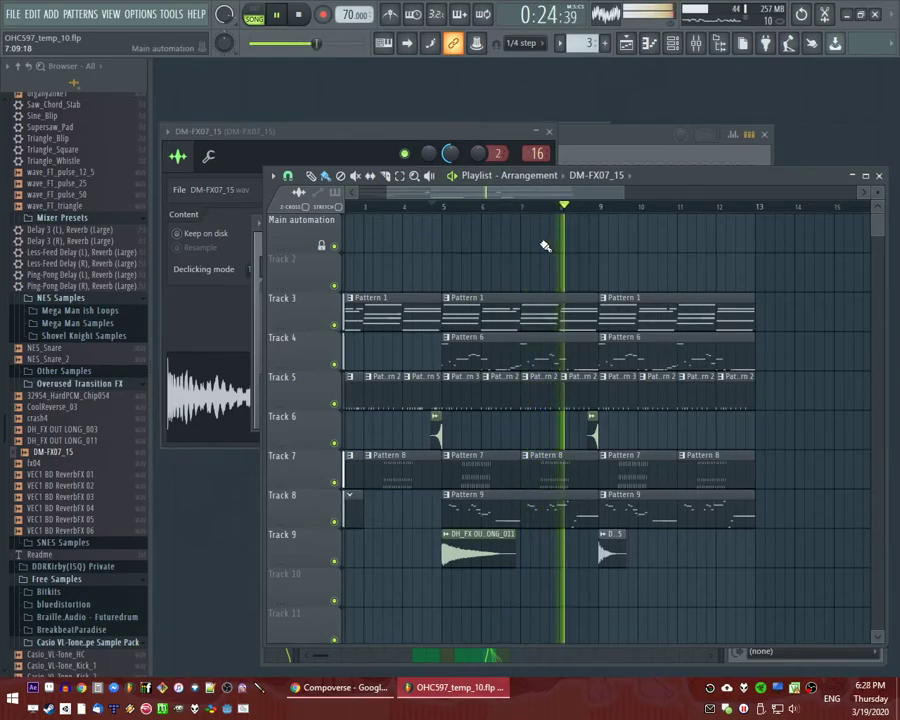
{"action": "left_click", "coordinate": [438, 209]}
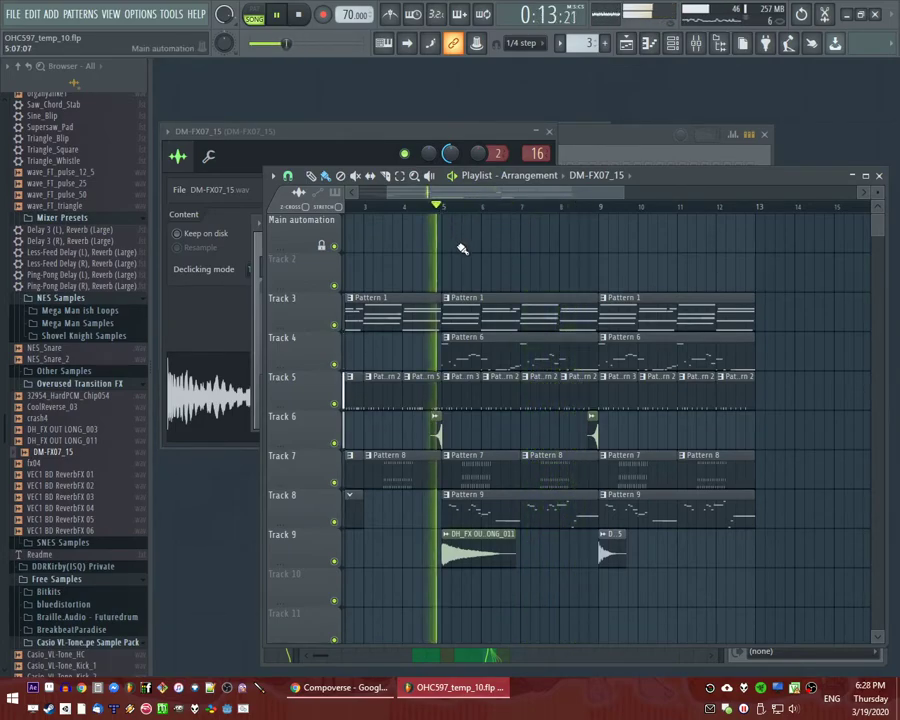
{"action": "scroll", "coordinate": [460, 248], "scroll_direction": "up", "scroll_amount": 2}
{"action": "left_click", "coordinate": [382, 207]}
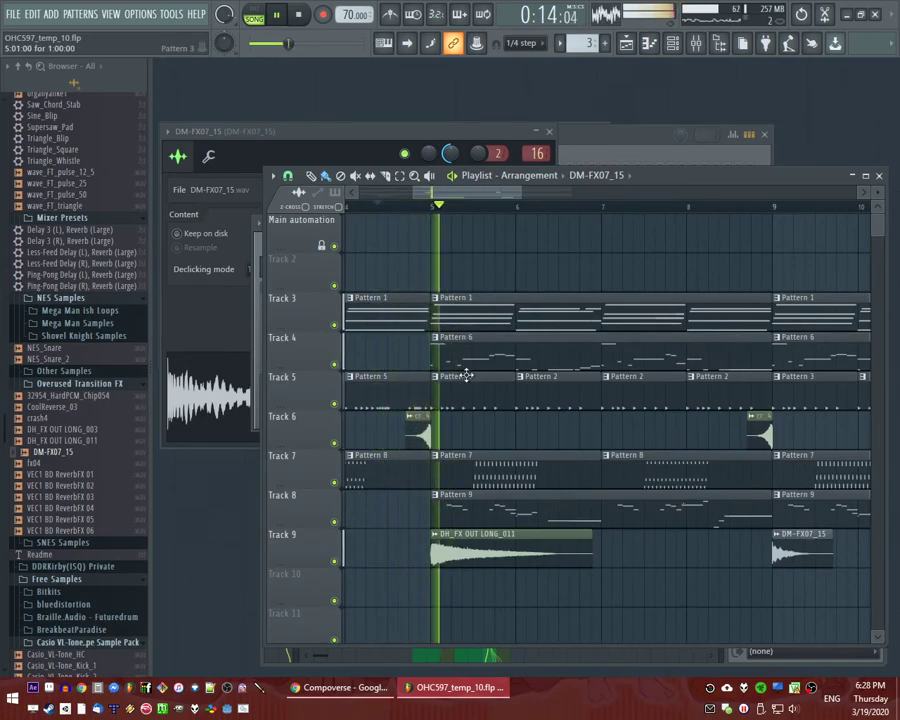
{"action": "scroll", "coordinate": [469, 390], "scroll_direction": "down", "scroll_amount": 2}
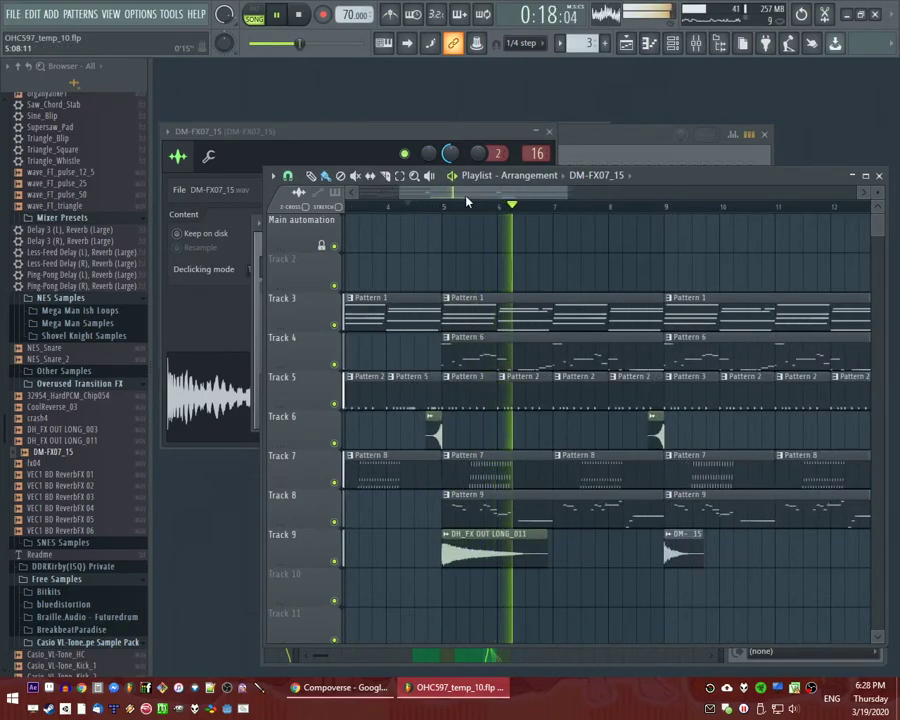
Open Pattern 3 from Track 5 in the channel rack, show all channels, and insert the TR808#007 sample above TR909_01.
{"action": "left_click_drag", "start_coordinate": [466, 194], "coordinate": [424, 194]}
{"action": "left_click", "coordinate": [611, 391]}
{"action": "key", "text": "l"}
{"action": "key", "text": "F6"}
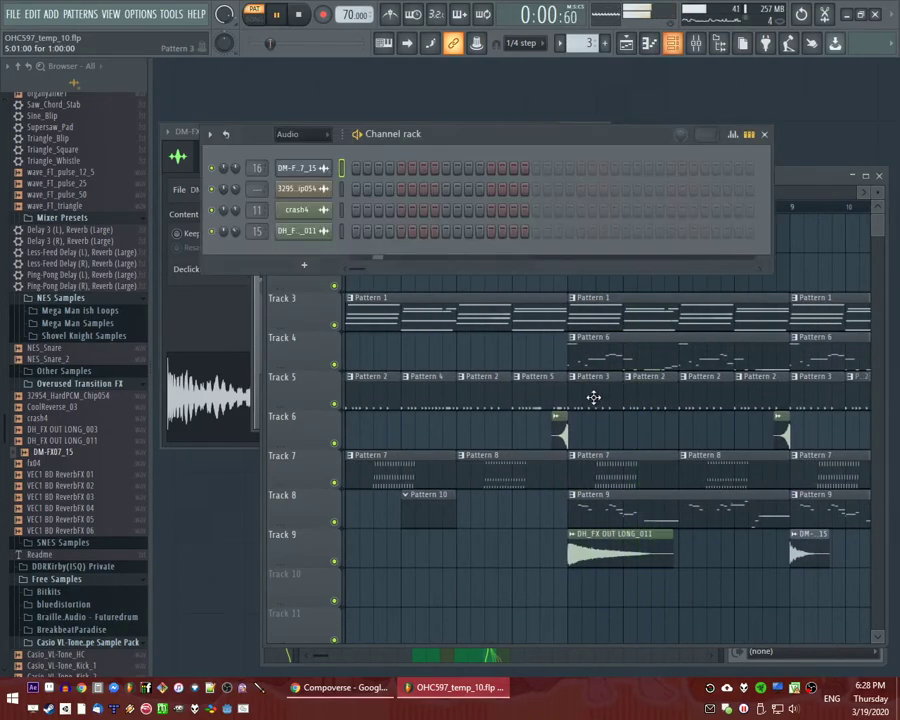
{"action": "left_click", "coordinate": [283, 149]}
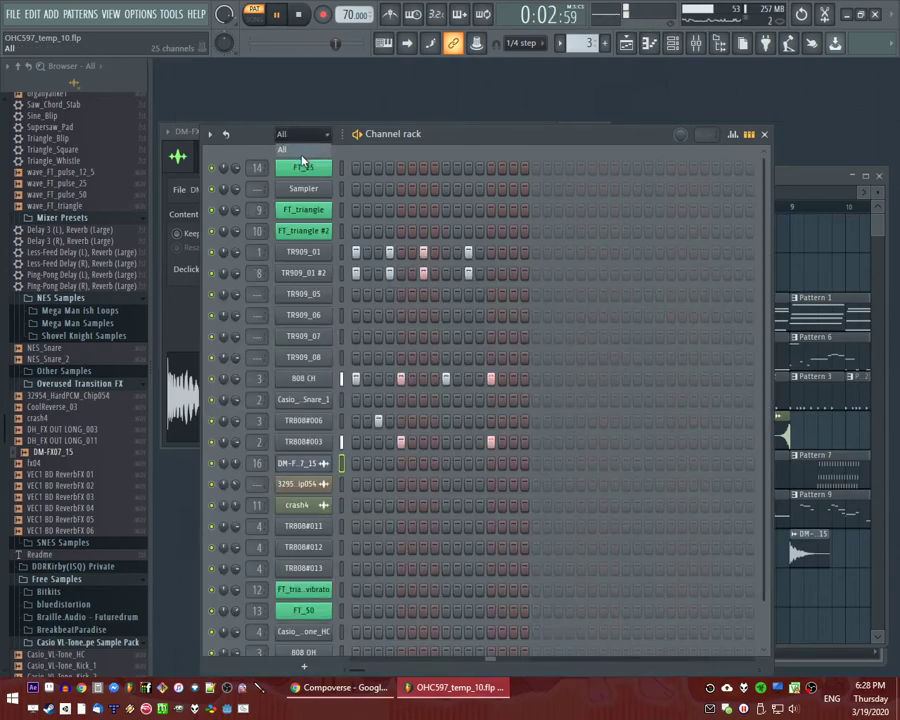
{"action": "scroll", "coordinate": [80, 450], "scroll_direction": "down", "scroll_amount": 15}
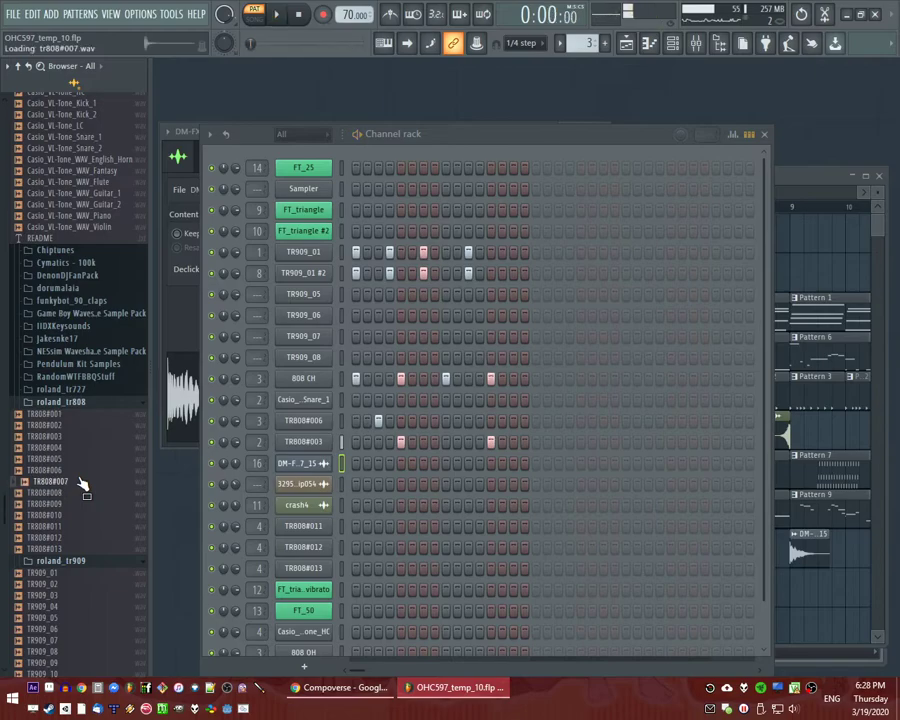
{"action": "left_click_drag", "start_coordinate": [293, 251], "coordinate": [293, 261]}
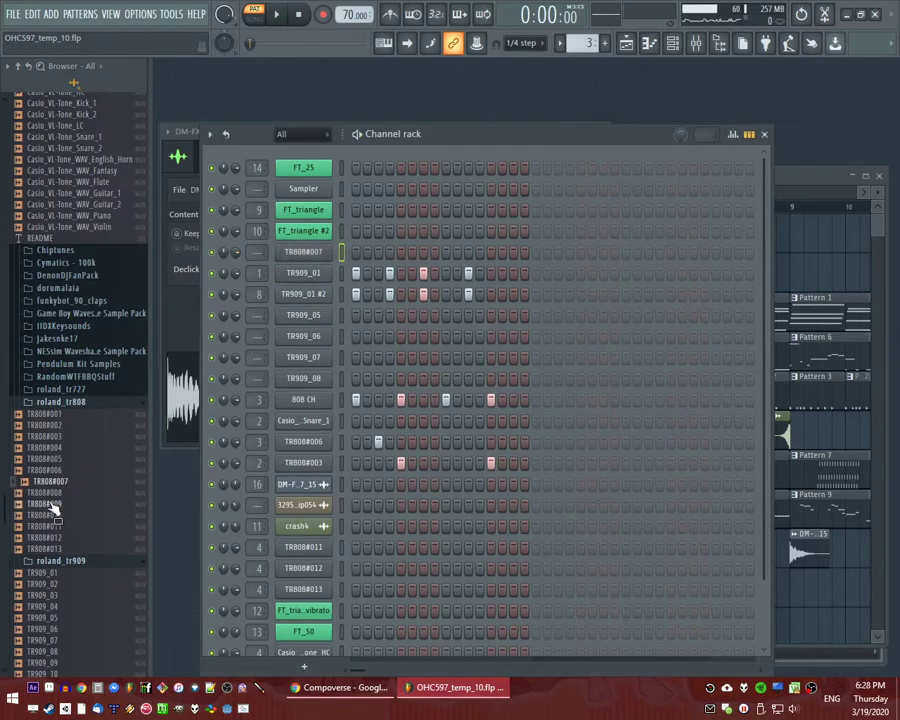
Fill all 16 steps of 808 CH in Pattern 3 and vary the note velocities so the off-beat hits are softer.
{"action": "scroll", "coordinate": [75, 430], "scroll_direction": "down", "scroll_amount": 5}
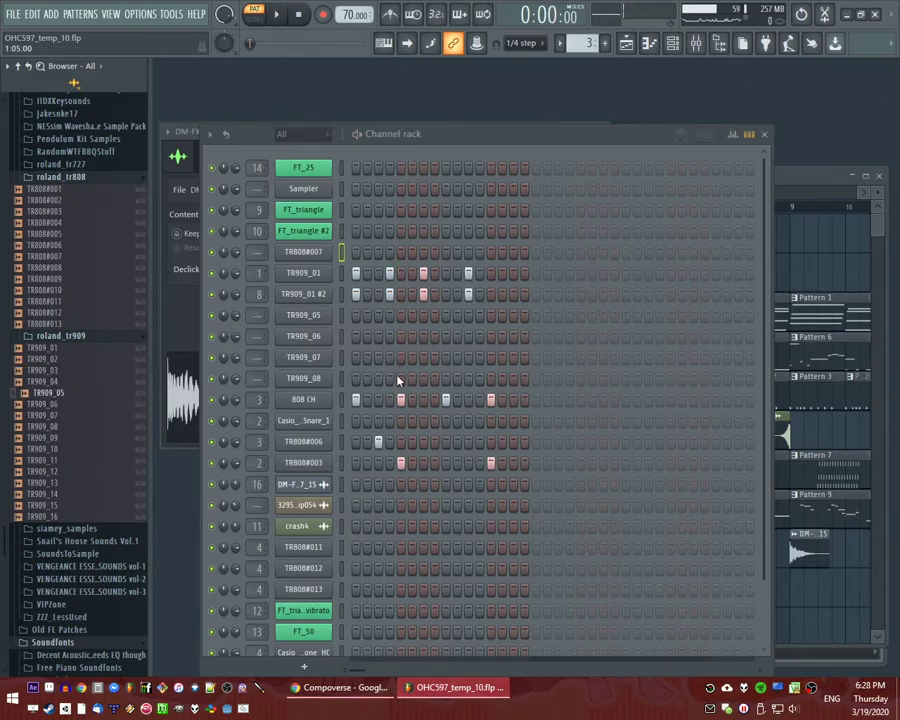
{"action": "left_click_drag", "start_coordinate": [365, 403], "coordinate": [530, 405]}
{"action": "right_click", "coordinate": [315, 399]}
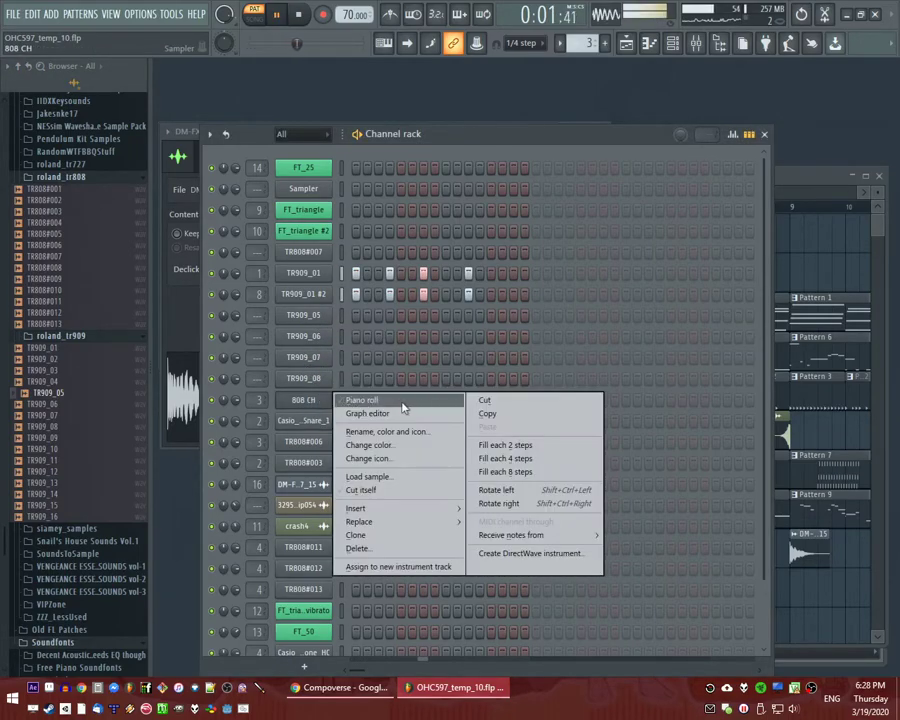
{"action": "left_click", "coordinate": [364, 398]}
{"action": "mouse_move", "coordinate": [265, 595]}
{"action": "left_mouse_down"}
{"action": "mouse_move", "coordinate": [383, 595]}
{"action": "mouse_move", "coordinate": [400, 577]}
{"action": "mouse_move", "coordinate": [446, 597]}
{"action": "mouse_move", "coordinate": [528, 599]}
{"action": "left_mouse_up"}
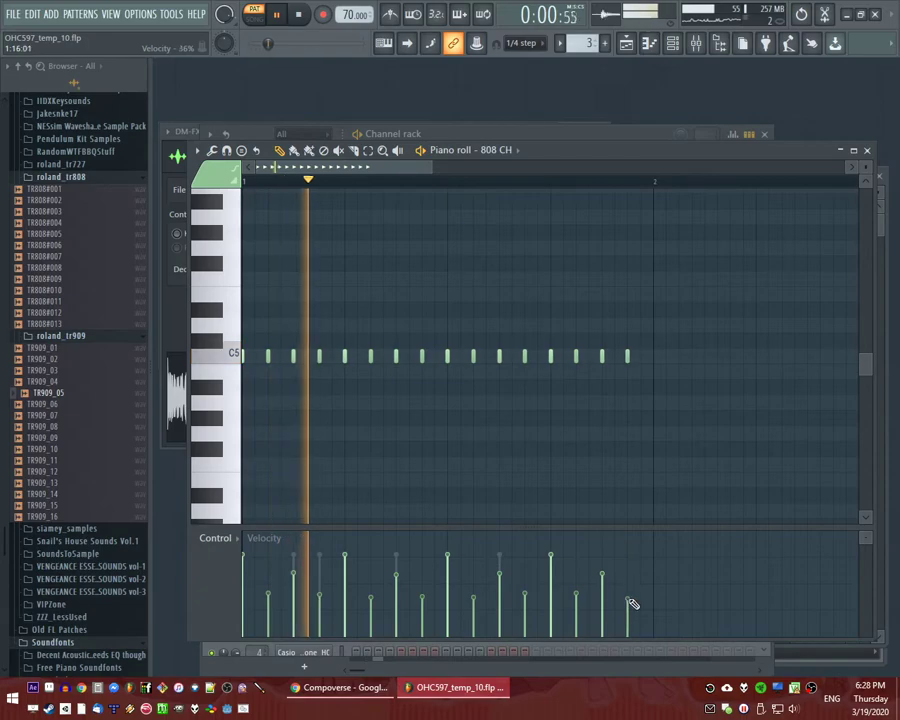
Add step 15 to TR909_01 and TR909_01 #2, plus steps 8 and 10 to TR808#006, in Pattern 3.
{"action": "key", "text": "F5"}
{"action": "key", "text": "F6"}
{"action": "key", "text": "F5"}
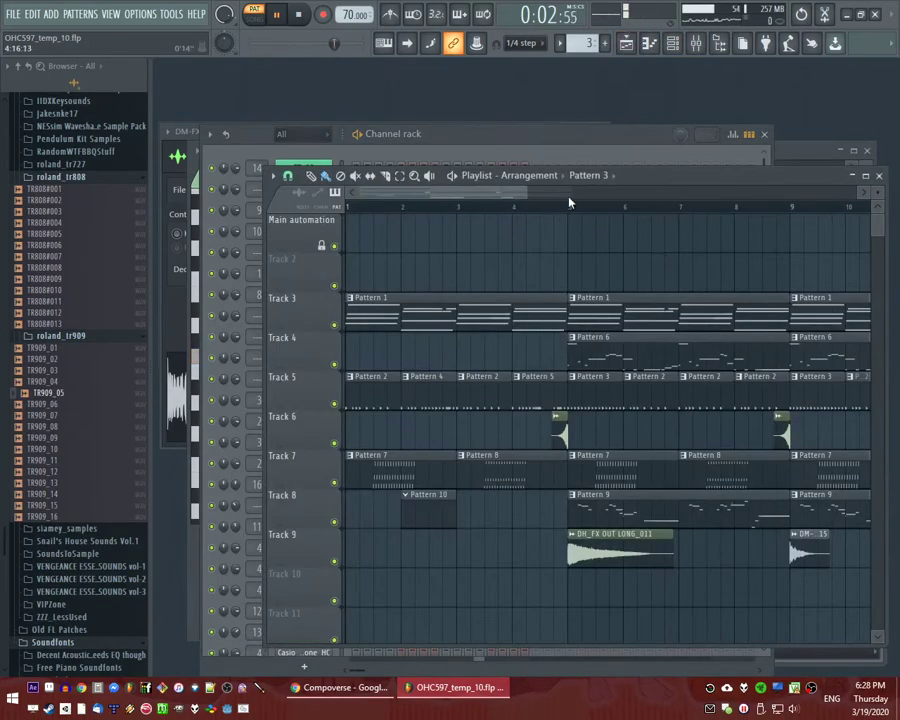
{"action": "left_click", "coordinate": [570, 207]}
{"action": "key", "text": "F6"}
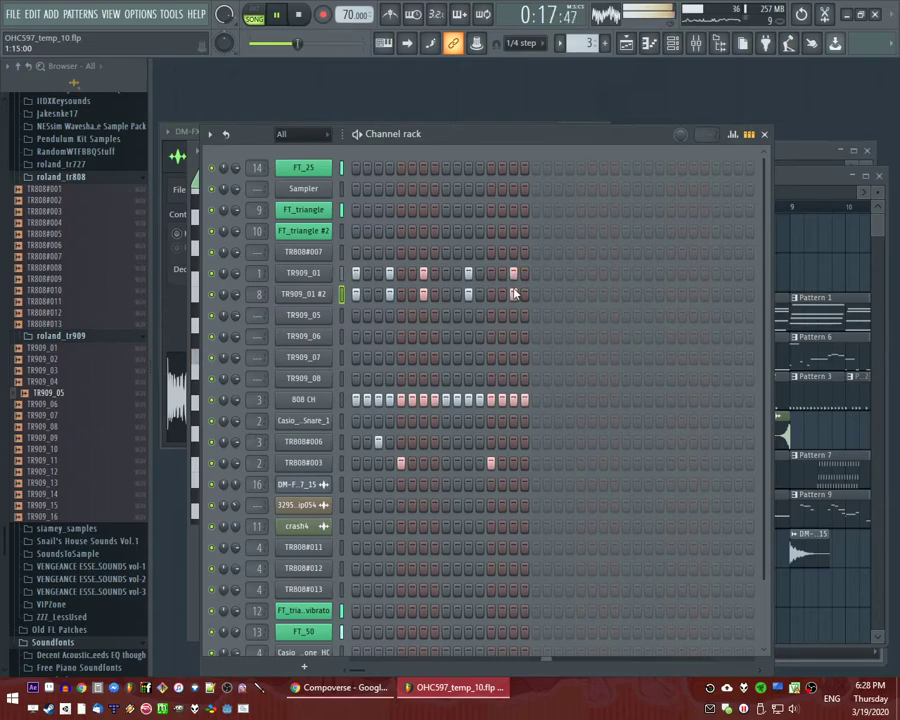
{"action": "key", "text": "l"}
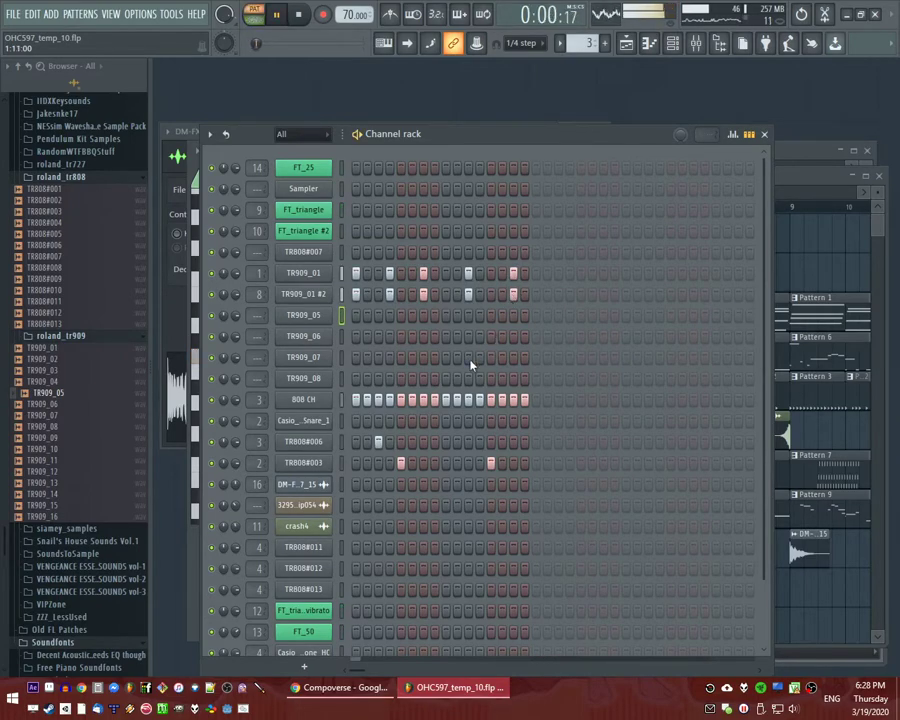
{"action": "left_click", "coordinate": [435, 441]}
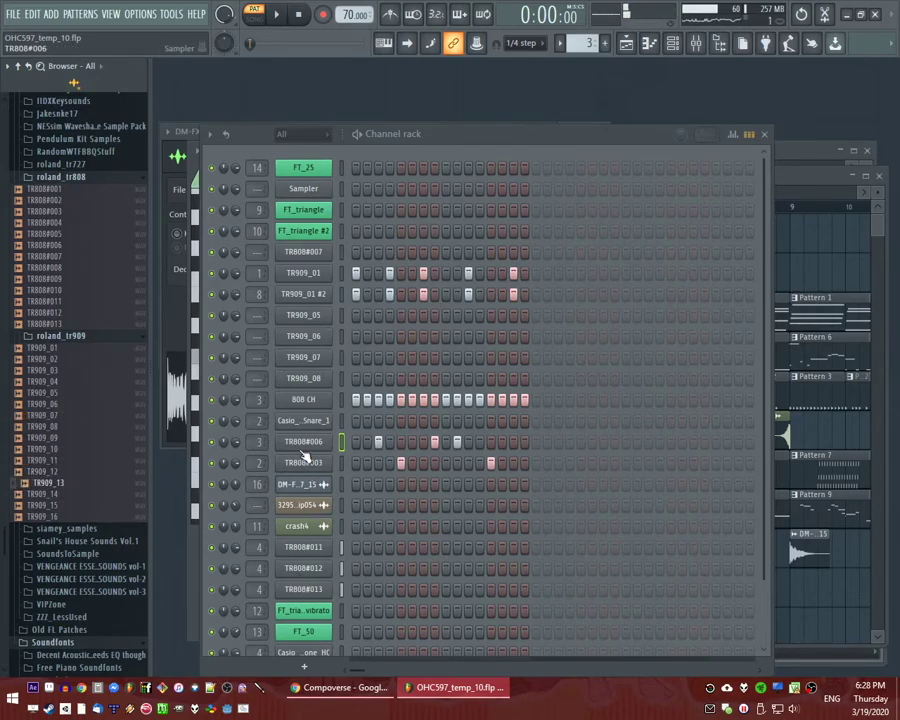
Insert the TR909_10 sample above 808 CH, route it to mixer track 3, and place hits on steps 5 and 13.
{"action": "scroll", "coordinate": [320, 600], "scroll_direction": "down", "scroll_amount": 3}
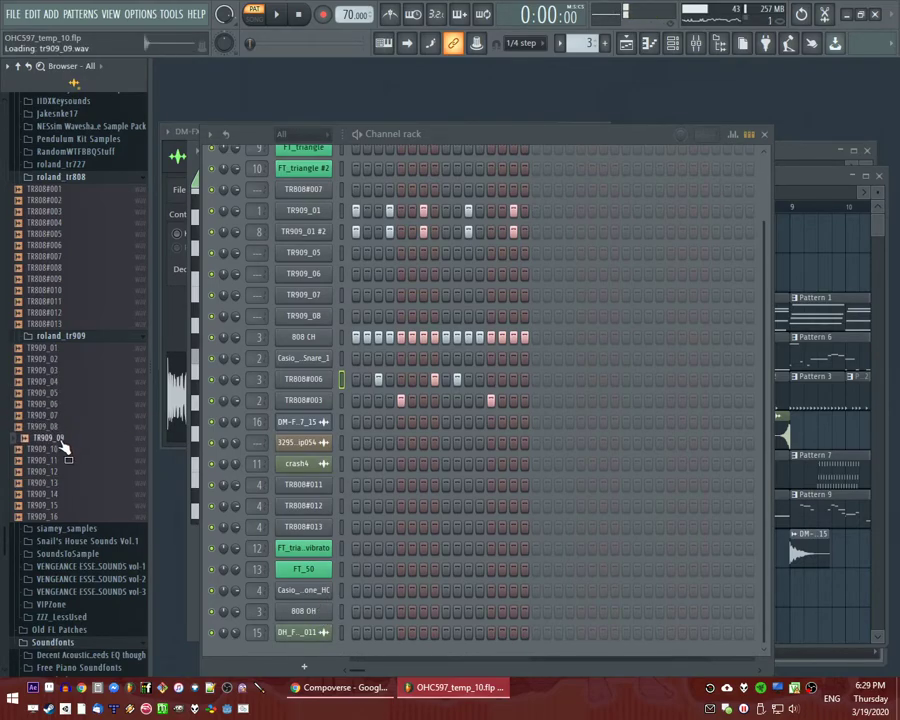
{"action": "left_click_drag", "start_coordinate": [64, 455], "coordinate": [256, 337]}
{"action": "key", "text": "space"}
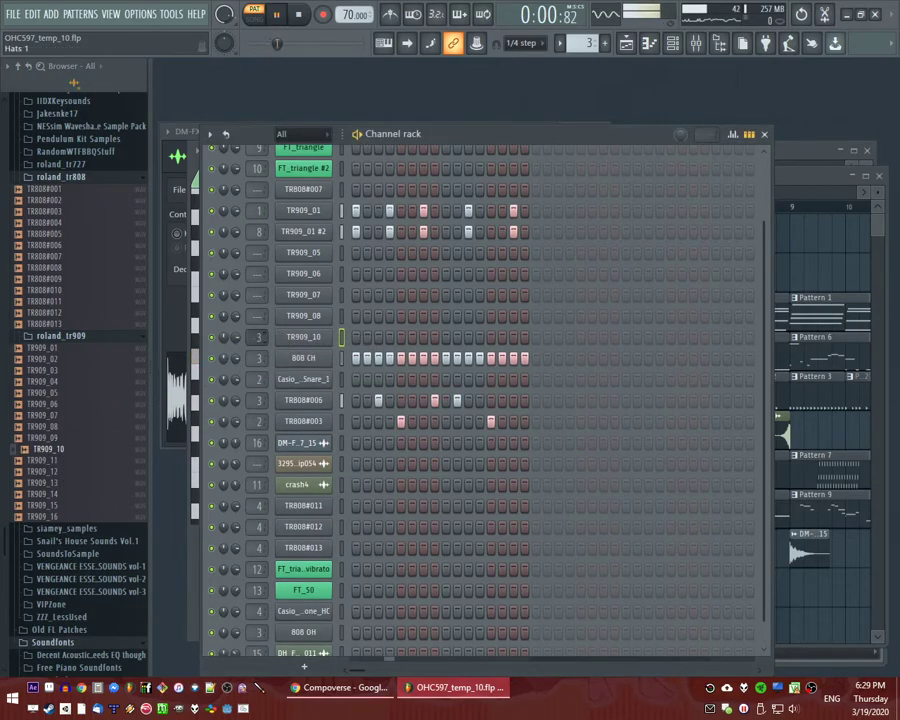
{"action": "left_click", "coordinate": [401, 337]}
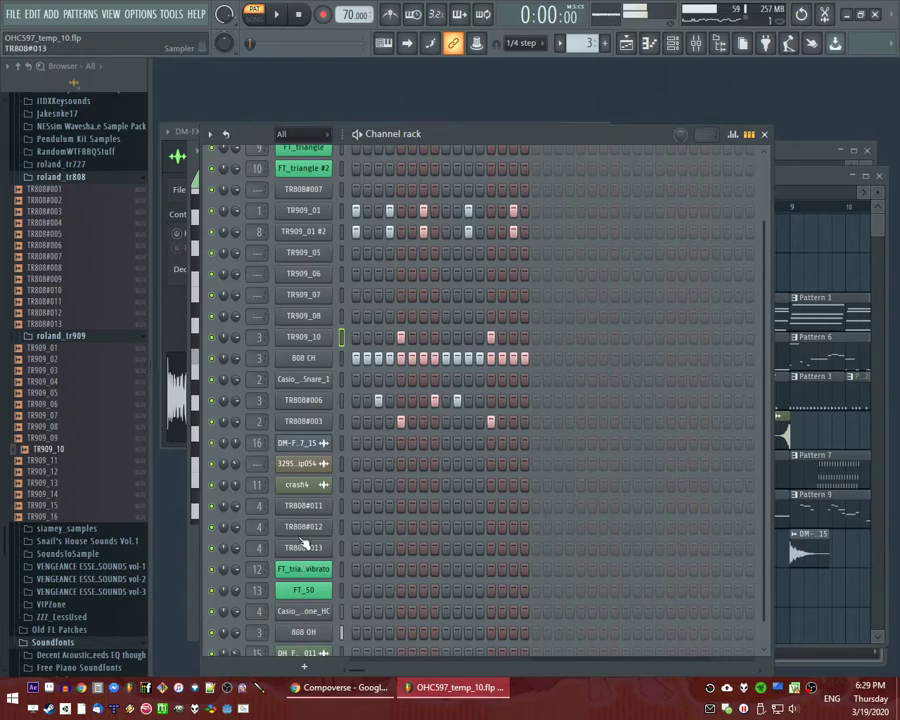
Replace the TR909_10 channel's sample with TR909_11 and listen to Pattern 3 alone and within the arrangement from bar 5.
{"action": "scroll", "coordinate": [323, 298], "scroll_direction": "up", "scroll_amount": 3}
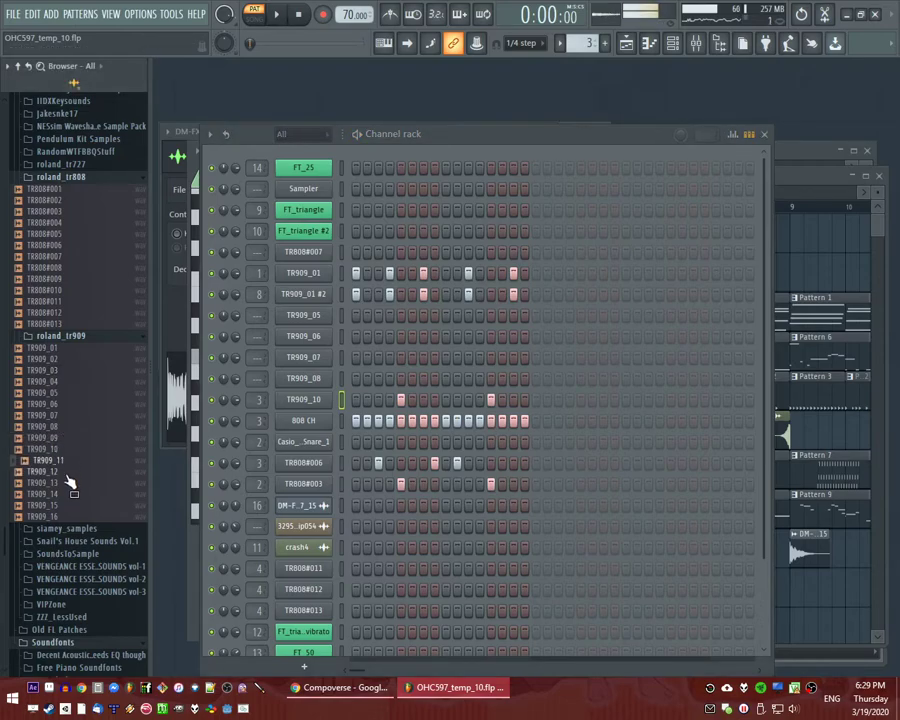
{"action": "left_click_drag", "start_coordinate": [285, 399], "coordinate": [271, 405]}
{"action": "key", "text": "space"}
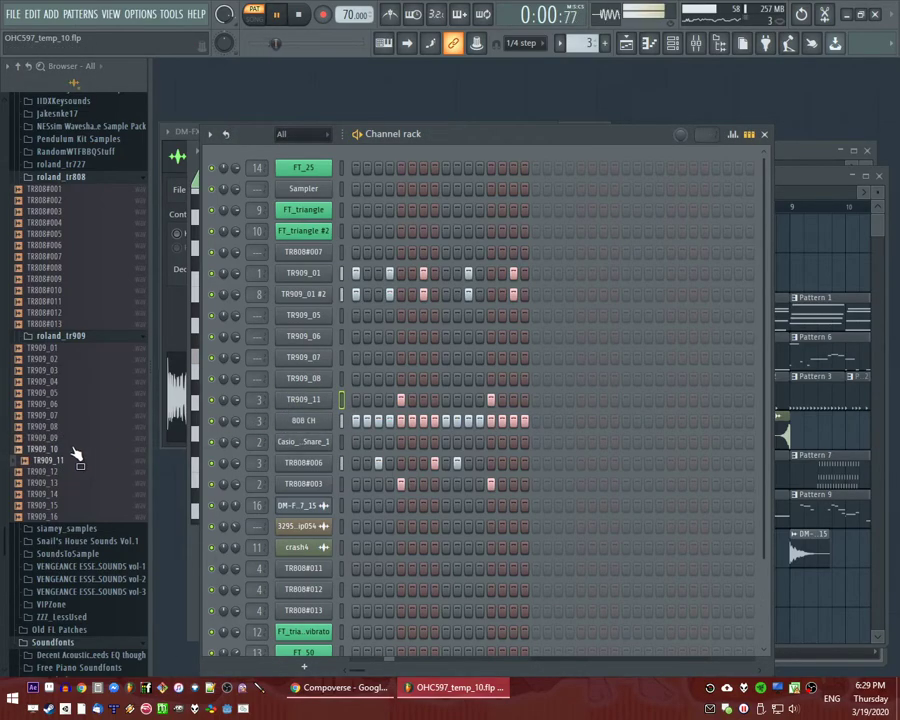
{"action": "key", "text": "F5"}
{"action": "left_click", "coordinate": [575, 208]}
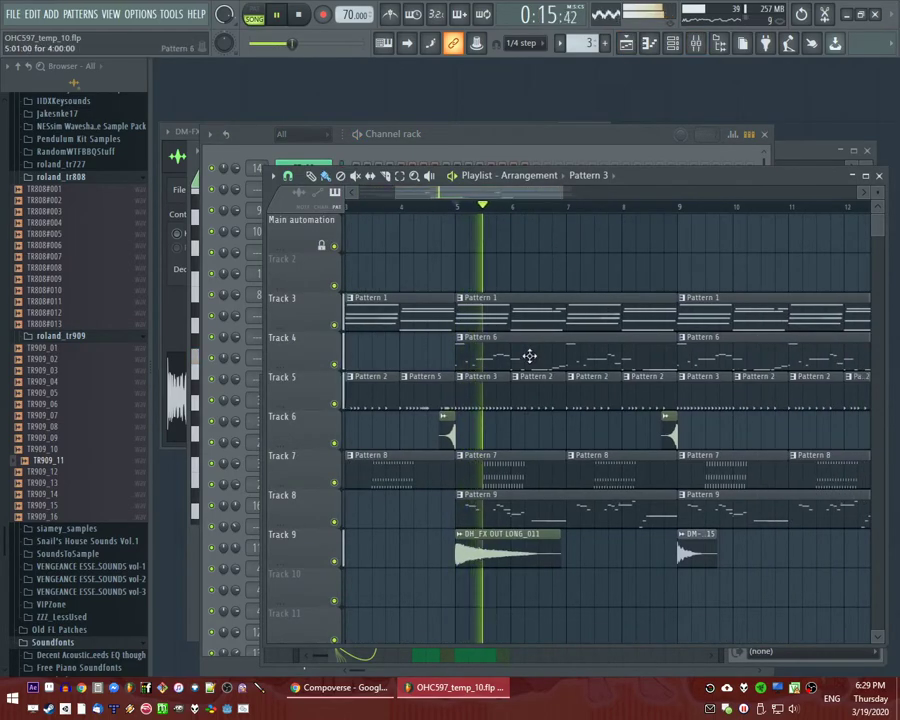
Replace the Pattern 2 clips on Track 5 in bars 6–8 and 10–12 with Pattern 3 and save a new project version.
{"action": "scroll", "coordinate": [630, 396], "scroll_direction": "down", "scroll_amount": 2}
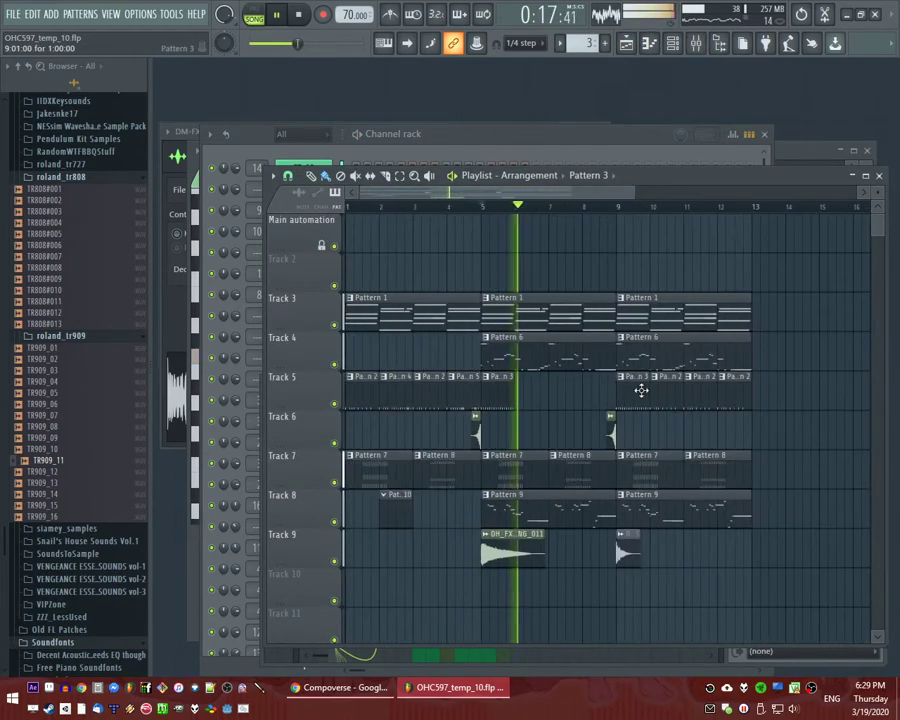
{"action": "left_click_drag", "start_coordinate": [526, 398], "coordinate": [602, 401]}
{"action": "right_click", "coordinate": [675, 402]}
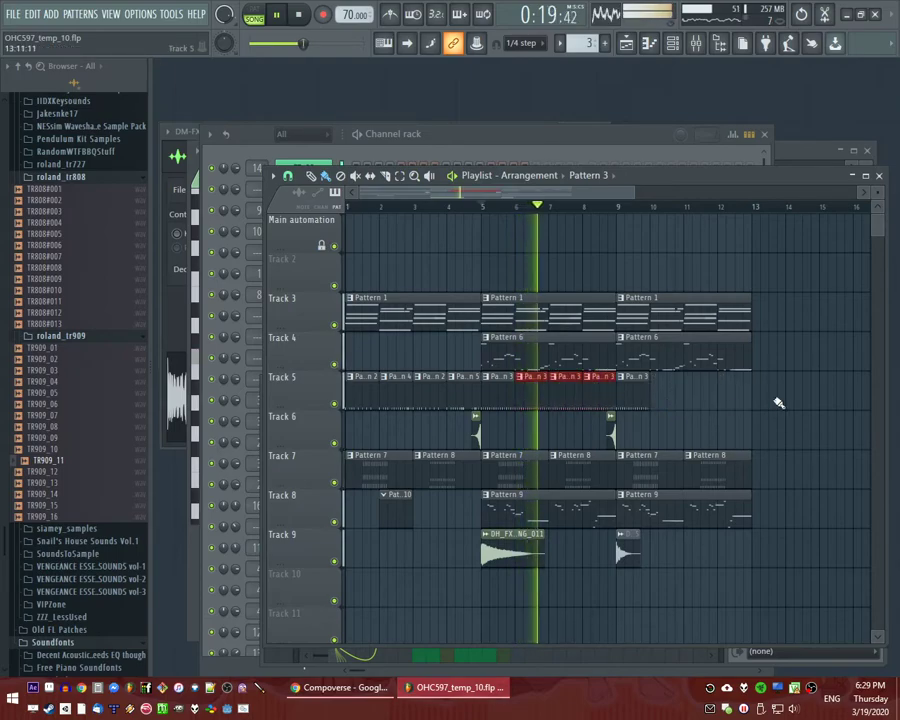
{"action": "left_click_drag", "start_coordinate": [661, 400], "coordinate": [735, 402]}
{"action": "key", "text": "ctrl+d"}
{"action": "key", "text": "ctrl+n"}
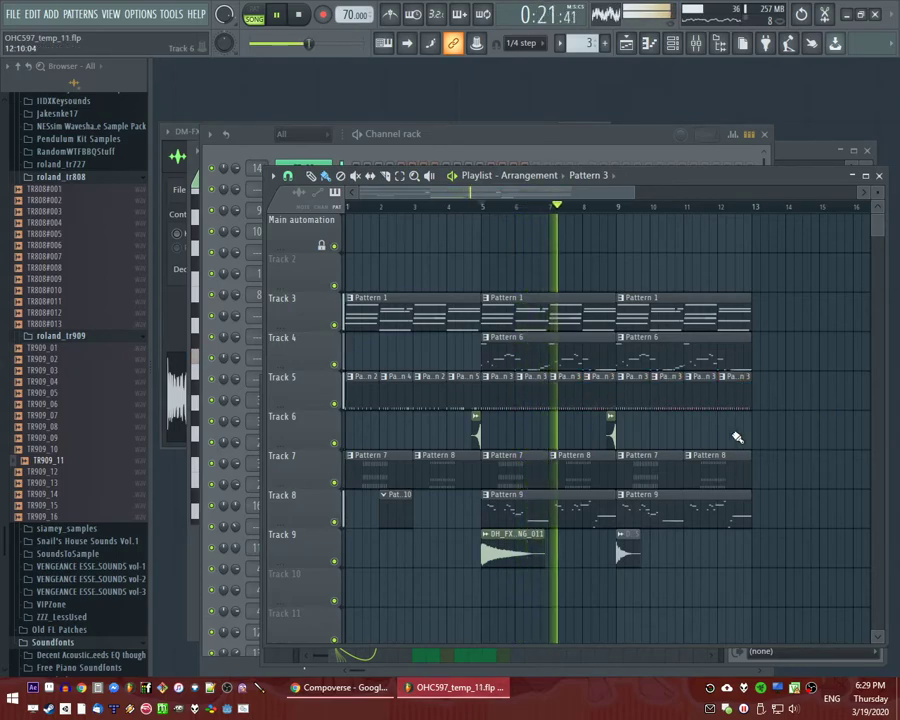
Play the arrangement through the section starting at bar 5 and check the FT_triangle mixer track while the new drums play.
{"action": "scroll", "coordinate": [556, 427], "scroll_direction": "up", "scroll_amount": 1}
{"action": "scroll", "coordinate": [556, 427], "scroll_direction": "down", "scroll_amount": 1}
{"action": "left_click", "coordinate": [411, 207]}
{"action": "scroll", "coordinate": [418, 235], "scroll_direction": "up", "scroll_amount": 1}
{"action": "scroll", "coordinate": [440, 217], "scroll_direction": "down", "scroll_amount": 2}
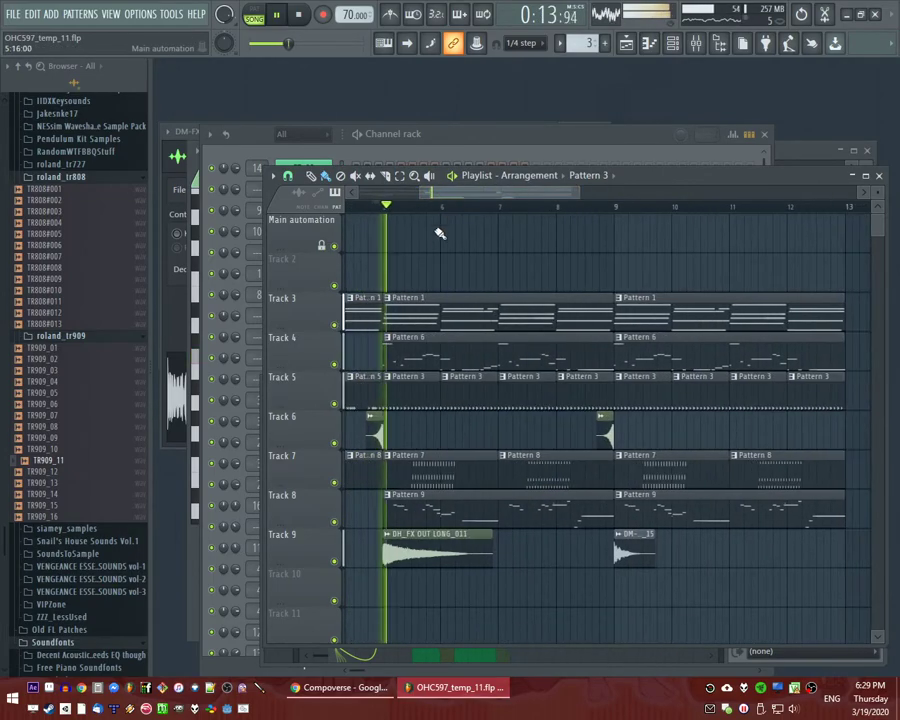
{"action": "scroll", "coordinate": [473, 271], "scroll_direction": "up", "scroll_amount": 1}
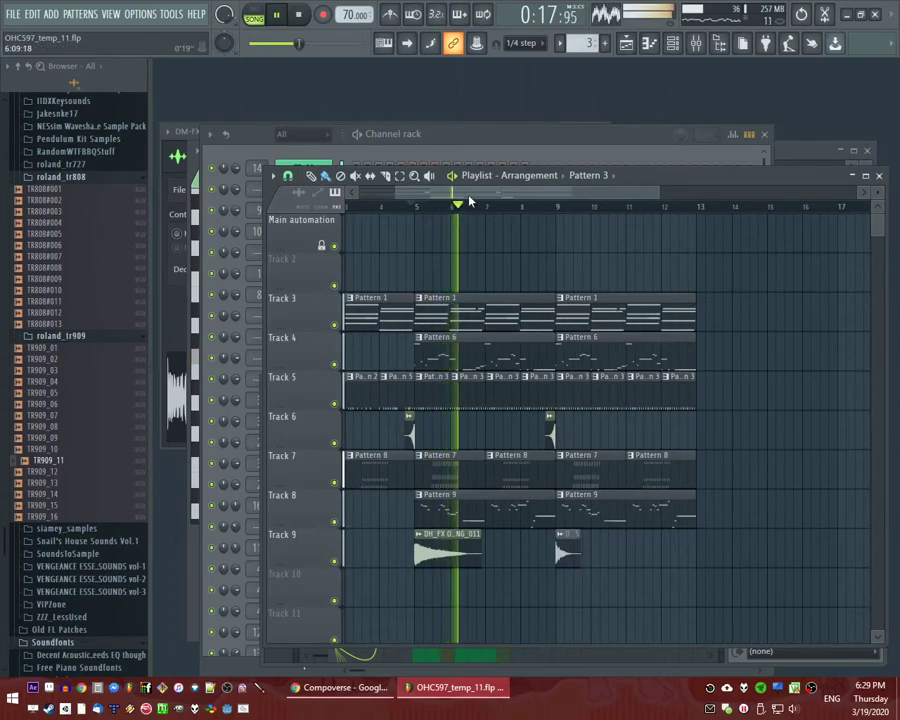
{"action": "scroll", "coordinate": [484, 210], "scroll_direction": "left", "scroll_amount": 1}
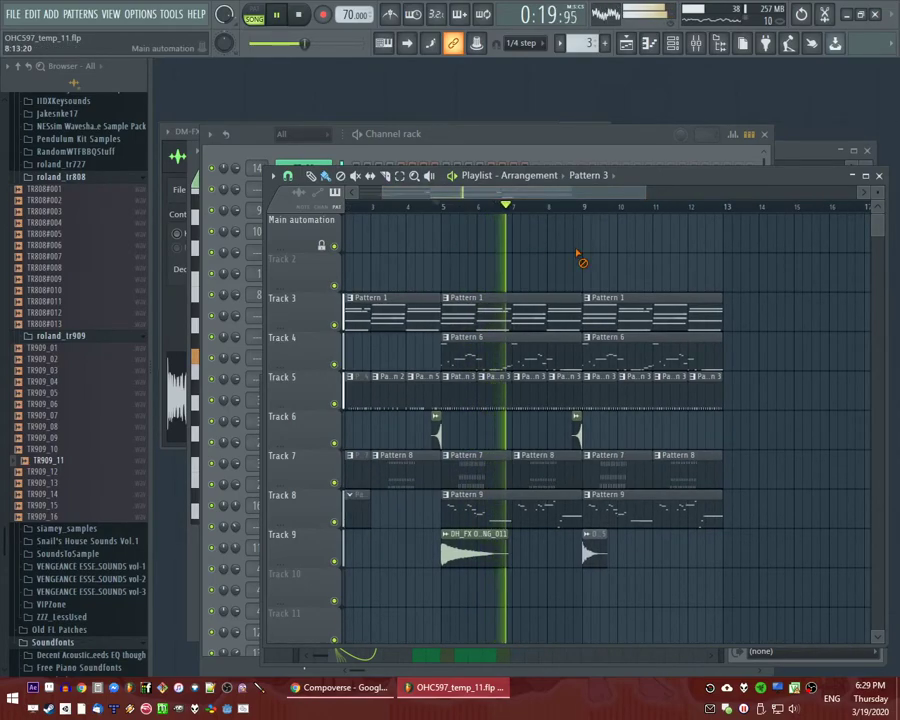
{"action": "scroll", "coordinate": [722, 302], "scroll_direction": "up", "scroll_amount": 1}
{"action": "scroll", "coordinate": [460, 285], "scroll_direction": "down", "scroll_amount": 1}
{"action": "scroll", "coordinate": [534, 271], "scroll_direction": "up", "scroll_amount": 1}
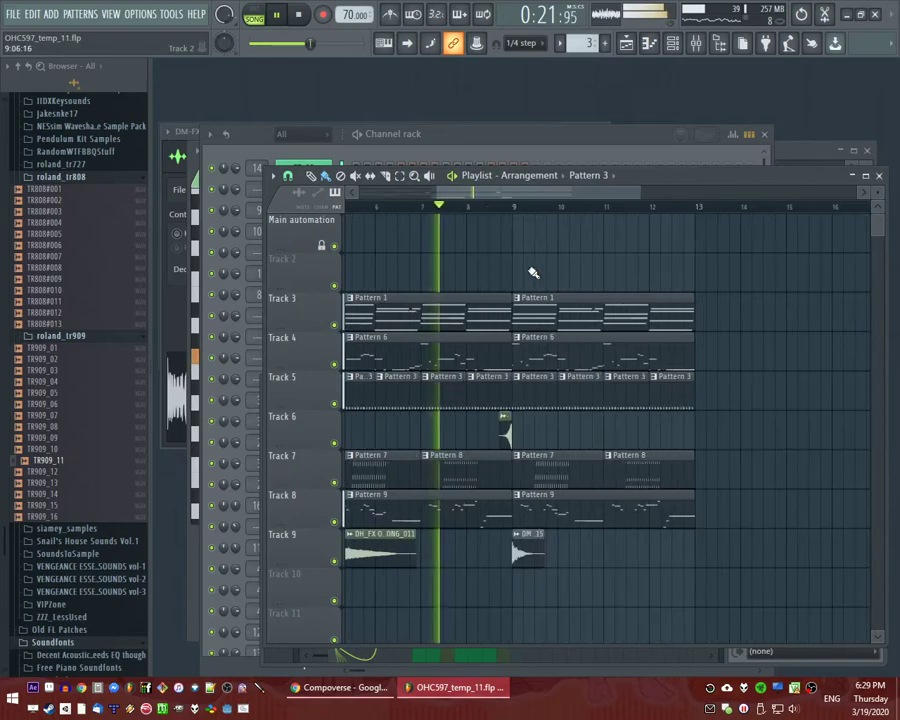
{"action": "key", "text": "F9"}
{"action": "left_click", "coordinate": [425, 512]}
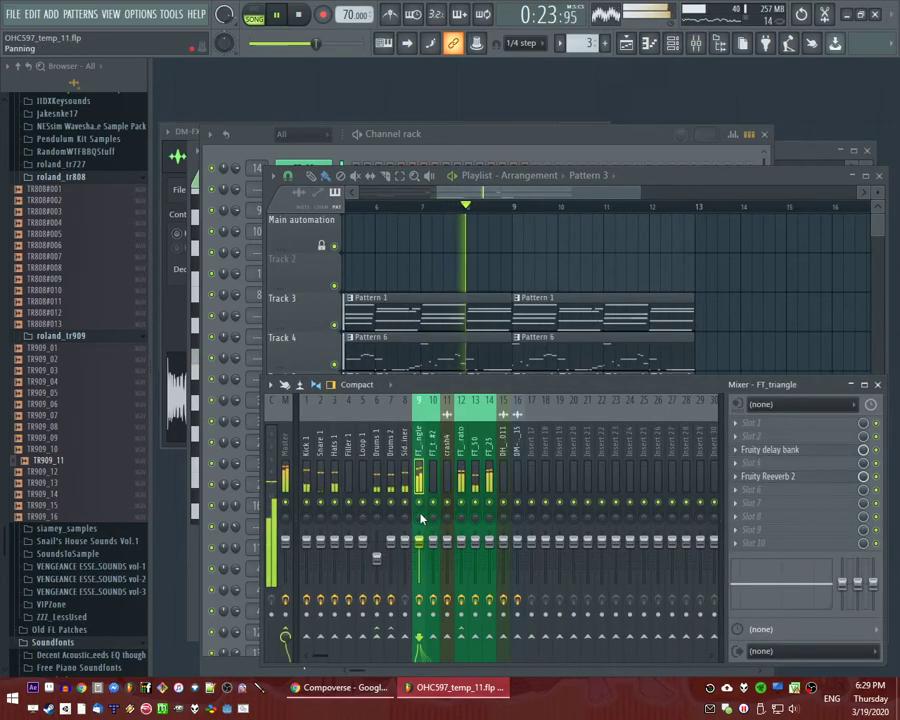
{"action": "key", "text": "F9"}
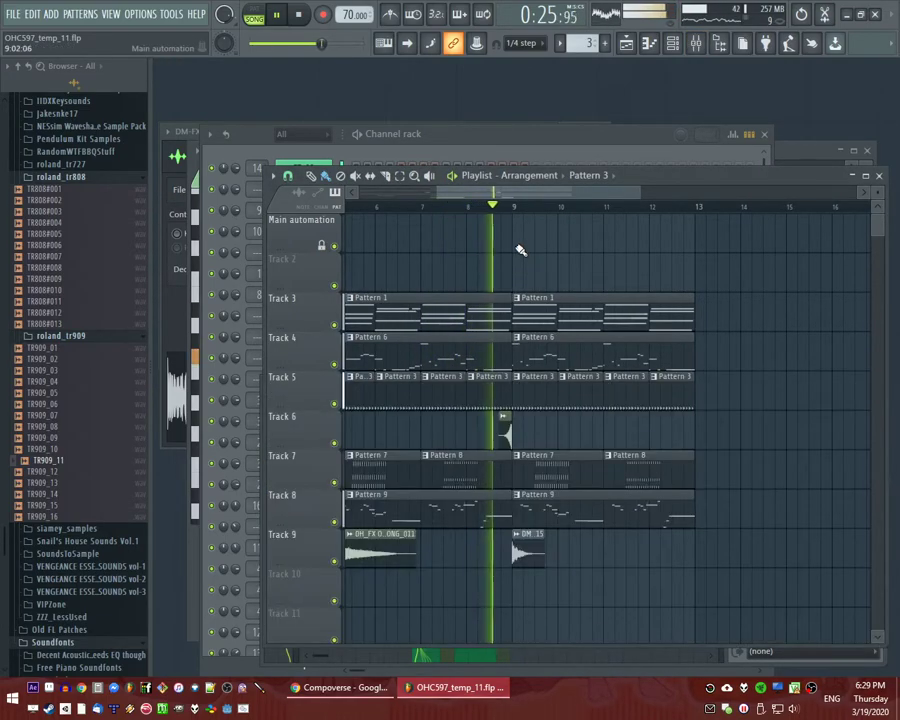
Open the FT_triangle_novibrato notes of Pattern 6 in the piano roll and play them from about bar 2.
{"action": "scroll", "coordinate": [522, 300], "scroll_direction": "left", "scroll_amount": 1}
{"action": "double_click", "coordinate": [518, 351]}
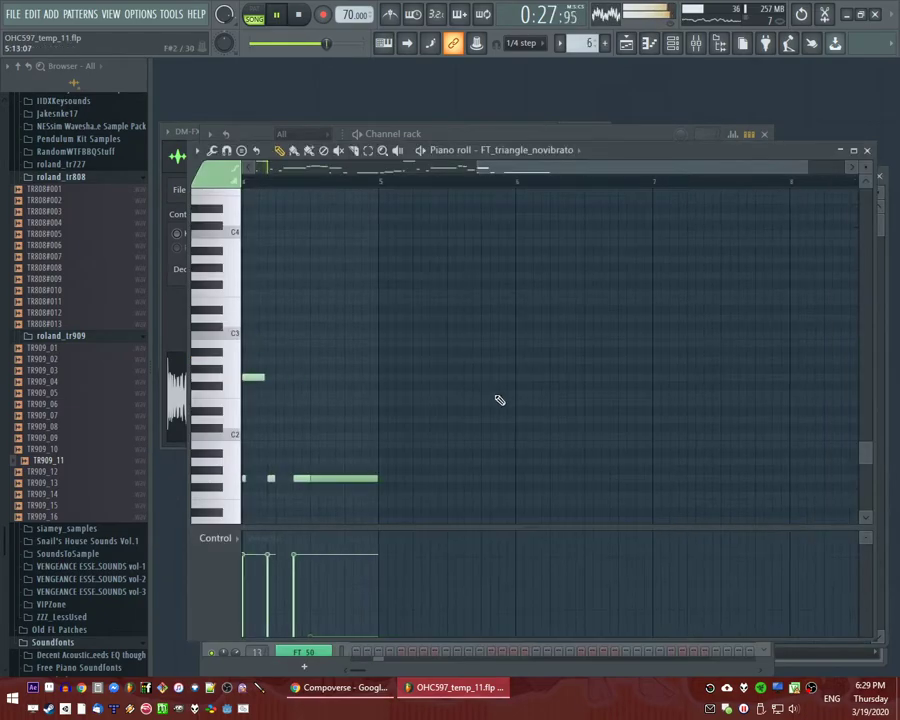
{"action": "key", "text": "space"}
{"action": "key", "text": "space"}
{"action": "scroll", "coordinate": [510, 402], "scroll_direction": "down", "scroll_amount": 3}
{"action": "left_click", "coordinate": [337, 183]}
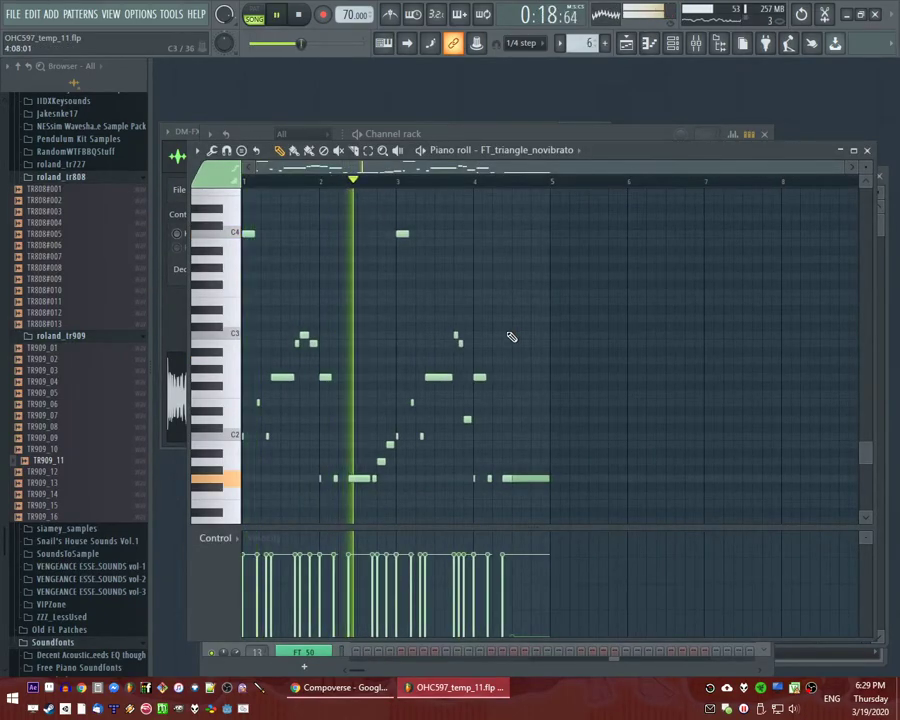
Examine the notes of Patterns 6 and 9 in the piano roll while the arrangement plays.
{"action": "scroll", "coordinate": [532, 460], "scroll_direction": "up", "scroll_amount": 1}
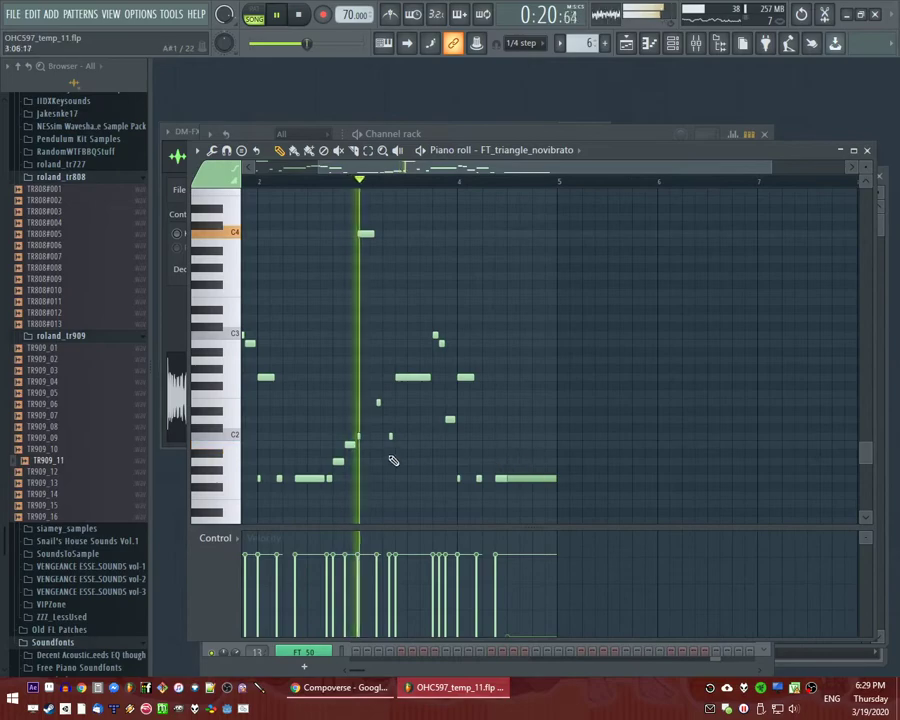
{"action": "key", "text": "F5"}
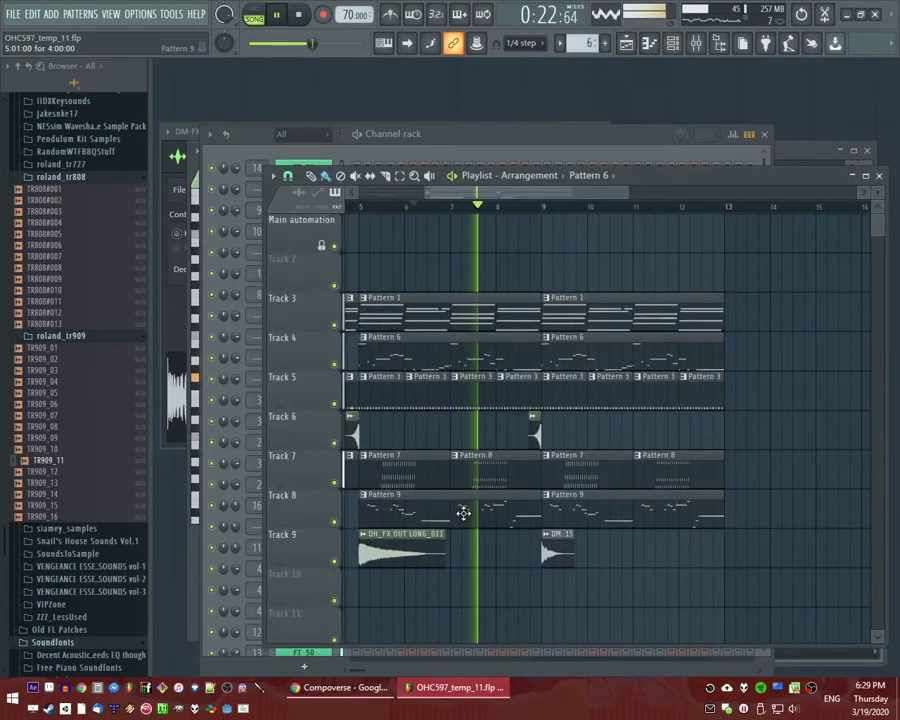
{"action": "key", "text": "F7"}
{"action": "scroll", "coordinate": [533, 416], "scroll_direction": "up", "scroll_amount": 6}
{"action": "left_click_drag", "start_coordinate": [541, 372], "coordinate": [603, 374]}
{"action": "left_click_drag", "start_coordinate": [716, 371], "coordinate": [652, 374]}
{"action": "key", "text": "space"}
{"action": "scroll", "coordinate": [431, 300], "scroll_direction": "down", "scroll_amount": 6}
{"action": "key", "text": "ctrl+a"}
{"action": "key", "text": "F5"}
Add an empty Pattern 10 clip on Track 10 at bar 9 and play the arrangement from about bar 8.
{"action": "left_click", "coordinate": [545, 210]}
{"action": "scroll", "coordinate": [582, 474], "scroll_direction": "down", "scroll_amount": 4}
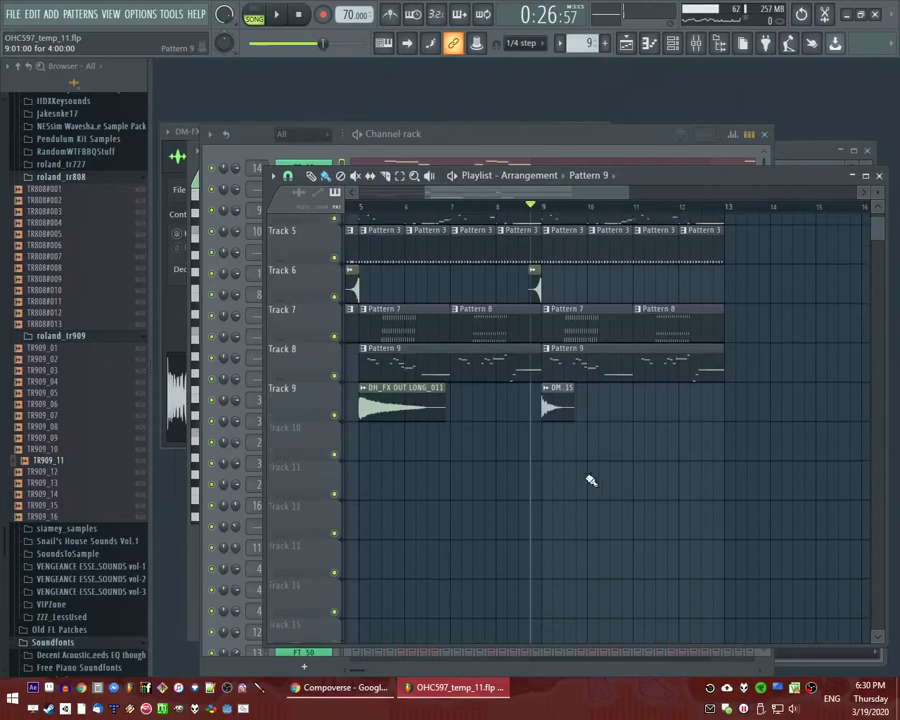
{"action": "left_click", "coordinate": [550, 437]}
{"action": "key", "text": "space"}
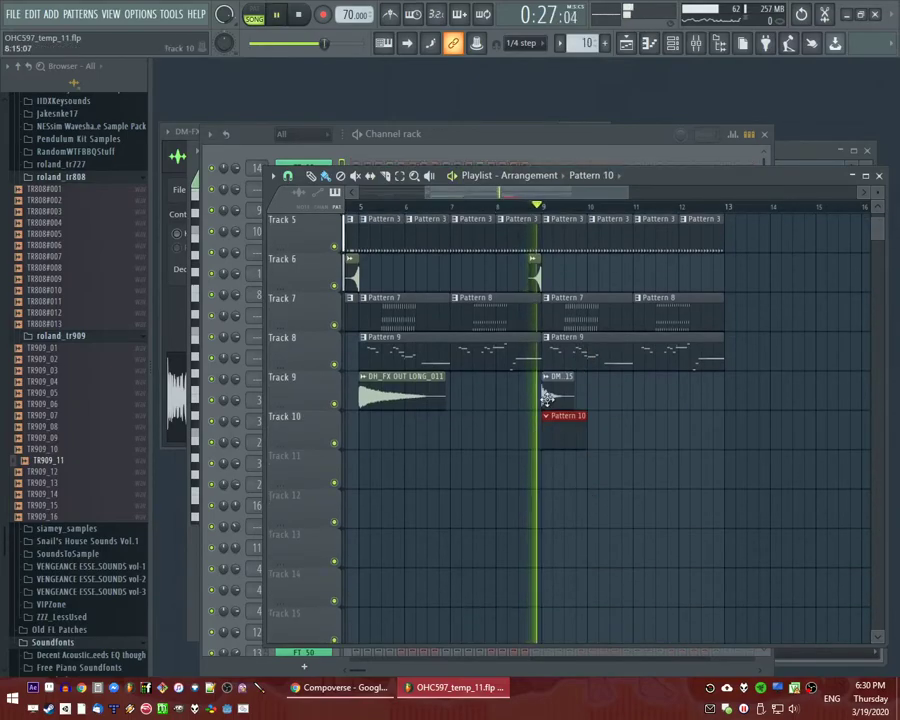
{"action": "left_click", "coordinate": [508, 208]}
{"action": "scroll", "coordinate": [600, 386], "scroll_direction": "up", "scroll_amount": 4}
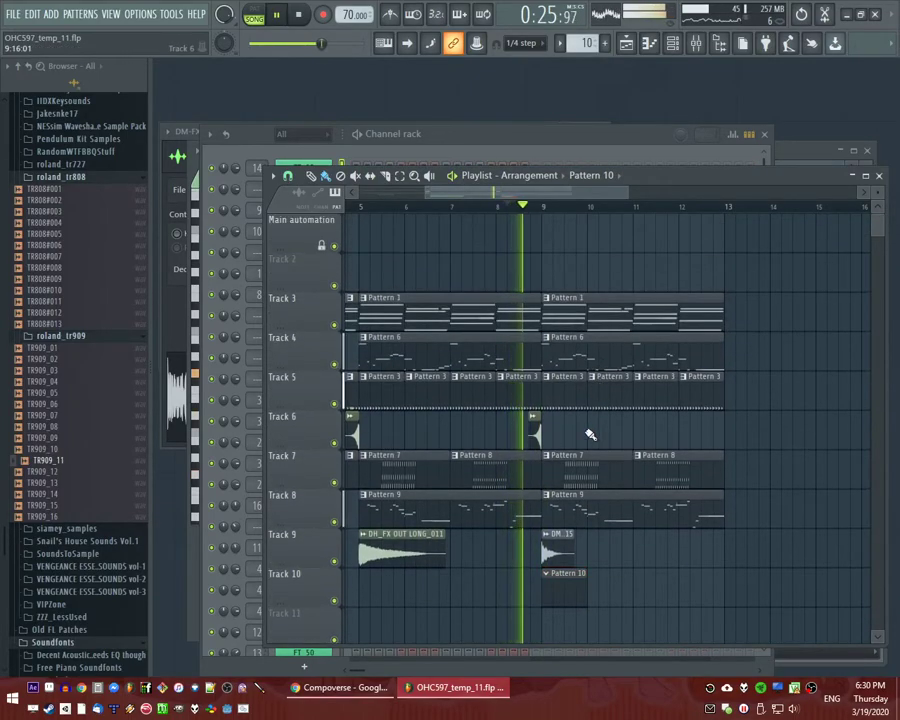
Place the VEC1 BD ReverbFX 02 sample on Track 10 at bar 5.
{"action": "scroll", "coordinate": [586, 428], "scroll_direction": "down", "scroll_amount": 2, "text": "ctrl"}
{"action": "scroll", "coordinate": [76, 426], "scroll_direction": "down", "scroll_amount": 10}
{"action": "key", "text": "space"}
{"action": "left_click_drag", "start_coordinate": [62, 485], "coordinate": [457, 578]}
Set the VEC1 BD ReverbFX 02 channel's volume to 55% while playing from bar 5.
{"action": "double_click", "coordinate": [457, 578]}
{"action": "key", "text": "space"}
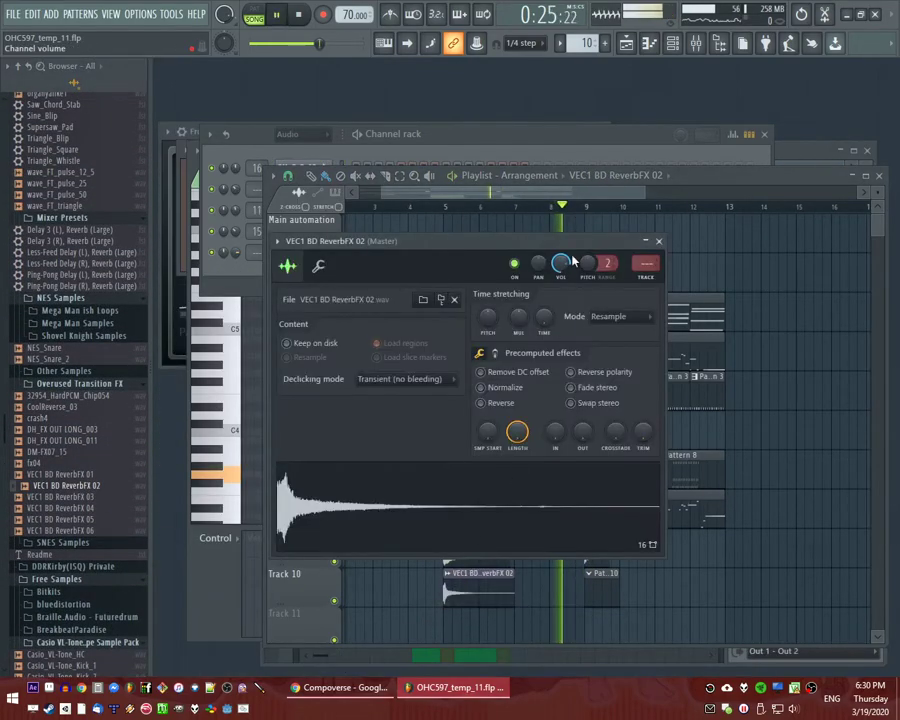
{"action": "left_click", "coordinate": [441, 206]}
{"action": "double_click", "coordinate": [481, 583]}
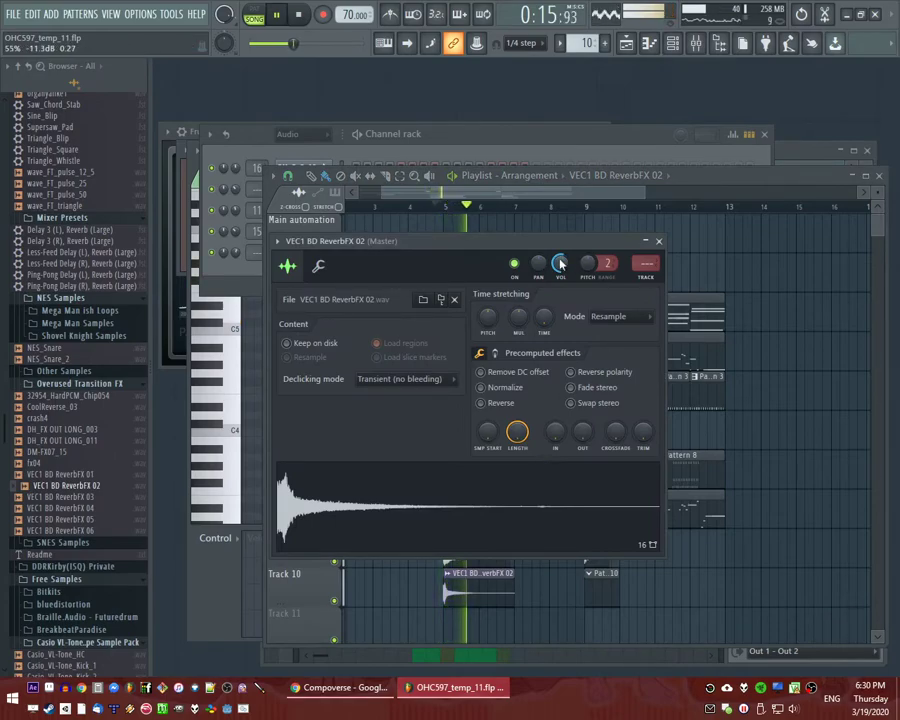
{"action": "left_click", "coordinate": [659, 241]}
Load the FT_50 preset as a new channel for Pattern 10 and open its piano roll.
{"action": "scroll", "coordinate": [788, 338], "scroll_direction": "down", "scroll_amount": 2}
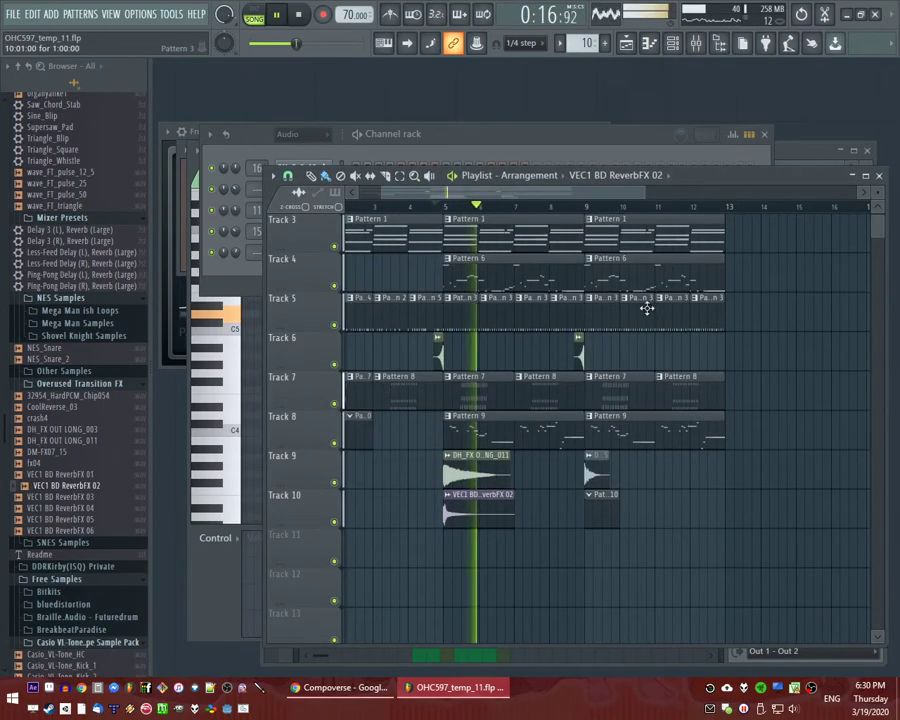
{"action": "left_click", "coordinate": [562, 209]}
{"action": "scroll", "coordinate": [658, 532], "scroll_direction": "up", "scroll_amount": 3}
{"action": "double_click", "coordinate": [527, 511]}
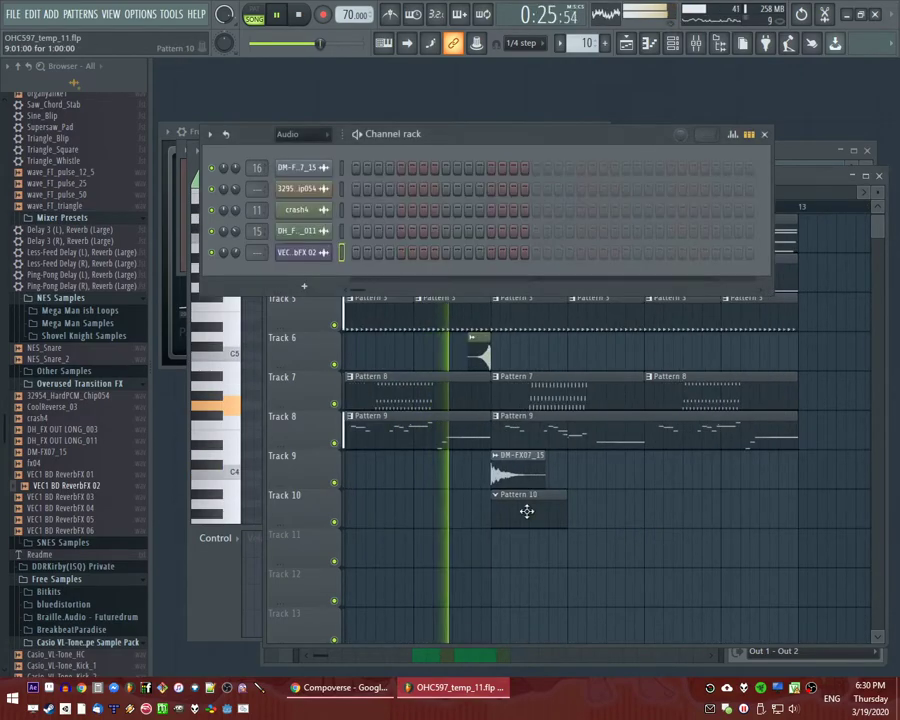
{"action": "scroll", "coordinate": [88, 464], "scroll_direction": "up", "scroll_amount": 6}
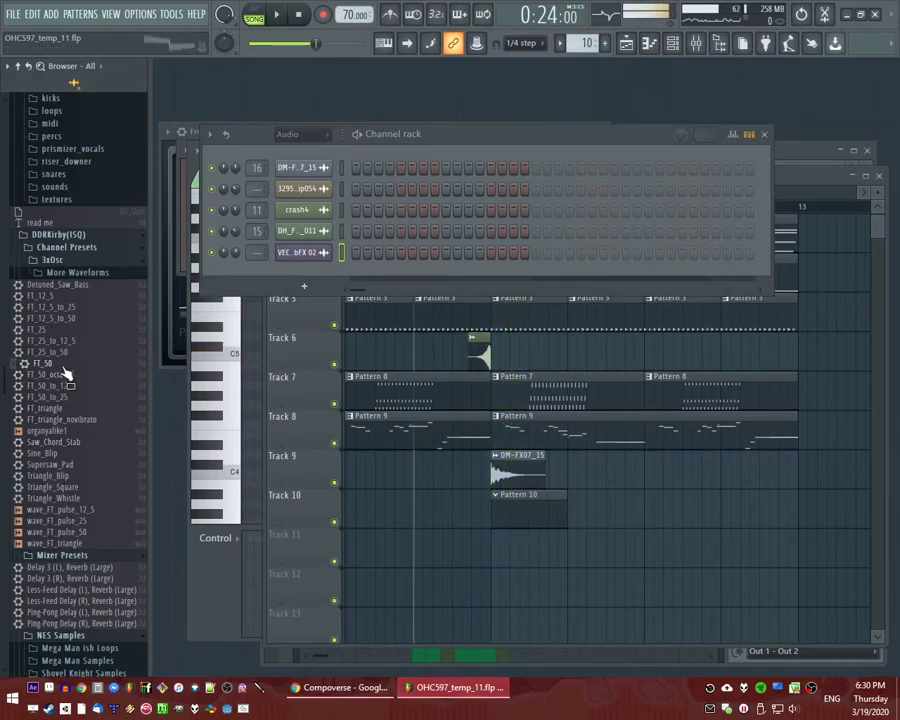
{"action": "left_click_drag", "start_coordinate": [296, 267], "coordinate": [300, 270]}
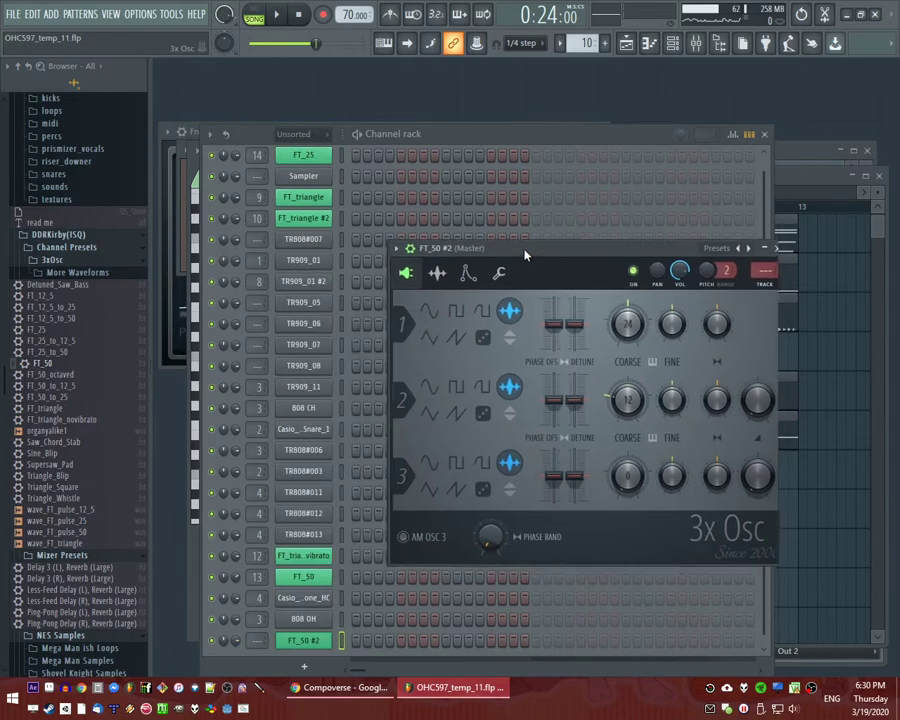
{"action": "right_click", "coordinate": [314, 643]}
{"action": "left_click", "coordinate": [395, 494]}
Enter two short G4 notes followed by two short D5 notes at the start of Pattern 10.
{"action": "left_click", "coordinate": [268, 364]}
{"action": "right_click", "coordinate": [268, 364]}
{"action": "left_click", "coordinate": [253, 406]}
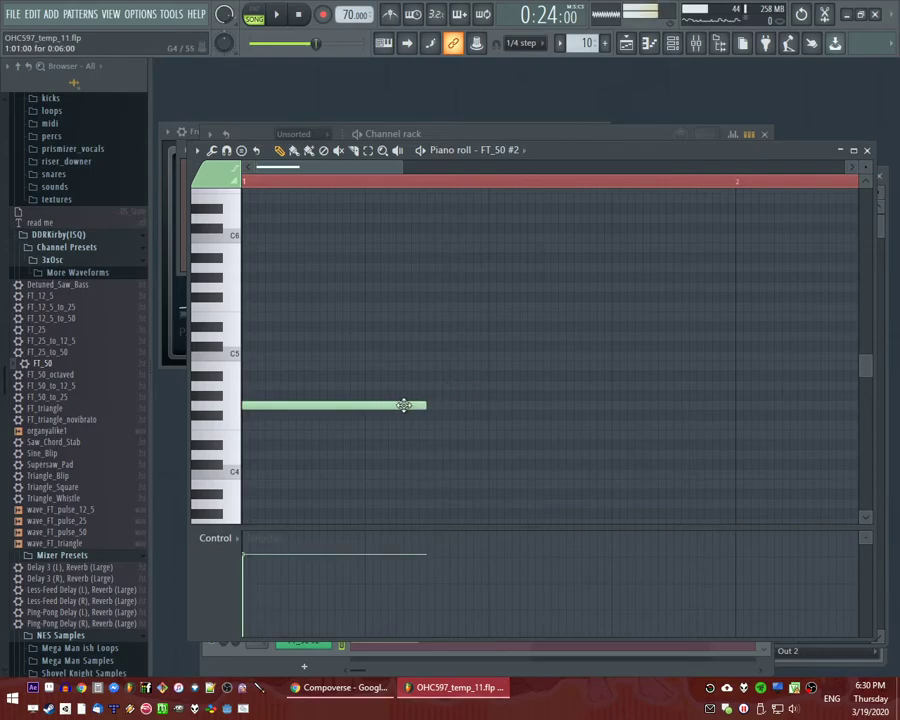
{"action": "left_click_drag", "start_coordinate": [300, 414], "coordinate": [275, 422]}
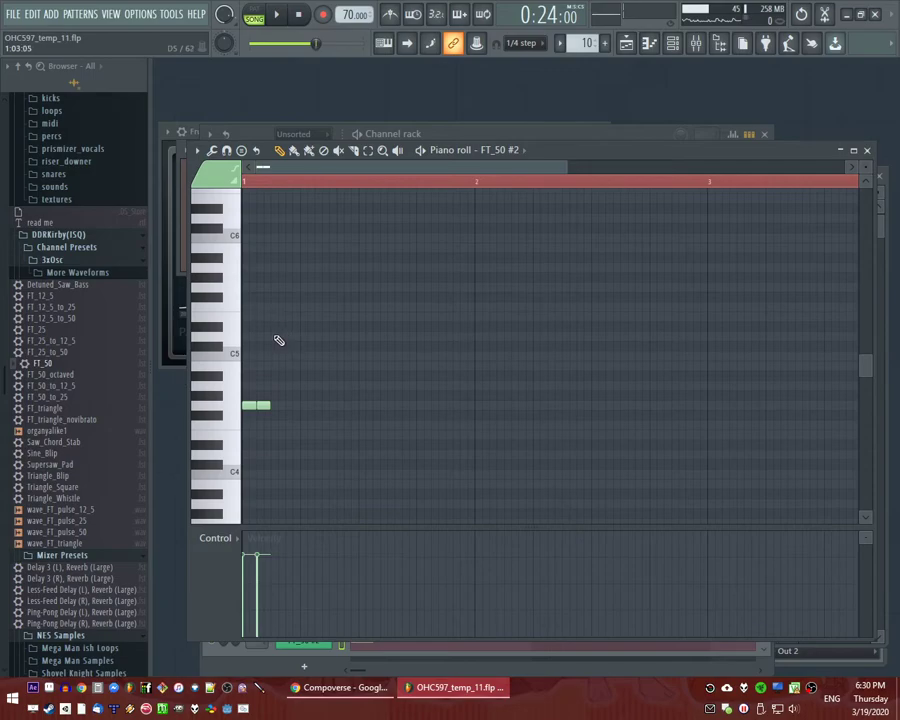
{"action": "key", "text": "ctrl+a"}
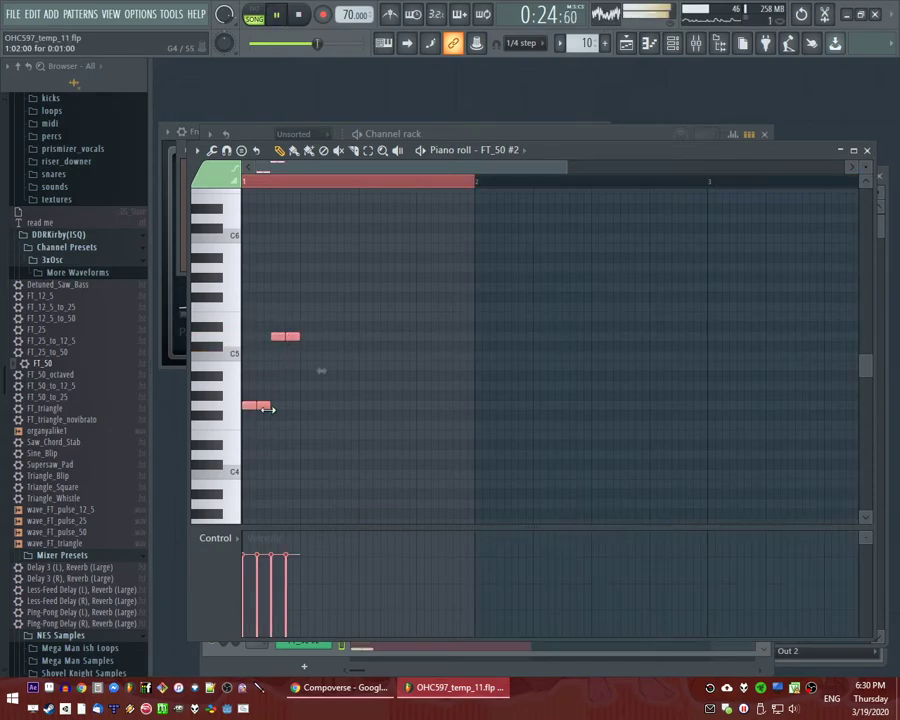
{"action": "scroll", "coordinate": [230, 354], "scroll_direction": "up", "scroll_amount": 4}
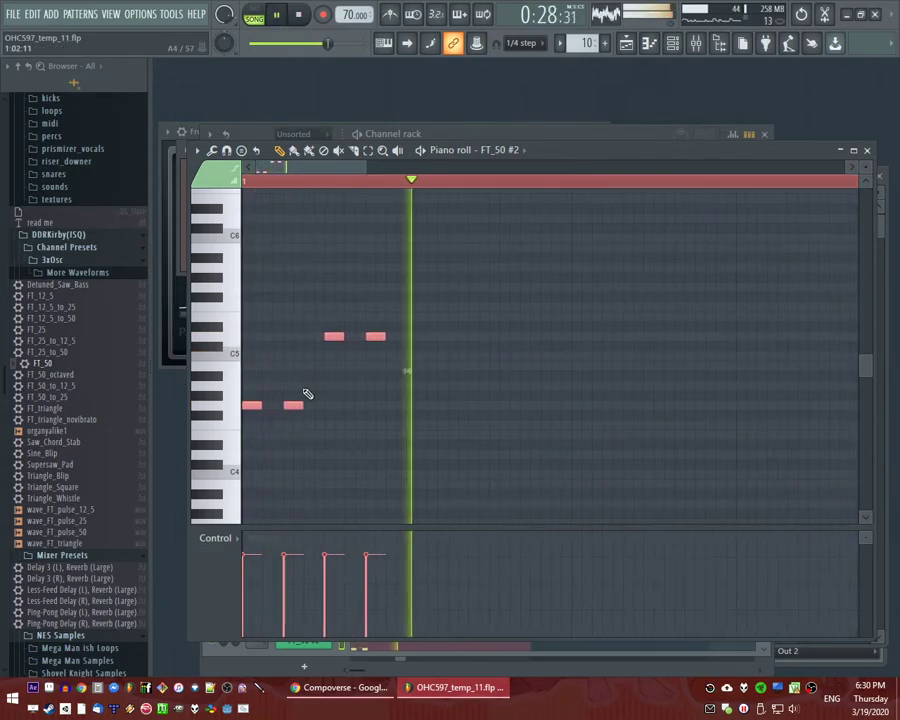
Play back the four new FT_50 #2 notes in the piano roll to check their sound.
{"action": "key", "text": "space"}
{"action": "key", "text": "l"}
{"action": "key", "text": "space"}
{"action": "scroll", "coordinate": [302, 409], "scroll_direction": "down", "scroll_amount": 1}
{"action": "key", "text": "space"}
{"action": "left_click_drag", "start_coordinate": [276, 256], "coordinate": [231, 364]}
{"action": "key", "text": "space"}
{"action": "key", "text": "l"}
Listen to Pattern 10 within the arrangement from bar 9.
{"action": "key", "text": "F5"}
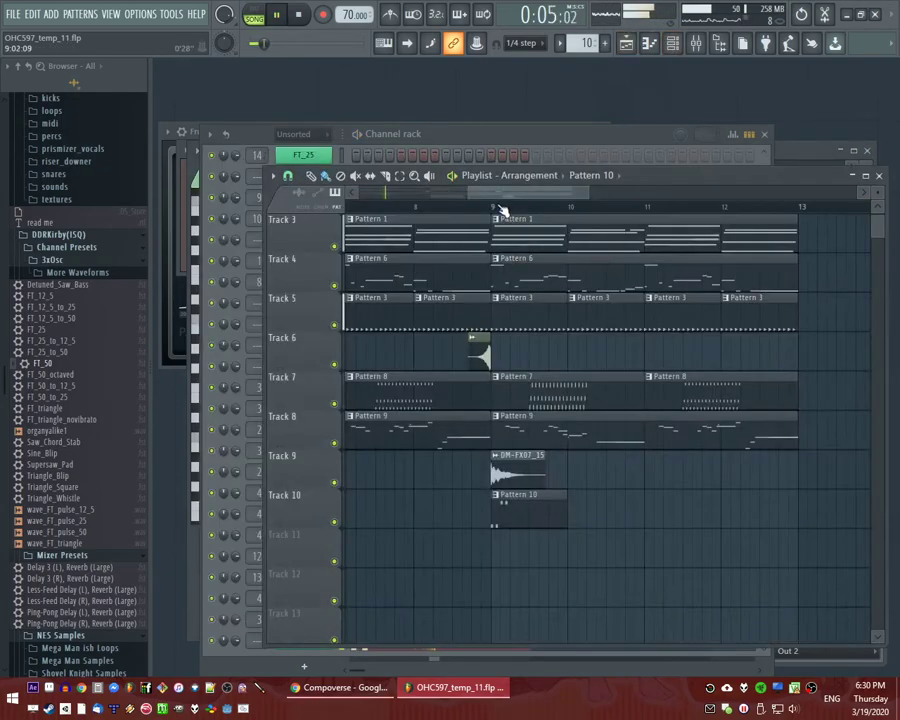
{"action": "left_click", "coordinate": [501, 208]}
{"action": "scroll", "coordinate": [679, 474], "scroll_direction": "down", "scroll_amount": 5}
{"action": "scroll", "coordinate": [412, 511], "scroll_direction": "up", "scroll_amount": 2}
{"action": "left_click", "coordinate": [387, 517]}
{"action": "right_click", "coordinate": [385, 519]}
{"action": "scroll", "coordinate": [383, 521], "scroll_direction": "down", "scroll_amount": 1}
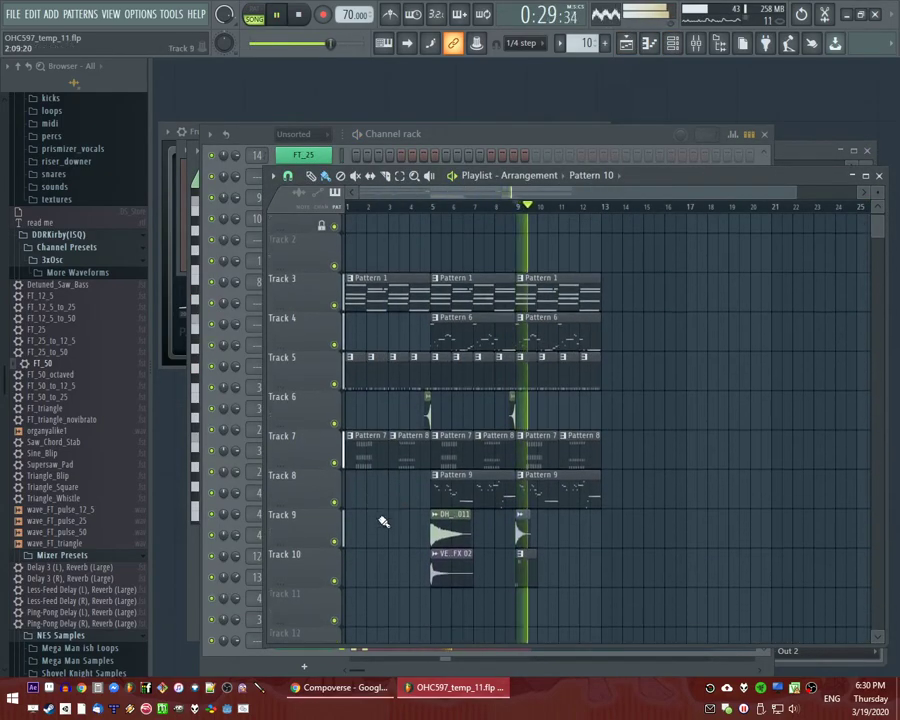
{"action": "scroll", "coordinate": [385, 518], "scroll_direction": "down", "scroll_amount": 2}
{"action": "scroll", "coordinate": [490, 265], "scroll_direction": "up", "scroll_amount": 4}
Open the FT_50 #2 channel settings from Pattern 10 and route the channel to mixer track 17.
{"action": "left_click", "coordinate": [551, 208]}
{"action": "scroll", "coordinate": [612, 374], "scroll_direction": "up", "scroll_amount": 2}
{"action": "double_click", "coordinate": [577, 510]}
{"action": "key", "text": "F6"}
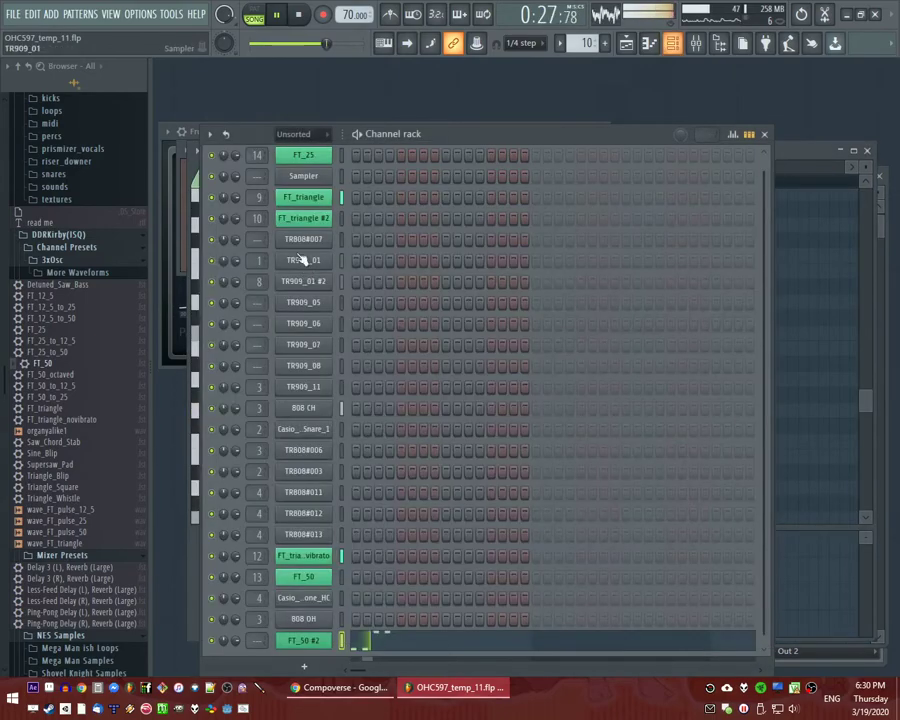
{"action": "left_click", "coordinate": [322, 639]}
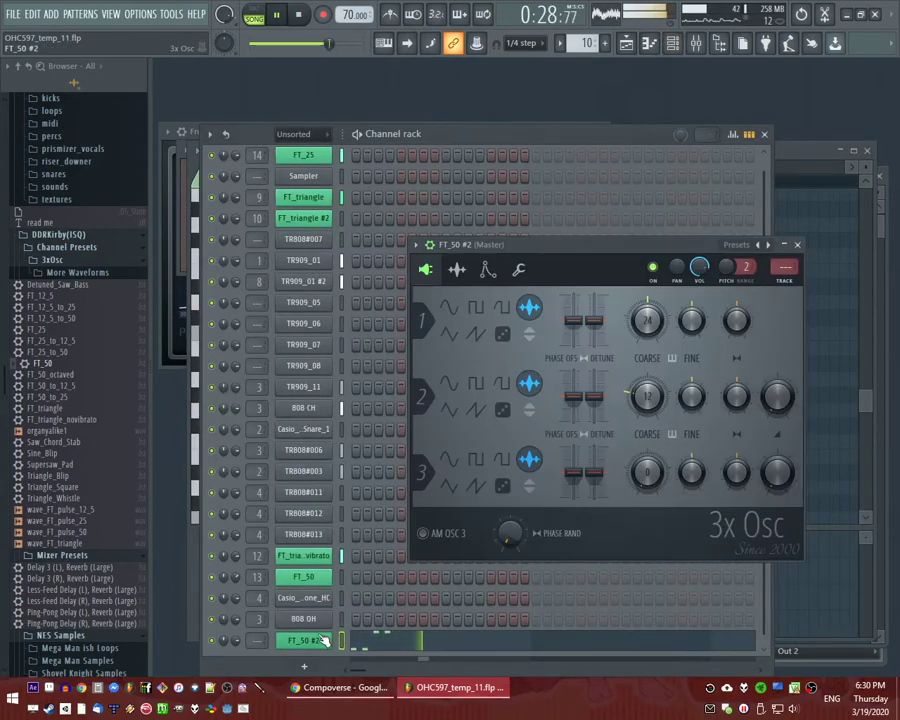
{"action": "left_click", "coordinate": [792, 284]}
Load Fruity Delay Bank in slot 4 of the FT_50 #2 mixer track and switch its feedback to ping-pong.
{"action": "left_click", "coordinate": [738, 464]}
{"action": "mouse_move", "coordinate": [750, 361]}
{"action": "left_click", "coordinate": [538, 296]}
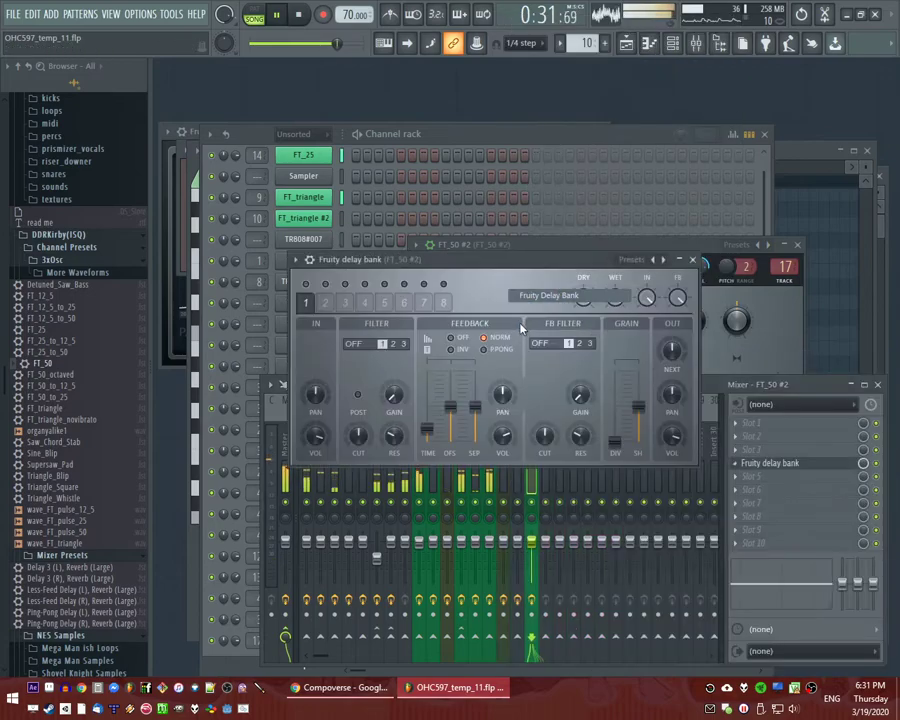
Load Fruity Reeverb 2 in slot 6 and set the delay bank's time stereo offset to 0.3 ms right.
{"action": "left_click", "coordinate": [738, 490]}
{"action": "mouse_move", "coordinate": [756, 413]}
{"action": "left_click", "coordinate": [580, 577]}
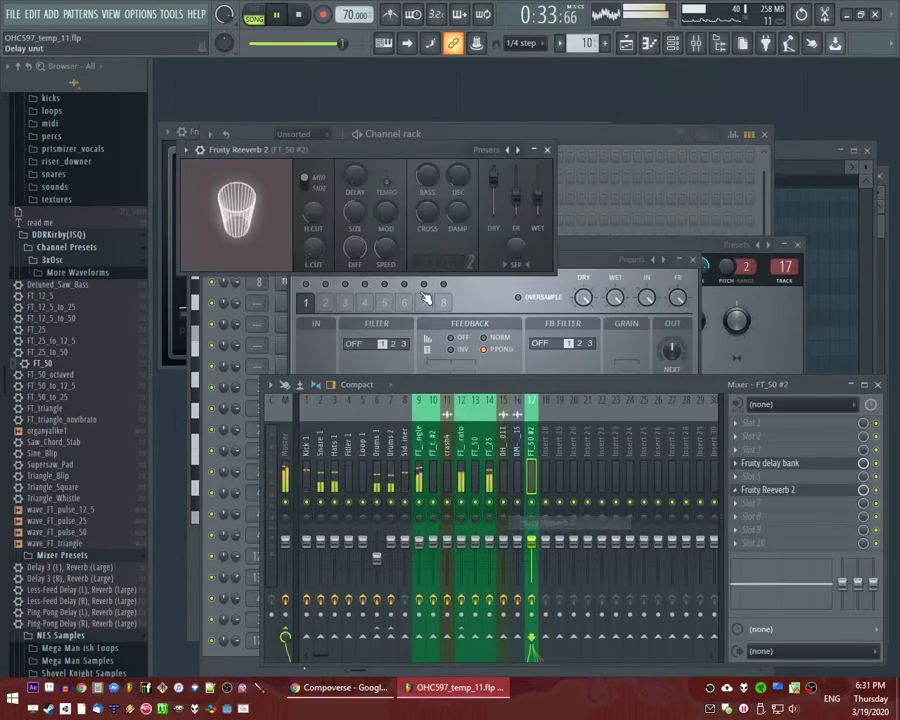
{"action": "left_click", "coordinate": [576, 260]}
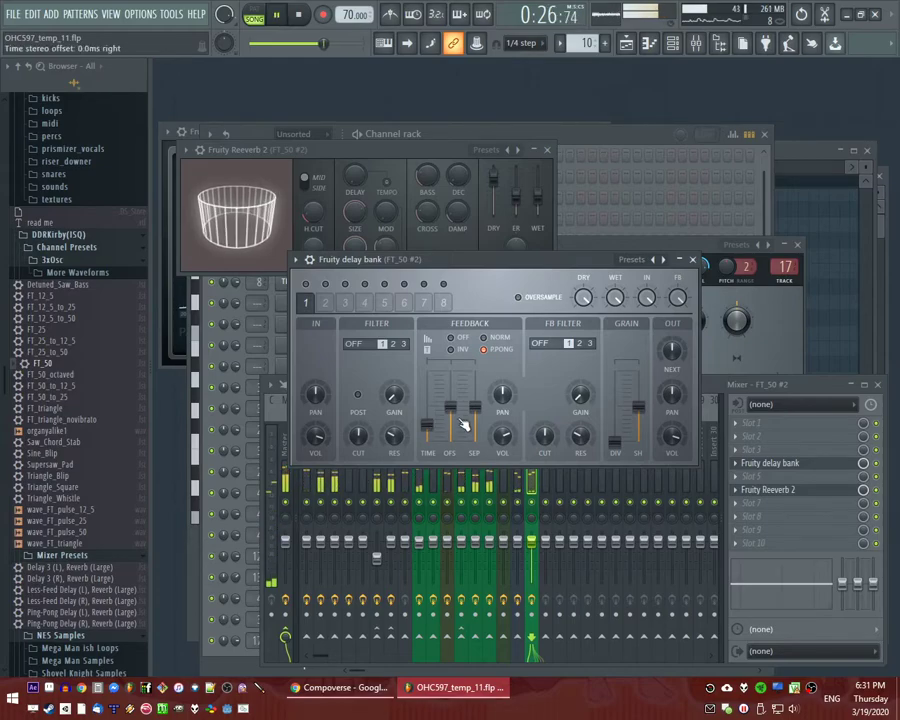
{"action": "left_click_drag", "start_coordinate": [450, 406], "coordinate": [450, 404]}
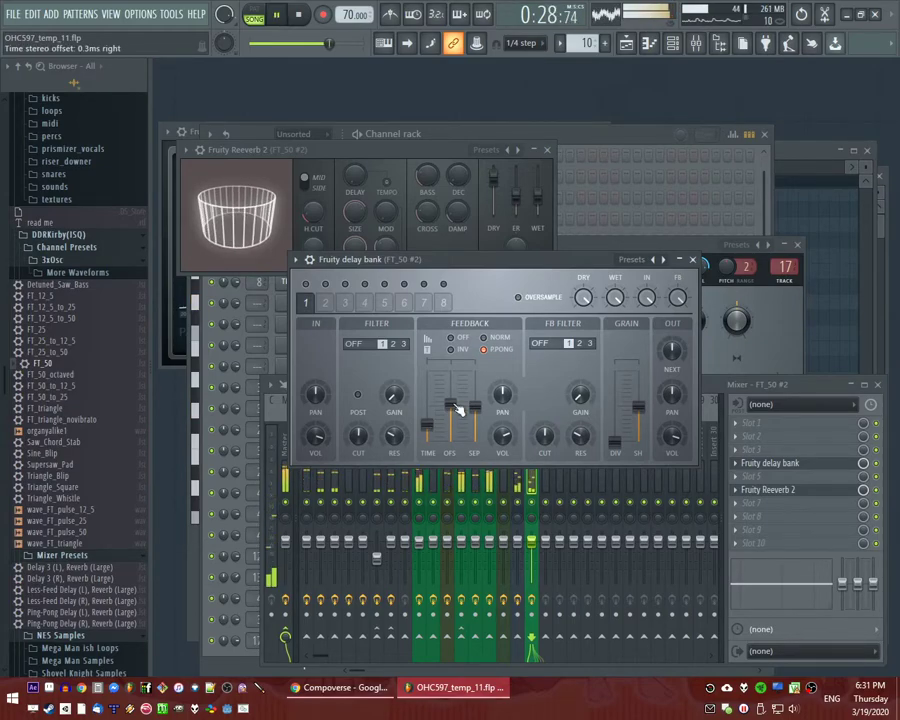
Copy Pattern 10's four-note phrase to bar 2, with the copy's first two notes raised to B4, and play it.
{"action": "key", "text": "F5"}
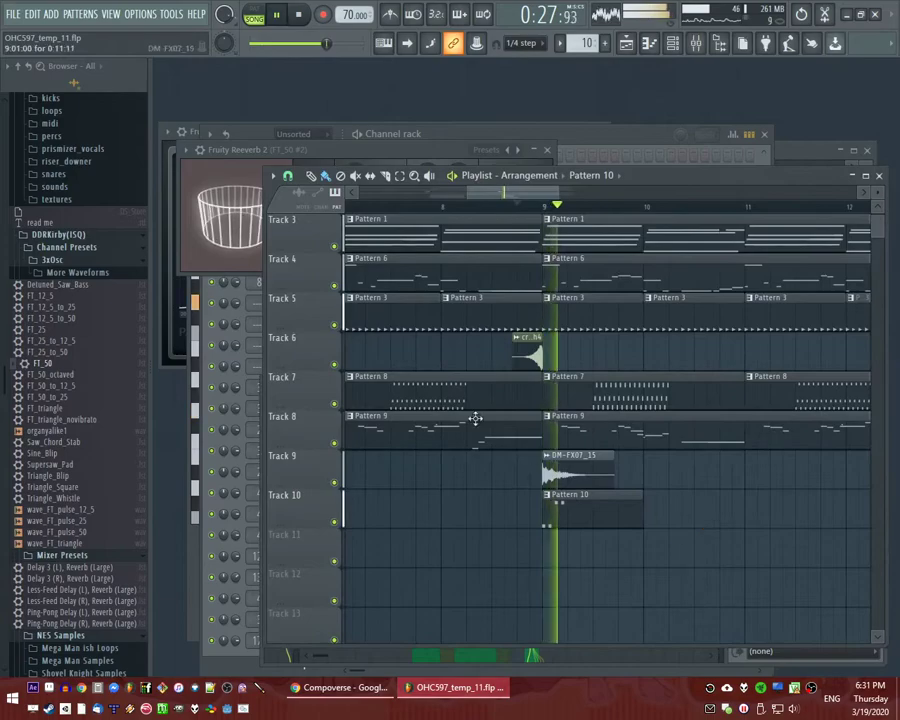
{"action": "double_click", "coordinate": [592, 508]}
{"action": "key", "text": "ctrl+a"}
{"action": "scroll", "coordinate": [314, 296], "scroll_direction": "up", "scroll_amount": 4}
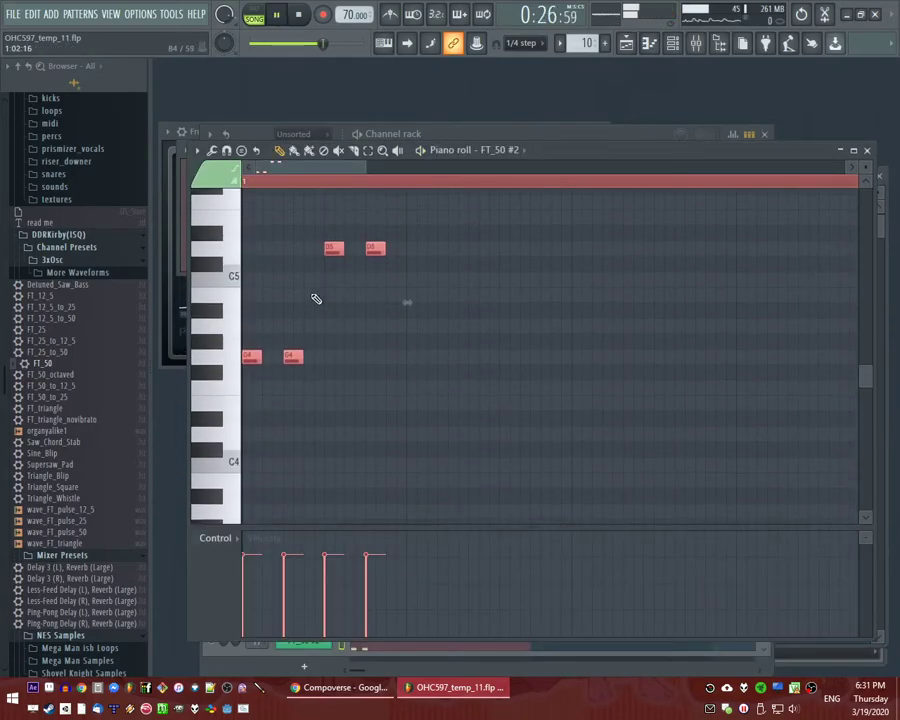
{"action": "key", "text": "space"}
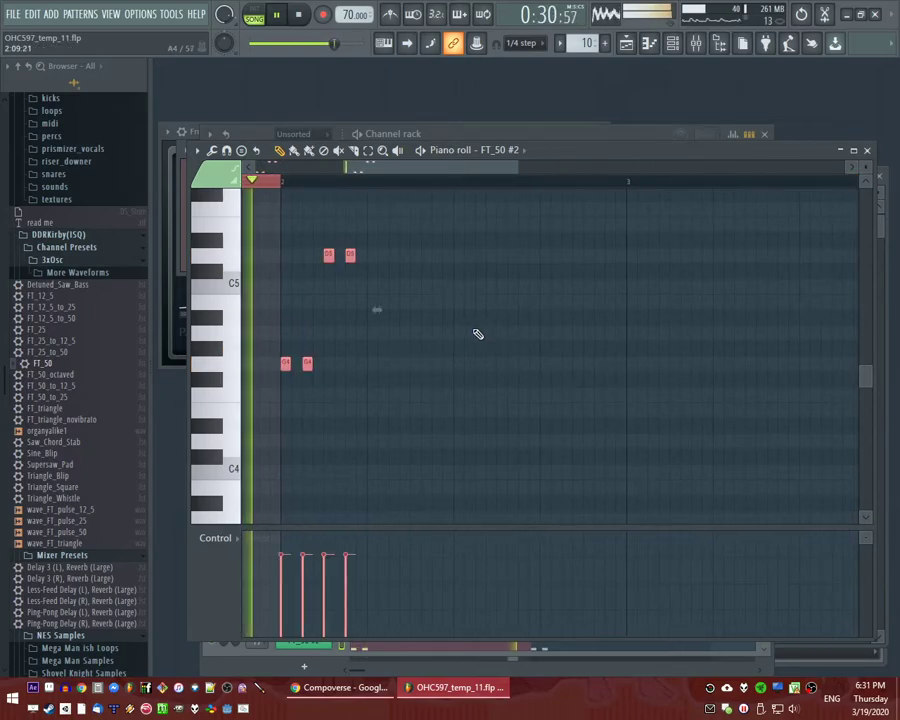
{"action": "key", "text": "space"}
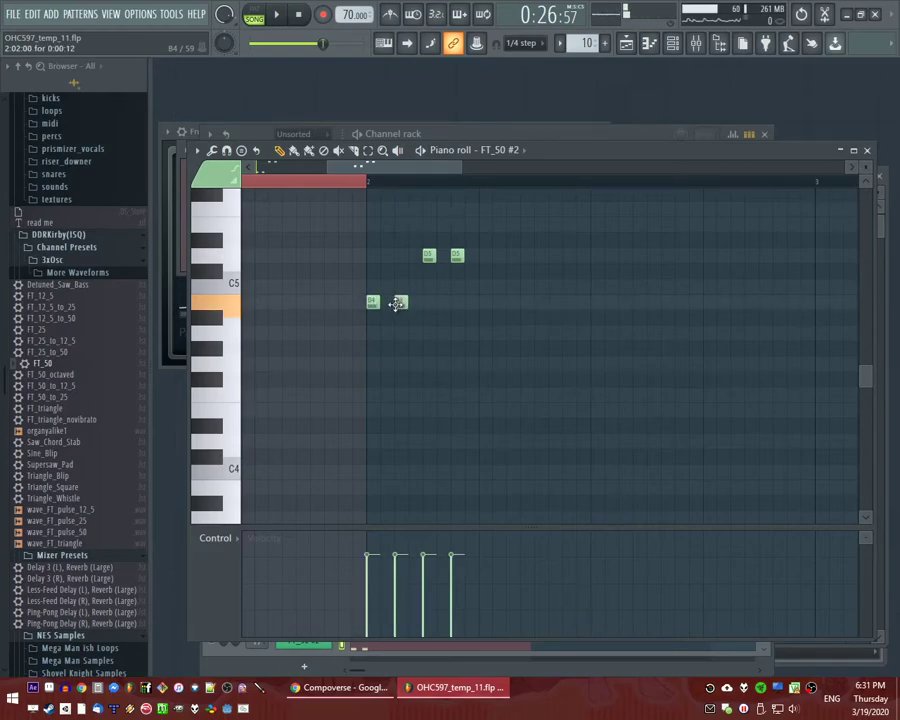
{"action": "scroll", "coordinate": [461, 316], "scroll_direction": "down", "scroll_amount": 3}
{"action": "left_click", "coordinate": [287, 184]}
{"action": "key", "text": "space"}
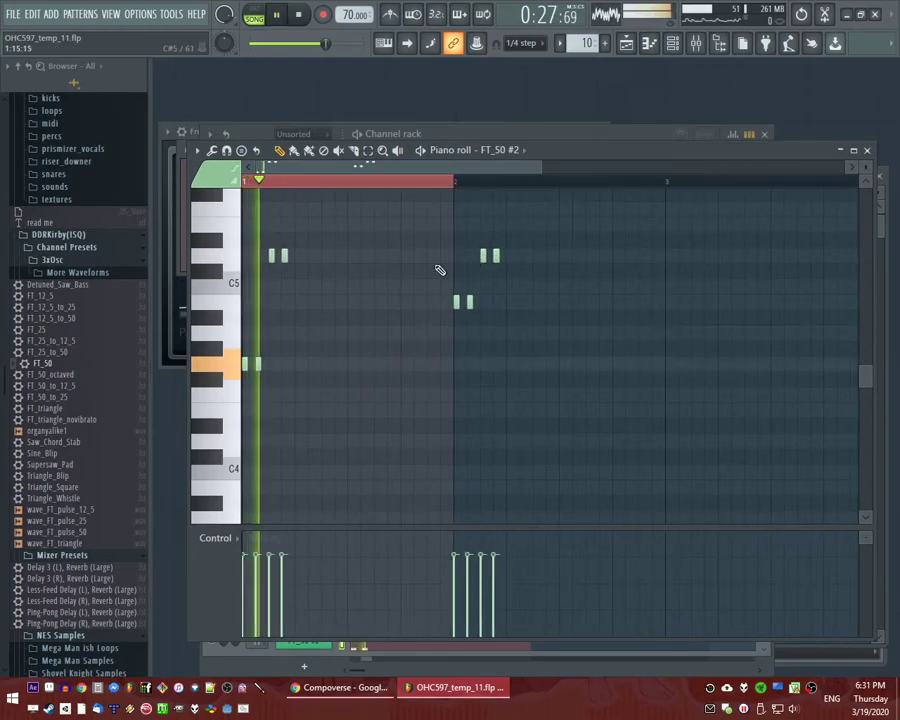
Add a run of four very short G4 notes just before bar 2 of Pattern 10.
{"action": "scroll", "coordinate": [436, 278], "scroll_direction": "up", "scroll_amount": 2}
{"action": "left_click", "coordinate": [431, 301]}
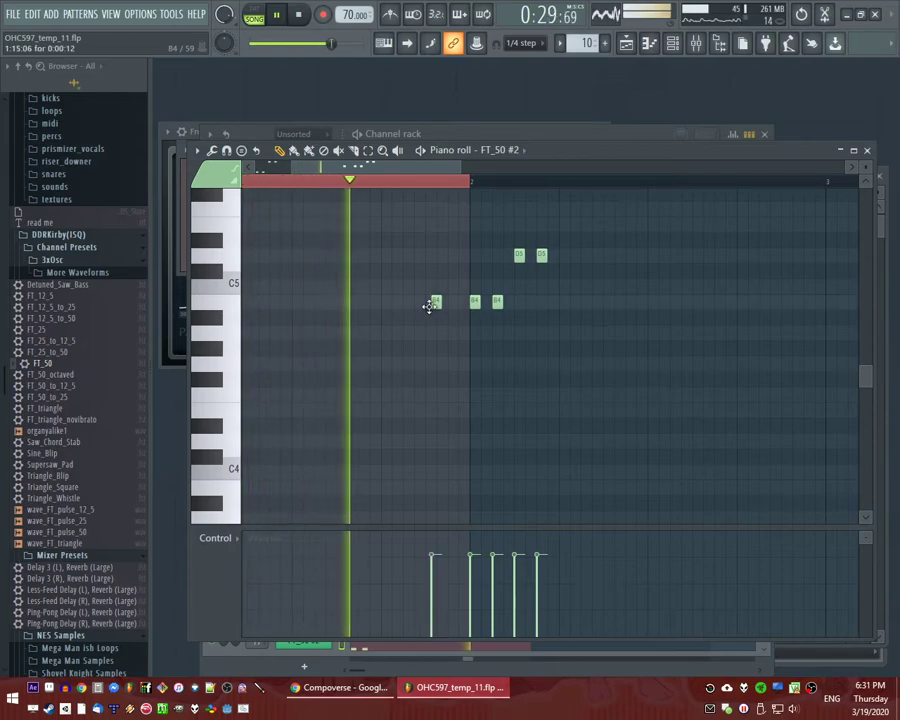
{"action": "key", "text": "space"}
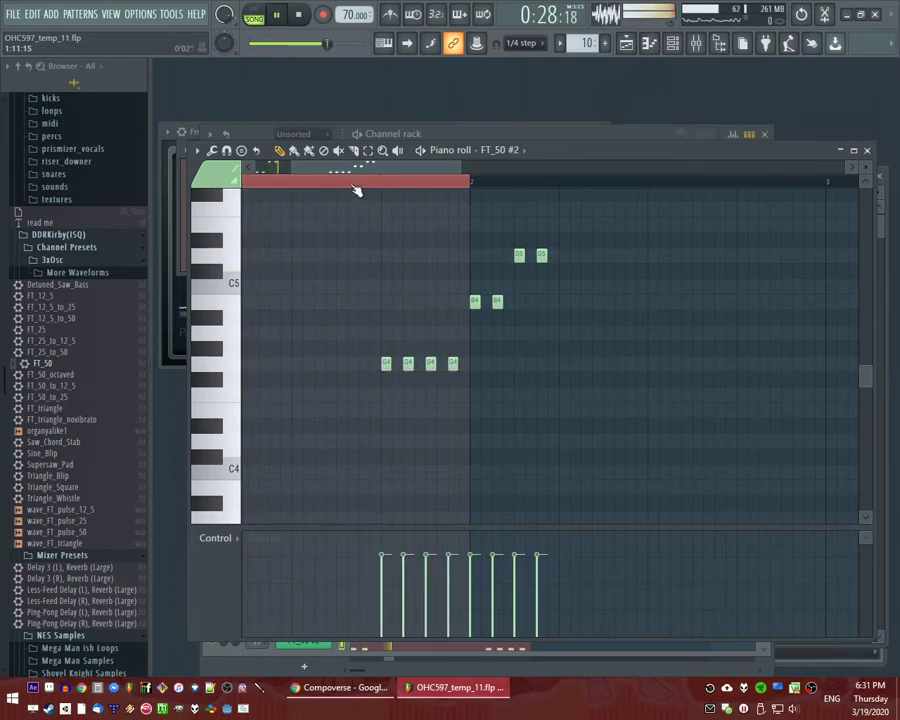
{"action": "right_click", "coordinate": [404, 366]}
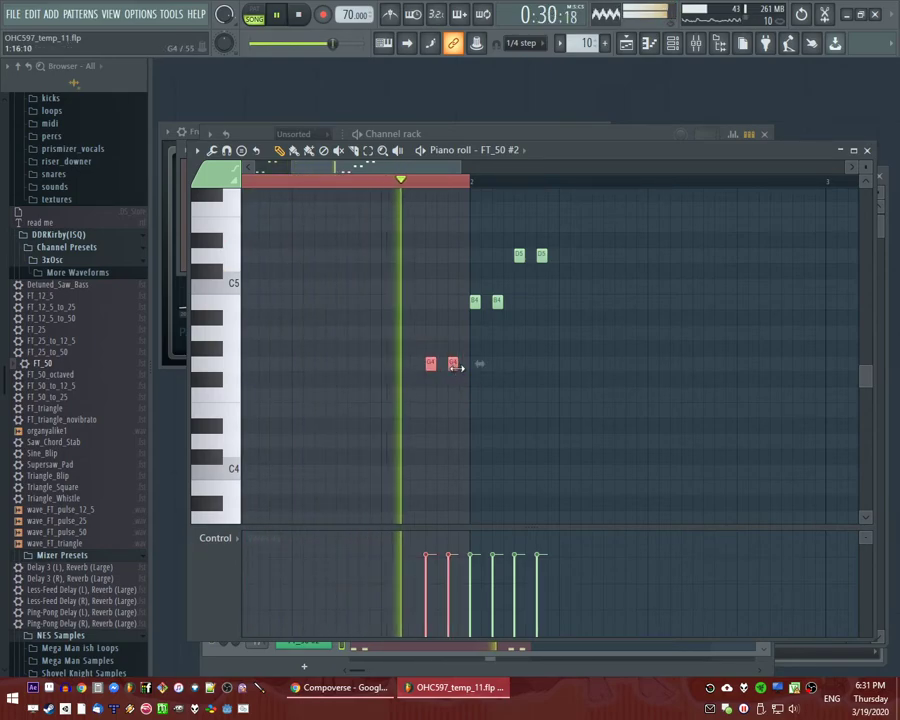
{"action": "left_click", "coordinate": [437, 364]}
{"action": "left_click", "coordinate": [459, 364]}
{"action": "key", "text": "space"}
Ramp the velocities of the four short G4 notes upward toward bar 2 and listen to the result.
{"action": "key", "text": "space"}
{"action": "left_click_drag", "start_coordinate": [424, 603], "coordinate": [462, 567]}
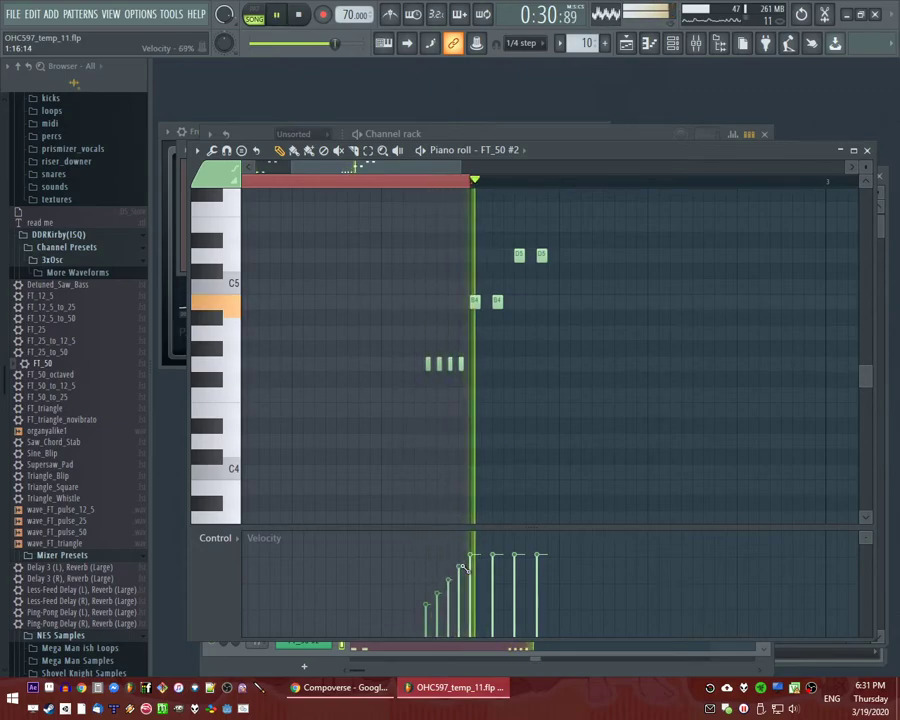
{"action": "key", "text": "space"}
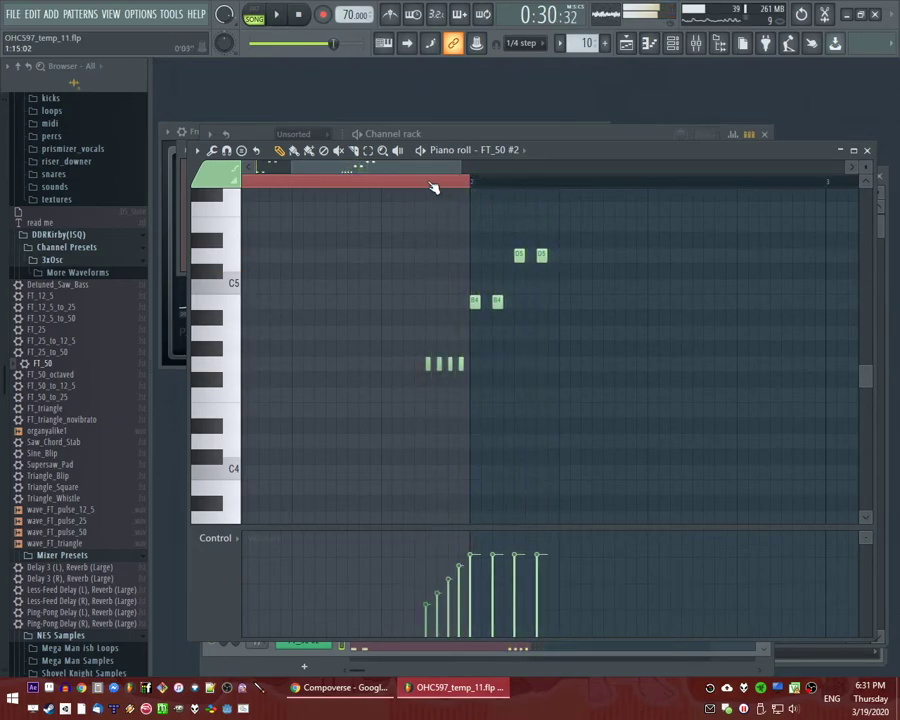
Lower the two B4 notes at bar 2 of Pattern 10 to A4 and play the phrase.
{"action": "left_click_drag", "start_coordinate": [457, 220], "coordinate": [622, 334]}
{"action": "key", "text": "space"}
{"action": "key", "text": "space"}
{"action": "left_click_drag", "start_coordinate": [471, 285], "coordinate": [515, 316]}
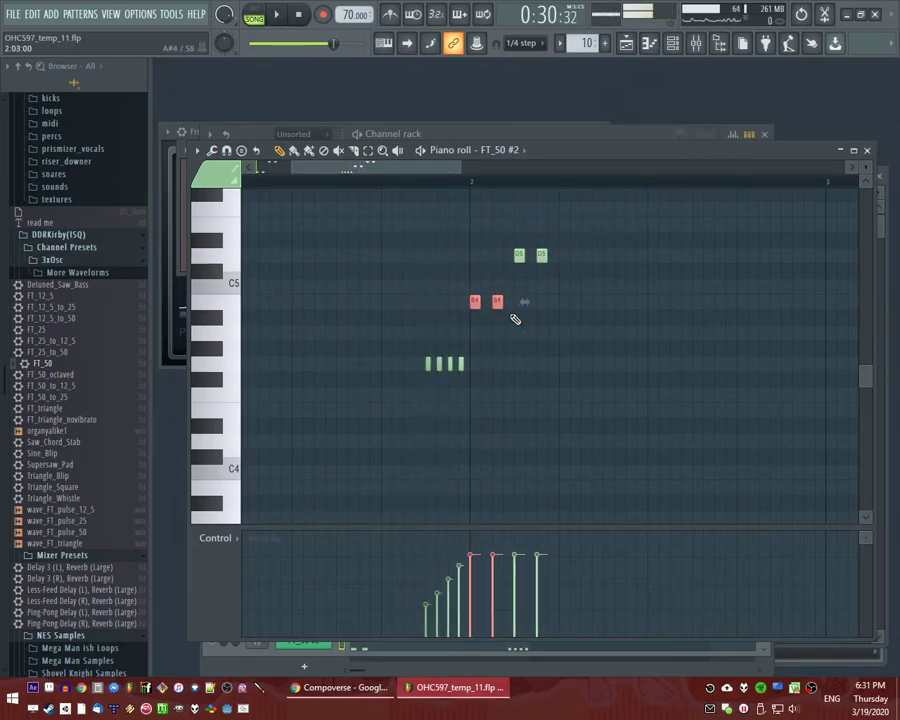
{"action": "key", "text": "space"}
{"action": "left_click", "coordinate": [514, 292], "text": "ctrl"}
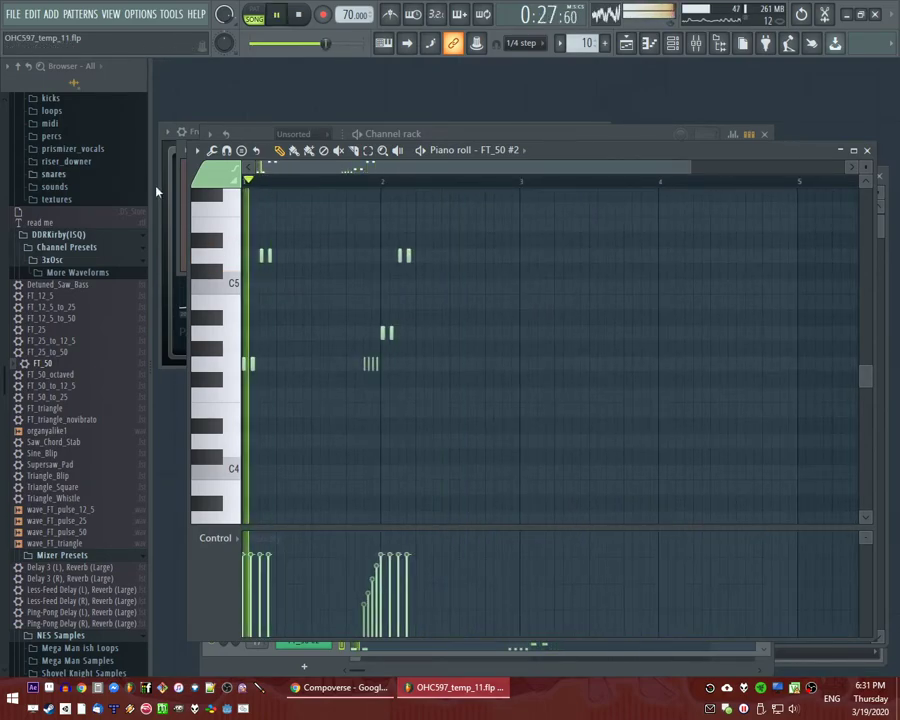
Add a Fruity parametric EQ 2 to the FT_50 #2 mixer track, boosting band 6 around 4 kHz and lowering band 7.
{"action": "key", "text": "F9"}
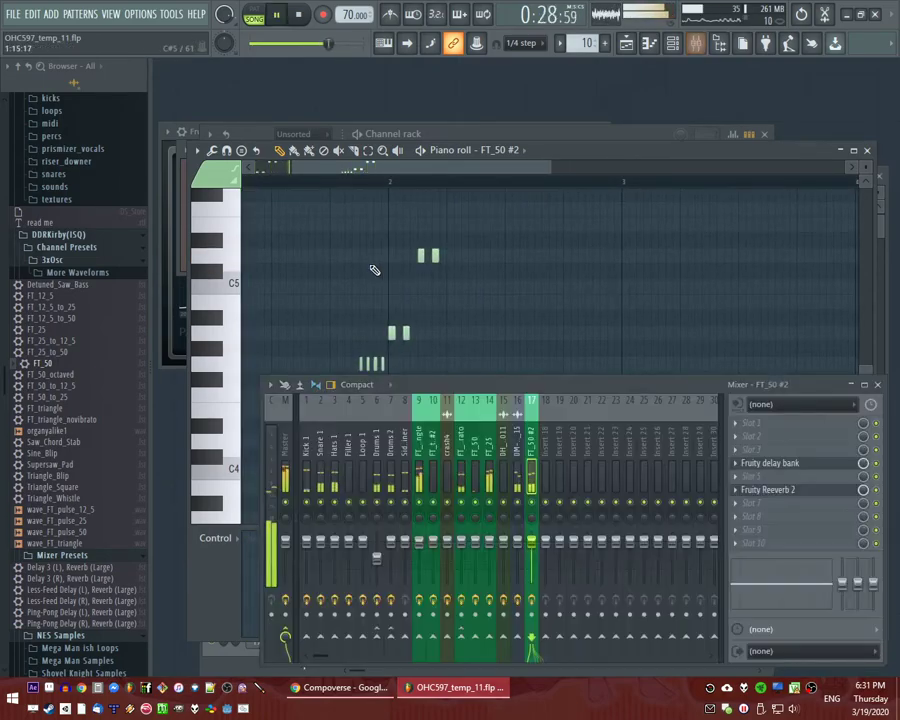
{"action": "left_click", "coordinate": [738, 424]}
{"action": "left_click", "coordinate": [556, 482]}
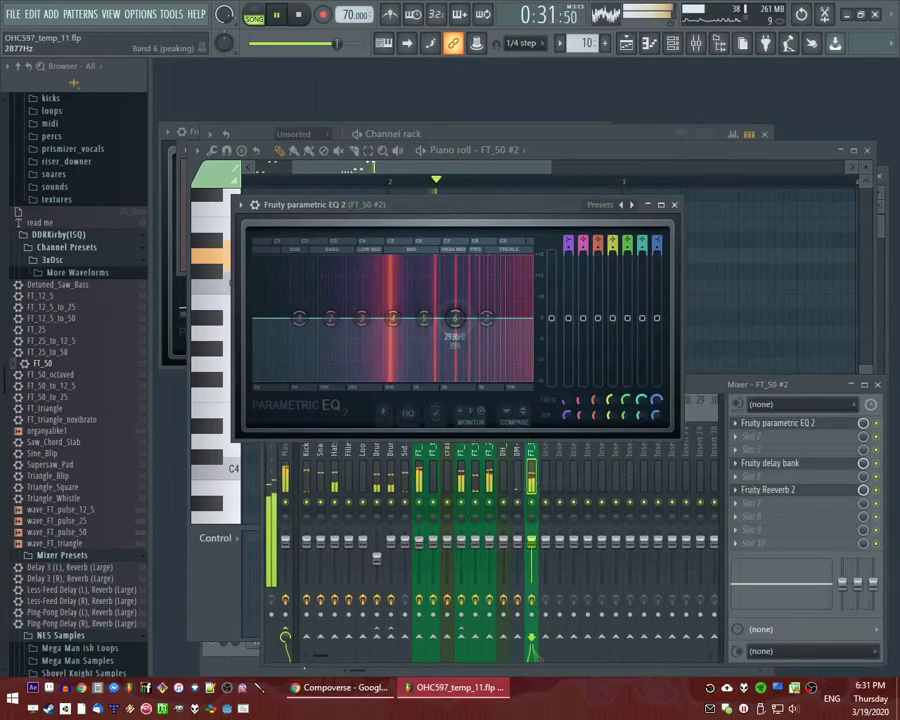
{"action": "left_click_drag", "start_coordinate": [516, 323], "coordinate": [526, 331]}
{"action": "left_click_drag", "start_coordinate": [463, 309], "coordinate": [471, 309]}
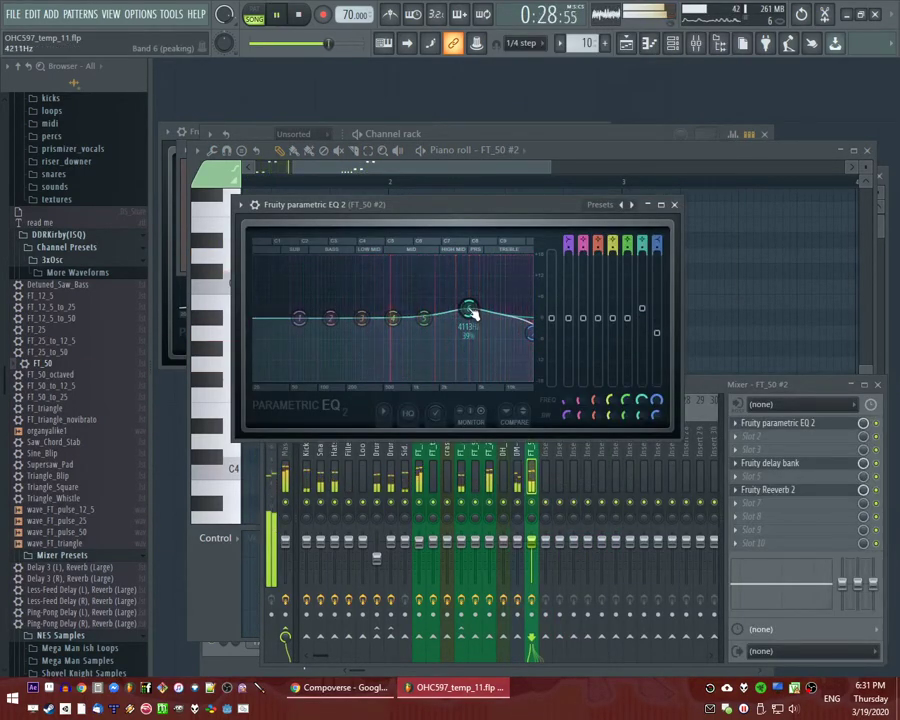
{"action": "left_click", "coordinate": [739, 313]}
Try lengthening the first A4 note at bar 2 of Pattern 10 and shortening the second, and play the phrase.
{"action": "scroll", "coordinate": [423, 389], "scroll_direction": "up", "scroll_amount": 3}
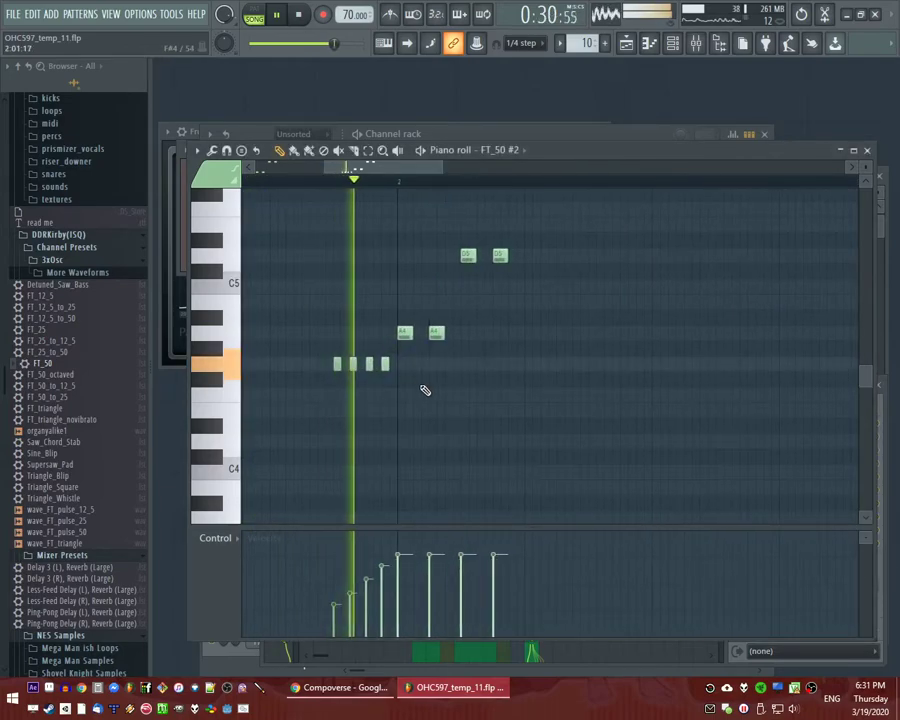
{"action": "scroll", "coordinate": [480, 297], "scroll_direction": "up", "scroll_amount": 1}
{"action": "key", "text": "space"}
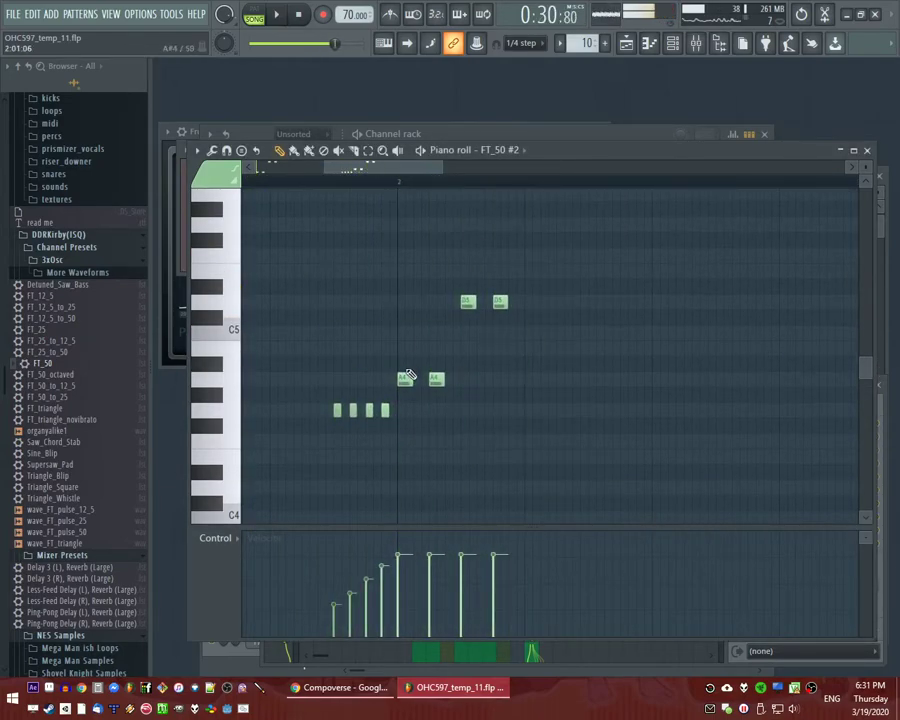
{"action": "left_click_drag", "start_coordinate": [405, 379], "coordinate": [420, 379]}
{"action": "key", "text": "space"}
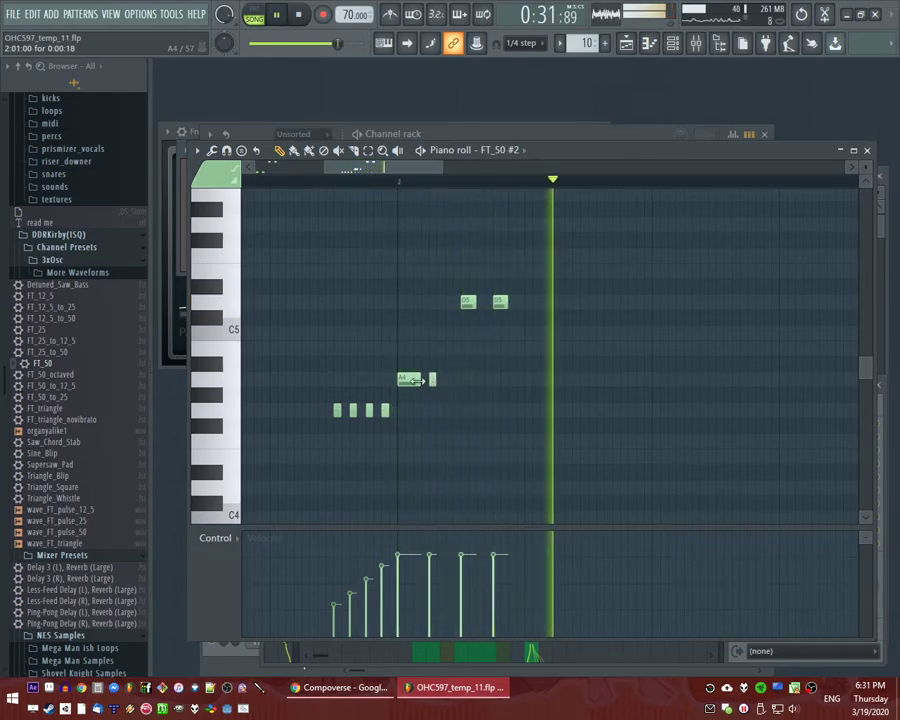
{"action": "key", "text": "space"}
{"action": "key", "text": "space"}
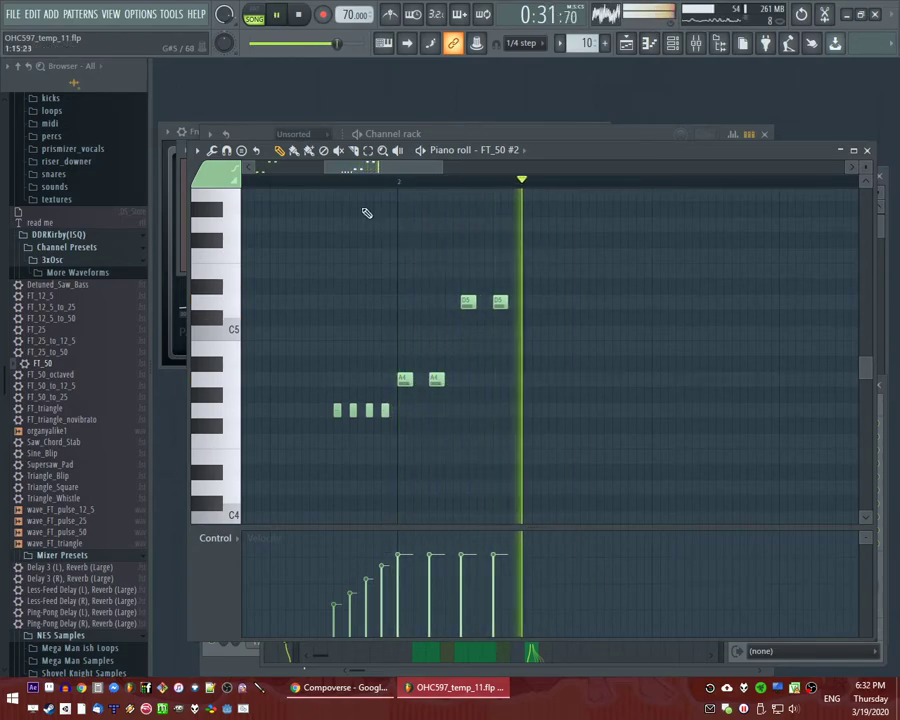
Adjust the release of FT_50 #2's volume envelope while the pattern plays, and check the channel's pitch envelope and LFO settings.
{"action": "key", "text": "F6"}
{"action": "left_click", "coordinate": [323, 641]}
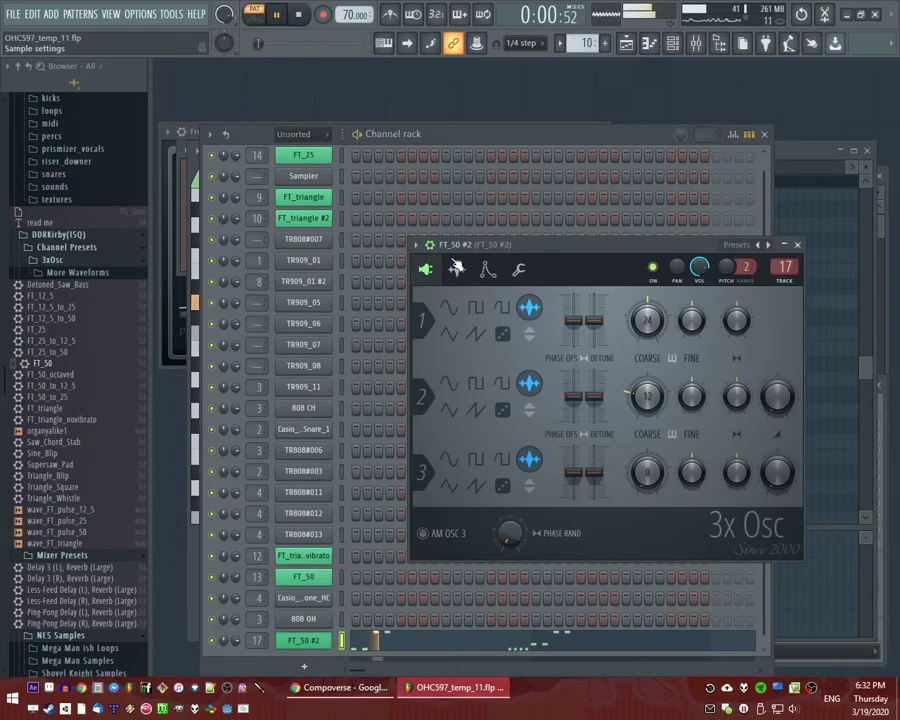
{"action": "left_click", "coordinate": [456, 268]}
{"action": "left_click", "coordinate": [487, 268]}
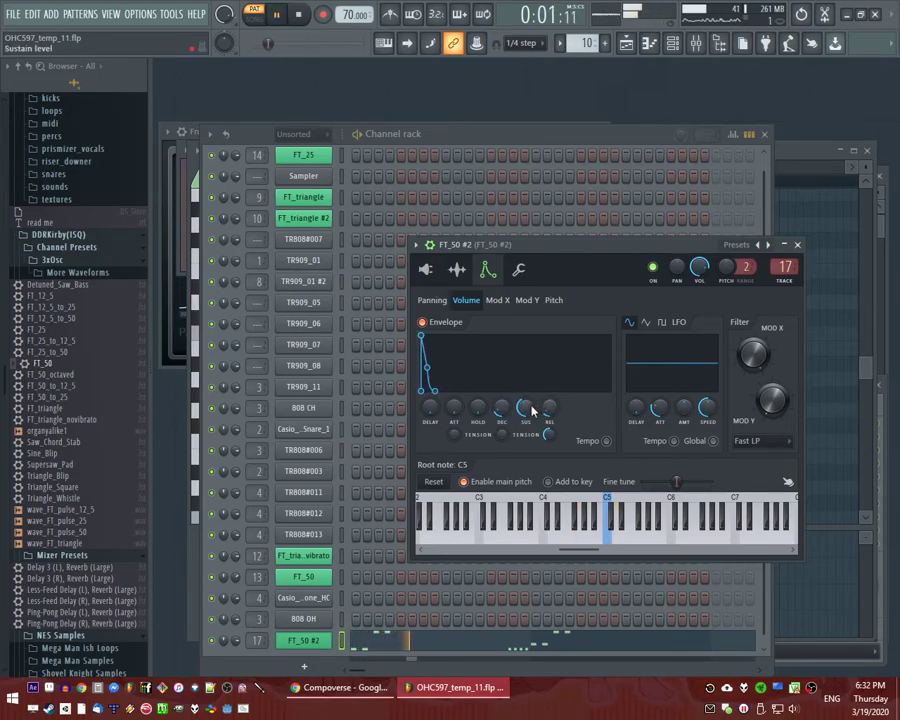
{"action": "left_click", "coordinate": [553, 301]}
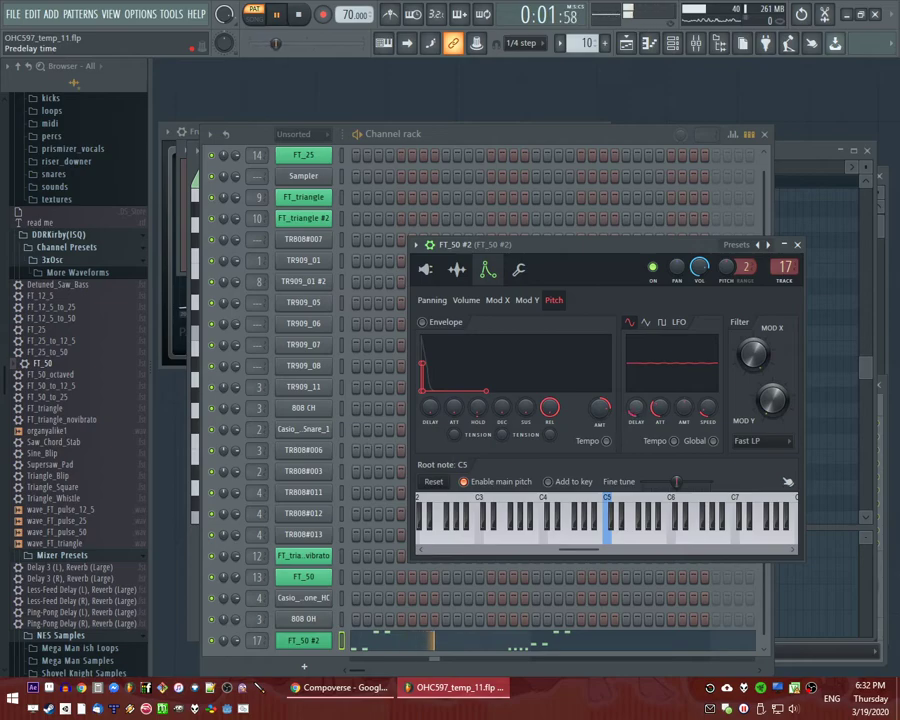
{"action": "left_click", "coordinate": [466, 300]}
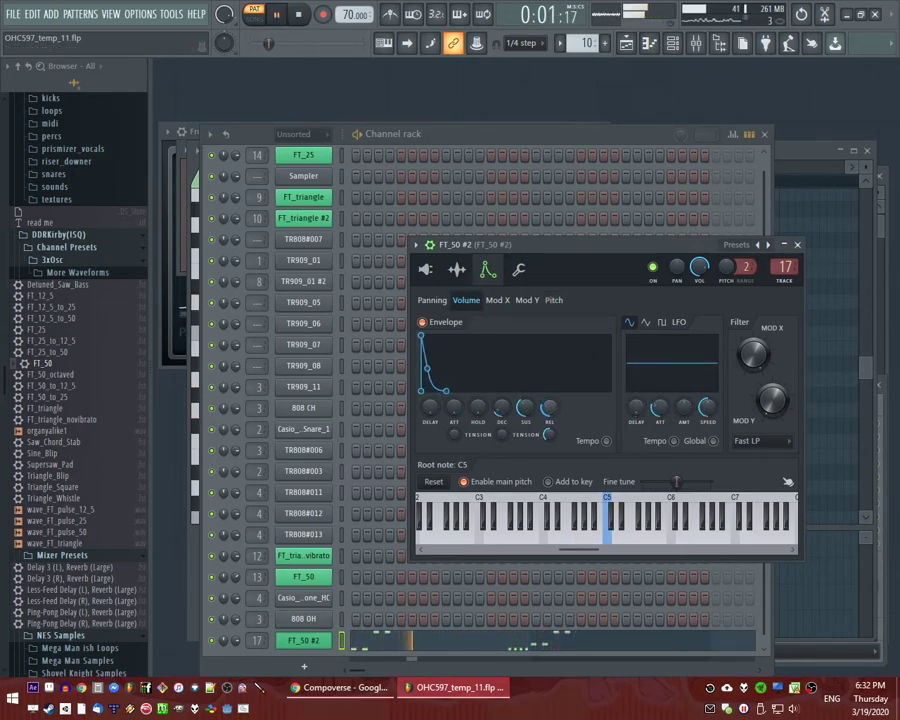
{"action": "left_click", "coordinate": [553, 301]}
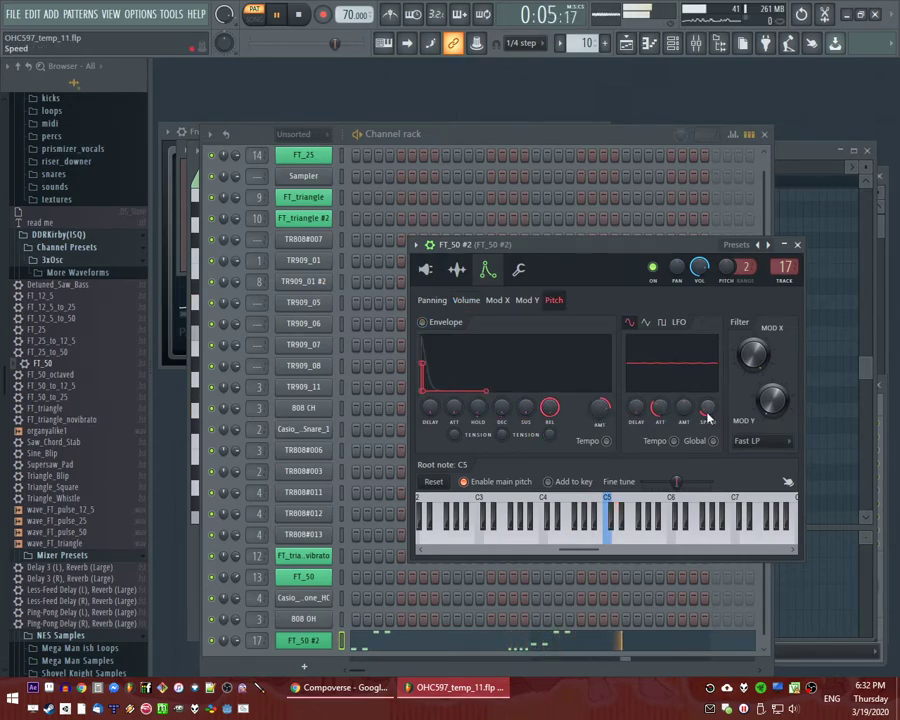
Play the arrangement from bar 9 and add three rising notes, A4, B4 and D5, late in bar 2 of Pattern 10.
{"action": "key", "text": "F5"}
{"action": "left_click", "coordinate": [526, 206]}
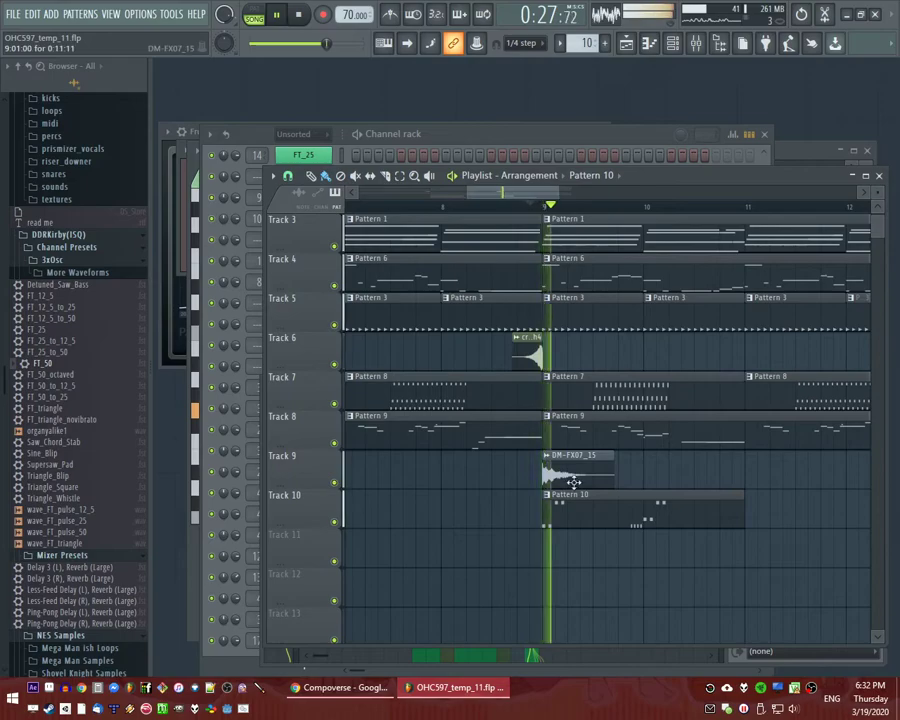
{"action": "double_click", "coordinate": [587, 511]}
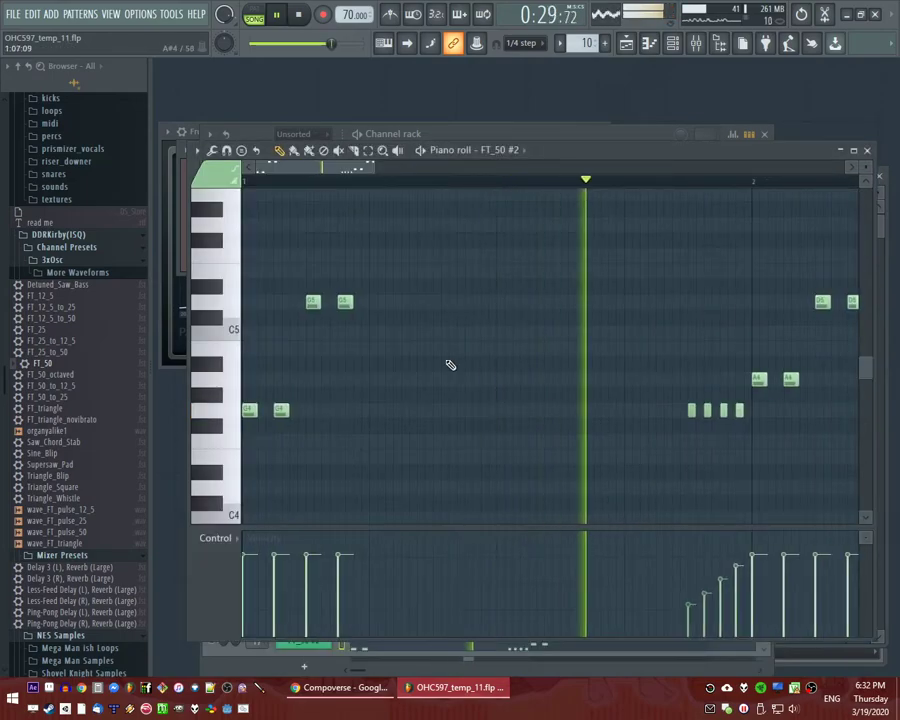
{"action": "scroll", "coordinate": [532, 364], "scroll_direction": "up", "scroll_amount": 1}
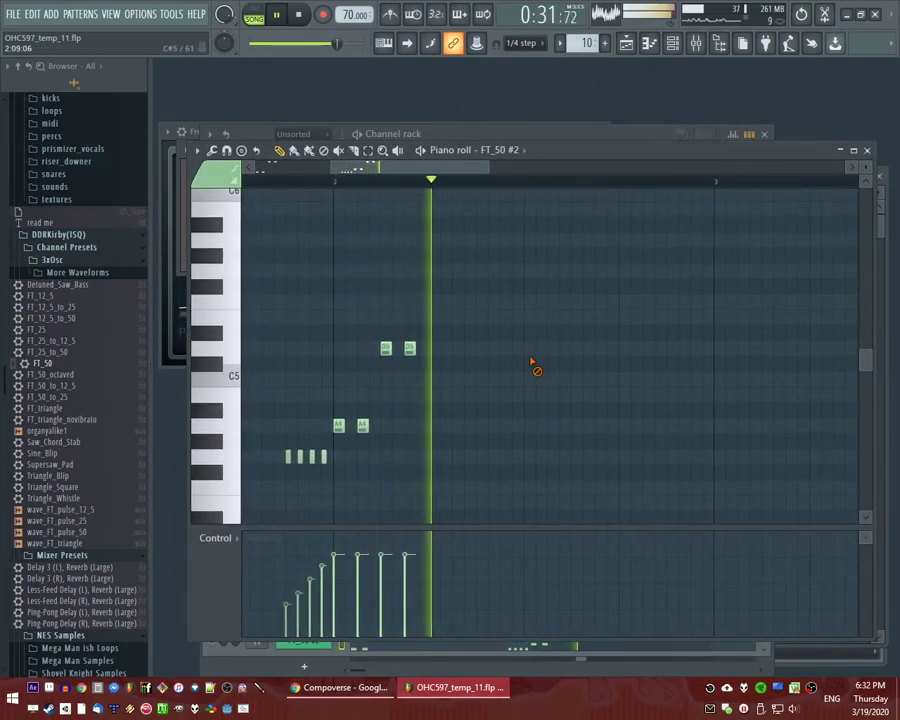
{"action": "key", "text": "space"}
{"action": "scroll", "coordinate": [487, 309], "scroll_direction": "down", "scroll_amount": 1}
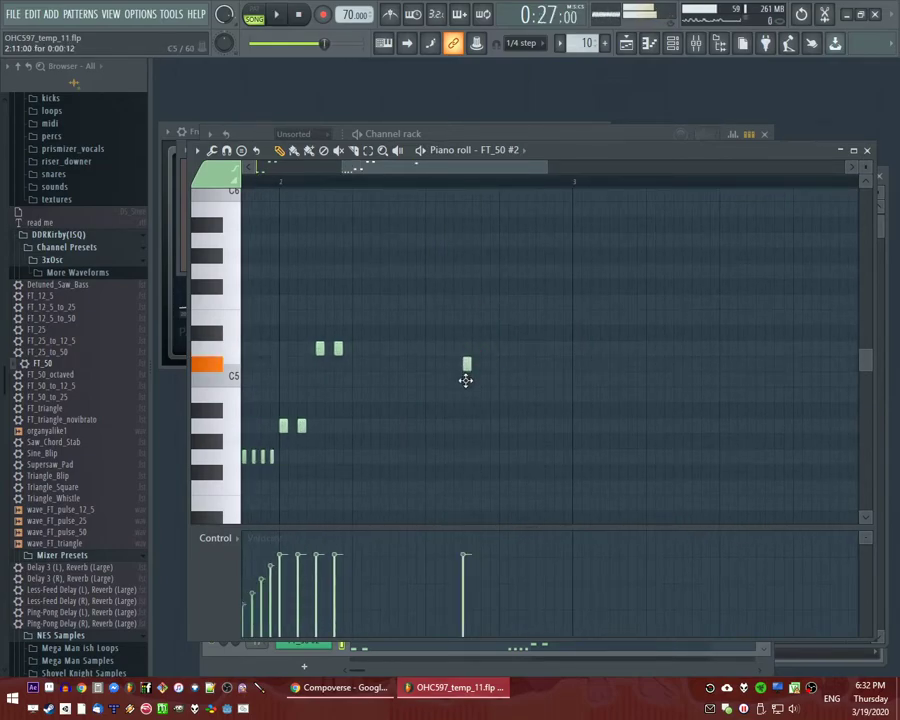
{"action": "key", "text": "space"}
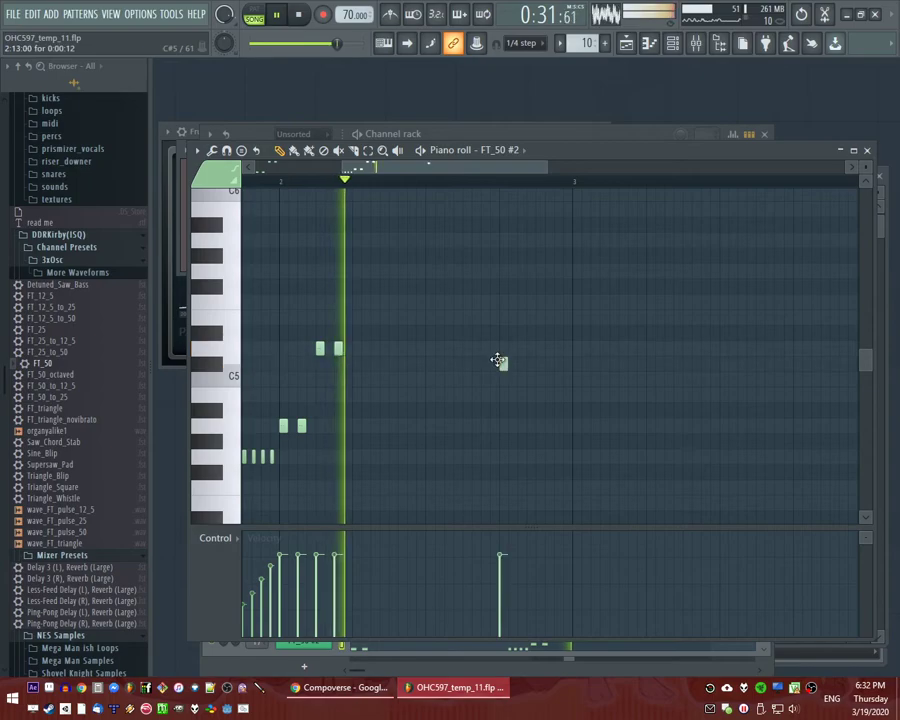
{"action": "key", "text": "space"}
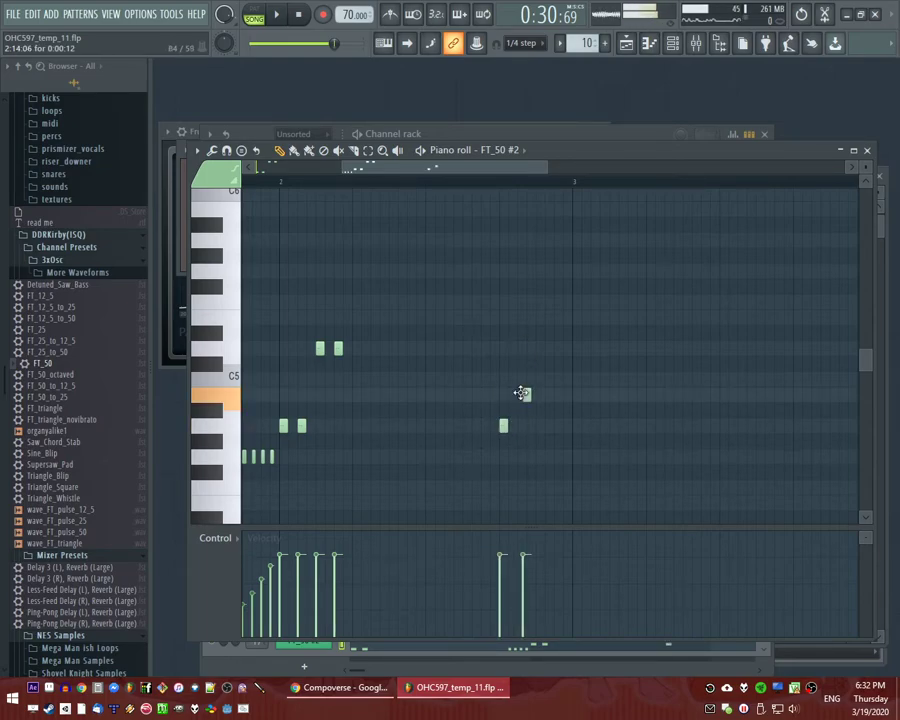
{"action": "key", "text": "space"}
Move the rising three-note run in bar 2 one step earlier and add an A4 and a B4 after it.
{"action": "left_click_drag", "start_coordinate": [488, 315], "coordinate": [556, 452]}
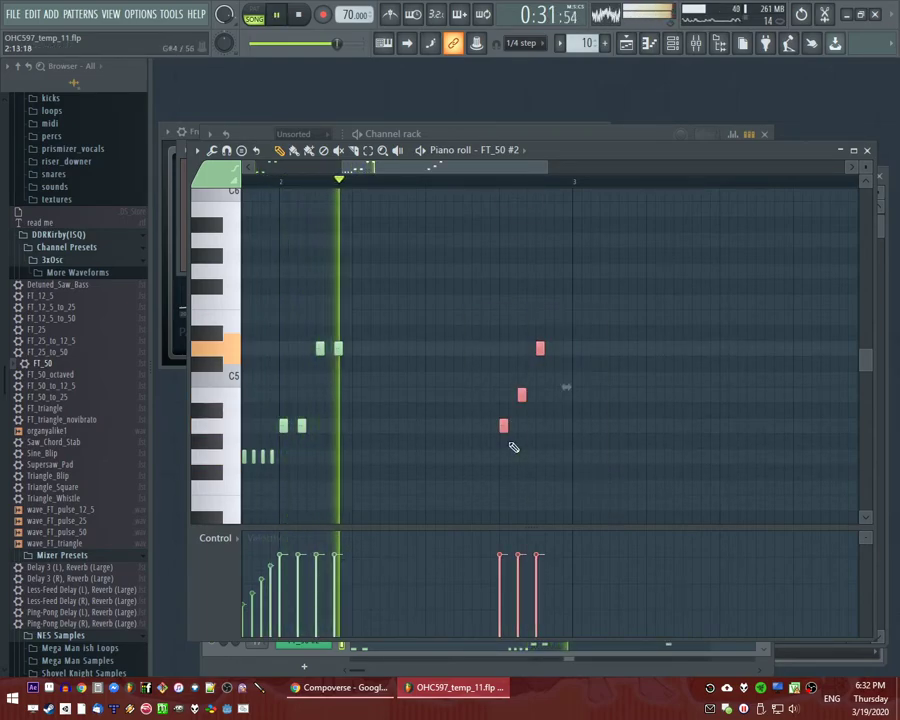
{"action": "left_click_drag", "start_coordinate": [503, 426], "coordinate": [485, 431]}
{"action": "left_click", "coordinate": [506, 446], "text": "ctrl"}
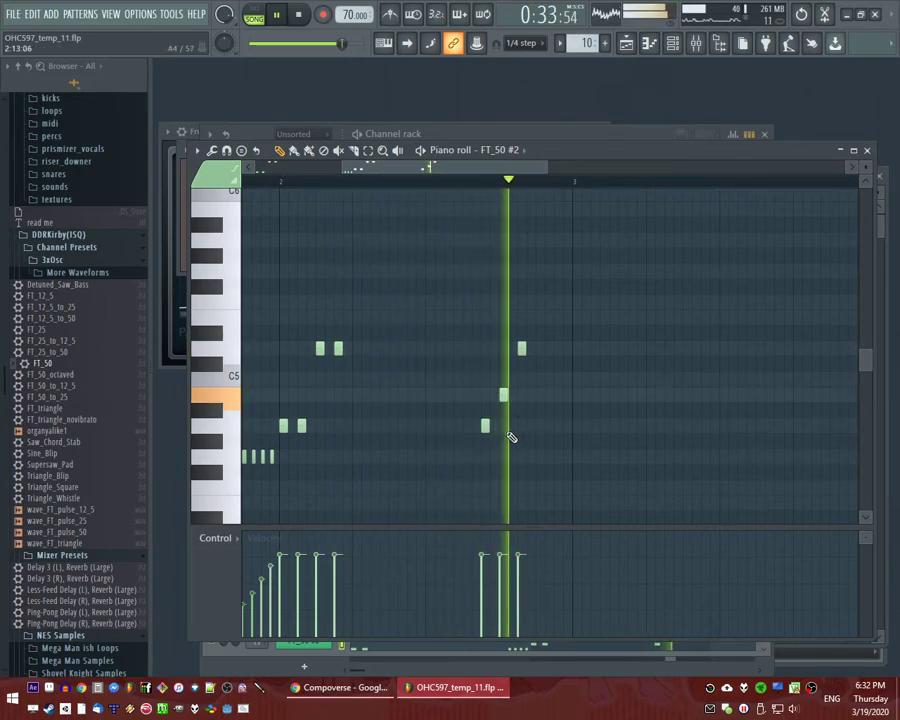
{"action": "key", "text": "space"}
{"action": "scroll", "coordinate": [480, 166], "scroll_direction": "right", "scroll_amount": 2}
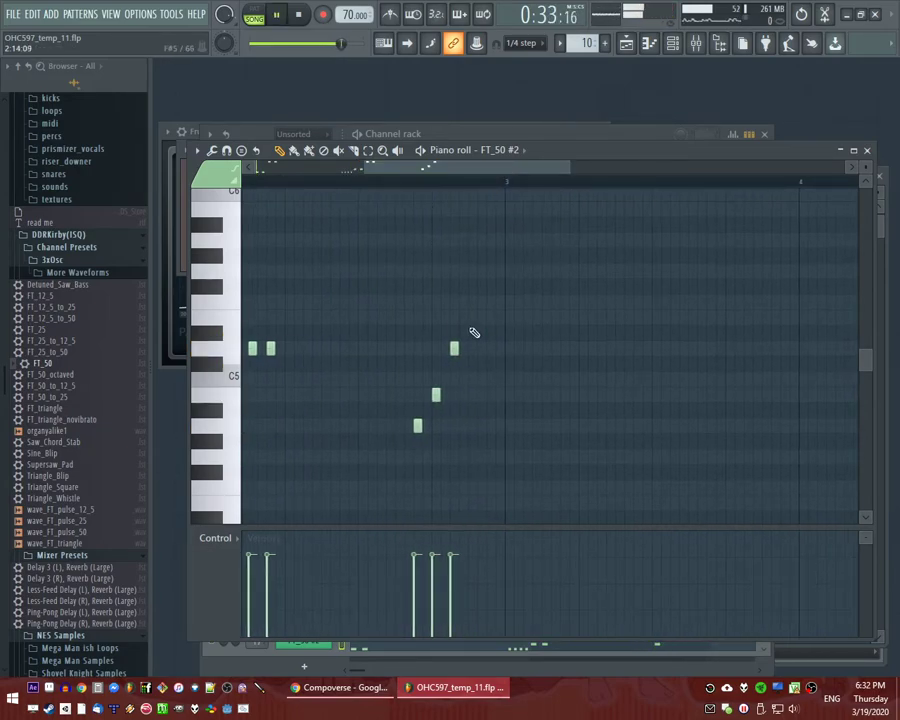
{"action": "left_click", "coordinate": [472, 425]}
Duplicate all notes of Pattern 10's first two bars into bars 3 and 4 and play from just before bar 3.
{"action": "key", "text": "ctrl+a"}
{"action": "left_click_drag", "start_coordinate": [474, 167], "coordinate": [559, 171]}
{"action": "key", "text": "ctrl+b"}
{"action": "left_click", "coordinate": [288, 182]}
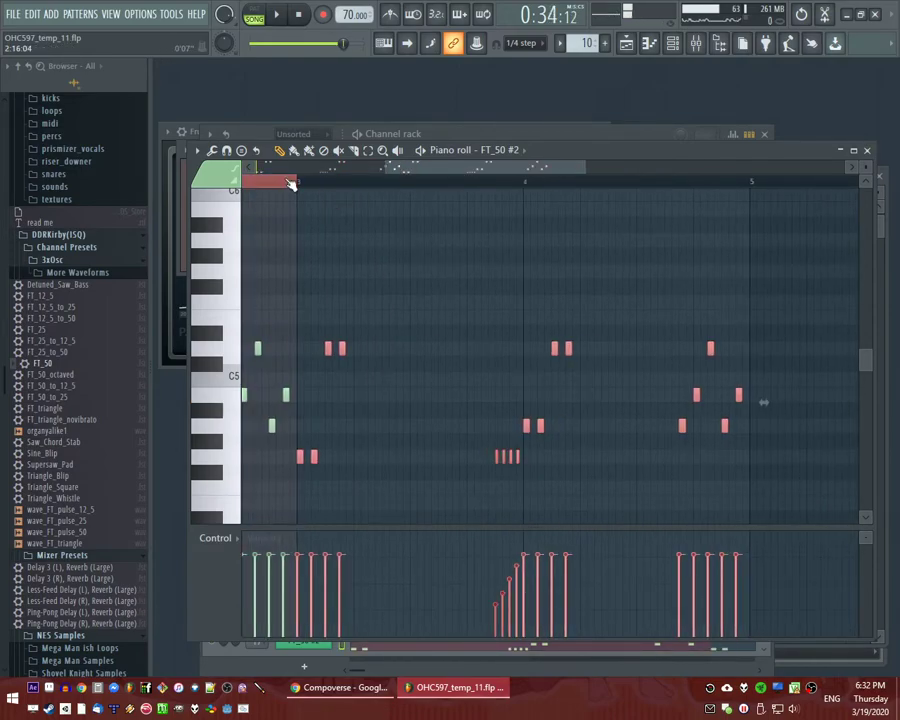
{"action": "key", "text": "space"}
{"action": "key", "text": "ctrl+d"}
Lower the two D5 notes near the start of bar 3 to D4 and play the transition from bar 2.
{"action": "scroll", "coordinate": [344, 242], "scroll_direction": "down", "scroll_amount": 2}
{"action": "left_click_drag", "start_coordinate": [352, 240], "coordinate": [328, 442]}
{"action": "key", "text": "space"}
{"action": "key", "text": "space"}
{"action": "key", "text": "ctrl+d"}
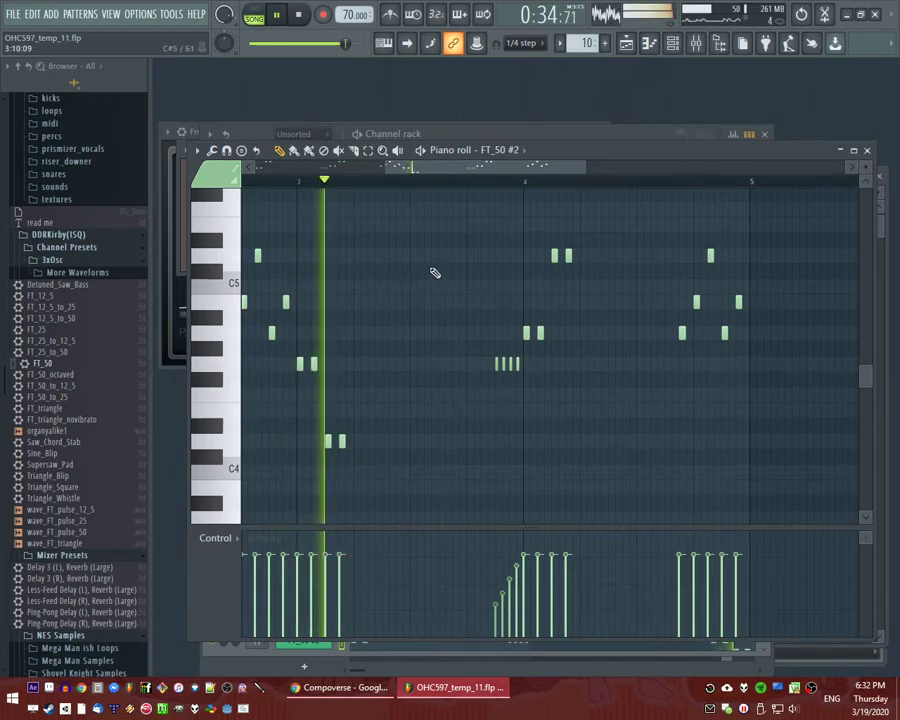
{"action": "scroll", "coordinate": [435, 272], "scroll_direction": "down", "scroll_amount": 1}
{"action": "left_click", "coordinate": [276, 183]}
{"action": "scroll", "coordinate": [370, 242], "scroll_direction": "down", "scroll_amount": 2}
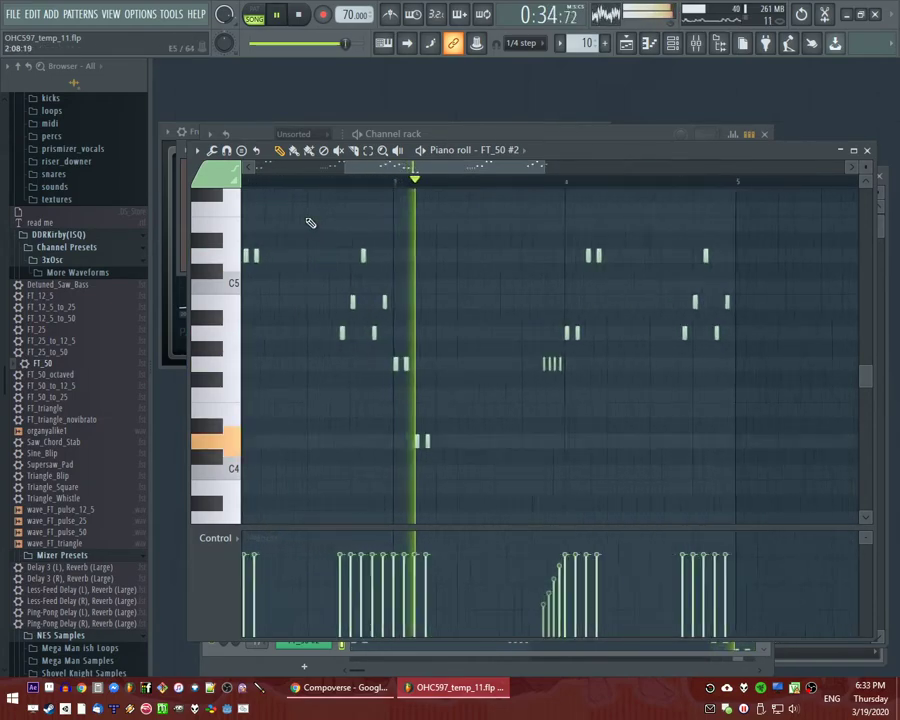
{"action": "scroll", "coordinate": [307, 222], "scroll_direction": "up", "scroll_amount": 1}
{"action": "left_click", "coordinate": [328, 183]}
{"action": "scroll", "coordinate": [504, 282], "scroll_direction": "down", "scroll_amount": 2}
{"action": "scroll", "coordinate": [472, 283], "scroll_direction": "up", "scroll_amount": 2}
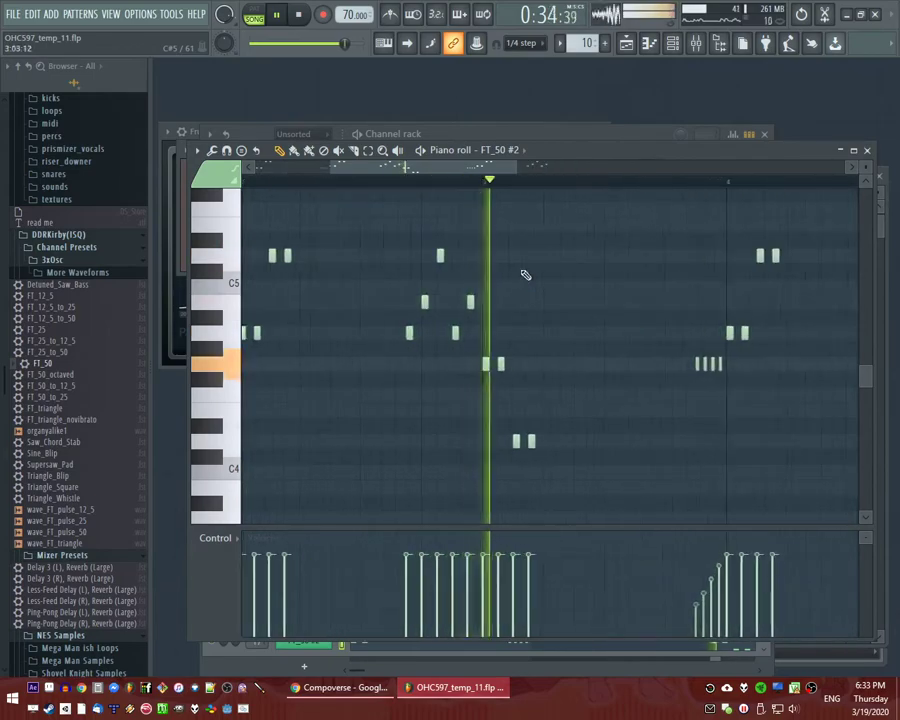
Shorten the feedback time of the Fruity delay bank on the FT_50 #2 mixer track and close the effect.
{"action": "key", "text": "F9"}
{"action": "left_click", "coordinate": [770, 465]}
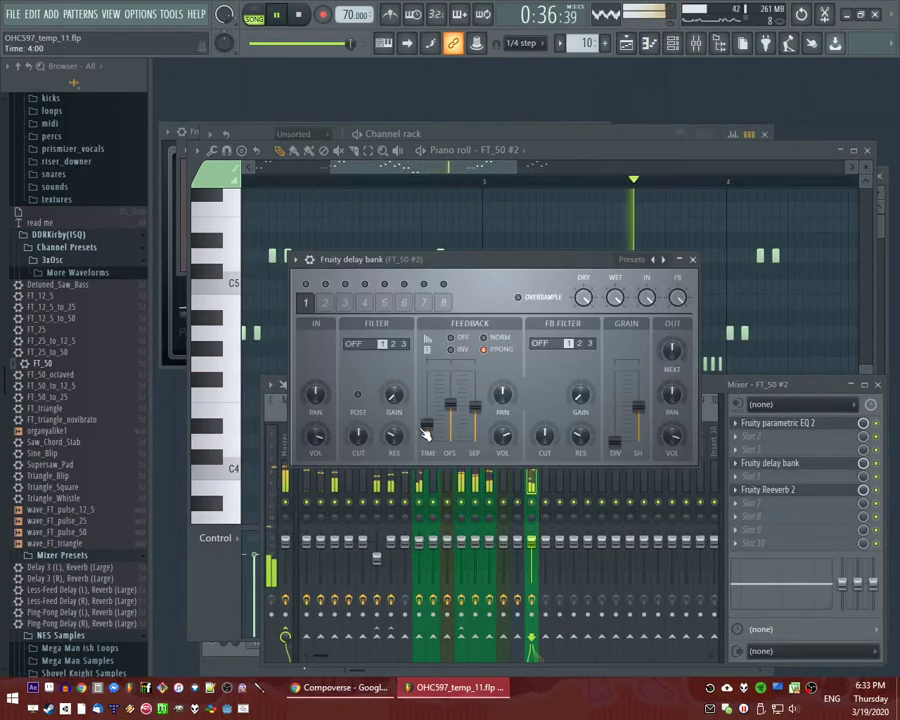
{"action": "left_click_drag", "start_coordinate": [431, 429], "coordinate": [431, 433]}
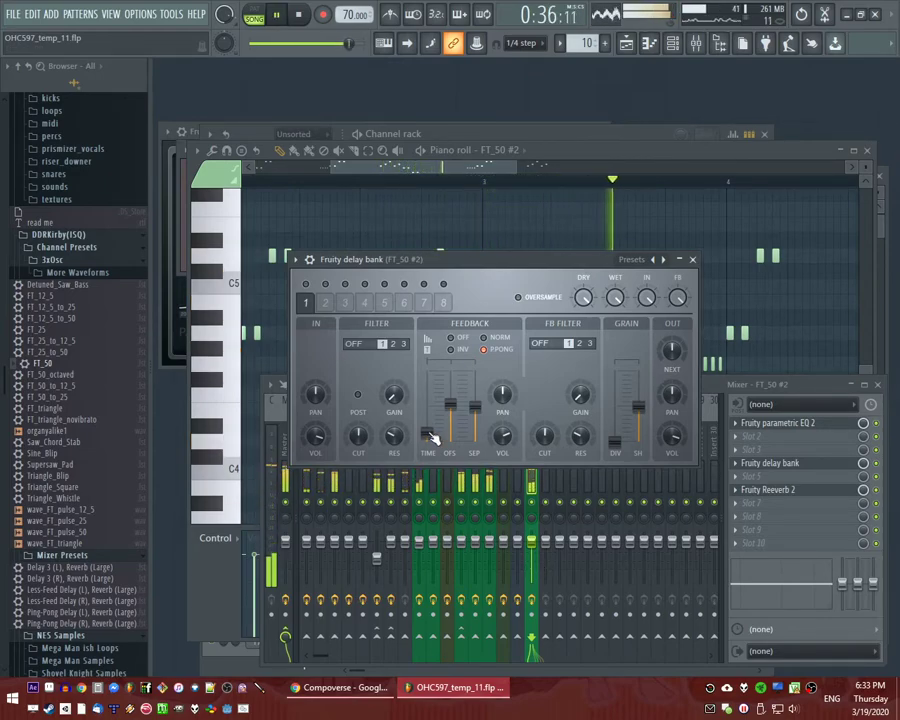
{"action": "left_click", "coordinate": [692, 260]}
Replace the four short G4 notes before bar 4 with two D4 notes followed by two G4 notes, and play them.
{"action": "key", "text": "F7"}
{"action": "left_click", "coordinate": [479, 185]}
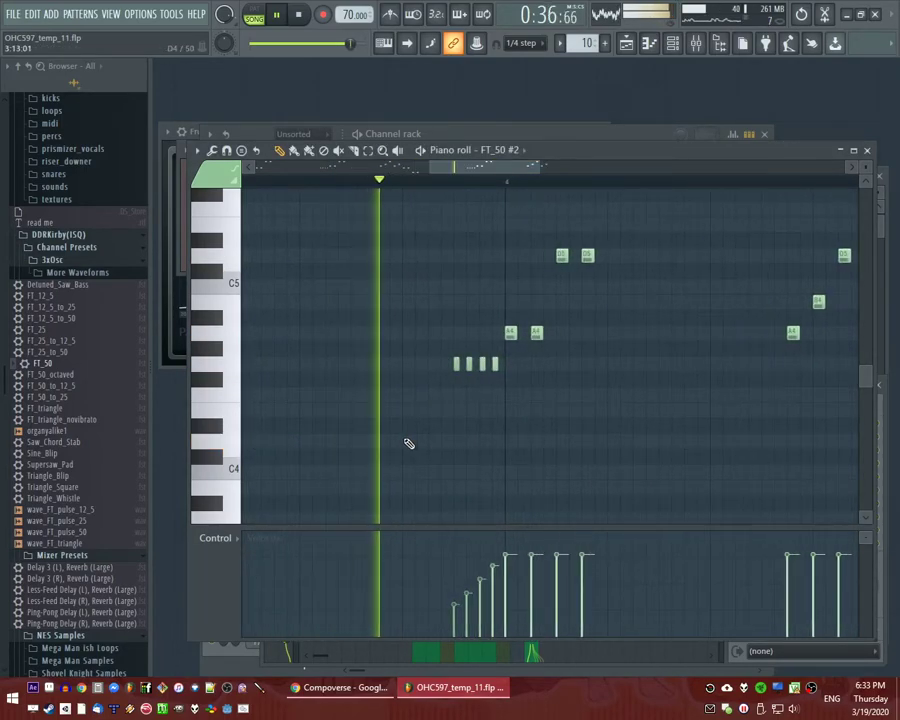
{"action": "key", "text": "space"}
{"action": "left_click", "coordinate": [405, 426]}
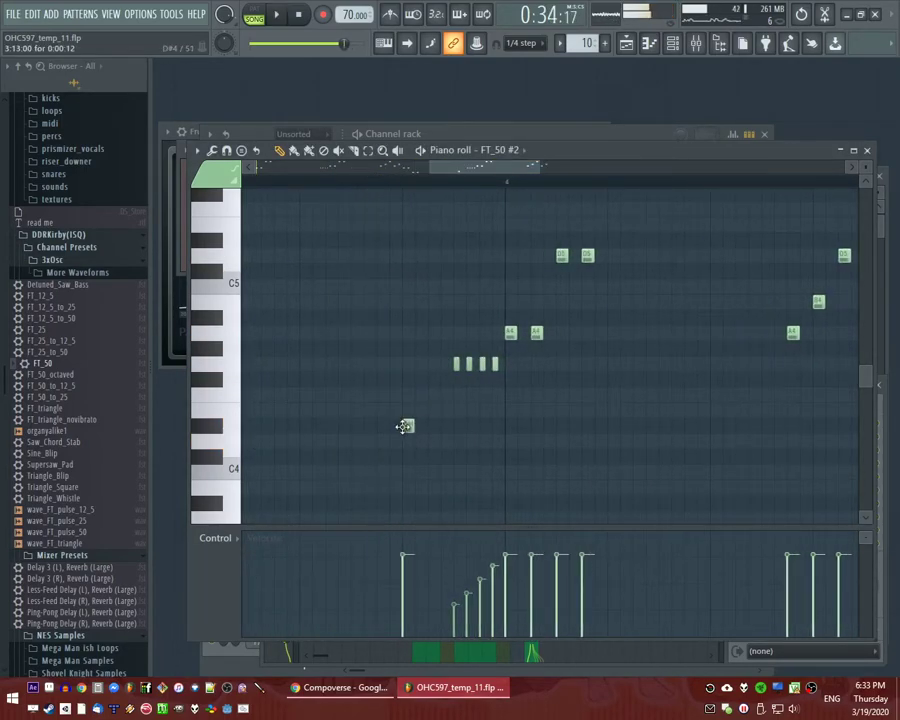
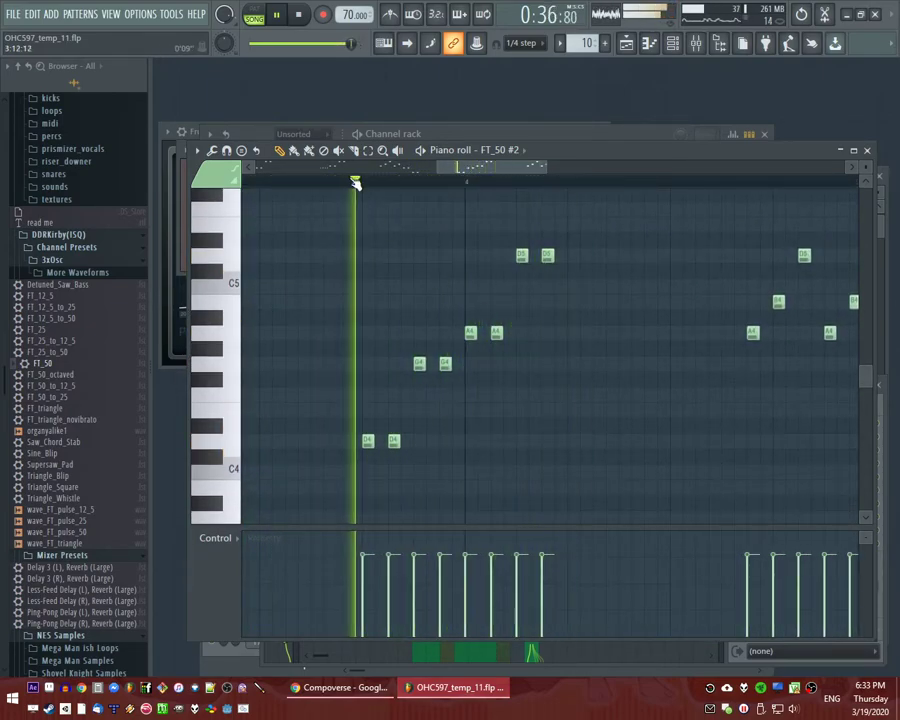
{"action": "key", "text": "space"}
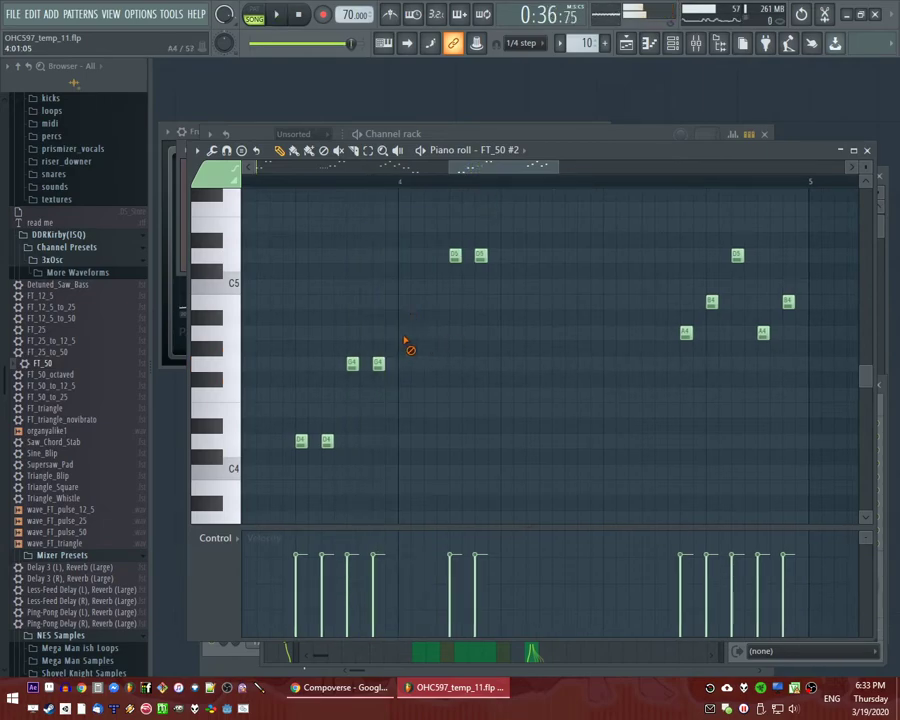
Try a low G#3 note in place of the A4 pair at bar 4, remove it, and play the lead-in.
{"action": "scroll", "coordinate": [401, 449], "scroll_direction": "down", "scroll_amount": 3}
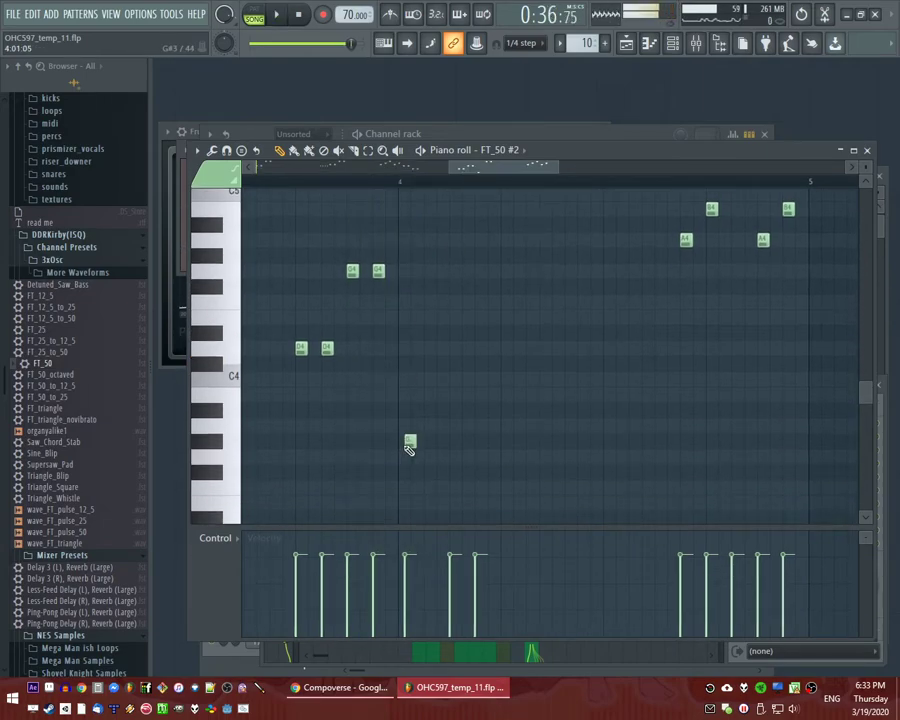
{"action": "scroll", "coordinate": [410, 445], "scroll_direction": "up", "scroll_amount": 3}
{"action": "key", "text": "space"}
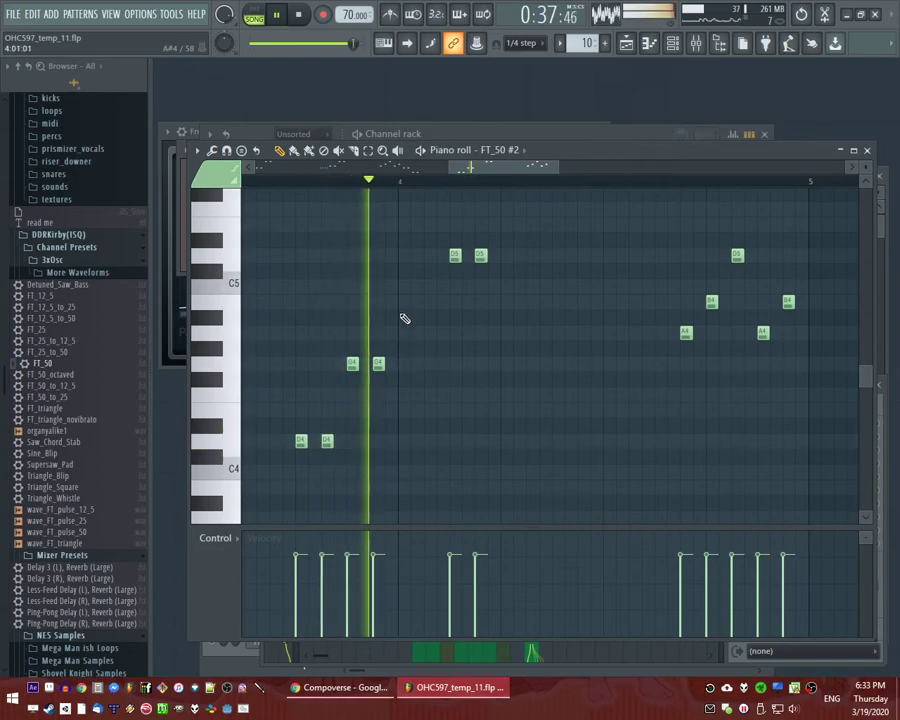
{"action": "key", "text": "space"}
Try two C5 notes at the start of bar 4 with the following D5 pair lowered to B4, and remove the C5 notes.
{"action": "left_click", "coordinate": [401, 287]}
{"action": "left_click", "coordinate": [434, 287]}
{"action": "key", "text": "space"}
{"action": "left_click_drag", "start_coordinate": [434, 287], "coordinate": [453, 303]}
{"action": "key", "text": "space"}
{"action": "key", "text": "space"}
{"action": "right_click", "coordinate": [431, 287]}
{"action": "right_click", "coordinate": [404, 287]}
Place two A4 notes at the start of bar 4, delete the two B4 notes after them, and play the passage.
{"action": "key", "text": "space"}
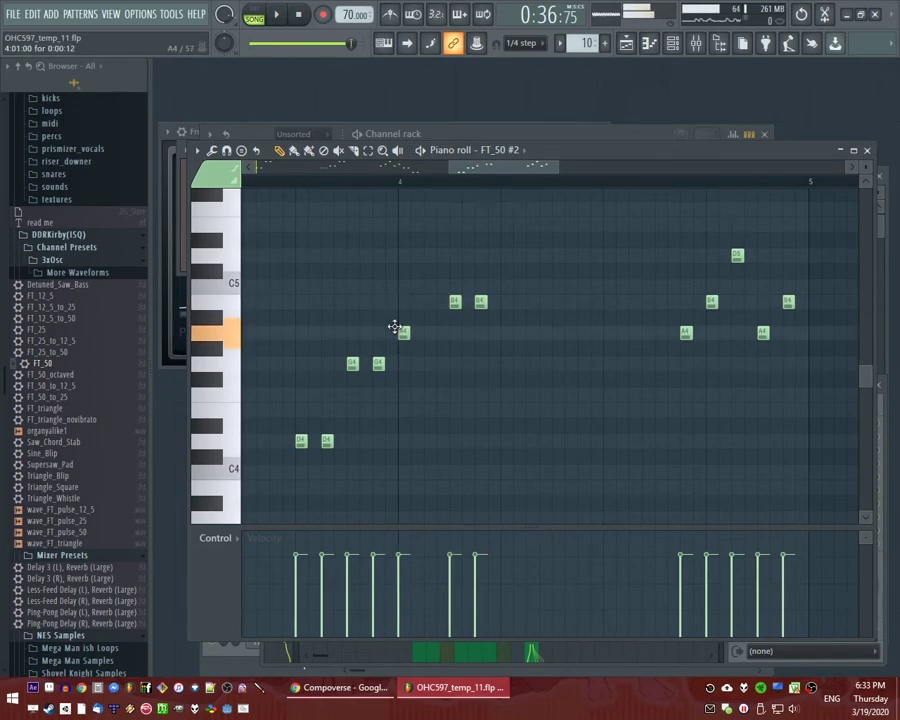
{"action": "right_click", "coordinate": [480, 302]}
{"action": "scroll", "coordinate": [490, 308], "scroll_direction": "up", "scroll_amount": 3}
{"action": "scroll", "coordinate": [490, 308], "scroll_direction": "down", "scroll_amount": 3}
{"action": "key", "text": "space"}
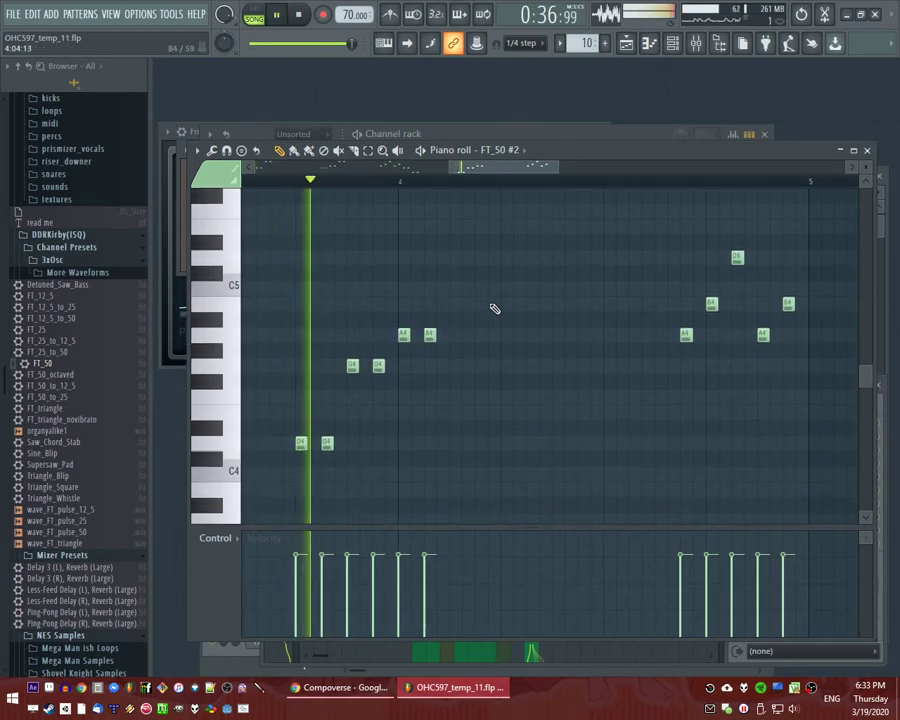
Add a short D4 note and a D5 note after the A4 pair at bar 4 and play the passage.
{"action": "key", "text": "space"}
{"action": "key", "text": "space"}
{"action": "left_click", "coordinate": [457, 363]}
{"action": "key", "text": "space"}
{"action": "left_click", "coordinate": [450, 441]}
{"action": "key", "text": "space"}
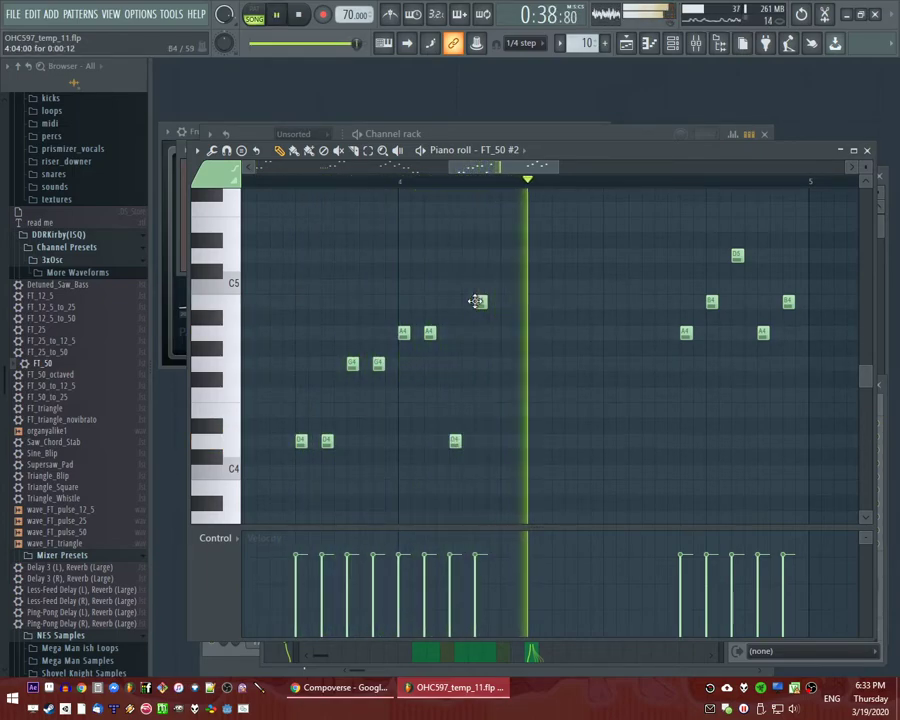
{"action": "key", "text": "space"}
{"action": "left_click_drag", "start_coordinate": [481, 303], "coordinate": [478, 258]}
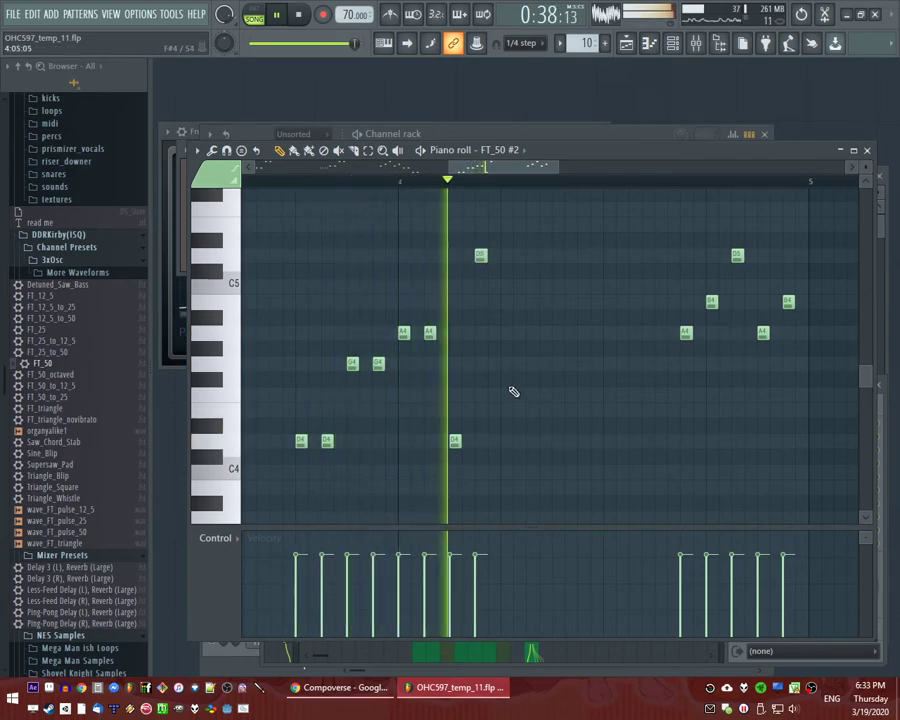
{"action": "key", "text": "space"}
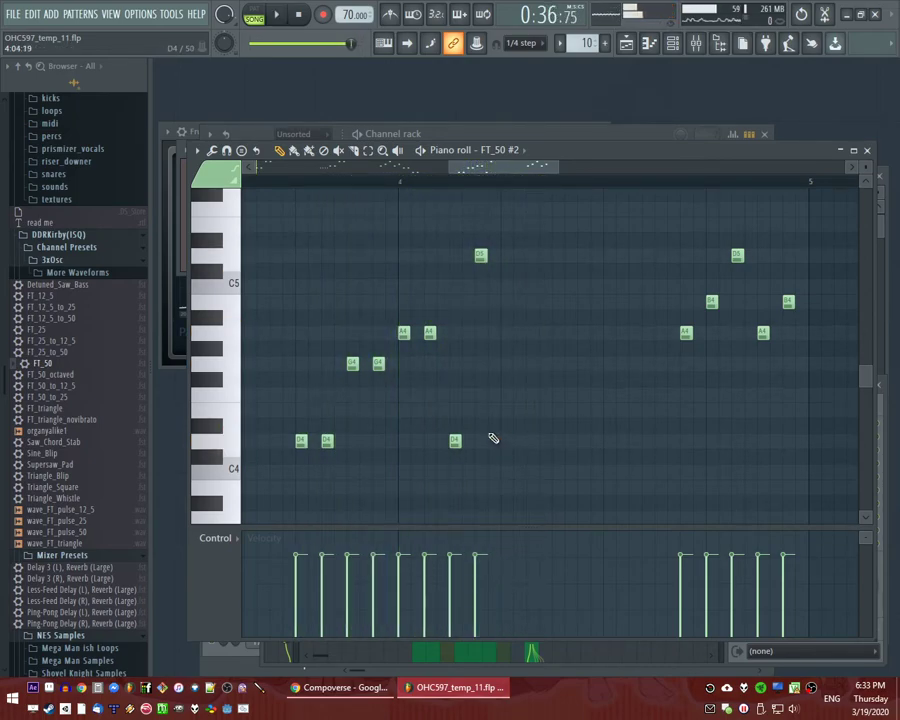
Lower the second A4 note at bar 4 to D4, make the next note a D5, and play the passage.
{"action": "left_click", "coordinate": [456, 256]}
{"action": "key", "text": "space"}
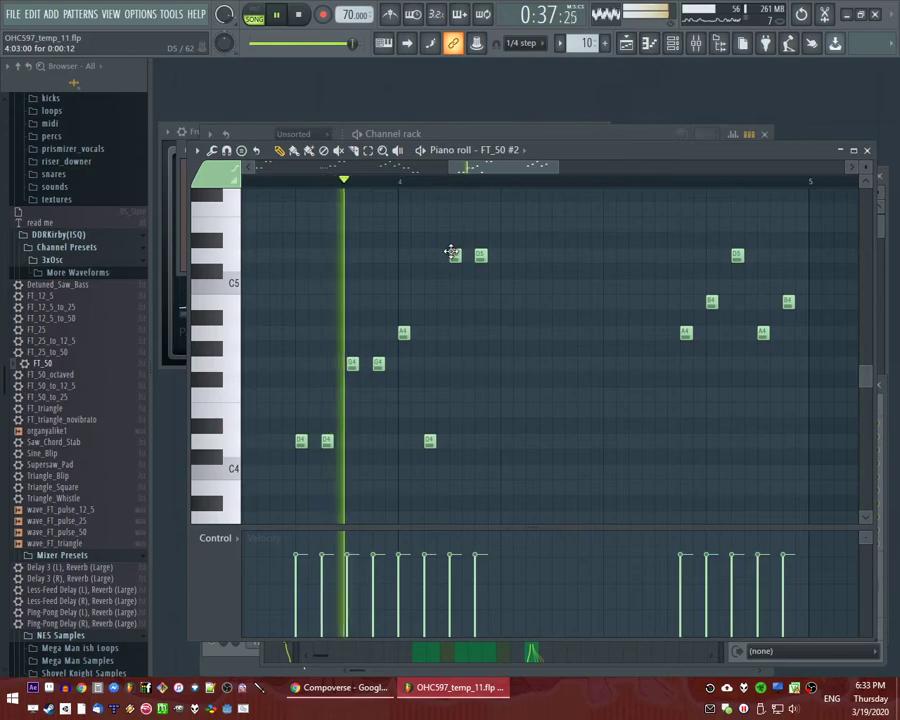
{"action": "left_click_drag", "start_coordinate": [498, 172], "coordinate": [532, 179]}
{"action": "key", "text": "space"}
{"action": "key", "text": "space"}
Try two short B4 notes in the middle of bar 4 and play them in context.
{"action": "scroll", "coordinate": [460, 266], "scroll_direction": "down", "scroll_amount": 4}
{"action": "scroll", "coordinate": [404, 292], "scroll_direction": "up", "scroll_amount": 1}
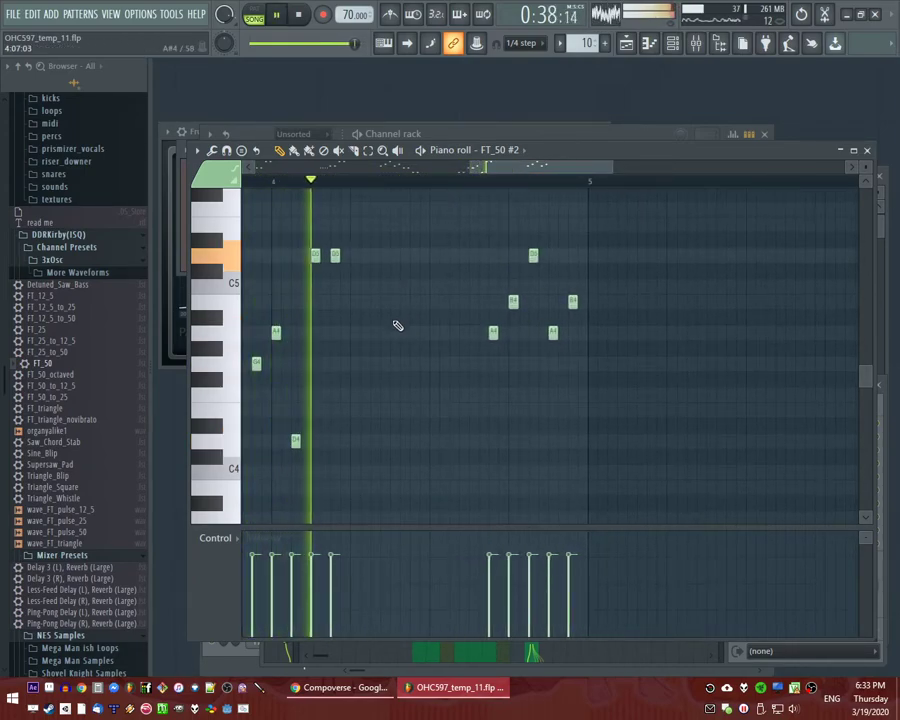
{"action": "scroll", "coordinate": [396, 318], "scroll_direction": "up", "scroll_amount": 2}
{"action": "left_click", "coordinate": [394, 317]}
{"action": "left_click", "coordinate": [420, 317]}
{"action": "key", "text": "space"}
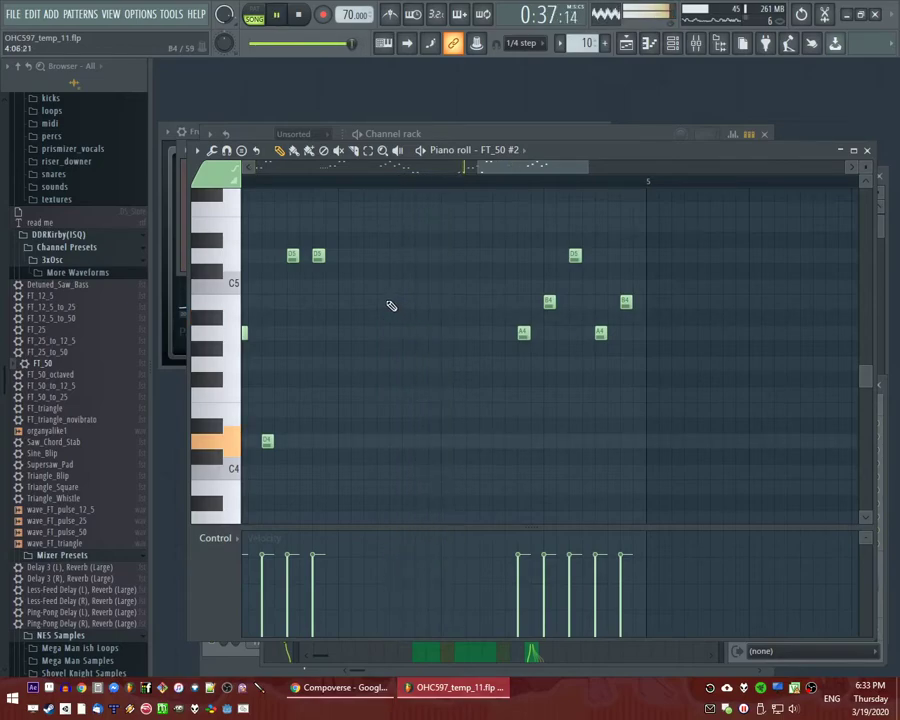
{"action": "key", "text": "space"}
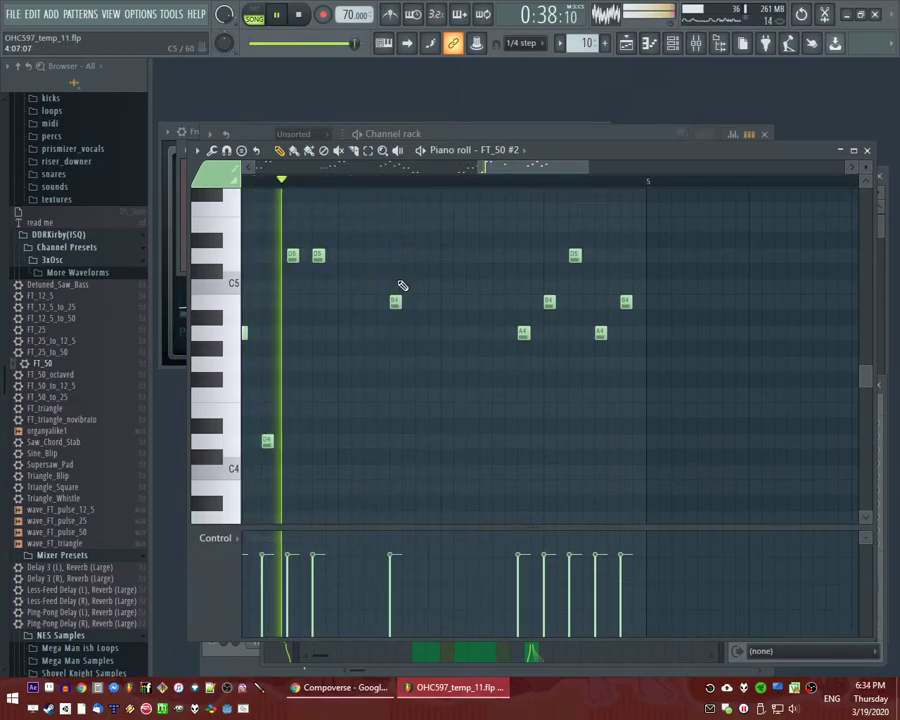
{"action": "left_click", "coordinate": [420, 301]}
{"action": "key", "text": "space"}
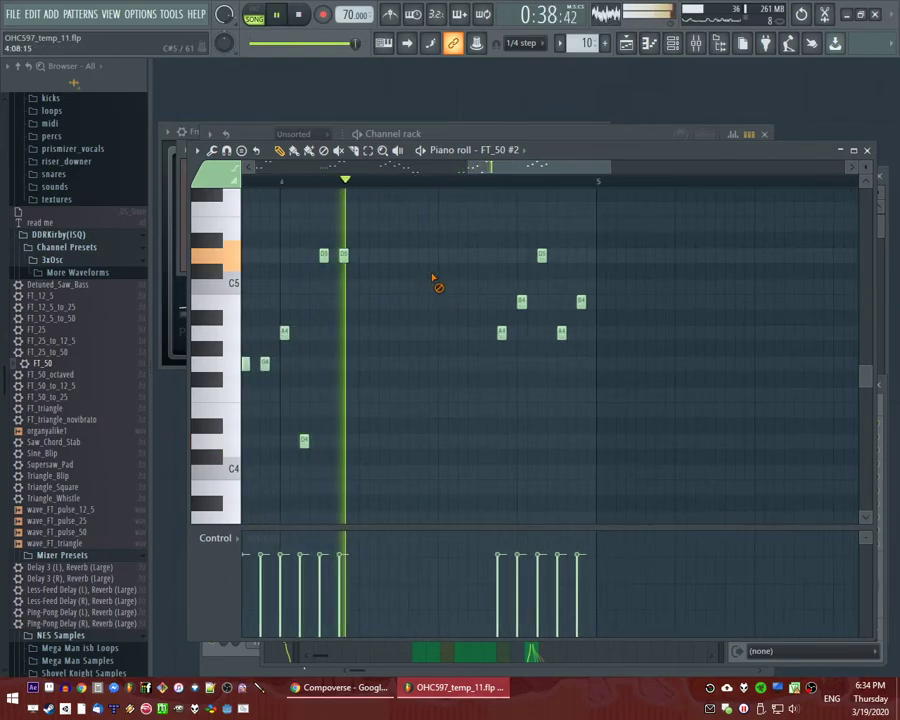
Rework the closing notes of bar 4 to G4, A4, B4, B4, G4 and F#4, and show the playlist.
{"action": "scroll", "coordinate": [560, 320], "scroll_direction": "up", "scroll_amount": 3}
{"action": "key", "text": "space"}
{"action": "scroll", "coordinate": [490, 345], "scroll_direction": "down", "scroll_amount": 3}
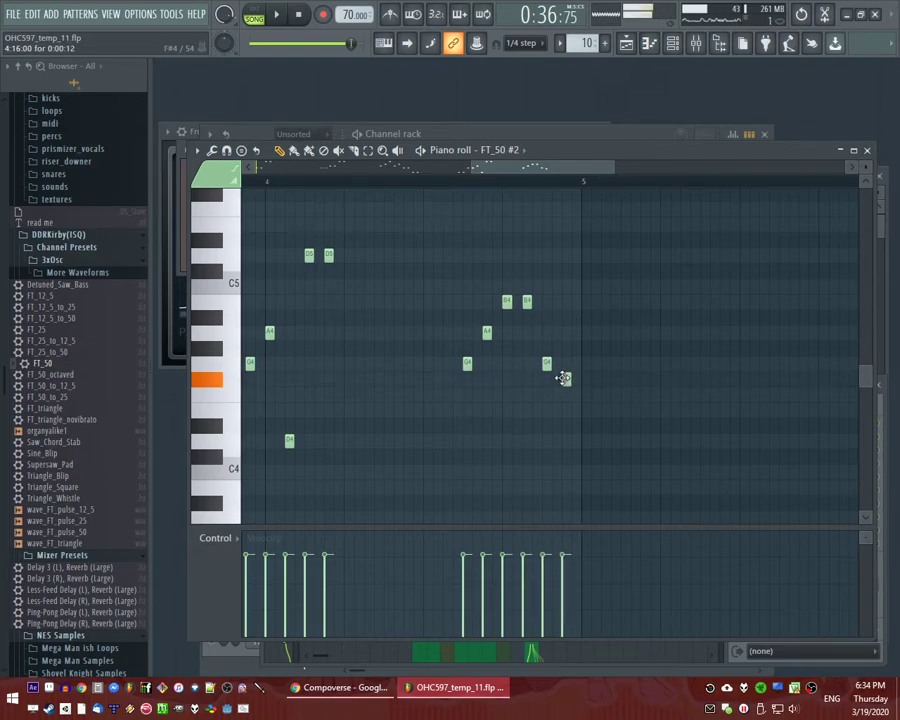
{"action": "key", "text": "F5"}
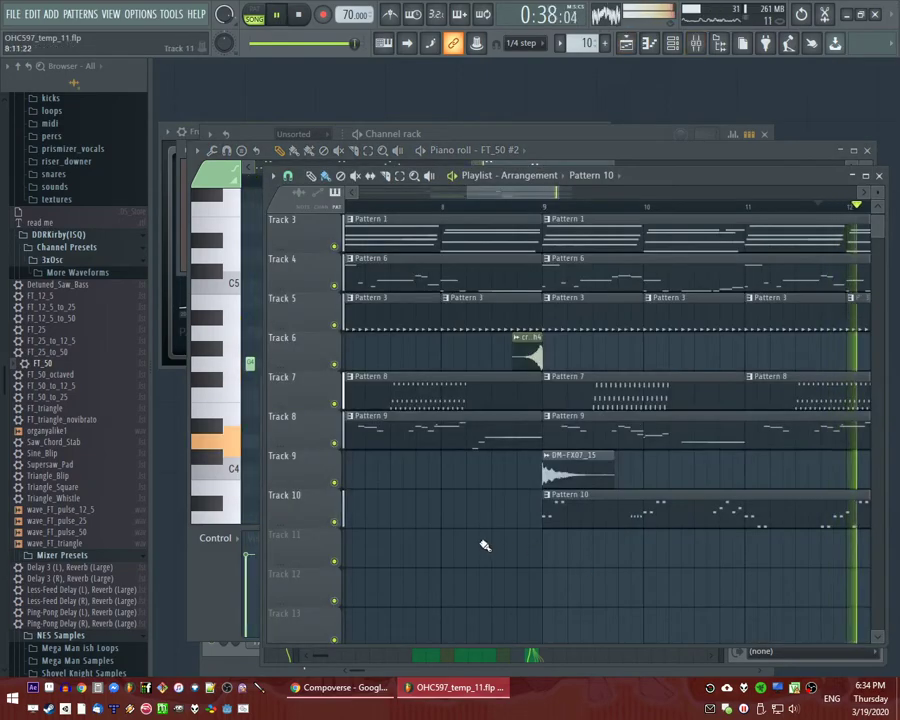
{"action": "scroll", "coordinate": [548, 505], "scroll_direction": "up", "scroll_amount": 2}
{"action": "left_click_drag", "start_coordinate": [599, 272], "coordinate": [378, 350]}
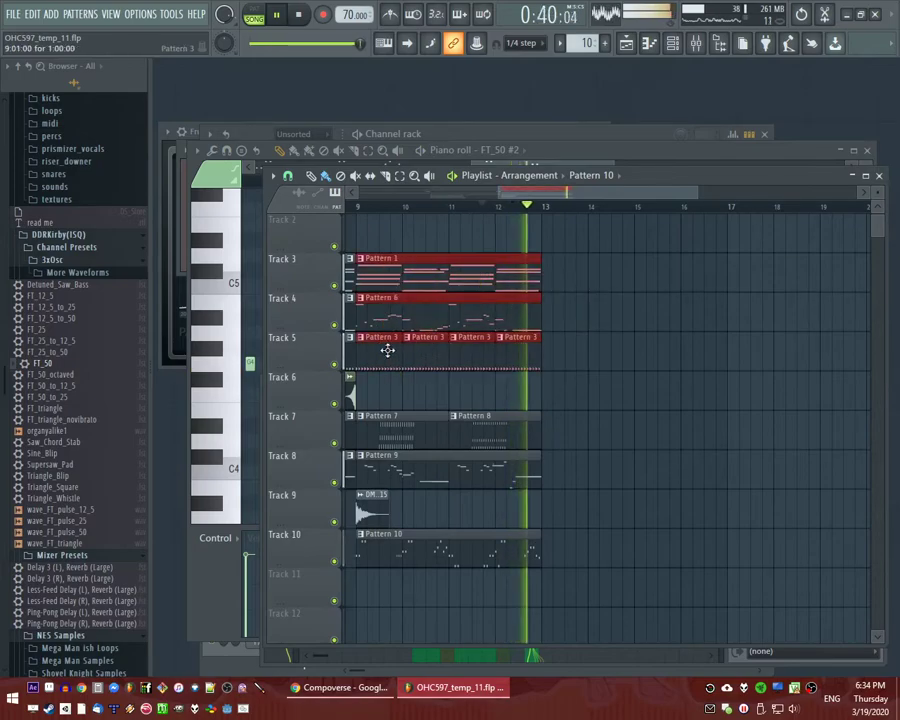
{"action": "scroll", "coordinate": [625, 420], "scroll_direction": "down", "scroll_amount": 1}
{"action": "key", "text": "space"}
{"action": "key", "text": "ctrl+d"}
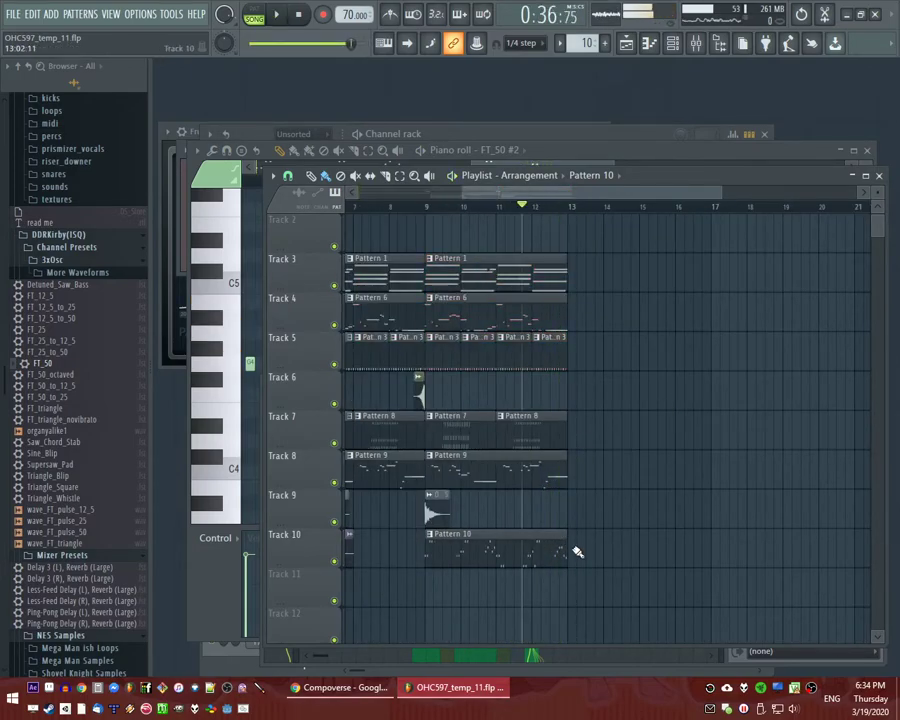
Place a unique copy of Pattern 10 at bar 13 on Track 10, replacing its notes with two G4 and two B4 notes.
{"action": "left_click", "coordinate": [573, 536]}
{"action": "left_click", "coordinate": [590, 591]}
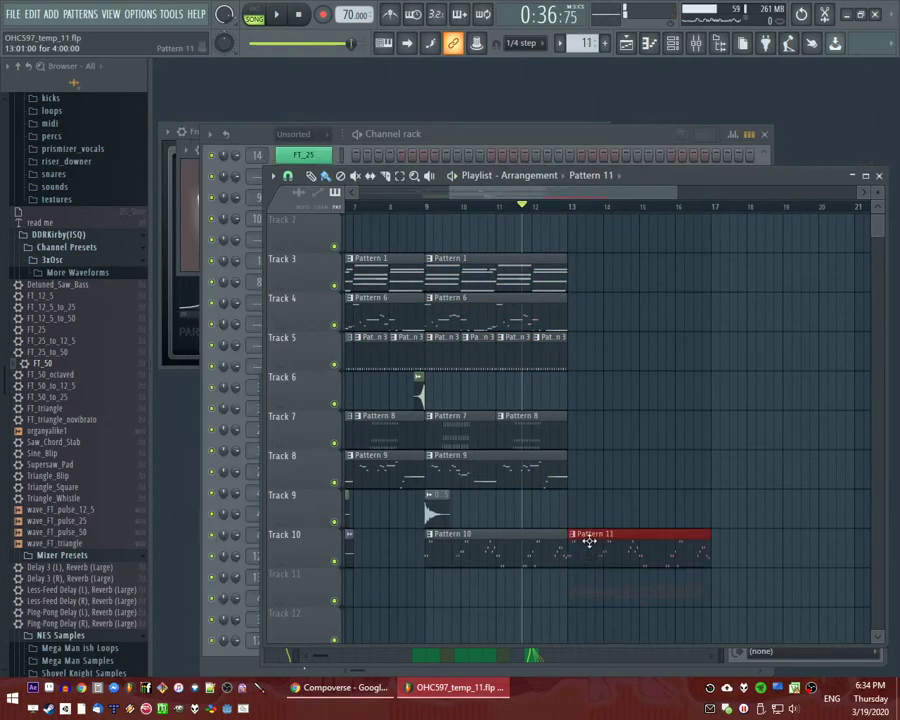
{"action": "double_click", "coordinate": [589, 539]}
{"action": "scroll", "coordinate": [221, 416], "scroll_direction": "up", "scroll_amount": 2}
{"action": "key", "text": "ctrl+a"}
{"action": "key", "text": "Delete"}
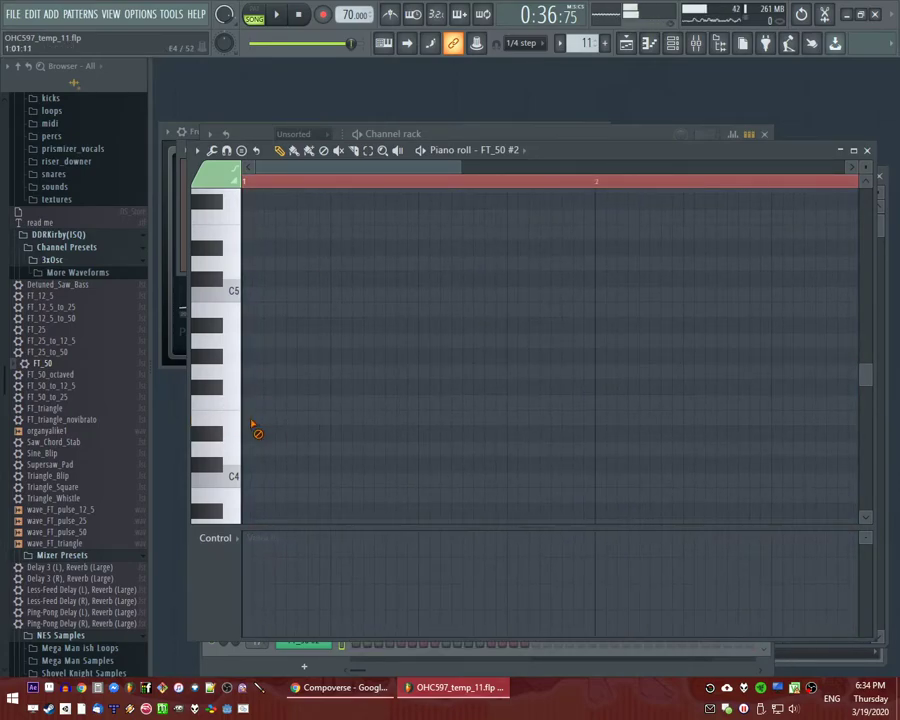
{"action": "key", "text": "space"}
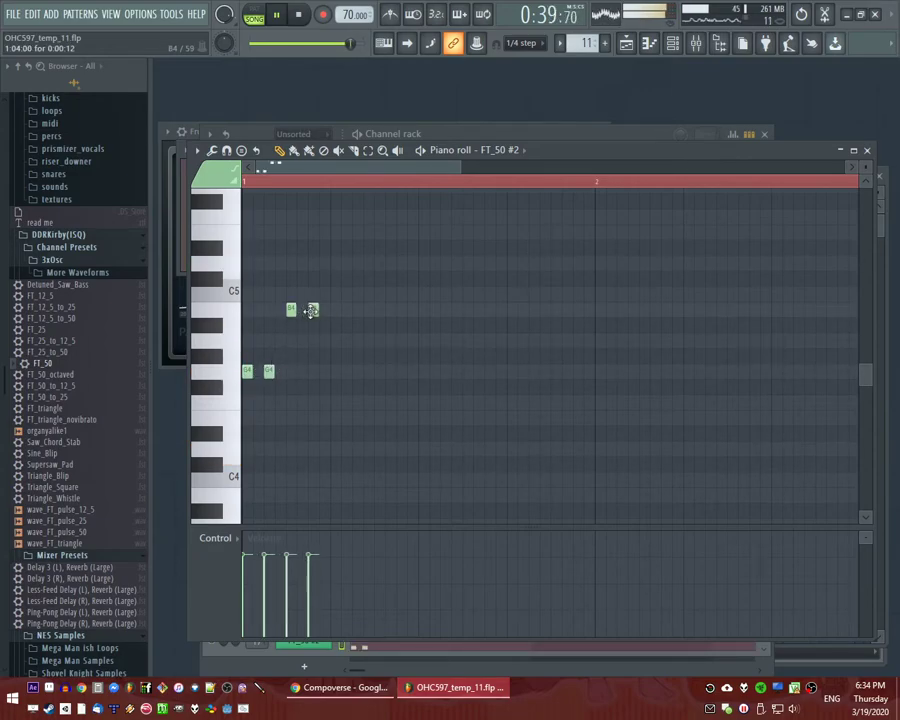
Repeat the four Pattern 3 clips from bars 9 to 12 on Track 5 at bar 13 and play the transition.
{"action": "key", "text": "F5"}
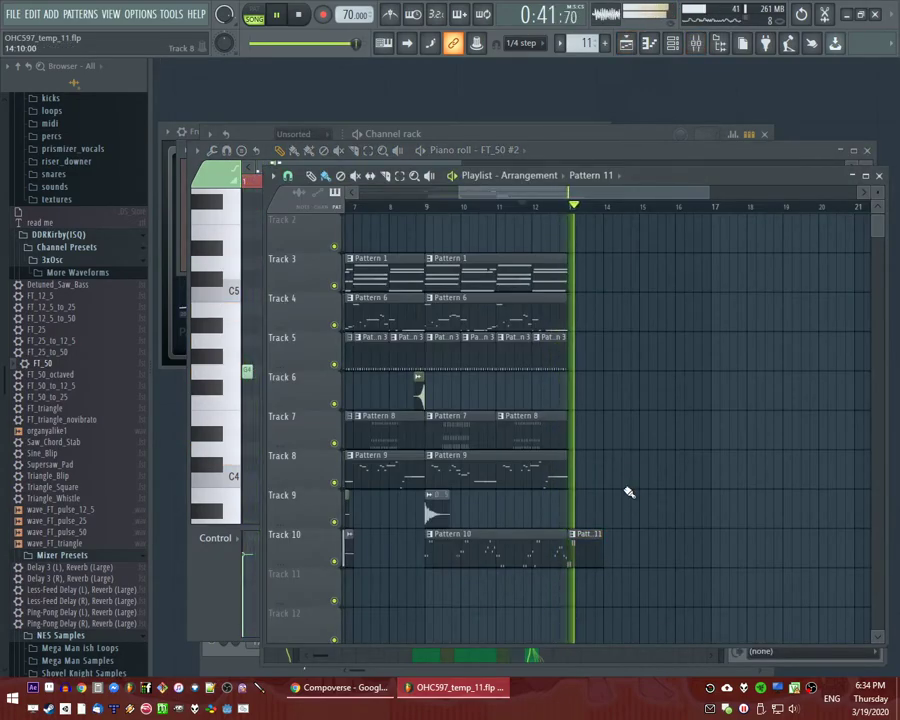
{"action": "left_click_drag", "start_coordinate": [580, 366], "coordinate": [428, 332]}
{"action": "key", "text": "ctrl+b"}
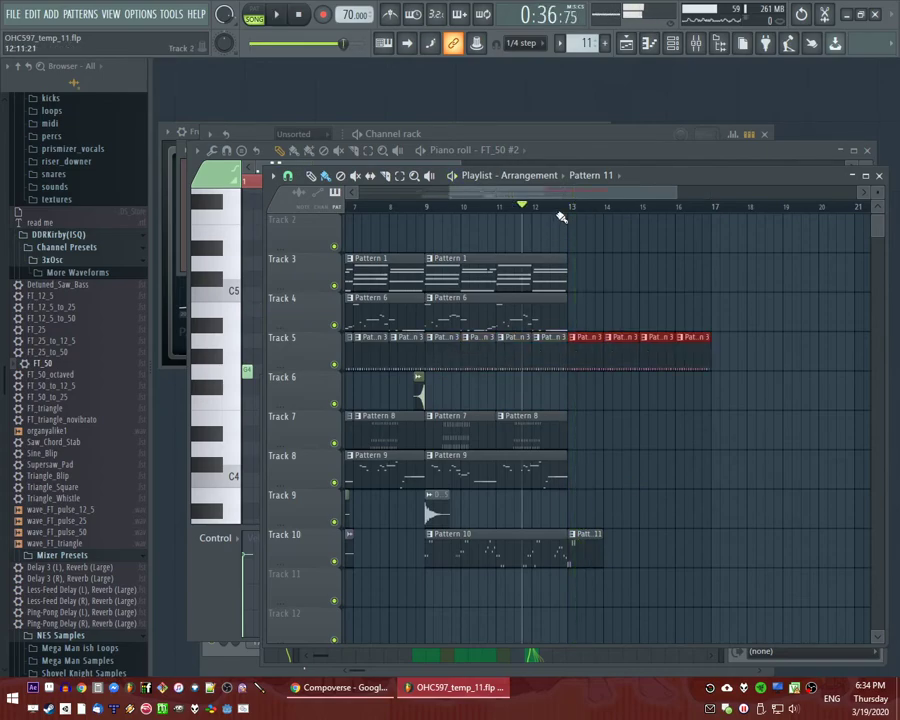
{"action": "left_click", "coordinate": [561, 216]}
{"action": "left_click", "coordinate": [564, 207]}
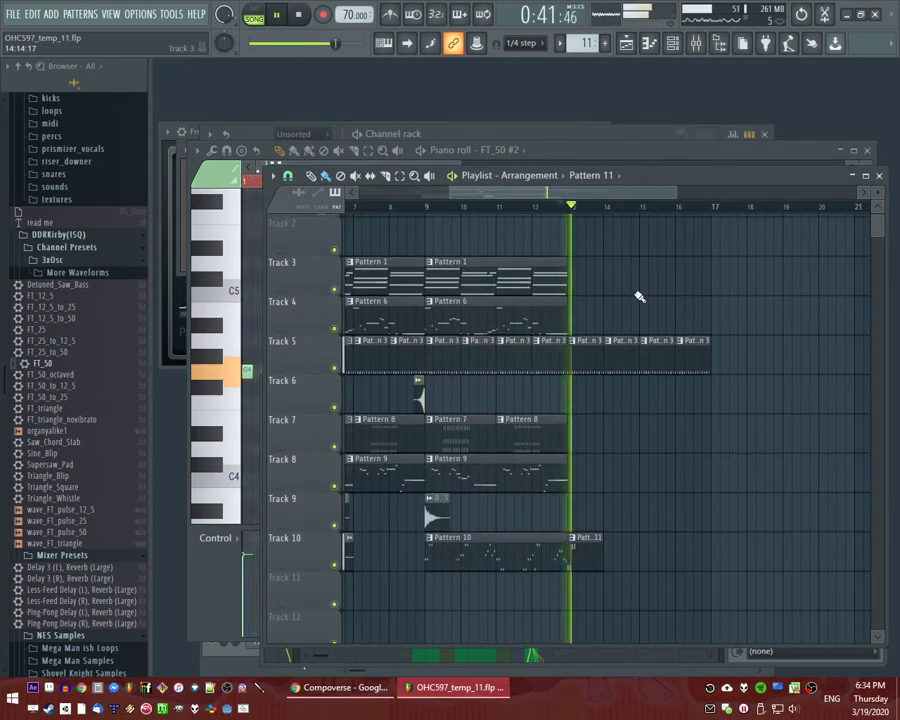
{"action": "key", "text": "space"}
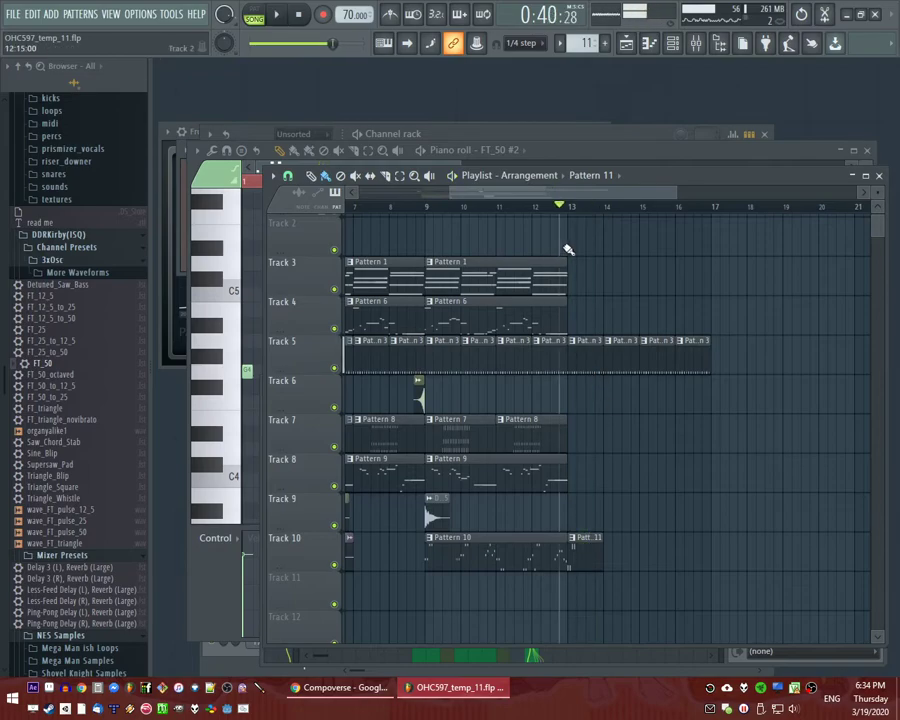
Save the project and play the arrangement from midway through bar 11 into Pattern 11.
{"action": "key", "text": "space"}
{"action": "scroll", "coordinate": [633, 436], "scroll_direction": "up", "scroll_amount": 3}
{"action": "key", "text": "ctrl+s"}
{"action": "scroll", "coordinate": [633, 436], "scroll_direction": "down", "scroll_amount": 4}
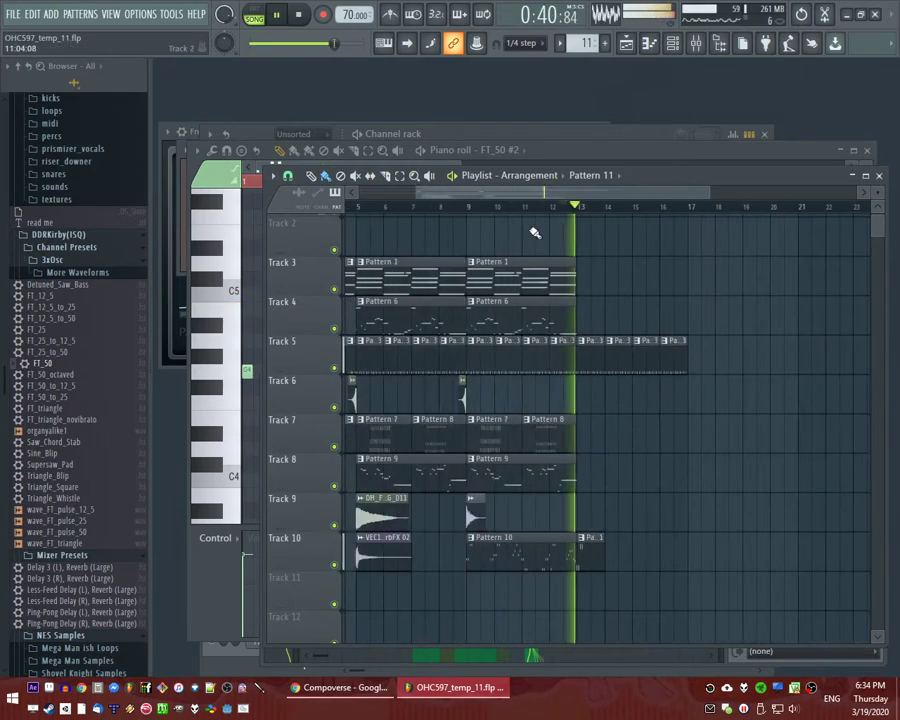
{"action": "left_click", "coordinate": [538, 208]}
{"action": "scroll", "coordinate": [578, 257], "scroll_direction": "up", "scroll_amount": 3}
{"action": "left_click", "coordinate": [568, 269]}
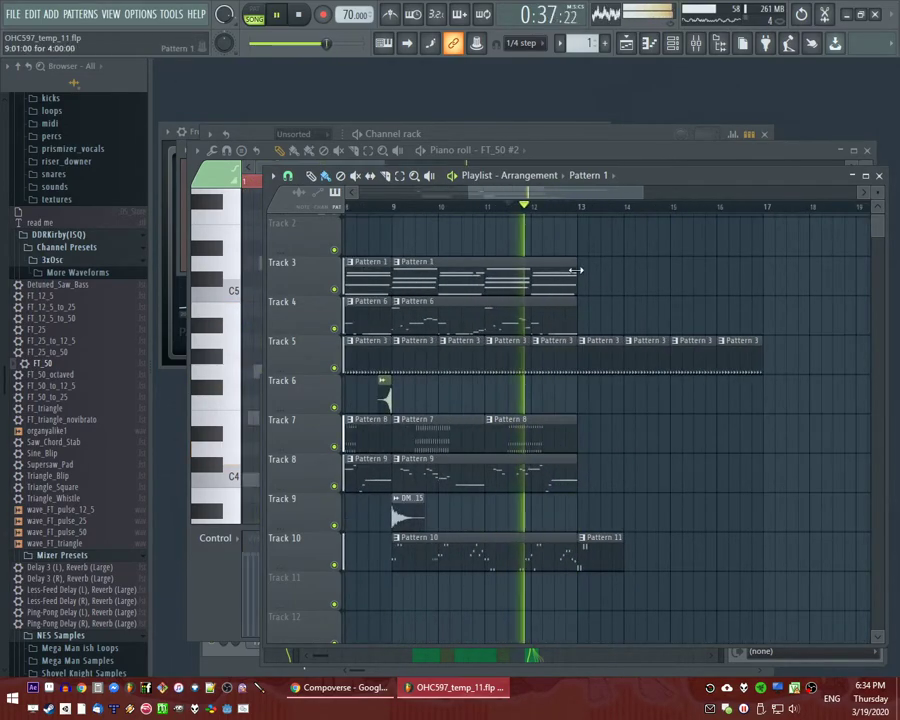
{"action": "left_click", "coordinate": [463, 437]}
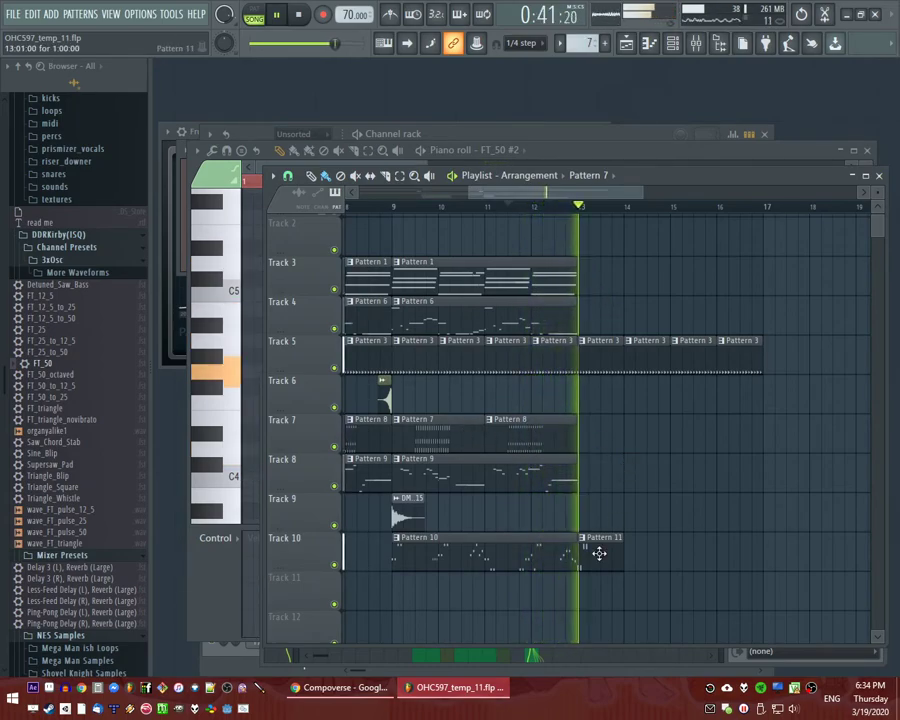
{"action": "key", "text": "space"}
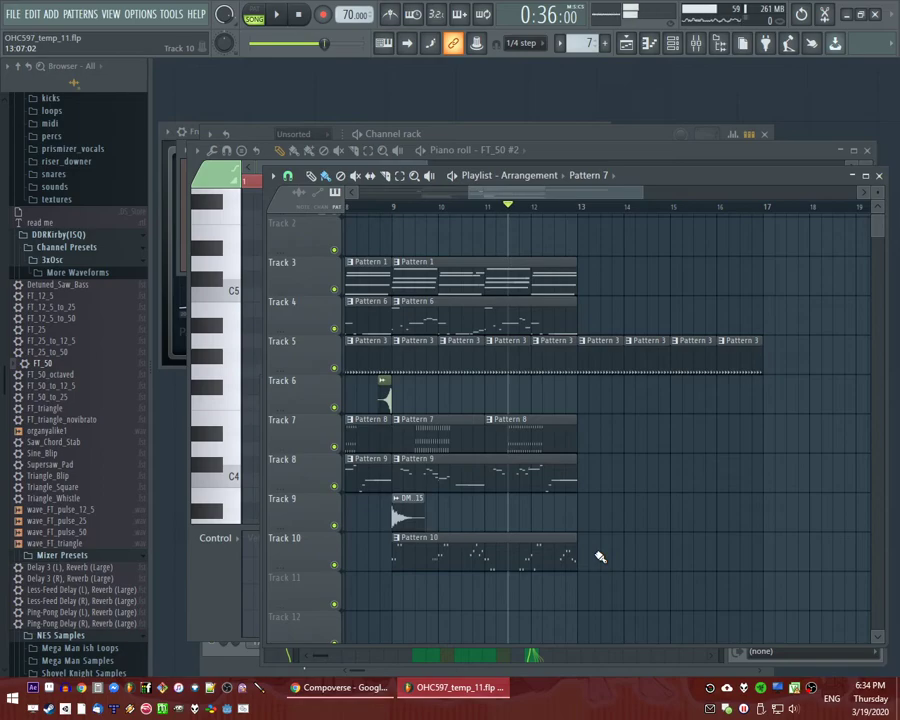
Listen to the transition into bar 13, starting playback midway through bar 12 and again at bar 12.
{"action": "left_click", "coordinate": [556, 207]}
{"action": "key", "text": "space"}
{"action": "left_click", "coordinate": [533, 207]}
{"action": "key", "text": "space"}
Lower the FT_50 #2 mixer track's volume to about -1.6 dB during playback, checking its parametric EQ.
{"action": "key", "text": "F9"}
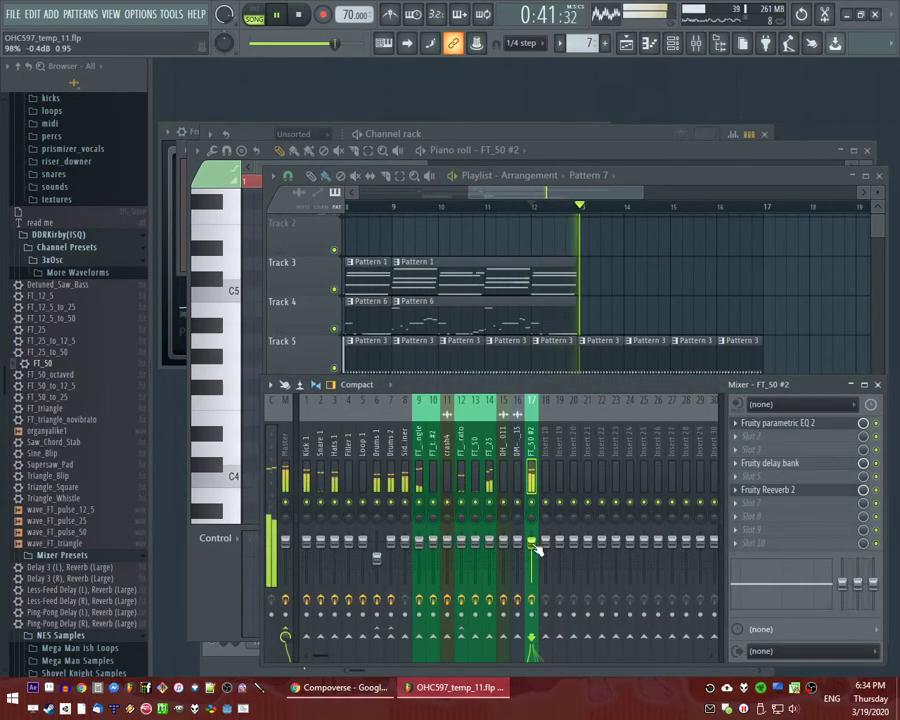
{"action": "left_click", "coordinate": [776, 423]}
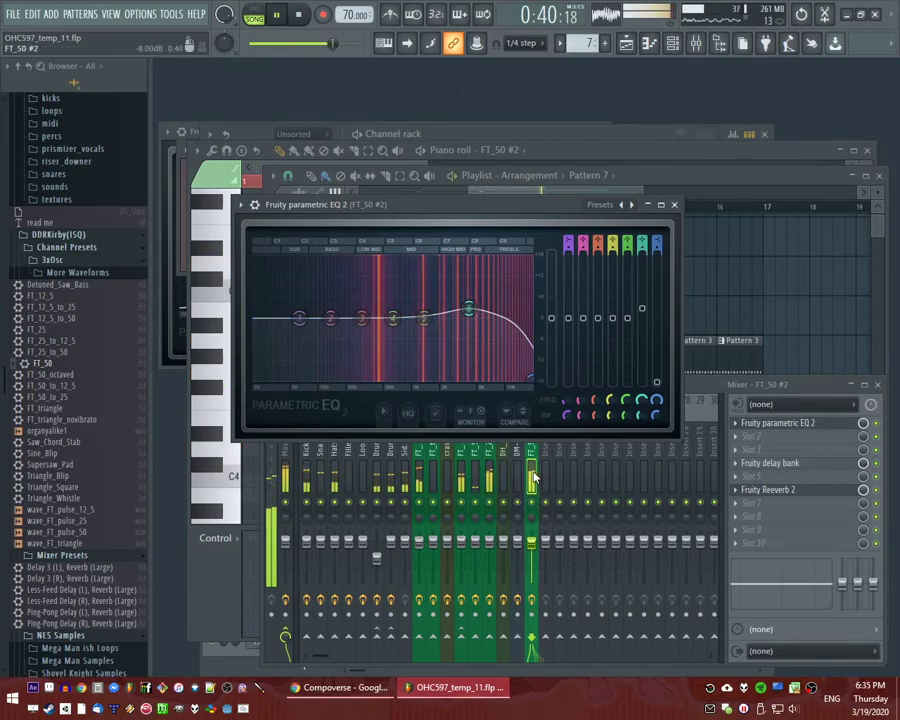
{"action": "left_click", "coordinate": [740, 256]}
{"action": "left_click", "coordinate": [514, 207]}
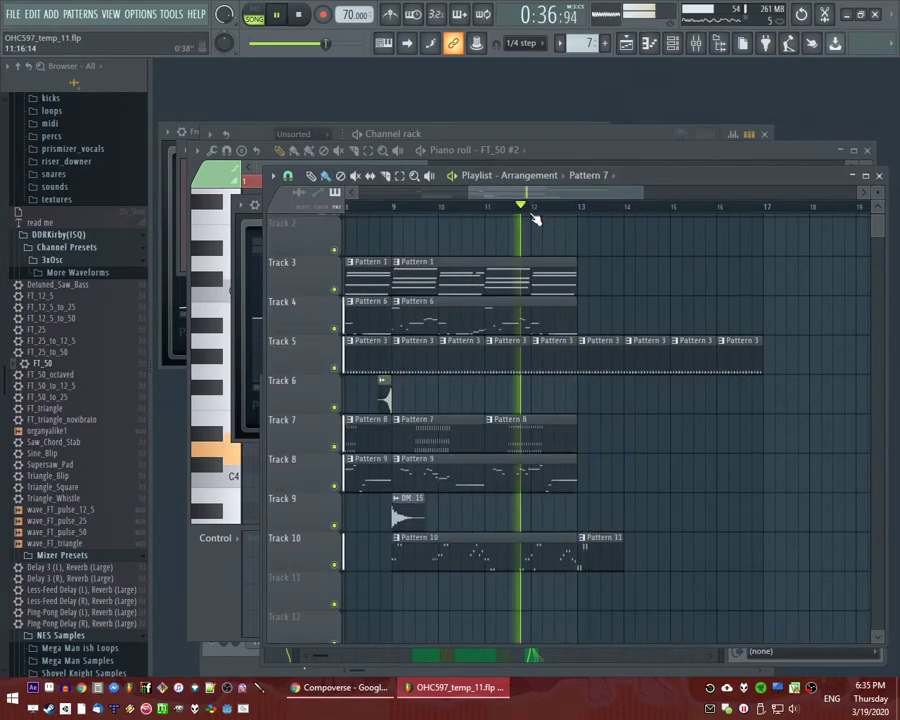
{"action": "key", "text": "F9"}
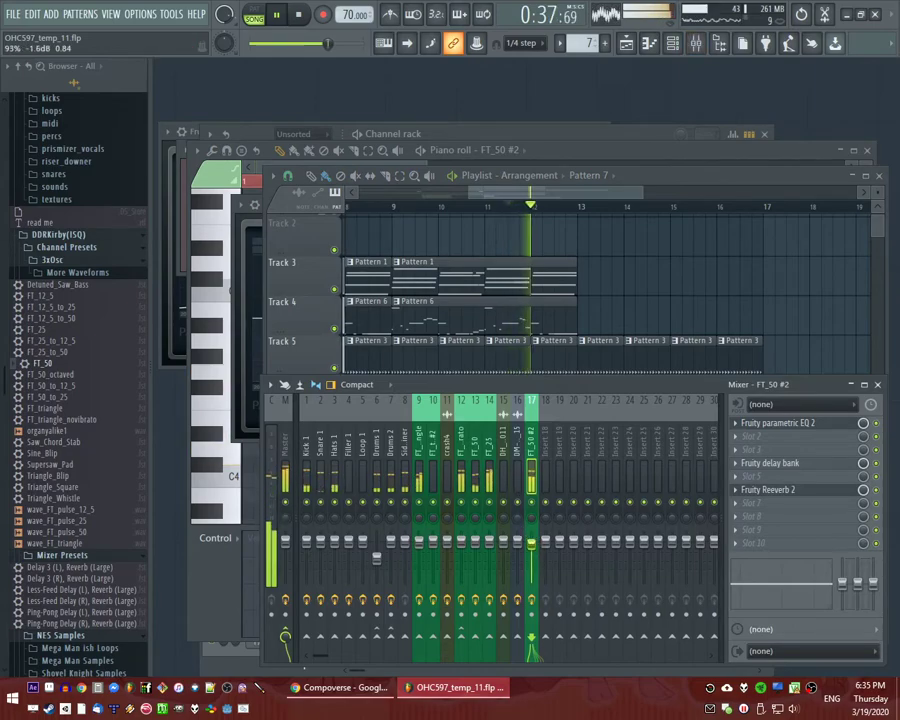
{"action": "left_click", "coordinate": [675, 261]}
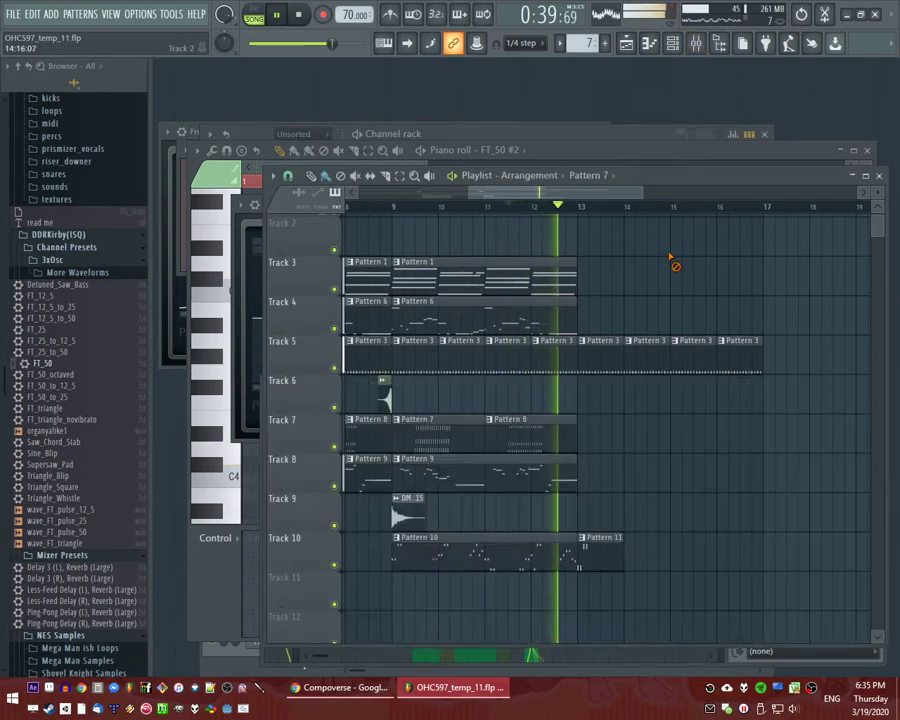
{"action": "key", "text": "space"}
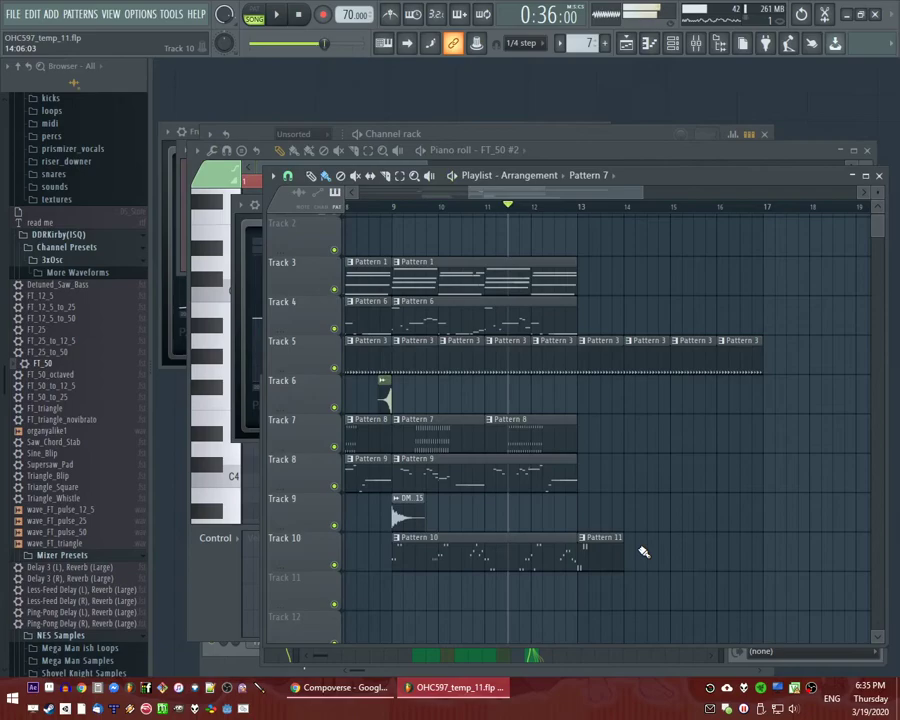
Shift band 6 of the parametric EQ on FT_50 #2 to a slightly lower frequency.
{"action": "key", "text": "F9"}
{"action": "left_click", "coordinate": [771, 424]}
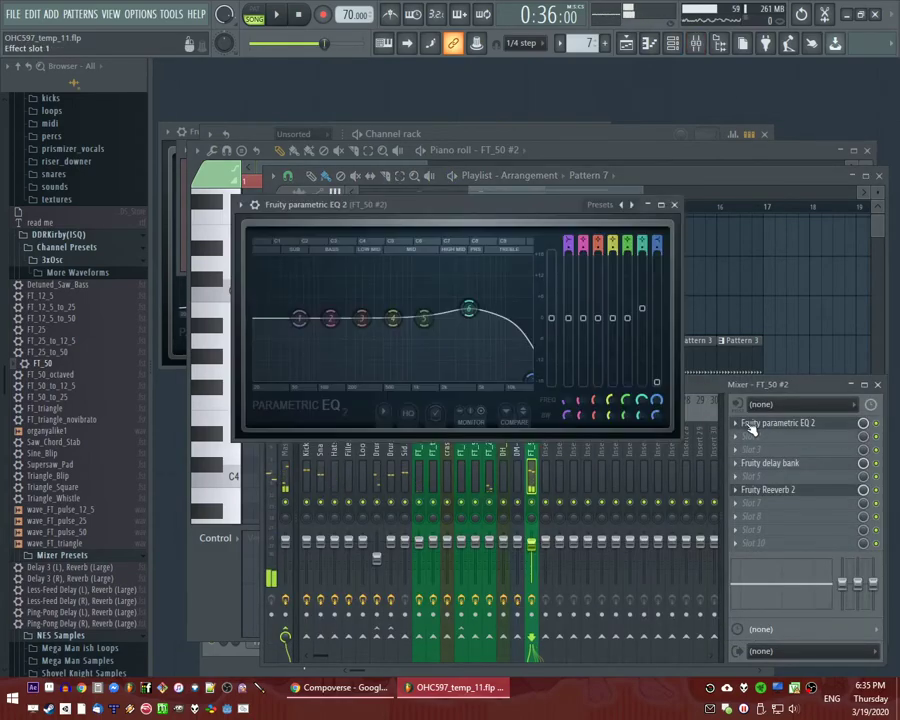
{"action": "left_click_drag", "start_coordinate": [469, 308], "coordinate": [452, 310]}
{"action": "left_click", "coordinate": [752, 286]}
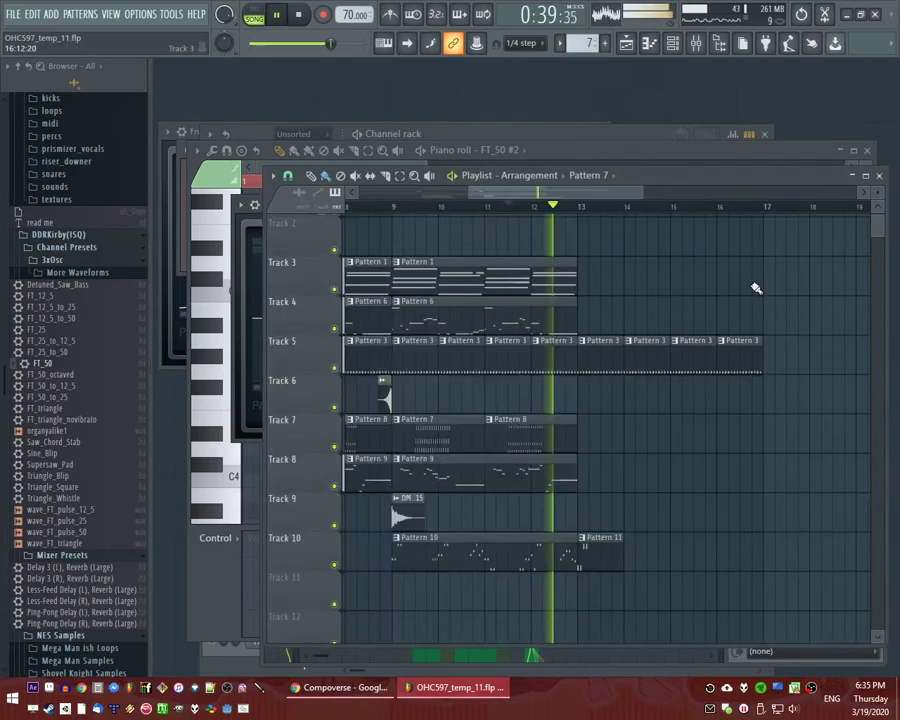
Add two short D4 notes at the start of bar 5 in Pattern 10 and play the passage.
{"action": "double_click", "coordinate": [534, 546]}
{"action": "key", "text": "space"}
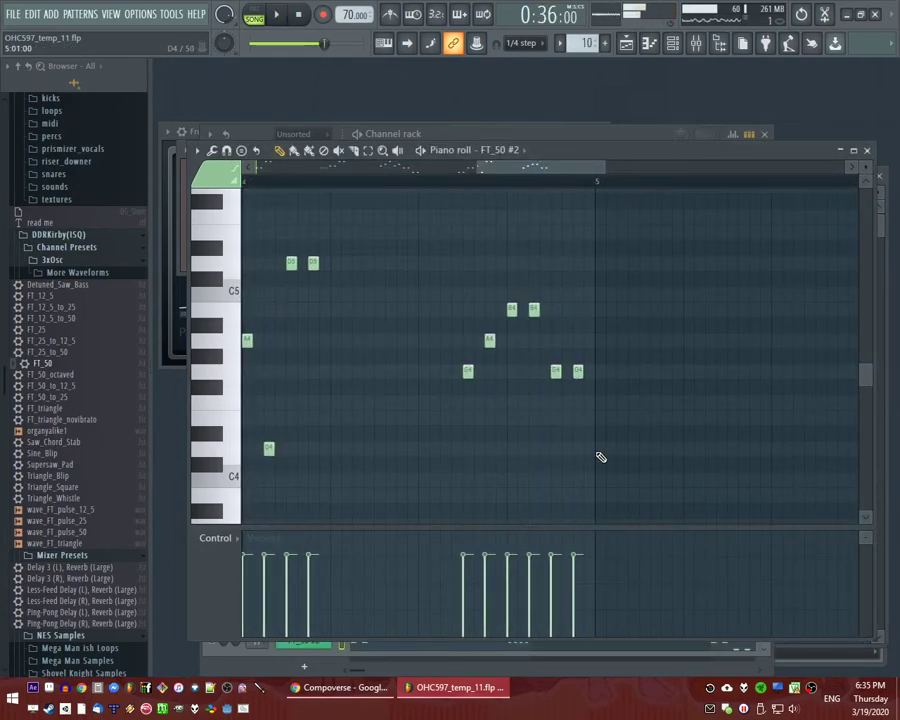
{"action": "key", "text": "F5"}
{"action": "key", "text": "space"}
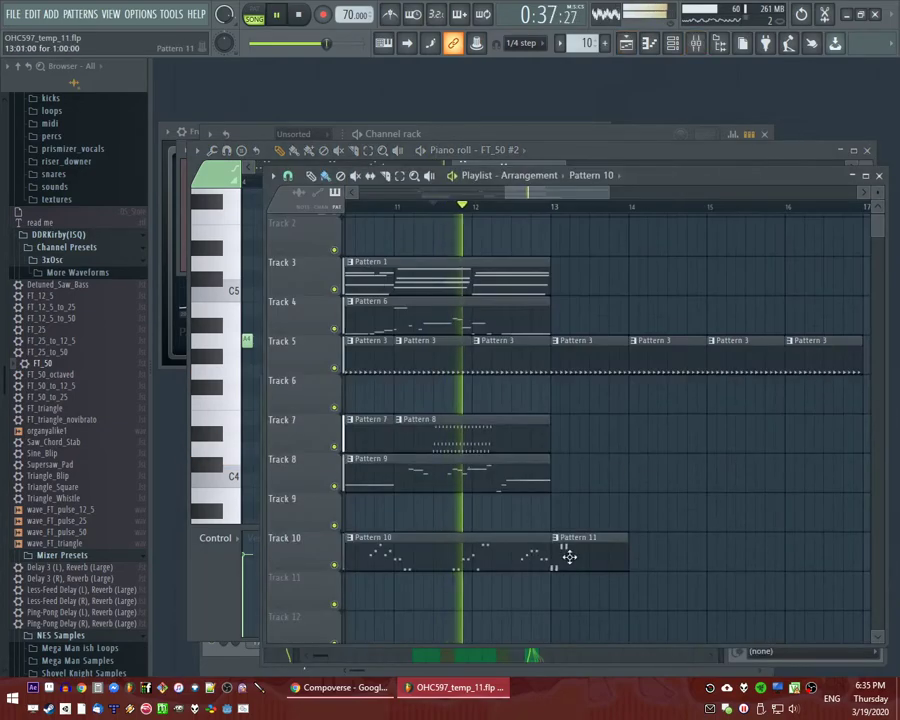
{"action": "key", "text": "F7"}
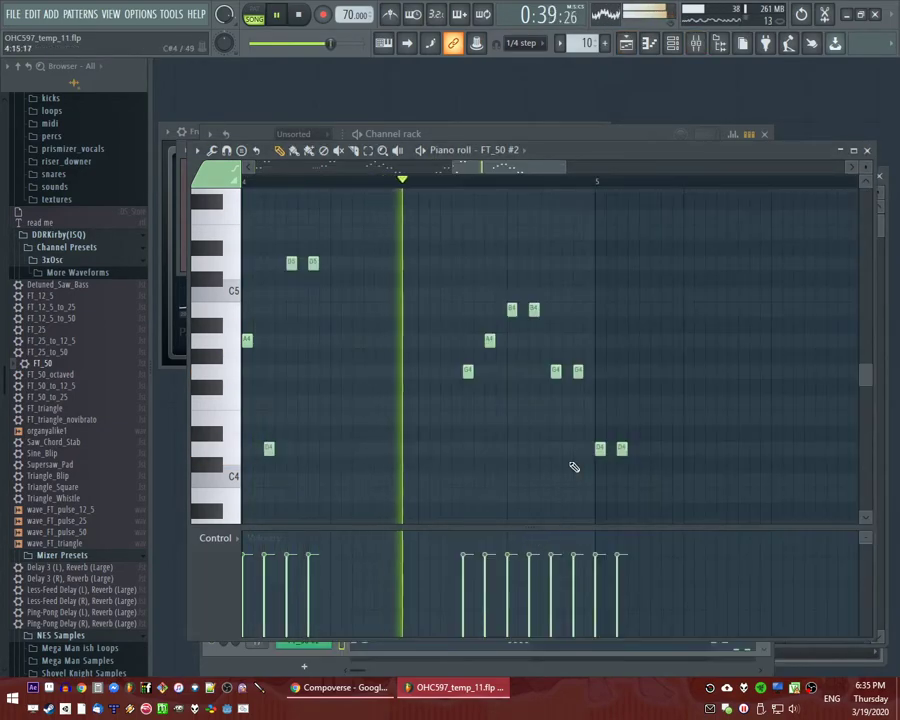
Play the lead-in to bar 13 and check the FT_50 #2 notes in Pattern 11.
{"action": "key", "text": "F6"}
{"action": "key", "text": "F5"}
{"action": "key", "text": "space"}
{"action": "key", "text": "F7"}
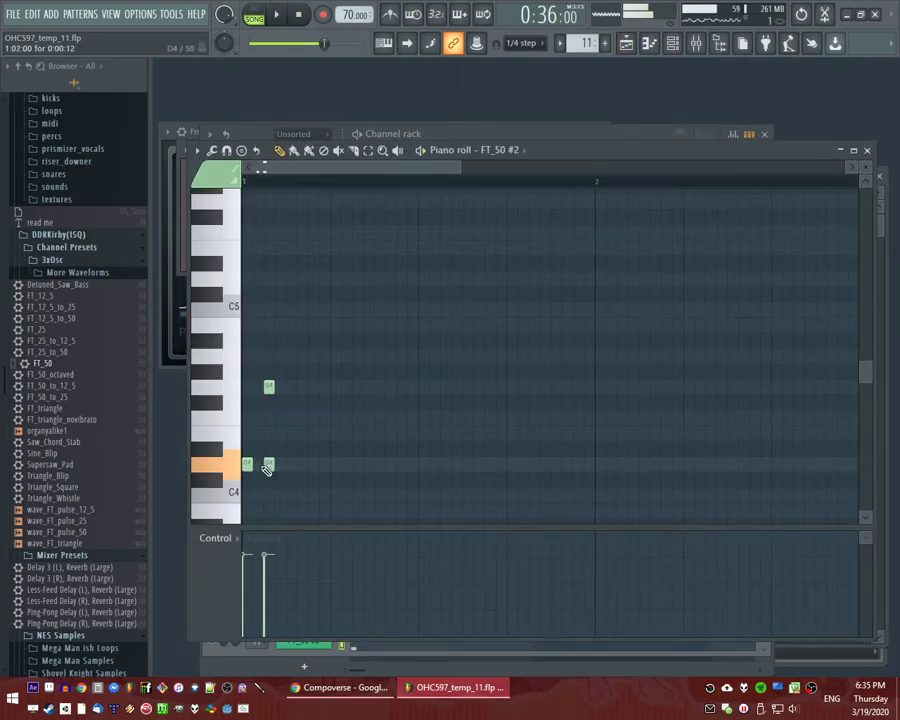
{"action": "key", "text": "F5"}
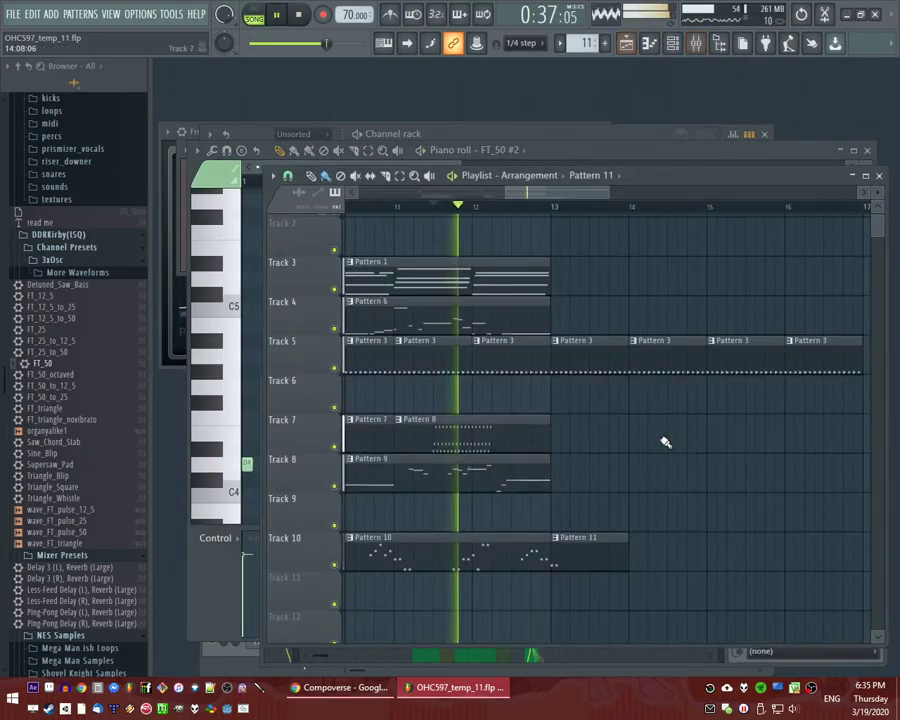
Place a copy of Pattern 1 on Track 3 at bar 13 and make it a unique pattern.
{"action": "scroll", "coordinate": [560, 425], "scroll_direction": "down", "scroll_amount": 2}
{"action": "scroll", "coordinate": [549, 405], "scroll_direction": "up", "scroll_amount": 2}
{"action": "key", "text": "F4"}
{"action": "key", "text": "Return"}
{"action": "left_click", "coordinate": [524, 392]}
{"action": "key", "text": "space"}
{"action": "left_click", "coordinate": [504, 294]}
{"action": "left_click", "coordinate": [530, 283]}
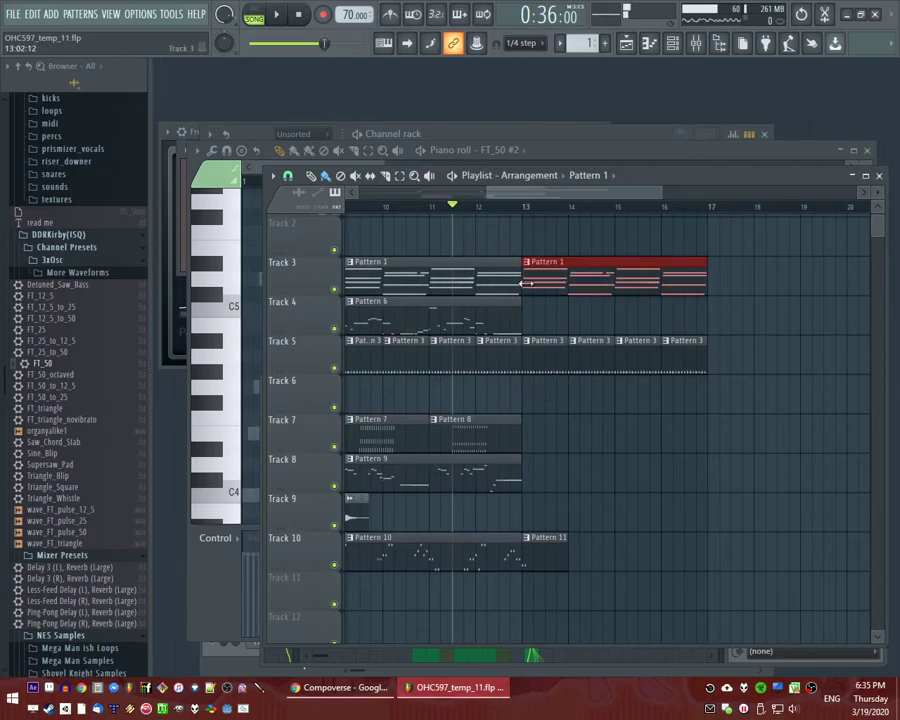
{"action": "left_click", "coordinate": [527, 262]}
{"action": "left_click", "coordinate": [558, 354]}
Delete all the copied FT_triangle chord notes from Pattern 2.
{"action": "key", "text": "F7"}
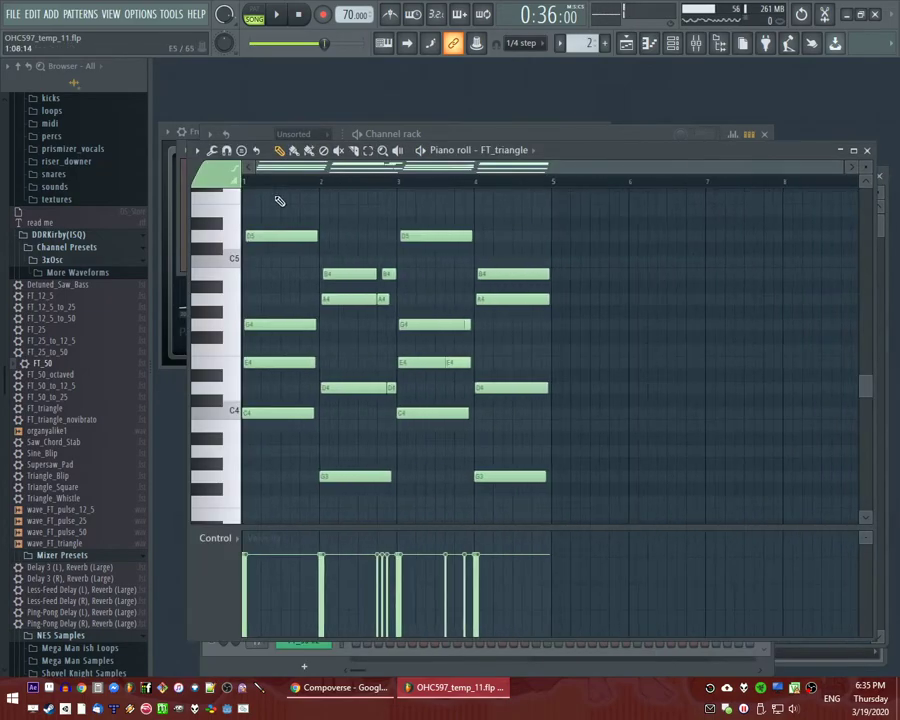
{"action": "scroll", "coordinate": [227, 341], "scroll_direction": "up", "scroll_amount": 3}
{"action": "key", "text": "ctrl+a"}
{"action": "key", "text": "space"}
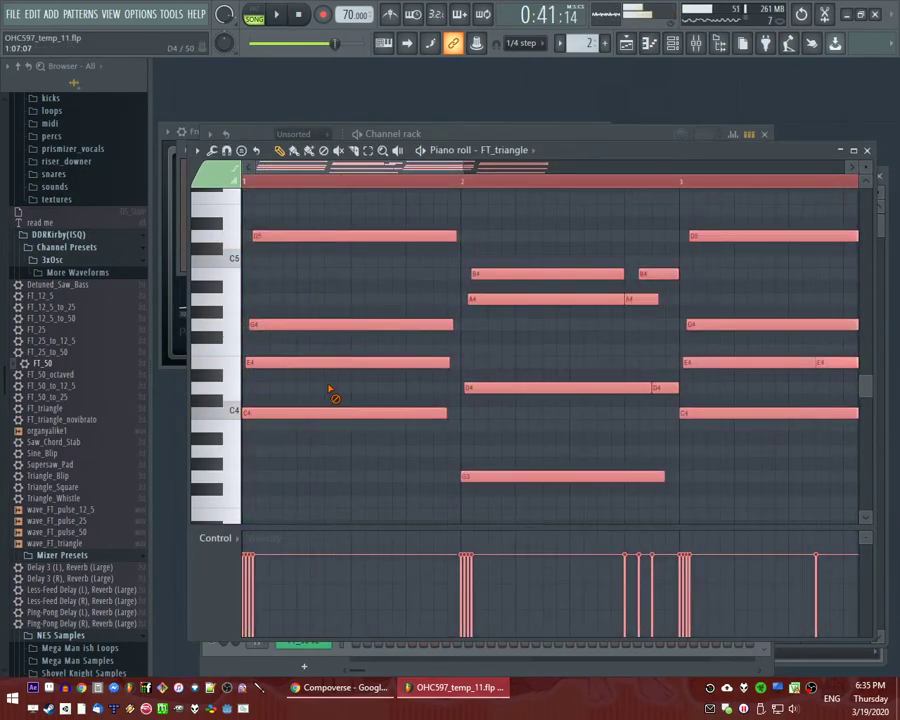
{"action": "left_click", "coordinate": [332, 387], "text": "ctrl"}
{"action": "scroll", "coordinate": [418, 329], "scroll_direction": "down", "scroll_amount": 2}
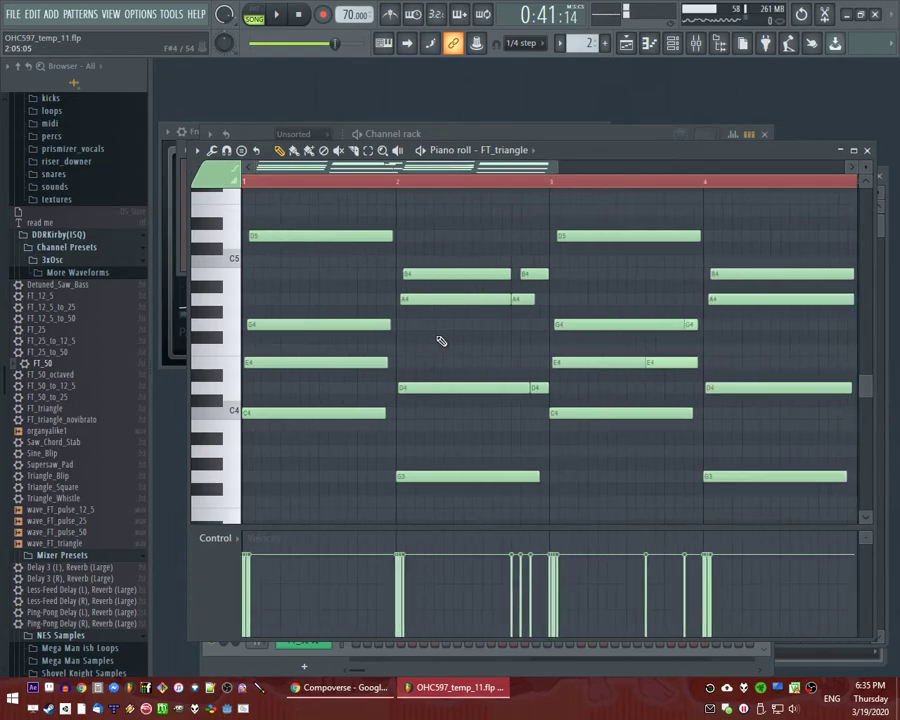
{"action": "scroll", "coordinate": [240, 477], "scroll_direction": "down", "scroll_amount": 3}
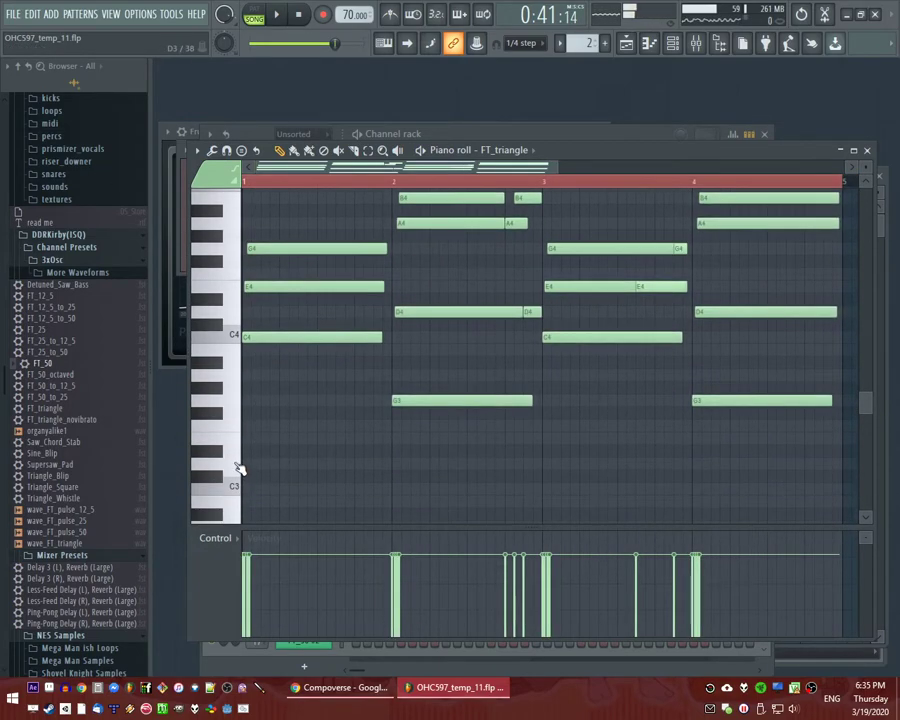
{"action": "key", "text": "ctrl+a"}
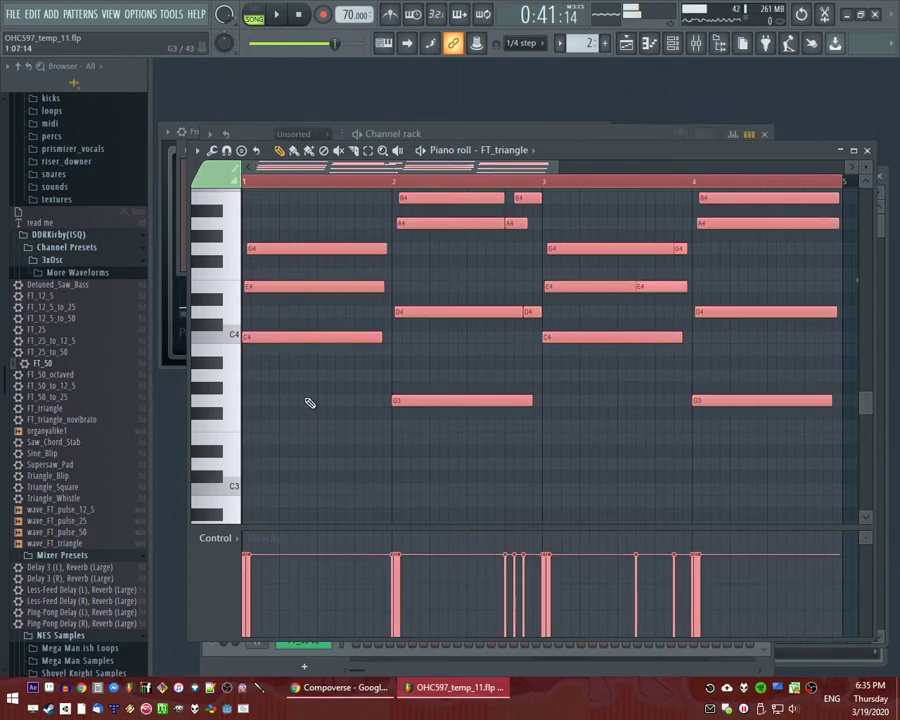
{"action": "key", "text": "Delete"}
Try out one-bar notes such as G3, C4, D3 and G#3 at the start of FT_triangle's Pattern 2.
{"action": "key", "text": "space"}
{"action": "scroll", "coordinate": [256, 356], "scroll_direction": "up", "scroll_amount": 2}
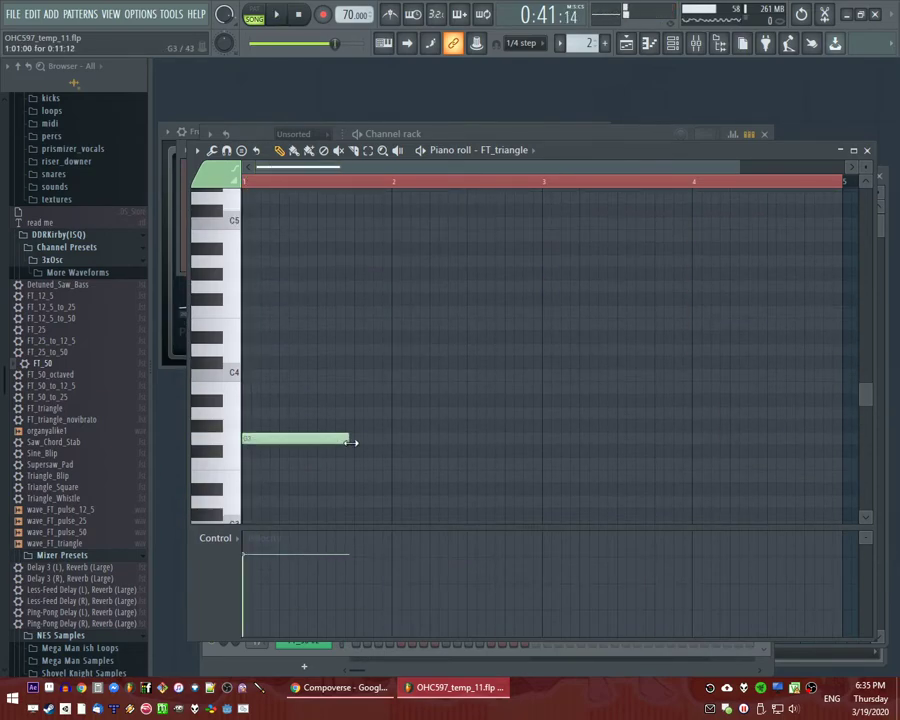
{"action": "scroll", "coordinate": [257, 478], "scroll_direction": "down", "scroll_amount": 2}
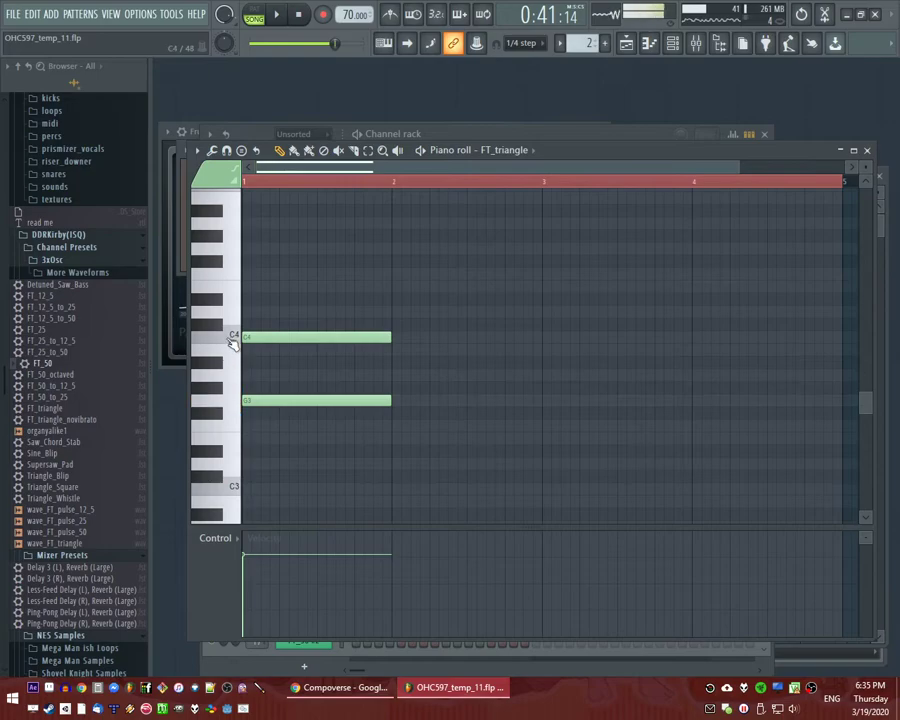
{"action": "right_click", "coordinate": [247, 337]}
{"action": "right_click", "coordinate": [255, 400]}
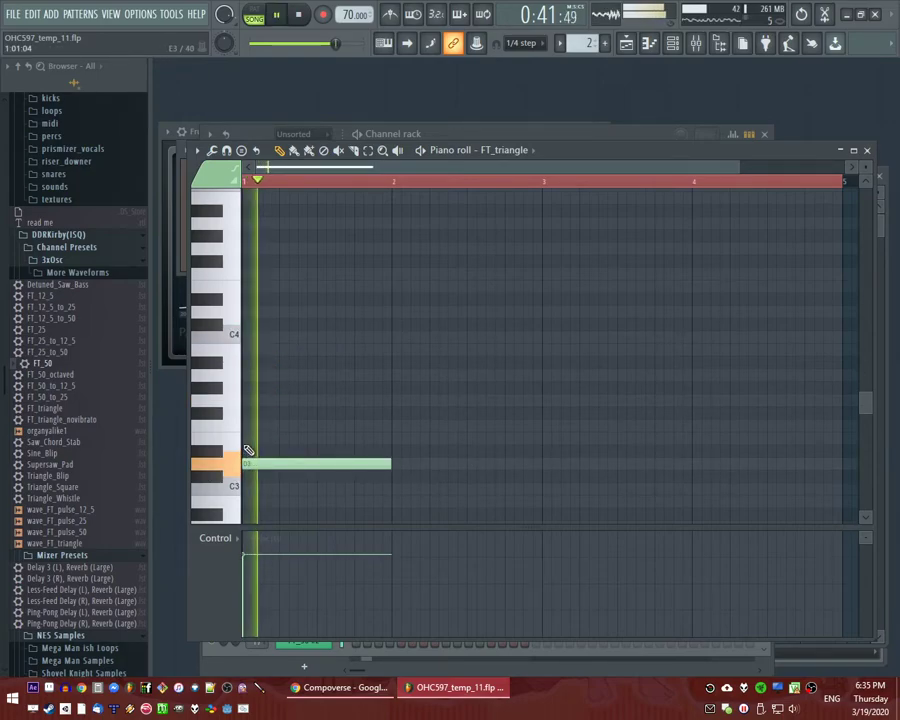
{"action": "right_click", "coordinate": [256, 463]}
{"action": "mouse_move", "coordinate": [248, 373]}
{"action": "left_mouse_down"}
{"action": "mouse_move", "coordinate": [260, 367]}
{"action": "mouse_move", "coordinate": [253, 352]}
{"action": "left_mouse_up"}
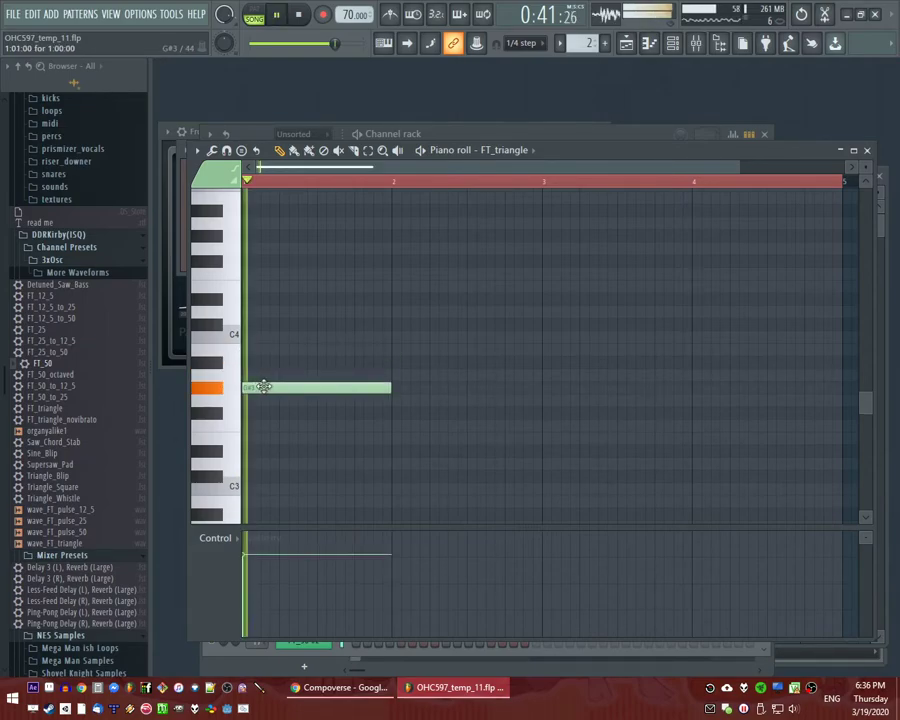
{"action": "right_click", "coordinate": [260, 387]}
Play the arrangement from bar 12 and reopen Pattern 2 in the piano roll.
{"action": "key", "text": "F5"}
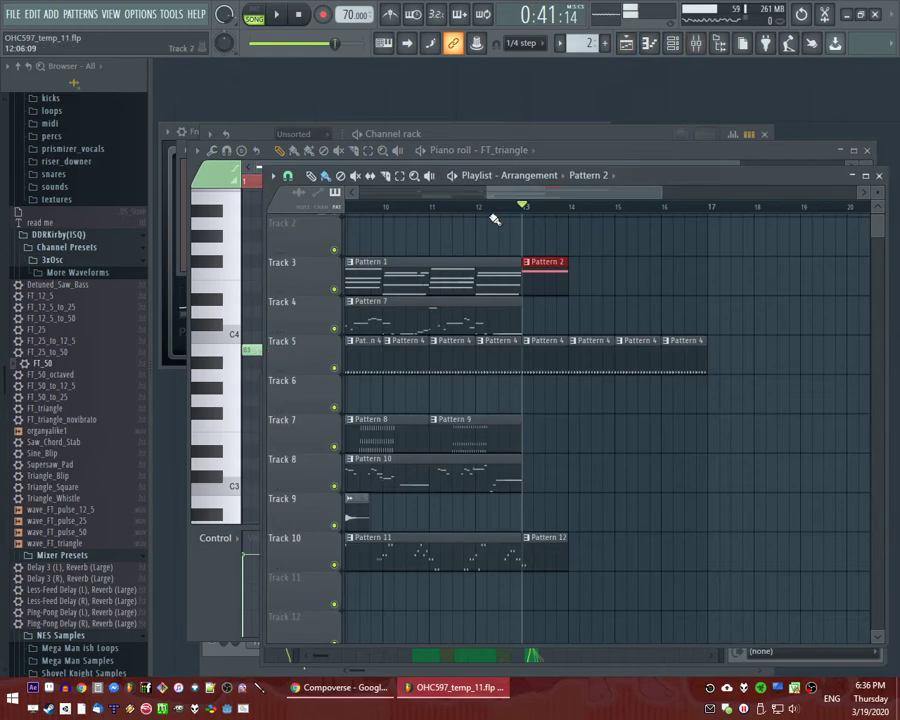
{"action": "left_click", "coordinate": [478, 207]}
{"action": "key", "text": "space"}
{"action": "double_click", "coordinate": [545, 278]}
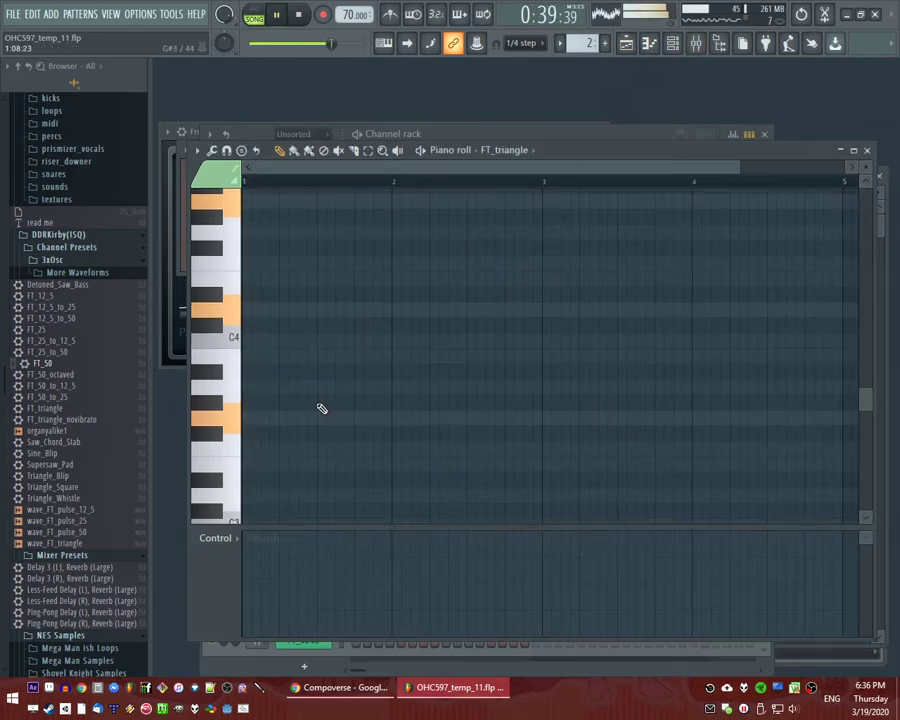
Enter one-bar C3, G3 and D4 notes in Pattern 2, staggering the G3 and D4 starts after the C3.
{"action": "scroll", "coordinate": [322, 408], "scroll_direction": "down", "scroll_amount": 2}
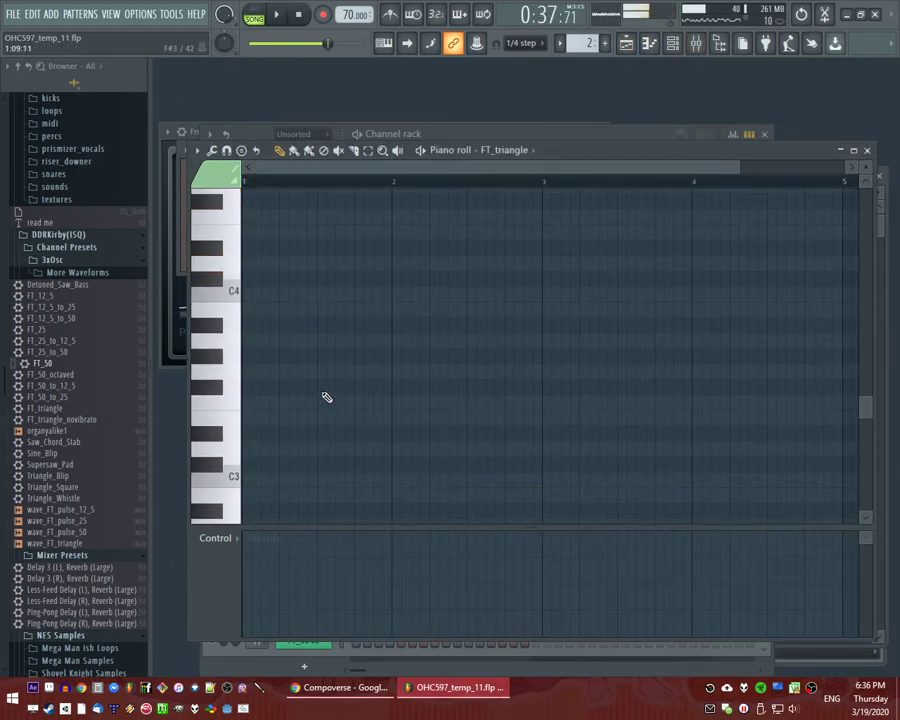
{"action": "left_click", "coordinate": [266, 486]}
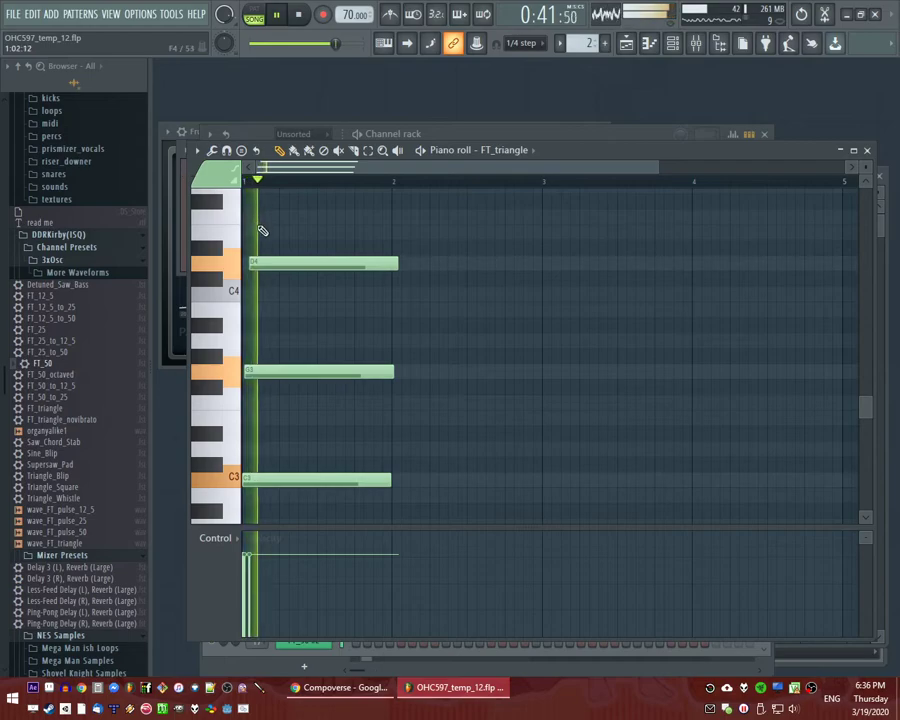
{"action": "key", "text": "l"}
{"action": "right_click", "coordinate": [268, 370]}
{"action": "key", "text": "space"}
{"action": "key", "text": "space"}
{"action": "left_click", "coordinate": [262, 371]}
{"action": "right_click", "coordinate": [289, 268]}
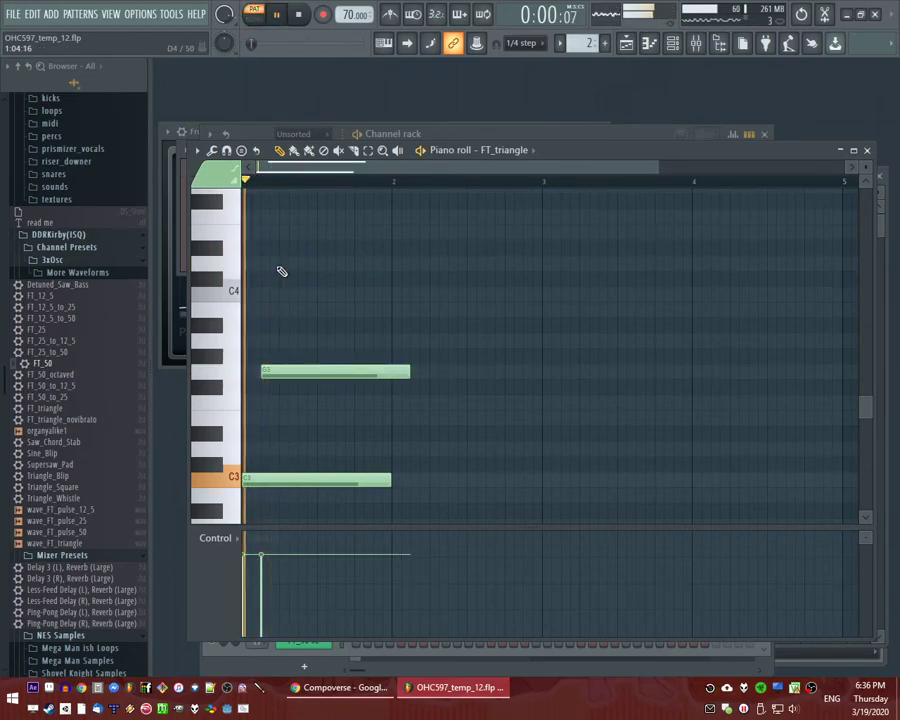
{"action": "left_click", "coordinate": [282, 266]}
Shorten the C3, G3 and D4 notes in Pattern 2 to four steps each.
{"action": "key", "text": "ctrl+a"}
{"action": "key", "text": "space"}
{"action": "mouse_move", "coordinate": [421, 263]}
{"action": "left_mouse_down"}
{"action": "mouse_move", "coordinate": [309, 281]}
{"action": "mouse_move", "coordinate": [317, 281]}
{"action": "left_mouse_up"}
{"action": "key", "text": "space"}
{"action": "key", "text": "ctrl+d"}
Move the G3 to step 4 and the D4 to step 7, spacing the arpeggio three steps apart.
{"action": "right_click", "coordinate": [283, 371]}
{"action": "key", "text": "space"}
{"action": "left_click", "coordinate": [272, 372]}
{"action": "key", "text": "space"}
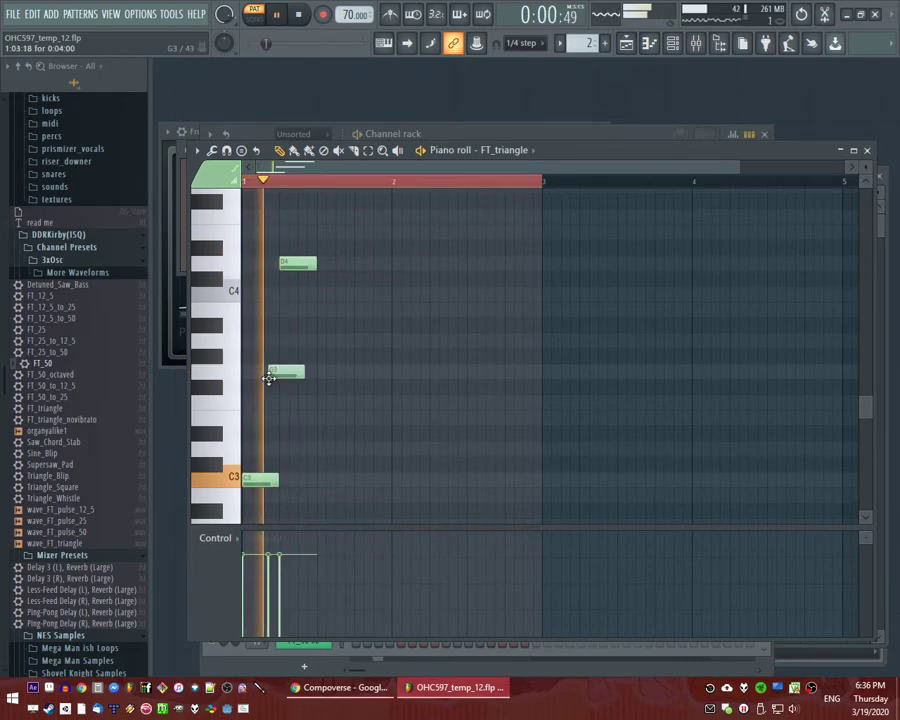
{"action": "left_click_drag", "start_coordinate": [281, 263], "coordinate": [299, 263]}
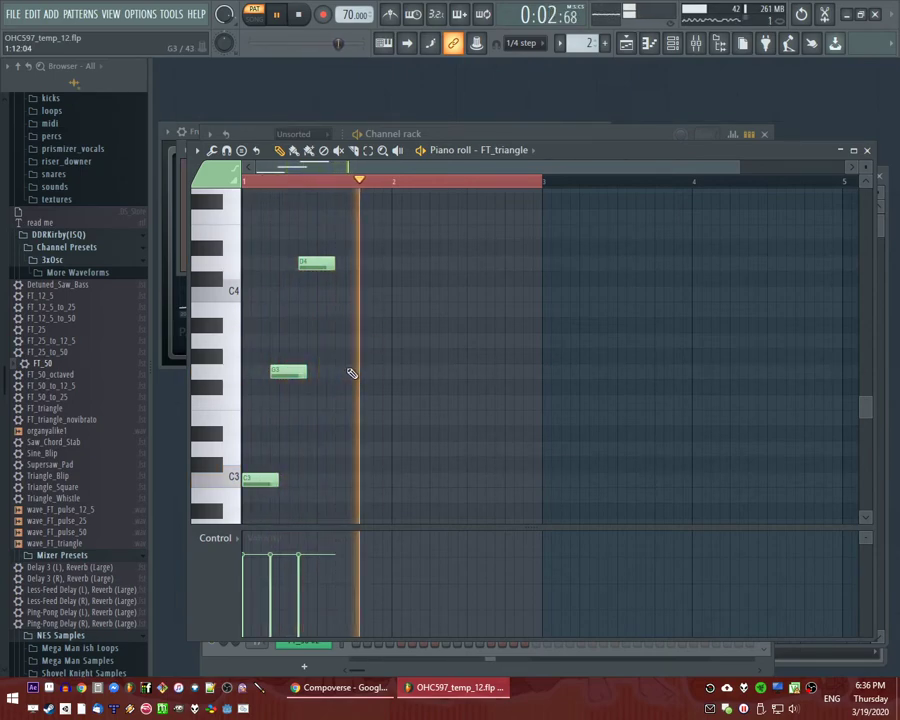
Shorten all three arpeggio notes to three steps each.
{"action": "key", "text": "ctrl+a"}
{"action": "key", "text": "space"}
{"action": "mouse_move", "coordinate": [306, 371]}
{"action": "left_mouse_down"}
{"action": "mouse_move", "coordinate": [283, 372]}
{"action": "mouse_move", "coordinate": [298, 384]}
{"action": "left_mouse_up"}
{"action": "key", "text": "space"}
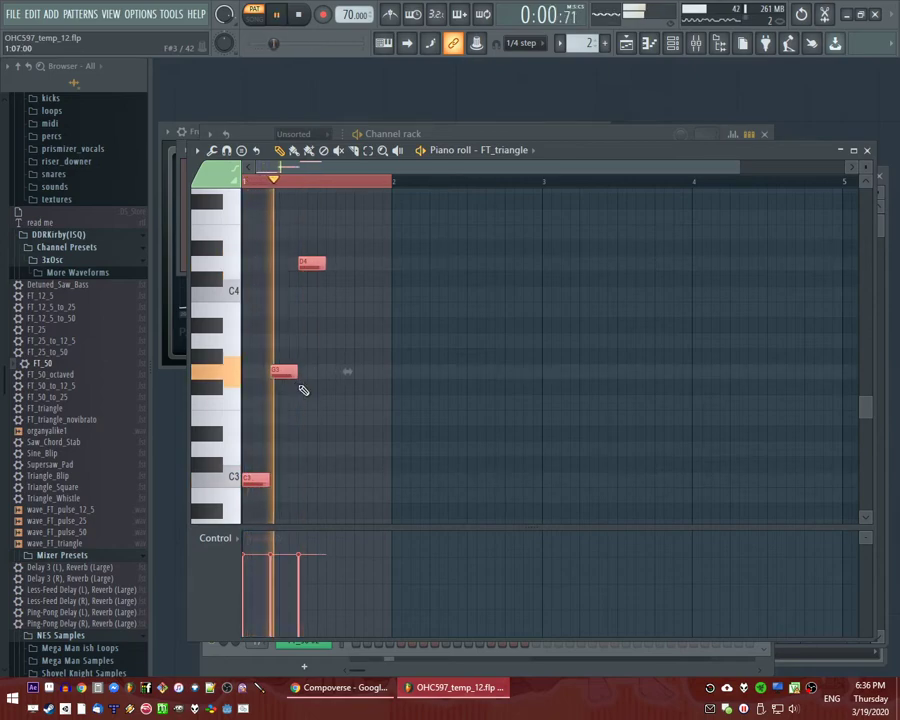
{"action": "left_click", "coordinate": [315, 410]}
Repeat the arpeggio with C3 at step 9, G3 at step 12 and a two-step D4 at step 15.
{"action": "left_click", "coordinate": [330, 481]}
{"action": "left_click_drag", "start_coordinate": [327, 484], "coordinate": [319, 481]}
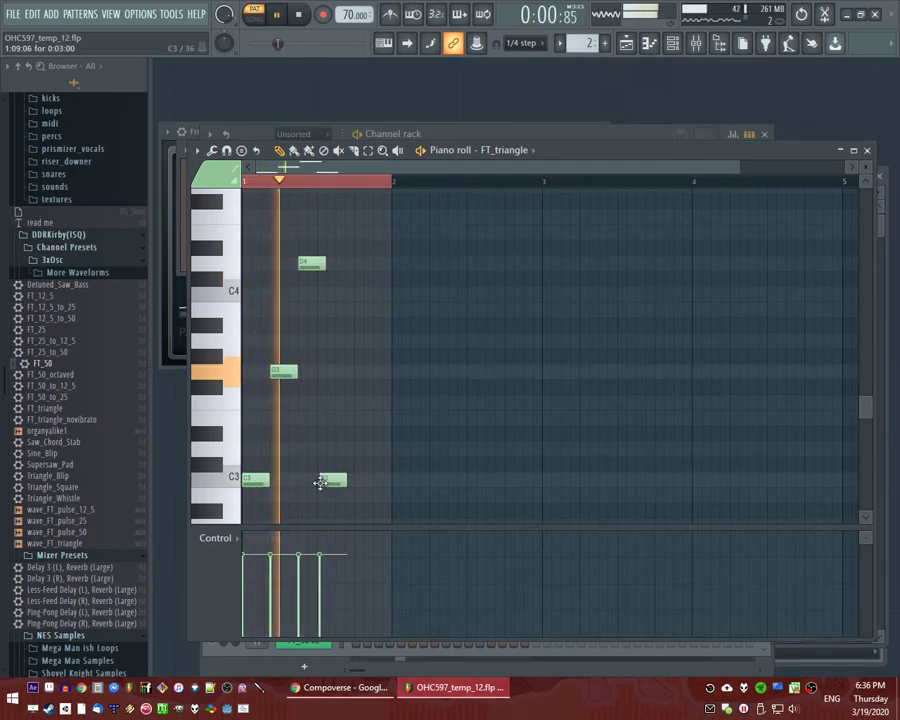
{"action": "left_click", "coordinate": [335, 373]}
{"action": "left_click_drag", "start_coordinate": [335, 373], "coordinate": [341, 372]}
{"action": "left_click", "coordinate": [373, 263]}
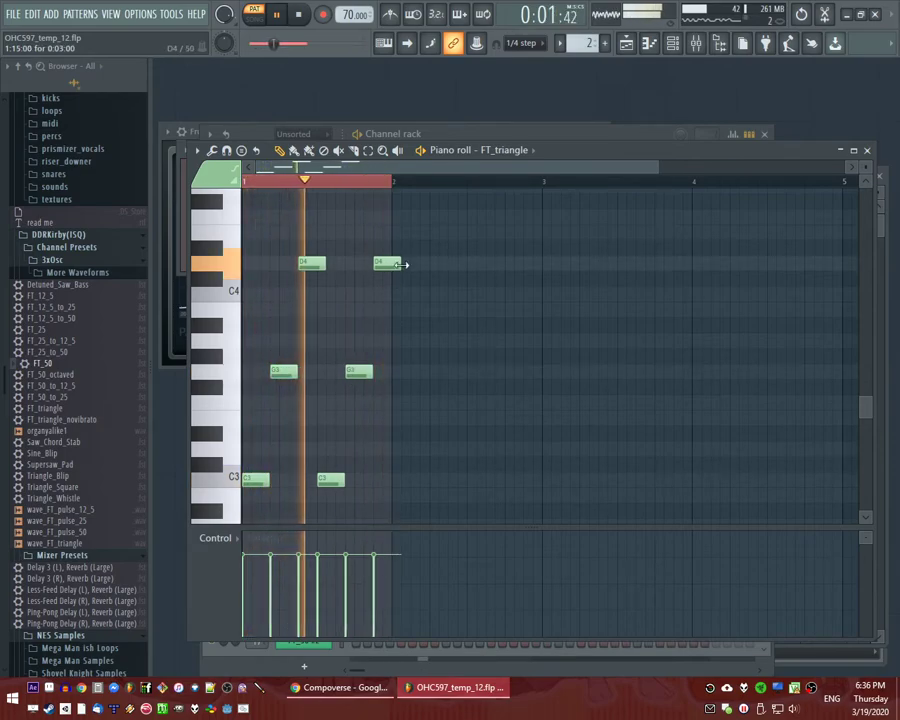
{"action": "right_click", "coordinate": [388, 182]}
{"action": "left_click_drag", "start_coordinate": [402, 267], "coordinate": [395, 267]}
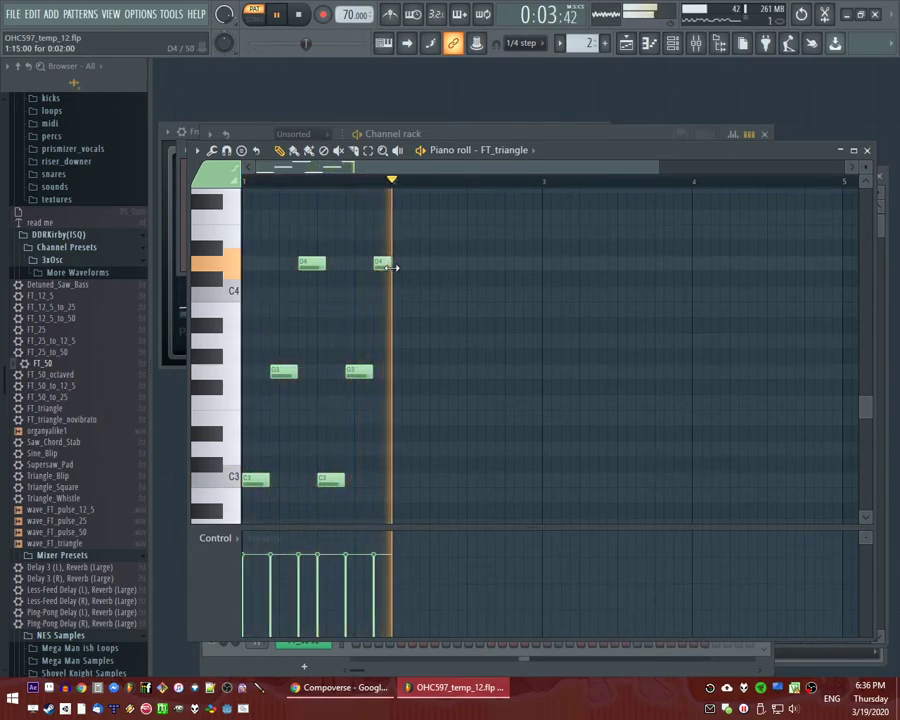
Play the arrangement from bar 12 to hear the new FT_triangle arpeggio in context.
{"action": "key", "text": "l"}
{"action": "key", "text": "space"}
{"action": "key", "text": "space"}
{"action": "key", "text": "F5"}
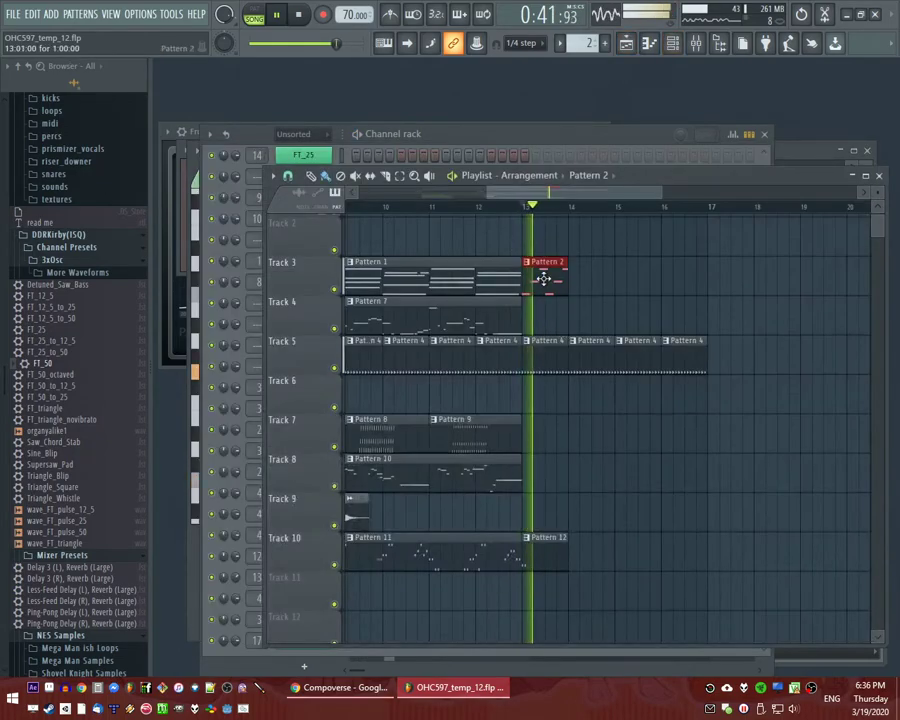
{"action": "left_click", "coordinate": [483, 212]}
{"action": "scroll", "coordinate": [538, 315], "scroll_direction": "up", "scroll_amount": 1}
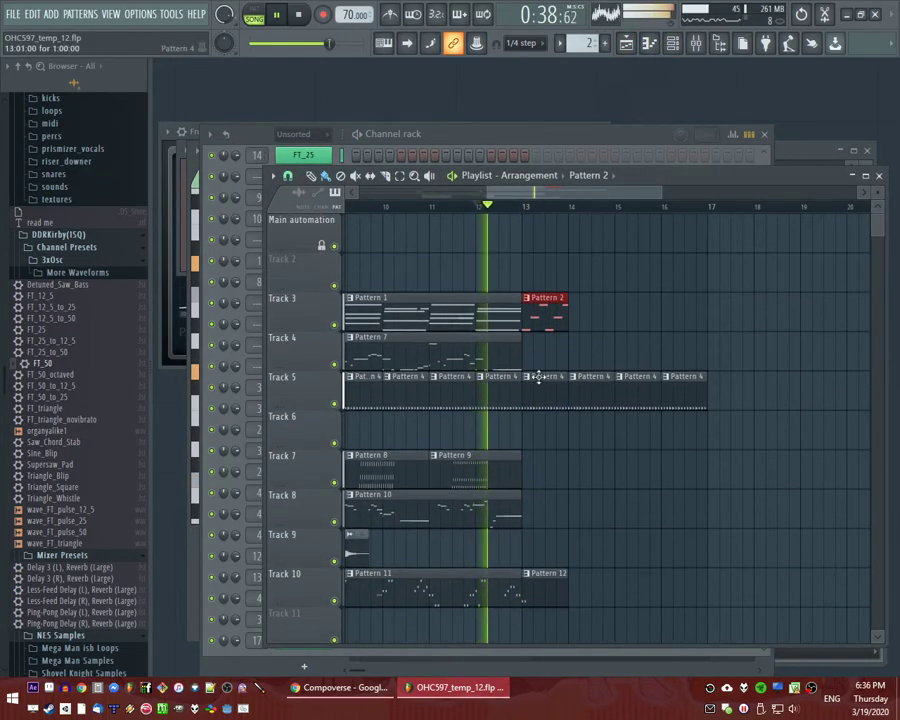
Make the Track 5 drum clip at bar 13 unique, replace the clips in bars 14 to 16 with it, and open it.
{"action": "right_click", "coordinate": [528, 384]}
{"action": "left_click", "coordinate": [572, 466]}
{"action": "right_click", "coordinate": [602, 397]}
{"action": "left_click_drag", "start_coordinate": [580, 407], "coordinate": [688, 400]}
{"action": "double_click", "coordinate": [554, 391]}
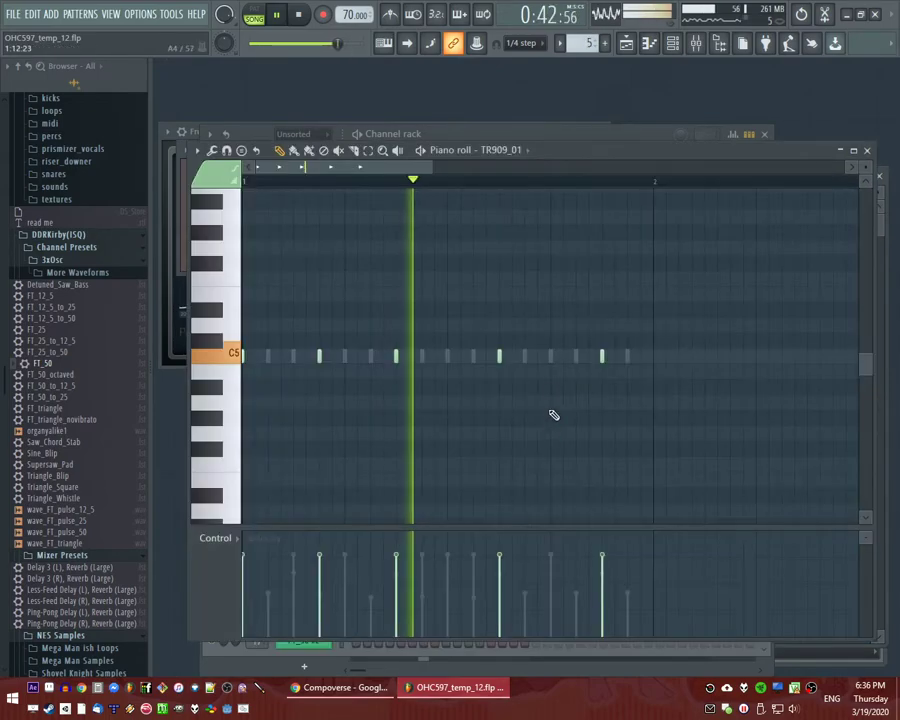
Place a new empty pattern on Track 6 at bar 13 and look through the Casio VL-Tone samples.
{"action": "key", "text": "F5"}
{"action": "key", "text": "ctrl+F4"}
{"action": "left_click", "coordinate": [527, 436]}
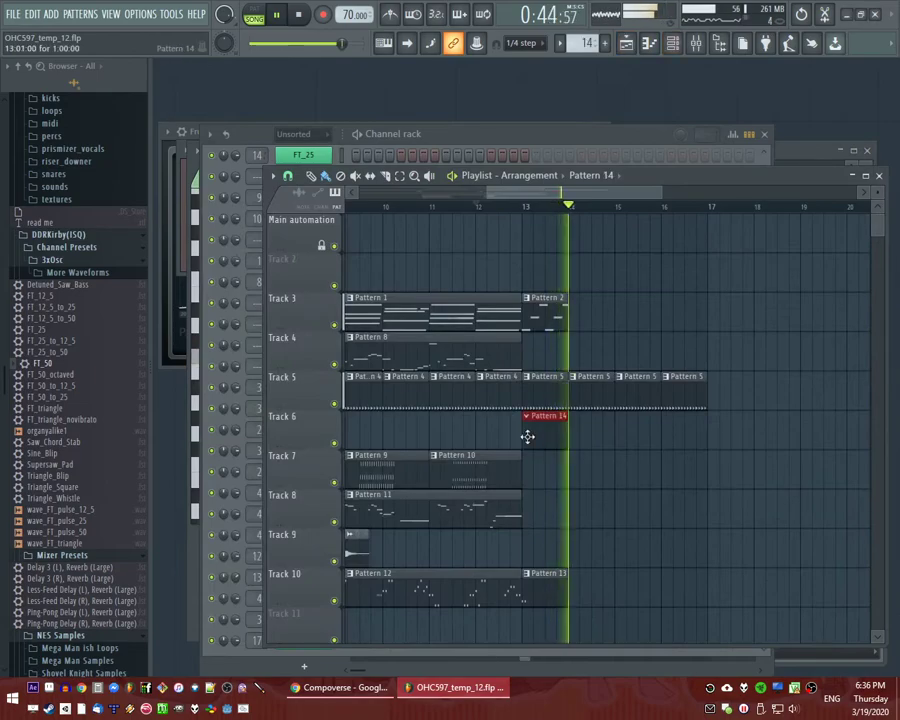
{"action": "scroll", "coordinate": [106, 444], "scroll_direction": "down", "scroll_amount": 5}
{"action": "scroll", "coordinate": [104, 478], "scroll_direction": "down", "scroll_amount": 3}
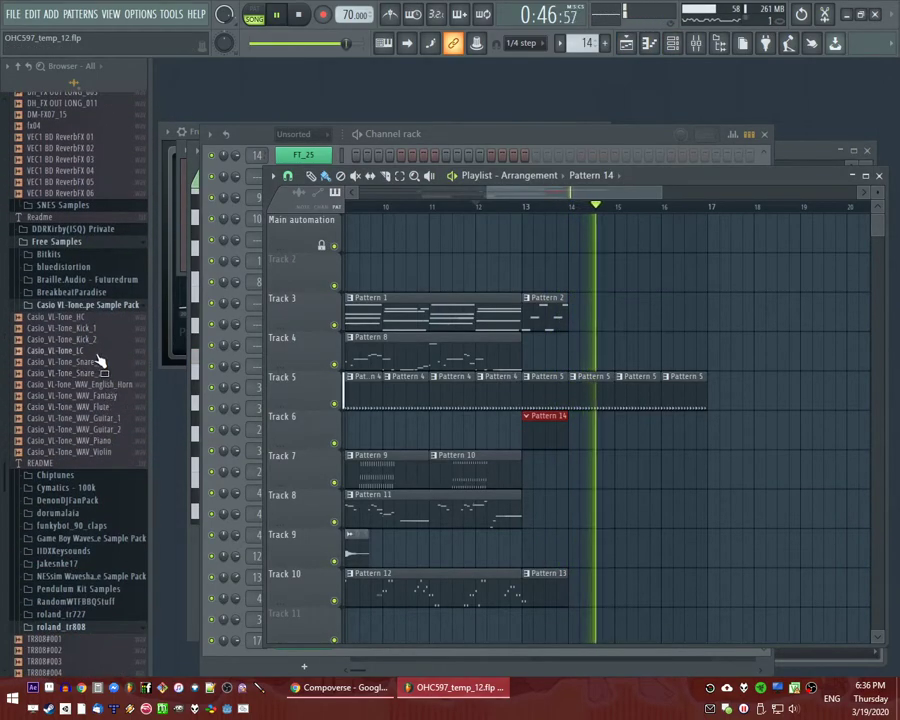
Open the piano roll of Casio_VL-Tone_HC in Pattern 14 and put a two-step C4 note at the start.
{"action": "key", "text": "F6"}
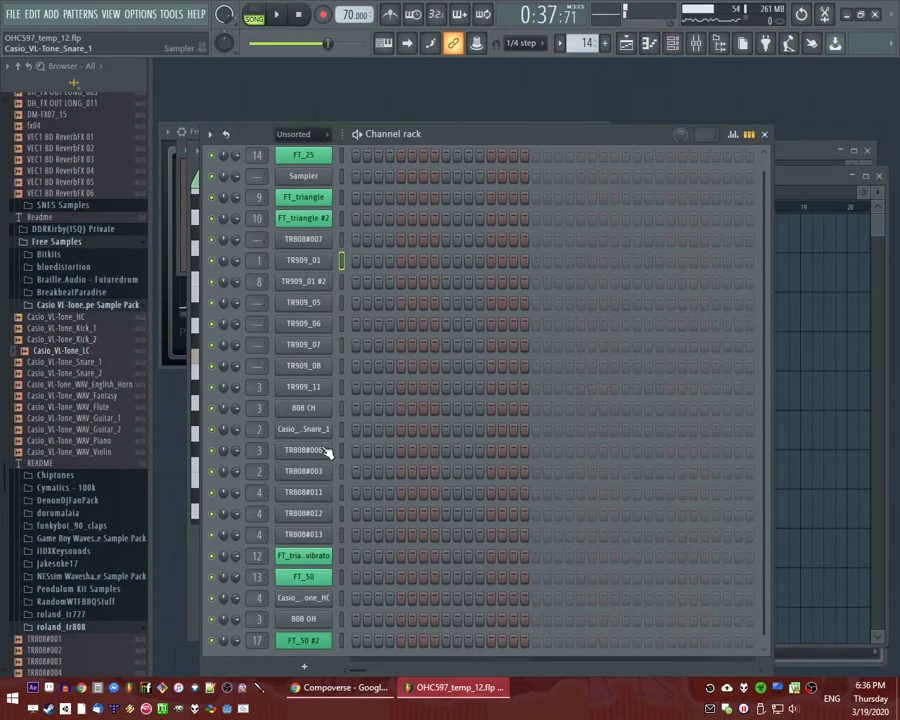
{"action": "right_click", "coordinate": [315, 601]}
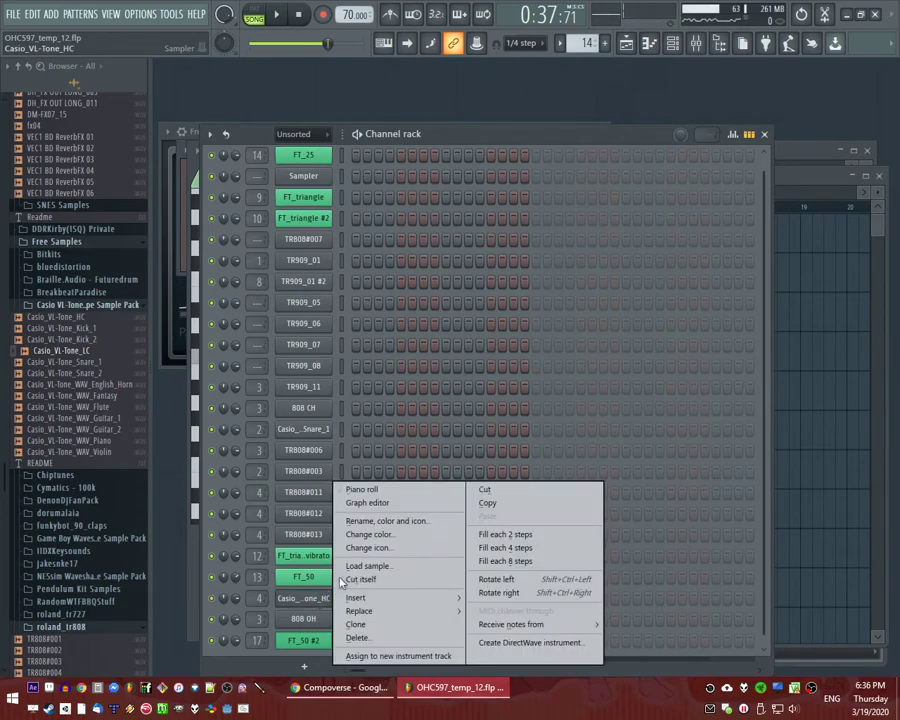
{"action": "left_click", "coordinate": [300, 484]}
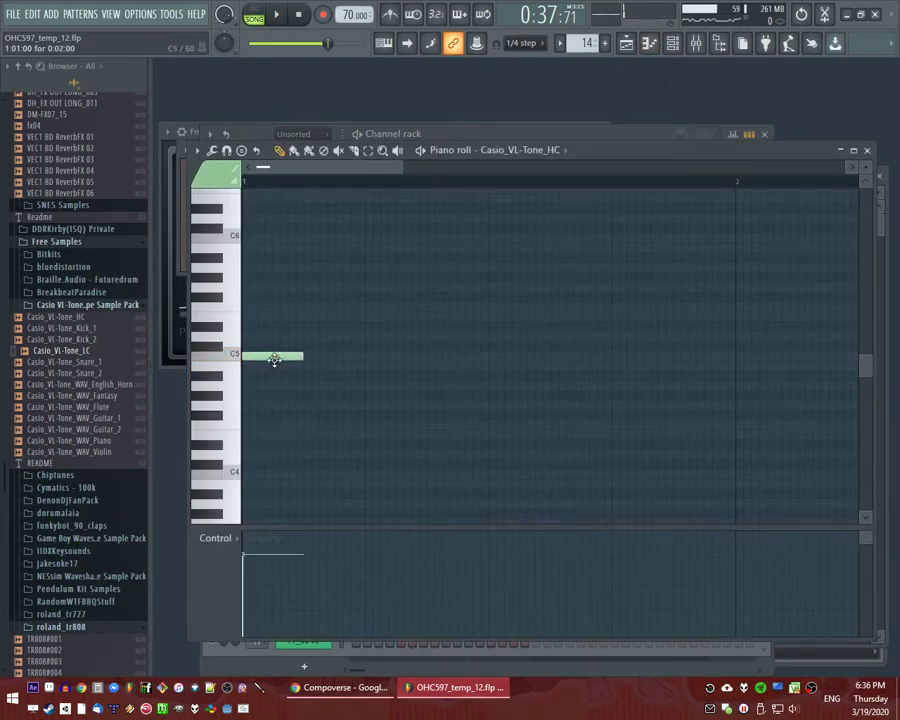
{"action": "scroll", "coordinate": [314, 290], "scroll_direction": "down", "scroll_amount": 3}
{"action": "key", "text": "space"}
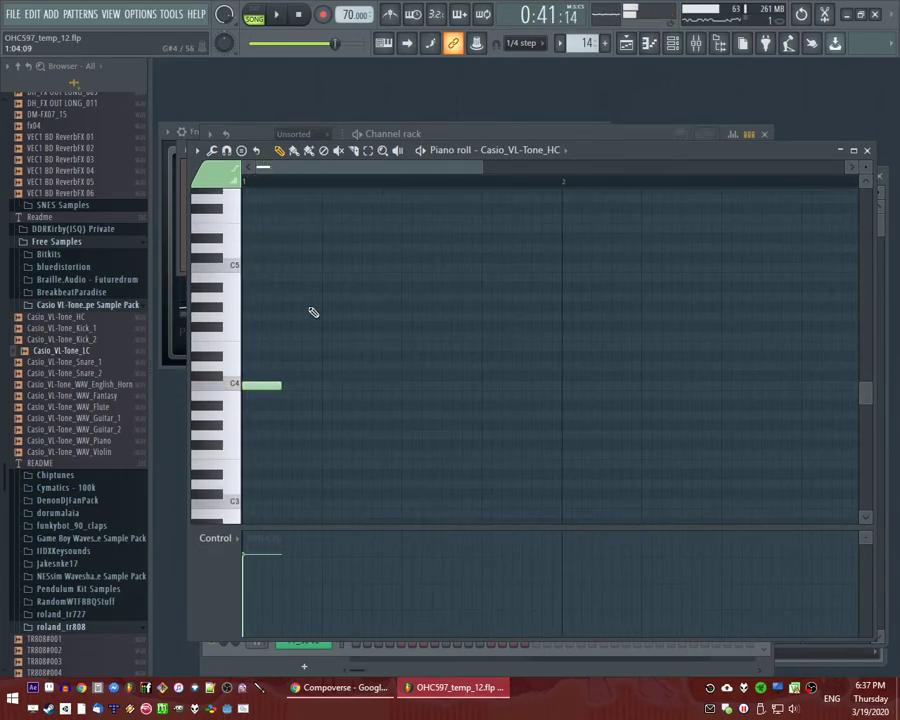
Add a two-step C5 at step 4, a C4 at step 7 and three very short C4 hits from step 11.
{"action": "key", "text": "space"}
{"action": "left_click", "coordinate": [305, 267]}
{"action": "left_click", "coordinate": [368, 385]}
{"action": "left_click_drag", "start_coordinate": [368, 385], "coordinate": [362, 385]}
{"action": "left_click_drag", "start_coordinate": [452, 387], "coordinate": [445, 389]}
{"action": "left_click", "coordinate": [457, 387]}
{"action": "left_click", "coordinate": [465, 387]}
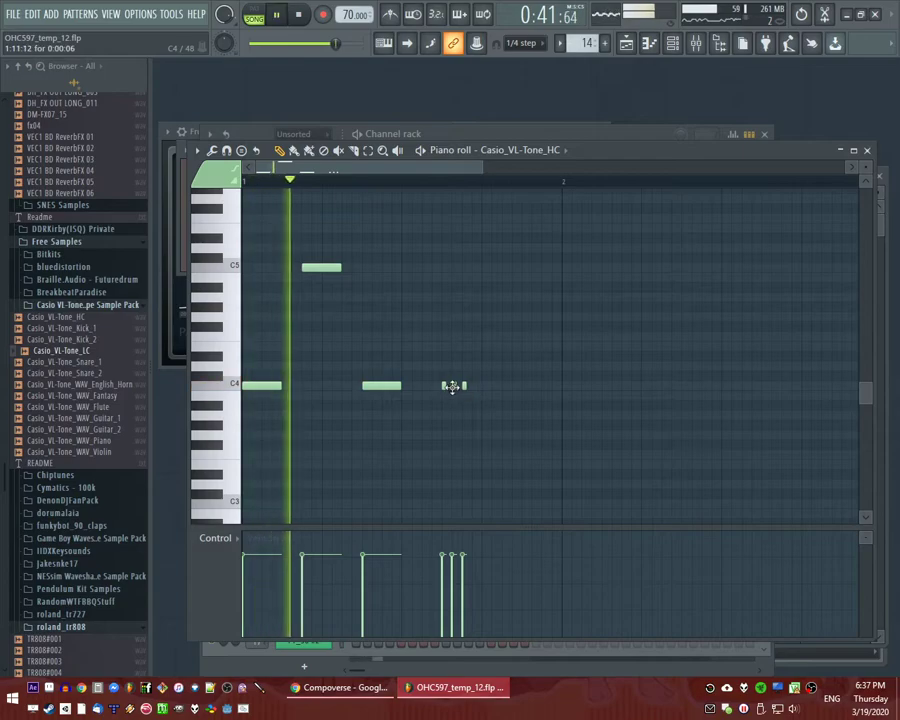
Listen to the percussion in the arrangement, then reopen Pattern 14 and play it on its own.
{"action": "key", "text": "F5"}
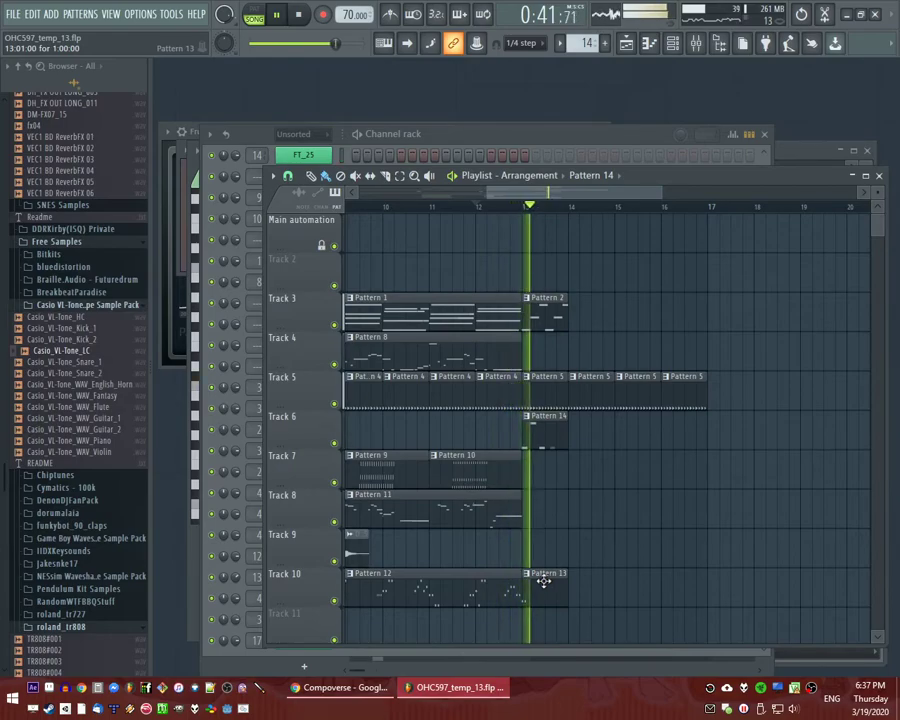
{"action": "double_click", "coordinate": [556, 435]}
{"action": "key", "text": "space"}
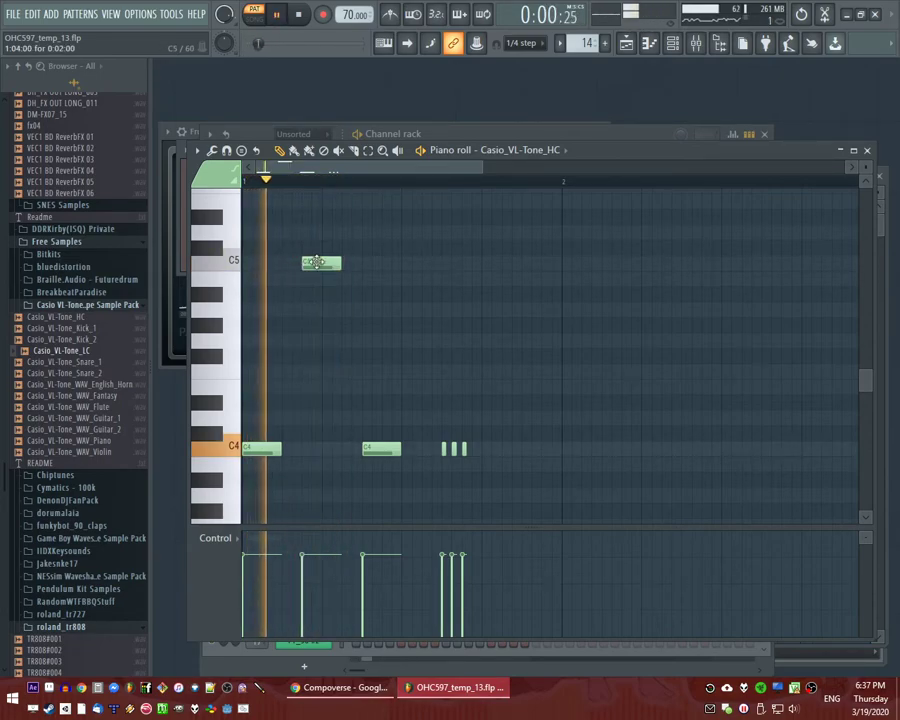
Turn the two-step C5 at step 4 into two very short C5 hits and lower the first hit's velocity.
{"action": "left_click_drag", "start_coordinate": [340, 263], "coordinate": [303, 262]}
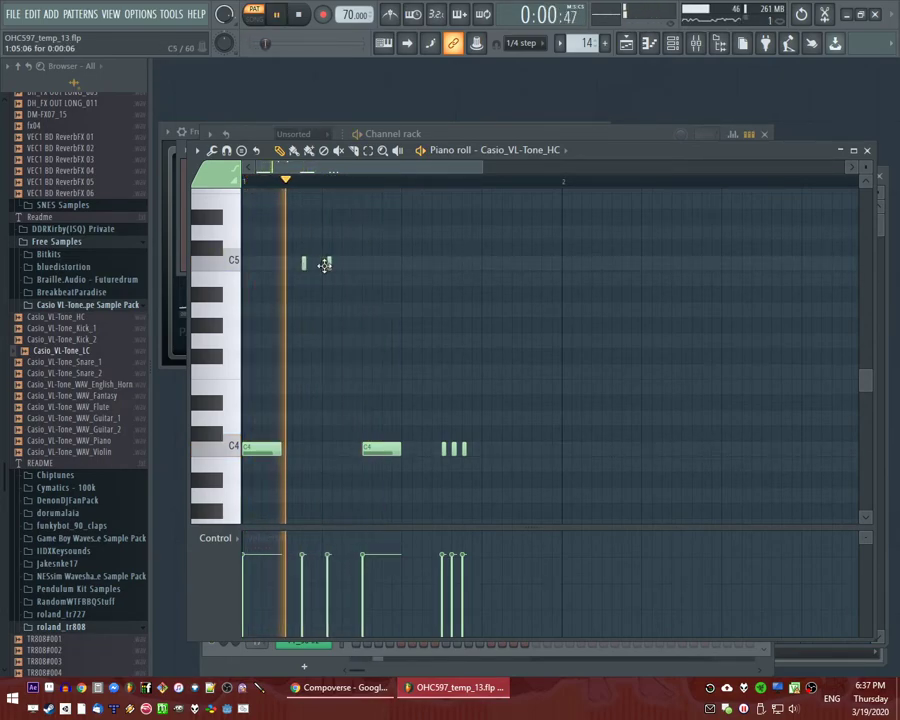
{"action": "left_click_drag", "start_coordinate": [311, 596], "coordinate": [304, 580]}
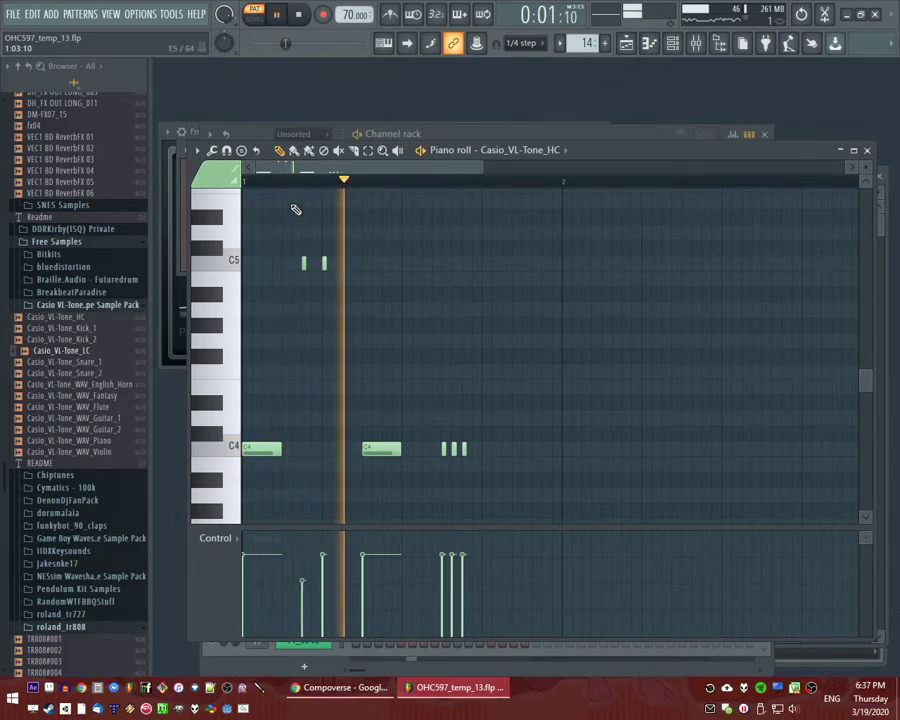
Route the Casio_VL-Tone_HC channel to mixer track 18 and add Fruity Reeverb 2 in its third effect slot.
{"action": "left_click", "coordinate": [247, 134]}
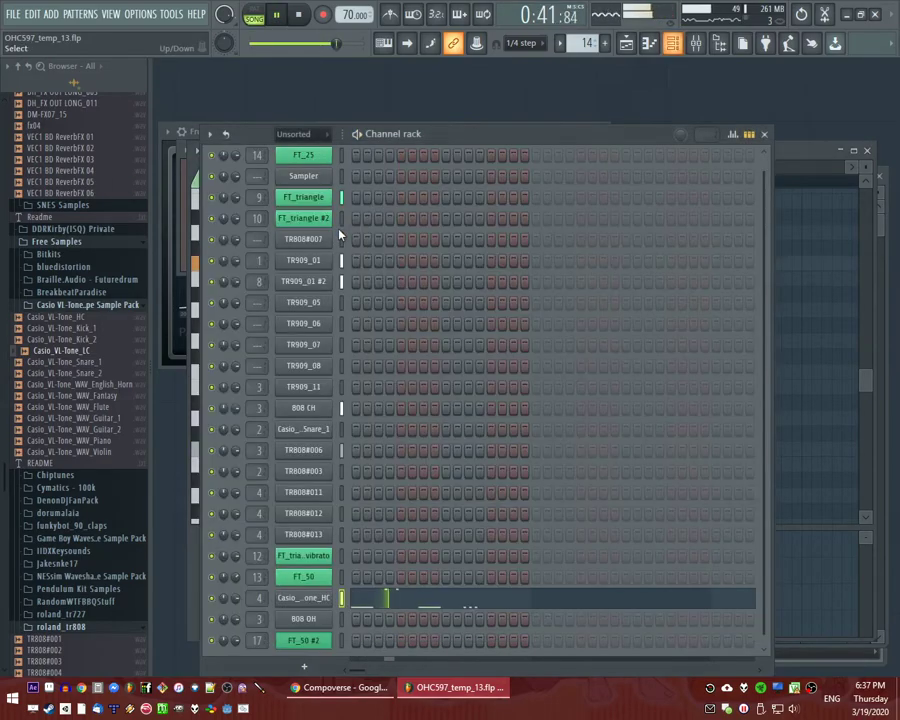
{"action": "left_click", "coordinate": [311, 598]}
{"action": "double_click", "coordinate": [648, 268]}
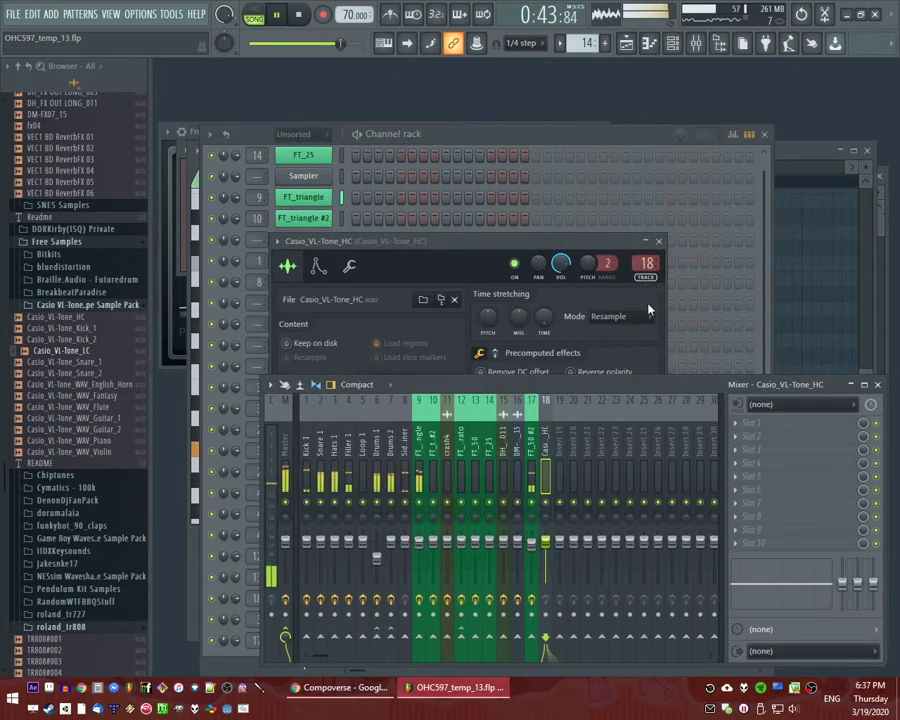
{"action": "left_click", "coordinate": [736, 453]}
{"action": "left_click", "coordinate": [576, 523]}
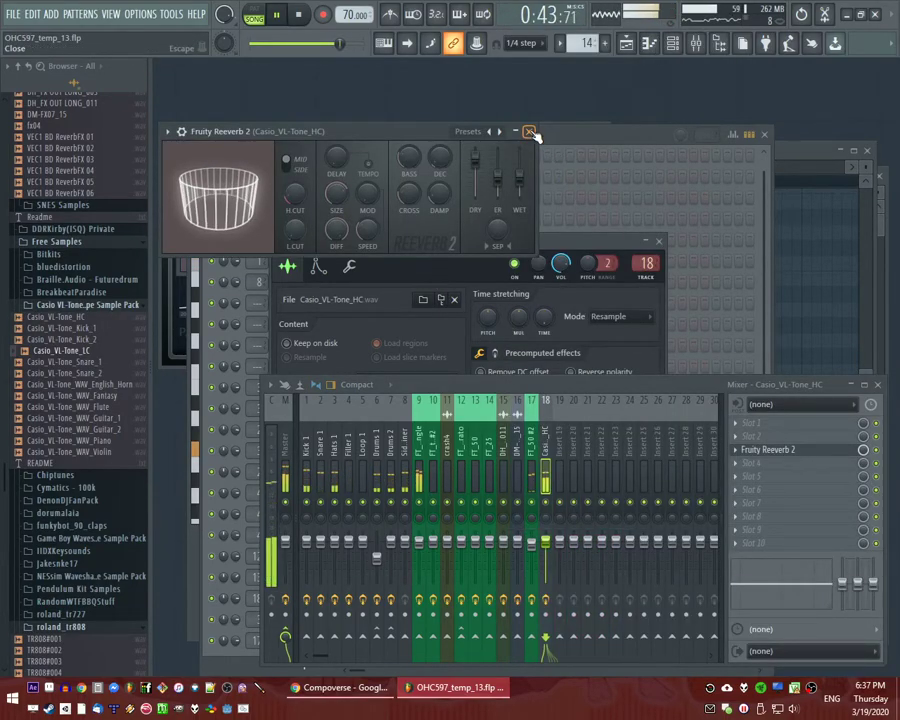
{"action": "left_click", "coordinate": [530, 132]}
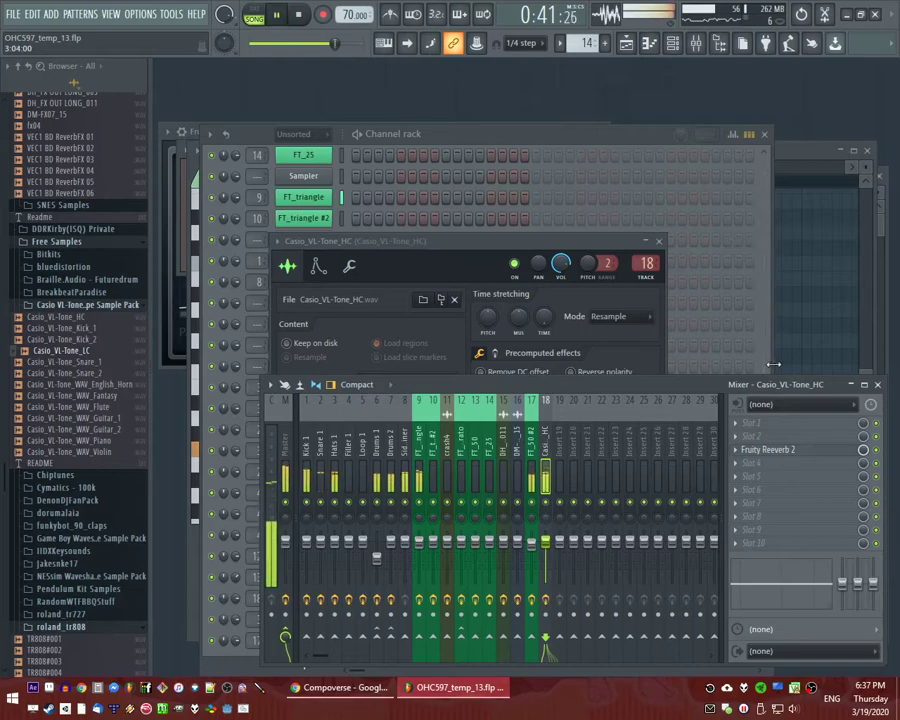
{"action": "left_click", "coordinate": [750, 452]}
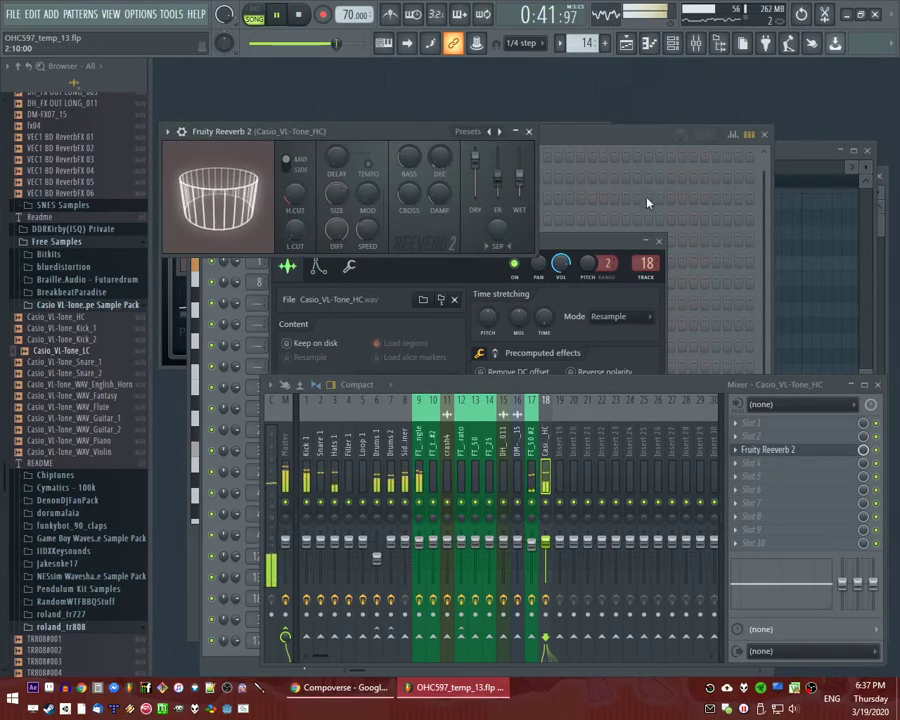
{"action": "left_click", "coordinate": [767, 264]}
{"action": "left_click", "coordinate": [793, 270]}
Replace the two-step C4 at step 7 with two shorter C4 notes at steps 7 and 8.
{"action": "key", "text": "space"}
{"action": "key", "text": "space"}
{"action": "left_click_drag", "start_coordinate": [398, 449], "coordinate": [374, 449]}
{"action": "key", "text": "space"}
{"action": "key", "text": "space"}
{"action": "left_click", "coordinate": [385, 449]}
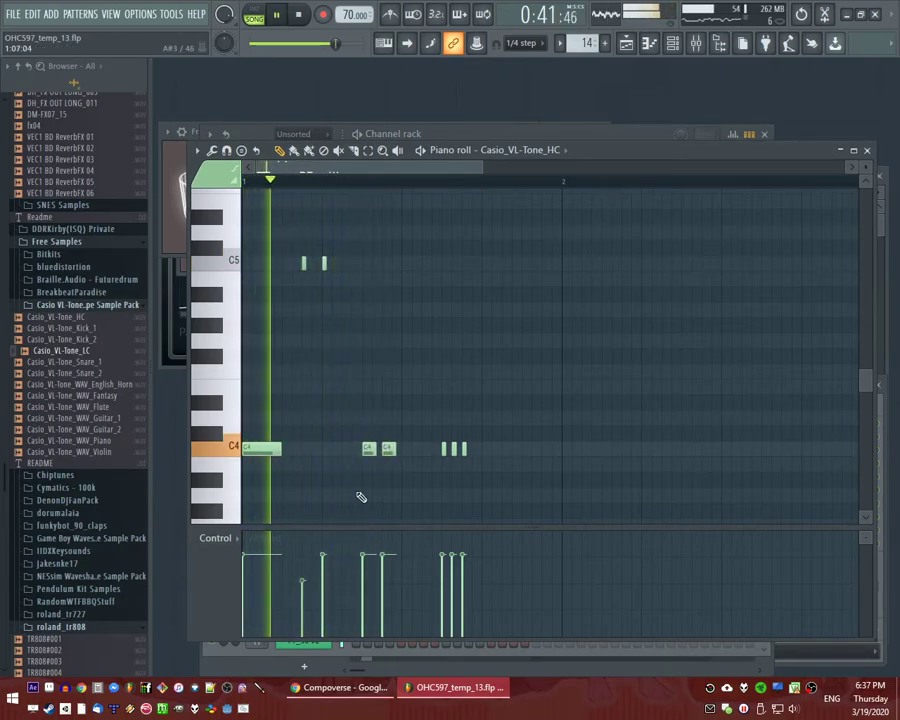
Lengthen both short C5 hits to one step each so they sit back to back, with matching velocities.
{"action": "left_click_drag", "start_coordinate": [285, 243], "coordinate": [337, 282]}
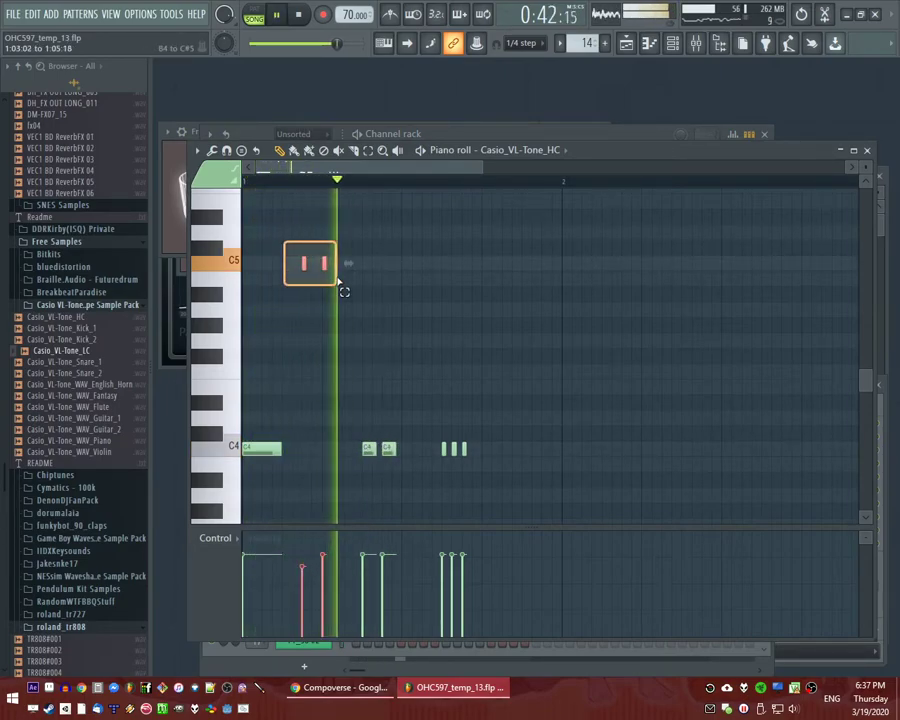
{"action": "key", "text": "space"}
{"action": "key", "text": "space"}
{"action": "key", "text": "space"}
{"action": "left_click_drag", "start_coordinate": [329, 265], "coordinate": [352, 268]}
{"action": "key", "text": "space"}
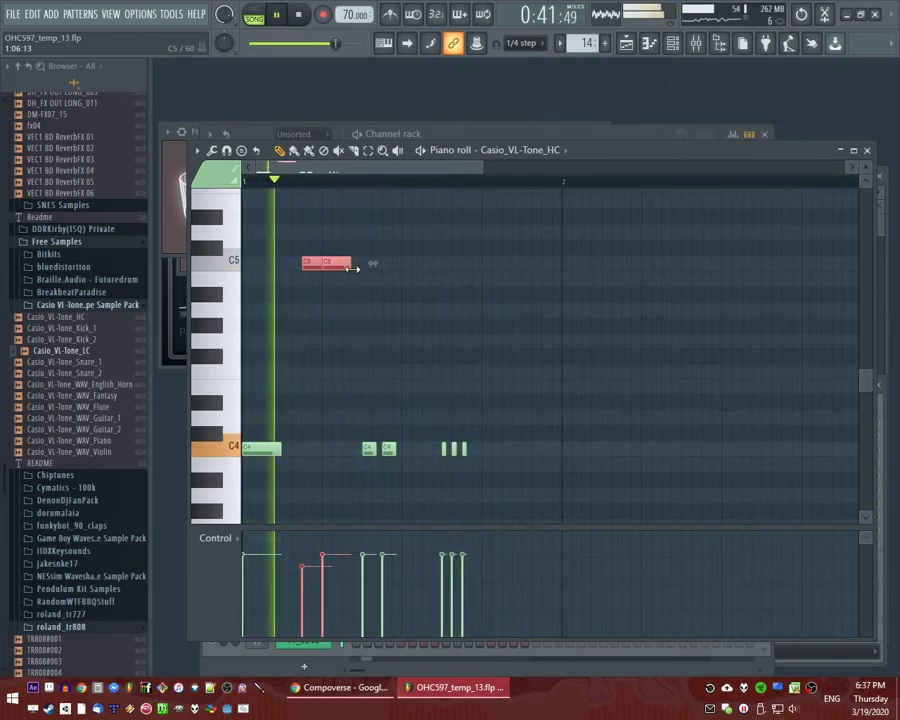
{"action": "left_click", "coordinate": [347, 423]}
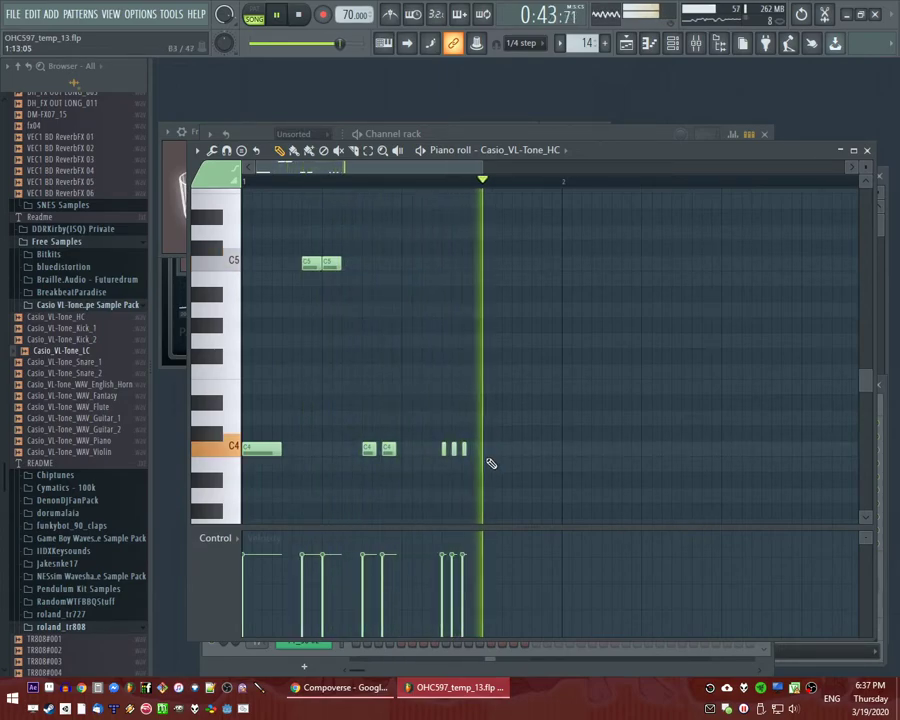
Save a new project version and rework the C4 hits into a quick pair before step 11, the first at about 52% velocity.
{"action": "key", "text": "space"}
{"action": "key", "text": "ctrl+n"}
{"action": "key", "text": "space"}
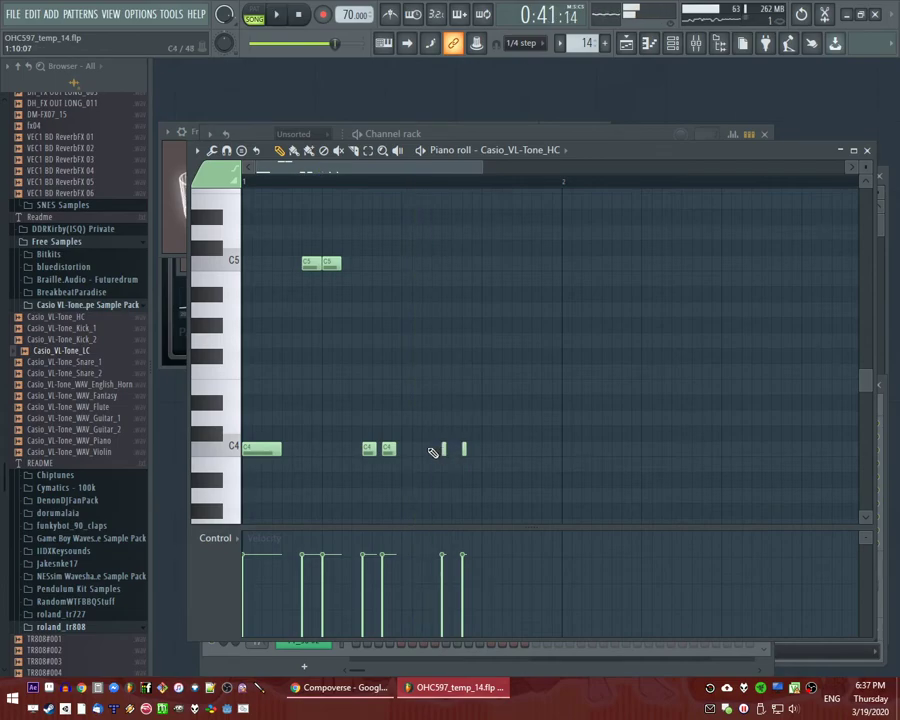
{"action": "left_click", "coordinate": [434, 583]}
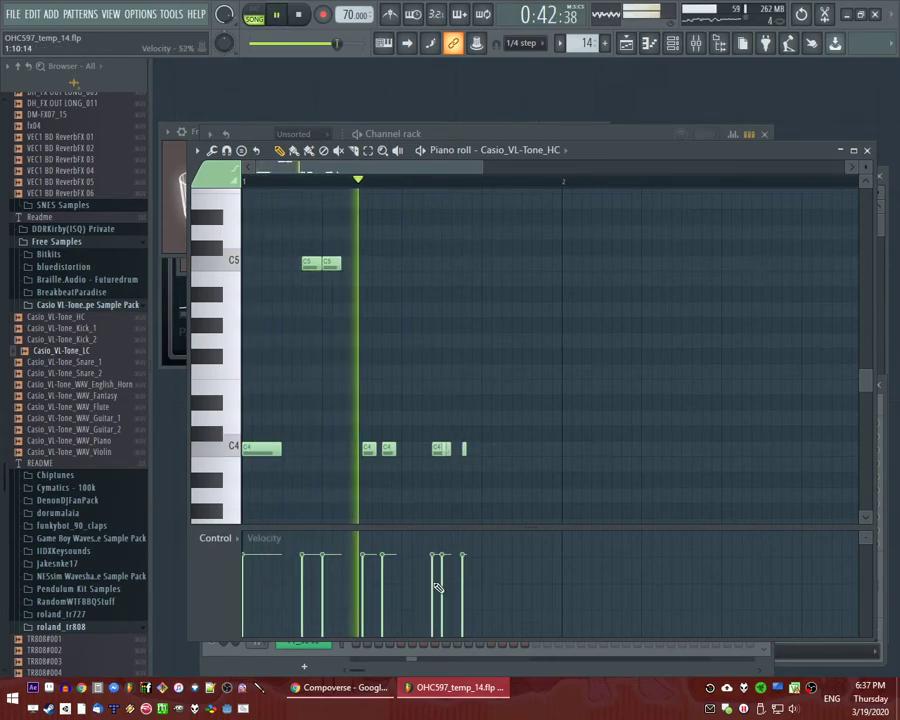
{"action": "key", "text": "space"}
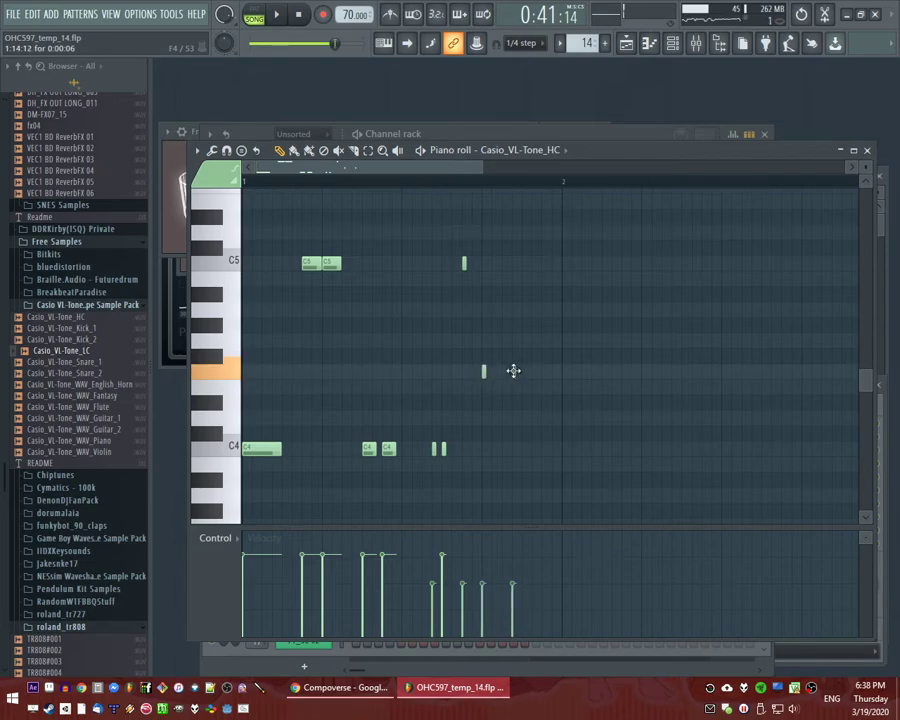
Finish bar 1 with short hits, C5 at step 12, F4 at steps 13 and 14, and G4 at steps 15 and 16, all at matching velocity.
{"action": "key", "text": "space"}
{"action": "left_click", "coordinate": [524, 341]}
{"action": "left_click", "coordinate": [543, 341]}
{"action": "left_click_drag", "start_coordinate": [543, 556], "coordinate": [464, 582]}
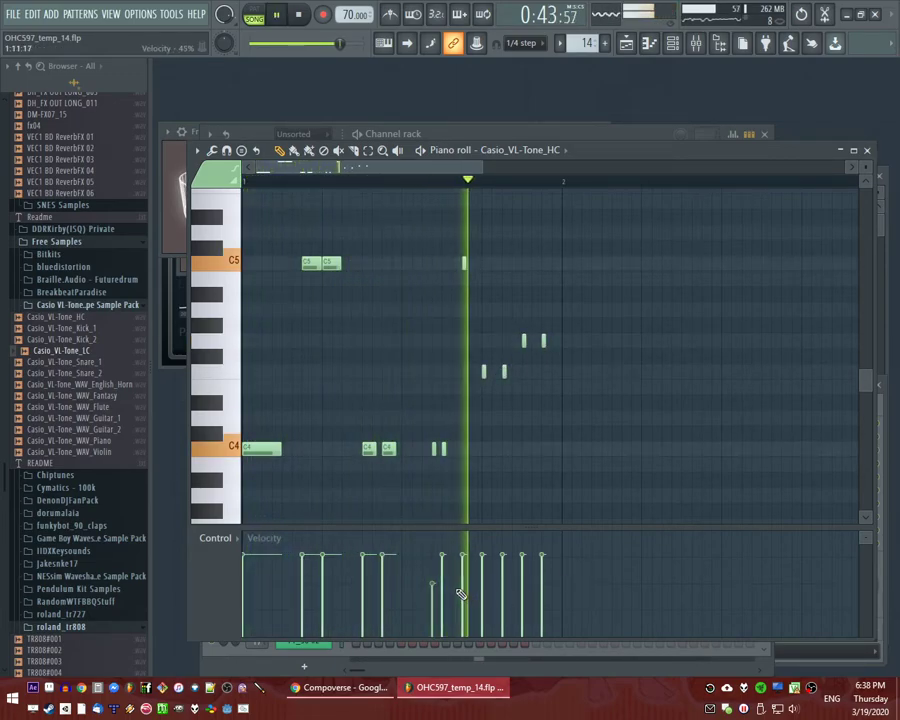
Open the FT_triangle piano roll of Pattern 2 and duplicate its bar 1 arpeggio into bar 2.
{"action": "key", "text": "F7"}
{"action": "key", "text": "F5"}
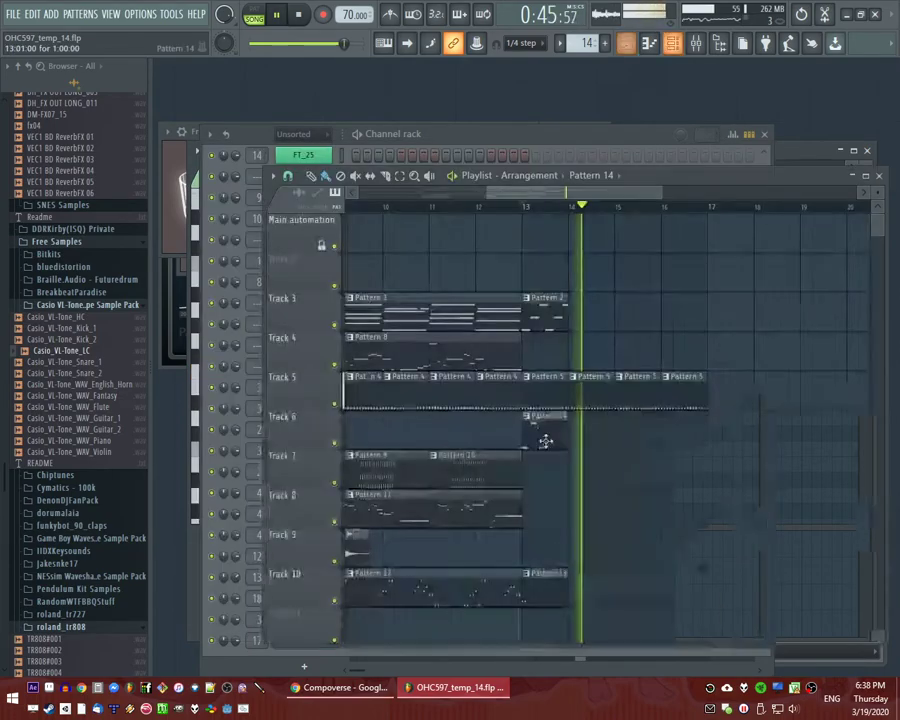
{"action": "key", "text": "F7"}
{"action": "key", "text": "ctrl+a"}
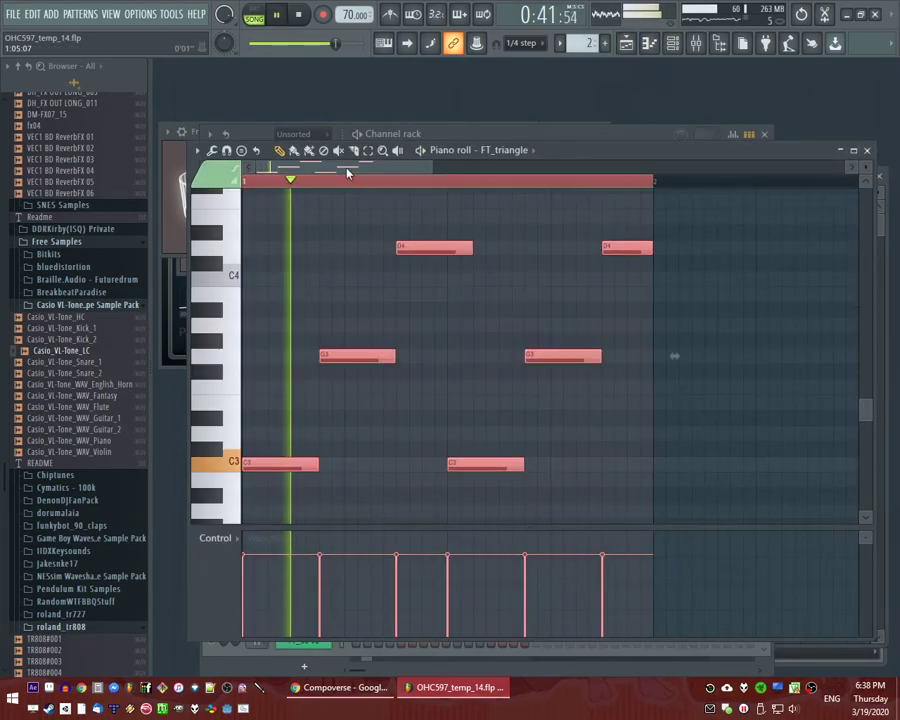
{"action": "key", "text": "Delete"}
{"action": "key", "text": "ctrl+b"}
{"action": "scroll", "coordinate": [576, 297], "scroll_direction": "down", "scroll_amount": 4}
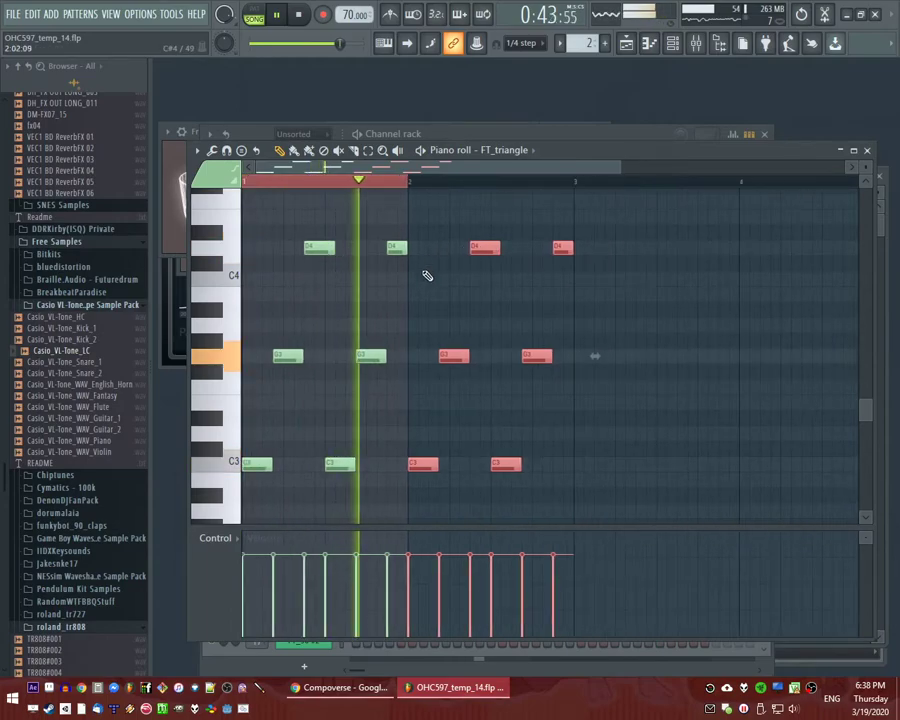
{"action": "key", "text": "ctrl+d"}
Raise the first C3 of bar 2 to E3 and the second C3 to D3 in the FT_triangle arpeggio.
{"action": "scroll", "coordinate": [444, 410], "scroll_direction": "up", "scroll_amount": 2}
{"action": "scroll", "coordinate": [440, 415], "scroll_direction": "down", "scroll_amount": 1}
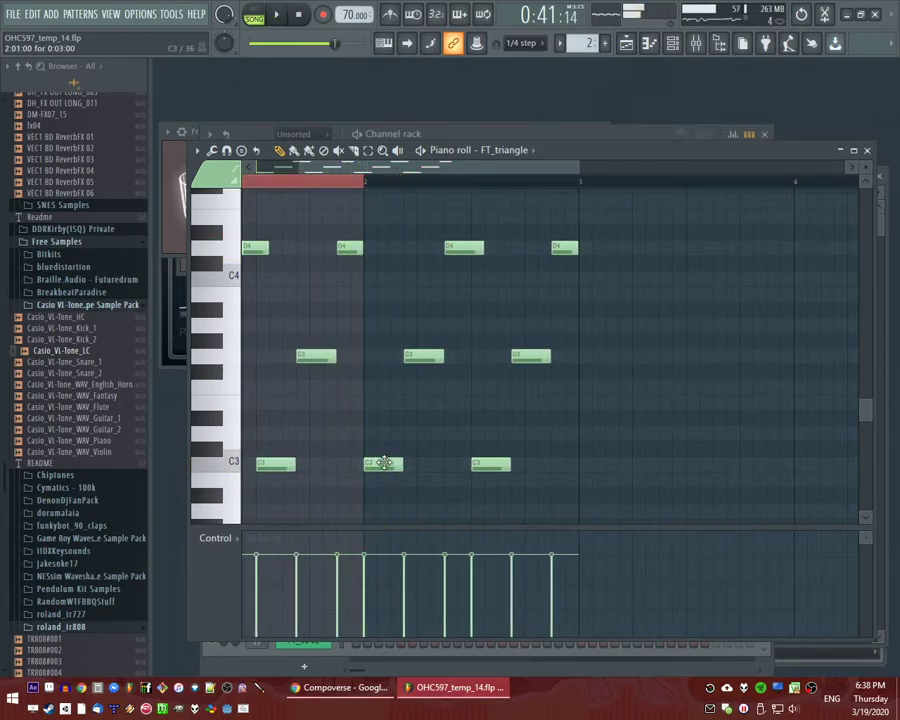
{"action": "scroll", "coordinate": [300, 430], "scroll_direction": "down", "scroll_amount": 2}
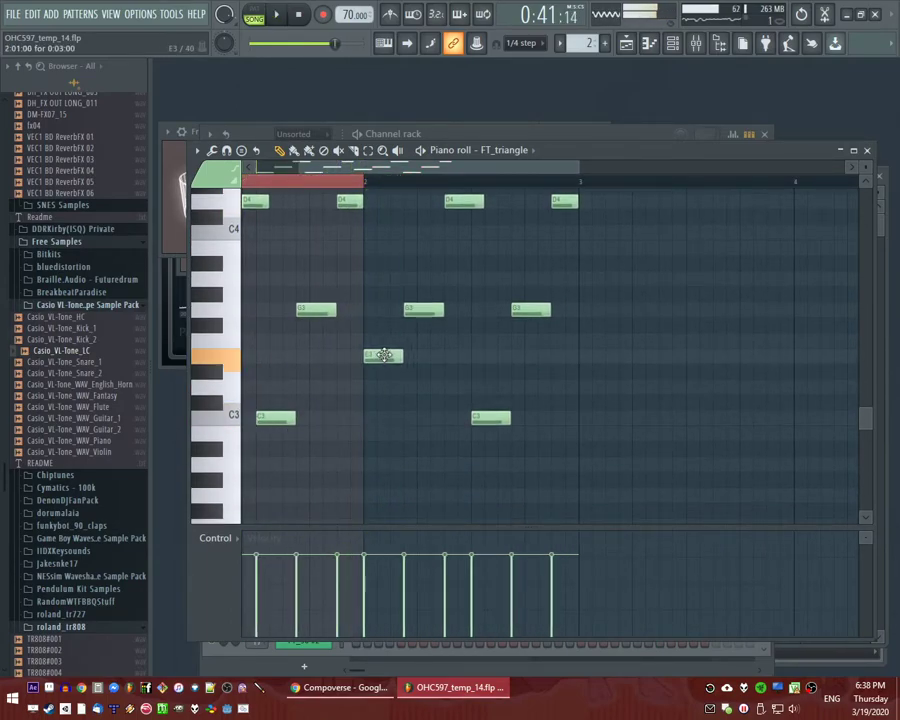
{"action": "scroll", "coordinate": [400, 358], "scroll_direction": "up", "scroll_amount": 2}
{"action": "left_click", "coordinate": [368, 182]}
{"action": "key", "text": "space"}
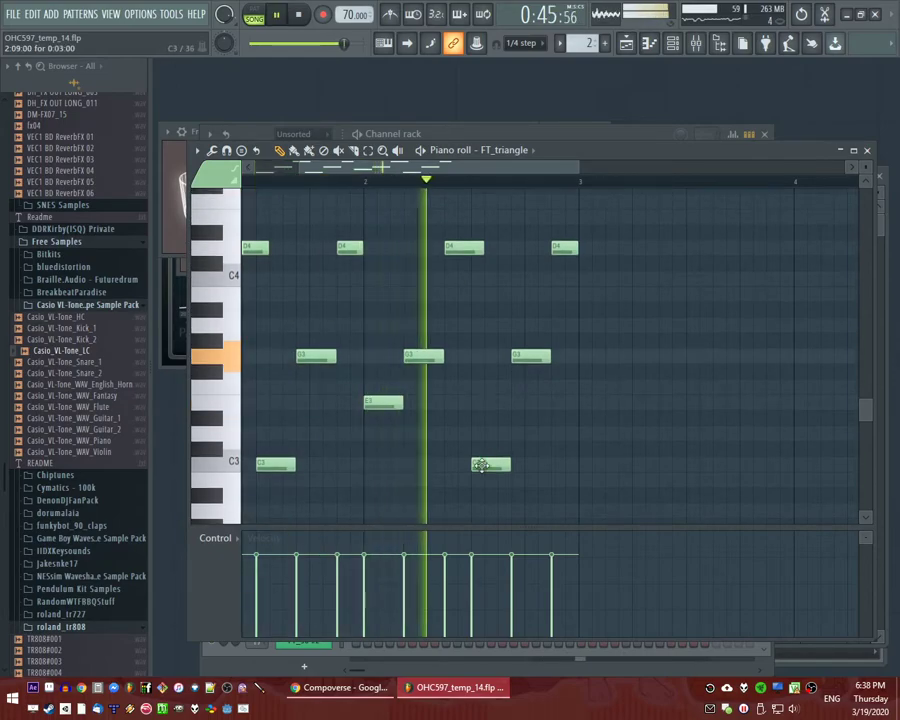
{"action": "left_click_drag", "start_coordinate": [481, 466], "coordinate": [486, 400]}
{"action": "key", "text": "space"}
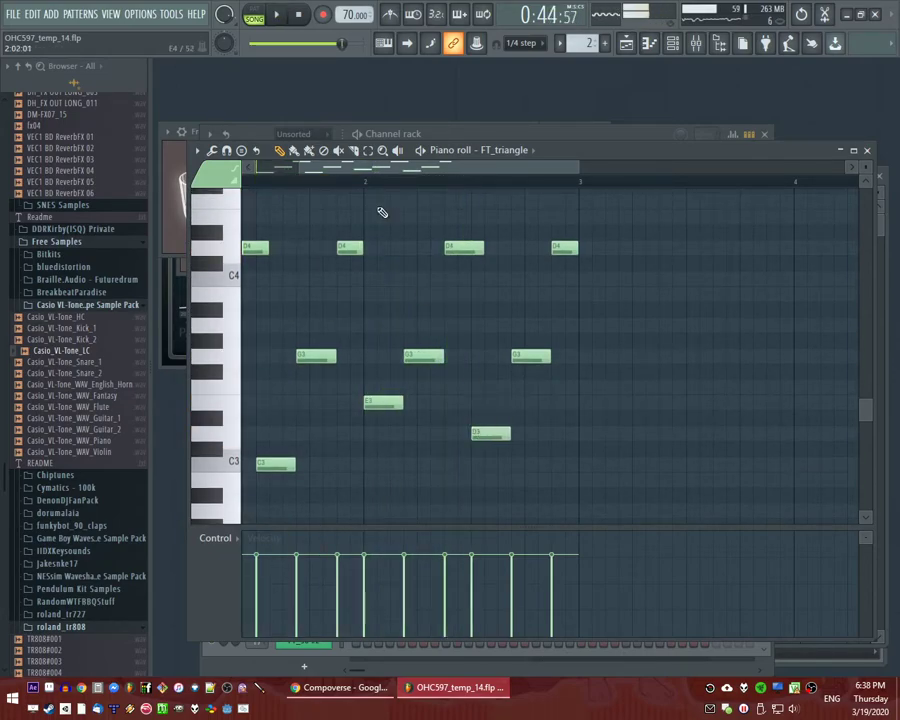
Place a second copy of Pattern 2 on Track 3 at bar 15 and play from just before bar 13.
{"action": "key", "text": "F5"}
{"action": "left_click", "coordinate": [623, 312]}
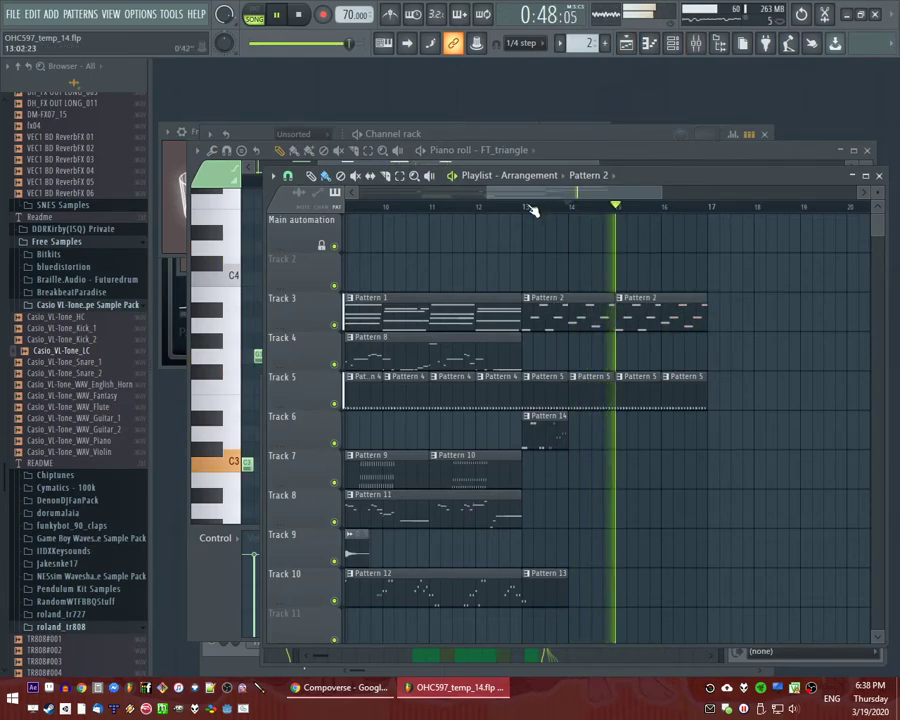
{"action": "left_click", "coordinate": [510, 208]}
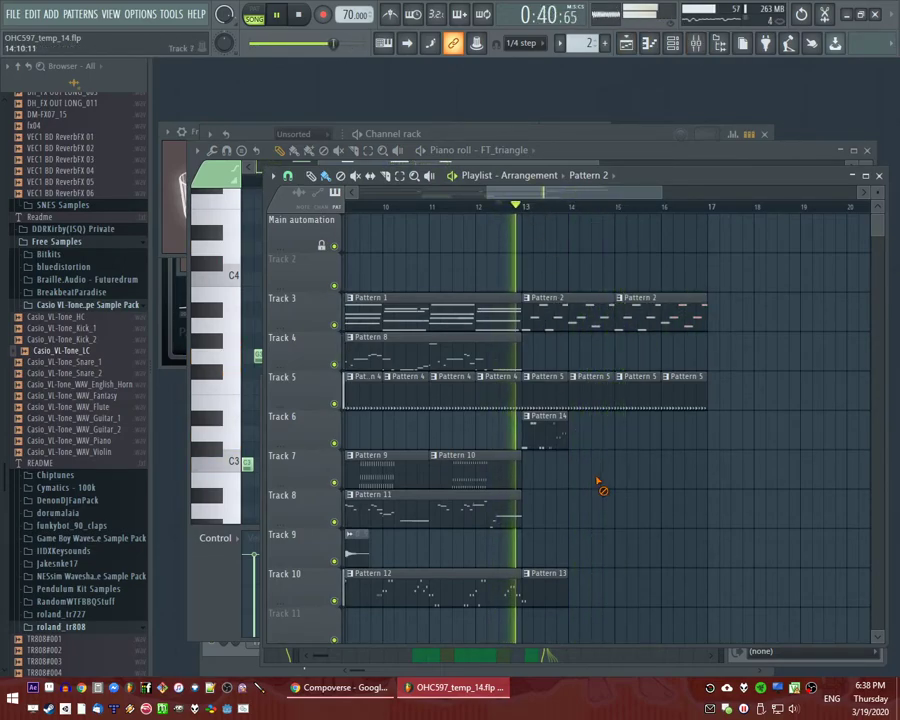
Create a new empty pattern and place it in the arrangement's new section.
{"action": "scroll", "coordinate": [598, 482], "scroll_direction": "down", "scroll_amount": 1}
{"action": "key", "text": "F4"}
{"action": "key", "text": "Return"}
{"action": "left_click", "coordinate": [535, 508]}
{"action": "left_click_drag", "start_coordinate": [555, 509], "coordinate": [684, 503]}
In Pattern 14's Casio_VL-Tone_HC notes, move the F4 hits to C4 and the G4 hits to C5, and duplicate bar 1 into bar 2.
{"action": "double_click", "coordinate": [501, 395]}
{"action": "key", "text": "space"}
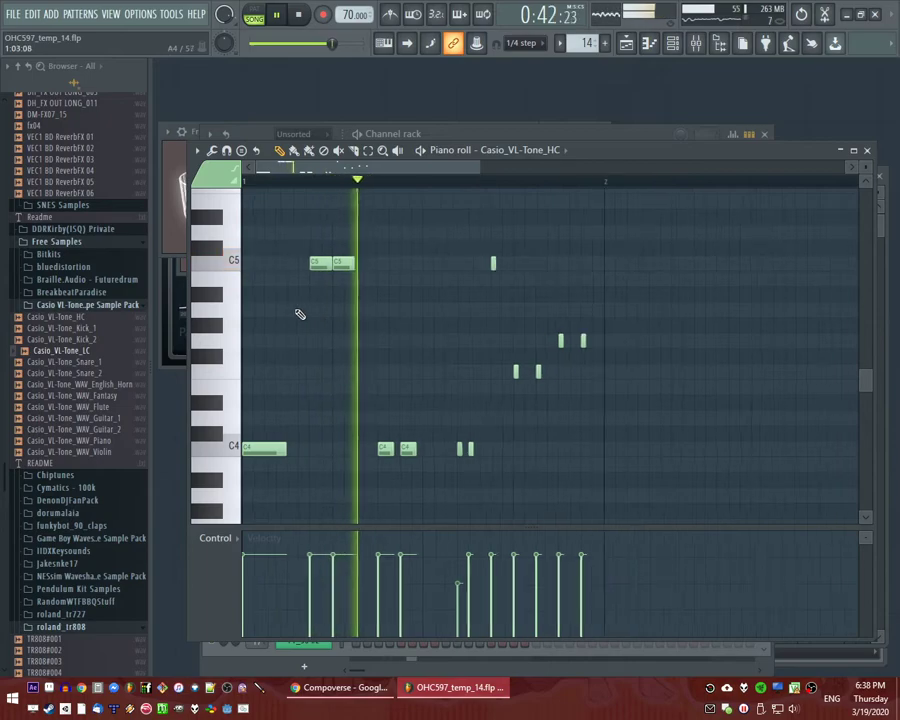
{"action": "key", "text": "space"}
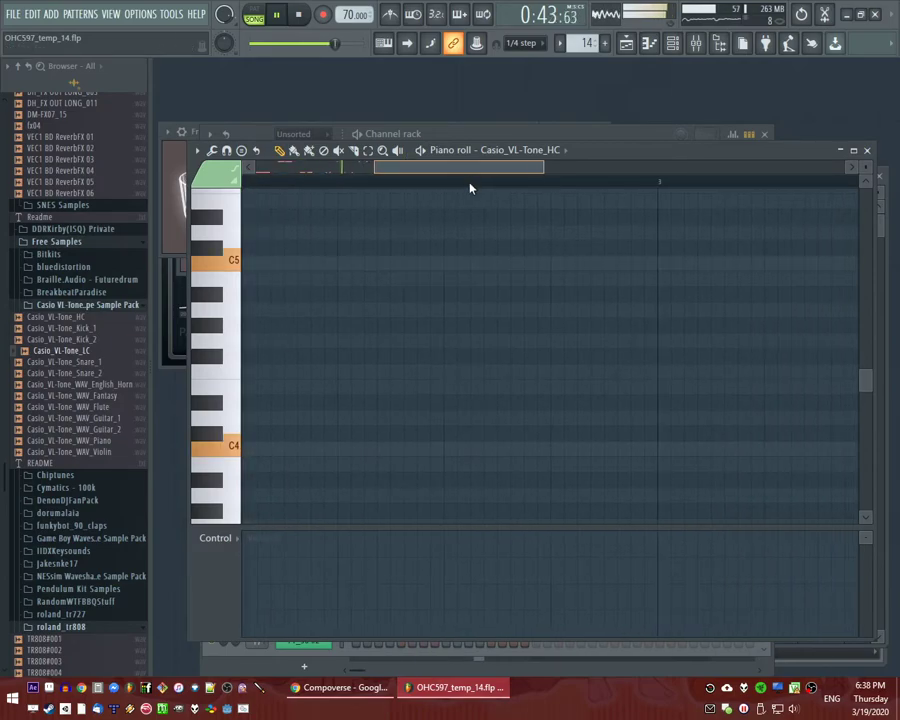
Split the opening two-step C4 of both bars into two C4 notes at steps 1 and 2, shortening the bar 1 pair.
{"action": "key", "text": "space"}
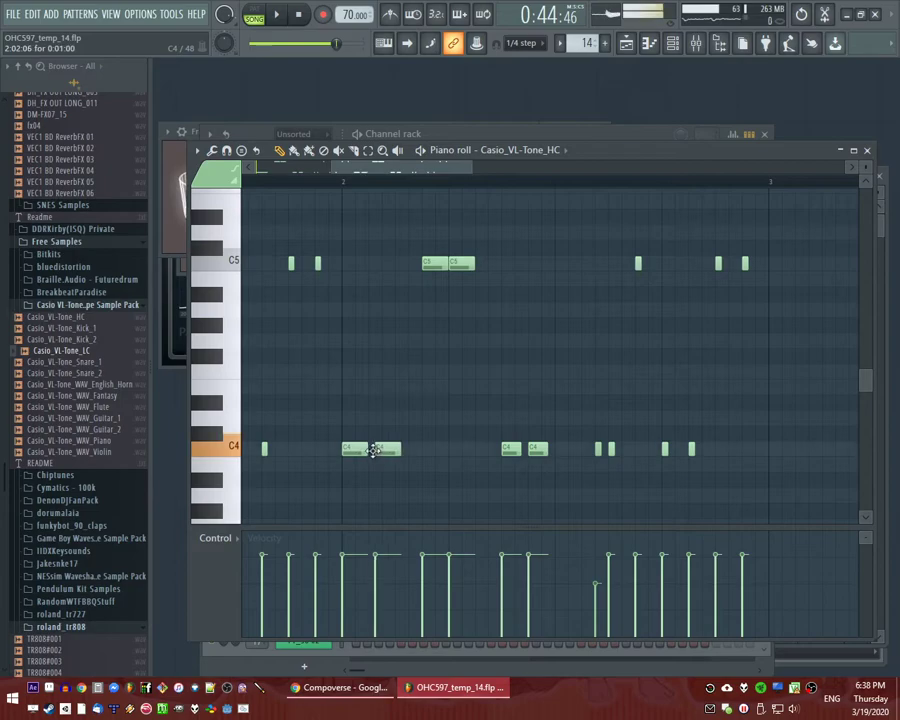
{"action": "key", "text": "space"}
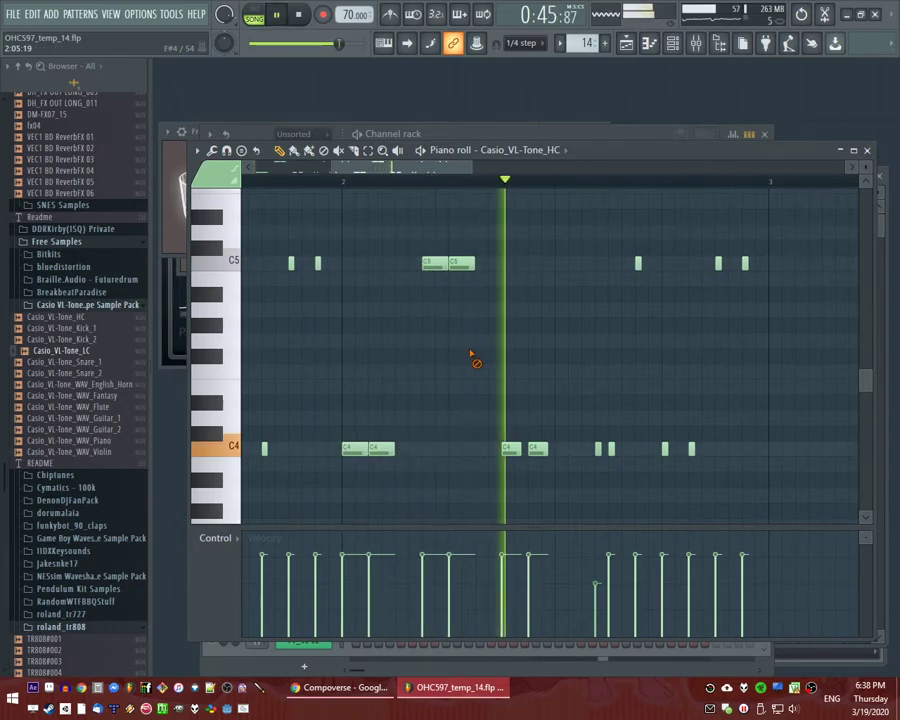
{"action": "left_click", "coordinate": [266, 449]}
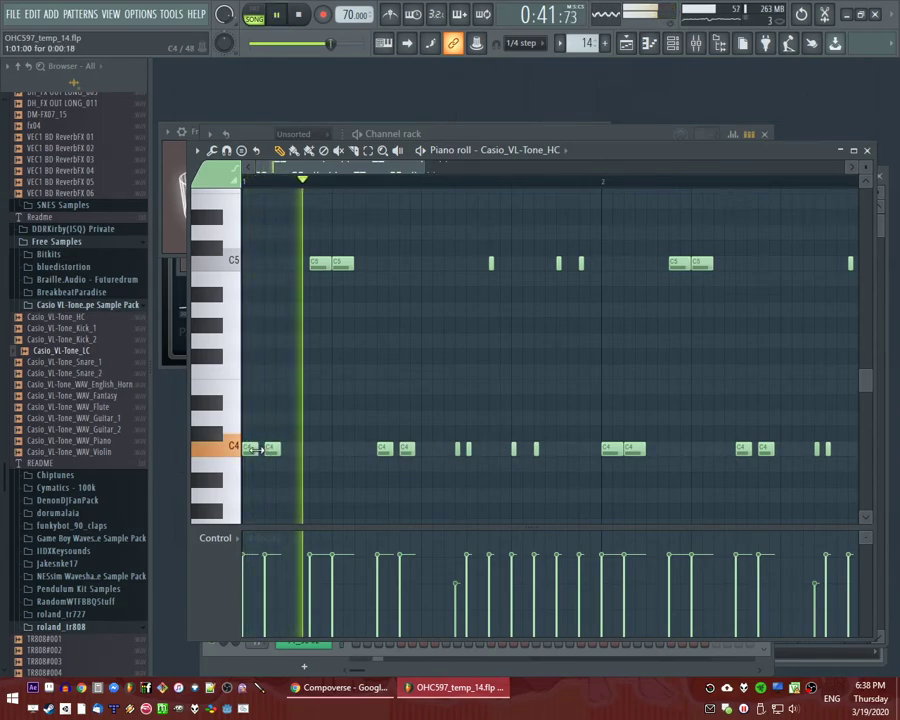
Add a short C4 at step 6 of bar 2 and lower its velocity to about 63%.
{"action": "scroll", "coordinate": [327, 382], "scroll_direction": "down", "scroll_amount": 3}
{"action": "scroll", "coordinate": [563, 382], "scroll_direction": "up", "scroll_amount": 2}
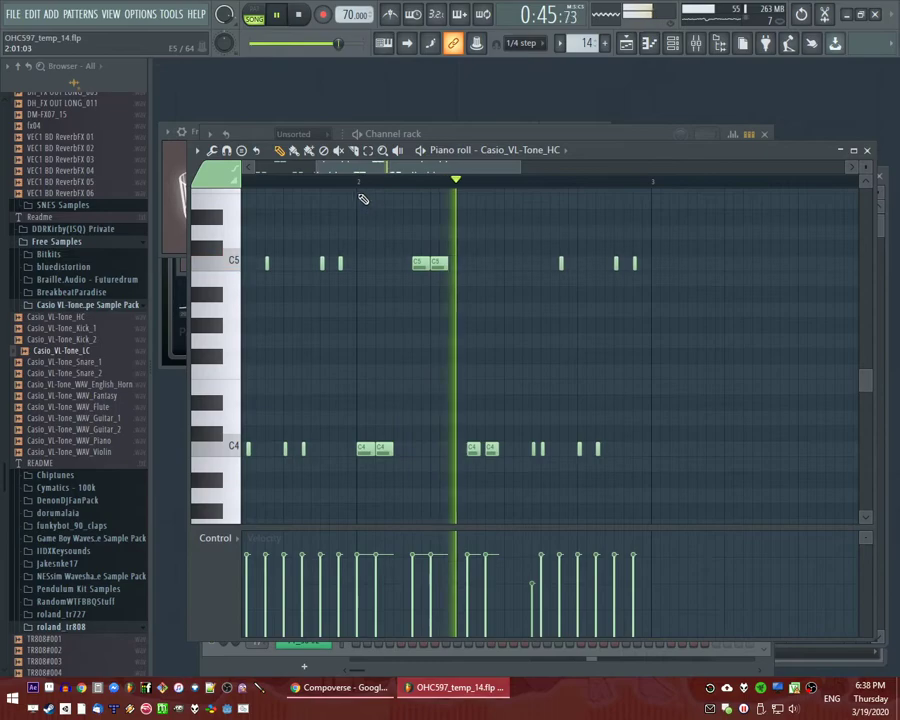
{"action": "scroll", "coordinate": [551, 335], "scroll_direction": "up", "scroll_amount": 2}
{"action": "key", "text": "space"}
{"action": "left_click", "coordinate": [428, 433]}
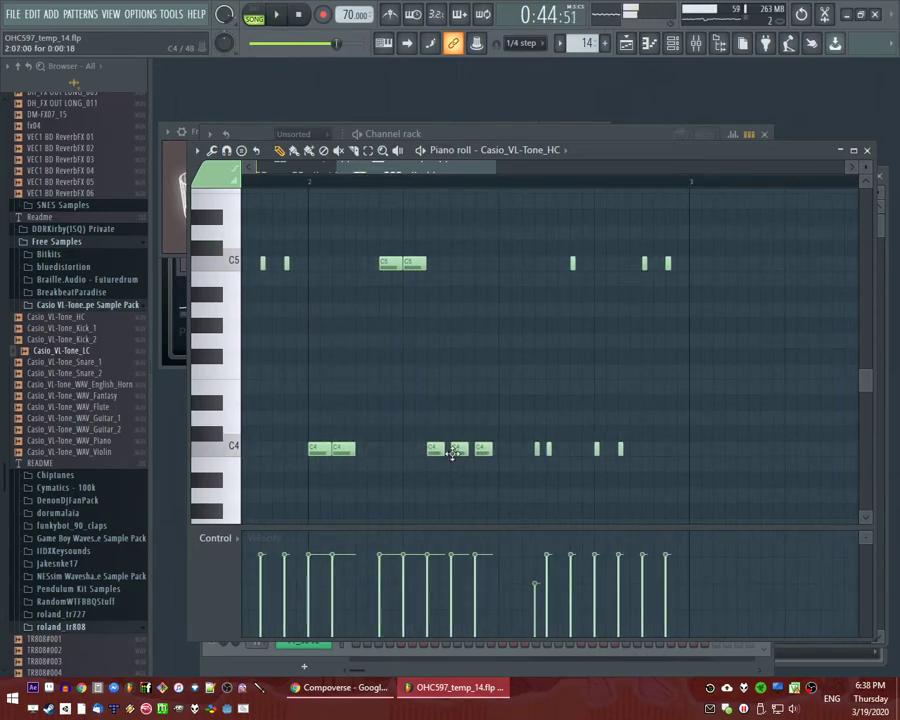
{"action": "key", "text": "space"}
{"action": "left_click_drag", "start_coordinate": [434, 580], "coordinate": [436, 570]}
Shorten the C4 at step 7 of bar 2 and add a second very short C4 half a step after it at 63% velocity.
{"action": "key", "text": "space"}
{"action": "left_click_drag", "start_coordinate": [469, 453], "coordinate": [459, 453]}
{"action": "key", "text": "space"}
{"action": "left_click", "coordinate": [464, 452]}
{"action": "left_click", "coordinate": [463, 570]}
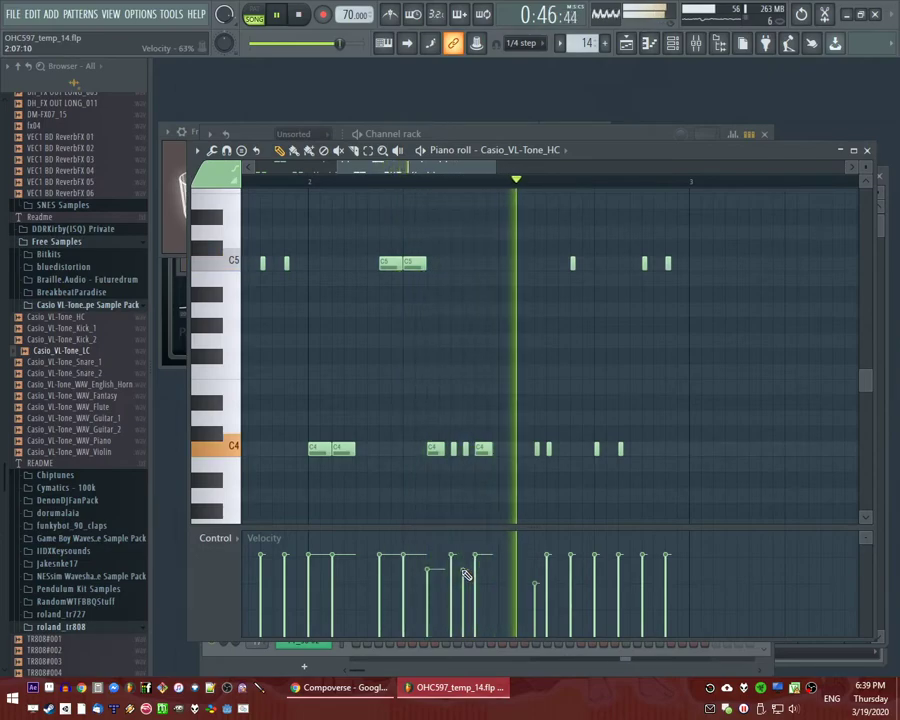
Fill bar 2 from step 9 to the existing pair with three very short C4 hits, and shape a rising velocity ramp up to step 11.
{"action": "key", "text": "space"}
{"action": "key", "text": "space"}
{"action": "left_click", "coordinate": [503, 450]}
{"action": "left_click", "coordinate": [511, 450]}
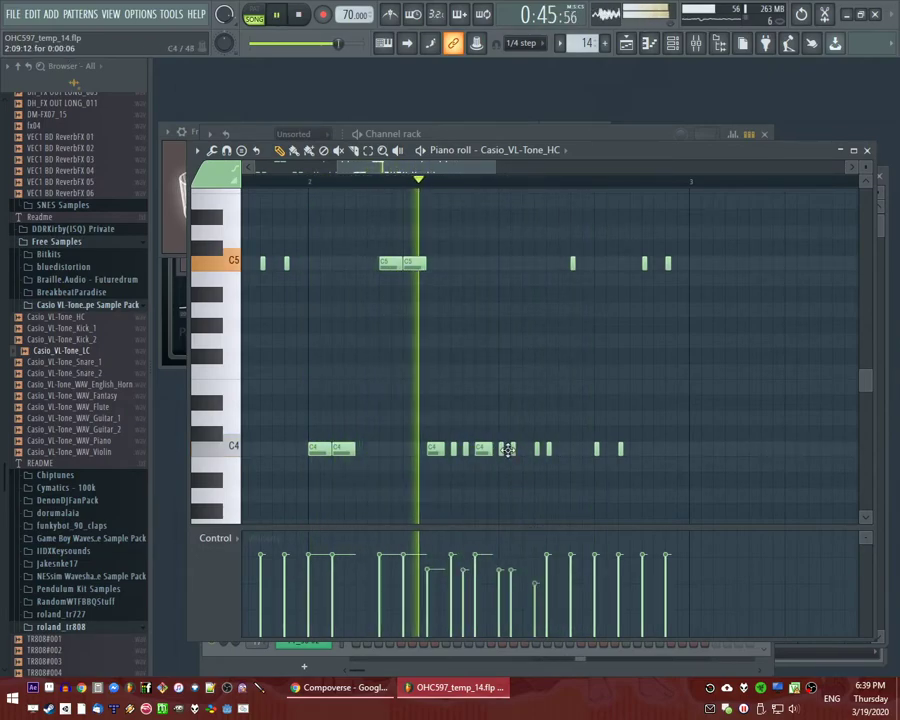
{"action": "left_click", "coordinate": [524, 450]}
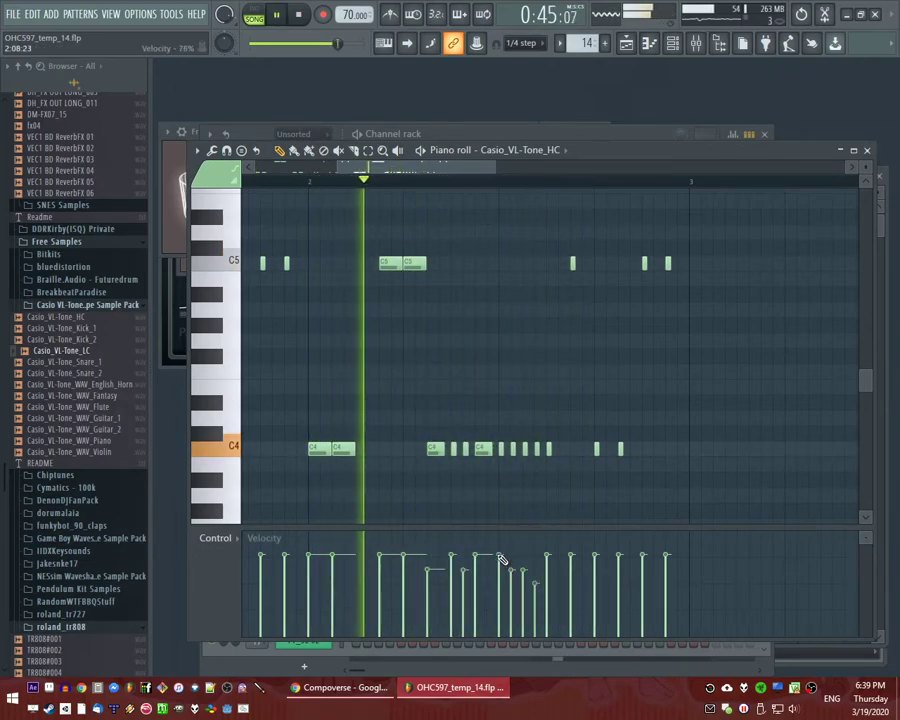
{"action": "scroll", "coordinate": [501, 455], "scroll_direction": "up", "scroll_amount": 2}
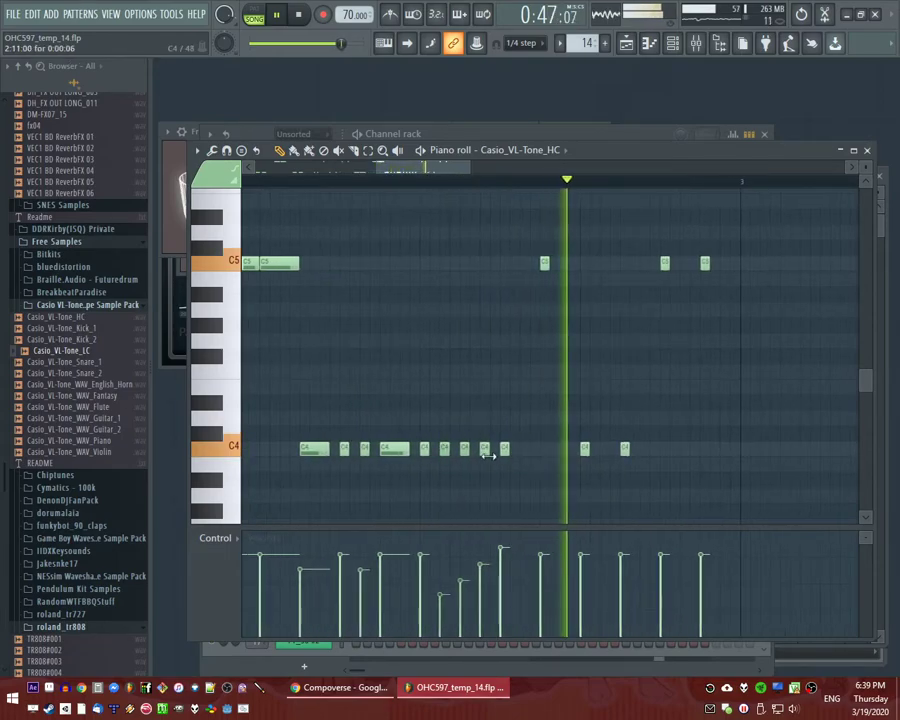
Double the C4 run from step 9 of bar 2 by copying it half a note-gap over, and smooth its rising velocity ramp.
{"action": "key", "text": "space"}
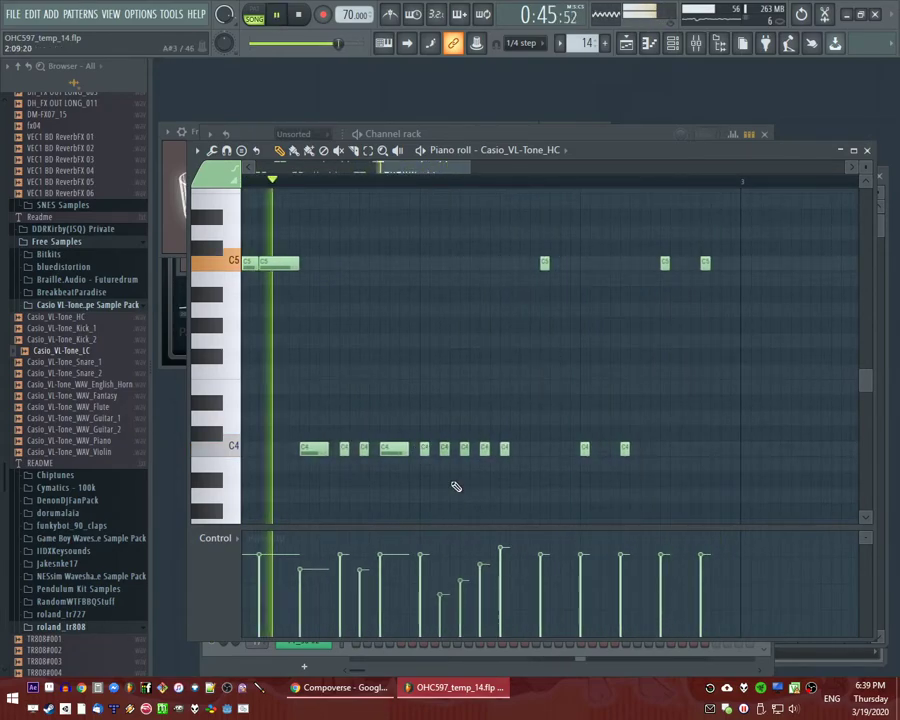
{"action": "left_click_drag", "start_coordinate": [420, 425], "coordinate": [520, 504]}
{"action": "mouse_move", "coordinate": [422, 450]}
{"action": "left_mouse_down"}
{"action": "mouse_move", "coordinate": [457, 451]}
{"action": "mouse_move", "coordinate": [434, 452]}
{"action": "left_mouse_up"}
{"action": "key", "text": "space"}
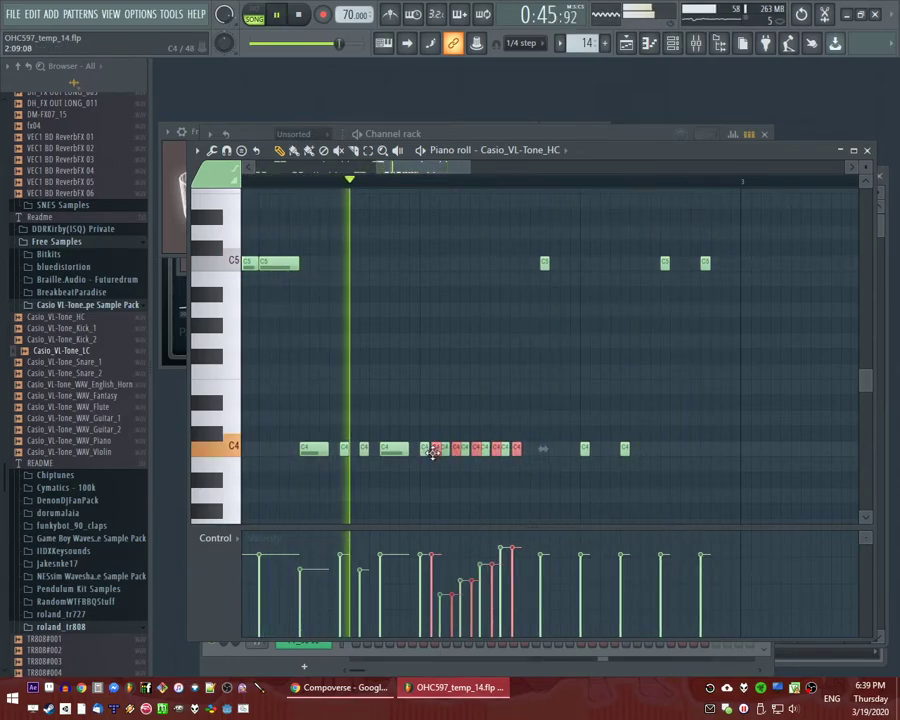
{"action": "left_click", "coordinate": [444, 476]}
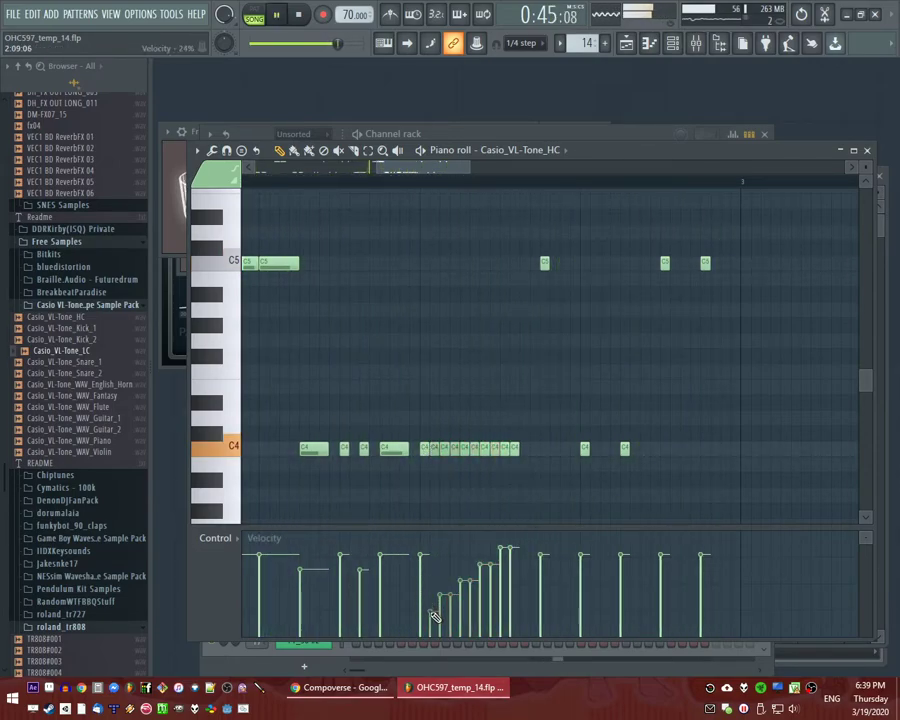
{"action": "left_click_drag", "start_coordinate": [508, 558], "coordinate": [480, 590]}
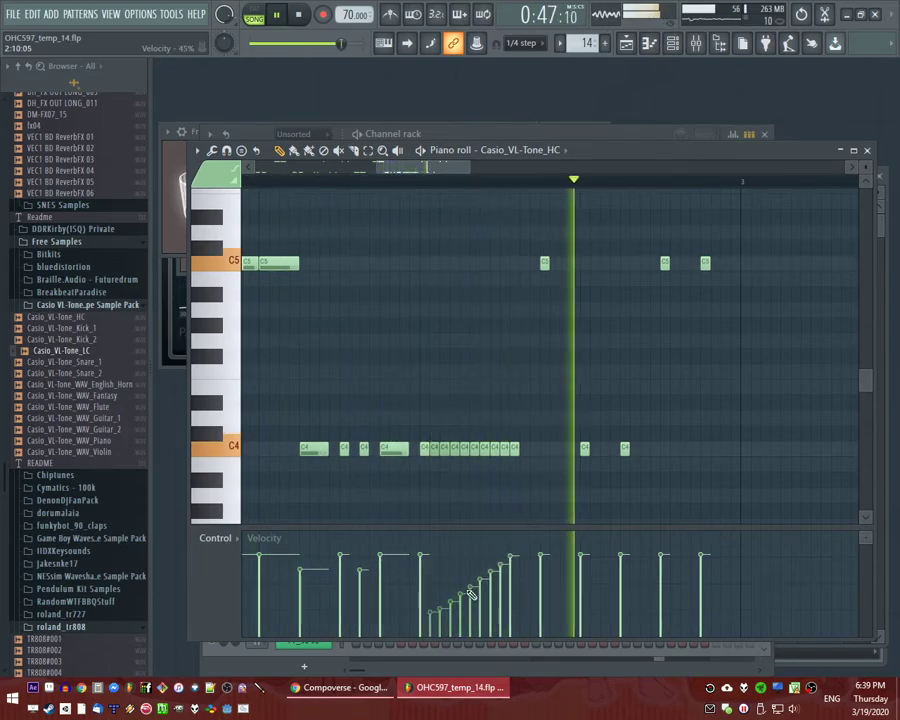
{"action": "key", "text": "space"}
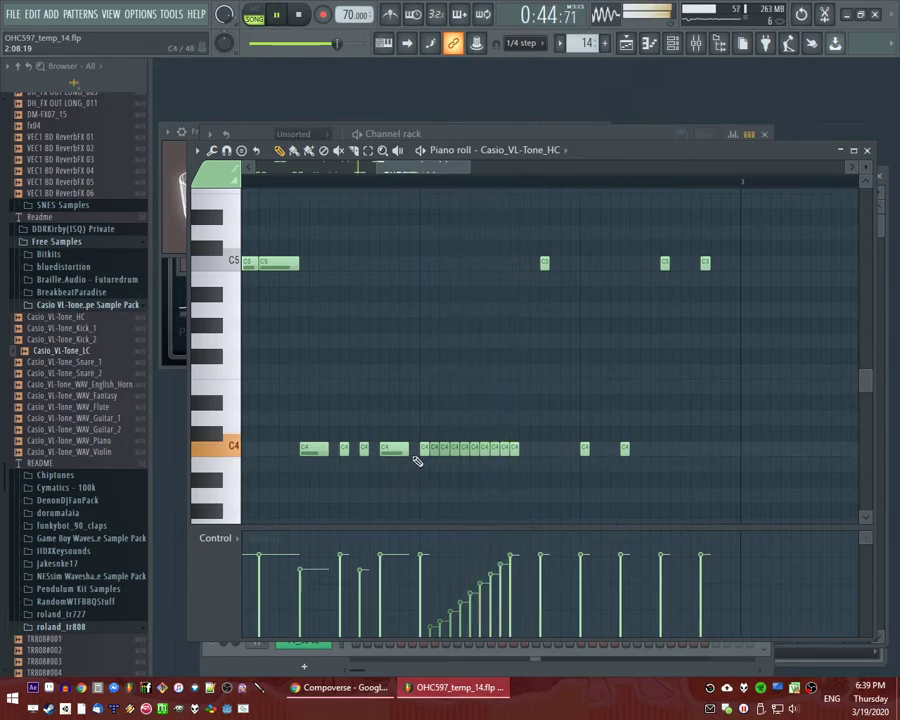
Delete the C4 midway between steps 7 and 8 of bar 2, and replace the step 8 C4 with a very short hit at 48% velocity.
{"action": "scroll", "coordinate": [415, 459], "scroll_direction": "down", "scroll_amount": 4}
{"action": "key", "text": "space"}
{"action": "scroll", "coordinate": [392, 452], "scroll_direction": "up", "scroll_amount": 3}
{"action": "key", "text": "space"}
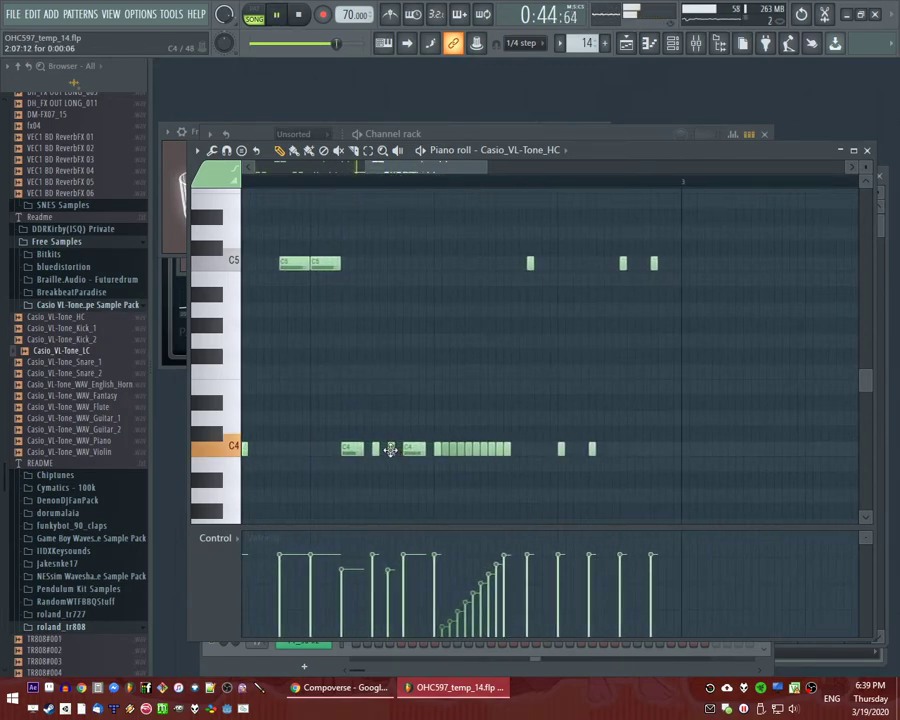
{"action": "right_click", "coordinate": [390, 450]}
{"action": "right_click", "coordinate": [406, 452]}
{"action": "key", "text": "space"}
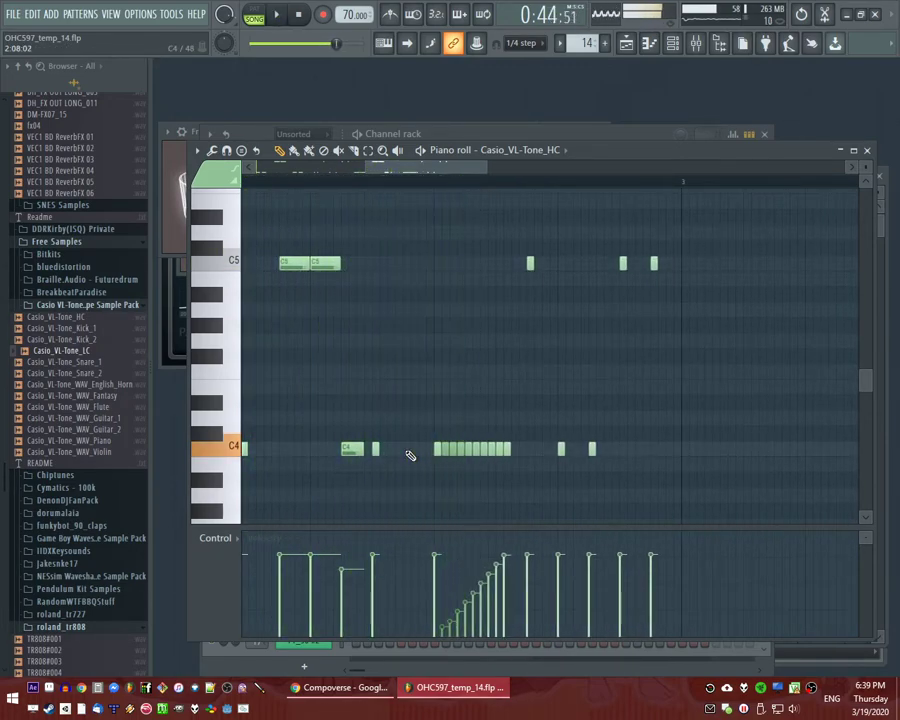
{"action": "left_click", "coordinate": [404, 589]}
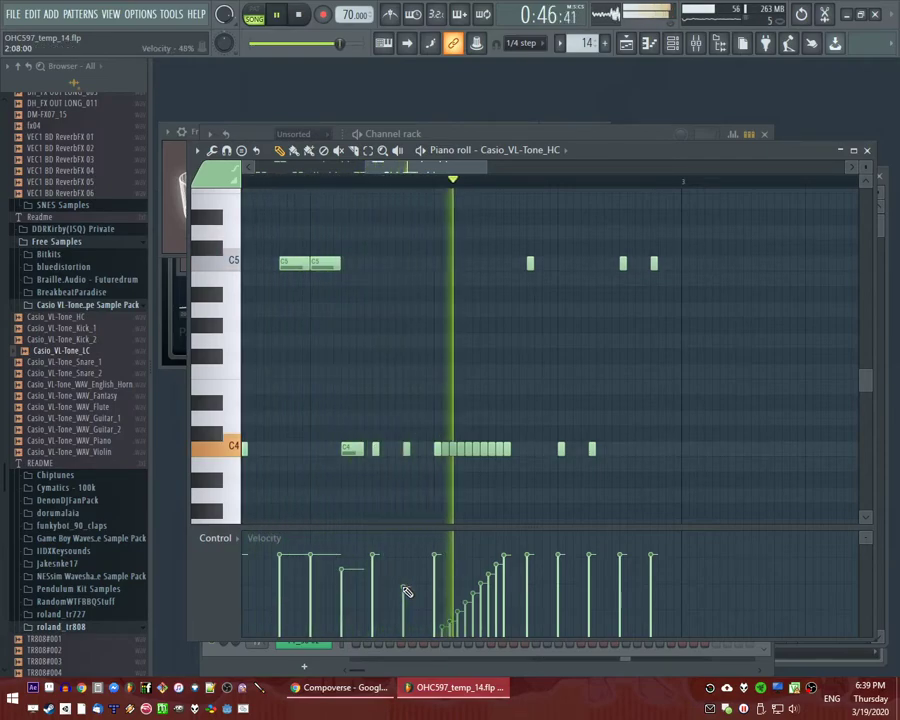
{"action": "key", "text": "space"}
{"action": "key", "text": "space"}
Raise the two C4 hits at steps 13 and 14 of bar 2 to E4, and lower the last two C5 hits to G4.
{"action": "left_click", "coordinate": [434, 181]}
{"action": "left_click_drag", "start_coordinate": [435, 169], "coordinate": [465, 169]}
{"action": "key", "text": "space"}
{"action": "key", "text": "space"}
{"action": "key", "text": "space"}
{"action": "key", "text": "space"}
{"action": "mouse_move", "coordinate": [354, 446]}
{"action": "left_mouse_down"}
{"action": "mouse_move", "coordinate": [354, 367]}
{"action": "mouse_move", "coordinate": [355, 422]}
{"action": "left_mouse_up"}
{"action": "key", "text": "space"}
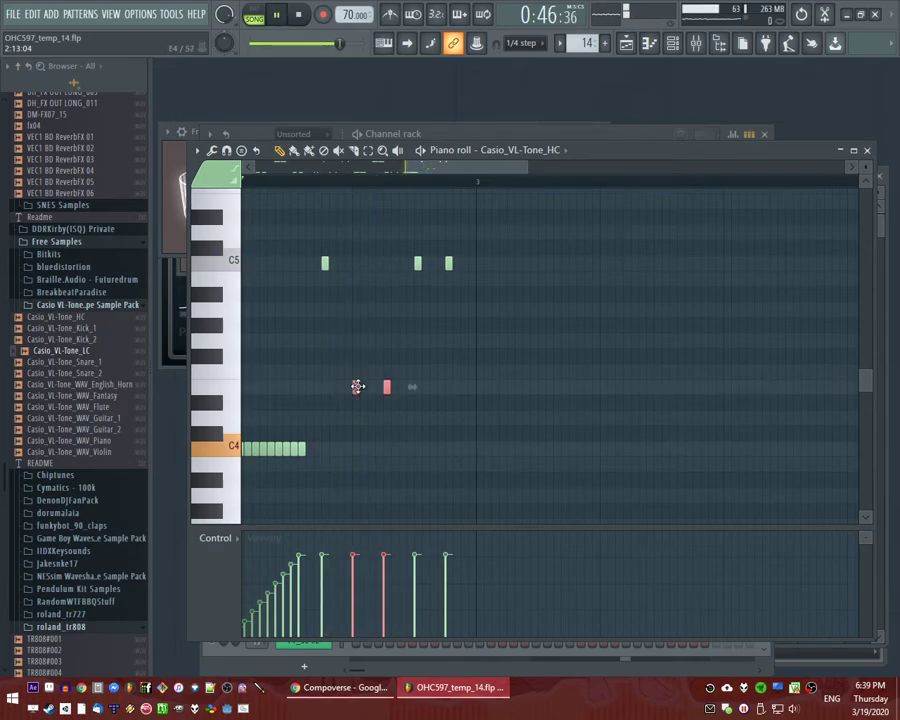
{"action": "left_click_drag", "start_coordinate": [411, 249], "coordinate": [415, 339]}
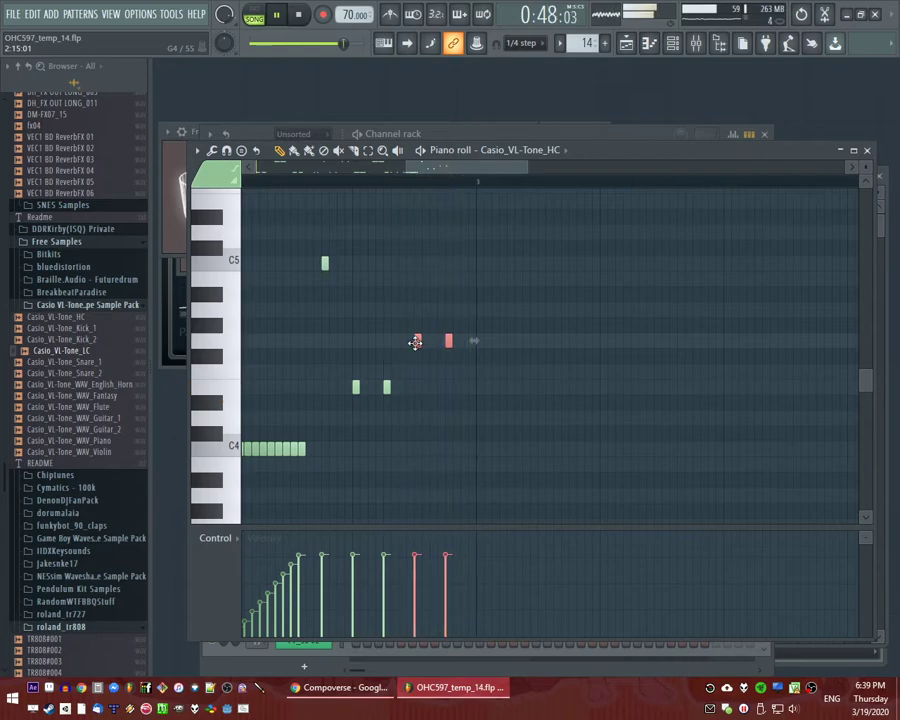
Duplicate the two-bar Casio_VL-Tone_HC part into bars 3 and 4, and raise the E4 pair near the end of bar 4 to C5.
{"action": "scroll", "coordinate": [416, 339], "scroll_direction": "down", "scroll_amount": 2}
{"action": "key", "text": "ctrl+a"}
{"action": "left_click_drag", "start_coordinate": [465, 169], "coordinate": [509, 172]}
{"action": "key", "text": "ctrl+b"}
{"action": "key", "text": "ctrl+d"}
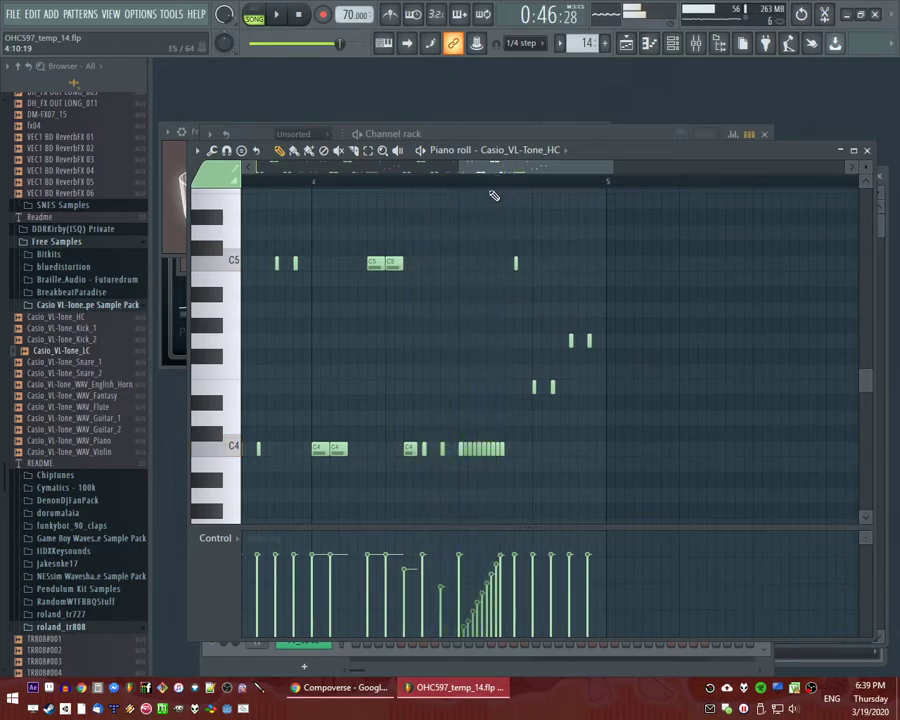
{"action": "left_click_drag", "start_coordinate": [505, 180], "coordinate": [520, 181]}
{"action": "scroll", "coordinate": [490, 389], "scroll_direction": "up", "scroll_amount": 3}
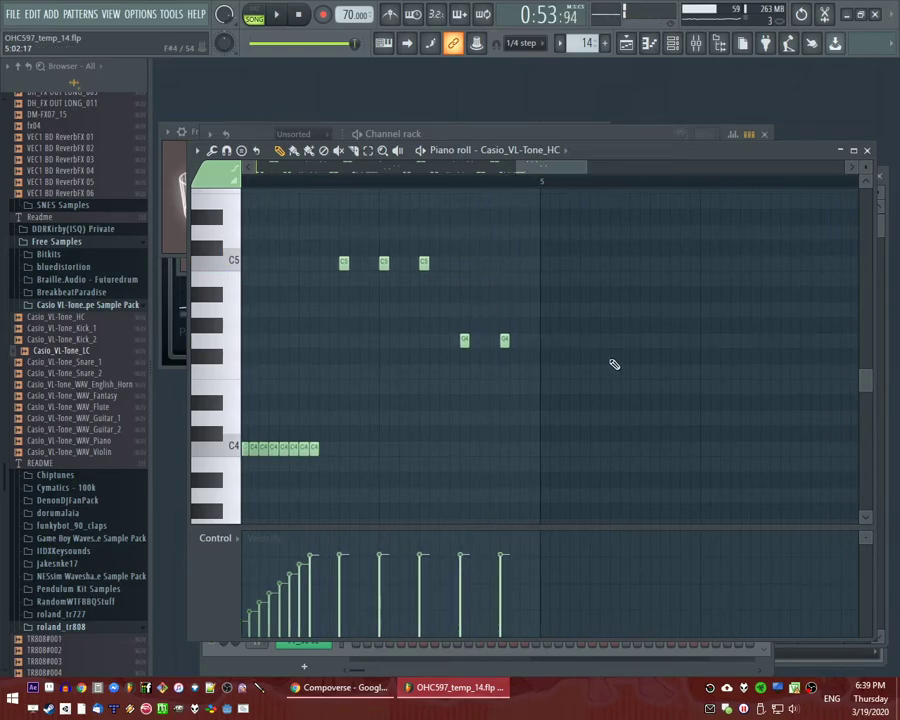
Duplicate the Pattern 2, Pattern 5 and Pattern 14 clips from bars 13–16 of the playlist into bars 17–20.
{"action": "key", "text": "F5"}
{"action": "left_click_drag", "start_coordinate": [711, 369], "coordinate": [485, 254], "text": "ctrl"}
{"action": "left_click_drag", "start_coordinate": [691, 448], "coordinate": [488, 254], "text": "ctrl"}
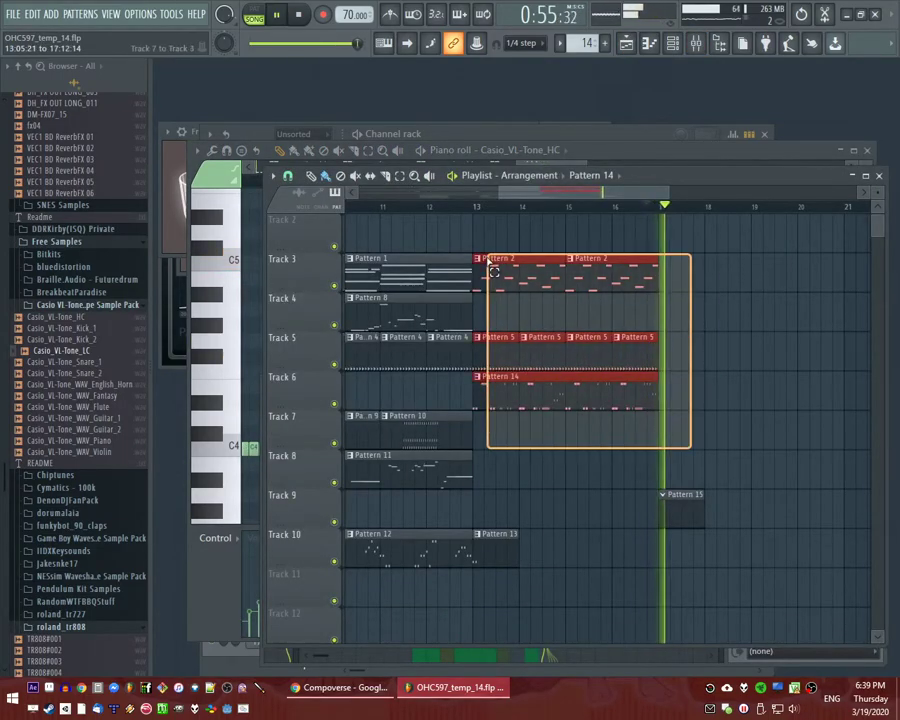
{"action": "key", "text": "ctrl+b"}
{"action": "key", "text": "ctrl+d"}
{"action": "right_click", "coordinate": [678, 517]}
{"action": "left_click", "coordinate": [673, 517]}
{"action": "right_click", "coordinate": [682, 519]}
{"action": "left_click", "coordinate": [677, 517]}
{"action": "key", "text": "ctrl+alt+z"}
{"action": "key", "text": "ctrl+alt+z"}
{"action": "key", "text": "ctrl+alt+z"}
{"action": "key", "text": "ctrl+alt+z"}
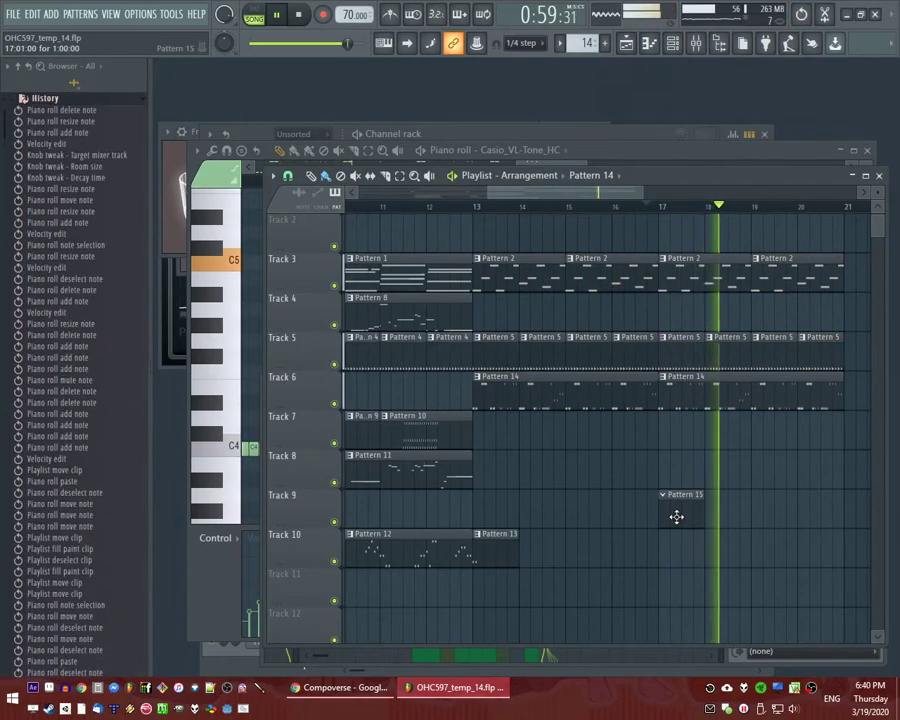
Add the FT_25 preset as a new channel at the start of the channel rack and open its piano roll in Pattern 15.
{"action": "key", "text": "F6"}
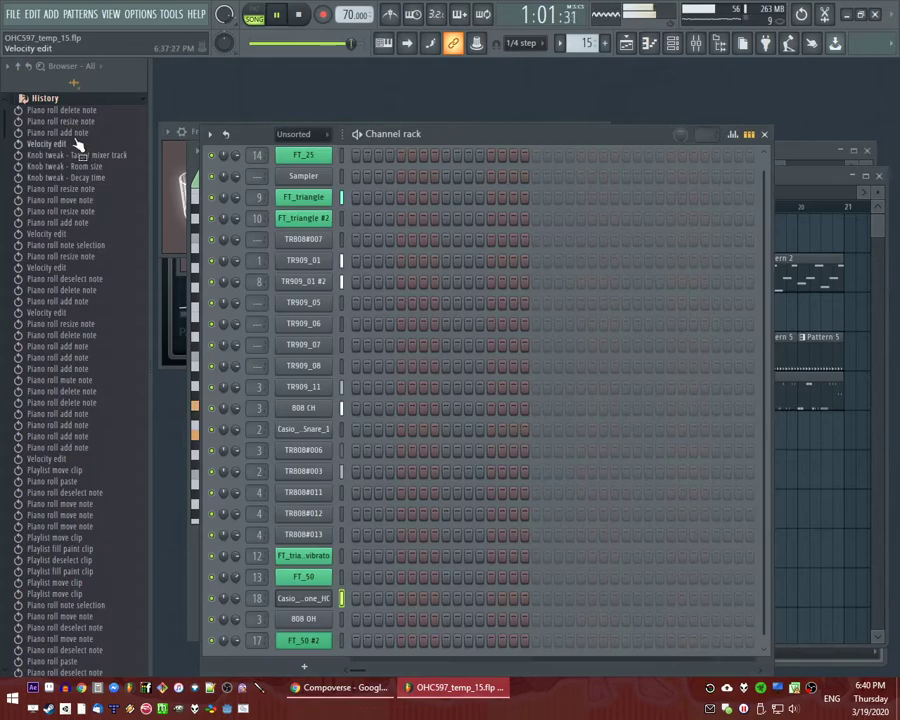
{"action": "left_click", "coordinate": [26, 67]}
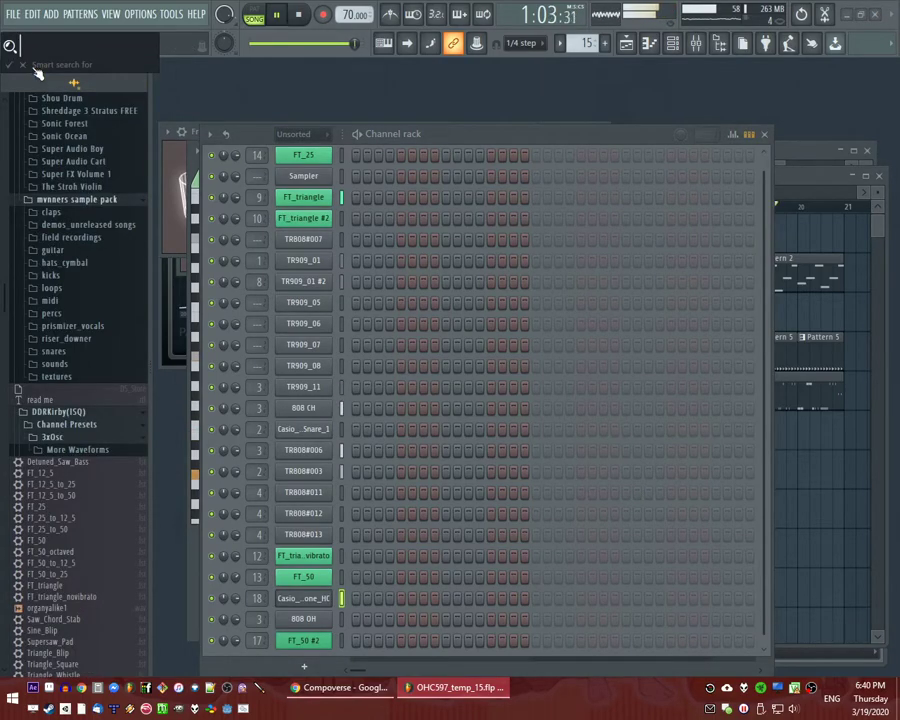
{"action": "left_click", "coordinate": [28, 66]}
{"action": "scroll", "coordinate": [33, 335], "scroll_direction": "down", "scroll_amount": 10}
{"action": "scroll", "coordinate": [45, 297], "scroll_direction": "up", "scroll_amount": 6}
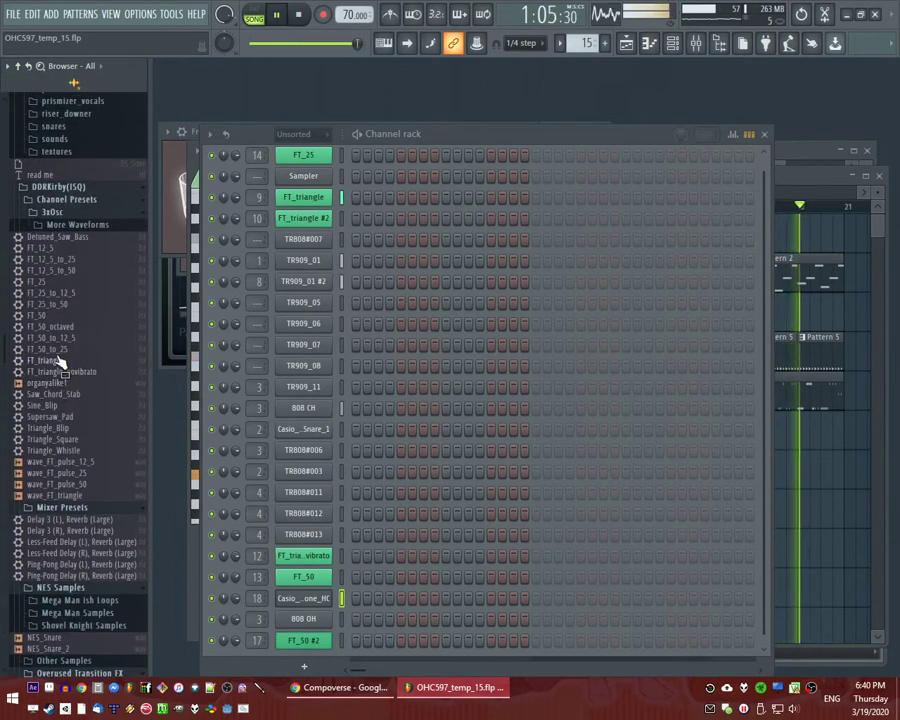
{"action": "scroll", "coordinate": [582, 392], "scroll_direction": "up", "scroll_amount": 2}
{"action": "left_click_drag", "start_coordinate": [105, 268], "coordinate": [308, 168]}
{"action": "right_click", "coordinate": [332, 167]}
{"action": "left_click", "coordinate": [350, 171]}
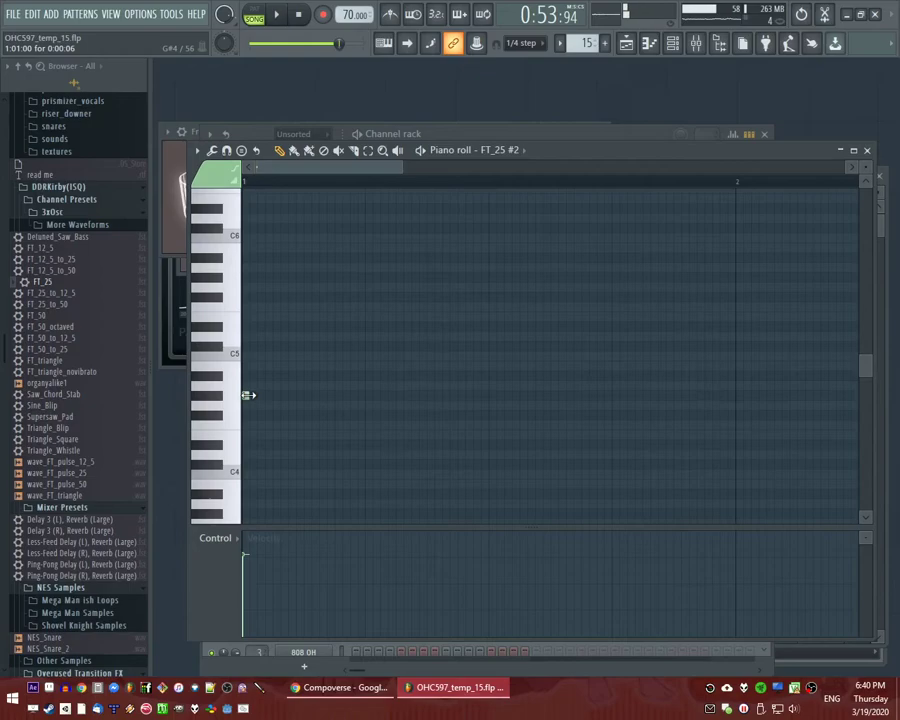
Build a C4, G4 and D5 chord in bar 1 and lengthen all three notes to fill the whole bar.
{"action": "left_click_drag", "start_coordinate": [263, 477], "coordinate": [240, 487]}
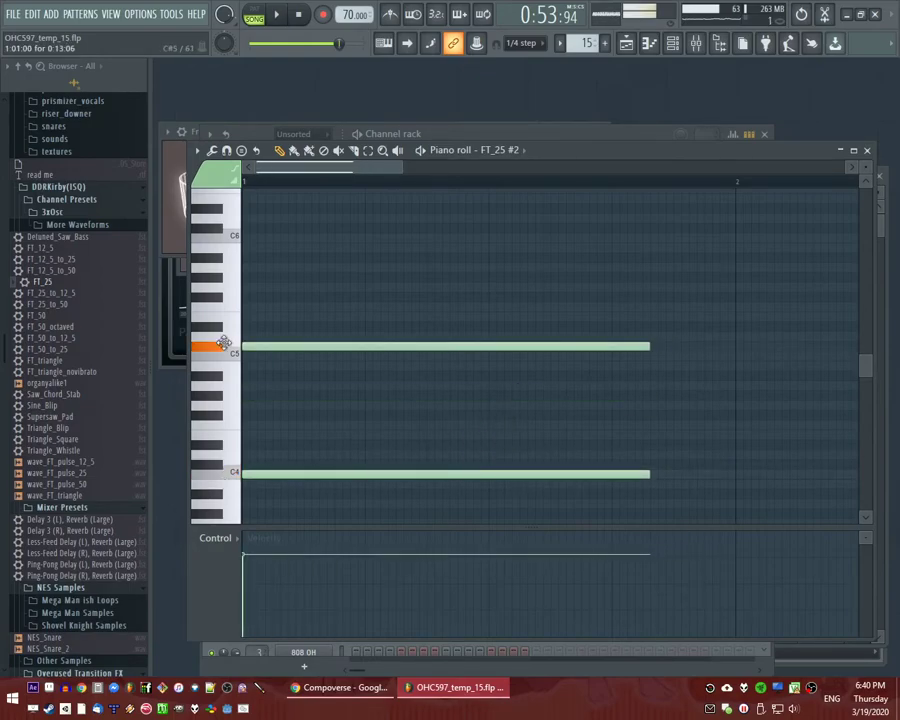
{"action": "left_click_drag", "start_coordinate": [224, 343], "coordinate": [228, 337]}
{"action": "left_click_drag", "start_coordinate": [227, 410], "coordinate": [211, 400]}
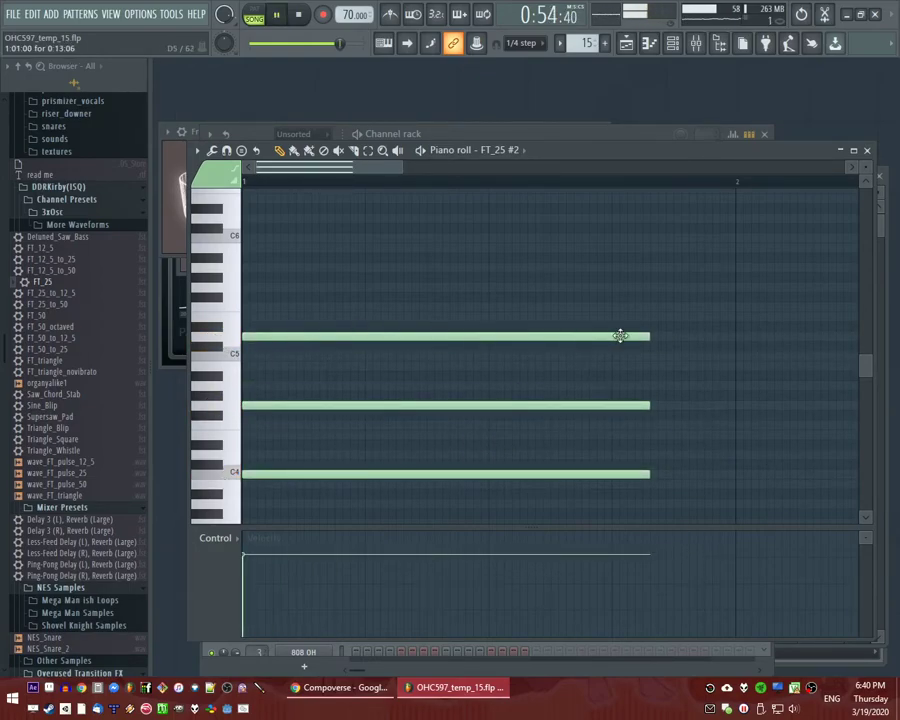
{"action": "key", "text": "ctrl+a"}
{"action": "left_click_drag", "start_coordinate": [647, 336], "coordinate": [728, 347]}
{"action": "key", "text": "ctrl+d"}
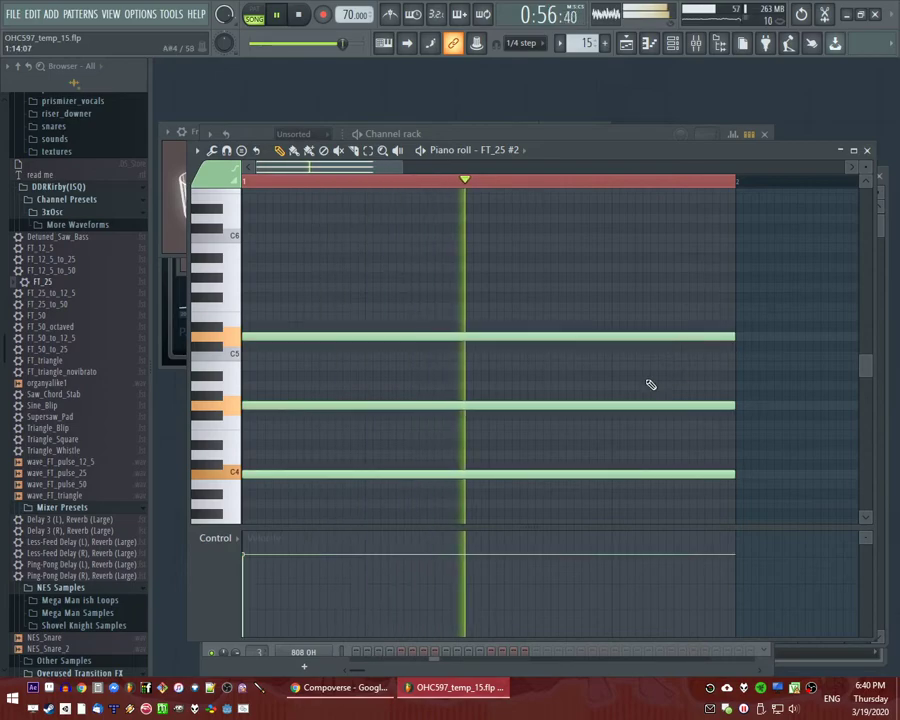
Loop Pattern 15 and shape the FT_25 #2 volume envelope with a slow attack followed by a decay to a low sustain.
{"action": "key", "text": "l"}
{"action": "key", "text": "F6"}
{"action": "left_click", "coordinate": [318, 170]}
{"action": "left_click", "coordinate": [312, 273]}
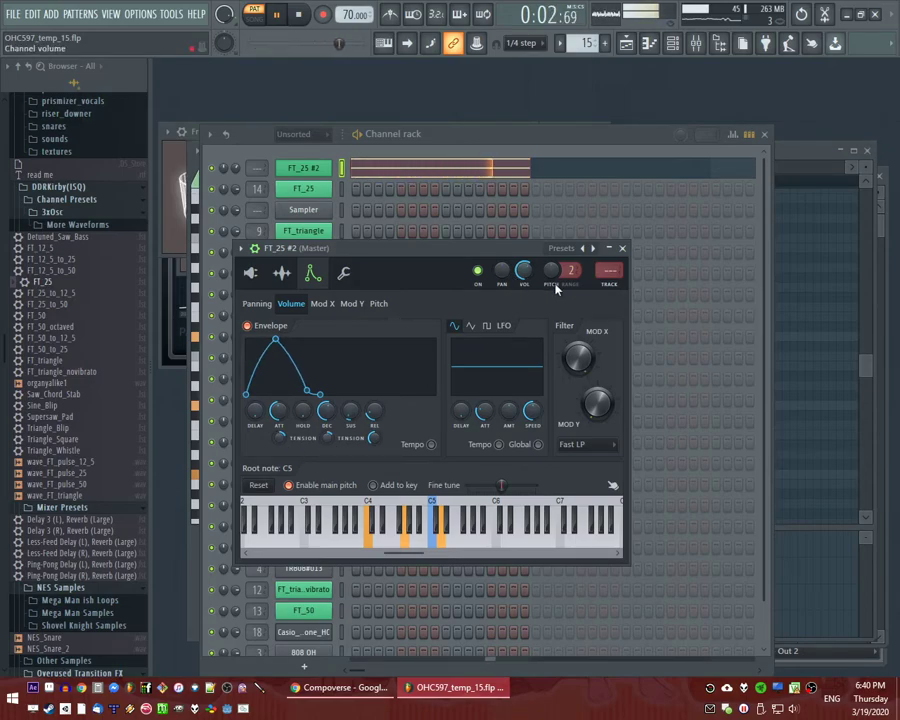
Route FT_25 #2 to mixer track 19 and load Fruity Delay Bank into its effect slot 2.
{"action": "key", "text": "ctrl+l"}
{"action": "left_click", "coordinate": [738, 440]}
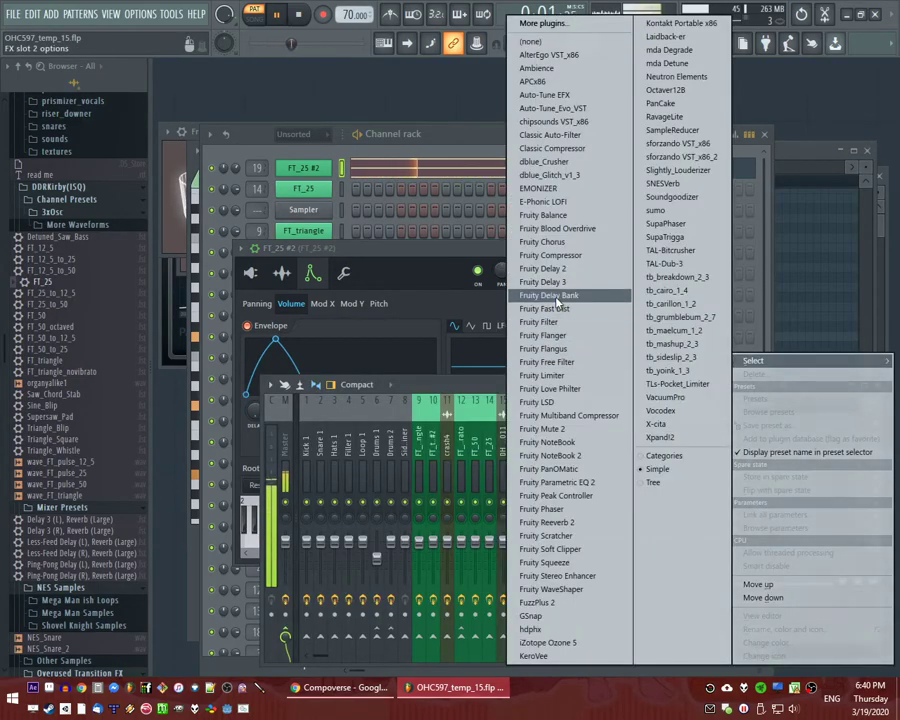
{"action": "left_click", "coordinate": [560, 350]}
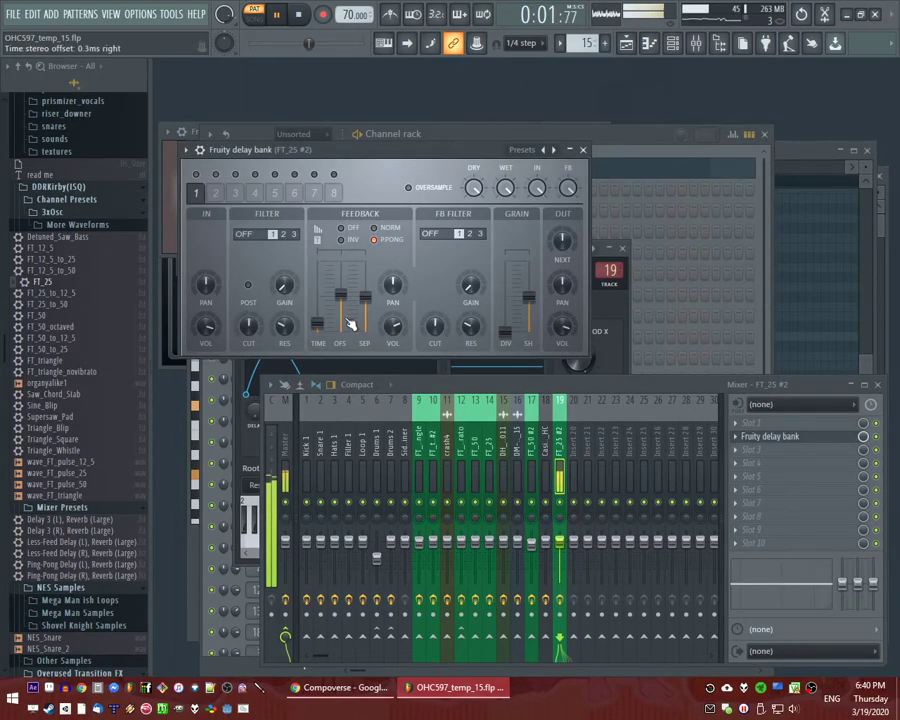
Load Fruity Reeverb 2 into effect slot 4 of the FT_25 #2 mixer track and set its room size to 75.
{"action": "left_click", "coordinate": [740, 470]}
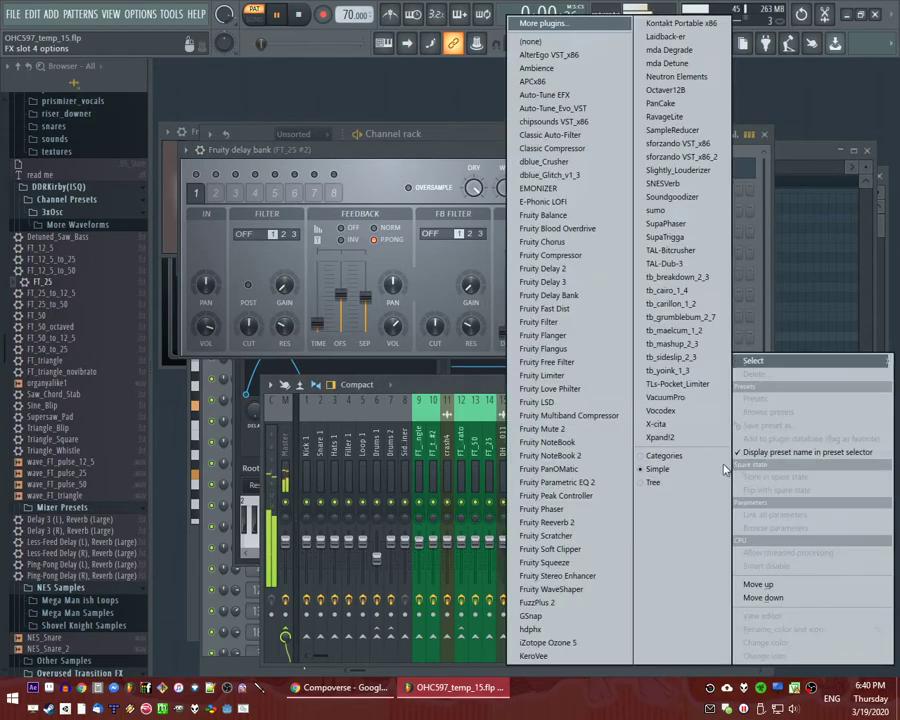
{"action": "left_click", "coordinate": [550, 506]}
{"action": "left_click_drag", "start_coordinate": [388, 247], "coordinate": [391, 232]}
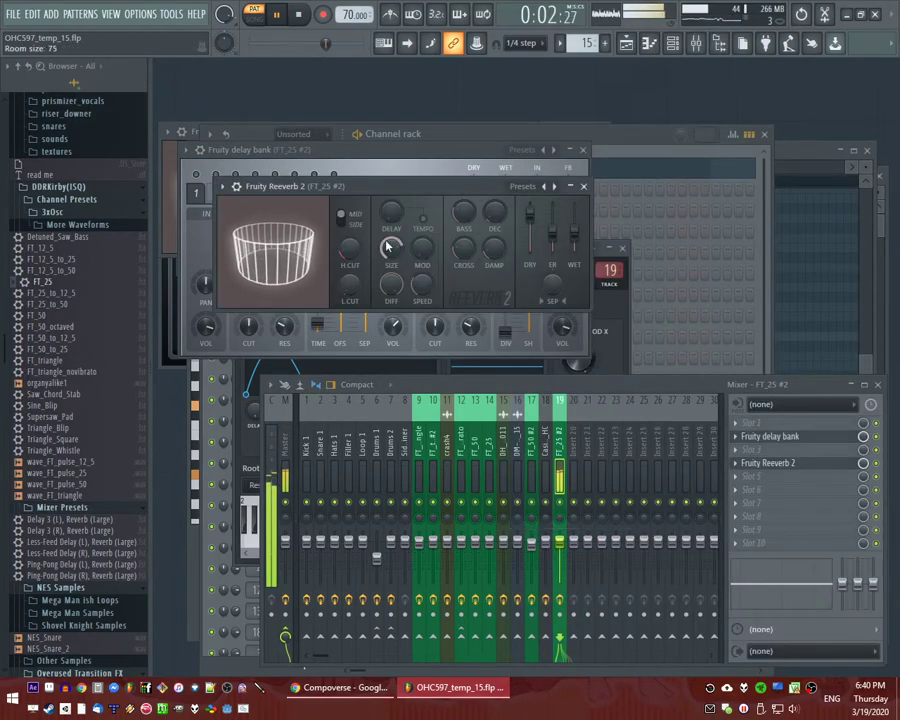
Play the arrangement from just before bar 17, and duplicate the FT_25 #2 chord in Pattern 15 into bar 2.
{"action": "key", "text": "F5"}
{"action": "left_click", "coordinate": [640, 206]}
{"action": "left_click_drag", "start_coordinate": [632, 194], "coordinate": [661, 195]}
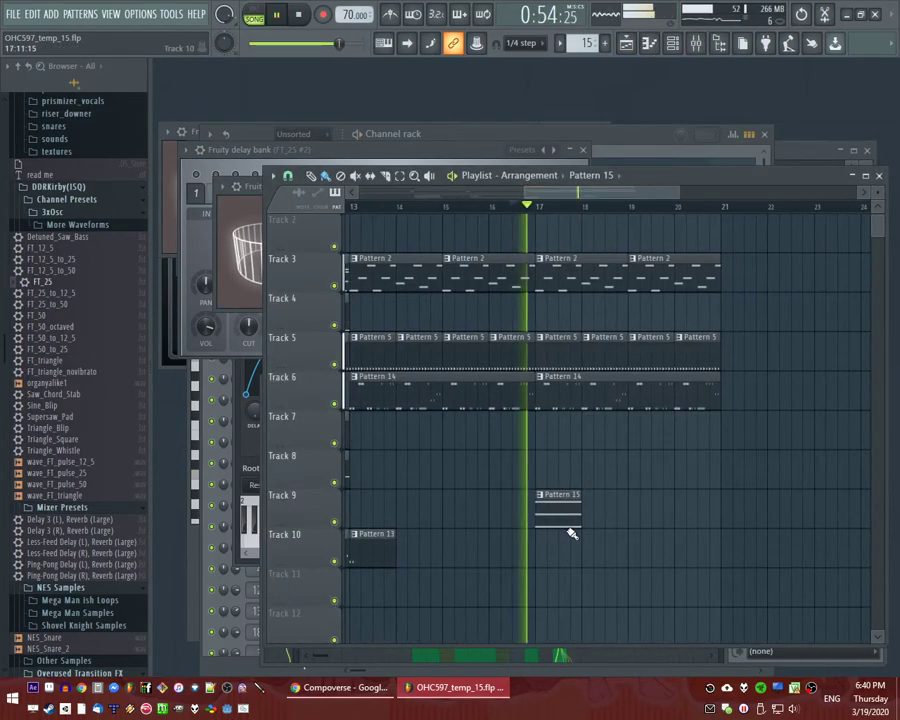
{"action": "double_click", "coordinate": [570, 524]}
{"action": "scroll", "coordinate": [251, 404], "scroll_direction": "down", "scroll_amount": 4}
{"action": "key", "text": "ctrl+a"}
{"action": "scroll", "coordinate": [526, 436], "scroll_direction": "up", "scroll_amount": 2}
{"action": "key", "text": "ctrl+b"}
{"action": "key", "text": "F6"}
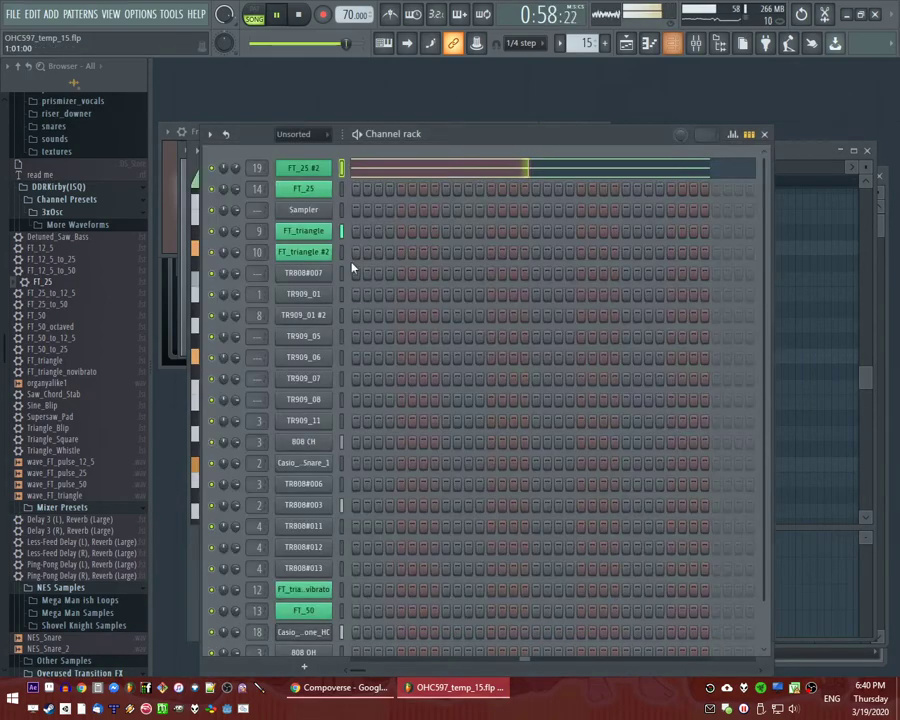
Load wave_FT_pulse_50 into the FT_25 #2 channel's 3x Osc, set oscillator 2's coarse pitch to 24, and play the song.
{"action": "left_click", "coordinate": [308, 168]}
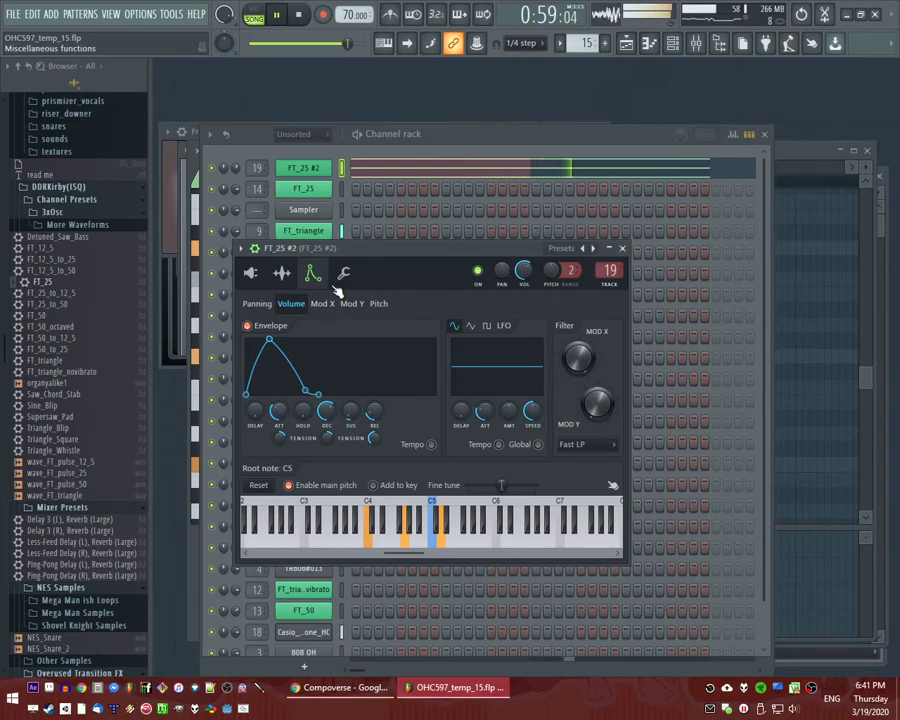
{"action": "left_click", "coordinate": [250, 273]}
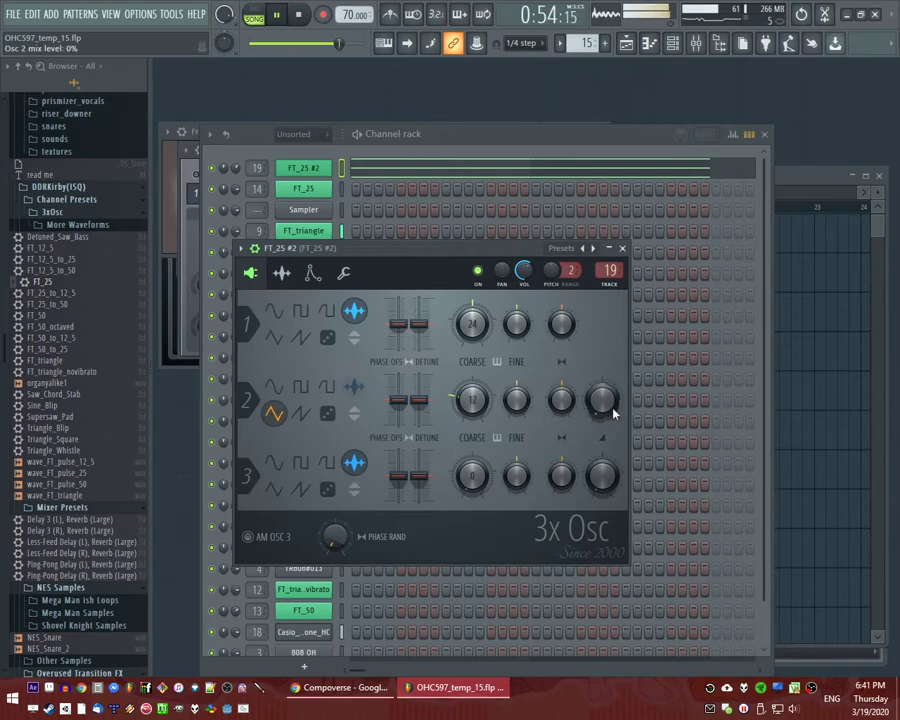
{"action": "left_click", "coordinate": [482, 409], "text": "alt"}
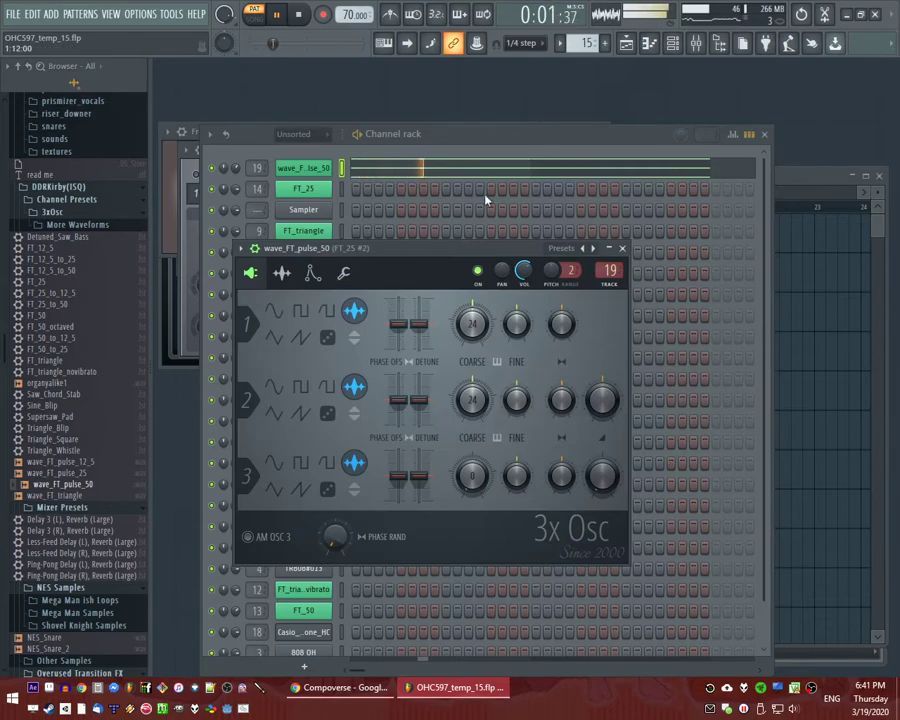
{"action": "key", "text": "F5"}
{"action": "left_click", "coordinate": [541, 202]}
{"action": "key", "text": "F6"}
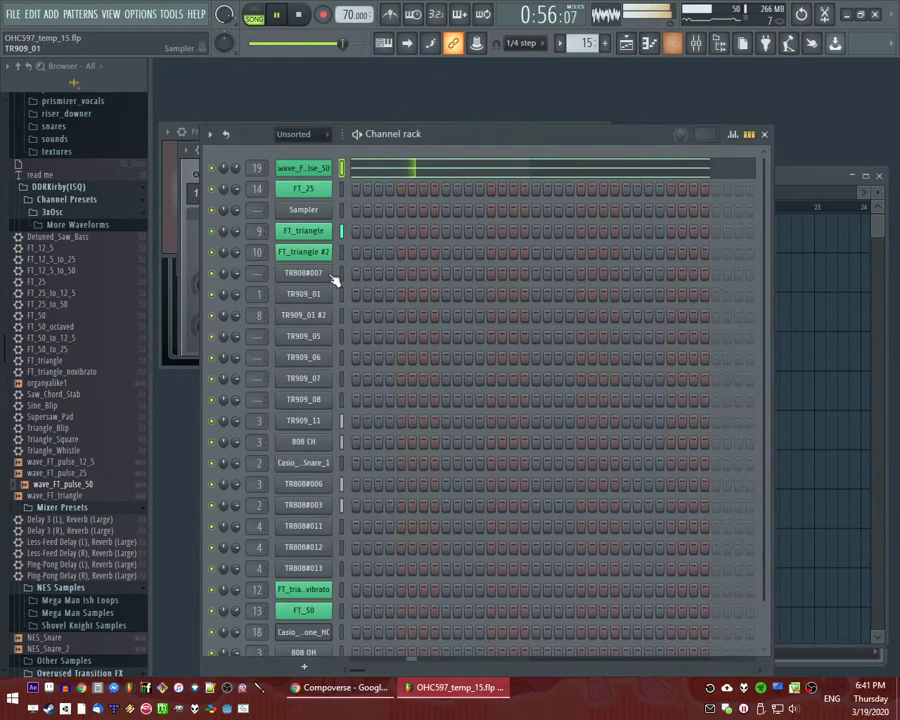
Open the volume envelope settings of the wave_FT_pulse_50 channel.
{"action": "left_click", "coordinate": [316, 170]}
{"action": "left_click", "coordinate": [282, 273]}
{"action": "left_click", "coordinate": [313, 276]}
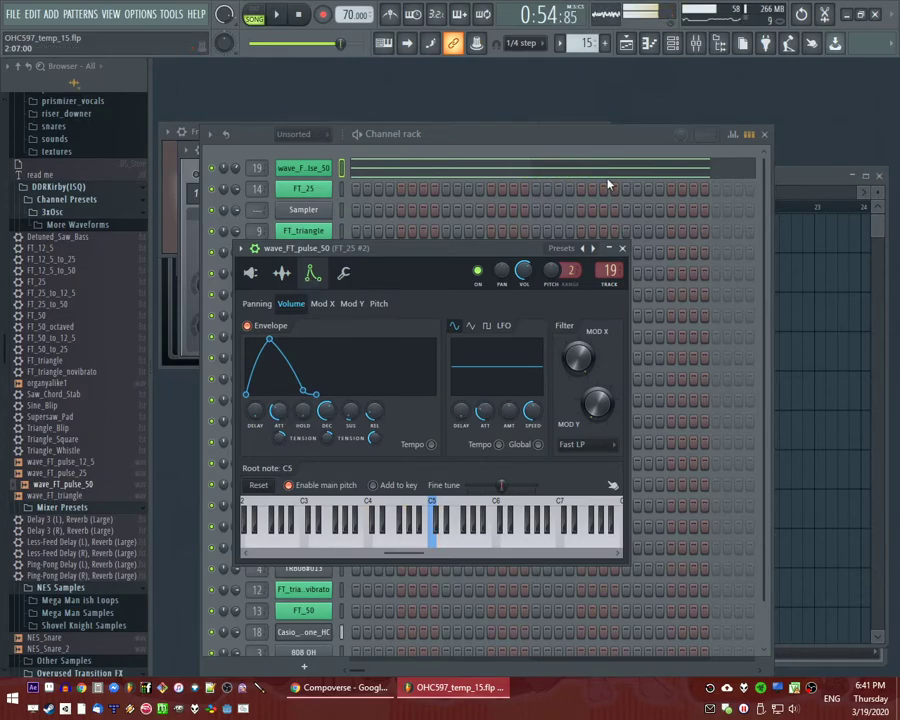
Raise the C4 note of the bar 2 chord to E4 in the wave_FT_pulse_50 piano roll.
{"action": "key", "text": "F7"}
{"action": "key", "text": "space"}
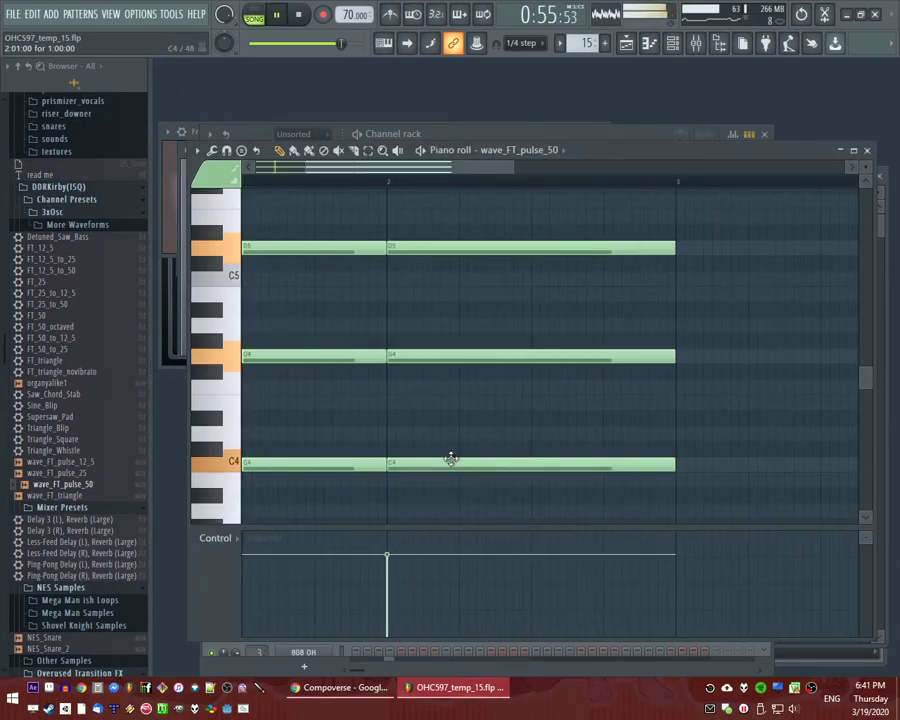
{"action": "left_click_drag", "start_coordinate": [451, 468], "coordinate": [447, 403]}
Switch oscillator 2 of the wave_FT_pulse_50 channel to a triangle wave and return to its envelope settings.
{"action": "key", "text": "F6"}
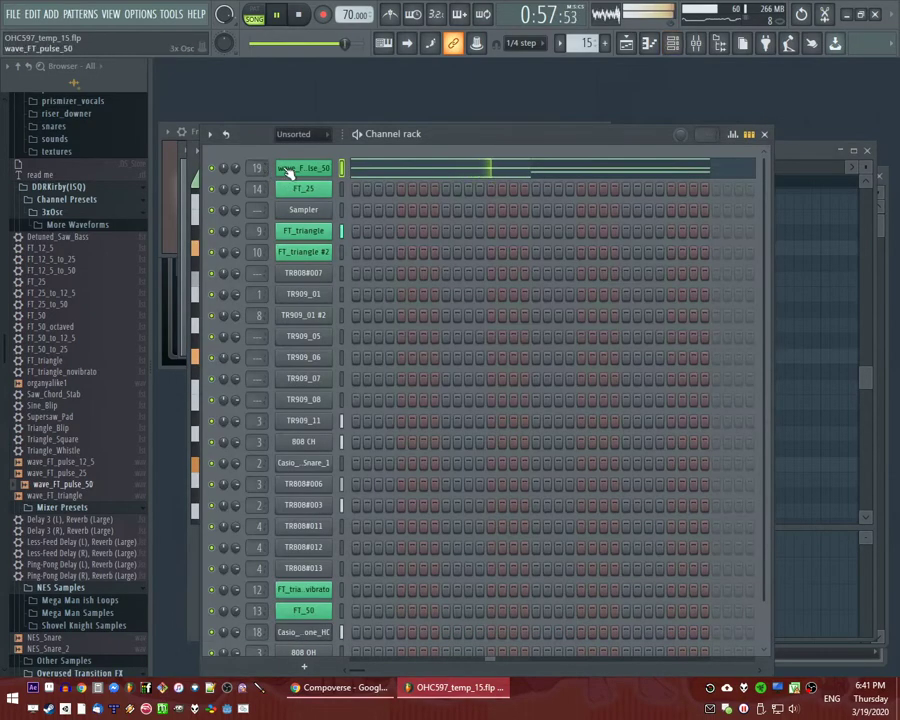
{"action": "left_click", "coordinate": [290, 170]}
{"action": "left_click", "coordinate": [253, 274]}
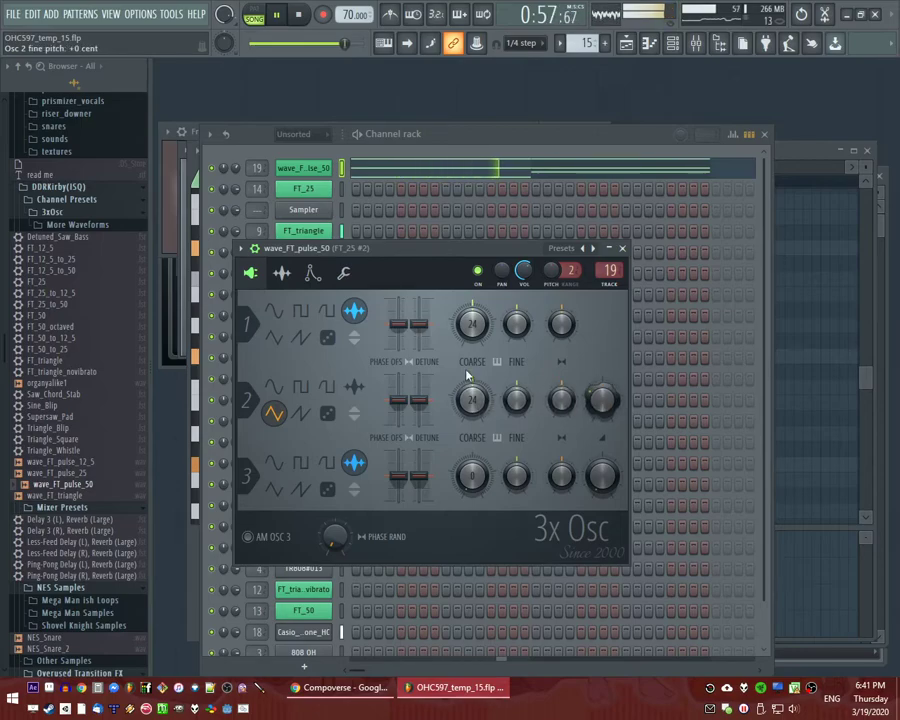
{"action": "left_click", "coordinate": [312, 275]}
Restart song playback and open the Pattern 15 clip from the playlist for note editing.
{"action": "key", "text": "F5"}
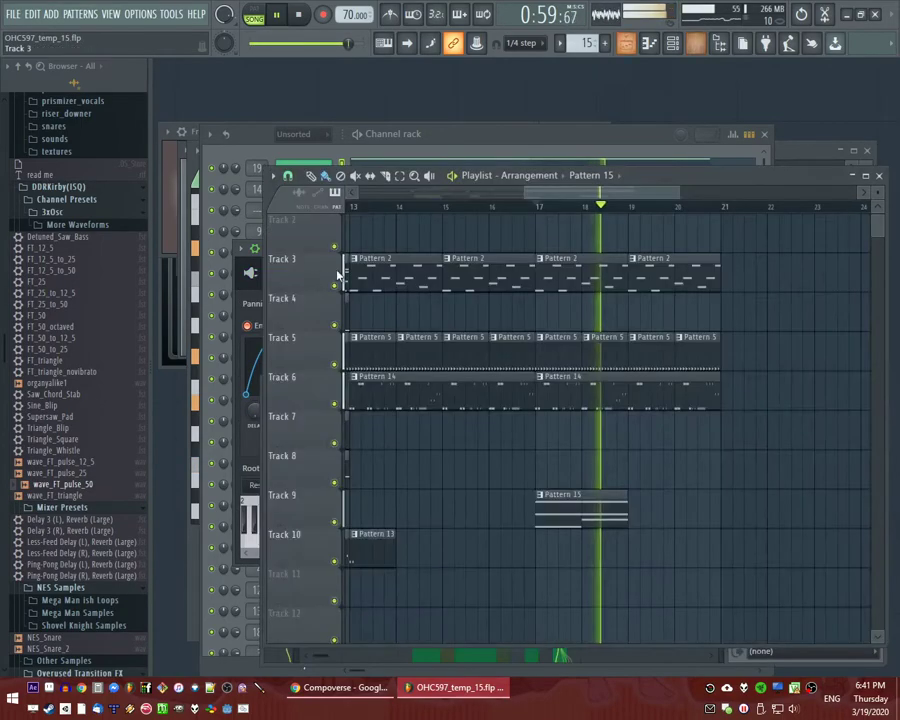
{"action": "key", "text": "F6"}
{"action": "key", "text": "F5"}
{"action": "key", "text": "space"}
{"action": "key", "text": "space"}
{"action": "double_click", "coordinate": [585, 494]}
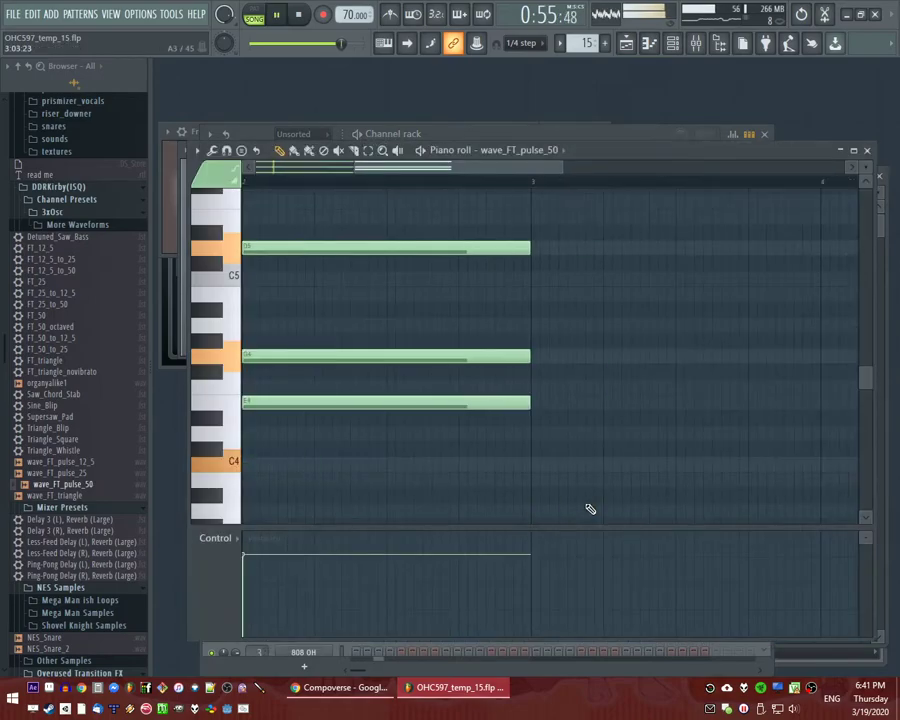
Add a G5 note over the second half of bar 2 and an F#5 note over its last quarter.
{"action": "scroll", "coordinate": [580, 420], "scroll_direction": "down", "scroll_amount": 3}
{"action": "scroll", "coordinate": [516, 330], "scroll_direction": "up", "scroll_amount": 1}
{"action": "scroll", "coordinate": [504, 334], "scroll_direction": "up", "scroll_amount": 1}
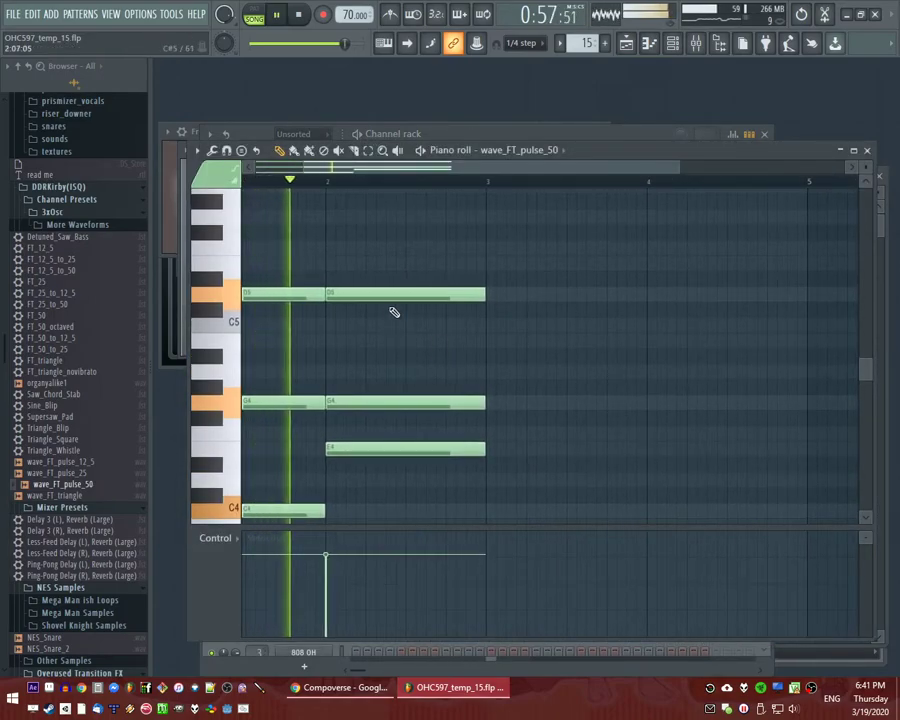
{"action": "scroll", "coordinate": [528, 340], "scroll_direction": "up", "scroll_amount": 1}
{"action": "scroll", "coordinate": [420, 268], "scroll_direction": "up", "scroll_amount": 2}
{"action": "key", "text": "space"}
{"action": "left_click", "coordinate": [376, 263]}
{"action": "key", "text": "space"}
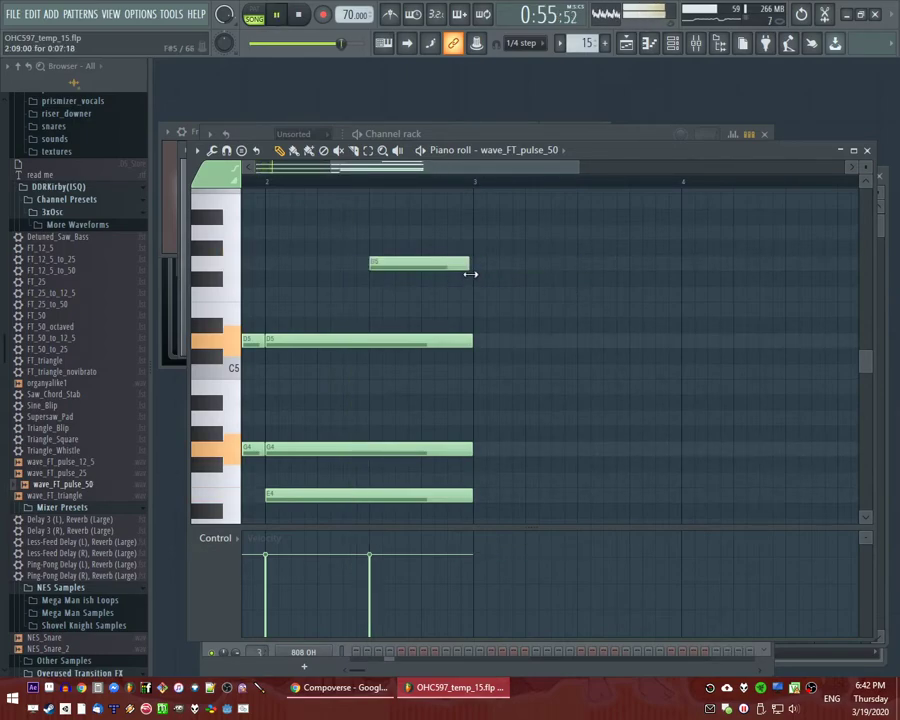
{"action": "left_click", "coordinate": [366, 290]}
{"action": "left_click_drag", "start_coordinate": [366, 290], "coordinate": [413, 272]}
{"action": "left_click_drag", "start_coordinate": [521, 293], "coordinate": [472, 278]}
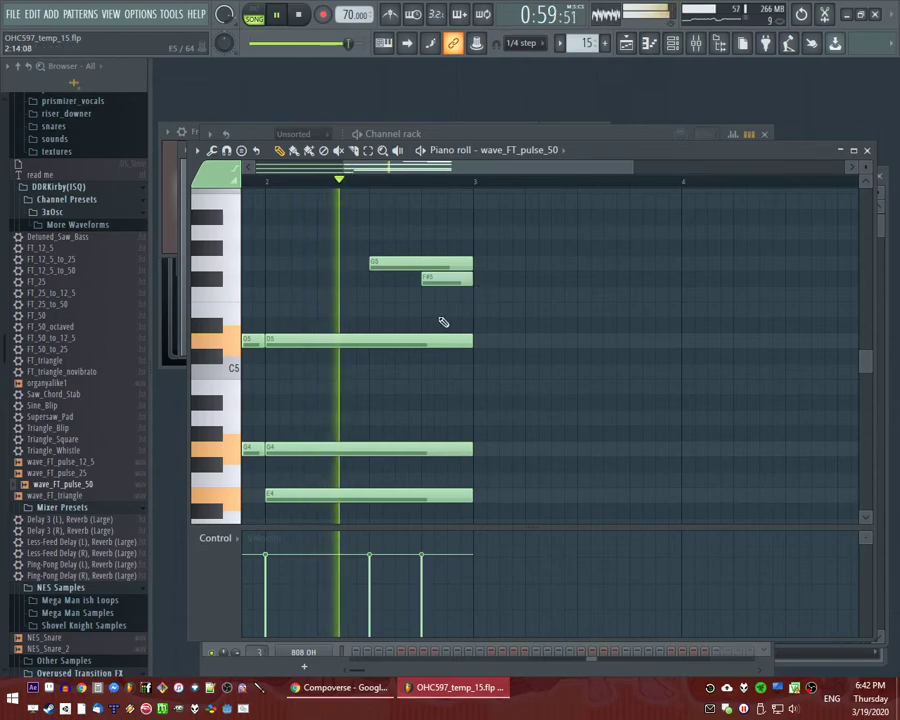
Shorten the E4, G4 and D5 notes of bar 2 together to half a bar.
{"action": "left_click_drag", "start_coordinate": [445, 320], "coordinate": [457, 498]}
{"action": "left_click_drag", "start_coordinate": [472, 447], "coordinate": [364, 470]}
{"action": "key", "text": "space"}
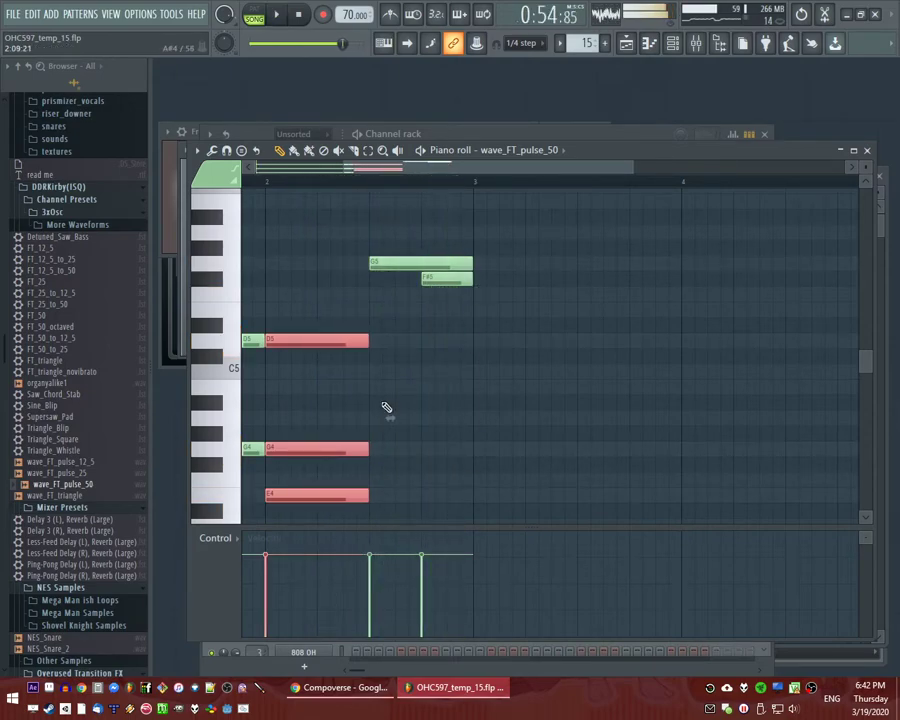
{"action": "left_click", "coordinate": [324, 338]}
Add half-bar D4, G4 and D5 notes in the second half of bar 2 and save a new project version.
{"action": "scroll", "coordinate": [354, 376], "scroll_direction": "down", "scroll_amount": 3}
{"action": "key", "text": "space"}
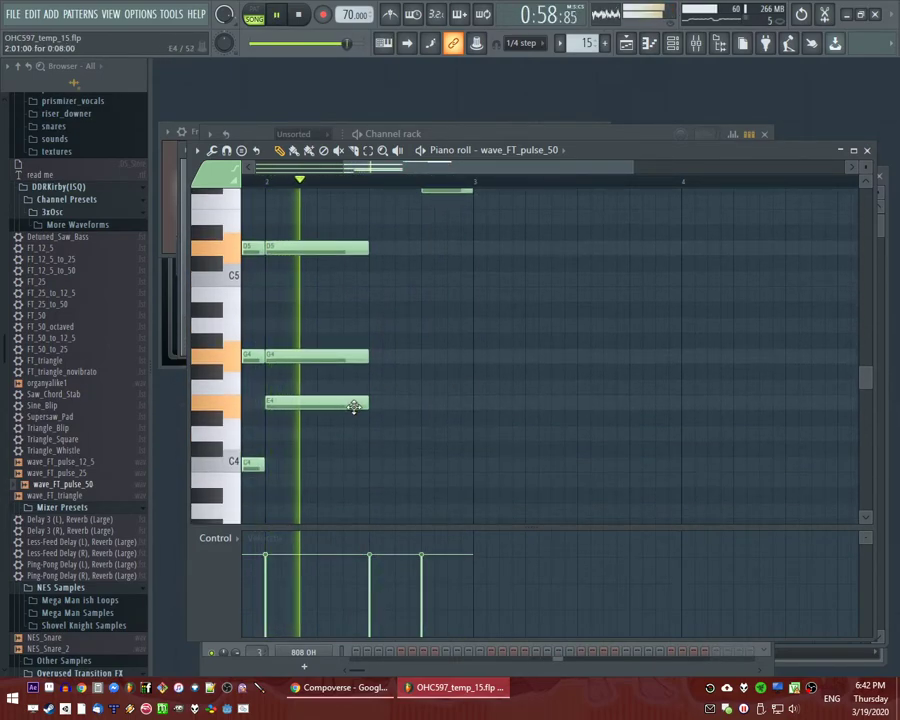
{"action": "left_click", "coordinate": [368, 433]}
{"action": "left_click", "coordinate": [371, 356]}
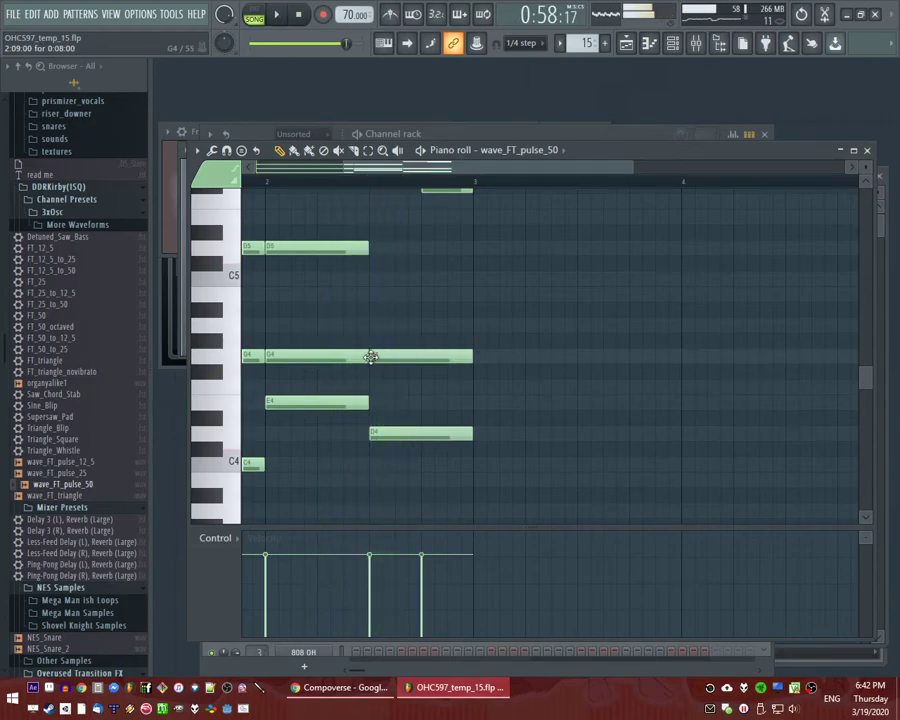
{"action": "left_click", "coordinate": [369, 248]}
{"action": "scroll", "coordinate": [369, 248], "scroll_direction": "up", "scroll_amount": 2}
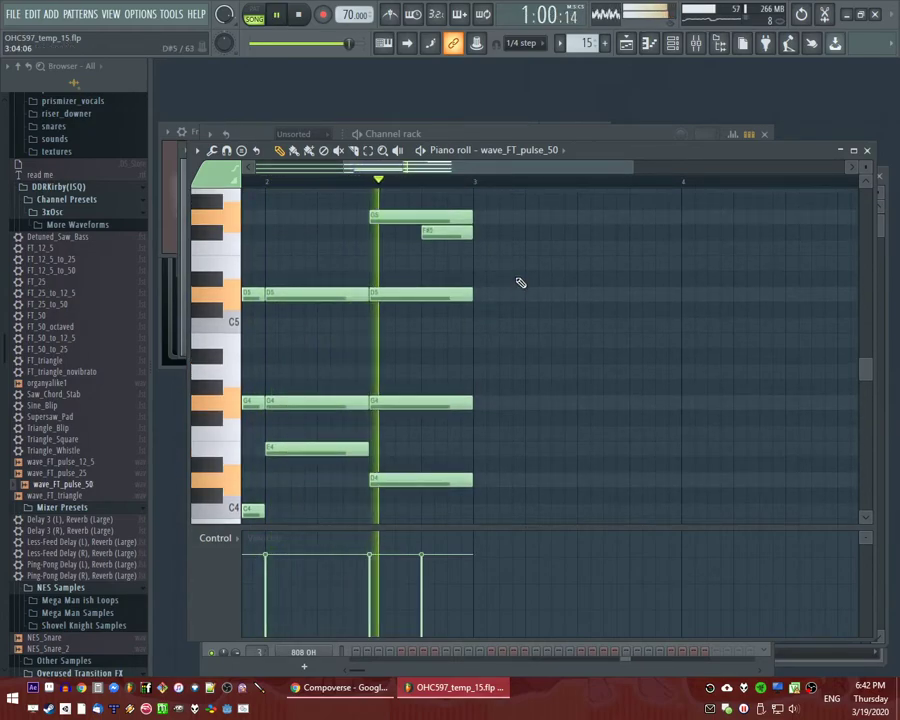
{"action": "key", "text": "ctrl+n"}
Delete the repeated D5 and G4 notes, extend the preceding ones to the end of bar 2, and play the result.
{"action": "right_click", "coordinate": [396, 295]}
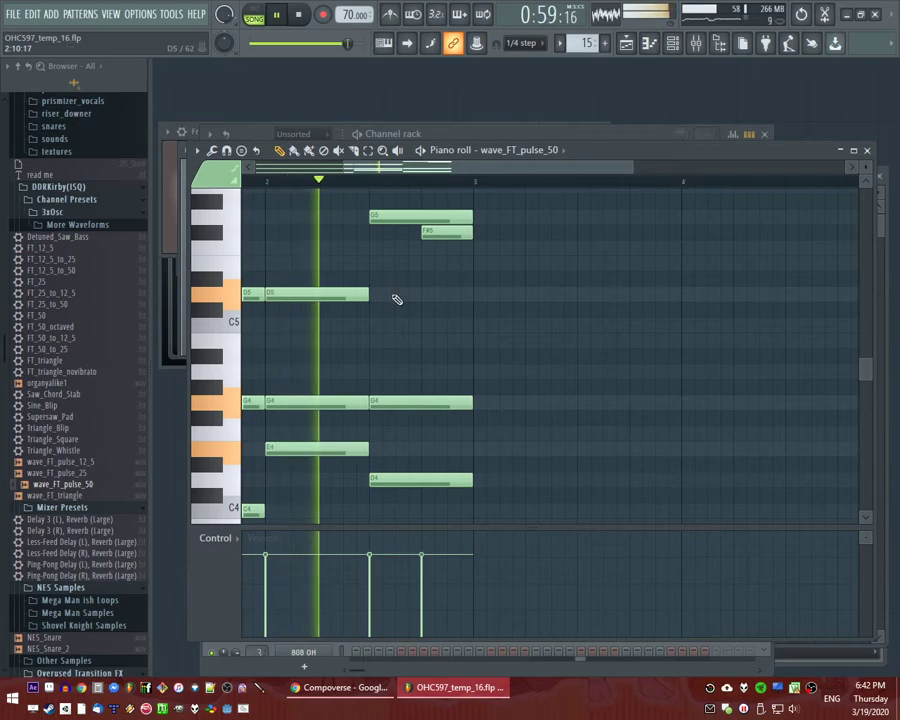
{"action": "right_click", "coordinate": [383, 403]}
{"action": "left_click_drag", "start_coordinate": [367, 404], "coordinate": [468, 413]}
{"action": "key", "text": "space"}
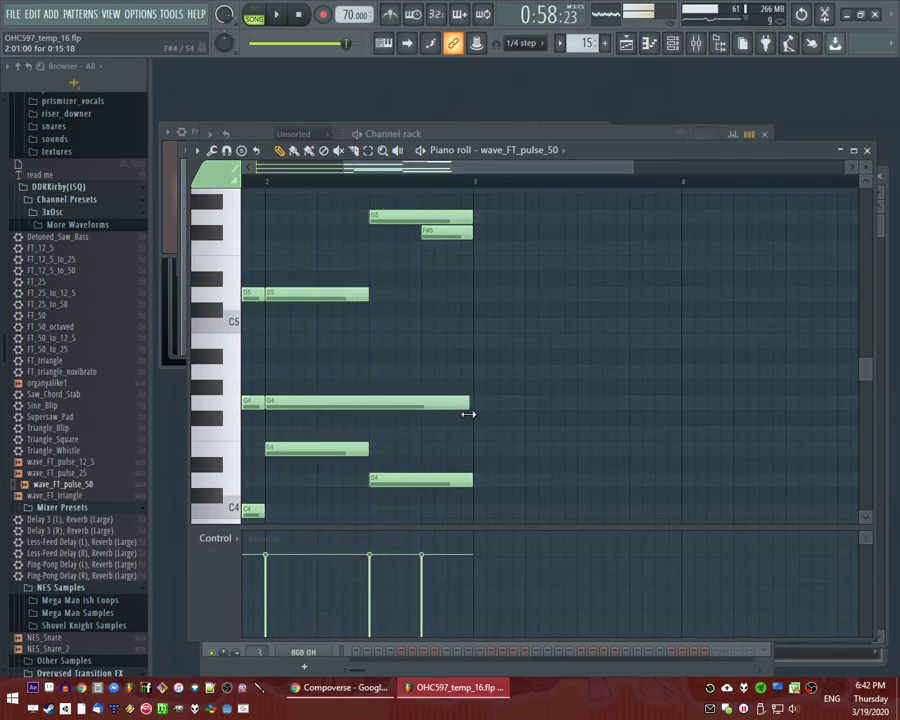
{"action": "key", "text": "space"}
{"action": "left_click_drag", "start_coordinate": [352, 292], "coordinate": [468, 296]}
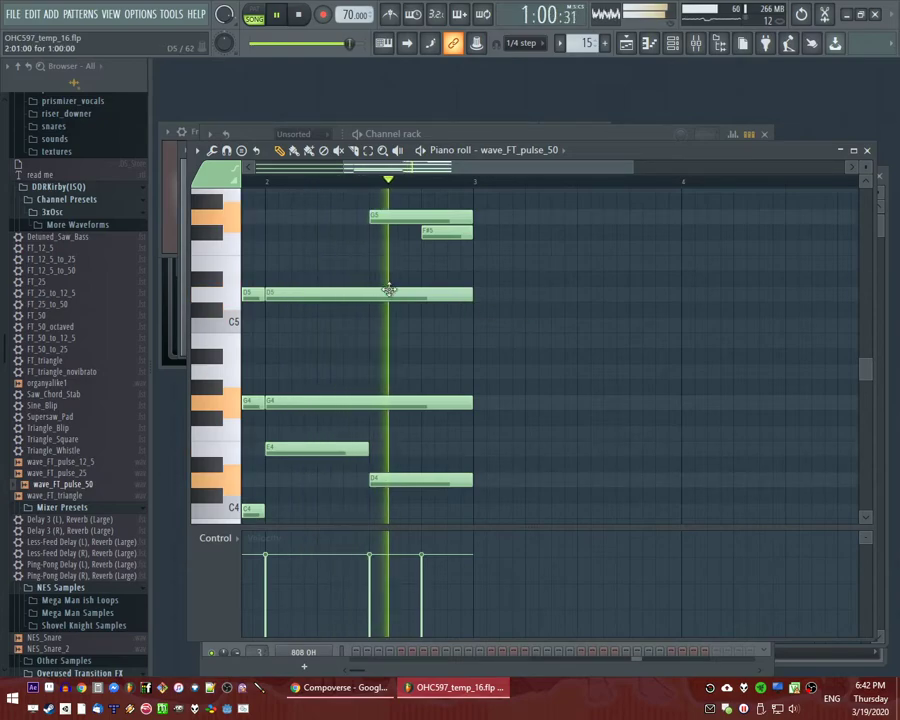
{"action": "left_click", "coordinate": [268, 180]}
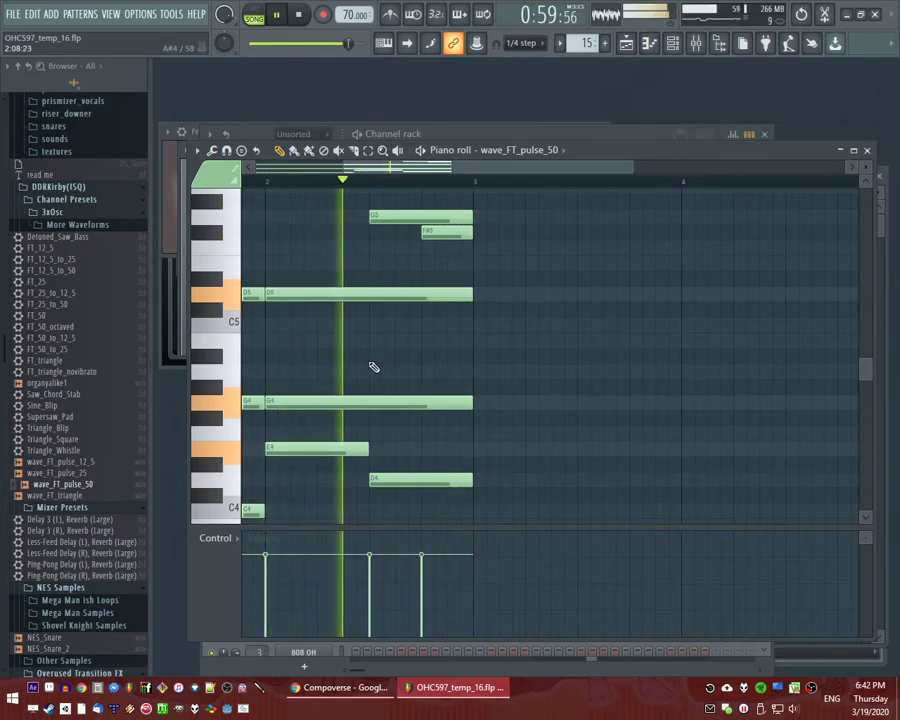
{"action": "key", "text": "space"}
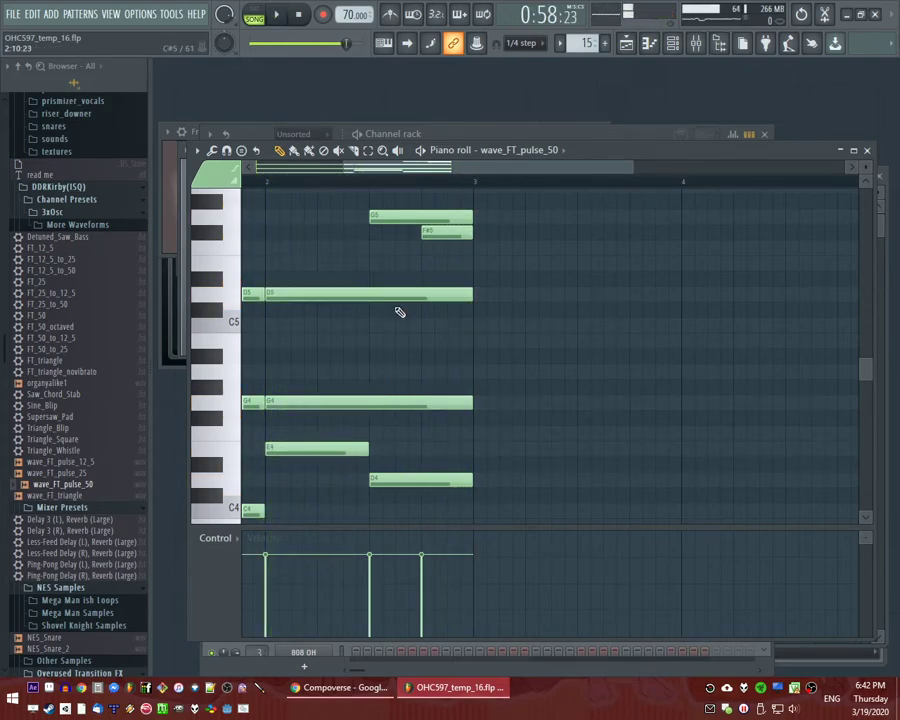
{"action": "key", "text": "space"}
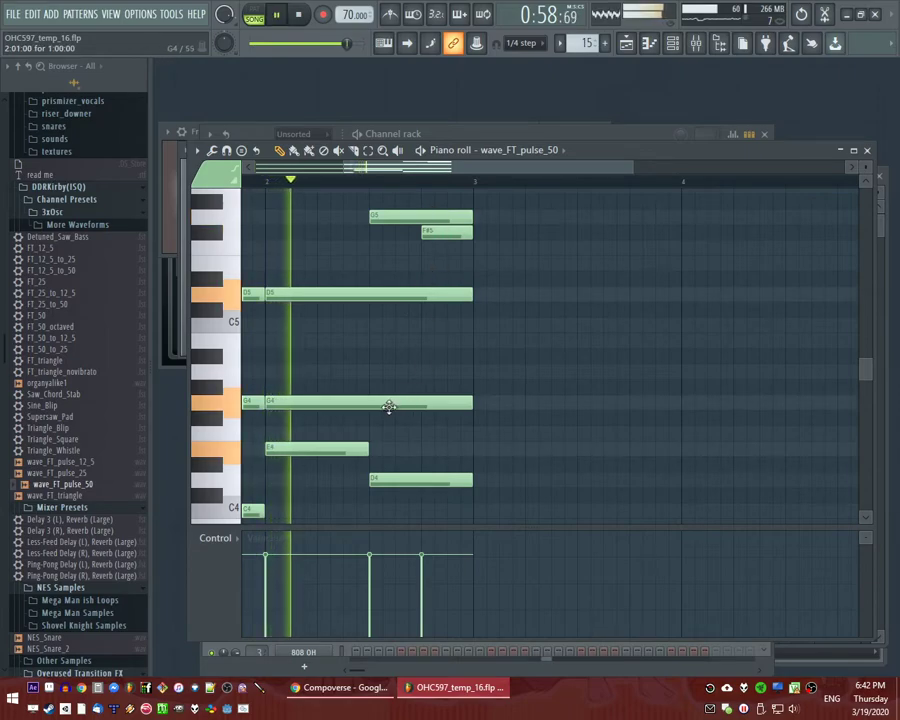
Shorten the bar 2 G4 note to half a bar and add an A4 note over the remaining half.
{"action": "left_click_drag", "start_coordinate": [474, 406], "coordinate": [372, 409]}
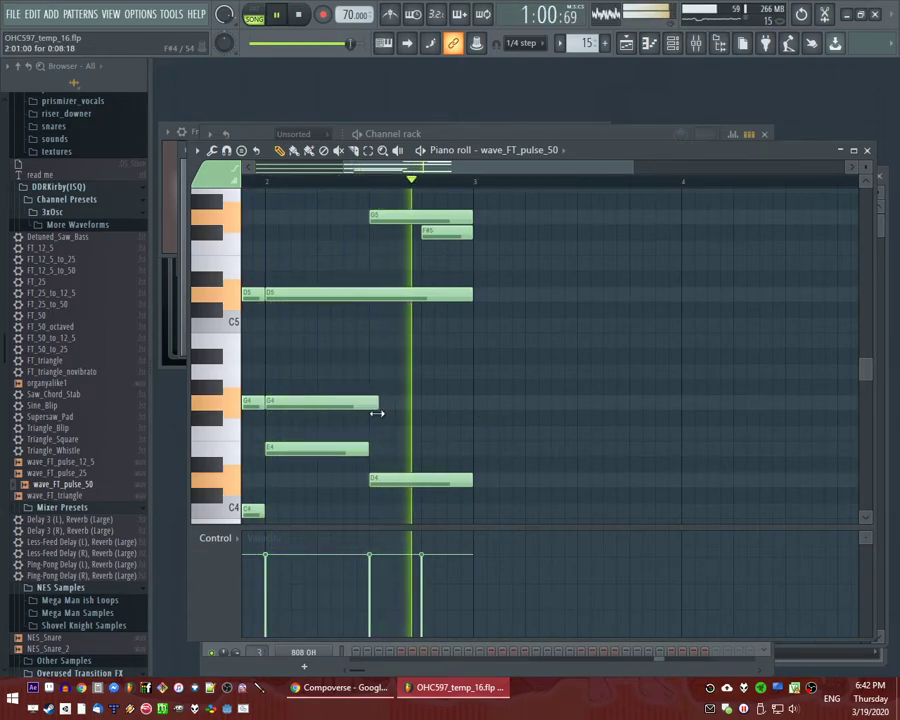
{"action": "left_click", "coordinate": [372, 373]}
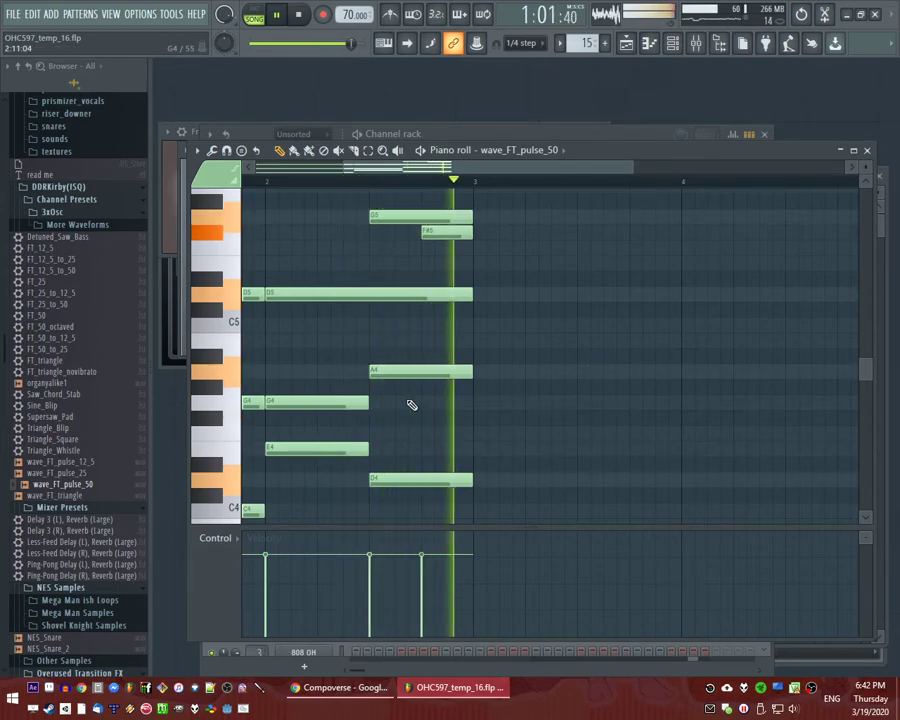
{"action": "key", "text": "space"}
Duplicate the whole two-bar chord phrase into bars 3 and 4 and play it.
{"action": "key", "text": "ctrl+a"}
{"action": "left_click_drag", "start_coordinate": [478, 168], "coordinate": [585, 171]}
{"action": "key", "text": "ctrl+b"}
{"action": "left_click", "coordinate": [390, 195], "text": "ctrl"}
{"action": "left_click", "coordinate": [255, 182]}
{"action": "key", "text": "space"}
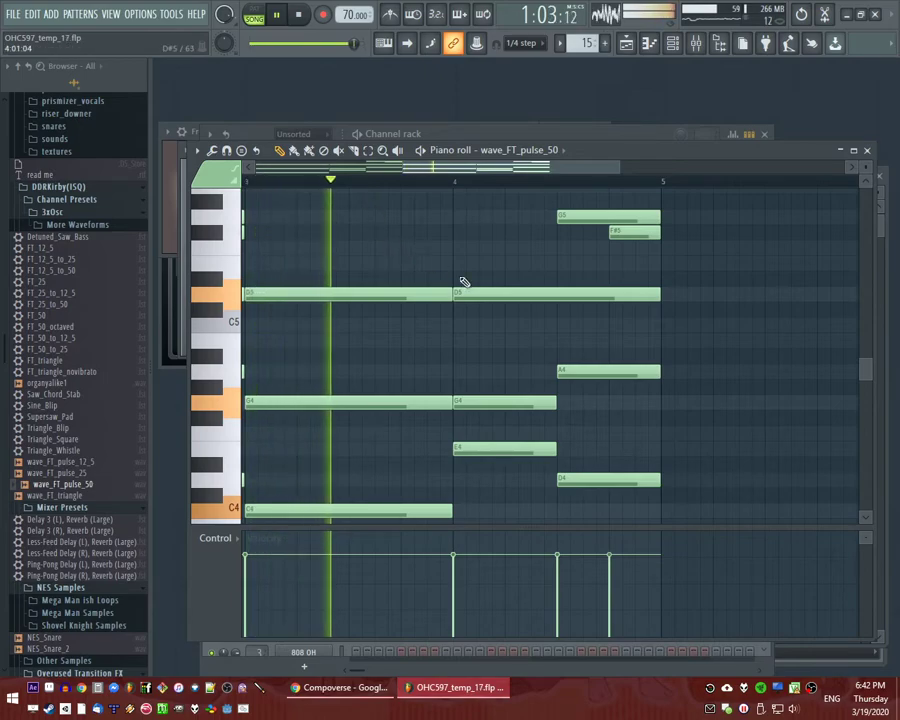
Add a quarter-bar B5 note at the end of bar 3 and a half-bar C6 note at the start of bar 4.
{"action": "scroll", "coordinate": [432, 294], "scroll_direction": "up", "scroll_amount": 4}
{"action": "key", "text": "space"}
{"action": "left_click", "coordinate": [403, 294]}
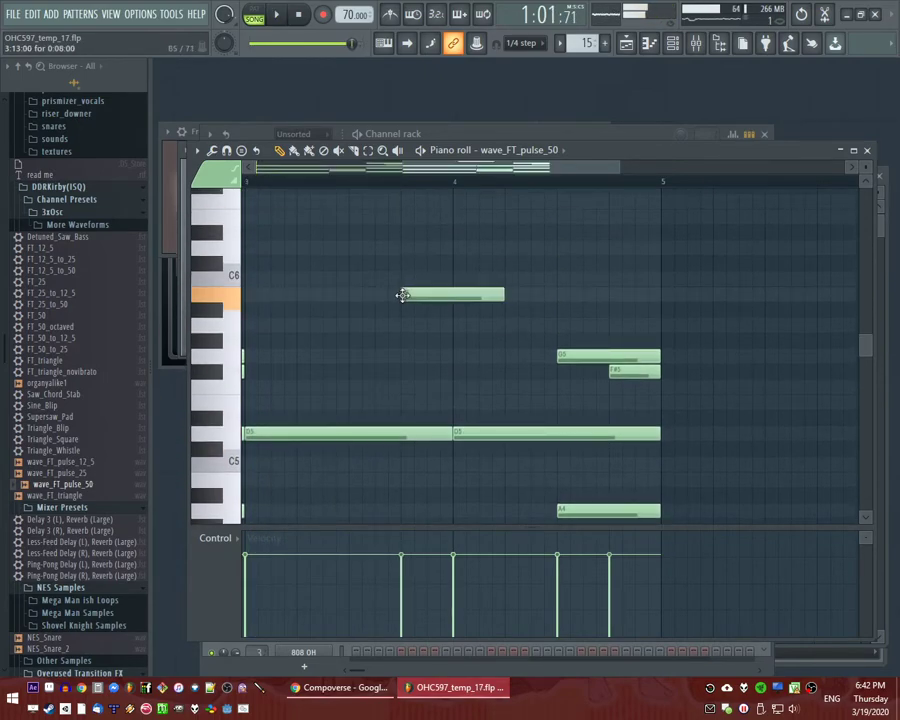
{"action": "key", "text": "space"}
{"action": "left_click_drag", "start_coordinate": [500, 294], "coordinate": [451, 297]}
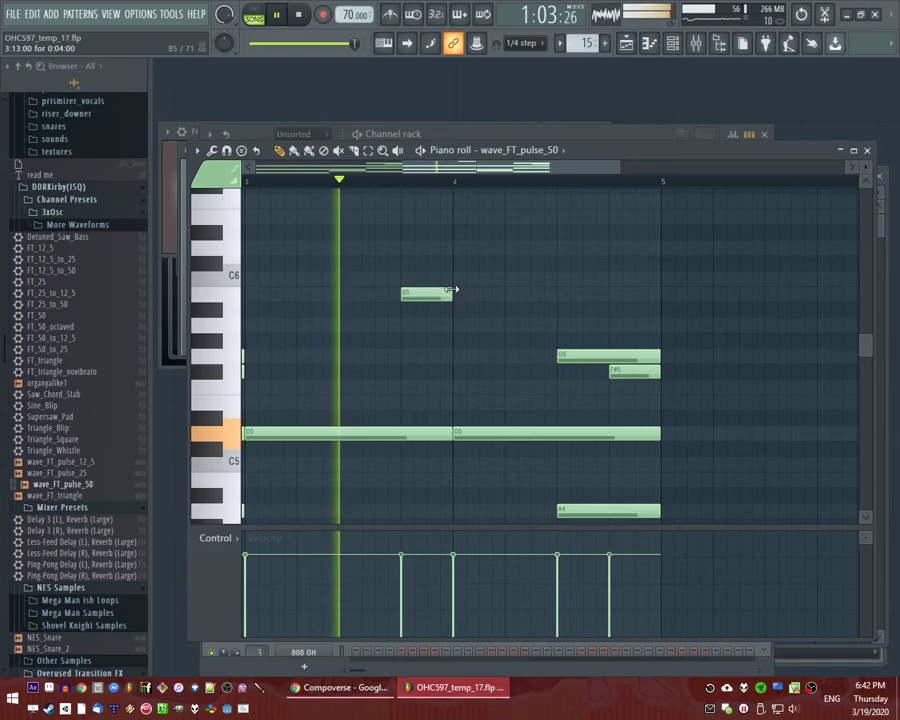
{"action": "left_click", "coordinate": [462, 280]}
{"action": "left_click_drag", "start_coordinate": [515, 280], "coordinate": [555, 280]}
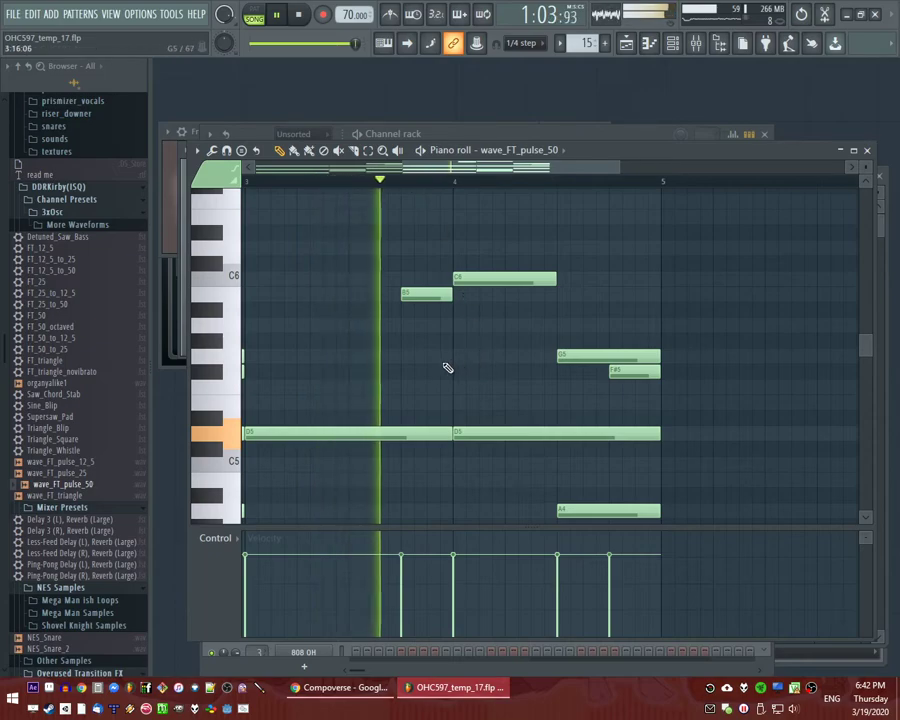
Lower the bar 4 C6 note to A5, shorten it to a quarter bar, and add quarter-bar B5 and D6 notes after it.
{"action": "scroll", "coordinate": [486, 354], "scroll_direction": "up", "scroll_amount": 2}
{"action": "left_click_drag", "start_coordinate": [372, 276], "coordinate": [374, 328]}
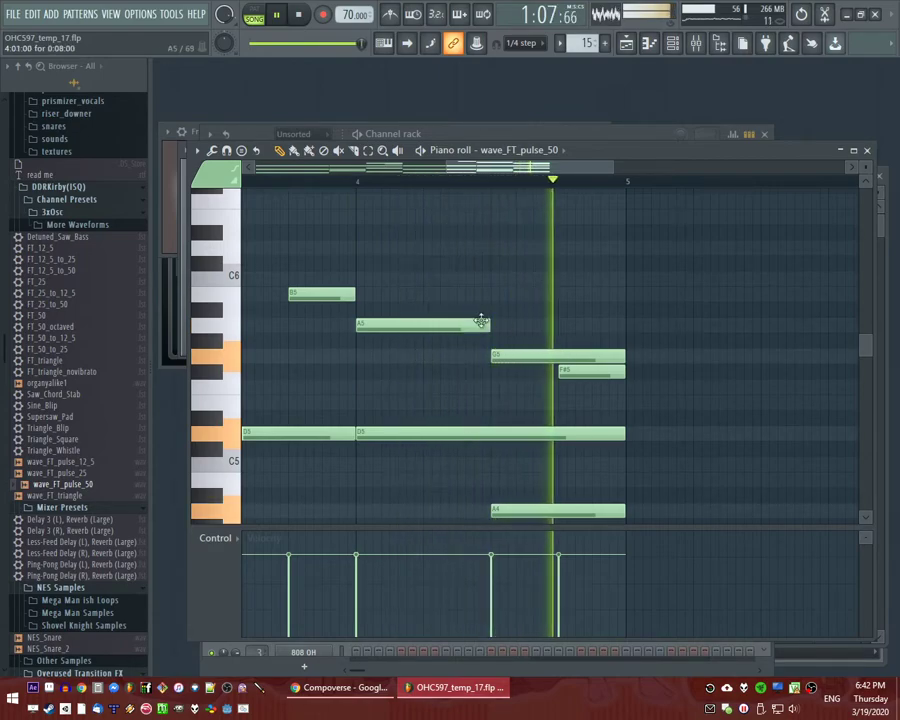
{"action": "scroll", "coordinate": [446, 266], "scroll_direction": "down", "scroll_amount": 2}
{"action": "scroll", "coordinate": [497, 290], "scroll_direction": "up", "scroll_amount": 2}
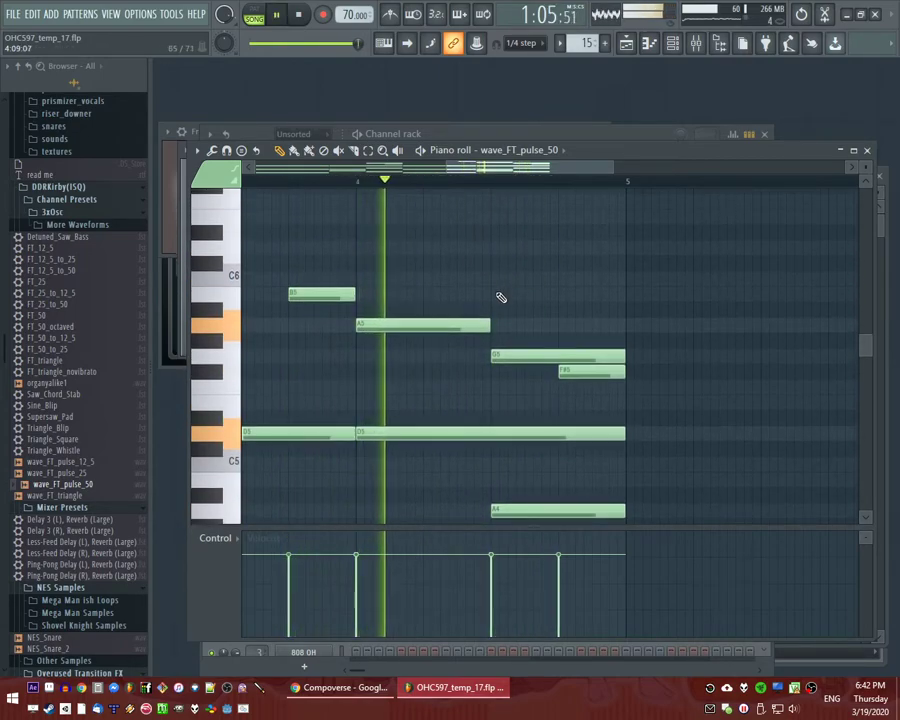
{"action": "left_click", "coordinate": [426, 295]}
{"action": "left_click_drag", "start_coordinate": [488, 325], "coordinate": [422, 325]}
{"action": "left_click_drag", "start_coordinate": [556, 295], "coordinate": [488, 305]}
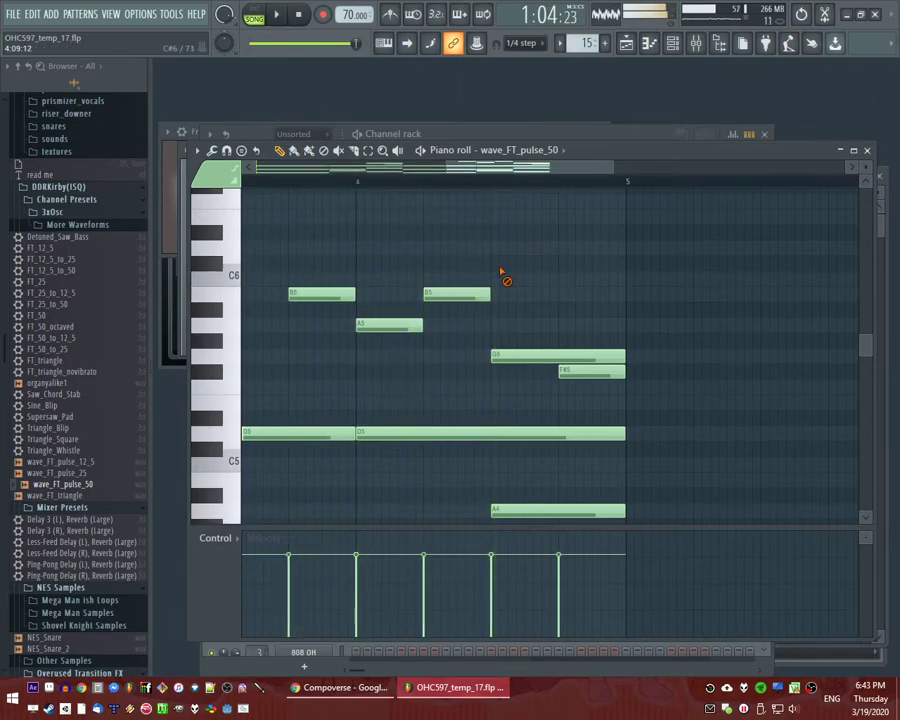
{"action": "left_click", "coordinate": [494, 249]}
{"action": "left_click_drag", "start_coordinate": [494, 249], "coordinate": [489, 249]}
Lengthen the volume envelope's release on the wave_FT_pulse_50 channel and play the song with the playlist shown.
{"action": "key", "text": "F6"}
{"action": "left_click", "coordinate": [323, 174]}
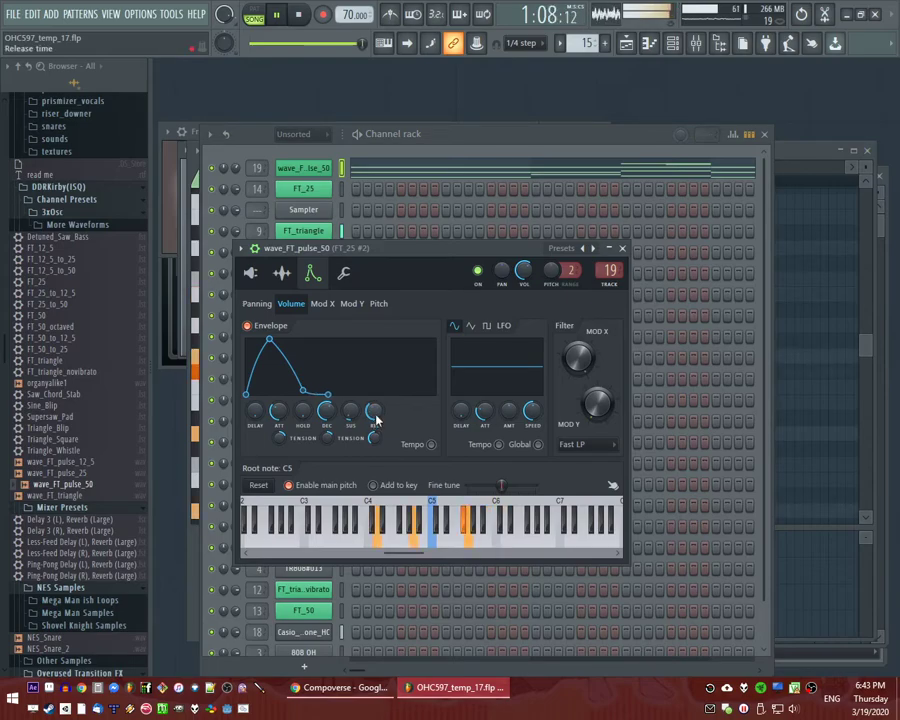
{"action": "left_click", "coordinate": [803, 345]}
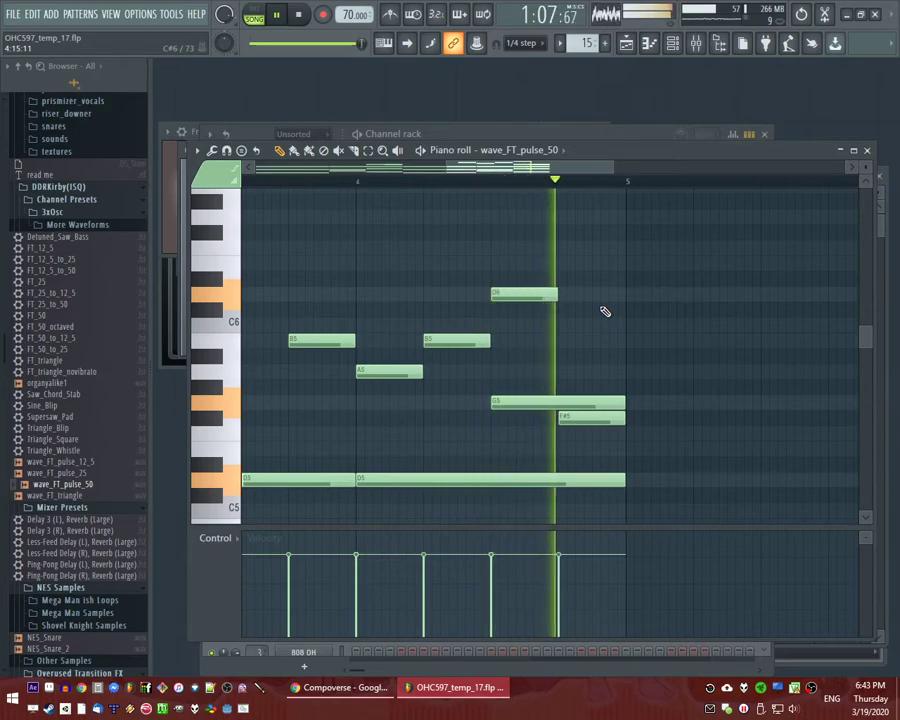
{"action": "key", "text": "space"}
{"action": "key", "text": "F5"}
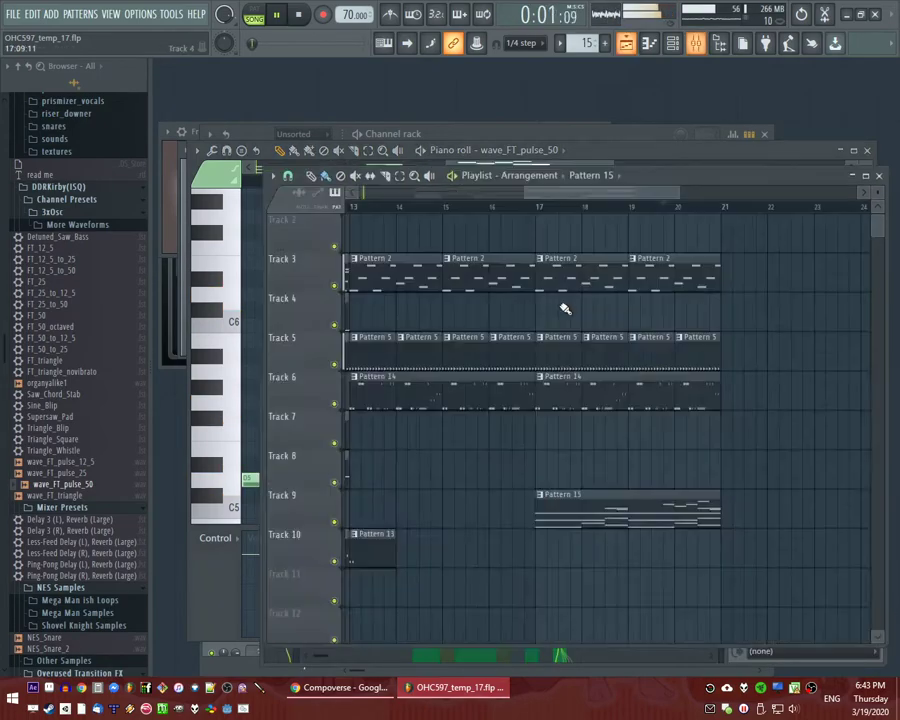
Place a Pattern 1 clip on Track 3 at bar 21 of the playlist, right after the last Pattern 2 clip.
{"action": "scroll", "coordinate": [361, 403], "scroll_direction": "down", "scroll_amount": 3}
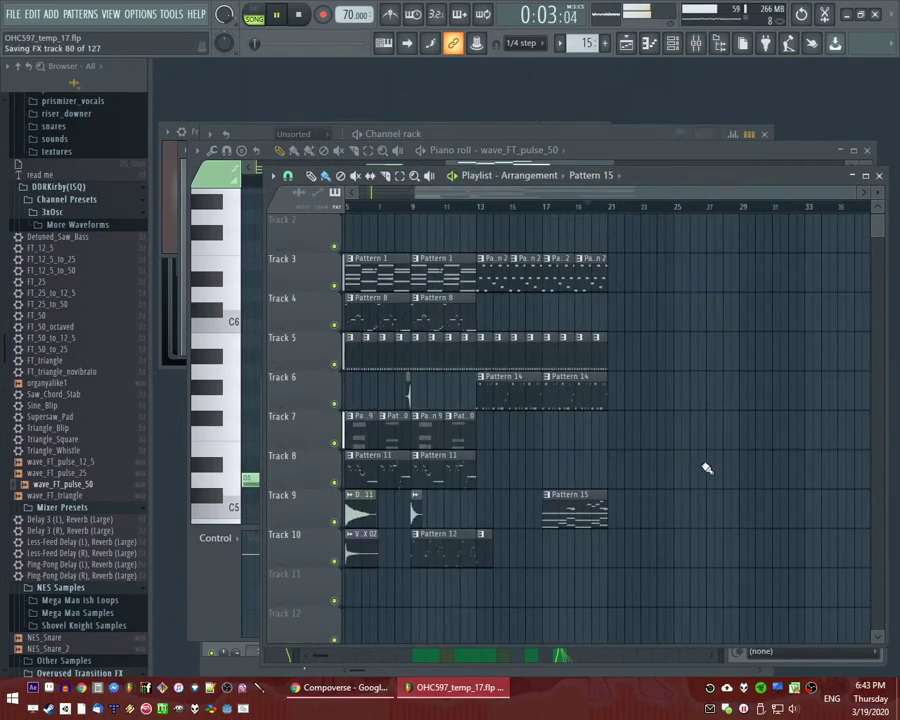
{"action": "scroll", "coordinate": [543, 312], "scroll_direction": "down", "scroll_amount": 2}
{"action": "left_click", "coordinate": [382, 270]}
{"action": "left_click", "coordinate": [616, 206]}
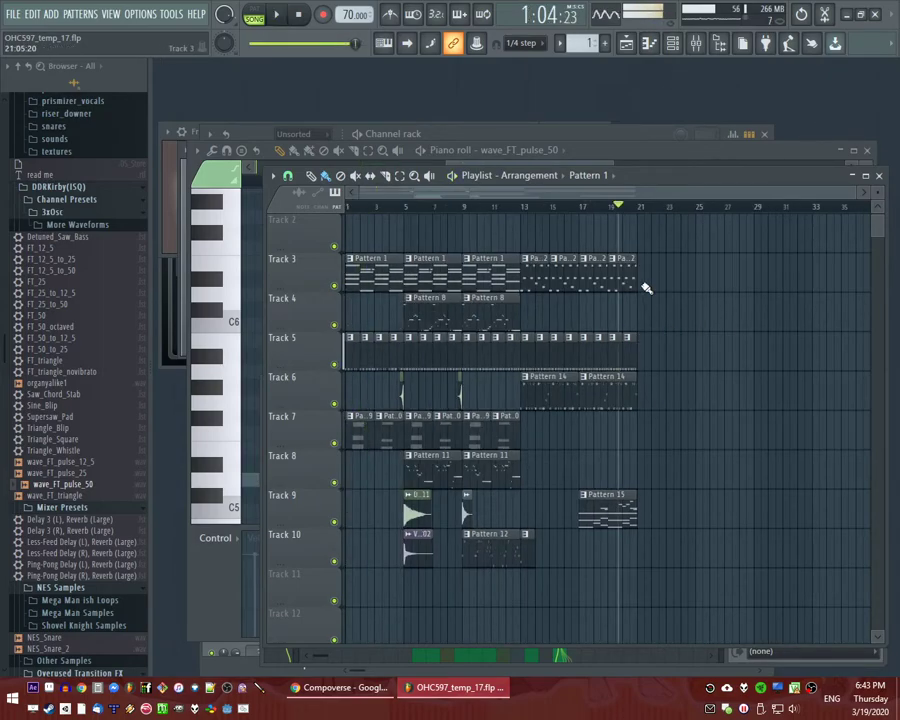
{"action": "left_click", "coordinate": [644, 286]}
{"action": "scroll", "coordinate": [628, 520], "scroll_direction": "up", "scroll_amount": 4}
{"action": "left_click", "coordinate": [623, 537]}
{"action": "right_click", "coordinate": [648, 560]}
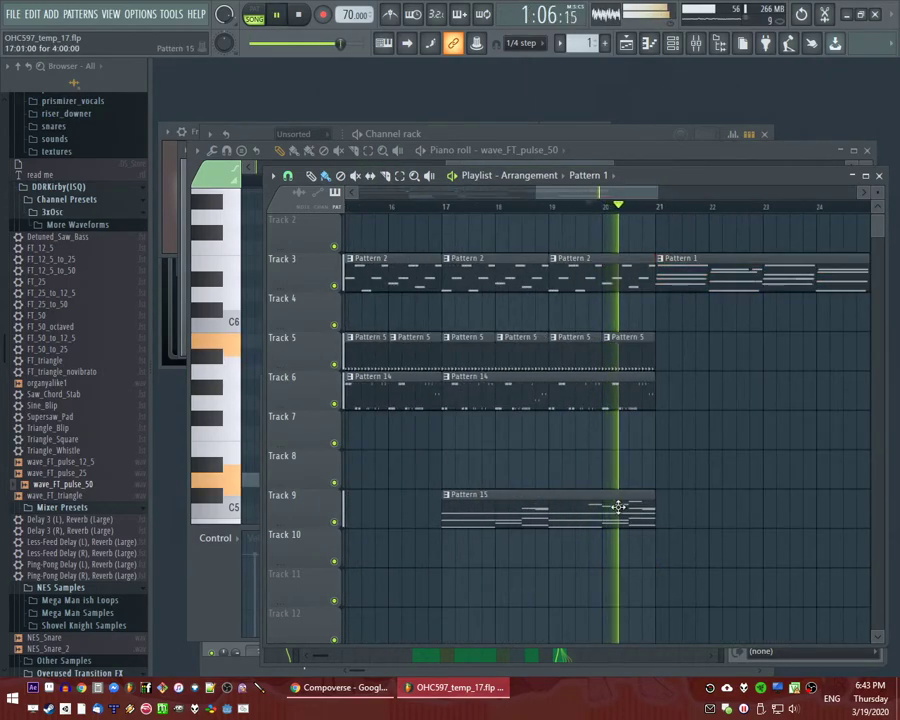
Open the pad pattern on Track 9 and add half-bar G5, G4 and C4 notes at the start of its bar 5.
{"action": "double_click", "coordinate": [618, 507]}
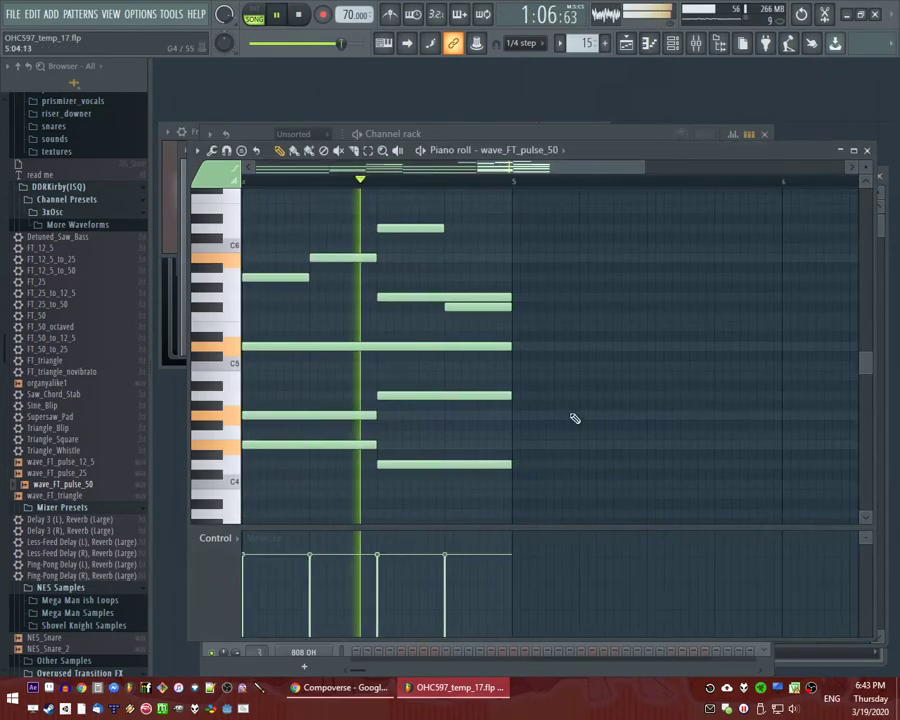
{"action": "left_click", "coordinate": [513, 297]}
{"action": "left_click", "coordinate": [514, 414]}
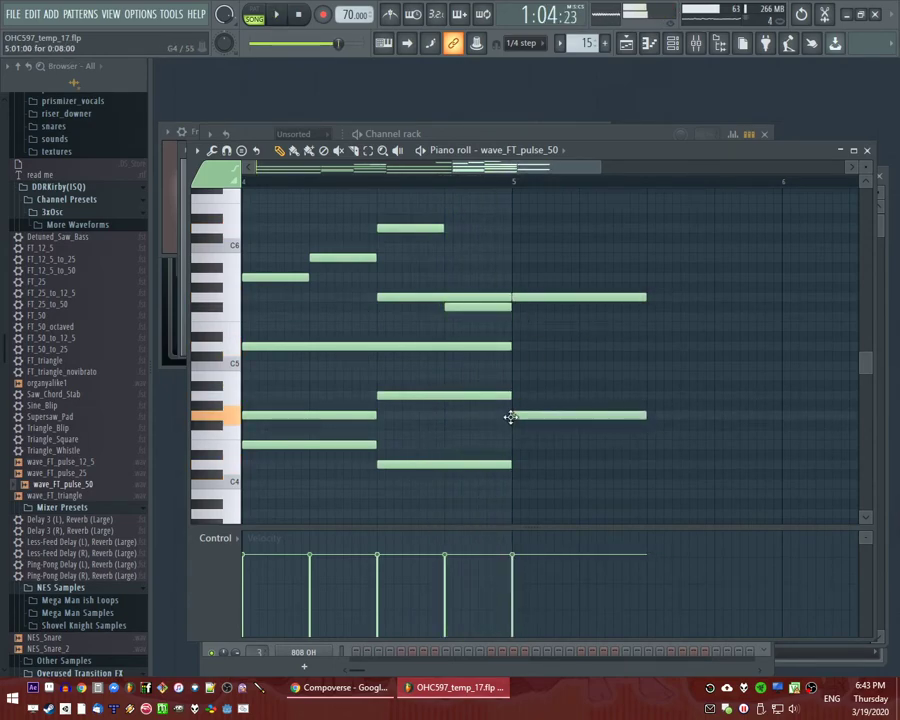
{"action": "scroll", "coordinate": [500, 490], "scroll_direction": "down", "scroll_amount": 1}
{"action": "left_click", "coordinate": [513, 454]}
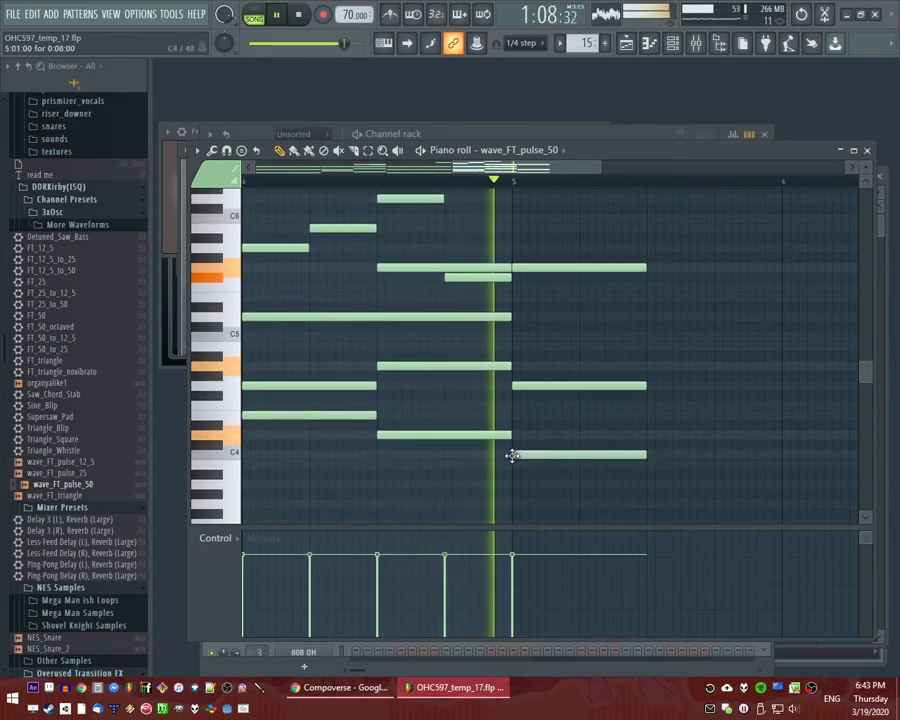
Lengthen the three bar 5 chord notes to a full bar and play the song.
{"action": "left_click_drag", "start_coordinate": [639, 257], "coordinate": [783, 464]}
{"action": "key", "text": "space"}
{"action": "key", "text": "space"}
{"action": "right_click", "coordinate": [723, 432]}
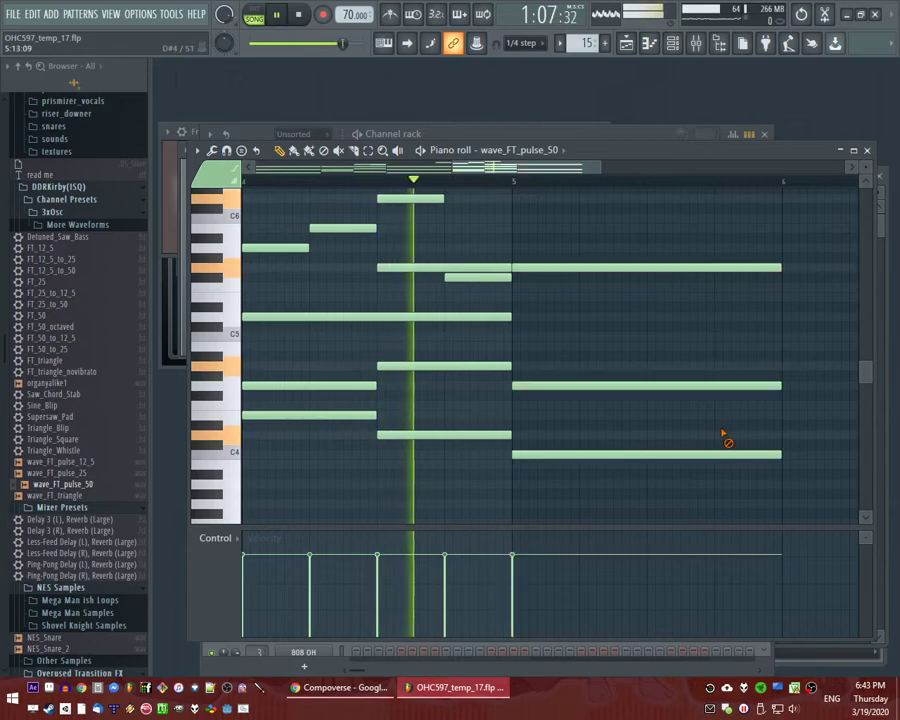
Save a new version of the project and raise the bar 5 G4 note to B4.
{"action": "scroll", "coordinate": [609, 396], "scroll_direction": "down", "scroll_amount": 4}
{"action": "key", "text": "ctrl+n"}
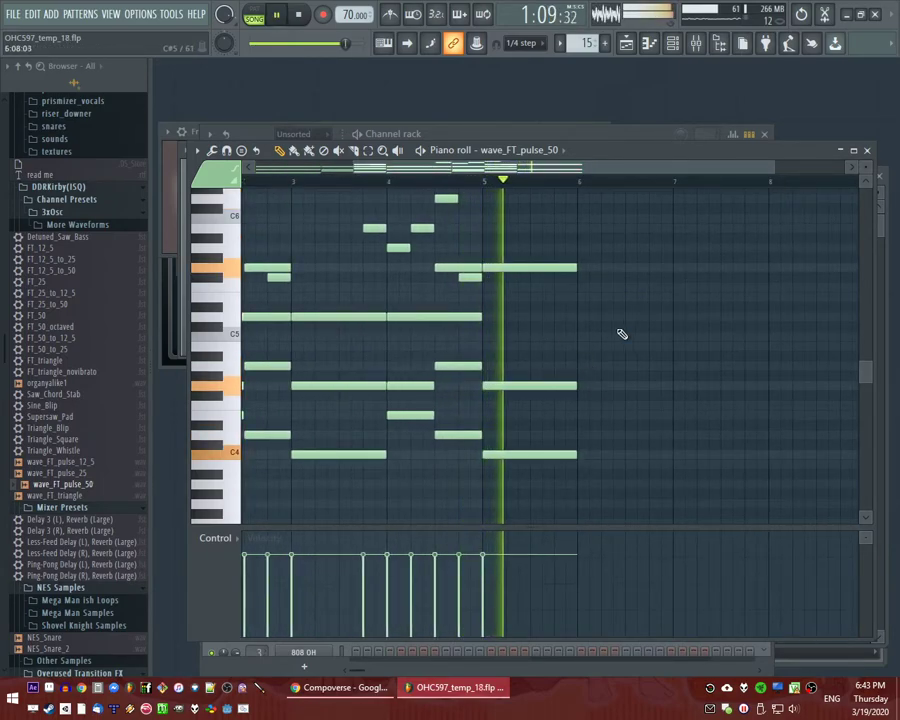
{"action": "scroll", "coordinate": [559, 330], "scroll_direction": "up", "scroll_amount": 4}
{"action": "left_click_drag", "start_coordinate": [360, 383], "coordinate": [356, 345]}
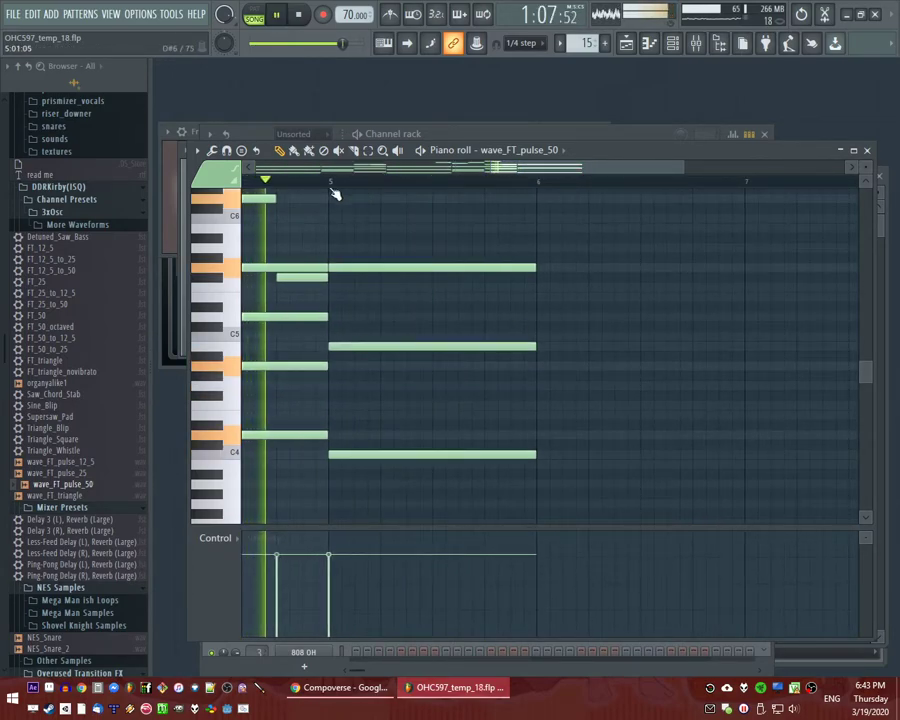
{"action": "key", "text": "ctrl+s"}
Select the three bar 5 chord notes and extend them to two bars, up to bar 7.
{"action": "right_click", "coordinate": [597, 297]}
{"action": "left_click_drag", "start_coordinate": [483, 235], "coordinate": [534, 504]}
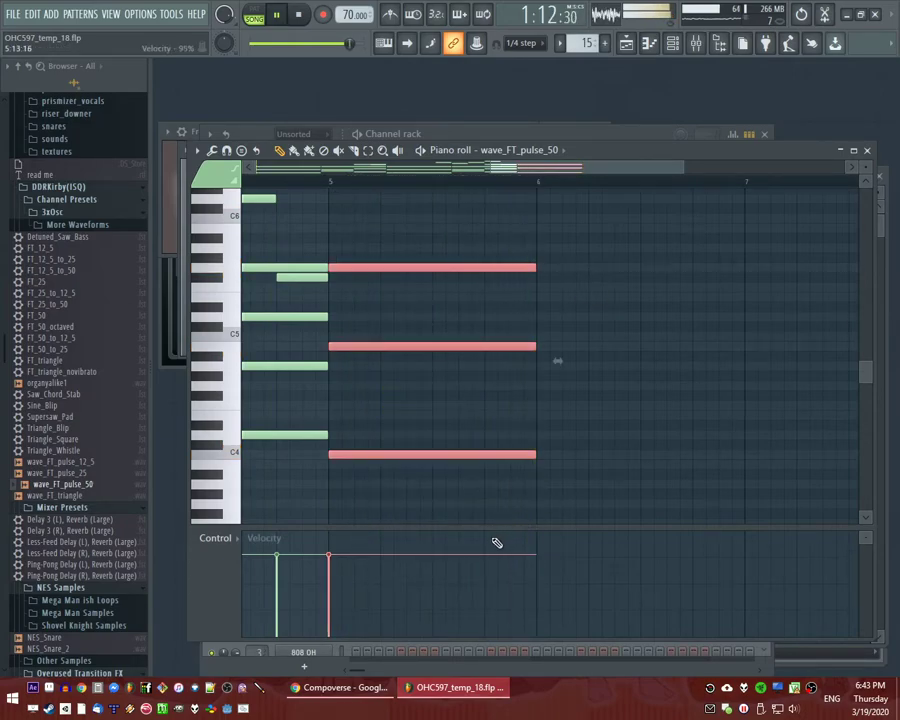
{"action": "left_click_drag", "start_coordinate": [535, 454], "coordinate": [743, 478]}
{"action": "key", "text": "ctrl+d"}
Add an overlapping G5 note at zero velocity and fit it from just after the start of bar 5 to bar 7.
{"action": "mouse_move", "coordinate": [540, 465]}
{"action": "left_mouse_down"}
{"action": "mouse_move", "coordinate": [540, 258]}
{"action": "mouse_move", "coordinate": [537, 269]}
{"action": "left_mouse_up"}
{"action": "left_click_drag", "start_coordinate": [550, 590], "coordinate": [536, 636]}
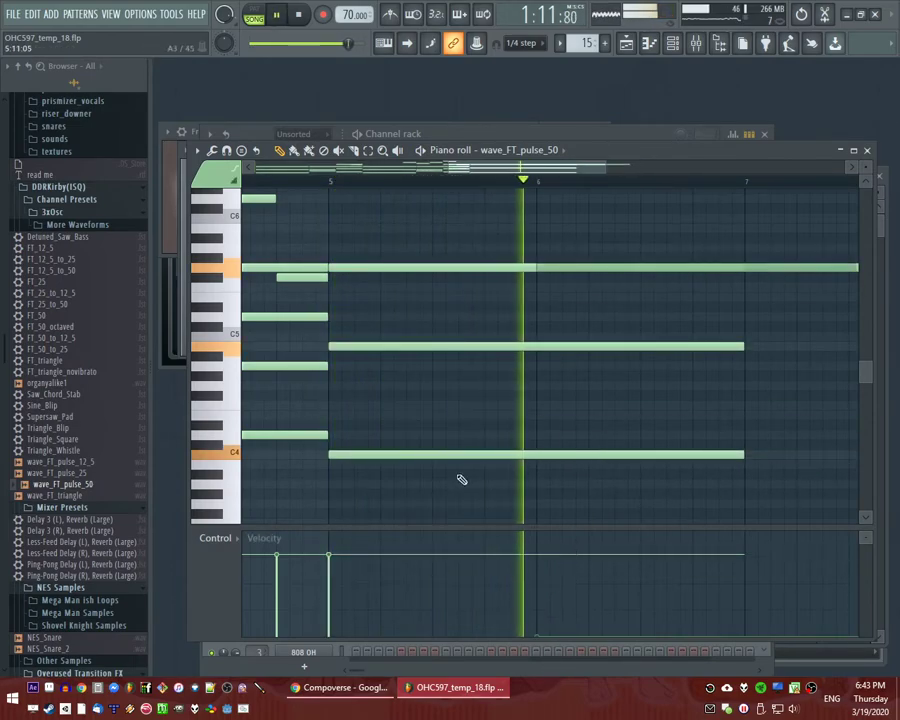
{"action": "scroll", "coordinate": [432, 470], "scroll_direction": "down", "scroll_amount": 3}
{"action": "left_click_drag", "start_coordinate": [591, 268], "coordinate": [583, 271]}
{"action": "left_click_drag", "start_coordinate": [529, 272], "coordinate": [540, 271]}
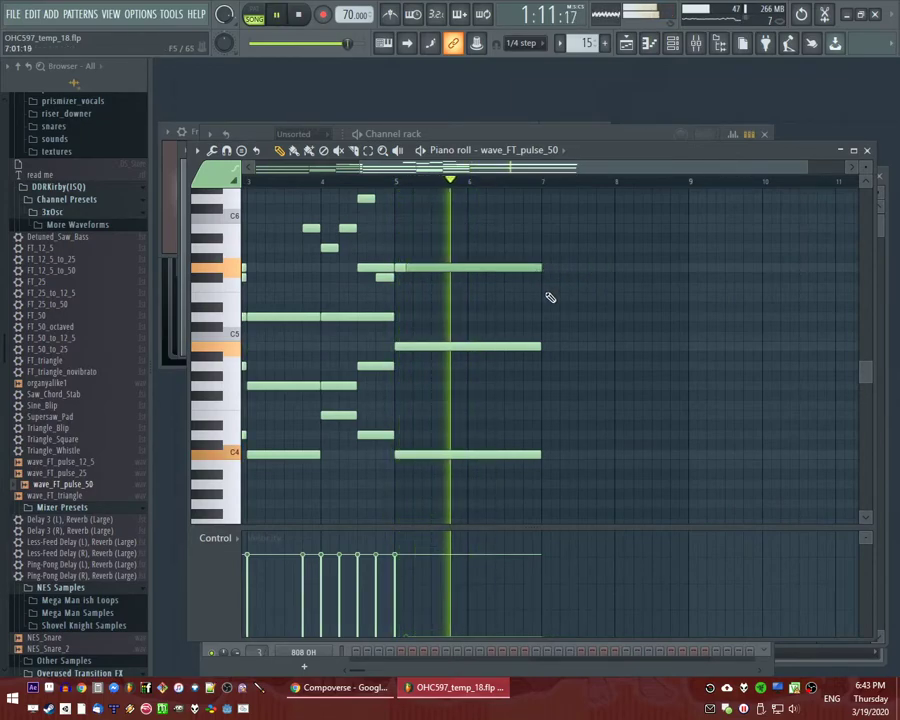
{"action": "scroll", "coordinate": [543, 275], "scroll_direction": "up", "scroll_amount": 2}
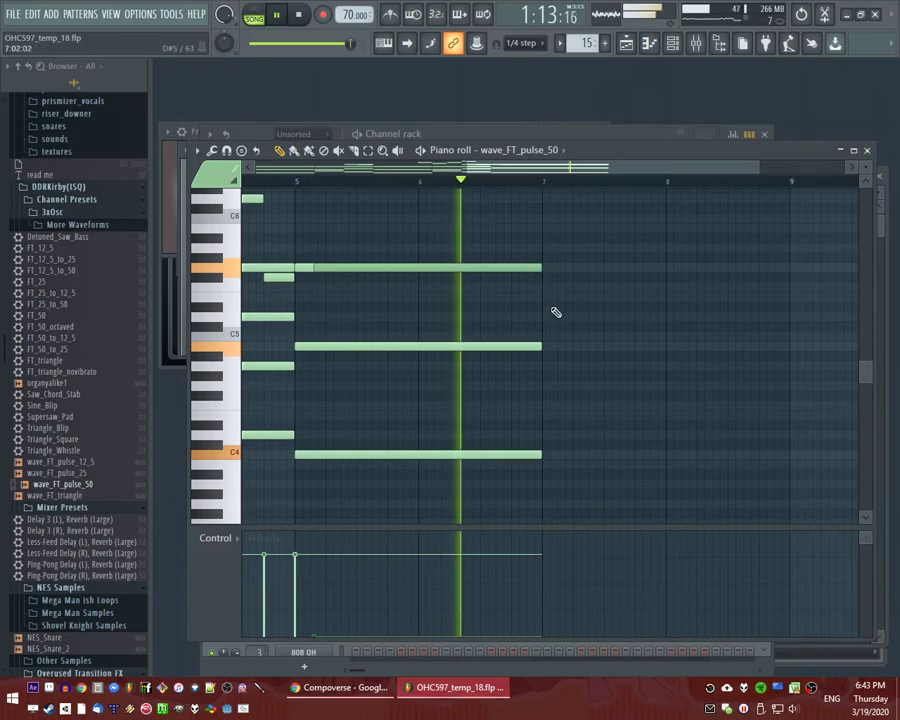
Show the playlist and play the song from the beginning and from about bar 12.
{"action": "key", "text": "F5"}
{"action": "scroll", "coordinate": [556, 533], "scroll_direction": "down", "scroll_amount": 4}
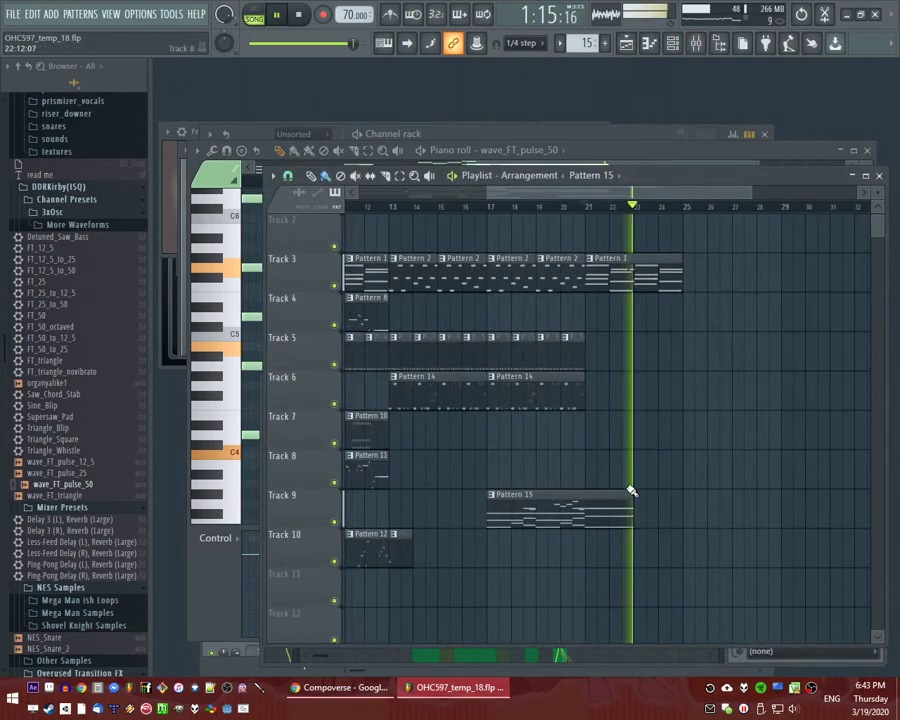
{"action": "left_click", "coordinate": [351, 209]}
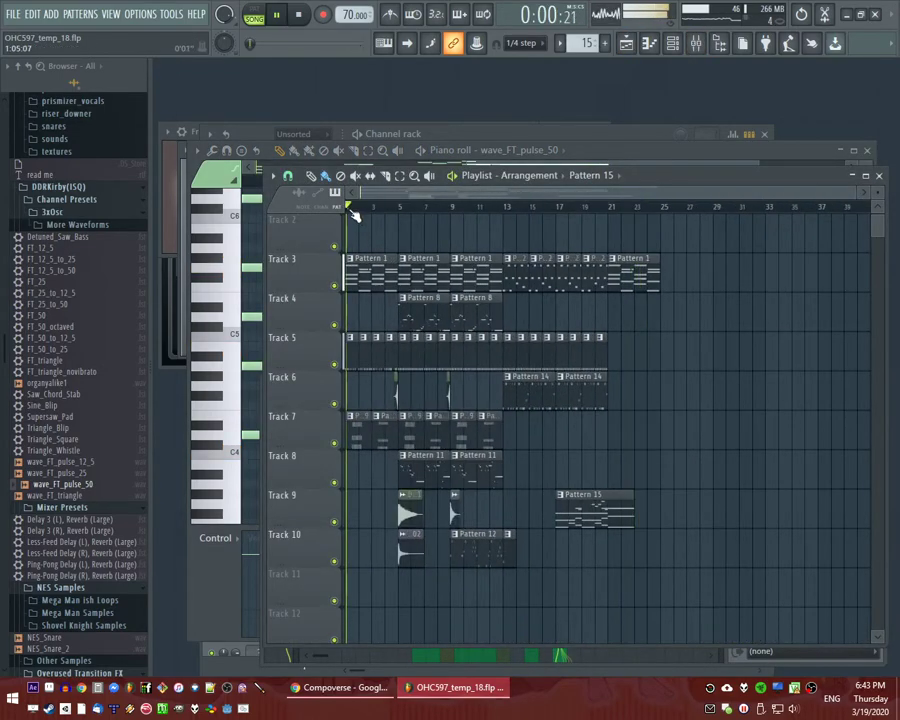
{"action": "scroll", "coordinate": [607, 320], "scroll_direction": "up", "scroll_amount": 3}
{"action": "left_click", "coordinate": [530, 207]}
{"action": "left_click", "coordinate": [432, 208]}
{"action": "left_click", "coordinate": [424, 208]}
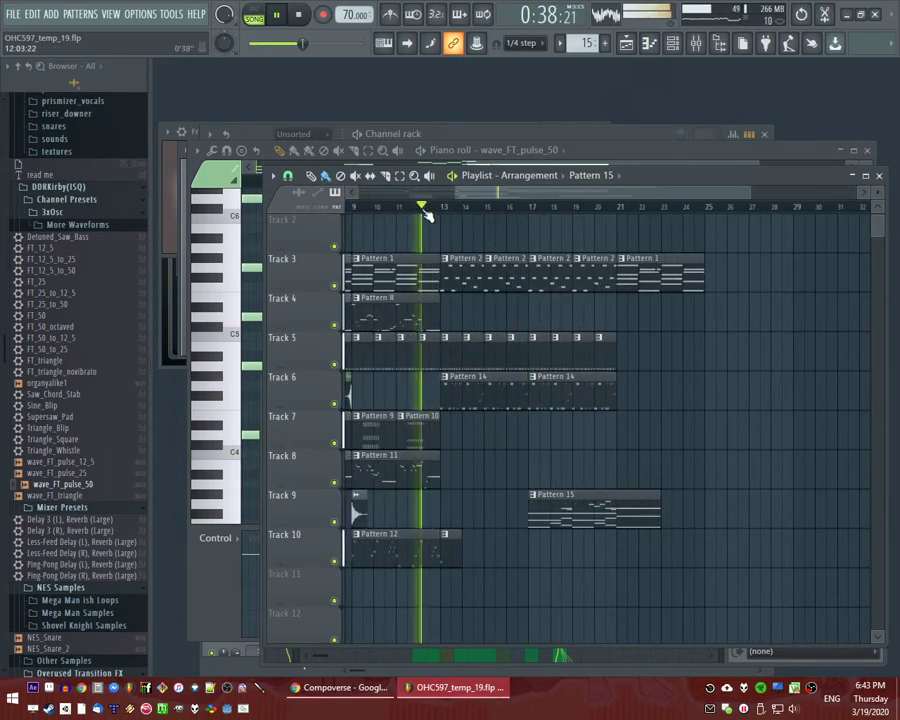
Copy the crash4 clip from Track 6 onto Track 9 so that it ends at bar 13.
{"action": "left_click_drag", "start_coordinate": [548, 193], "coordinate": [492, 200]}
{"action": "scroll", "coordinate": [760, 405], "scroll_direction": "up", "scroll_amount": 1}
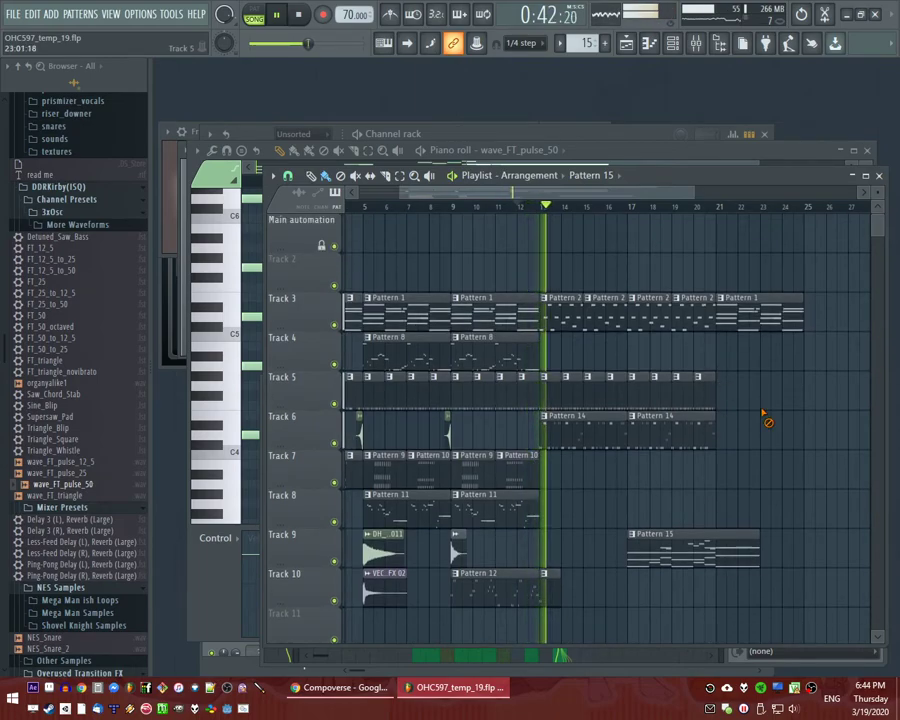
{"action": "left_click", "coordinate": [447, 438]}
{"action": "scroll", "coordinate": [541, 560], "scroll_direction": "up", "scroll_amount": 3}
{"action": "left_click", "coordinate": [518, 552]}
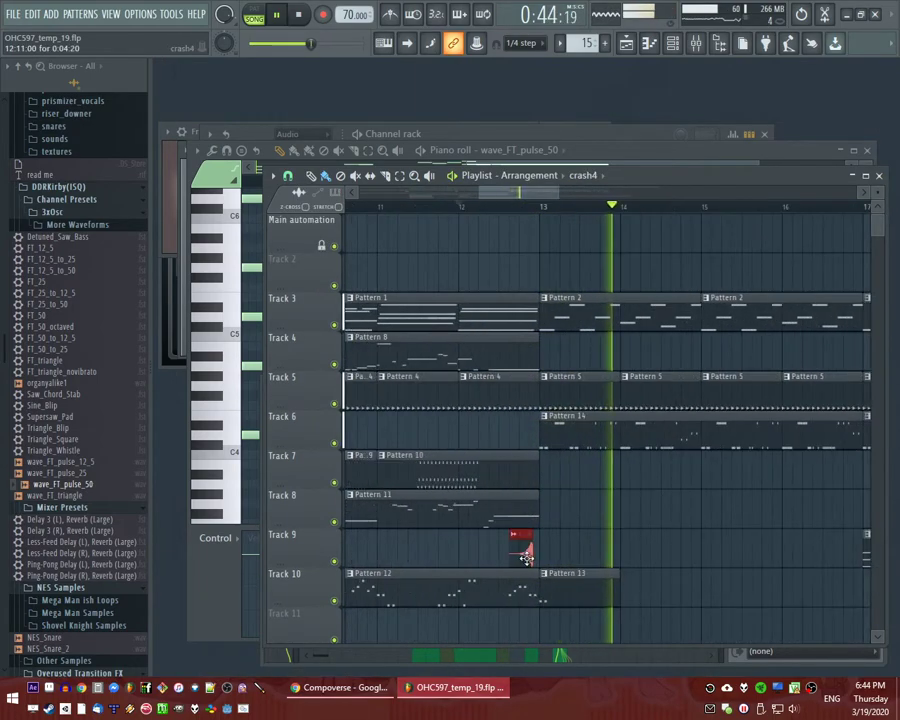
{"action": "scroll", "coordinate": [523, 553], "scroll_direction": "up", "scroll_amount": 3}
{"action": "scroll", "coordinate": [575, 530], "scroll_direction": "down", "scroll_amount": 4}
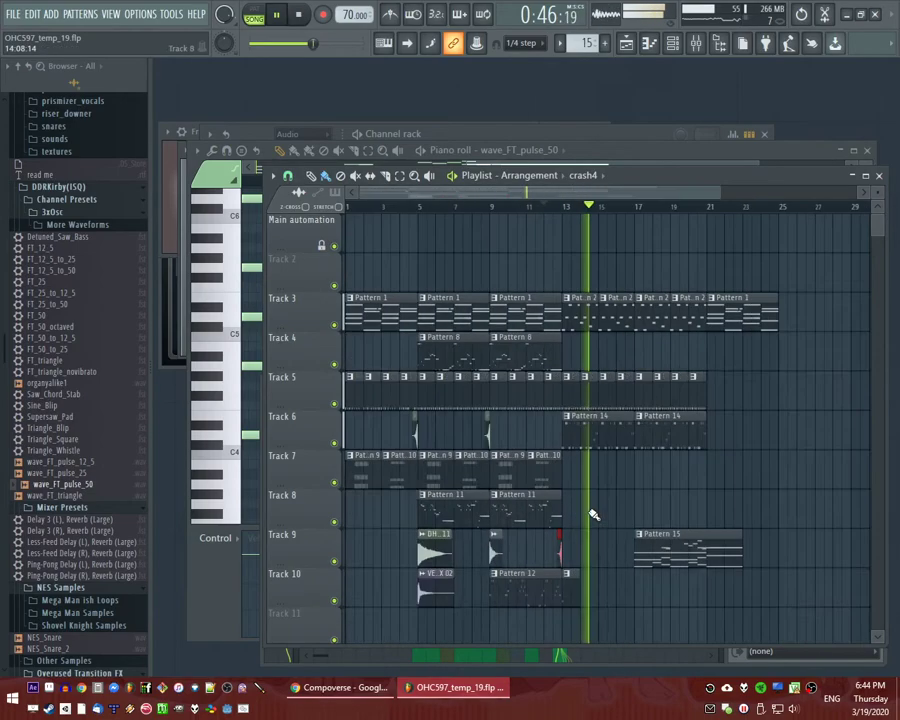
Play the song from bar 5 and place a VEC1 BD ReverbFX 02 clip on Track 11 at bar 13.
{"action": "scroll", "coordinate": [520, 460], "scroll_direction": "down", "scroll_amount": 3}
{"action": "left_click", "coordinate": [426, 208]}
{"action": "scroll", "coordinate": [440, 375], "scroll_direction": "up", "scroll_amount": 3}
{"action": "scroll", "coordinate": [464, 424], "scroll_direction": "up", "scroll_amount": 1}
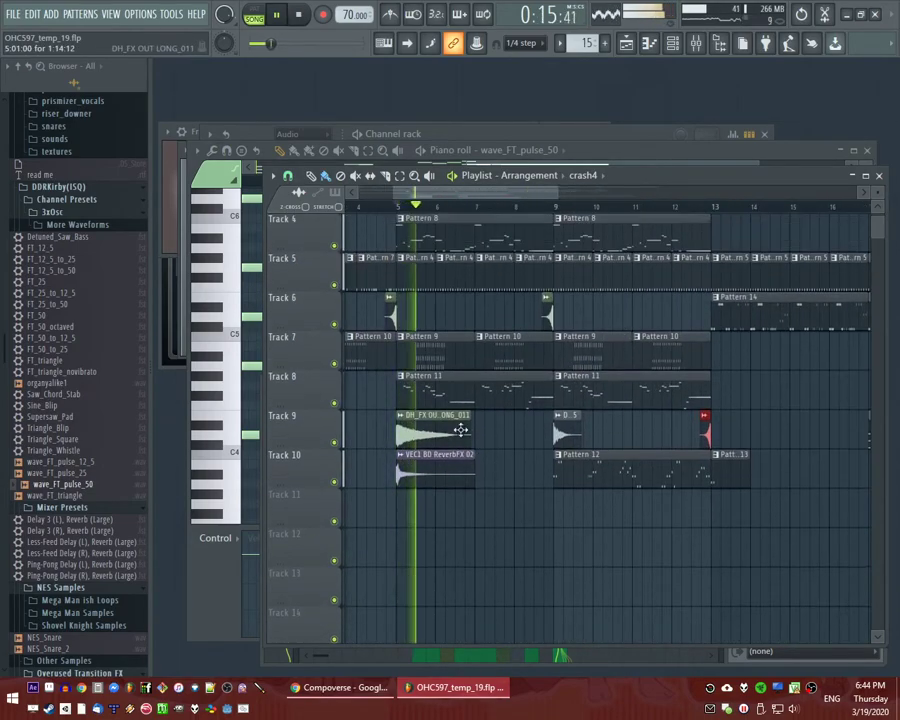
{"action": "left_click", "coordinate": [445, 465]}
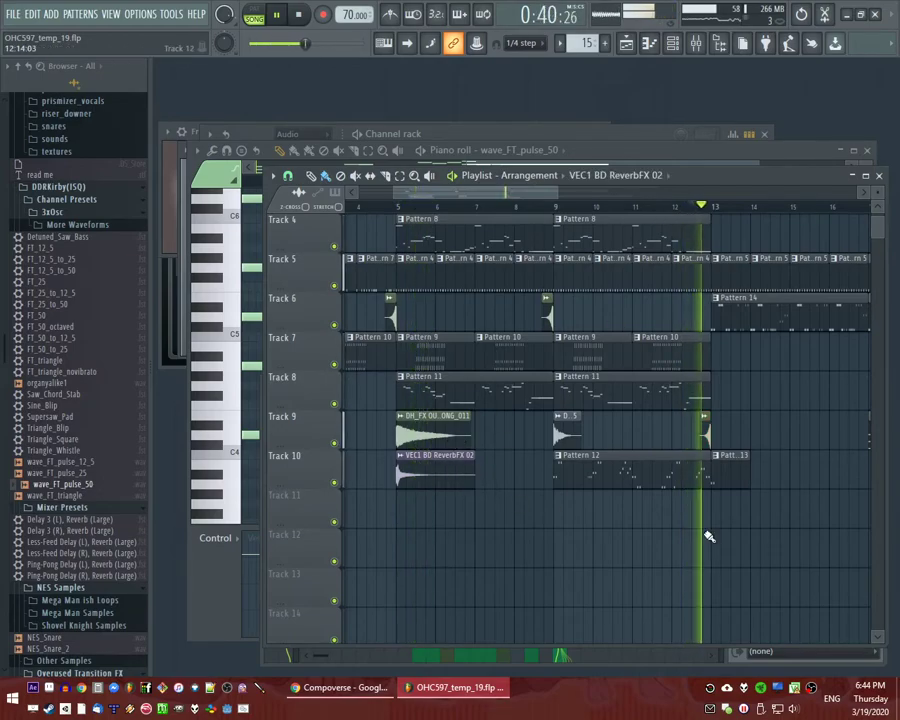
{"action": "left_click", "coordinate": [714, 505]}
{"action": "scroll", "coordinate": [494, 480], "scroll_direction": "up", "scroll_amount": 3}
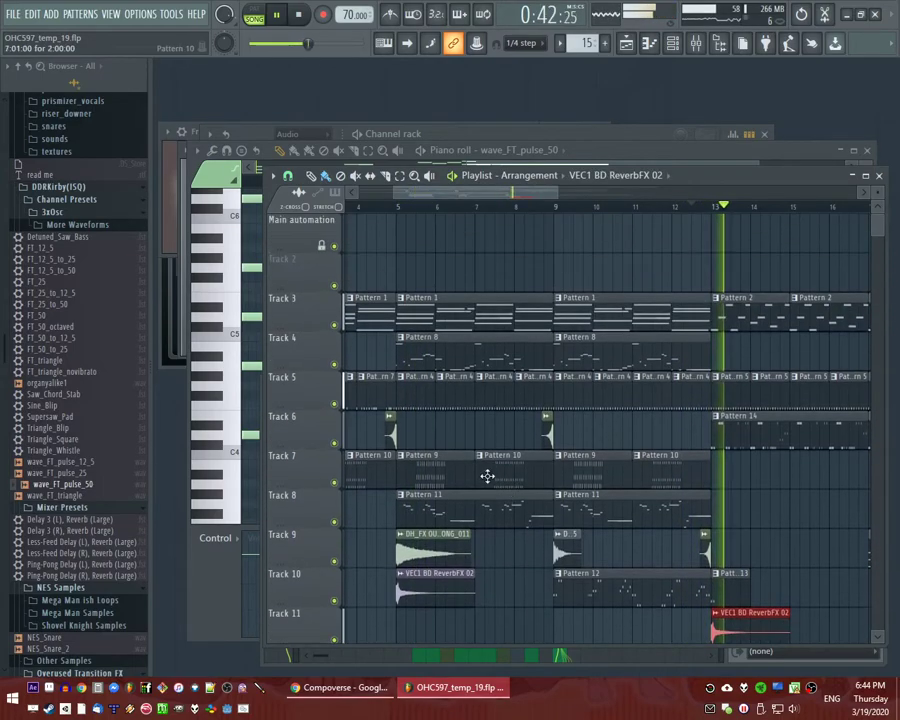
{"action": "scroll", "coordinate": [494, 480], "scroll_direction": "down", "scroll_amount": 5}
{"action": "scroll", "coordinate": [540, 482], "scroll_direction": "up", "scroll_amount": 4}
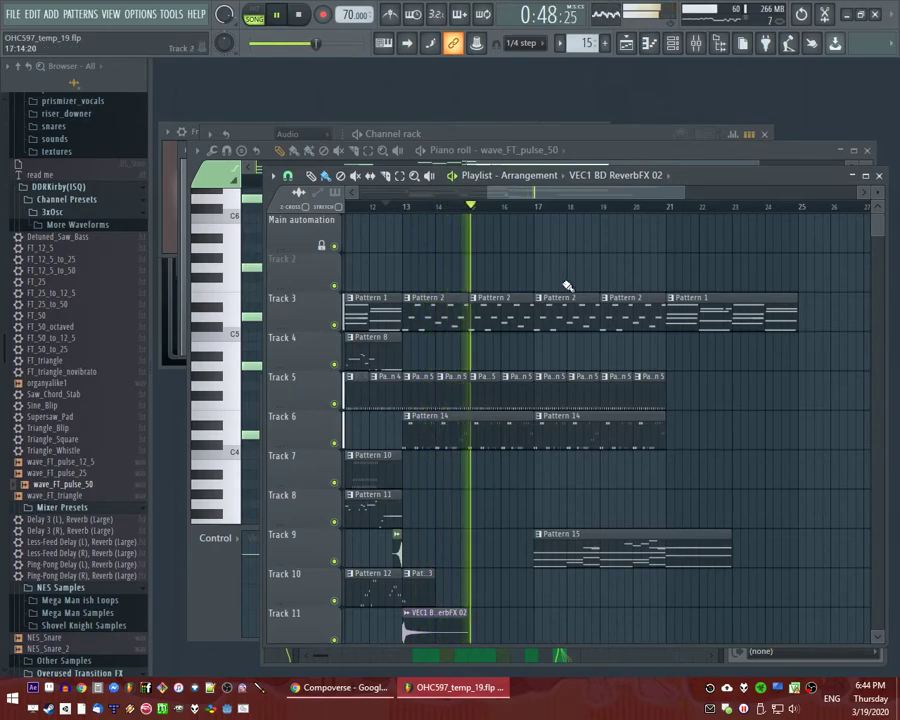
Place another crash4 clip on Track 8 so that it ends at bar 17, where the pad part starts.
{"action": "left_click", "coordinate": [523, 204]}
{"action": "scroll", "coordinate": [520, 400], "scroll_direction": "down", "scroll_amount": 3}
{"action": "left_click", "coordinate": [396, 425]}
{"action": "left_click", "coordinate": [530, 379]}
{"action": "scroll", "coordinate": [533, 396], "scroll_direction": "up", "scroll_amount": 5}
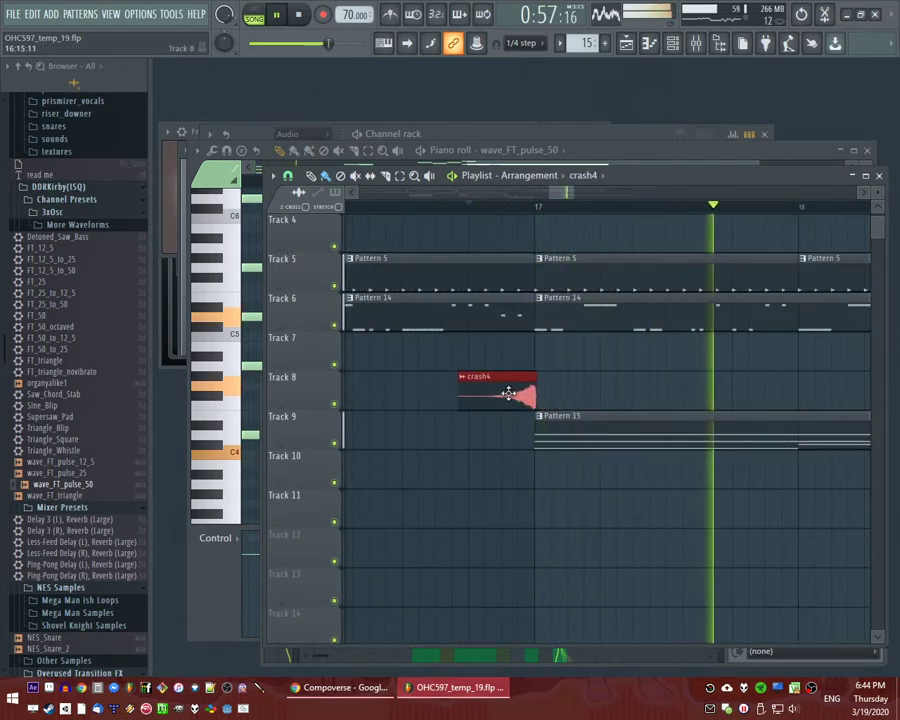
{"action": "scroll", "coordinate": [632, 460], "scroll_direction": "down", "scroll_amount": 6}
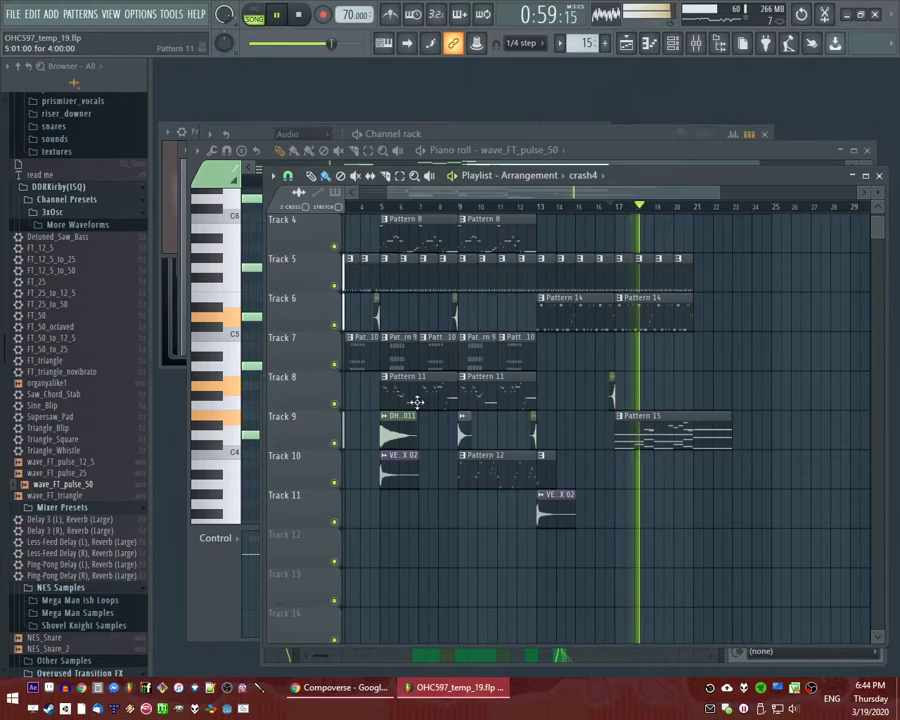
Place a copy of the Pattern 8 clip on Track 7 at bar 17 and play from there.
{"action": "scroll", "coordinate": [424, 374], "scroll_direction": "up", "scroll_amount": 1}
{"action": "left_click", "coordinate": [398, 275]}
{"action": "scroll", "coordinate": [628, 402], "scroll_direction": "up", "scroll_amount": 3}
{"action": "left_click", "coordinate": [599, 391]}
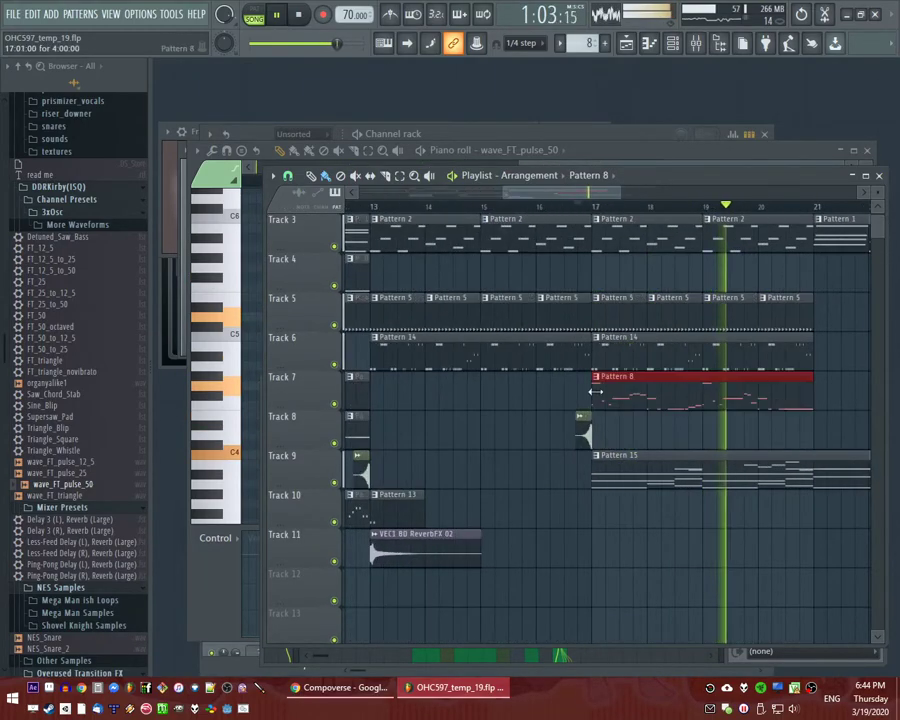
{"action": "left_click", "coordinate": [596, 207]}
Make the Track 7 clip at bar 17 a unique pattern and delete all of its FT_triangle_novibrato notes.
{"action": "left_click", "coordinate": [597, 377]}
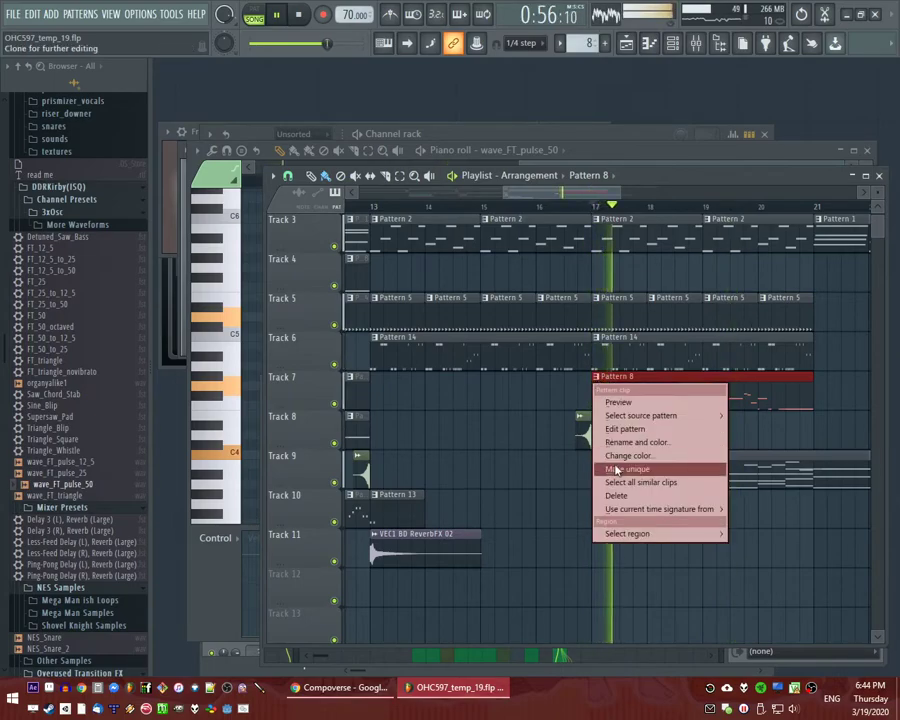
{"action": "left_click", "coordinate": [605, 462]}
{"action": "double_click", "coordinate": [620, 404]}
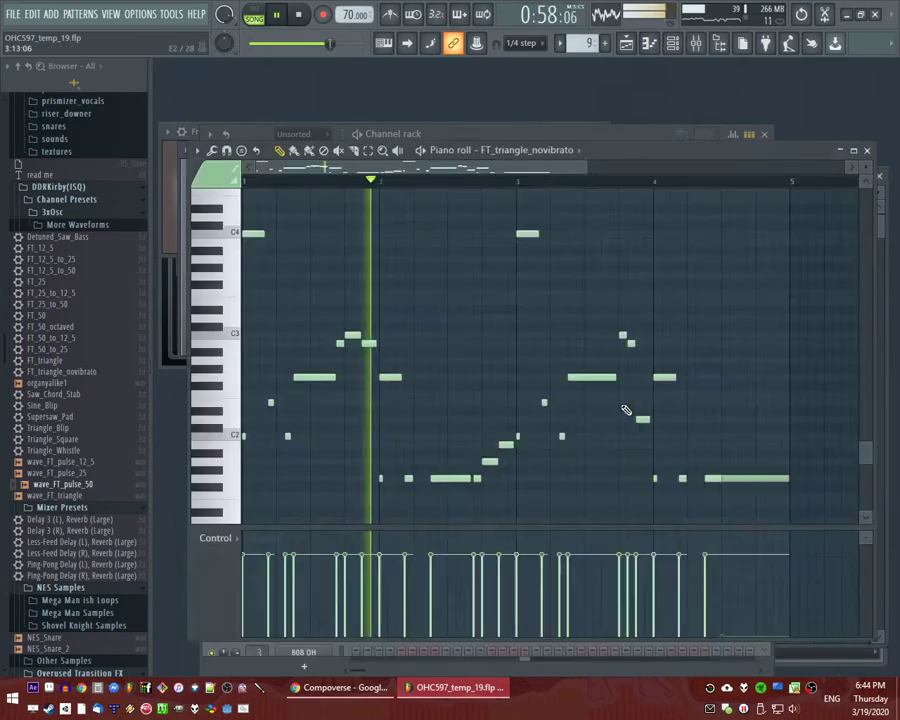
{"action": "key", "text": "ctrl+a"}
{"action": "key", "text": "Delete"}
Write a single short C2 note at the start of the emptied bass pattern and return to the playlist.
{"action": "key", "text": "space"}
{"action": "left_click", "coordinate": [281, 332]}
{"action": "right_click", "coordinate": [267, 340]}
{"action": "left_click", "coordinate": [264, 438]}
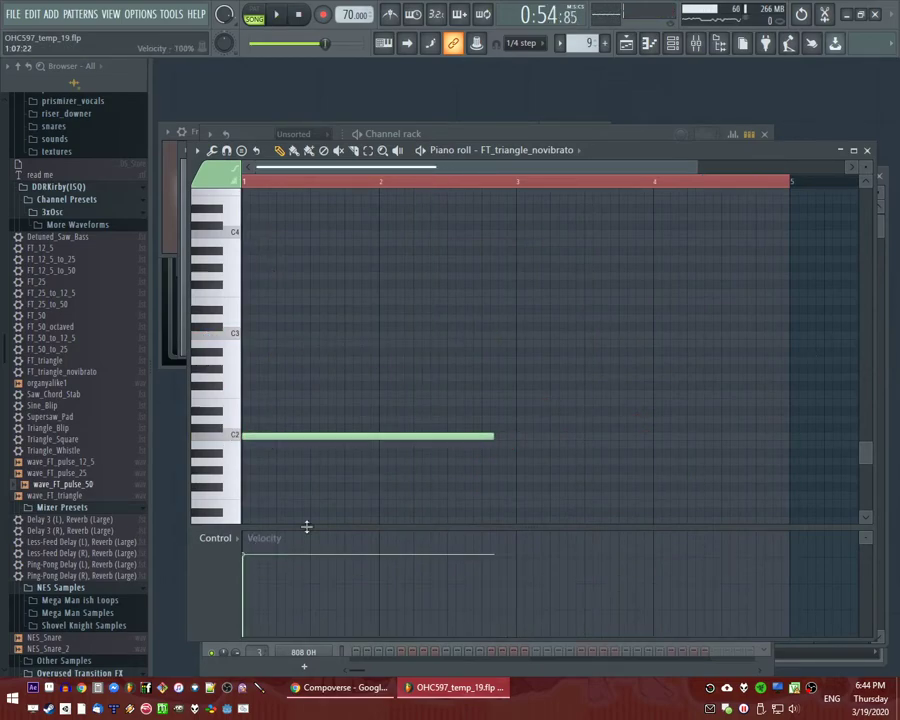
{"action": "key", "text": "space"}
{"action": "left_click_drag", "start_coordinate": [493, 437], "coordinate": [236, 433]}
{"action": "scroll", "coordinate": [265, 440], "scroll_direction": "up", "scroll_amount": 3}
{"action": "left_click", "coordinate": [385, 437]}
{"action": "right_click", "coordinate": [395, 437]}
{"action": "right_click", "coordinate": [315, 437]}
{"action": "key", "text": "F5"}
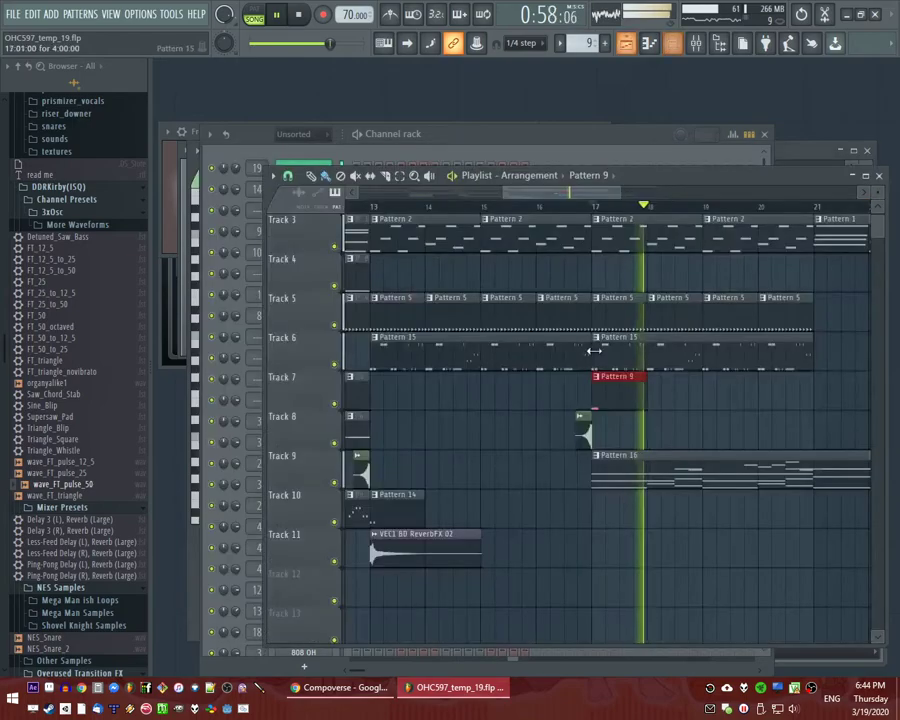
Play the song from late in bar 12 to check the transition into bar 13.
{"action": "scroll", "coordinate": [519, 444], "scroll_direction": "up", "scroll_amount": 2}
{"action": "left_click", "coordinate": [364, 219]}
{"action": "left_click", "coordinate": [362, 220]}
{"action": "right_click", "coordinate": [359, 218]}
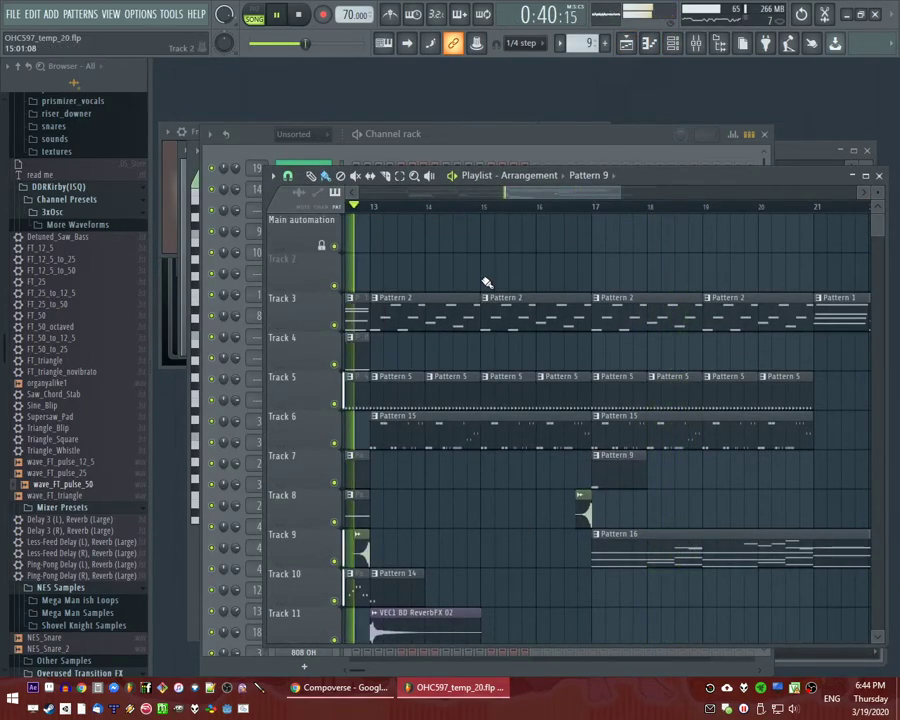
{"action": "scroll", "coordinate": [474, 268], "scroll_direction": "down", "scroll_amount": 3}
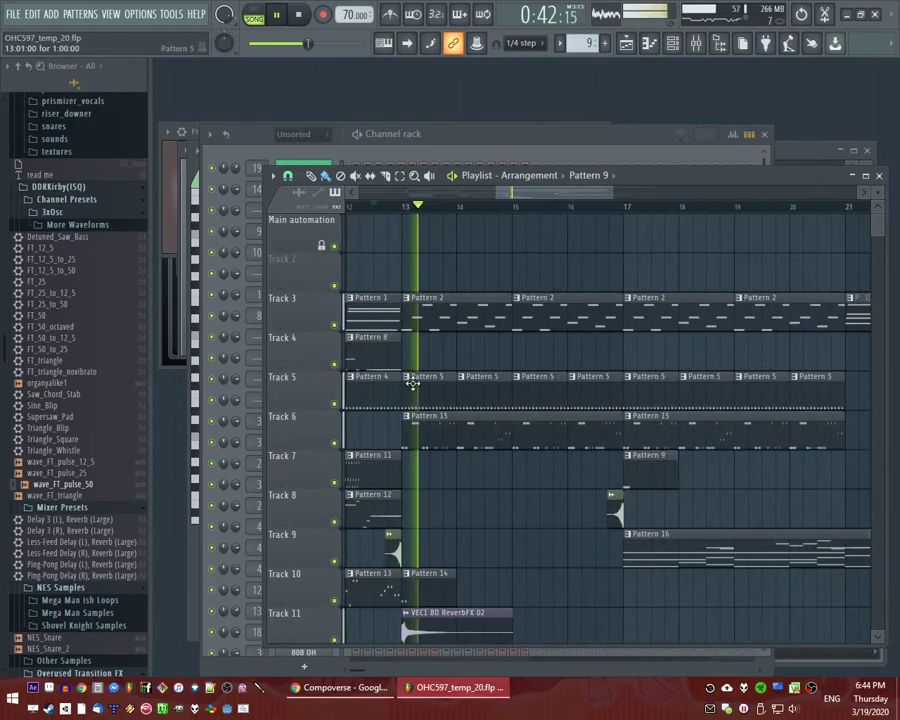
Open Pattern 5 from Track 5, show its drum steps in the channel rack and play the pattern on its own.
{"action": "double_click", "coordinate": [427, 398]}
{"action": "key", "text": "F6"}
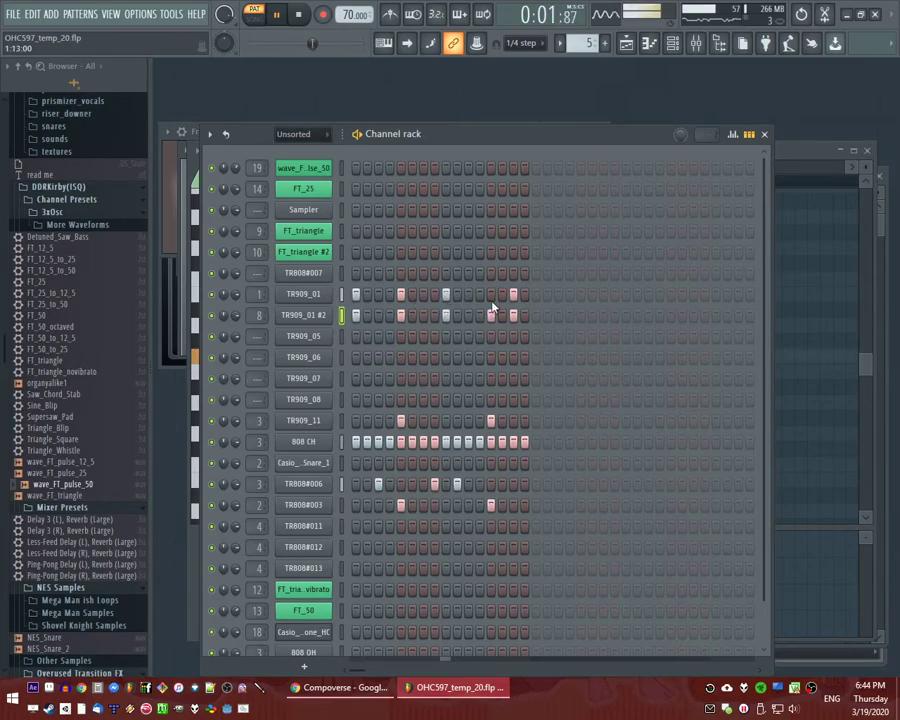
{"action": "key", "text": "F5"}
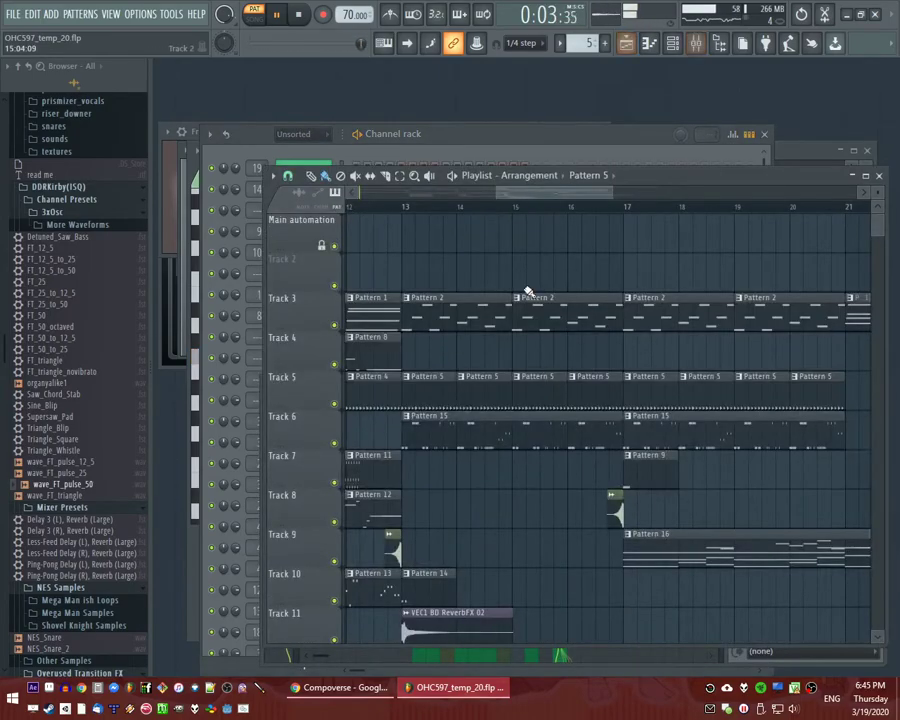
{"action": "double_click", "coordinate": [438, 390]}
{"action": "key", "text": "F6"}
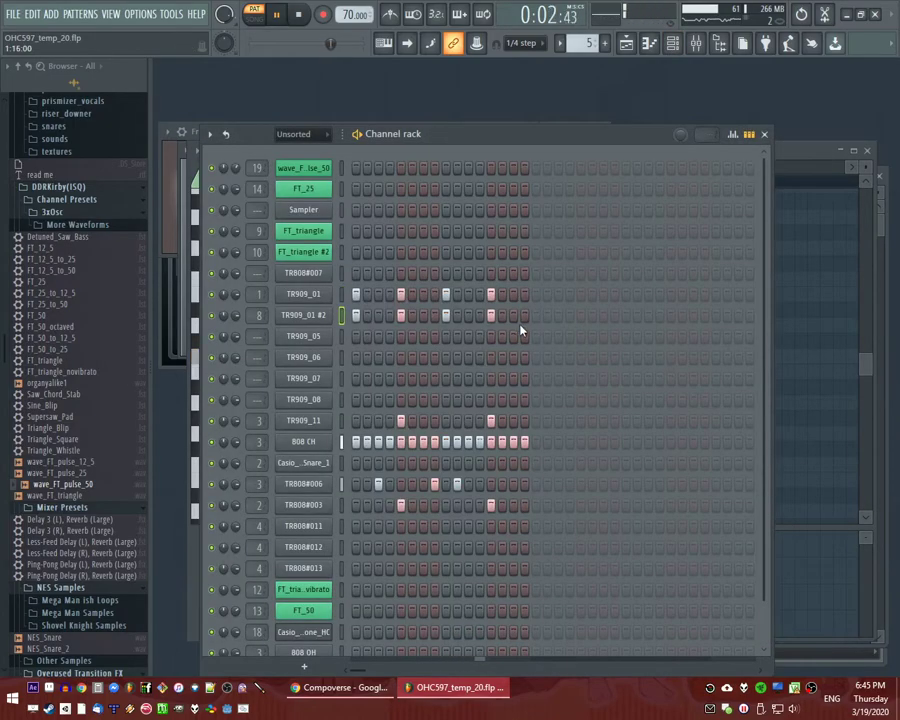
Return to the playlist and play the song from bar 13 and from bar 16 to check the section.
{"action": "key", "text": "F5"}
{"action": "left_click", "coordinate": [406, 206]}
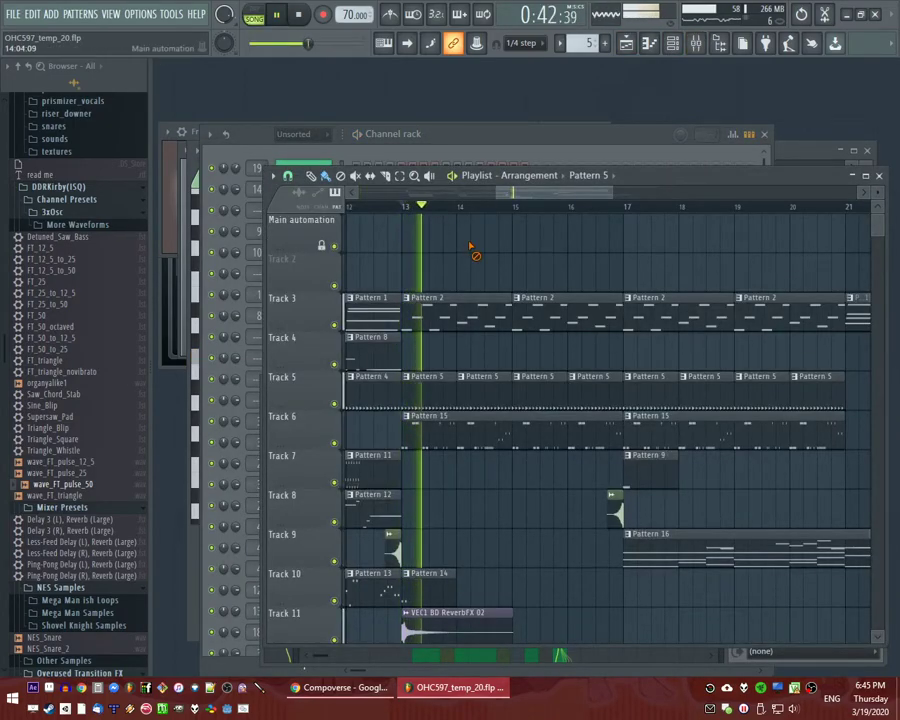
{"action": "left_click", "coordinate": [576, 207]}
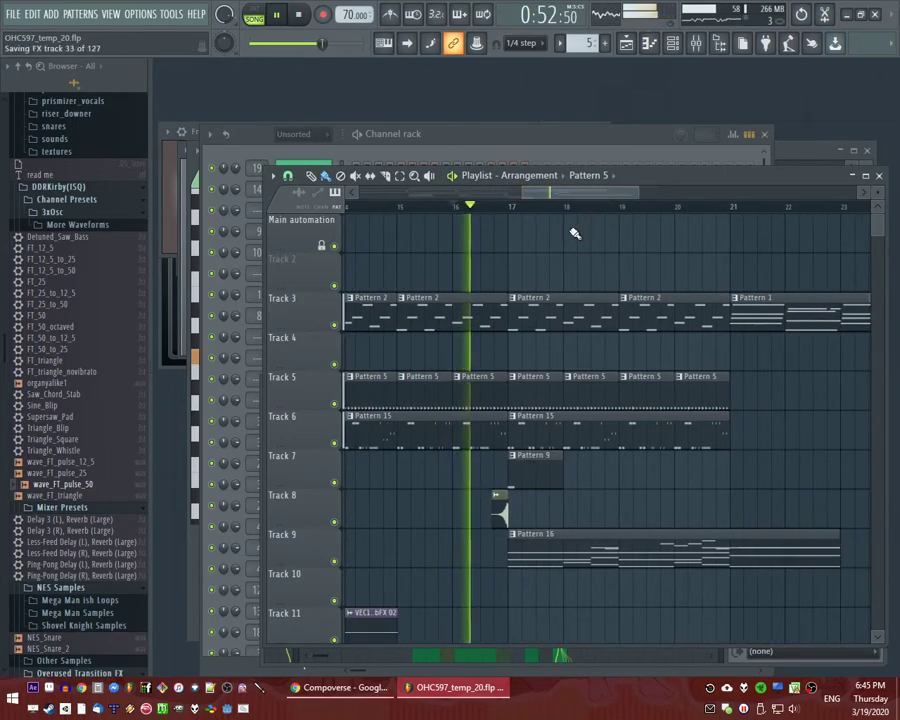
{"action": "scroll", "coordinate": [538, 393], "scroll_direction": "down", "scroll_amount": 4}
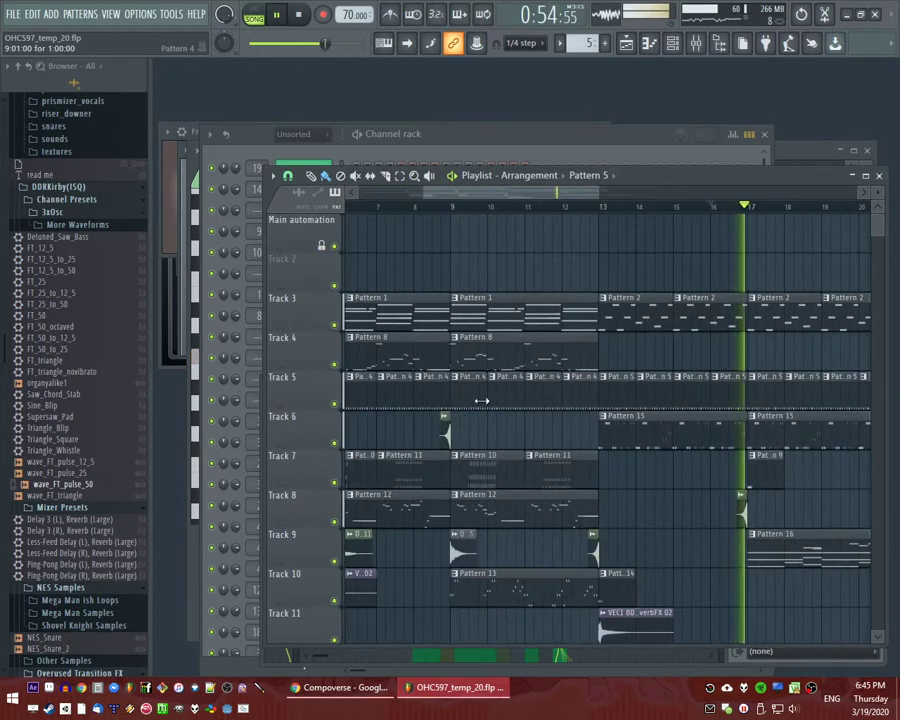
{"action": "scroll", "coordinate": [481, 400], "scroll_direction": "up", "scroll_amount": 4}
Make the Track 5 clip at bar 16 a unique pattern and add TR909_11 hits on steps 8, 10, 12, 15 and 16.
{"action": "left_click", "coordinate": [565, 378]}
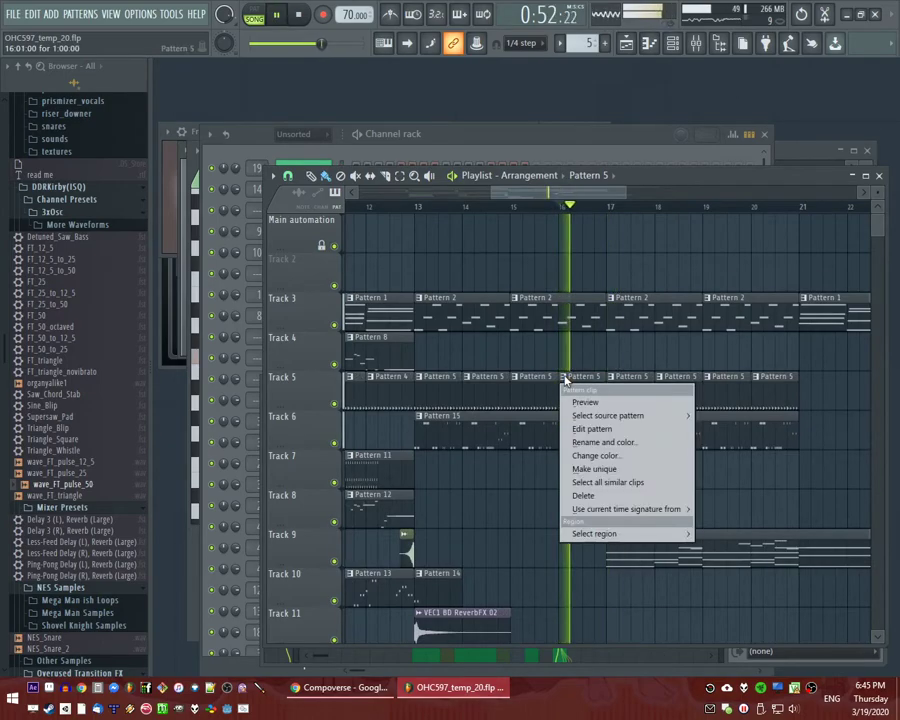
{"action": "left_click", "coordinate": [602, 471]}
{"action": "double_click", "coordinate": [581, 398]}
{"action": "key", "text": "F6"}
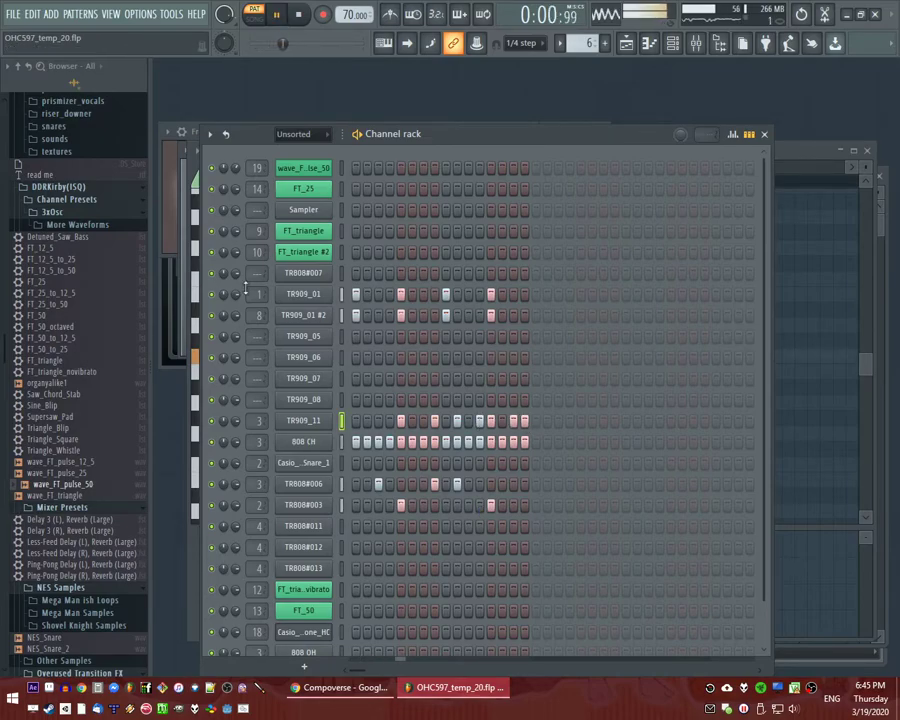
Try extra TR909_01 kick hits near the end of the new drum pattern.
{"action": "left_click", "coordinate": [514, 298]}
{"action": "key", "text": "space"}
{"action": "left_click", "coordinate": [481, 297]}
{"action": "right_click", "coordinate": [338, 298]}
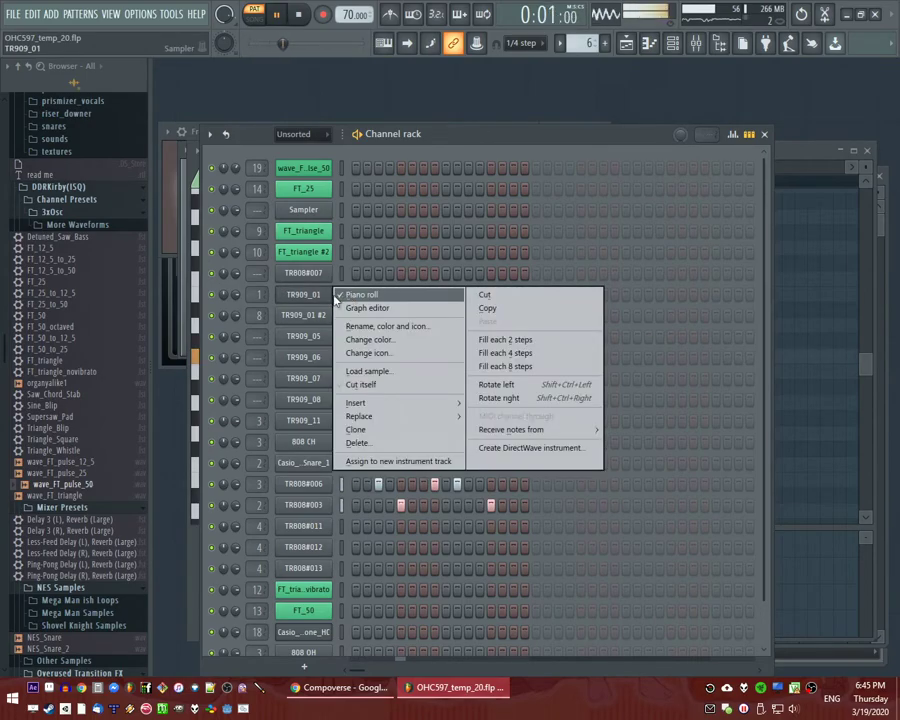
{"action": "left_click", "coordinate": [313, 299]}
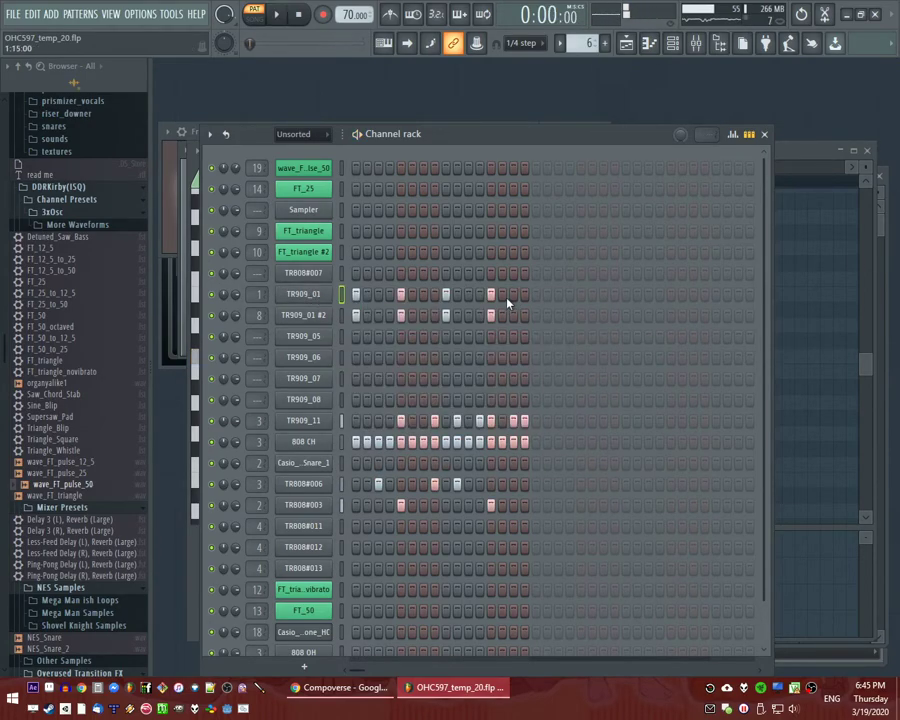
Play the song from bar 16 to hear the changed drum pattern in context.
{"action": "key", "text": "F5"}
{"action": "key", "text": "l"}
{"action": "left_click", "coordinate": [555, 208]}
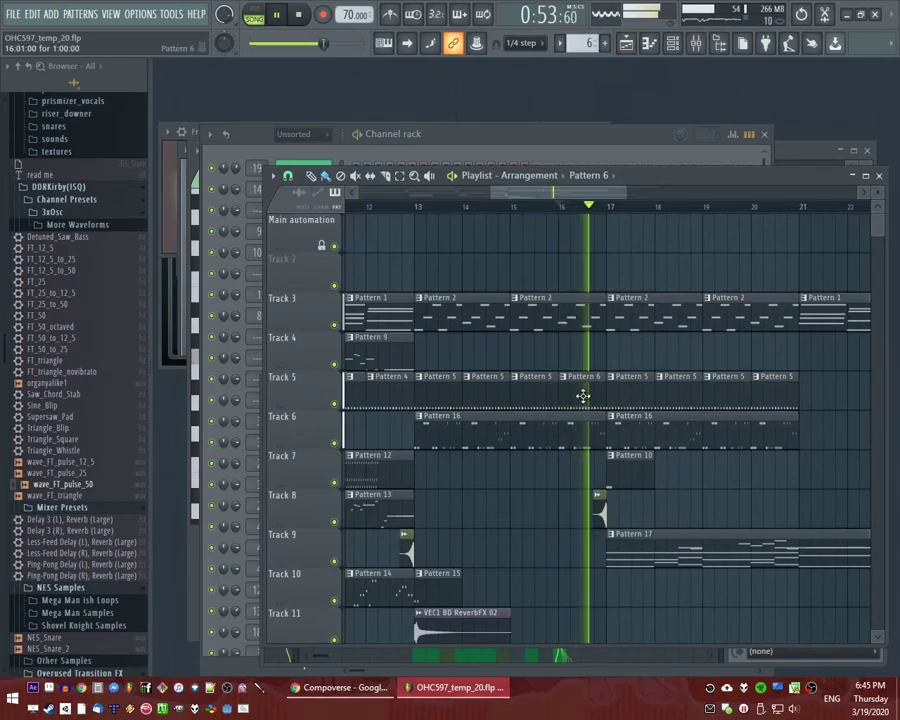
{"action": "left_click", "coordinate": [560, 207]}
In the TR909_01 piano roll of Pattern 6, add C5 kick notes on steps 8, 11 and 15, keeping the beat-three note.
{"action": "key", "text": "F6"}
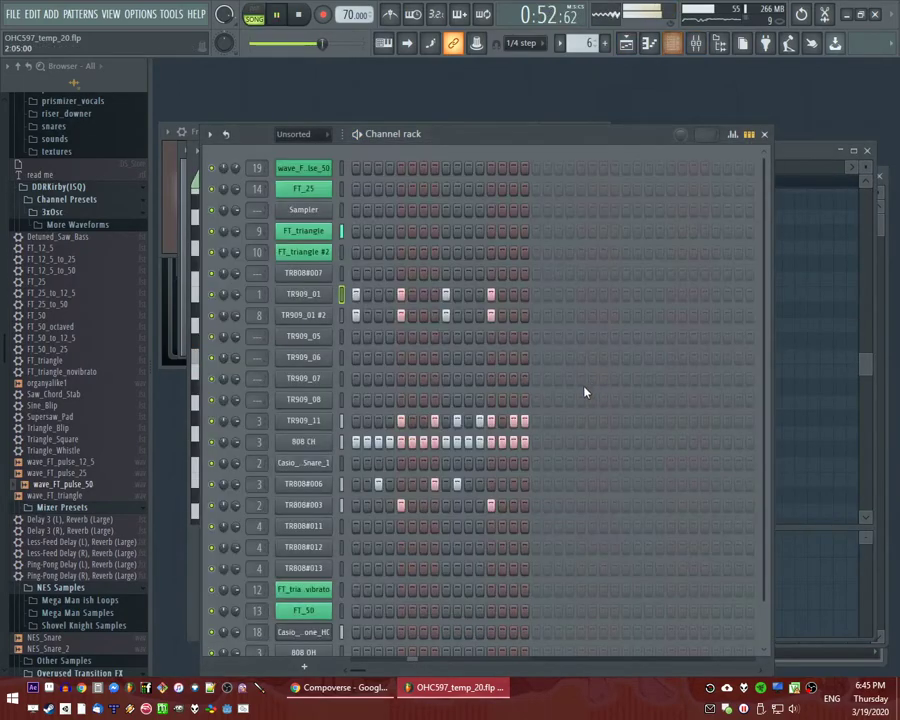
{"action": "key", "text": "F7"}
{"action": "key", "text": "l"}
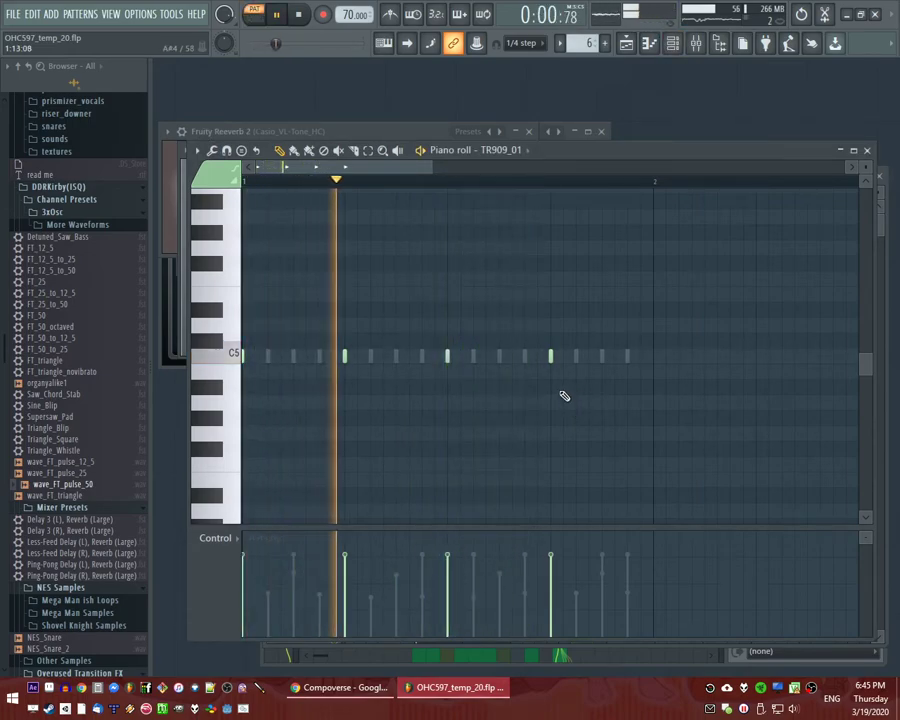
{"action": "key", "text": "space"}
{"action": "key", "text": "space"}
{"action": "left_click", "coordinate": [424, 357]}
{"action": "right_click", "coordinate": [446, 356]}
{"action": "left_click", "coordinate": [499, 356]}
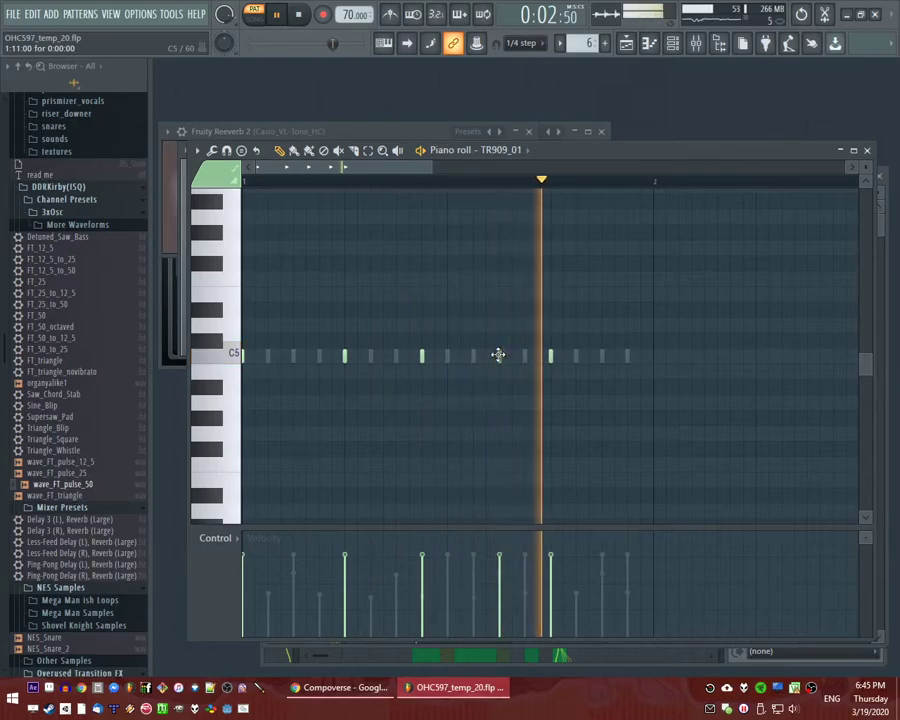
{"action": "right_click", "coordinate": [499, 356]}
{"action": "left_click", "coordinate": [447, 356]}
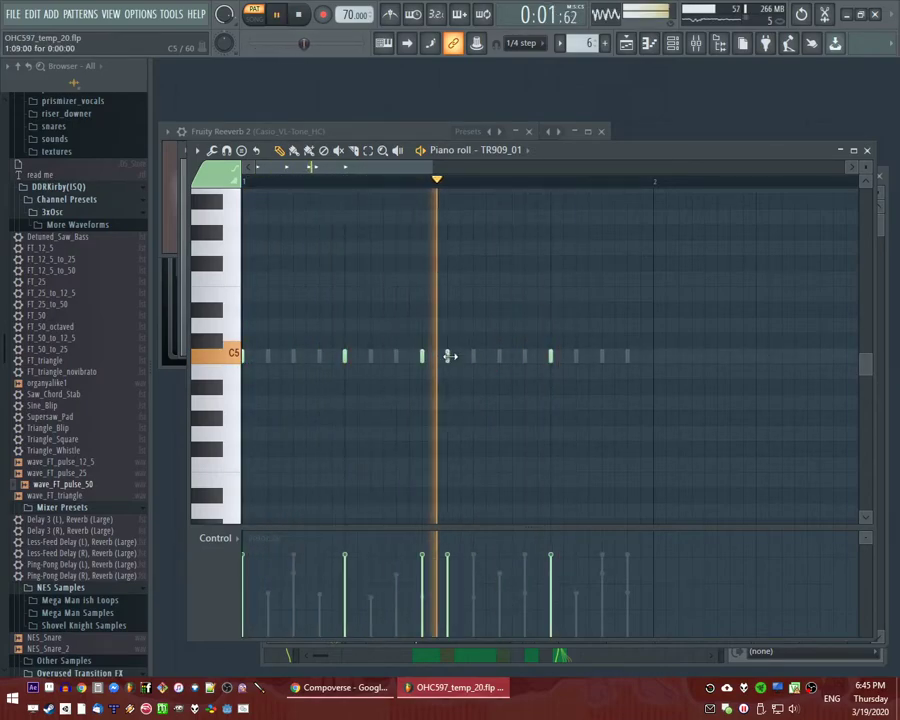
{"action": "key", "text": "space"}
{"action": "key", "text": "space"}
{"action": "left_click", "coordinate": [602, 357]}
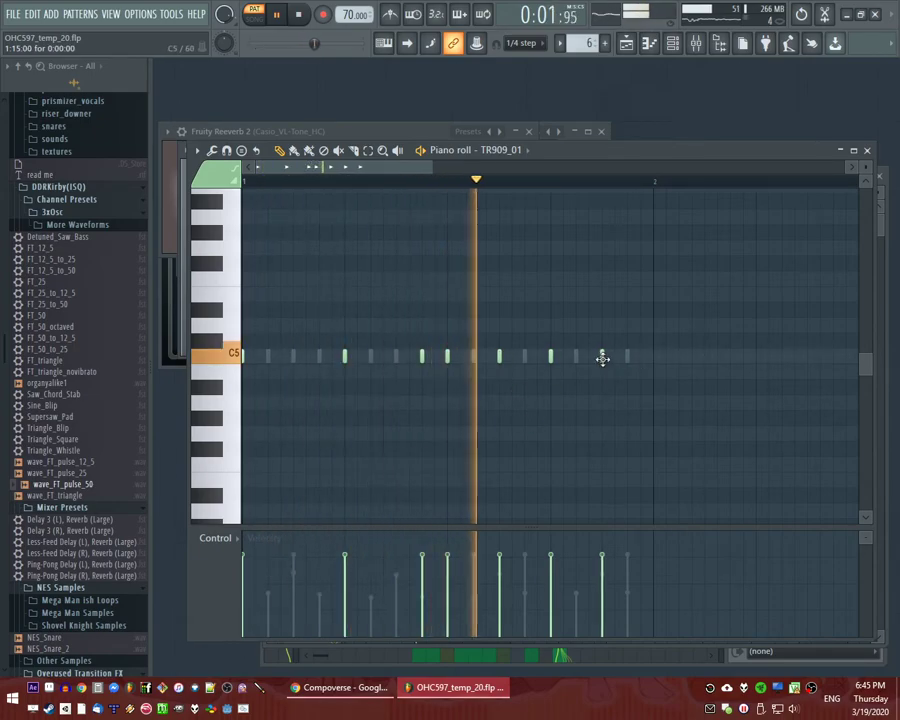
Add TR909_01 kick notes on steps 14 and 16 and give the last three notes rising velocities.
{"action": "key", "text": "F6"}
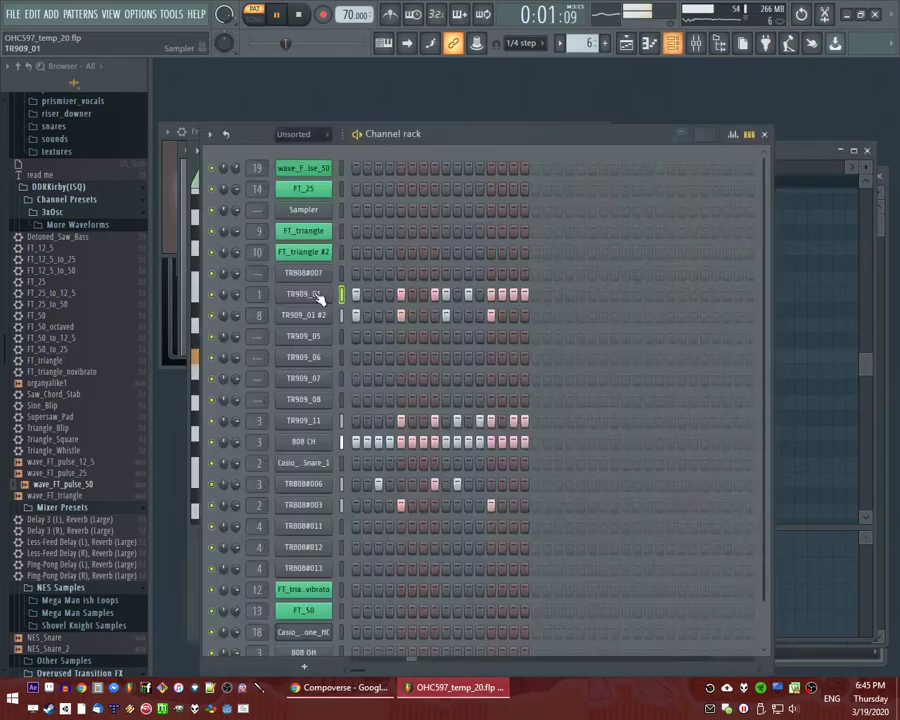
{"action": "right_click", "coordinate": [310, 295]}
{"action": "left_click", "coordinate": [362, 294]}
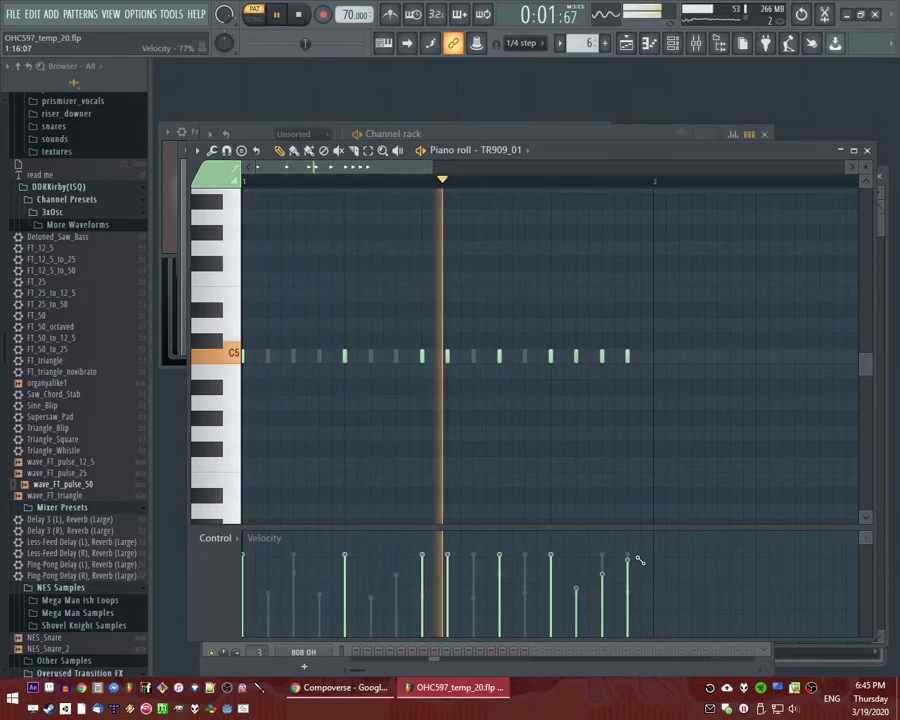
Make the Track 5 drum clip at bar 17 a unique pattern and place it over bars 18 to 20.
{"action": "key", "text": "F5"}
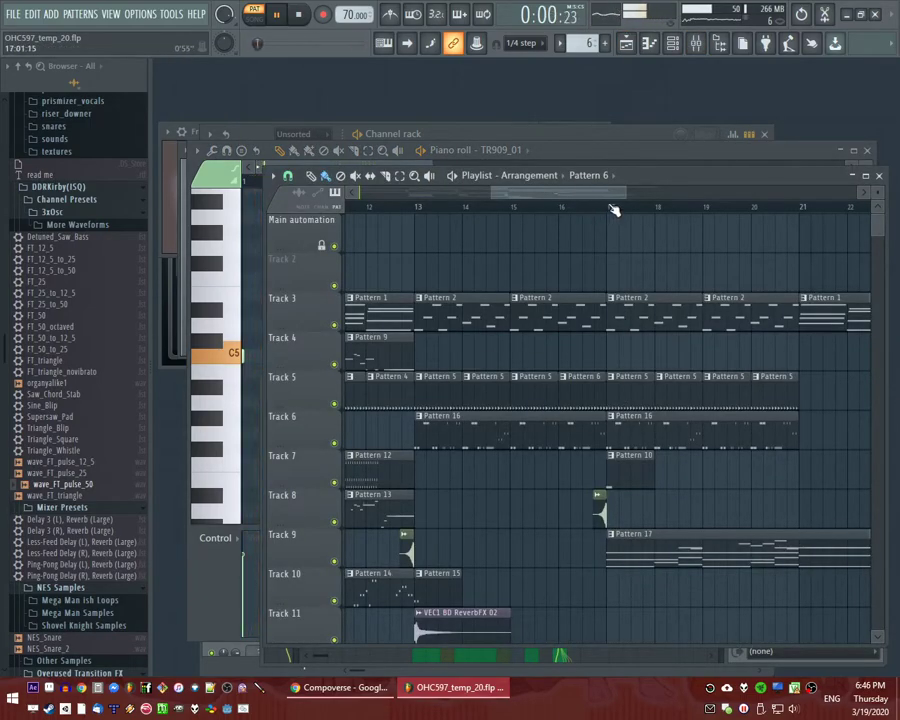
{"action": "left_click", "coordinate": [615, 210]}
{"action": "left_click", "coordinate": [470, 378]}
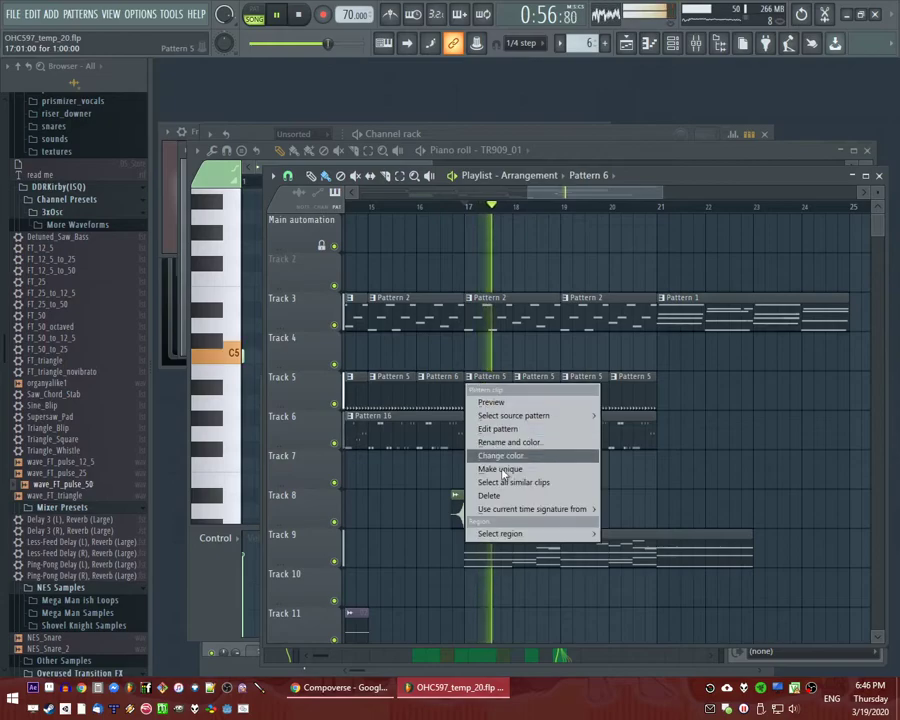
{"action": "left_click", "coordinate": [502, 467]}
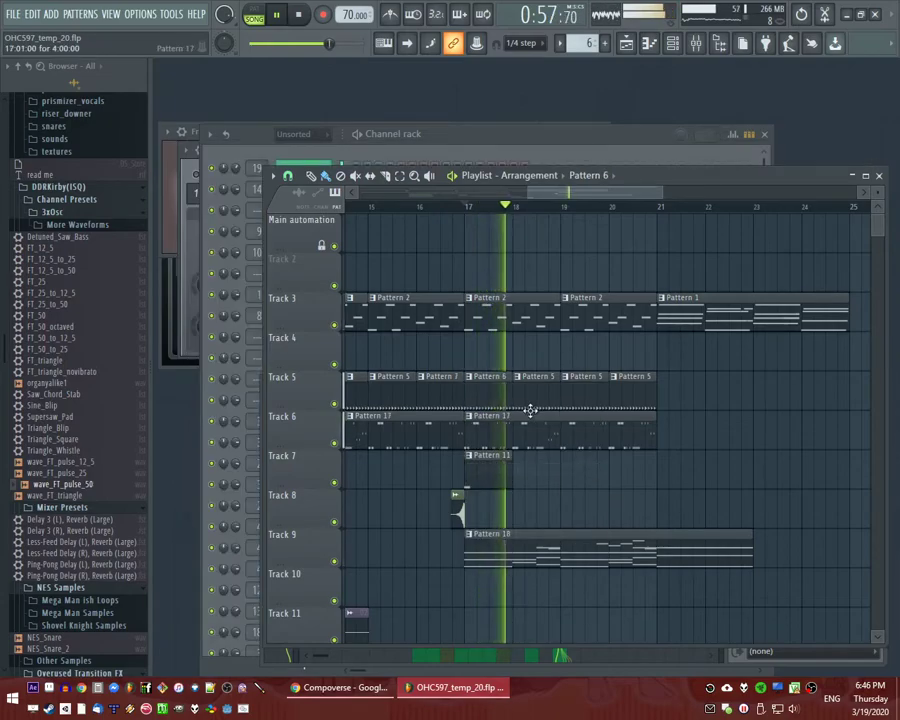
{"action": "left_click_drag", "start_coordinate": [532, 400], "coordinate": [627, 390]}
Open the new bar 17 drum pattern, add TR909_08 hits on steps 3, 7, 11 and 15, and route that channel to mixer track 3.
{"action": "double_click", "coordinate": [481, 396]}
{"action": "key", "text": "F6"}
{"action": "key", "text": "l"}
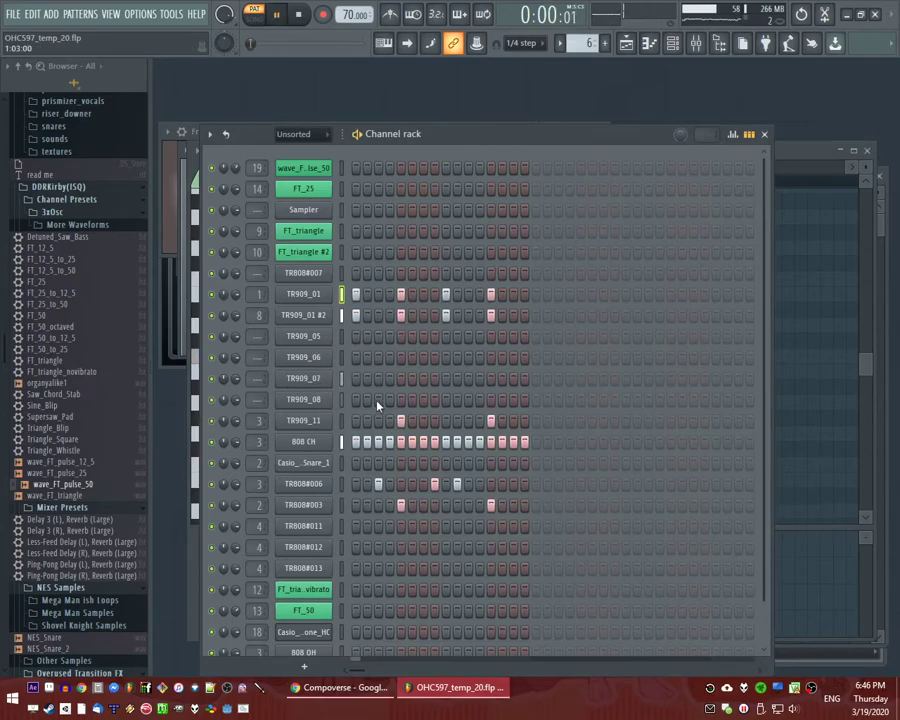
{"action": "left_click", "coordinate": [467, 400]}
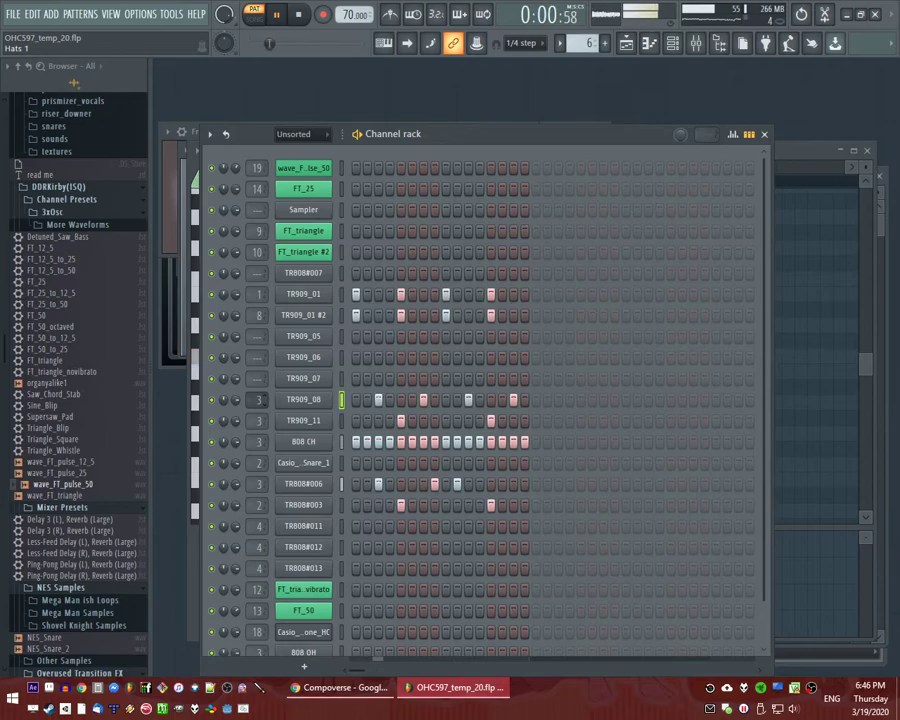
Replace the TR909_08 channel's sample with 909 OH from the Drums pack's Hats folder.
{"action": "scroll", "coordinate": [88, 400], "scroll_direction": "up", "scroll_amount": 15}
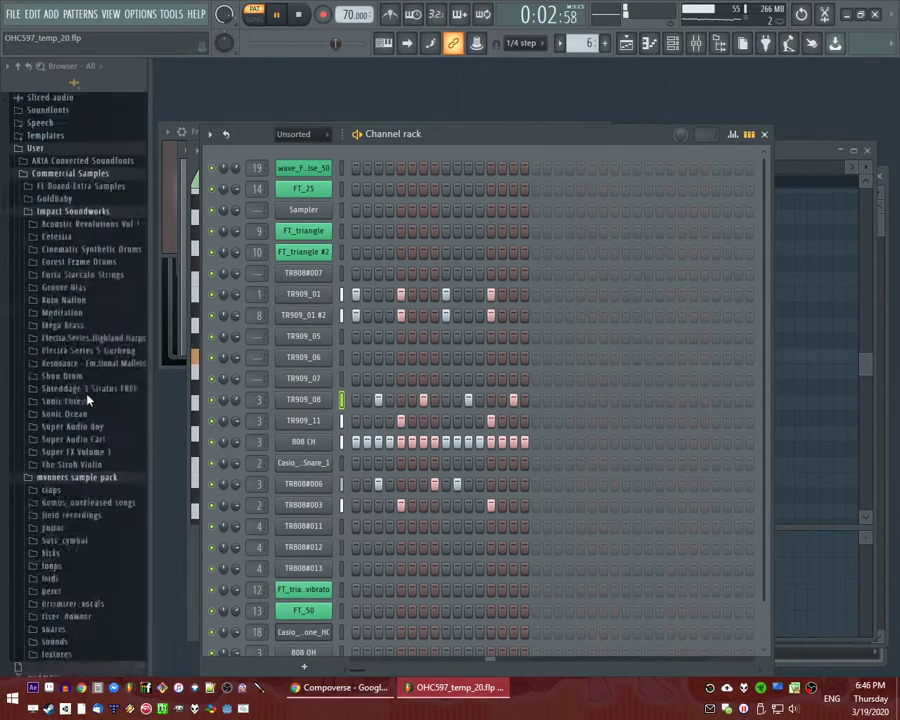
{"action": "scroll", "coordinate": [70, 380], "scroll_direction": "up", "scroll_amount": 10}
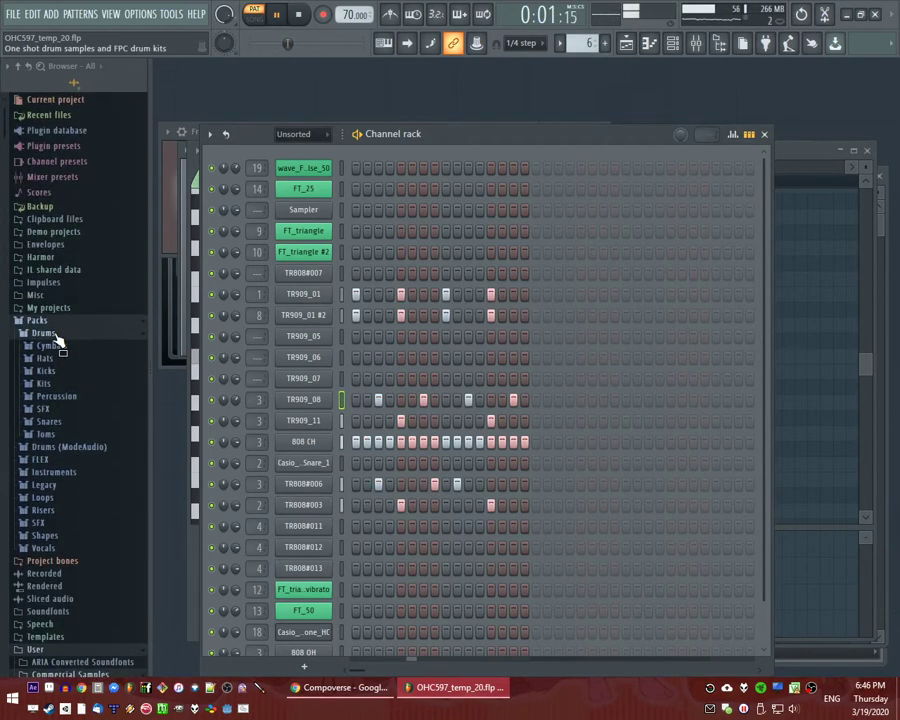
{"action": "left_click", "coordinate": [44, 358]}
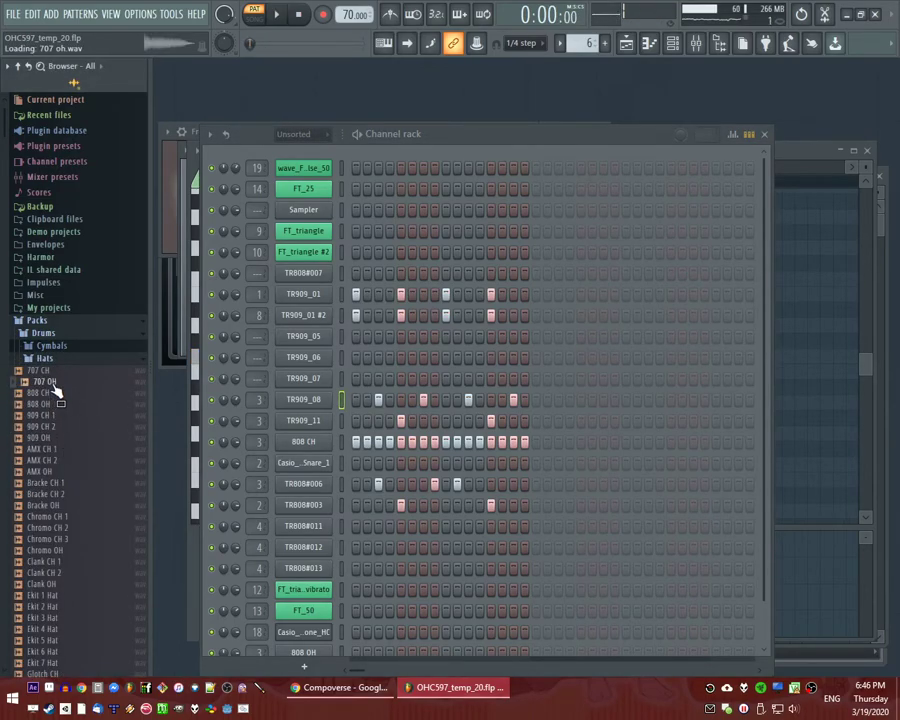
{"action": "left_click_drag", "start_coordinate": [299, 399], "coordinate": [304, 405]}
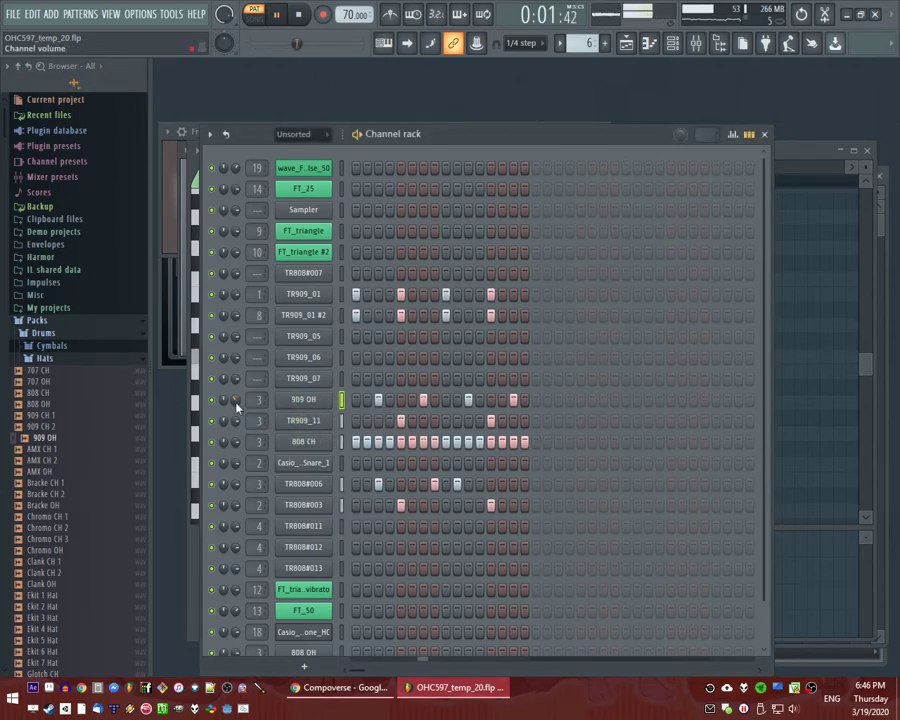
Audition more hats in the Drums pack's Hats folder and the open hats in the Mega Man Samples folder.
{"action": "scroll", "coordinate": [114, 592], "scroll_direction": "down", "scroll_amount": 10}
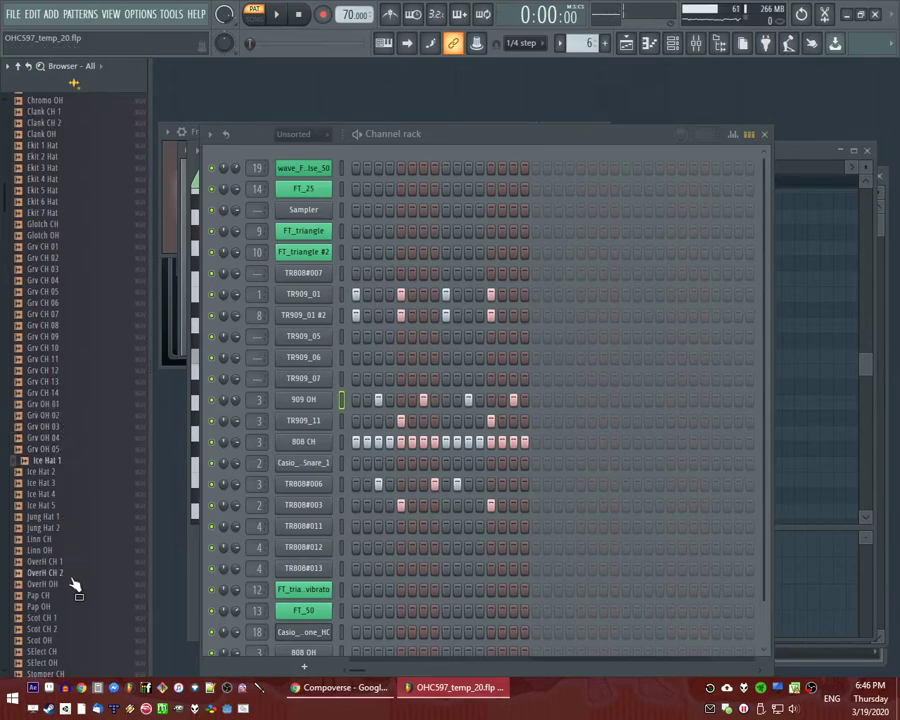
{"action": "scroll", "coordinate": [75, 585], "scroll_direction": "down", "scroll_amount": 10}
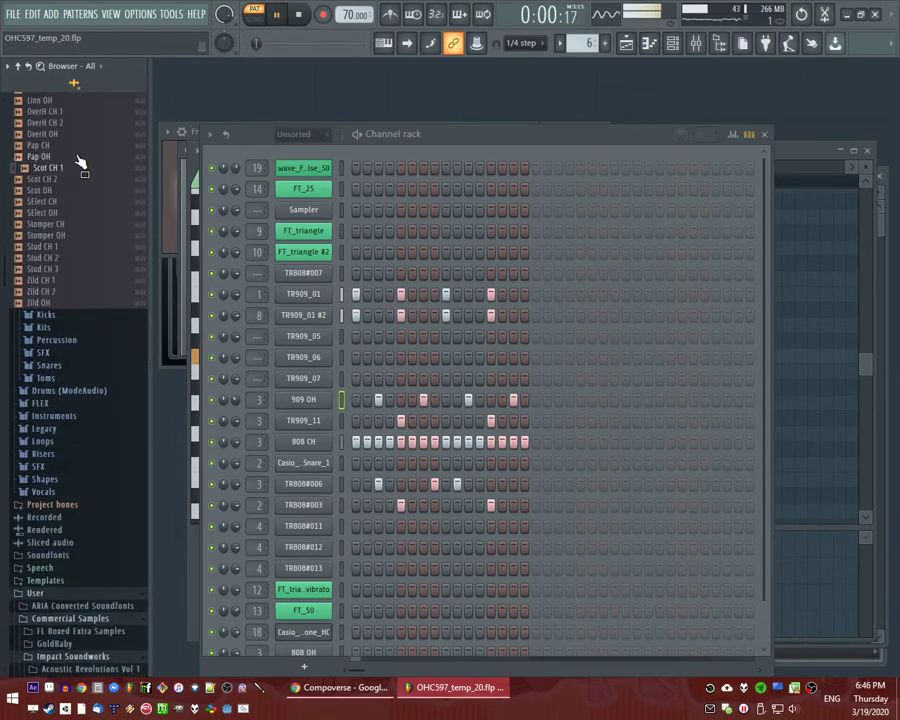
{"action": "scroll", "coordinate": [80, 163], "scroll_direction": "down", "scroll_amount": 20}
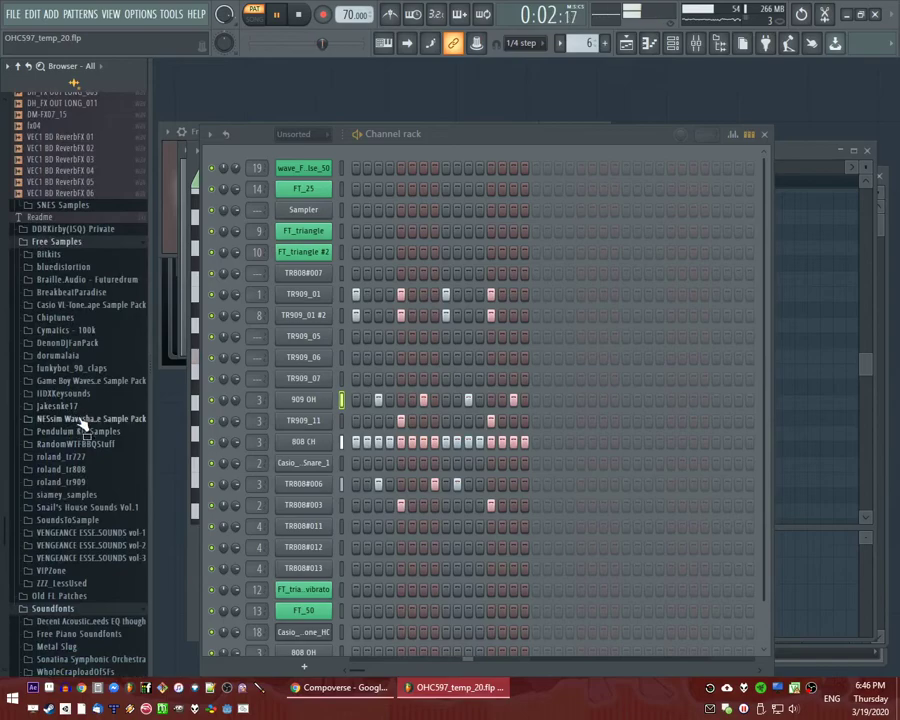
{"action": "scroll", "coordinate": [80, 419], "scroll_direction": "down", "scroll_amount": 3}
{"action": "scroll", "coordinate": [58, 299], "scroll_direction": "up", "scroll_amount": 1}
{"action": "scroll", "coordinate": [90, 428], "scroll_direction": "up", "scroll_amount": 7}
{"action": "scroll", "coordinate": [90, 428], "scroll_direction": "up", "scroll_amount": 3}
{"action": "left_click", "coordinate": [68, 324]}
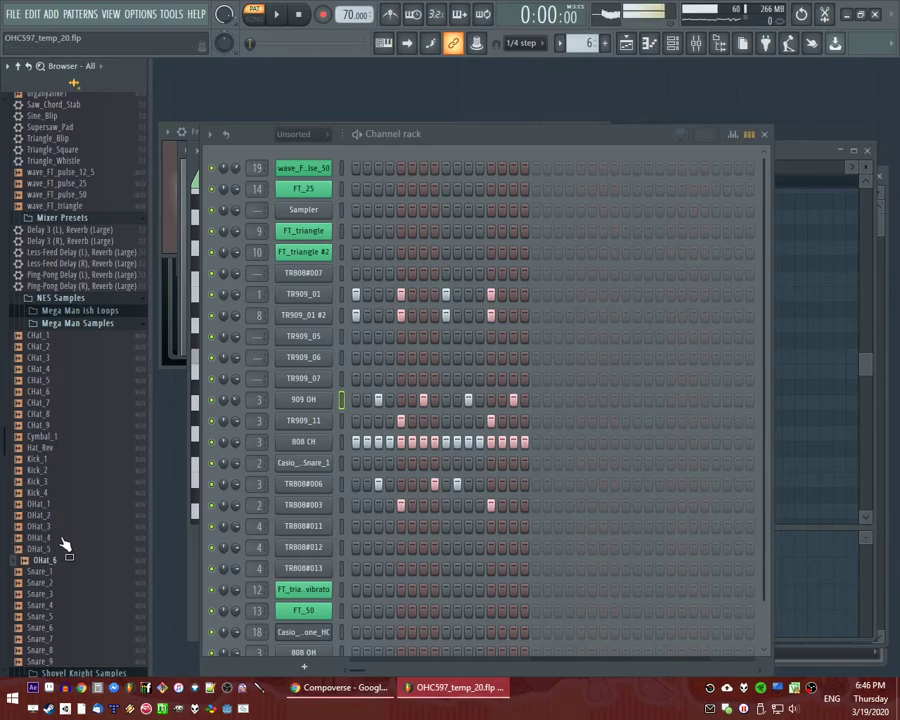
{"action": "scroll", "coordinate": [62, 517], "scroll_direction": "down", "scroll_amount": 10}
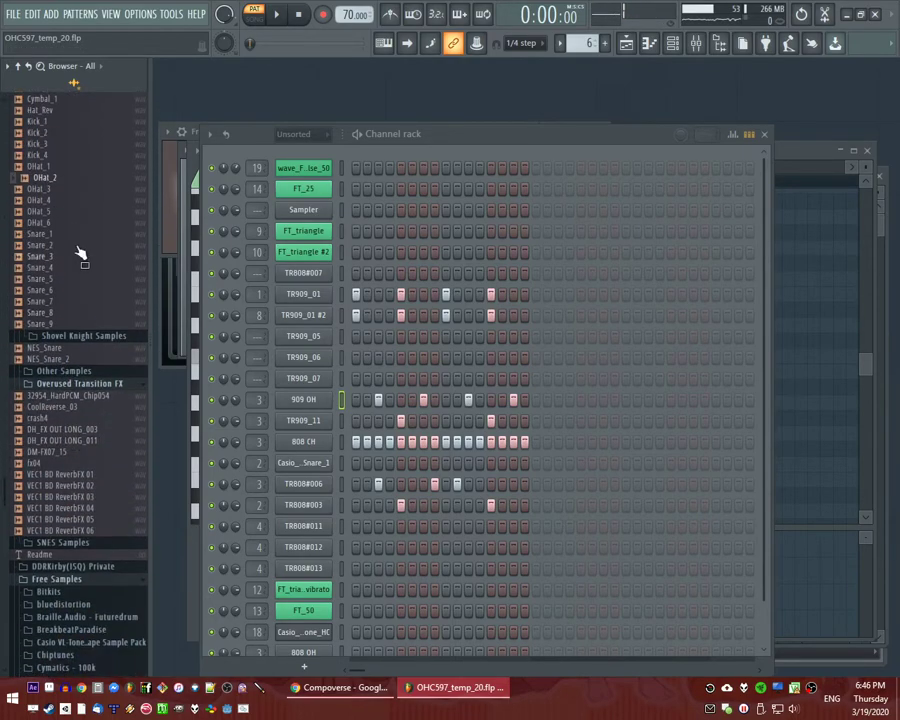
Audition the closed-hat, crash and open-hat samples in the Shovel Knight Samples folder.
{"action": "left_click", "coordinate": [82, 340]}
{"action": "scroll", "coordinate": [62, 536], "scroll_direction": "down", "scroll_amount": 10}
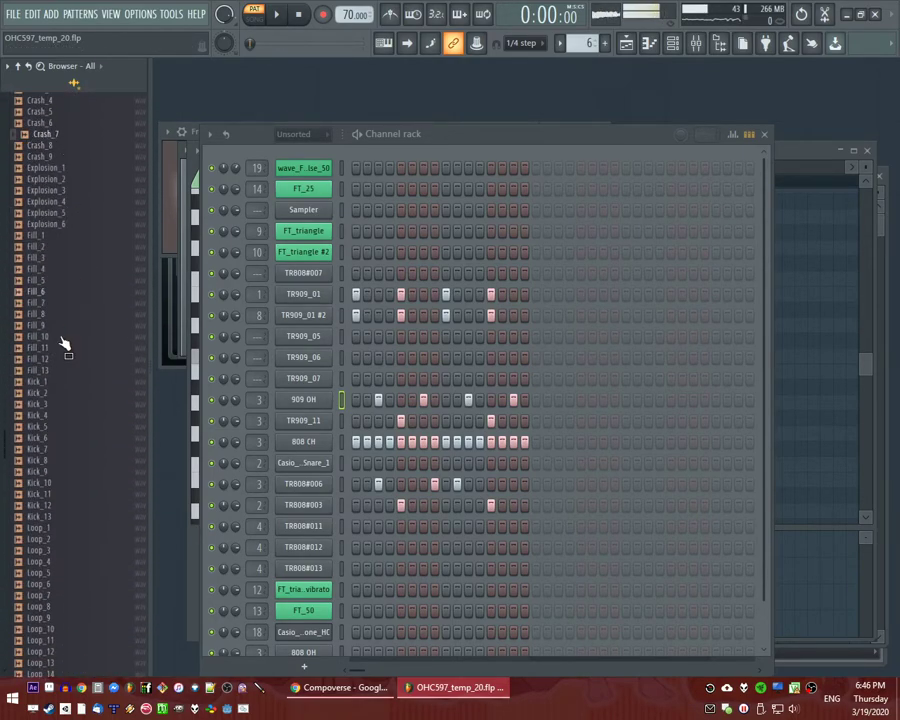
{"action": "scroll", "coordinate": [55, 523], "scroll_direction": "up", "scroll_amount": 15}
{"action": "scroll", "coordinate": [70, 420], "scroll_direction": "down", "scroll_amount": 20}
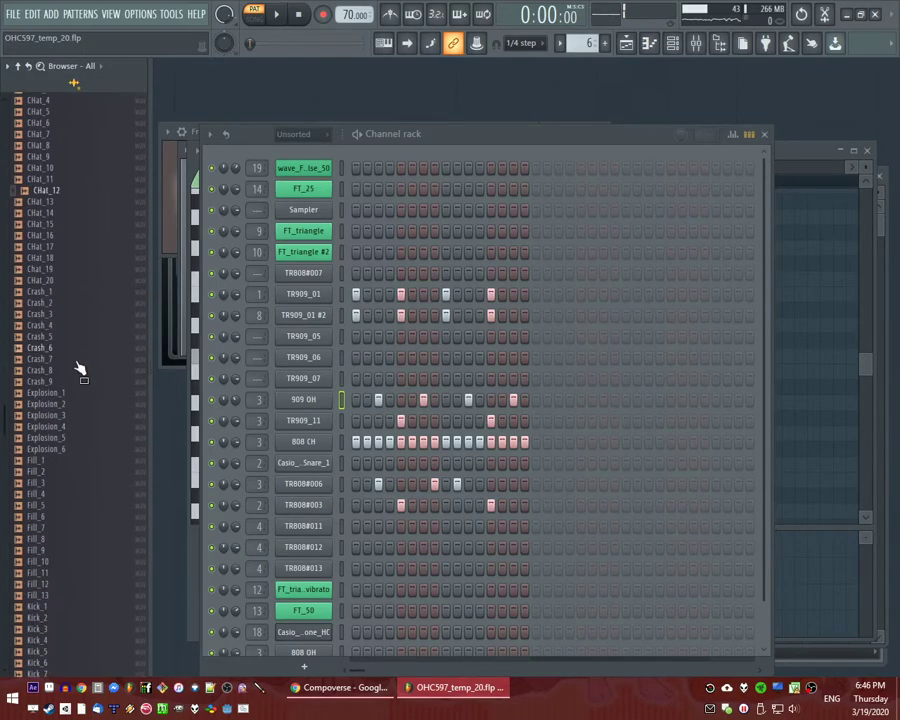
{"action": "left_click", "coordinate": [45, 160]}
{"action": "scroll", "coordinate": [55, 215], "scroll_direction": "up", "scroll_amount": 3}
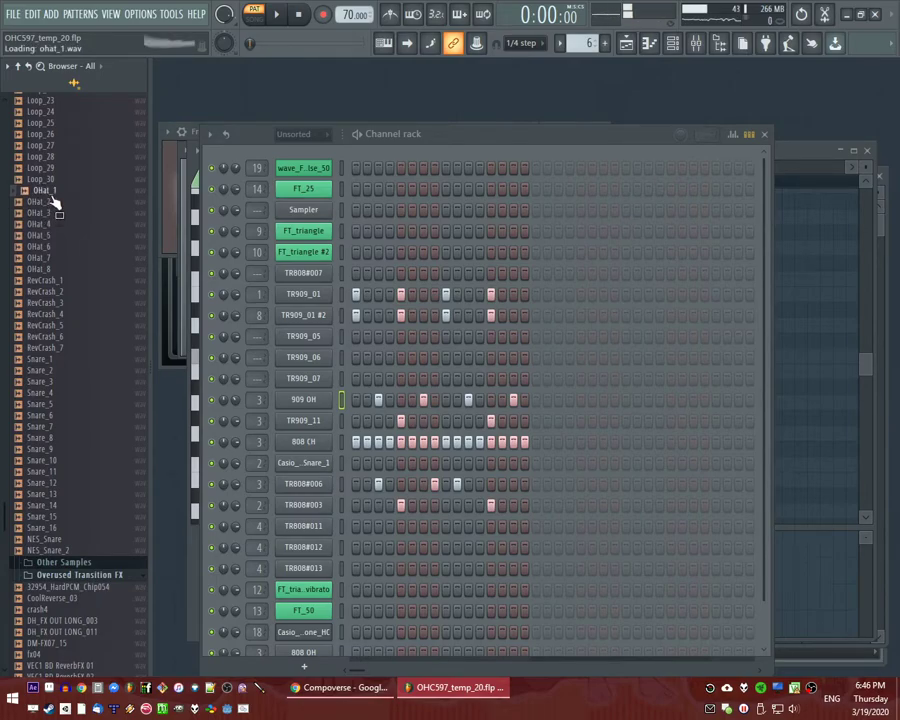
Try GB_Hat_4 from the Game Boy sample pack in Free Samples as the 909 OH channel's sample and play the pattern.
{"action": "scroll", "coordinate": [55, 255], "scroll_direction": "down", "scroll_amount": 10}
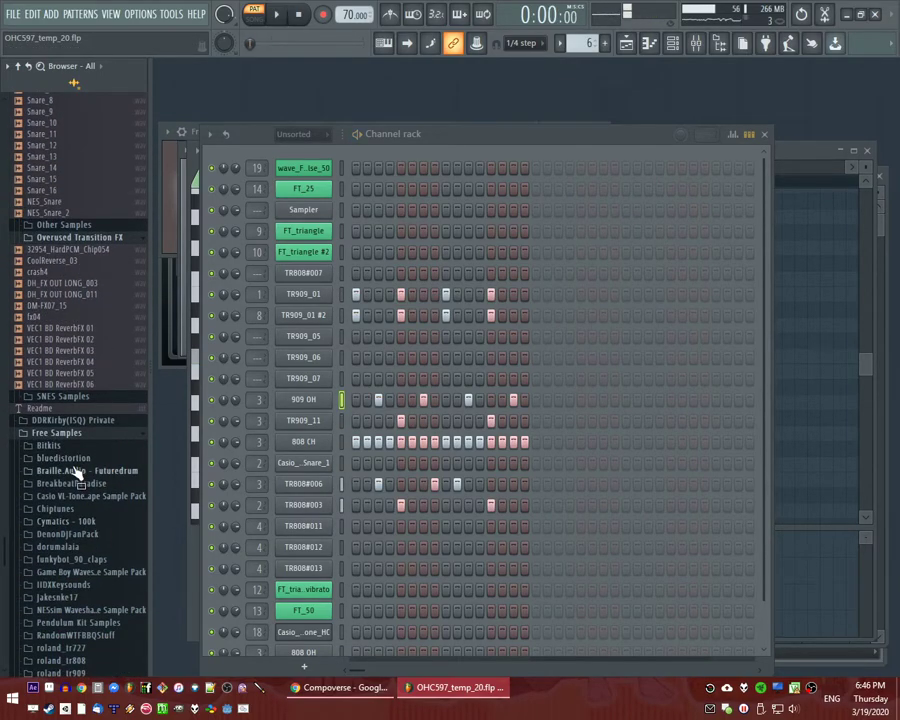
{"action": "scroll", "coordinate": [75, 472], "scroll_direction": "down", "scroll_amount": 9}
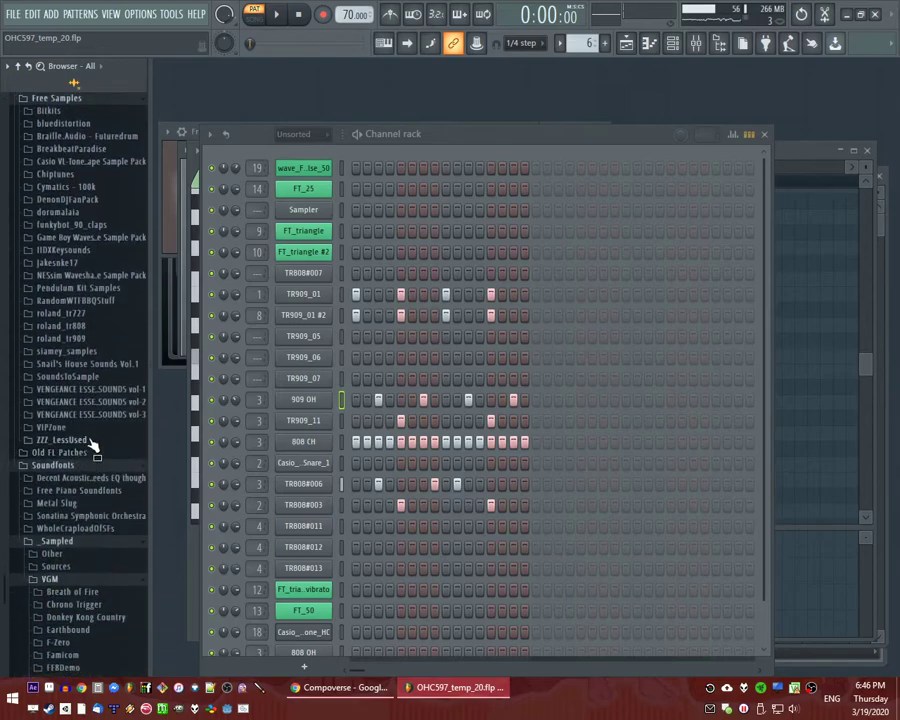
{"action": "left_click", "coordinate": [90, 237]}
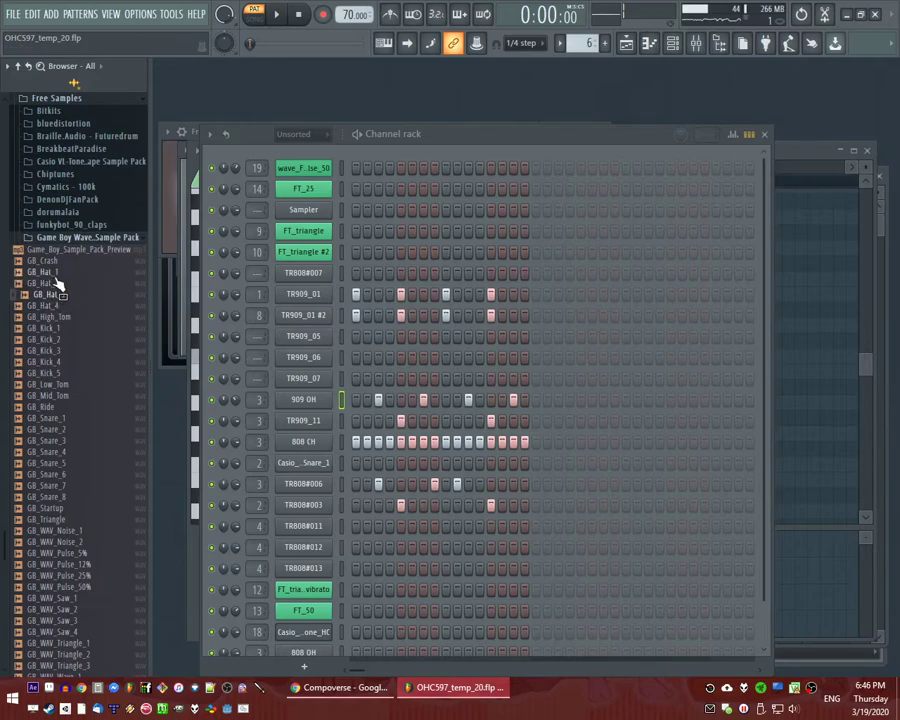
{"action": "left_click_drag", "start_coordinate": [302, 404], "coordinate": [300, 402]}
{"action": "key", "text": "space"}
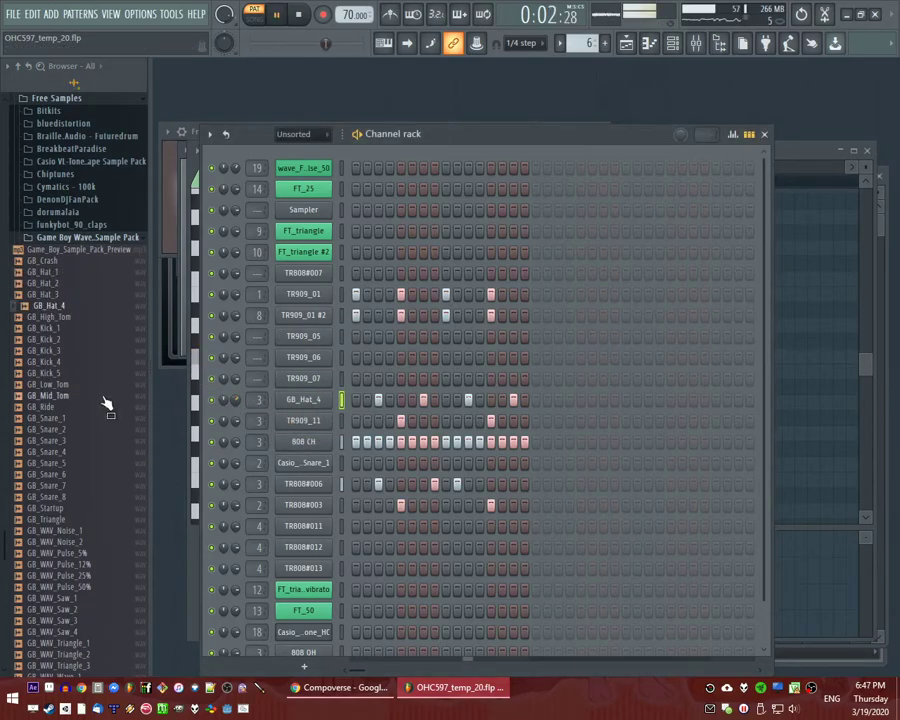
Try Casio_VL-Tone_Snare_1 from the Casio VL-Tone sample pack in place of the GB_Hat_4 channel's sample.
{"action": "scroll", "coordinate": [93, 460], "scroll_direction": "up", "scroll_amount": 4}
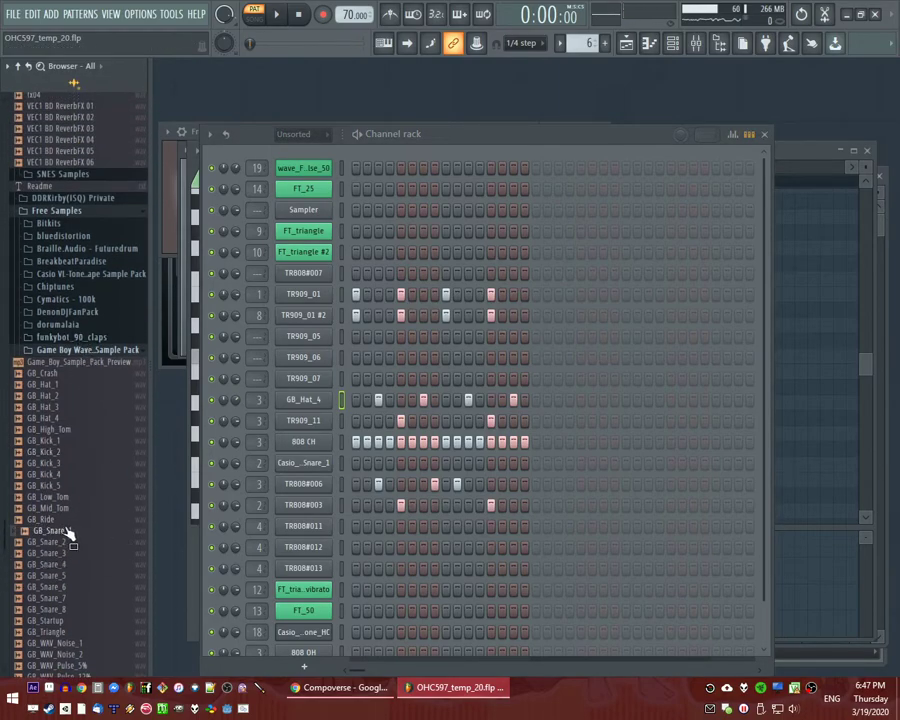
{"action": "left_click", "coordinate": [77, 352]}
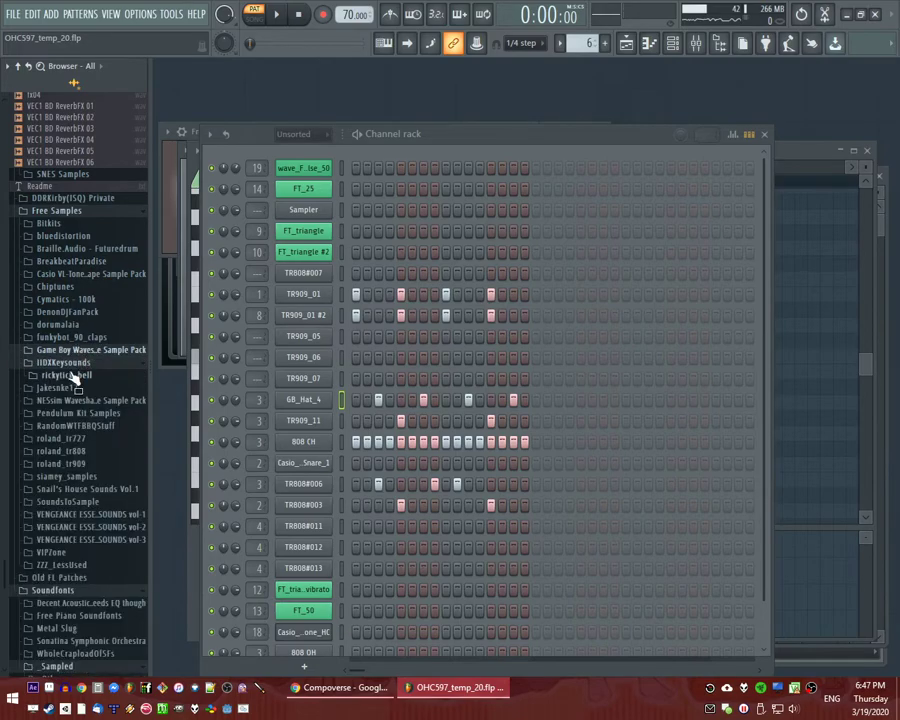
{"action": "left_click", "coordinate": [71, 275]}
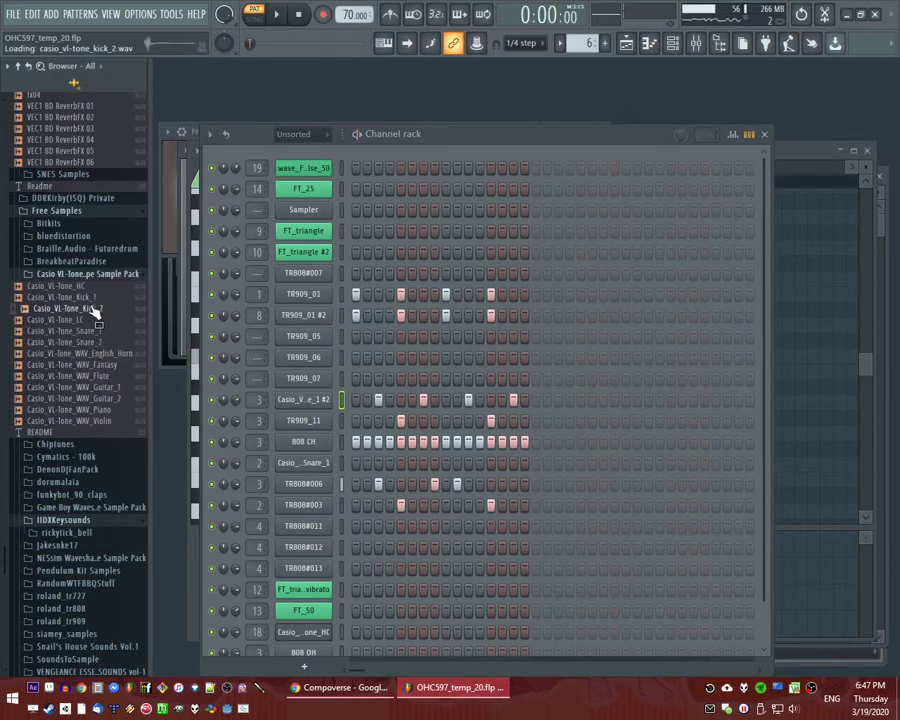
Replace the Casio sample with Grv OH 05 from the Drums pack's Hats folder, play the pattern and open the channel's envelope settings.
{"action": "scroll", "coordinate": [85, 452], "scroll_direction": "up", "scroll_amount": 10}
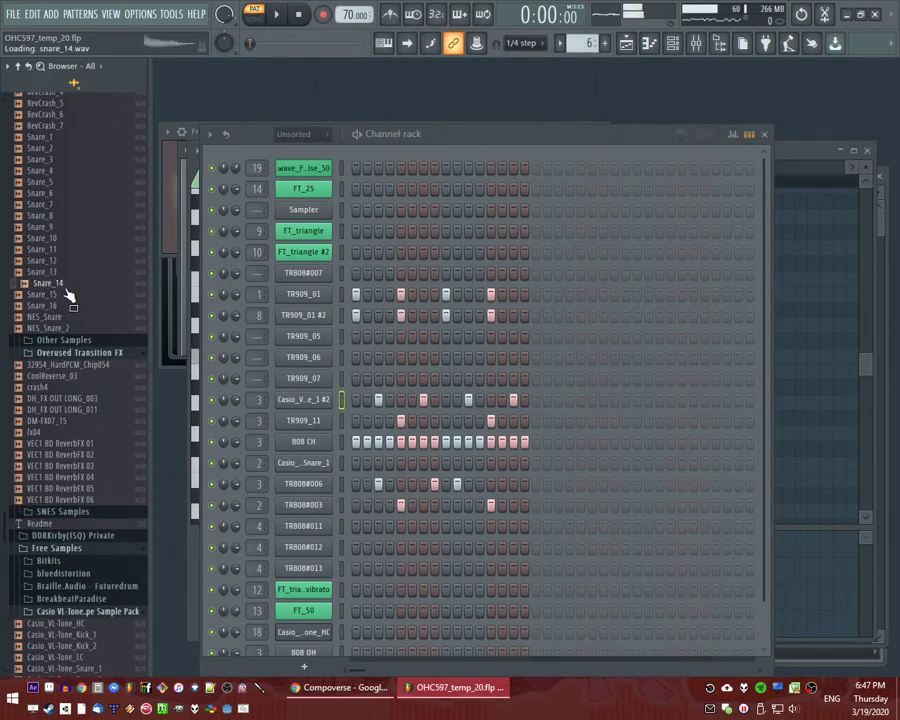
{"action": "scroll", "coordinate": [68, 298], "scroll_direction": "up", "scroll_amount": 20}
{"action": "scroll", "coordinate": [87, 493], "scroll_direction": "up", "scroll_amount": 10}
{"action": "scroll", "coordinate": [60, 348], "scroll_direction": "up", "scroll_amount": 20}
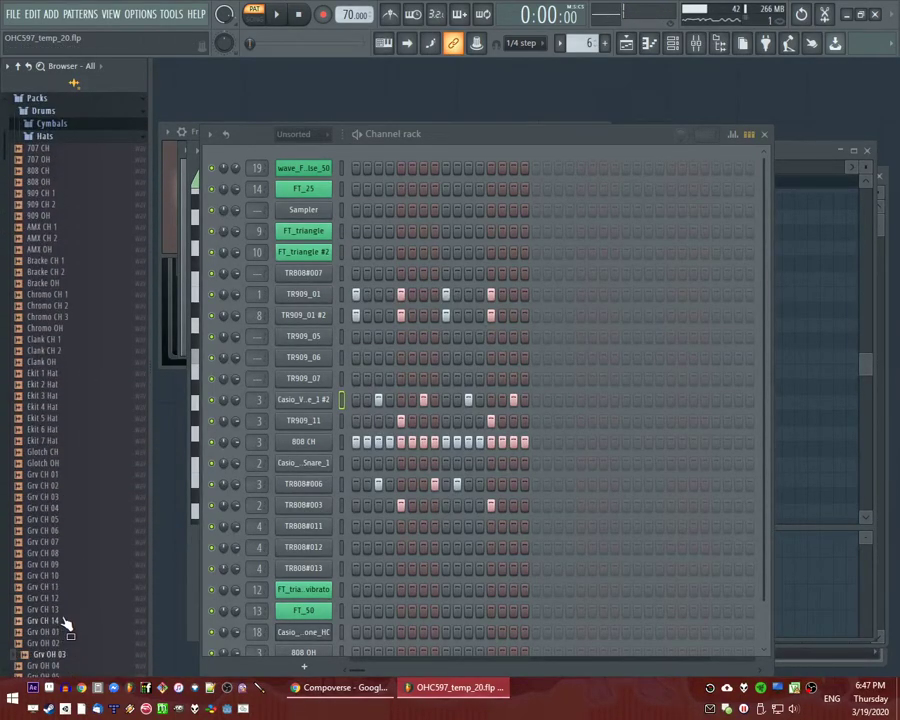
{"action": "scroll", "coordinate": [65, 630], "scroll_direction": "down", "scroll_amount": 6}
{"action": "left_click", "coordinate": [57, 500]}
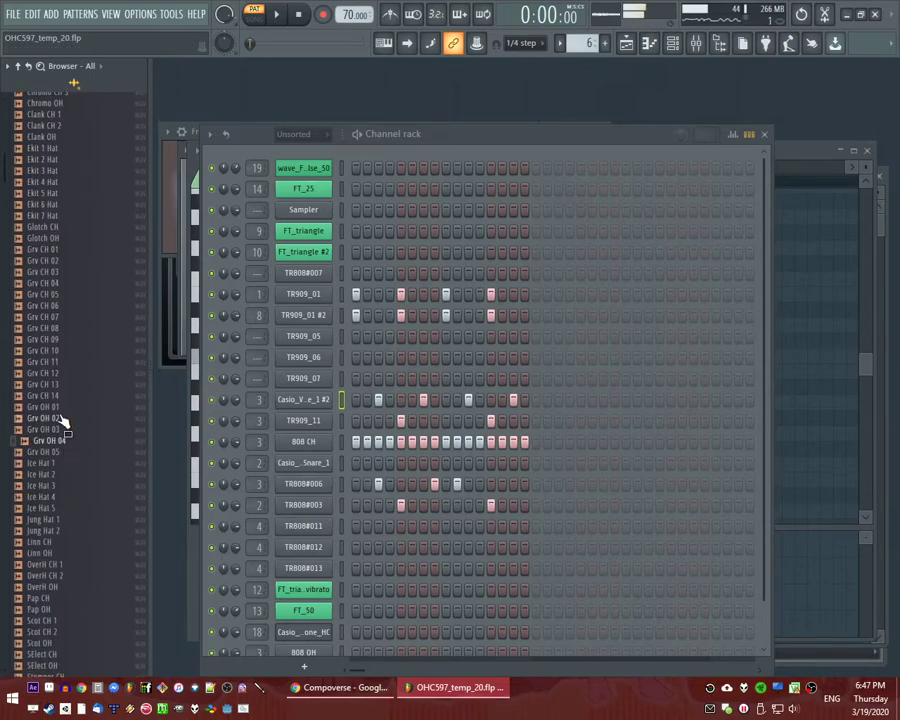
{"action": "left_click_drag", "start_coordinate": [309, 408], "coordinate": [305, 402]}
{"action": "key", "text": "space"}
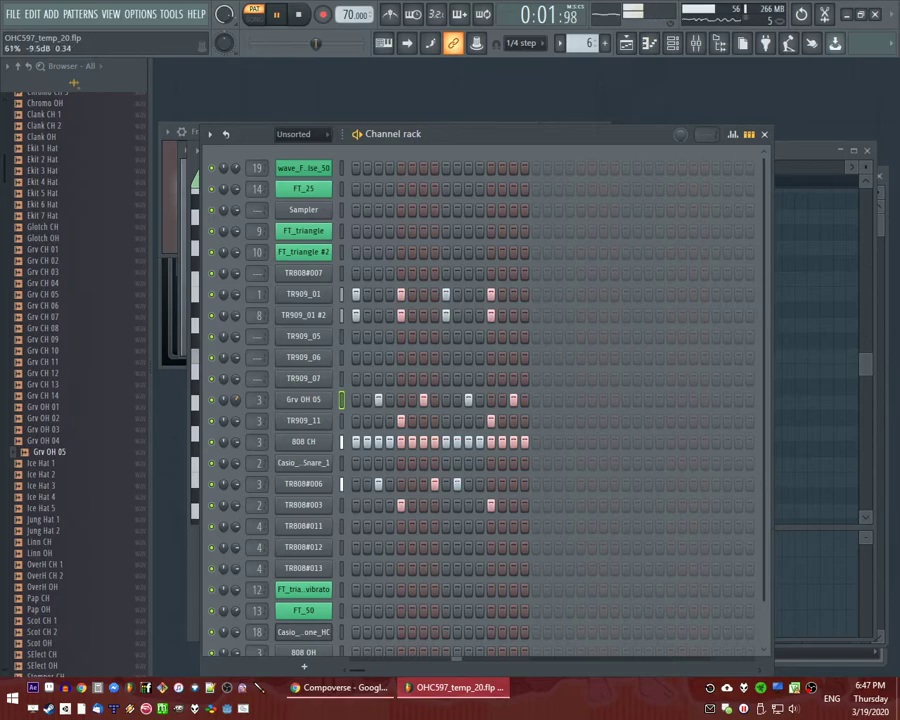
{"action": "left_click", "coordinate": [301, 400]}
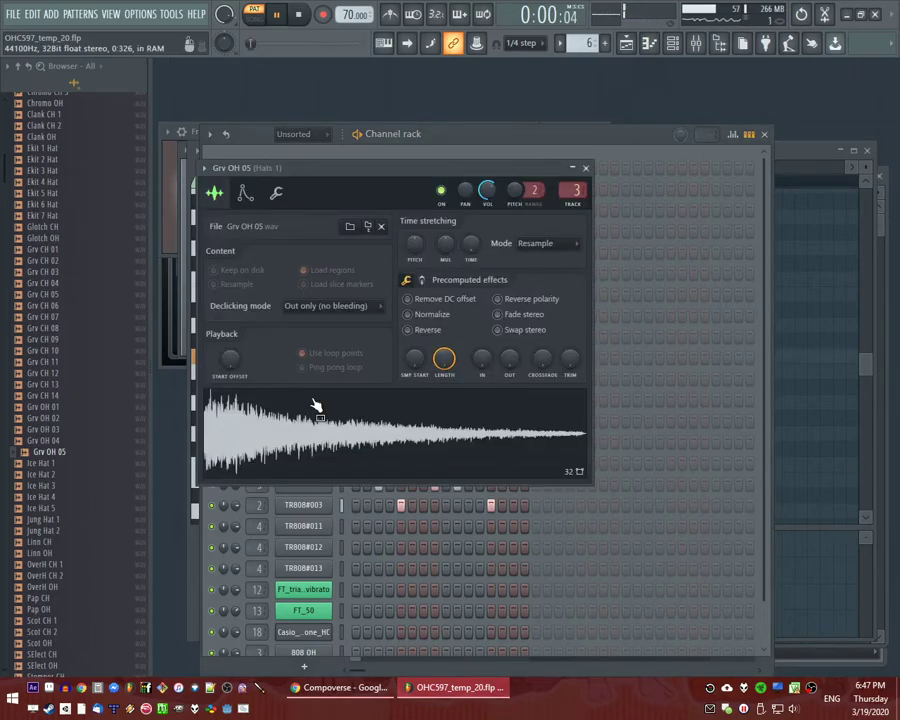
{"action": "left_click", "coordinate": [245, 196]}
Place a copy of the VEC1 BD ReverbFX 02 clip at bar 17 on Track 11 and play the song from bar 16.
{"action": "key", "text": "F5"}
{"action": "left_click", "coordinate": [472, 205]}
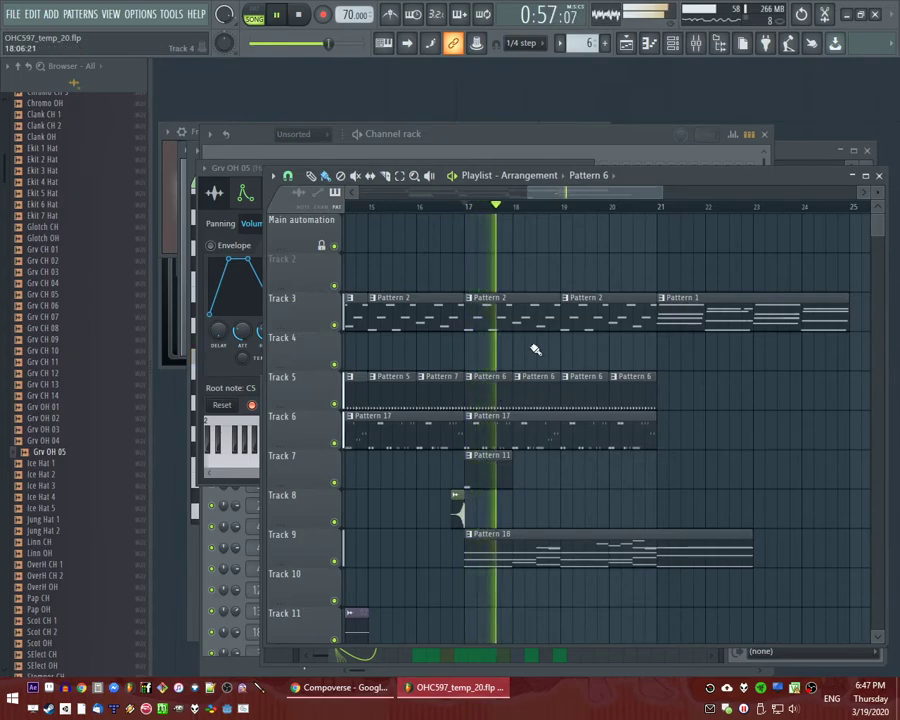
{"action": "left_click", "coordinate": [420, 206]}
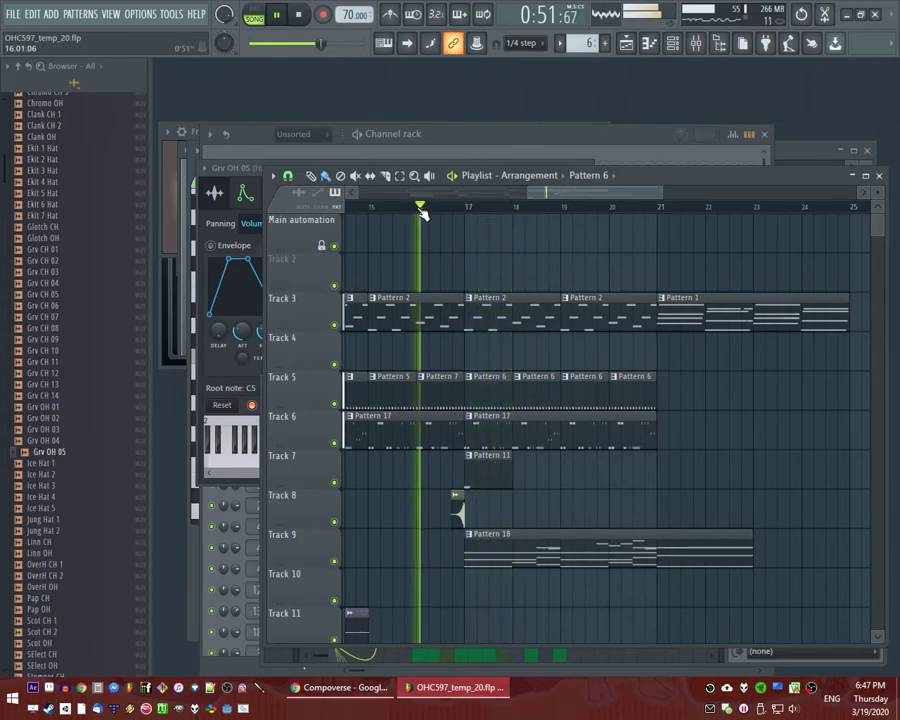
{"action": "scroll", "coordinate": [566, 404], "scroll_direction": "down", "scroll_amount": 3}
{"action": "scroll", "coordinate": [555, 420], "scroll_direction": "up", "scroll_amount": 4}
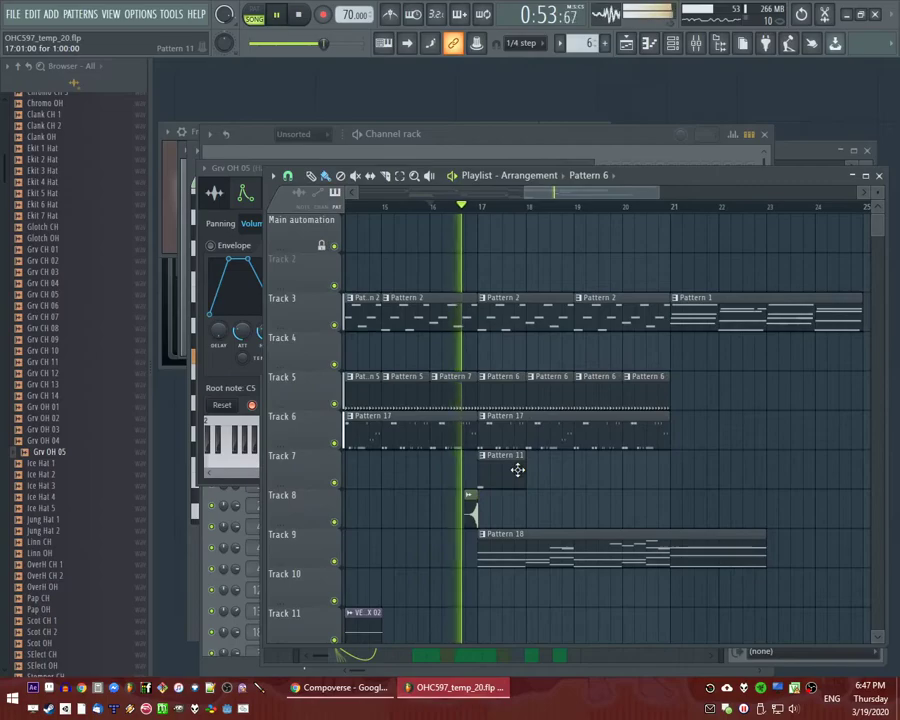
{"action": "scroll", "coordinate": [602, 499], "scroll_direction": "down", "scroll_amount": 3}
{"action": "scroll", "coordinate": [590, 505], "scroll_direction": "down", "scroll_amount": 2}
{"action": "left_click", "coordinate": [462, 553]}
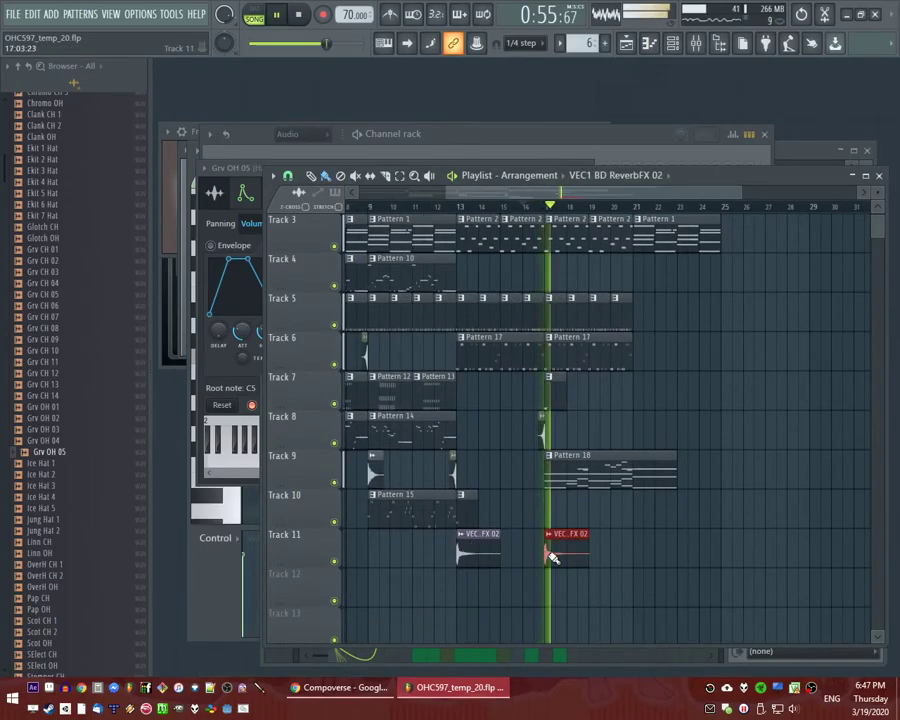
{"action": "scroll", "coordinate": [557, 480], "scroll_direction": "up", "scroll_amount": 3}
{"action": "left_click", "coordinate": [452, 207]}
{"action": "scroll", "coordinate": [550, 323], "scroll_direction": "up", "scroll_amount": 2}
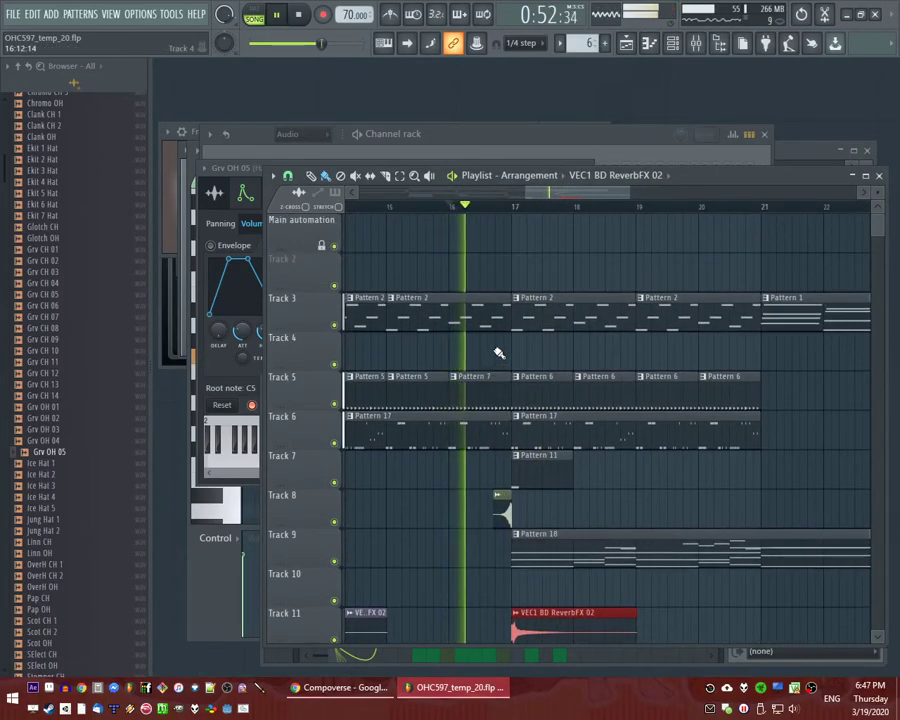
Open Track 7's Pattern 11 at bar 17 in the piano roll for FT_triangle_novibrato.
{"action": "scroll", "coordinate": [515, 362], "scroll_direction": "down", "scroll_amount": 3}
{"action": "scroll", "coordinate": [522, 360], "scroll_direction": "up", "scroll_amount": 3}
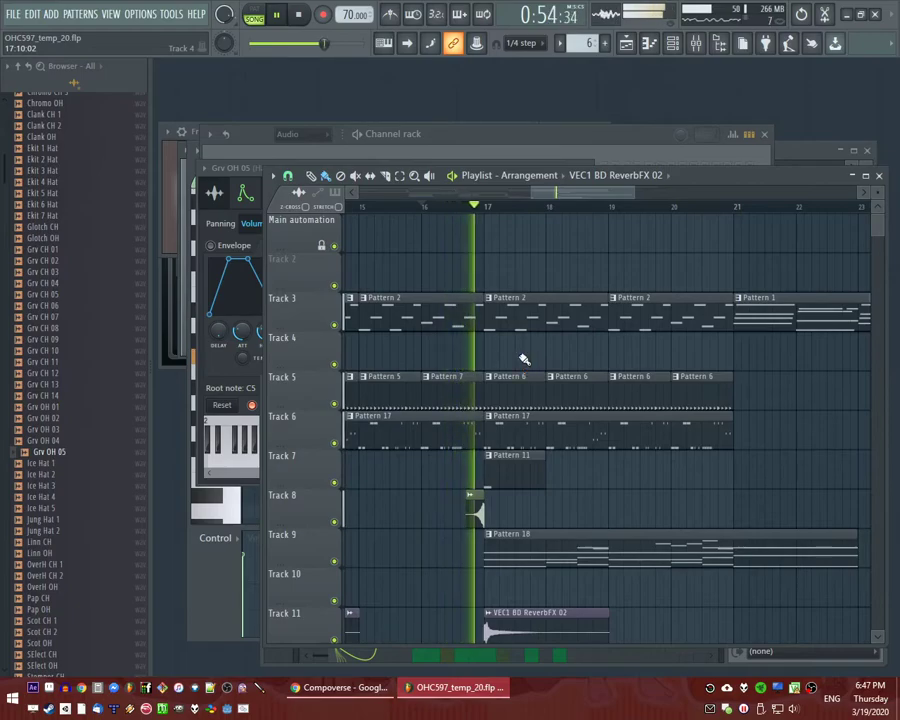
{"action": "scroll", "coordinate": [524, 354], "scroll_direction": "down", "scroll_amount": 3}
{"action": "scroll", "coordinate": [545, 360], "scroll_direction": "up", "scroll_amount": 3}
{"action": "double_click", "coordinate": [466, 461]}
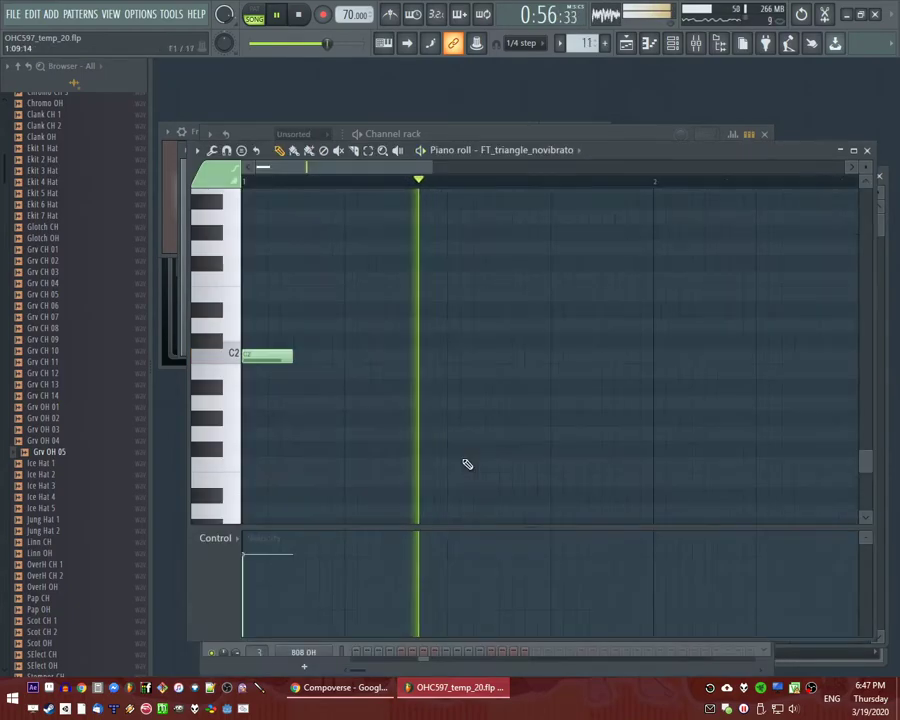
{"action": "scroll", "coordinate": [315, 357], "scroll_direction": "up", "scroll_amount": 3}
{"action": "key", "text": "space"}
{"action": "left_click", "coordinate": [298, 262]}
{"action": "left_click_drag", "start_coordinate": [298, 262], "coordinate": [300, 340]}
{"action": "key", "text": "space"}
{"action": "right_click", "coordinate": [320, 341]}
{"action": "key", "text": "space"}
{"action": "key", "text": "space"}
Add C2 notes on steps 4, 7 and 9 of bar 1 and lengthen the notes to nearly fill the gaps between them.
{"action": "left_click", "coordinate": [326, 450]}
{"action": "left_click_drag", "start_coordinate": [370, 450], "coordinate": [413, 452]}
{"action": "left_click", "coordinate": [392, 450]}
{"action": "left_click", "coordinate": [452, 450]}
{"action": "left_click_drag", "start_coordinate": [471, 450], "coordinate": [499, 450]}
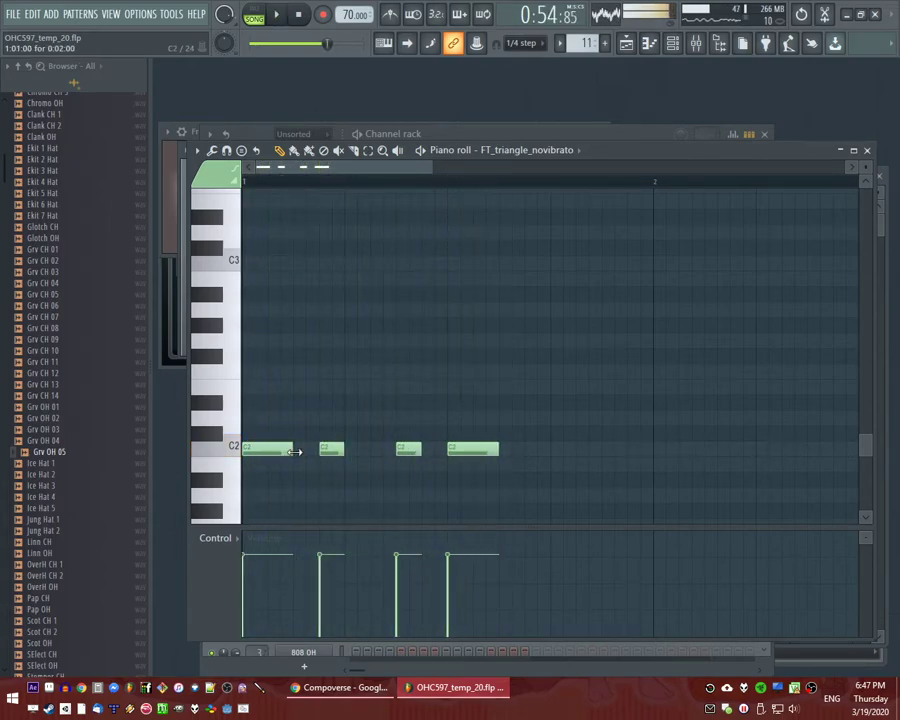
{"action": "left_click_drag", "start_coordinate": [295, 450], "coordinate": [313, 450]}
{"action": "left_click_drag", "start_coordinate": [421, 450], "coordinate": [440, 450]}
{"action": "left_click_drag", "start_coordinate": [344, 450], "coordinate": [381, 452]}
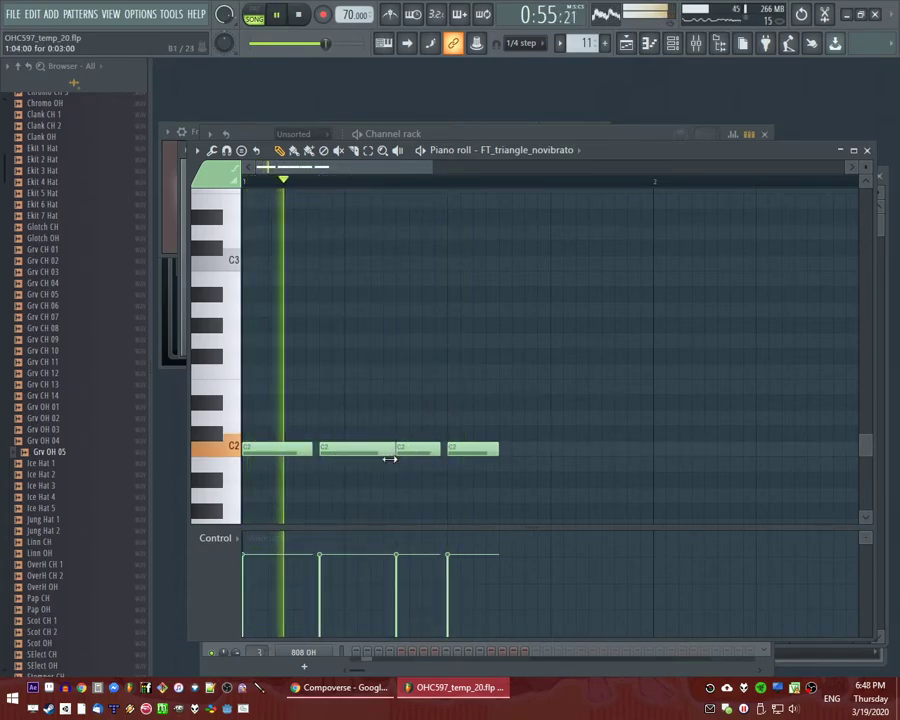
Complete bar 1's six-note C2 rhythm by adding copied notes on steps 12 and 15.
{"action": "scroll", "coordinate": [370, 452], "scroll_direction": "down", "scroll_amount": 2, "text": "ctrl"}
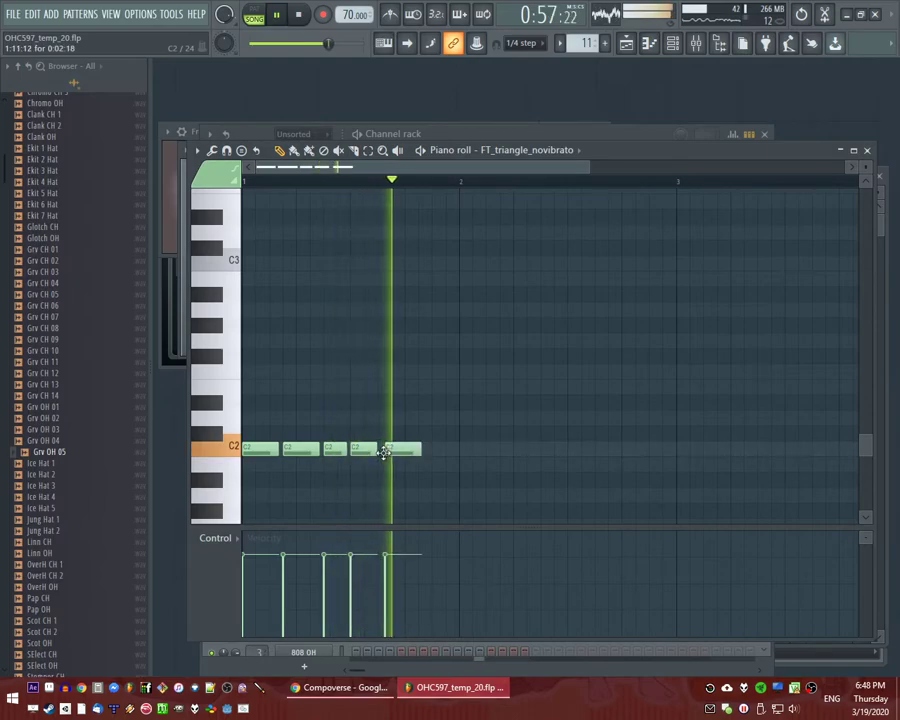
{"action": "right_click", "coordinate": [376, 451]}
{"action": "key", "text": "ctrl+a"}
{"action": "scroll", "coordinate": [387, 469], "scroll_direction": "up", "scroll_amount": 2, "text": "ctrl"}
{"action": "scroll", "coordinate": [390, 466], "scroll_direction": "down", "scroll_amount": 1, "text": "ctrl"}
{"action": "mouse_move", "coordinate": [305, 451]}
{"action": "left_mouse_down", "text": "shift"}
{"action": "mouse_move", "coordinate": [552, 449]}
{"action": "mouse_move", "coordinate": [486, 452]}
{"action": "left_mouse_up", "text": "shift"}
Copy the C2 rhythm into bar 2, transposing its first three notes to E2 and its last three to D2.
{"action": "key", "text": "ctrl+a"}
{"action": "key", "text": "ctrl+c"}
{"action": "left_click_drag", "start_coordinate": [404, 168], "coordinate": [487, 190]}
{"action": "key", "text": "ctrl+v"}
{"action": "left_click_drag", "start_coordinate": [312, 450], "coordinate": [311, 382]}
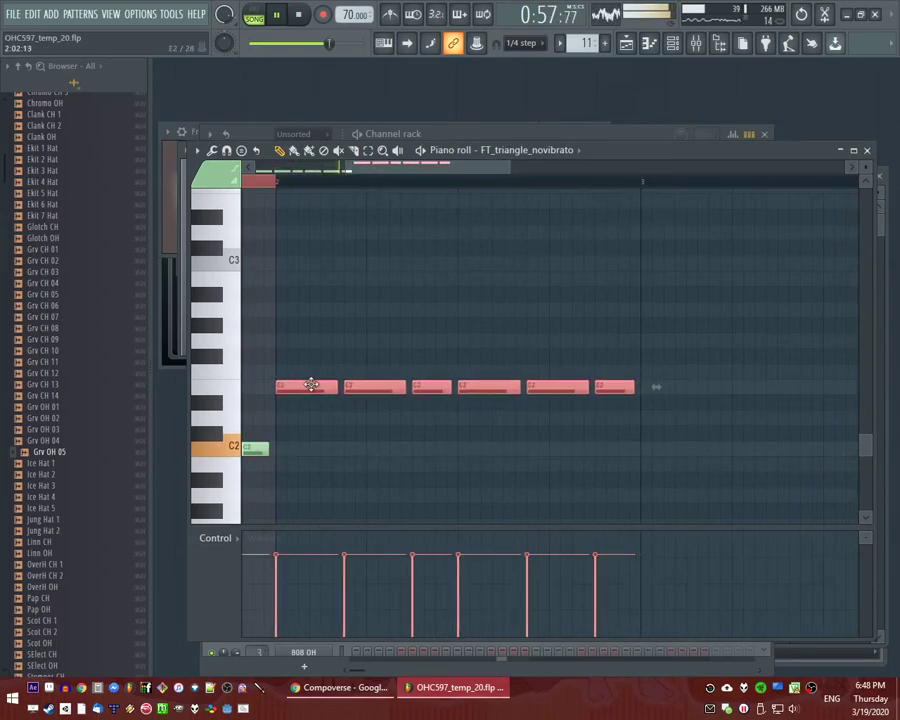
{"action": "left_click_drag", "start_coordinate": [373, 168], "coordinate": [454, 197]}
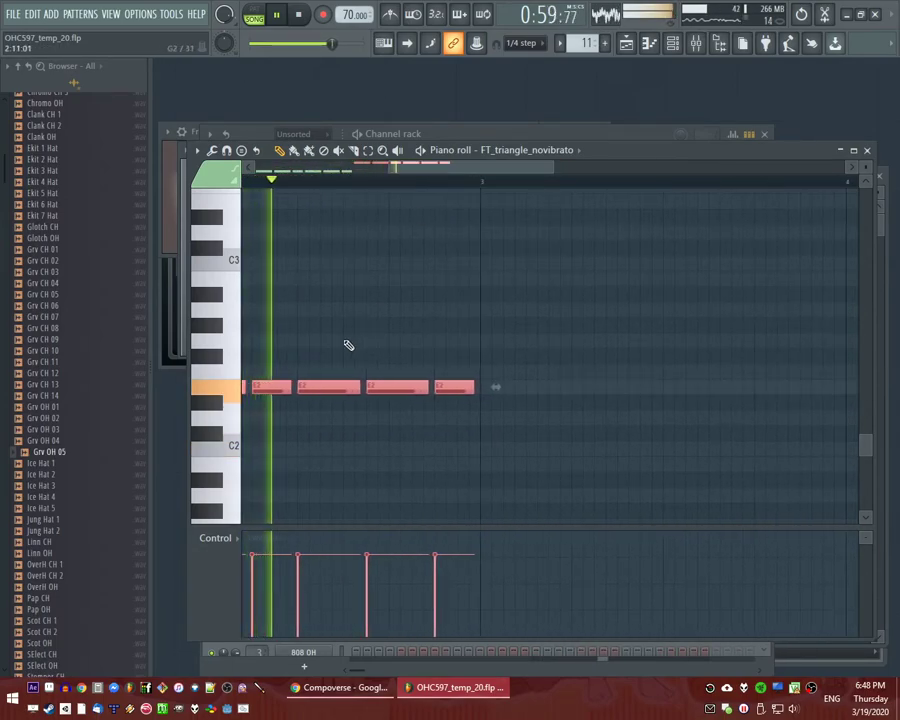
{"action": "left_click_drag", "start_coordinate": [310, 383], "coordinate": [312, 418]}
Duplicate the two-bar bass phrase into bars 3 and 4 of Pattern 11.
{"action": "scroll", "coordinate": [309, 400], "scroll_direction": "down", "scroll_amount": 4}
{"action": "key", "text": "ctrl+a"}
{"action": "key", "text": "ctrl+c"}
{"action": "left_click_drag", "start_coordinate": [409, 170], "coordinate": [489, 167]}
{"action": "key", "text": "ctrl+v"}
{"action": "key", "text": "ctrl+d"}
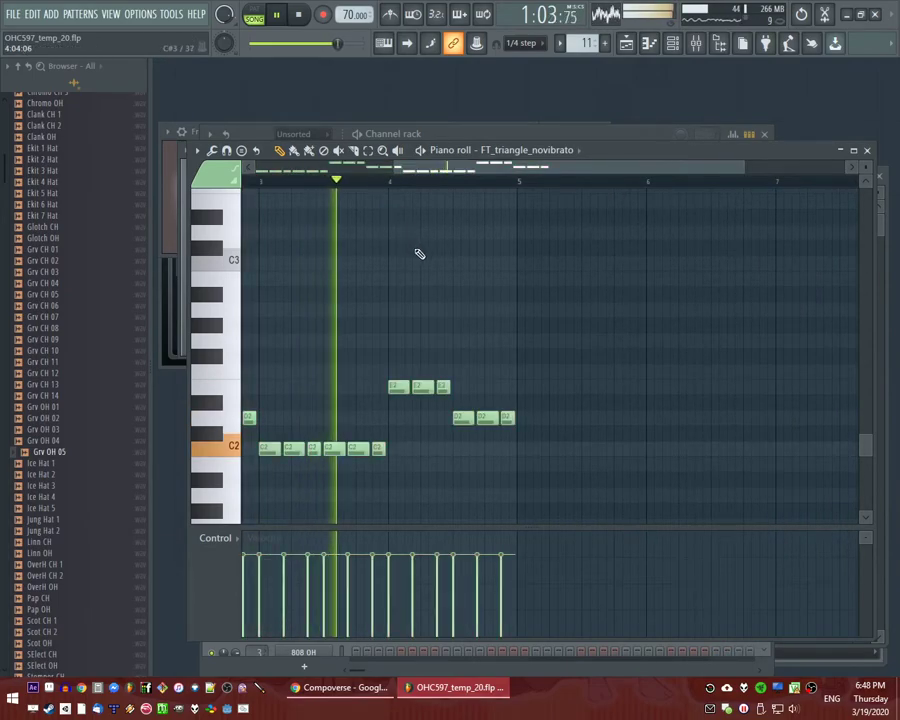
{"action": "scroll", "coordinate": [500, 300], "scroll_direction": "down", "scroll_amount": 3}
Select bar 1's C2 notes, play the bassline and audition other pitches on the piano roll keyboard.
{"action": "key", "text": "space"}
{"action": "left_click_drag", "start_coordinate": [318, 428], "coordinate": [181, 484]}
{"action": "key", "text": "space"}
{"action": "key", "text": "space"}
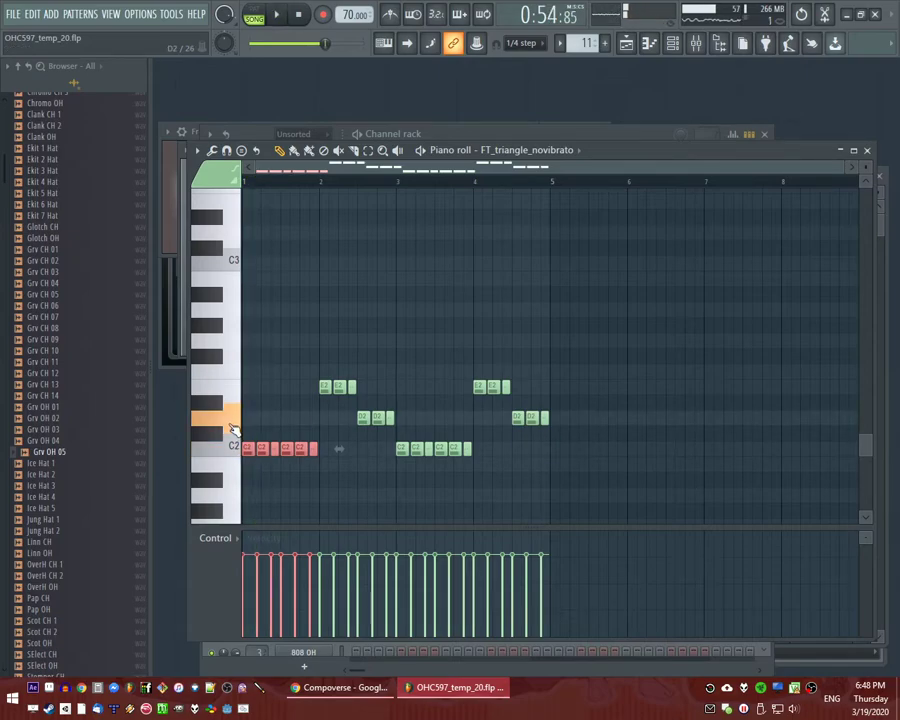
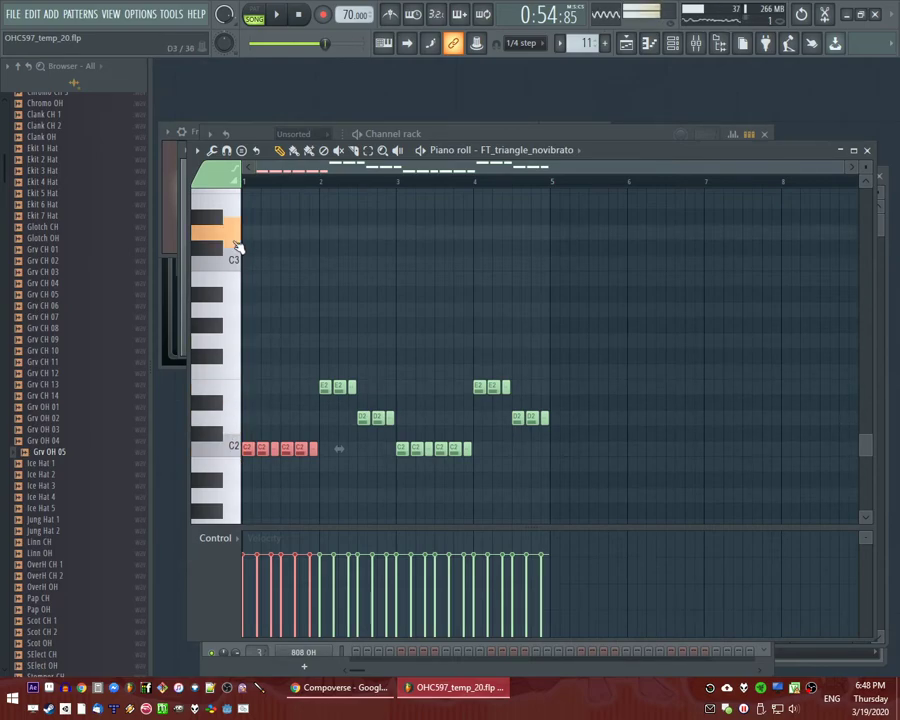
{"action": "key", "text": "Escape"}
{"action": "key", "text": "space"}
Check Pattern 2's FT_triangle notes, reopen Pattern 11 and play the song while comparing its bass pitches.
{"action": "double_click", "coordinate": [430, 315]}
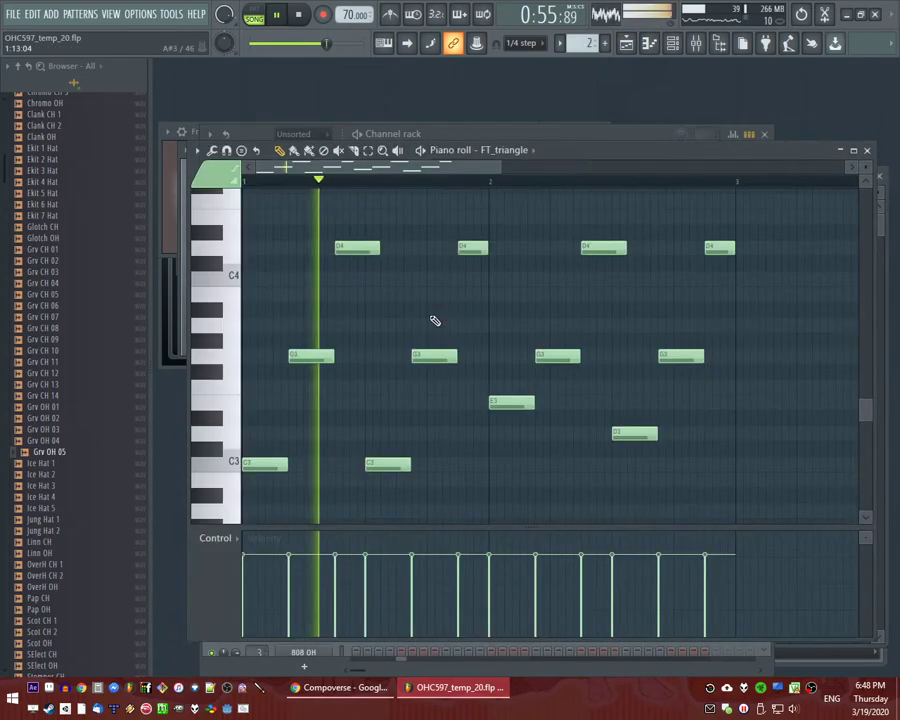
{"action": "key", "text": "F5"}
{"action": "key", "text": "space"}
{"action": "double_click", "coordinate": [436, 470]}
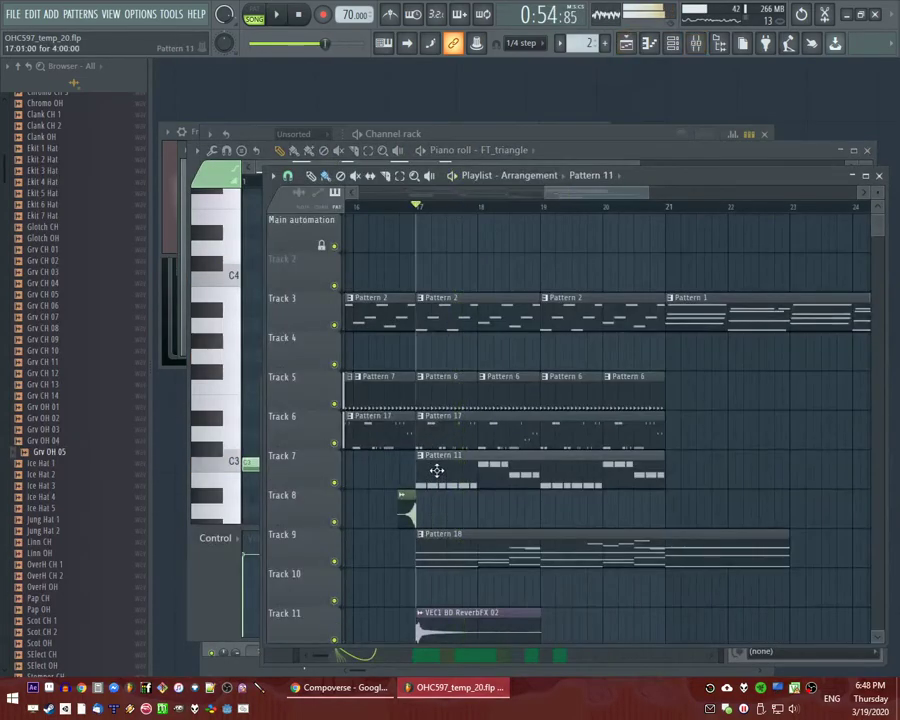
{"action": "left_click_drag", "start_coordinate": [243, 390], "coordinate": [221, 392]}
{"action": "key", "text": "space"}
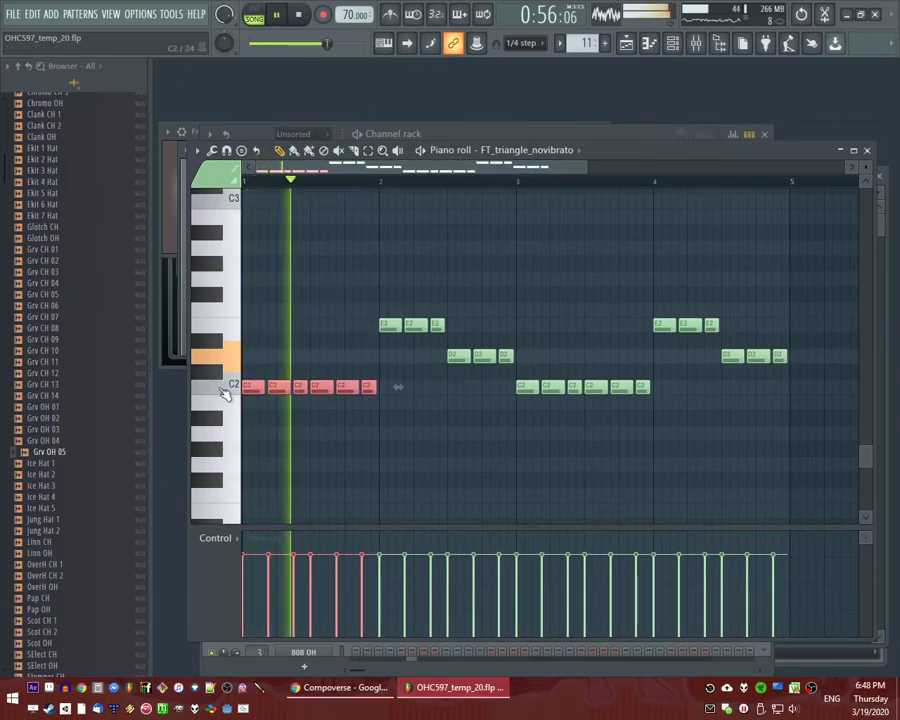
{"action": "scroll", "coordinate": [386, 327], "scroll_direction": "up", "scroll_amount": 2}
Play the arrangement from the playlist and check FT_triangle_novibrato's mixer track 12.
{"action": "key", "text": "F5"}
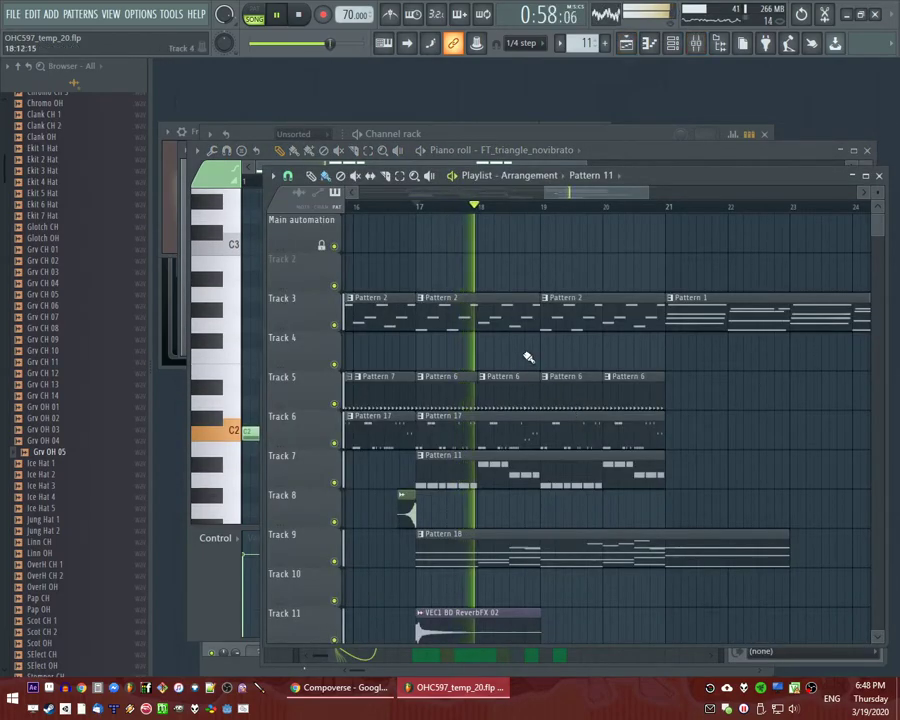
{"action": "scroll", "coordinate": [483, 478], "scroll_direction": "down", "scroll_amount": 3}
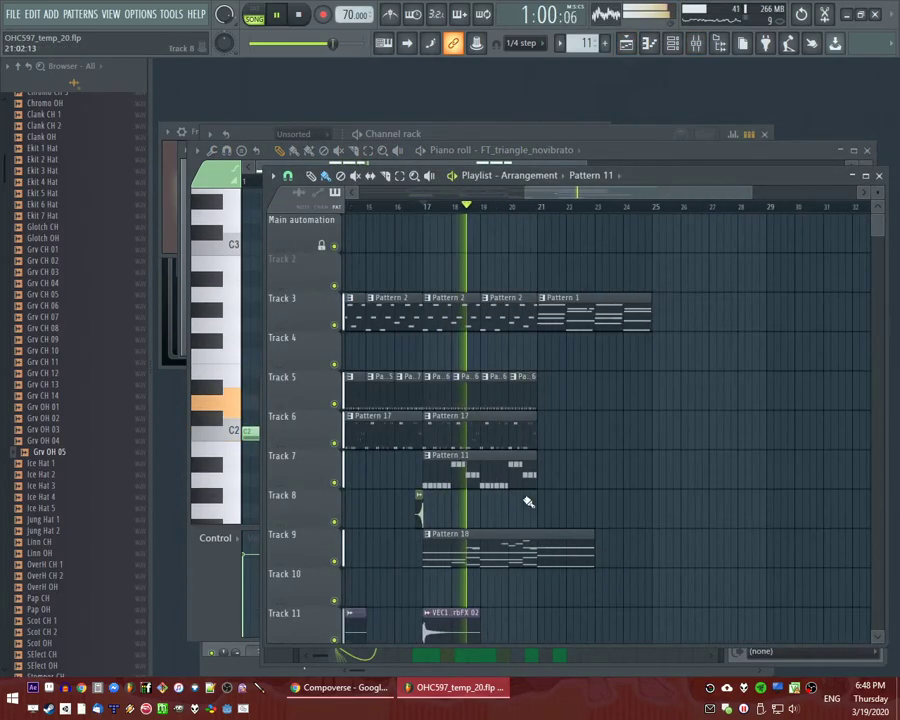
{"action": "key", "text": "F9"}
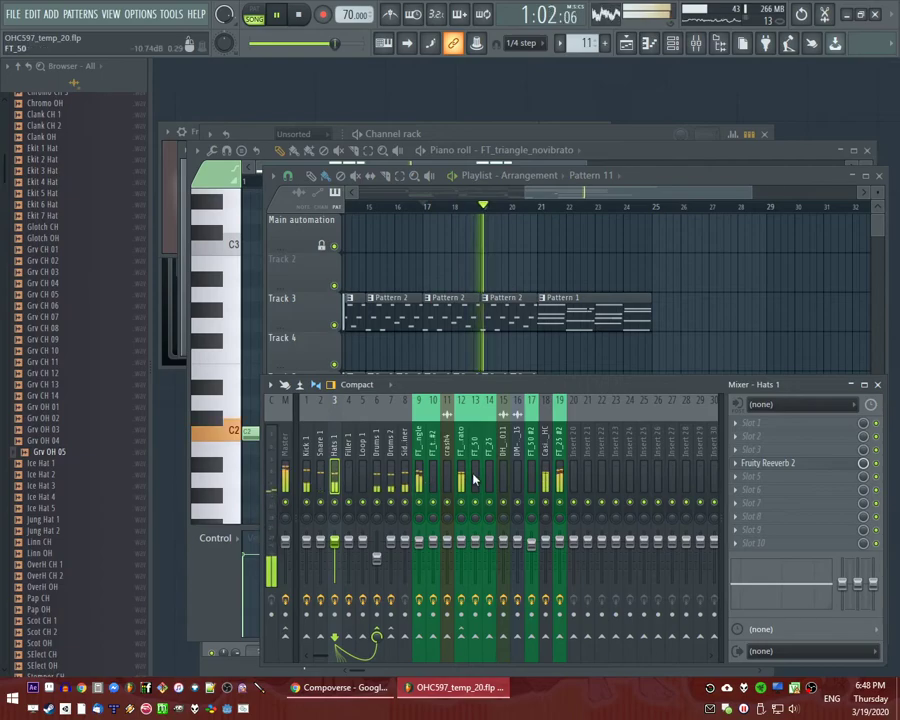
{"action": "left_click", "coordinate": [466, 508]}
{"action": "key", "text": "F9"}
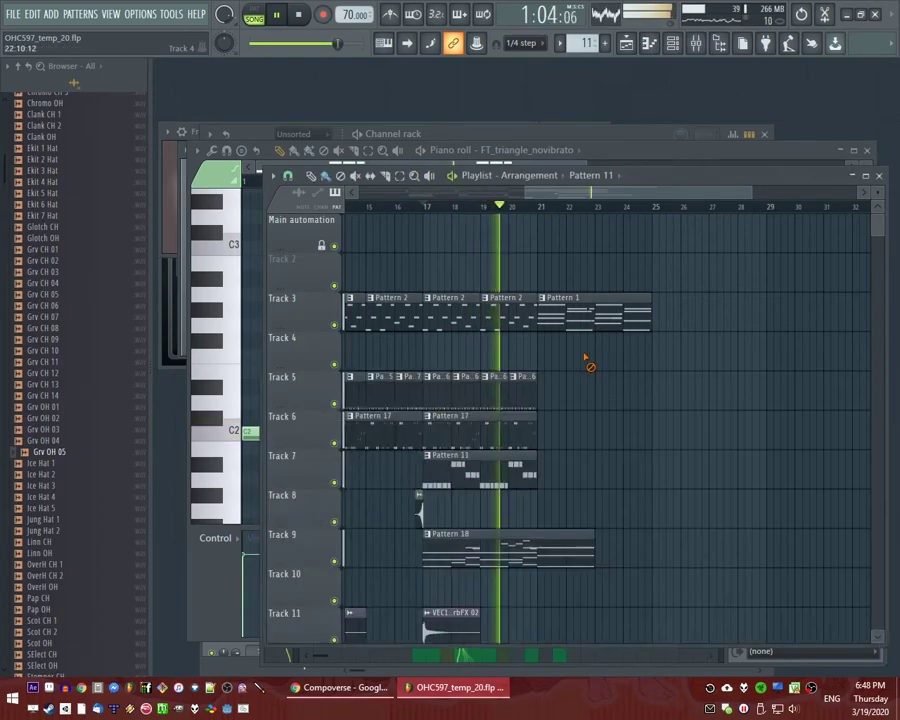
{"action": "scroll", "coordinate": [647, 377], "scroll_direction": "down", "scroll_amount": 2}
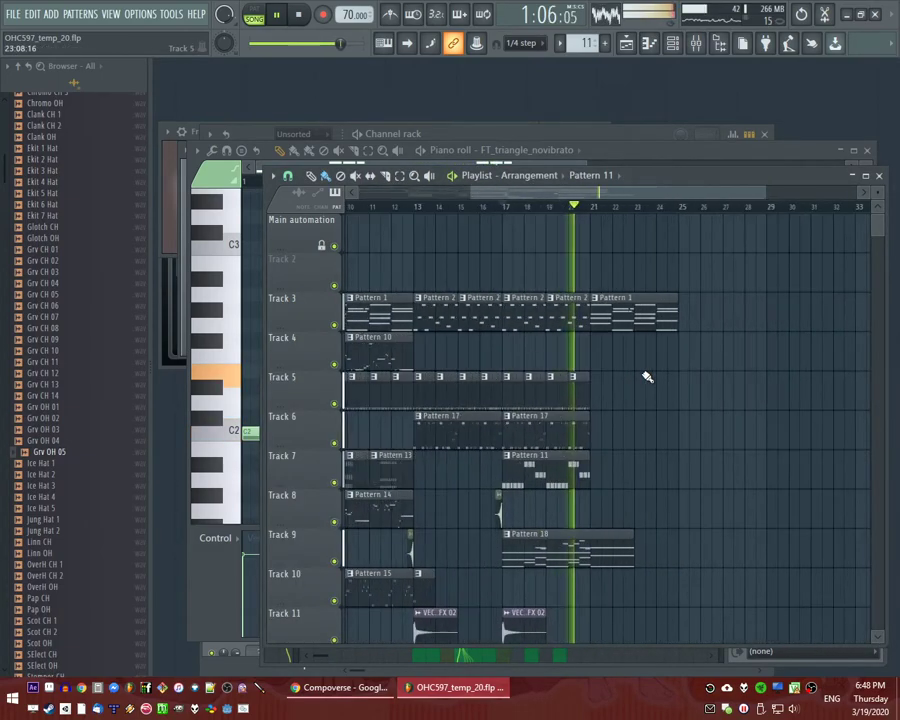
Move the Track 3 to 9 clips from bar 17 onward to bar 21, and the closing Pattern 1 clip to bar 29.
{"action": "left_click_drag", "start_coordinate": [508, 253], "coordinate": [733, 556]}
{"action": "scroll", "coordinate": [542, 540], "scroll_direction": "up", "scroll_amount": 1}
{"action": "left_click_drag", "start_coordinate": [526, 550], "coordinate": [638, 549]}
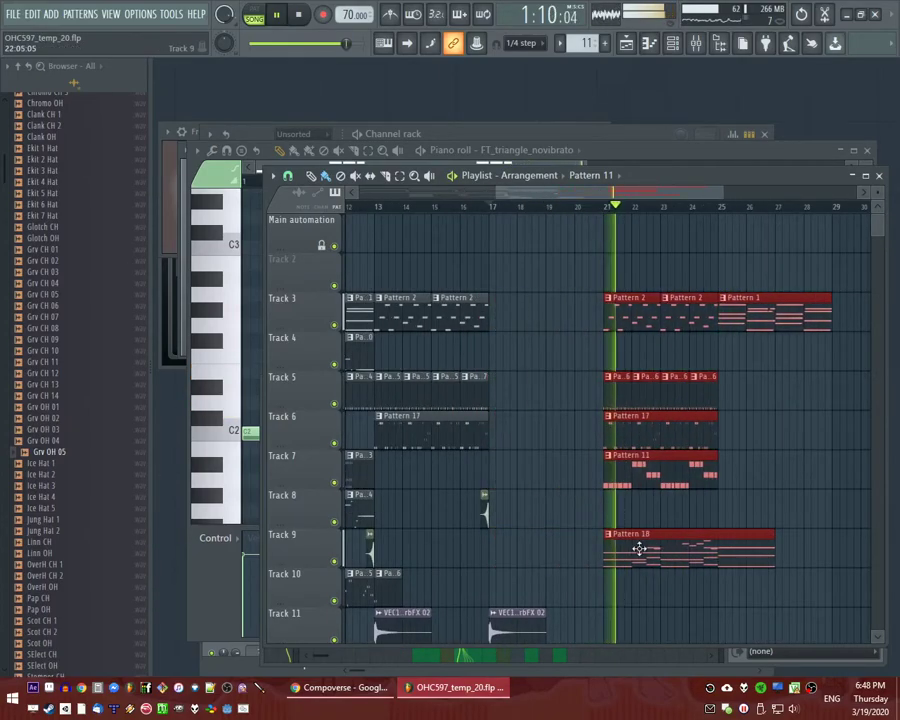
{"action": "scroll", "coordinate": [538, 321], "scroll_direction": "right", "scroll_amount": 4}
{"action": "left_click_drag", "start_coordinate": [581, 255], "coordinate": [730, 405]}
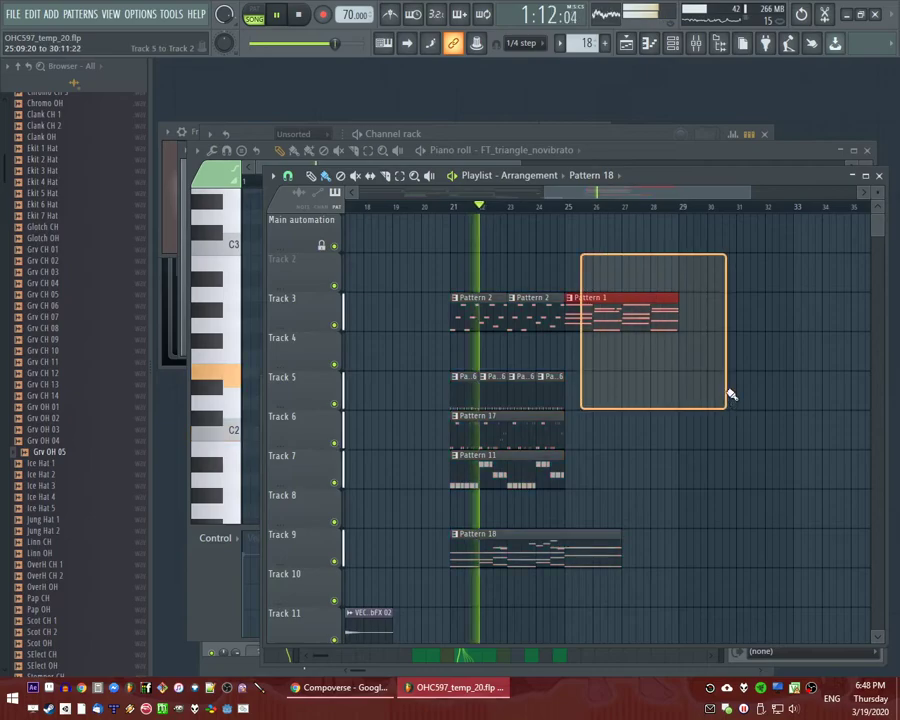
{"action": "left_click_drag", "start_coordinate": [595, 317], "coordinate": [717, 317]}
Duplicate the Pattern 2, 6, 17 and 11 clips of bars 21 to 24 into bars 25 to 28.
{"action": "left_click_drag", "start_coordinate": [462, 292], "coordinate": [628, 496]}
{"action": "key", "text": "ctrl+b"}
{"action": "left_click", "coordinate": [672, 551]}
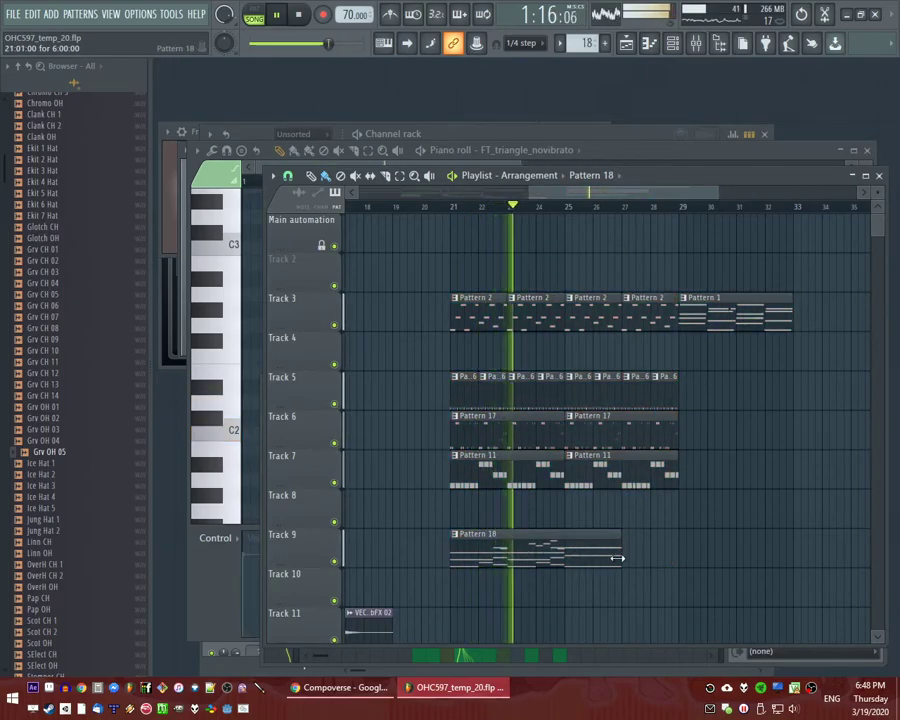
Trim Track 9's Pattern 18 clip to four bars and place a copy at bar 25 that extends to bar 31.
{"action": "left_click_drag", "start_coordinate": [615, 558], "coordinate": [565, 555]}
{"action": "left_click", "coordinate": [571, 558]}
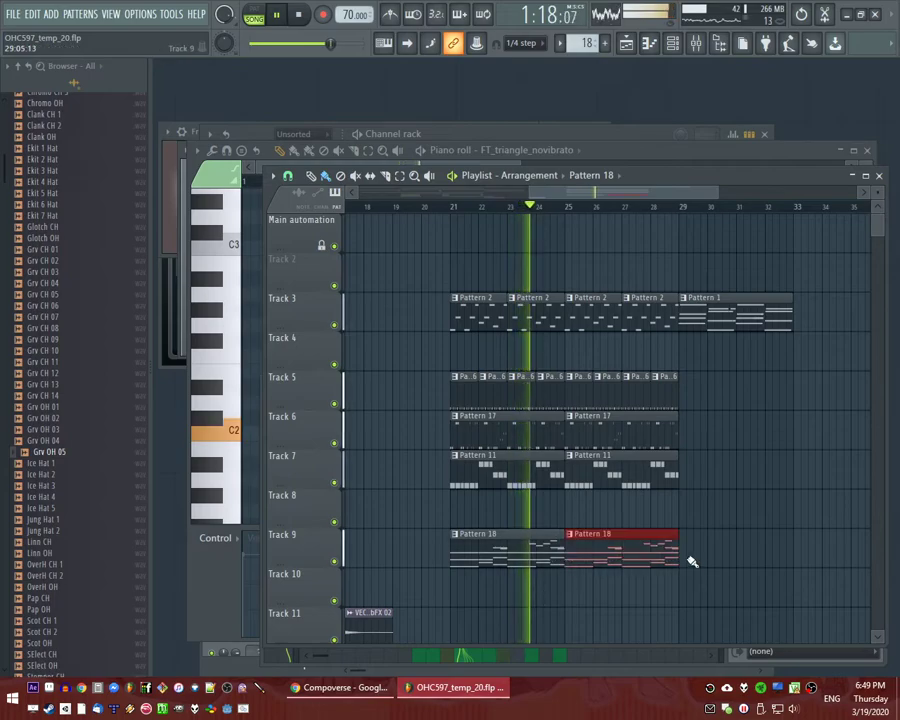
{"action": "scroll", "coordinate": [693, 515], "scroll_direction": "down", "scroll_amount": 5}
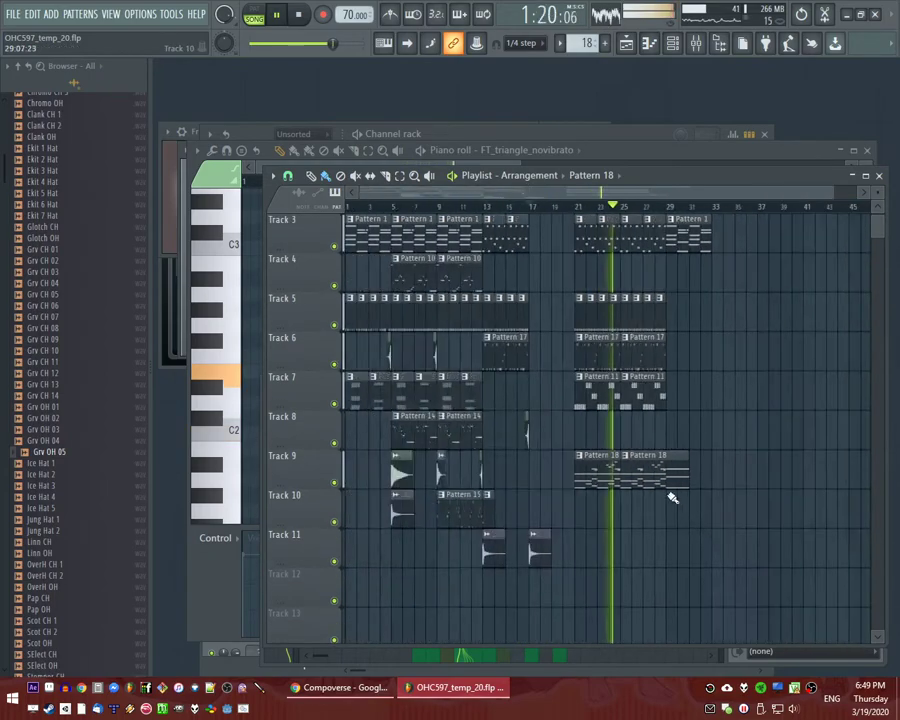
Duplicate the bars 13 to 16 clips of Tracks 3, 5 and 6 into the gap at bars 17 to 20.
{"action": "scroll", "coordinate": [556, 392], "scroll_direction": "up", "scroll_amount": 2}
{"action": "scroll", "coordinate": [556, 400], "scroll_direction": "up", "scroll_amount": 1}
{"action": "left_click_drag", "start_coordinate": [553, 472], "coordinate": [457, 324]}
{"action": "key", "text": "ctrl+b"}
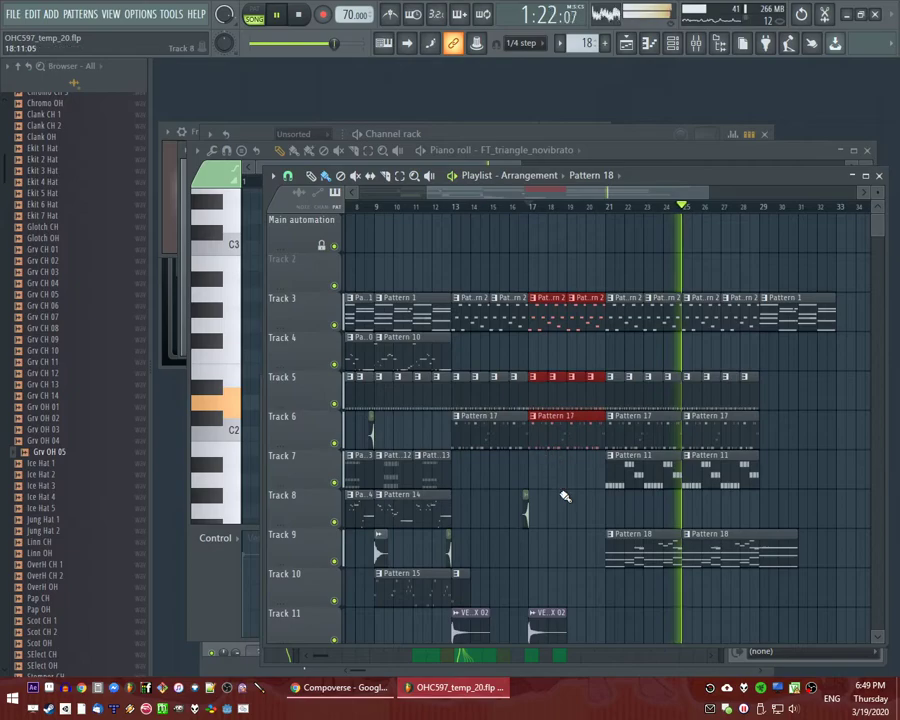
Place a copy of the crash4 clip on Track 8 so that it ends at bar 21.
{"action": "scroll", "coordinate": [557, 500], "scroll_direction": "up", "scroll_amount": 1}
{"action": "left_click", "coordinate": [538, 515], "text": "ctrl"}
{"action": "left_click", "coordinate": [517, 500]}
{"action": "scroll", "coordinate": [635, 522], "scroll_direction": "up", "scroll_amount": 1}
{"action": "left_click", "coordinate": [572, 510]}
{"action": "scroll", "coordinate": [593, 512], "scroll_direction": "up", "scroll_amount": 3}
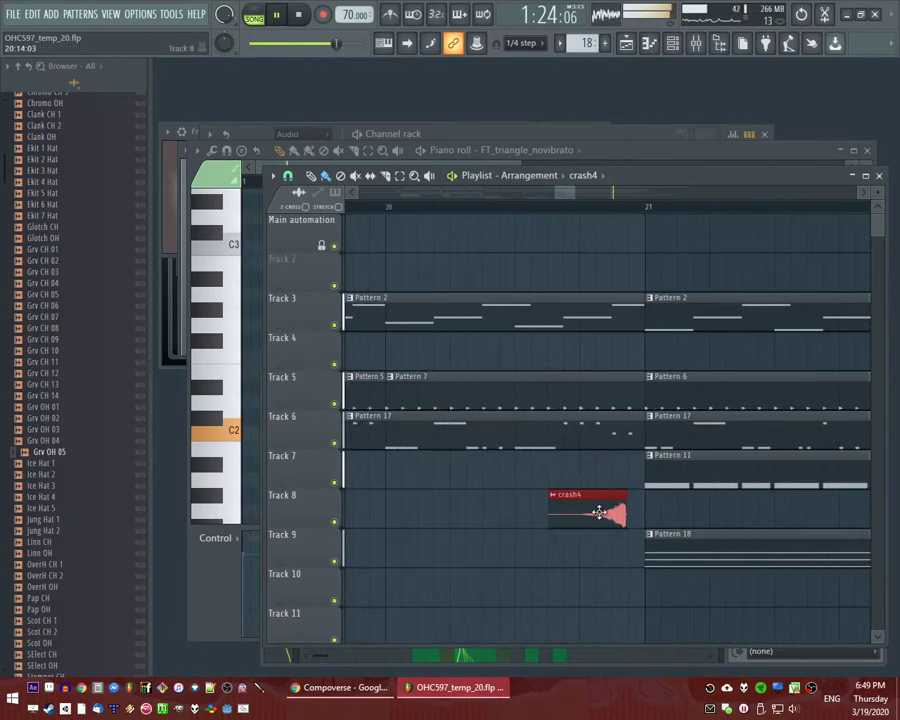
{"action": "scroll", "coordinate": [572, 512], "scroll_direction": "down", "scroll_amount": 5}
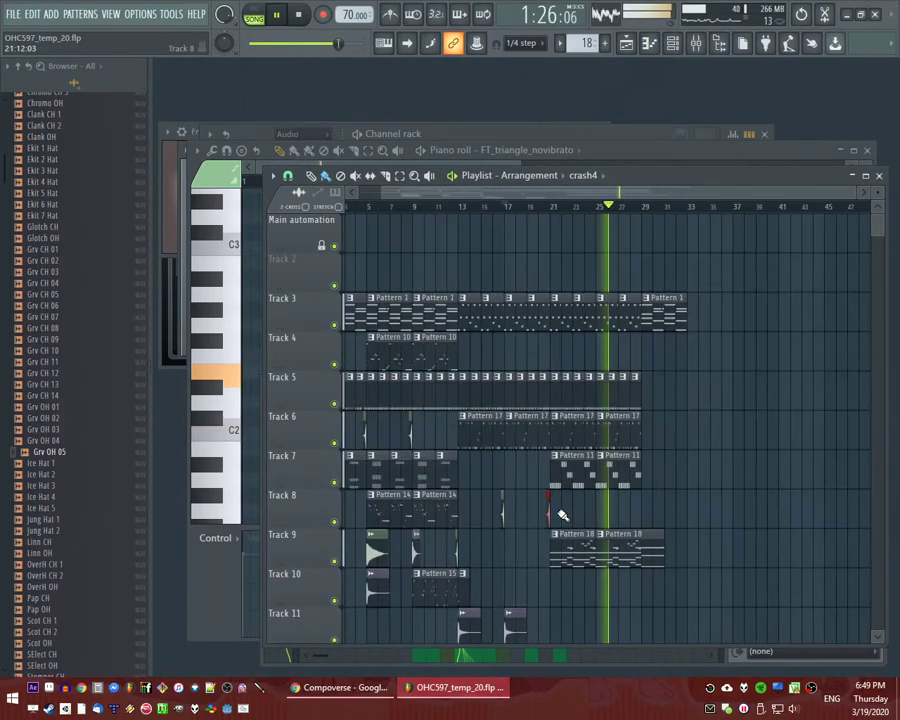
Copy the opening Pattern 12 and Pattern 13 clips from Track 7 to Track 10 at bar 21 and duplicate them at bar 25.
{"action": "scroll", "coordinate": [435, 327], "scroll_direction": "down", "scroll_amount": 1}
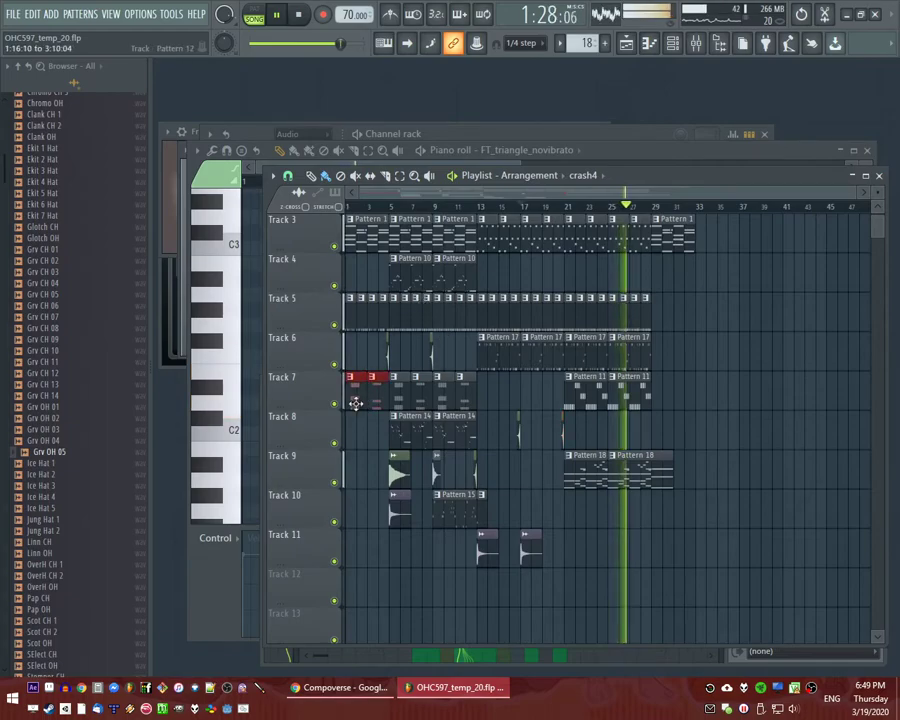
{"action": "left_click_drag", "start_coordinate": [357, 408], "coordinate": [356, 410]}
{"action": "key", "text": "ctrl+c"}
{"action": "scroll", "coordinate": [715, 518], "scroll_direction": "up", "scroll_amount": 5}
{"action": "key", "text": "ctrl+v"}
{"action": "scroll", "coordinate": [668, 488], "scroll_direction": "down", "scroll_amount": 2}
{"action": "left_click_drag", "start_coordinate": [542, 384], "coordinate": [395, 534]}
{"action": "key", "text": "ctrl+b"}
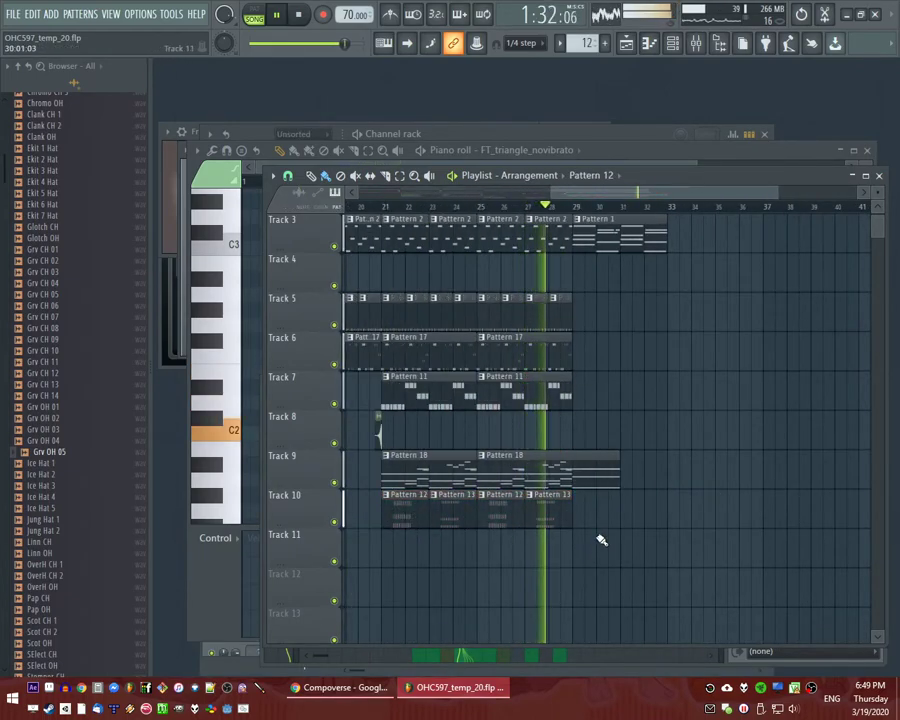
Duplicate Track 10's Pattern 12 and Pattern 13 clips into bars 29 to 32.
{"action": "scroll", "coordinate": [613, 495], "scroll_direction": "up", "scroll_amount": 2}
{"action": "left_click_drag", "start_coordinate": [608, 584], "coordinate": [500, 594]}
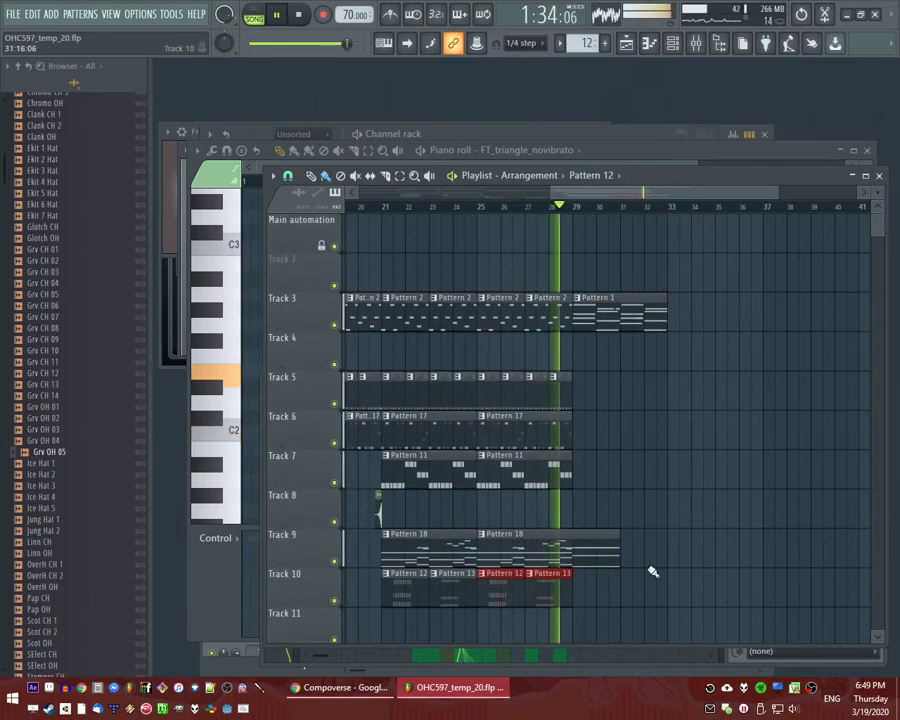
{"action": "left_click", "coordinate": [636, 577], "text": "ctrl"}
{"action": "left_click_drag", "start_coordinate": [607, 584], "coordinate": [494, 596]}
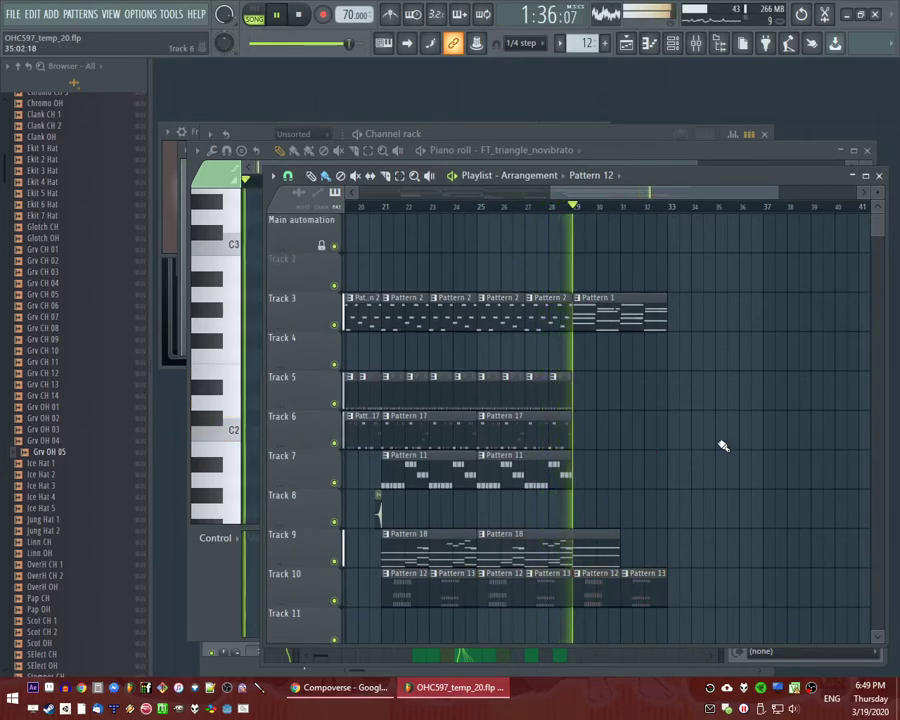
Copy the DH_FX OUT LONG_011 and VEC1 BD ReverbFX 02 clips from bar 5 to bar 29 on Tracks 6 and 7.
{"action": "scroll", "coordinate": [452, 505], "scroll_direction": "down", "scroll_amount": 4}
{"action": "left_click", "coordinate": [406, 562]}
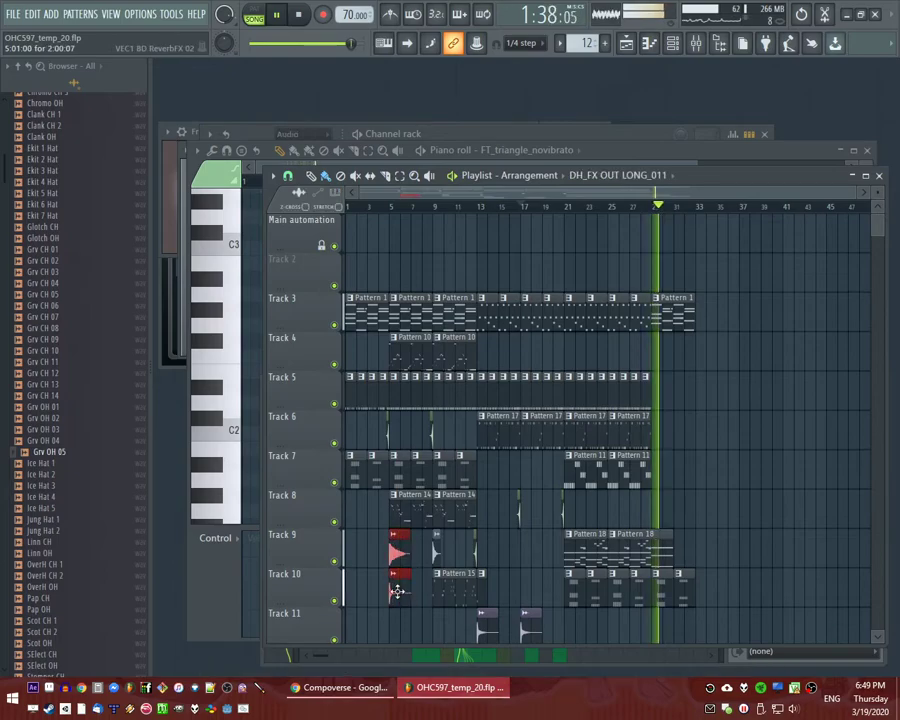
{"action": "key", "text": "ctrl+c"}
{"action": "scroll", "coordinate": [674, 494], "scroll_direction": "up", "scroll_amount": 6}
{"action": "key", "text": "ctrl+v"}
{"action": "scroll", "coordinate": [780, 464], "scroll_direction": "down", "scroll_amount": 2}
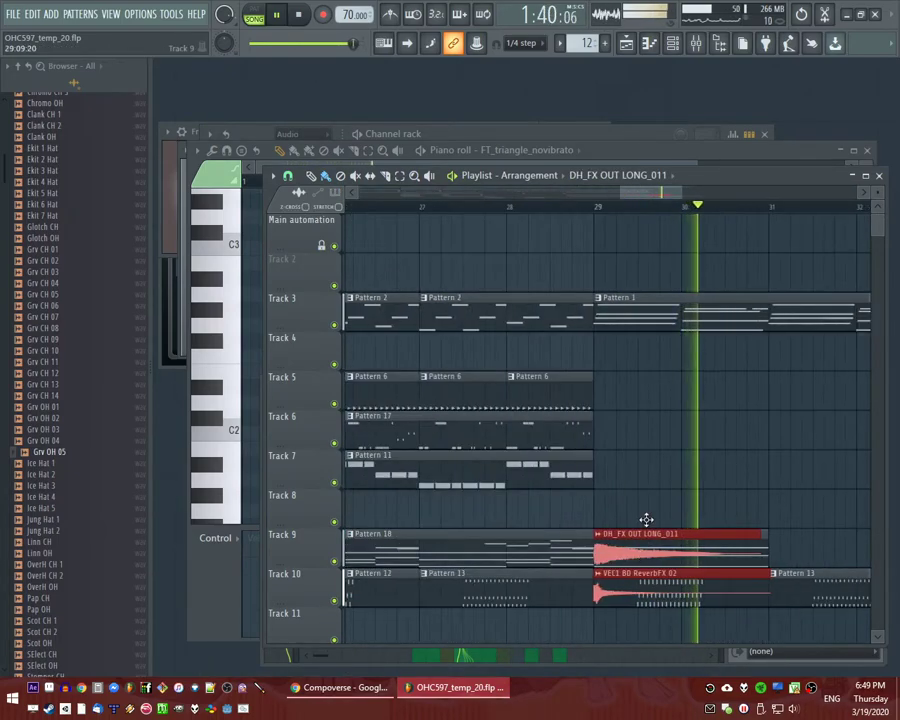
{"action": "left_click_drag", "start_coordinate": [640, 543], "coordinate": [640, 428]}
Delete Track 10's Pattern 12 and Pattern 13 clips from bar 29 onward.
{"action": "scroll", "coordinate": [567, 370], "scroll_direction": "down", "scroll_amount": 5}
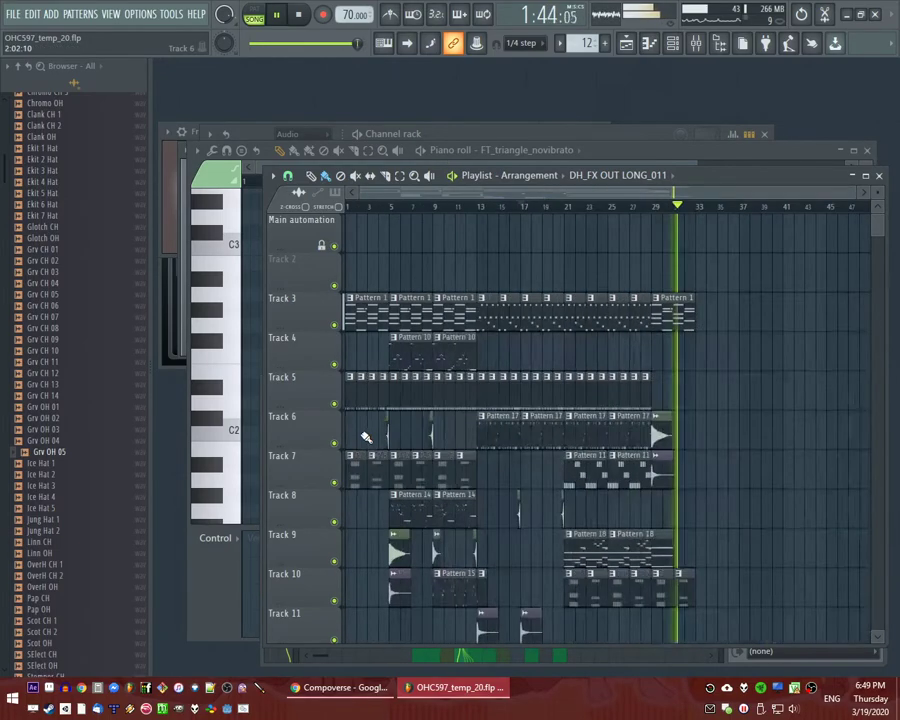
{"action": "scroll", "coordinate": [704, 504], "scroll_direction": "up", "scroll_amount": 4}
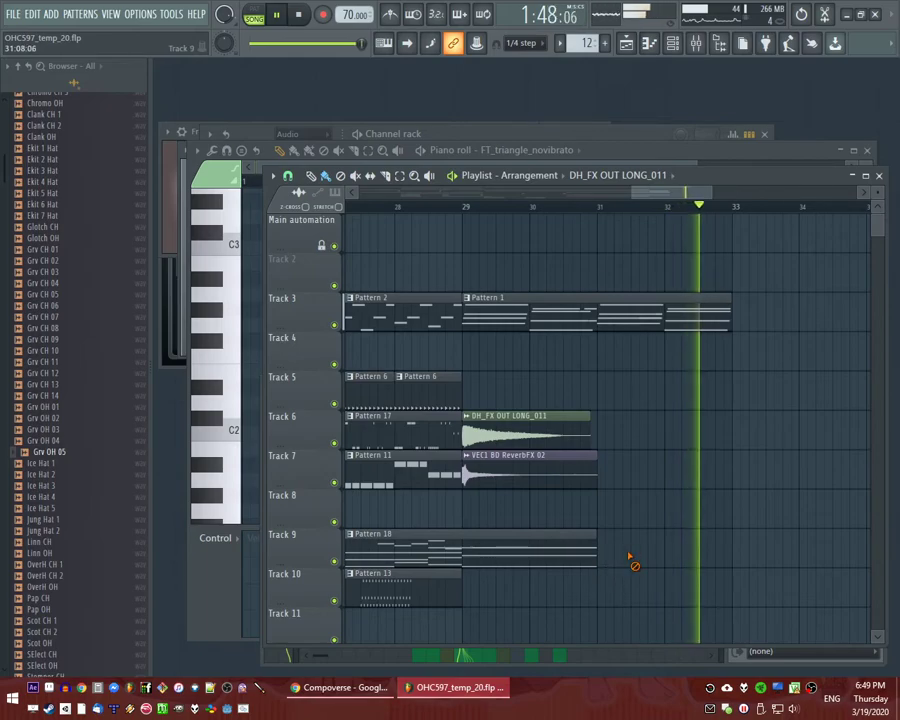
{"action": "scroll", "coordinate": [744, 537], "scroll_direction": "down", "scroll_amount": 4}
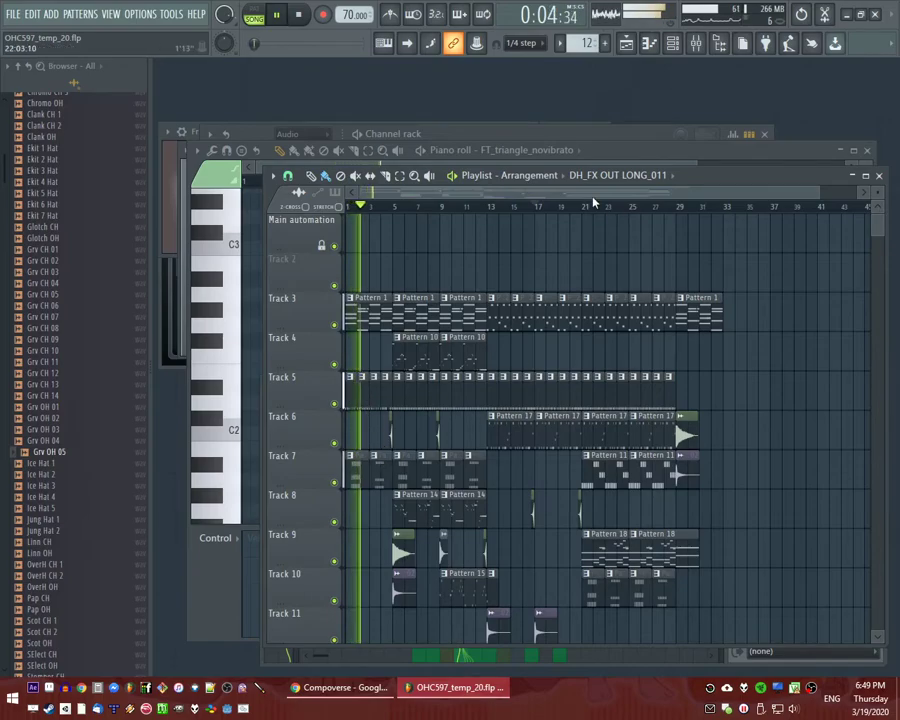
Play the arrangement around the bar 13 transition and again from about bar 10.
{"action": "left_click", "coordinate": [569, 209]}
{"action": "left_click", "coordinate": [503, 209]}
{"action": "scroll", "coordinate": [532, 263], "scroll_direction": "up", "scroll_amount": 2}
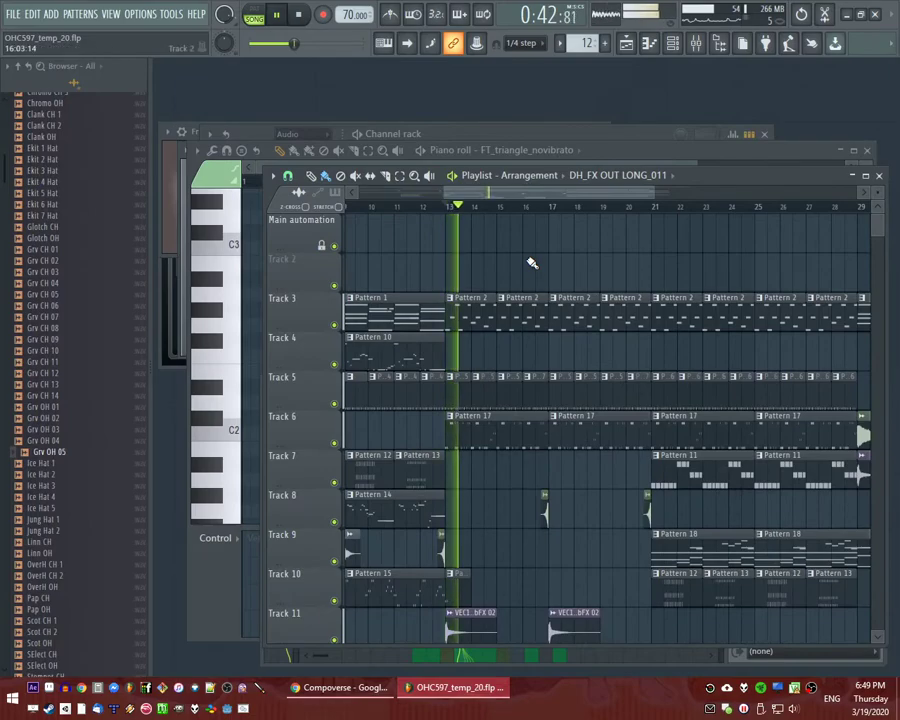
{"action": "scroll", "coordinate": [531, 257], "scroll_direction": "down", "scroll_amount": 2}
{"action": "scroll", "coordinate": [529, 250], "scroll_direction": "down", "scroll_amount": 2}
{"action": "scroll", "coordinate": [529, 270], "scroll_direction": "up", "scroll_amount": 2}
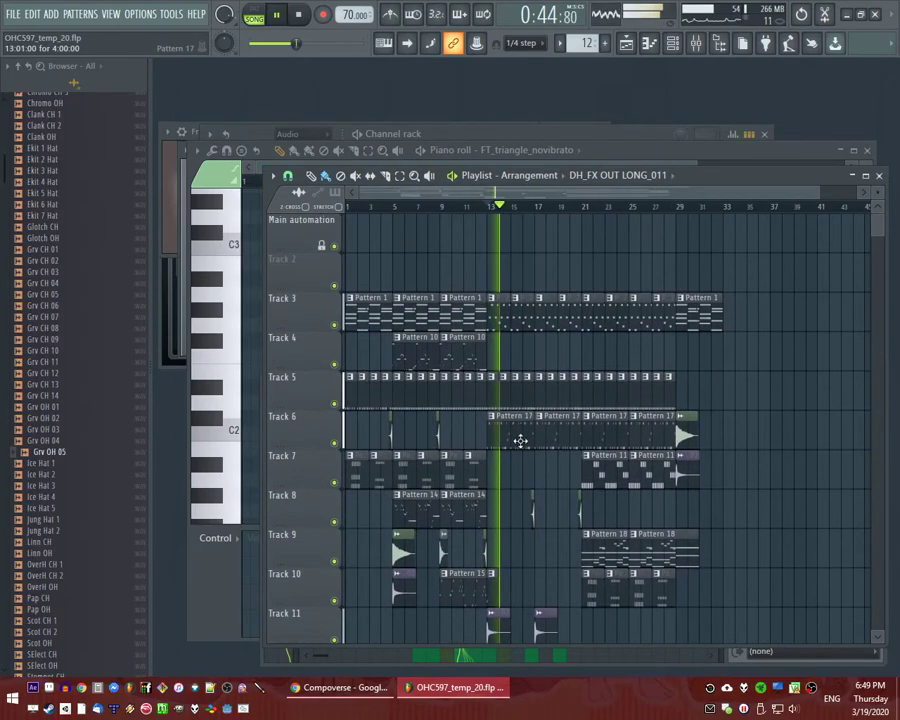
{"action": "left_click", "coordinate": [462, 208]}
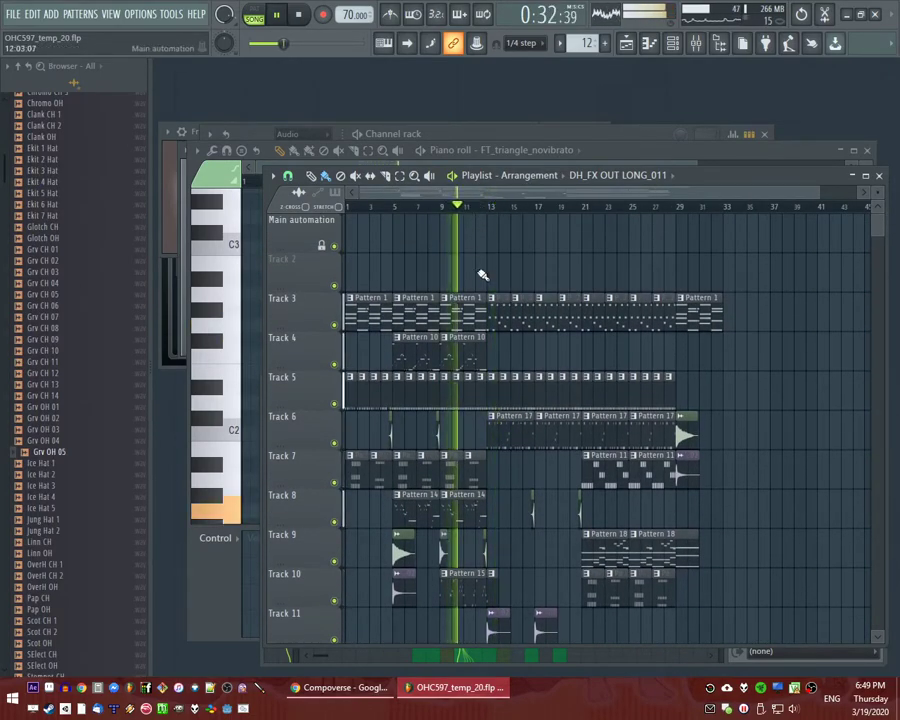
Play the song from bar 21 and examine the layered clips of the new section up to bar 33.
{"action": "left_click", "coordinate": [596, 208]}
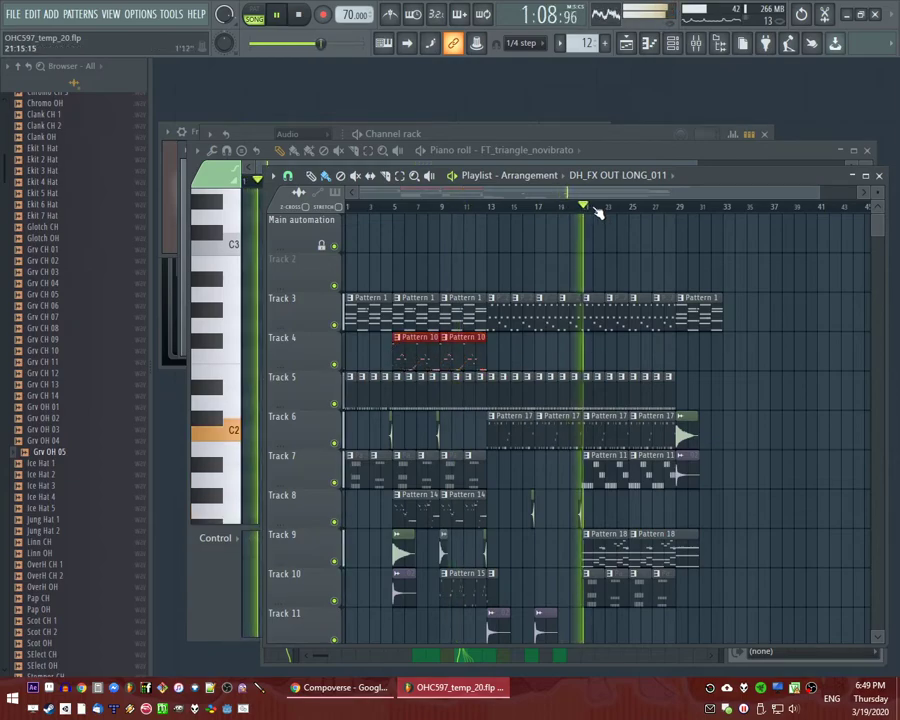
{"action": "scroll", "coordinate": [620, 272], "scroll_direction": "down", "scroll_amount": 1}
{"action": "scroll", "coordinate": [640, 290], "scroll_direction": "down", "scroll_amount": 2}
{"action": "scroll", "coordinate": [674, 344], "scroll_direction": "up", "scroll_amount": 3}
{"action": "scroll", "coordinate": [600, 370], "scroll_direction": "up", "scroll_amount": 3}
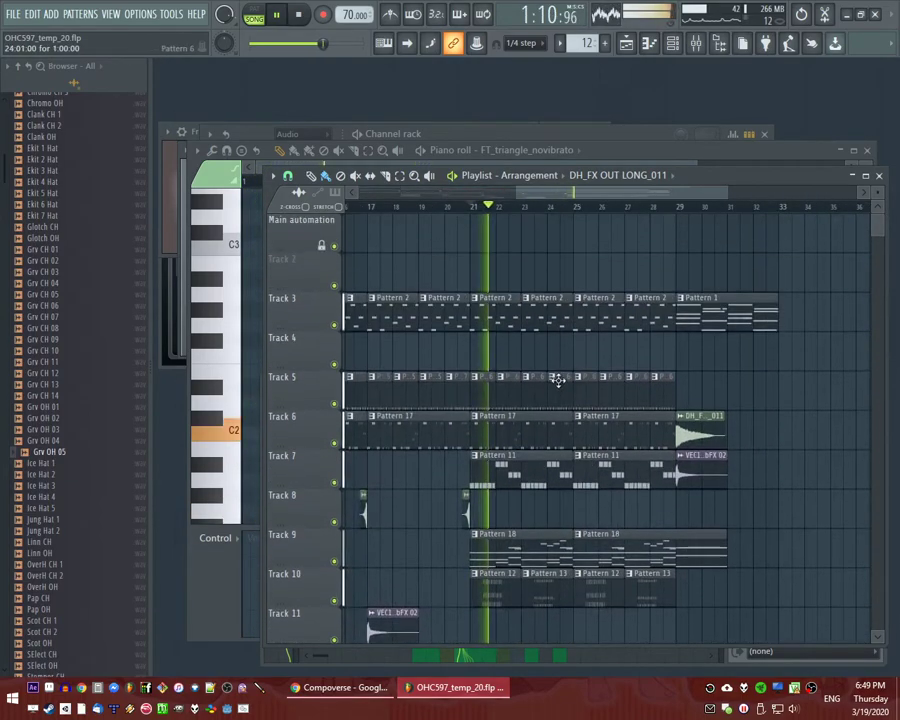
{"action": "scroll", "coordinate": [609, 349], "scroll_direction": "down", "scroll_amount": 1}
{"action": "scroll", "coordinate": [590, 349], "scroll_direction": "up", "scroll_amount": 2}
{"action": "scroll", "coordinate": [590, 349], "scroll_direction": "down", "scroll_amount": 2}
{"action": "scroll", "coordinate": [590, 349], "scroll_direction": "up", "scroll_amount": 2}
{"action": "scroll", "coordinate": [592, 348], "scroll_direction": "down", "scroll_amount": 3}
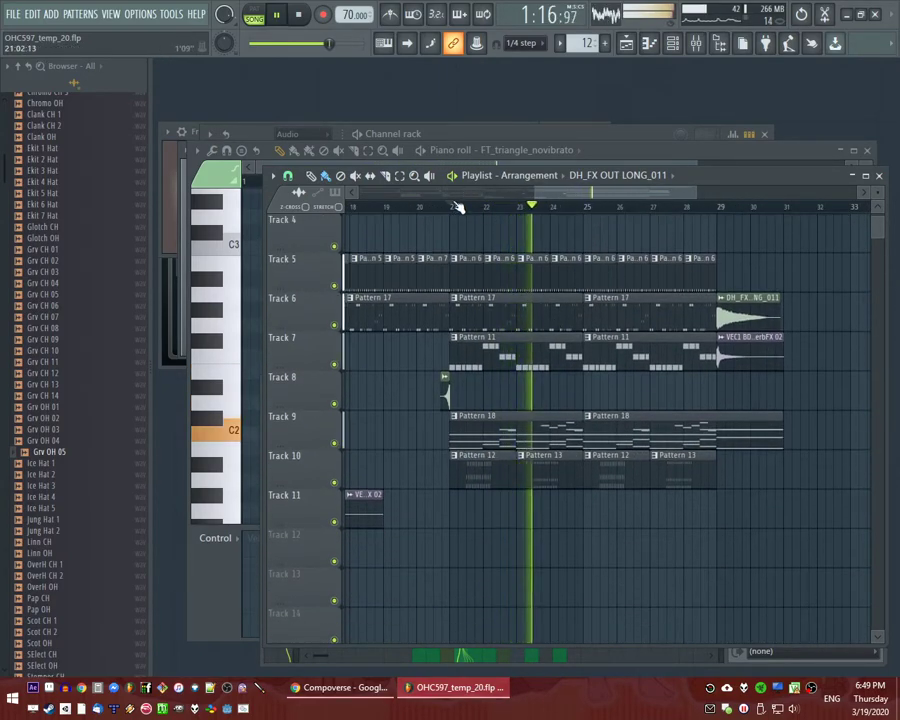
{"action": "scroll", "coordinate": [580, 510], "scroll_direction": "up", "scroll_amount": 2}
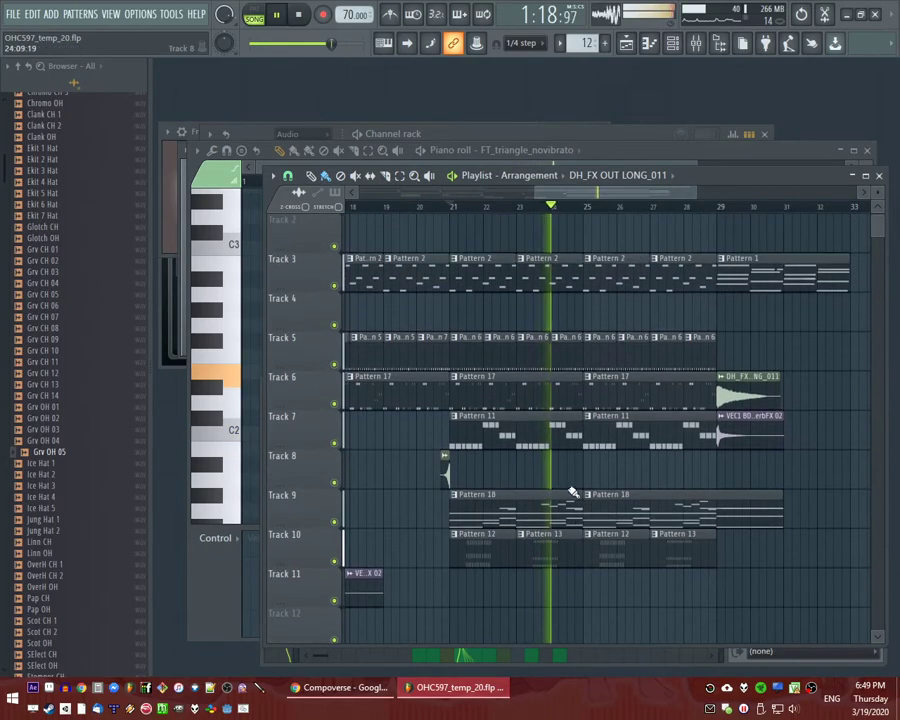
{"action": "scroll", "coordinate": [567, 484], "scroll_direction": "up", "scroll_amount": 1}
{"action": "scroll", "coordinate": [558, 355], "scroll_direction": "down", "scroll_amount": 4}
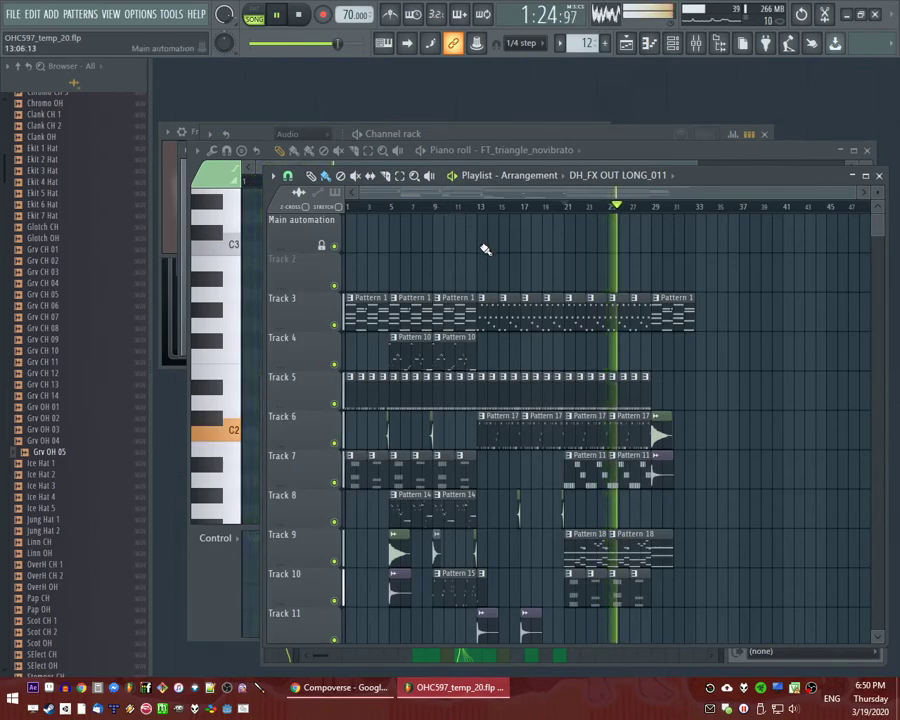
Add Fruity parametric EQ 2 to the Casio_VL-Tone_HC mixer track, roll off its highs and pull down band 1.
{"action": "key", "text": "F9"}
{"action": "left_click", "coordinate": [538, 462]}
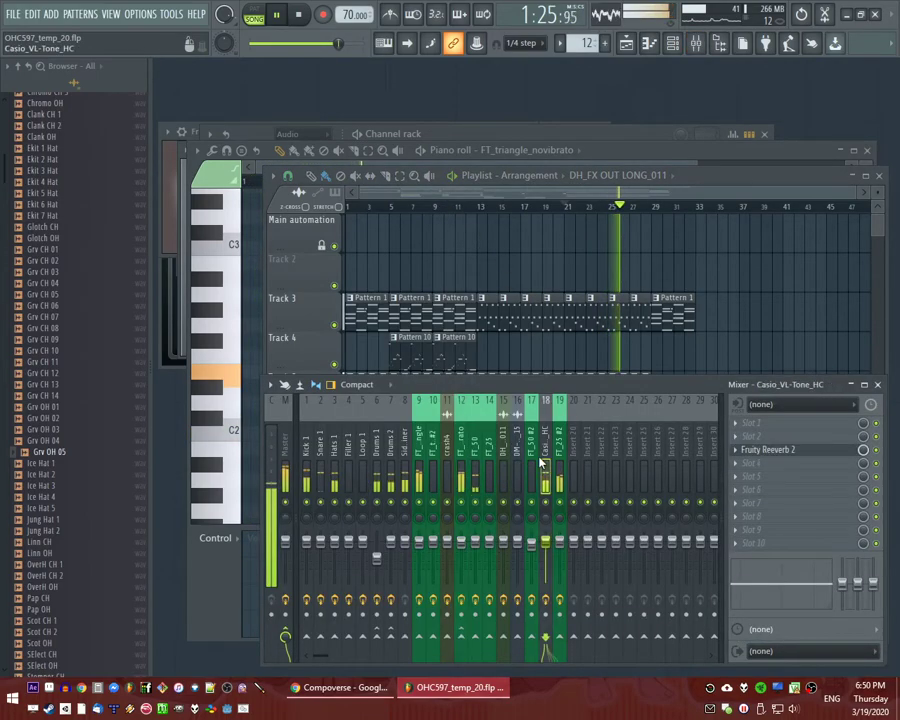
{"action": "left_click", "coordinate": [750, 430]}
{"action": "left_click", "coordinate": [593, 480]}
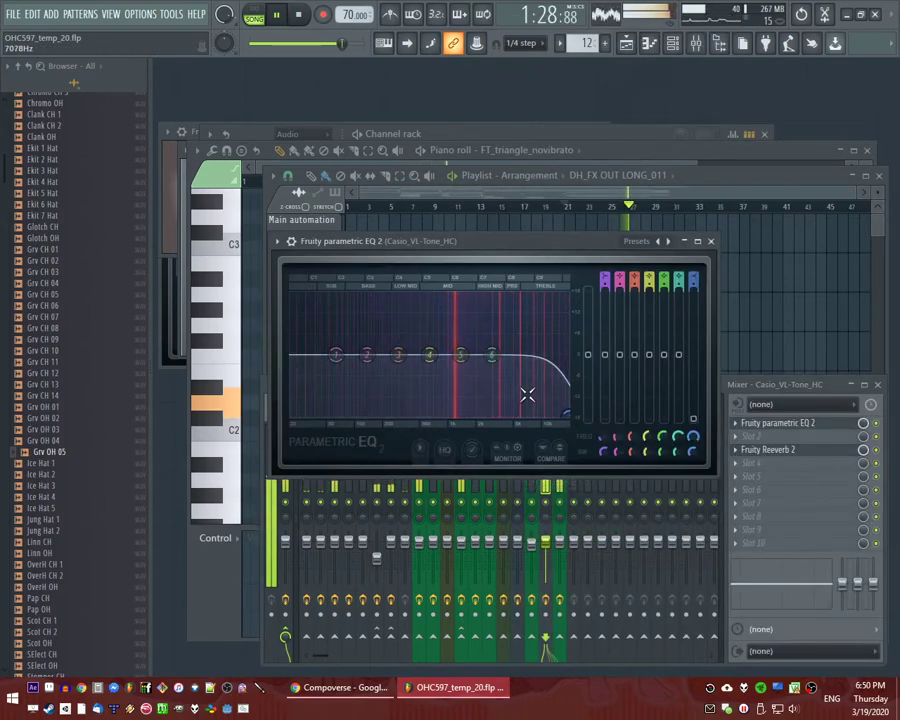
{"action": "left_click_drag", "start_coordinate": [335, 356], "coordinate": [396, 408]}
{"action": "right_click", "coordinate": [799, 293]}
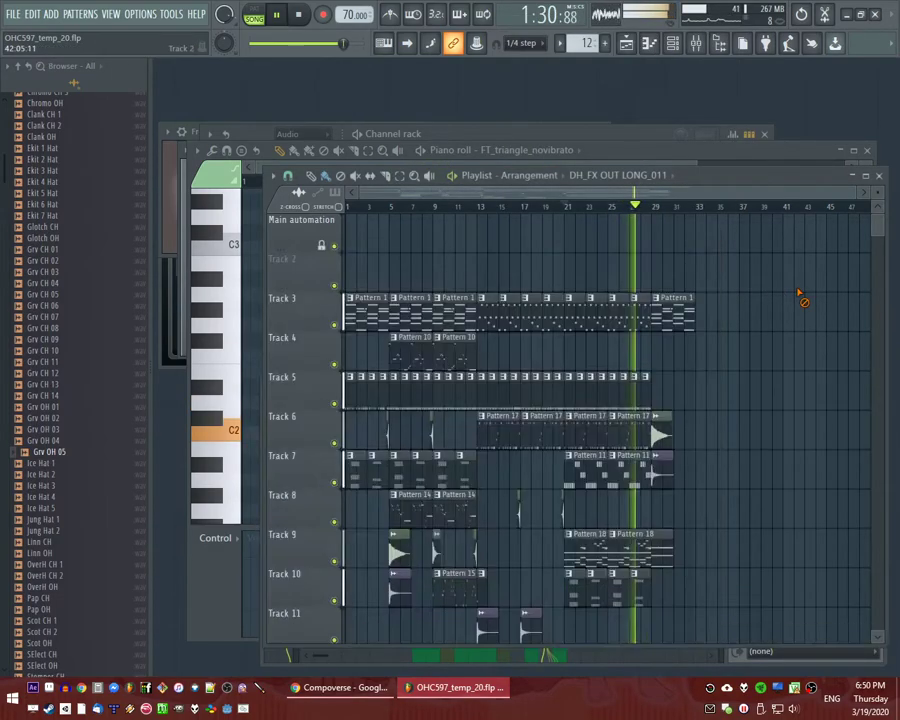
Set the song tempo to 75 BPM while playing from bar 5, and check the playback from bar 13.
{"action": "scroll", "coordinate": [662, 367], "scroll_direction": "up", "scroll_amount": 3}
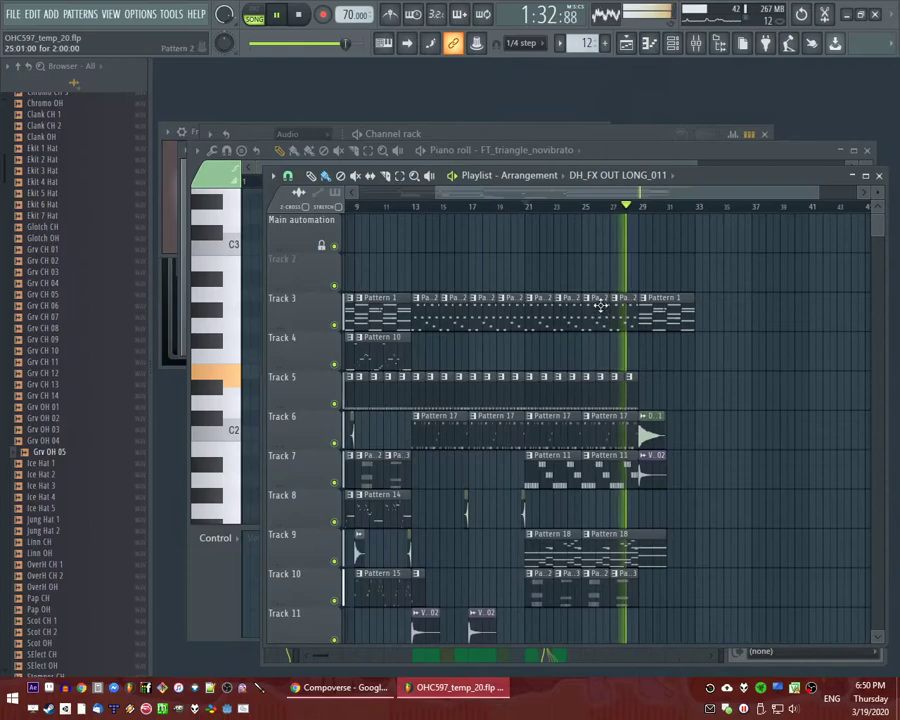
{"action": "scroll", "coordinate": [653, 354], "scroll_direction": "up", "scroll_amount": 2}
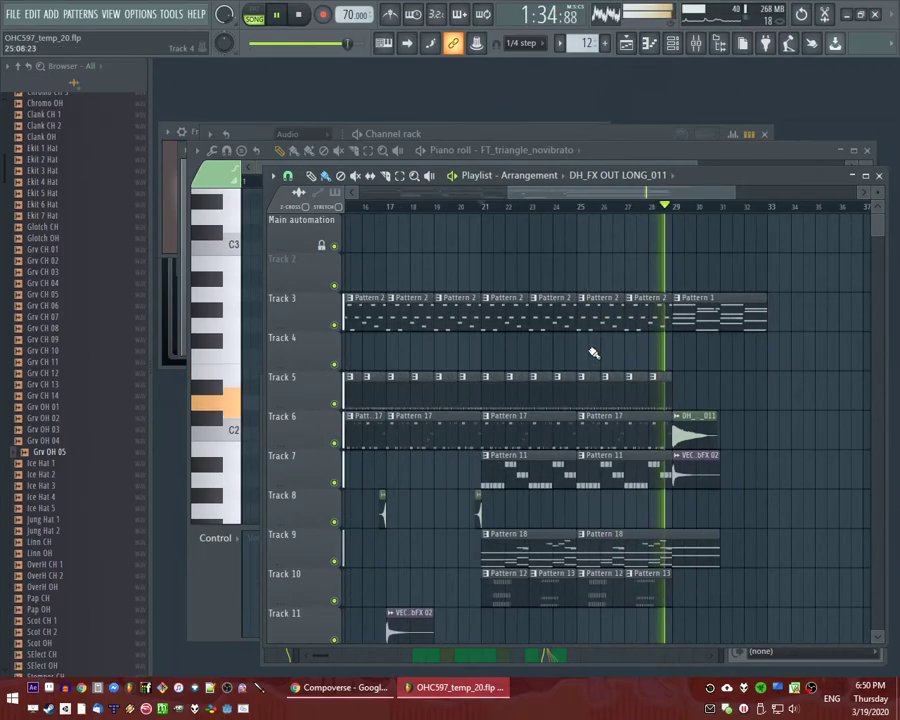
{"action": "left_click_drag", "start_coordinate": [545, 191], "coordinate": [304, 211]}
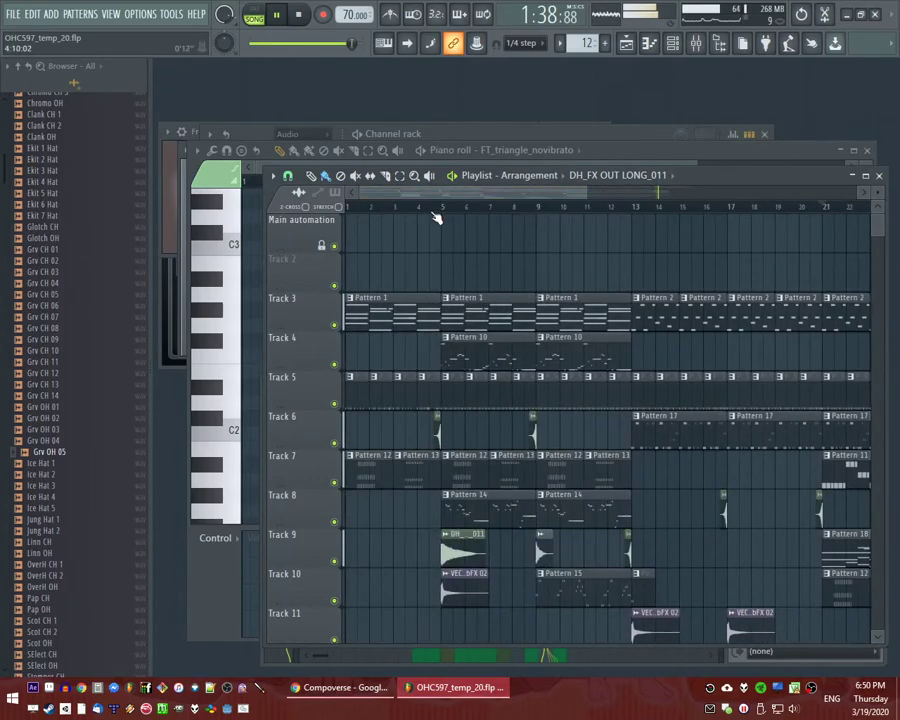
{"action": "left_click", "coordinate": [438, 209]}
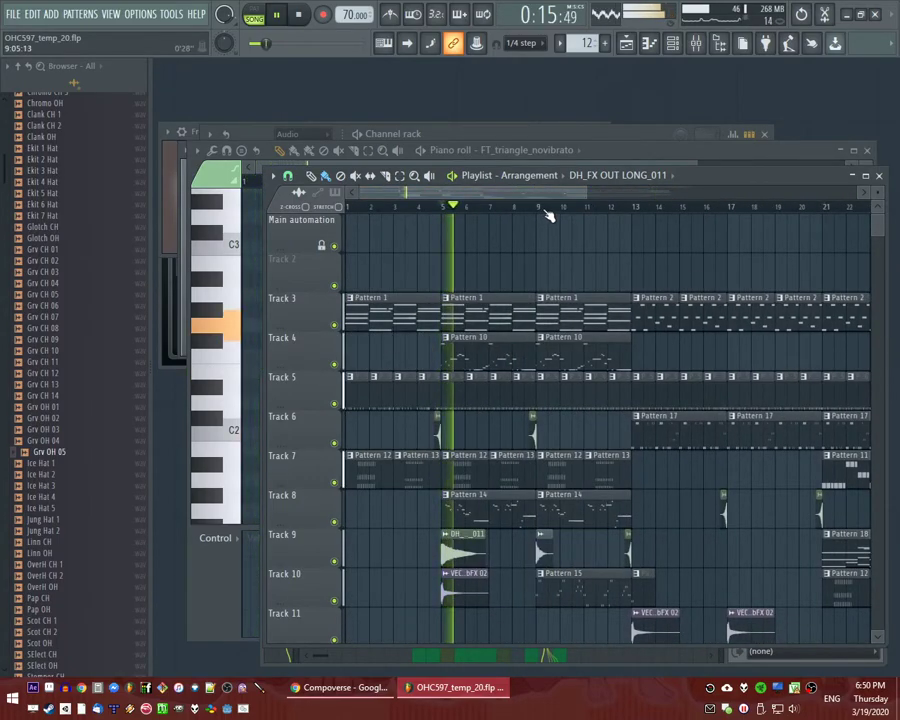
{"action": "left_click_drag", "start_coordinate": [350, 15], "coordinate": [347, 17]}
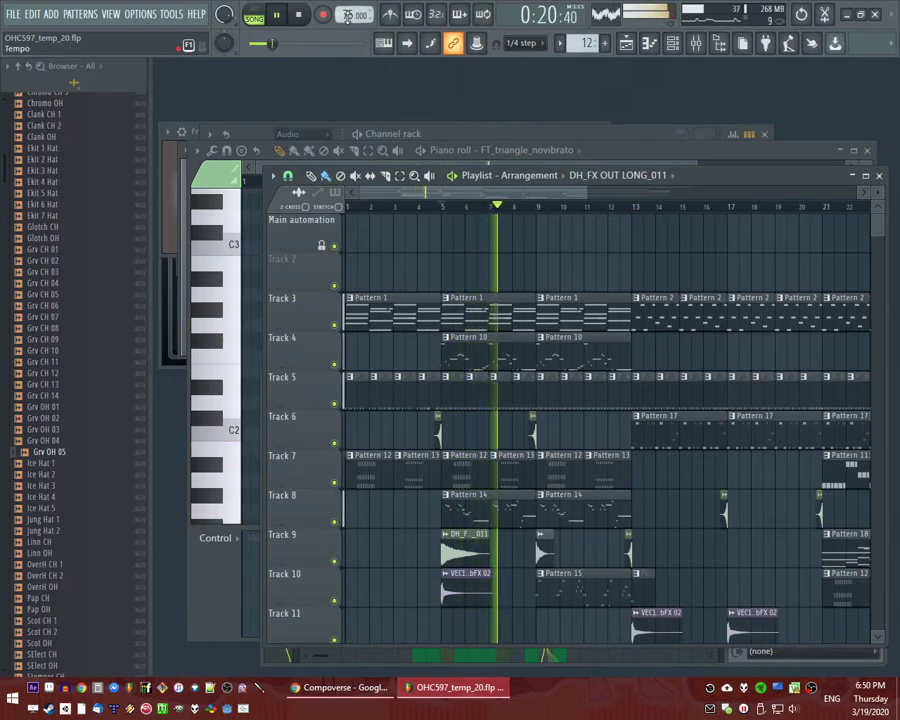
{"action": "left_click_drag", "start_coordinate": [347, 17], "coordinate": [347, 25]}
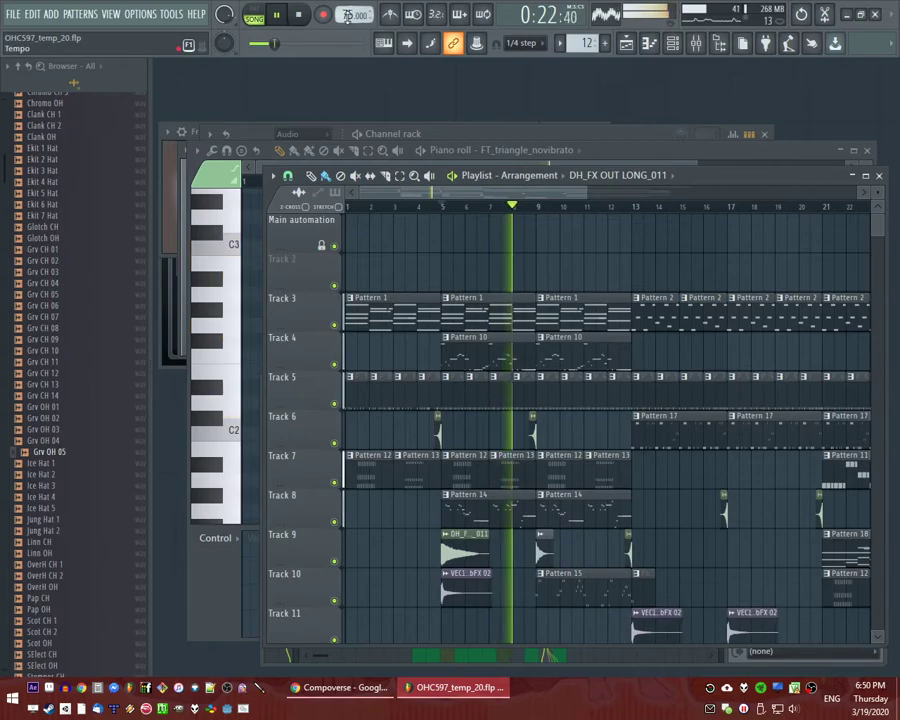
{"action": "left_click", "coordinate": [633, 210]}
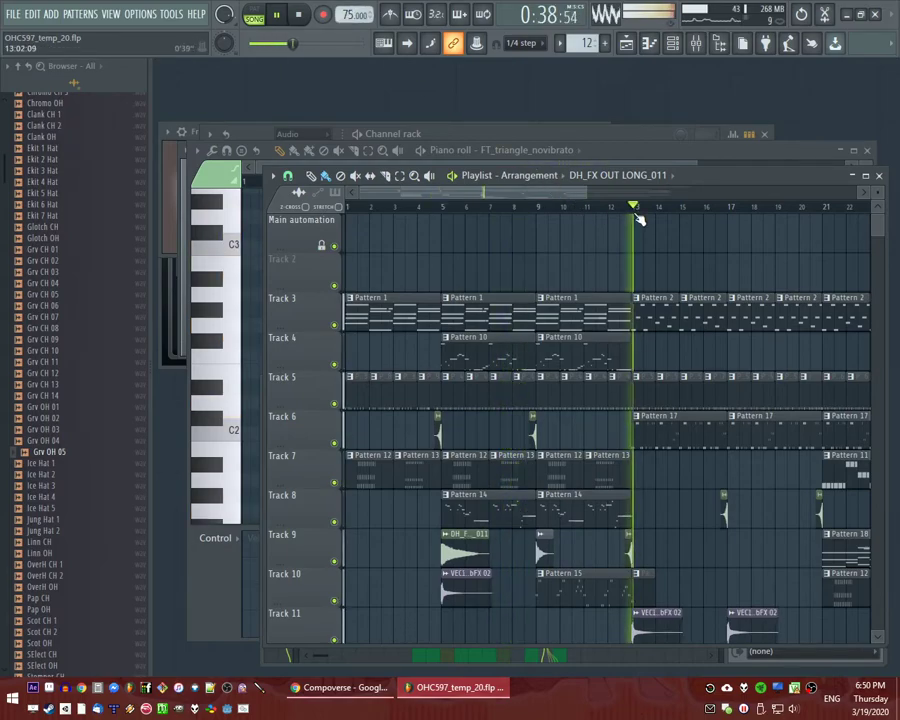
Play the song from the start and from bar 5, and set the tempo to 73 BPM.
{"action": "left_click_drag", "start_coordinate": [382, 207], "coordinate": [268, 206]}
{"action": "left_click", "coordinate": [403, 205], "text": "ctrl"}
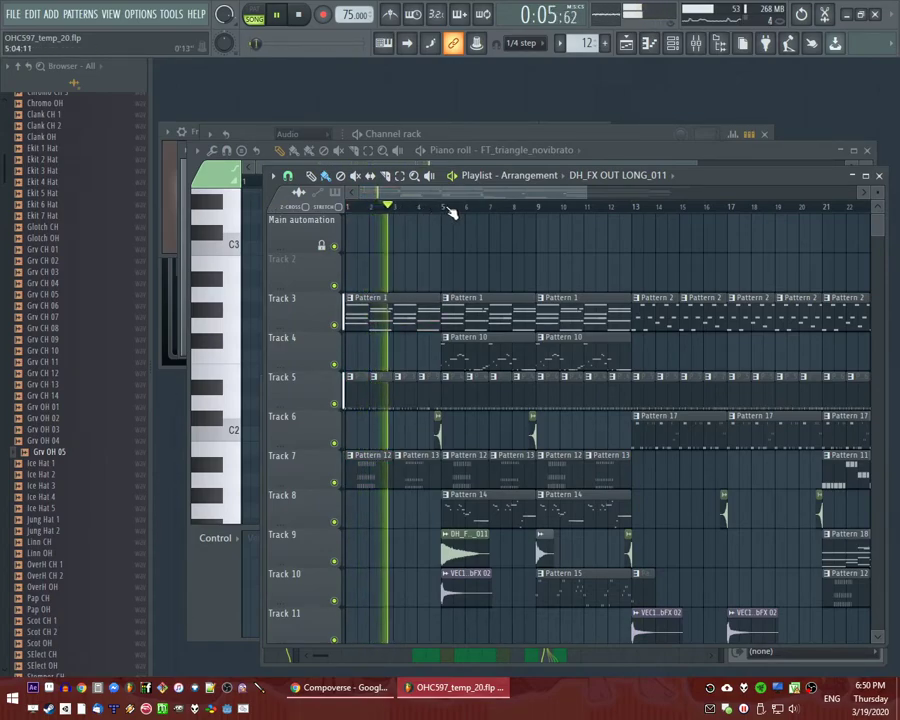
{"action": "left_click", "coordinate": [446, 208]}
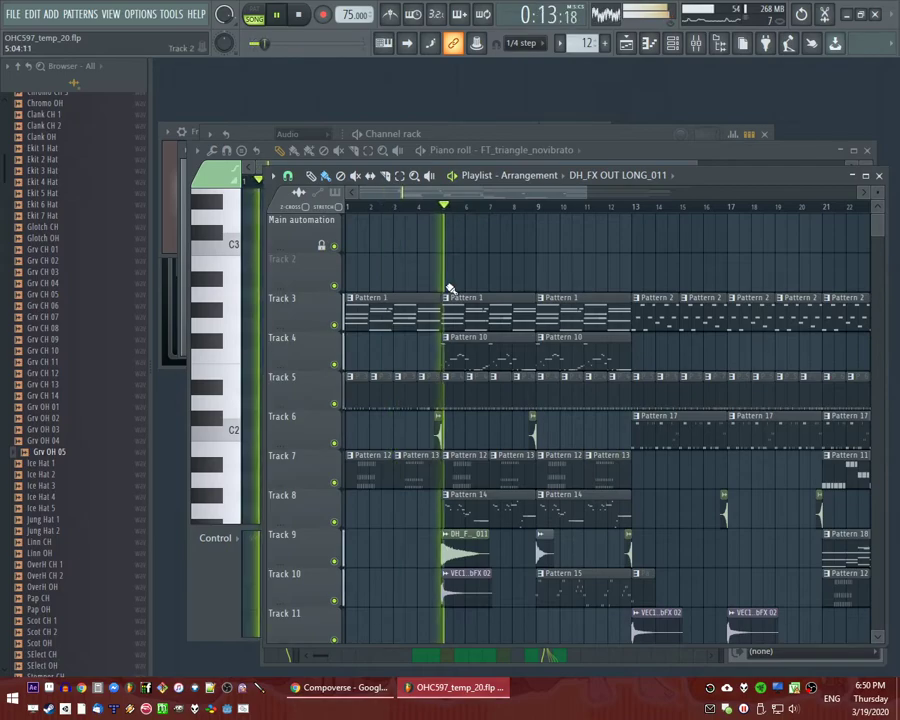
{"action": "scroll", "coordinate": [447, 284], "scroll_direction": "up", "scroll_amount": 4}
{"action": "left_click_drag", "start_coordinate": [349, 15], "coordinate": [349, 21]}
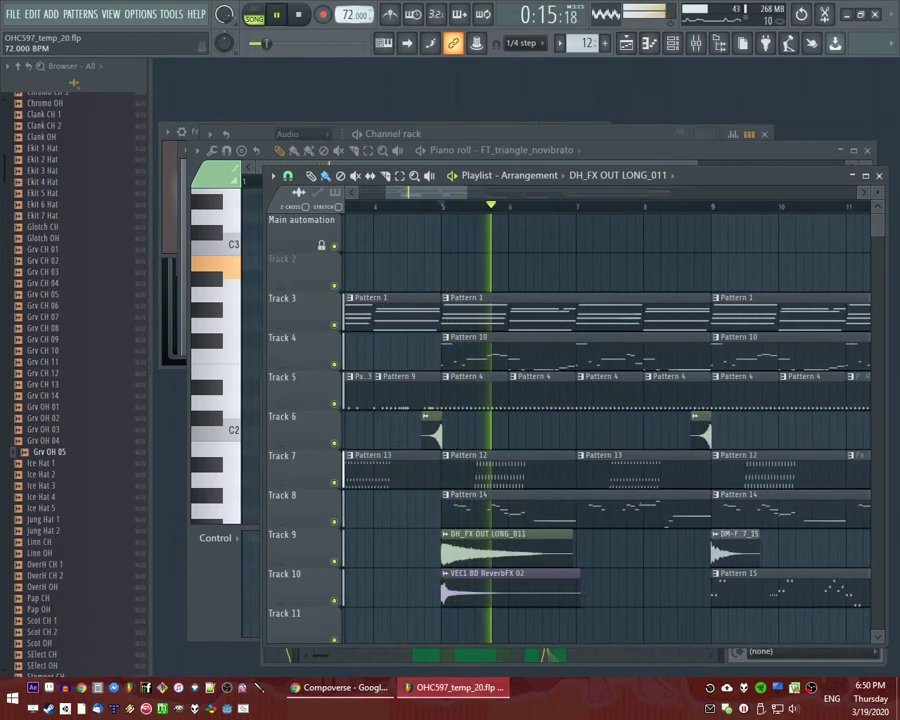
Realign the crash4 clips between bars 5 and 21 so their peaks meet the bar lines, and save the project as new version OHC597_temp_21.flp.
{"action": "scroll", "coordinate": [440, 421], "scroll_direction": "up", "scroll_amount": 5}
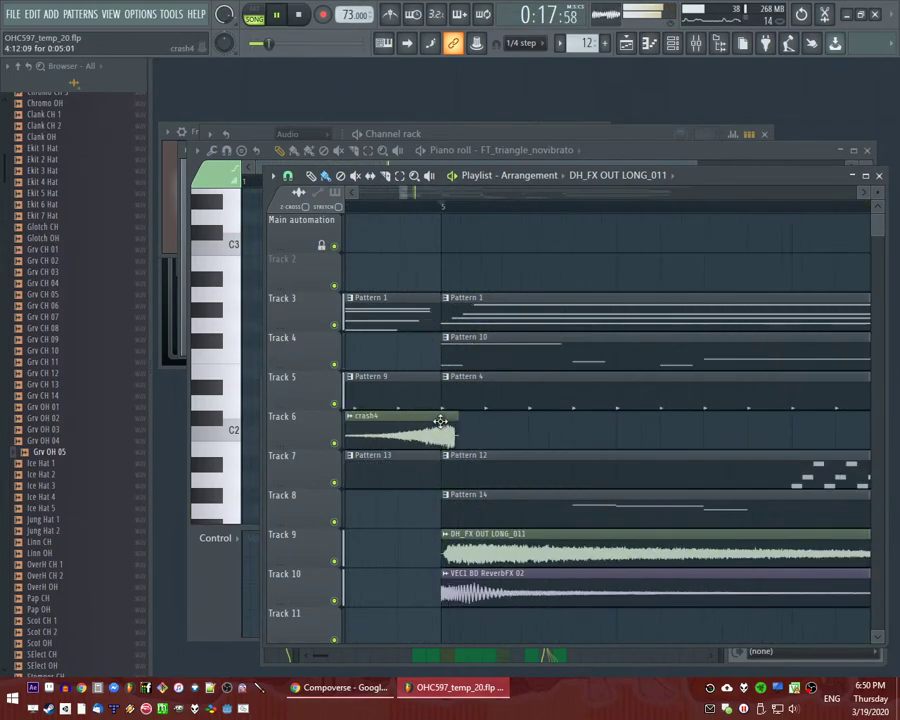
{"action": "scroll", "coordinate": [474, 414], "scroll_direction": "down", "scroll_amount": 6}
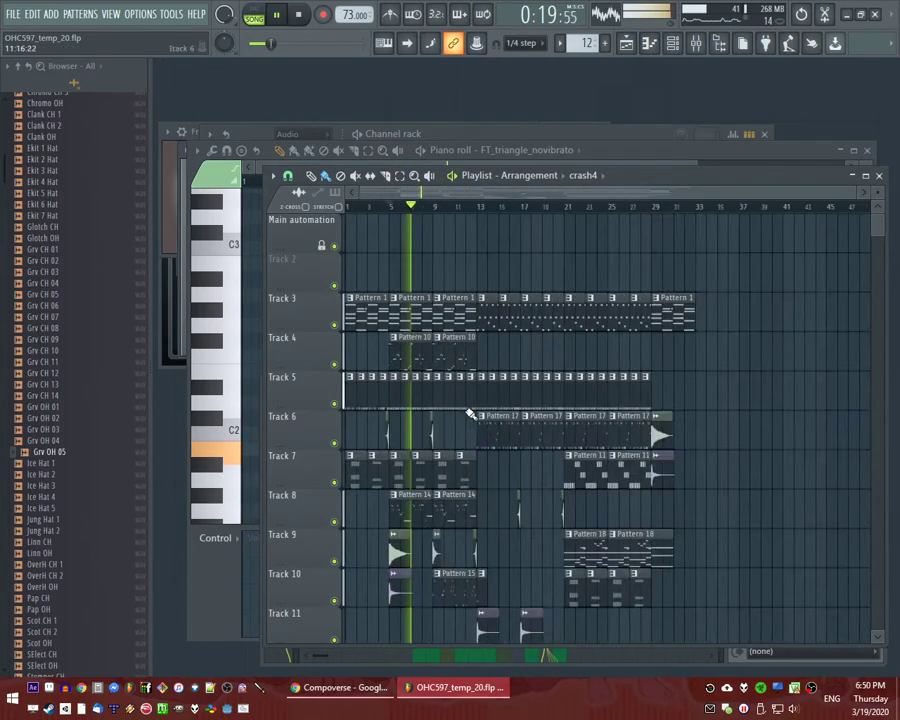
{"action": "scroll", "coordinate": [432, 432], "scroll_direction": "up", "scroll_amount": 2}
{"action": "scroll", "coordinate": [465, 432], "scroll_direction": "down", "scroll_amount": 3}
{"action": "left_click_drag", "start_coordinate": [515, 551], "coordinate": [516, 551]}
{"action": "left_click_drag", "start_coordinate": [528, 512], "coordinate": [652, 524]}
{"action": "scroll", "coordinate": [620, 496], "scroll_direction": "down", "scroll_amount": 3}
{"action": "scroll", "coordinate": [617, 400], "scroll_direction": "up", "scroll_amount": 4}
{"action": "scroll", "coordinate": [622, 355], "scroll_direction": "up", "scroll_amount": 3}
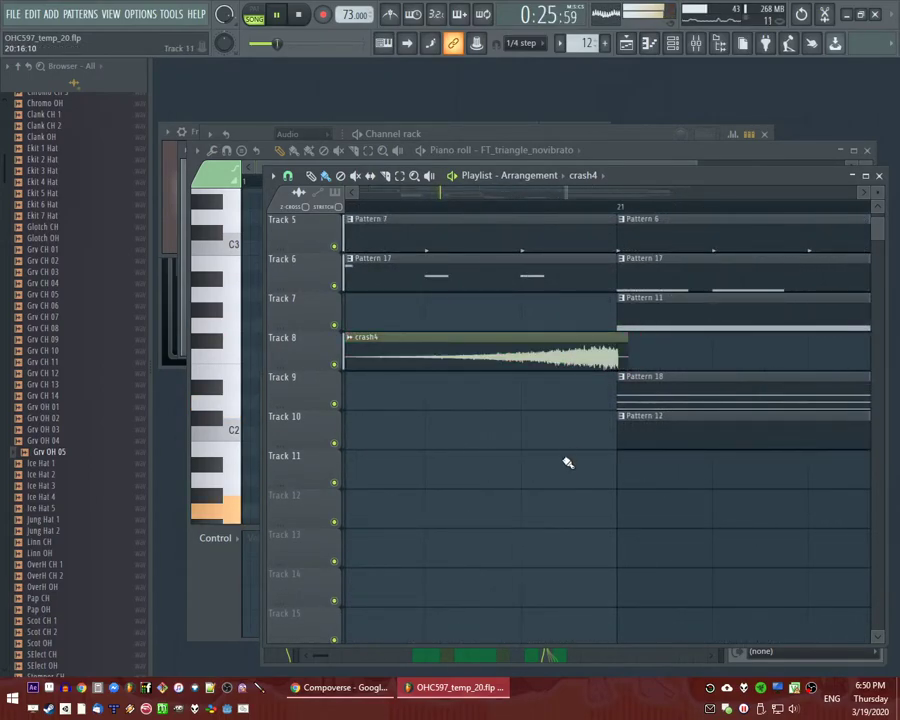
{"action": "scroll", "coordinate": [575, 440], "scroll_direction": "down", "scroll_amount": 3}
{"action": "scroll", "coordinate": [540, 430], "scroll_direction": "up", "scroll_amount": 4}
{"action": "scroll", "coordinate": [584, 455], "scroll_direction": "down", "scroll_amount": 4}
{"action": "scroll", "coordinate": [454, 464], "scroll_direction": "up", "scroll_amount": 4}
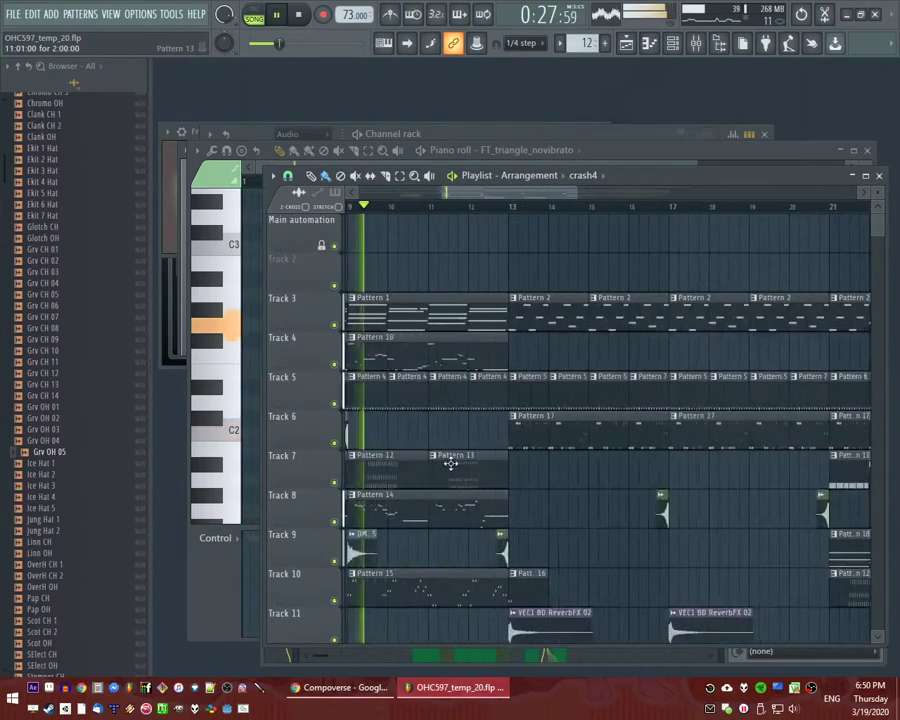
{"action": "scroll", "coordinate": [500, 555], "scroll_direction": "down", "scroll_amount": 3}
{"action": "scroll", "coordinate": [522, 541], "scroll_direction": "up", "scroll_amount": 5}
{"action": "key", "text": "ctrl+n"}
Play the arrangement around the bar 17 transition and again from about bar 16.
{"action": "scroll", "coordinate": [418, 420], "scroll_direction": "down", "scroll_amount": 4}
{"action": "left_click", "coordinate": [528, 205]}
{"action": "left_click_drag", "start_coordinate": [518, 195], "coordinate": [596, 197]}
{"action": "left_click", "coordinate": [498, 206]}
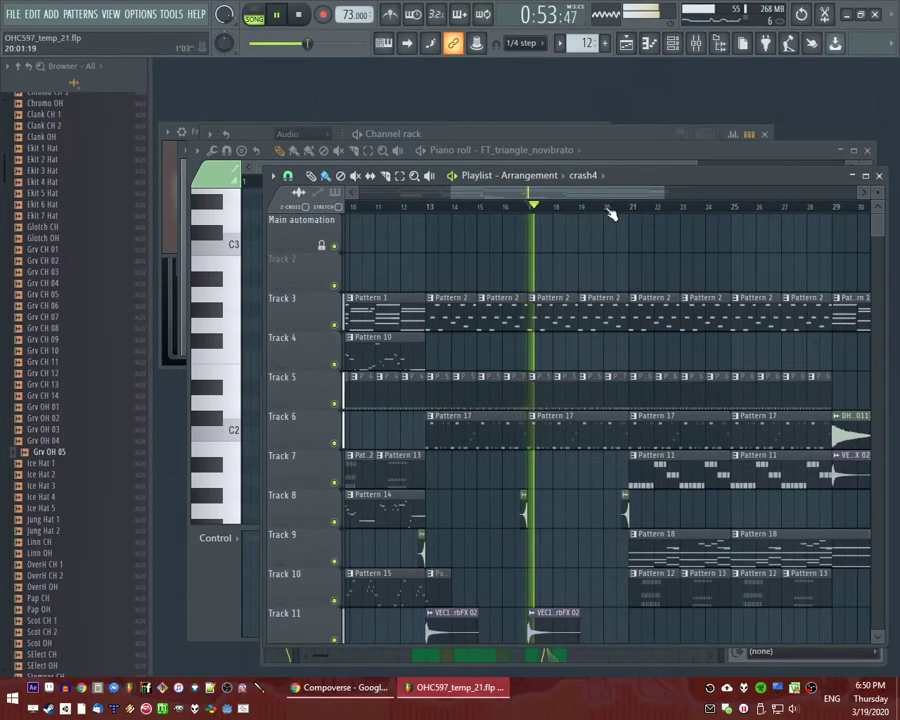
{"action": "scroll", "coordinate": [621, 366], "scroll_direction": "down", "scroll_amount": 2}
{"action": "scroll", "coordinate": [689, 327], "scroll_direction": "up", "scroll_amount": 2}
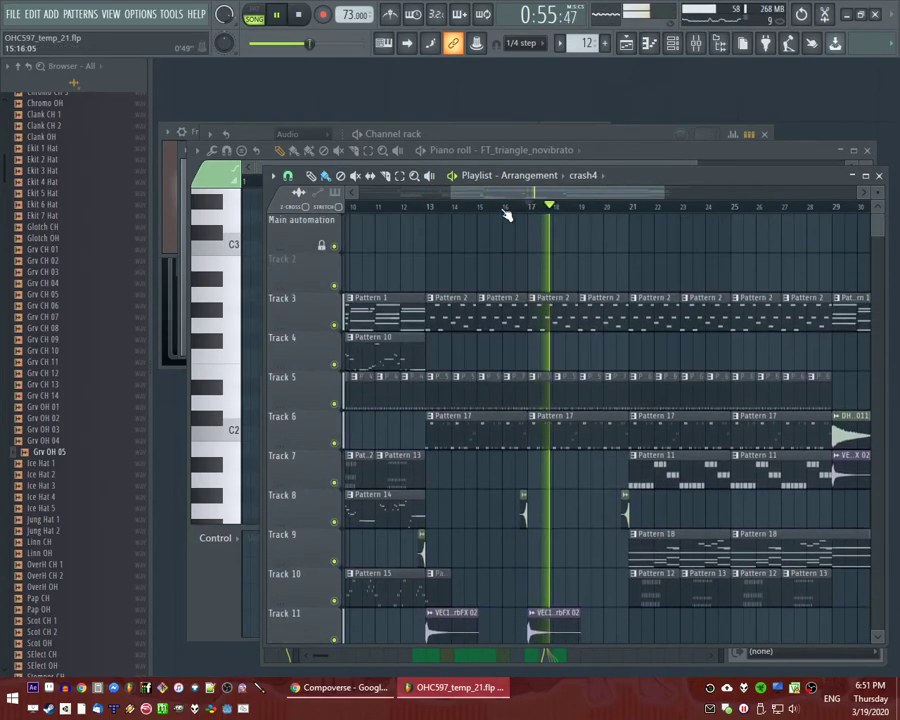
{"action": "scroll", "coordinate": [524, 356], "scroll_direction": "down", "scroll_amount": 4}
{"action": "scroll", "coordinate": [556, 452], "scroll_direction": "up", "scroll_amount": 4}
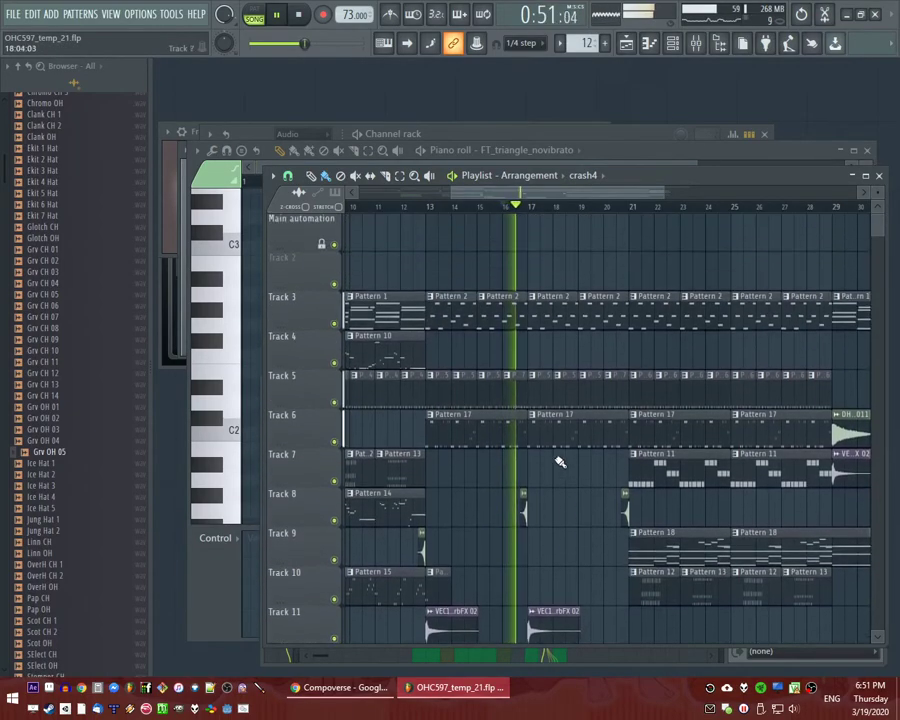
Replace the crash4 and VEC1 BD ReverbFX 02 clips around bar 17 with a DM-FX07_15 clip on track 8 at bar 17, and save the project.
{"action": "scroll", "coordinate": [541, 484], "scroll_direction": "up", "scroll_amount": 2}
{"action": "scroll", "coordinate": [541, 480], "scroll_direction": "down", "scroll_amount": 1}
{"action": "scroll", "coordinate": [556, 464], "scroll_direction": "down", "scroll_amount": 2}
{"action": "scroll", "coordinate": [575, 478], "scroll_direction": "up", "scroll_amount": 3}
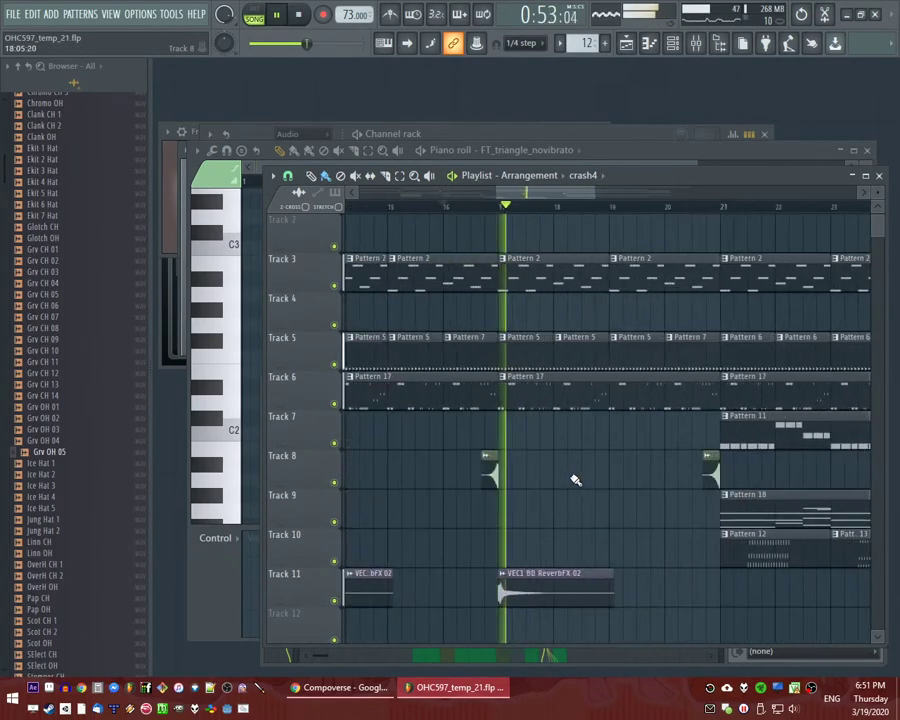
{"action": "scroll", "coordinate": [512, 535], "scroll_direction": "down", "scroll_amount": 4}
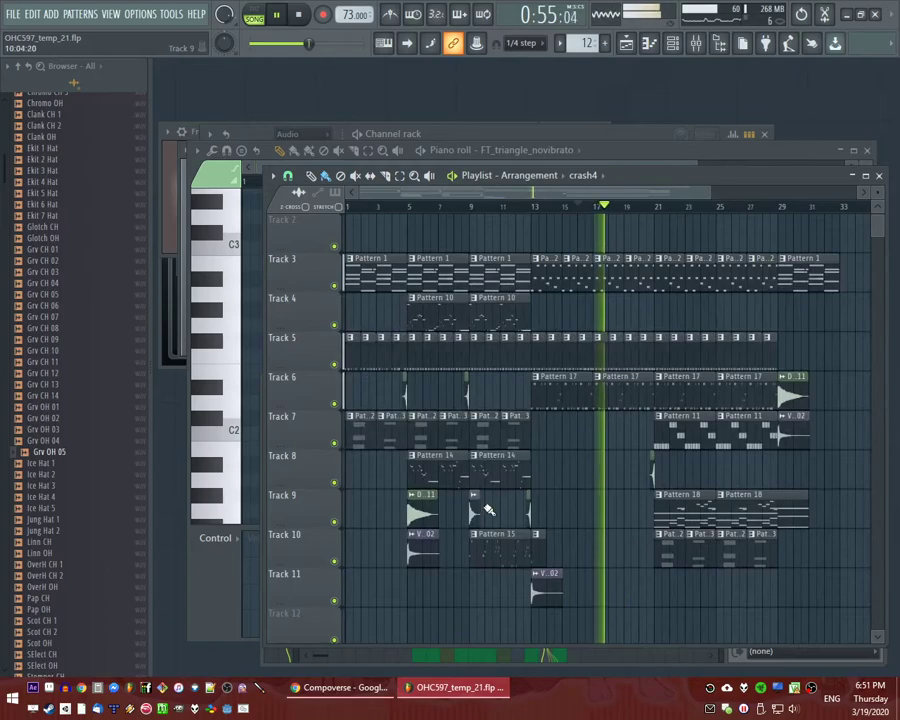
{"action": "scroll", "coordinate": [600, 470], "scroll_direction": "up", "scroll_amount": 3}
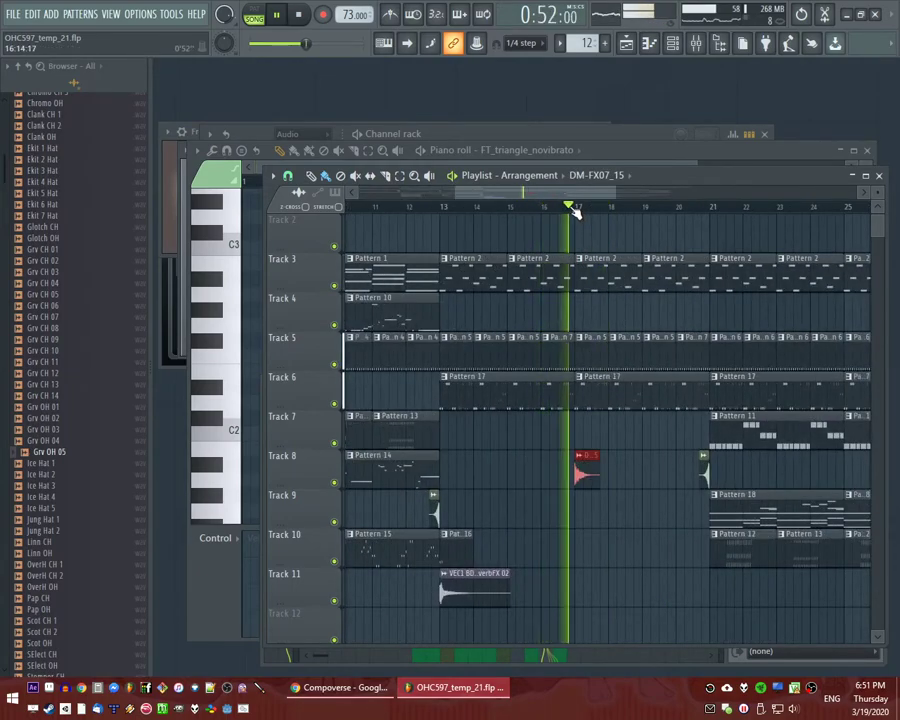
{"action": "scroll", "coordinate": [580, 340], "scroll_direction": "up", "scroll_amount": 1}
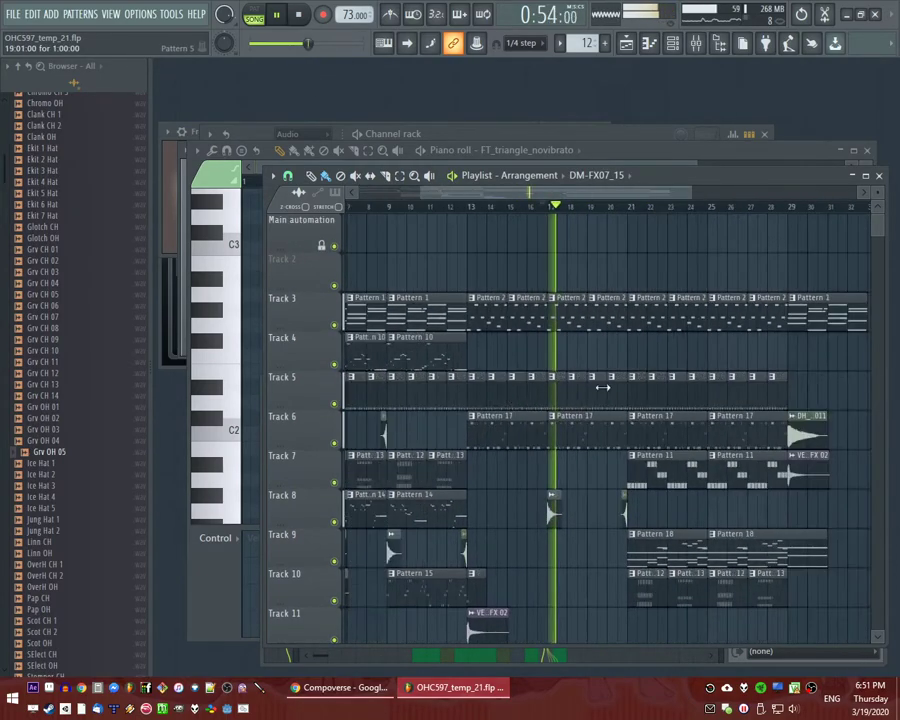
{"action": "key", "text": "ctrl+s"}
Place a new empty pattern on track 11 at bar 17 and copy the Pattern 12 and 13 clips on track 10 from bar 21 to bar 17.
{"action": "scroll", "coordinate": [562, 520], "scroll_direction": "down", "scroll_amount": 2}
{"action": "scroll", "coordinate": [540, 420], "scroll_direction": "up", "scroll_amount": 2}
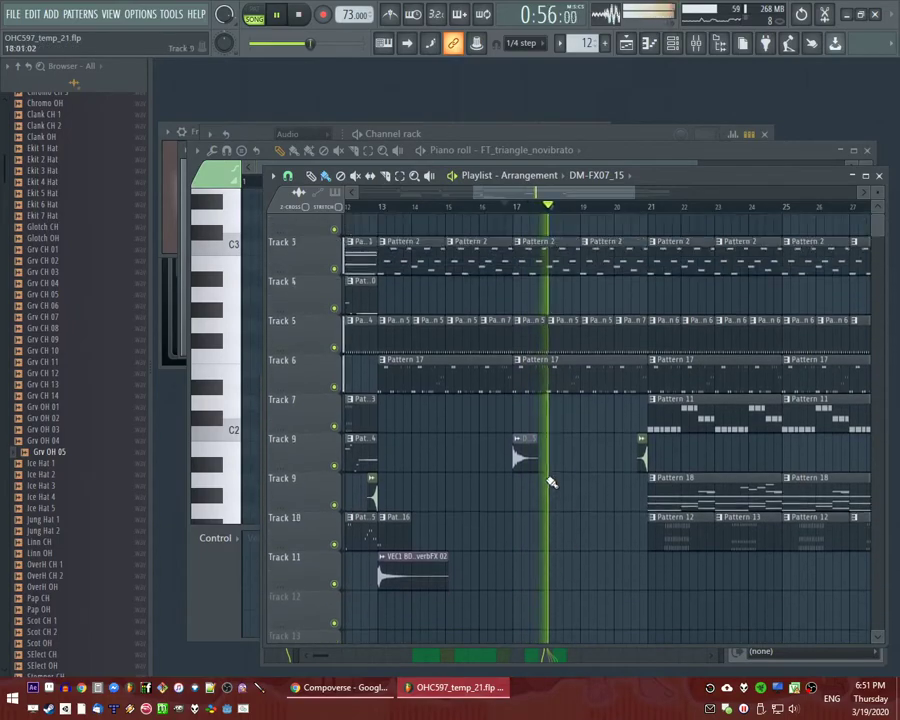
{"action": "scroll", "coordinate": [528, 420], "scroll_direction": "down", "scroll_amount": 2}
{"action": "scroll", "coordinate": [527, 475], "scroll_direction": "down", "scroll_amount": 2}
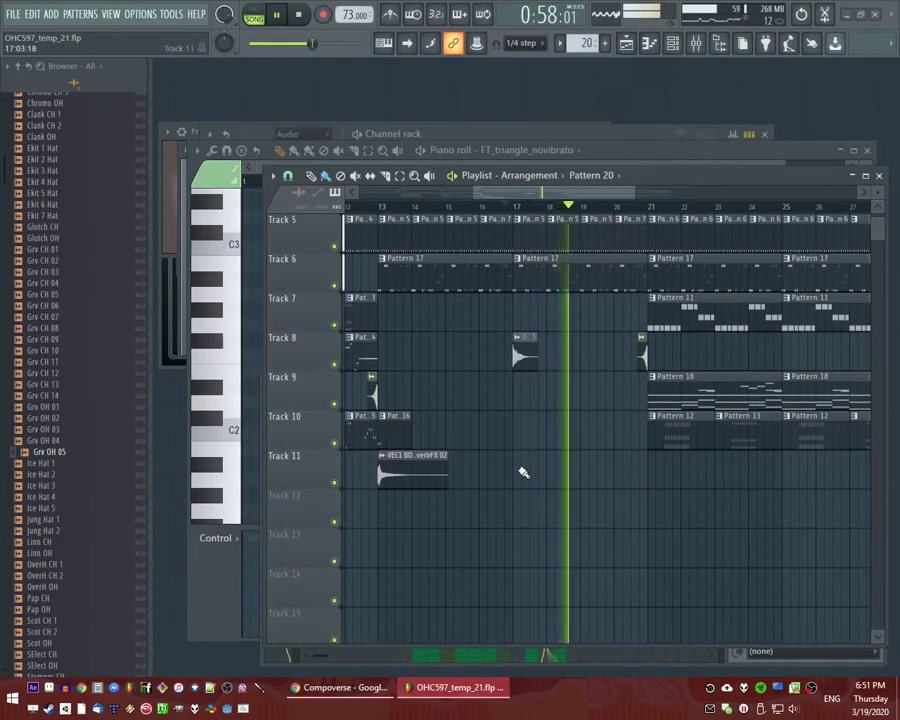
{"action": "left_click_drag", "start_coordinate": [688, 423], "coordinate": [454, 421]}
{"action": "scroll", "coordinate": [645, 440], "scroll_direction": "up", "scroll_amount": 4}
{"action": "scroll", "coordinate": [550, 442], "scroll_direction": "down", "scroll_amount": 2}
{"action": "key", "text": "space"}
{"action": "key", "text": "space"}
{"action": "left_click", "coordinate": [452, 418]}
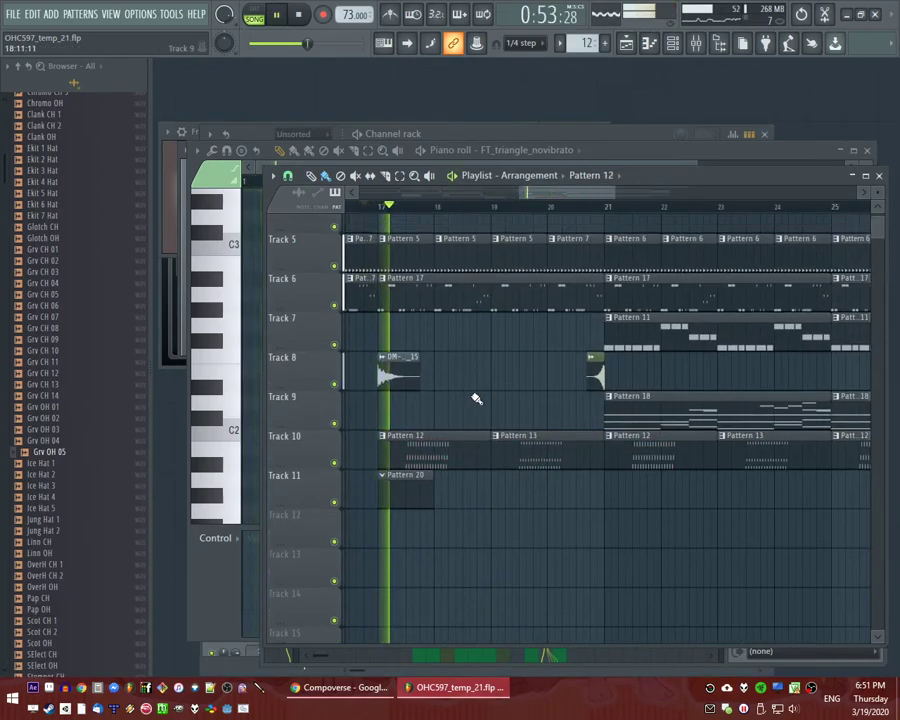
Place an empty Pattern 20 clip on track 4 at bar 17 while playing from bar 16, and collapse the Hats sample folder.
{"action": "scroll", "coordinate": [628, 445], "scroll_direction": "up", "scroll_amount": 4}
{"action": "scroll", "coordinate": [627, 446], "scroll_direction": "down", "scroll_amount": 3}
{"action": "scroll", "coordinate": [471, 475], "scroll_direction": "down", "scroll_amount": 2}
{"action": "scroll", "coordinate": [476, 483], "scroll_direction": "up", "scroll_amount": 4}
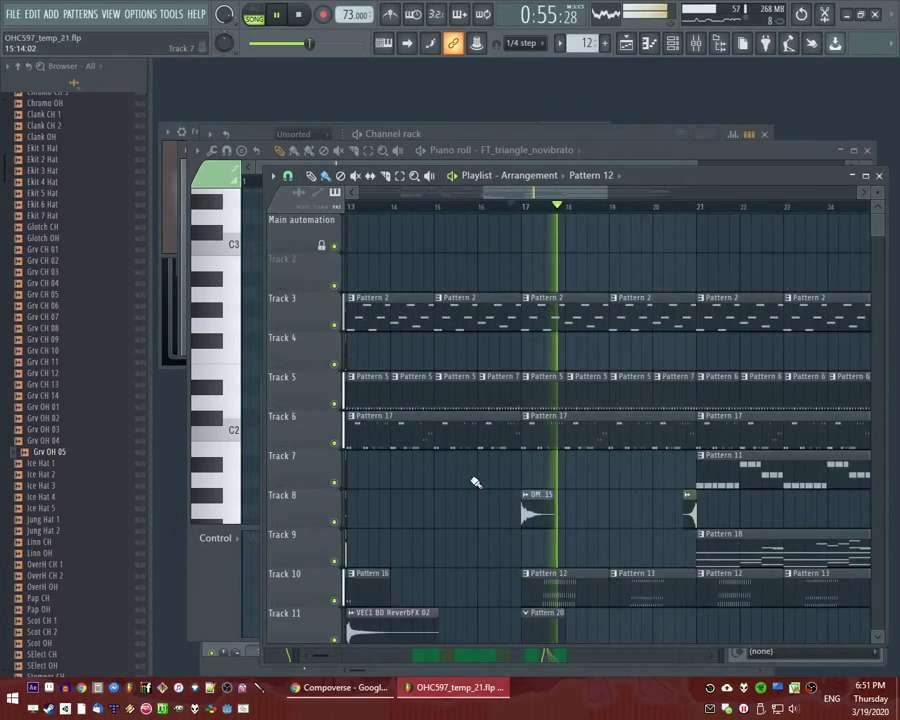
{"action": "left_click", "coordinate": [481, 205]}
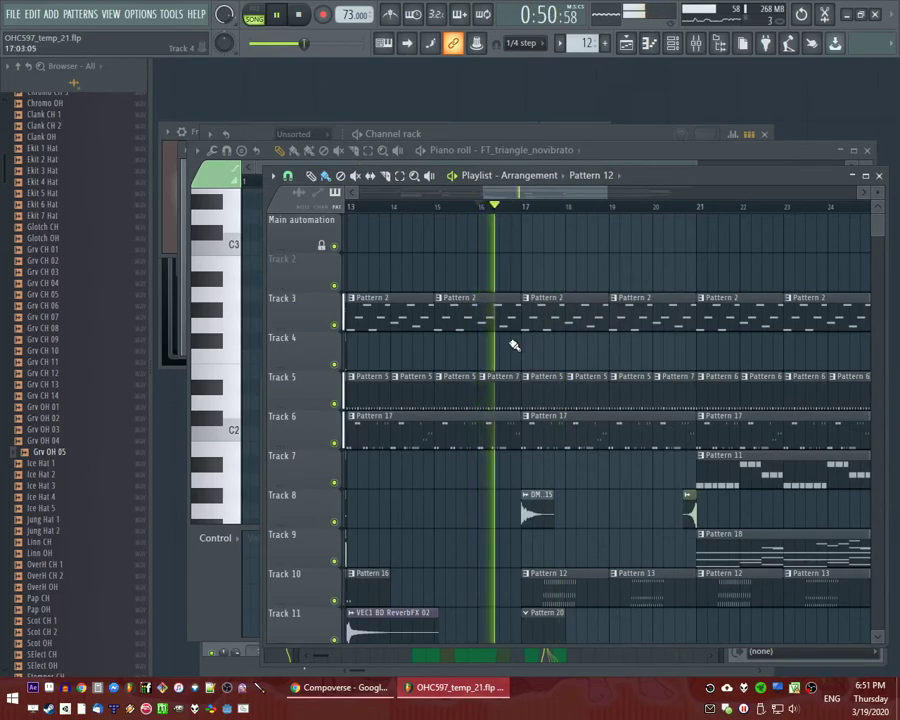
{"action": "scroll", "coordinate": [530, 355], "scroll_direction": "up", "scroll_amount": 2}
{"action": "key", "text": "F4"}
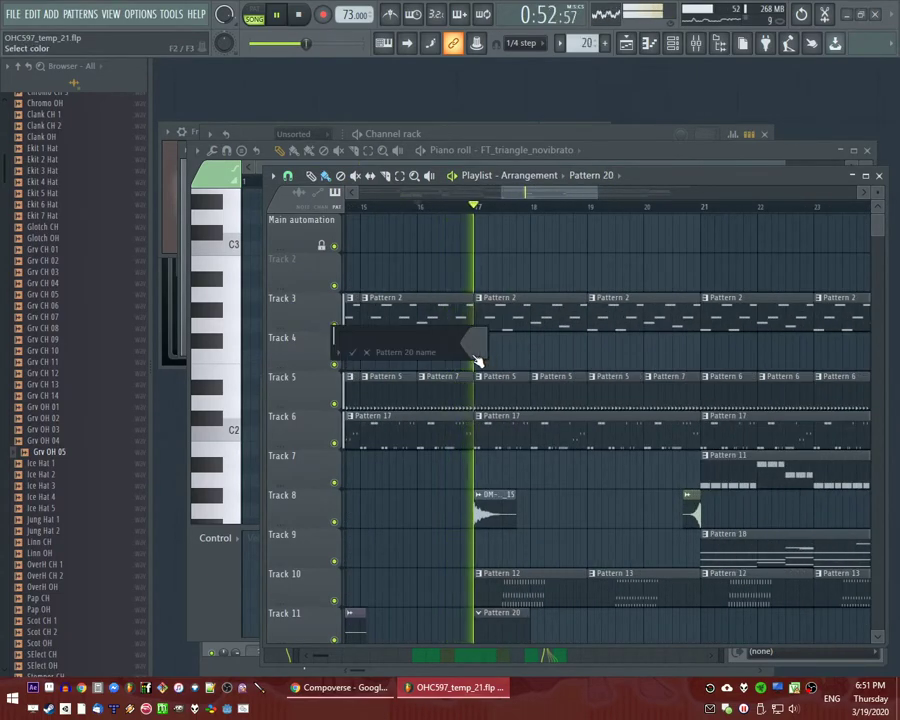
{"action": "key", "text": "Return"}
{"action": "left_click", "coordinate": [477, 357]}
{"action": "scroll", "coordinate": [63, 385], "scroll_direction": "up", "scroll_amount": 10}
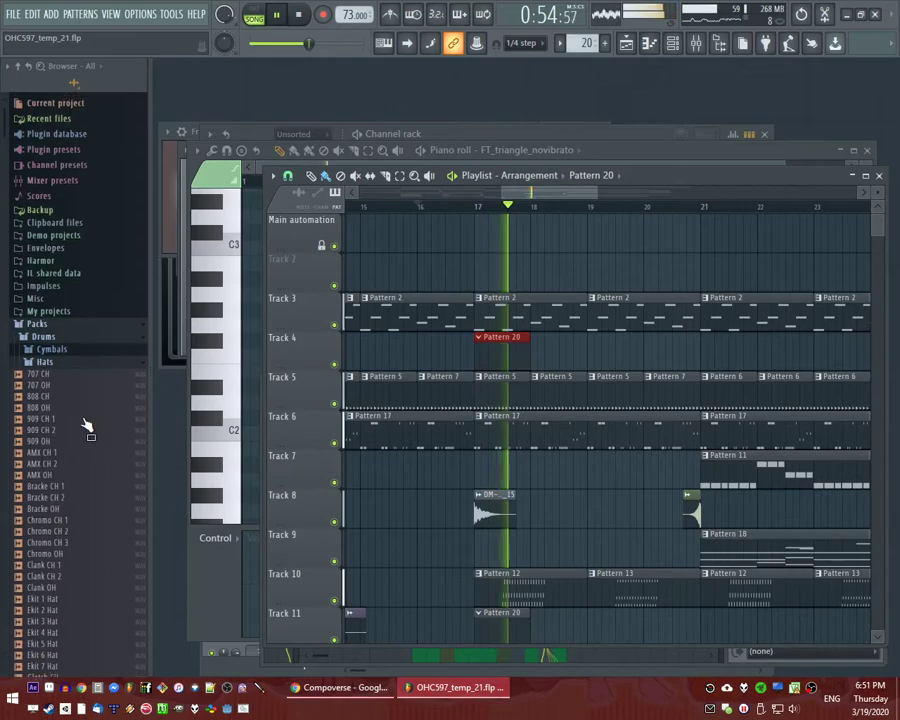
{"action": "left_click", "coordinate": [60, 359]}
{"action": "scroll", "coordinate": [538, 474], "scroll_direction": "down", "scroll_amount": 2}
Make the Pattern 12 clip at bar 17 unique and move all its FT_50 notes one beat earlier.
{"action": "right_click", "coordinate": [483, 500]}
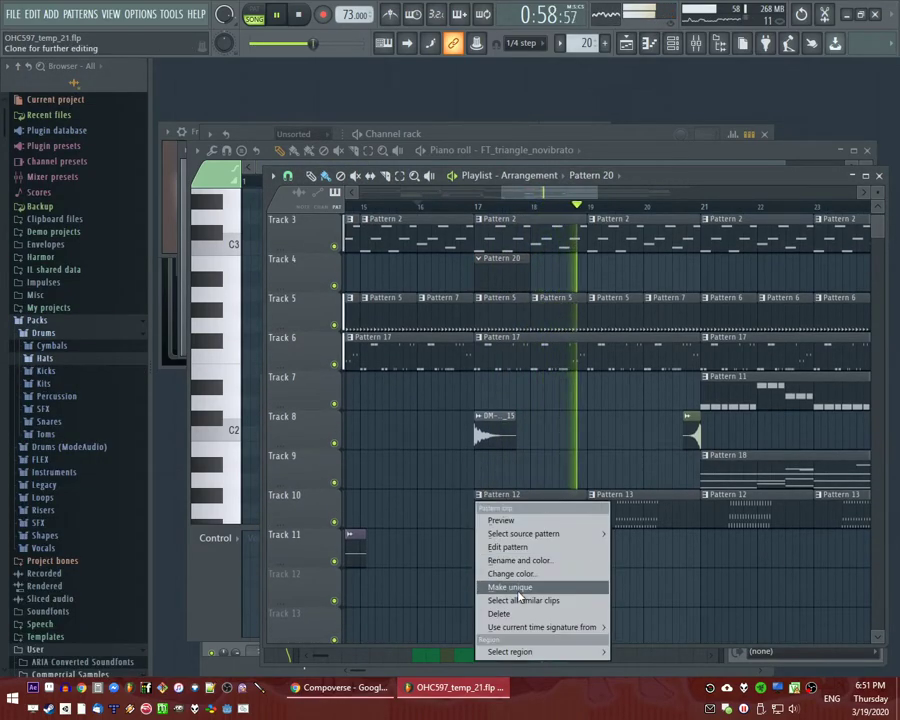
{"action": "left_click", "coordinate": [520, 585]}
{"action": "double_click", "coordinate": [557, 515]}
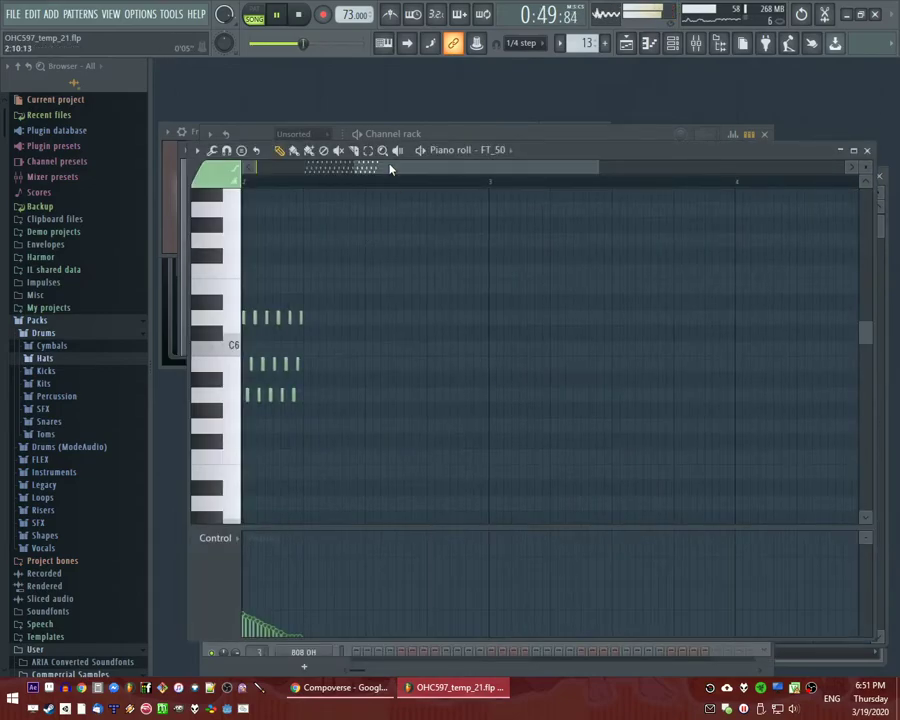
{"action": "left_click_drag", "start_coordinate": [390, 167], "coordinate": [295, 170]}
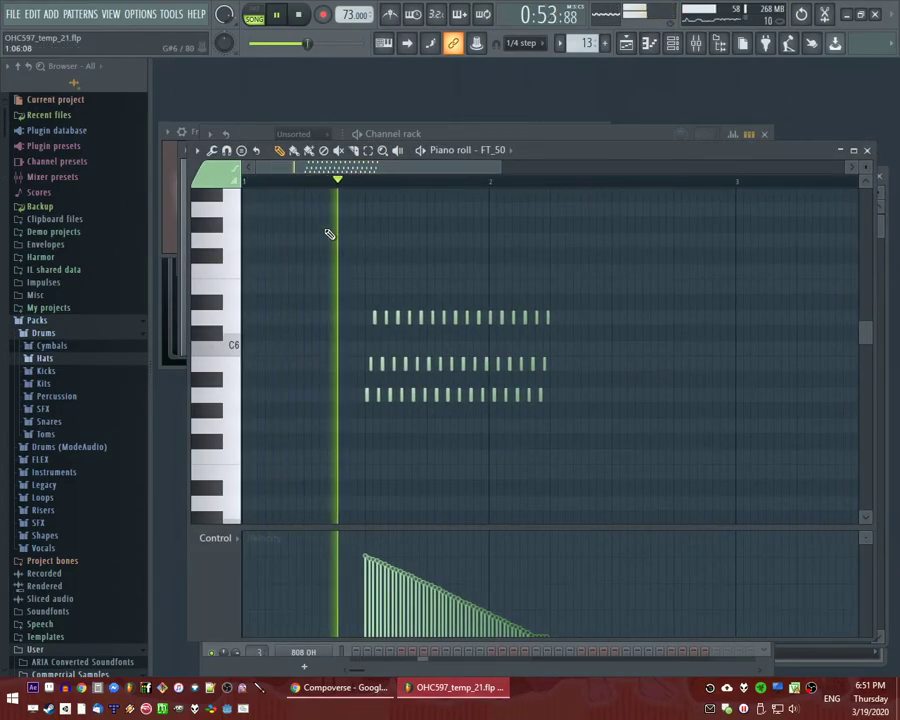
{"action": "key", "text": "ctrl+a"}
{"action": "left_click_drag", "start_coordinate": [367, 394], "coordinate": [300, 390]}
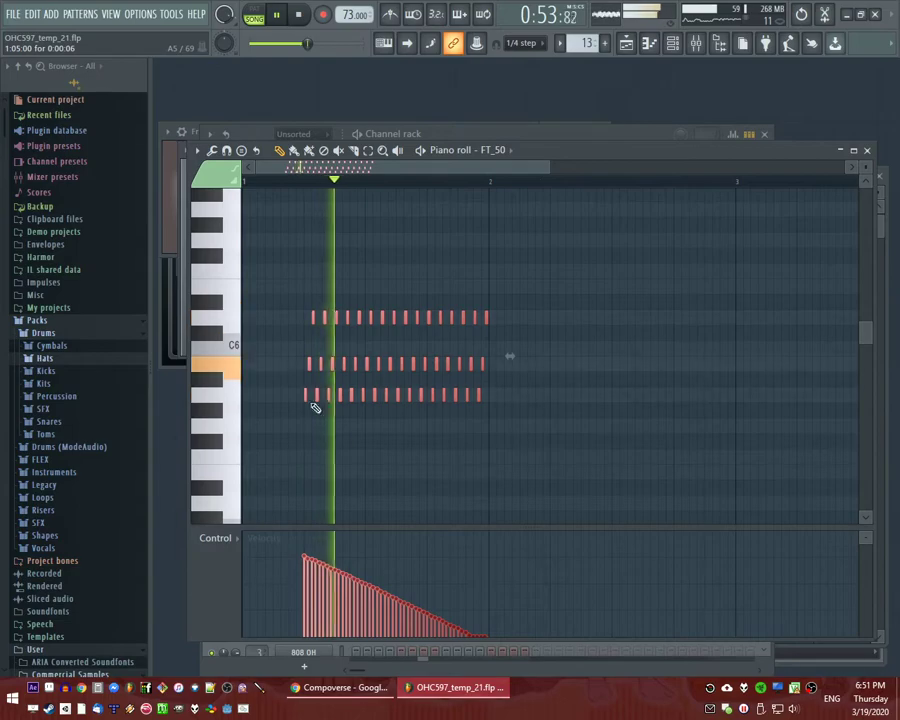
{"action": "key", "text": "ctrl+d"}
Duplicate the whole FT_50 note run into the pattern's second bar.
{"action": "key", "text": "ctrl+a"}
{"action": "left_click_drag", "start_coordinate": [380, 170], "coordinate": [494, 177]}
{"action": "key", "text": "ctrl+b"}
{"action": "scroll", "coordinate": [560, 335], "scroll_direction": "down", "scroll_amount": 3}
{"action": "scroll", "coordinate": [430, 345], "scroll_direction": "up", "scroll_amount": 3}
Try the lowest note row of the second-bar run at G5 and return it to A5.
{"action": "key", "text": "space"}
{"action": "left_click_drag", "start_coordinate": [337, 374], "coordinate": [758, 430]}
{"action": "left_click_drag", "start_coordinate": [361, 384], "coordinate": [360, 413]}
{"action": "left_click_drag", "start_coordinate": [345, 331], "coordinate": [645, 372]}
{"action": "key", "text": "space"}
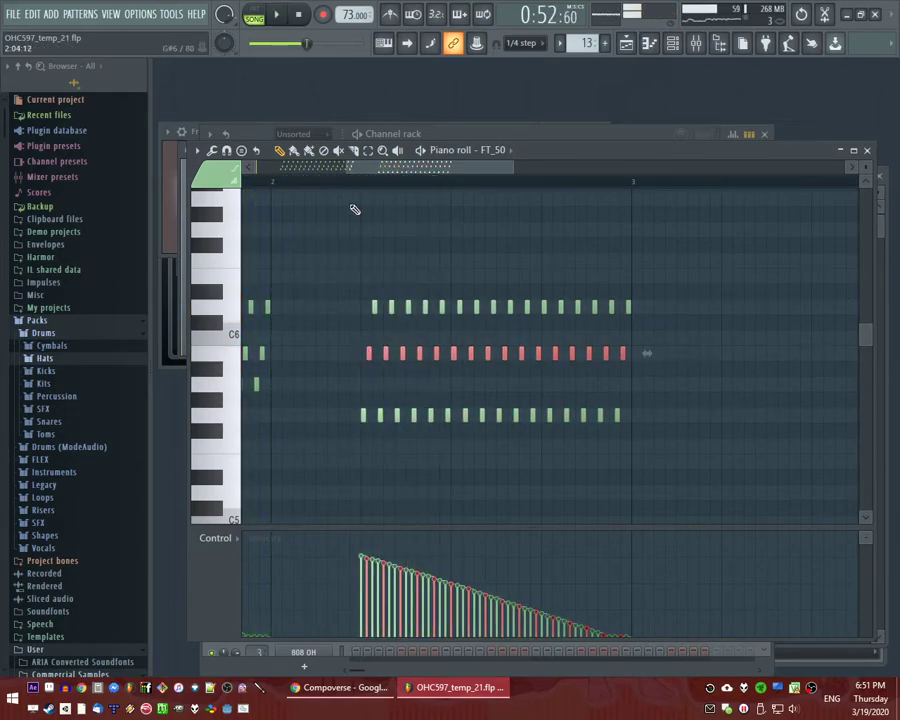
{"action": "key", "text": "space"}
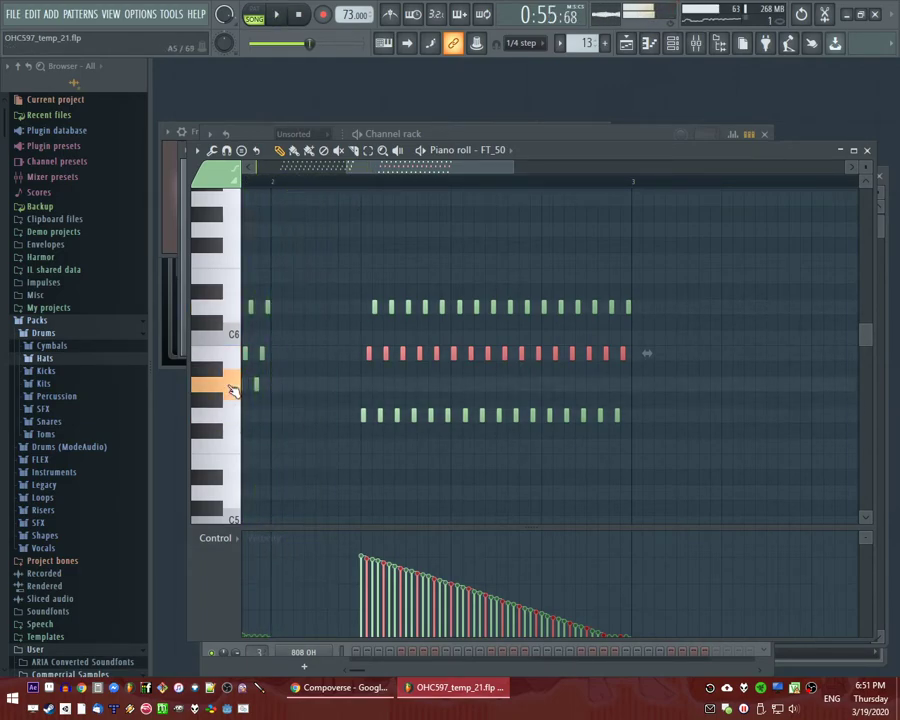
{"action": "left_click_drag", "start_coordinate": [363, 415], "coordinate": [368, 383]}
{"action": "key", "text": "space"}
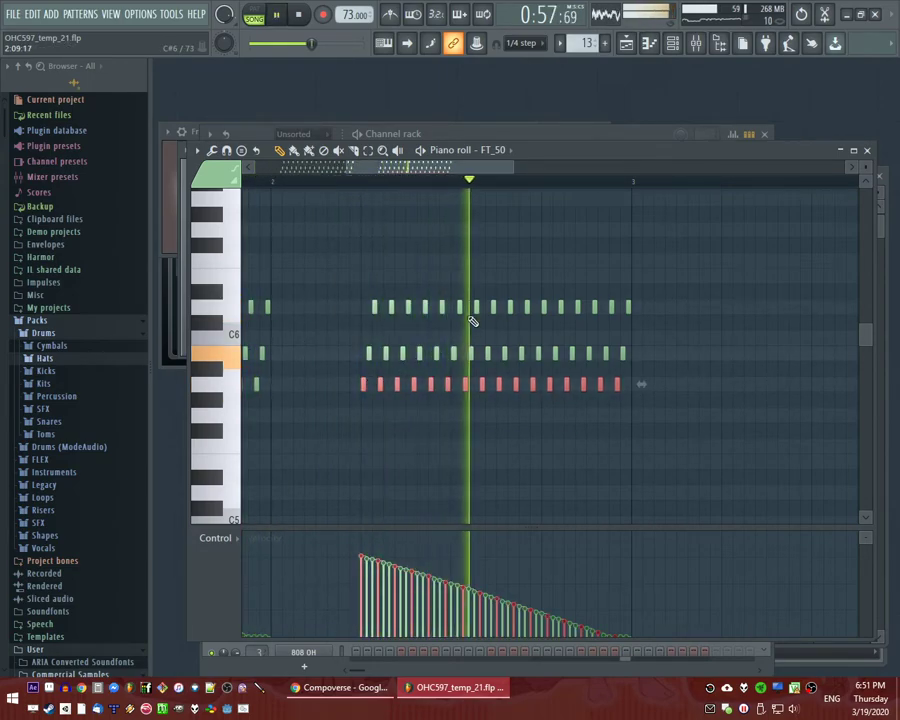
Listen to both note runs and lower the second run's bottom note row to E5.
{"action": "key", "text": "space"}
{"action": "scroll", "coordinate": [400, 270], "scroll_direction": "down", "scroll_amount": 2}
{"action": "left_click", "coordinate": [246, 181]}
{"action": "key", "text": "space"}
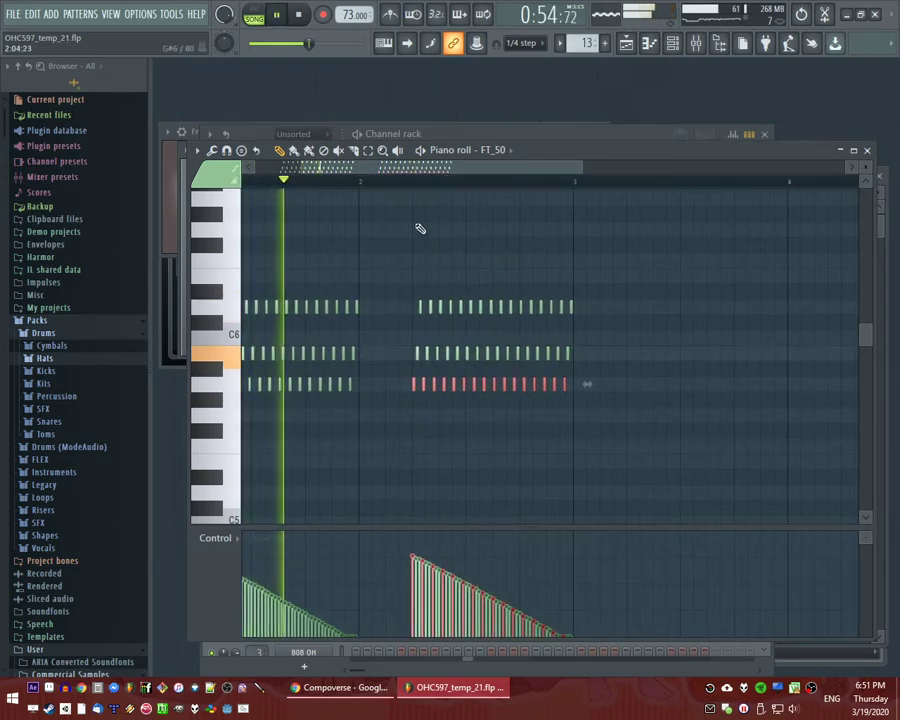
{"action": "scroll", "coordinate": [432, 246], "scroll_direction": "up", "scroll_amount": 4}
{"action": "key", "text": "space"}
{"action": "left_click", "coordinate": [235, 468]}
{"action": "left_click_drag", "start_coordinate": [352, 382], "coordinate": [354, 470]}
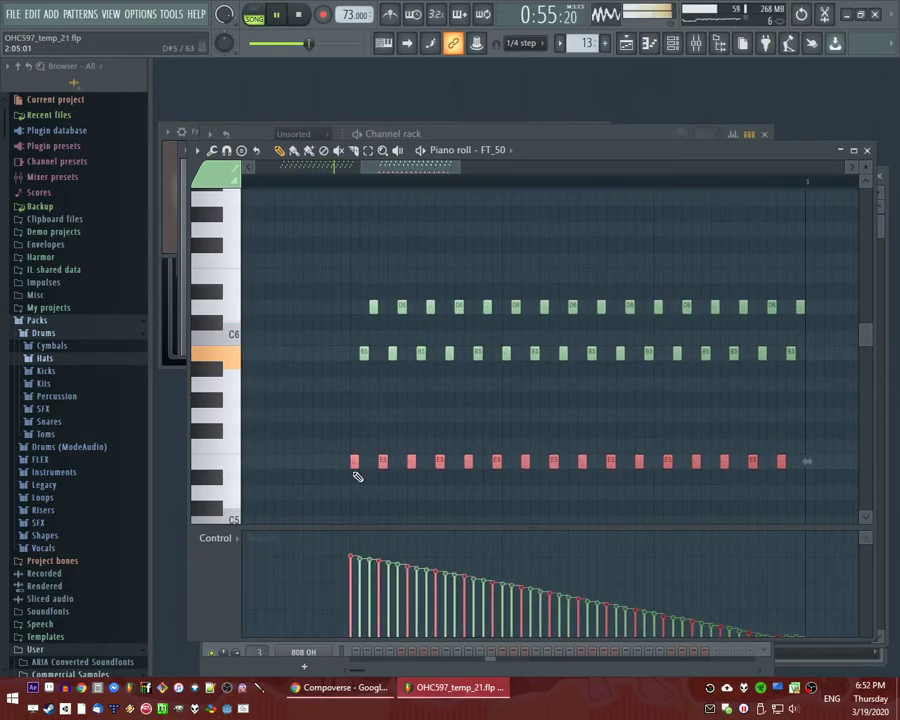
Play the changed run and lower its middle note row from B5 to G5.
{"action": "left_click", "coordinate": [343, 184]}
{"action": "scroll", "coordinate": [352, 266], "scroll_direction": "down", "scroll_amount": 3}
{"action": "key", "text": "space"}
{"action": "left_click", "coordinate": [287, 187]}
{"action": "key", "text": "space"}
{"action": "scroll", "coordinate": [373, 388], "scroll_direction": "up", "scroll_amount": 2}
{"action": "key", "text": "space"}
{"action": "left_click_drag", "start_coordinate": [316, 331], "coordinate": [744, 374]}
{"action": "left_click_drag", "start_coordinate": [342, 351], "coordinate": [342, 418]}
{"action": "key", "text": "space"}
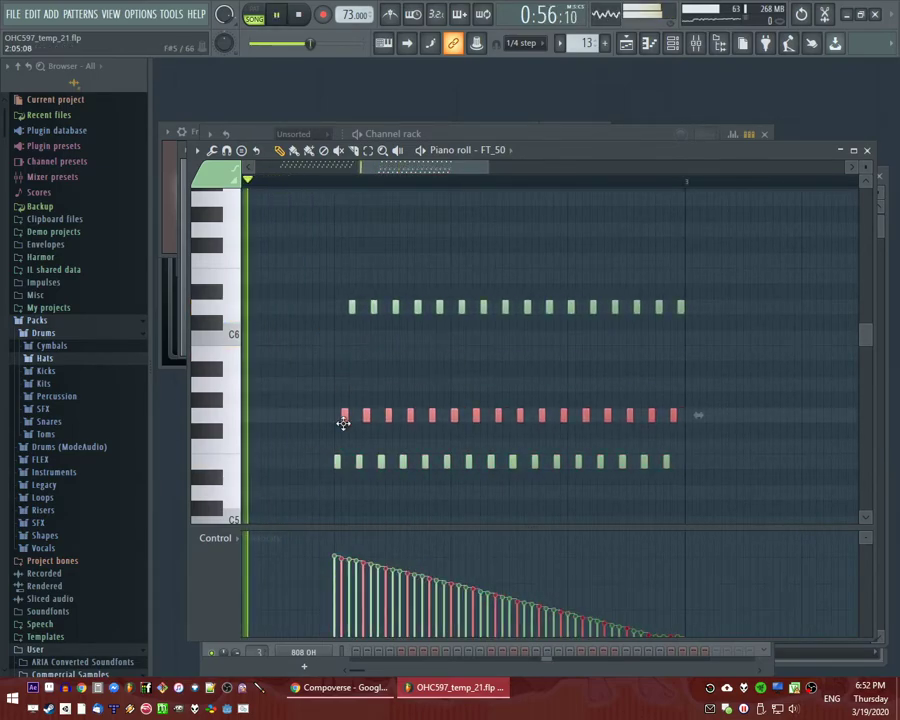
{"action": "left_click", "coordinate": [380, 361]}
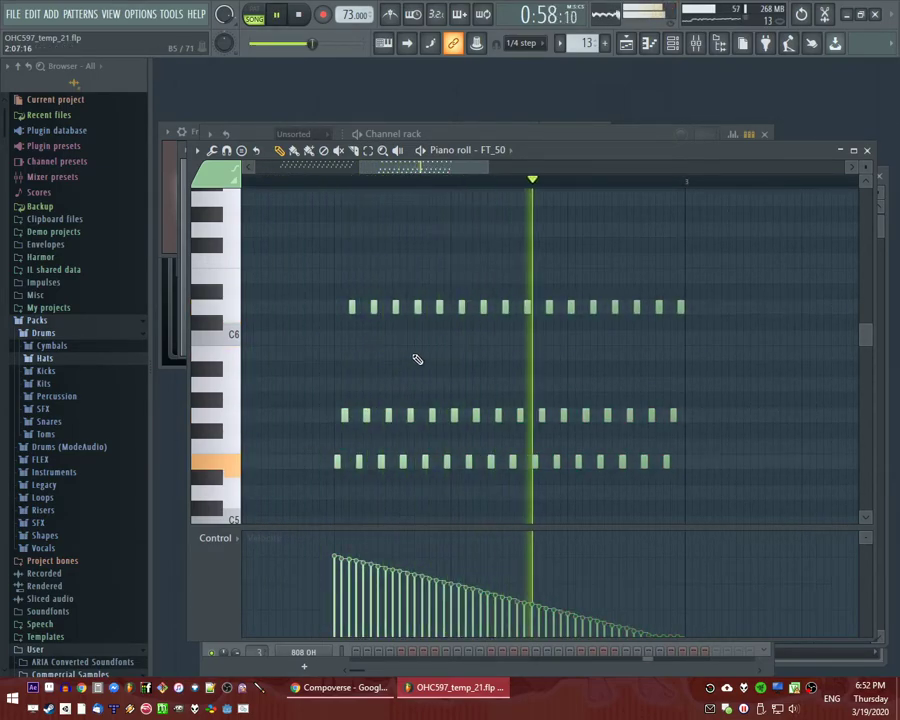
Ramp the velocities upward across the last third of the second run's notes.
{"action": "left_click_drag", "start_coordinate": [403, 172], "coordinate": [418, 172]}
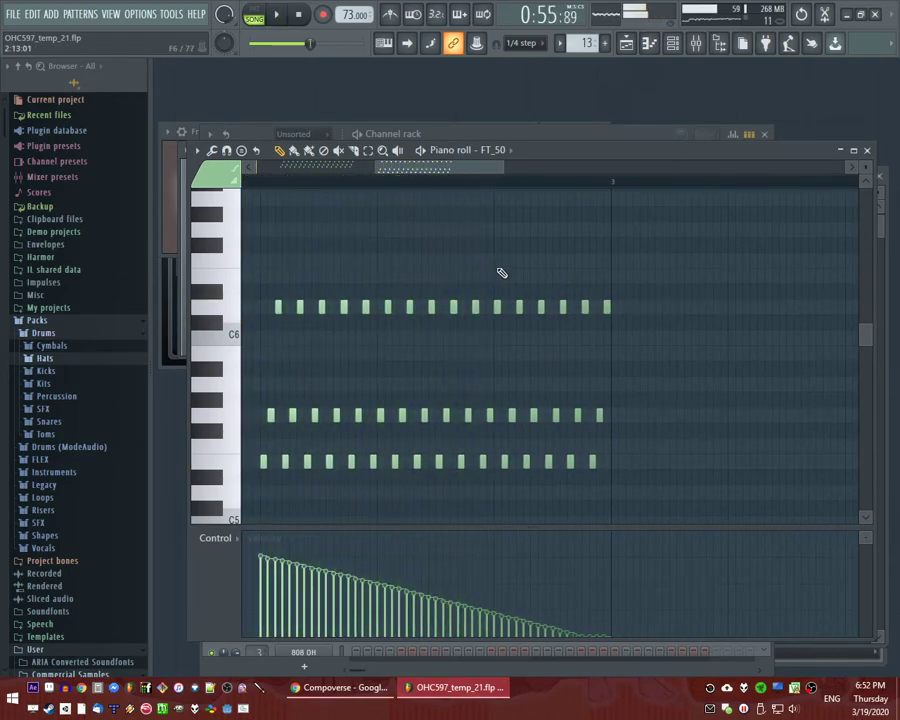
{"action": "left_click_drag", "start_coordinate": [586, 388], "coordinate": [642, 509]}
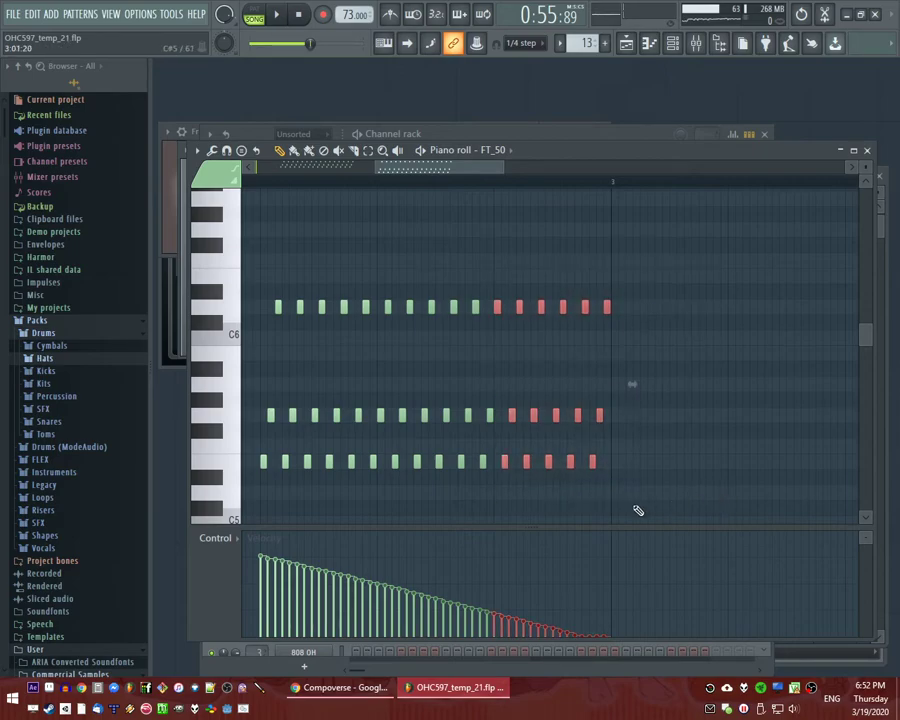
{"action": "left_click_drag", "start_coordinate": [497, 614], "coordinate": [610, 576]}
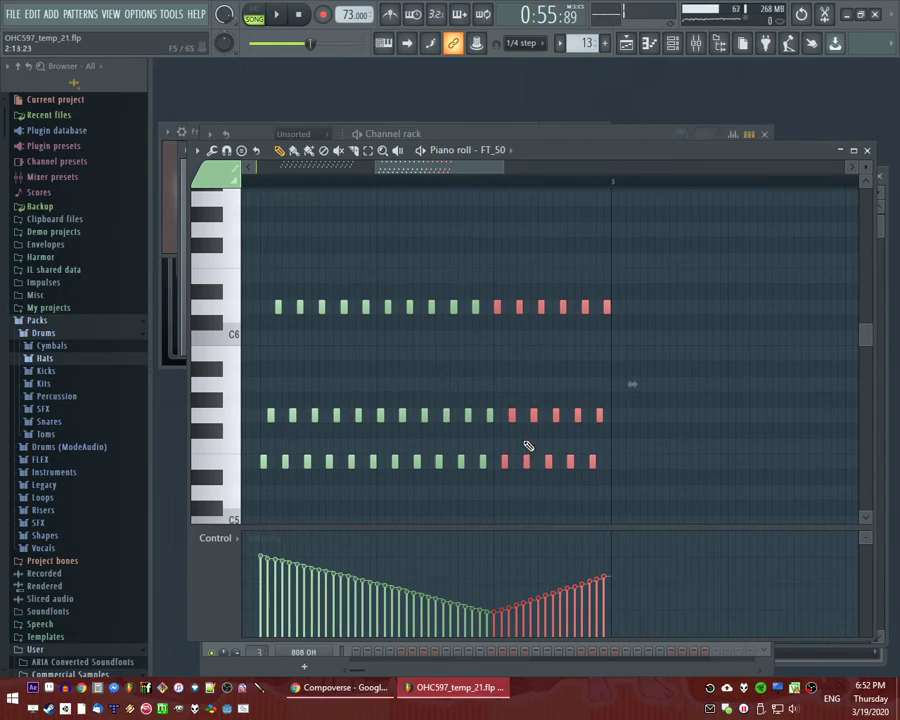
Lower the last six top-row notes of the second run to B5 and duplicate both runs into bars 3 and 4.
{"action": "left_click_drag", "start_coordinate": [494, 301], "coordinate": [682, 385]}
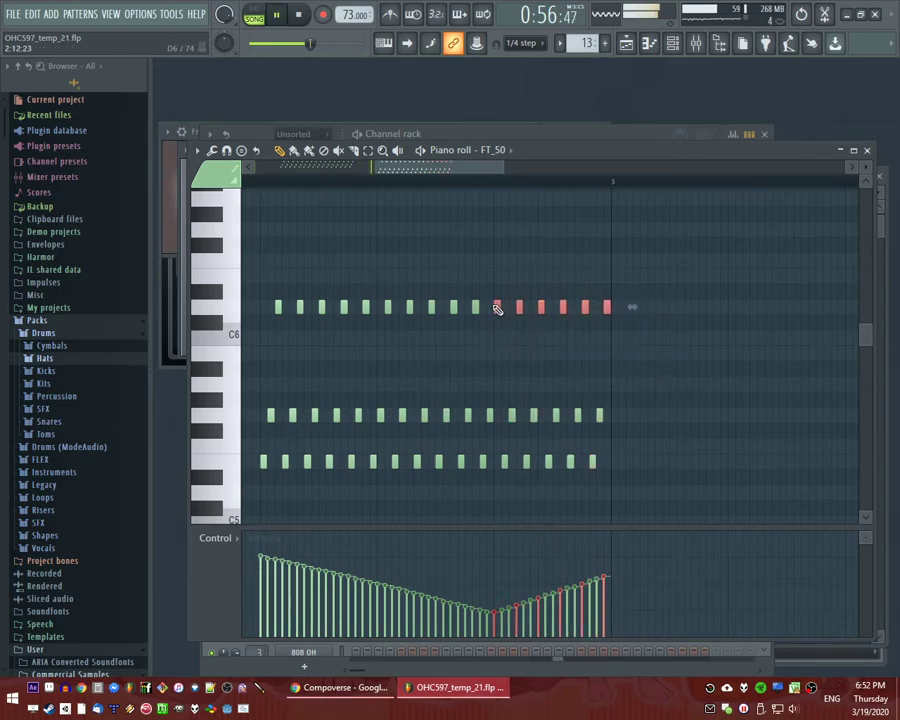
{"action": "left_click_drag", "start_coordinate": [497, 309], "coordinate": [499, 369]}
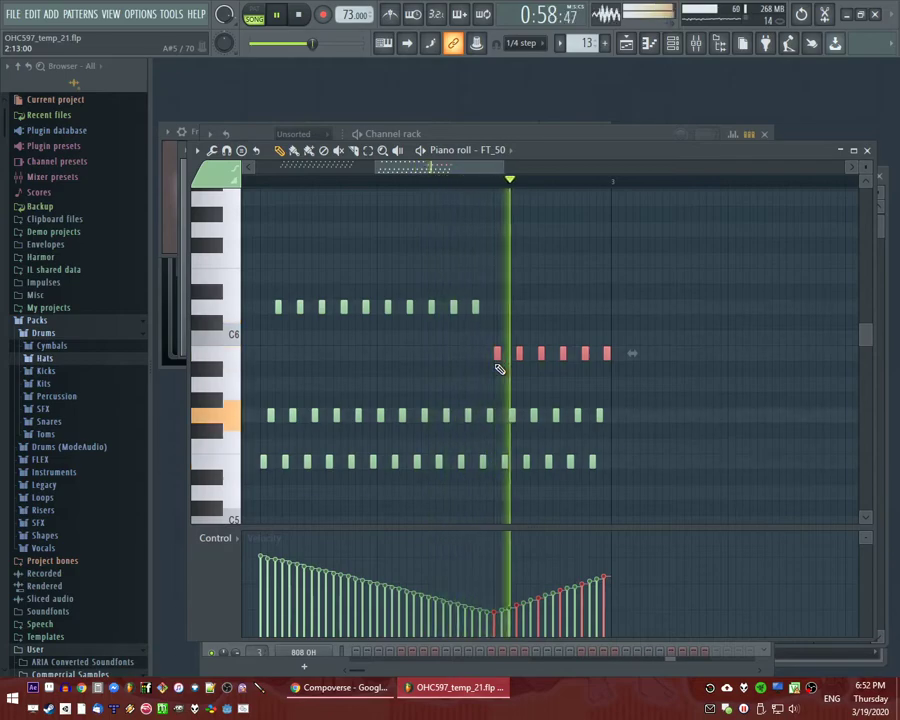
{"action": "left_click_drag", "start_coordinate": [424, 174], "coordinate": [527, 227]}
{"action": "scroll", "coordinate": [516, 232], "scroll_direction": "down", "scroll_amount": 2}
{"action": "key", "text": "ctrl+a"}
{"action": "key", "text": "ctrl+b"}
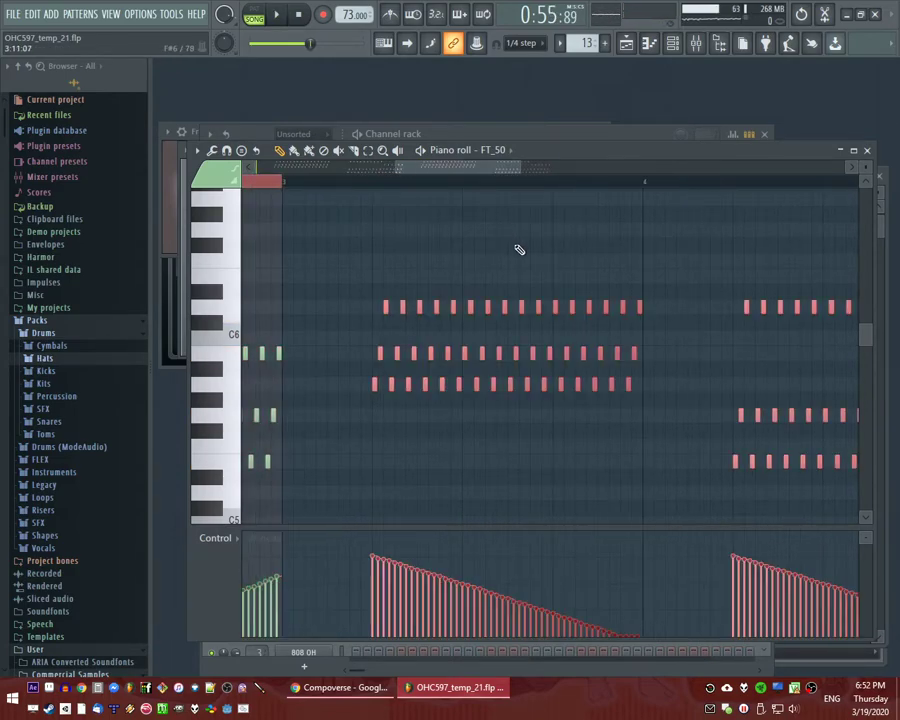
{"action": "key", "text": "space"}
{"action": "key", "text": "ctrl+d"}
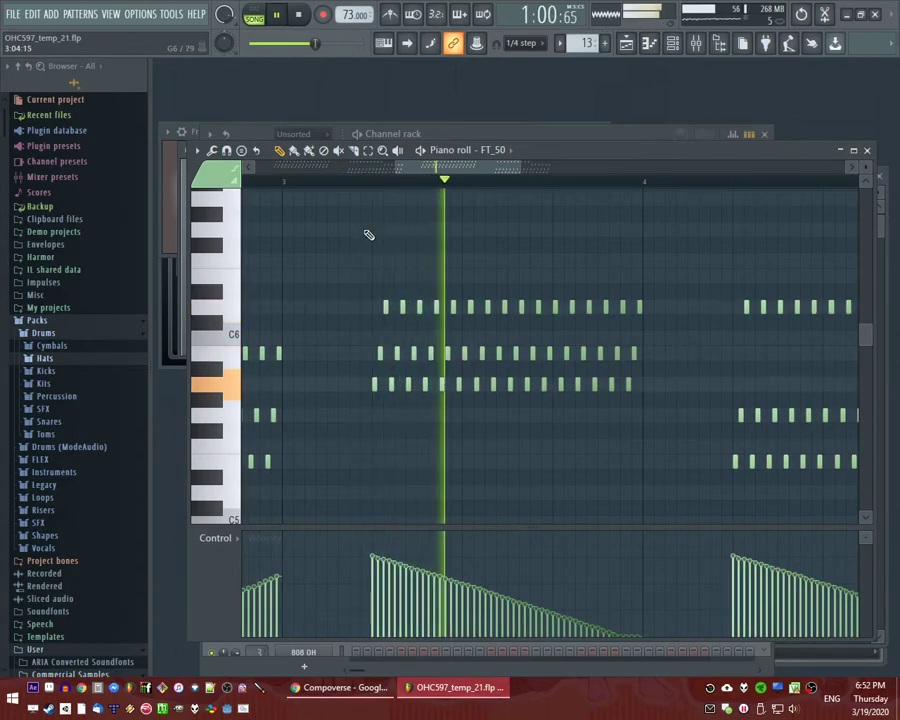
Lower the first ten top-row notes of the bar 4 run from D6 to B5, listening to the change.
{"action": "scroll", "coordinate": [364, 233], "scroll_direction": "down", "scroll_amount": 2}
{"action": "left_click_drag", "start_coordinate": [428, 173], "coordinate": [502, 182]}
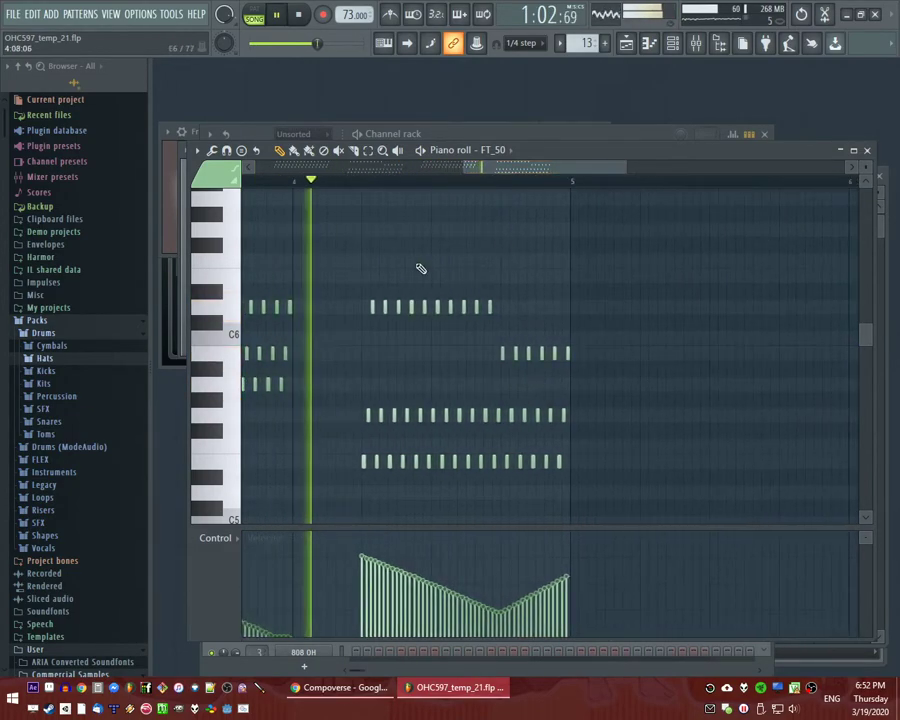
{"action": "key", "text": "space"}
{"action": "left_click_drag", "start_coordinate": [348, 264], "coordinate": [498, 322]}
{"action": "scroll", "coordinate": [402, 329], "scroll_direction": "up", "scroll_amount": 2}
{"action": "key", "text": "space"}
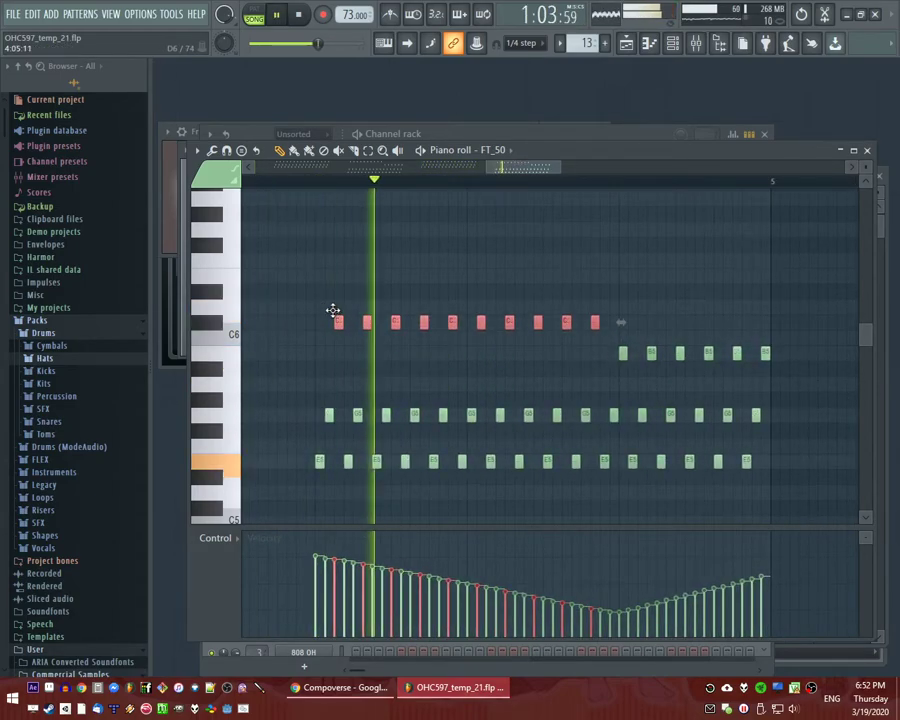
{"action": "key", "text": "space"}
{"action": "left_click_drag", "start_coordinate": [333, 310], "coordinate": [333, 364]}
{"action": "left_click", "coordinate": [322, 183]}
{"action": "key", "text": "space"}
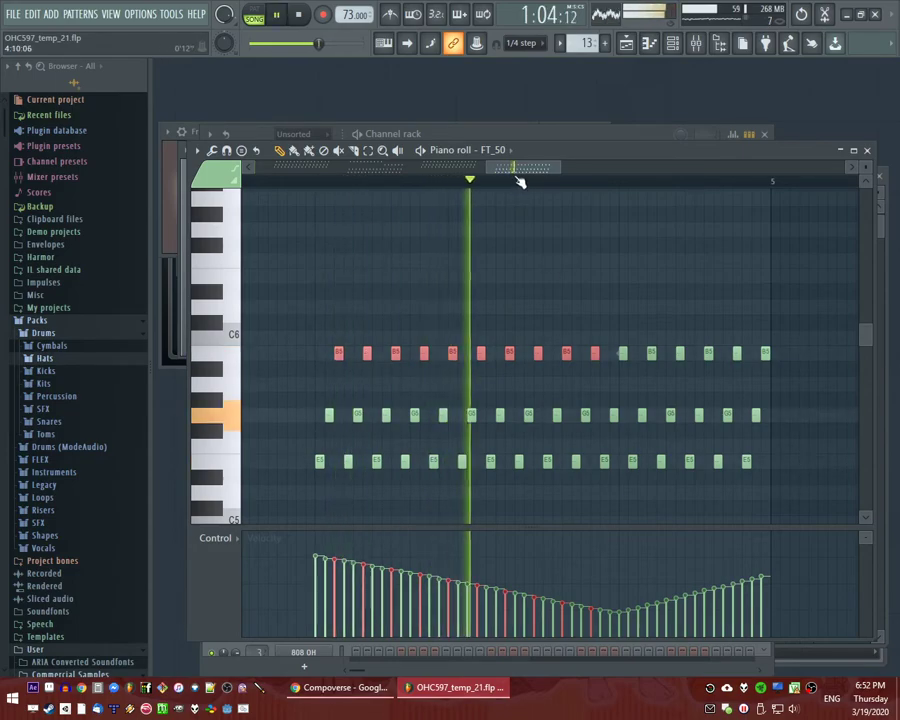
{"action": "key", "text": "space"}
{"action": "left_click_drag", "start_coordinate": [518, 169], "coordinate": [535, 169]}
{"action": "key", "text": "space"}
Lower the middle five top-row notes of the bar 4 run to A5, keeping the last six at B5.
{"action": "scroll", "coordinate": [457, 337], "scroll_direction": "down", "scroll_amount": 1}
{"action": "key", "text": "space"}
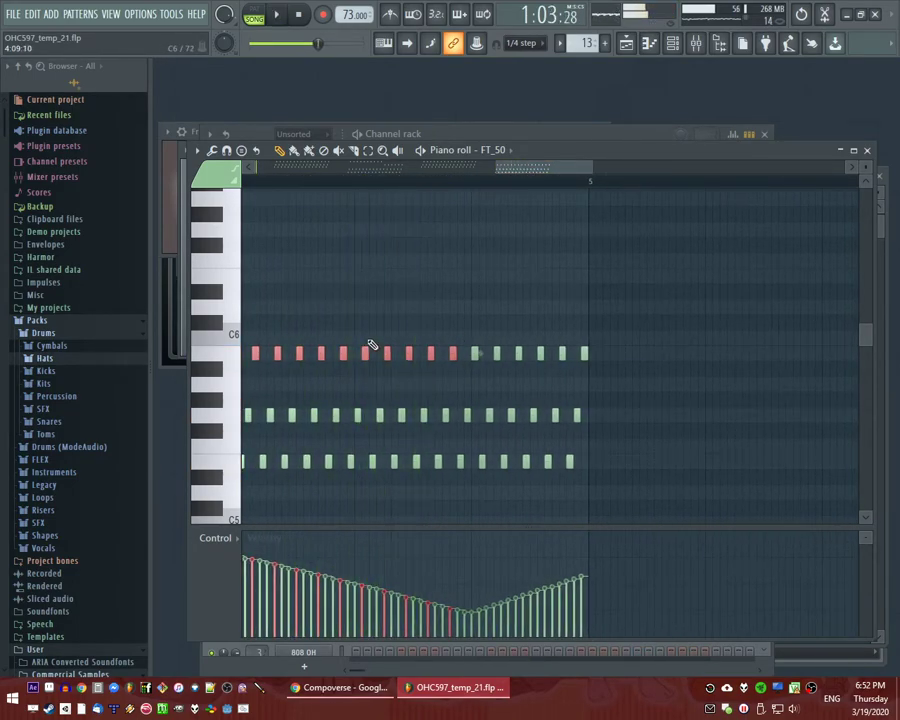
{"action": "left_click_drag", "start_coordinate": [363, 332], "coordinate": [593, 363]}
{"action": "key", "text": "space"}
{"action": "left_click_drag", "start_coordinate": [358, 361], "coordinate": [366, 382]}
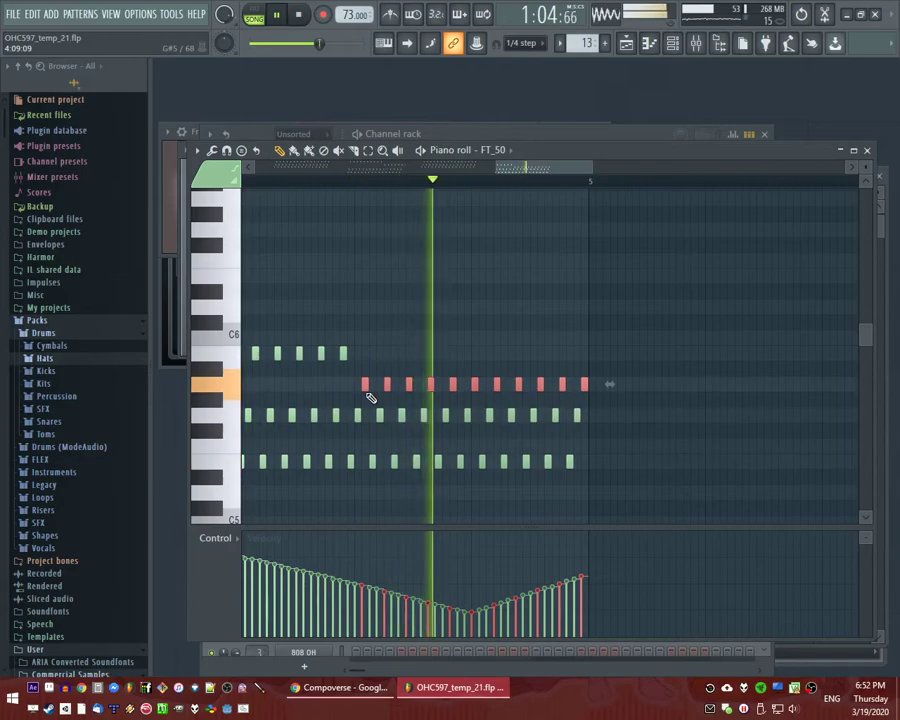
{"action": "left_click_drag", "start_coordinate": [464, 359], "coordinate": [612, 392]}
{"action": "left_click_drag", "start_coordinate": [473, 384], "coordinate": [474, 353]}
{"action": "key", "text": "space"}
{"action": "key", "text": "space"}
{"action": "key", "text": "ctrl+d"}
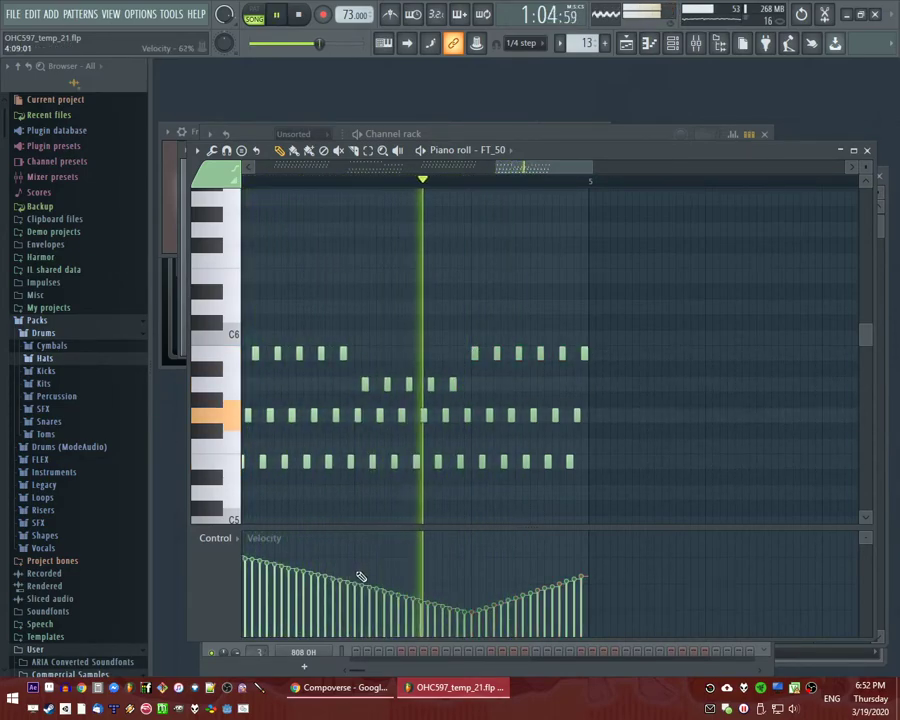
Reshape the velocities of the bar 4 run into a steady rise from its middle third to its end at about 70%.
{"action": "mouse_move", "coordinate": [358, 577]}
{"action": "left_mouse_down"}
{"action": "mouse_move", "coordinate": [576, 576]}
{"action": "mouse_move", "coordinate": [590, 562]}
{"action": "left_mouse_up"}
{"action": "left_click_drag", "start_coordinate": [472, 557], "coordinate": [609, 601]}
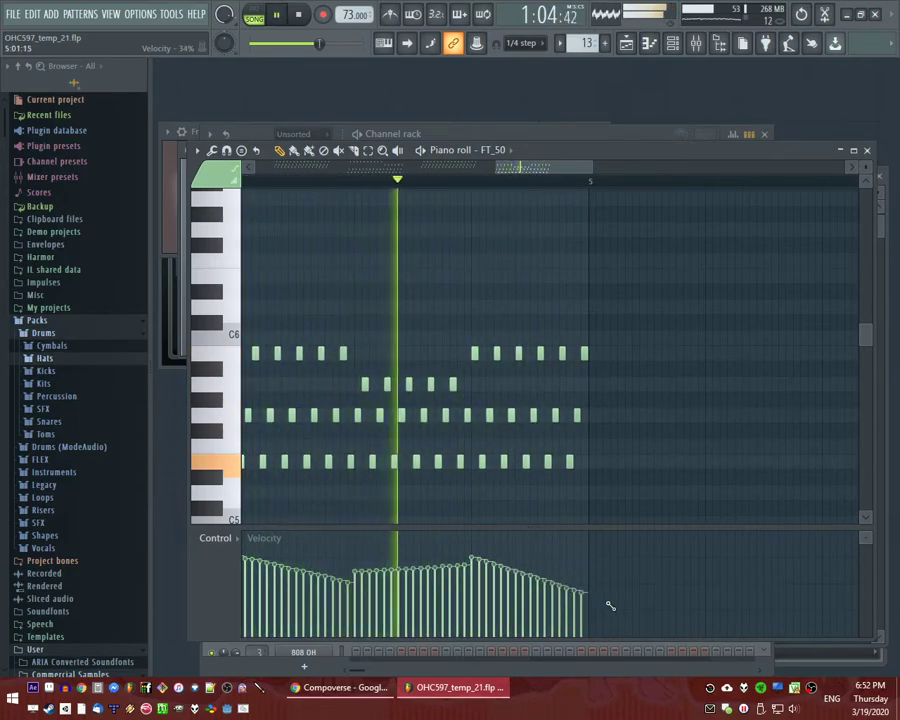
{"action": "left_click", "coordinate": [355, 587]}
{"action": "left_click_drag", "start_coordinate": [355, 590], "coordinate": [472, 562]}
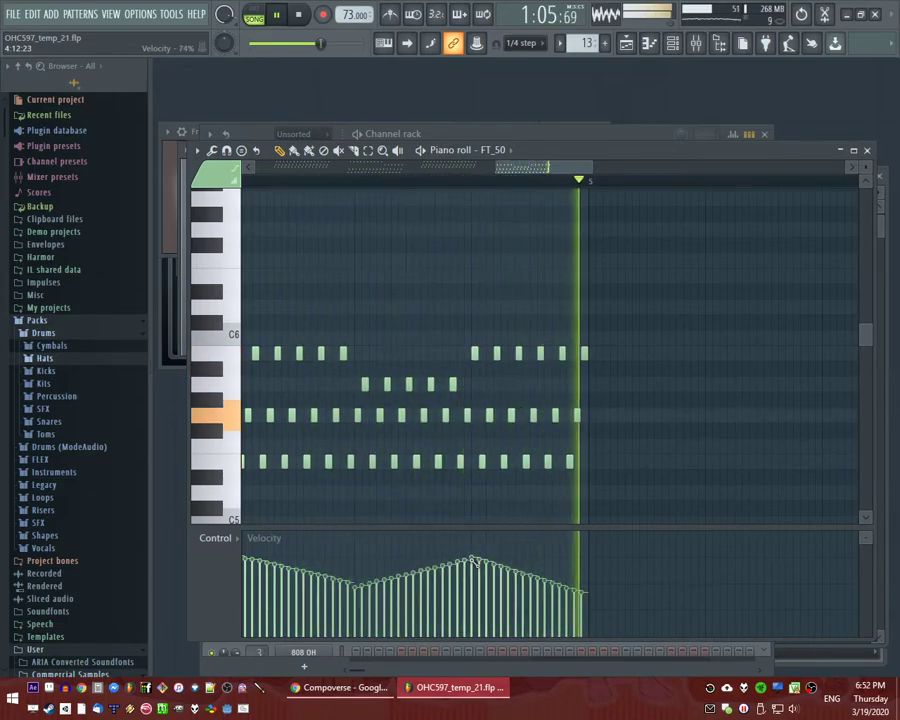
{"action": "left_click_drag", "start_coordinate": [472, 562], "coordinate": [588, 563]}
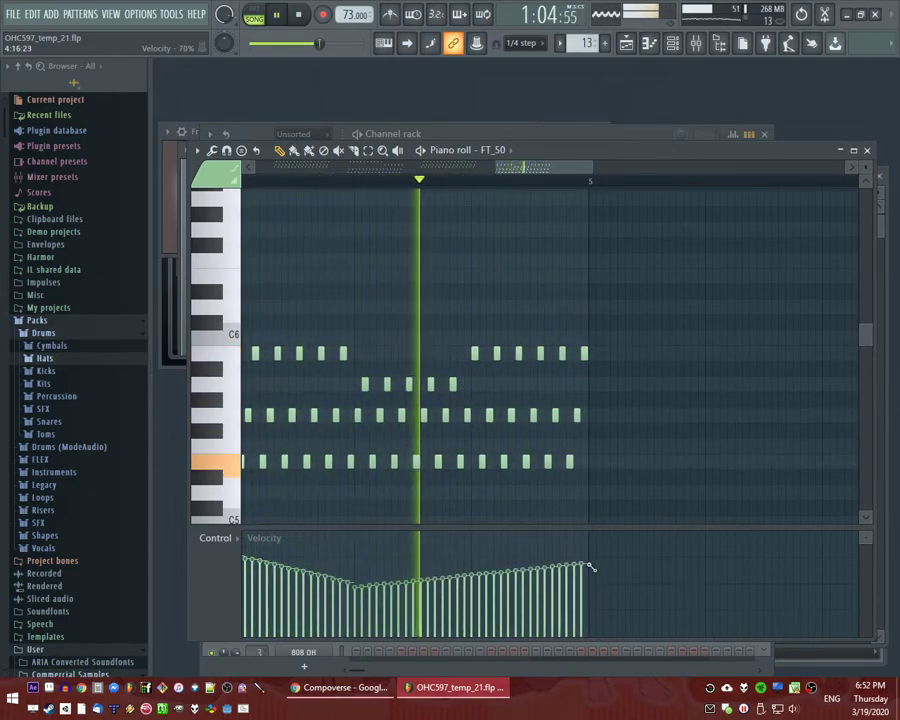
Replace the Track 10 clips from bar 21 with two Pattern 13 clips running up to bar 29.
{"action": "key", "text": "F5"}
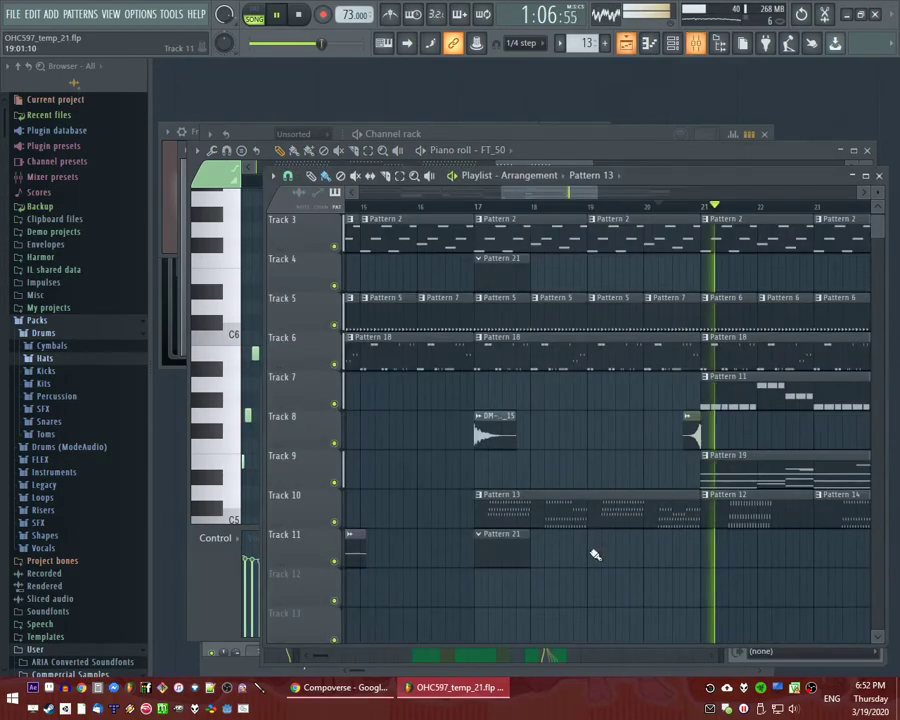
{"action": "scroll", "coordinate": [617, 518], "scroll_direction": "down", "scroll_amount": 4}
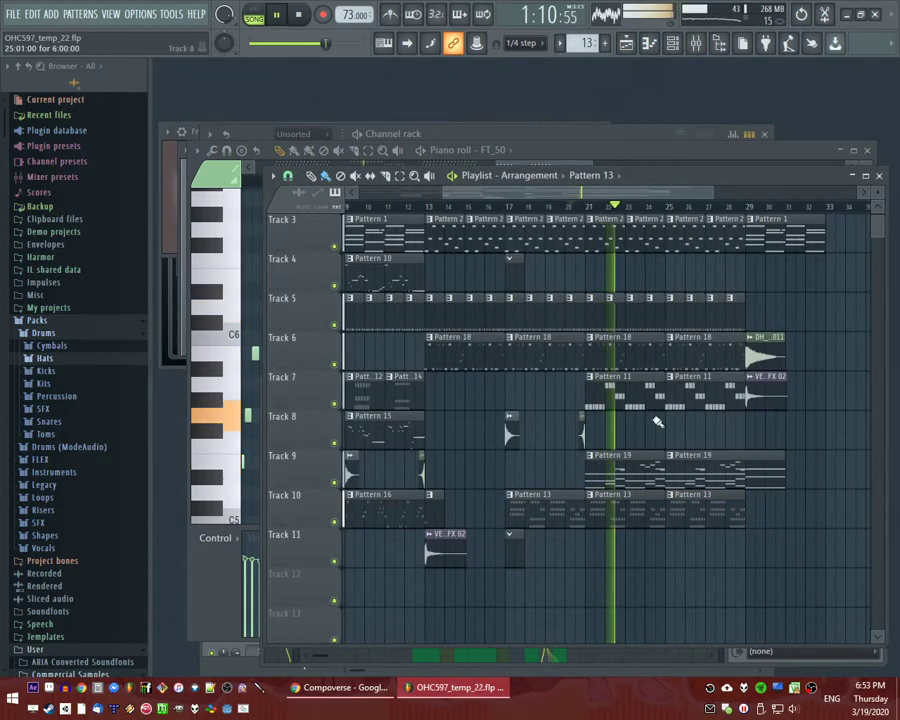
{"action": "left_click_drag", "start_coordinate": [521, 193], "coordinate": [558, 197]}
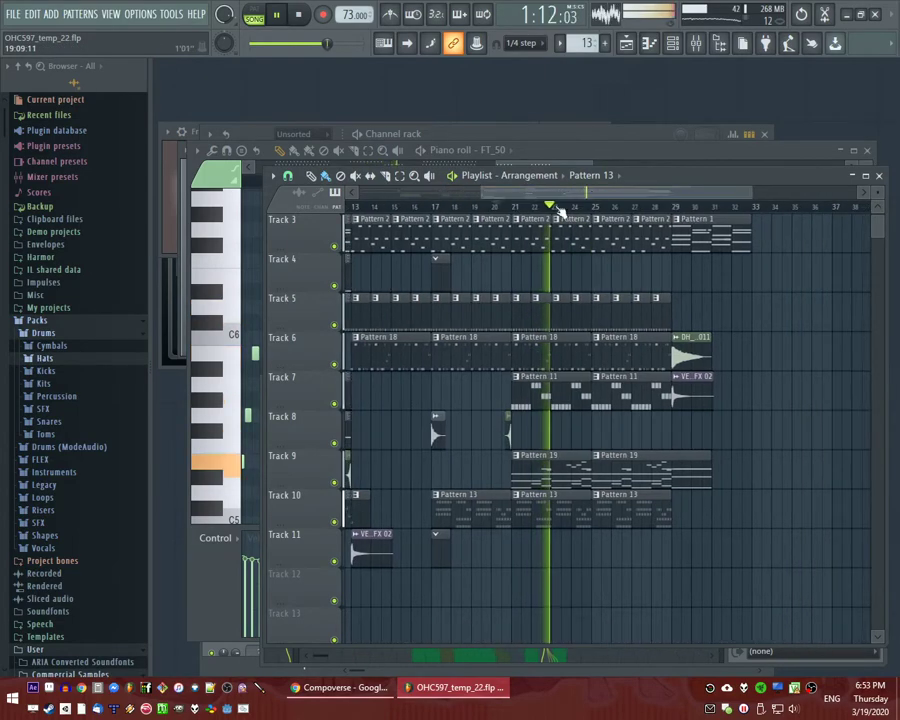
Play the arrangement from bar 17 and remove the Pattern 21 clip from Track 4.
{"action": "left_click", "coordinate": [436, 207]}
{"action": "scroll", "coordinate": [483, 360], "scroll_direction": "up", "scroll_amount": 2}
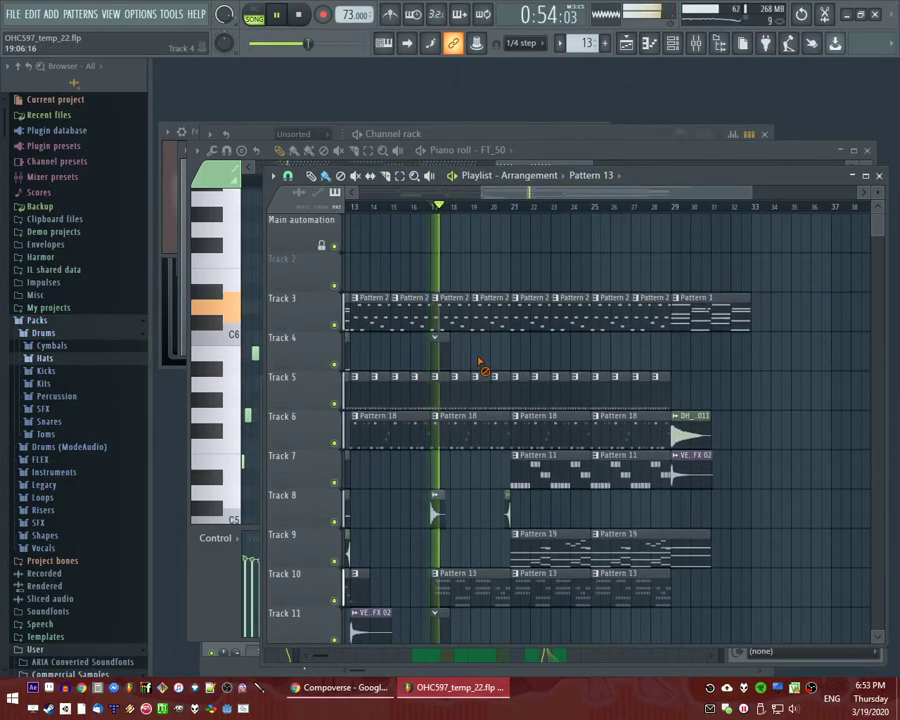
{"action": "scroll", "coordinate": [475, 370], "scroll_direction": "down", "scroll_amount": 2}
{"action": "scroll", "coordinate": [466, 378], "scroll_direction": "up", "scroll_amount": 3}
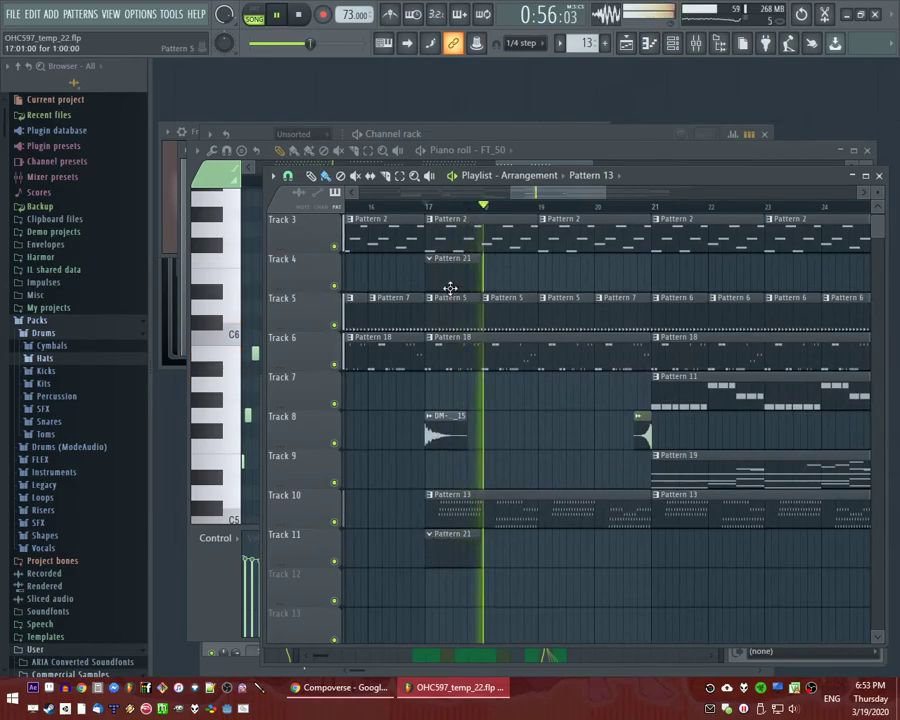
{"action": "scroll", "coordinate": [466, 560], "scroll_direction": "down", "scroll_amount": 1}
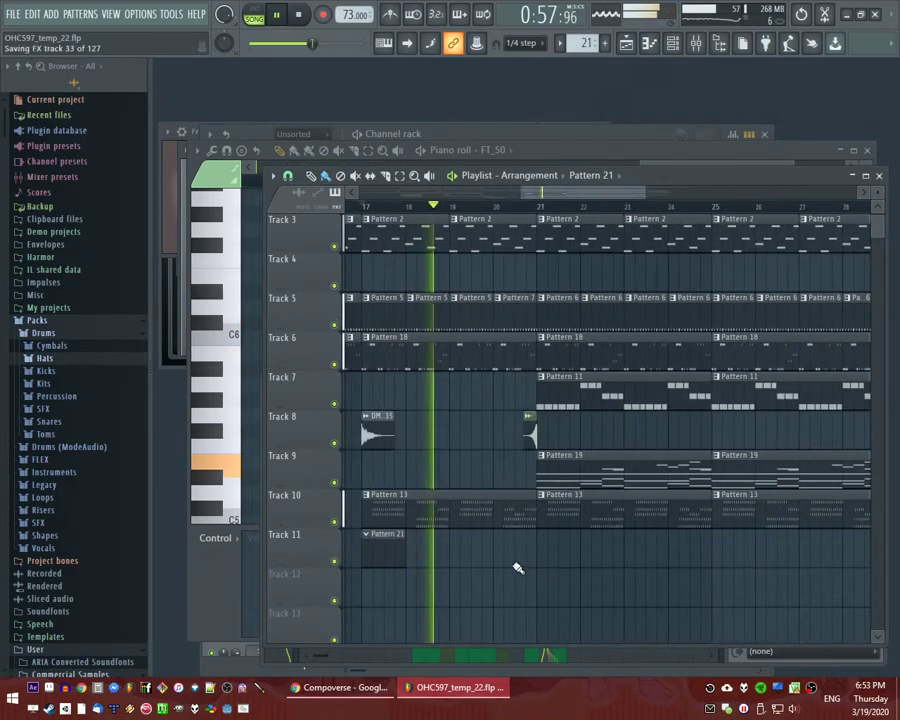
{"action": "scroll", "coordinate": [466, 367], "scroll_direction": "up", "scroll_amount": 2}
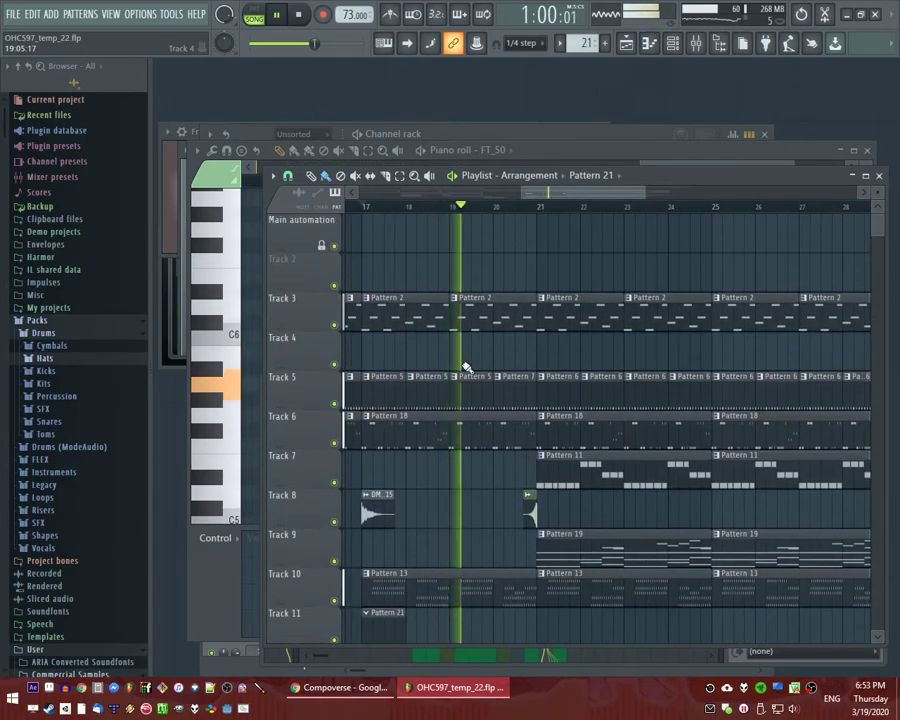
Copy the crash4 clip from before bar 21 onto Track 9, positioned so that it ends at bar 17.
{"action": "left_click_drag", "start_coordinate": [586, 194], "coordinate": [568, 185]}
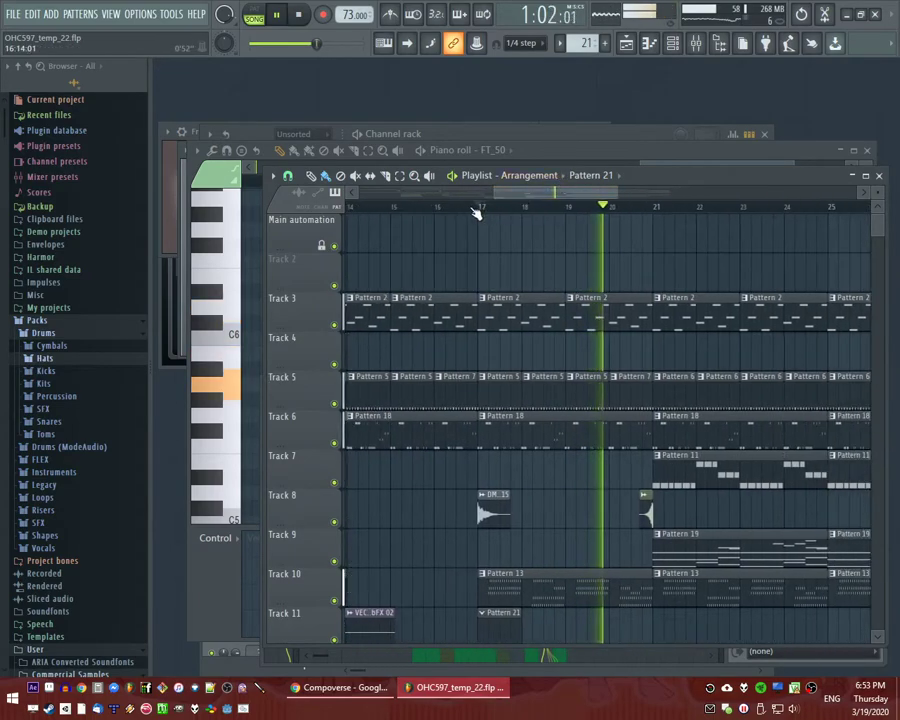
{"action": "scroll", "coordinate": [452, 233], "scroll_direction": "down", "scroll_amount": 3}
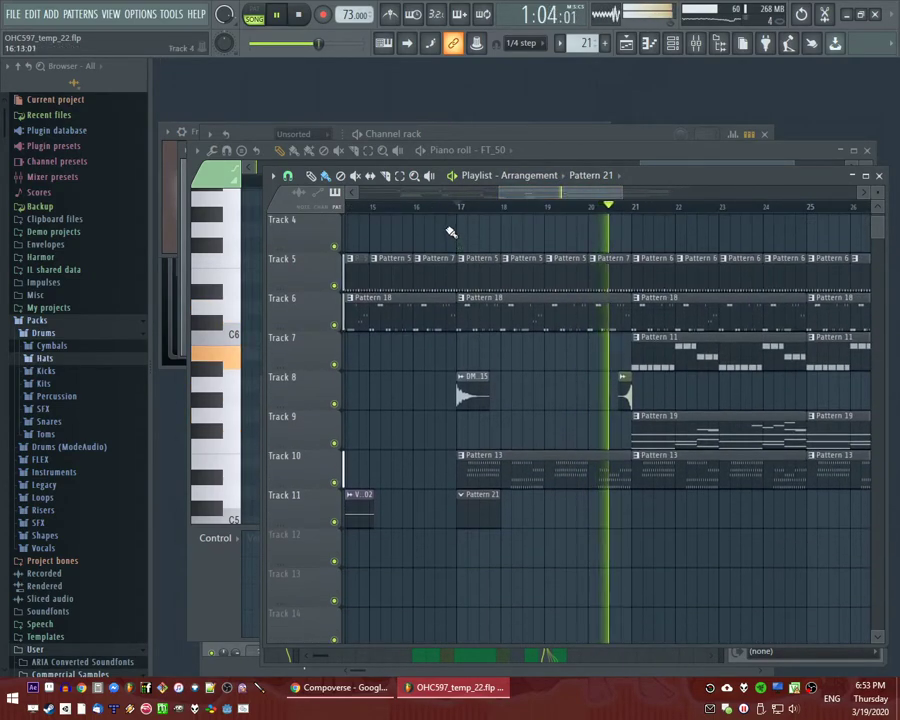
{"action": "left_click", "coordinate": [622, 392]}
{"action": "scroll", "coordinate": [456, 424], "scroll_direction": "up", "scroll_amount": 4}
{"action": "left_click", "coordinate": [456, 425]}
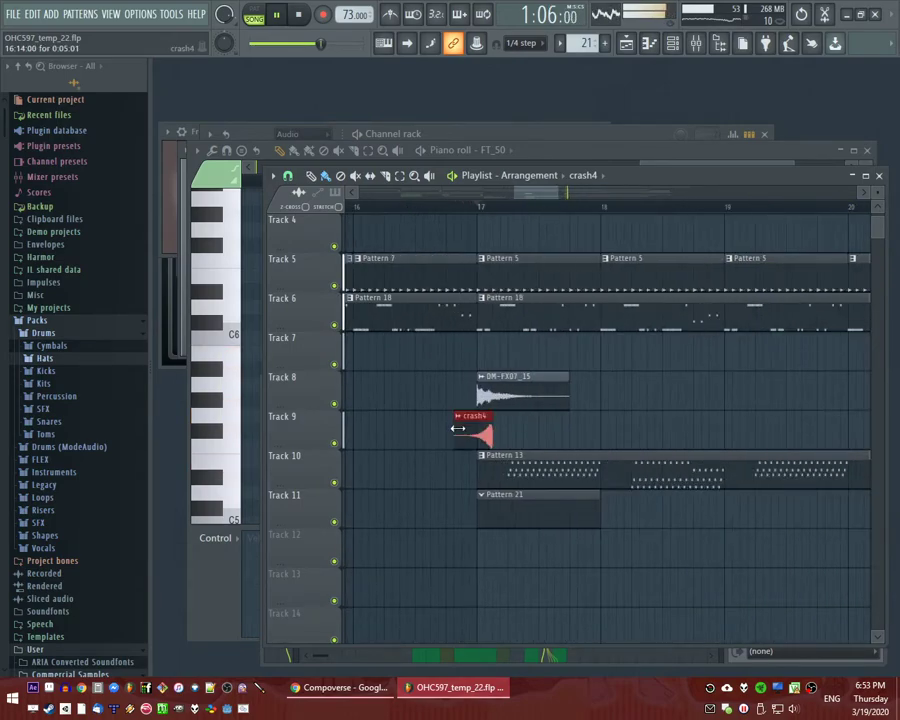
{"action": "scroll", "coordinate": [467, 429], "scroll_direction": "up", "scroll_amount": 3}
{"action": "left_click_drag", "start_coordinate": [468, 432], "coordinate": [437, 435]}
{"action": "scroll", "coordinate": [446, 428], "scroll_direction": "down", "scroll_amount": 5}
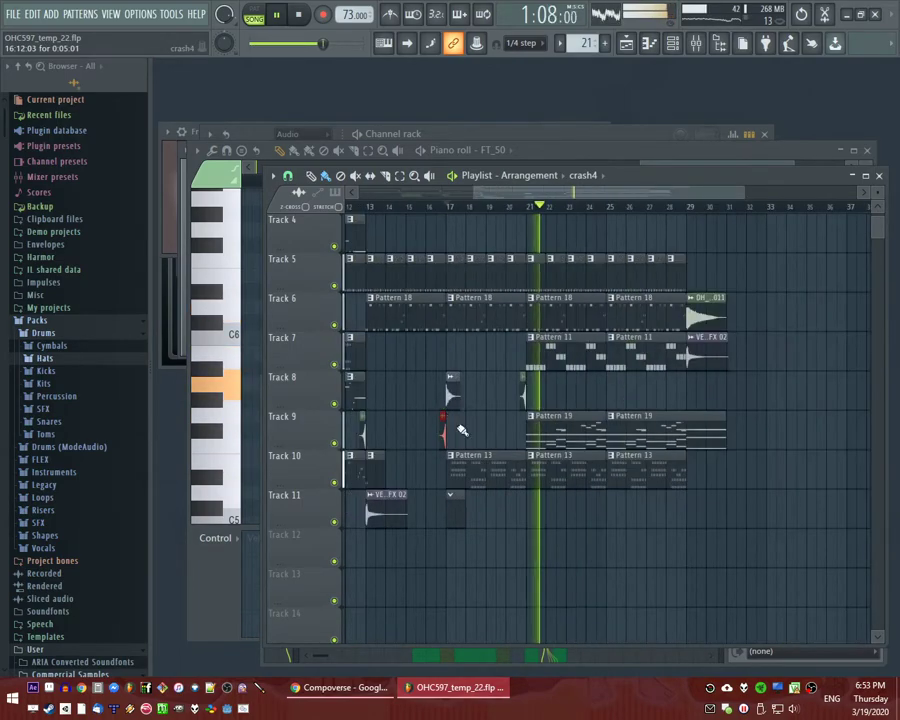
{"action": "scroll", "coordinate": [489, 420], "scroll_direction": "up", "scroll_amount": 3}
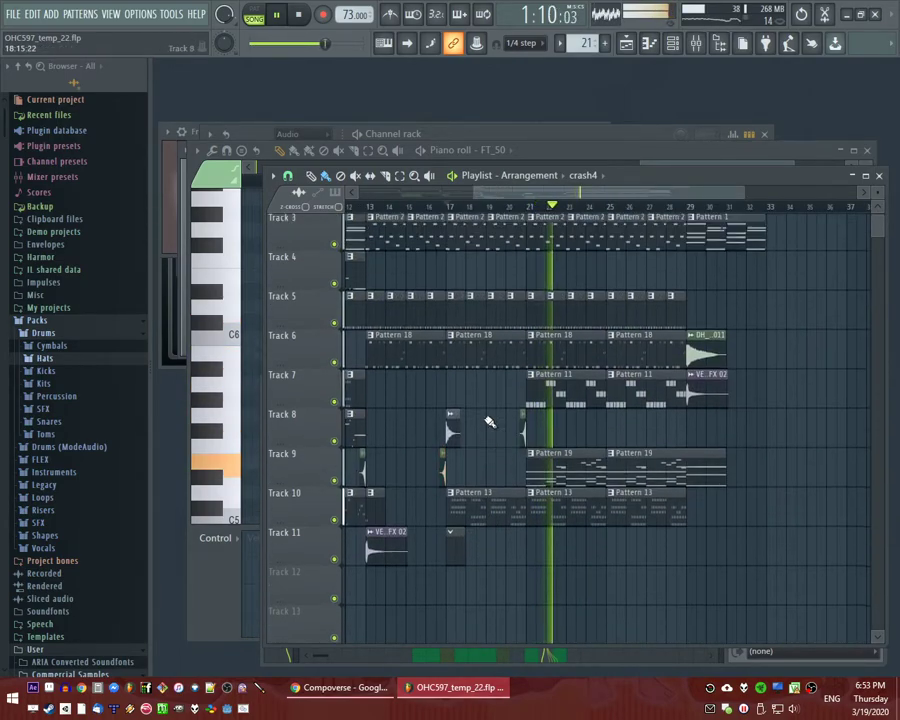
Add a copy of the Pattern 11 clip on Track 7 before bar 21, make it unique and open its notes.
{"action": "left_click", "coordinate": [516, 207]}
{"action": "scroll", "coordinate": [548, 472], "scroll_direction": "up", "scroll_amount": 3}
{"action": "left_click", "coordinate": [548, 469]}
{"action": "scroll", "coordinate": [548, 469], "scroll_direction": "down", "scroll_amount": 3}
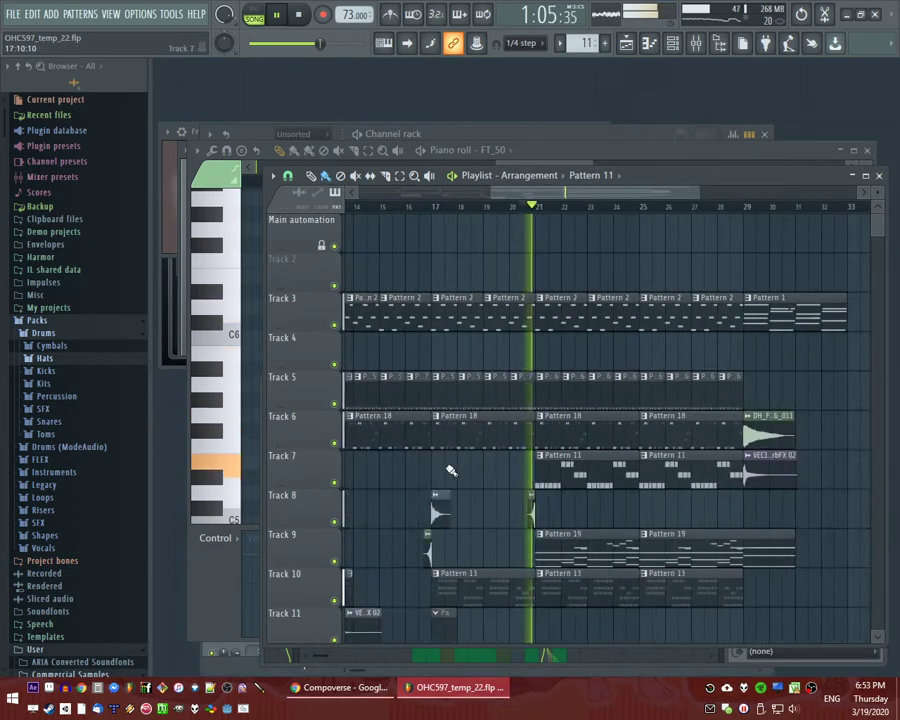
{"action": "left_click", "coordinate": [444, 468]}
{"action": "left_click", "coordinate": [436, 456]}
{"action": "left_click", "coordinate": [451, 546]}
{"action": "left_click_drag", "start_coordinate": [447, 475], "coordinate": [537, 476]}
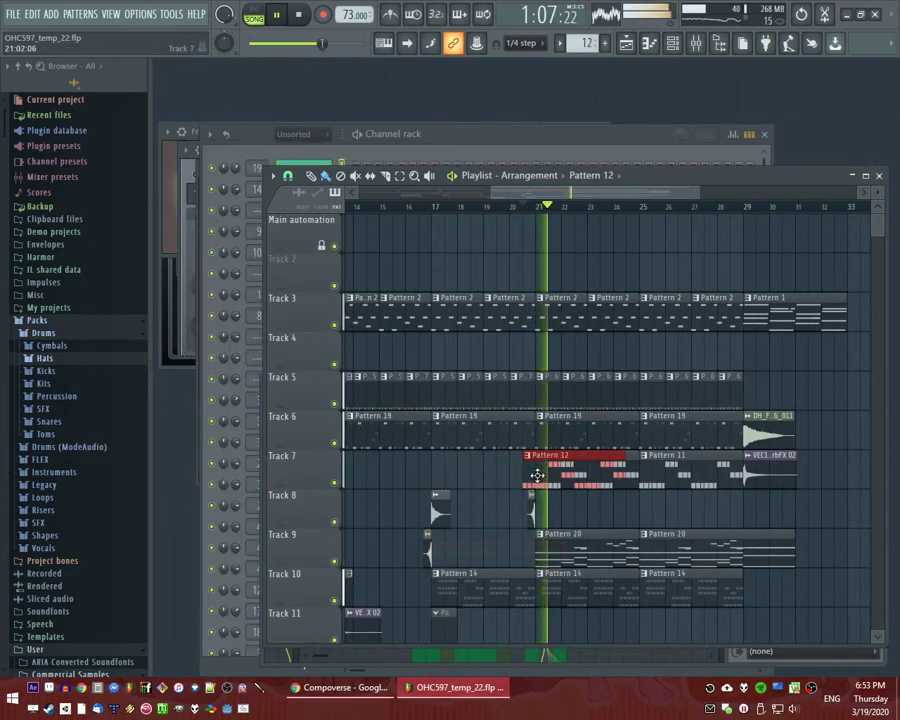
{"action": "double_click", "coordinate": [522, 476]}
Replace the FT_triangle_novibrato notes with a C3 note and a C2 slide note, each four steps long from step 13 of bar 1.
{"action": "left_click", "coordinate": [245, 182]}
{"action": "scroll", "coordinate": [286, 364], "scroll_direction": "up", "scroll_amount": 3}
{"action": "scroll", "coordinate": [366, 354], "scroll_direction": "up", "scroll_amount": 1}
{"action": "left_click", "coordinate": [374, 260]}
{"action": "left_click_drag", "start_coordinate": [374, 260], "coordinate": [434, 248]}
{"action": "left_click", "coordinate": [376, 554]}
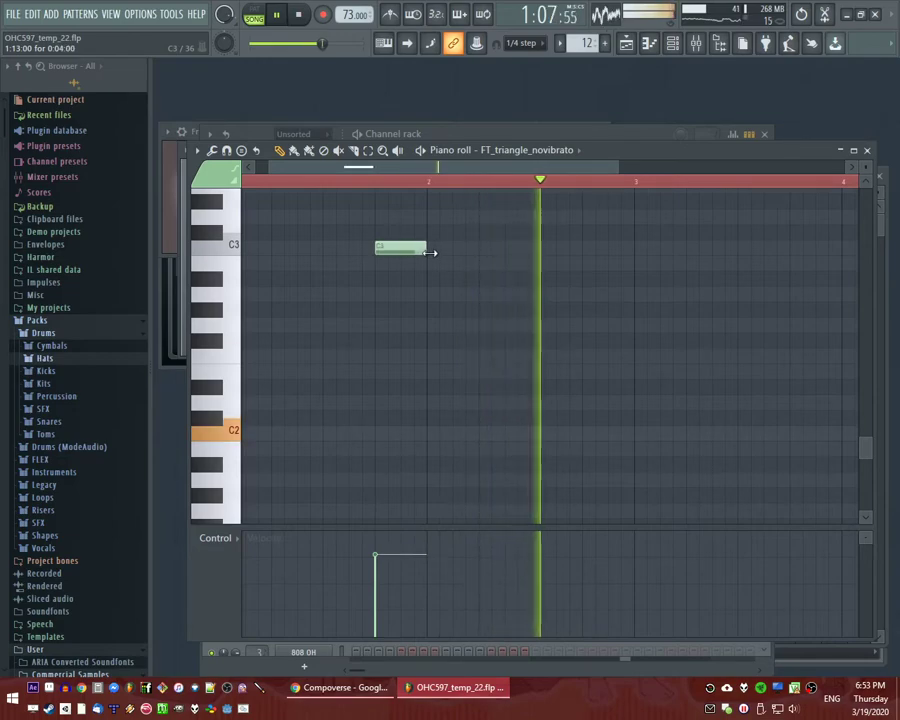
{"action": "left_click", "coordinate": [376, 432]}
{"action": "left_click_drag", "start_coordinate": [408, 475], "coordinate": [391, 680]}
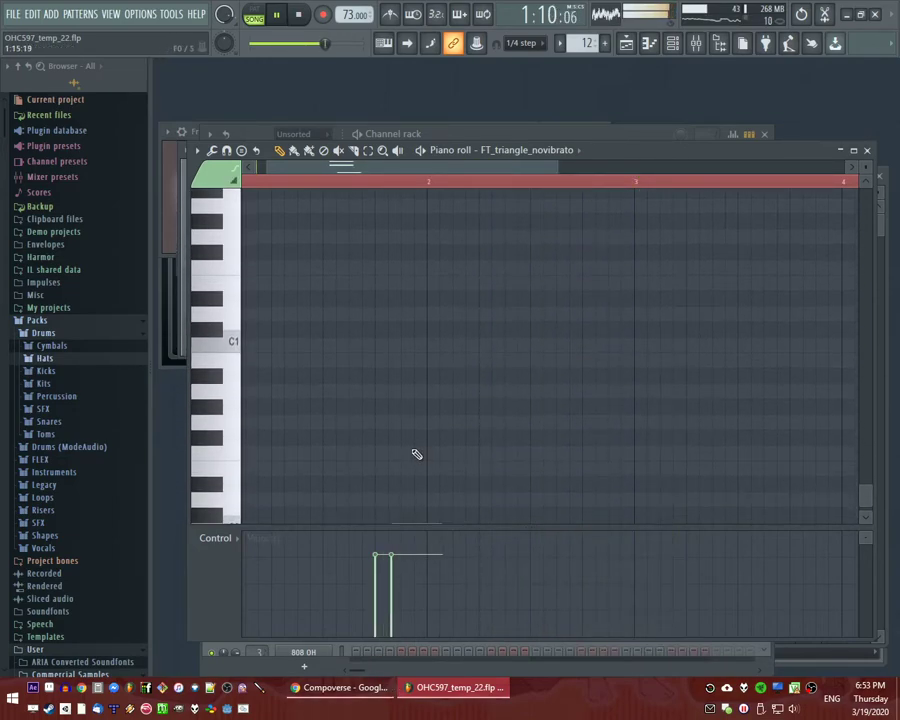
{"action": "key", "text": "ctrl+z"}
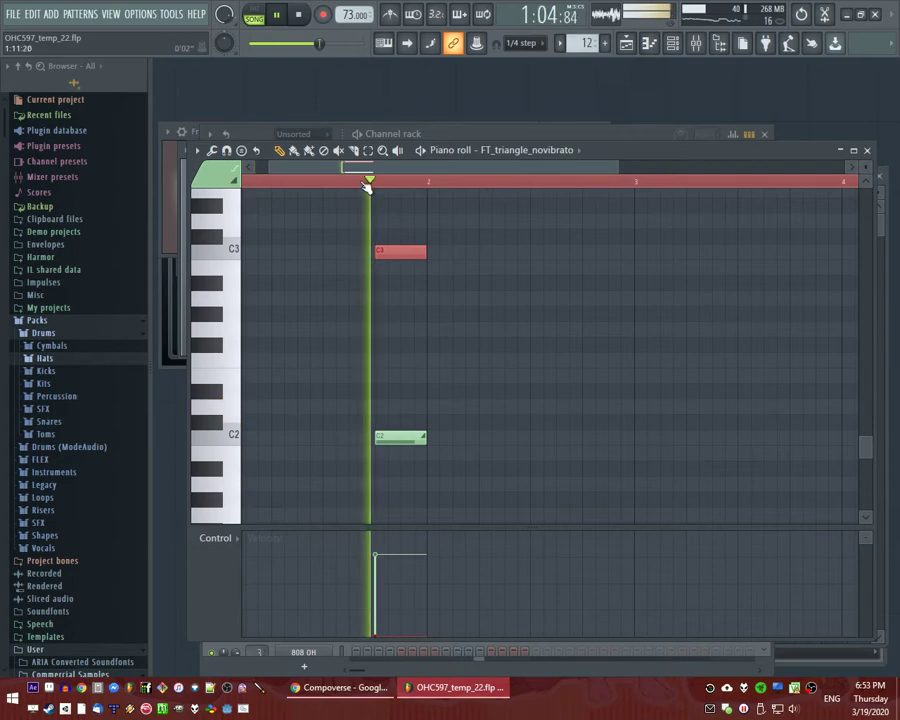
Listen to the new C3 and C2 notes in the arrangement and save the project.
{"action": "left_click", "coordinate": [367, 184]}
{"action": "key", "text": "l"}
{"action": "key", "text": "l"}
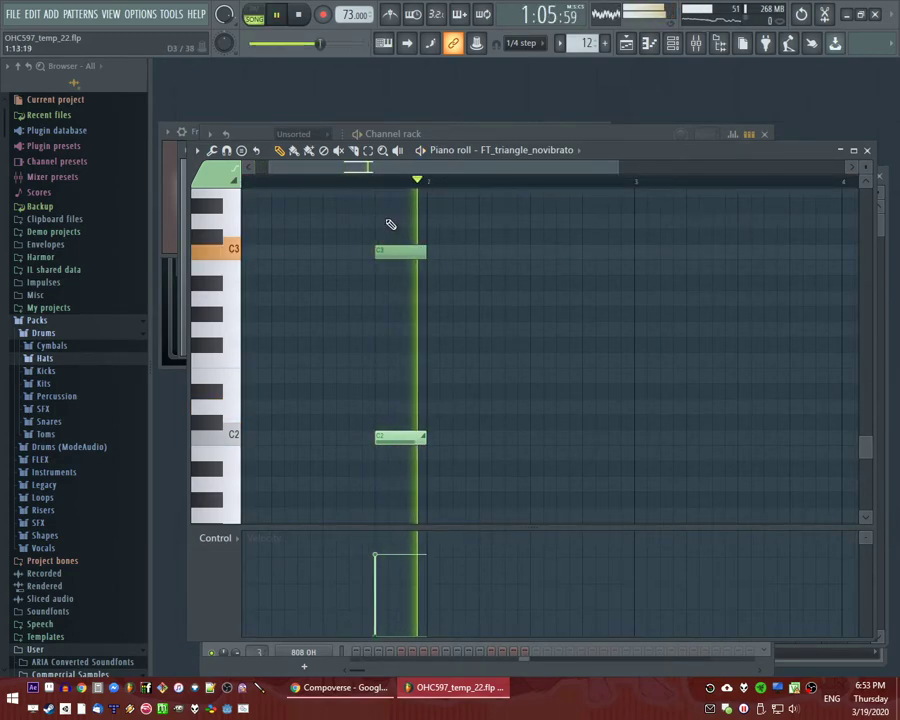
{"action": "key", "text": "ctrl+a"}
{"action": "left_click_drag", "start_coordinate": [408, 447], "coordinate": [403, 443]}
{"action": "key", "text": "F9"}
{"action": "key", "text": "F5"}
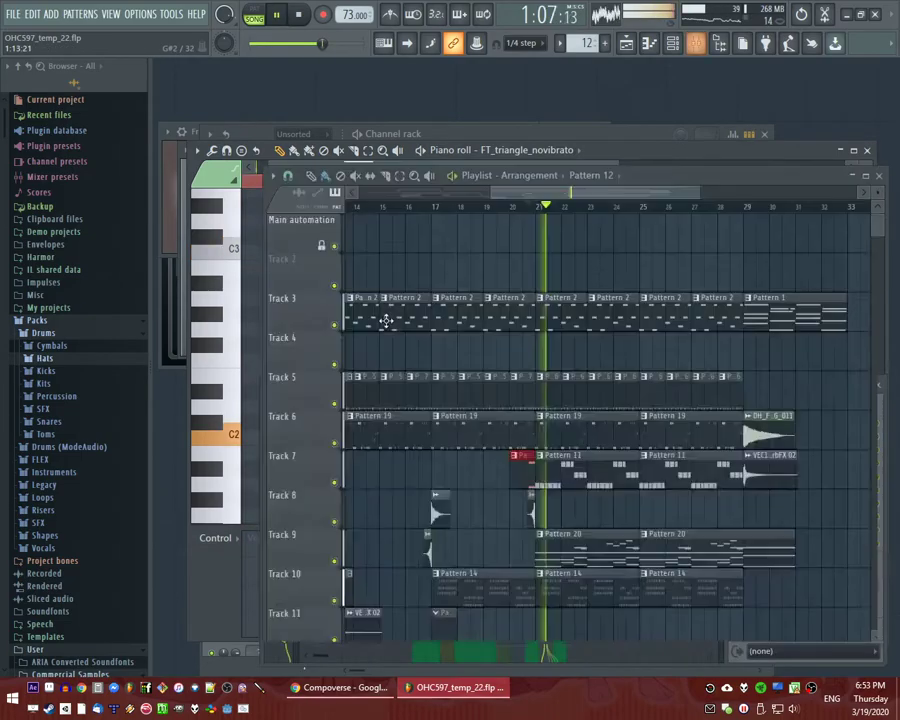
{"action": "key", "text": "ctrl+s"}
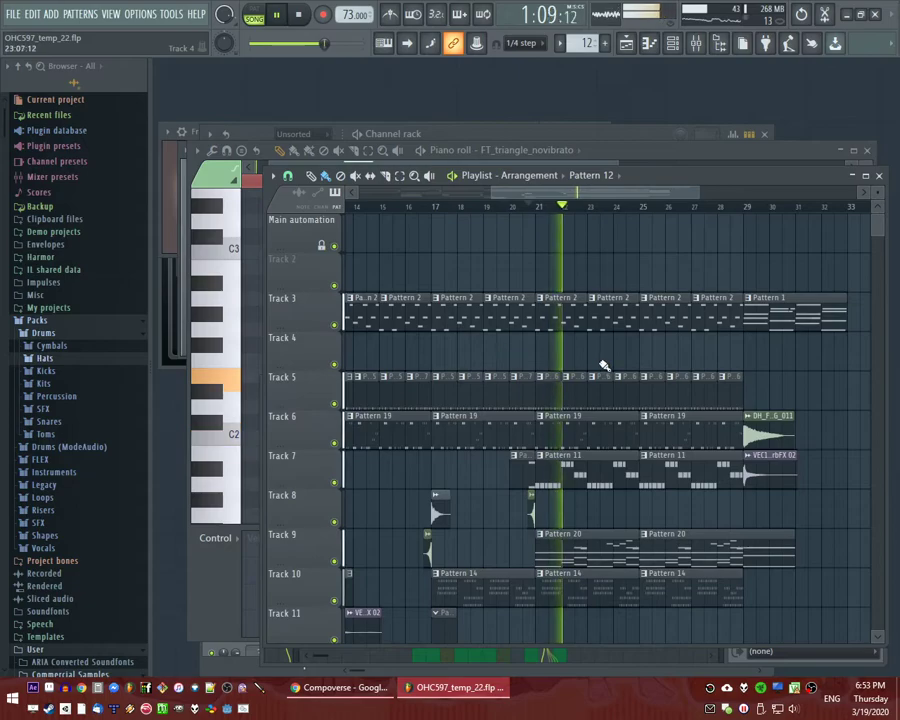
{"action": "scroll", "coordinate": [596, 352], "scroll_direction": "down", "scroll_amount": 4}
{"action": "scroll", "coordinate": [476, 362], "scroll_direction": "up", "scroll_amount": 3}
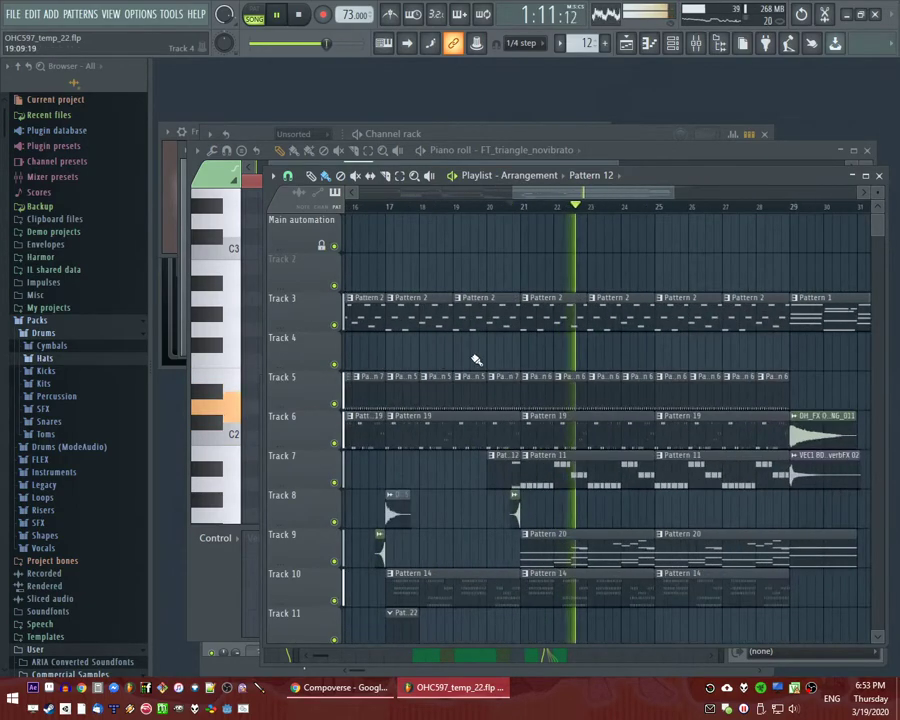
{"action": "scroll", "coordinate": [452, 392], "scroll_direction": "up", "scroll_amount": 2}
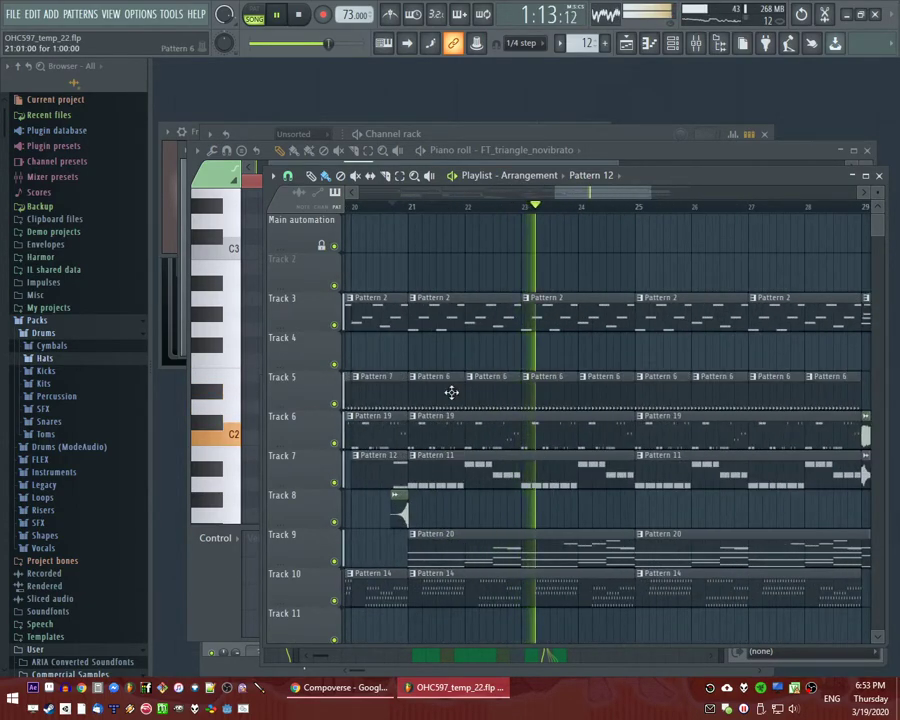
Inspect the drum steps of Pattern 6 and listen to the arrangement from bar 21.
{"action": "scroll", "coordinate": [574, 398], "scroll_direction": "down", "scroll_amount": 3}
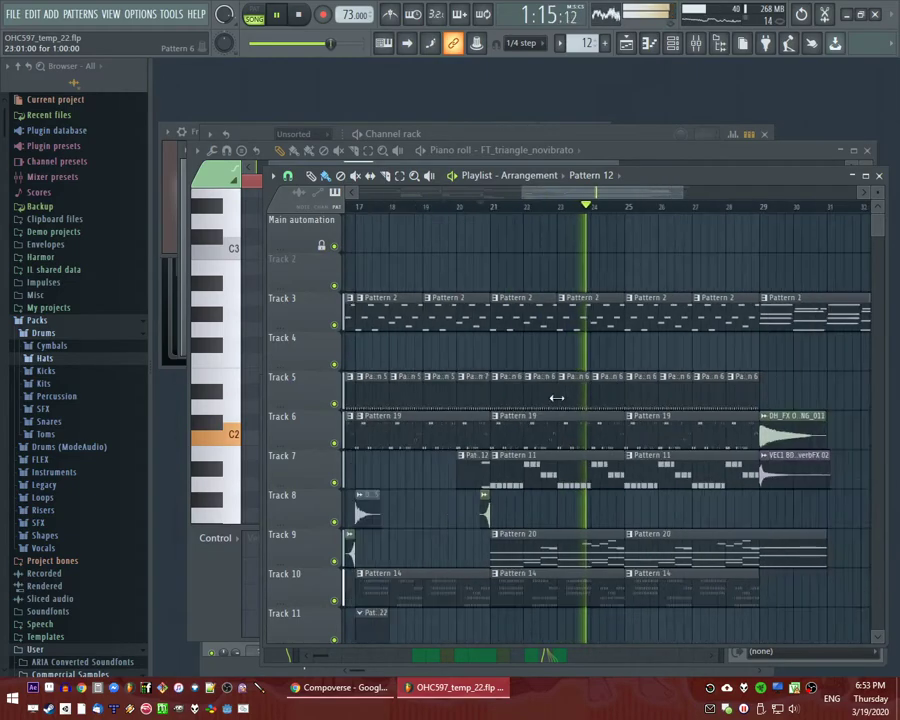
{"action": "scroll", "coordinate": [511, 402], "scroll_direction": "up", "scroll_amount": 3}
{"action": "left_click", "coordinate": [510, 395]}
{"action": "double_click", "coordinate": [510, 395]}
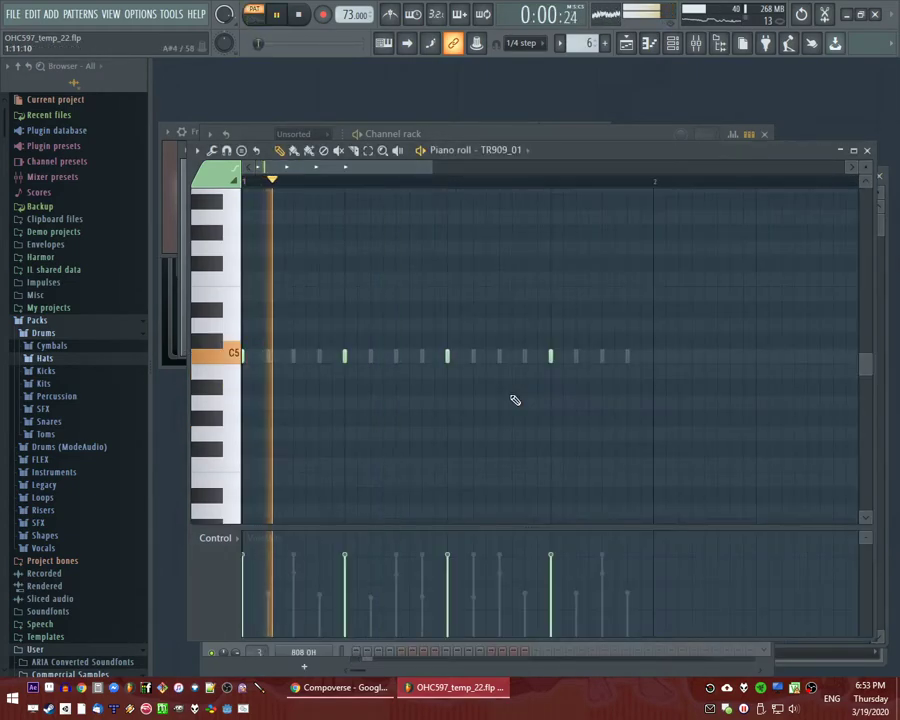
{"action": "key", "text": "F6"}
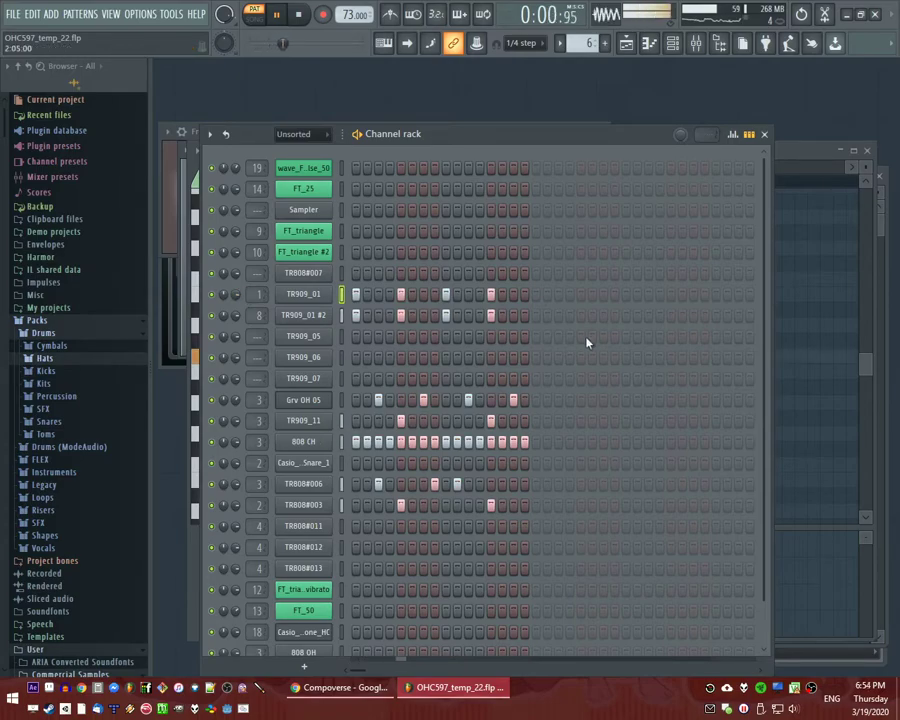
{"action": "key", "text": "F5"}
{"action": "left_click", "coordinate": [480, 207]}
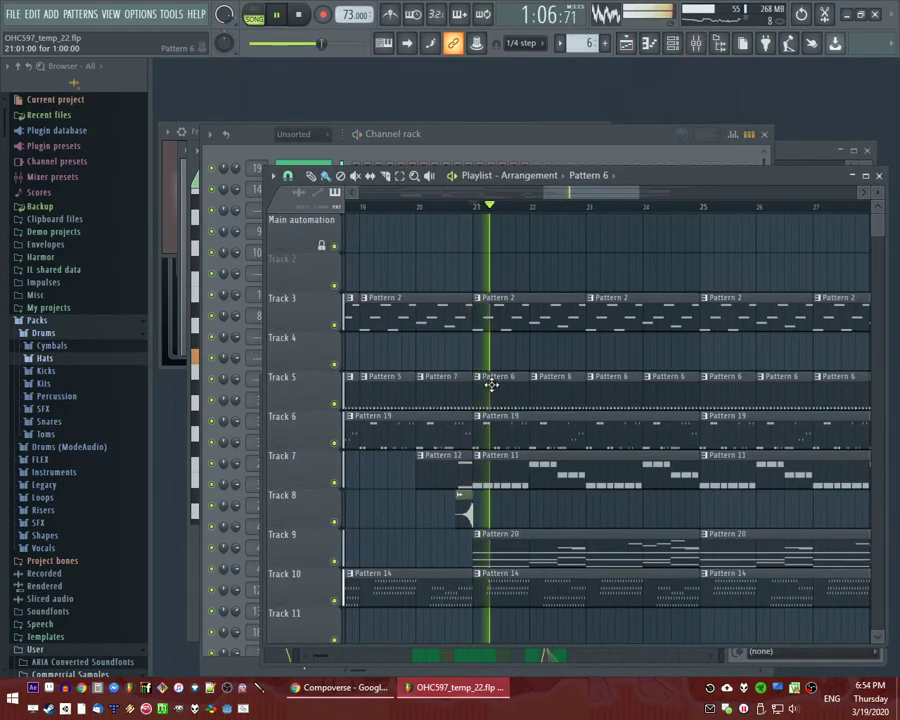
Reopen the drum steps of the Pattern 6 clip at bar 21 and stop playback.
{"action": "double_click", "coordinate": [496, 385]}
{"action": "key", "text": "l"}
{"action": "key", "text": "F6"}
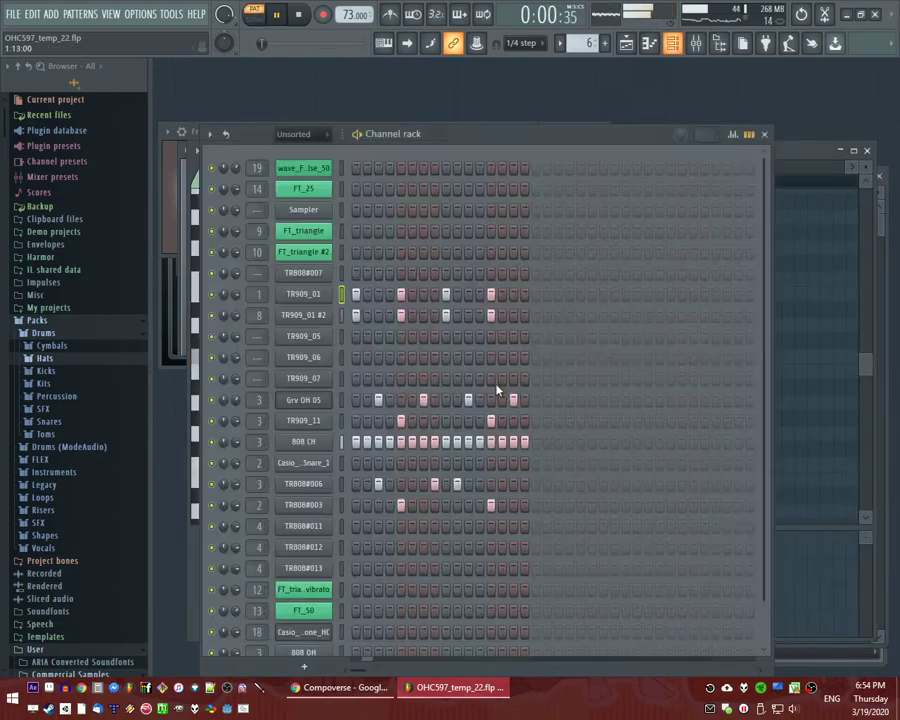
{"action": "key", "text": "space"}
{"action": "scroll", "coordinate": [66, 348], "scroll_direction": "down", "scroll_amount": 5}
{"action": "scroll", "coordinate": [68, 374], "scroll_direction": "up", "scroll_amount": 5}
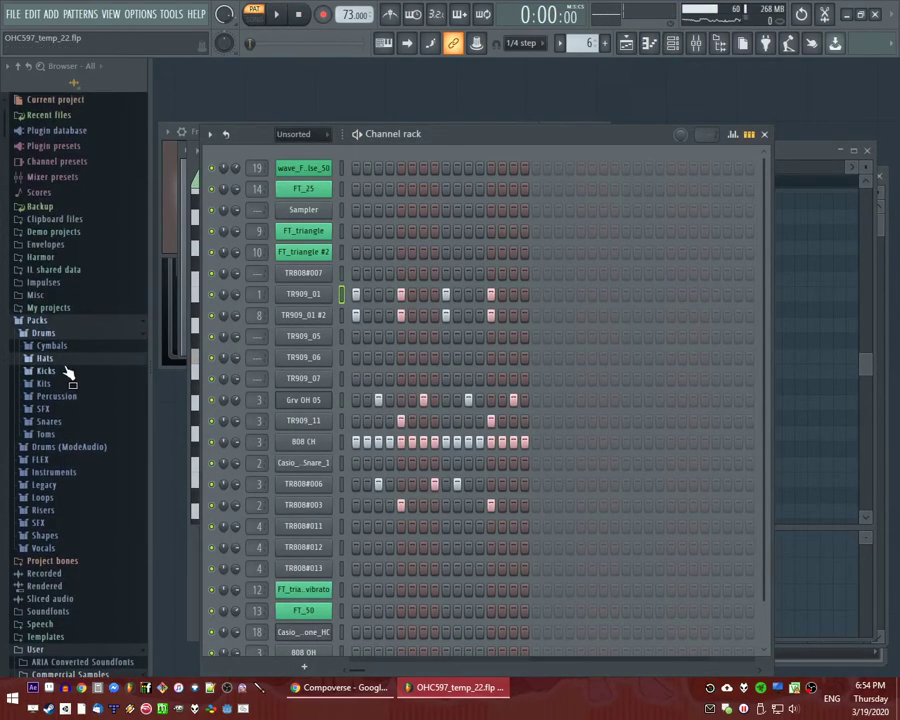
Audition snares from the Drums pack and add Grv Snareclap 01 as a channel above TR909_01, with hits on steps 5 and 13.
{"action": "left_click", "coordinate": [70, 420]}
{"action": "scroll", "coordinate": [90, 566], "scroll_direction": "down", "scroll_amount": 4}
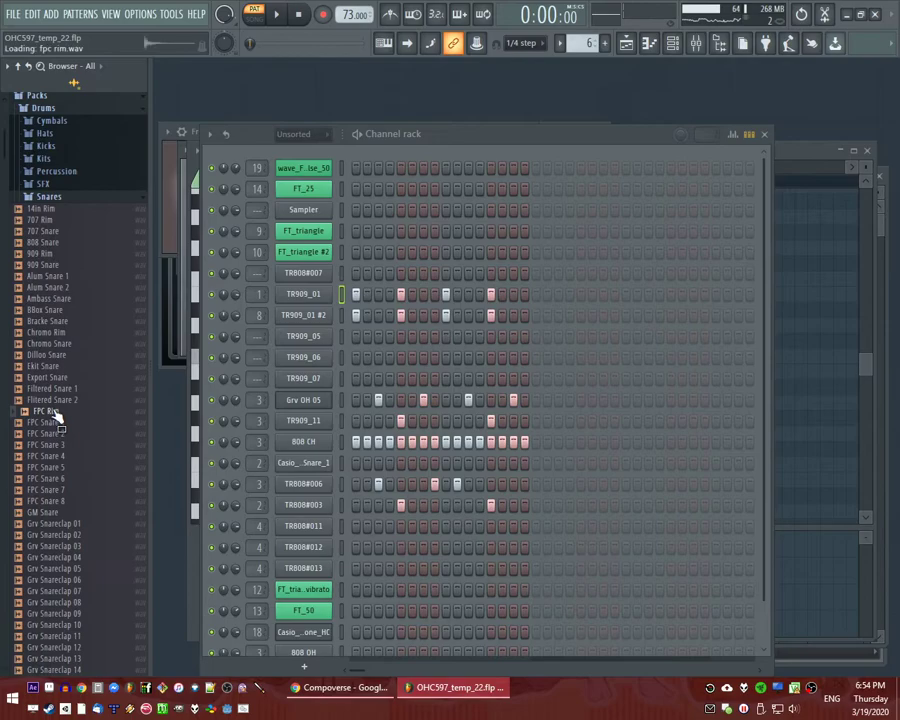
{"action": "left_click", "coordinate": [54, 602]}
{"action": "scroll", "coordinate": [60, 560], "scroll_direction": "down", "scroll_amount": 6}
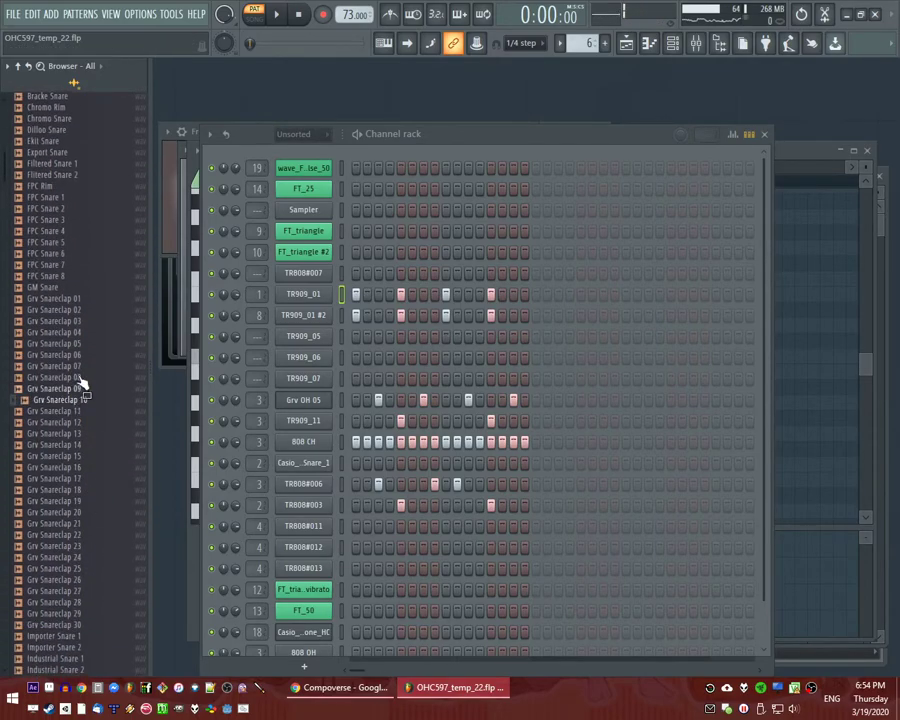
{"action": "left_click", "coordinate": [84, 366]}
{"action": "left_click", "coordinate": [88, 311]}
{"action": "key", "text": "Up"}
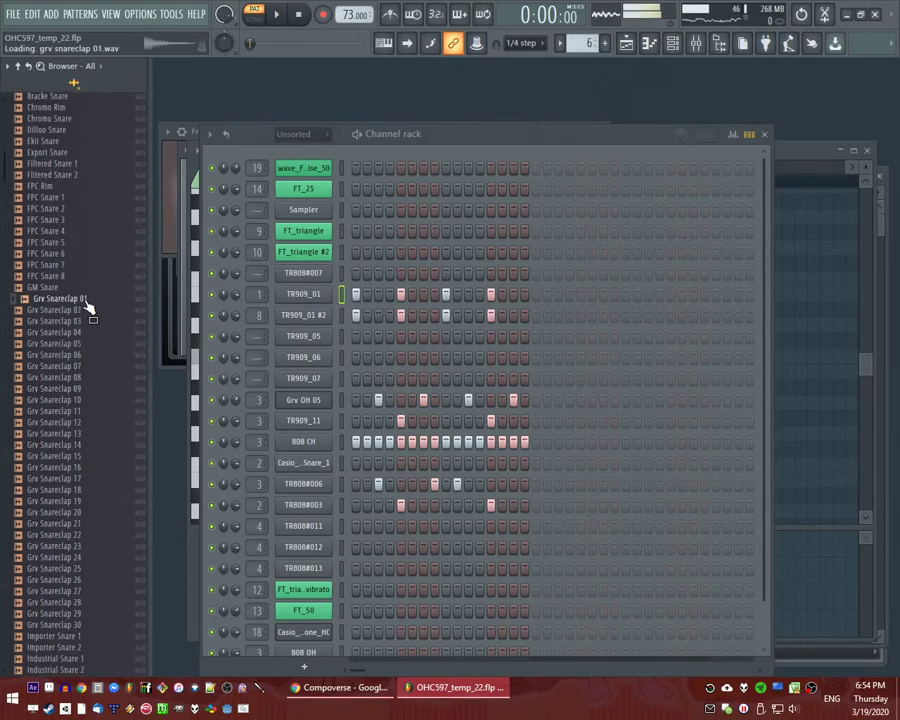
{"action": "left_click_drag", "start_coordinate": [85, 304], "coordinate": [405, 301]}
{"action": "key", "text": "space"}
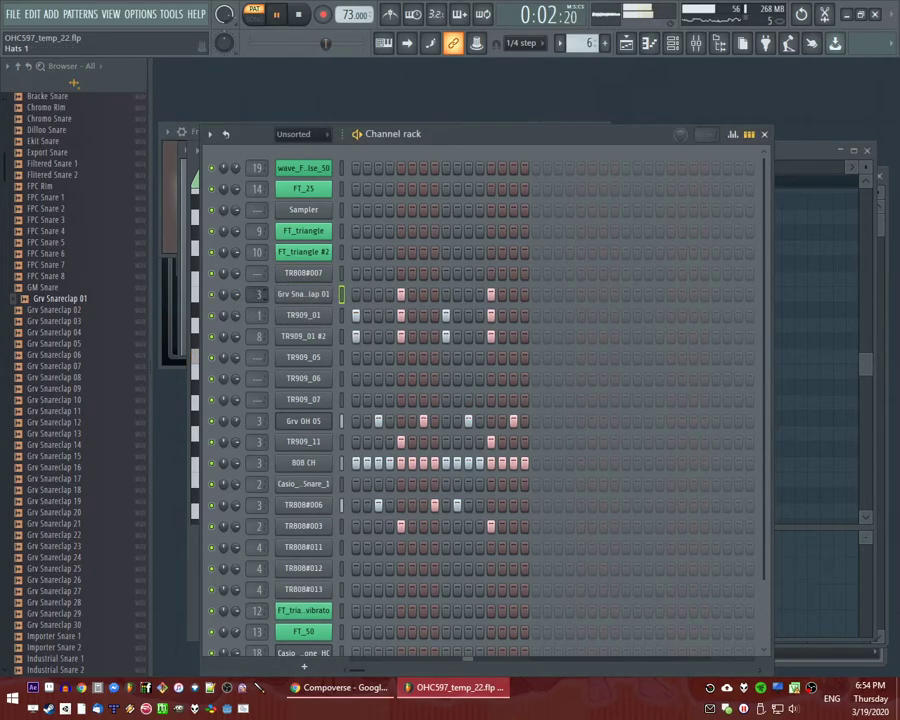
Assign Grv Snareclap 01 to mixer insert 20 with Fruity Reeverb 2 in slot 4, and route that insert only to Drums 1.
{"action": "key", "text": "ctrl+l"}
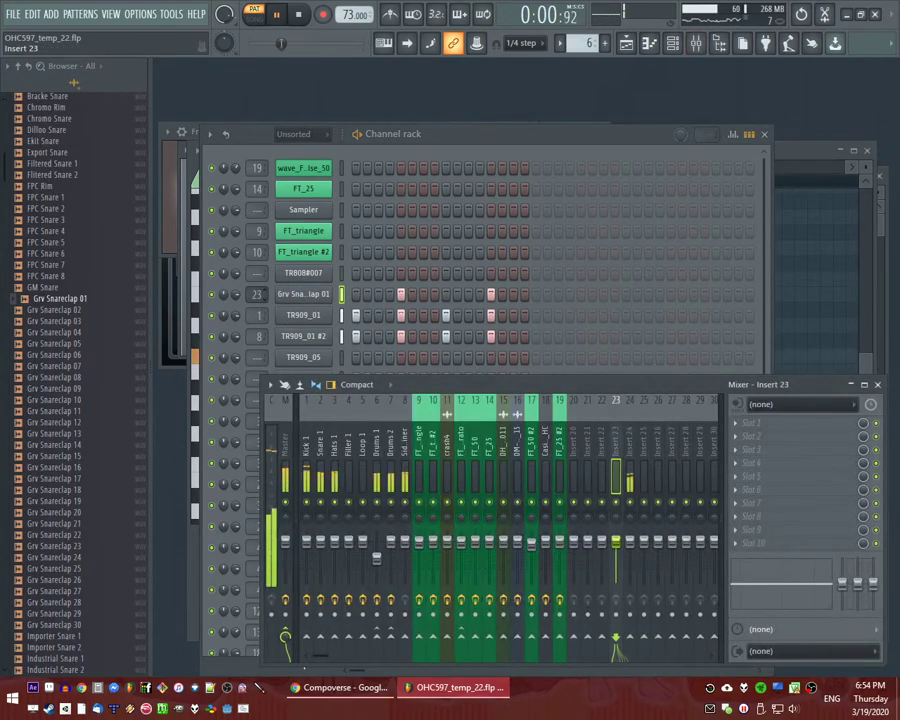
{"action": "left_click", "coordinate": [752, 463]}
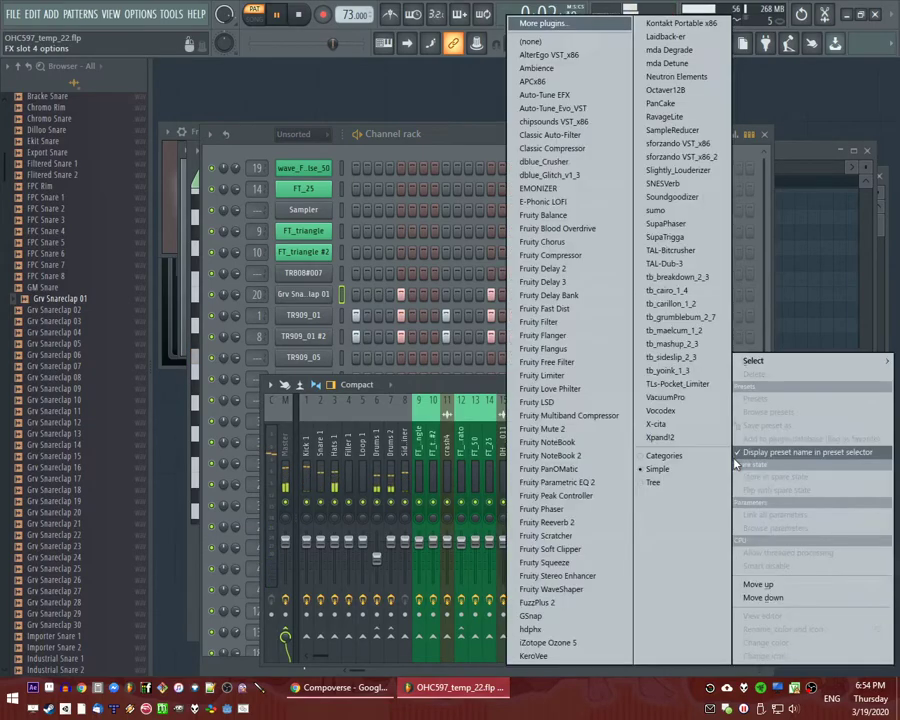
{"action": "left_click", "coordinate": [550, 520]}
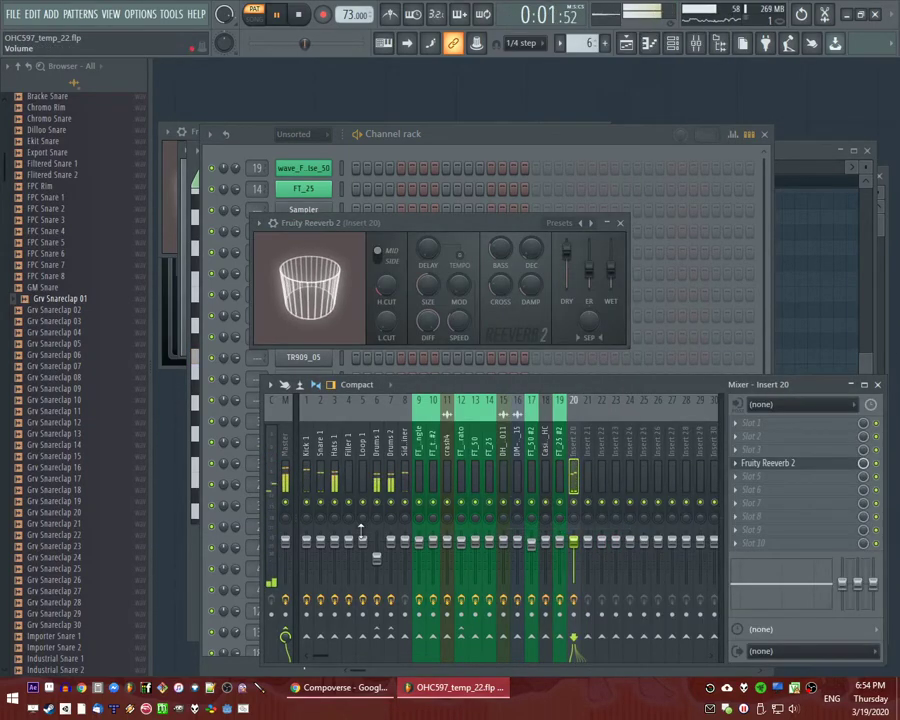
{"action": "left_click", "coordinate": [376, 636]}
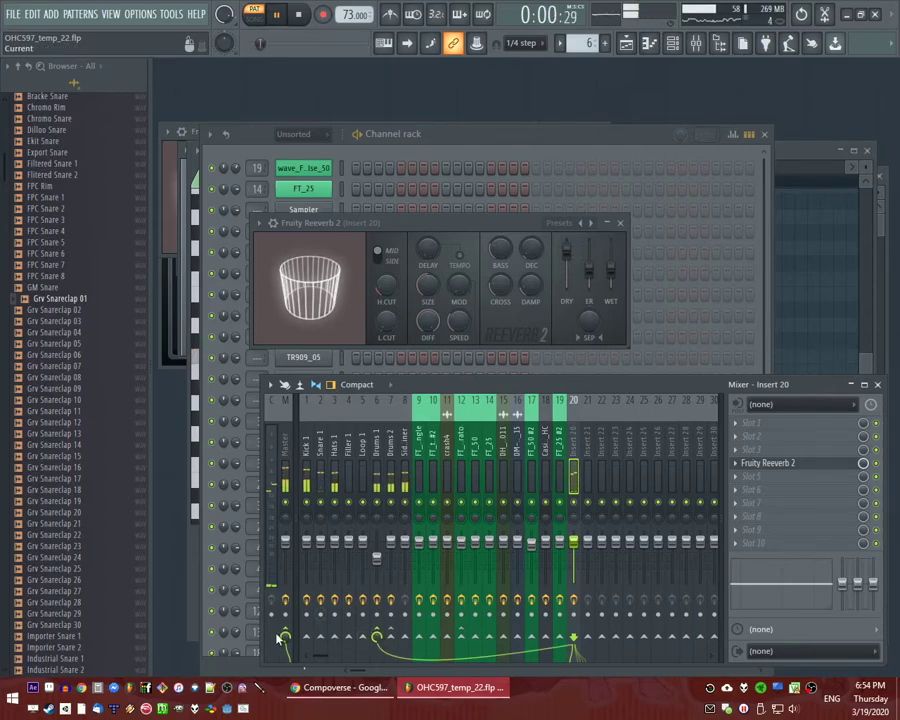
{"action": "left_click", "coordinate": [620, 222]}
Listen to the arrangement from bar 21 with the added snareclap, watching the mixer levels.
{"action": "key", "text": "F5"}
{"action": "left_click", "coordinate": [474, 207]}
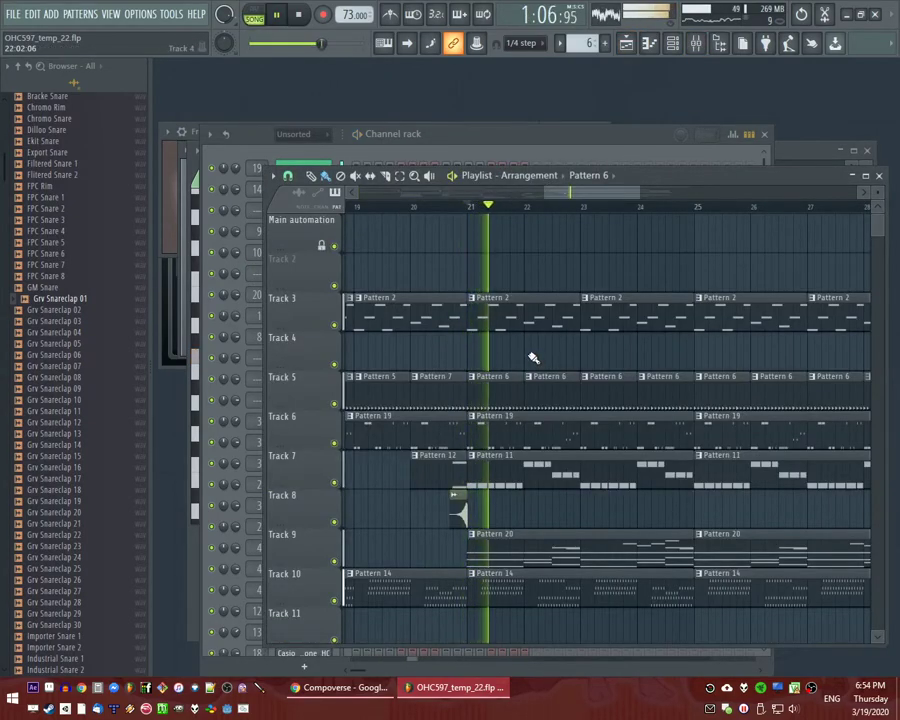
{"action": "key", "text": "F9"}
Browse the user sample folders and audition Snare_3 from the Mega Man Samples.
{"action": "left_click", "coordinate": [58, 504]}
{"action": "scroll", "coordinate": [62, 507], "scroll_direction": "down", "scroll_amount": 10}
{"action": "key", "text": "space"}
{"action": "left_click", "coordinate": [76, 208]}
{"action": "scroll", "coordinate": [56, 255], "scroll_direction": "down", "scroll_amount": 20}
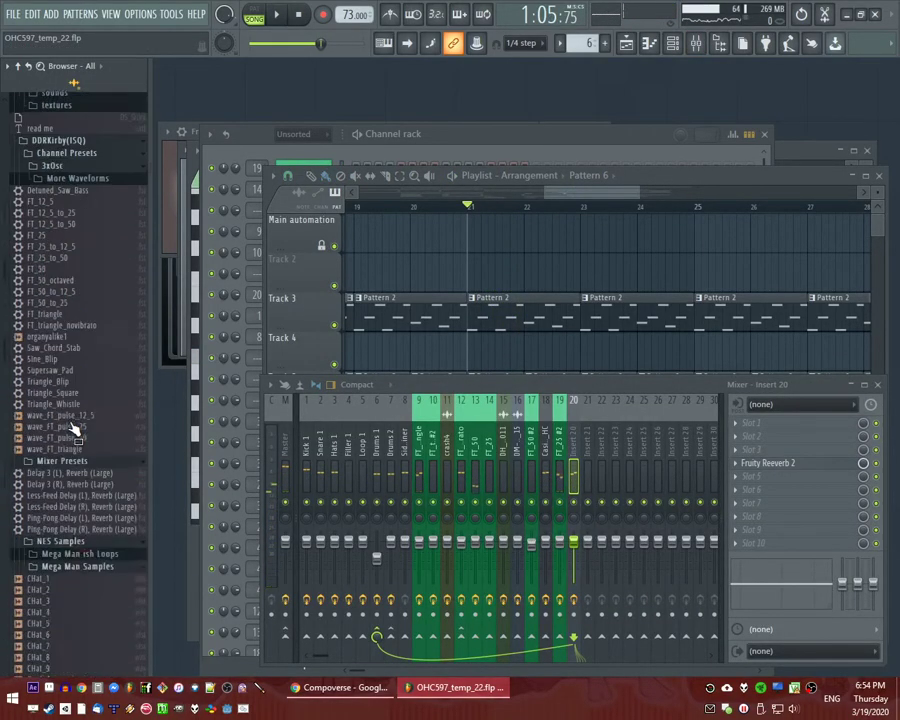
{"action": "scroll", "coordinate": [78, 420], "scroll_direction": "down", "scroll_amount": 15}
{"action": "scroll", "coordinate": [82, 435], "scroll_direction": "up", "scroll_amount": 9}
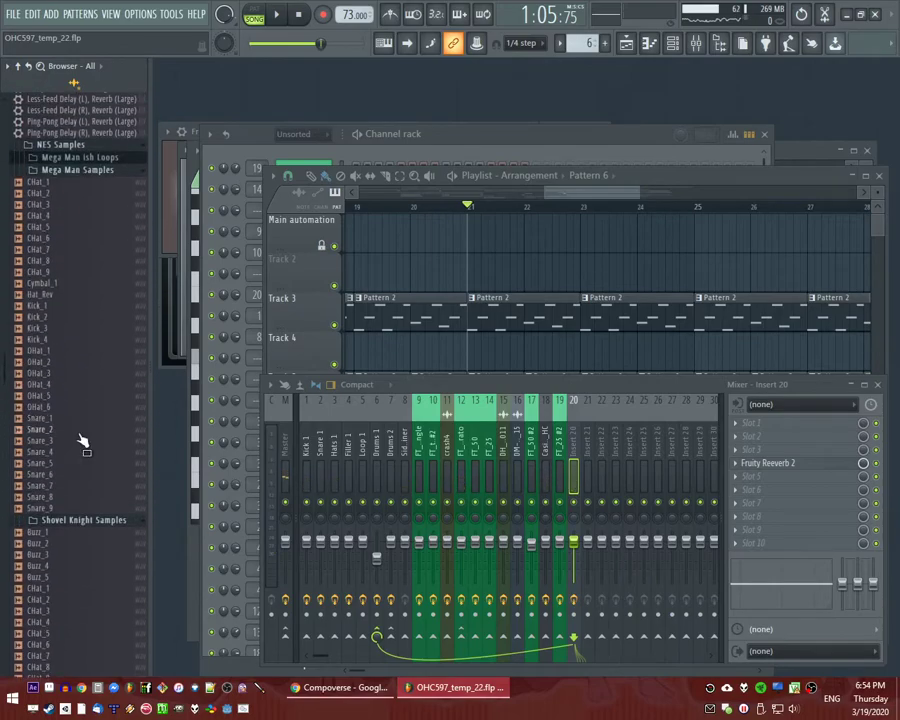
{"action": "left_click", "coordinate": [68, 442]}
Rearrange the Pattern 6 kicks, with TR909_01 on steps 1, 3, 7, 8, 11 and 13 and TR909_01 #2 on 1, 3, 8 and 13.
{"action": "key", "text": "space"}
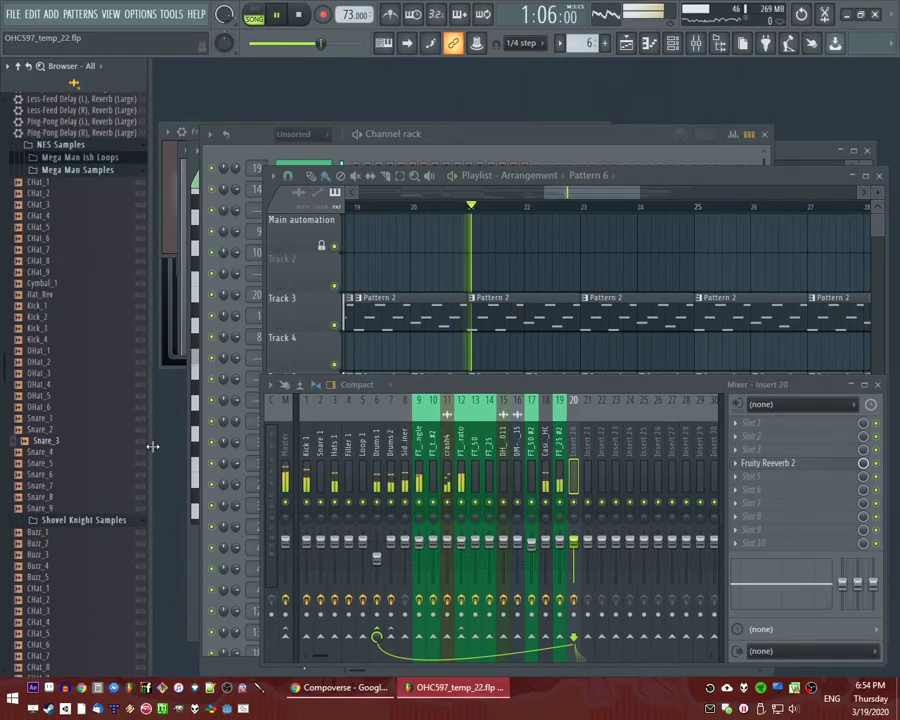
{"action": "left_click", "coordinate": [234, 411]}
{"action": "left_click", "coordinate": [380, 316]}
{"action": "key", "text": "space"}
{"action": "key", "text": "space"}
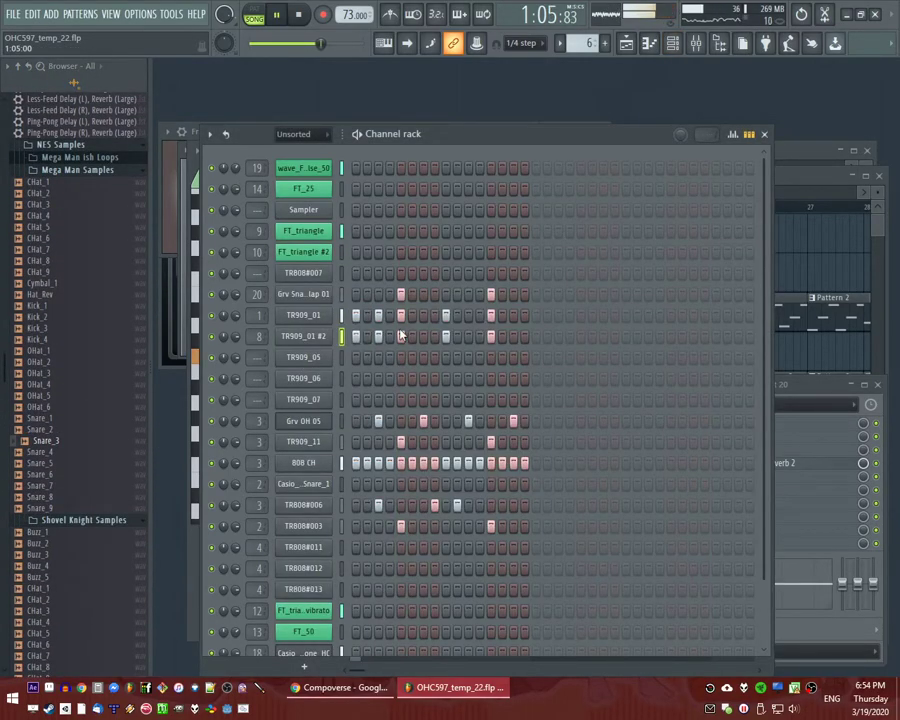
{"action": "left_click", "coordinate": [402, 316]}
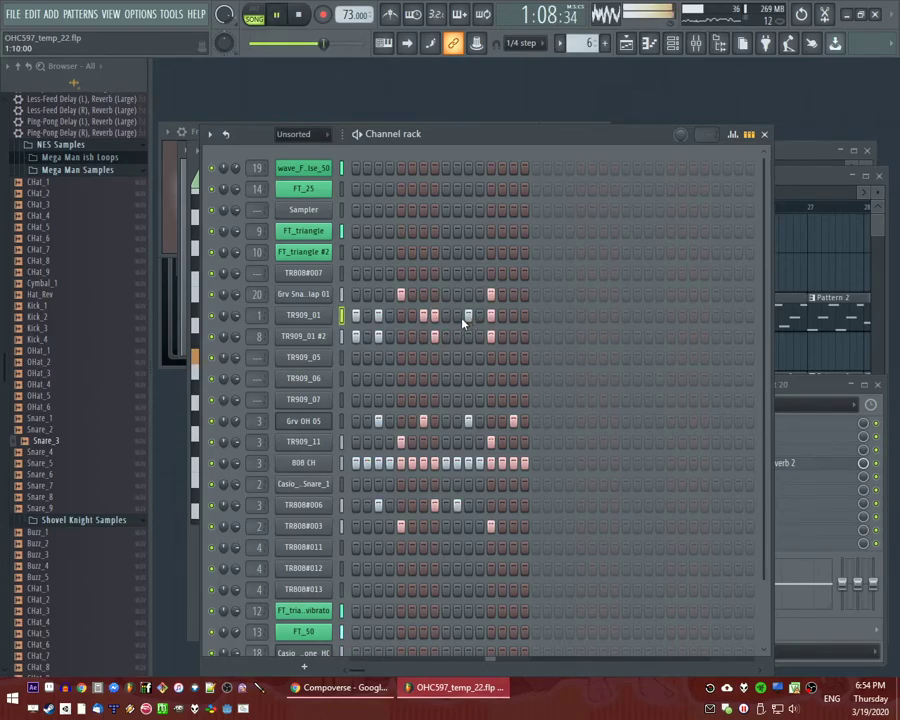
Listen to the arrangement from bar 20 through the transition into the rearranged kick section.
{"action": "key", "text": "F5"}
{"action": "left_click", "coordinate": [402, 207]}
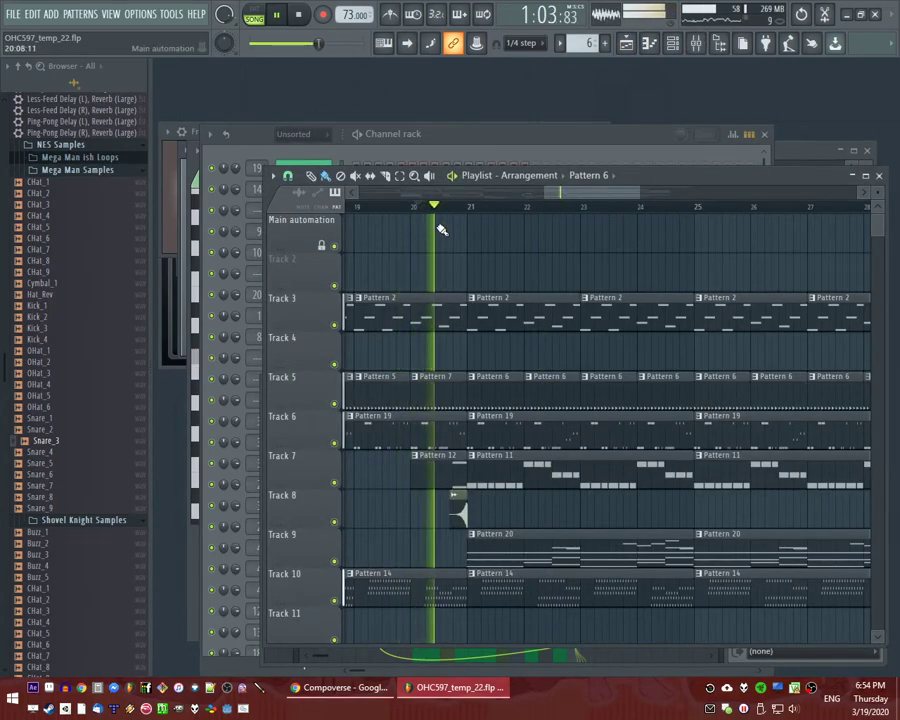
{"action": "scroll", "coordinate": [579, 277], "scroll_direction": "down", "scroll_amount": 3}
{"action": "scroll", "coordinate": [579, 277], "scroll_direction": "up", "scroll_amount": 3}
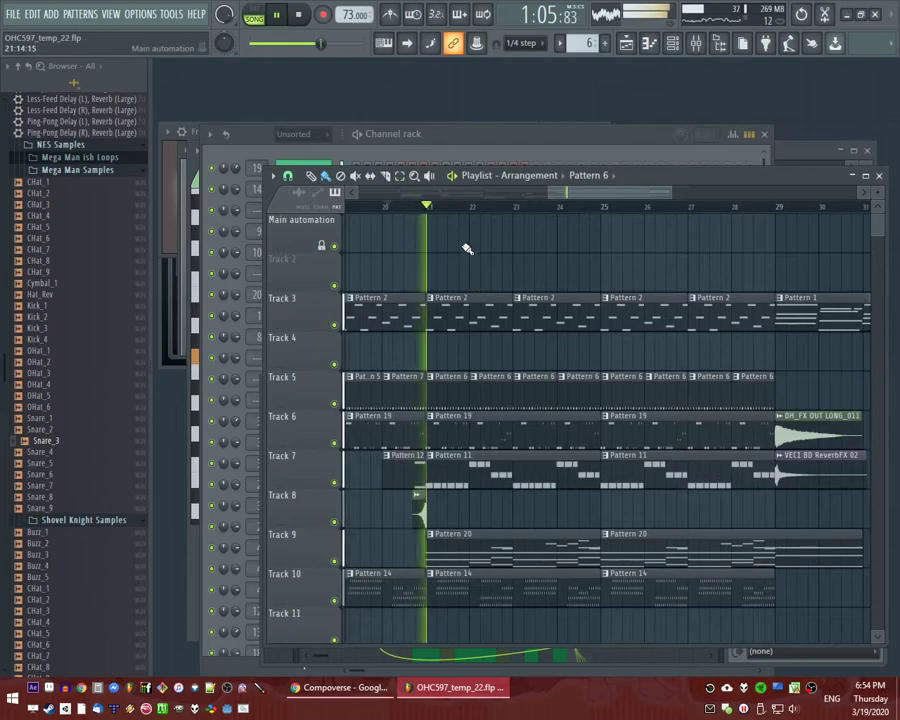
Set Pattern 6's TR909_01 hits to steps 1, 5, 7, 9, 12, 13 and 15, and TR909_01 #2 hits to 1, 5, 9 and 13.
{"action": "double_click", "coordinate": [451, 395]}
{"action": "key", "text": "l"}
{"action": "key", "text": "F6"}
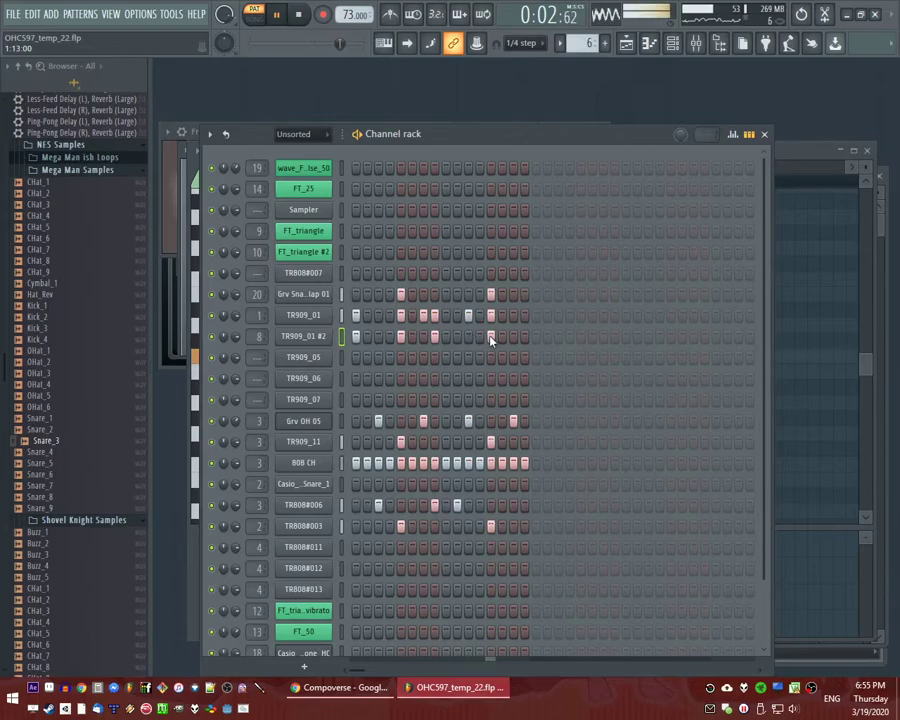
{"action": "left_click", "coordinate": [436, 336]}
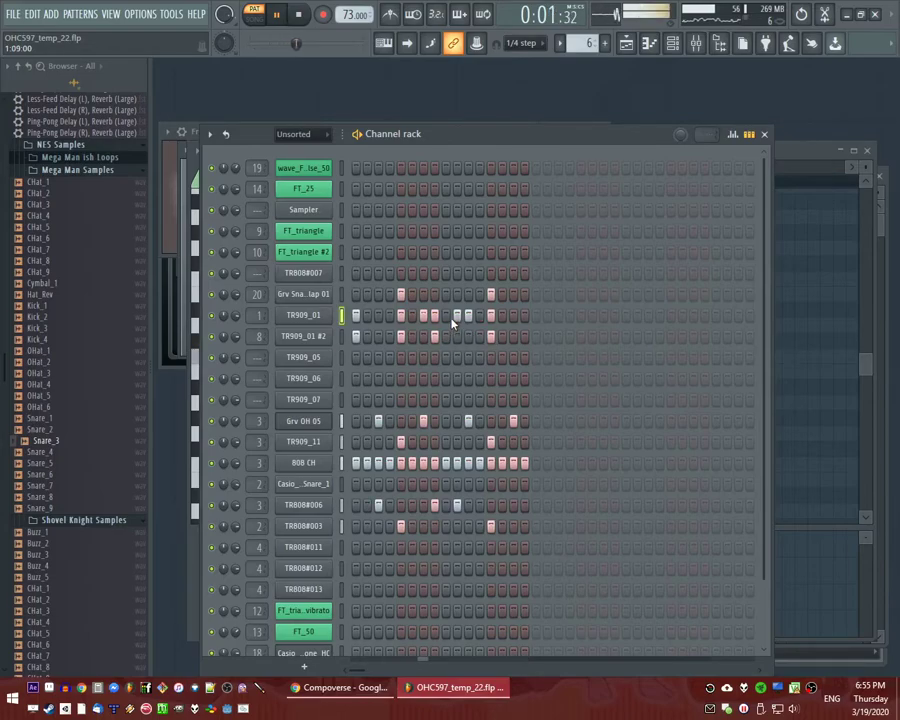
{"action": "left_click", "coordinate": [446, 336]}
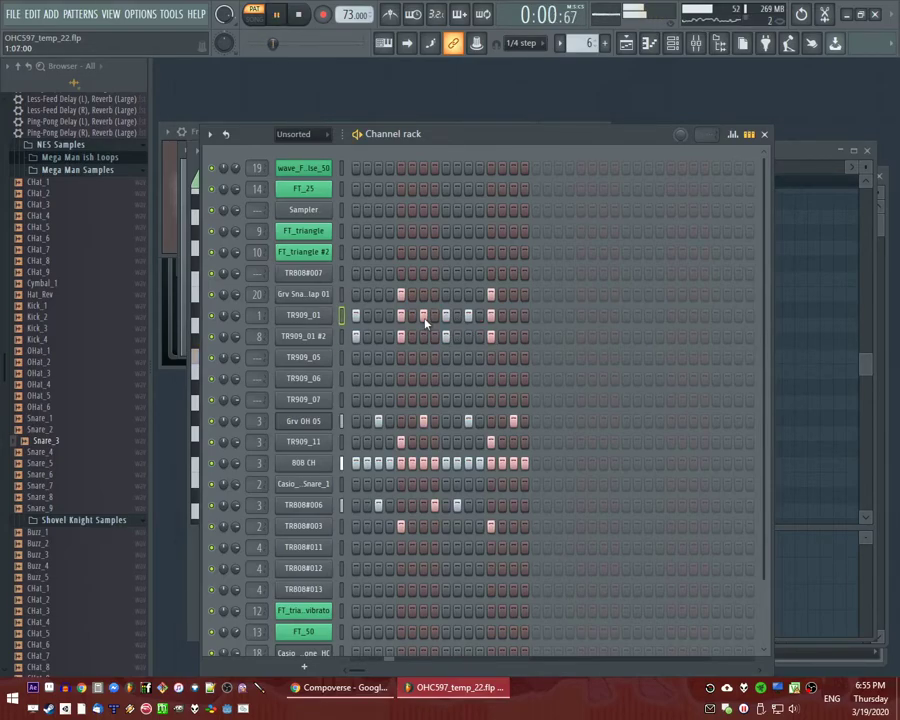
{"action": "left_click", "coordinate": [479, 315]}
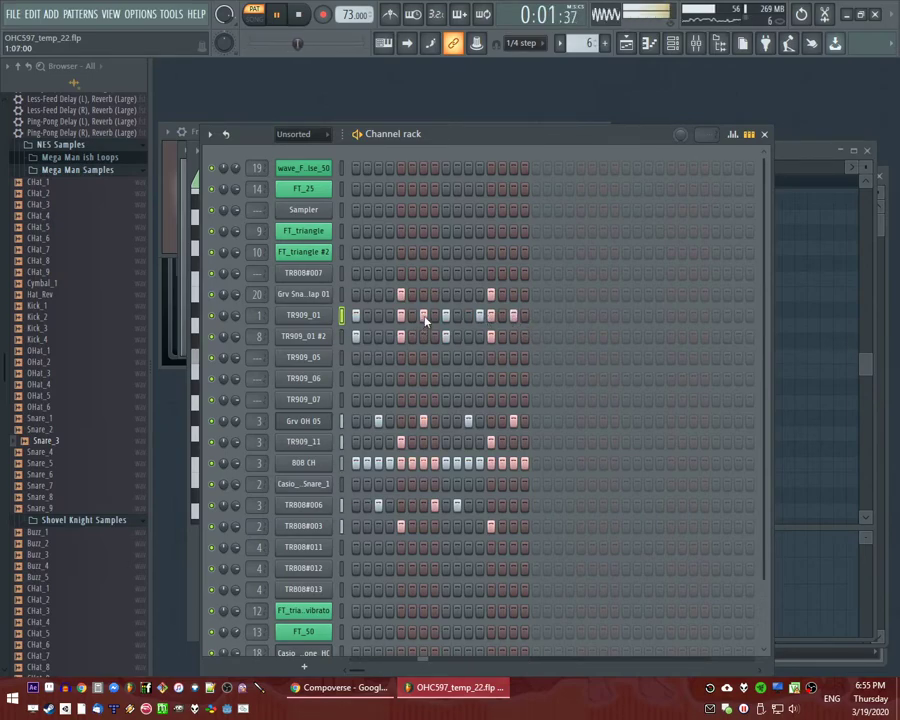
Audition the snare samples from Snare_6 upward in the Mega Man Samples folder.
{"action": "left_click", "coordinate": [60, 476]}
{"action": "key", "text": "Up"}
{"action": "key", "text": "Up"}
{"action": "key", "text": "Up"}
{"action": "key", "text": "Up"}
{"action": "scroll", "coordinate": [77, 374], "scroll_direction": "up", "scroll_amount": 10}
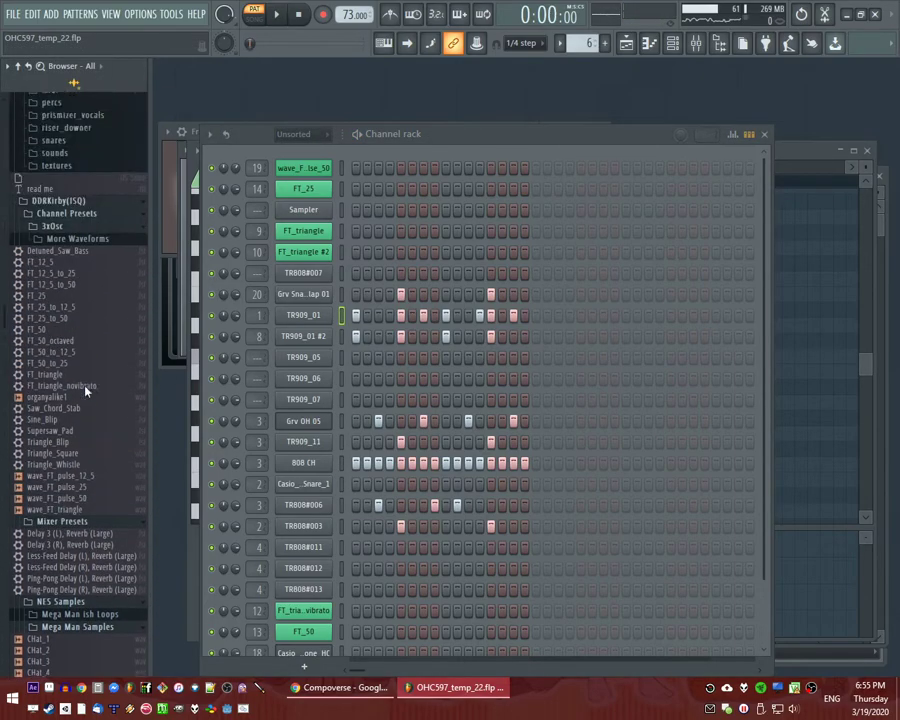
{"action": "scroll", "coordinate": [100, 420], "scroll_direction": "down", "scroll_amount": 10}
{"action": "left_click_drag", "start_coordinate": [240, 427], "coordinate": [240, 438]}
{"action": "key", "text": "space"}
Audition drum samples in the Shovel Knight Samples folder and browse the Free Samples folders below it.
{"action": "left_click", "coordinate": [76, 420]}
{"action": "left_click", "coordinate": [68, 407]}
{"action": "left_click", "coordinate": [60, 351]}
{"action": "left_click", "coordinate": [66, 328]}
{"action": "scroll", "coordinate": [50, 422], "scroll_direction": "down", "scroll_amount": 12}
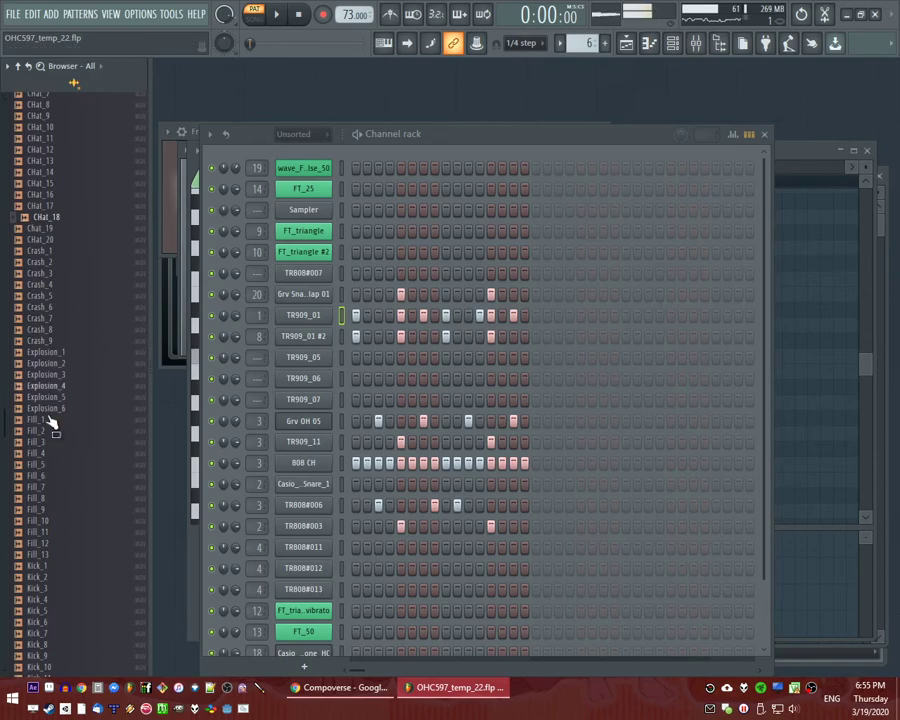
{"action": "left_click", "coordinate": [77, 500]}
{"action": "scroll", "coordinate": [80, 508], "scroll_direction": "down", "scroll_amount": 10}
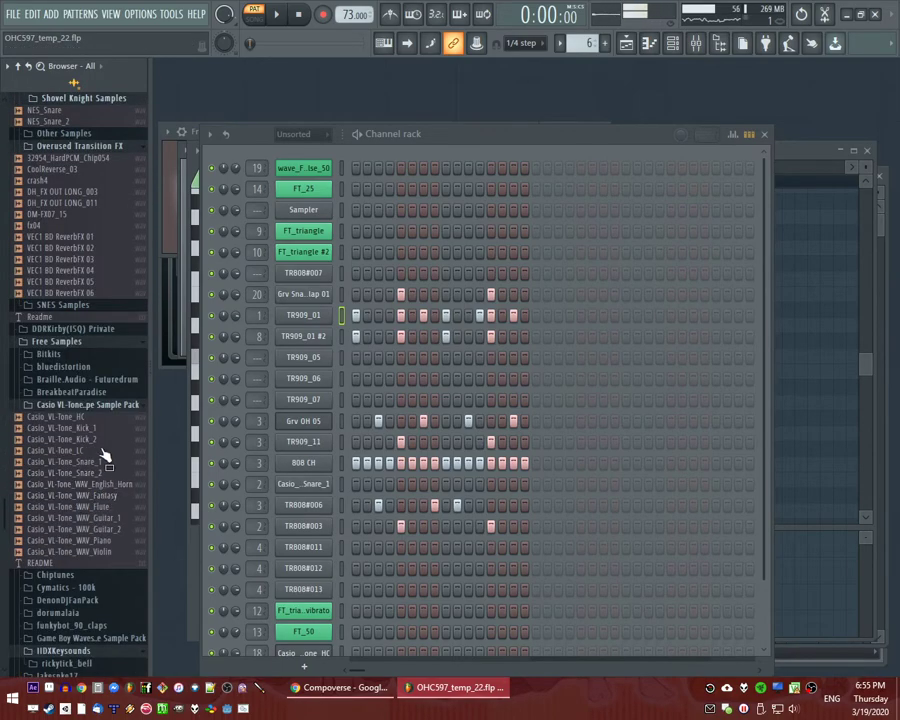
{"action": "scroll", "coordinate": [101, 467], "scroll_direction": "down", "scroll_amount": 12}
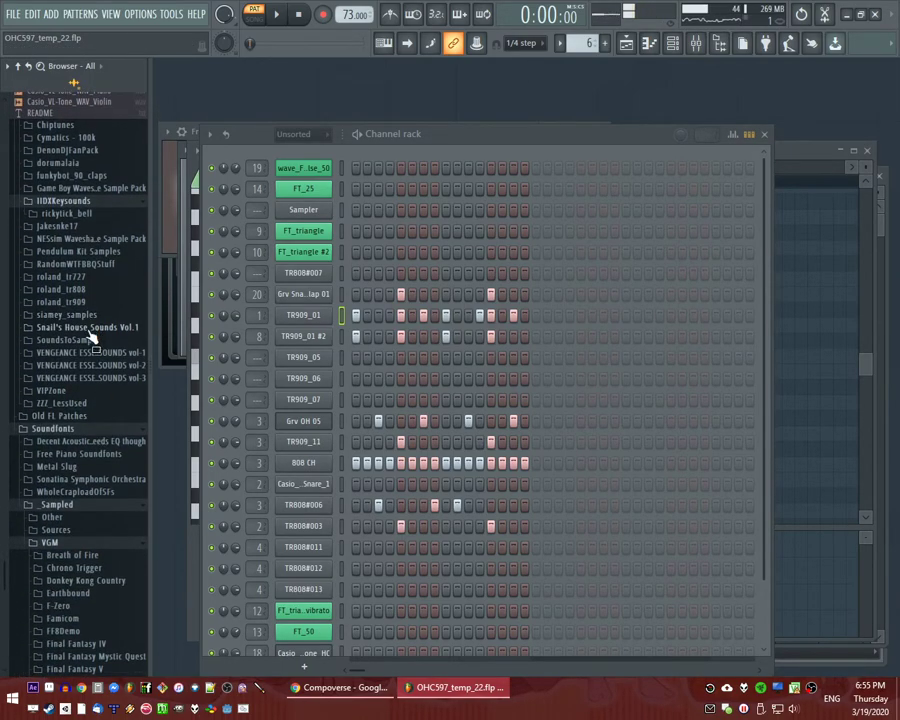
Audition samples from the IIDXKeysounds rickytick_bell folder and add sd as a channel above Grv Snareclap 01.
{"action": "scroll", "coordinate": [88, 340], "scroll_direction": "up", "scroll_amount": 6}
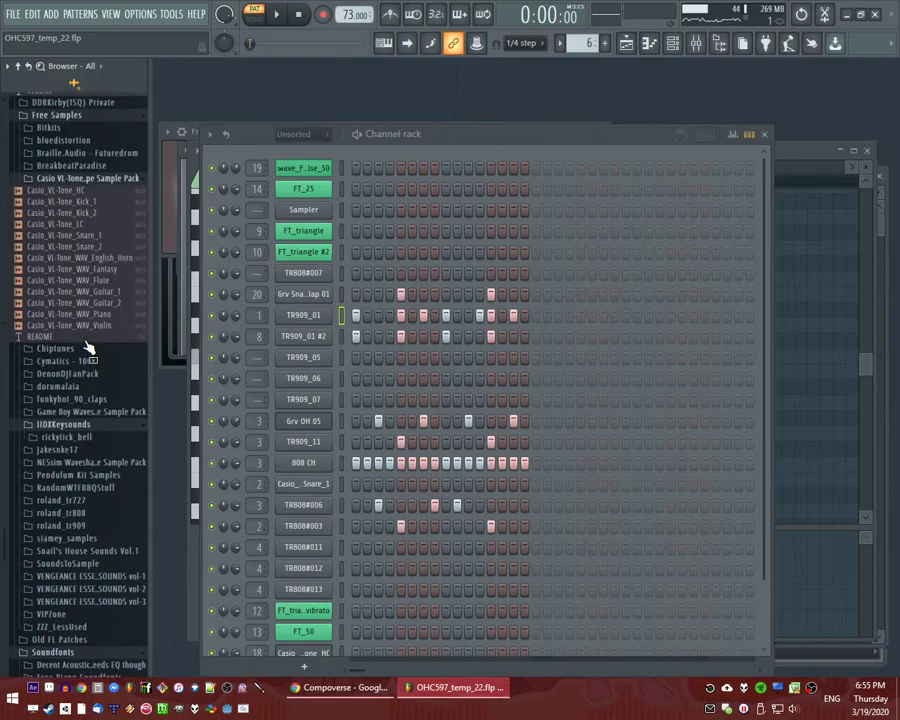
{"action": "left_click", "coordinate": [70, 440]}
{"action": "left_click", "coordinate": [80, 485]}
{"action": "scroll", "coordinate": [78, 480], "scroll_direction": "down", "scroll_amount": 5}
{"action": "left_click", "coordinate": [40, 407]}
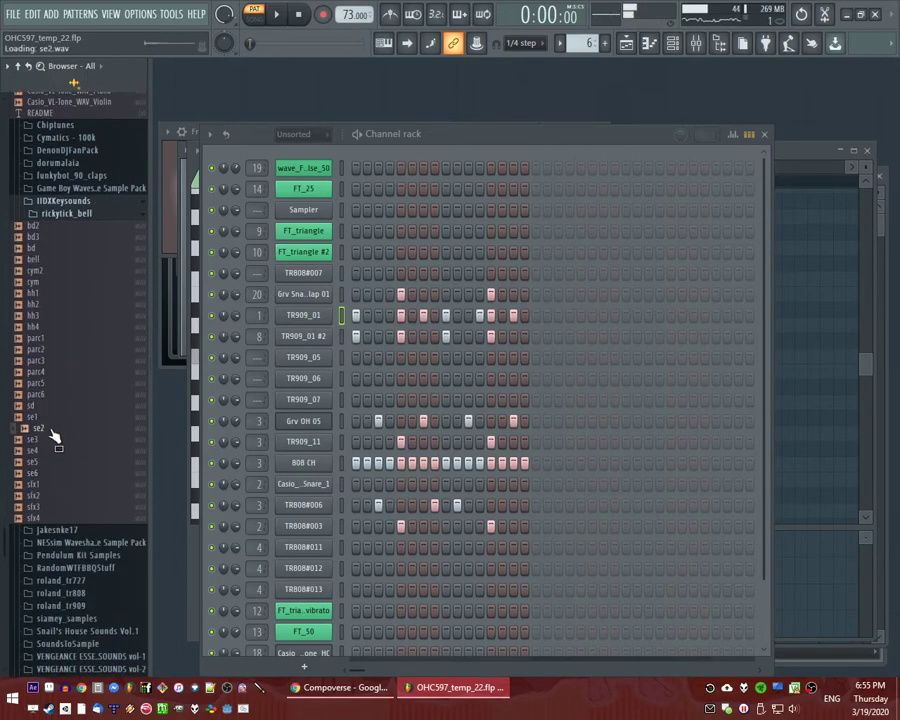
{"action": "left_click_drag", "start_coordinate": [53, 417], "coordinate": [411, 292]}
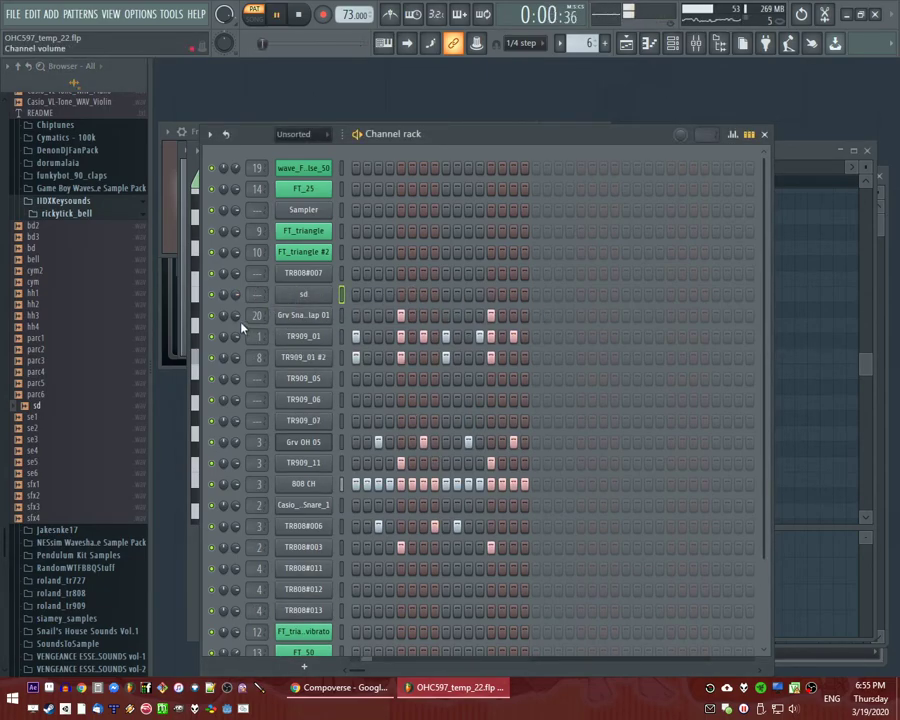
{"action": "key", "text": "space"}
Browse the sample folders again for a snare, collapsing the Casio VL-Tone and IIDXKeysounds packs.
{"action": "scroll", "coordinate": [88, 437], "scroll_direction": "up", "scroll_amount": 10}
{"action": "scroll", "coordinate": [89, 450], "scroll_direction": "up", "scroll_amount": 20}
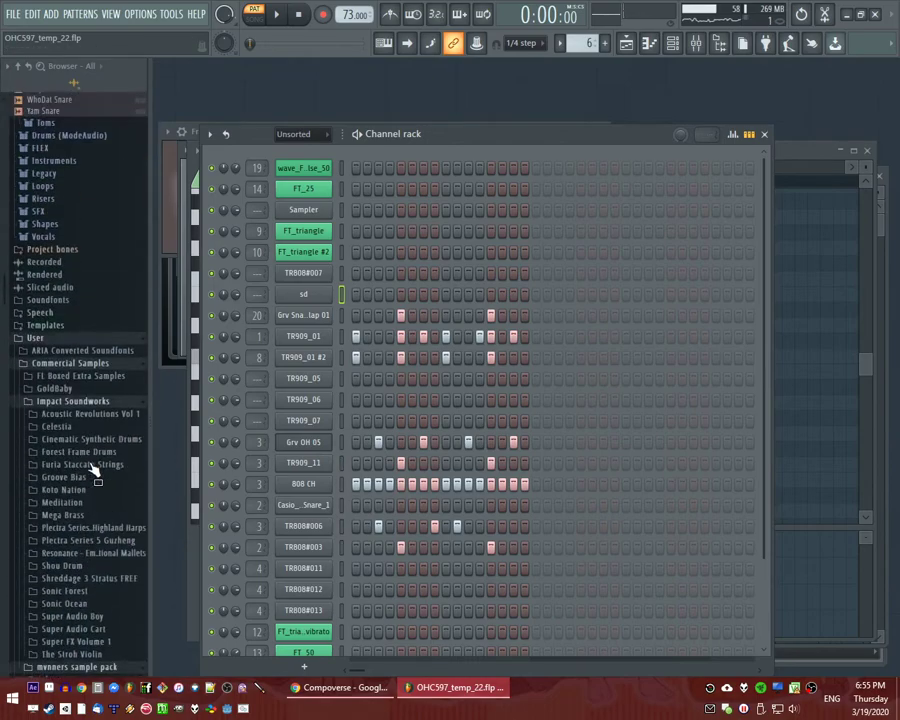
{"action": "scroll", "coordinate": [93, 520], "scroll_direction": "up", "scroll_amount": 10}
{"action": "scroll", "coordinate": [76, 460], "scroll_direction": "down", "scroll_amount": 4}
{"action": "scroll", "coordinate": [88, 437], "scroll_direction": "down", "scroll_amount": 10}
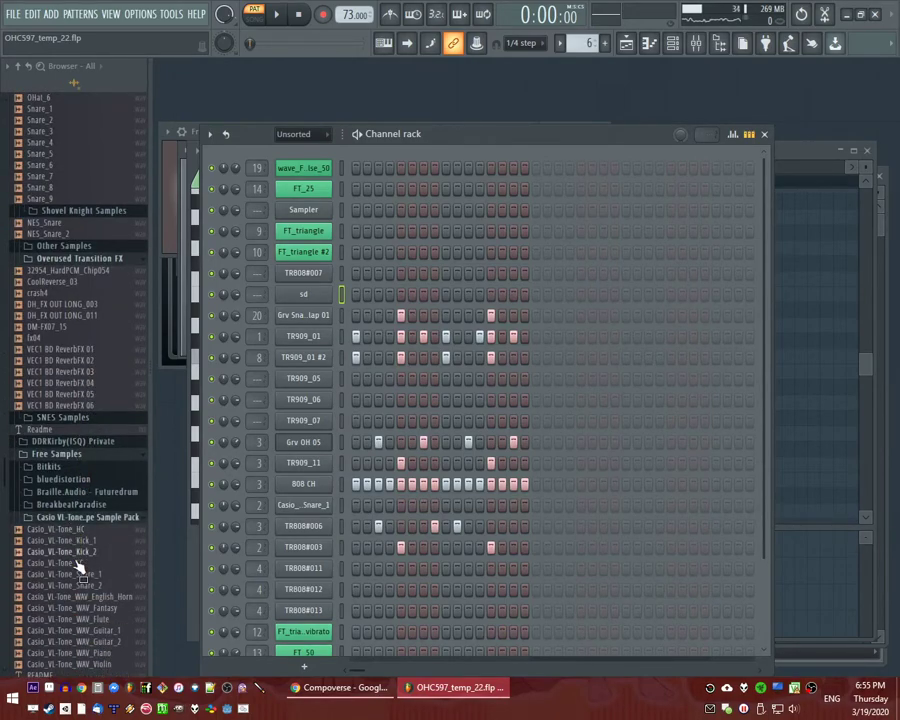
{"action": "left_click", "coordinate": [63, 517]}
{"action": "scroll", "coordinate": [66, 410], "scroll_direction": "down", "scroll_amount": 5}
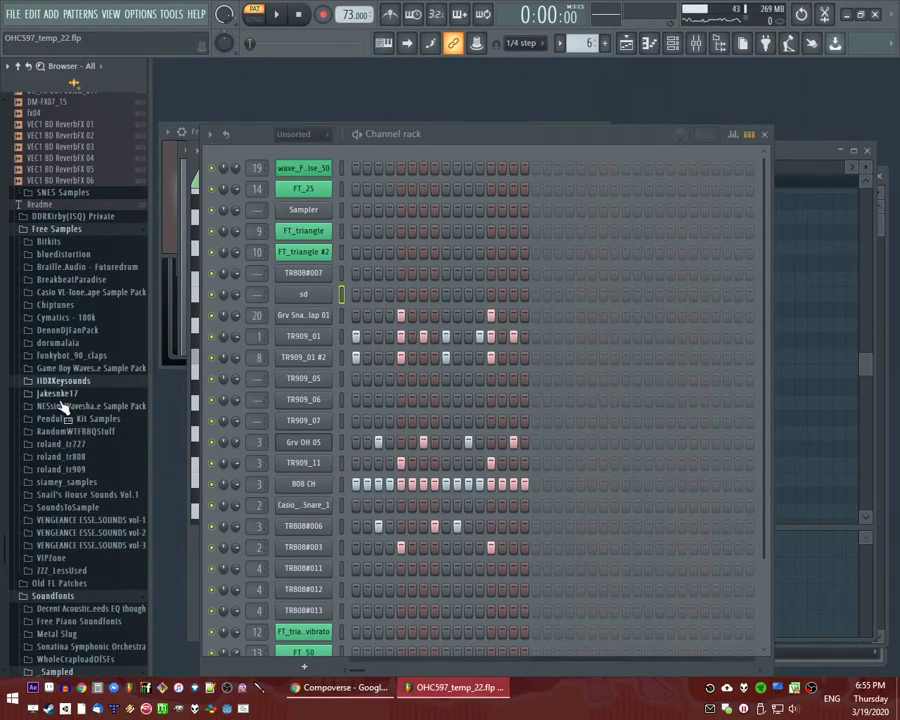
{"action": "scroll", "coordinate": [62, 400], "scroll_direction": "down", "scroll_amount": 5}
{"action": "scroll", "coordinate": [80, 505], "scroll_direction": "up", "scroll_amount": 15}
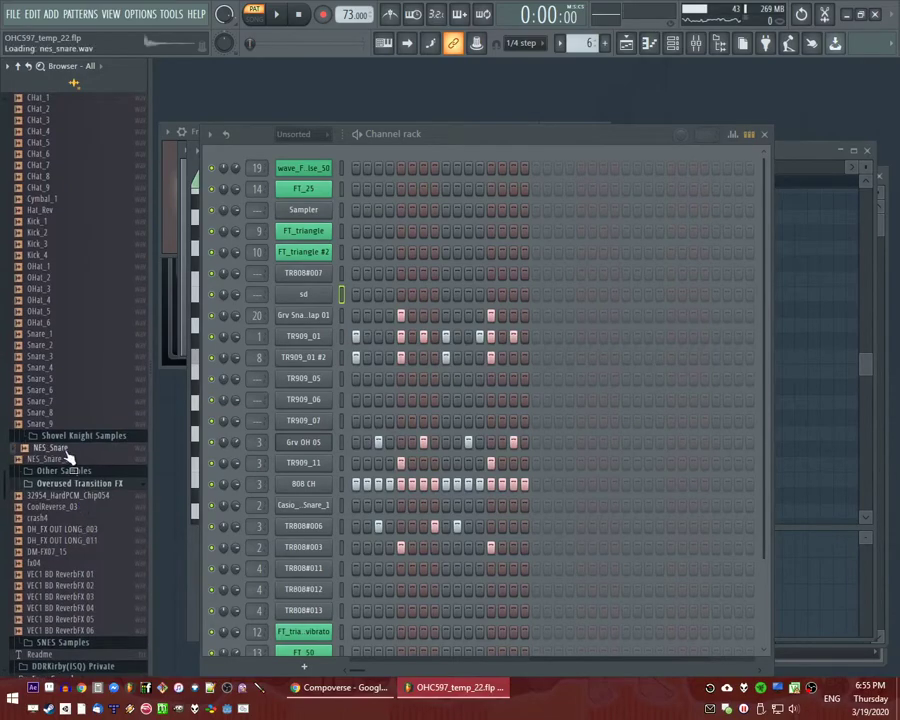
Add 31859_HardPCM_Chip022 from the Other Samples folder as a new channel above Grv Snareclap 01.
{"action": "left_click", "coordinate": [66, 471]}
{"action": "left_click", "coordinate": [70, 483]}
{"action": "scroll", "coordinate": [85, 490], "scroll_direction": "down", "scroll_amount": 5}
{"action": "scroll", "coordinate": [85, 490], "scroll_direction": "down", "scroll_amount": 3}
{"action": "key", "text": "space"}
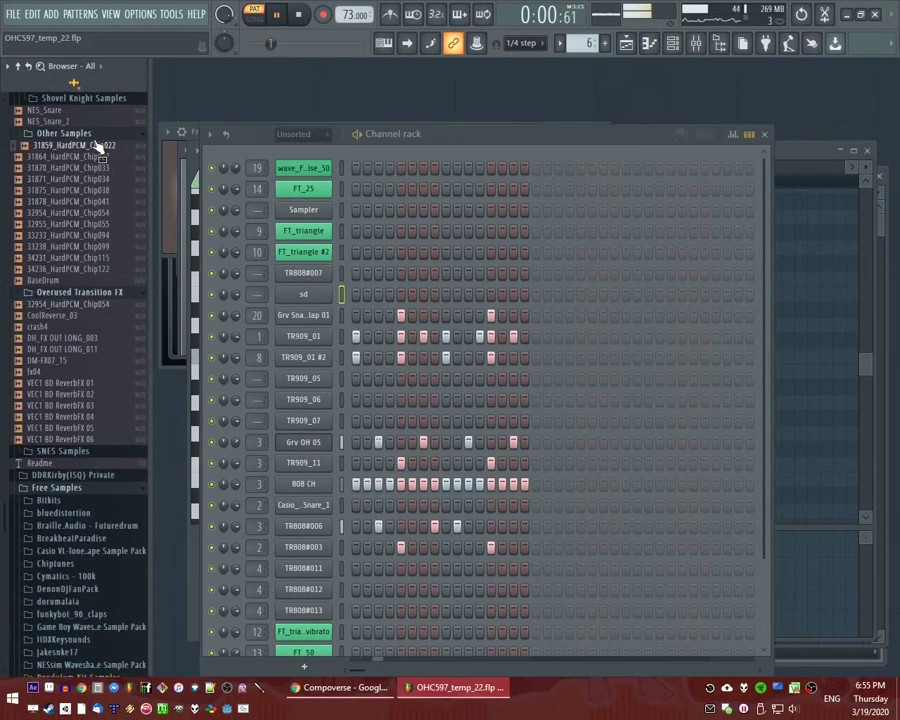
{"action": "left_click_drag", "start_coordinate": [100, 147], "coordinate": [332, 293]}
{"action": "left_click", "coordinate": [64, 134]}
{"action": "left_click", "coordinate": [64, 146]}
{"action": "left_click", "coordinate": [64, 146]}
{"action": "left_click", "coordinate": [64, 134]}
Place 31859_HardPCM_Chip022 hits on steps 5 and 13 of Pattern 6 and route the channel to mixer track 20.
{"action": "left_click_drag", "start_coordinate": [62, 146], "coordinate": [404, 312]}
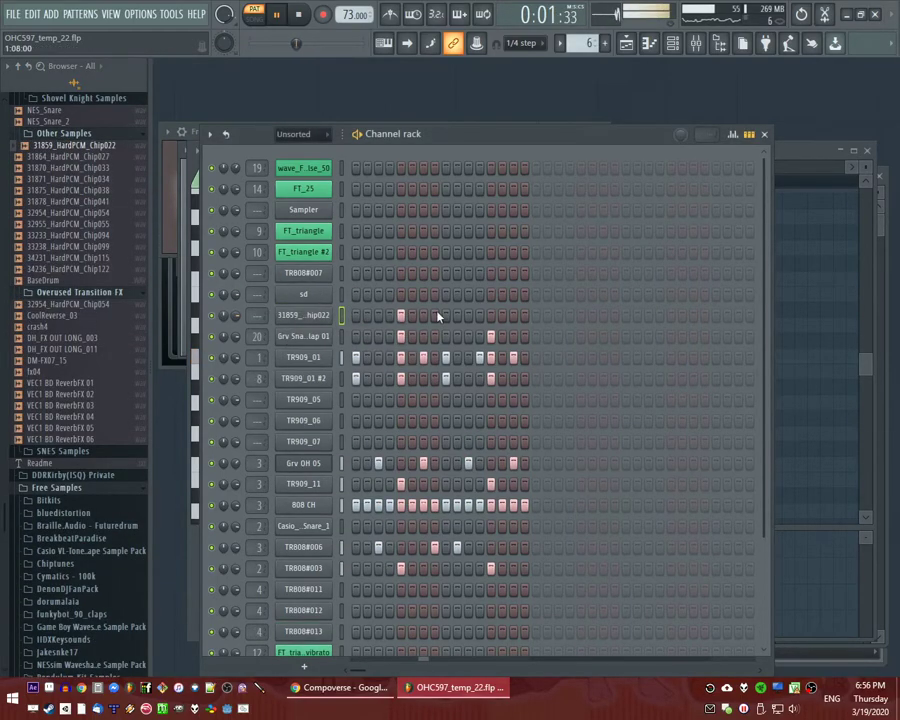
{"action": "left_click_drag", "start_coordinate": [257, 315], "coordinate": [257, 260]}
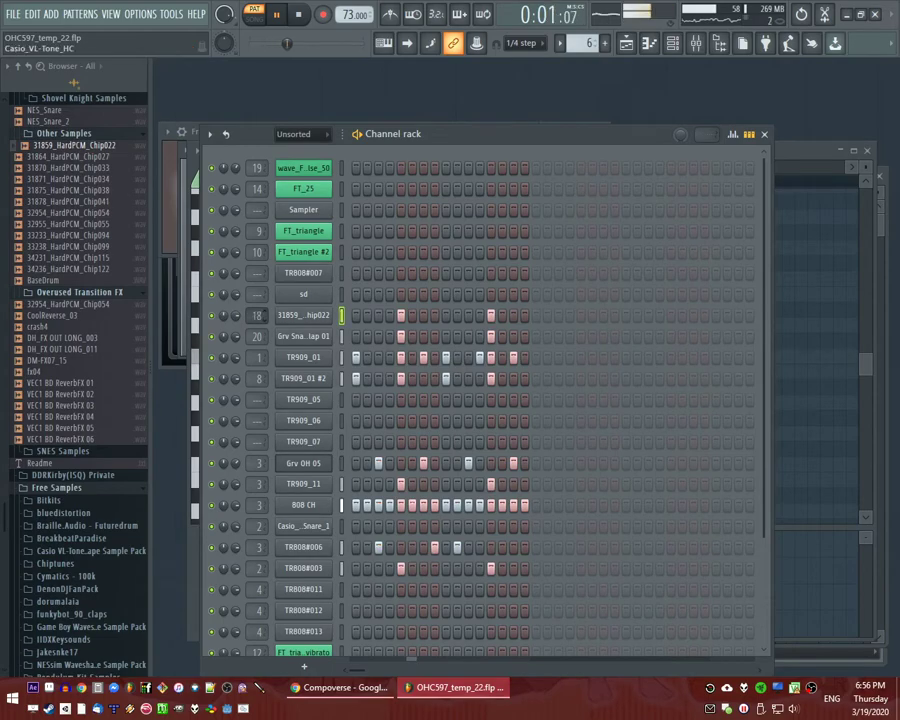
{"action": "left_click_drag", "start_coordinate": [257, 315], "coordinate": [257, 319]}
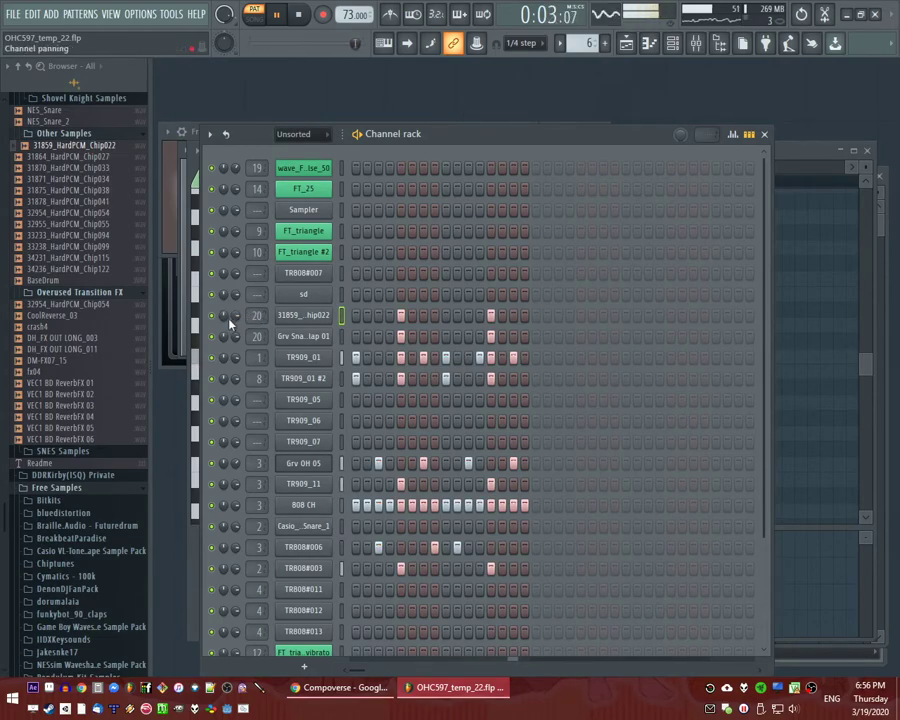
Play the song from bar 21 and set the decay time of Insert 20's Fruity Reeverb 2 to 1.2 seconds.
{"action": "key", "text": "F9"}
{"action": "key", "text": "F5"}
{"action": "key", "text": "l"}
{"action": "left_click", "coordinate": [433, 208]}
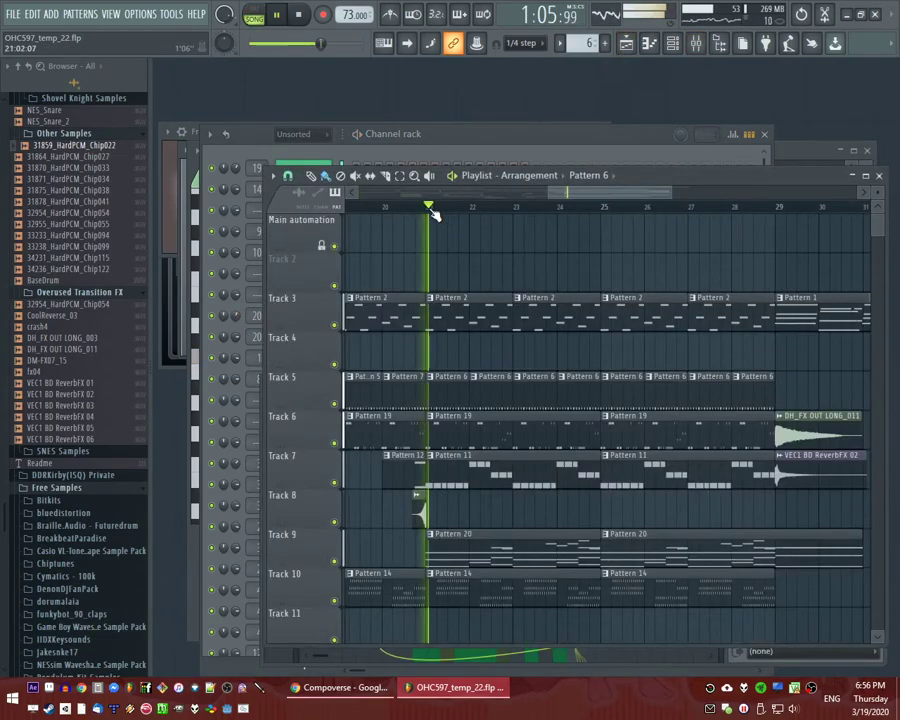
{"action": "key", "text": "F9"}
{"action": "left_click", "coordinate": [852, 463]}
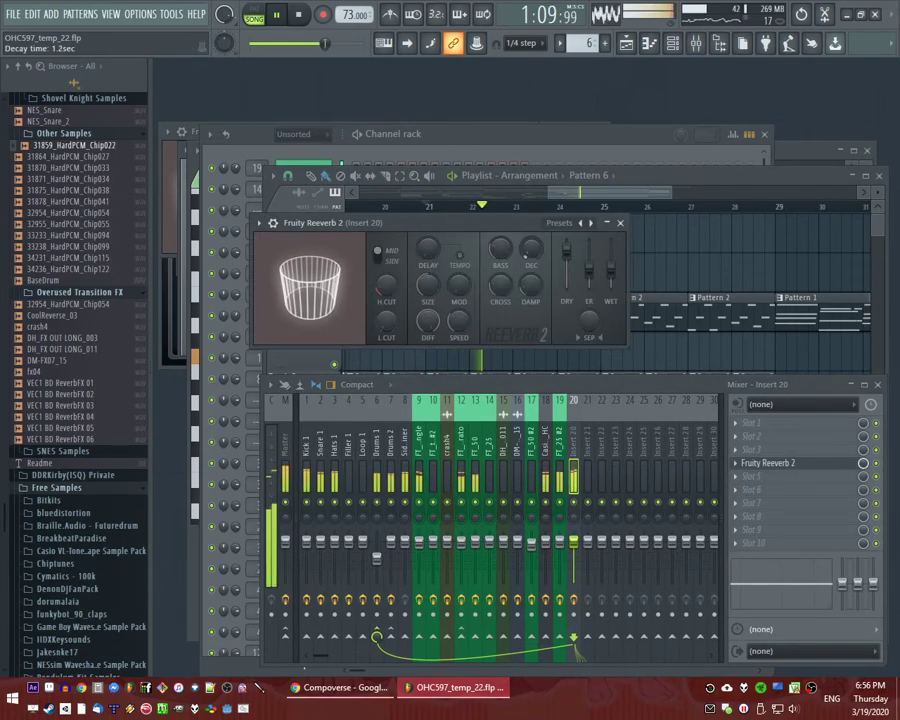
{"action": "left_click", "coordinate": [620, 222]}
{"action": "key", "text": "F5"}
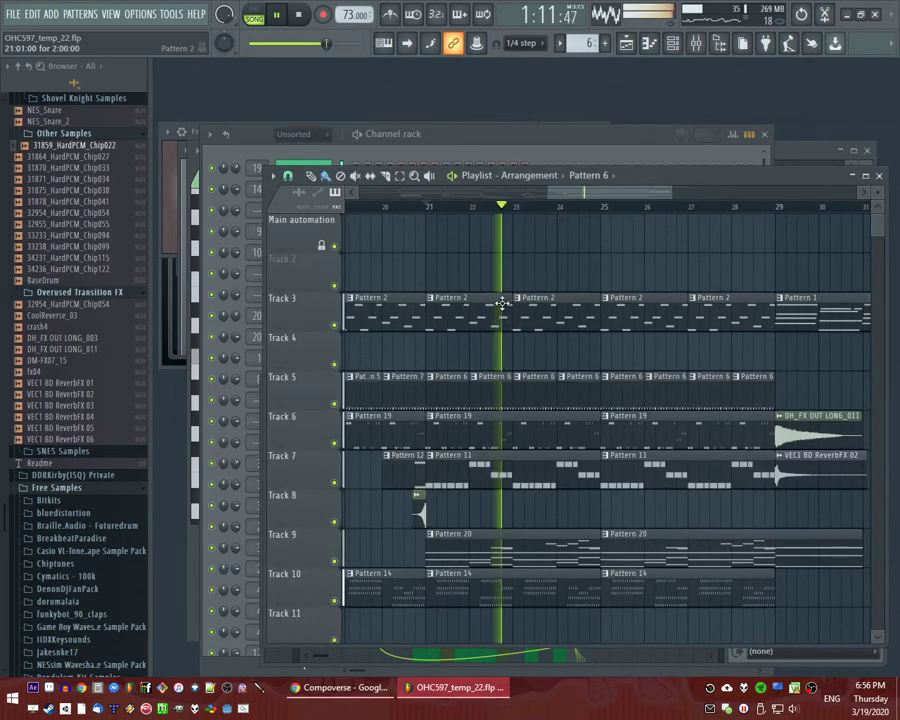
Set Pattern 6's TR909_01 hits to steps 1, 3, 7, 8, 11 and 15, and clear the TR909_01 #2 hits on steps 5 and 9.
{"action": "double_click", "coordinate": [451, 382]}
{"action": "key", "text": "F5"}
{"action": "key", "text": "F6"}
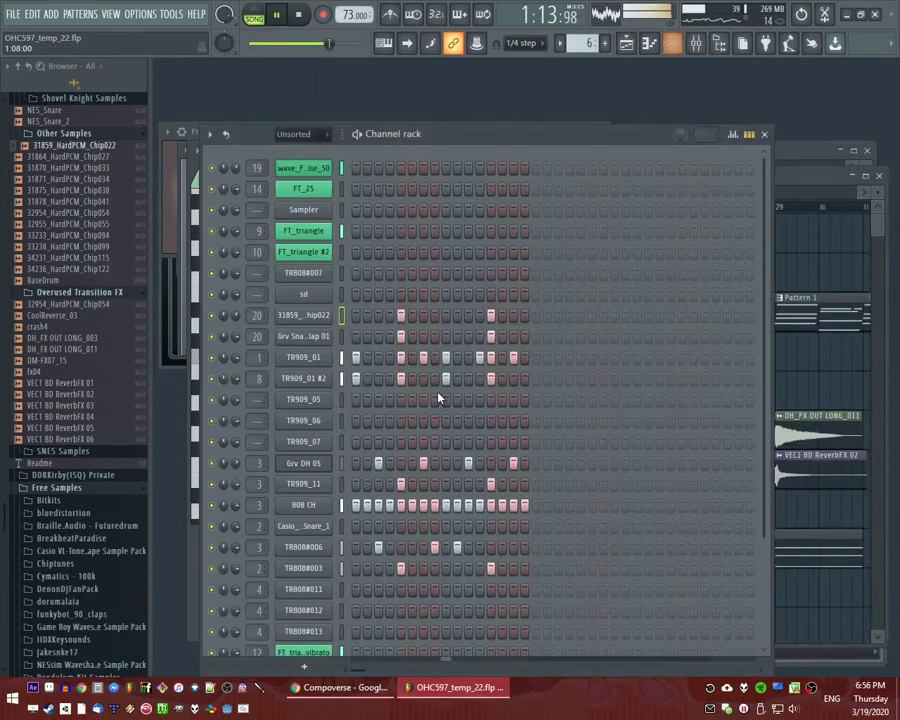
{"action": "left_click", "coordinate": [401, 336]}
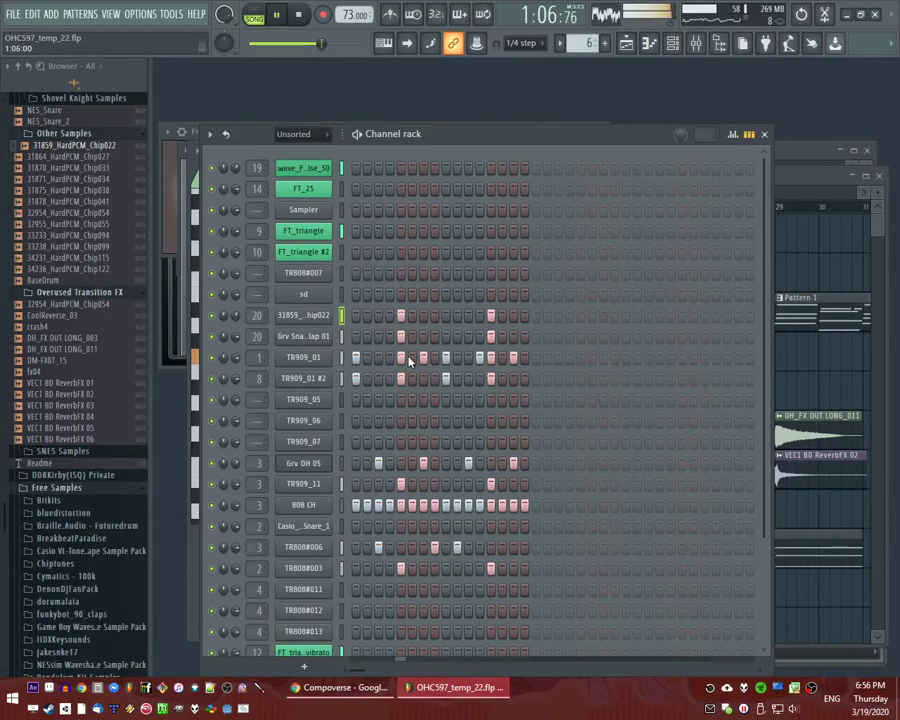
{"action": "right_click", "coordinate": [424, 362]}
{"action": "right_click", "coordinate": [481, 361]}
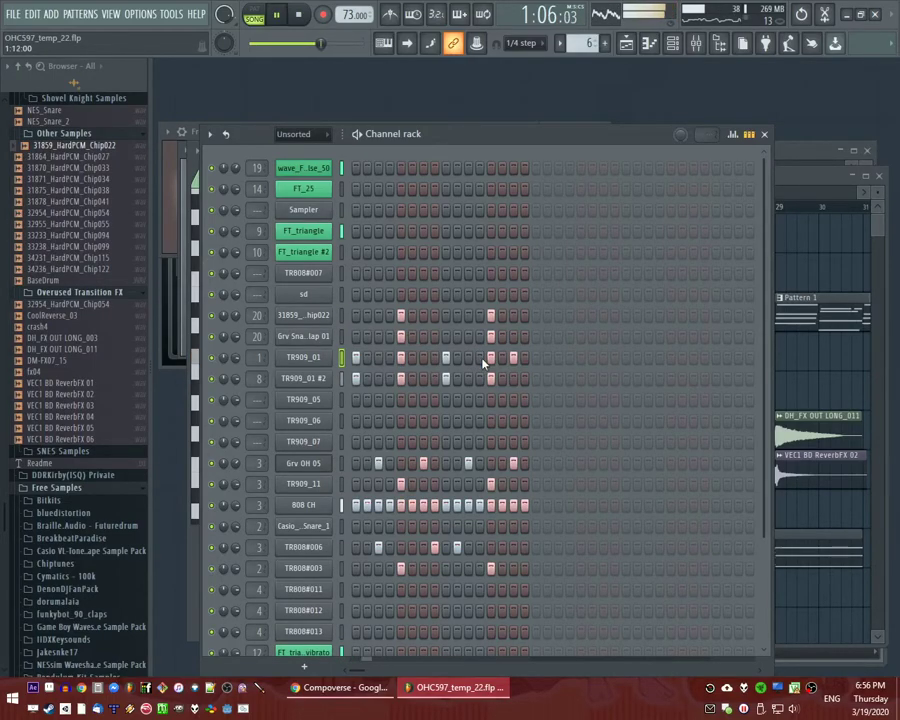
{"action": "key", "text": "l"}
{"action": "left_click", "coordinate": [378, 357]}
{"action": "left_click", "coordinate": [423, 357]}
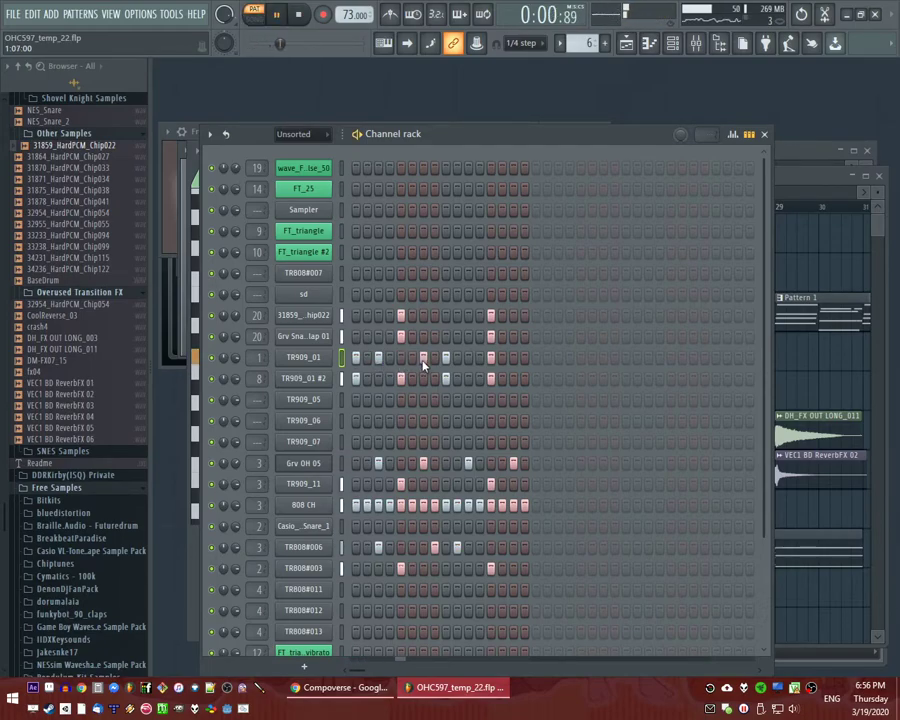
{"action": "left_click", "coordinate": [435, 357]}
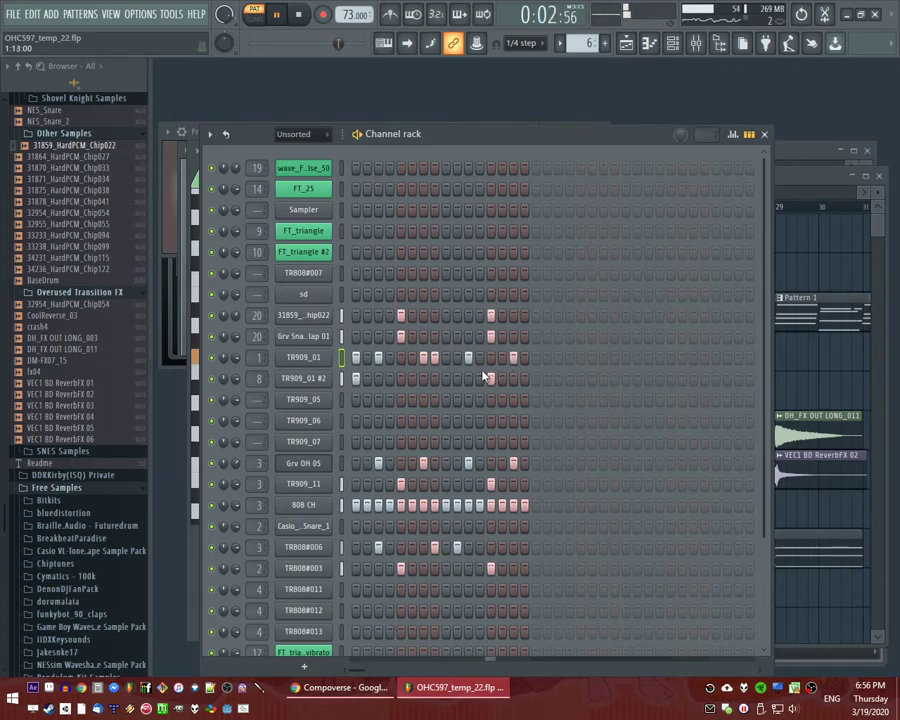
Play the arrangement from bar 21 to check the new drums and save the project.
{"action": "key", "text": "F5"}
{"action": "left_click", "coordinate": [428, 207]}
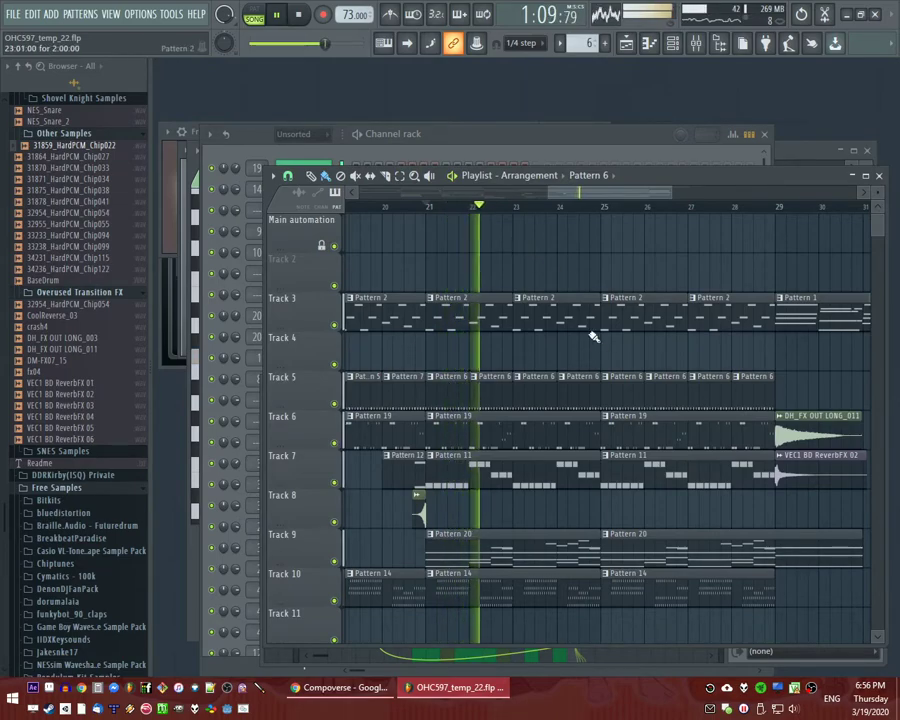
{"action": "scroll", "coordinate": [528, 362], "scroll_direction": "down", "scroll_amount": 3}
{"action": "scroll", "coordinate": [541, 362], "scroll_direction": "up", "scroll_amount": 5}
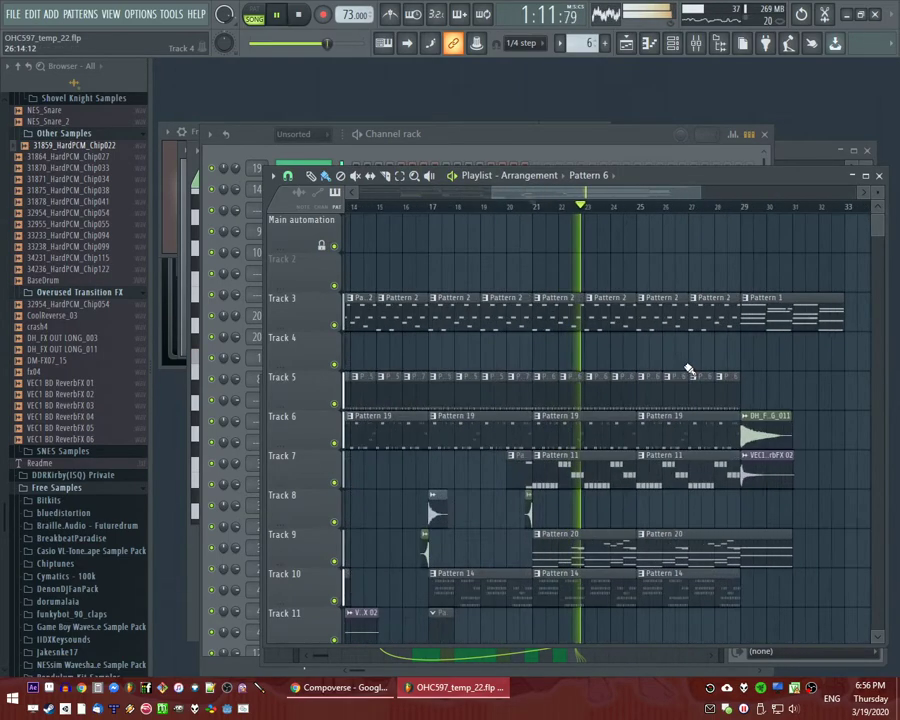
{"action": "scroll", "coordinate": [422, 330], "scroll_direction": "down", "scroll_amount": 3}
{"action": "scroll", "coordinate": [652, 377], "scroll_direction": "left", "scroll_amount": 3}
{"action": "key", "text": "ctrl+s"}
{"action": "scroll", "coordinate": [683, 392], "scroll_direction": "up", "scroll_amount": 3}
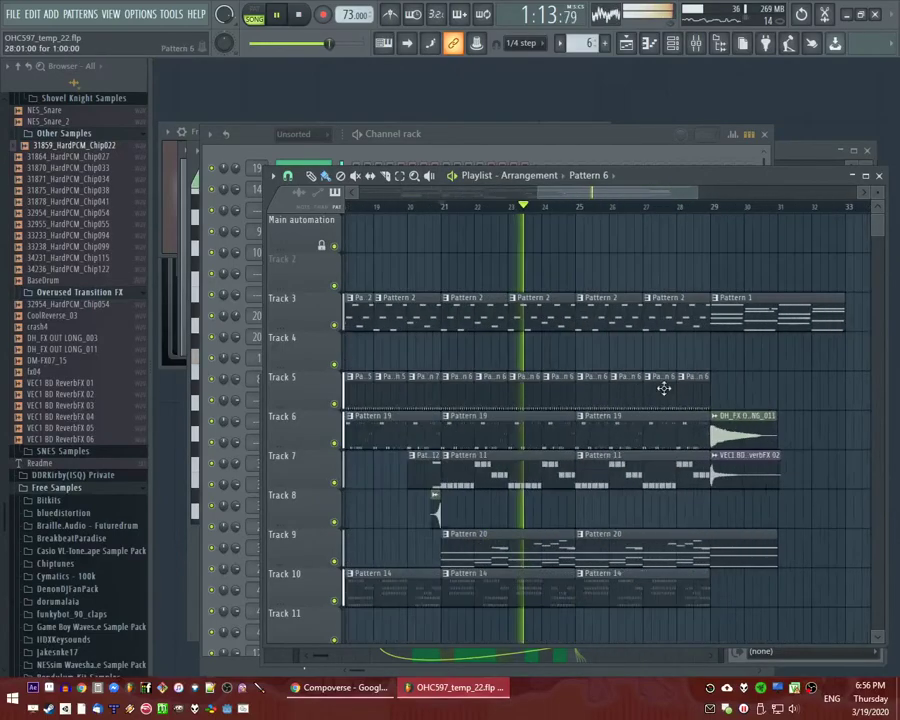
{"action": "scroll", "coordinate": [534, 363], "scroll_direction": "down", "scroll_amount": 3}
{"action": "scroll", "coordinate": [496, 358], "scroll_direction": "up", "scroll_amount": 3}
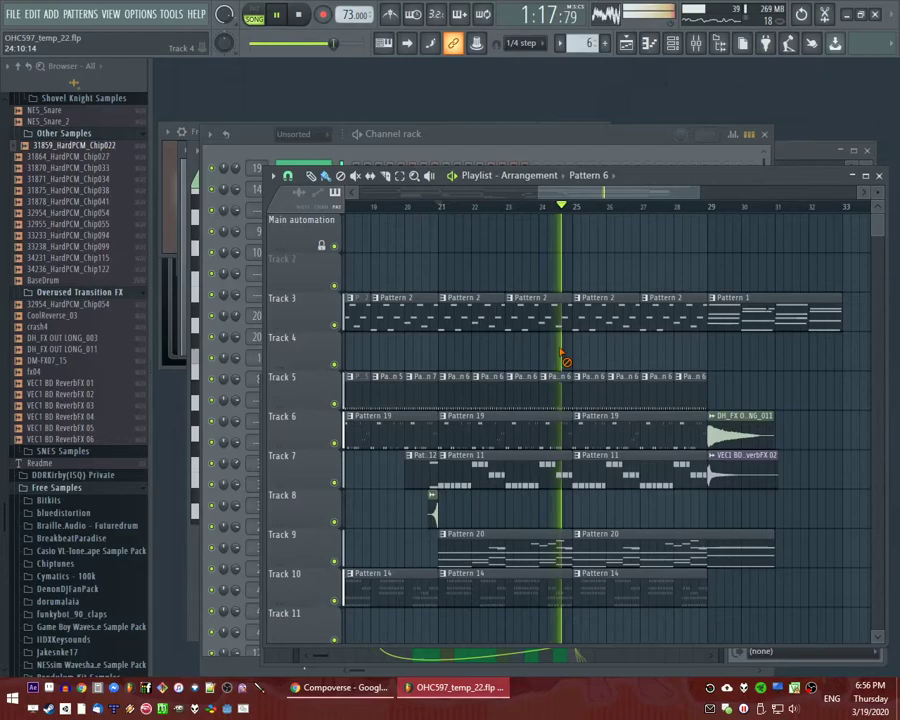
Add Fruity parametric EQ 2 to slot 1 of the FT_25 #2 mixer track.
{"action": "key", "text": "F9"}
{"action": "left_click", "coordinate": [465, 475]}
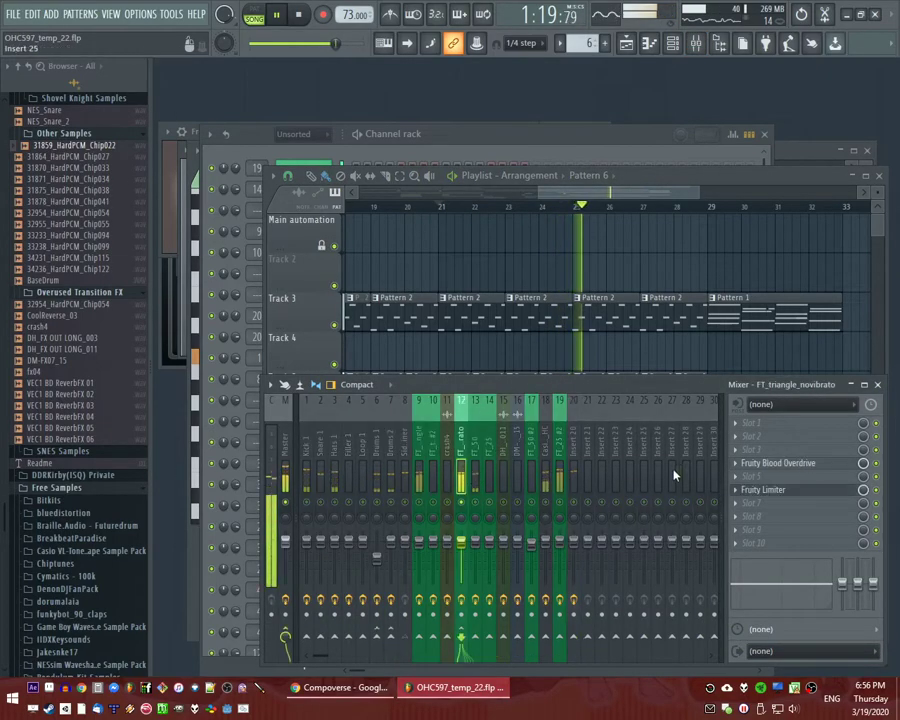
{"action": "left_click", "coordinate": [546, 476]}
{"action": "left_click", "coordinate": [559, 474]}
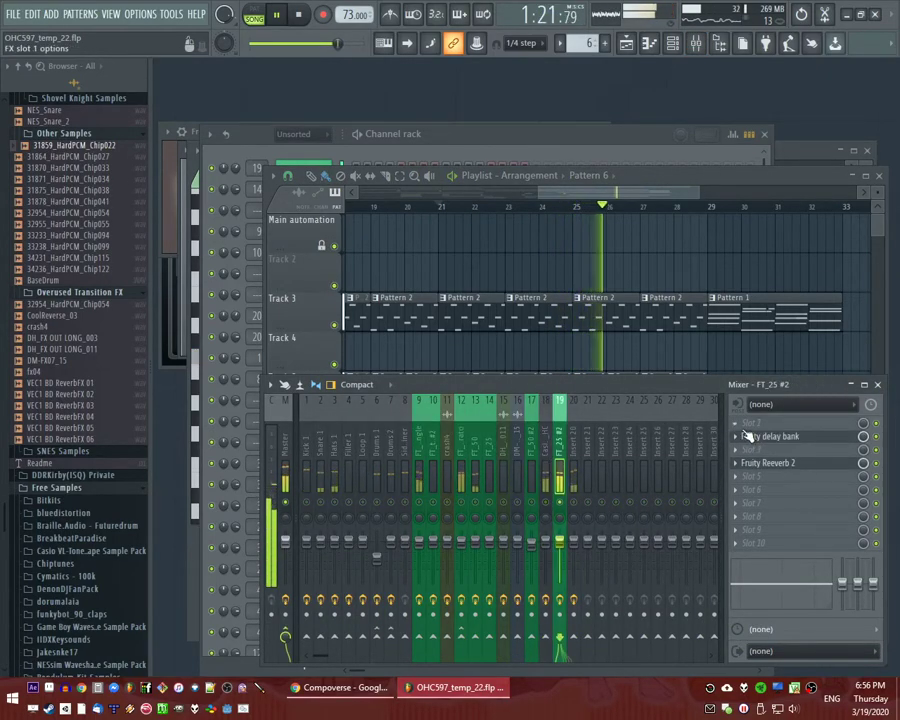
{"action": "left_click", "coordinate": [751, 449]}
{"action": "left_click", "coordinate": [554, 476]}
Open Pattern 20's wave_FT_pulse_50 instrument, slightly lengthen its volume envelope attack and set stereo phase randomness to about 56%.
{"action": "right_click", "coordinate": [677, 251]}
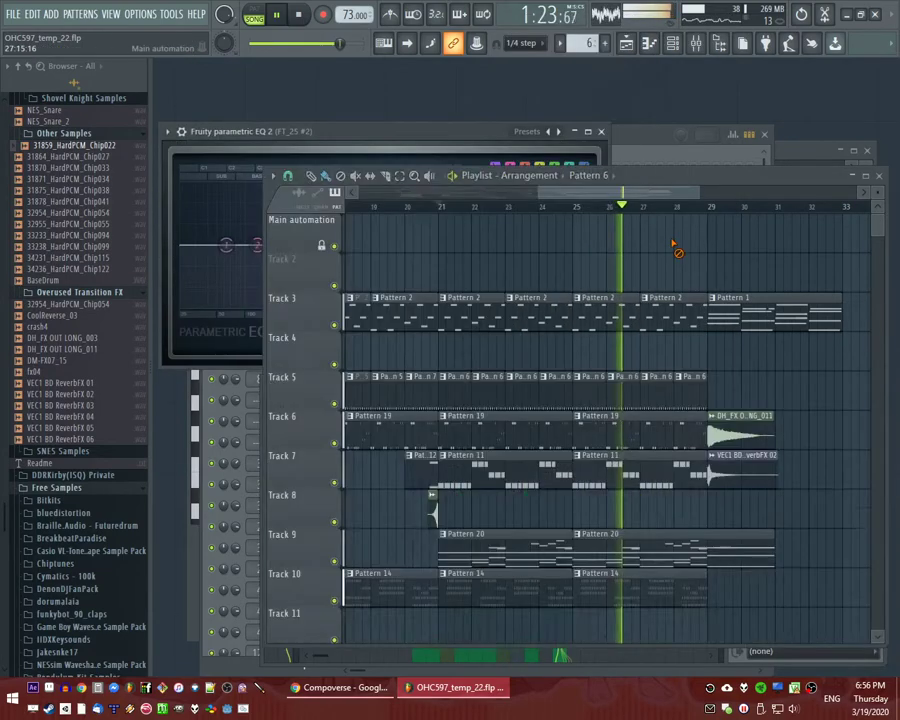
{"action": "scroll", "coordinate": [520, 365], "scroll_direction": "down", "scroll_amount": 3}
{"action": "double_click", "coordinate": [466, 426]}
{"action": "key", "text": "l"}
{"action": "key", "text": "F6"}
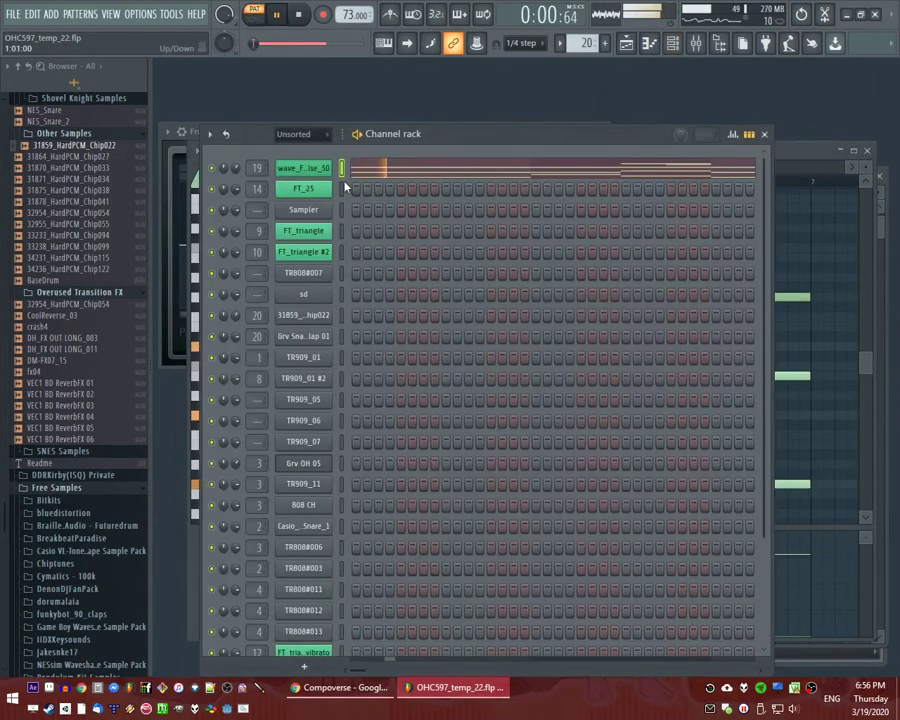
{"action": "left_click", "coordinate": [317, 168]}
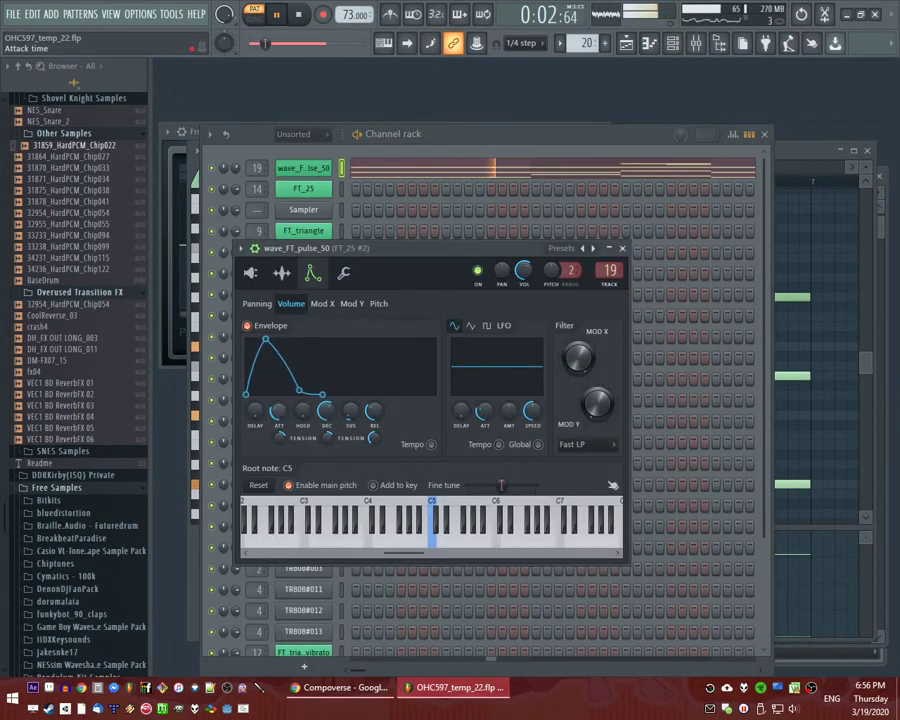
{"action": "left_click", "coordinate": [251, 273]}
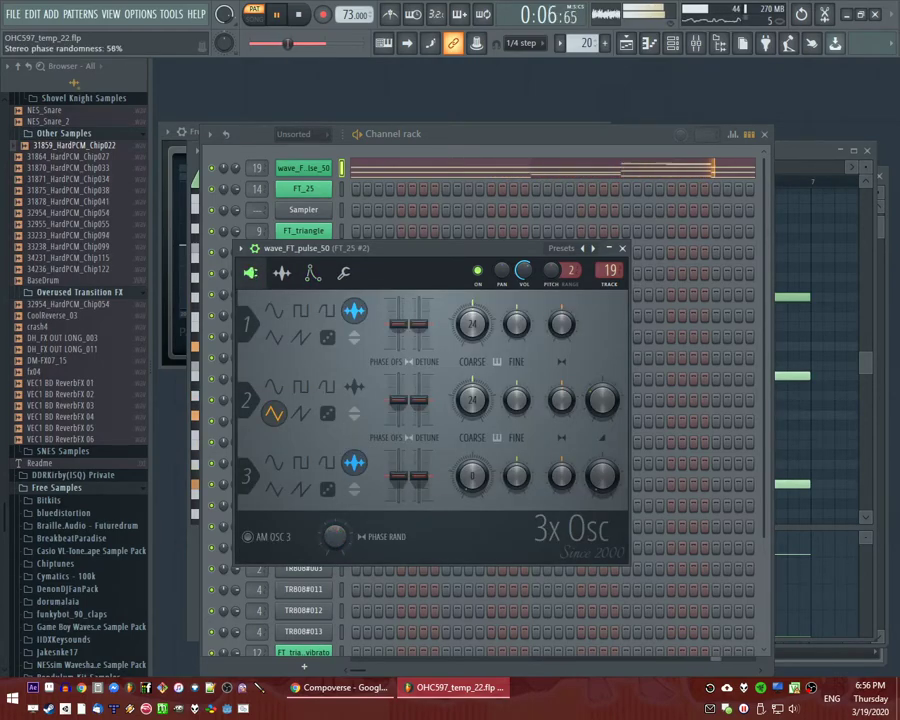
{"action": "left_click_drag", "start_coordinate": [330, 542], "coordinate": [330, 553]}
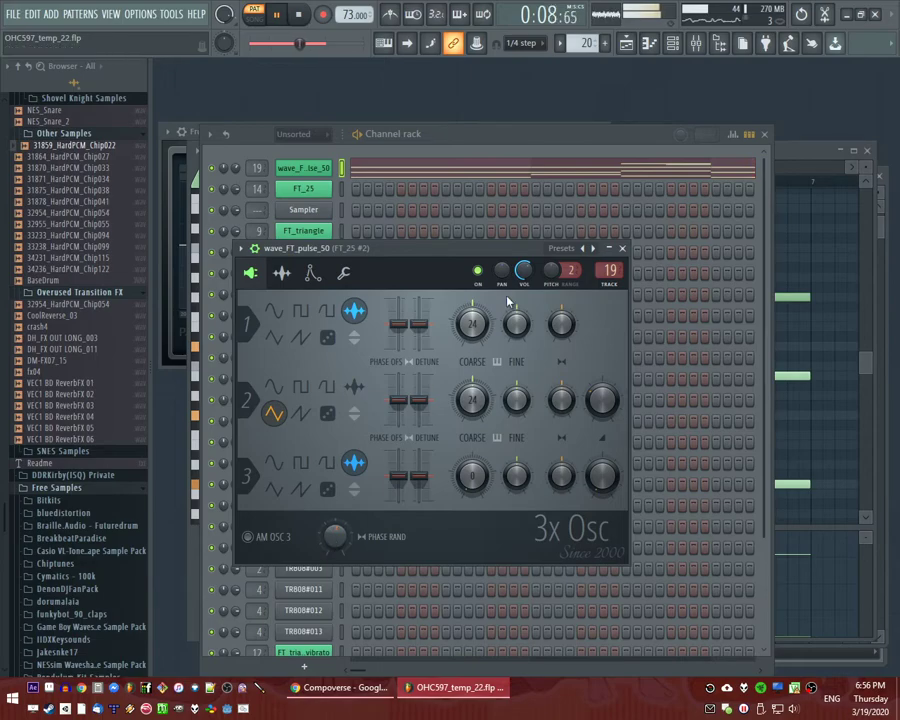
{"action": "left_click", "coordinate": [313, 275]}
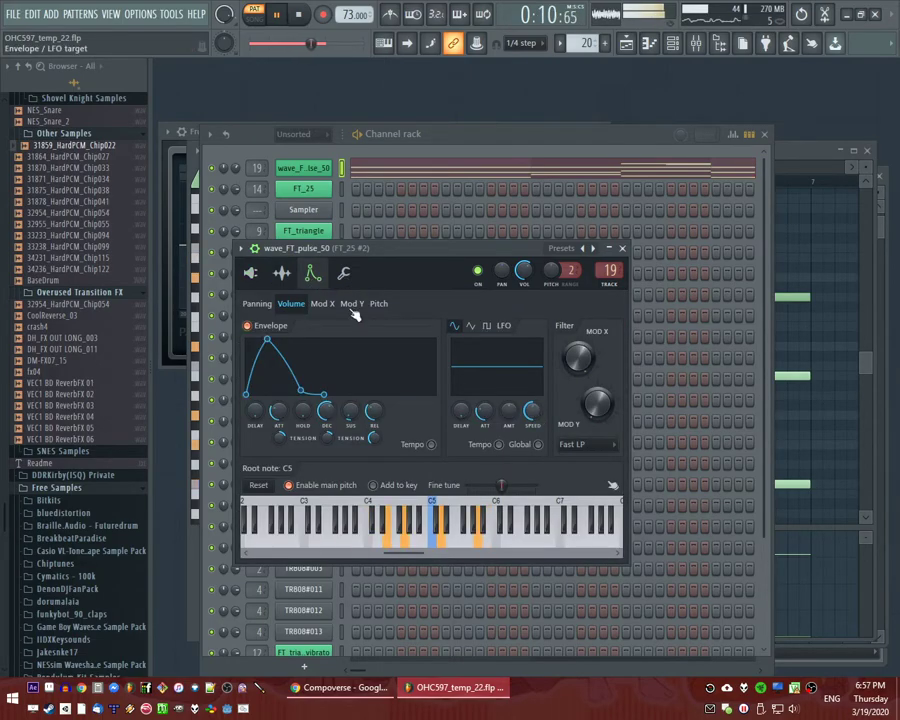
{"action": "left_click", "coordinate": [379, 303]}
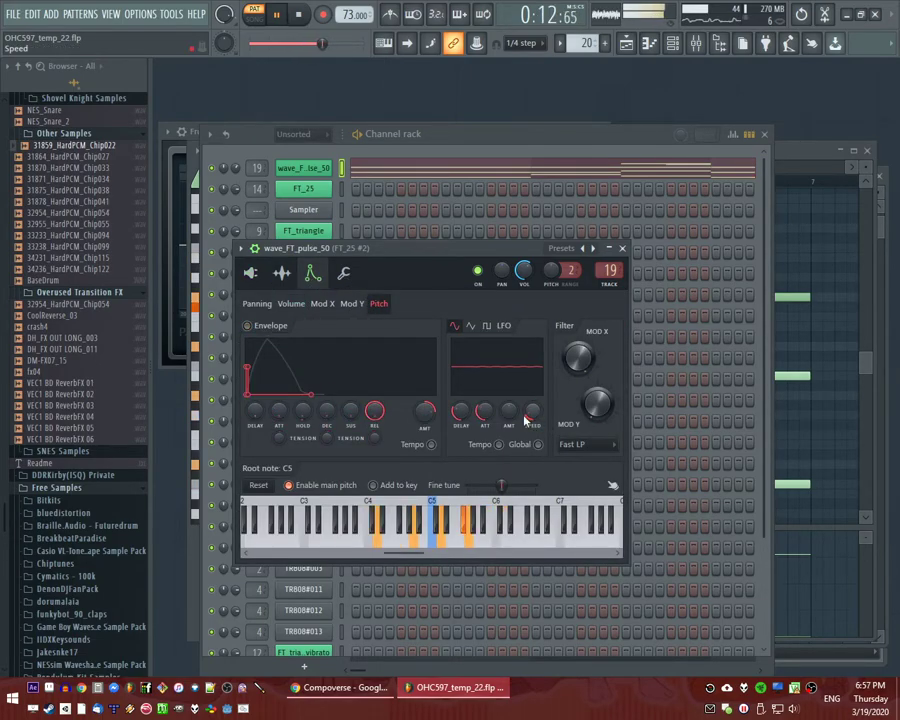
Insert Fruity Chorus in slot 3 of FT_25 #2 at a 34% mix, with Fruity Reeverb 2 moved down to slot 5.
{"action": "key", "text": "F9"}
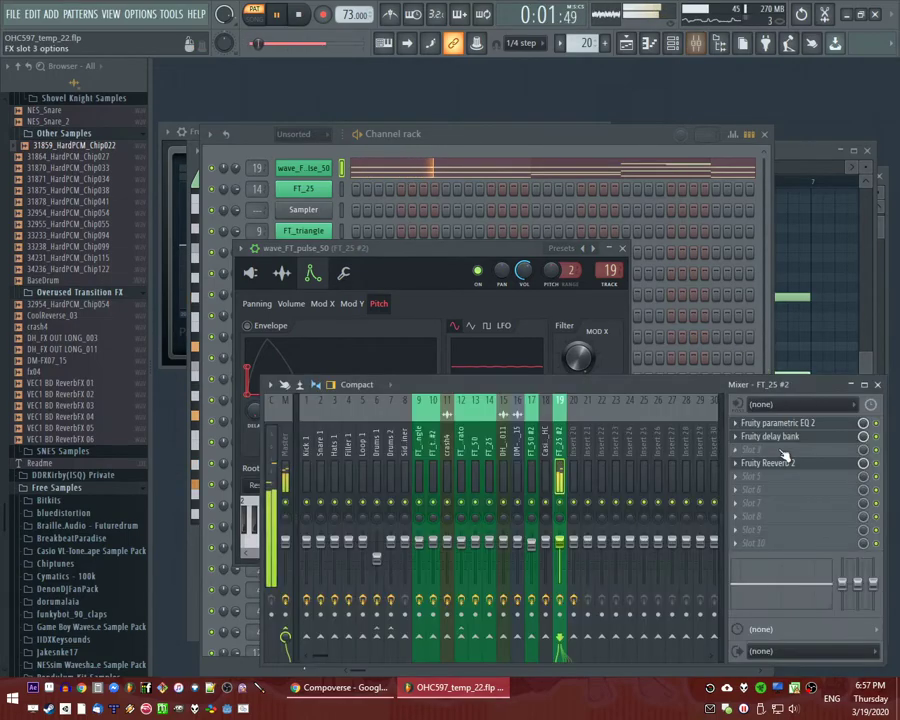
{"action": "left_click", "coordinate": [750, 449]}
{"action": "left_click", "coordinate": [581, 250]}
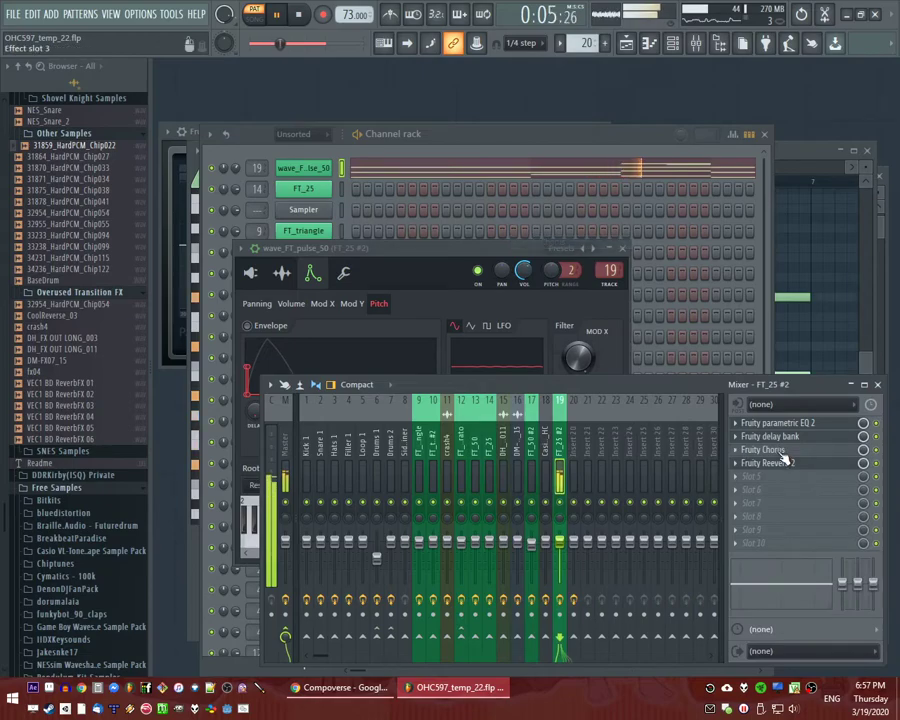
{"action": "scroll", "coordinate": [766, 468], "scroll_direction": "down", "scroll_amount": 1}
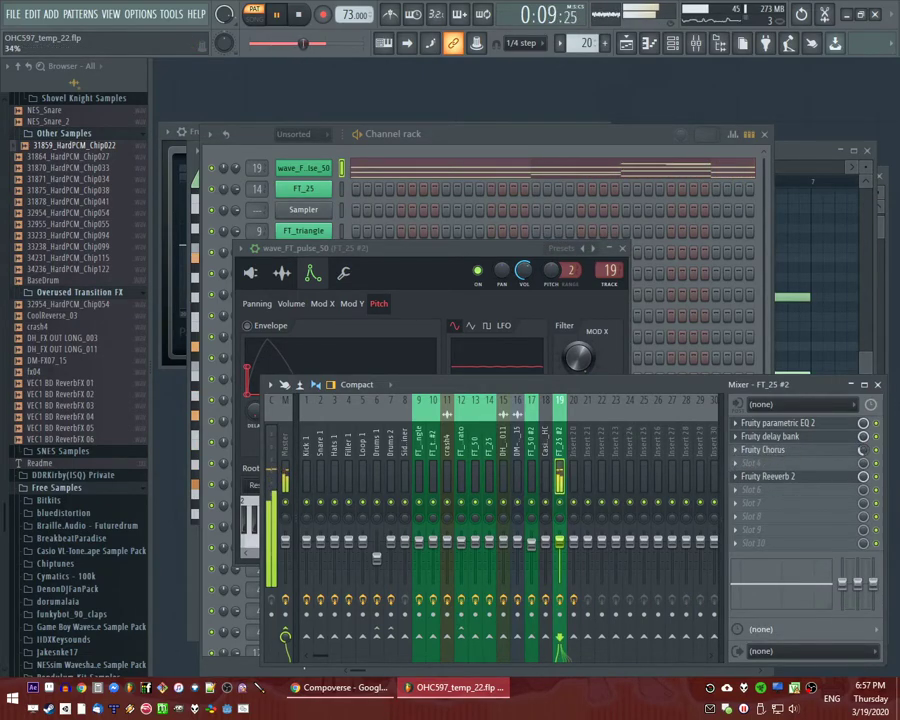
Play the arrangement from bar 21 and open Fruity Reeverb 2 on the FT_25 #2 mixer track.
{"action": "key", "text": "F5"}
{"action": "left_click", "coordinate": [444, 208]}
{"action": "key", "text": "F9"}
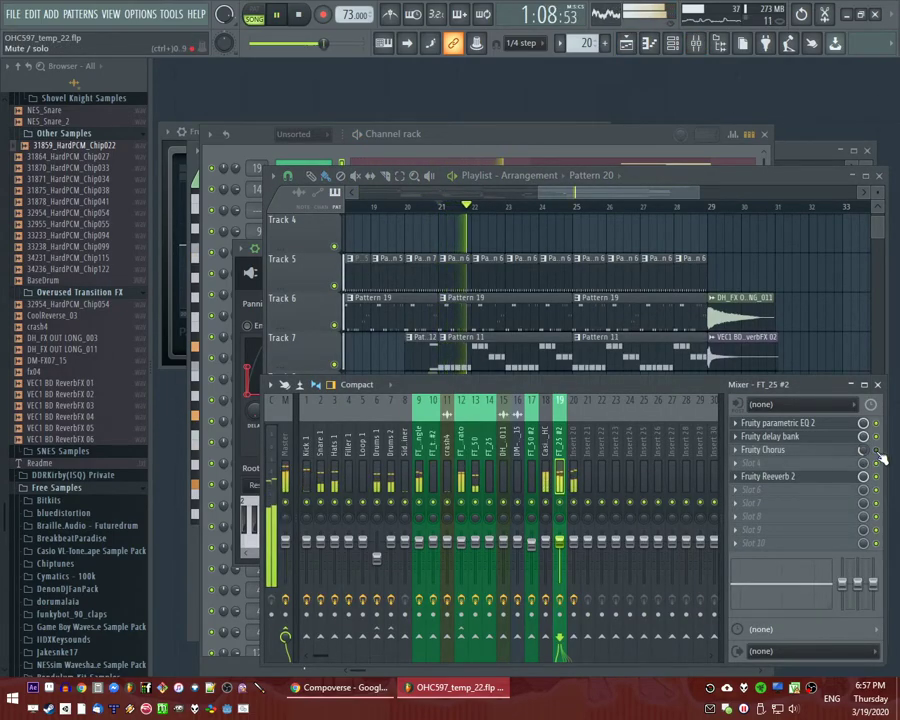
{"action": "left_click", "coordinate": [801, 480]}
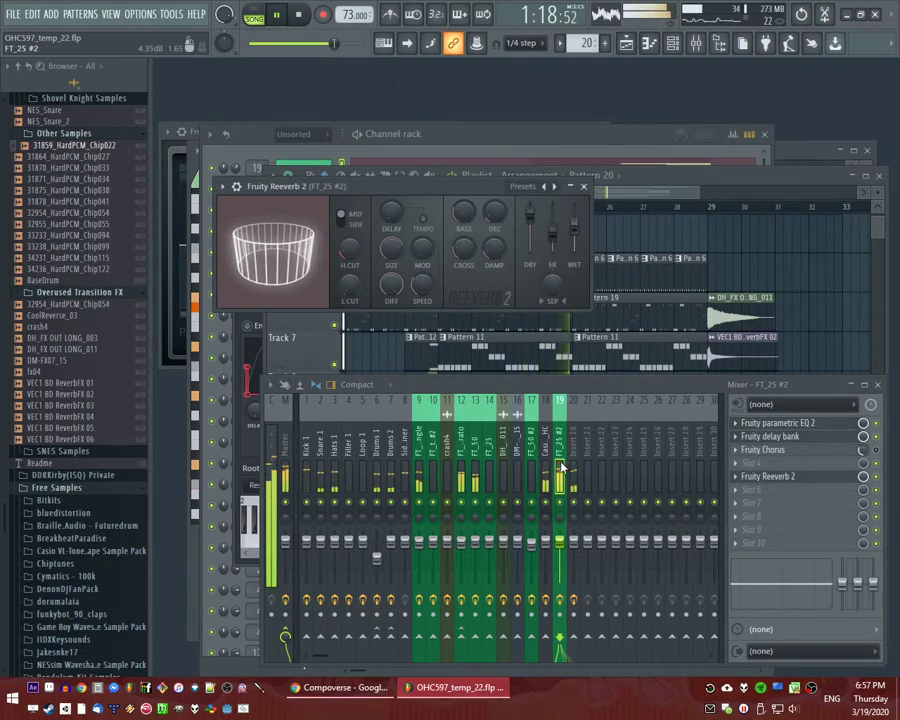
Boost the treble slightly with band 6 of Fruity parametric EQ 2 on FT_25 #2.
{"action": "left_click", "coordinate": [765, 423]}
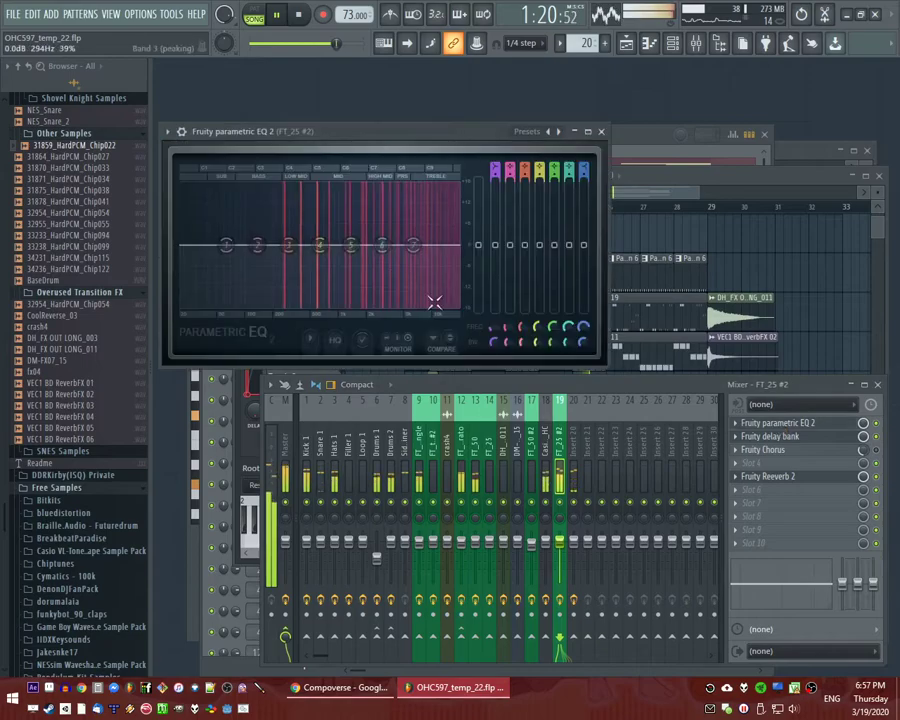
{"action": "left_click_drag", "start_coordinate": [415, 236], "coordinate": [422, 242]}
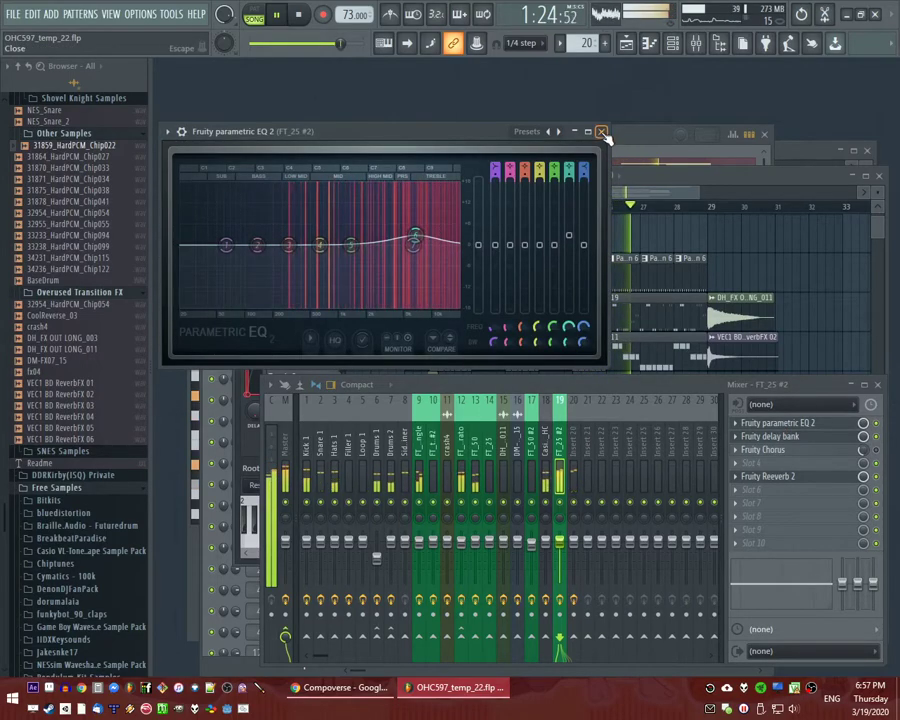
{"action": "left_click", "coordinate": [600, 131]}
Play the playlist from bar 20 and examine the transition into bar 21.
{"action": "left_click", "coordinate": [731, 259]}
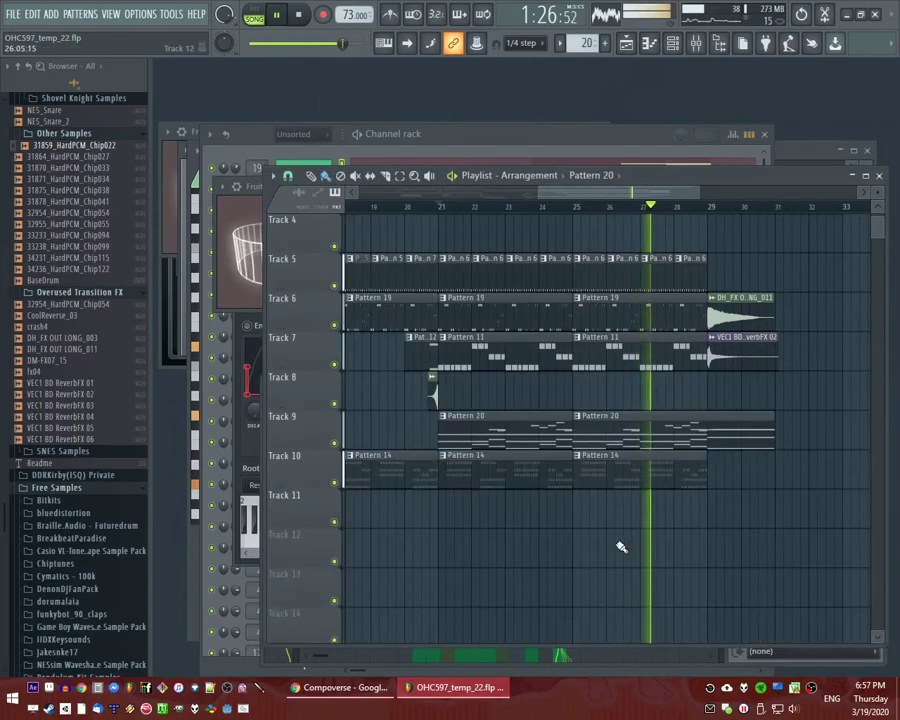
{"action": "scroll", "coordinate": [480, 524], "scroll_direction": "up", "scroll_amount": 2}
{"action": "left_click", "coordinate": [414, 206]}
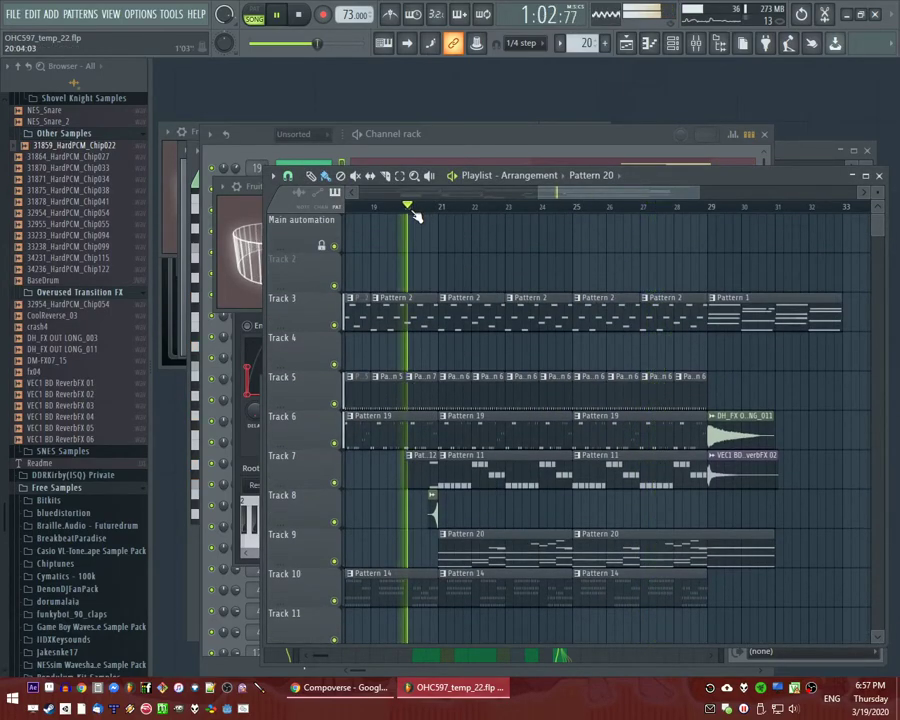
{"action": "scroll", "coordinate": [606, 350], "scroll_direction": "down", "scroll_amount": 4}
{"action": "scroll", "coordinate": [562, 385], "scroll_direction": "up", "scroll_amount": 5}
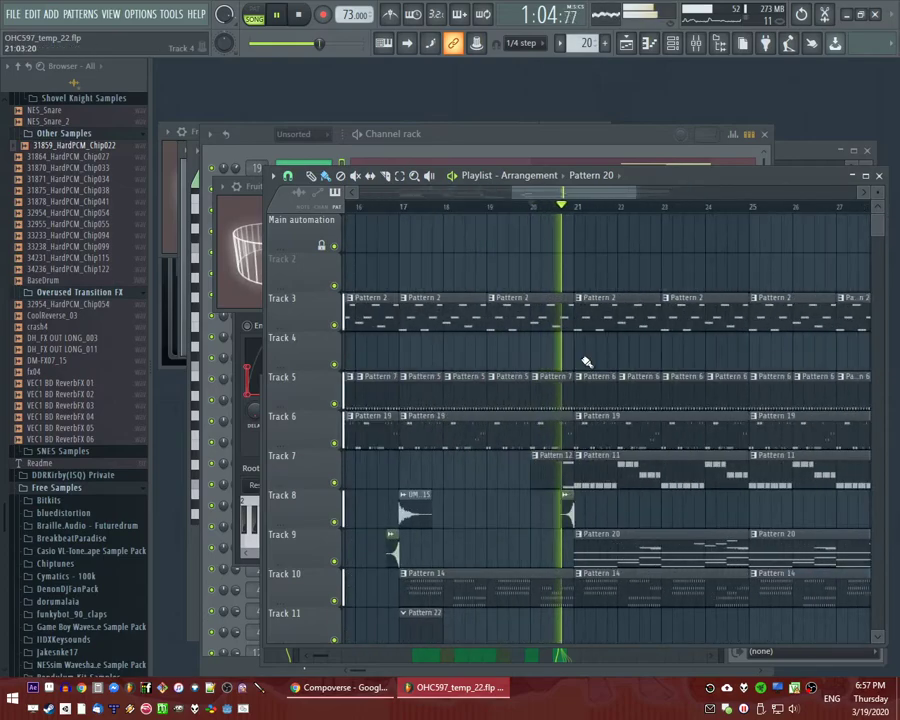
{"action": "scroll", "coordinate": [582, 363], "scroll_direction": "down", "scroll_amount": 2}
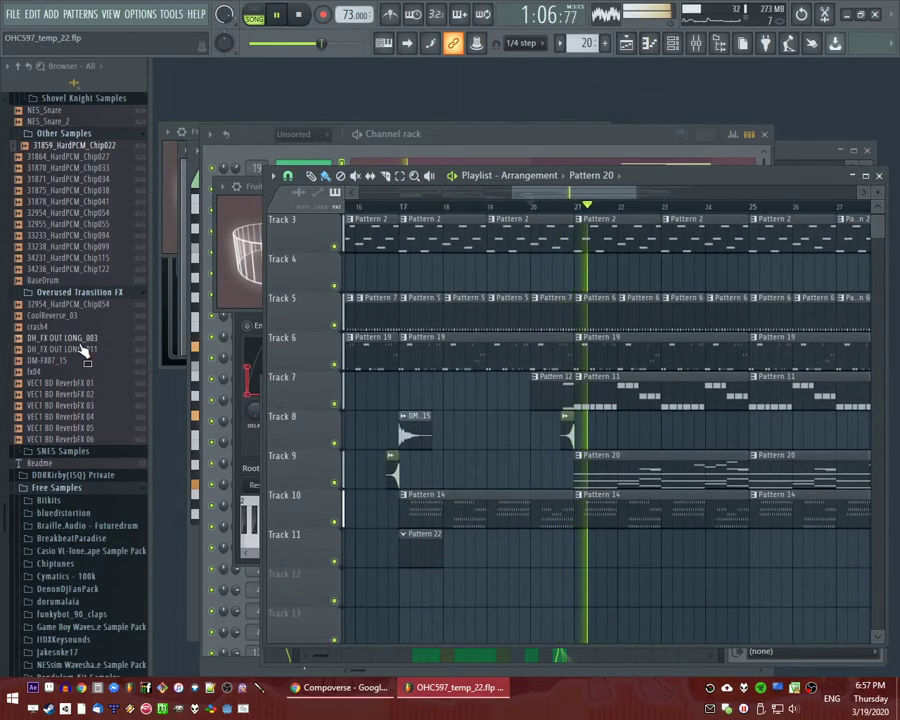
Create Pattern 22, place it at bar 17 on Track 12, delete its old clip from Track 11, and save the project.
{"action": "scroll", "coordinate": [512, 570], "scroll_direction": "down", "scroll_amount": 2}
{"action": "key", "text": "F4"}
{"action": "key", "text": "Return"}
{"action": "left_click", "coordinate": [414, 503]}
{"action": "right_click", "coordinate": [416, 478]}
{"action": "key", "text": "F6"}
{"action": "key", "text": "ctrl+s"}
Add an NES VST 2 channel and draw a two-bar C5 note for it in Pattern 22's piano roll.
{"action": "left_click", "coordinate": [52, 14]}
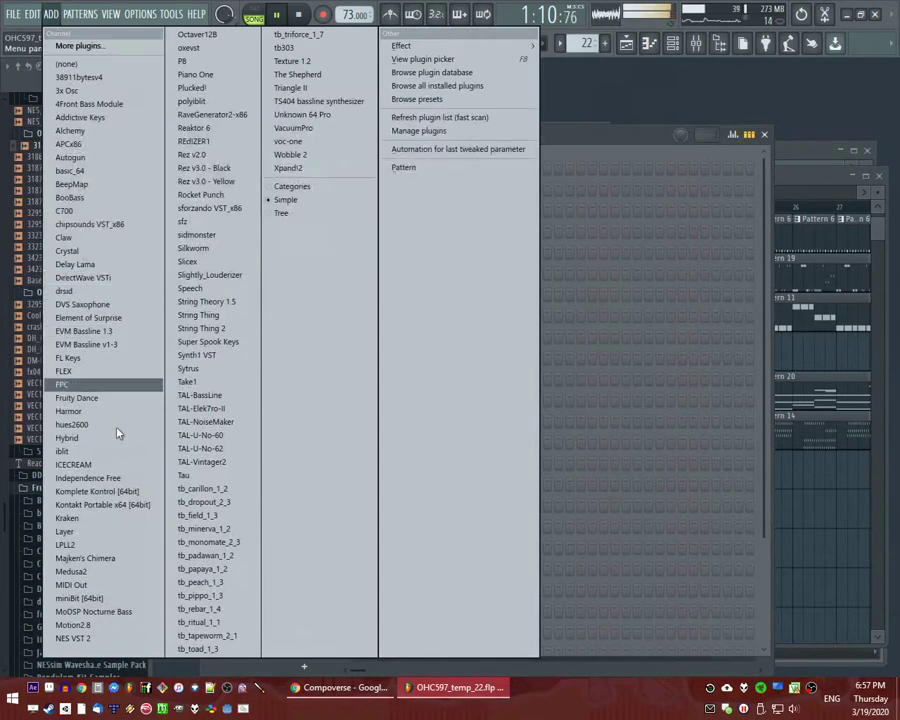
{"action": "left_click", "coordinate": [72, 638]}
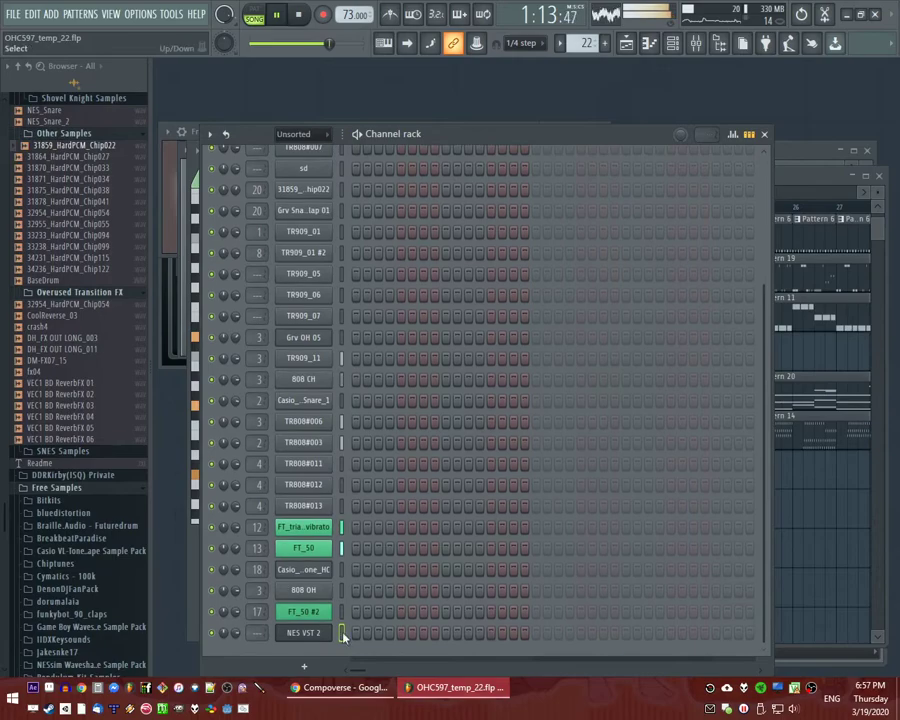
{"action": "right_click", "coordinate": [333, 636]}
{"action": "left_click", "coordinate": [362, 503]}
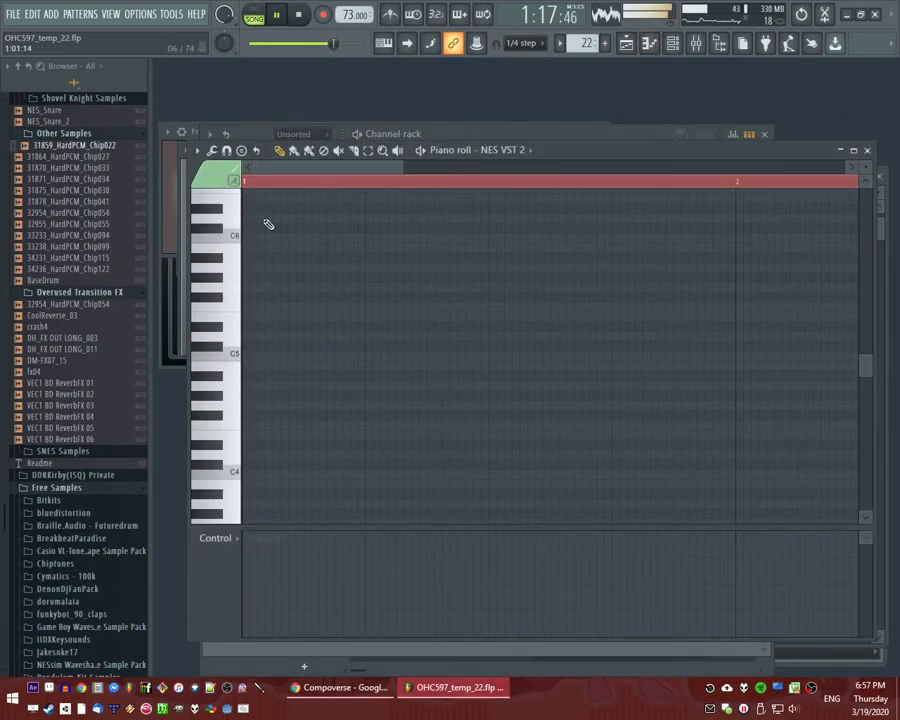
{"action": "left_click_drag", "start_coordinate": [361, 357], "coordinate": [726, 374]}
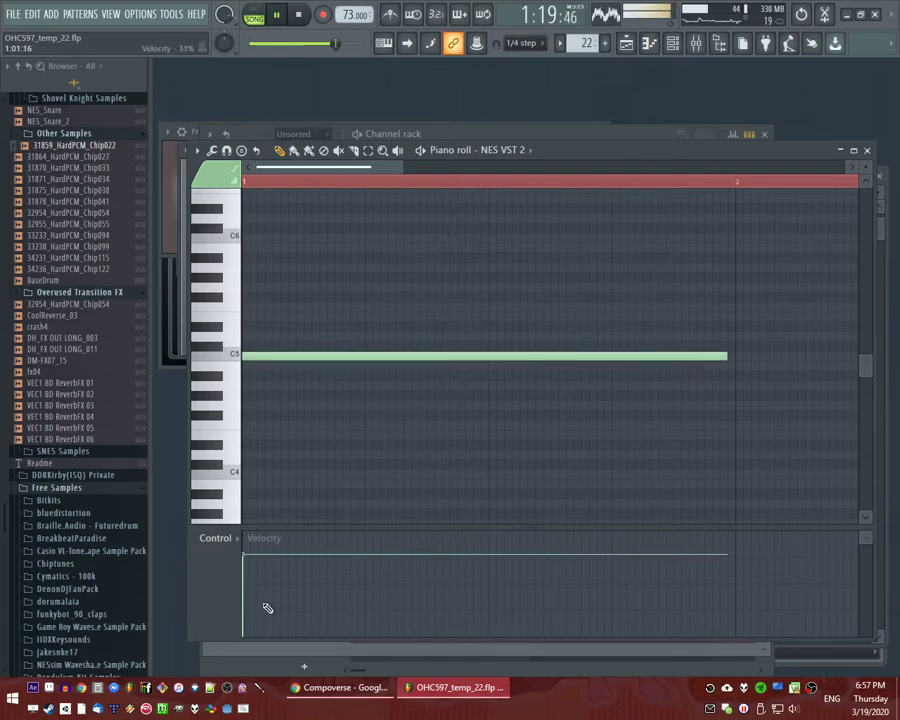
{"action": "scroll", "coordinate": [432, 376], "scroll_direction": "down", "scroll_amount": 3, "text": "ctrl"}
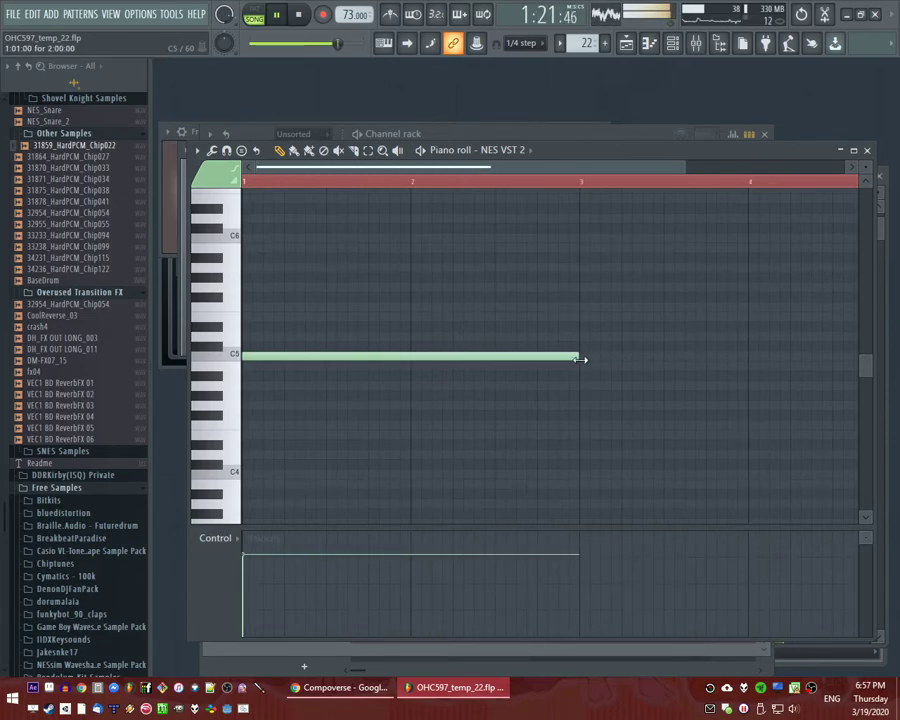
Move the Pattern 22 clip on Track 12 to bar 20 while playing the transition.
{"action": "key", "text": "F6"}
{"action": "key", "text": "F5"}
{"action": "left_click", "coordinate": [403, 207]}
{"action": "left_click_drag", "start_coordinate": [458, 506], "coordinate": [582, 514]}
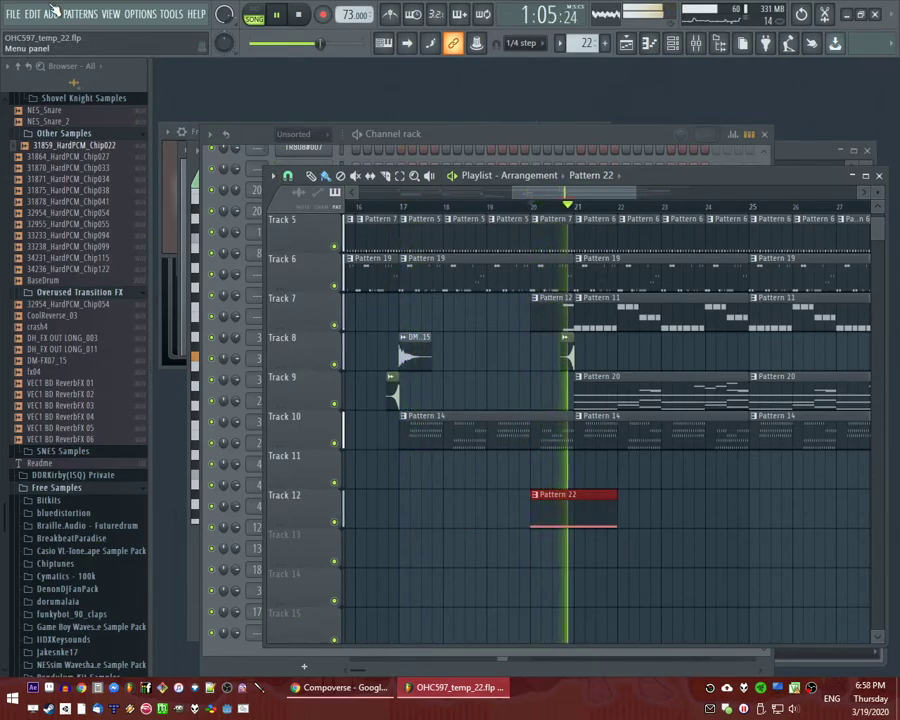
Create an NES VST 2 channel volume automation clip over bars 20 and 21, peaking at bar 21, and open its settings.
{"action": "key", "text": "F9"}
{"action": "key", "text": "F9"}
{"action": "key", "text": "F6"}
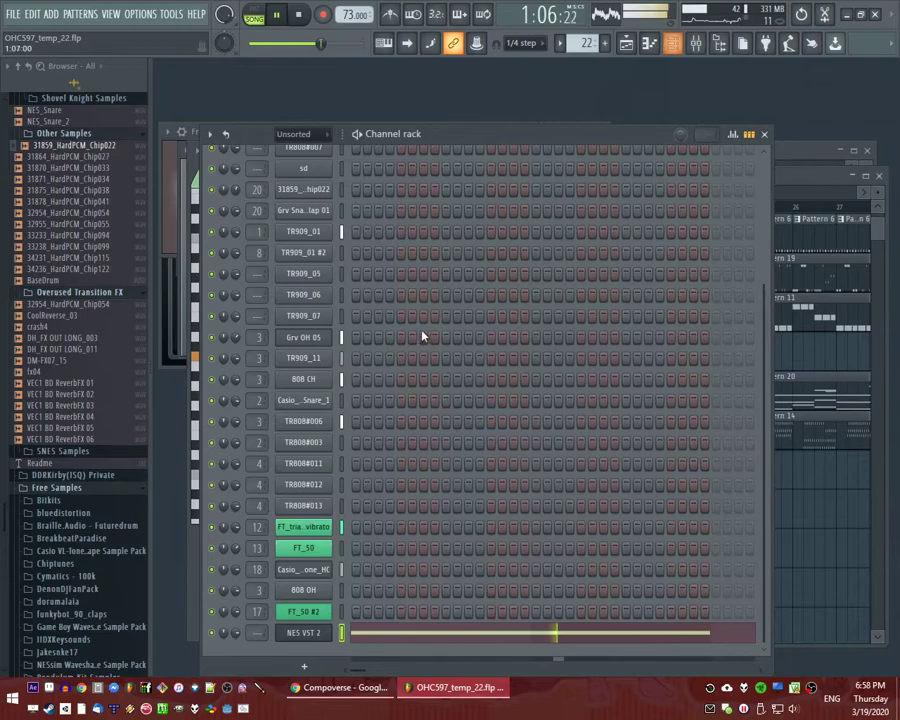
{"action": "key", "text": "F5"}
{"action": "left_click_drag", "start_coordinate": [536, 236], "coordinate": [622, 220]}
{"action": "key", "text": "F6"}
{"action": "right_click", "coordinate": [236, 633]}
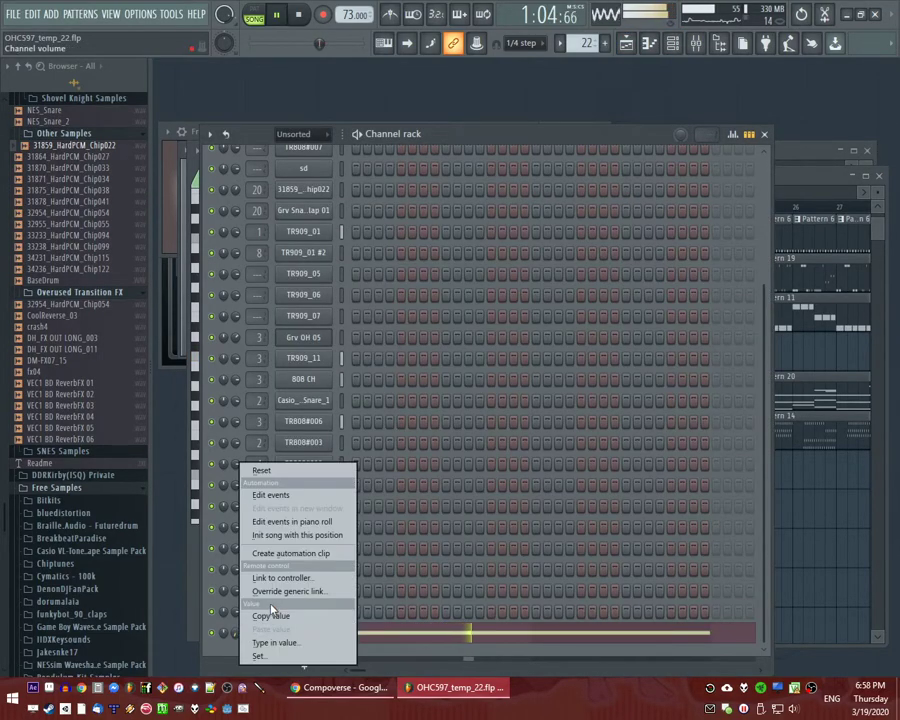
{"action": "left_click", "coordinate": [283, 557]}
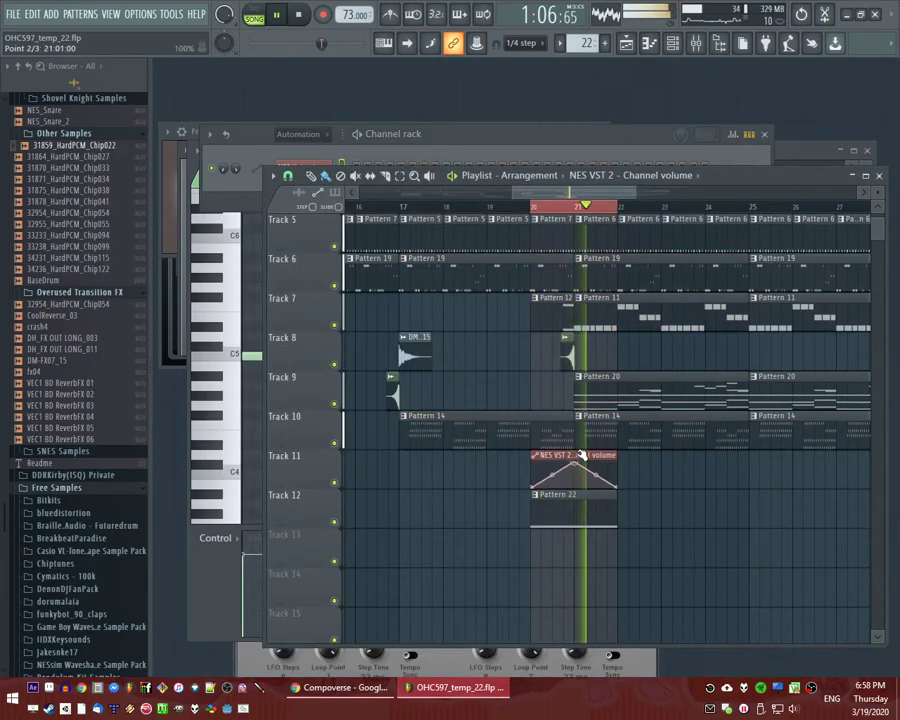
{"action": "double_click", "coordinate": [577, 456]}
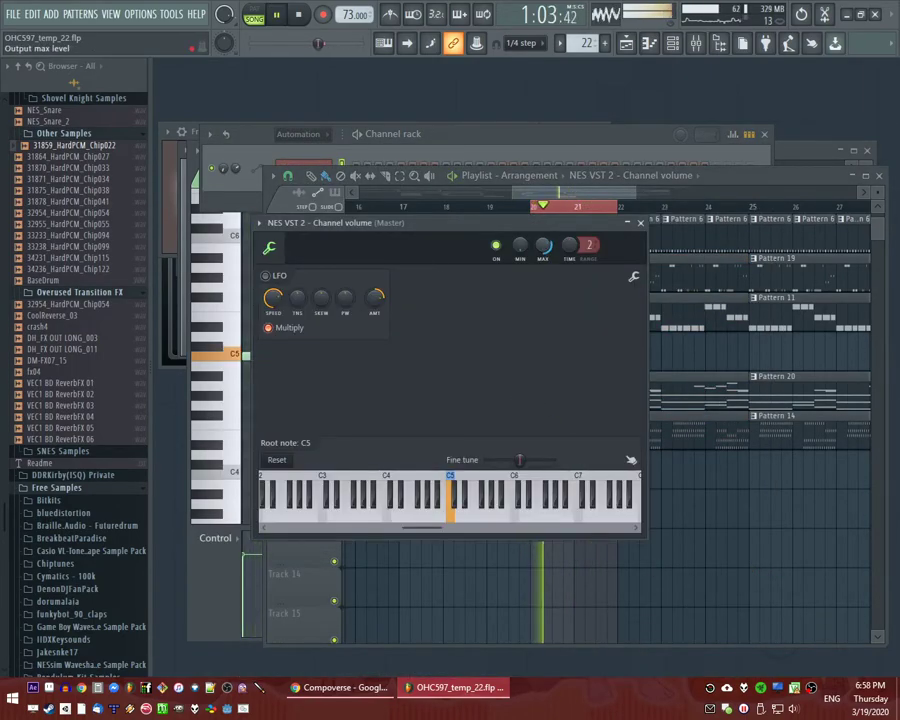
Open the NES VST 2 instrument of Pattern 22 and route it to mixer track 21.
{"action": "key", "text": "F9"}
{"action": "key", "text": "F6"}
{"action": "key", "text": "F5"}
{"action": "double_click", "coordinate": [571, 513]}
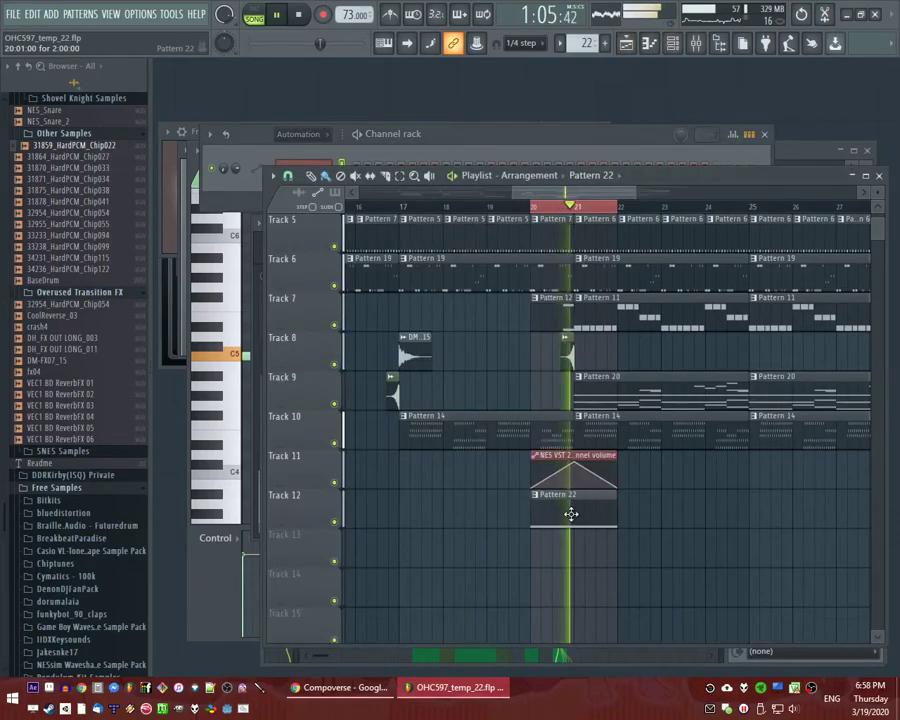
{"action": "key", "text": "F6"}
{"action": "scroll", "coordinate": [303, 619], "scroll_direction": "down", "scroll_amount": 4}
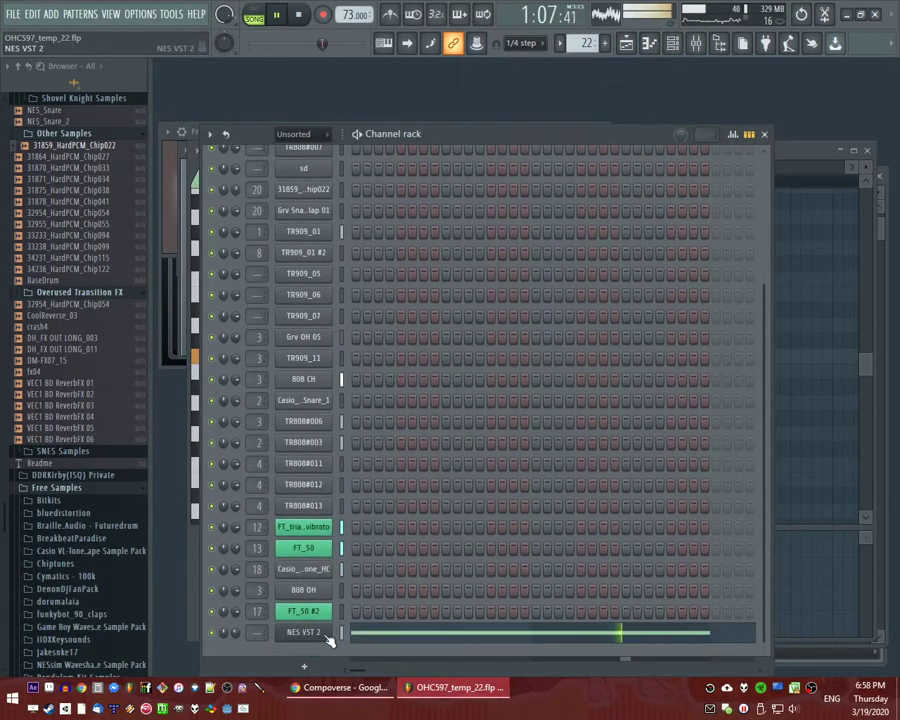
{"action": "left_click", "coordinate": [301, 629]}
{"action": "left_click", "coordinate": [639, 241]}
Insert Fruity Reeverb 2 in slot 3 of the NES VST 2 mixer track with a room size of about 59.
{"action": "left_click", "coordinate": [750, 437]}
{"action": "mouse_move", "coordinate": [760, 361]}
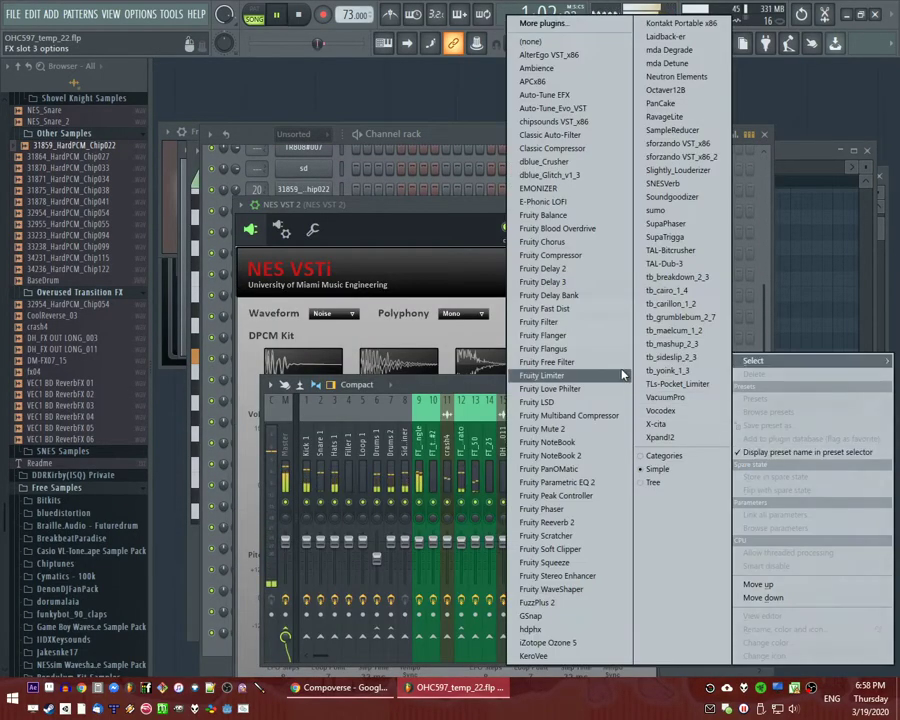
{"action": "left_click", "coordinate": [547, 522]}
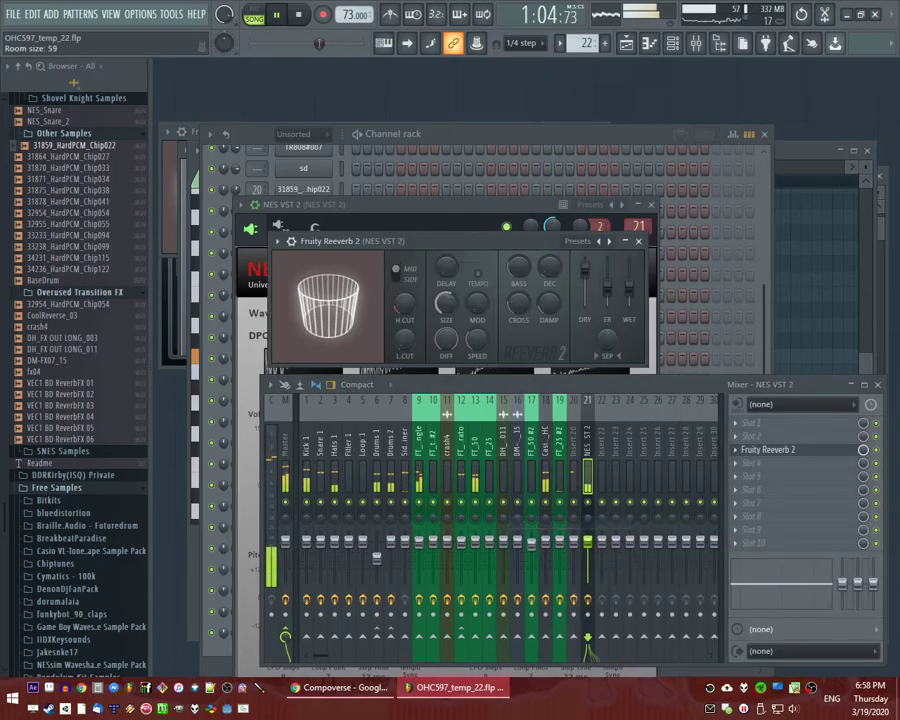
{"action": "left_click", "coordinate": [639, 242]}
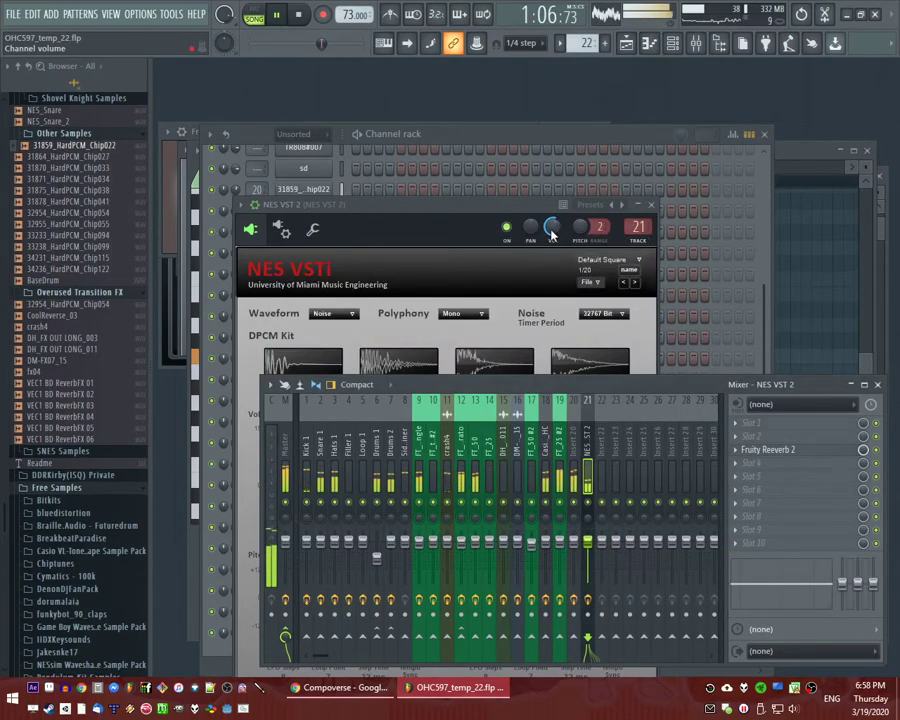
Adjust the maximum output level of NES VST 2's volume automation clip and clear the playlist's time selection.
{"action": "left_click", "coordinate": [834, 258]}
{"action": "left_click", "coordinate": [626, 43]}
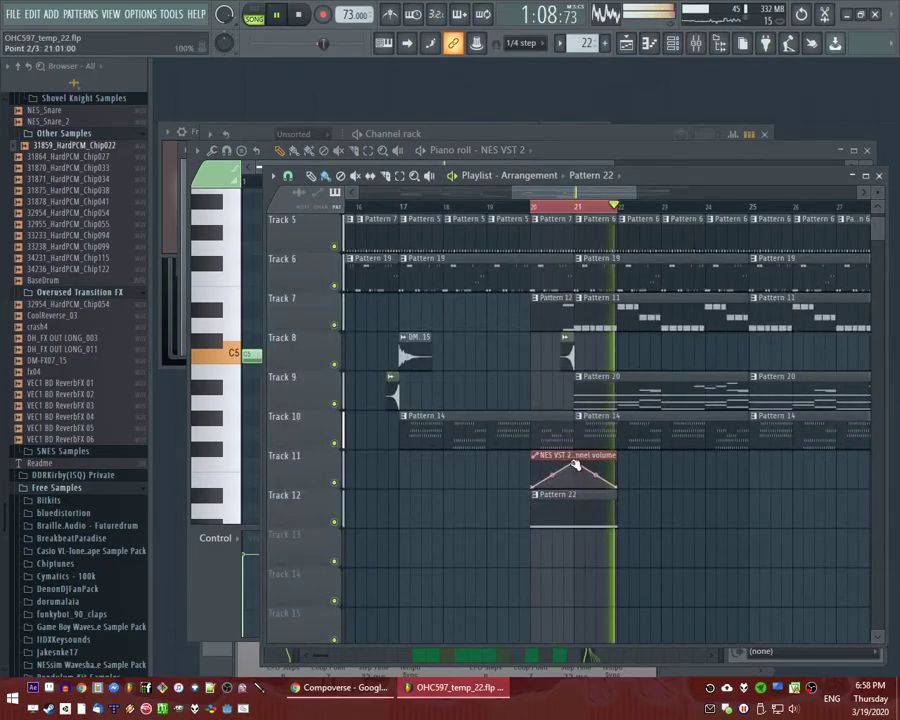
{"action": "double_click", "coordinate": [573, 459]}
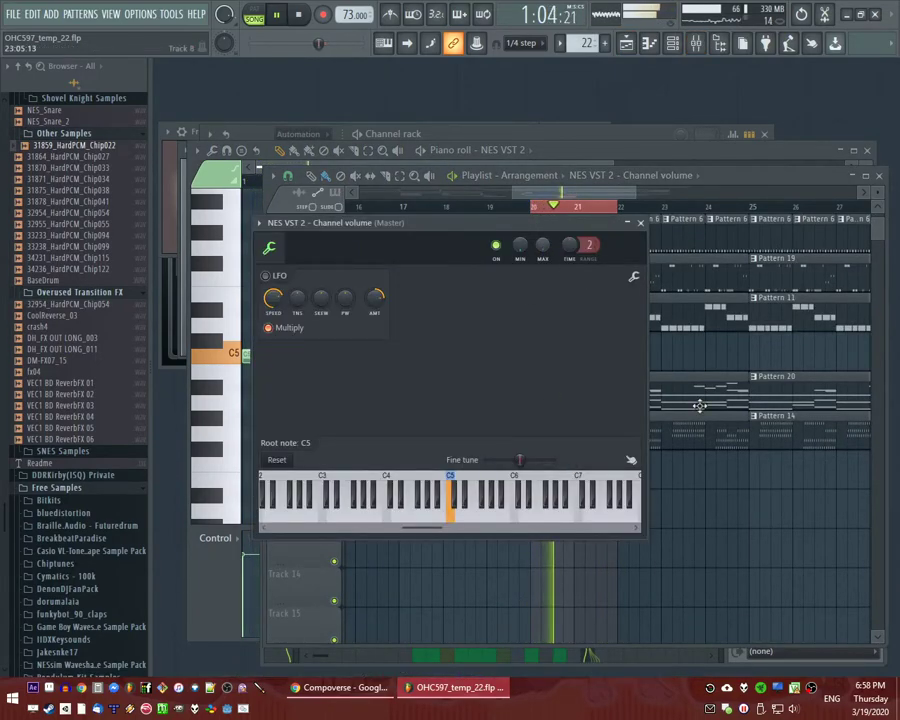
{"action": "right_click", "coordinate": [674, 367]}
{"action": "right_click", "coordinate": [569, 208]}
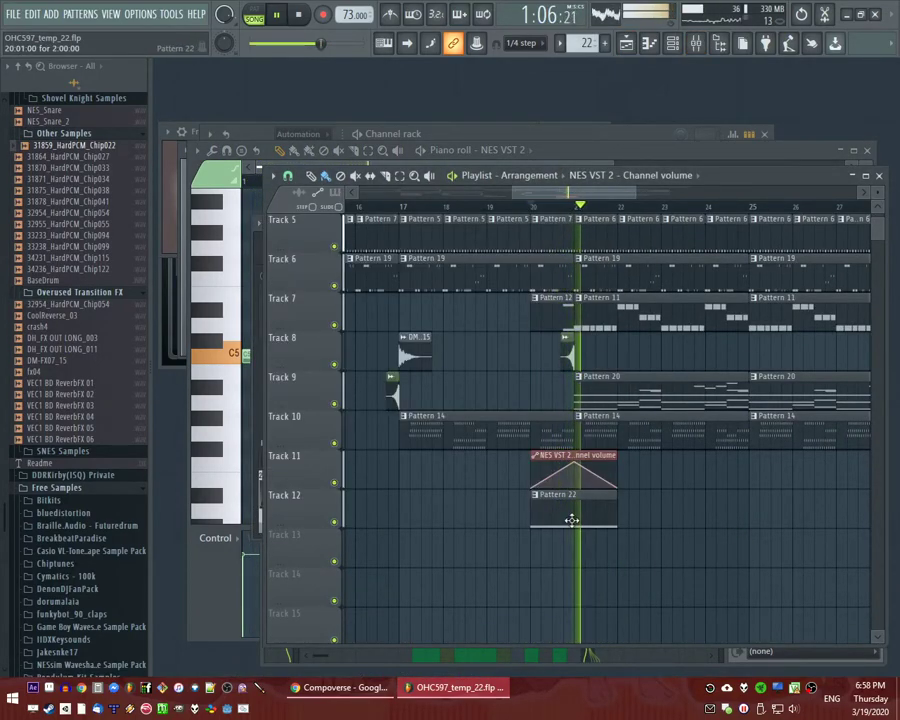
Move Pattern 22 to start at bar 19 on Track 12 and lengthen its C5 note to three bars.
{"action": "left_click_drag", "start_coordinate": [566, 516], "coordinate": [520, 524]}
{"action": "double_click", "coordinate": [520, 524]}
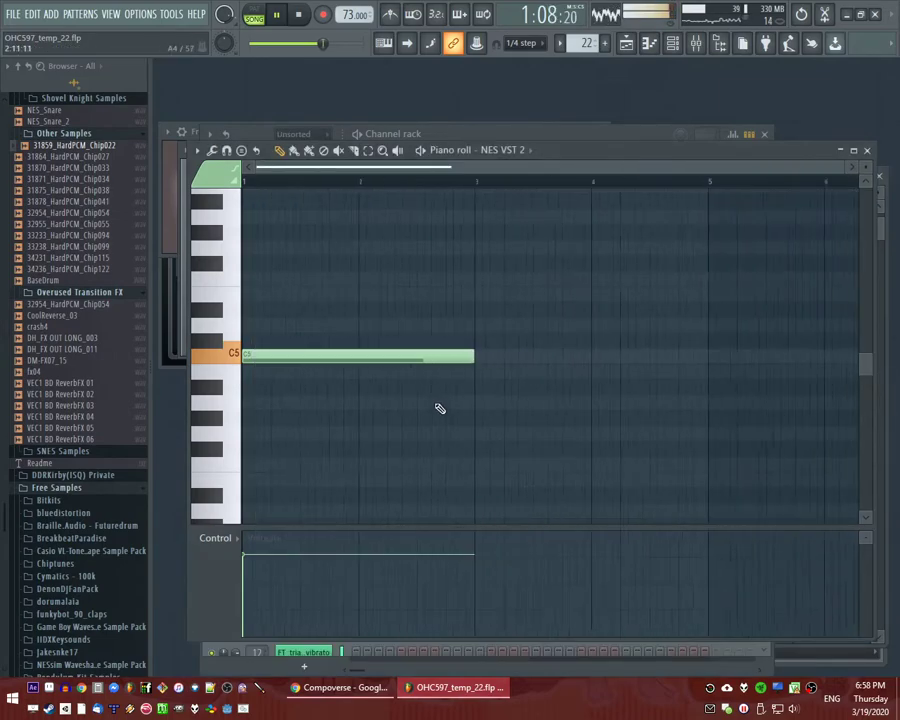
{"action": "left_click_drag", "start_coordinate": [447, 356], "coordinate": [544, 363]}
{"action": "scroll", "coordinate": [552, 363], "scroll_direction": "up", "scroll_amount": 4}
{"action": "key", "text": "Escape"}
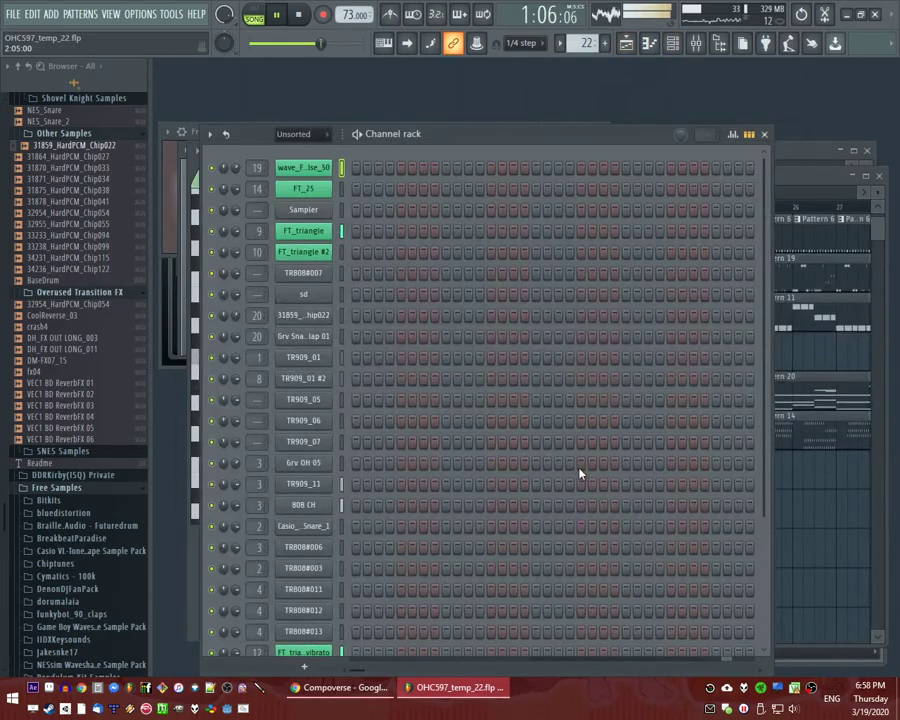
Extend the NES VST 2 volume automation clip to span bars 19 to 22 with its peak at bar 21, and play it.
{"action": "left_click", "coordinate": [795, 515]}
{"action": "left_click_drag", "start_coordinate": [573, 458], "coordinate": [519, 455]}
{"action": "key", "text": "space"}
{"action": "left_click_drag", "start_coordinate": [573, 489], "coordinate": [617, 501]}
{"action": "key", "text": "space"}
{"action": "left_click_drag", "start_coordinate": [535, 463], "coordinate": [574, 462]}
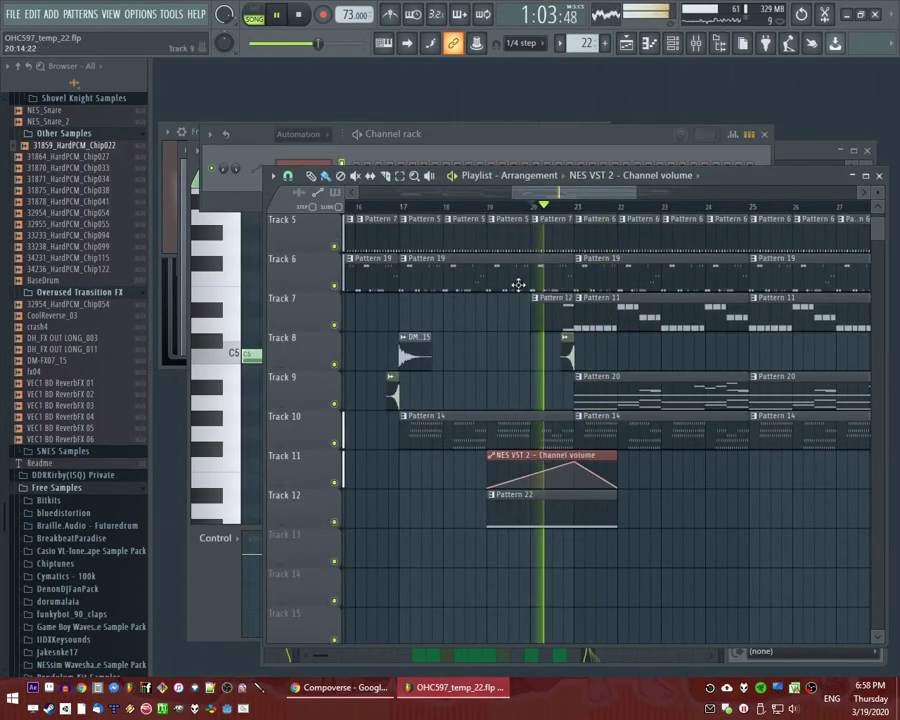
{"action": "key", "text": "space"}
{"action": "key", "text": "space"}
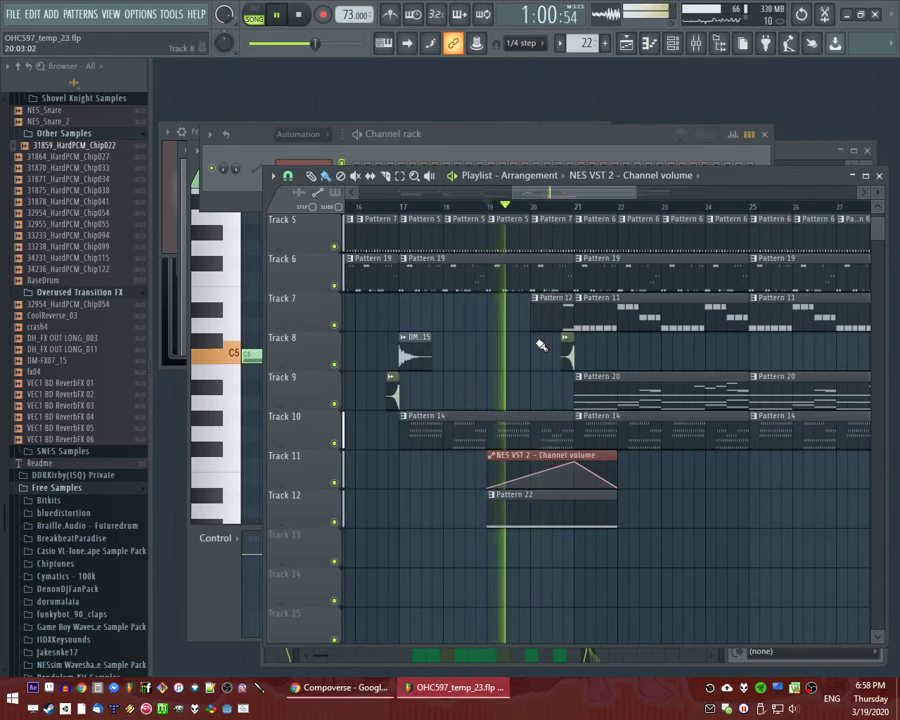
Insert Fruity delay bank in slot 2 of NES VST 2 with ping-pong feedback and a delay time of 4:12.
{"action": "key", "text": "F9"}
{"action": "left_click", "coordinate": [743, 436]}
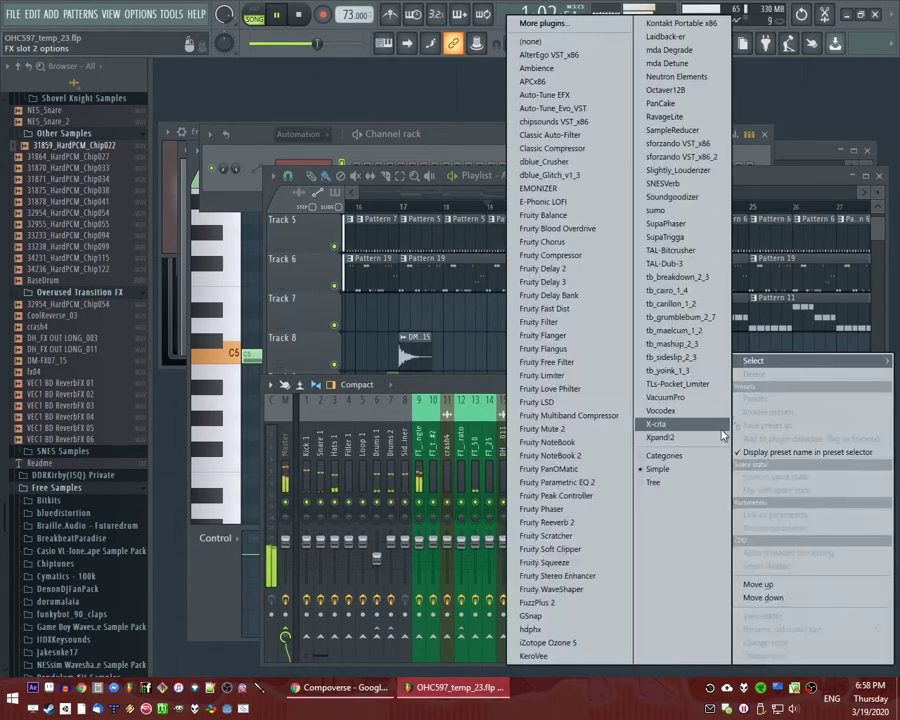
{"action": "left_click", "coordinate": [530, 307]}
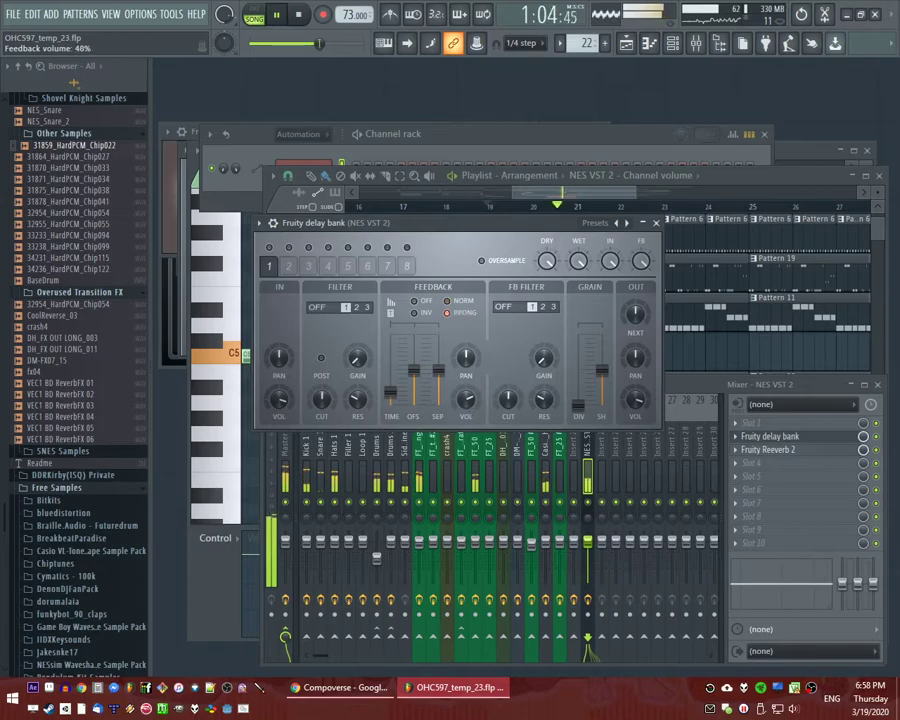
{"action": "left_click_drag", "start_coordinate": [414, 371], "coordinate": [416, 368]}
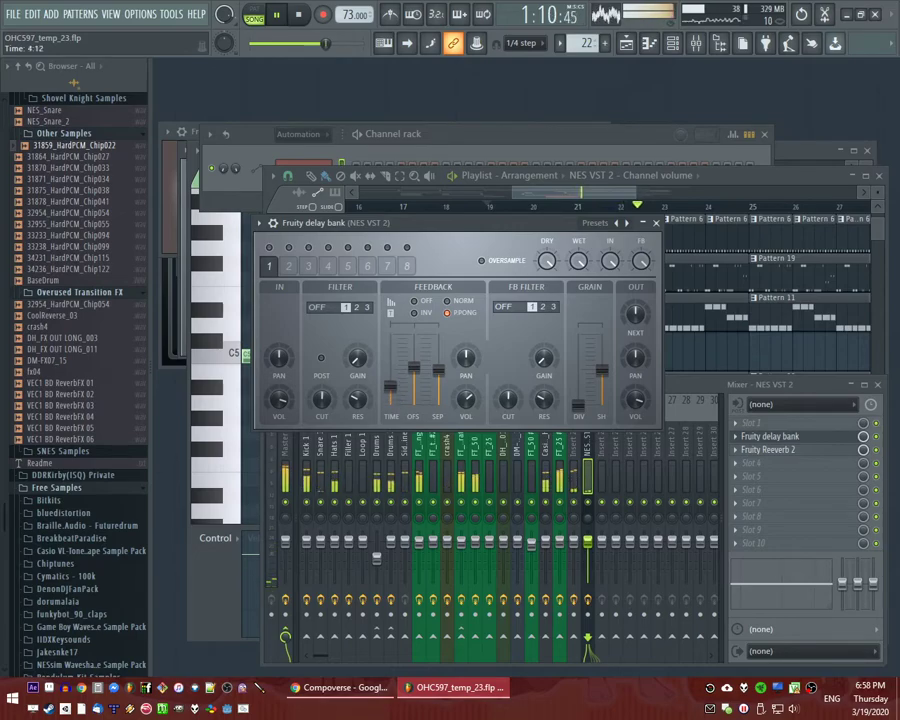
Open iZotope Ozone 5 on the Master track, start playback and close the plugin's preset manager.
{"action": "key", "text": "F5"}
{"action": "scroll", "coordinate": [659, 535], "scroll_direction": "up", "scroll_amount": 4}
{"action": "scroll", "coordinate": [526, 485], "scroll_direction": "down", "scroll_amount": 4}
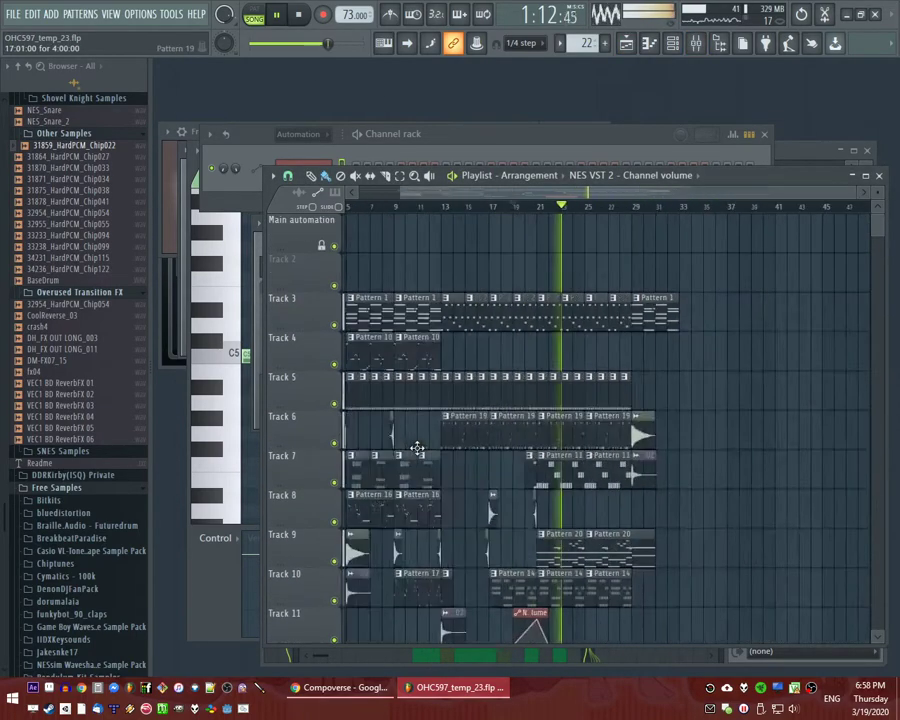
{"action": "key", "text": "F9"}
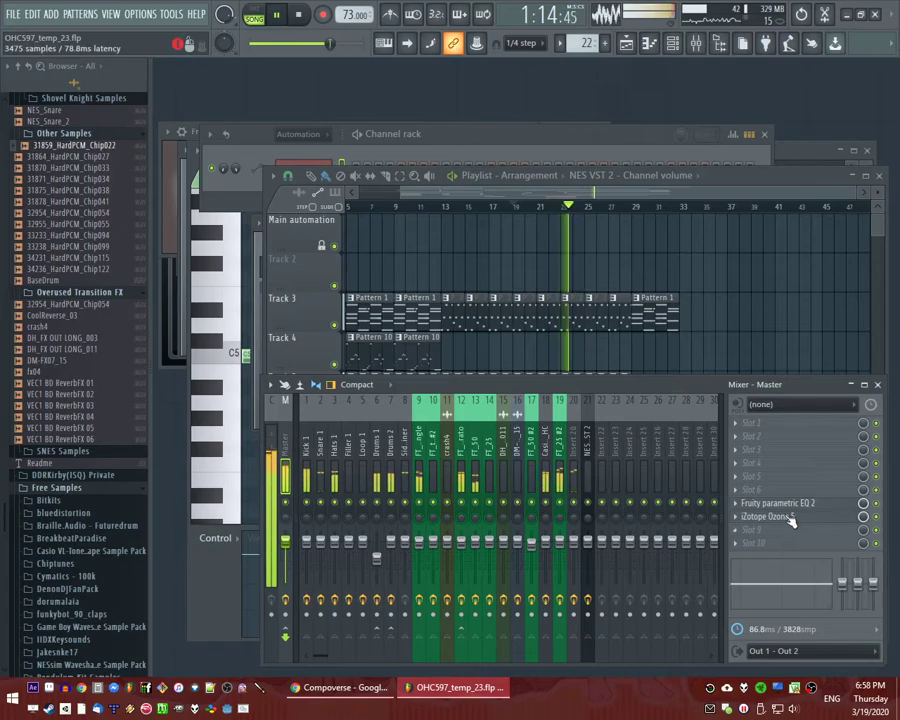
{"action": "left_click", "coordinate": [787, 519]}
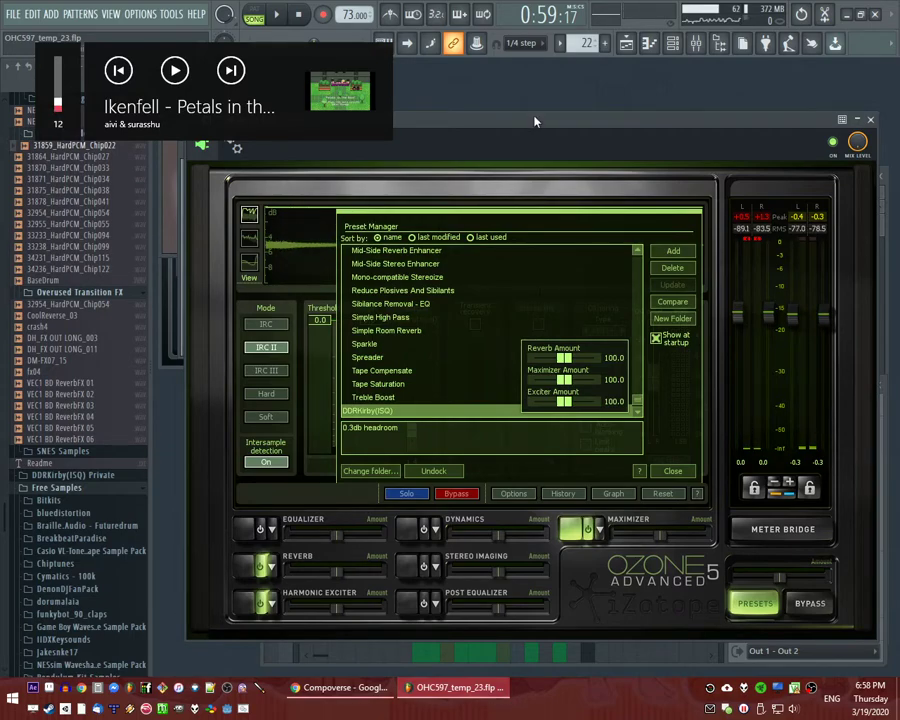
{"action": "key", "text": "space"}
{"action": "left_click", "coordinate": [673, 471]}
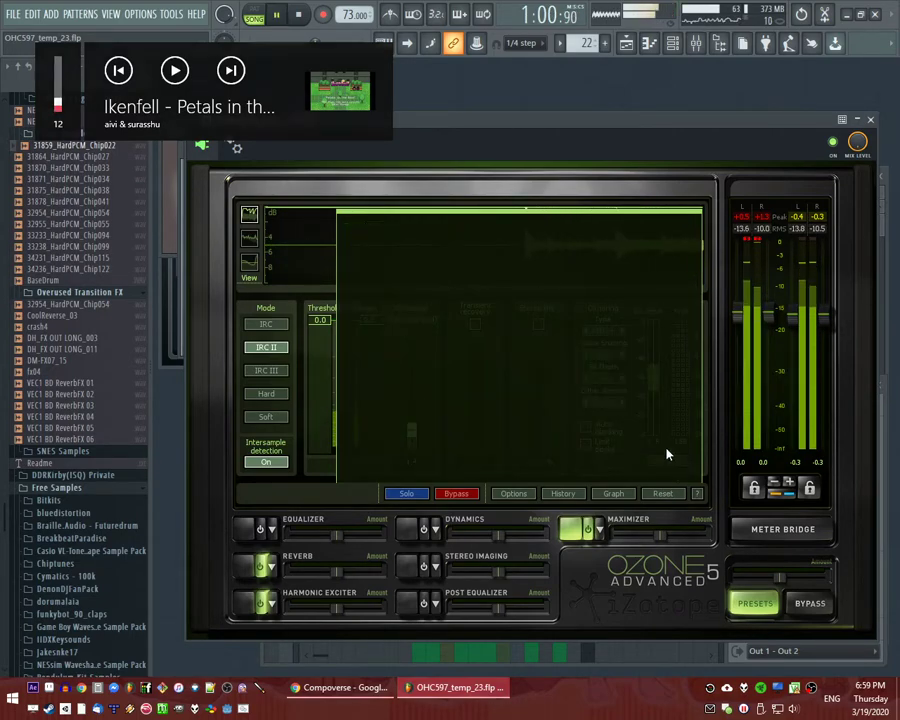
Play the song from bar 23 and check the master levels in the Ozone 5 maximizer.
{"action": "key", "text": "F9"}
{"action": "key", "text": "F5"}
{"action": "left_click", "coordinate": [561, 206]}
{"action": "left_click", "coordinate": [577, 141]}
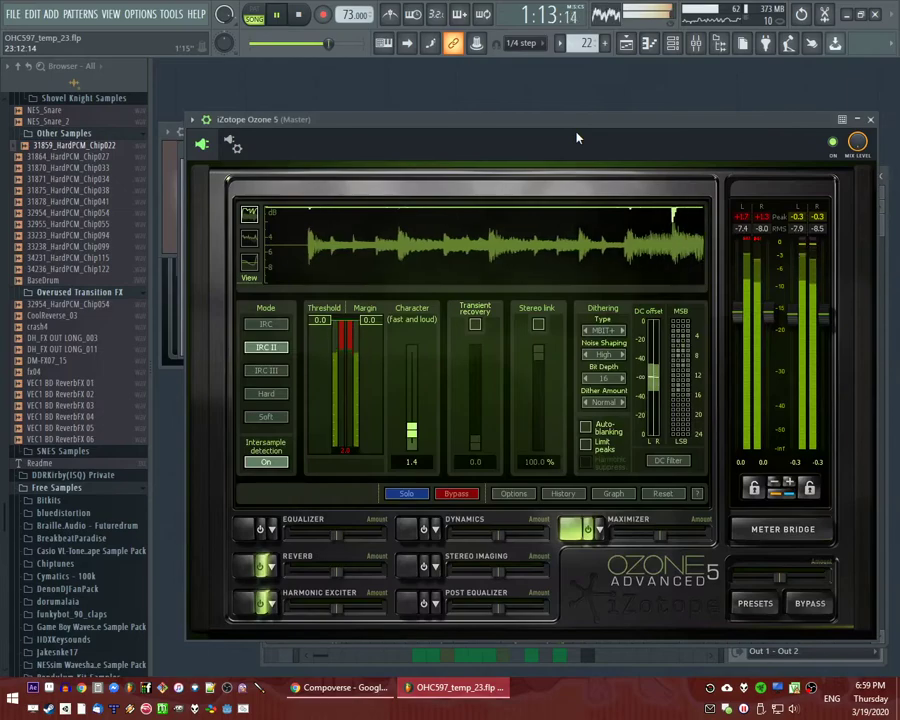
{"action": "key", "text": "F5"}
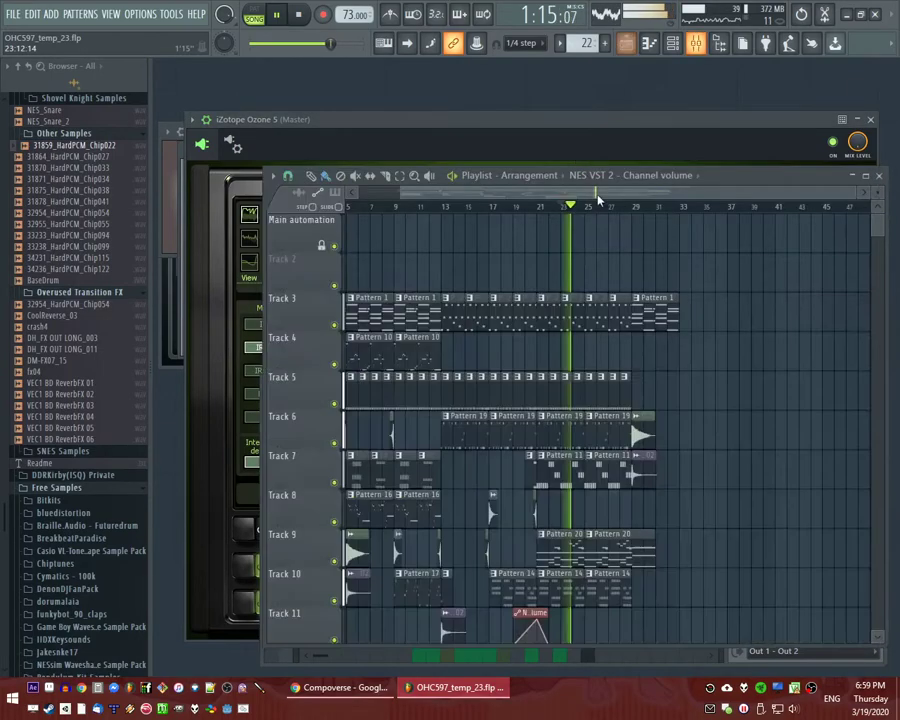
{"action": "left_click", "coordinate": [604, 150]}
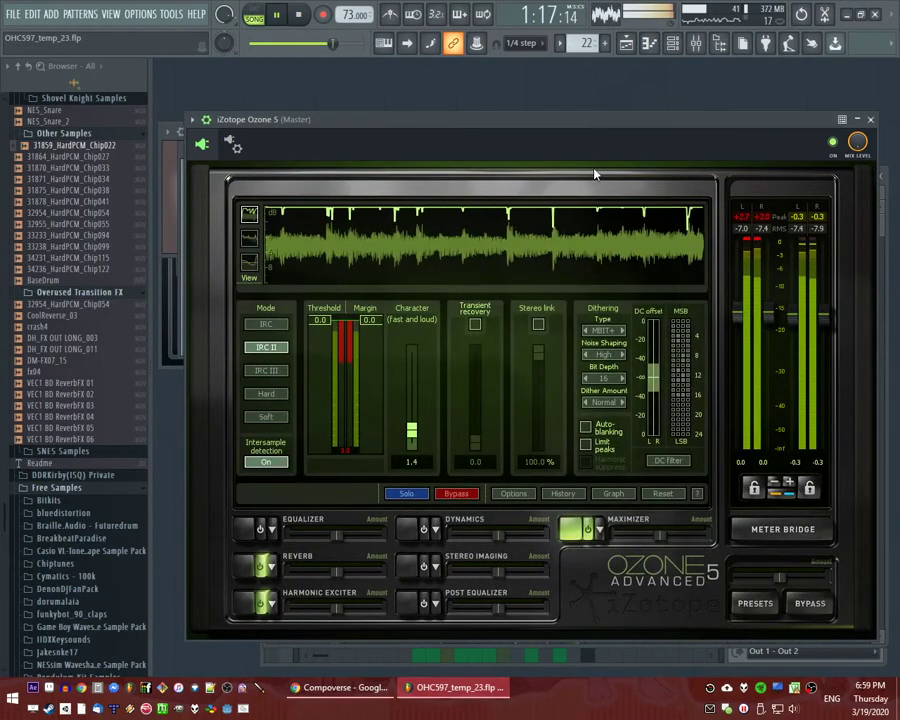
Play the song from bar 5 and compare its master levels in Ozone 5.
{"action": "key", "text": "F5"}
{"action": "left_click", "coordinate": [442, 207]}
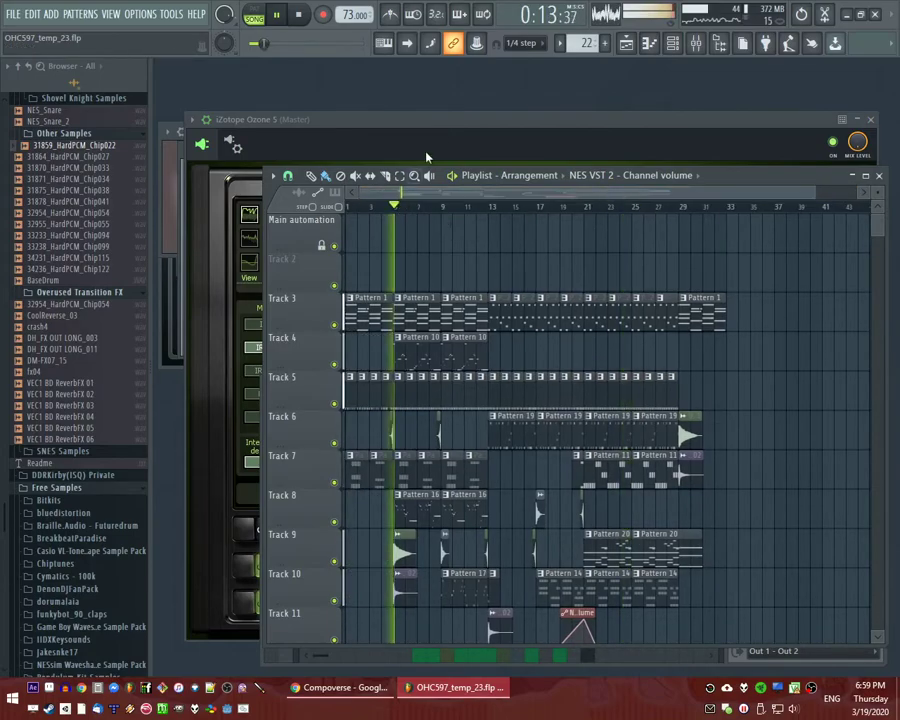
{"action": "left_click", "coordinate": [443, 133]}
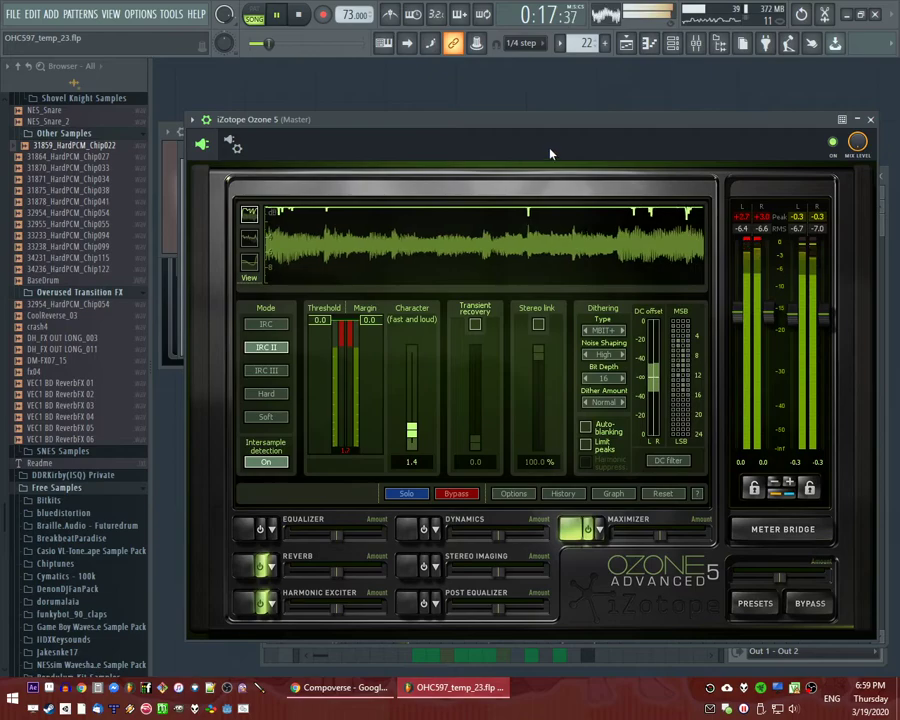
{"action": "key", "text": "F9"}
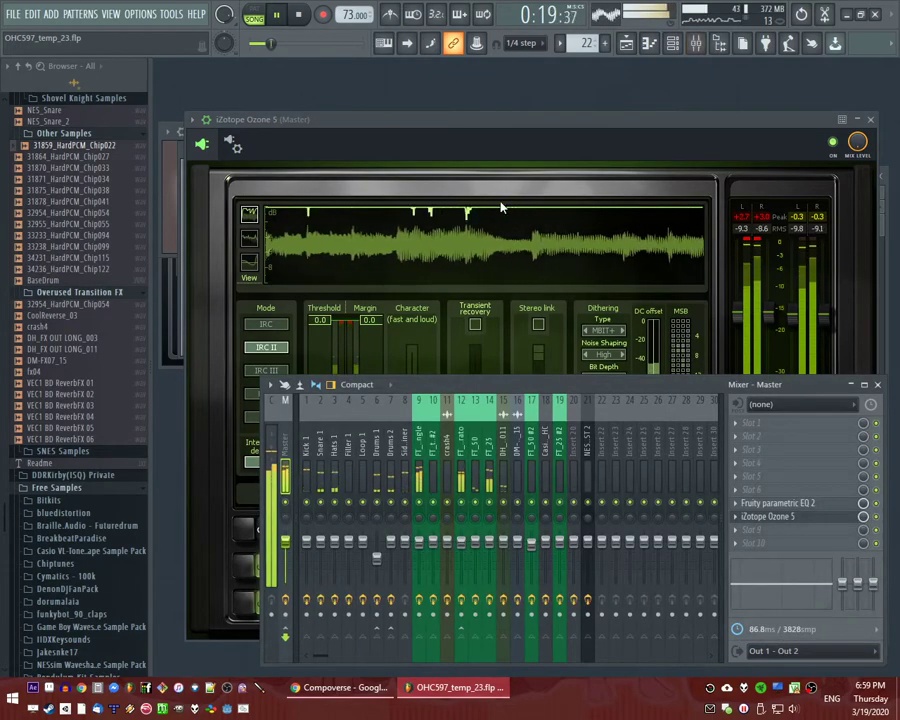
Play the arrangement from bar 12 and examine the clips leading into the section at bar 17.
{"action": "key", "text": "F5"}
{"action": "left_click", "coordinate": [482, 207]}
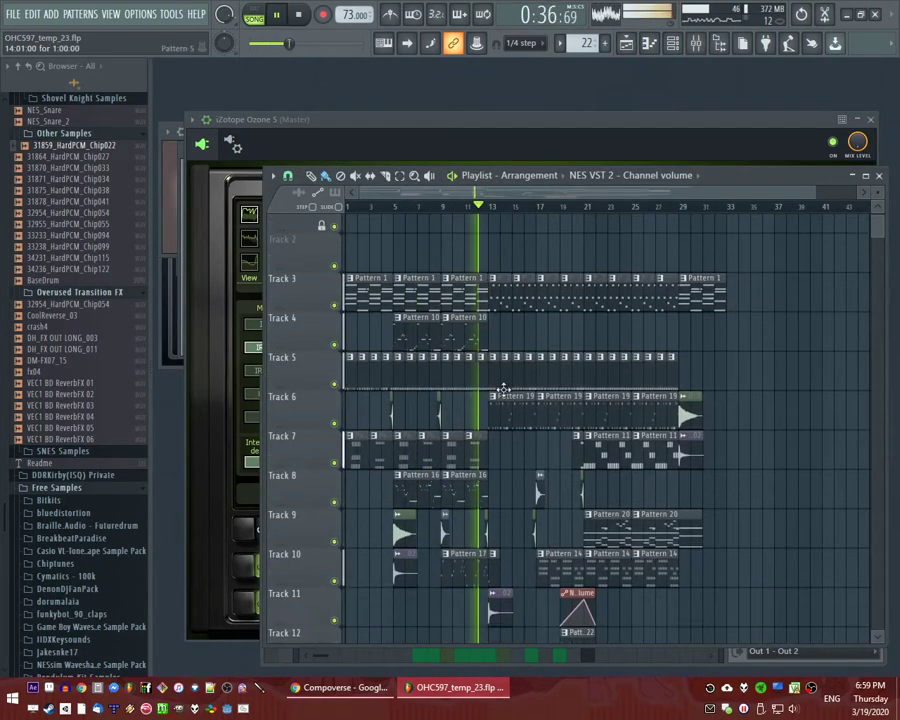
{"action": "scroll", "coordinate": [506, 388], "scroll_direction": "up", "scroll_amount": 5}
{"action": "scroll", "coordinate": [504, 378], "scroll_direction": "down", "scroll_amount": 4}
{"action": "scroll", "coordinate": [546, 397], "scroll_direction": "up", "scroll_amount": 2}
{"action": "scroll", "coordinate": [560, 418], "scroll_direction": "up", "scroll_amount": 2}
{"action": "scroll", "coordinate": [480, 456], "scroll_direction": "down", "scroll_amount": 3}
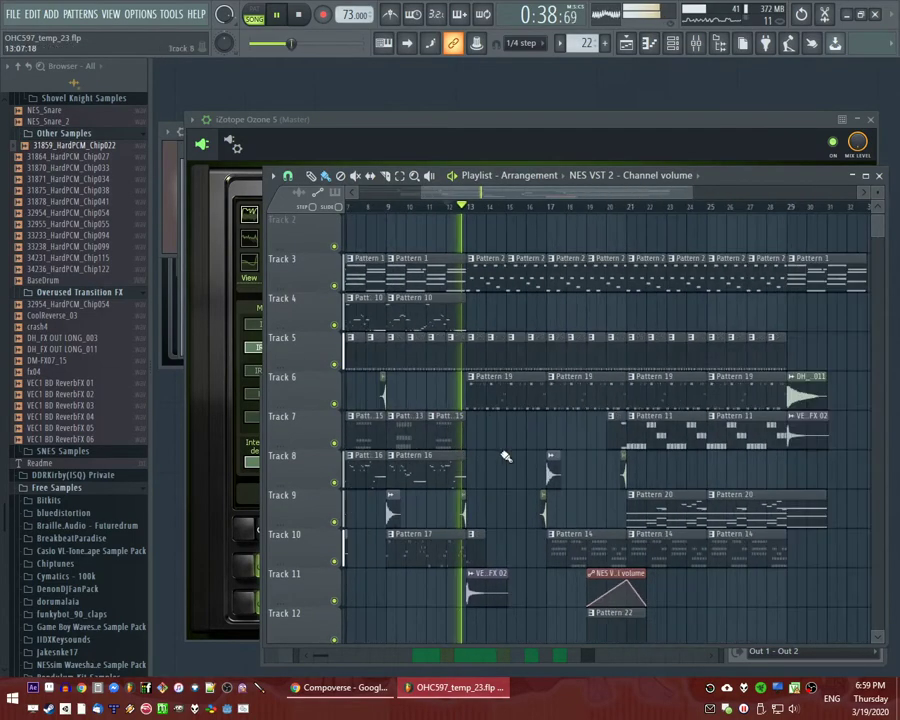
{"action": "scroll", "coordinate": [488, 450], "scroll_direction": "up", "scroll_amount": 2}
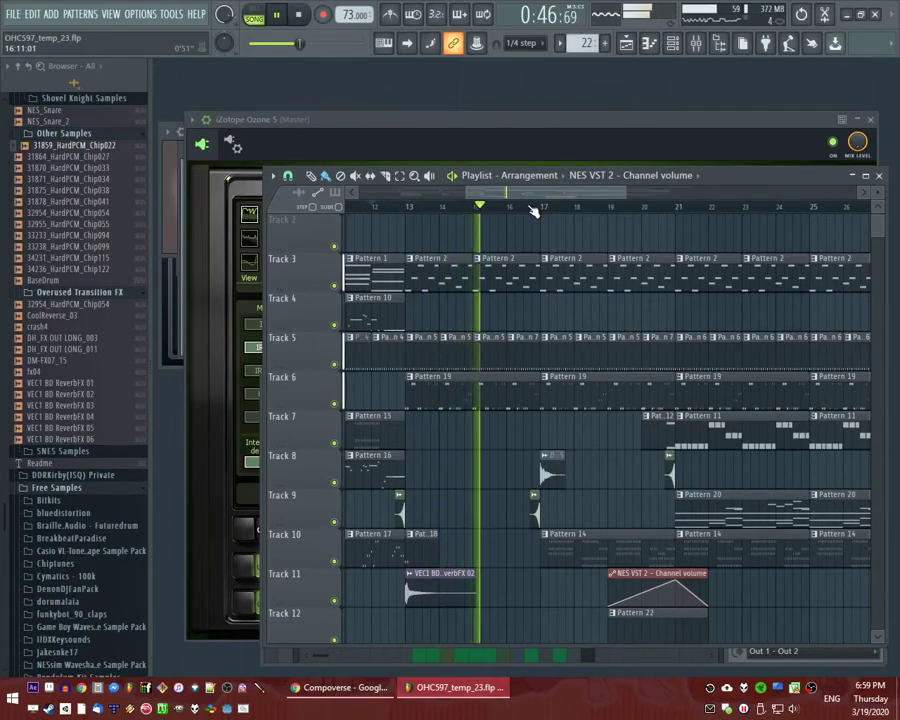
{"action": "scroll", "coordinate": [510, 256], "scroll_direction": "up", "scroll_amount": 1}
{"action": "scroll", "coordinate": [512, 260], "scroll_direction": "down", "scroll_amount": 2}
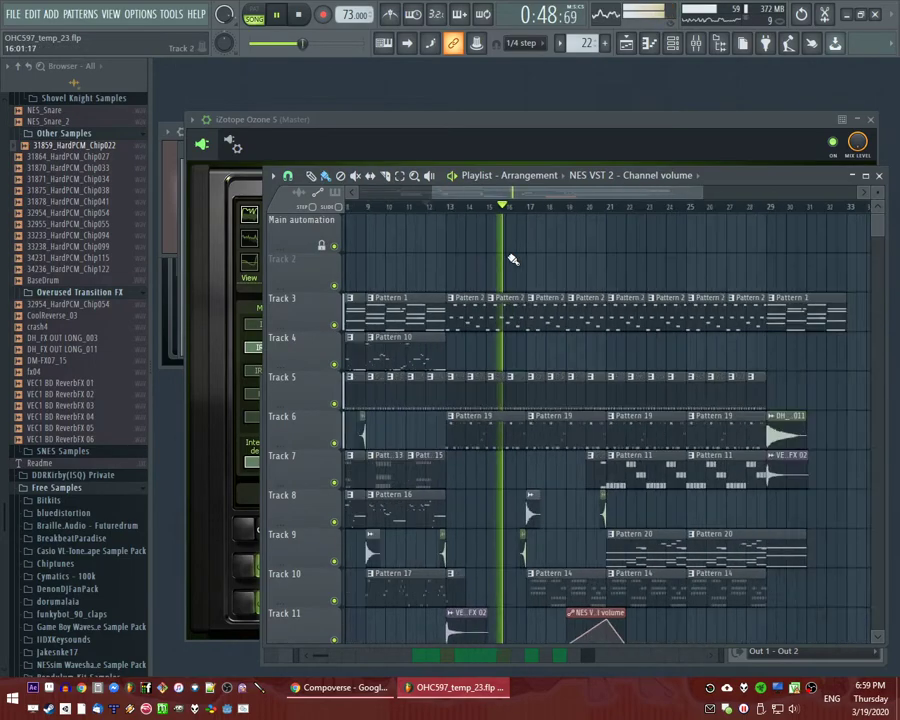
{"action": "scroll", "coordinate": [512, 260], "scroll_direction": "up", "scroll_amount": 2}
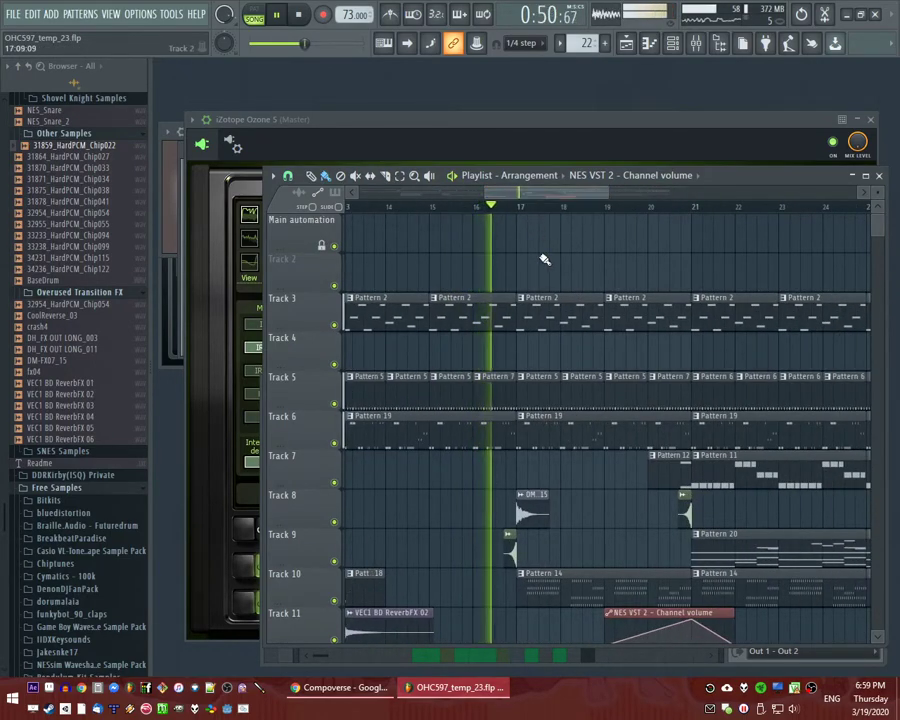
{"action": "scroll", "coordinate": [585, 368], "scroll_direction": "down", "scroll_amount": 1}
{"action": "scroll", "coordinate": [585, 368], "scroll_direction": "up", "scroll_amount": 1}
Create Pattern 23 and place it on Track 4 at bar 17.
{"action": "key", "text": "F4"}
{"action": "key", "text": "Return"}
{"action": "left_click", "coordinate": [496, 357]}
Show all channels in the channel rack, play from bar 17 and add the FT_25 preset as a new channel.
{"action": "scroll", "coordinate": [87, 350], "scroll_direction": "up", "scroll_amount": 3}
{"action": "scroll", "coordinate": [86, 355], "scroll_direction": "up", "scroll_amount": 10}
{"action": "scroll", "coordinate": [88, 389], "scroll_direction": "down", "scroll_amount": 4}
{"action": "key", "text": "F6"}
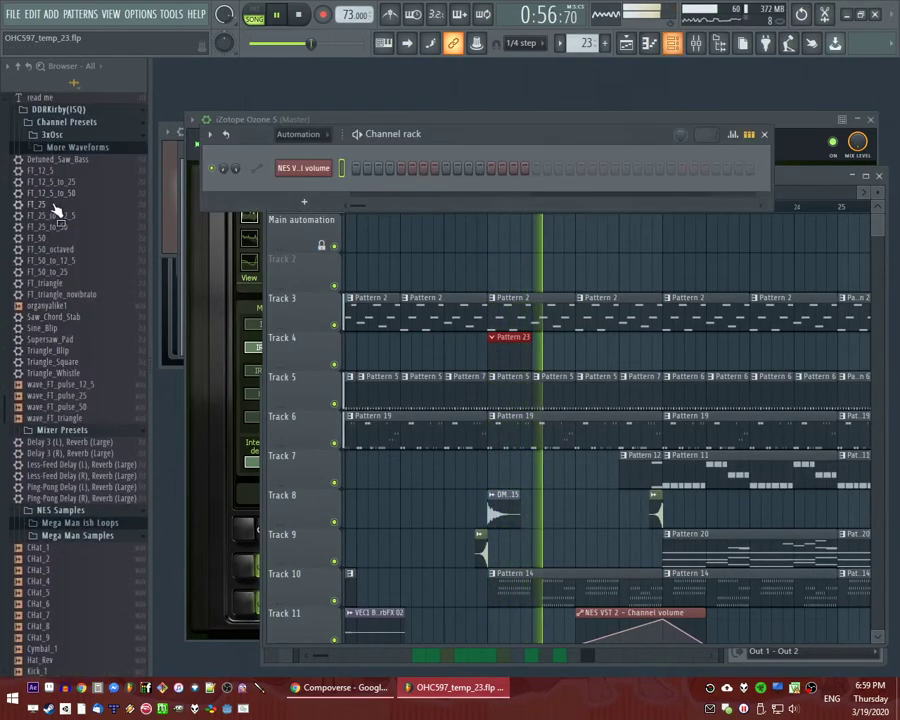
{"action": "left_click", "coordinate": [302, 134]}
{"action": "left_click", "coordinate": [288, 150]}
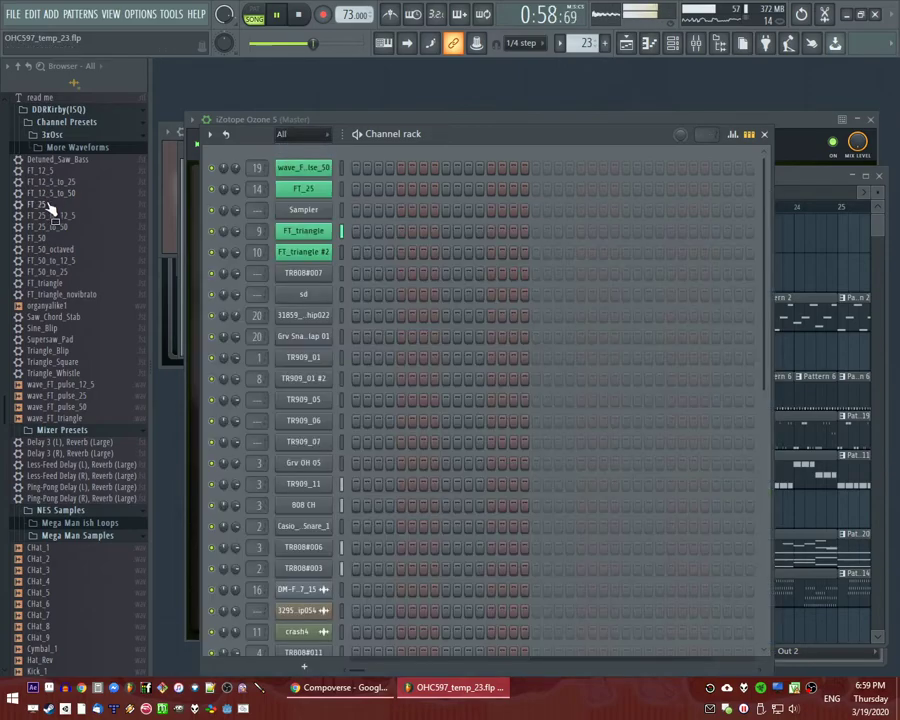
{"action": "left_click", "coordinate": [810, 250]}
{"action": "left_click", "coordinate": [493, 208]}
{"action": "key", "text": "space"}
{"action": "key", "text": "F6"}
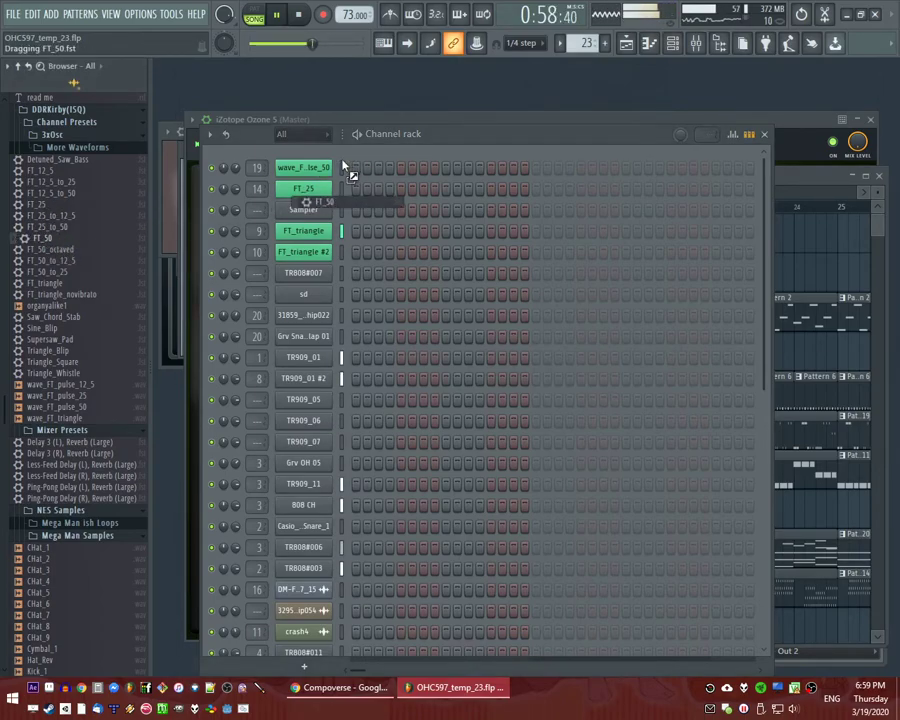
{"action": "mouse_move", "coordinate": [320, 168]}
{"action": "left_mouse_down"}
{"action": "mouse_move", "coordinate": [314, 158]}
{"action": "mouse_move", "coordinate": [320, 162]}
{"action": "left_mouse_up"}
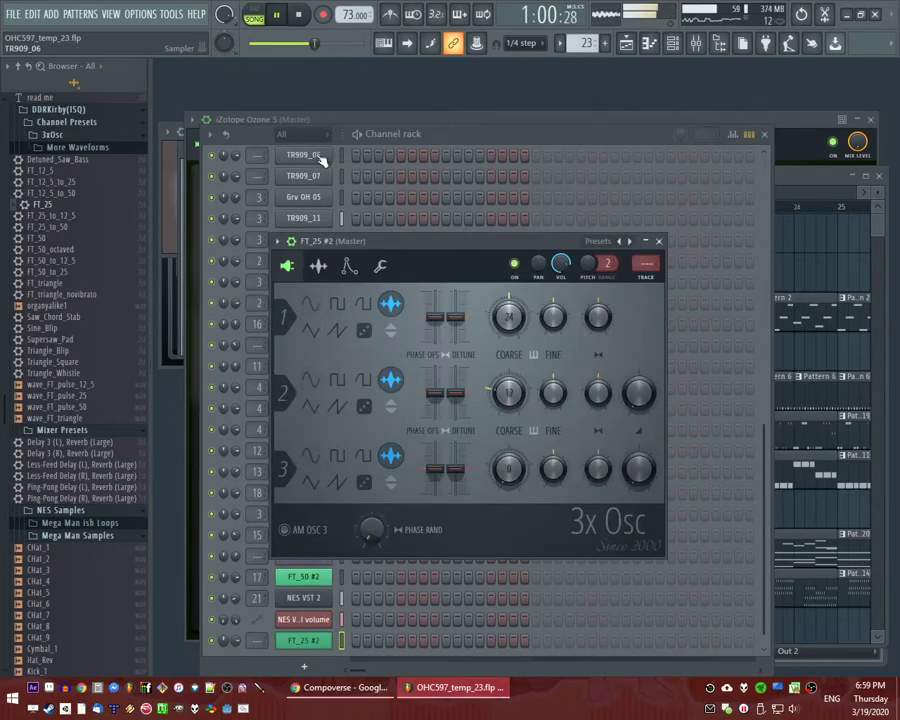
Open the new FT_25 #2 channel's piano roll and enter four consecutive sixteenth notes on B4 from the start of bar 1.
{"action": "right_click", "coordinate": [308, 637]}
{"action": "left_click", "coordinate": [358, 484]}
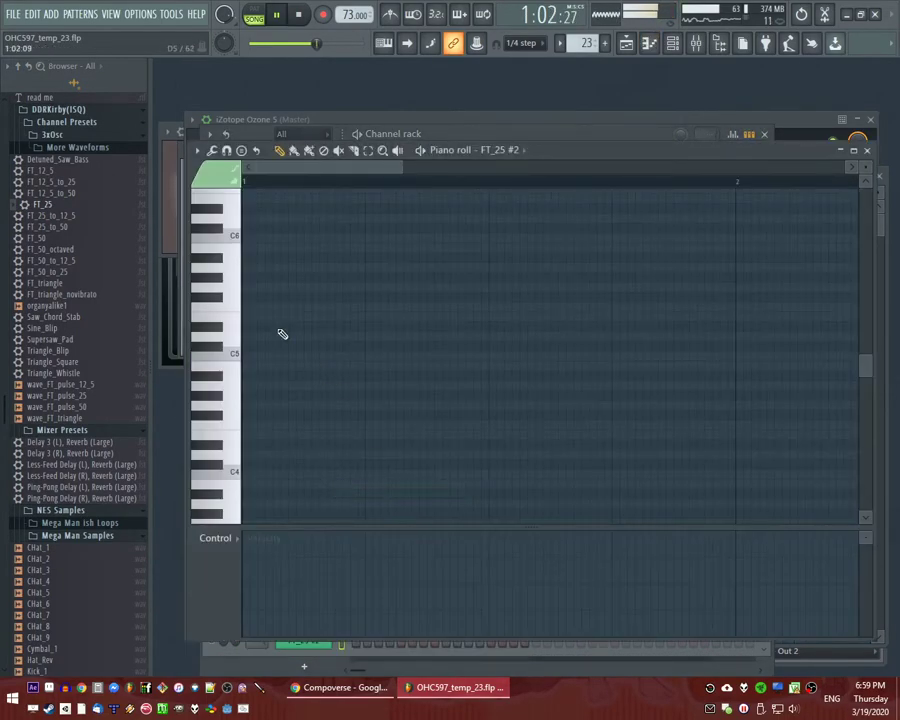
{"action": "left_click", "coordinate": [267, 249]}
{"action": "left_click_drag", "start_coordinate": [273, 247], "coordinate": [226, 354]}
{"action": "scroll", "coordinate": [704, 362], "scroll_direction": "down", "scroll_amount": 4}
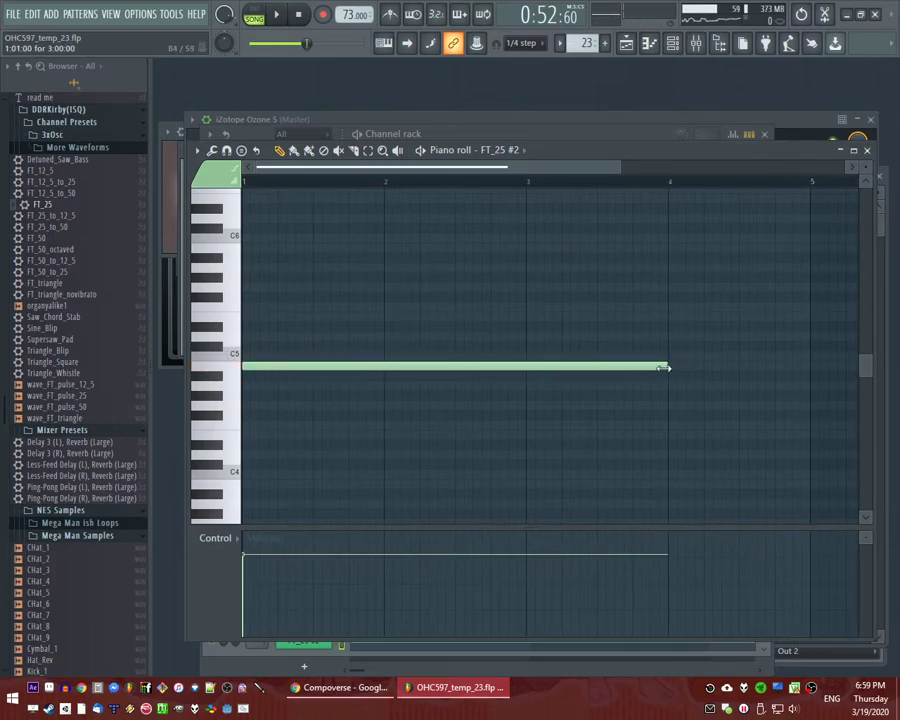
{"action": "left_click_drag", "start_coordinate": [663, 368], "coordinate": [229, 387]}
{"action": "scroll", "coordinate": [248, 387], "scroll_direction": "up", "scroll_amount": 4}
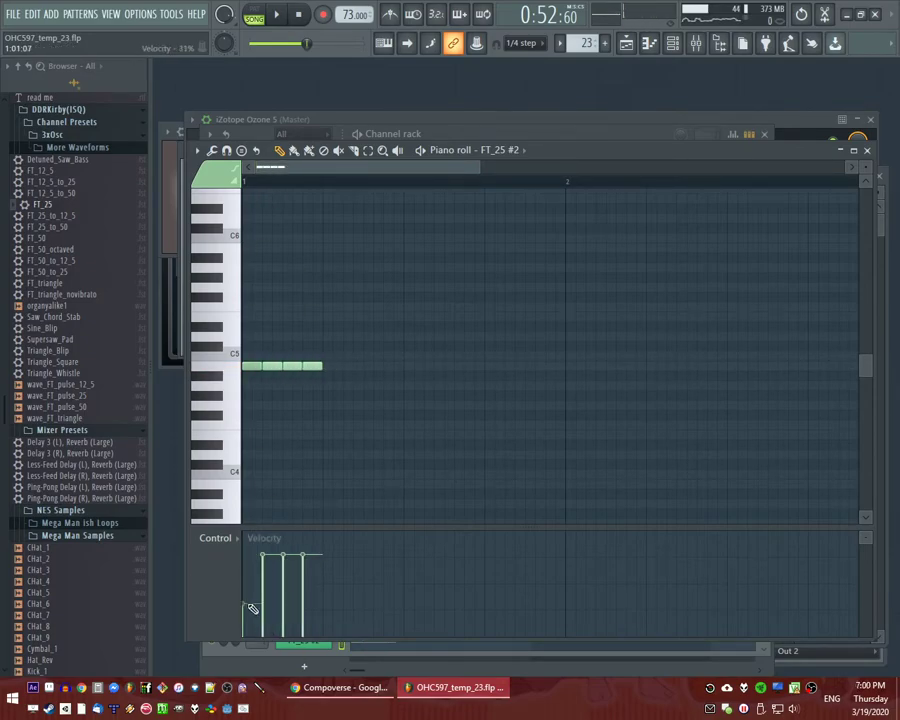
Ramp the velocities of the four B4 notes upward from the first to the last and audition them.
{"action": "key", "text": "space"}
{"action": "left_click_drag", "start_coordinate": [253, 609], "coordinate": [314, 562]}
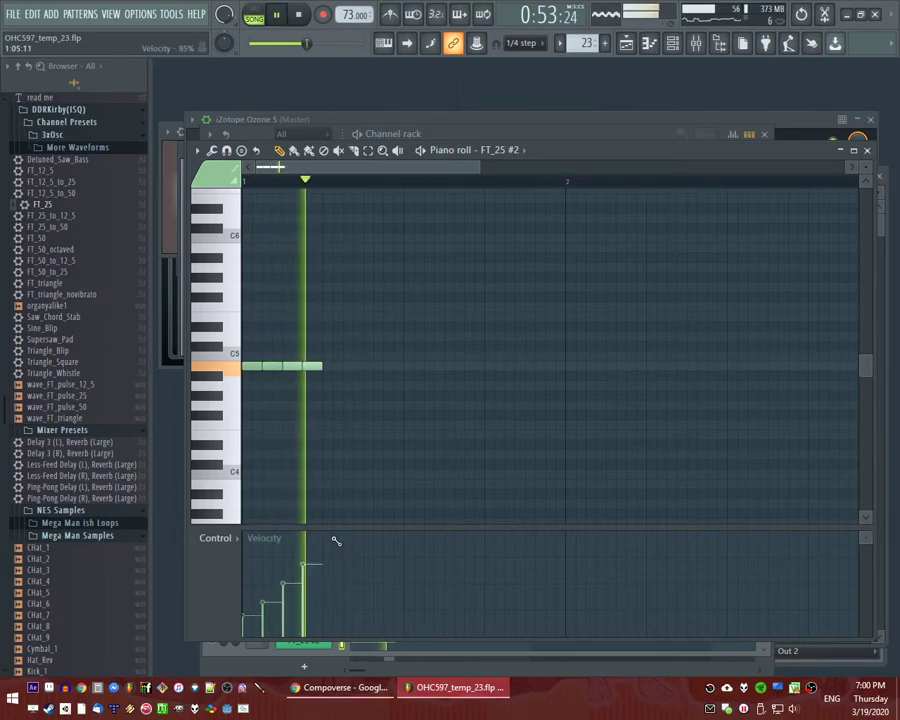
{"action": "key", "text": "space"}
Copy the four B4 notes down to C4 and E4 to form repeated chords, and audition them.
{"action": "key", "text": "ctrl+a"}
{"action": "left_click_drag", "start_coordinate": [248, 369], "coordinate": [267, 370]}
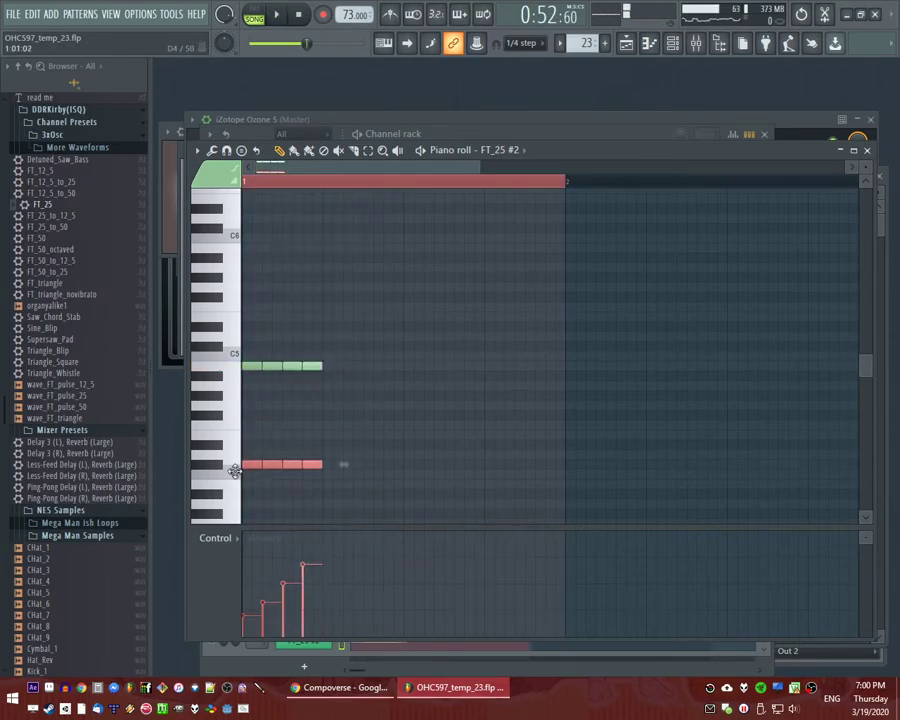
{"action": "key", "text": "space"}
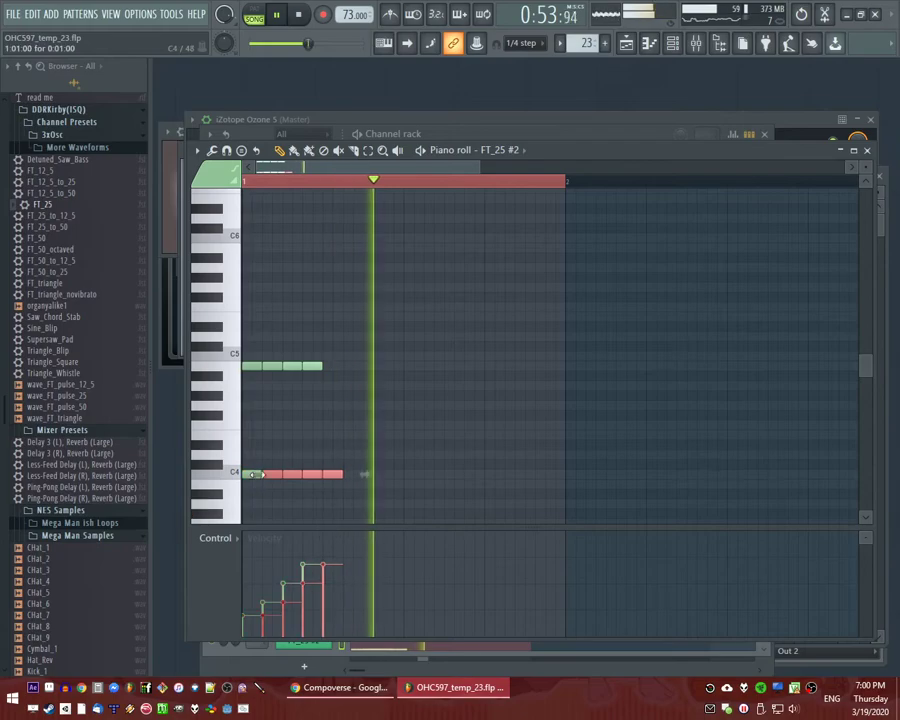
{"action": "left_click_drag", "start_coordinate": [240, 471], "coordinate": [241, 433]}
{"action": "key", "text": "space"}
{"action": "key", "text": "space"}
{"action": "key", "text": "space"}
Select all the notes of the four B4, E4 and C4 chords.
{"action": "key", "text": "ctrl+a"}
{"action": "left_click_drag", "start_coordinate": [332, 264], "coordinate": [208, 518]}
{"action": "left_click_drag", "start_coordinate": [330, 188], "coordinate": [209, 200]}
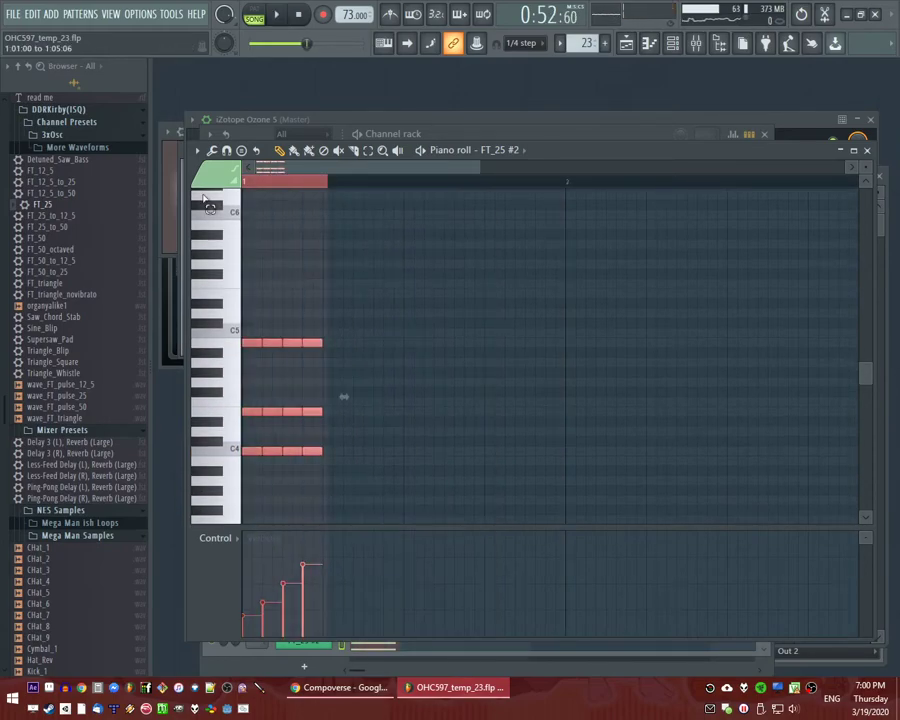
Repeat the four-hit chord group three times so the rising-velocity chords fill bar 1.
{"action": "left_click_drag", "start_coordinate": [320, 184], "coordinate": [116, 182]}
{"action": "key", "text": "ctrl+b"}
{"action": "key", "text": "ctrl+b"}
{"action": "key", "text": "ctrl+b"}
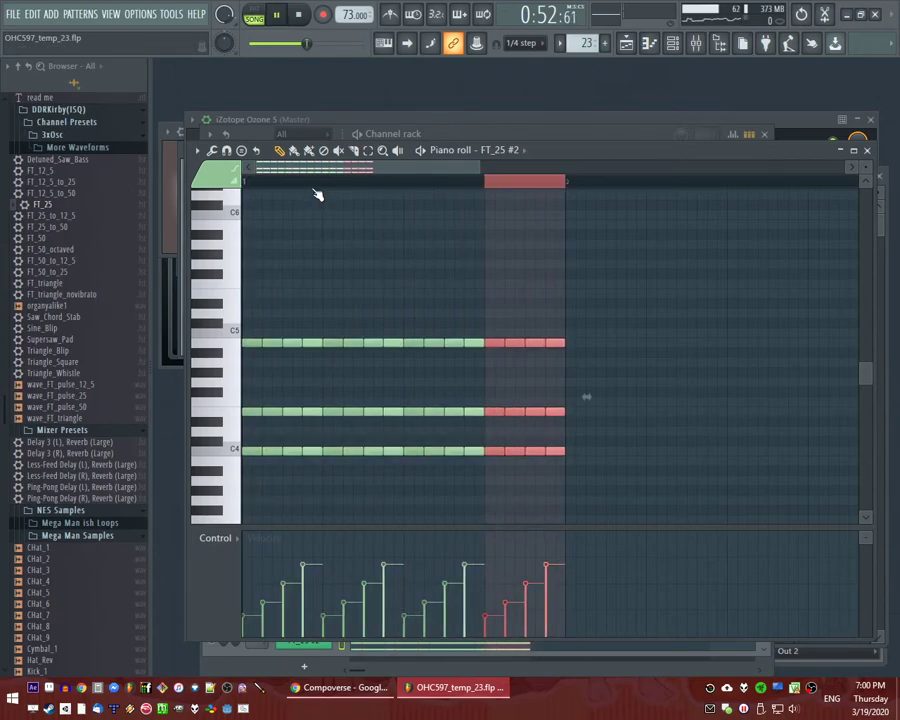
Duplicate the whole bar of chord notes into bar 2 and clear the selection.
{"action": "key", "text": "space"}
{"action": "key", "text": "ctrl+a"}
{"action": "left_click_drag", "start_coordinate": [362, 172], "coordinate": [466, 187]}
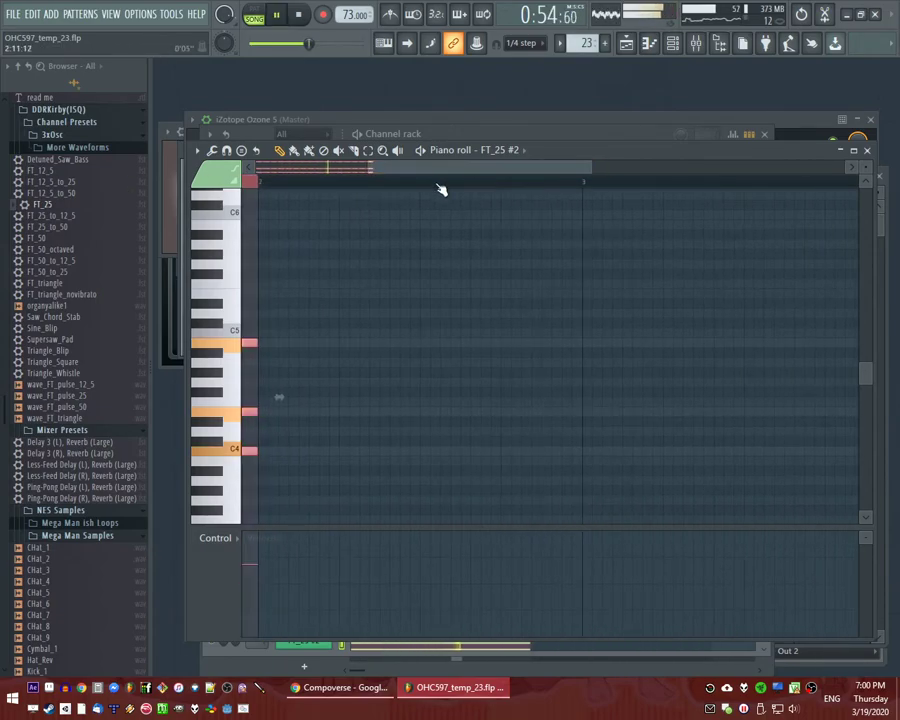
{"action": "key", "text": "ctrl+b"}
{"action": "key", "text": "ctrl+d"}
{"action": "scroll", "coordinate": [448, 394], "scroll_direction": "down", "scroll_amount": 3}
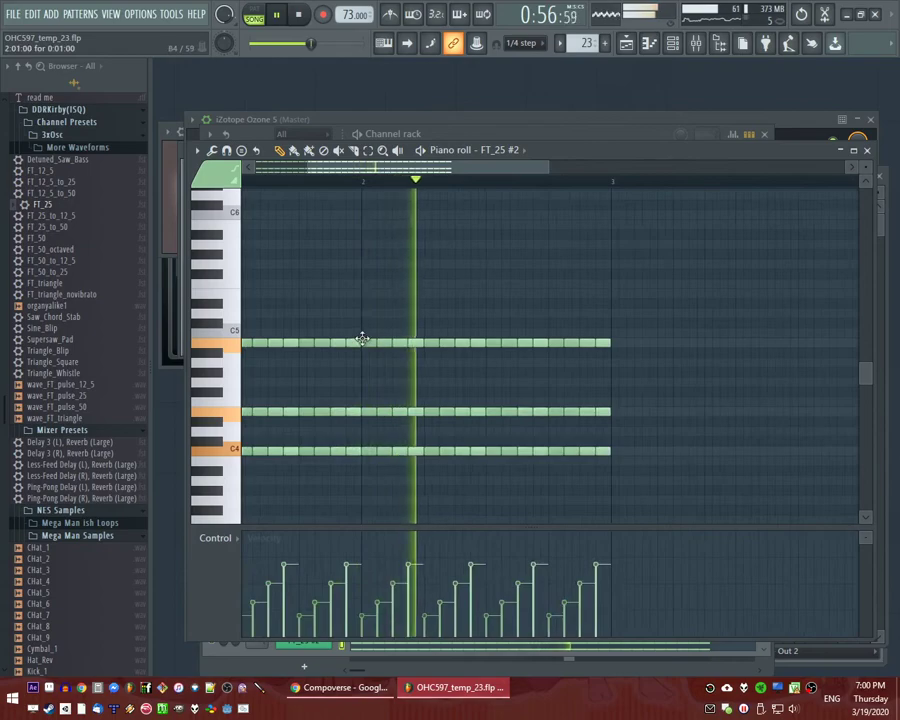
Raise all the C4 notes in bar 2 to D4 while the song plays.
{"action": "key", "text": "space"}
{"action": "left_click_drag", "start_coordinate": [365, 427], "coordinate": [675, 487]}
{"action": "key", "text": "space"}
{"action": "scroll", "coordinate": [362, 450], "scroll_direction": "up", "scroll_amount": 1}
{"action": "left_click_drag", "start_coordinate": [362, 450], "coordinate": [365, 428]}
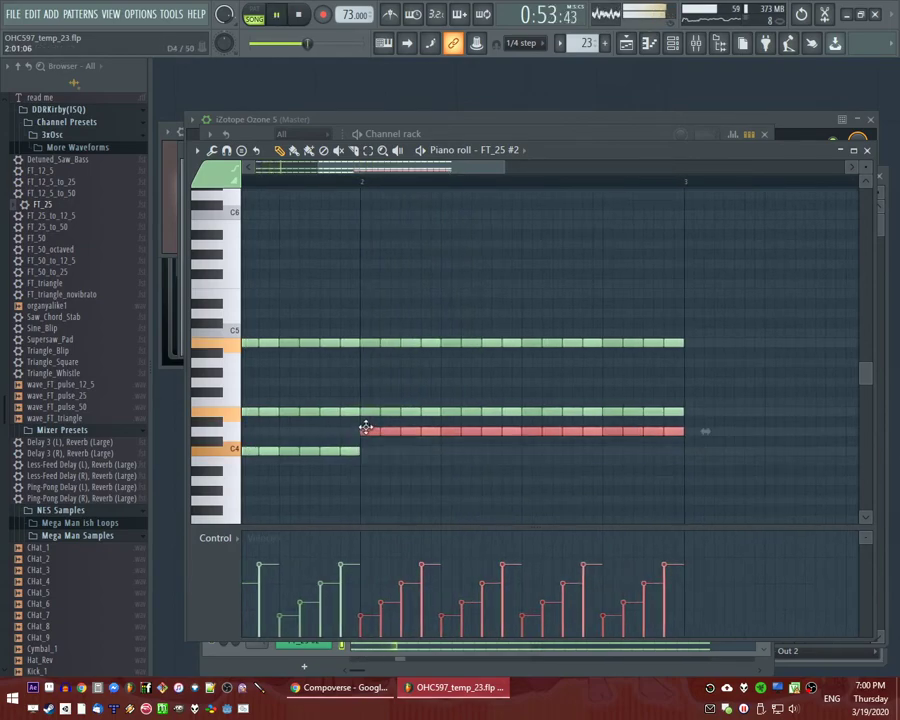
{"action": "key", "text": "ctrl+d"}
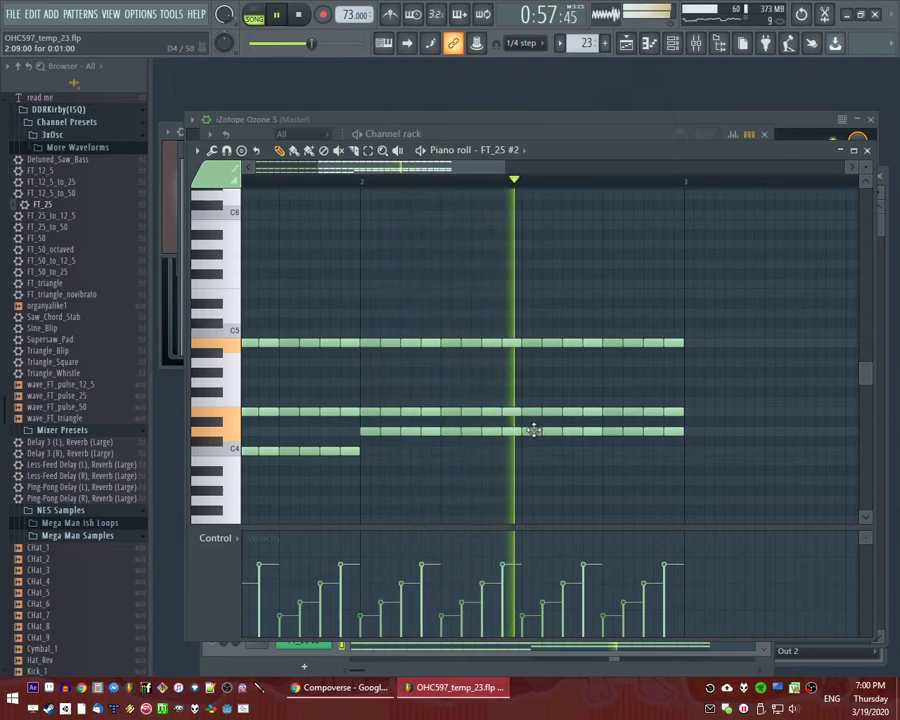
Move the D4 notes in the first half of bar 2 up to G4.
{"action": "key", "text": "space"}
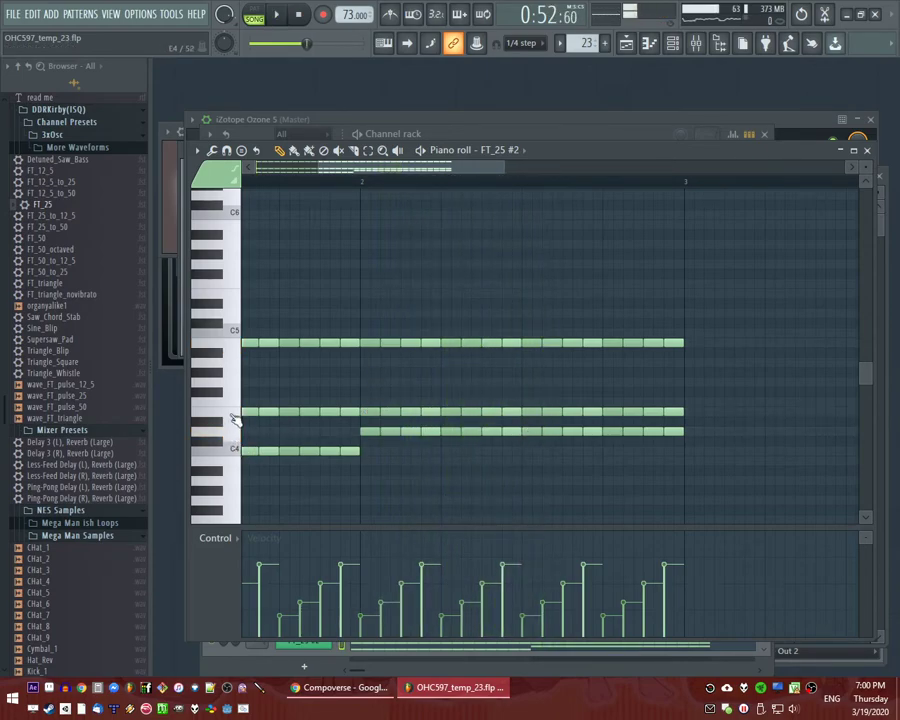
{"action": "left_click_drag", "start_coordinate": [511, 431], "coordinate": [511, 373]}
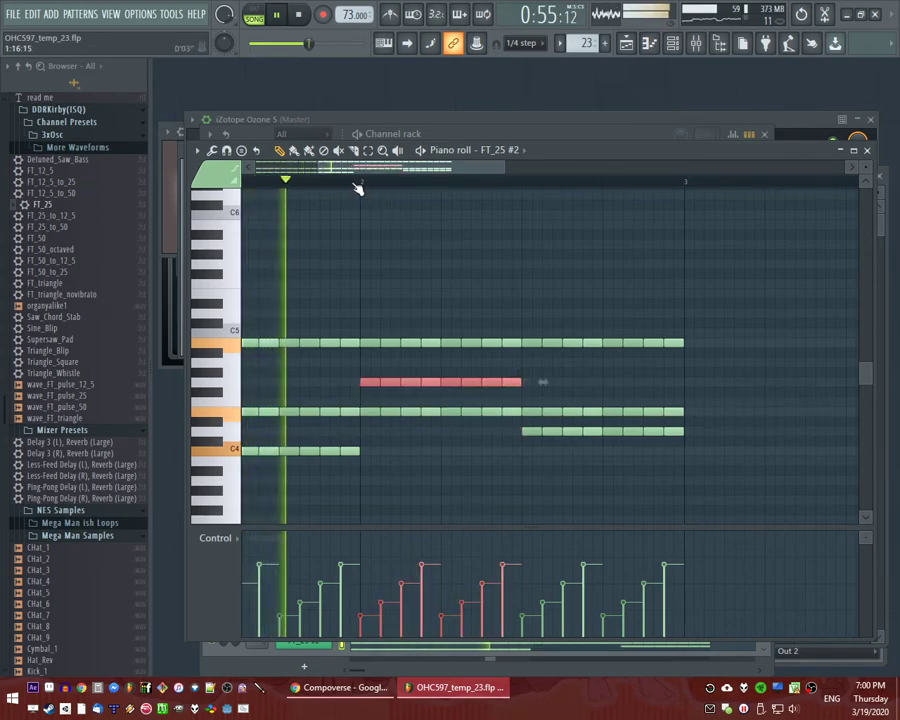
{"action": "key", "text": "ctrl+d"}
{"action": "left_click_drag", "start_coordinate": [368, 169], "coordinate": [403, 173]}
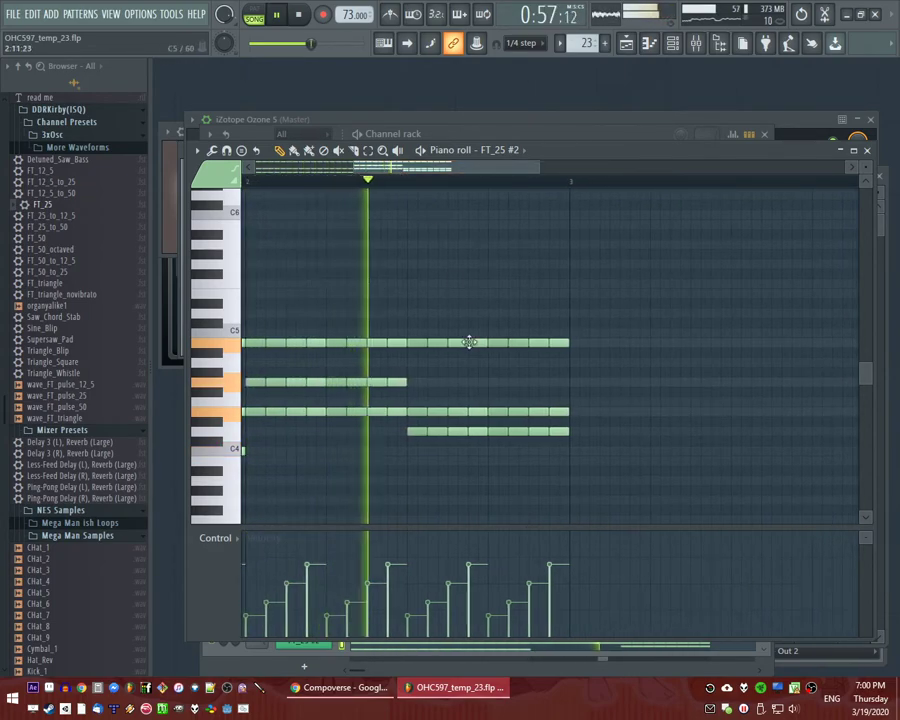
Lower the B4 notes in the second half of bar 2 to A4.
{"action": "key", "text": "space"}
{"action": "left_click_drag", "start_coordinate": [418, 336], "coordinate": [640, 362]}
{"action": "key", "text": "space"}
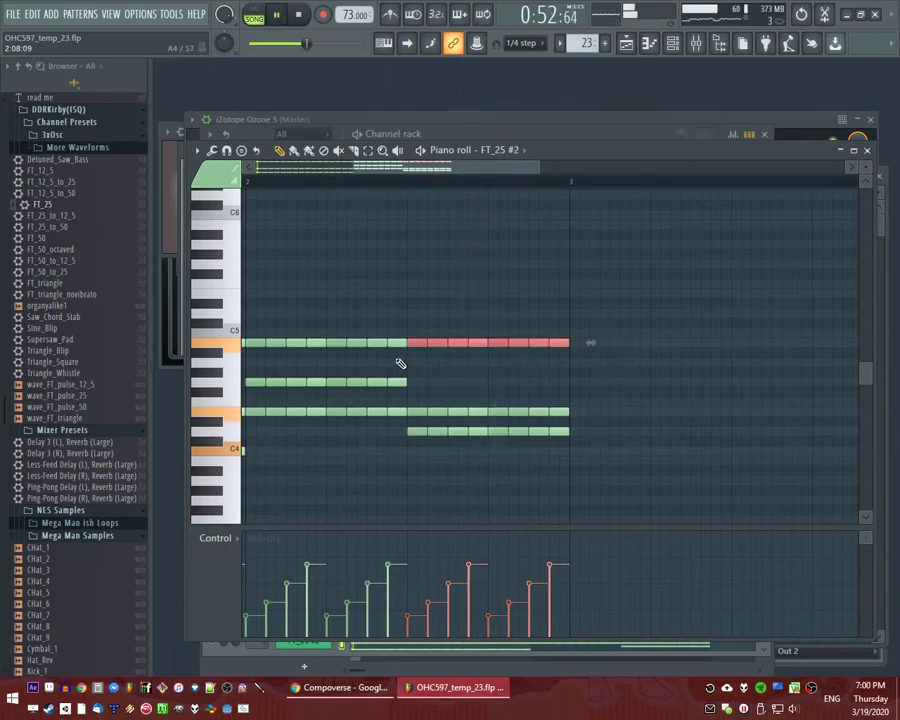
{"action": "left_click_drag", "start_coordinate": [411, 344], "coordinate": [411, 366]}
{"action": "key", "text": "ctrl+d"}
Move the last four A4 notes of bar 2 up to B4.
{"action": "key", "text": "space"}
{"action": "mouse_move", "coordinate": [494, 356]}
{"action": "left_mouse_down"}
{"action": "mouse_move", "coordinate": [590, 362]}
{"action": "mouse_move", "coordinate": [497, 342]}
{"action": "left_mouse_up"}
{"action": "key", "text": "space"}
{"action": "key", "text": "ctrl+d"}
Copy the complete two-bar chord progression into bars 3 and 4.
{"action": "left_click_drag", "start_coordinate": [486, 169], "coordinate": [580, 175]}
{"action": "key", "text": "ctrl+a"}
{"action": "key", "text": "ctrl+c"}
{"action": "key", "text": "ctrl+v"}
{"action": "key", "text": "ctrl+d"}
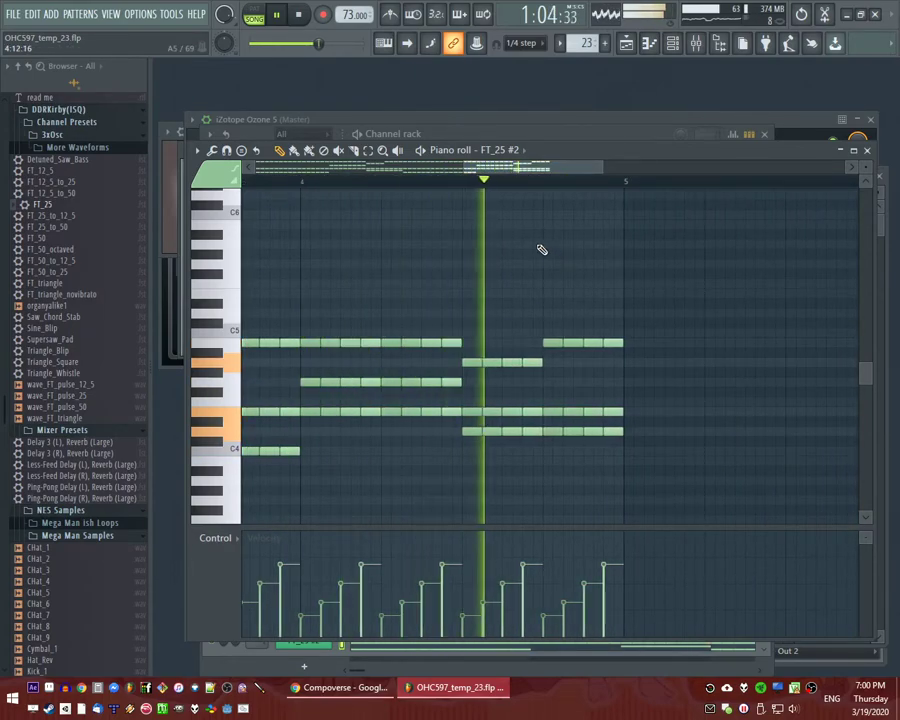
Place further Pattern 23 clips on Track 4 of the playlist at bars 21 and 25.
{"action": "key", "text": "F5"}
{"action": "left_click", "coordinate": [671, 366]}
{"action": "scroll", "coordinate": [428, 330], "scroll_direction": "down", "scroll_amount": 2}
{"action": "scroll", "coordinate": [430, 330], "scroll_direction": "right", "scroll_amount": 2}
{"action": "left_click", "coordinate": [598, 366]}
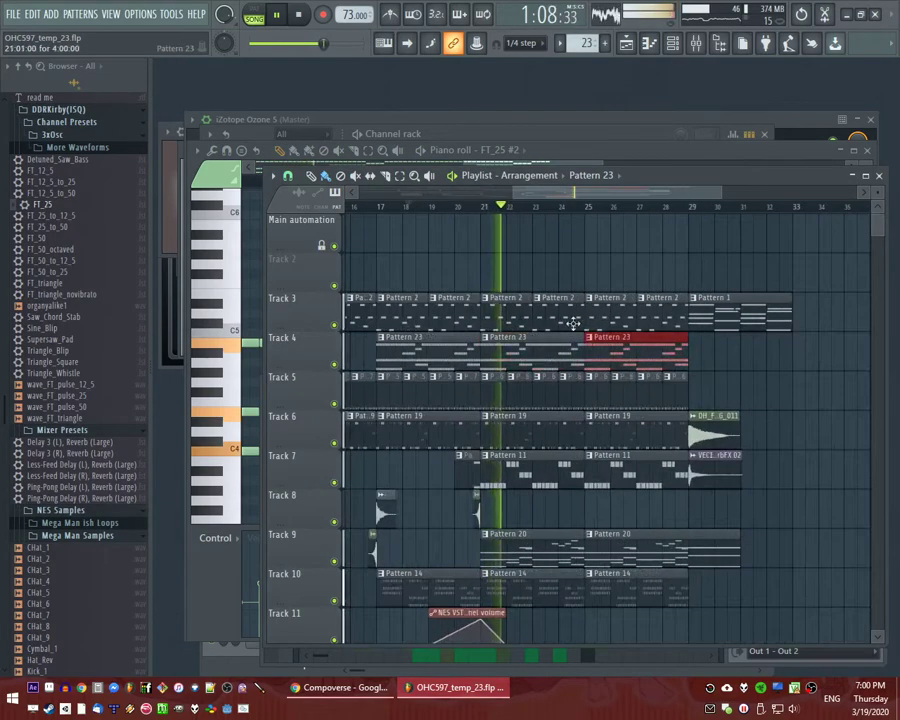
{"action": "scroll", "coordinate": [530, 265], "scroll_direction": "up", "scroll_amount": 1}
{"action": "scroll", "coordinate": [440, 240], "scroll_direction": "left", "scroll_amount": 2}
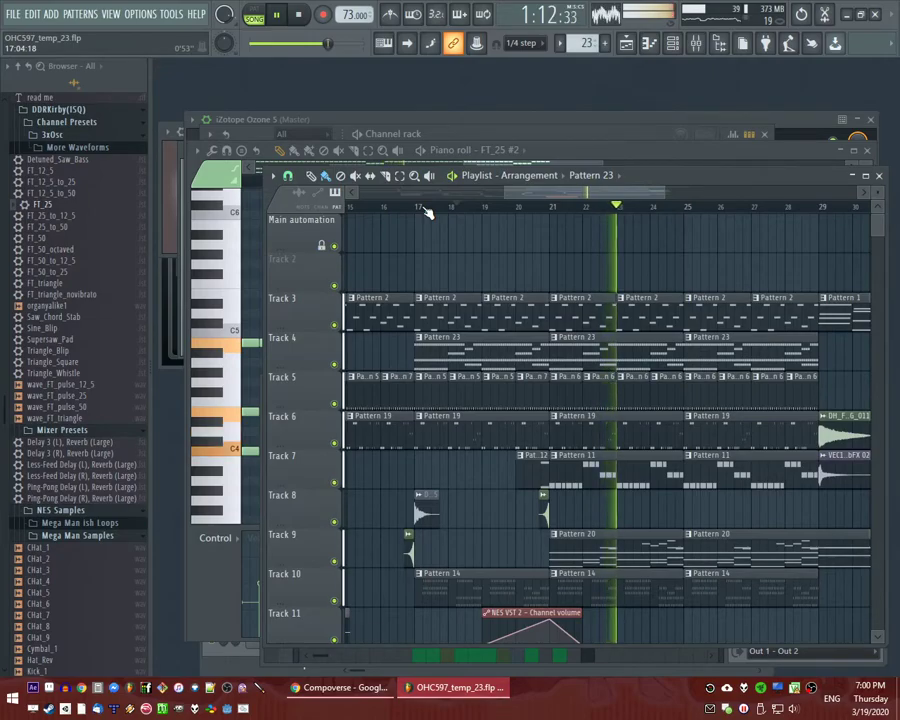
Play the arrangement from bar 17 and review the new chord layer across the playlist and channel rack.
{"action": "left_click", "coordinate": [420, 207]}
{"action": "key", "text": "F7"}
{"action": "key", "text": "F6"}
{"action": "key", "text": "F6"}
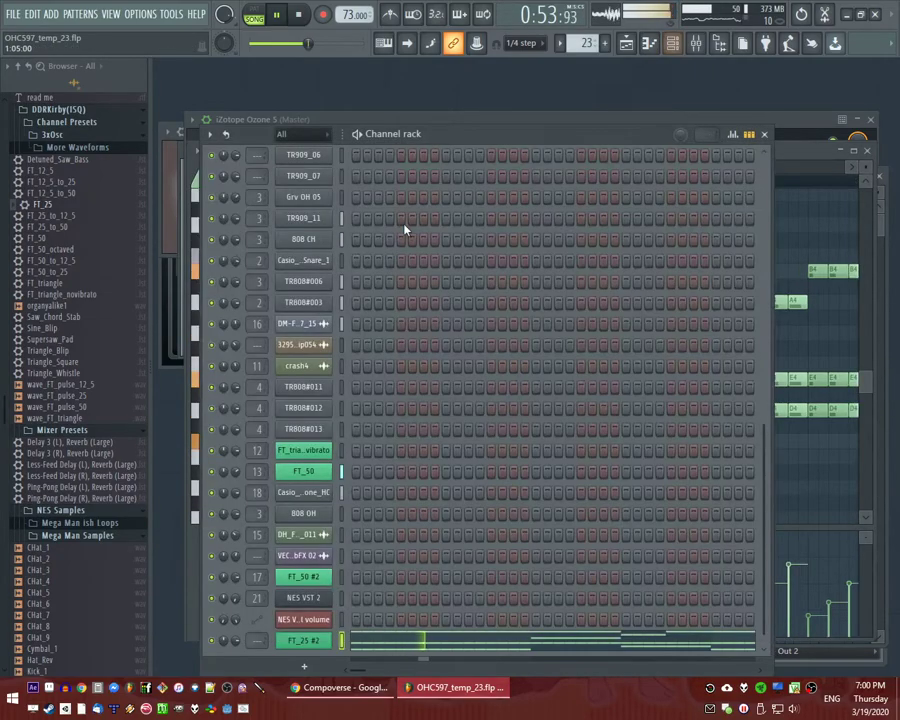
{"action": "key", "text": "F5"}
{"action": "key", "text": "F6"}
{"action": "key", "text": "F5"}
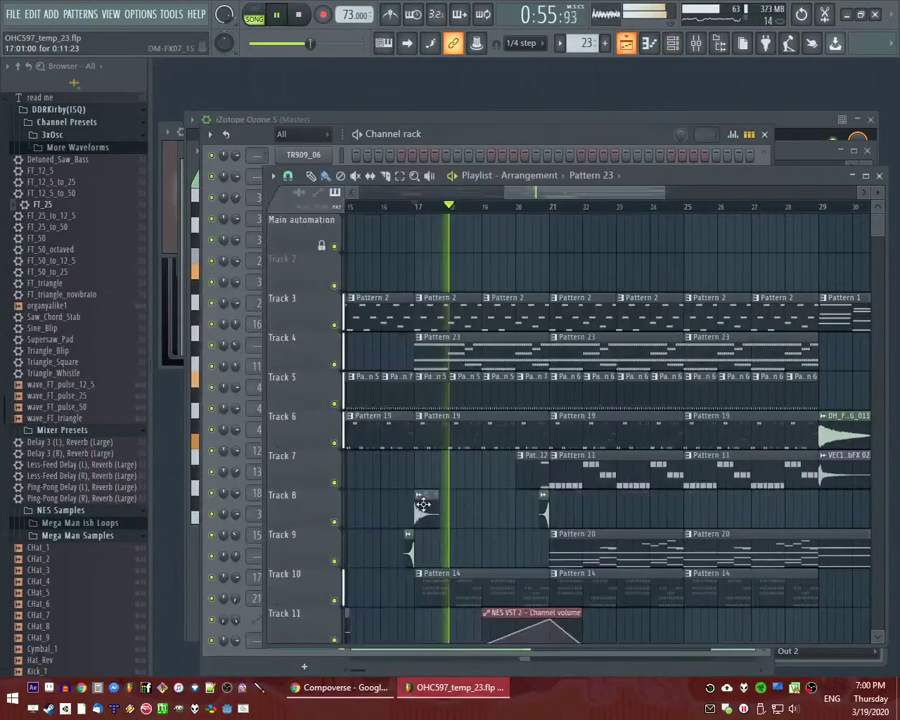
{"action": "key", "text": "F5"}
Route the FT_25 #2 channel to mixer track 22 and load Fruity Reeverb 2 in slot 3 with room size 69.
{"action": "left_click", "coordinate": [324, 645]}
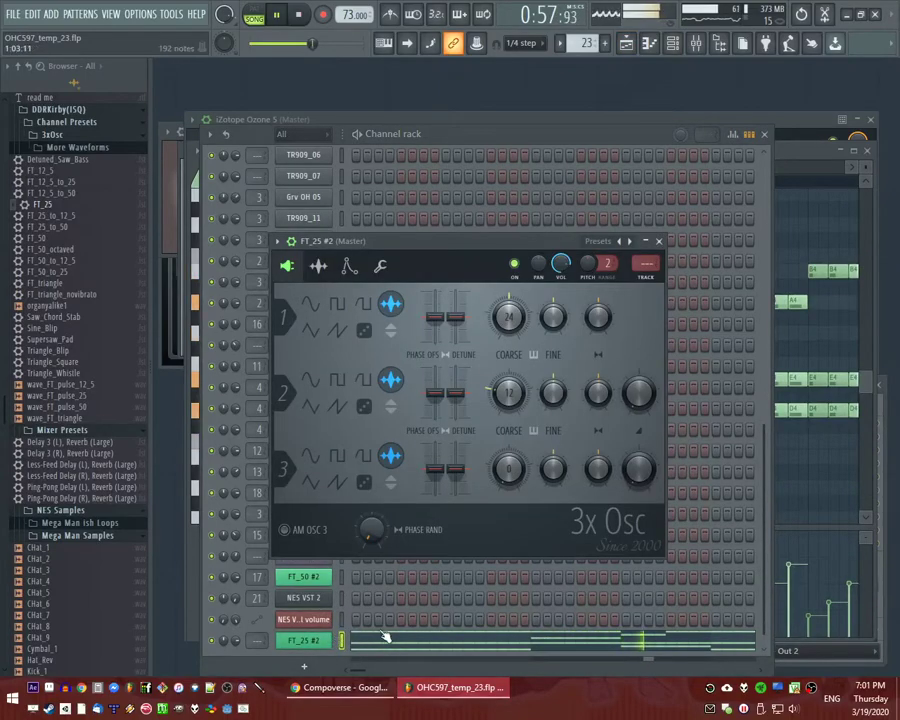
{"action": "key", "text": "F9"}
{"action": "left_click", "coordinate": [790, 436]}
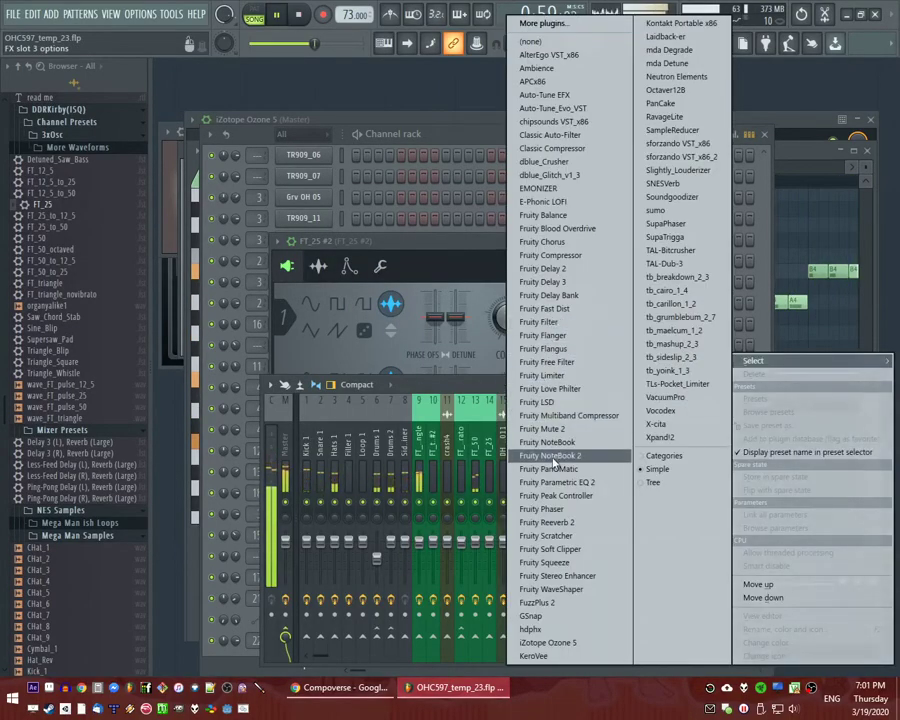
{"action": "left_click", "coordinate": [560, 527]}
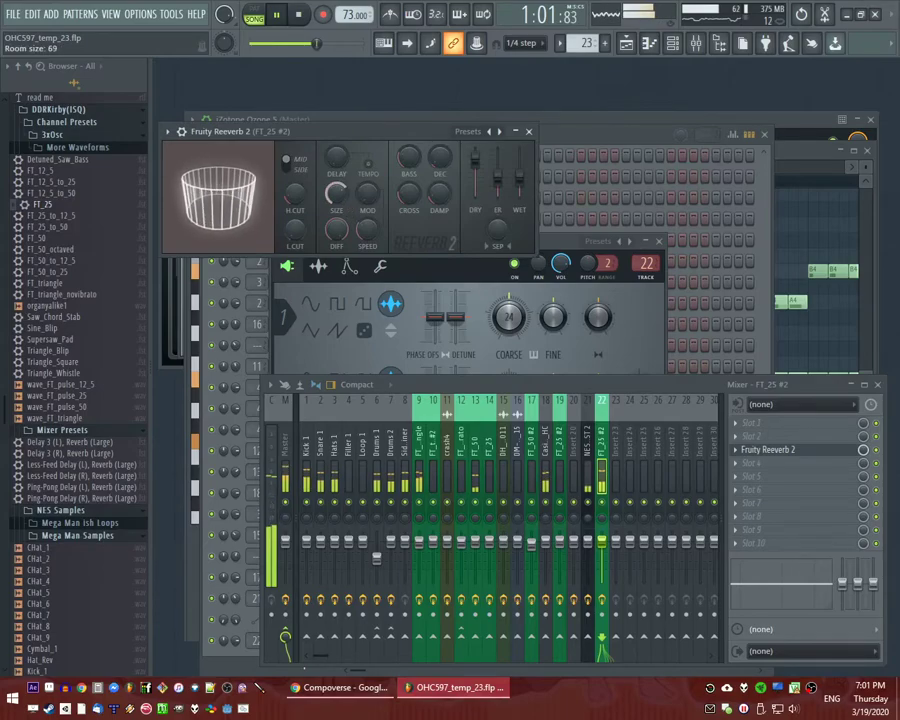
Add Fruity Parametric EQ 2 in slot 1 and roll off the lows below about 200 Hz and the extreme highs.
{"action": "left_click", "coordinate": [755, 423]}
{"action": "left_click", "coordinate": [580, 536]}
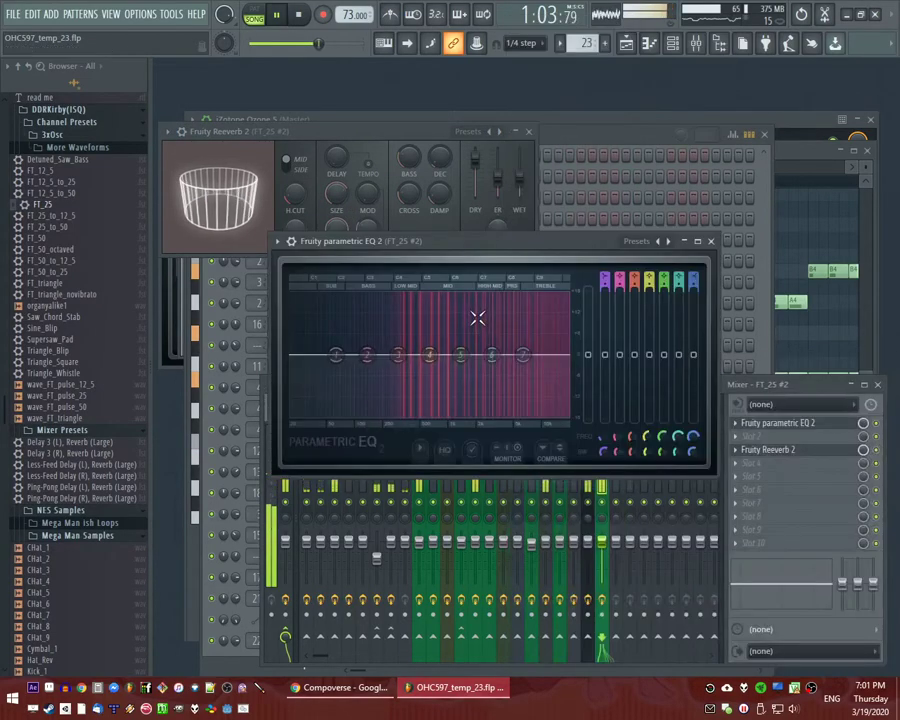
{"action": "left_click_drag", "start_coordinate": [336, 356], "coordinate": [388, 415]}
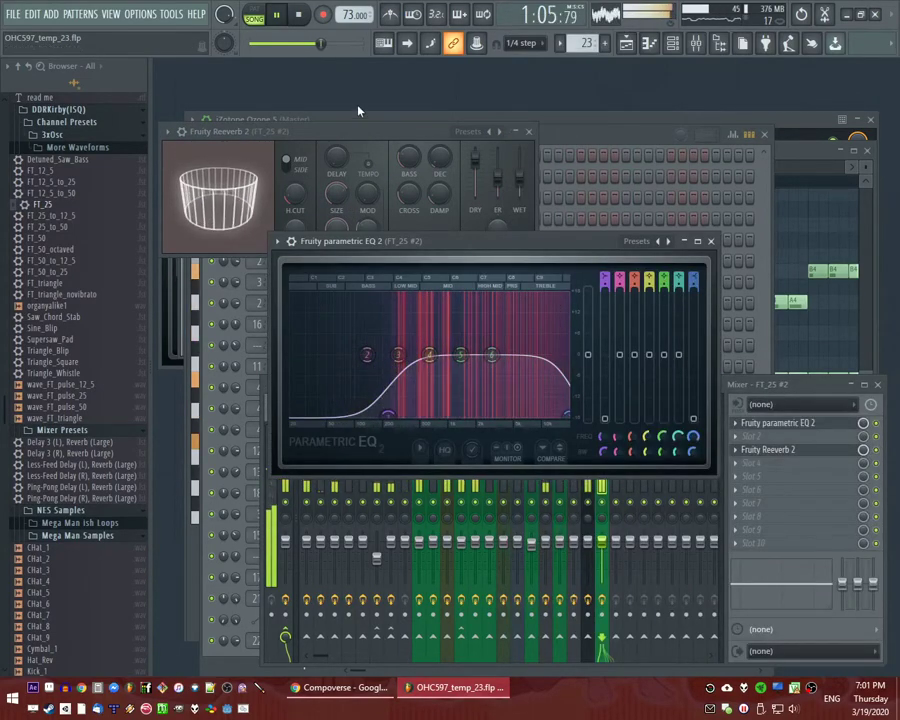
{"action": "left_click", "coordinate": [381, 140]}
Flatten all the chord notes' velocities in Pattern 23 to about 78% and listen in the arrangement.
{"action": "key", "text": "F6"}
{"action": "key", "text": "F6"}
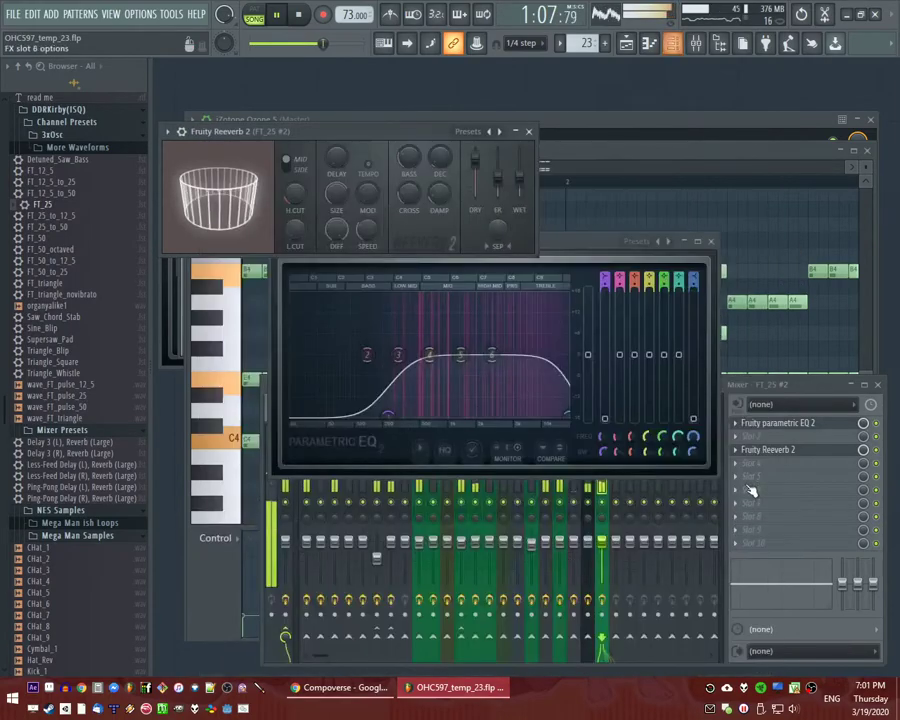
{"action": "key", "text": "F7"}
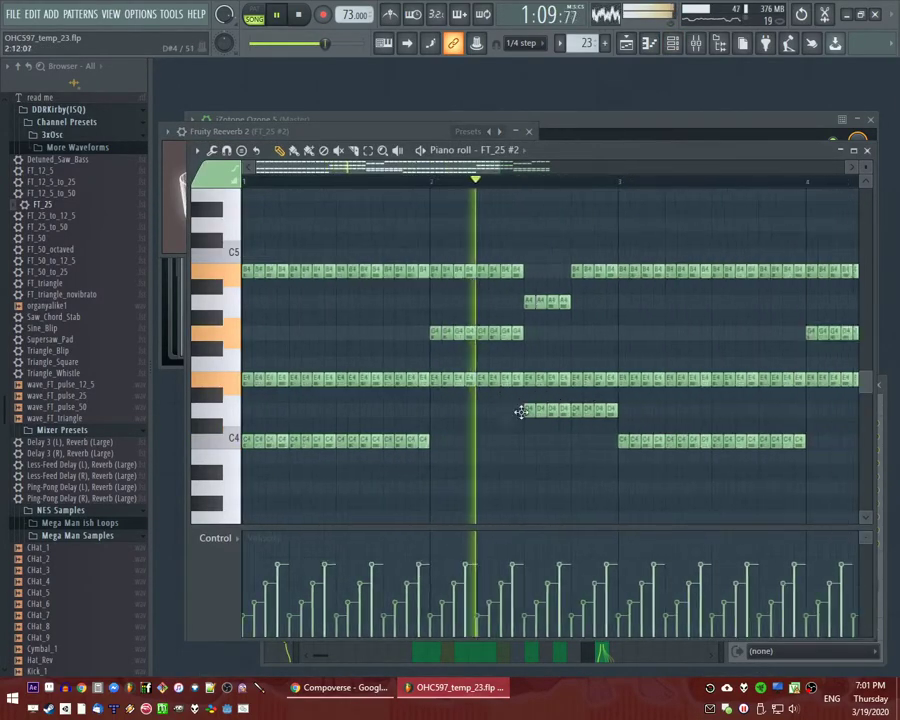
{"action": "scroll", "coordinate": [391, 538], "scroll_direction": "down", "scroll_amount": 3}
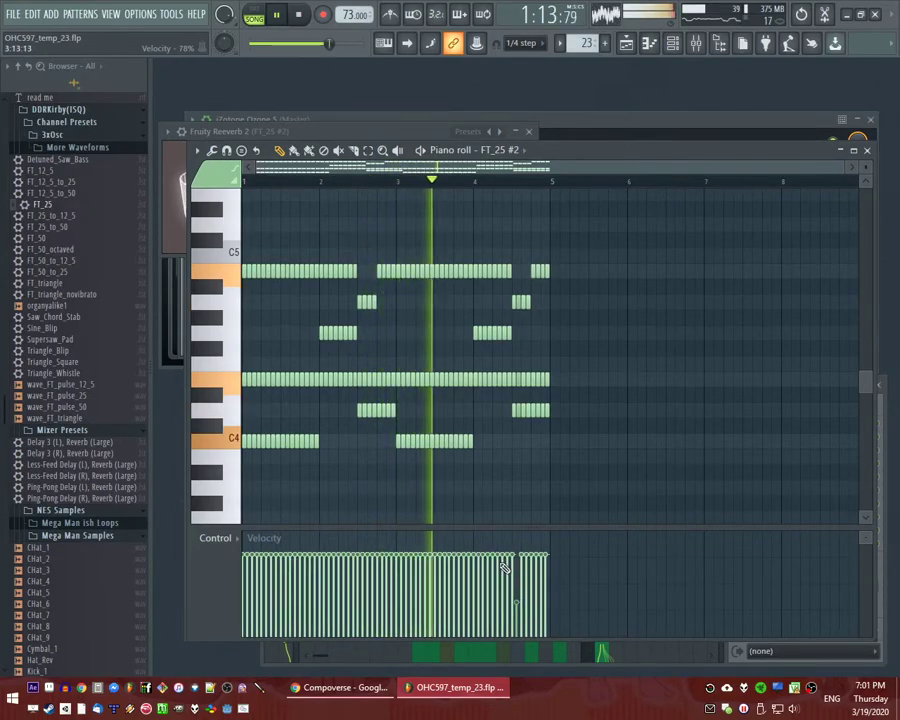
{"action": "key", "text": "F9"}
{"action": "key", "text": "F5"}
{"action": "key", "text": "F9"}
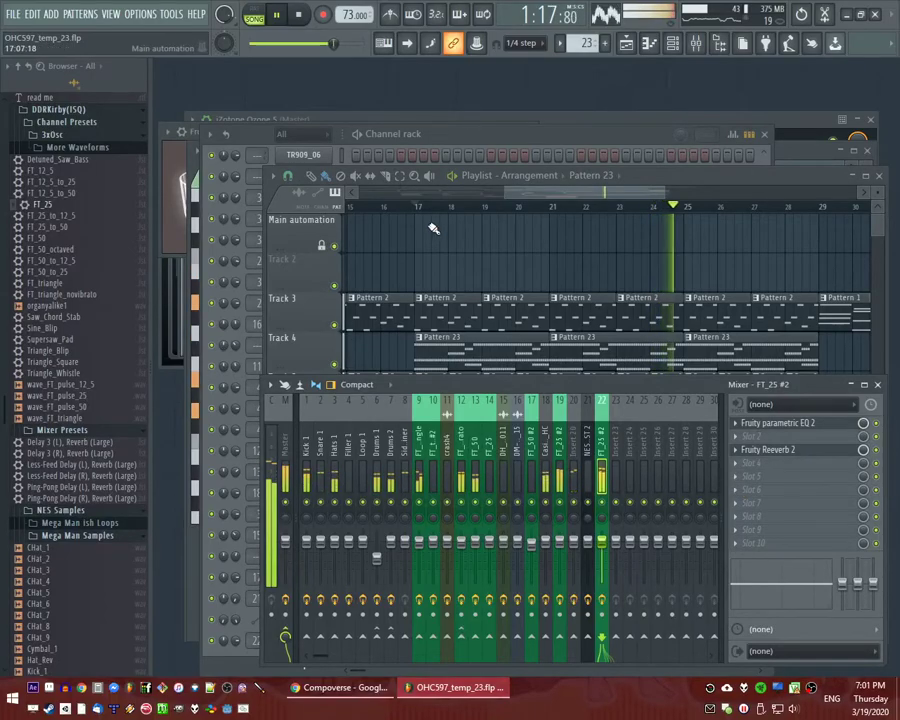
Undo the flattened velocity edit in Pattern 23 and save the project as OHC597_temp_24.flp.
{"action": "double_click", "coordinate": [432, 347]}
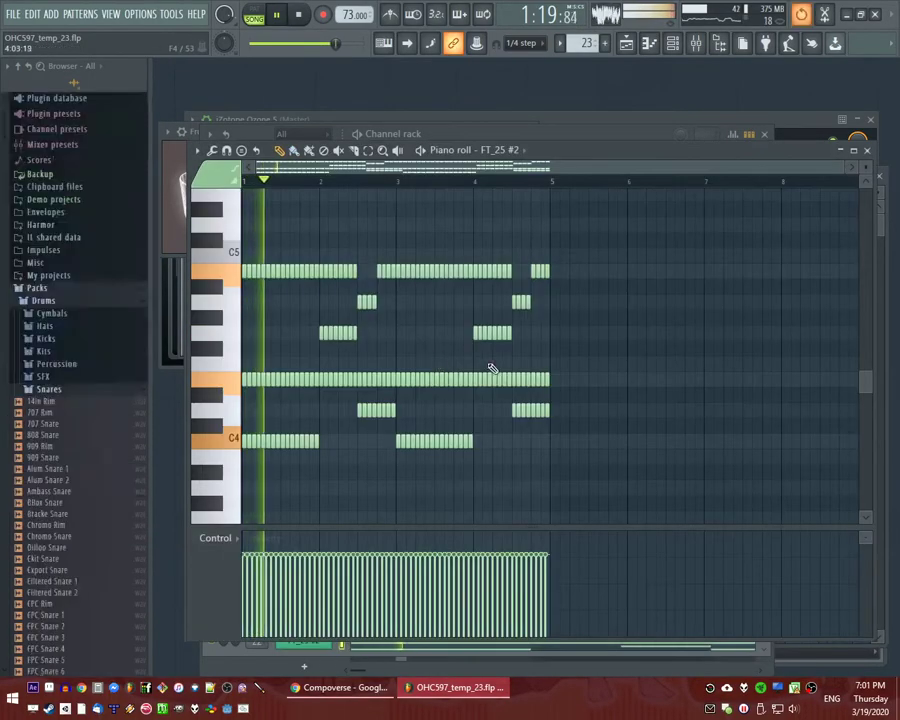
{"action": "scroll", "coordinate": [104, 480], "scroll_direction": "down", "scroll_amount": 10}
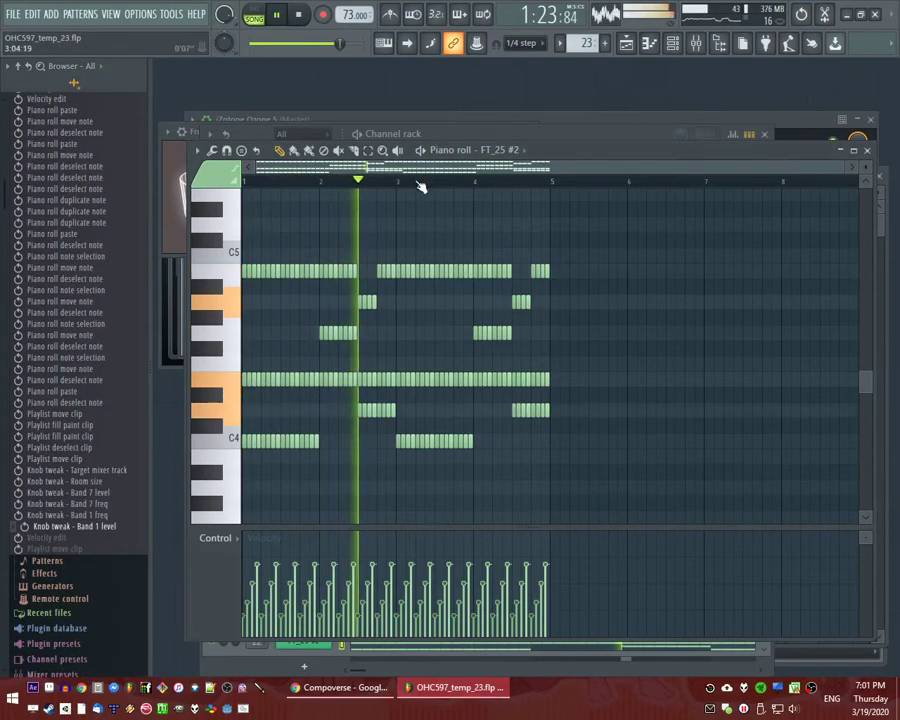
{"action": "scroll", "coordinate": [259, 292], "scroll_direction": "up", "scroll_amount": 4}
{"action": "scroll", "coordinate": [450, 317], "scroll_direction": "down", "scroll_amount": 2}
{"action": "scroll", "coordinate": [250, 440], "scroll_direction": "up", "scroll_amount": 4}
{"action": "scroll", "coordinate": [352, 372], "scroll_direction": "down", "scroll_amount": 2}
{"action": "scroll", "coordinate": [472, 430], "scroll_direction": "down", "scroll_amount": 2}
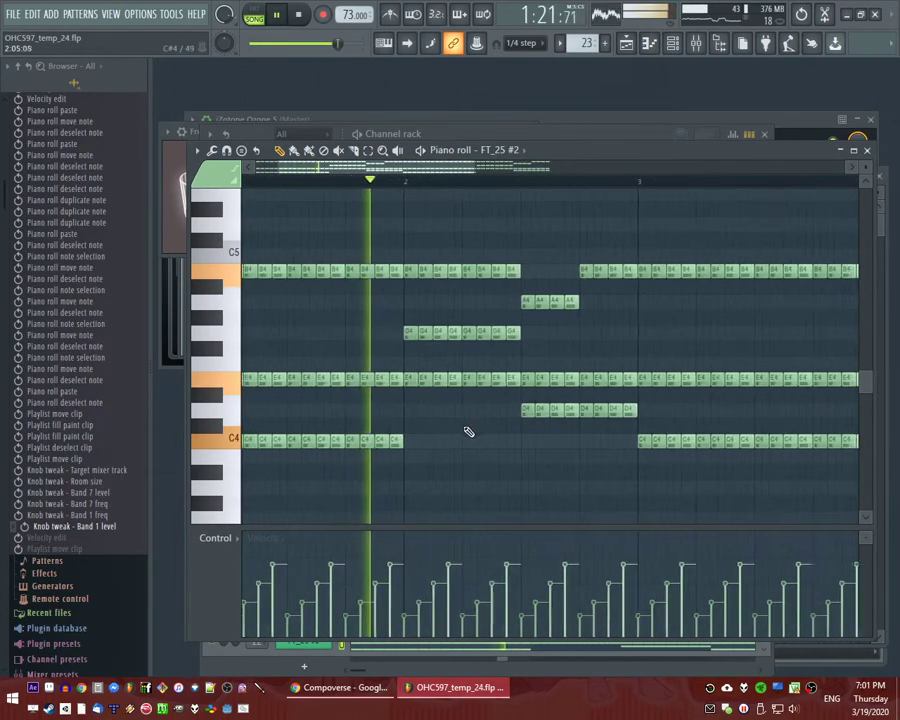
Raise the velocities of the first three chord hits in the second half of bar 2 to about 48%.
{"action": "scroll", "coordinate": [410, 574], "scroll_direction": "up", "scroll_amount": 3}
{"action": "scroll", "coordinate": [458, 607], "scroll_direction": "up", "scroll_amount": 1}
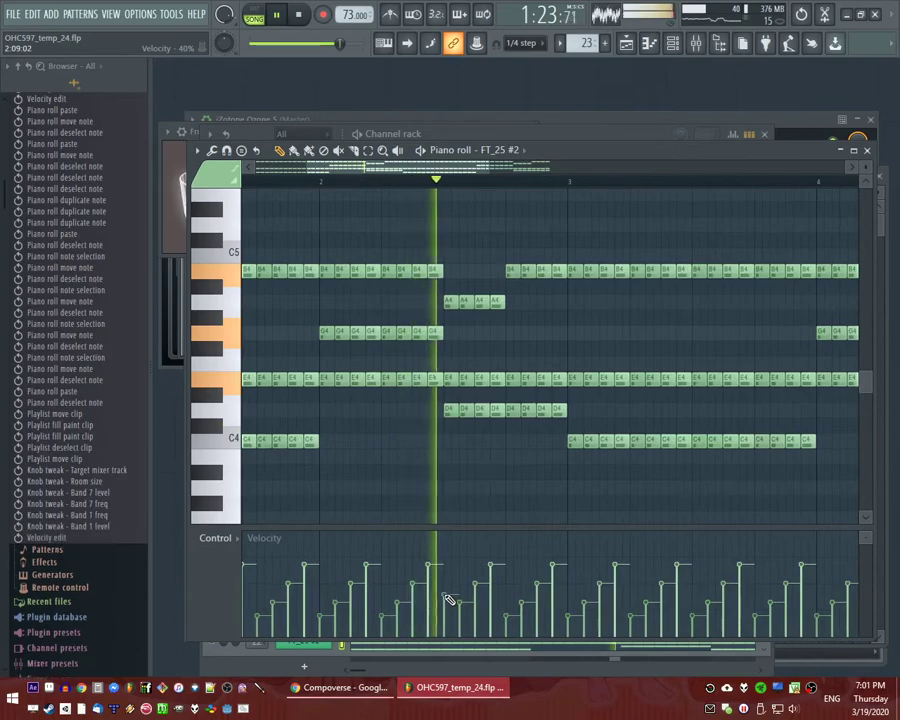
{"action": "key", "text": "space"}
{"action": "scroll", "coordinate": [452, 597], "scroll_direction": "up", "scroll_amount": 1}
{"action": "key", "text": "space"}
{"action": "left_click_drag", "start_coordinate": [452, 597], "coordinate": [483, 590]}
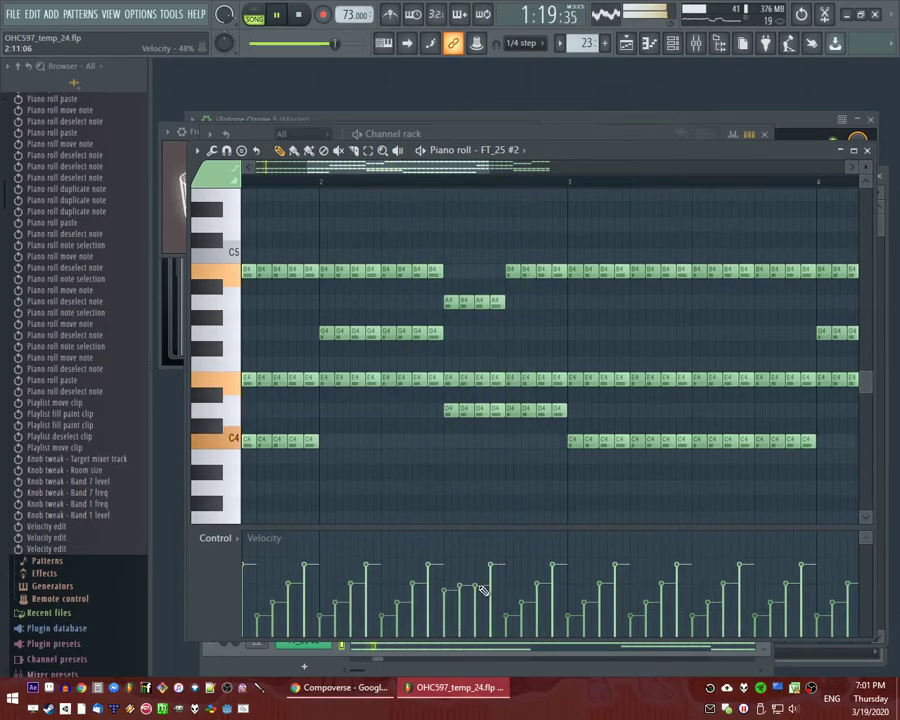
{"action": "left_click", "coordinate": [405, 180]}
{"action": "scroll", "coordinate": [486, 569], "scroll_direction": "up", "scroll_amount": 2}
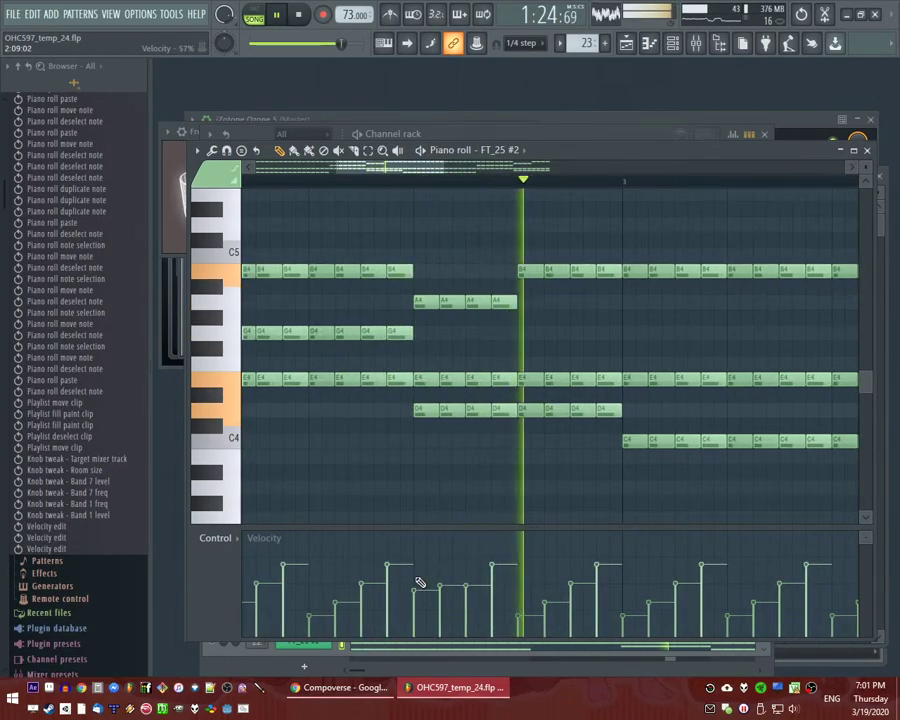
Reshape the velocities of the eight chord hits in the second half of bar 2 into a louder contour.
{"action": "left_click", "coordinate": [418, 572]}
{"action": "key", "text": "space"}
{"action": "key", "text": "space"}
{"action": "mouse_move", "coordinate": [440, 571]}
{"action": "left_mouse_down"}
{"action": "mouse_move", "coordinate": [516, 582]}
{"action": "mouse_move", "coordinate": [600, 558]}
{"action": "left_mouse_up"}
{"action": "left_click", "coordinate": [423, 586]}
{"action": "key", "text": "space"}
{"action": "key", "text": "space"}
Raise the fourth and fifth hits' velocities in the second half of bar 2 and set the sixth to about 52%.
{"action": "left_click", "coordinate": [492, 562]}
{"action": "left_click", "coordinate": [517, 554]}
{"action": "key", "text": "space"}
{"action": "key", "text": "space"}
{"action": "key", "text": "space"}
{"action": "key", "text": "space"}
{"action": "left_click", "coordinate": [519, 559]}
{"action": "left_click", "coordinate": [545, 582]}
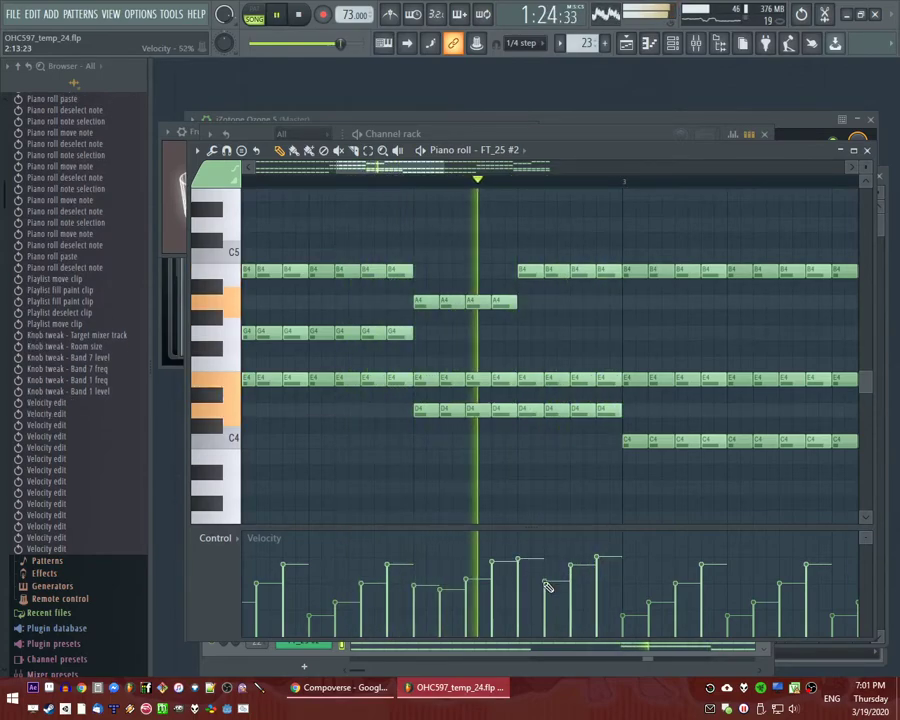
Set the velocity of the first chord hit in the second half of bar 2 to about 62%.
{"action": "key", "text": "space"}
{"action": "key", "text": "space"}
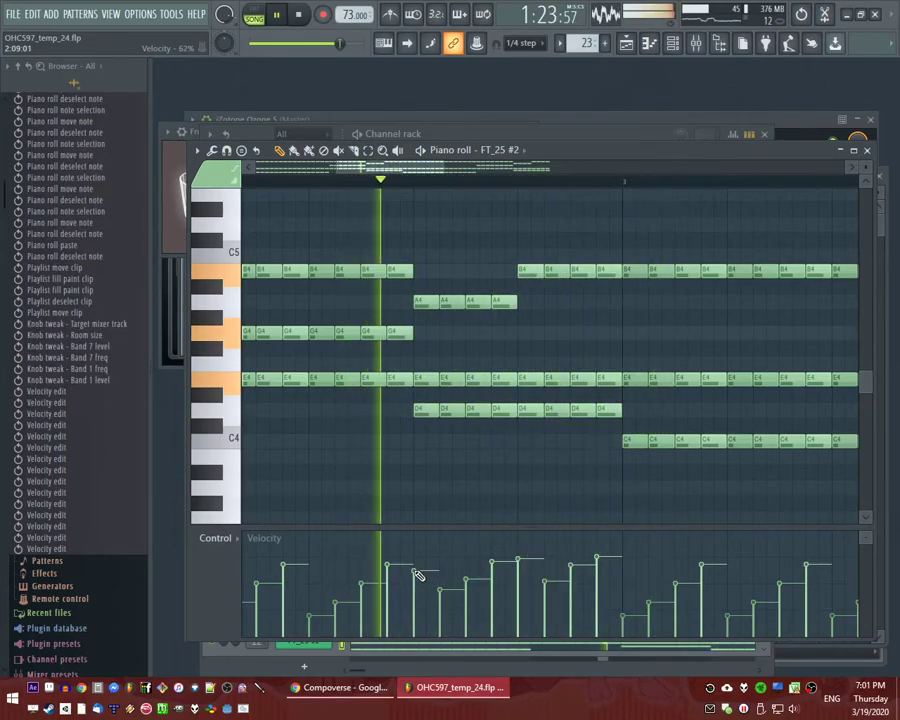
{"action": "left_click", "coordinate": [416, 572]}
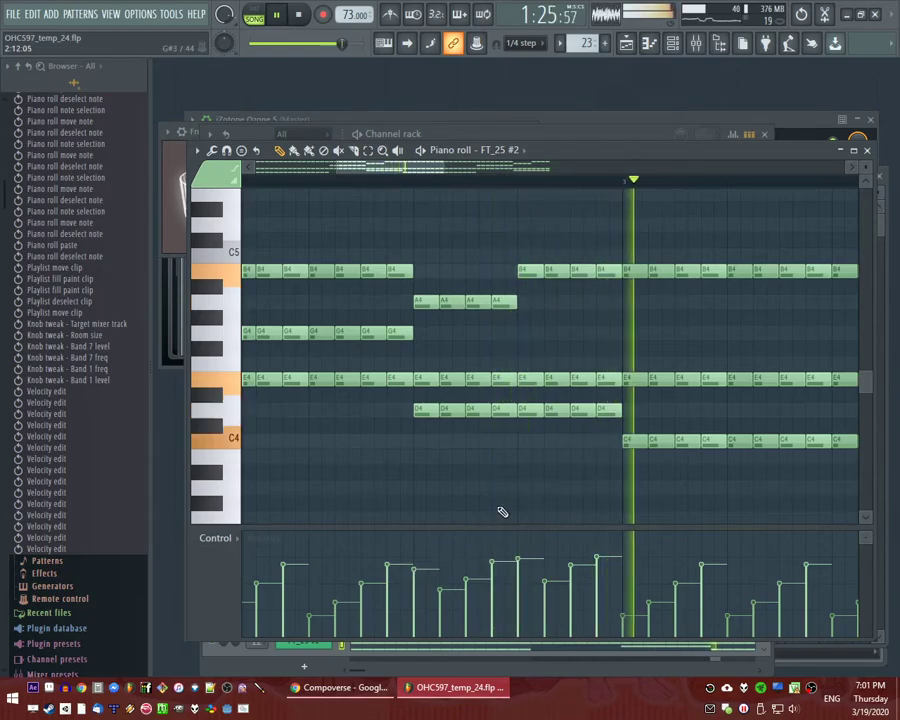
Cut all the chord notes in bars 3 and 4.
{"action": "scroll", "coordinate": [503, 488], "scroll_direction": "down", "scroll_amount": 4}
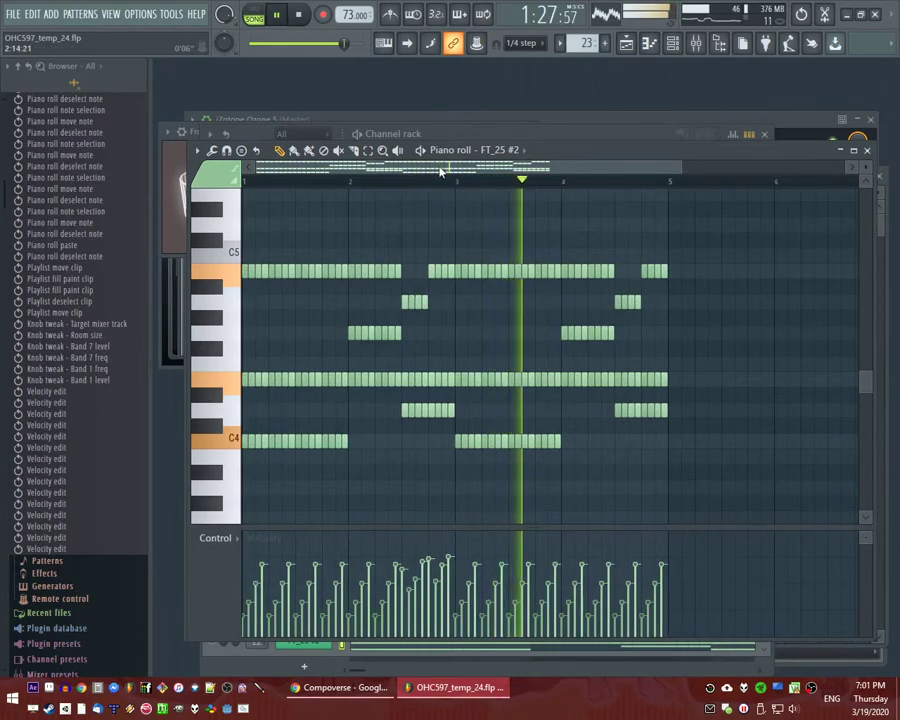
{"action": "left_click_drag", "start_coordinate": [443, 168], "coordinate": [508, 172]}
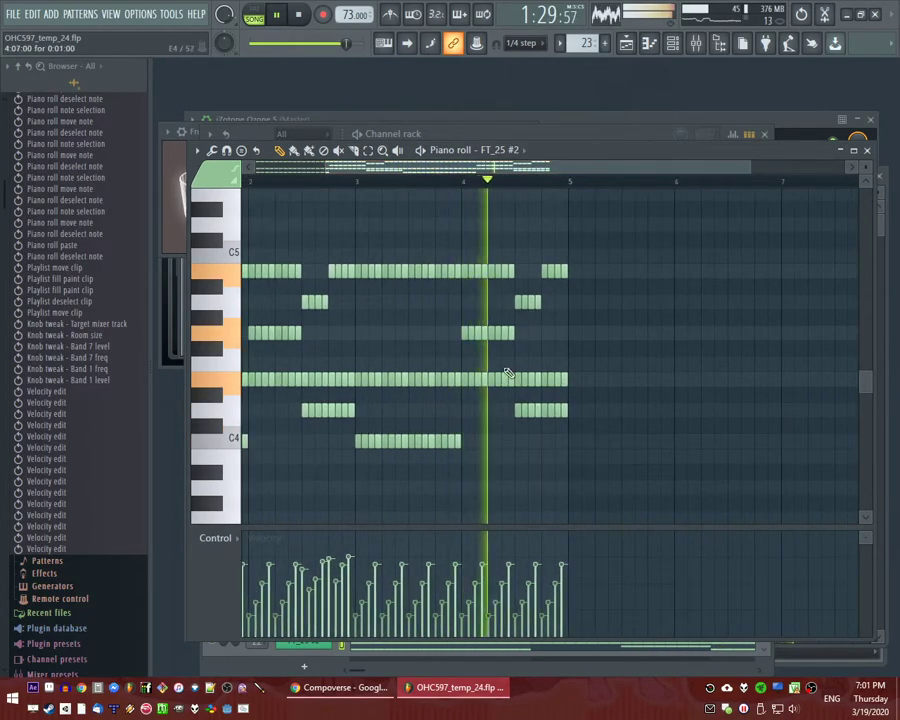
{"action": "left_click_drag", "start_coordinate": [360, 255], "coordinate": [796, 487]}
{"action": "key", "text": "ctrl+x"}
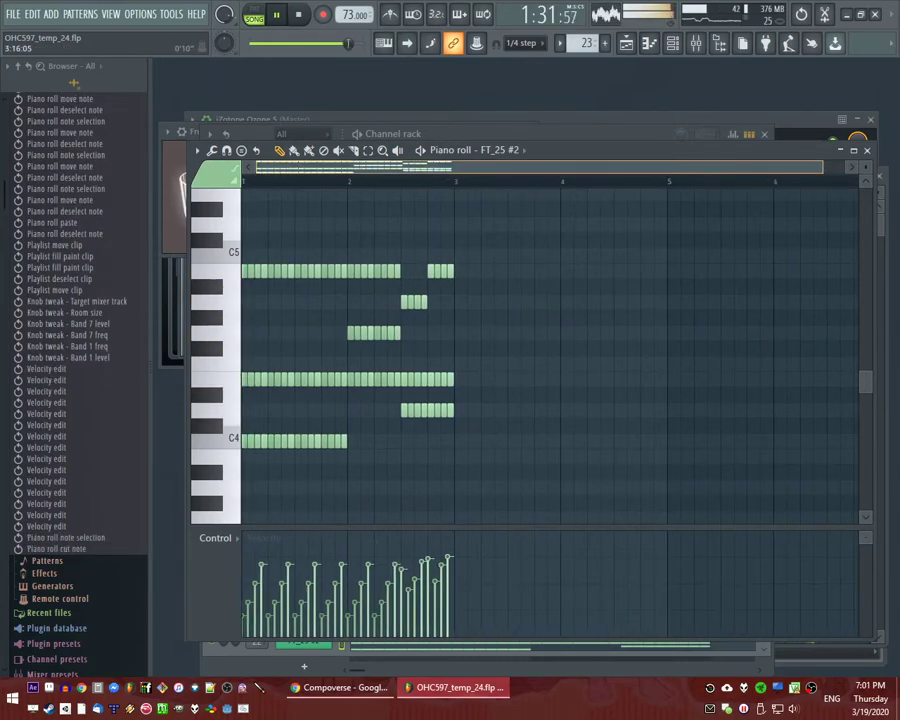
Fill the gaps on Track 4 with Pattern 23 clips at bars 19, 23 and 27.
{"action": "key", "text": "F5"}
{"action": "left_click", "coordinate": [416, 206]}
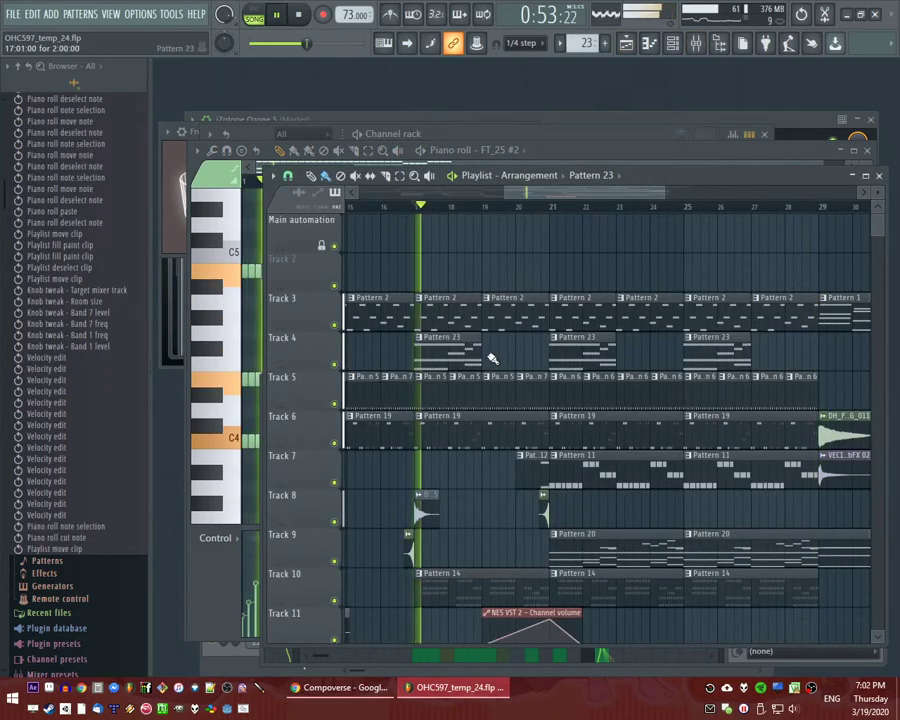
{"action": "left_click_drag", "start_coordinate": [488, 345], "coordinate": [762, 362]}
{"action": "key", "text": "ctrl+d"}
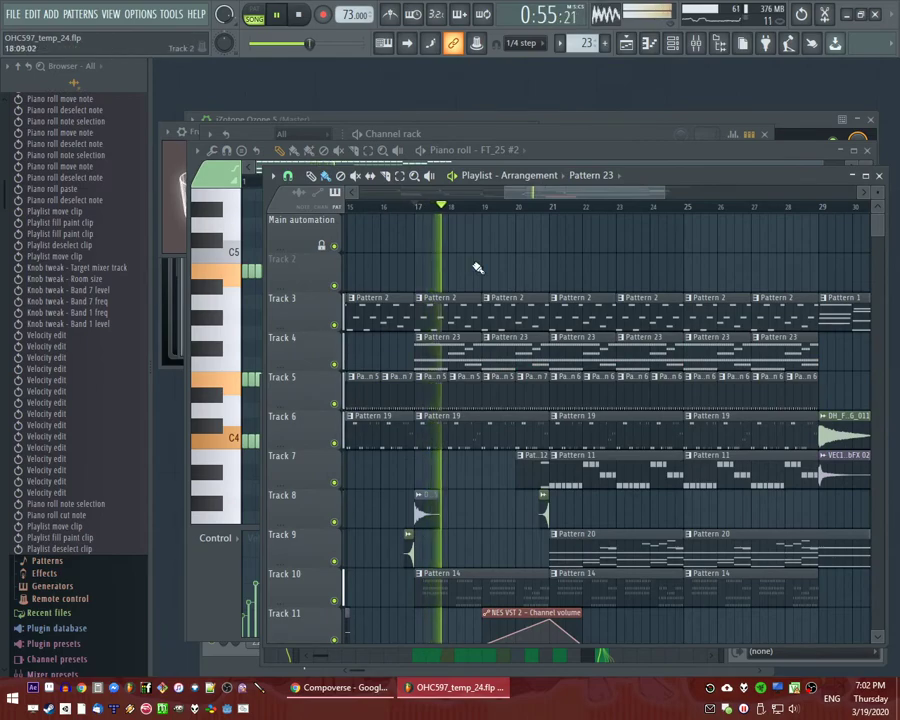
Insert Fruity Delay Bank in the third effect slot of the FT_25 #2 mixer track.
{"action": "key", "text": "F9"}
{"action": "left_click", "coordinate": [769, 455]}
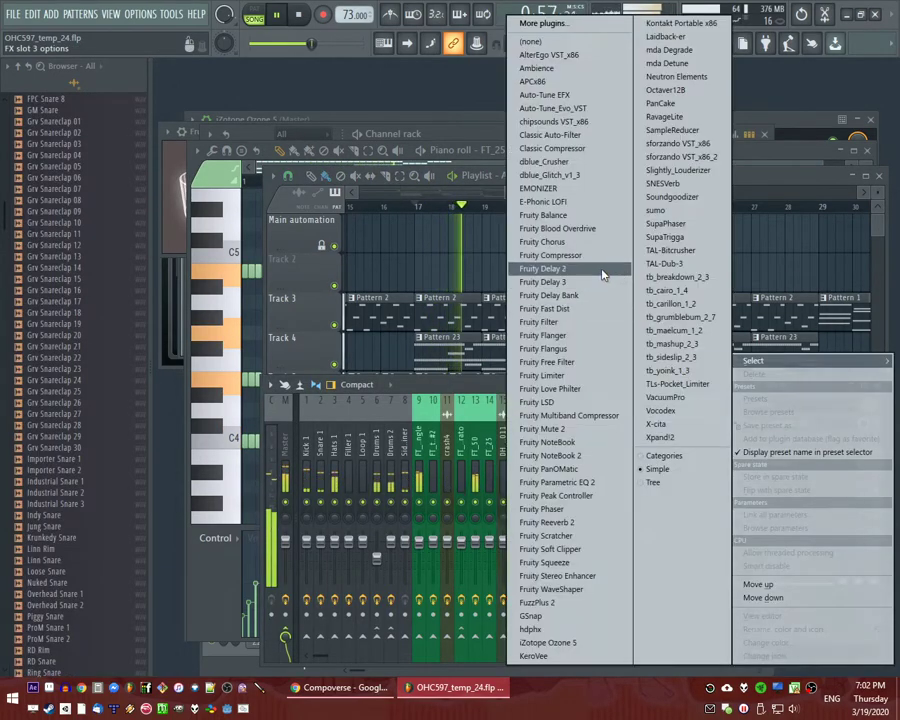
{"action": "left_click", "coordinate": [577, 297]}
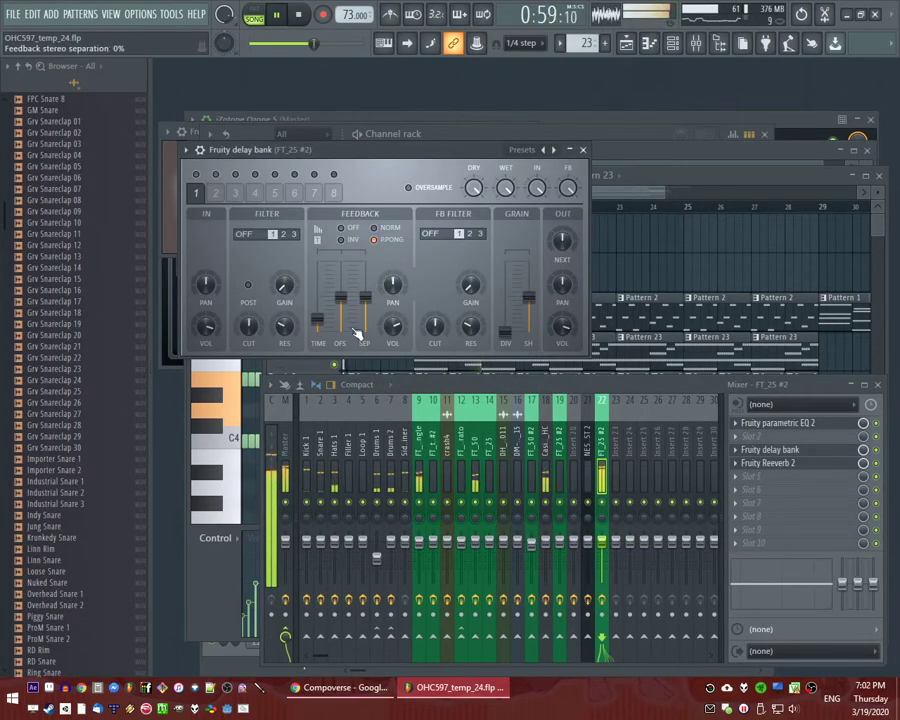
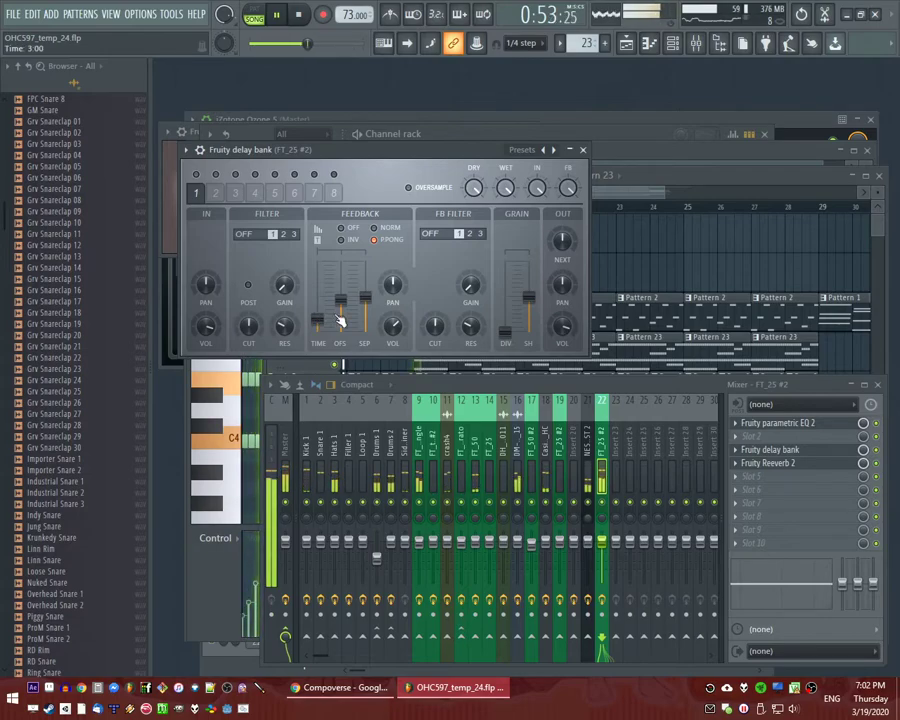
{"action": "left_click", "coordinate": [583, 151]}
{"action": "left_click", "coordinate": [588, 178]}
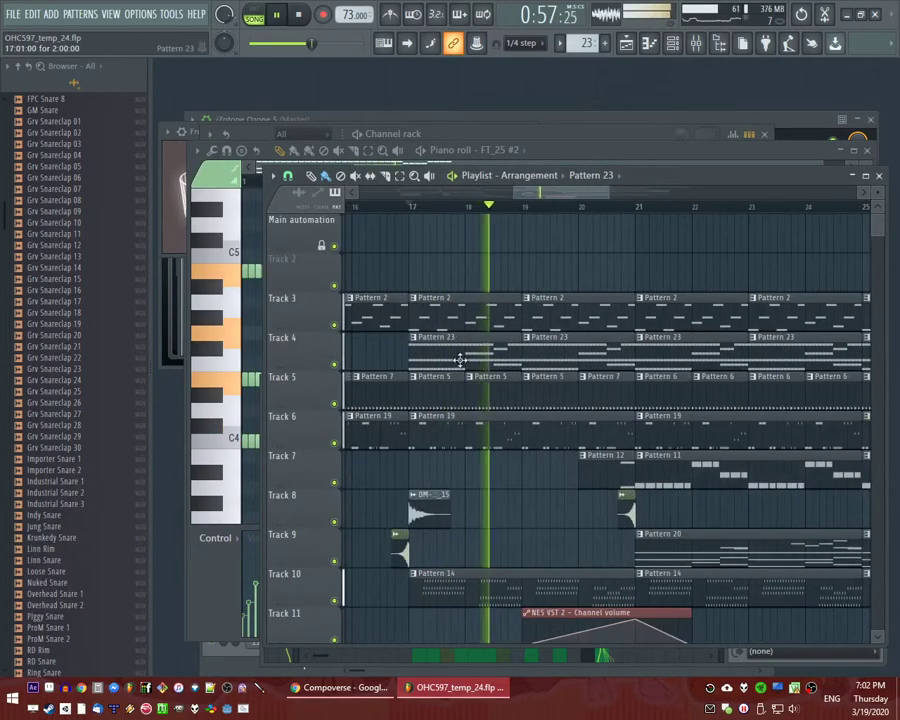
Set the FT_25 #2 synth's stereo phase randomness to about 53% and its filter type to SVF LP.
{"action": "key", "text": "F6"}
{"action": "left_click", "coordinate": [308, 642]}
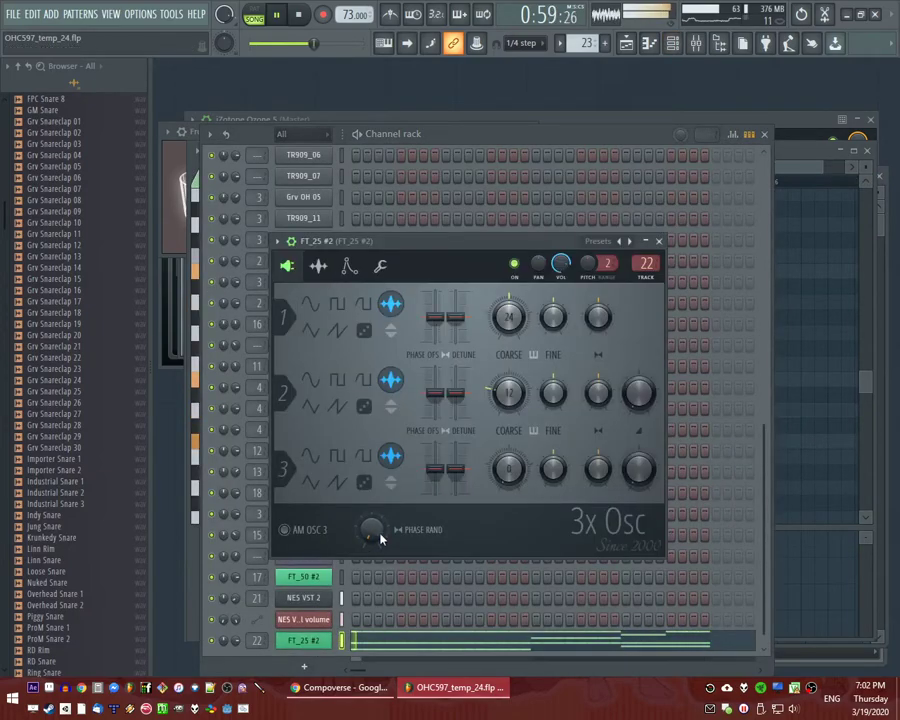
{"action": "mouse_move", "coordinate": [380, 539]}
{"action": "left_mouse_down"}
{"action": "mouse_move", "coordinate": [380, 515]}
{"action": "mouse_move", "coordinate": [380, 527]}
{"action": "left_mouse_up"}
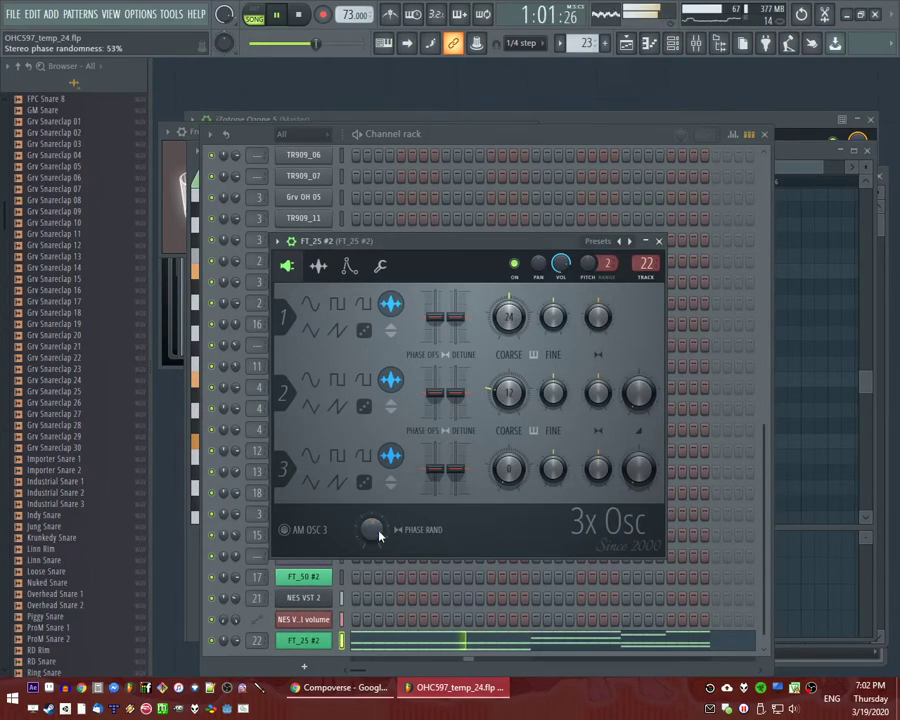
{"action": "left_click", "coordinate": [349, 265]}
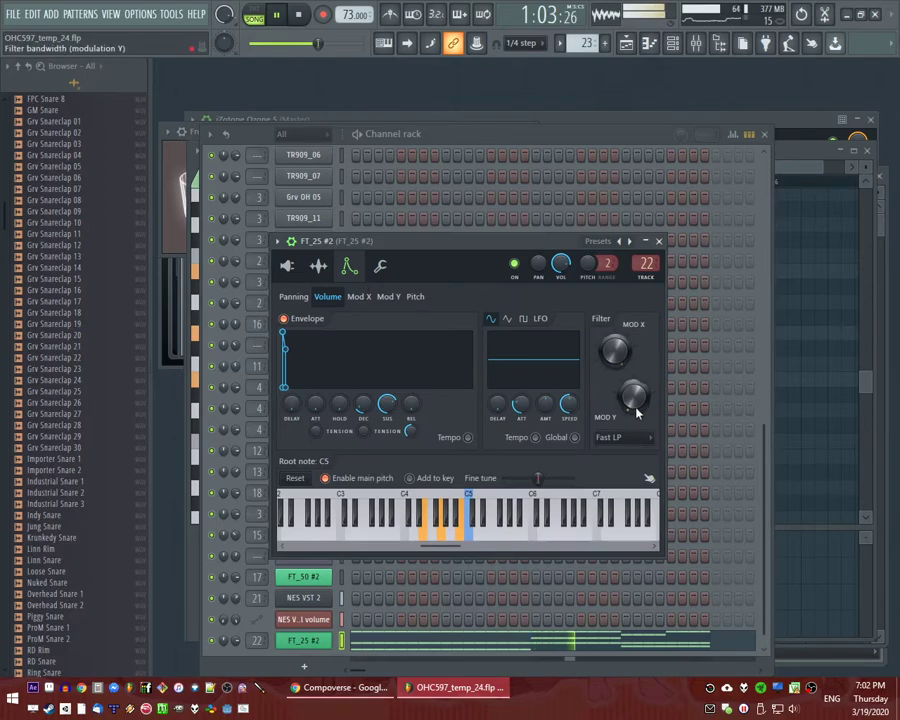
{"action": "left_click", "coordinate": [617, 438]}
{"action": "left_click", "coordinate": [614, 535]}
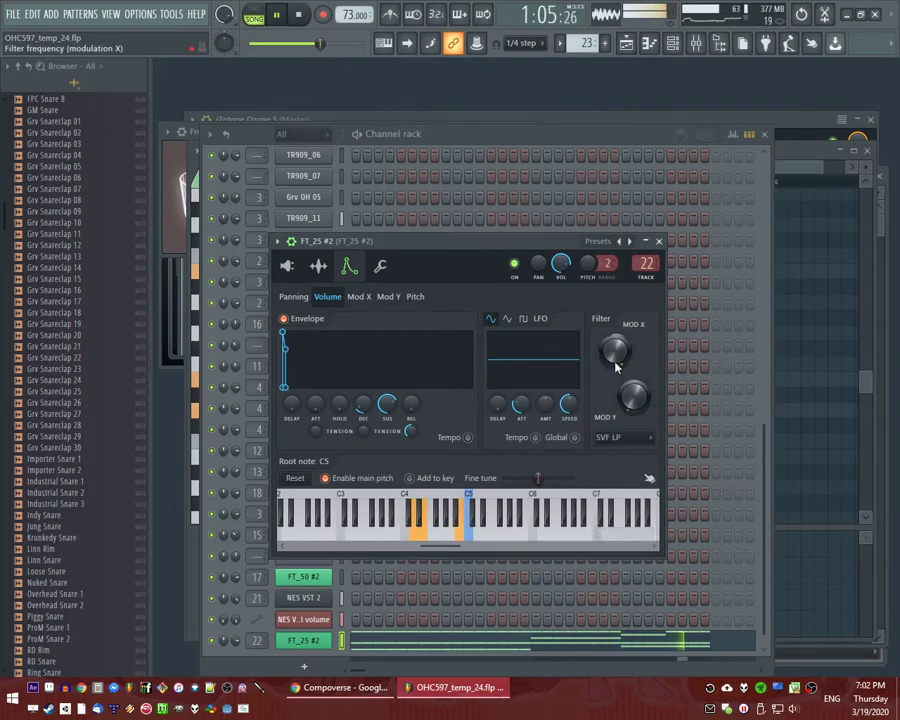
Restart playback from bar 17 and return to the filter settings of FT_25 #2.
{"action": "key", "text": "F5"}
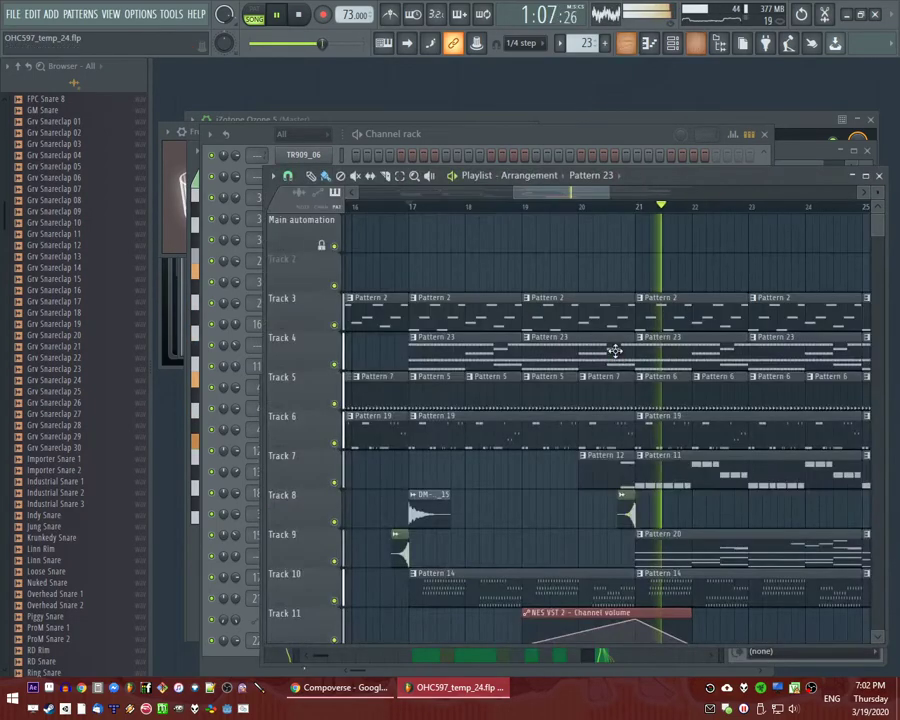
{"action": "left_click", "coordinate": [408, 203]}
{"action": "key", "text": "F6"}
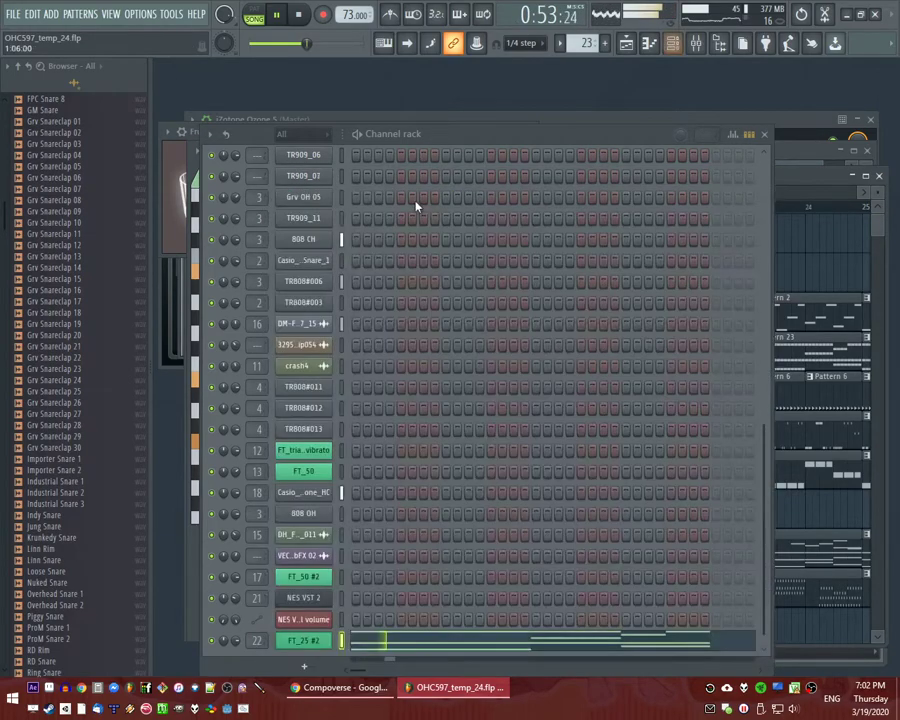
{"action": "left_click", "coordinate": [328, 640]}
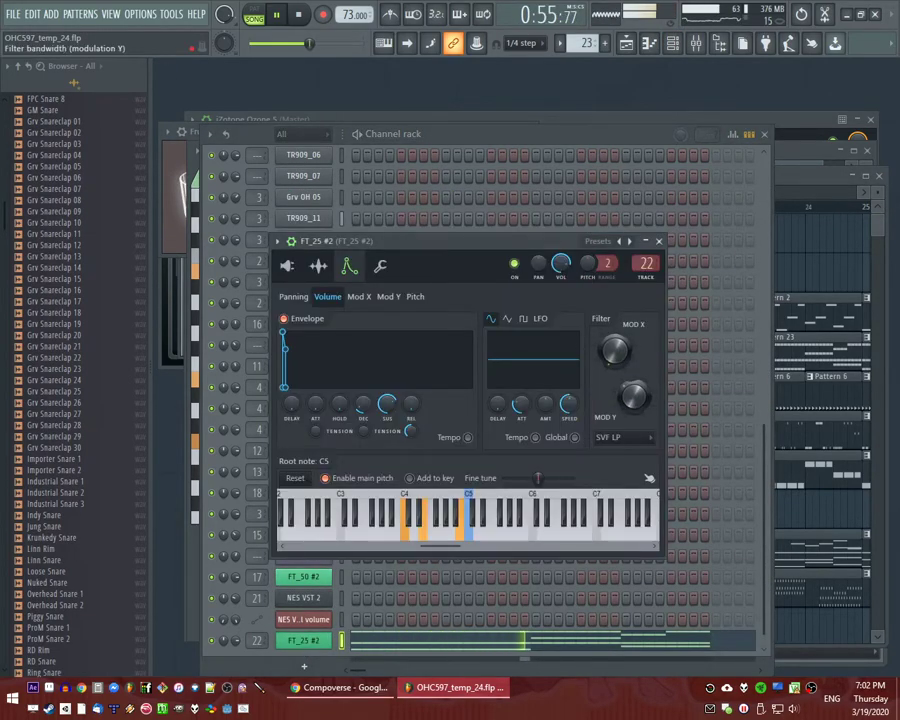
Create an automation clip for FT_25 #2's Mod X filter frequency spanning bars 17 to 21.
{"action": "right_click", "coordinate": [606, 354]}
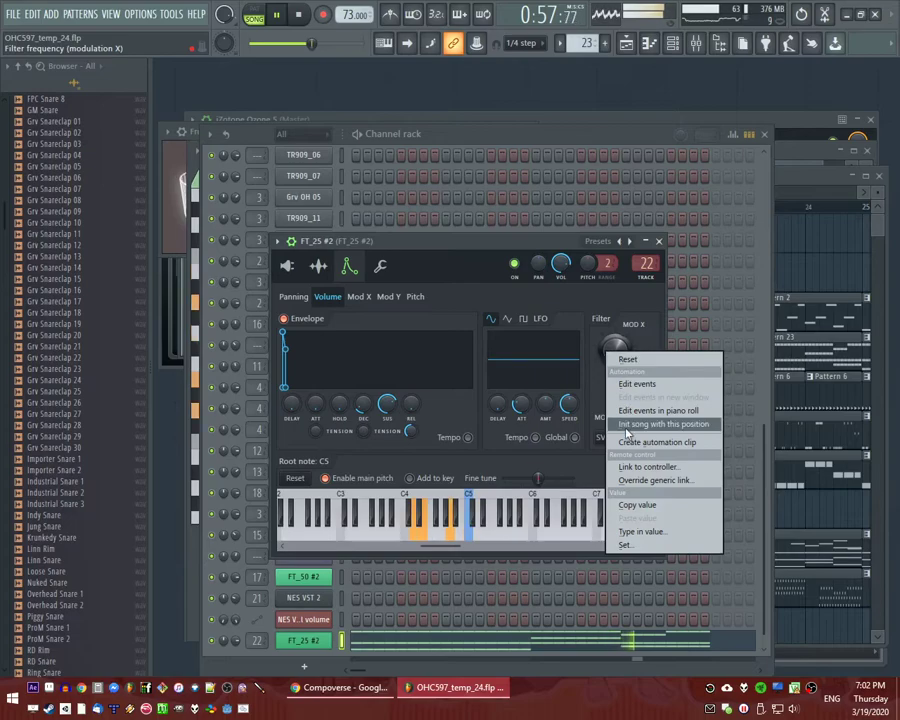
{"action": "left_click", "coordinate": [623, 316]}
{"action": "key", "text": "F5"}
{"action": "left_click_drag", "start_coordinate": [419, 206], "coordinate": [615, 223]}
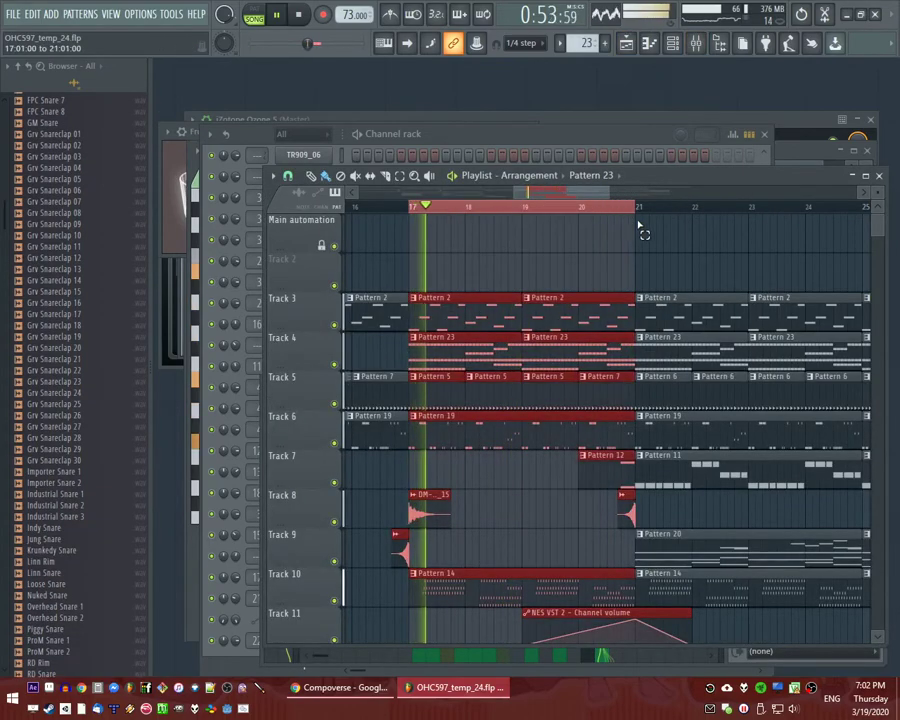
{"action": "left_click", "coordinate": [524, 163]}
{"action": "left_click", "coordinate": [318, 643]}
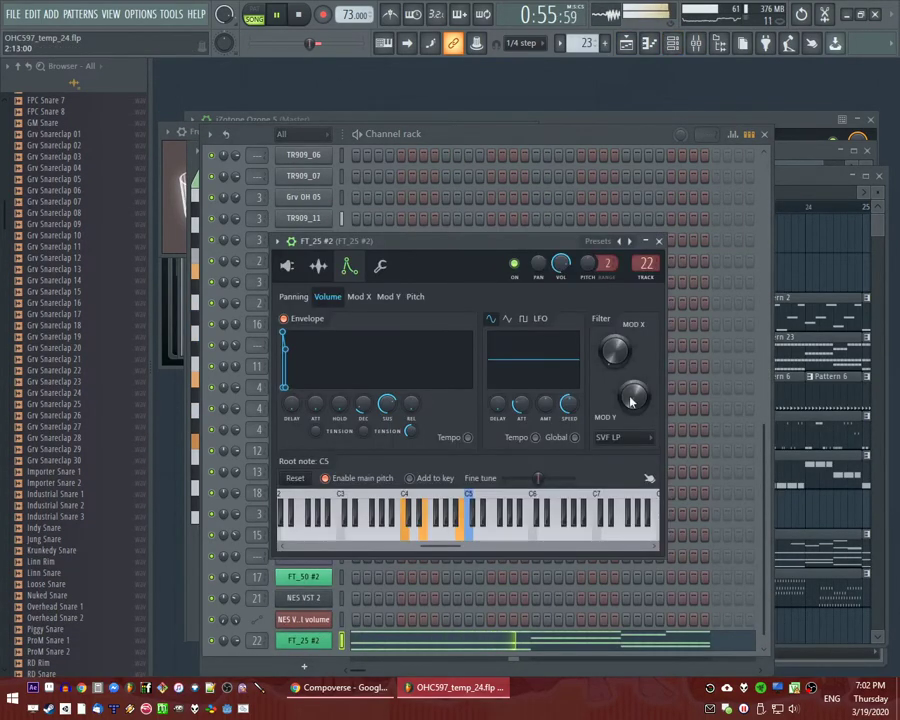
{"action": "right_click", "coordinate": [612, 352]}
{"action": "left_click", "coordinate": [661, 440]}
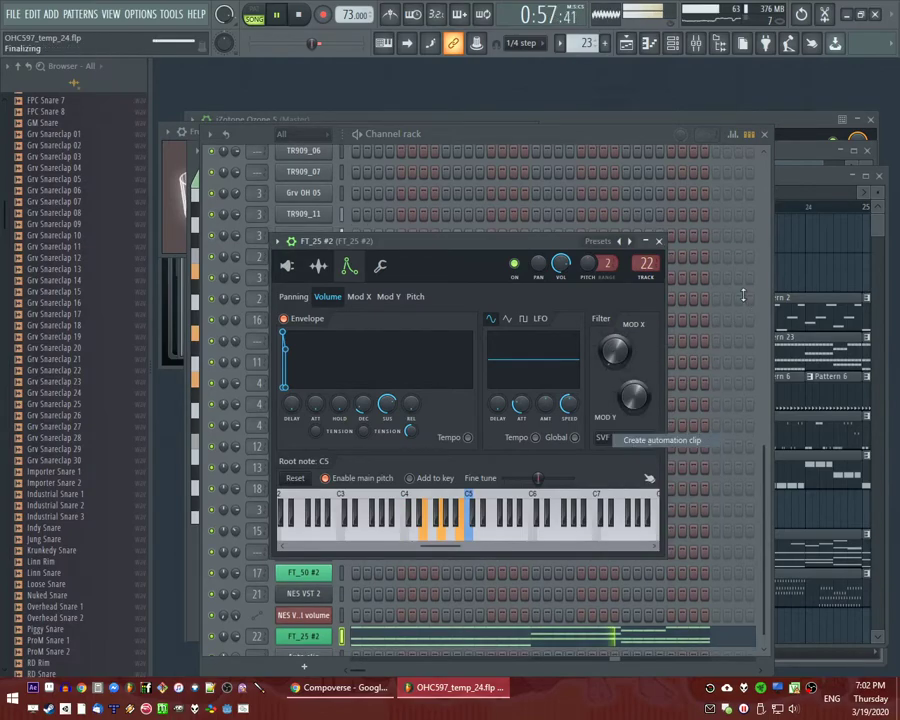
Set the end point of the filter frequency automation to 100% and move the clip to Track 2.
{"action": "left_click_drag", "start_coordinate": [637, 250], "coordinate": [638, 220]}
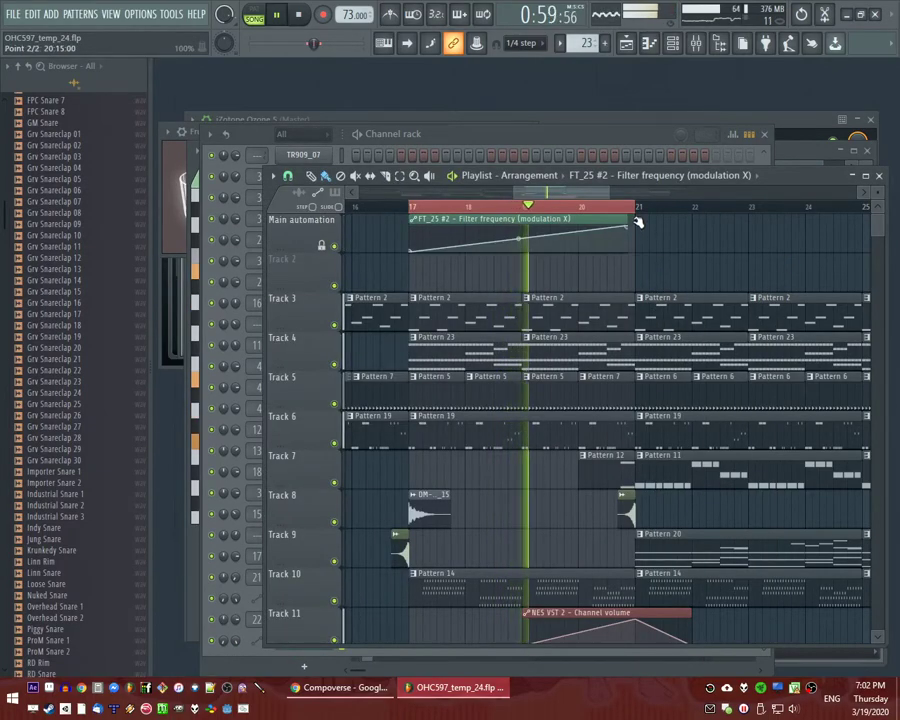
{"action": "left_click_drag", "start_coordinate": [567, 220], "coordinate": [568, 260]}
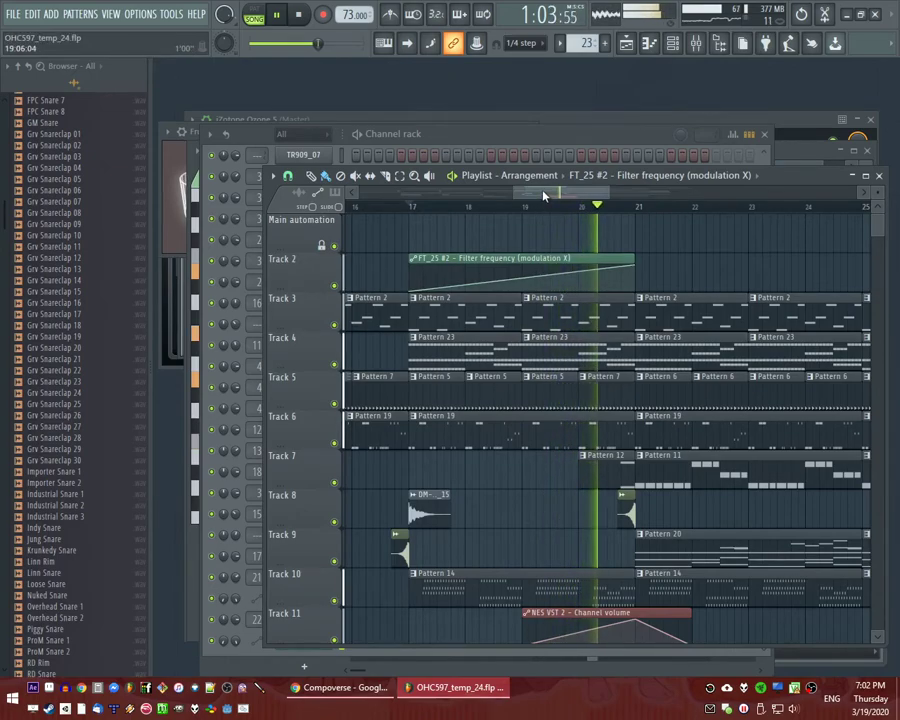
Make the Track 4 Pattern 23 clip at bar 19 unique and open its notes in the piano roll.
{"action": "left_click_drag", "start_coordinate": [543, 196], "coordinate": [560, 196]}
{"action": "scroll", "coordinate": [600, 248], "scroll_direction": "down", "scroll_amount": 2}
{"action": "scroll", "coordinate": [570, 266], "scroll_direction": "up", "scroll_amount": 2}
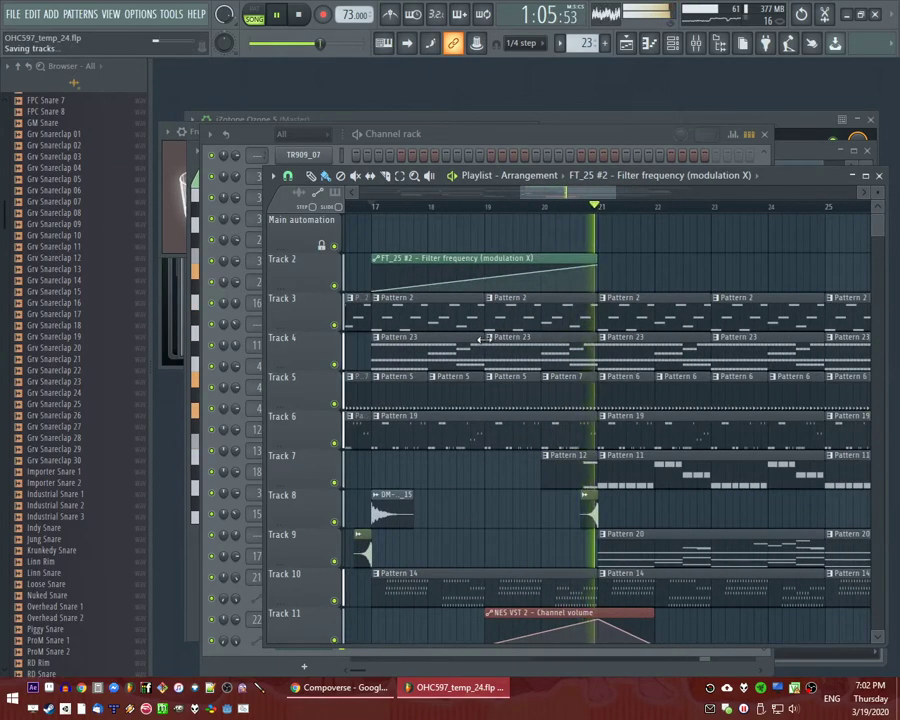
{"action": "left_click", "coordinate": [492, 205]}
{"action": "left_click", "coordinate": [490, 338]}
{"action": "left_click", "coordinate": [515, 429]}
{"action": "double_click", "coordinate": [530, 352]}
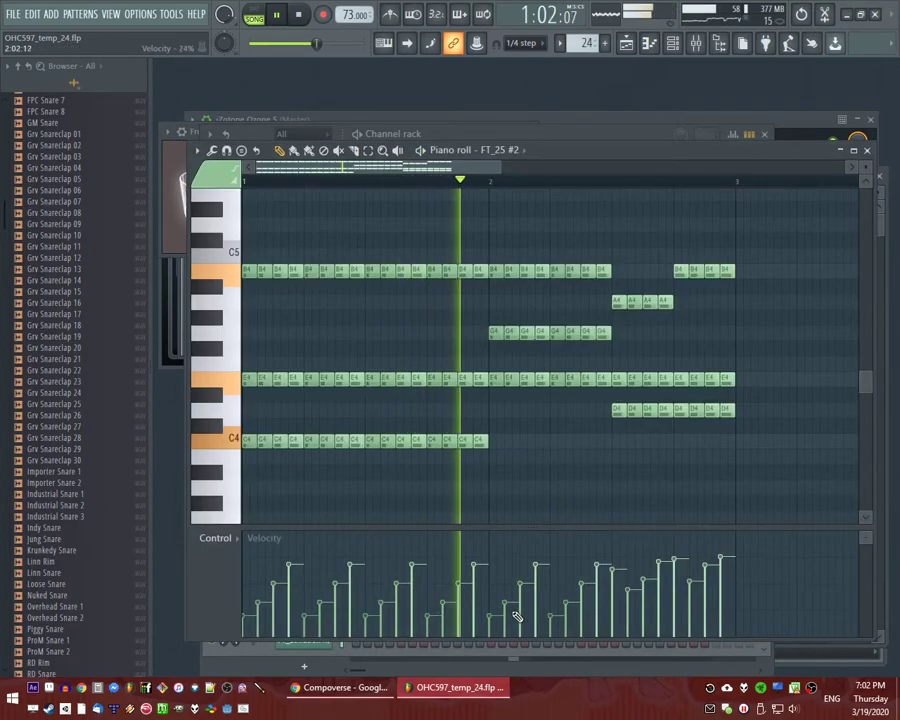
Ramp the last eight hits' velocities in bar 2 up to about 76% and raise the first and the fifth to seventh hits.
{"action": "mouse_move", "coordinate": [622, 577]}
{"action": "left_mouse_down"}
{"action": "mouse_move", "coordinate": [616, 568]}
{"action": "mouse_move", "coordinate": [730, 558]}
{"action": "left_mouse_up"}
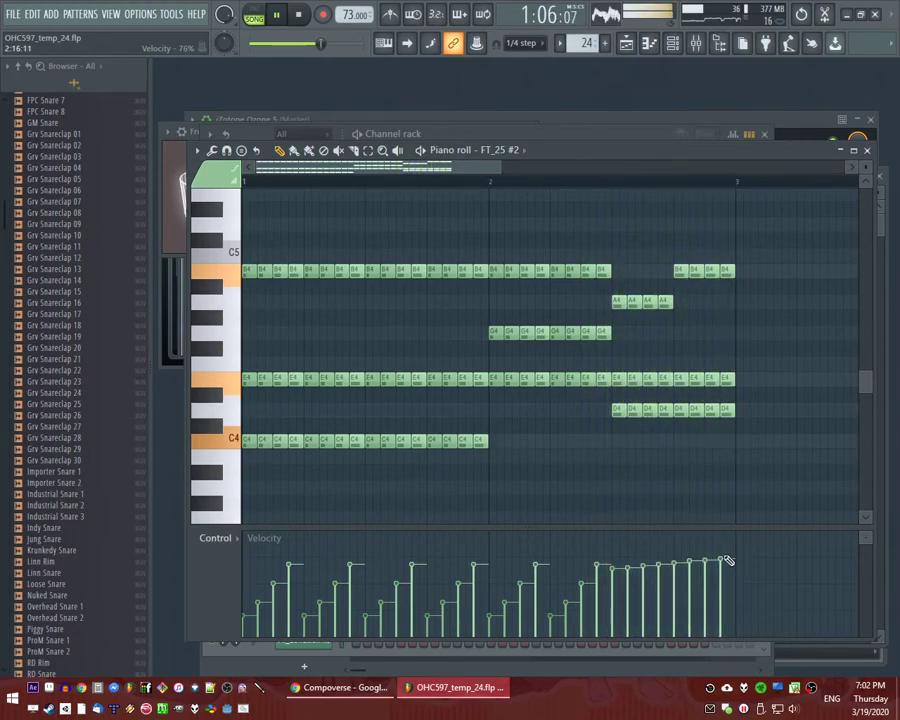
{"action": "left_click", "coordinate": [482, 186]}
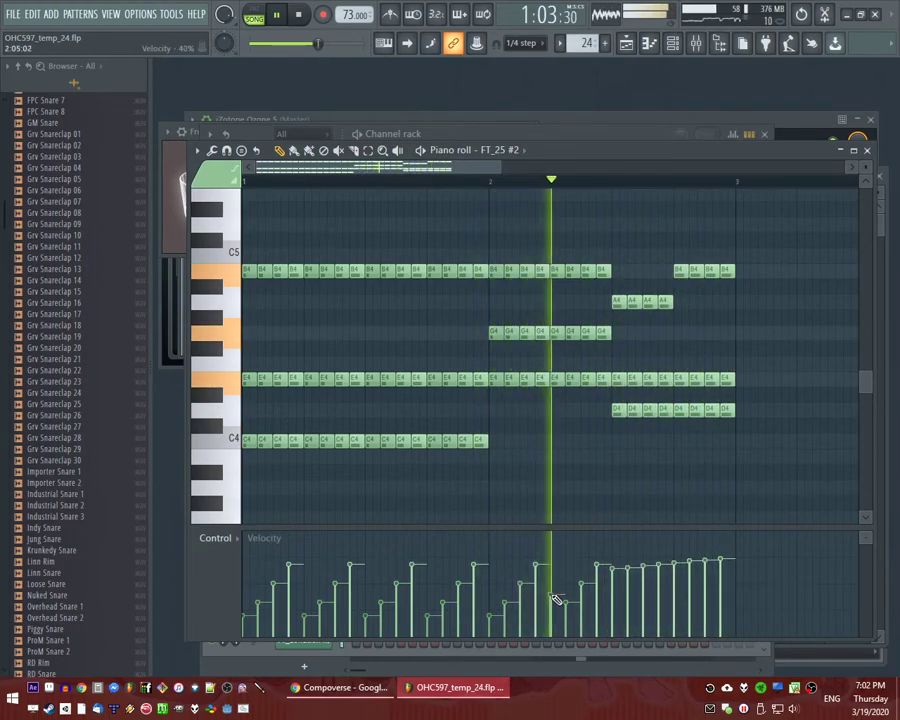
{"action": "key", "text": "space"}
{"action": "key", "text": "space"}
{"action": "left_click", "coordinate": [490, 181]}
{"action": "left_click", "coordinate": [418, 181]}
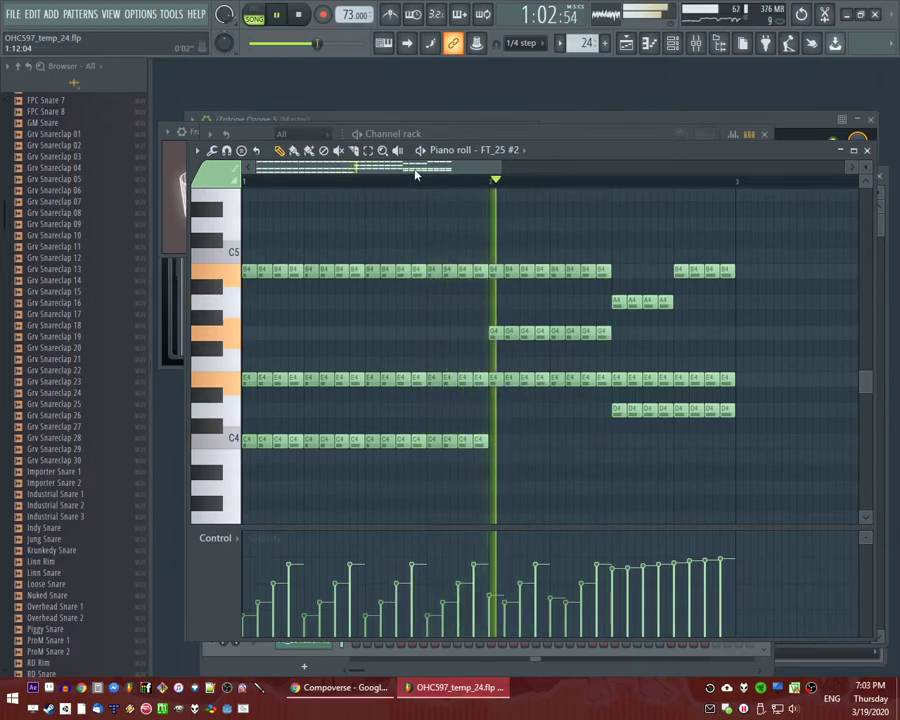
{"action": "mouse_move", "coordinate": [535, 594]}
{"action": "left_mouse_down"}
{"action": "mouse_move", "coordinate": [564, 592]}
{"action": "mouse_move", "coordinate": [614, 567]}
{"action": "left_mouse_up"}
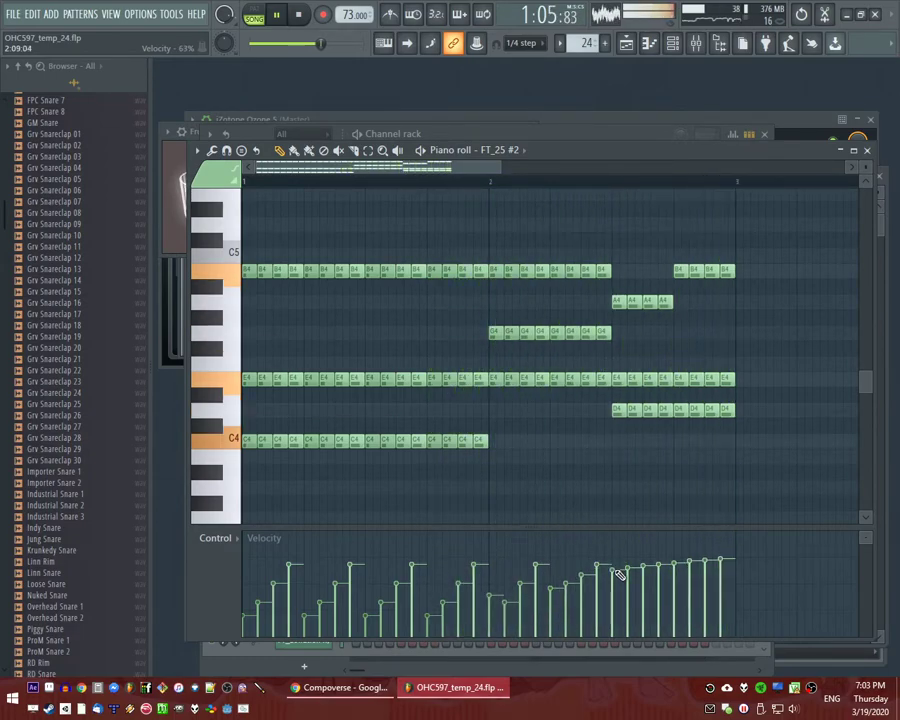
Return to the playlist and look over the whole arrangement down to its lowest tracks.
{"action": "key", "text": "F5"}
{"action": "left_click_drag", "start_coordinate": [563, 196], "coordinate": [587, 200]}
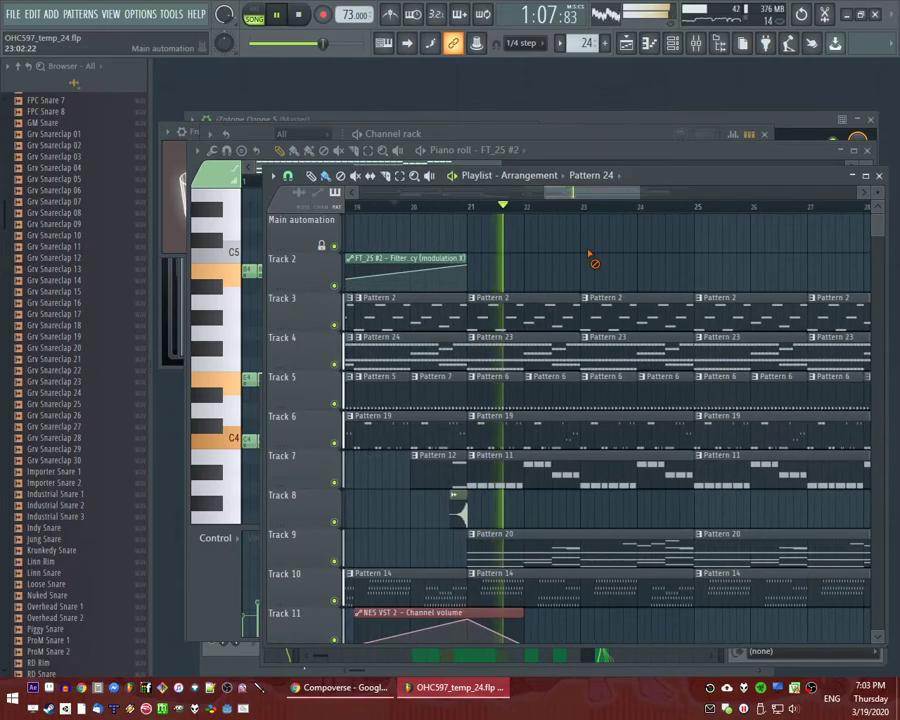
{"action": "scroll", "coordinate": [575, 261], "scroll_direction": "down", "scroll_amount": 3, "text": "ctrl"}
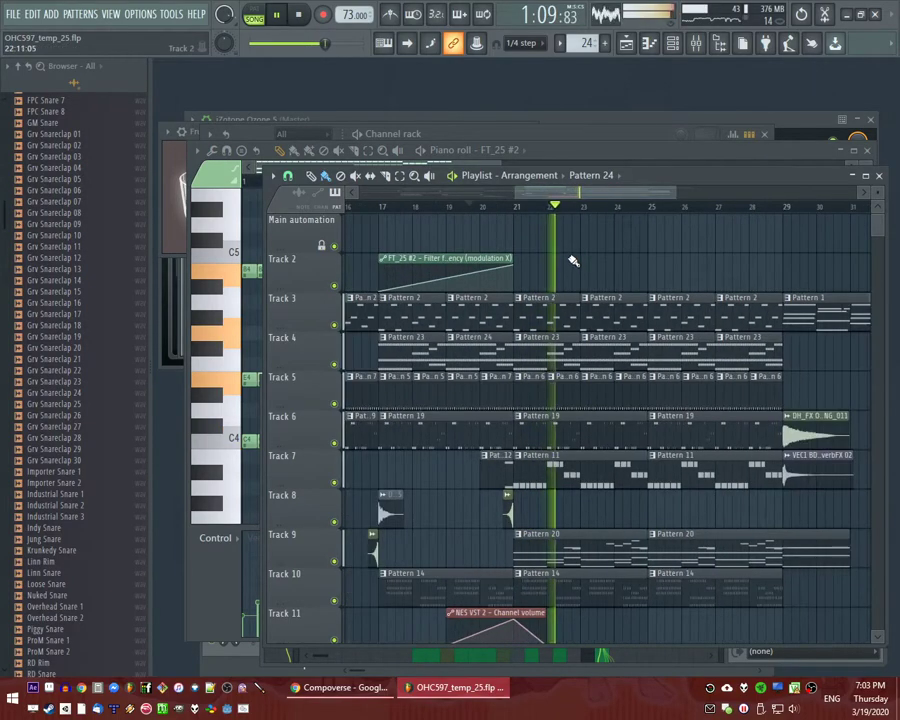
{"action": "scroll", "coordinate": [615, 488], "scroll_direction": "down", "scroll_amount": 5}
{"action": "scroll", "coordinate": [635, 475], "scroll_direction": "up", "scroll_amount": 3}
{"action": "scroll", "coordinate": [635, 475], "scroll_direction": "down", "scroll_amount": 3, "text": "ctrl"}
{"action": "scroll", "coordinate": [35, 135], "scroll_direction": "down", "scroll_amount": 10}
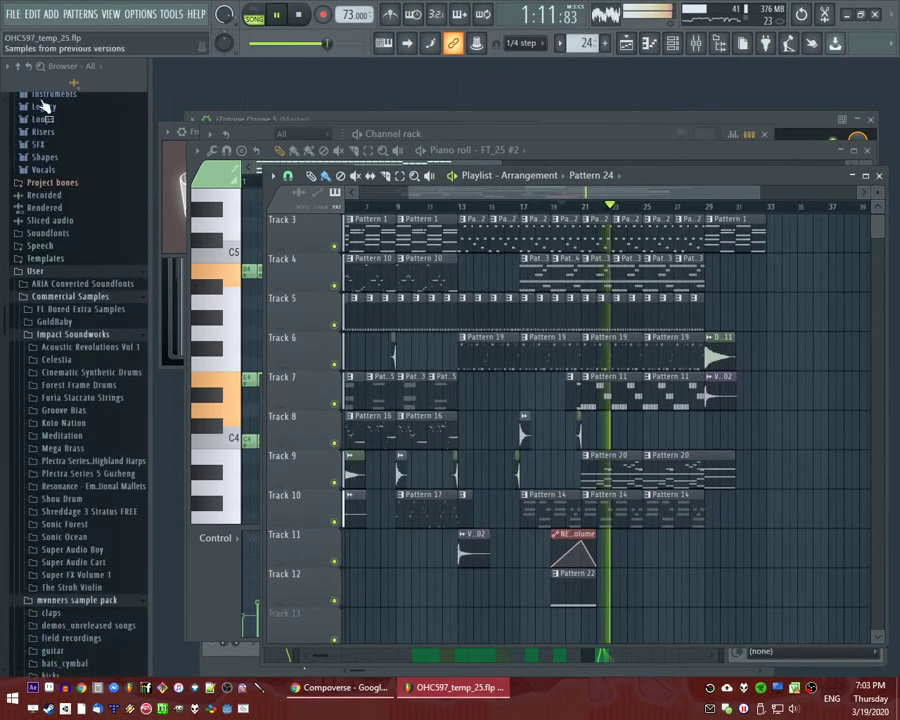
Preview the VEC1 BD ReverbFX 03 sample from the transition effects folder and place it on Track 13 at bar 21.
{"action": "left_click", "coordinate": [19, 67]}
{"action": "scroll", "coordinate": [88, 418], "scroll_direction": "down", "scroll_amount": 10}
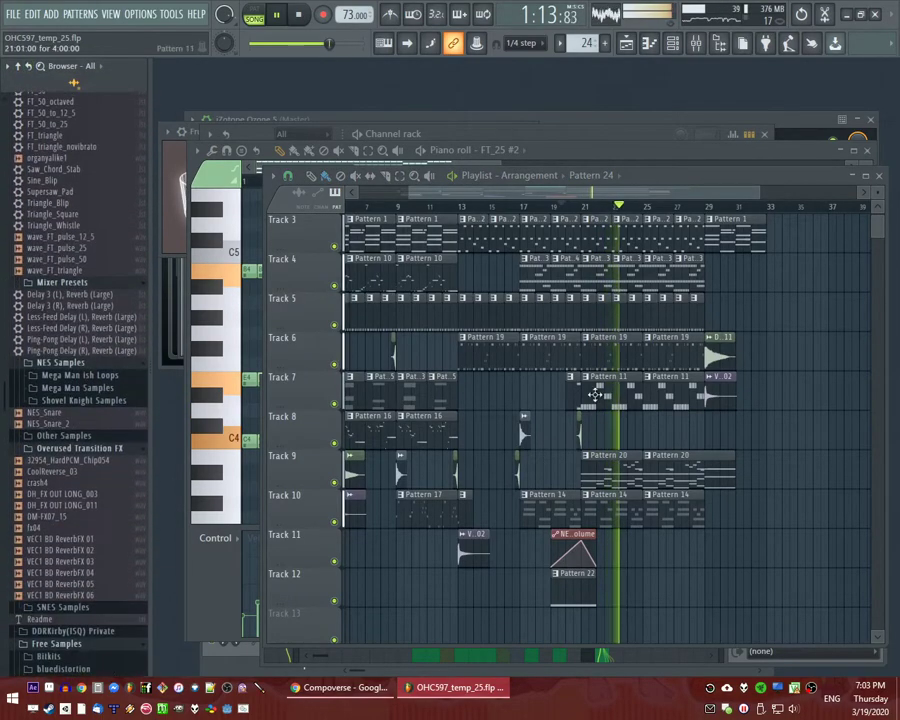
{"action": "scroll", "coordinate": [645, 365], "scroll_direction": "up", "scroll_amount": 2}
{"action": "scroll", "coordinate": [661, 388], "scroll_direction": "up", "scroll_amount": 3, "text": "ctrl"}
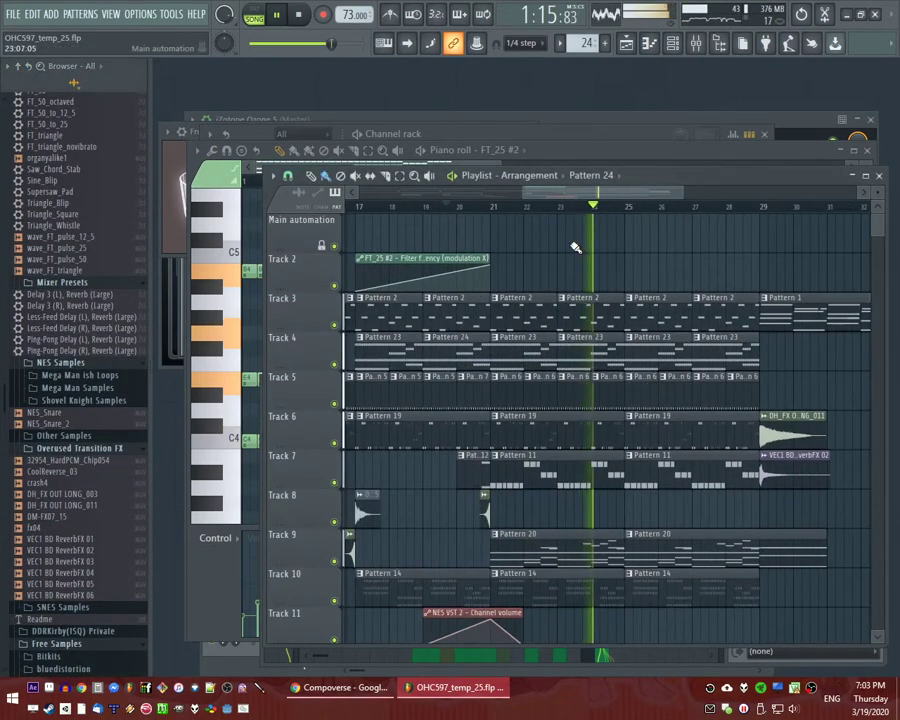
{"action": "scroll", "coordinate": [112, 510], "scroll_direction": "down", "scroll_amount": 3}
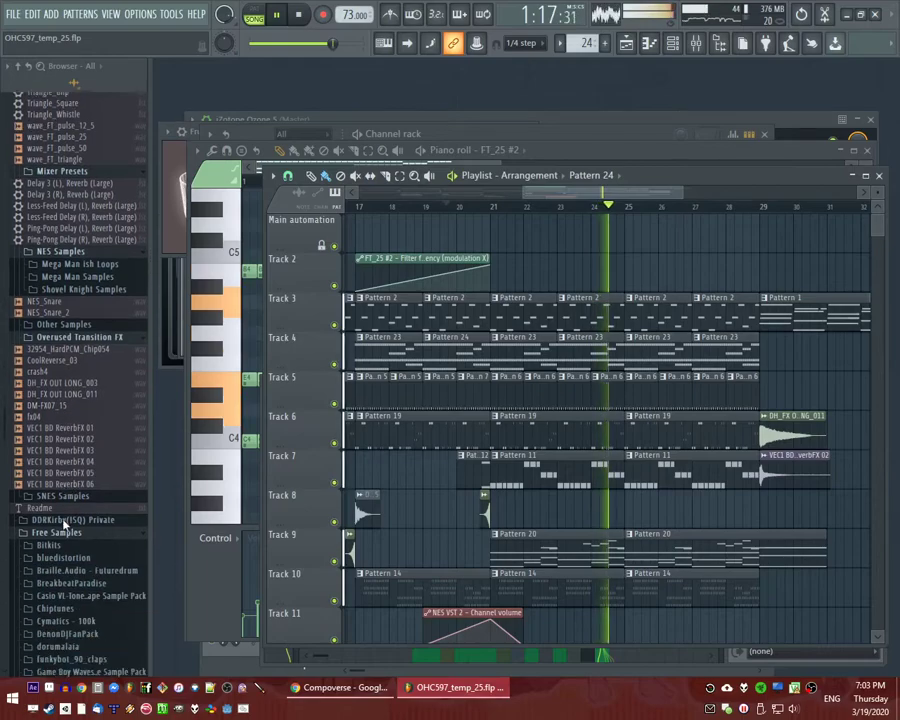
{"action": "left_click", "coordinate": [88, 449]}
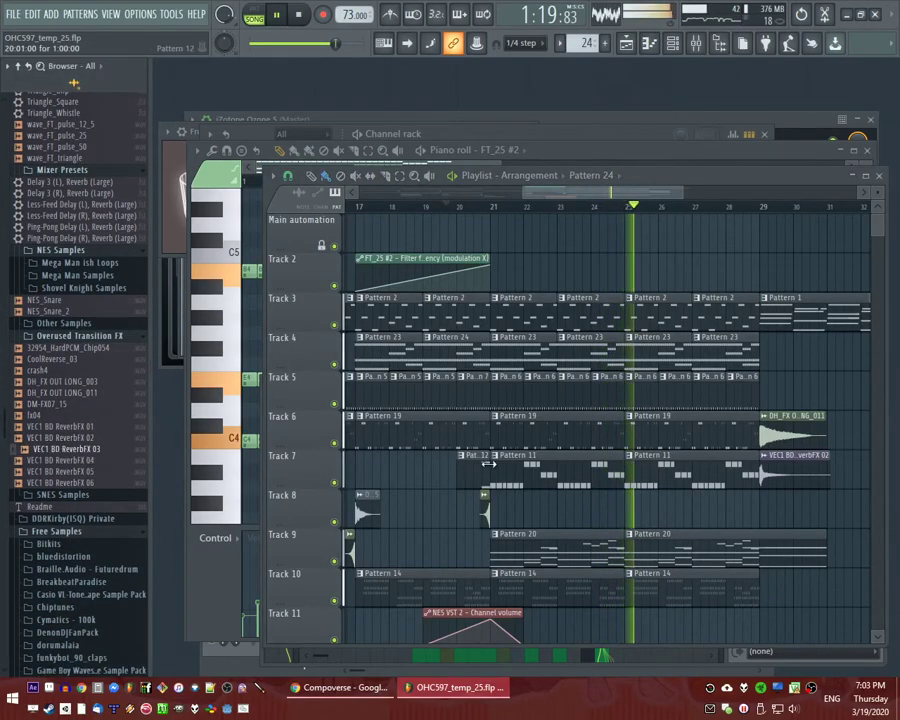
{"action": "scroll", "coordinate": [487, 465], "scroll_direction": "down", "scroll_amount": 3}
{"action": "left_click_drag", "start_coordinate": [91, 456], "coordinate": [508, 586]}
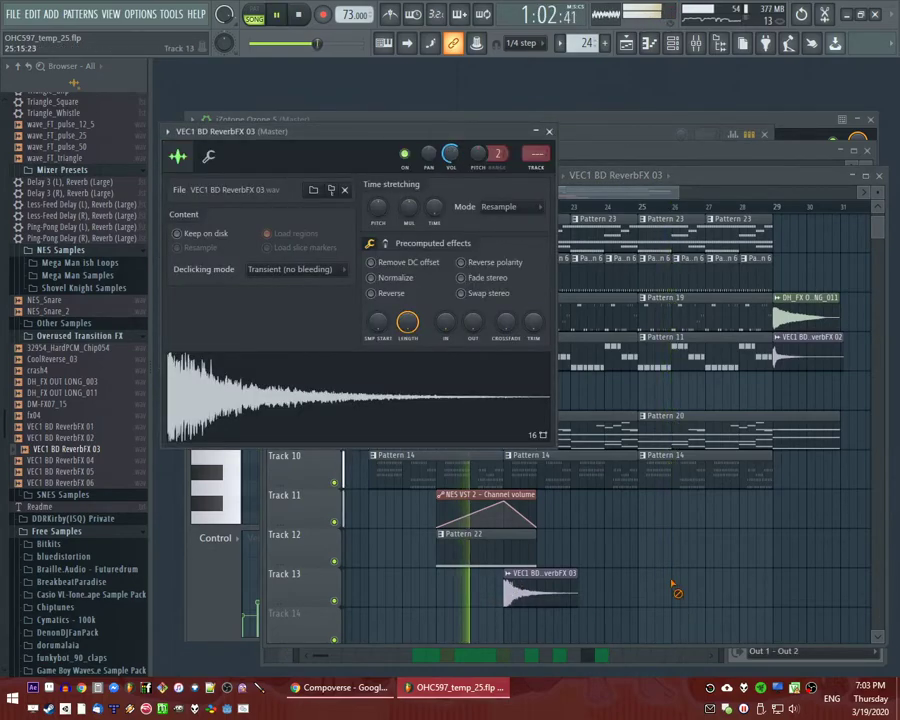
{"action": "right_click", "coordinate": [674, 582]}
{"action": "left_click", "coordinate": [531, 585]}
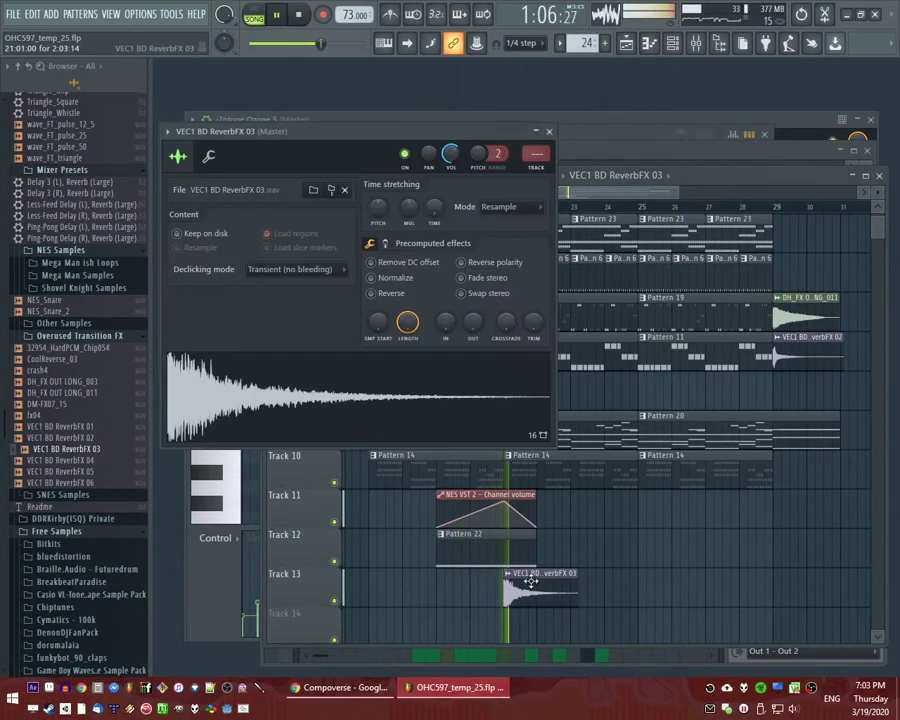
{"action": "left_click", "coordinate": [628, 553]}
{"action": "scroll", "coordinate": [628, 553], "scroll_direction": "up", "scroll_amount": 3}
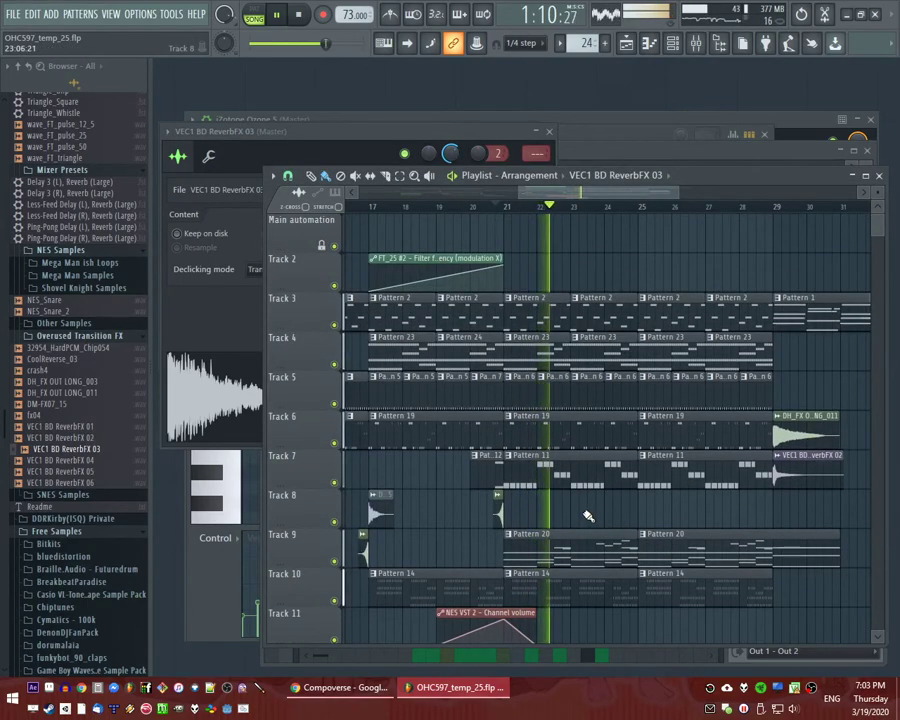
Review the arrangement between bars 17 and 30 and examine the hits in the Track 5 Pattern 6 clip.
{"action": "scroll", "coordinate": [560, 470], "scroll_direction": "down", "scroll_amount": 3}
{"action": "scroll", "coordinate": [550, 455], "scroll_direction": "up", "scroll_amount": 3}
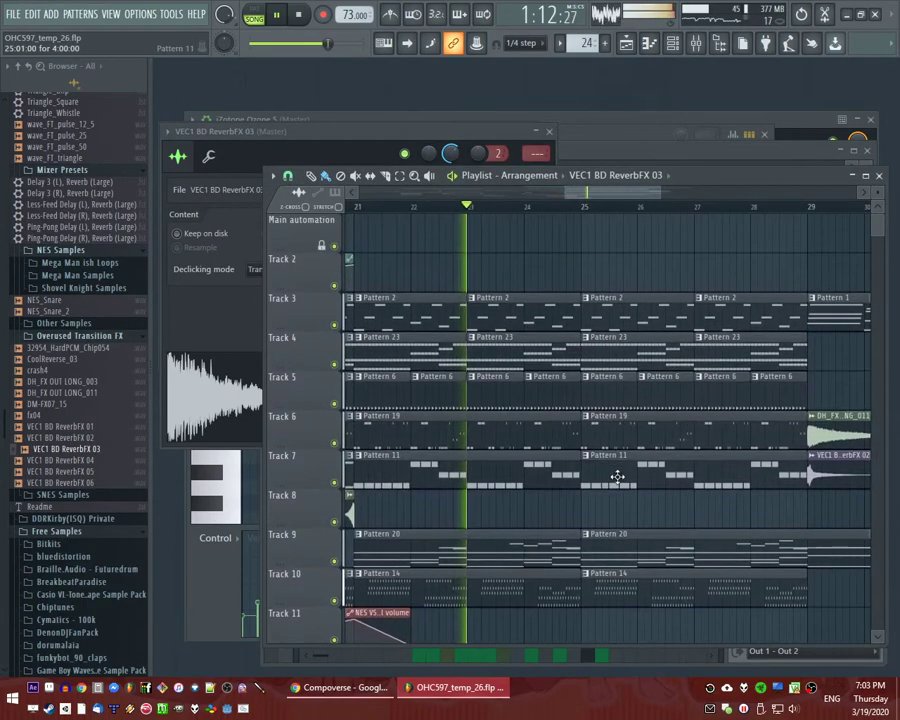
{"action": "scroll", "coordinate": [515, 505], "scroll_direction": "down", "scroll_amount": 3}
{"action": "scroll", "coordinate": [515, 490], "scroll_direction": "up", "scroll_amount": 2}
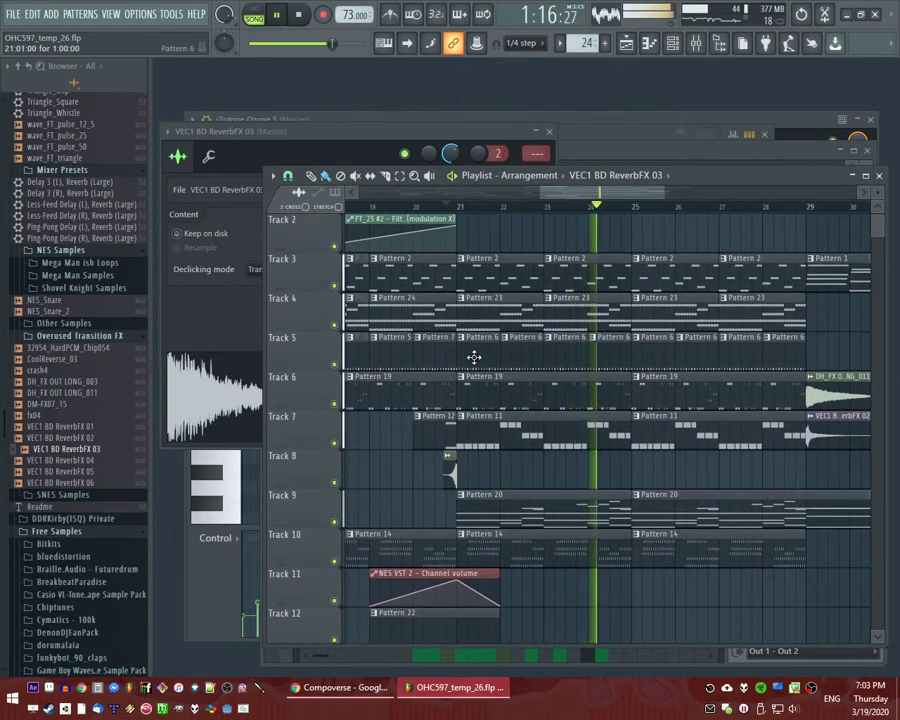
{"action": "double_click", "coordinate": [474, 357]}
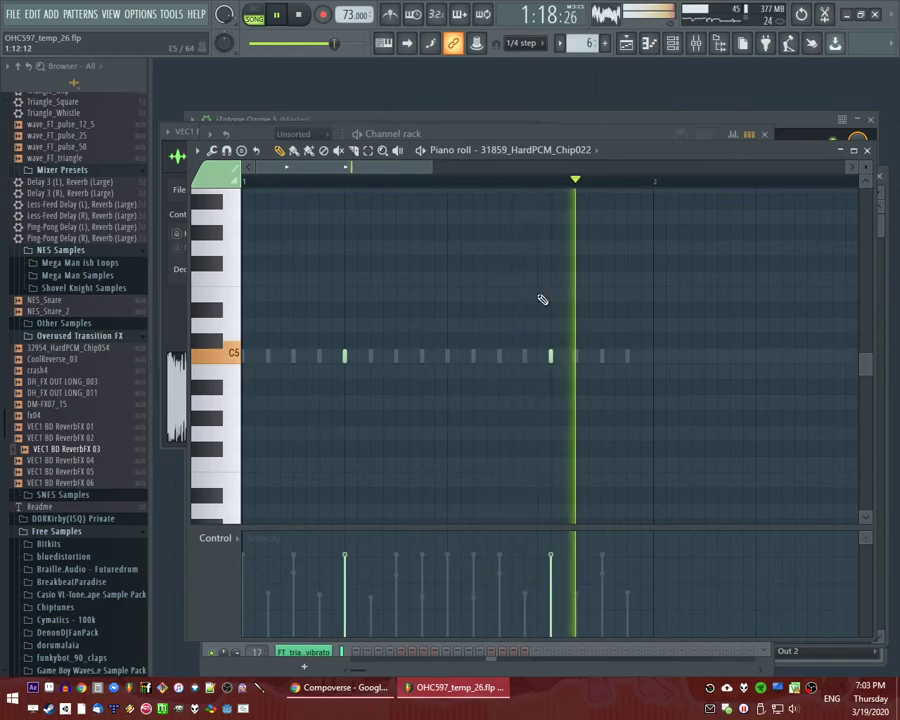
{"action": "key", "text": "F6"}
{"action": "key", "text": "F5"}
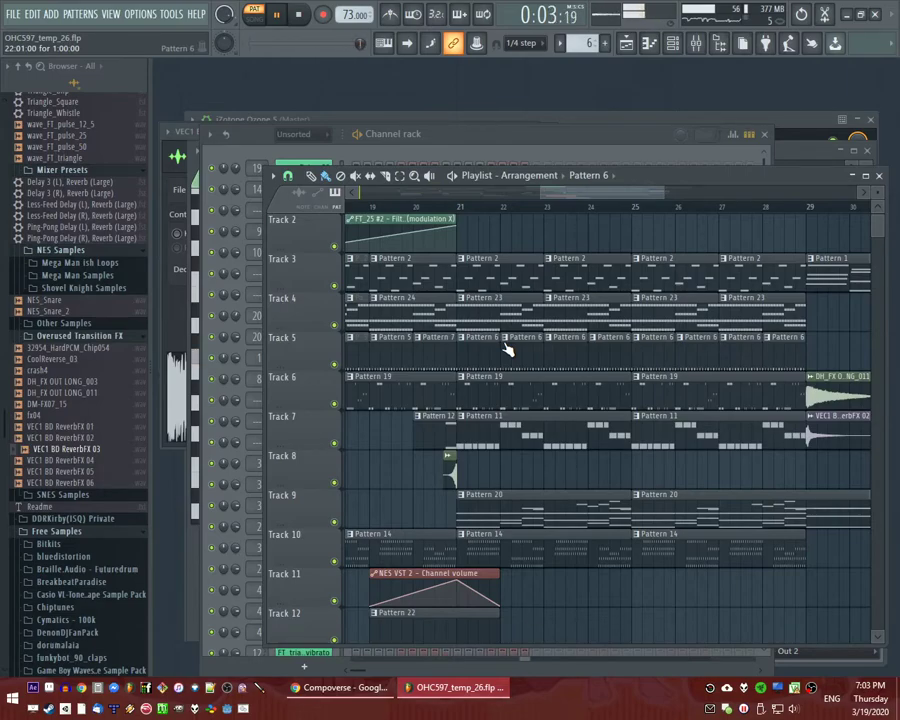
{"action": "scroll", "coordinate": [563, 395], "scroll_direction": "down", "scroll_amount": 5}
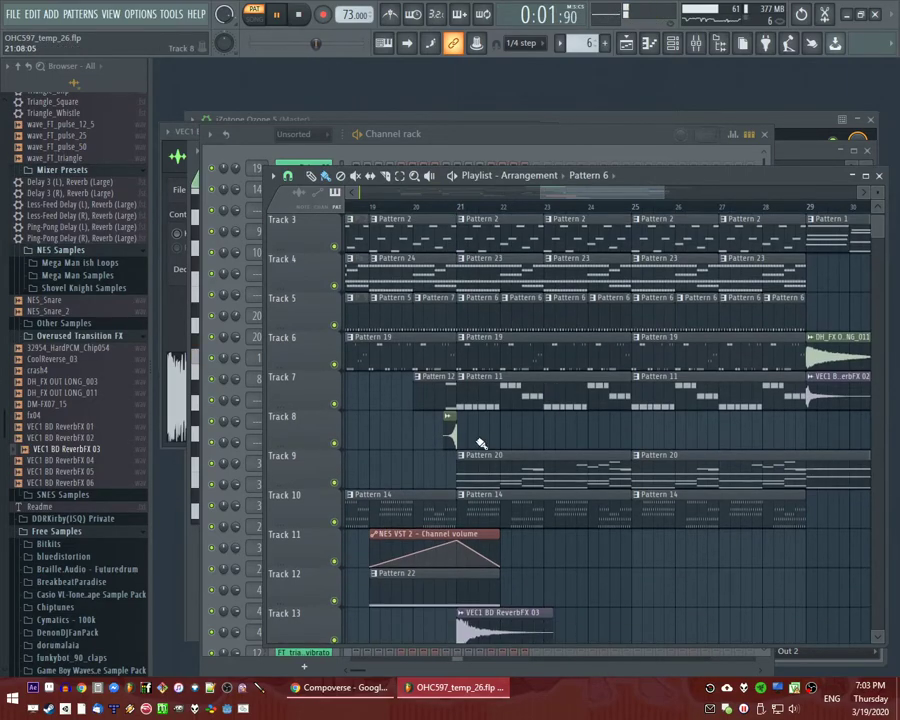
Create empty Pattern 25 and add the 909 CH 2 sample from the Packs hats folder as a new channel.
{"action": "key", "text": "F4"}
{"action": "key", "text": "space"}
{"action": "key", "text": "F6"}
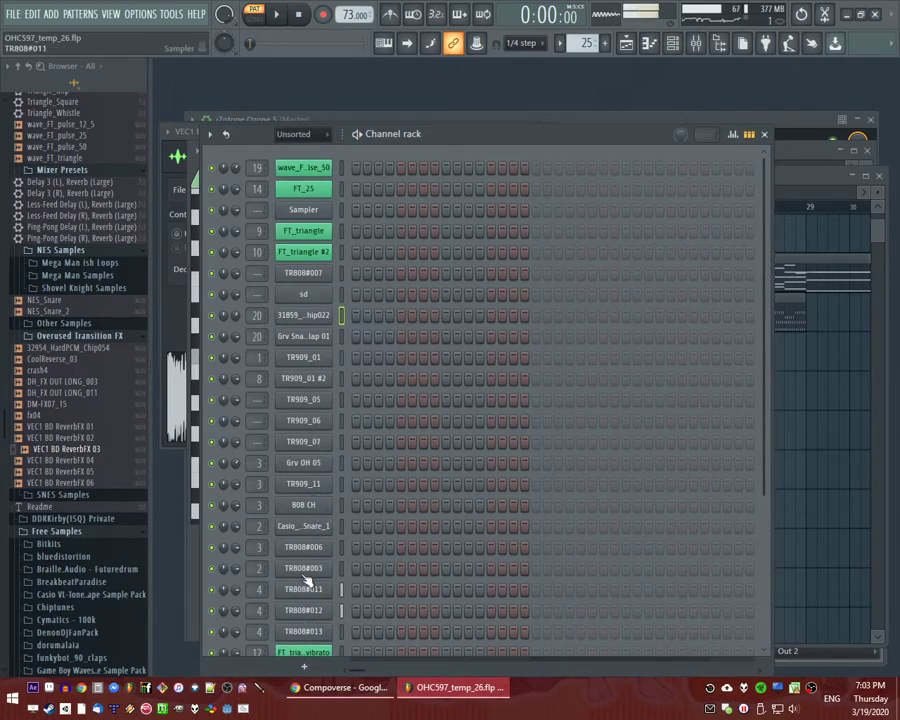
{"action": "scroll", "coordinate": [307, 400], "scroll_direction": "down", "scroll_amount": 3}
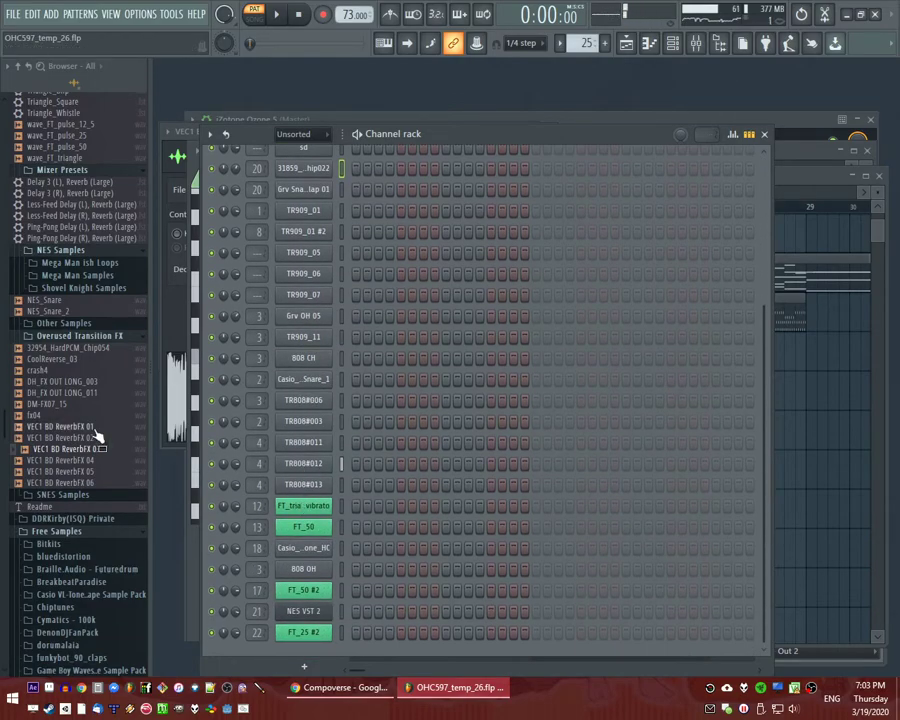
{"action": "scroll", "coordinate": [90, 445], "scroll_direction": "up", "scroll_amount": 15}
{"action": "scroll", "coordinate": [79, 448], "scroll_direction": "down", "scroll_amount": 20}
{"action": "scroll", "coordinate": [72, 432], "scroll_direction": "up", "scroll_amount": 20}
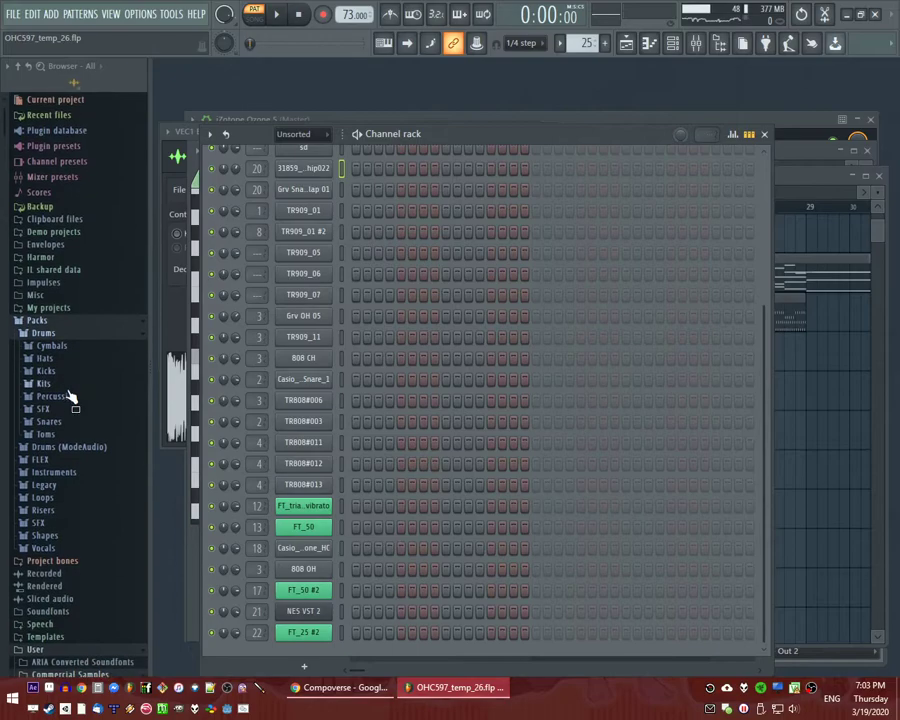
{"action": "left_click", "coordinate": [60, 360]}
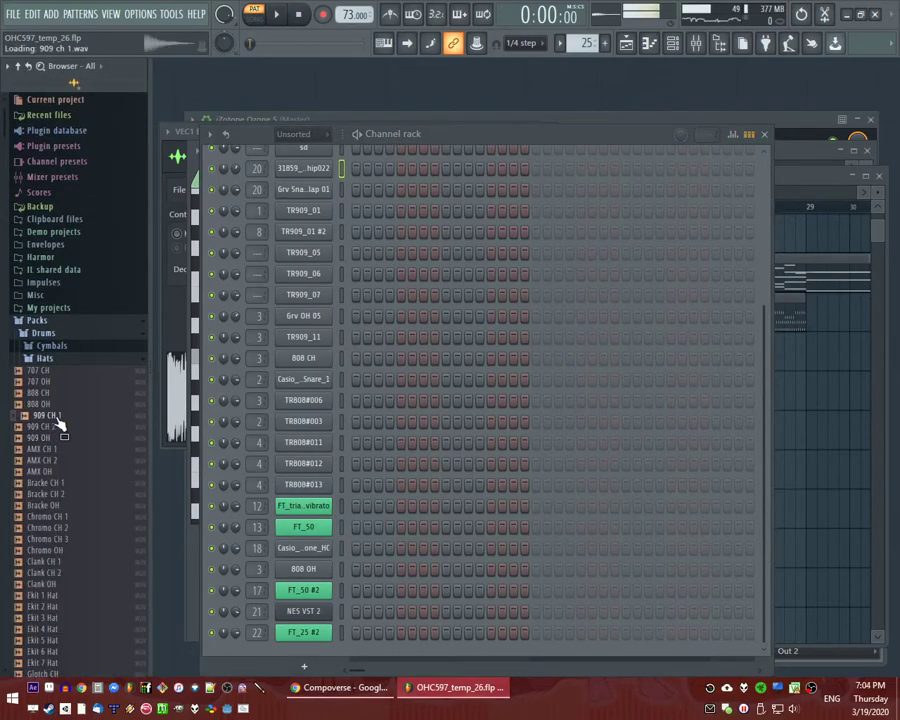
{"action": "left_click_drag", "start_coordinate": [297, 650], "coordinate": [305, 646]}
Put a 909 CH 2 hit on every fourth step, route the channel to mixer track 3 and play the pattern.
{"action": "right_click", "coordinate": [316, 641]}
{"action": "left_click", "coordinate": [513, 548]}
{"action": "key", "text": "space"}
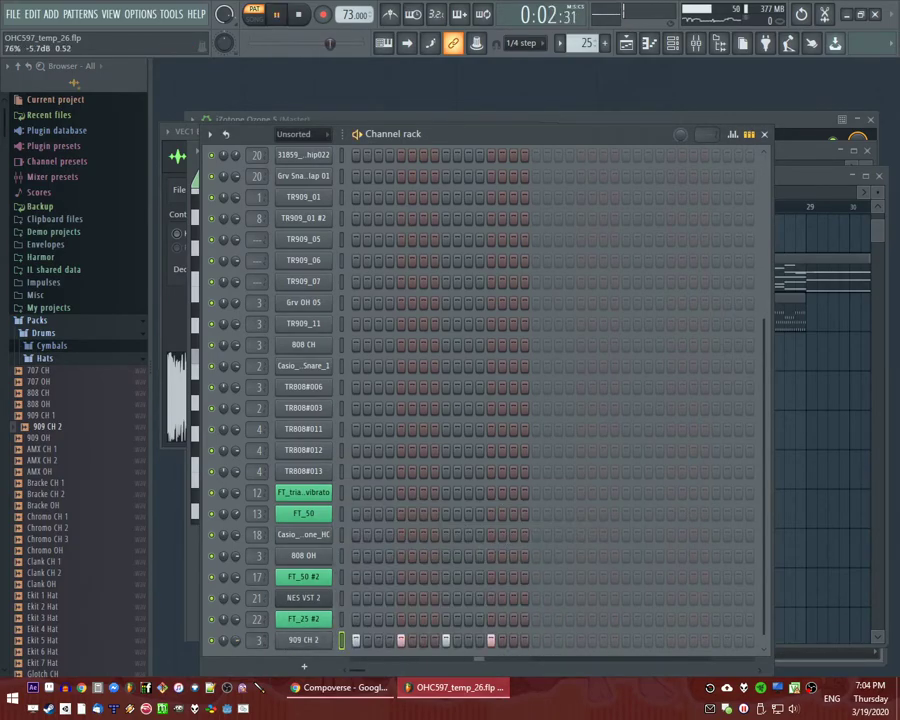
Place Pattern 25 clips back to back on Track 14 from bar 21 to bar 29.
{"action": "key", "text": "F5"}
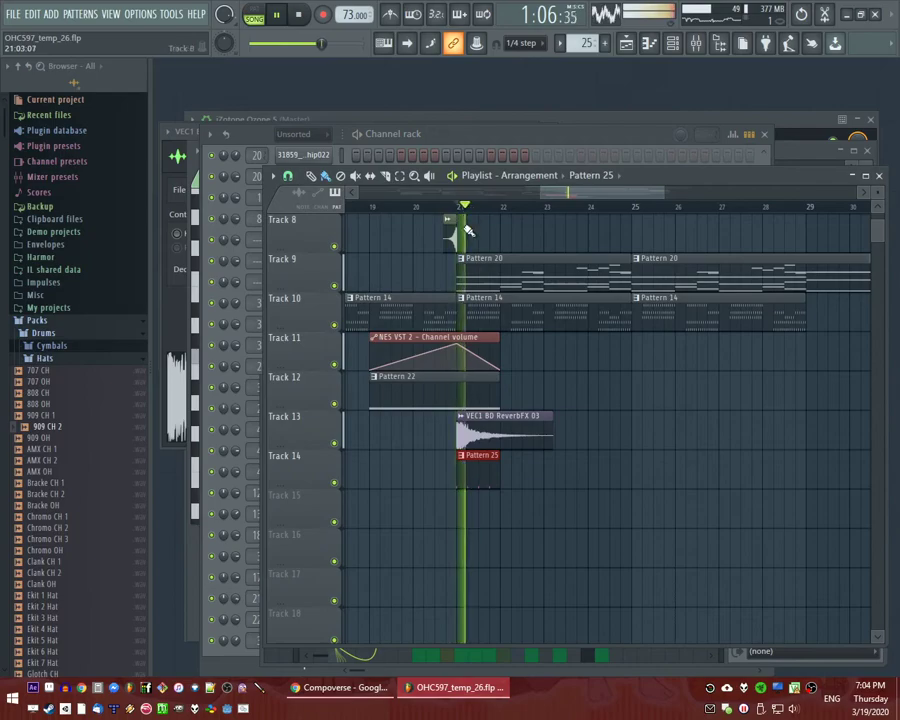
{"action": "scroll", "coordinate": [466, 220], "scroll_direction": "up", "scroll_amount": 3}
{"action": "scroll", "coordinate": [560, 515], "scroll_direction": "down", "scroll_amount": 1}
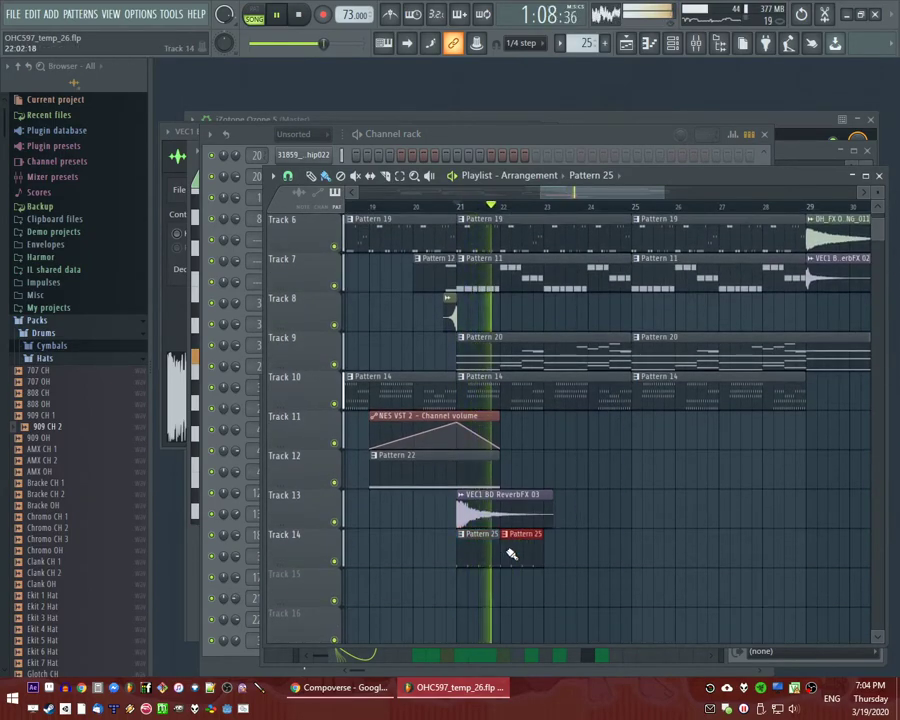
{"action": "left_click_drag", "start_coordinate": [510, 555], "coordinate": [775, 535]}
Add 909 CH 2 hits halfway between the existing ones so that every second step has a hit.
{"action": "key", "text": "F6"}
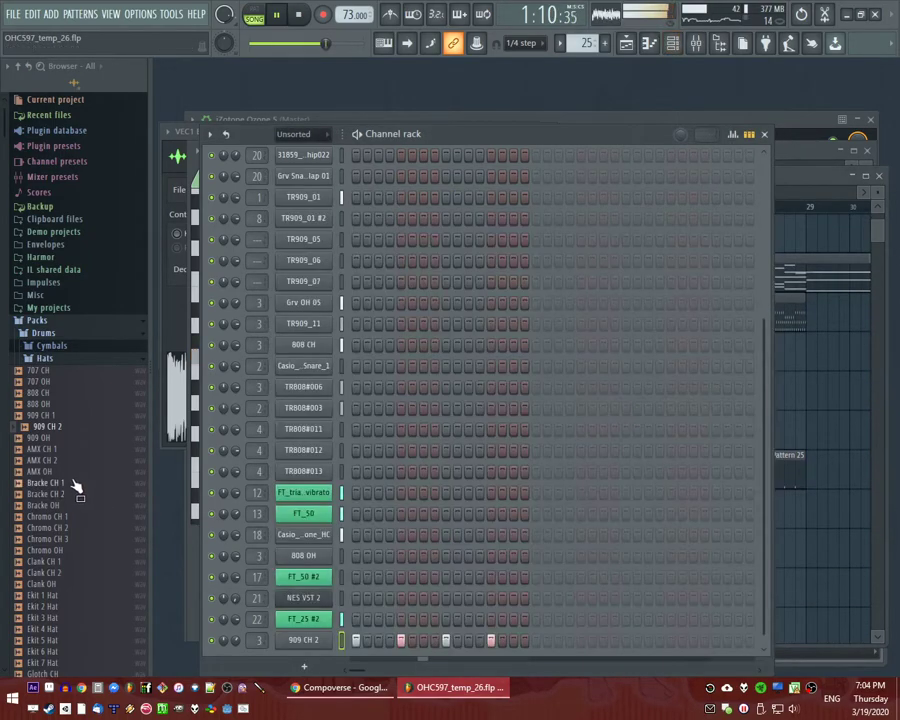
{"action": "scroll", "coordinate": [77, 487], "scroll_direction": "down", "scroll_amount": 5}
{"action": "left_click", "coordinate": [379, 640]}
{"action": "left_click", "coordinate": [423, 640]}
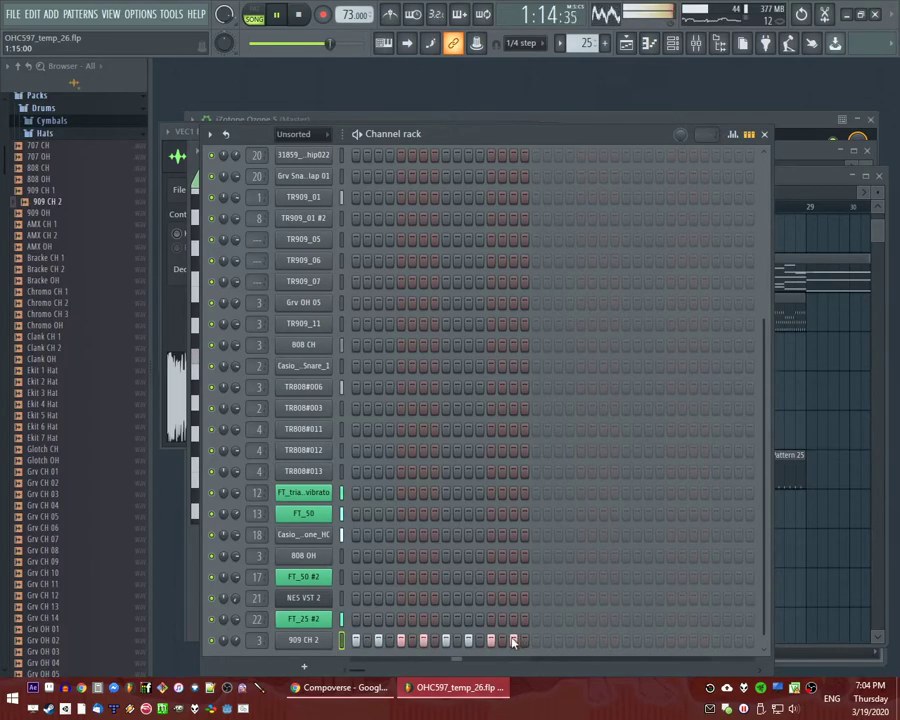
Open the 909 CH 2 notes in the piano roll and lower the velocities of the second, fourth, sixth and eighth hits.
{"action": "right_click", "coordinate": [318, 645]}
{"action": "left_click", "coordinate": [385, 486]}
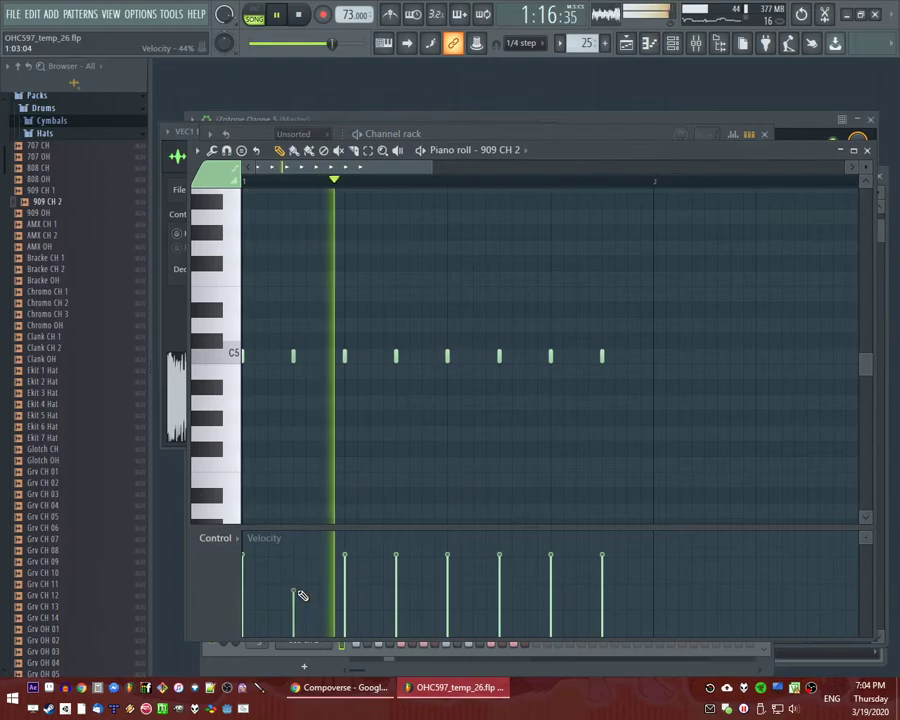
{"action": "left_click", "coordinate": [396, 585]}
{"action": "left_click", "coordinate": [499, 580]}
{"action": "left_click", "coordinate": [602, 586]}
{"action": "left_click", "coordinate": [294, 585]}
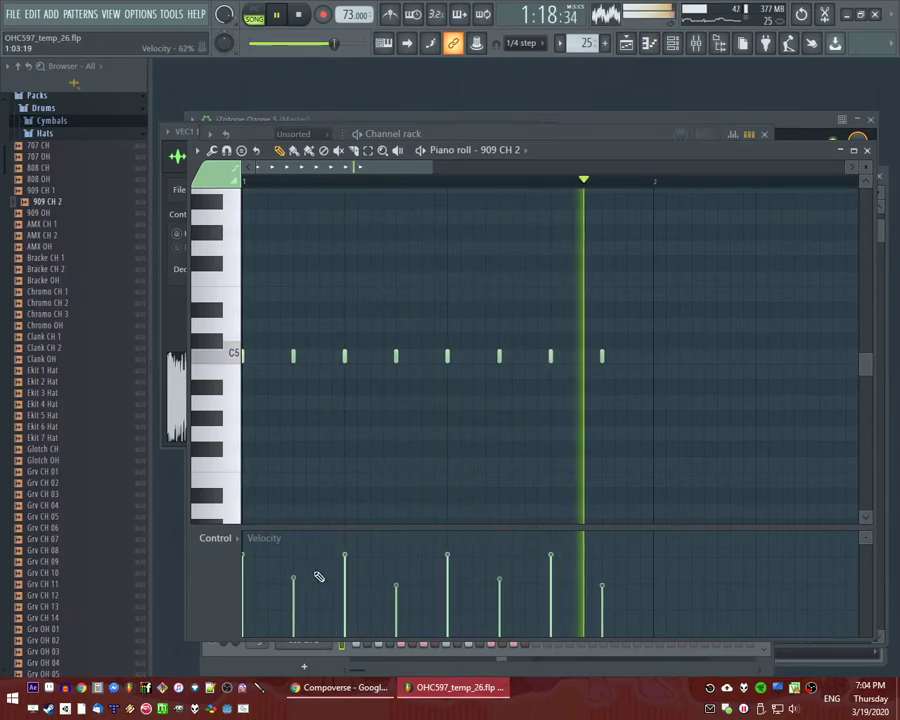
Browse the kits, percussion and snares folders of the drum packs for another percussion sample.
{"action": "left_click", "coordinate": [52, 137]}
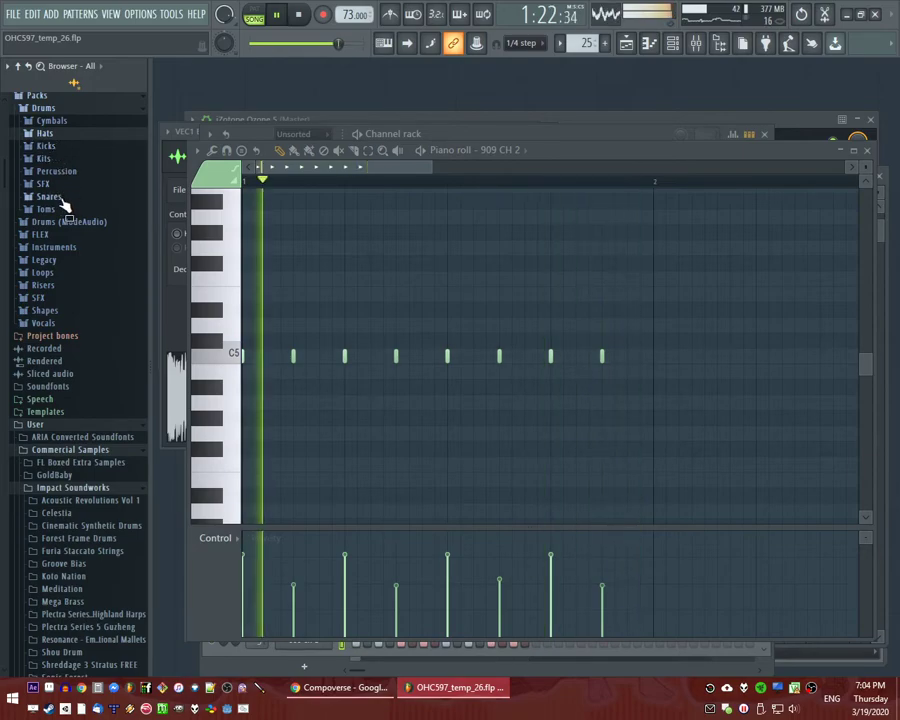
{"action": "left_click", "coordinate": [55, 196]}
{"action": "left_click", "coordinate": [54, 160]}
{"action": "left_click", "coordinate": [57, 172]}
{"action": "left_click", "coordinate": [54, 160]}
{"action": "left_click", "coordinate": [52, 196]}
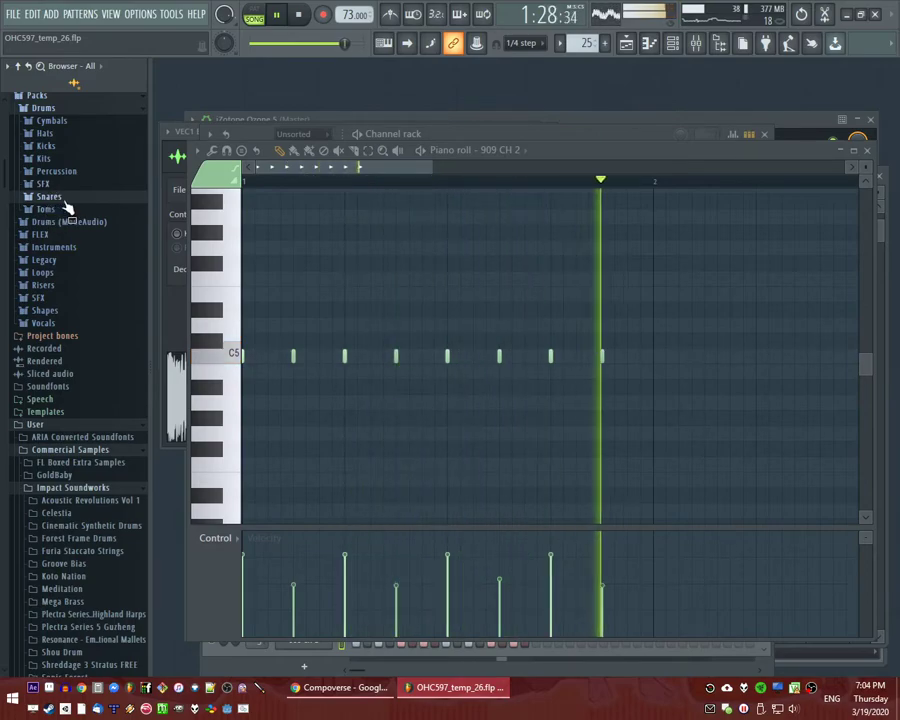
{"action": "left_click", "coordinate": [62, 197]}
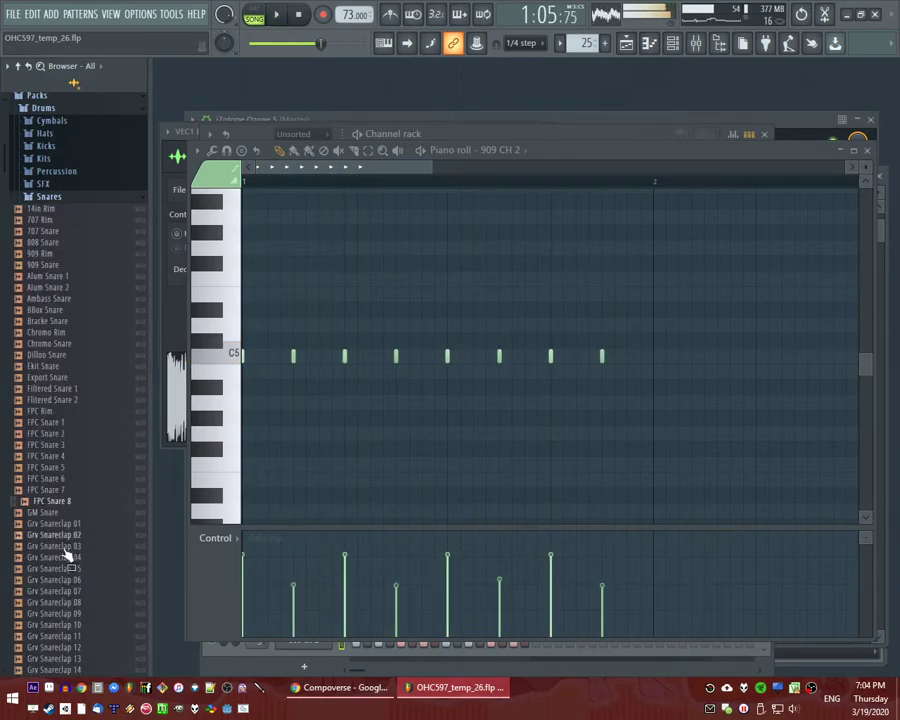
{"action": "left_click", "coordinate": [58, 198]}
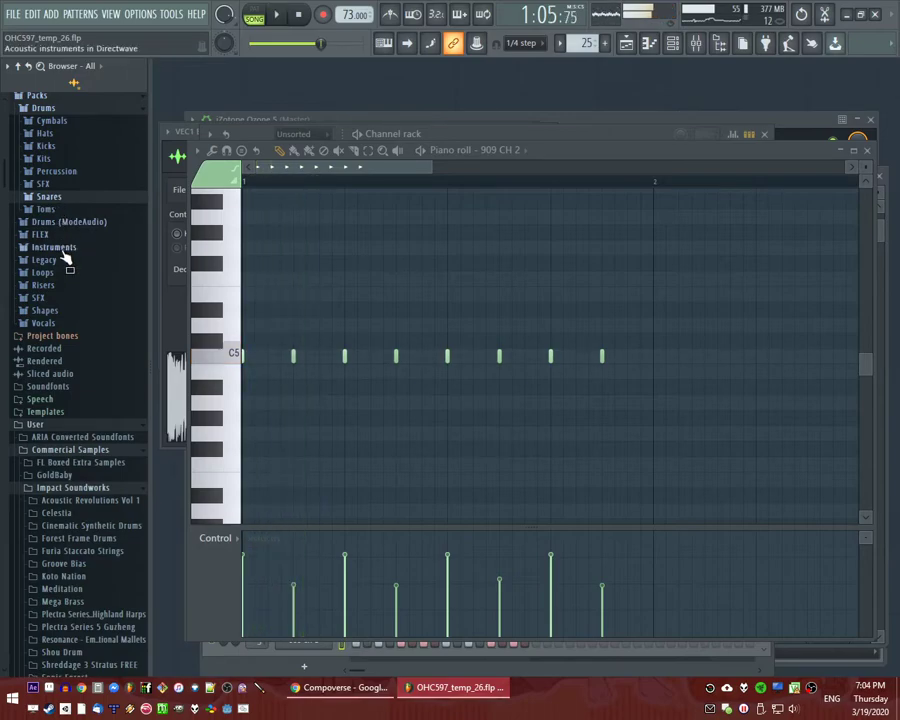
{"action": "key", "text": "space"}
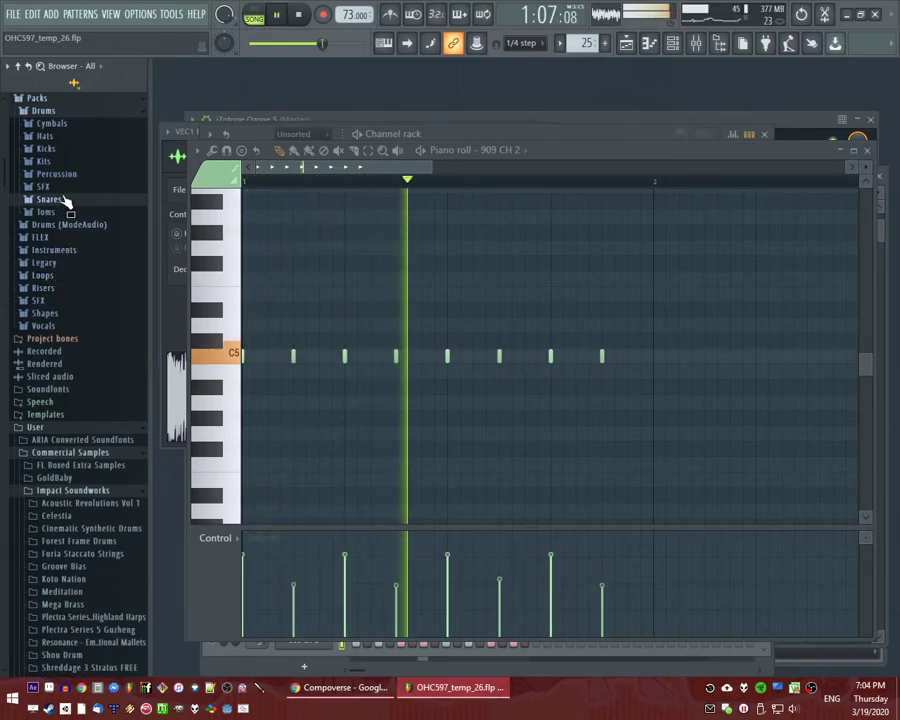
Open the vintage folder of the legacy drums and preview the VT_HandClap_2 and VT_Ride samples.
{"action": "left_click", "coordinate": [56, 250]}
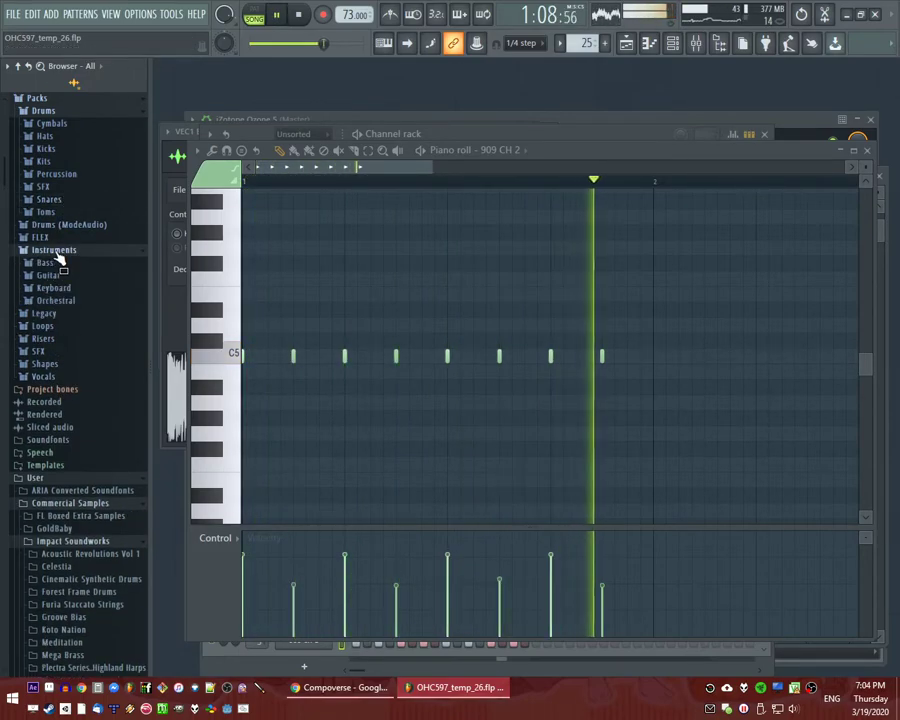
{"action": "left_click", "coordinate": [52, 313]}
{"action": "left_click", "coordinate": [52, 326]}
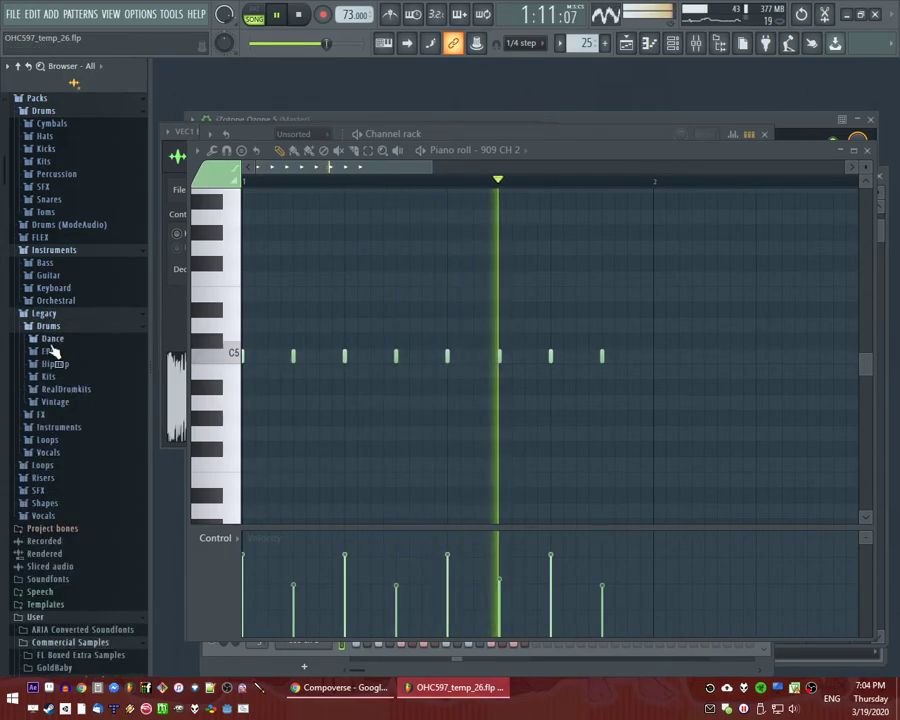
{"action": "left_click", "coordinate": [62, 401]}
{"action": "scroll", "coordinate": [65, 450], "scroll_direction": "down", "scroll_amount": 4}
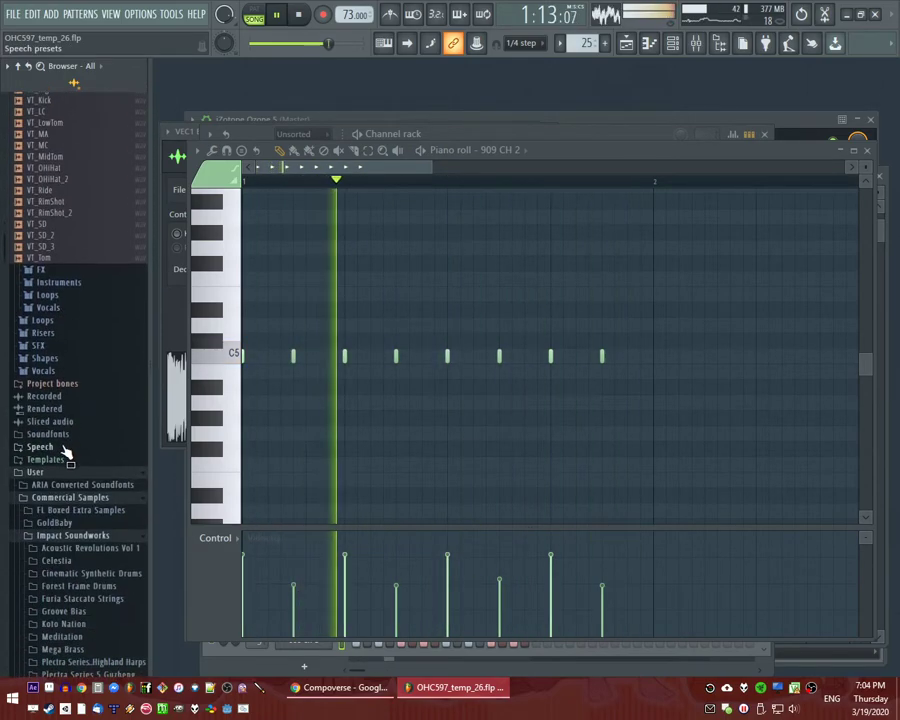
{"action": "scroll", "coordinate": [65, 400], "scroll_direction": "up", "scroll_amount": 3}
{"action": "left_click", "coordinate": [55, 225]}
{"action": "left_click", "coordinate": [56, 290]}
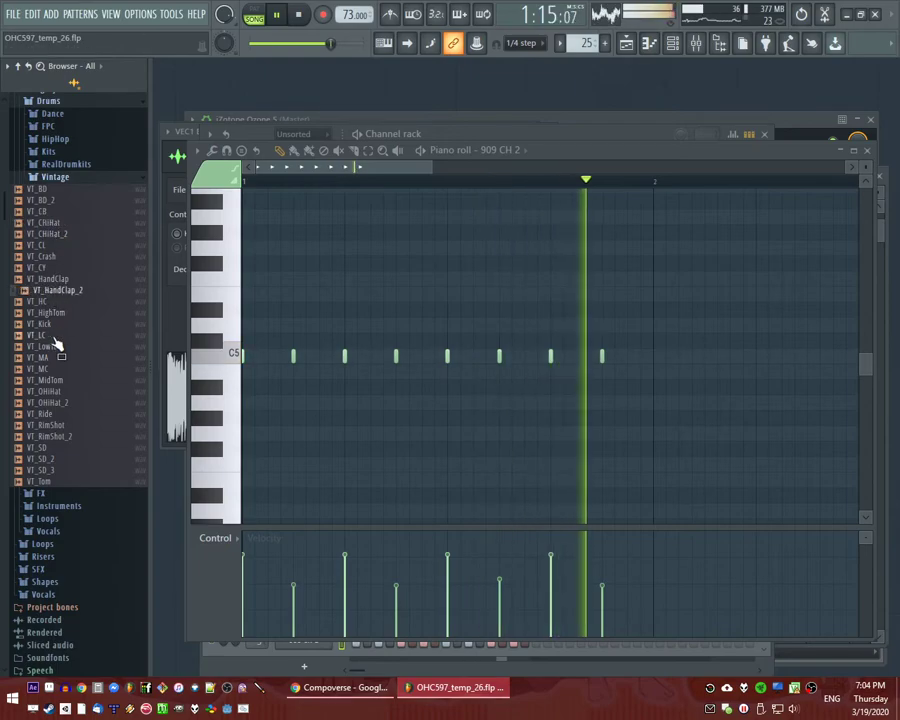
{"action": "left_click", "coordinate": [60, 418]}
Add the VT_Ride sample as a new channel in empty Pattern 26 and put a hit on every fourth step.
{"action": "left_click_drag", "start_coordinate": [323, 669], "coordinate": [304, 661]}
{"action": "key", "text": "F9"}
{"action": "key", "text": "F5"}
{"action": "key", "text": "KP_Add"}
{"action": "key", "text": "F6"}
{"action": "scroll", "coordinate": [362, 536], "scroll_direction": "down", "scroll_amount": 1}
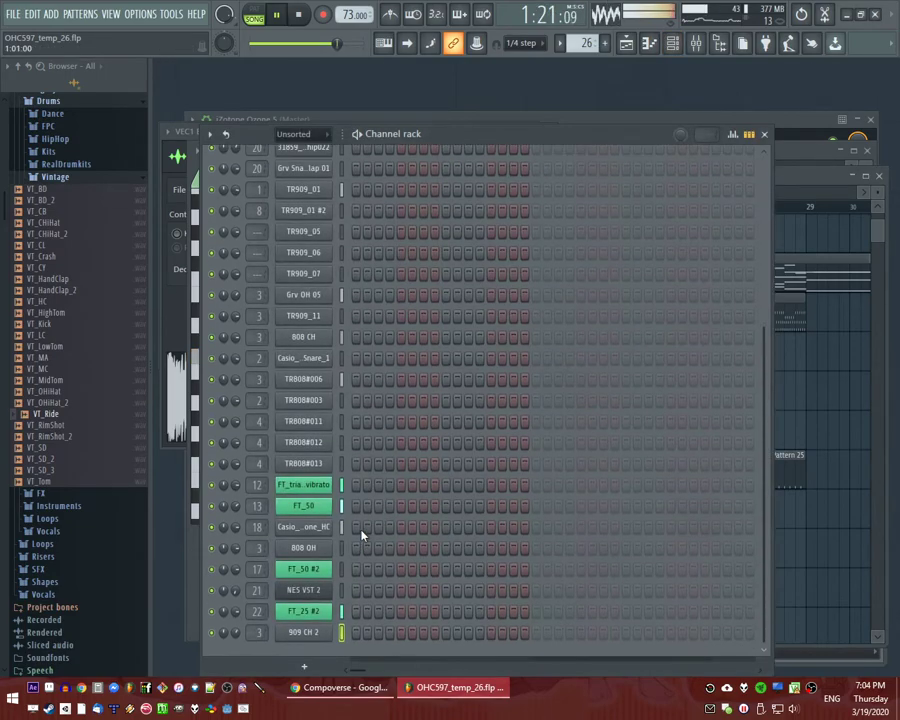
{"action": "left_click_drag", "start_coordinate": [305, 660], "coordinate": [305, 655]}
{"action": "right_click", "coordinate": [341, 640]}
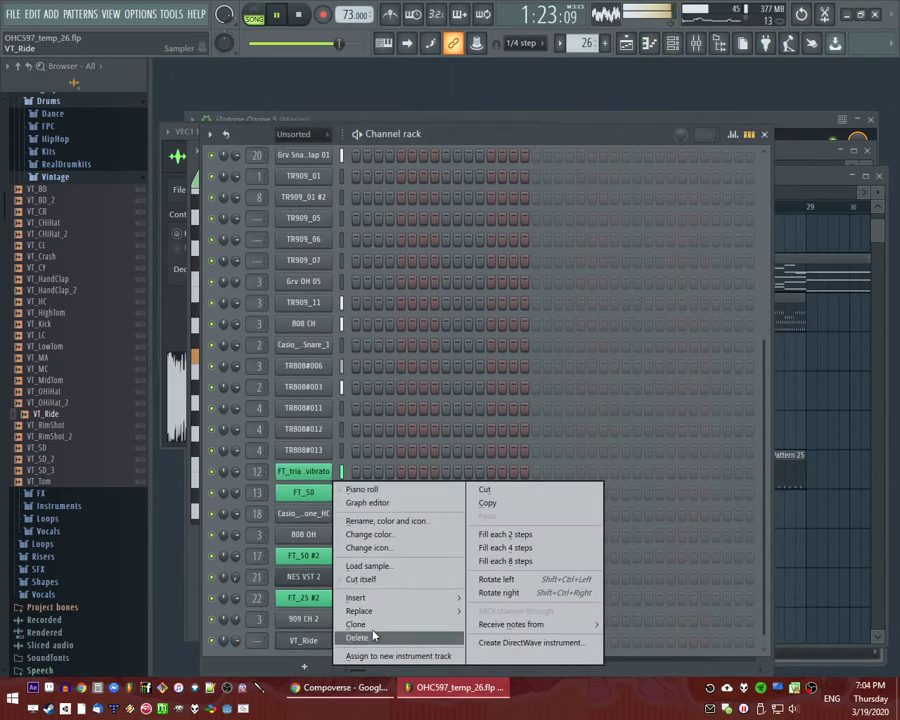
{"action": "left_click", "coordinate": [506, 549]}
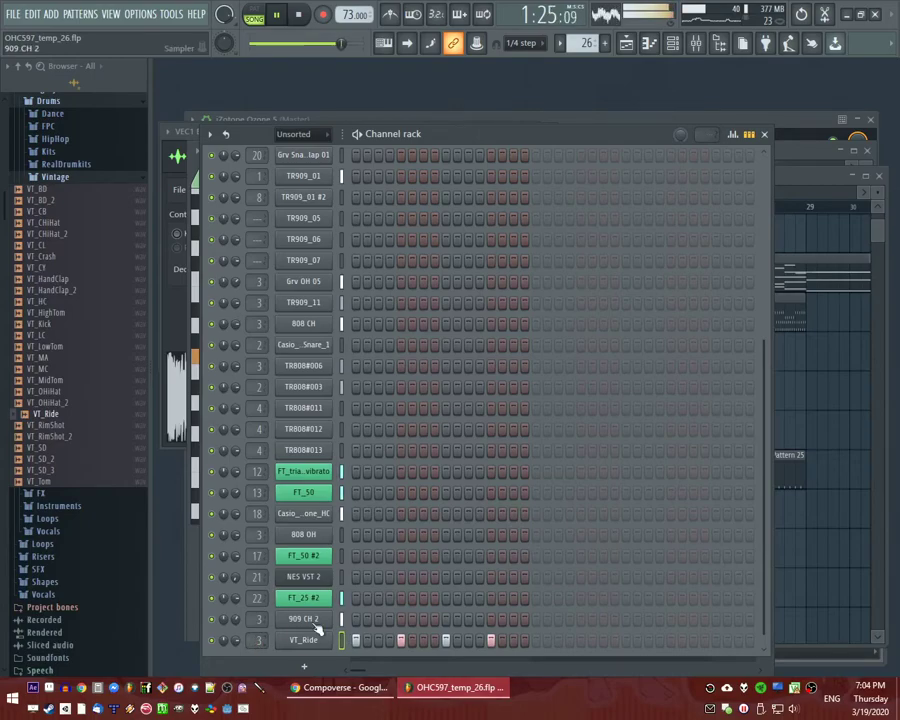
Place Pattern 26 clips on Track 15 from bar 21 to bar 29 and lower the VT_Ride channel volume to about 53%.
{"action": "key", "text": "F5"}
{"action": "left_click", "coordinate": [463, 207]}
{"action": "left_click_drag", "start_coordinate": [511, 516], "coordinate": [773, 526]}
{"action": "key", "text": "F6"}
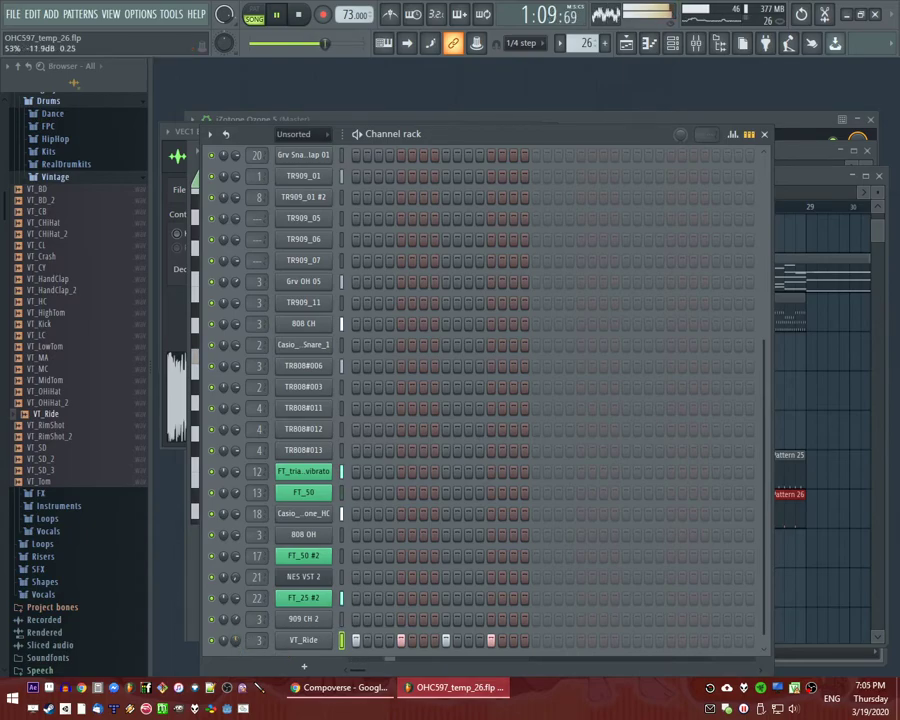
Make the Track 9 Pattern 20 clip at bar 25 unique.
{"action": "key", "text": "F5"}
{"action": "scroll", "coordinate": [600, 370], "scroll_direction": "up", "scroll_amount": 6}
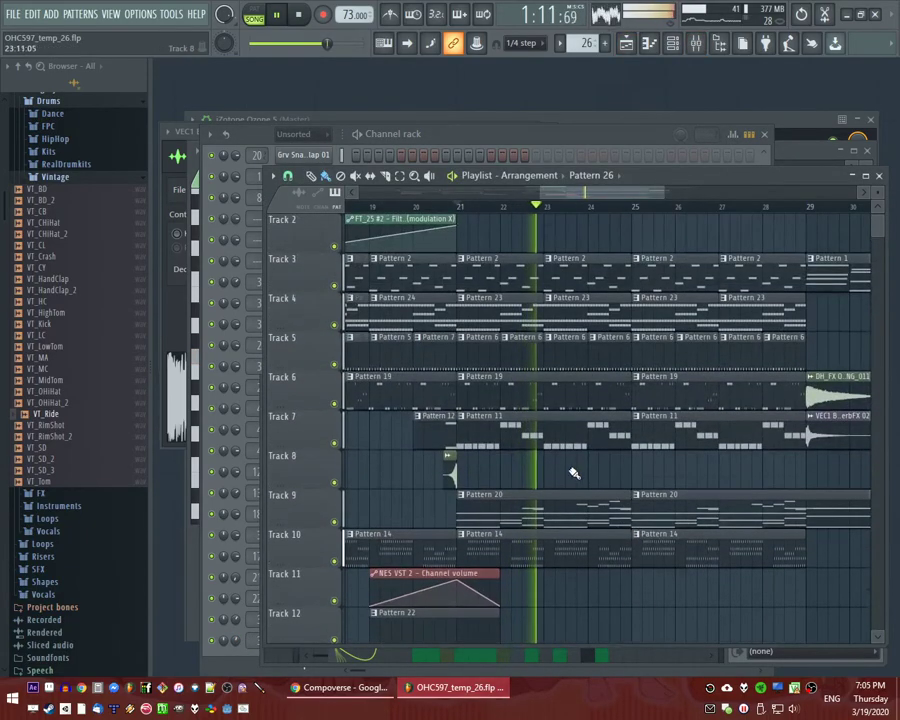
{"action": "scroll", "coordinate": [533, 502], "scroll_direction": "down", "scroll_amount": 3}
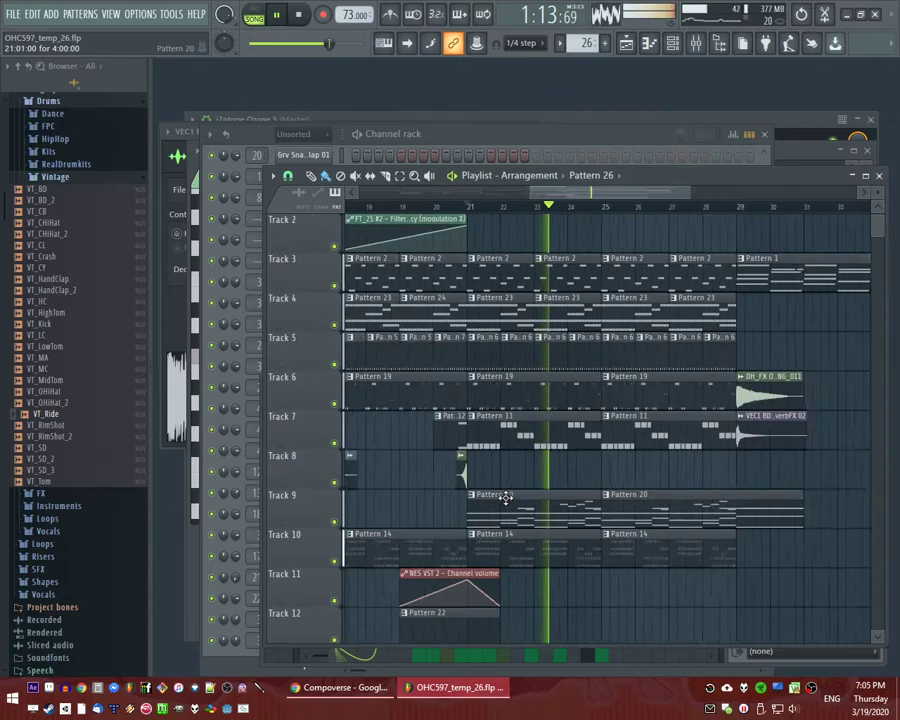
{"action": "left_click", "coordinate": [531, 497]}
{"action": "left_click", "coordinate": [556, 585]}
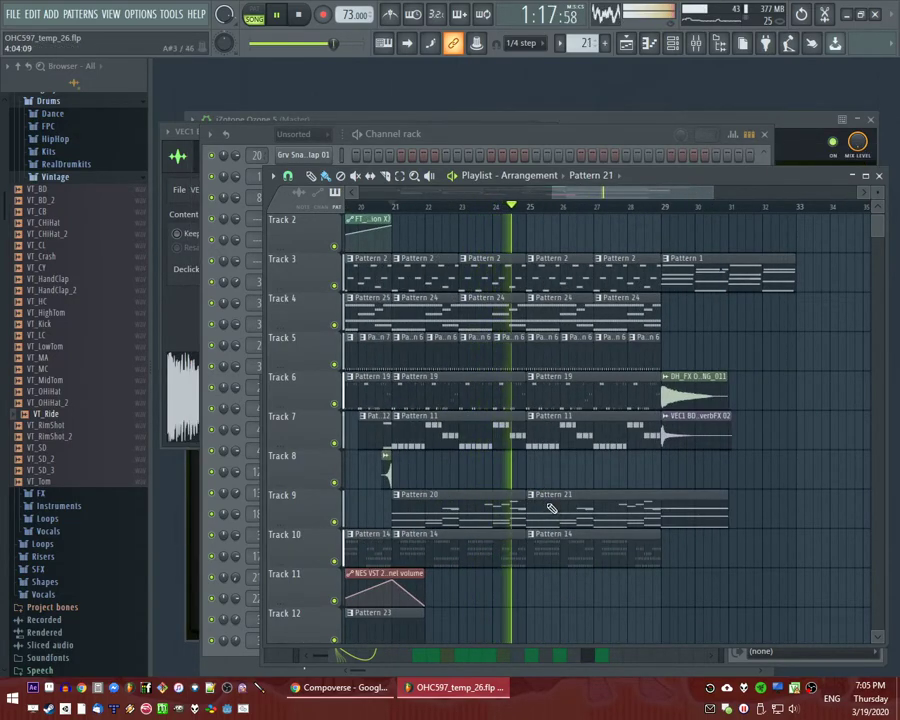
Open the bar 25 Pattern 21 clip's notes and replace the short G5 note at bar 1 with a full-bar one.
{"action": "double_click", "coordinate": [551, 509]}
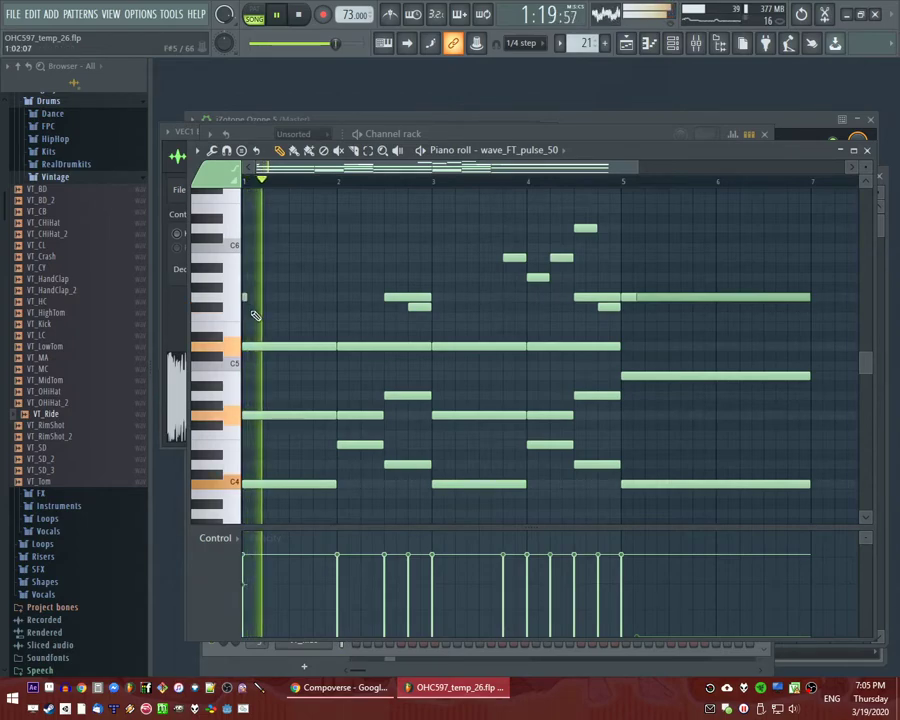
{"action": "left_click", "coordinate": [250, 298]}
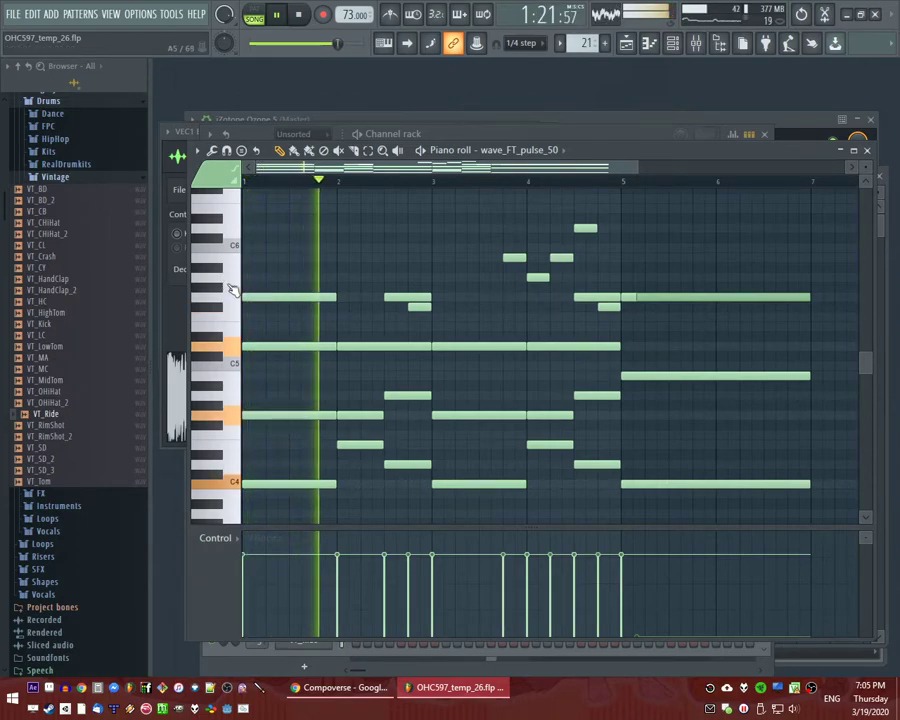
{"action": "scroll", "coordinate": [307, 251], "scroll_direction": "up", "scroll_amount": 1}
{"action": "scroll", "coordinate": [325, 282], "scroll_direction": "up", "scroll_amount": 2}
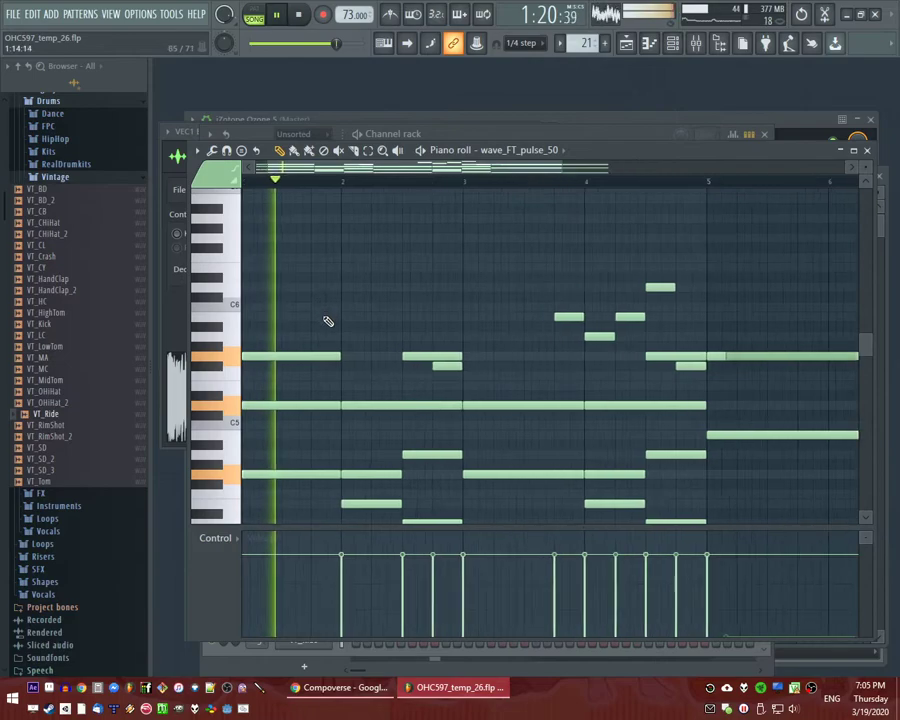
Shorten the bar 1 G5 note to 12 steps and add a 4-step D6 note filling the rest of the bar.
{"action": "left_click", "coordinate": [312, 318]}
{"action": "left_click_drag", "start_coordinate": [338, 355], "coordinate": [311, 365]}
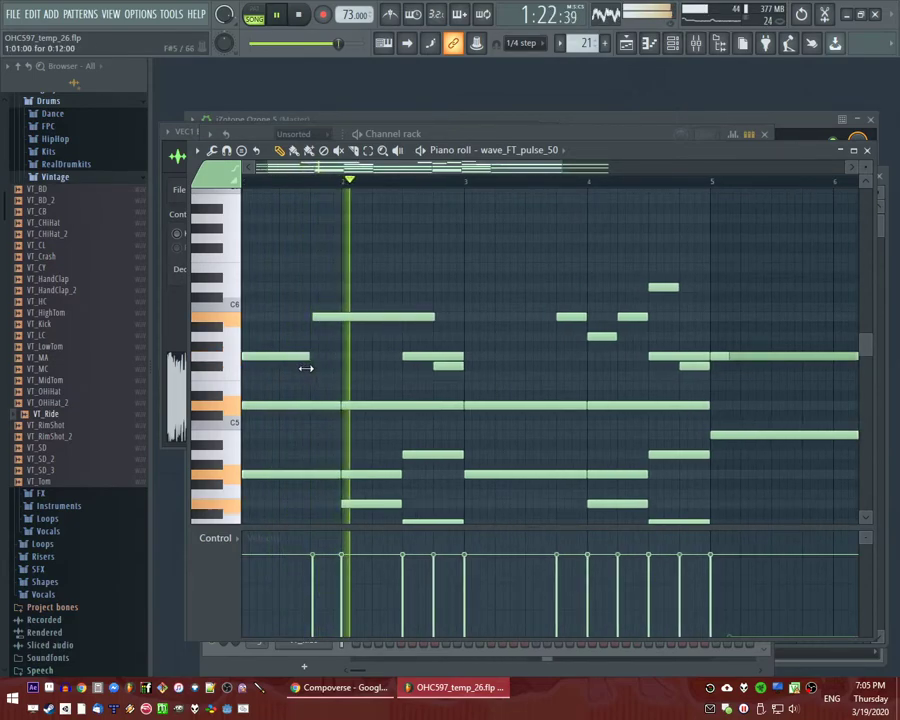
{"action": "scroll", "coordinate": [311, 365], "scroll_direction": "up", "scroll_amount": 1}
{"action": "key", "text": "space"}
{"action": "scroll", "coordinate": [383, 323], "scroll_direction": "up", "scroll_amount": 2}
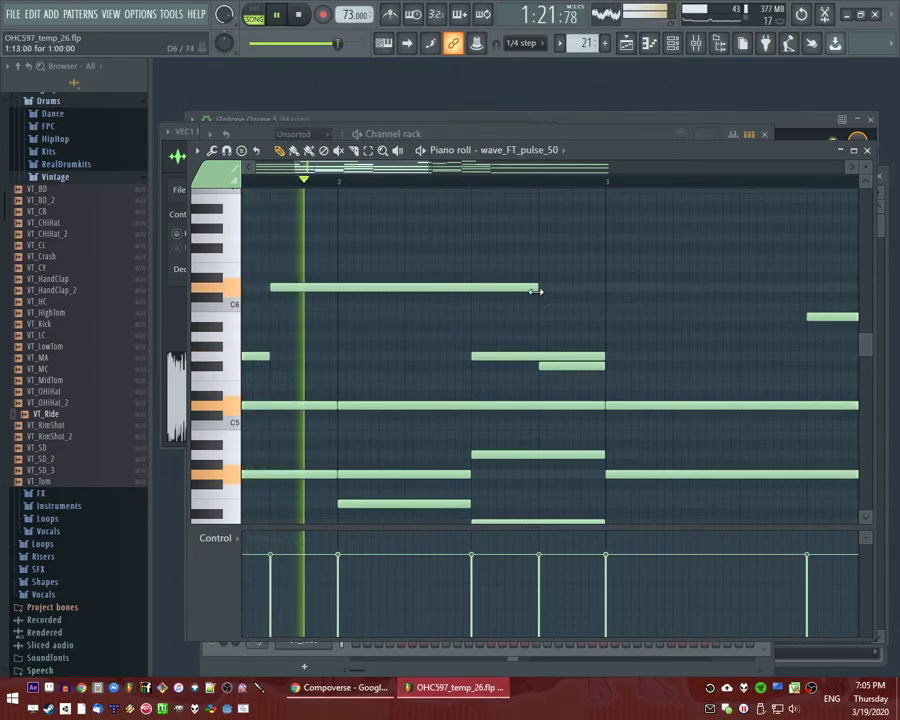
{"action": "left_click_drag", "start_coordinate": [537, 288], "coordinate": [332, 300]}
{"action": "scroll", "coordinate": [337, 307], "scroll_direction": "up", "scroll_amount": 2}
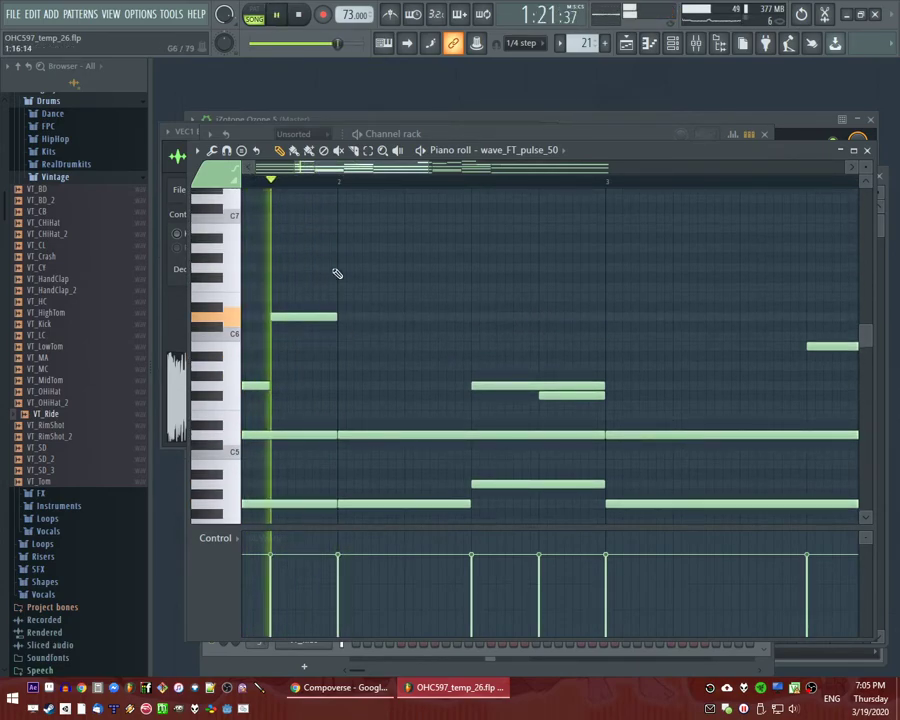
Add an 8-step G5 note at the start of bar 2, followed by 4-step B5 and D6 notes.
{"action": "left_click", "coordinate": [340, 385]}
{"action": "left_click", "coordinate": [408, 346]}
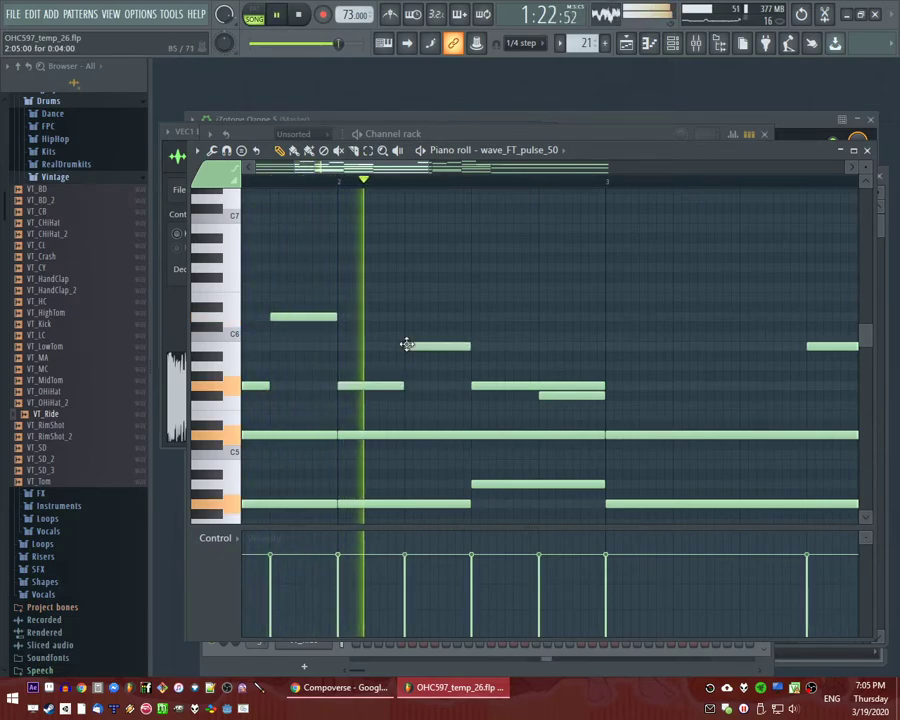
{"action": "right_click", "coordinate": [462, 346]}
{"action": "left_click_drag", "start_coordinate": [405, 385], "coordinate": [464, 391]}
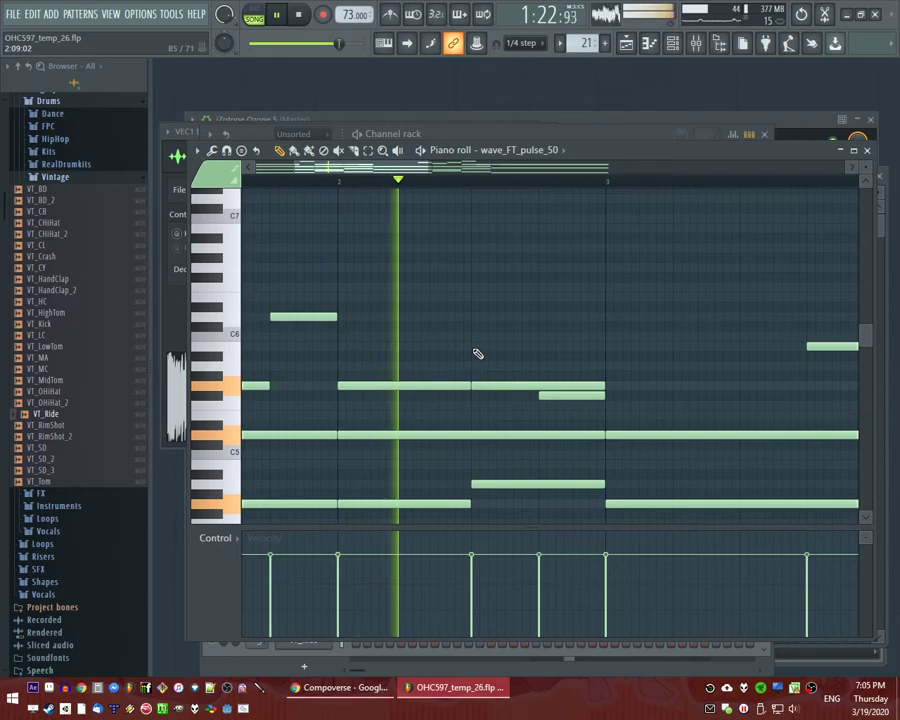
{"action": "left_click", "coordinate": [474, 346]}
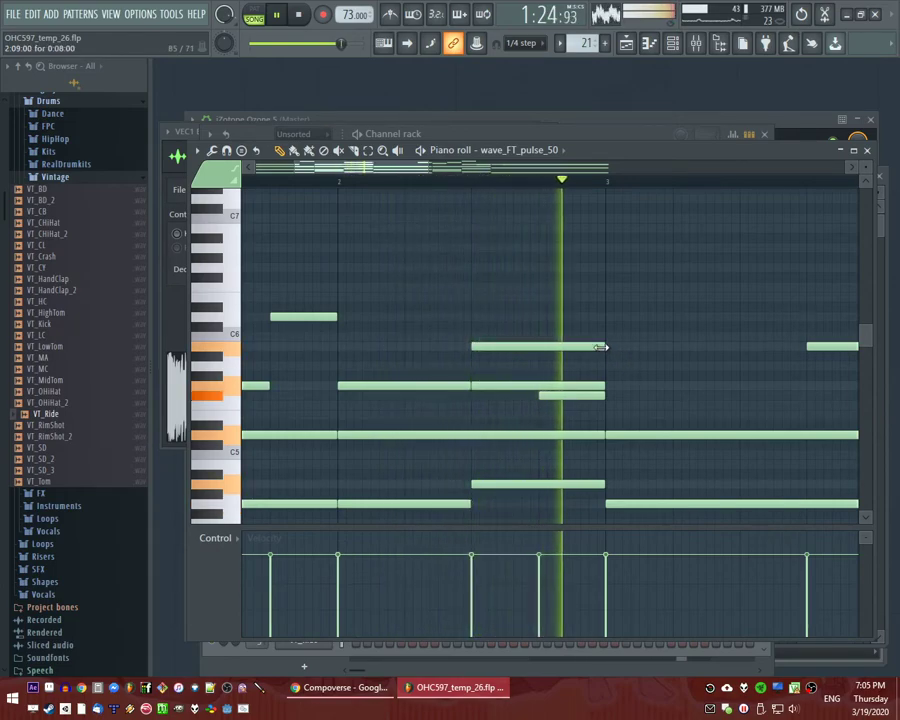
{"action": "left_click_drag", "start_coordinate": [601, 347], "coordinate": [537, 348]}
{"action": "left_click", "coordinate": [546, 316]}
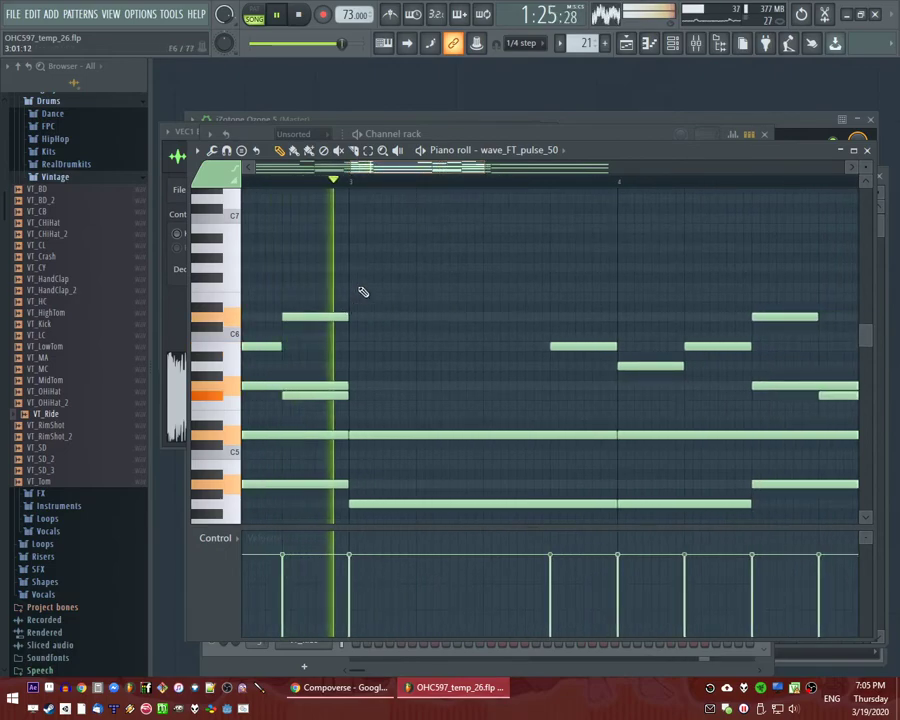
Add a 12-step G6 note at the start of bar 3 and a 4-step B6 note after it.
{"action": "key", "text": "space"}
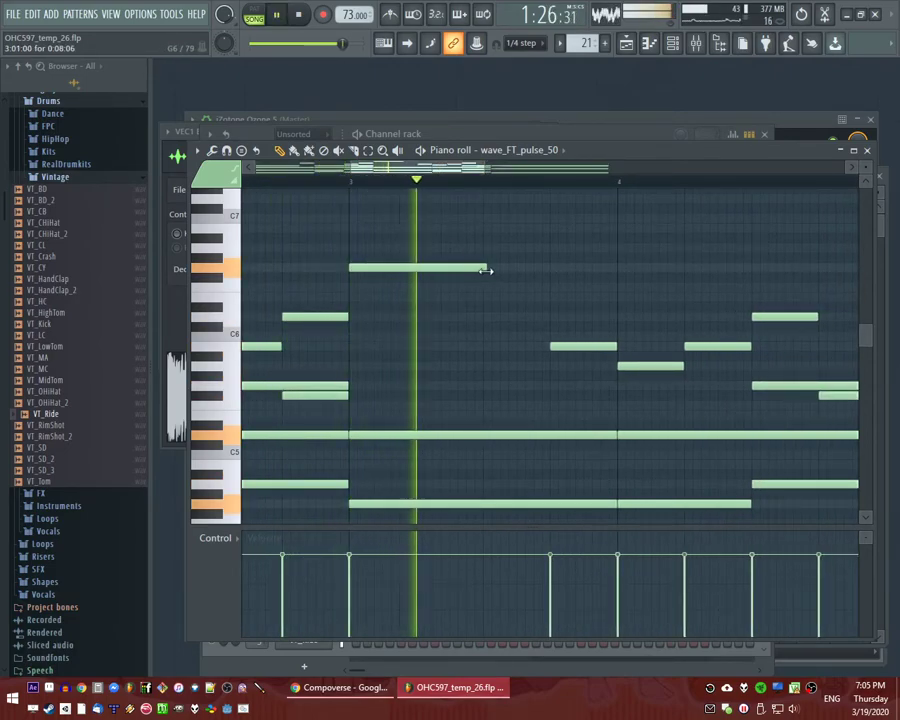
{"action": "left_click_drag", "start_coordinate": [485, 267], "coordinate": [546, 268]}
{"action": "left_click", "coordinate": [552, 228]}
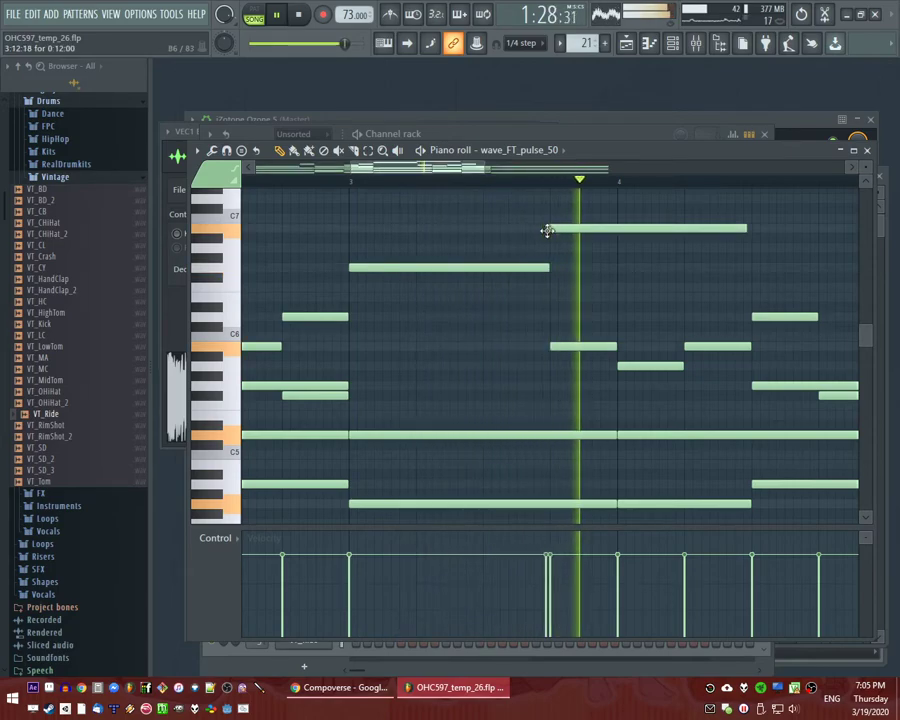
{"action": "left_click_drag", "start_coordinate": [741, 224], "coordinate": [618, 238]}
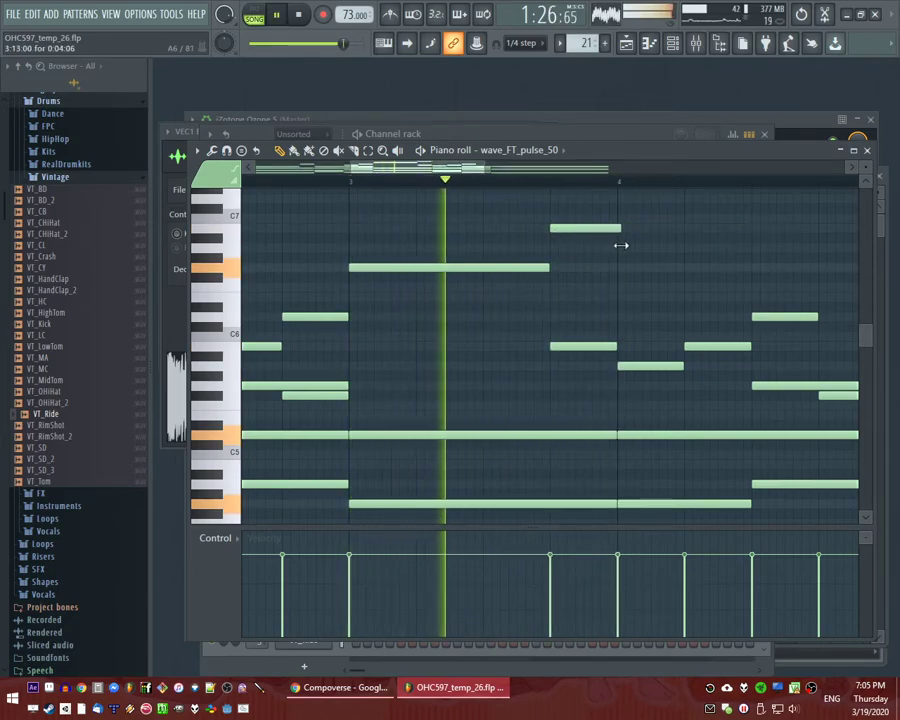
Fill bar 4 of the upper line with an 8-step A6 note followed by 4-step G6 and F#6 notes.
{"action": "scroll", "coordinate": [500, 172], "scroll_direction": "right", "scroll_amount": 3}
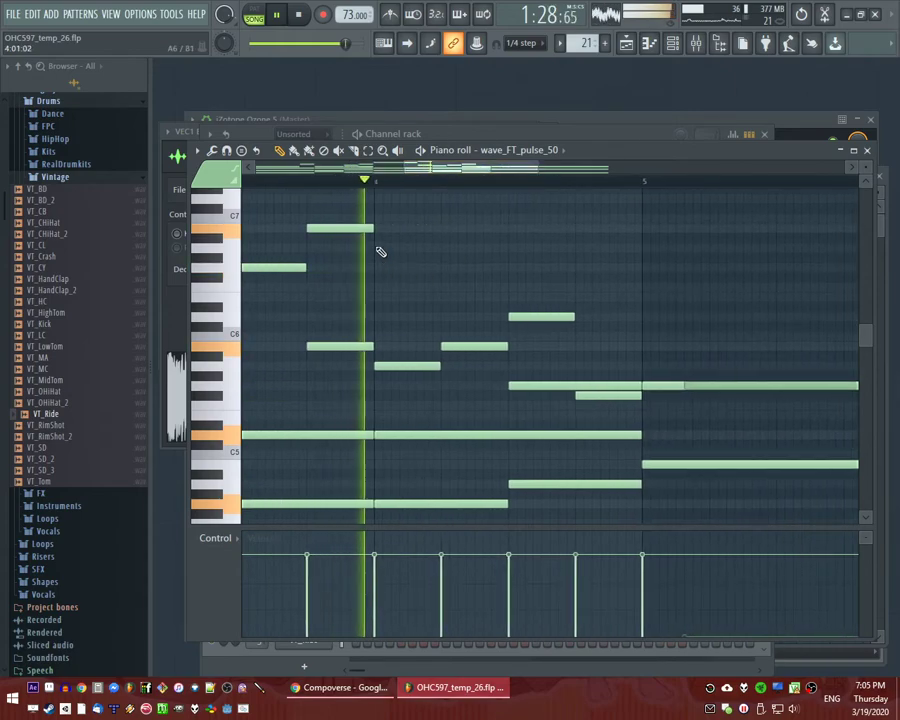
{"action": "left_click", "coordinate": [383, 248]}
{"action": "left_click_drag", "start_coordinate": [438, 247], "coordinate": [504, 253]}
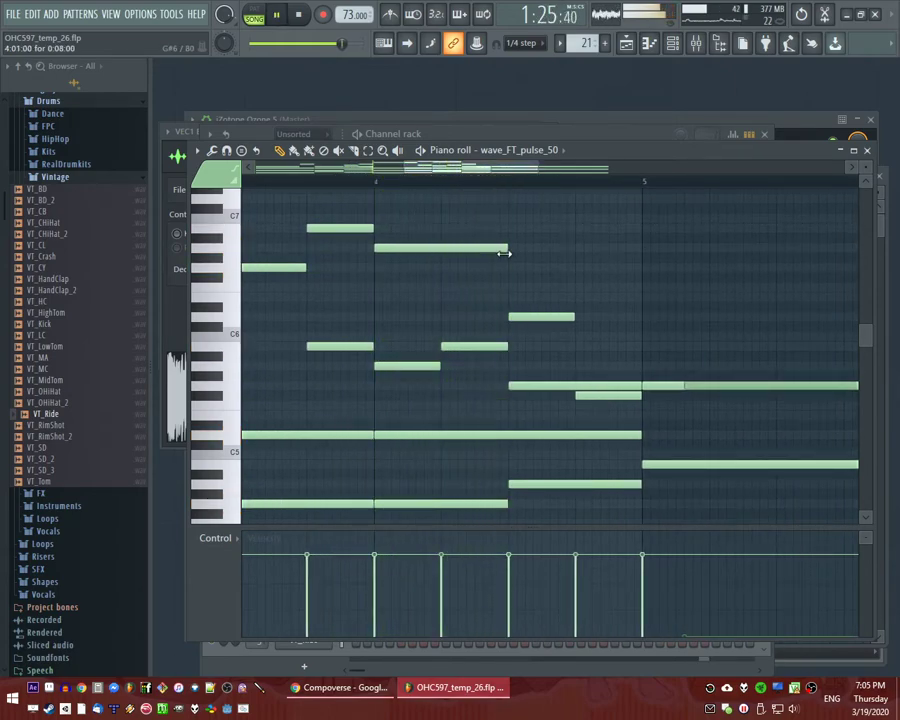
{"action": "scroll", "coordinate": [566, 296], "scroll_direction": "up", "scroll_amount": 1}
{"action": "left_click", "coordinate": [506, 298]}
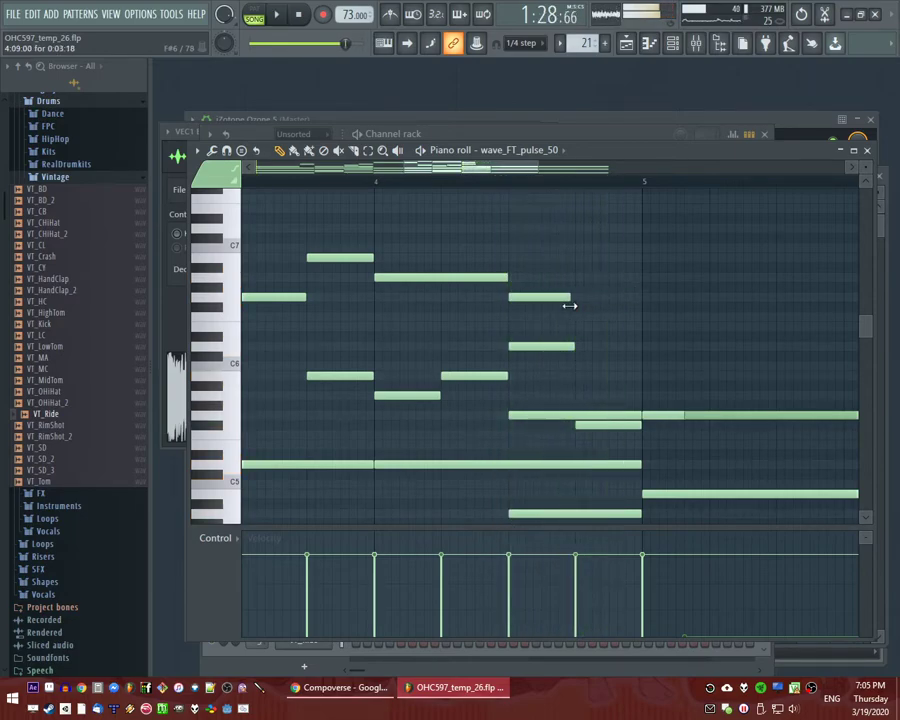
{"action": "left_click", "coordinate": [578, 316]}
{"action": "left_click_drag", "start_coordinate": [578, 316], "coordinate": [576, 303]}
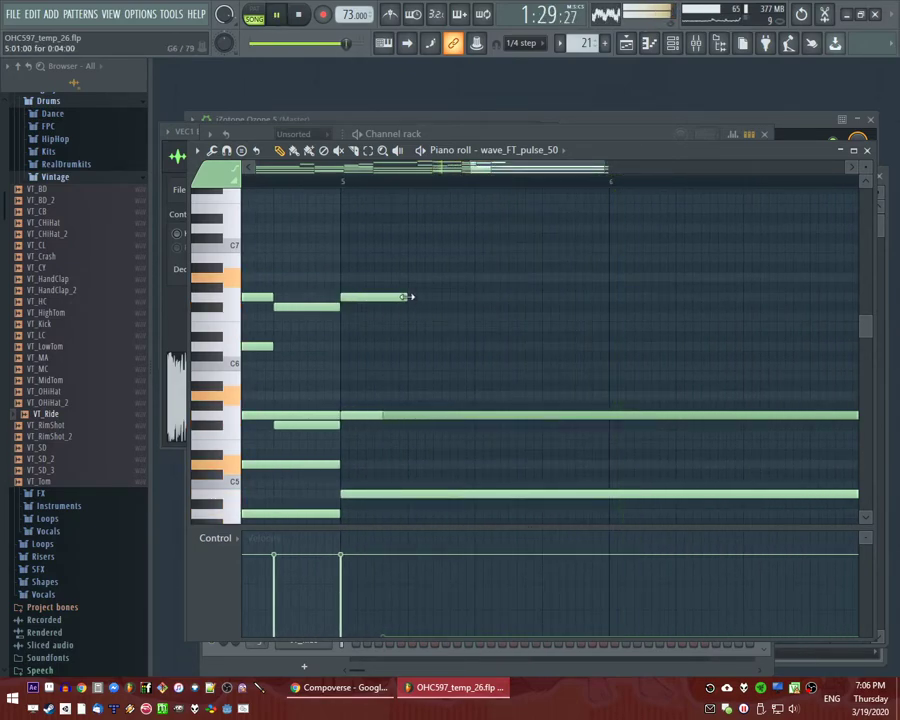
Add a two-bar G6 note from bar 5 and move the overlapping darker note from G5 up to G6.
{"action": "left_click_drag", "start_coordinate": [409, 297], "coordinate": [635, 338]}
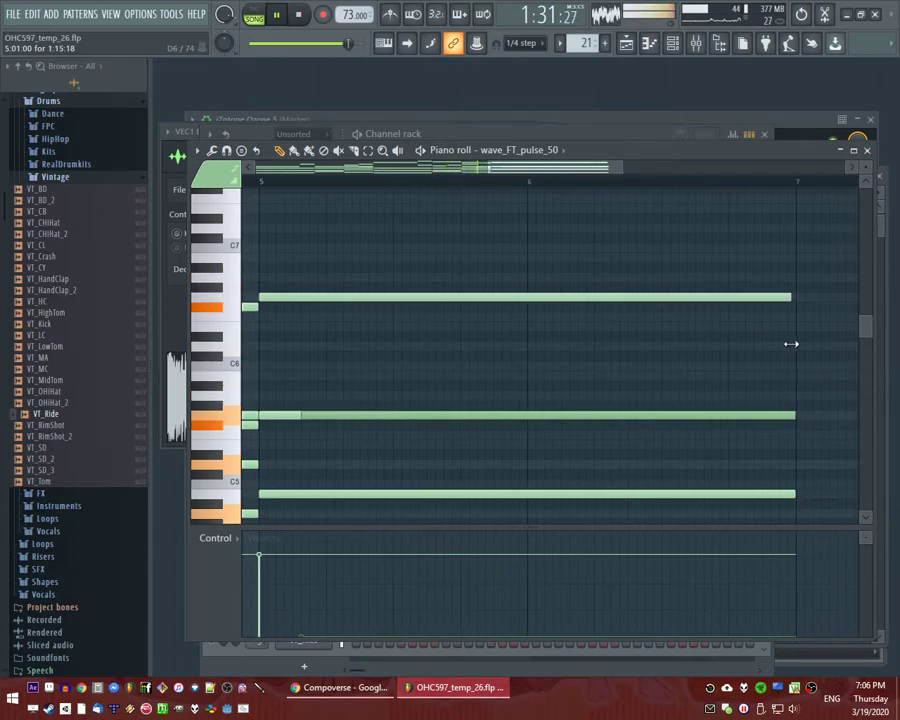
{"action": "left_click_drag", "start_coordinate": [395, 414], "coordinate": [393, 298]}
{"action": "key", "text": "space"}
{"action": "key", "text": "space"}
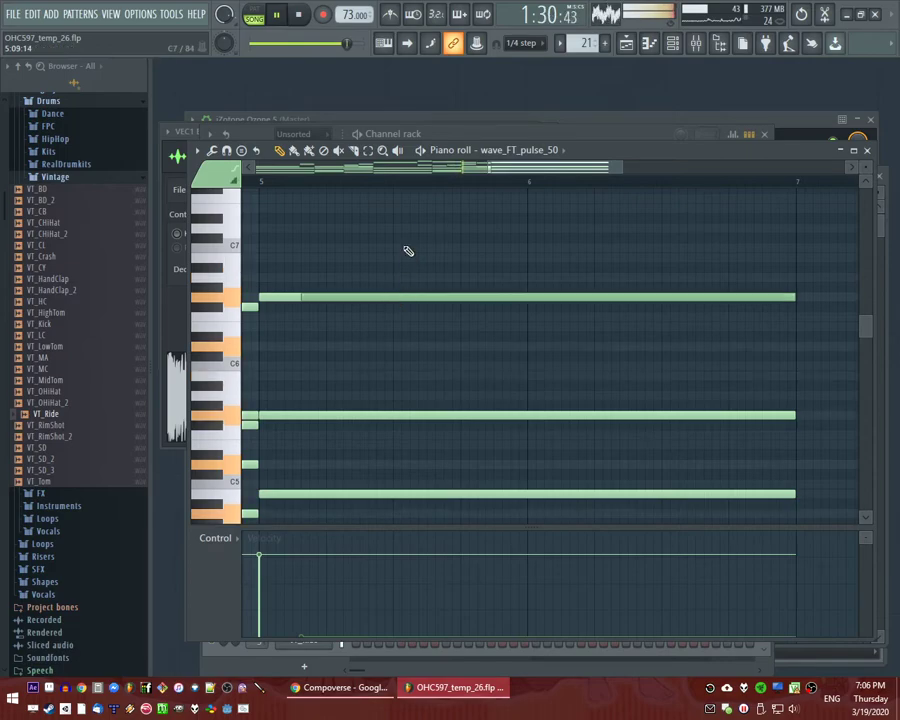
Extend all the held notes that start at bar 5 to the beginning of bar 8.
{"action": "scroll", "coordinate": [400, 272], "scroll_direction": "down", "scroll_amount": 3, "text": "ctrl"}
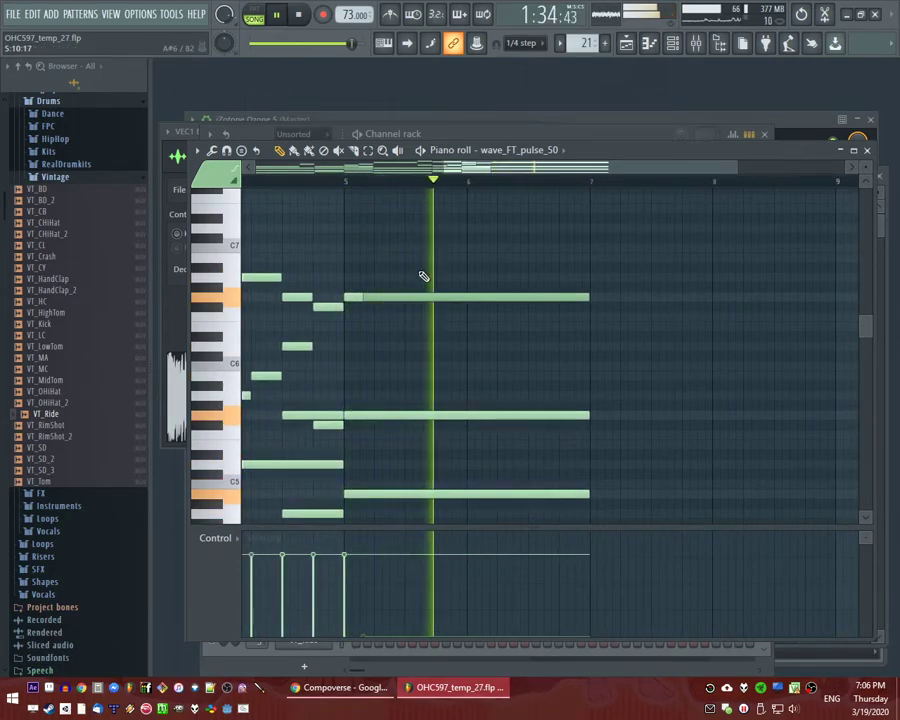
{"action": "key", "text": "F5"}
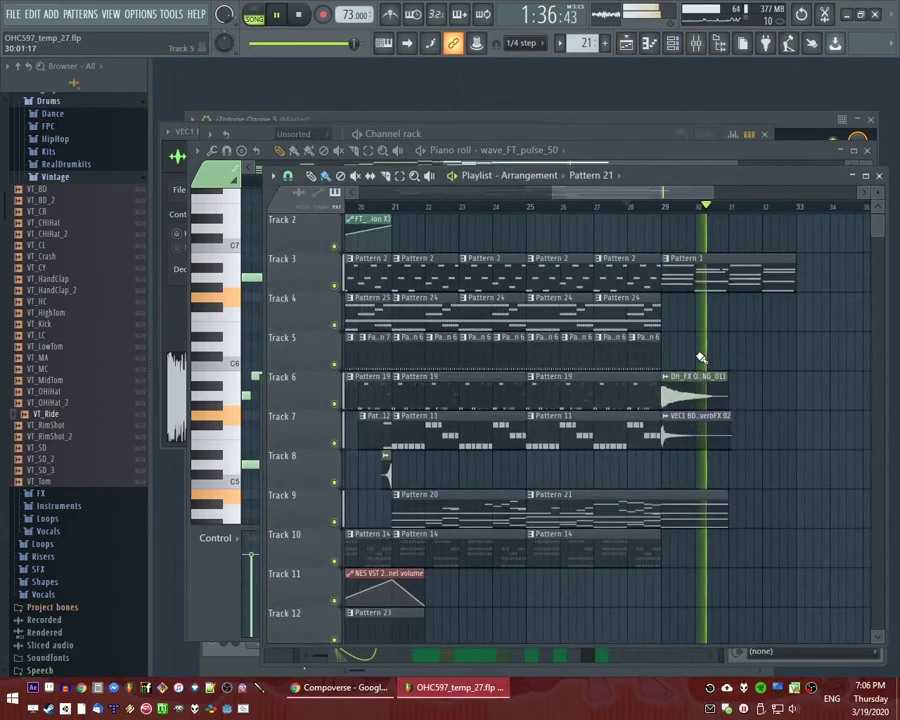
{"action": "key", "text": "F5"}
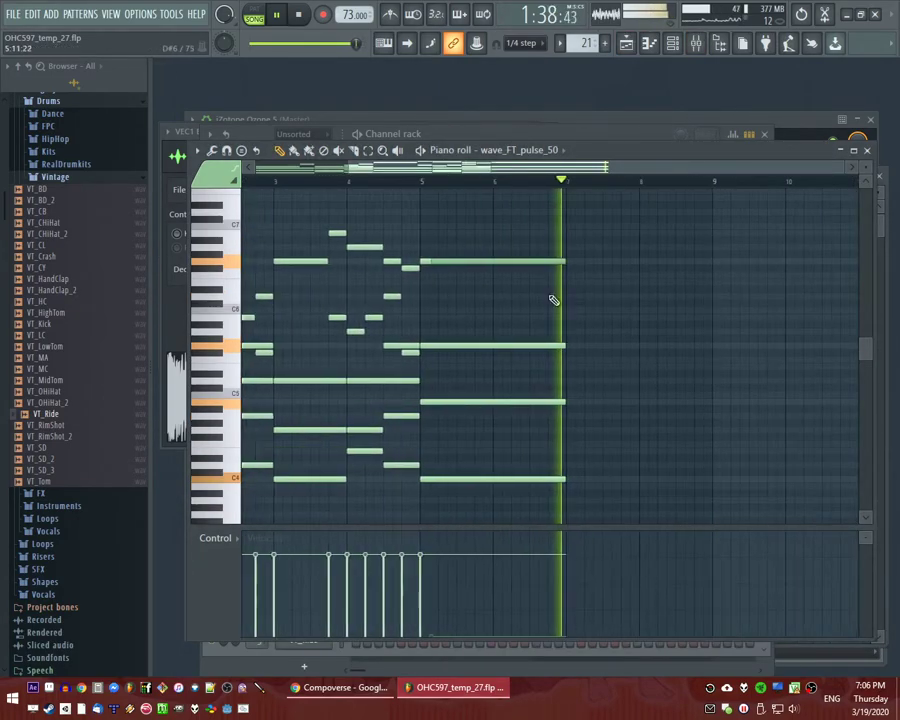
{"action": "left_click_drag", "start_coordinate": [557, 247], "coordinate": [573, 485]}
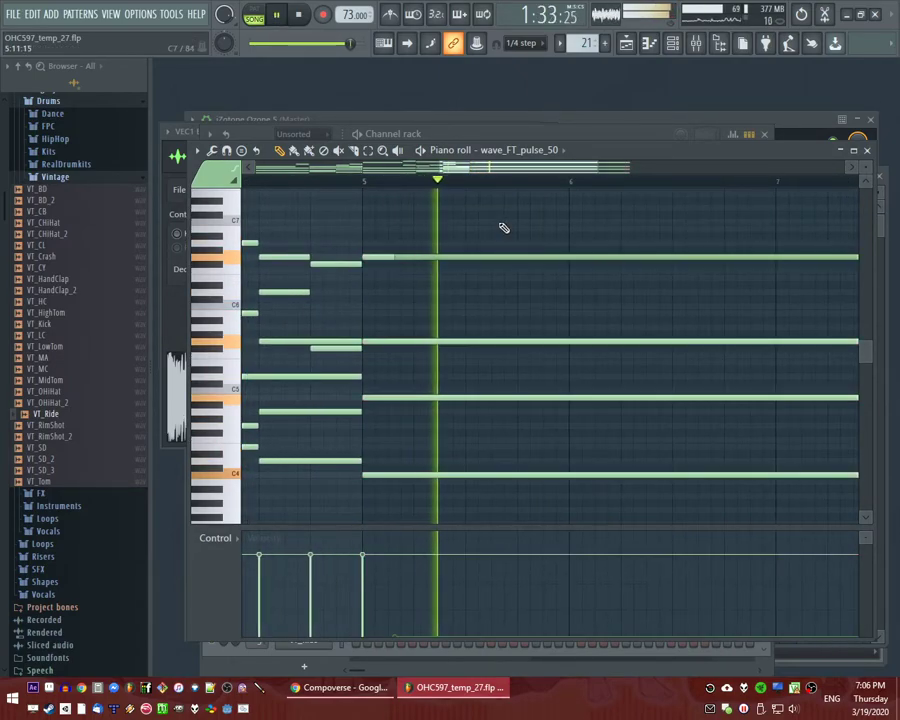
{"action": "key", "text": "F5"}
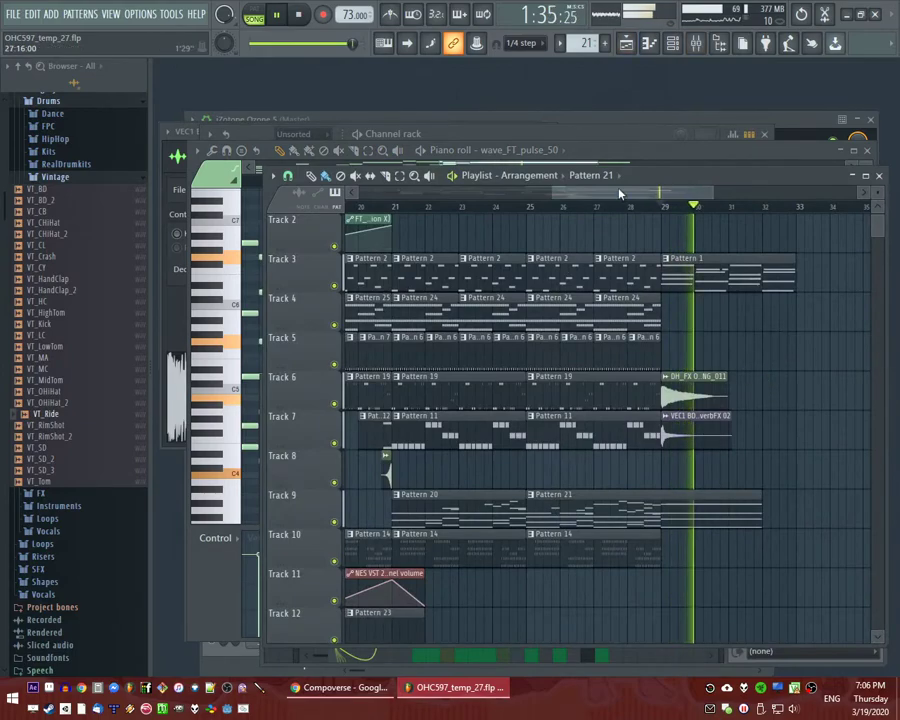
{"action": "left_click_drag", "start_coordinate": [617, 191], "coordinate": [666, 200]}
{"action": "scroll", "coordinate": [698, 467], "scroll_direction": "up", "scroll_amount": 1}
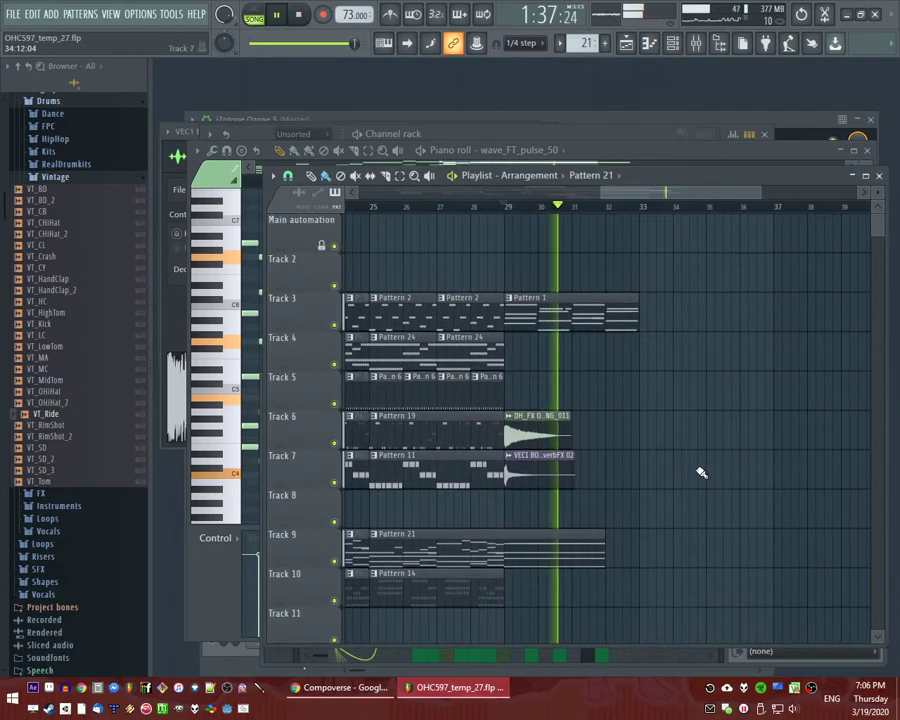
Reopen the Pattern 21 notes and shorten all the held notes to end about a quarter of the way into bar 7.
{"action": "double_click", "coordinate": [567, 535]}
{"action": "scroll", "coordinate": [568, 400], "scroll_direction": "down", "scroll_amount": 2}
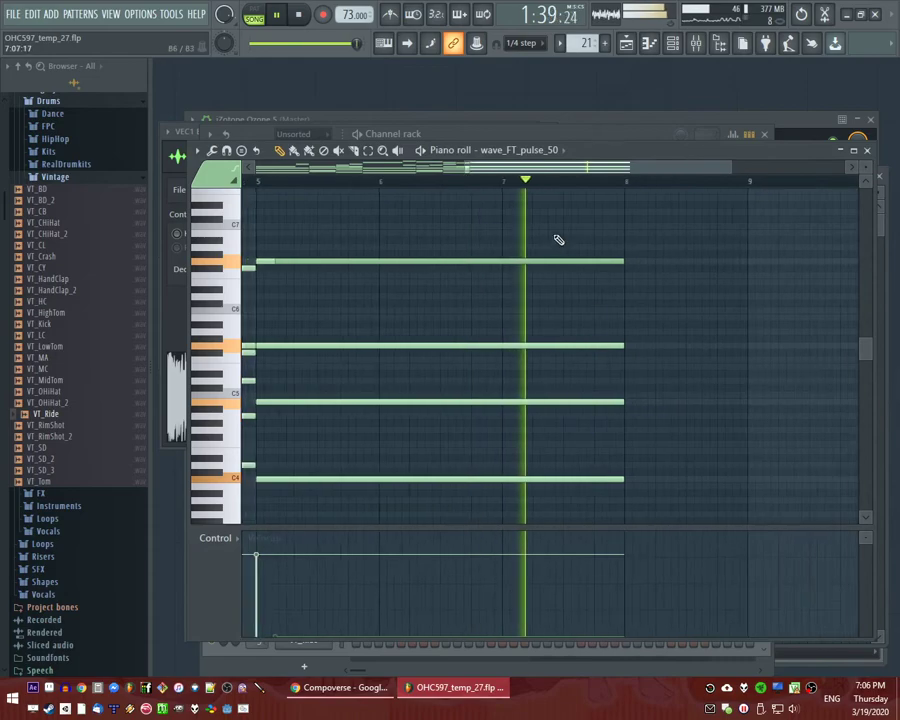
{"action": "left_click_drag", "start_coordinate": [559, 239], "coordinate": [622, 495]}
{"action": "left_click_drag", "start_coordinate": [613, 402], "coordinate": [532, 422]}
{"action": "left_click", "coordinate": [603, 424]}
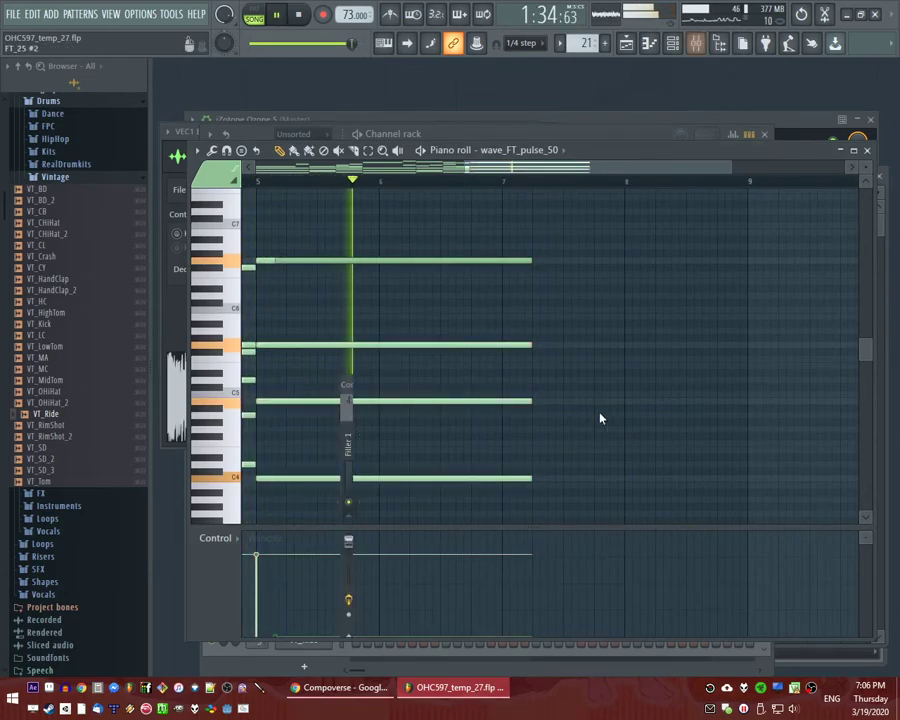
{"action": "key", "text": "F5"}
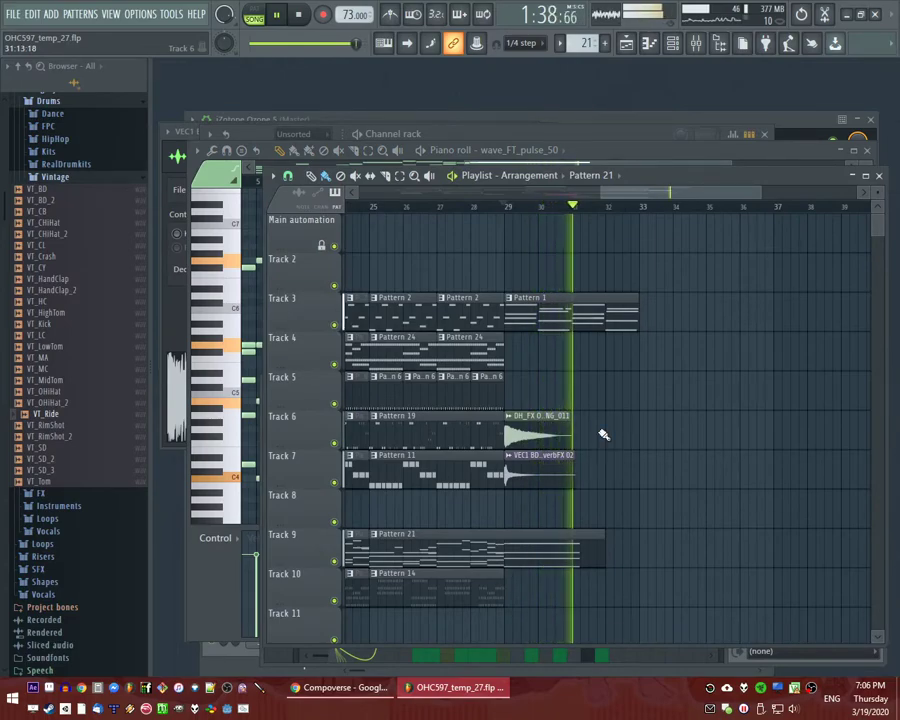
Make the Track 5 Pattern 8 clip at bar 2 and the Pattern 3 clip at bar 3 unique.
{"action": "left_click_drag", "start_coordinate": [640, 195], "coordinate": [1, 171]}
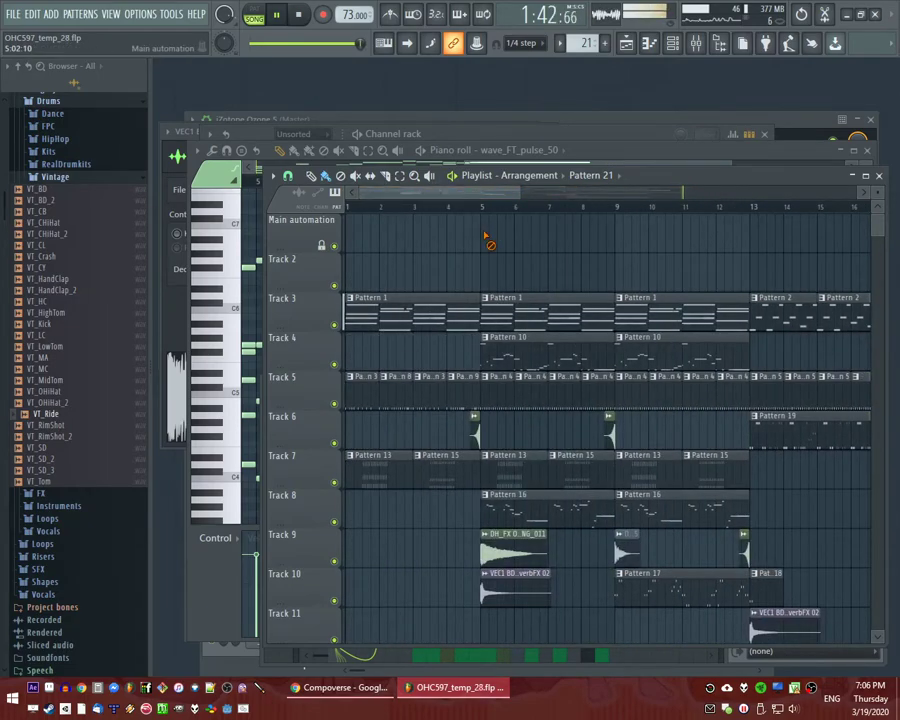
{"action": "scroll", "coordinate": [462, 250], "scroll_direction": "down", "scroll_amount": 4}
{"action": "scroll", "coordinate": [401, 264], "scroll_direction": "up", "scroll_amount": 4}
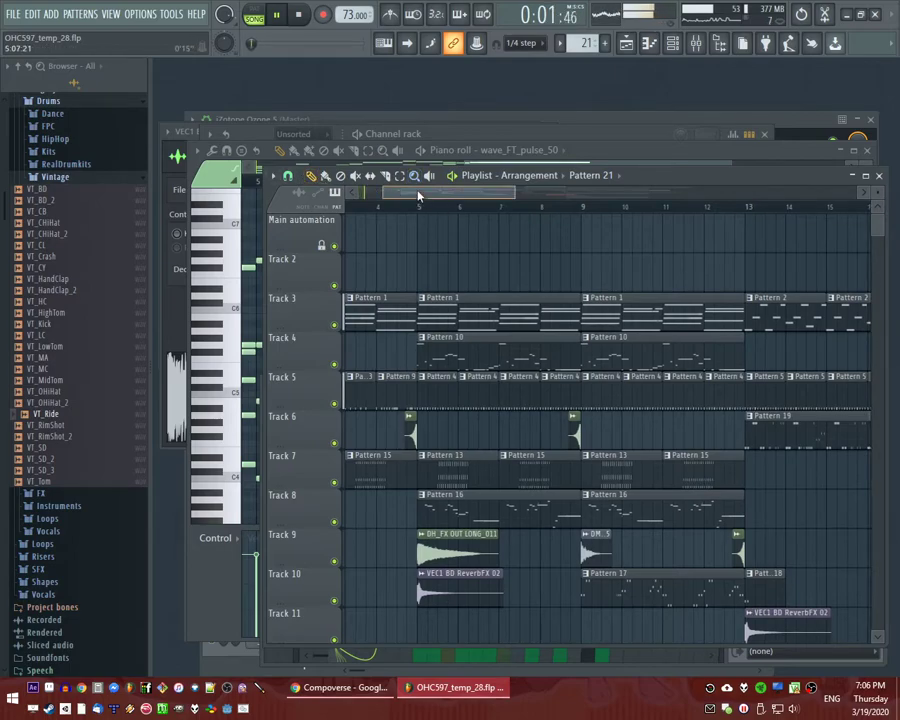
{"action": "scroll", "coordinate": [417, 260], "scroll_direction": "down", "scroll_amount": 5}
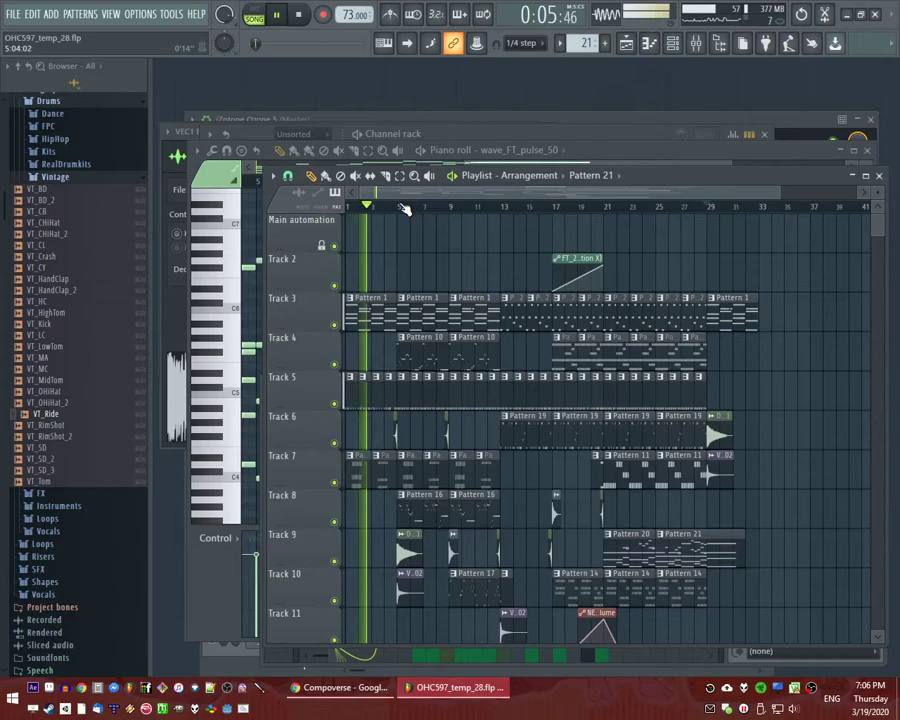
{"action": "scroll", "coordinate": [399, 228], "scroll_direction": "up", "scroll_amount": 4}
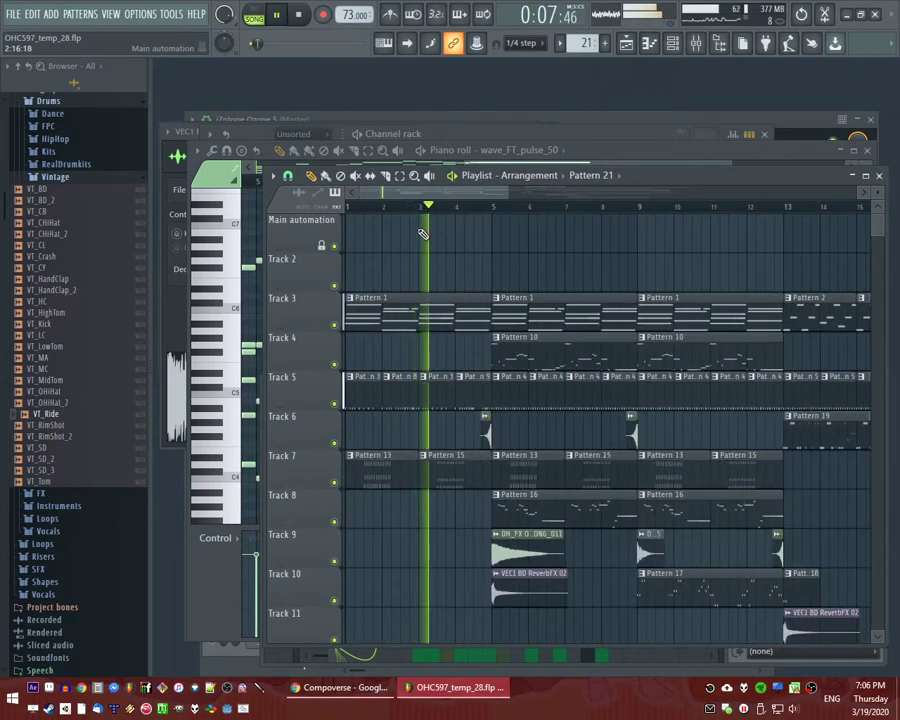
{"action": "scroll", "coordinate": [423, 233], "scroll_direction": "up", "scroll_amount": 3}
{"action": "left_click", "coordinate": [394, 211]}
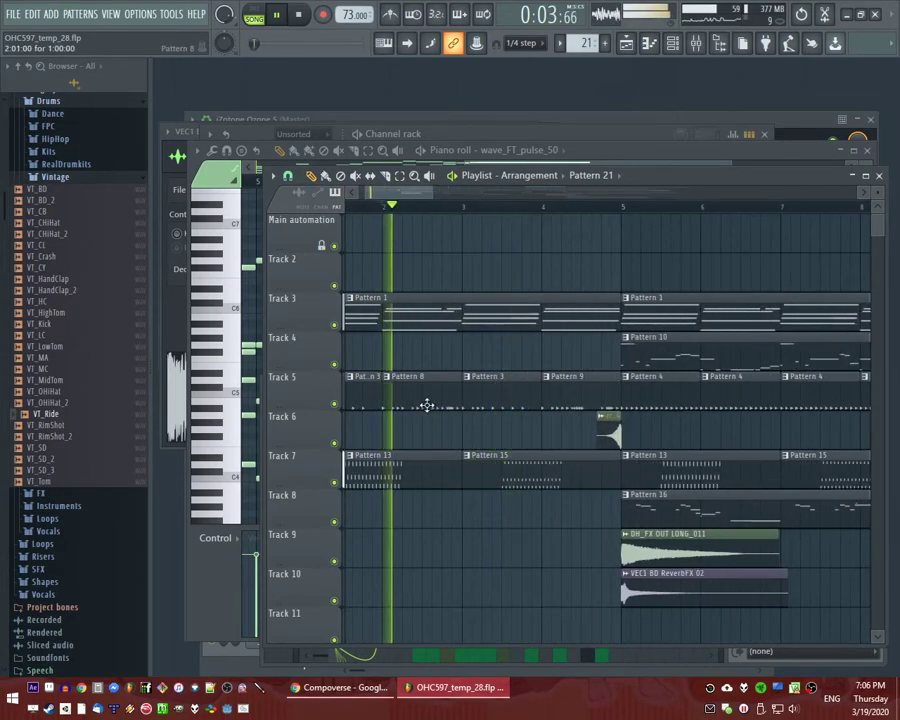
{"action": "right_click", "coordinate": [389, 381]}
{"action": "left_click", "coordinate": [420, 464]}
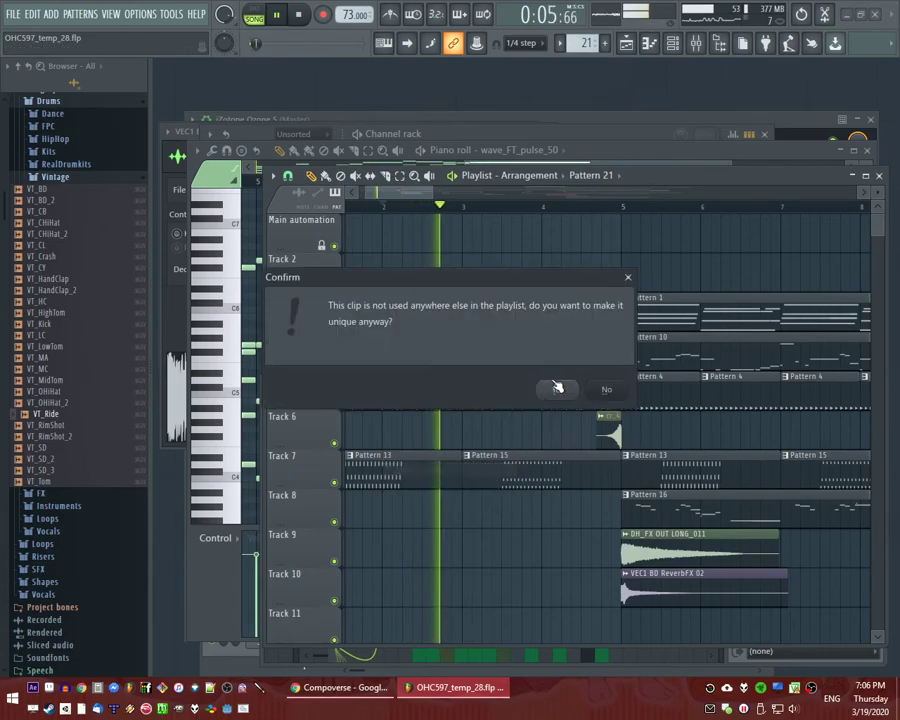
{"action": "left_click", "coordinate": [556, 386]}
{"action": "left_click", "coordinate": [467, 380]}
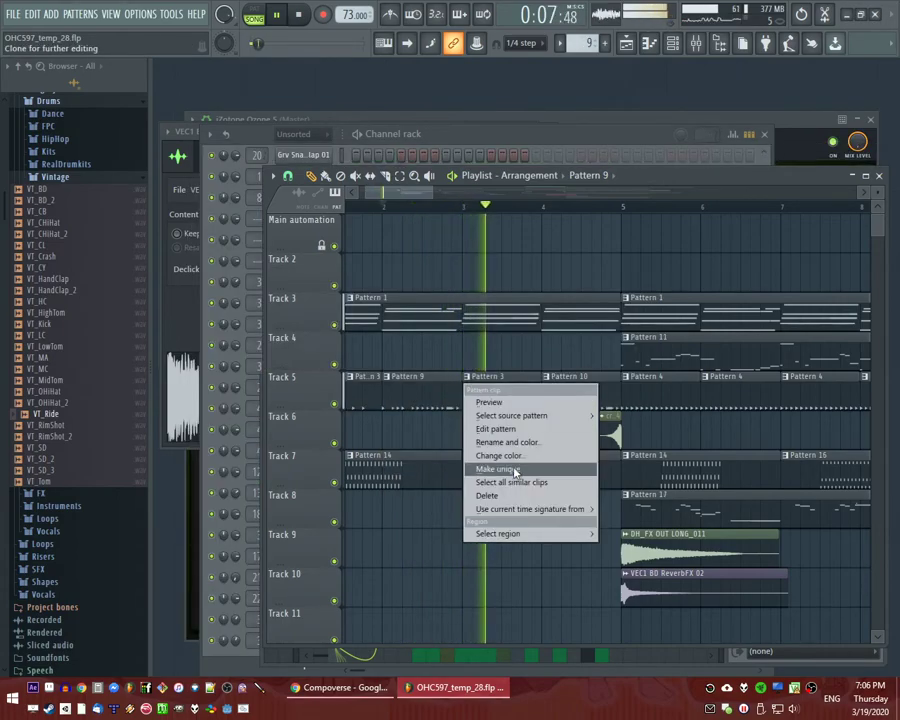
{"action": "left_click", "coordinate": [504, 468]}
Open Pattern 4 from the bar 3 clip and move its 808 CH hit from step 3 to step 4.
{"action": "double_click", "coordinate": [491, 402]}
{"action": "key", "text": "l"}
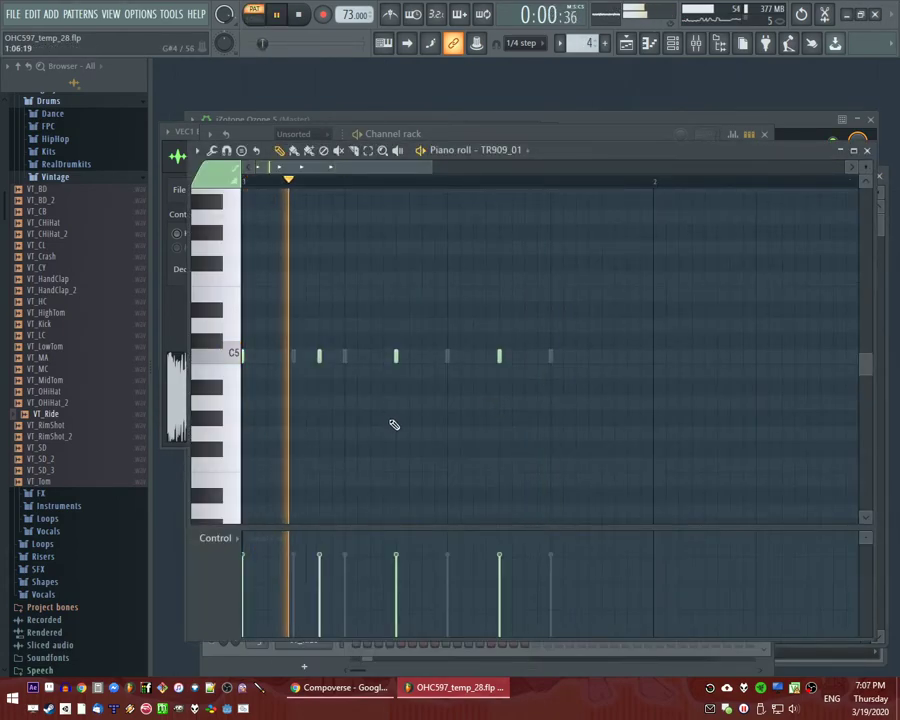
{"action": "key", "text": "F6"}
{"action": "left_click", "coordinate": [378, 324]}
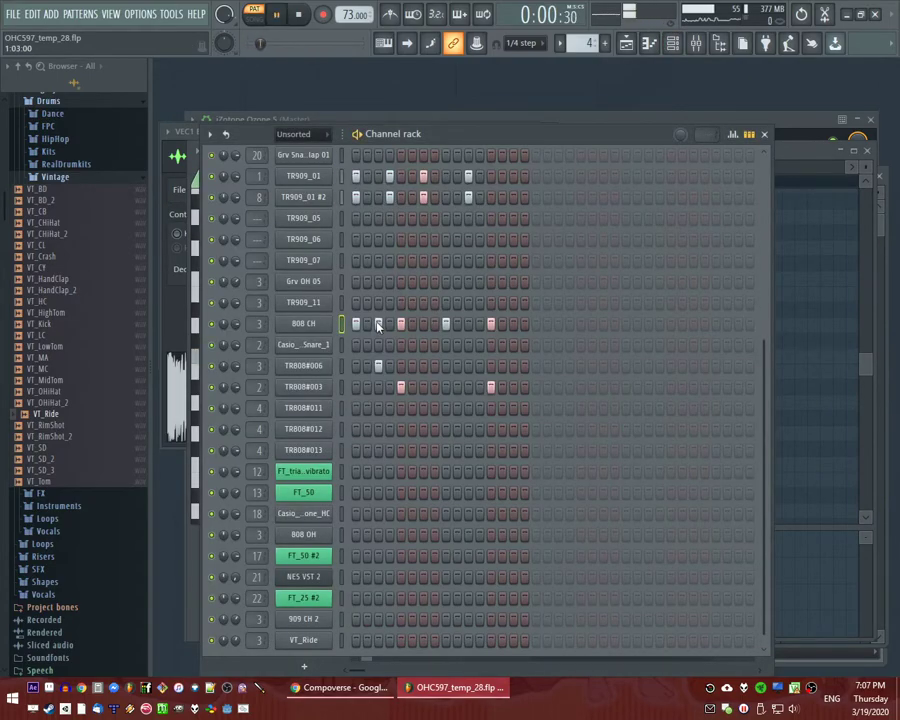
{"action": "left_click", "coordinate": [389, 324]}
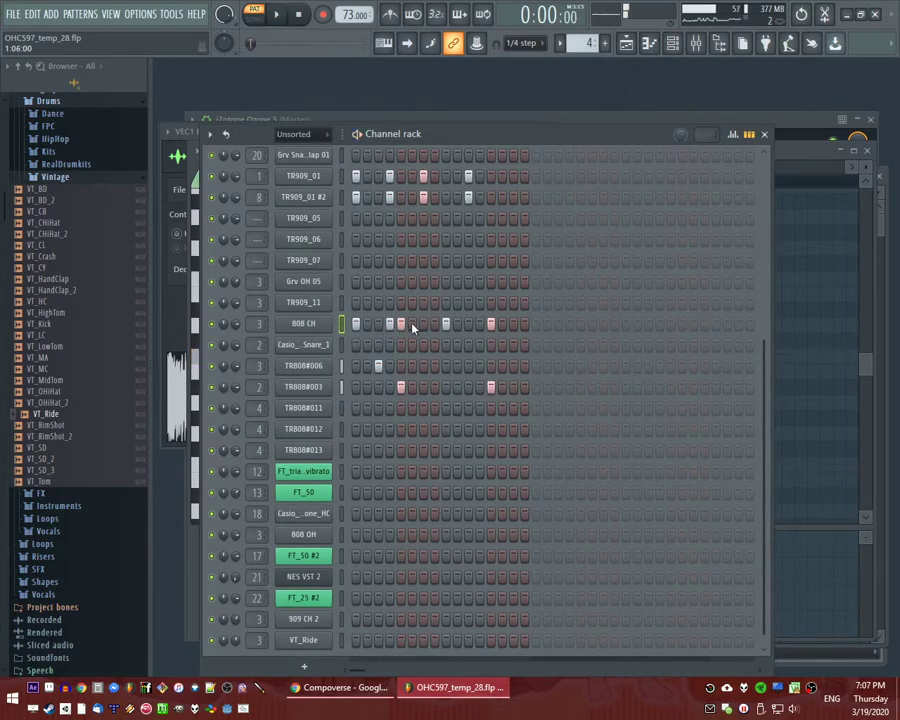
Reopen Pattern 4 from the bar 3 clip and arrange its 808 CH hits on steps 1, 3, 5, 7, 9 and 13, with 3 and 7 softer.
{"action": "key", "text": "F5"}
{"action": "key", "text": "l"}
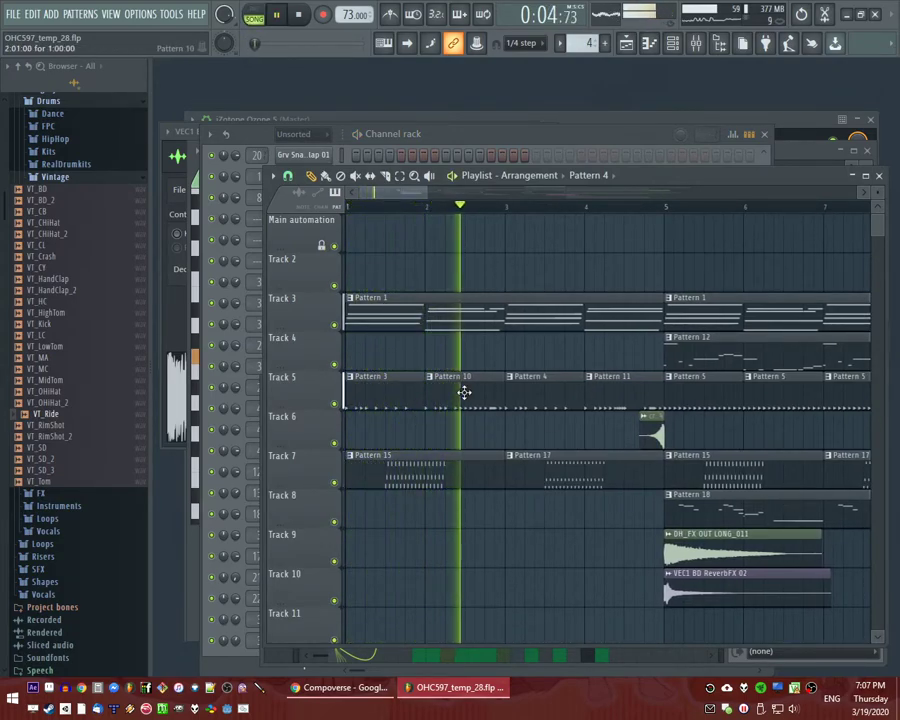
{"action": "double_click", "coordinate": [553, 390]}
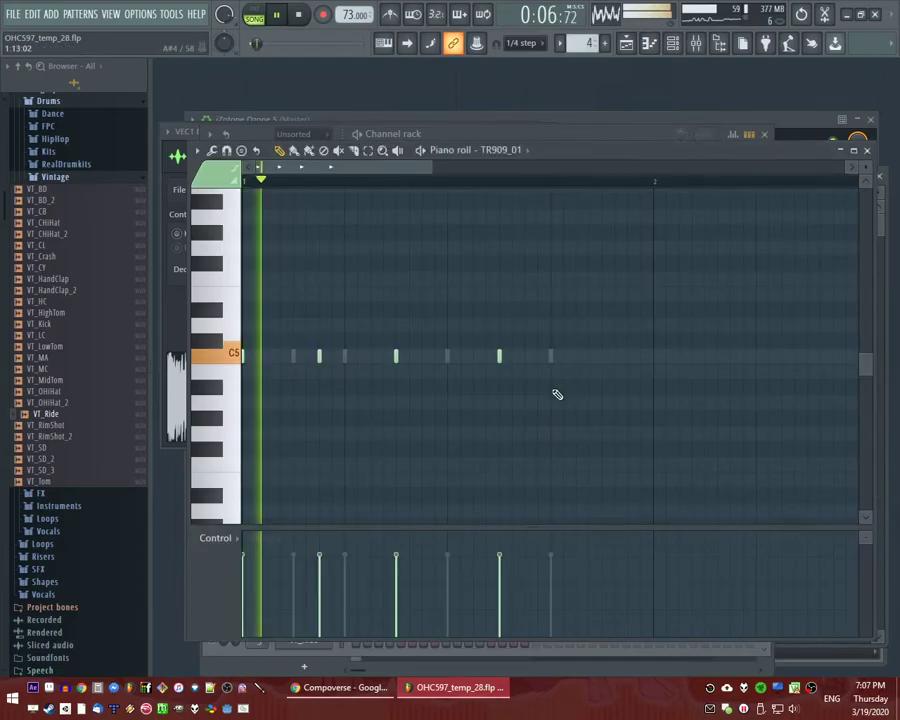
{"action": "key", "text": "F6"}
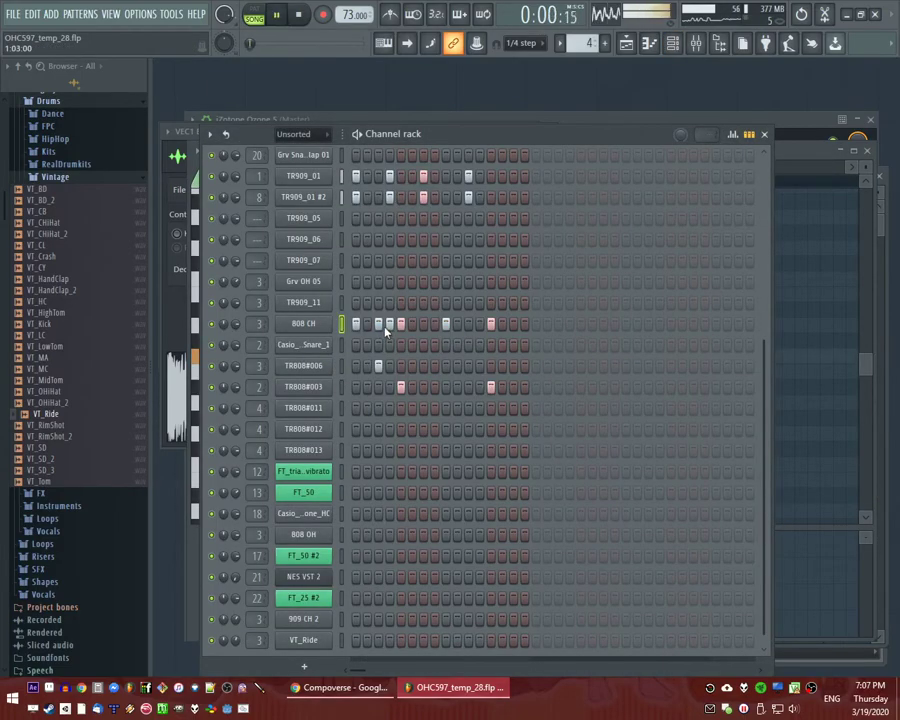
{"action": "right_click", "coordinate": [305, 325]}
{"action": "left_click", "coordinate": [410, 320]}
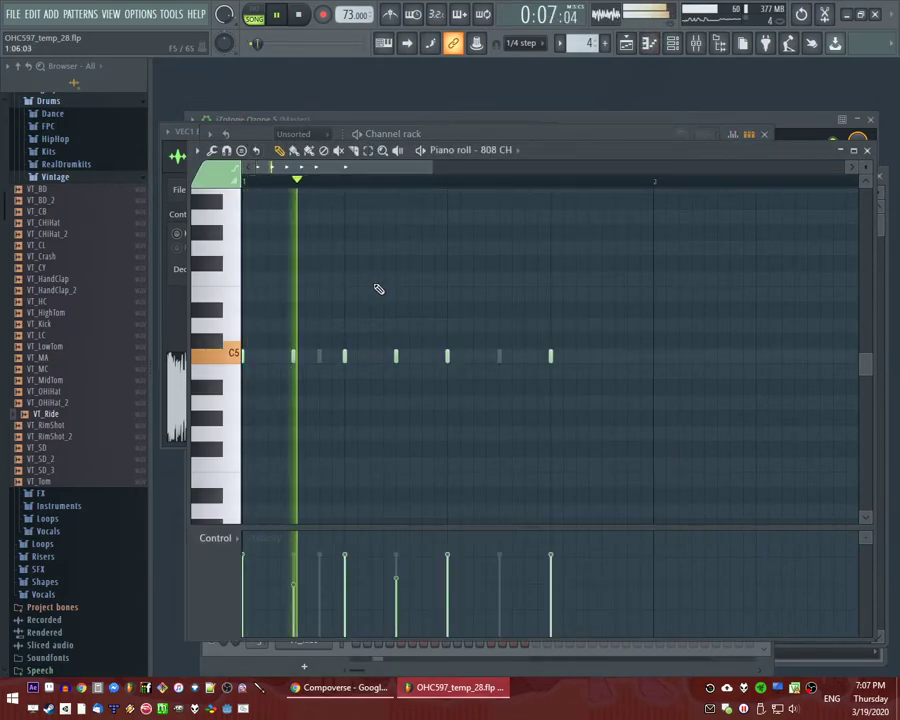
{"action": "left_click", "coordinate": [372, 356]}
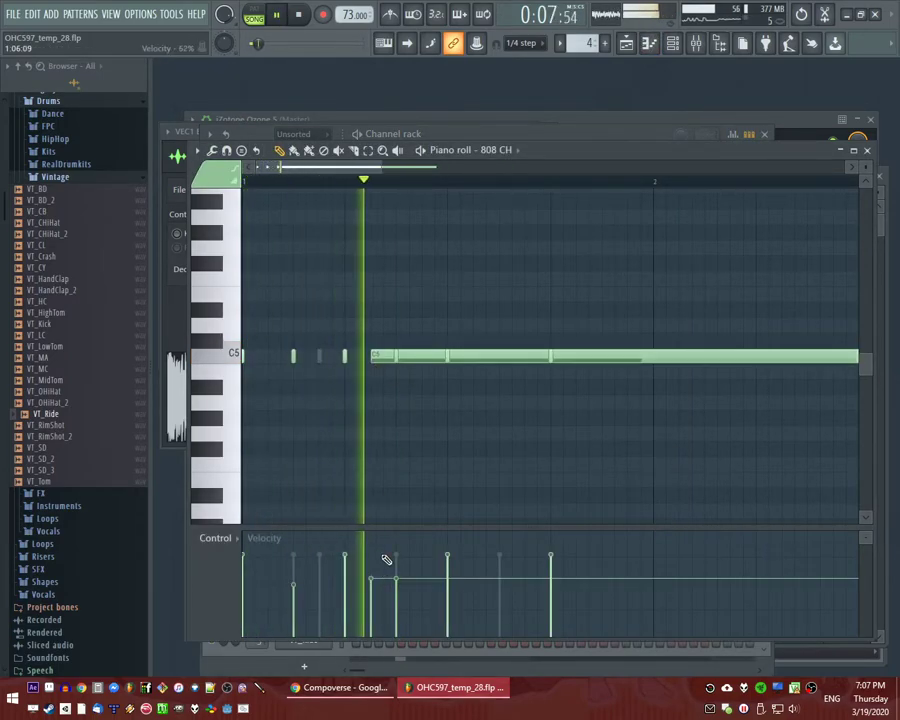
{"action": "left_click_drag", "start_coordinate": [380, 357], "coordinate": [396, 359]}
{"action": "right_click", "coordinate": [396, 359]}
Add short, softer 808 CH hits in Pattern 4 on steps 6, 8 and 12 and halfway between steps 12 and 13.
{"action": "left_click", "coordinate": [396, 355]}
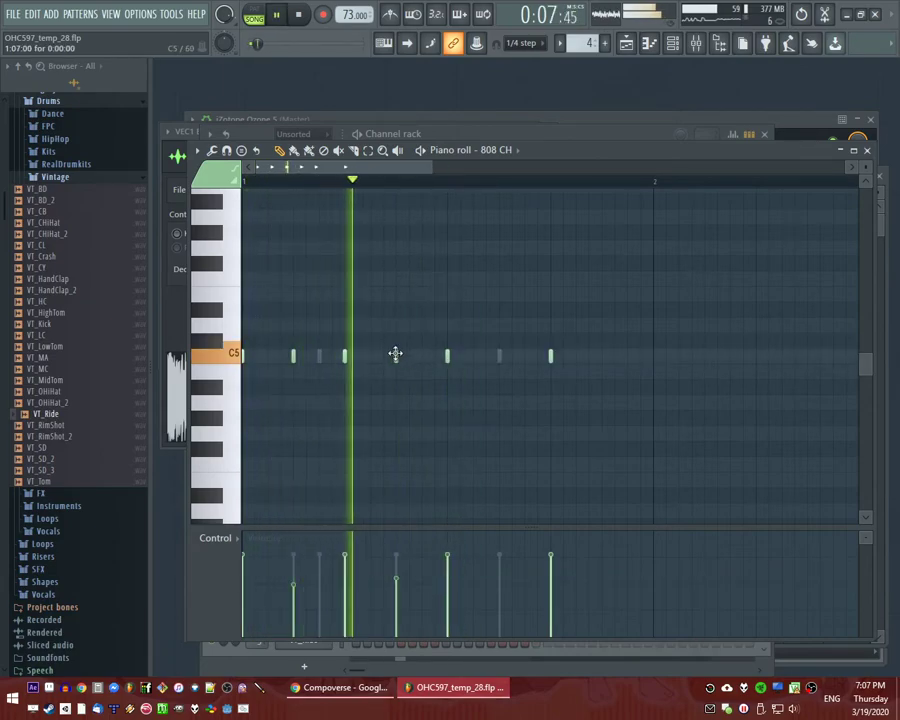
{"action": "left_click", "coordinate": [370, 359]}
{"action": "left_click", "coordinate": [370, 602]}
{"action": "left_click", "coordinate": [421, 356]}
{"action": "left_click", "coordinate": [524, 356]}
{"action": "left_click", "coordinate": [537, 356]}
{"action": "left_click", "coordinate": [538, 582]}
Try two more 808 CH hits on steps 15 and 16, with the last one's velocity at about 66%.
{"action": "left_click", "coordinate": [602, 356]}
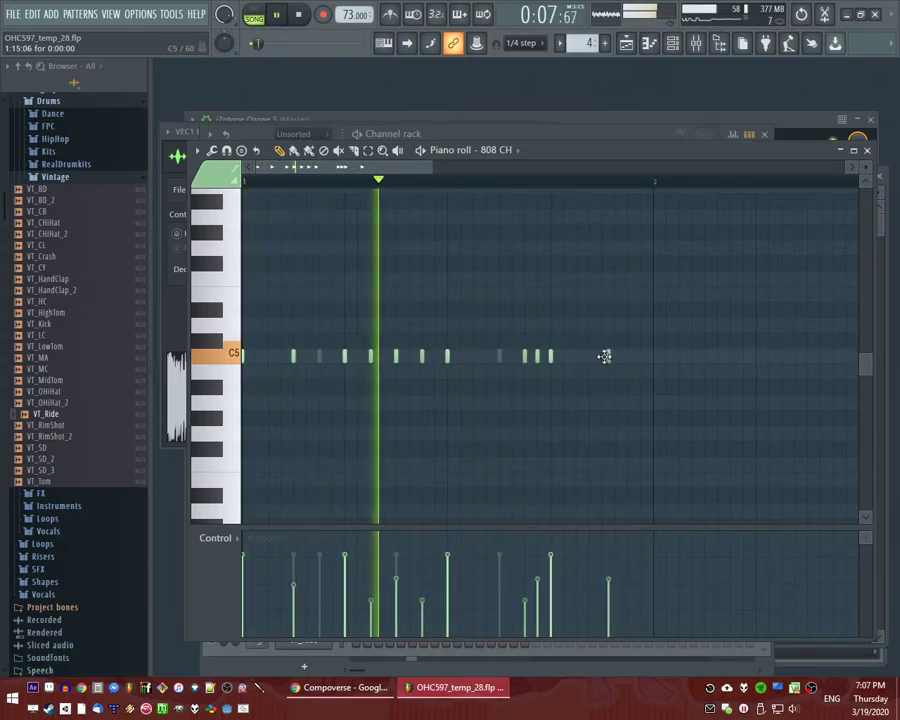
{"action": "left_click", "coordinate": [627, 356]}
{"action": "left_click", "coordinate": [627, 568]}
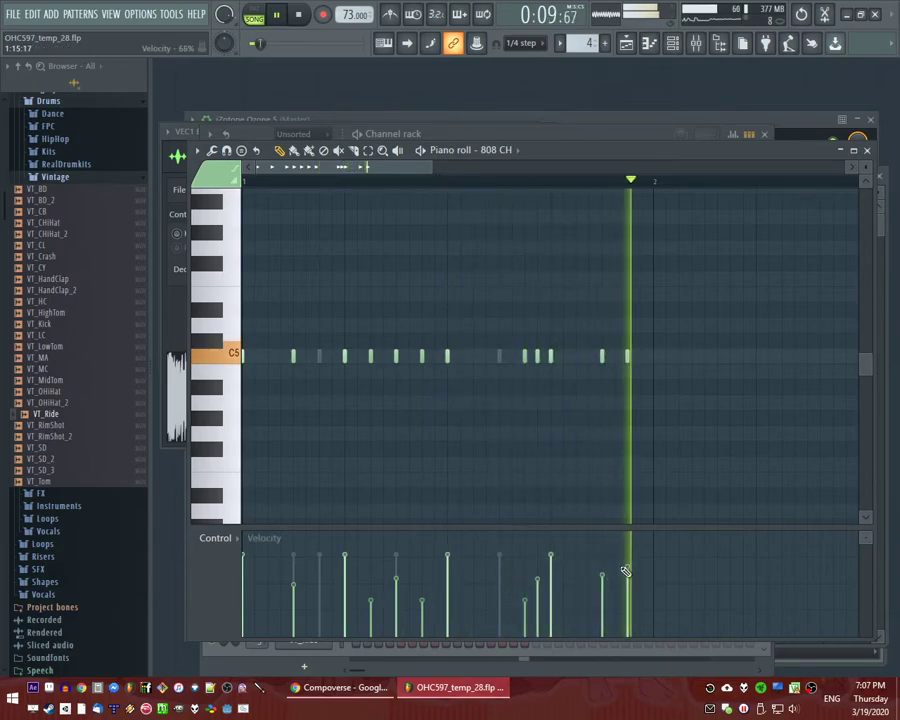
Set the snap to 1/6 beat and replace the last two 808 CH hits with two triplet-spaced hits in beat 4, the first slightly softer.
{"action": "left_click", "coordinate": [526, 43]}
{"action": "left_click", "coordinate": [532, 173]}
{"action": "right_click", "coordinate": [627, 358]}
{"action": "right_click", "coordinate": [602, 359]}
{"action": "left_click", "coordinate": [590, 359]}
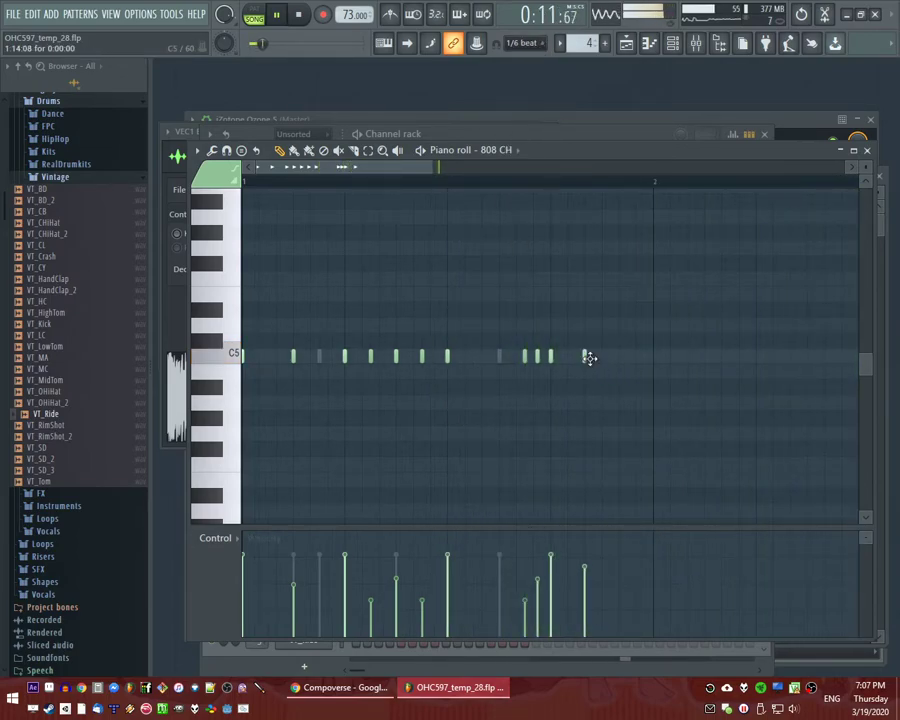
{"action": "left_click", "coordinate": [617, 358]}
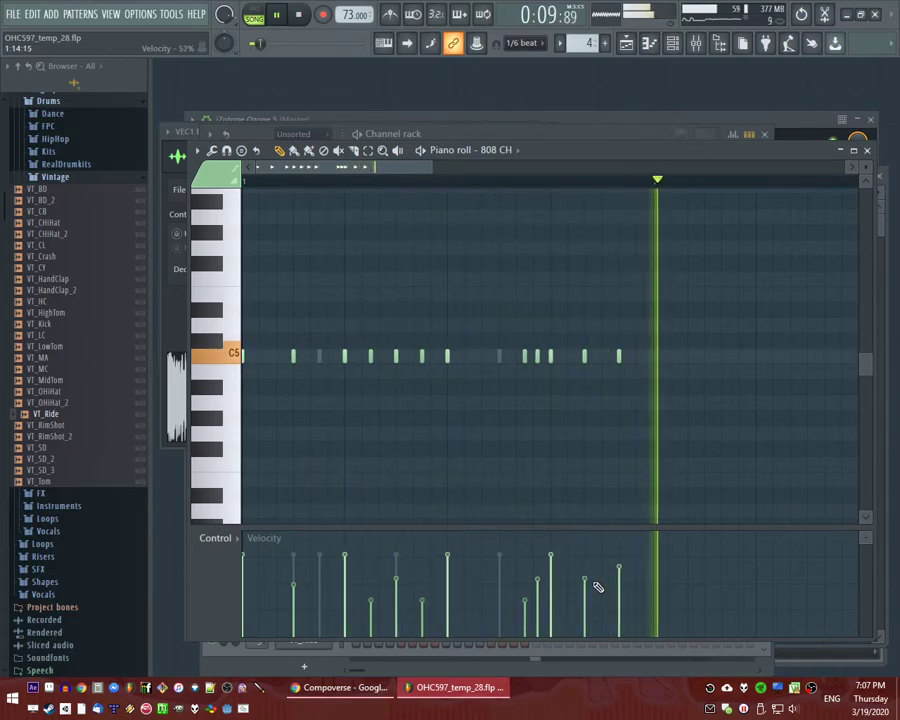
Play from bar 4, open Pattern 11 from its Track 5 clip and set the snap to 1/4 step.
{"action": "key", "text": "F5"}
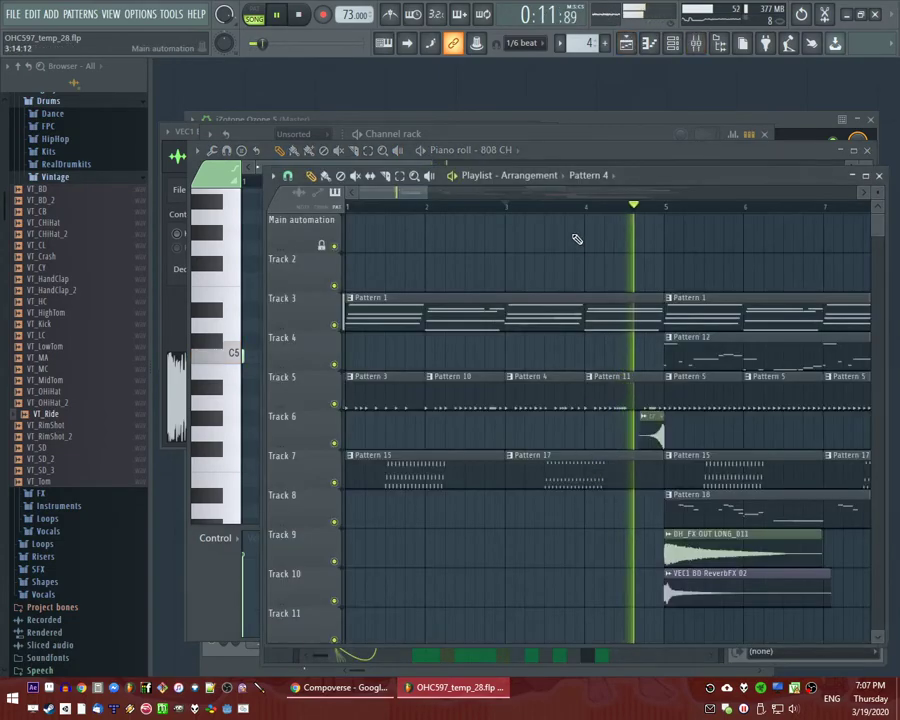
{"action": "left_click", "coordinate": [580, 204]}
{"action": "left_click", "coordinate": [587, 401]}
{"action": "double_click", "coordinate": [587, 401]}
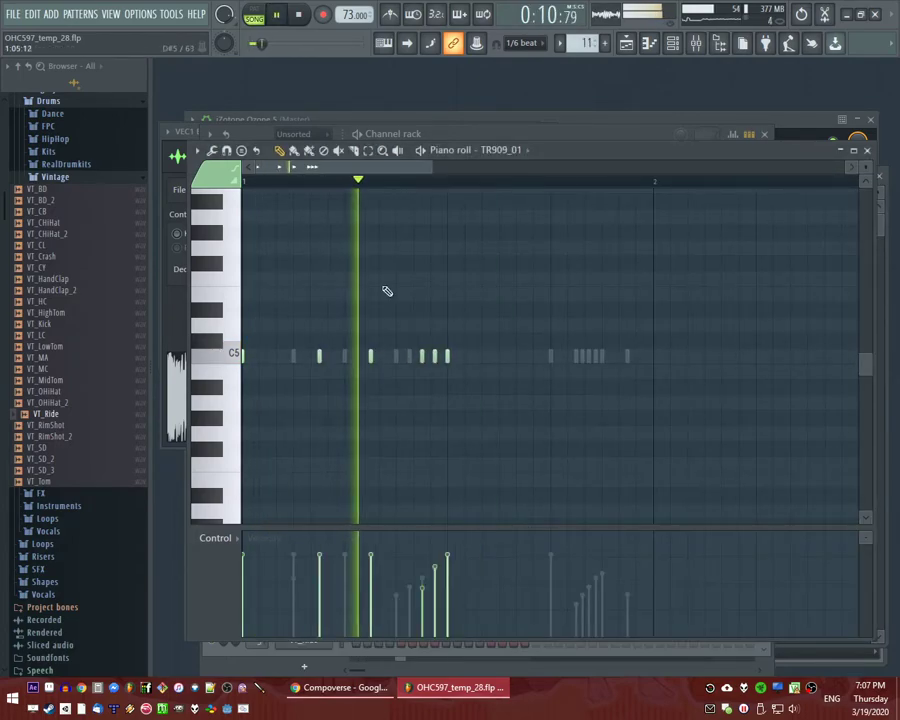
{"action": "left_click", "coordinate": [522, 43]}
{"action": "left_click", "coordinate": [521, 116]}
{"action": "left_click", "coordinate": [268, 356]}
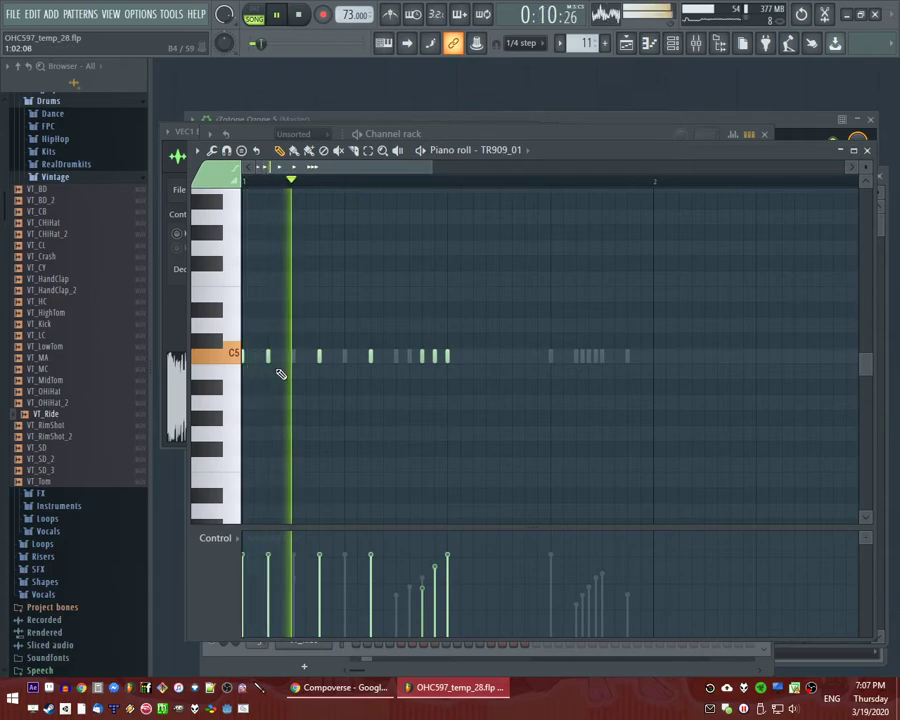
{"action": "key", "text": "space"}
{"action": "right_click", "coordinate": [270, 360]}
{"action": "key", "text": "space"}
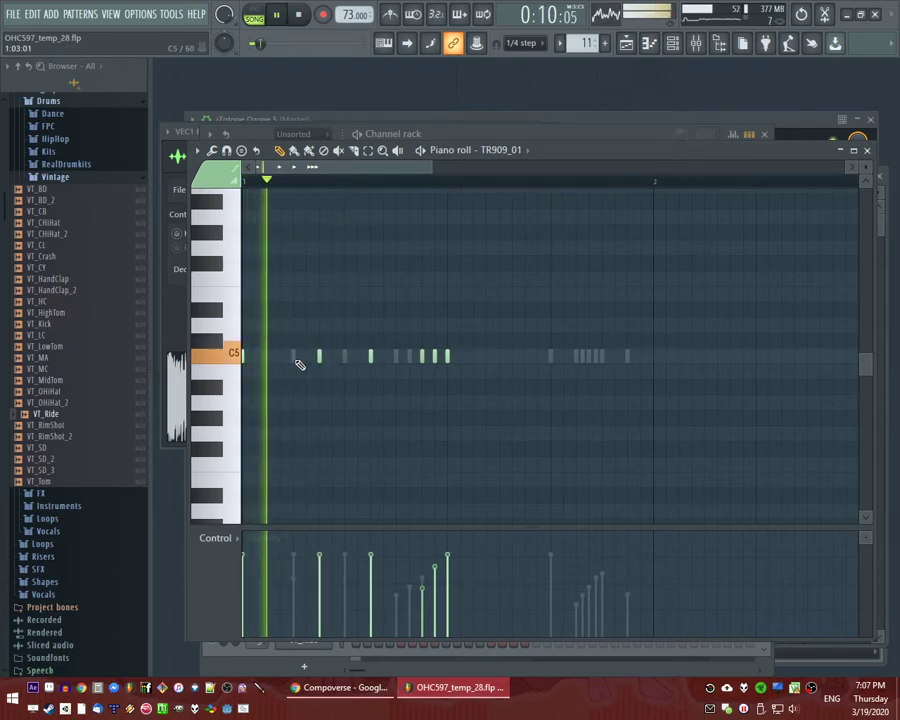
Open the 808 CH notes of Pattern 11 in the piano roll and add a soft hit on step 2.
{"action": "key", "text": "F6"}
{"action": "right_click", "coordinate": [323, 328]}
{"action": "left_click", "coordinate": [343, 329]}
{"action": "key", "text": "space"}
{"action": "key", "text": "space"}
{"action": "key", "text": "space"}
{"action": "left_click", "coordinate": [267, 598]}
{"action": "key", "text": "space"}
{"action": "key", "text": "space"}
{"action": "left_click", "coordinate": [268, 357]}
Add soft 808 CH hits in Pattern 11 halfway between steps 2 and 3 and on steps 4 and 6.
{"action": "key", "text": "space"}
{"action": "left_click", "coordinate": [280, 356]}
{"action": "key", "text": "space"}
{"action": "key", "text": "space"}
{"action": "left_click", "coordinate": [318, 356]}
{"action": "key", "text": "space"}
{"action": "key", "text": "space"}
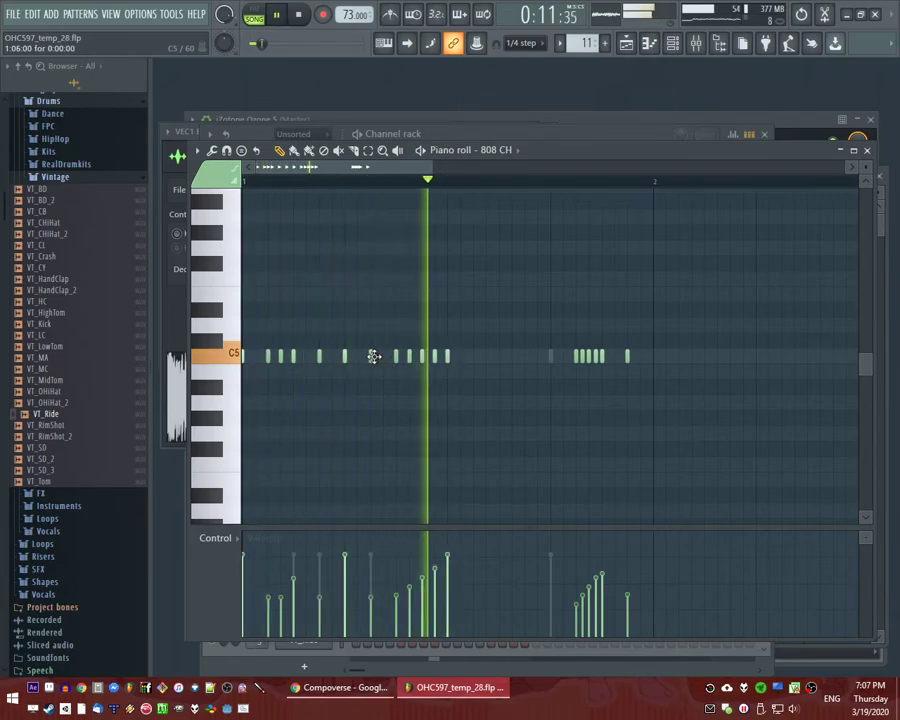
Insert Fruity Parametric EQ 2 in slot 1 of the FT_triangle mixer track and set its band 1 low shelf to -18.0 dB at 85 Hz.
{"action": "key", "text": "F5"}
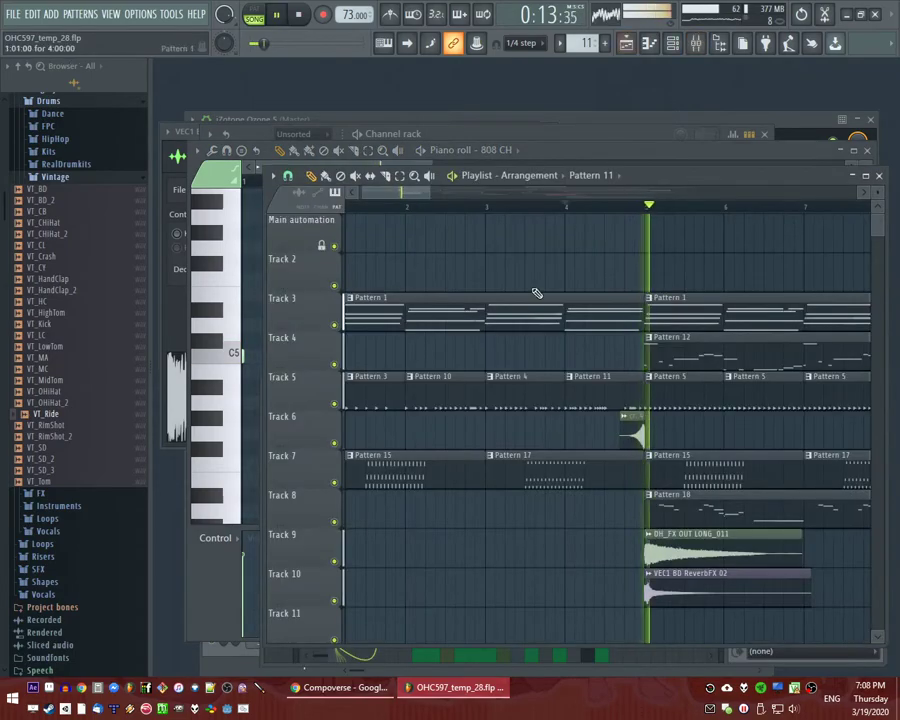
{"action": "scroll", "coordinate": [521, 250], "scroll_direction": "down", "scroll_amount": 3}
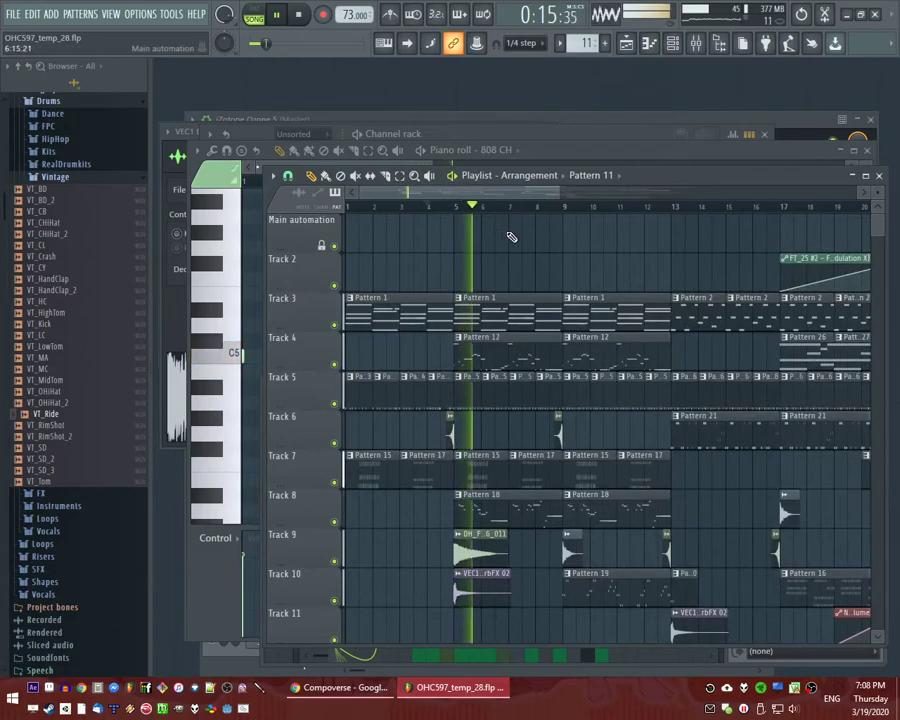
{"action": "scroll", "coordinate": [499, 237], "scroll_direction": "right", "scroll_amount": 2}
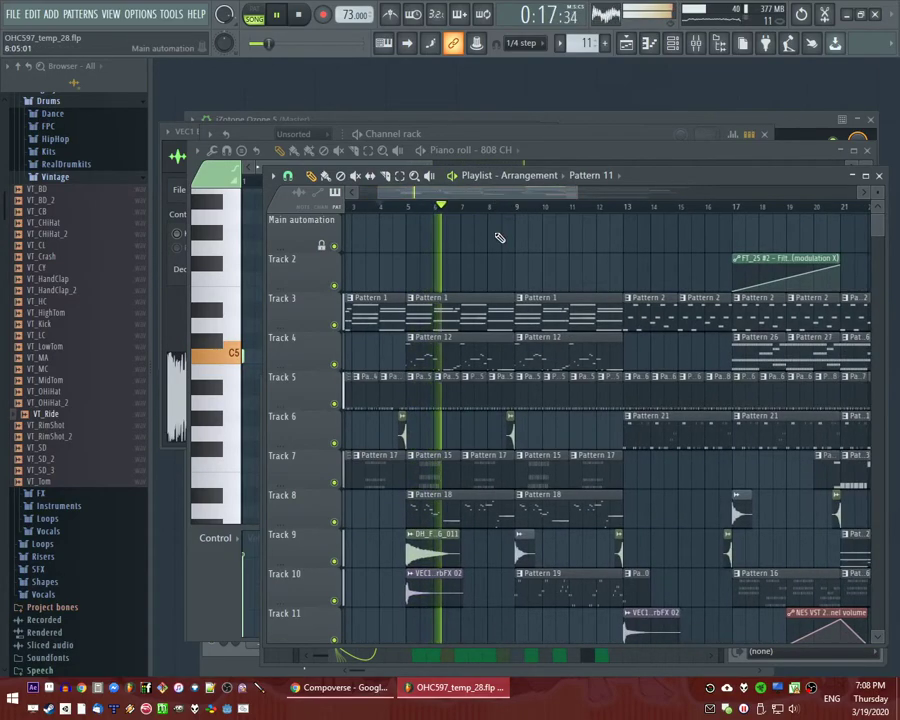
{"action": "key", "text": "F9"}
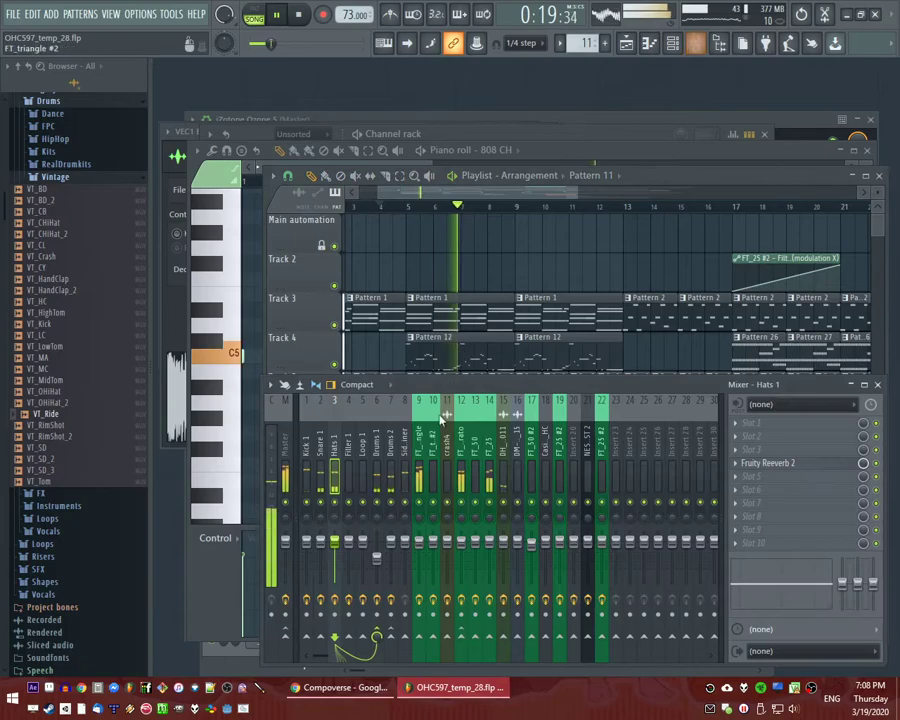
{"action": "left_click", "coordinate": [741, 449]}
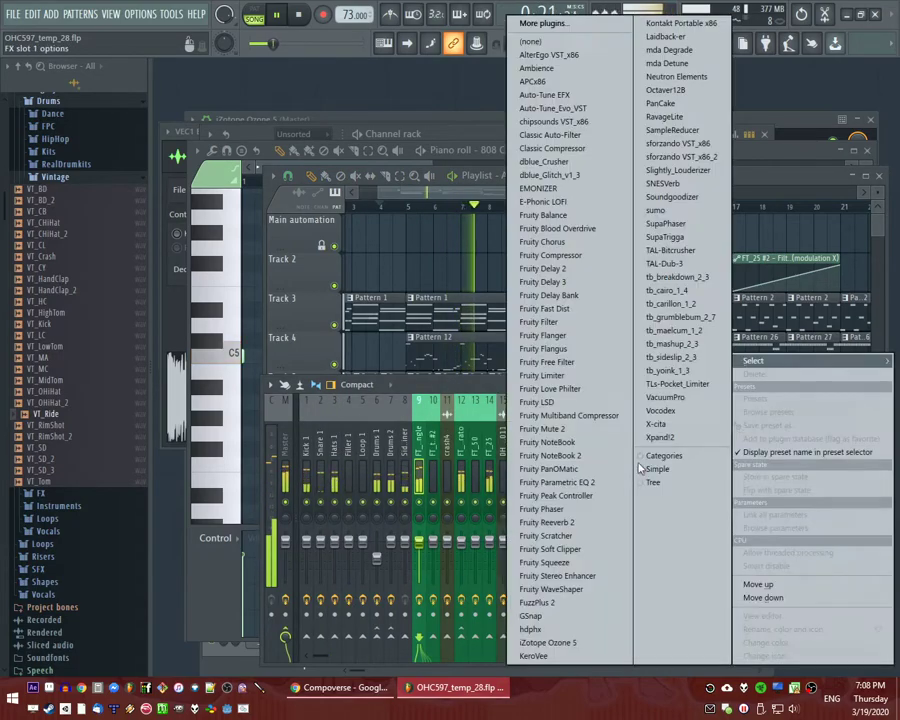
{"action": "left_click", "coordinate": [555, 482]}
{"action": "left_click_drag", "start_coordinate": [296, 318], "coordinate": [311, 377]}
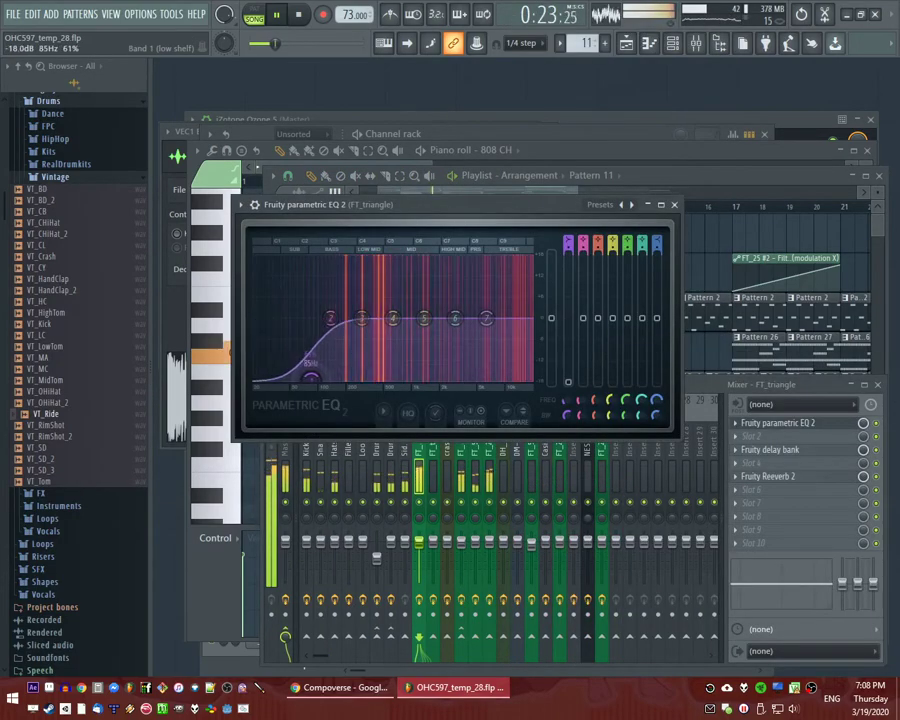
{"action": "left_click", "coordinate": [676, 206]}
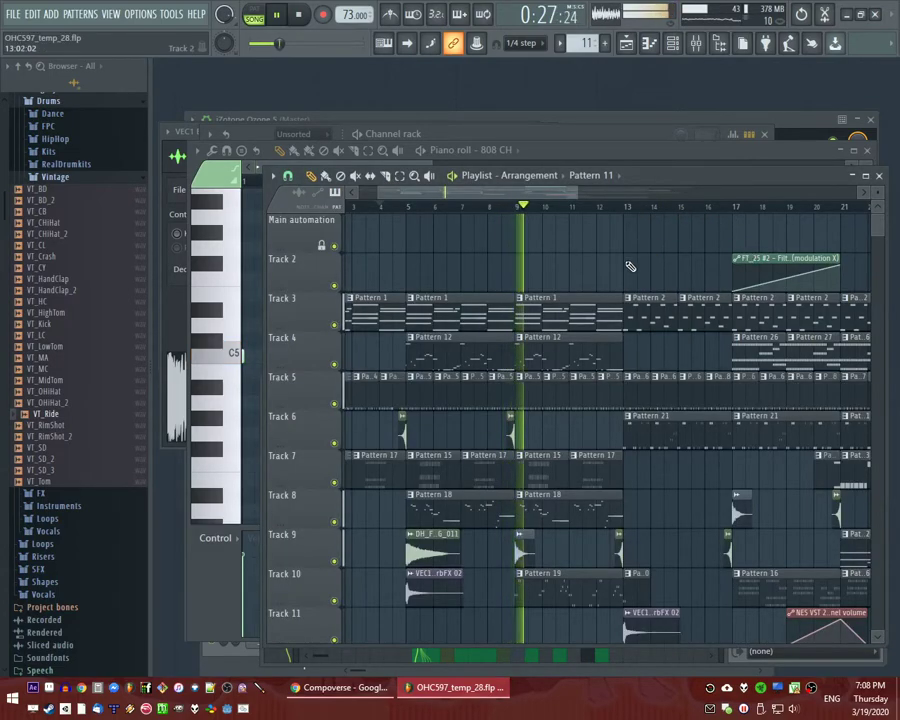
Select the crash4 clips leading into bars 13, 17 and 21 and nudge them slightly later so their peaks meet the bar lines.
{"action": "scroll", "coordinate": [422, 301], "scroll_direction": "up", "scroll_amount": 5}
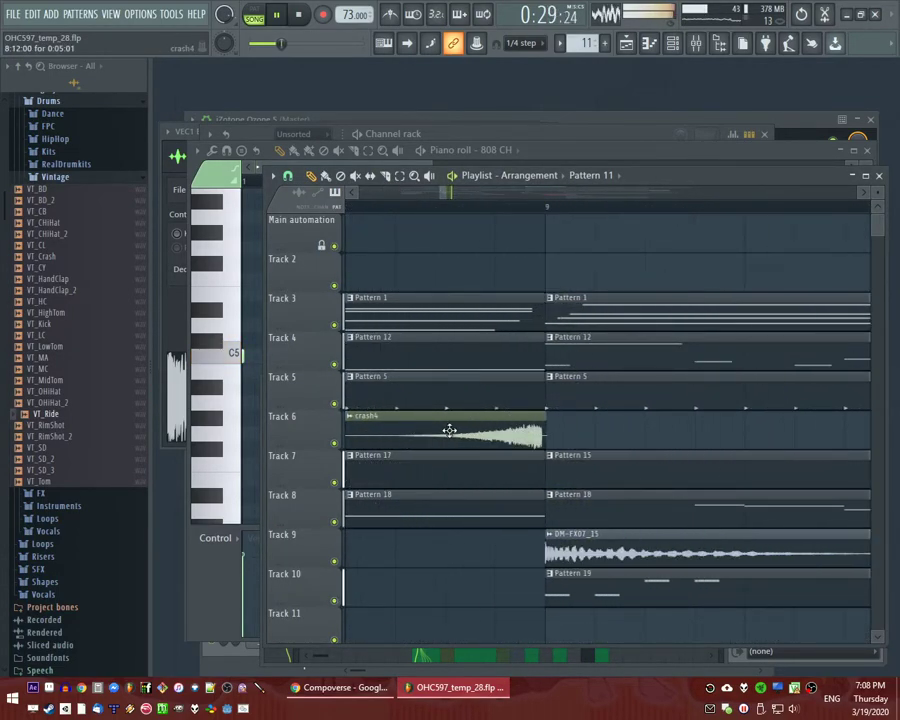
{"action": "scroll", "coordinate": [456, 426], "scroll_direction": "down", "scroll_amount": 4}
{"action": "left_click_drag", "start_coordinate": [456, 426], "coordinate": [460, 562]}
{"action": "scroll", "coordinate": [465, 555], "scroll_direction": "up", "scroll_amount": 4}
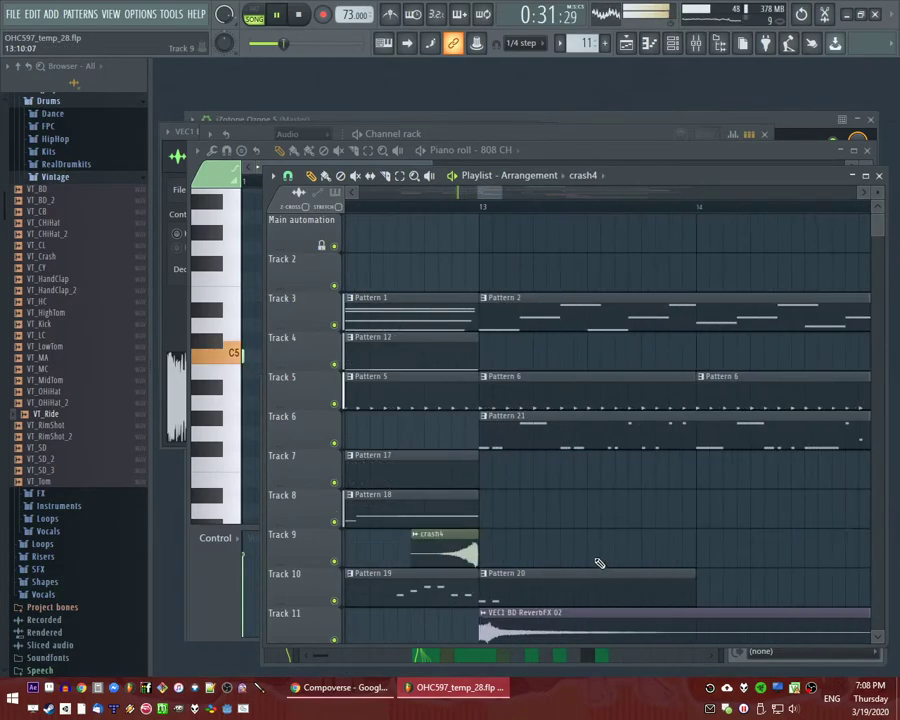
{"action": "scroll", "coordinate": [475, 555], "scroll_direction": "down", "scroll_amount": 4}
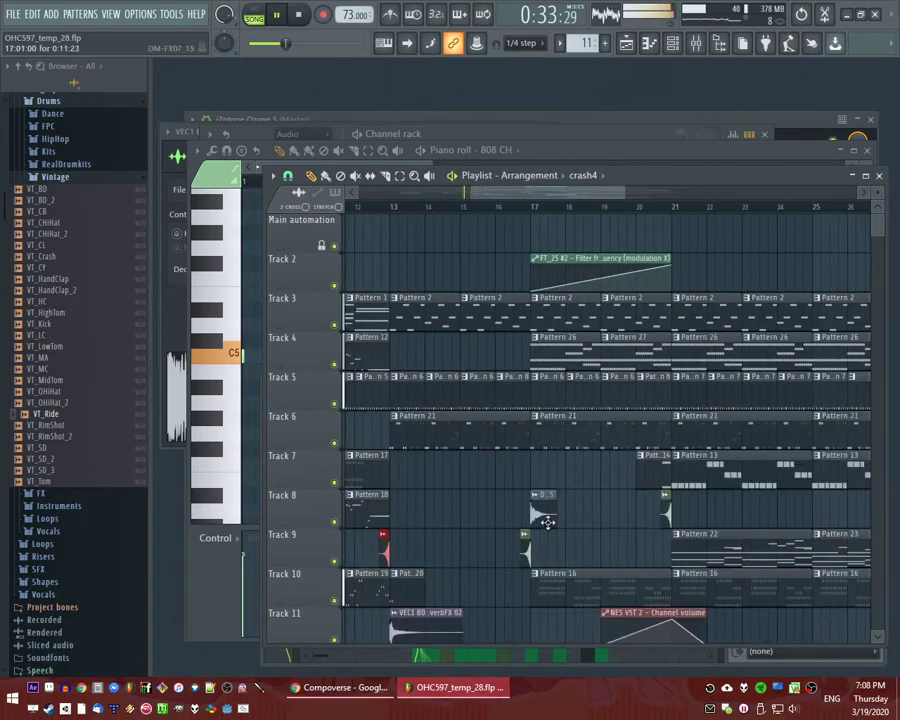
{"action": "scroll", "coordinate": [600, 490], "scroll_direction": "down", "scroll_amount": 3}
{"action": "scroll", "coordinate": [450, 432], "scroll_direction": "down", "scroll_amount": 4}
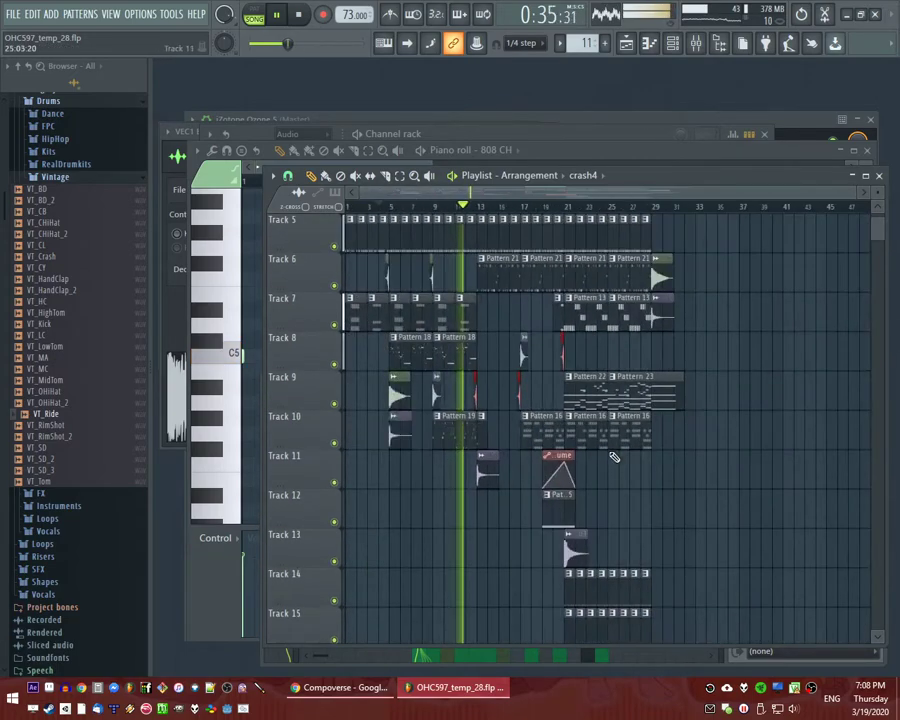
{"action": "scroll", "coordinate": [600, 353], "scroll_direction": "up", "scroll_amount": 6}
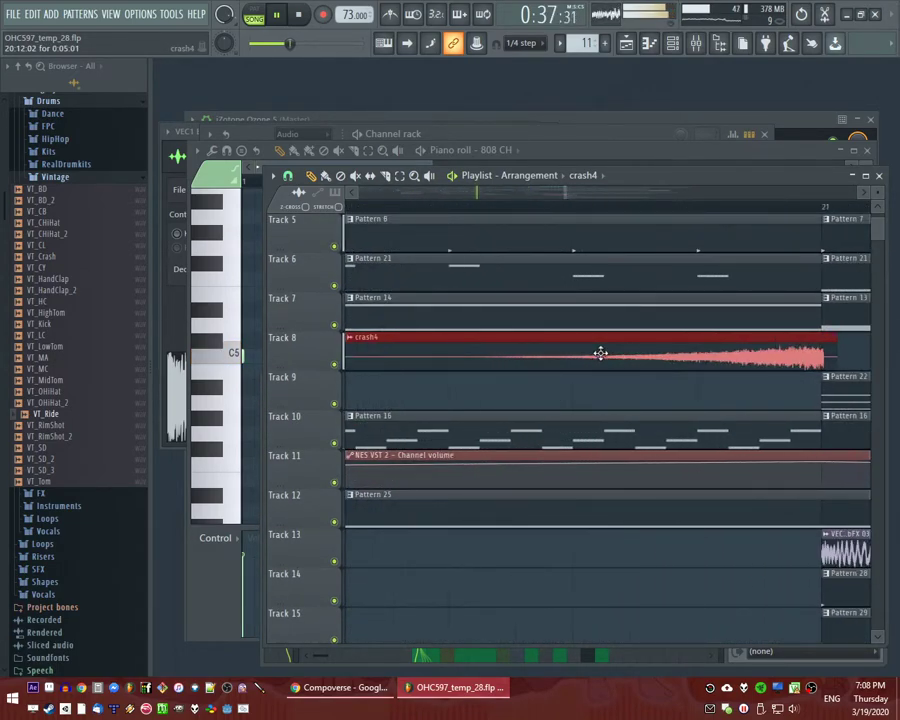
Check the crash4 clips against the starts of bars 13, 17 and 5, and save the project as OHC597_temp_29.flp.
{"action": "scroll", "coordinate": [600, 353], "scroll_direction": "down", "scroll_amount": 4}
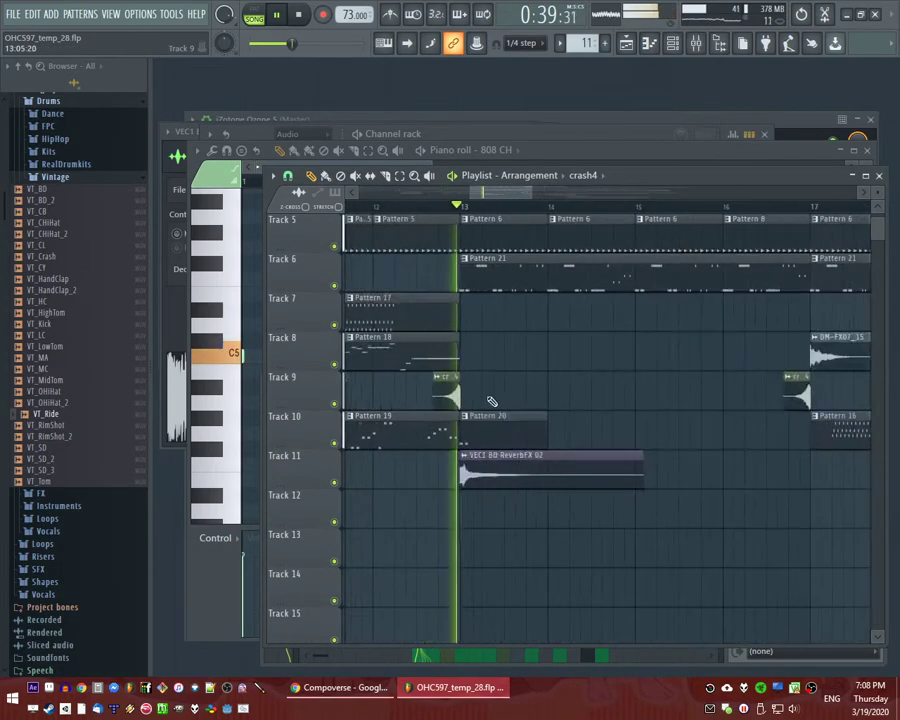
{"action": "scroll", "coordinate": [488, 400], "scroll_direction": "up", "scroll_amount": 4}
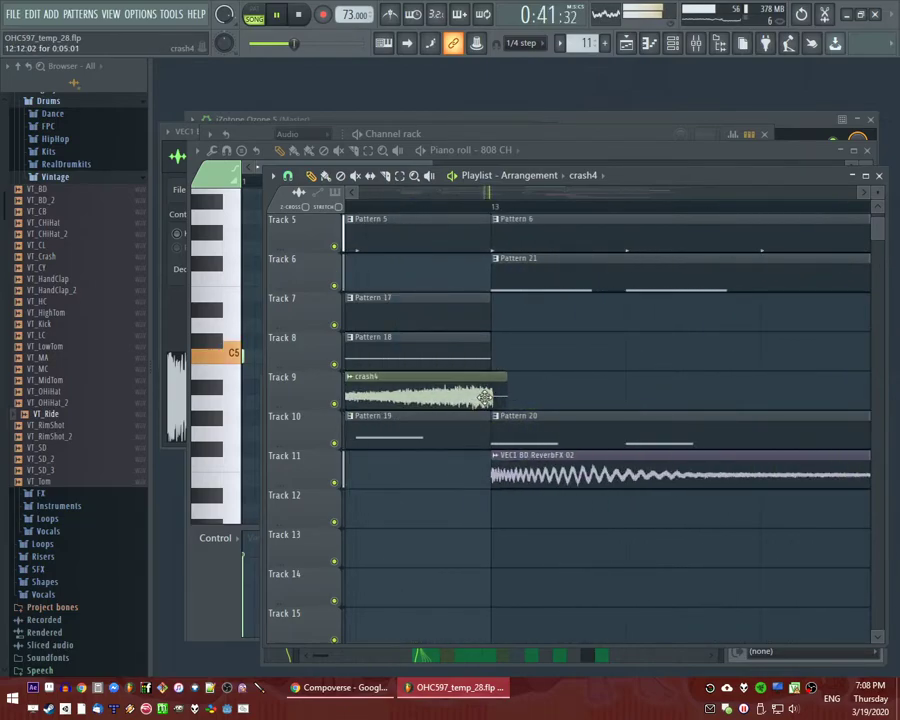
{"action": "scroll", "coordinate": [484, 399], "scroll_direction": "down", "scroll_amount": 4}
{"action": "scroll", "coordinate": [484, 399], "scroll_direction": "up", "scroll_amount": 4}
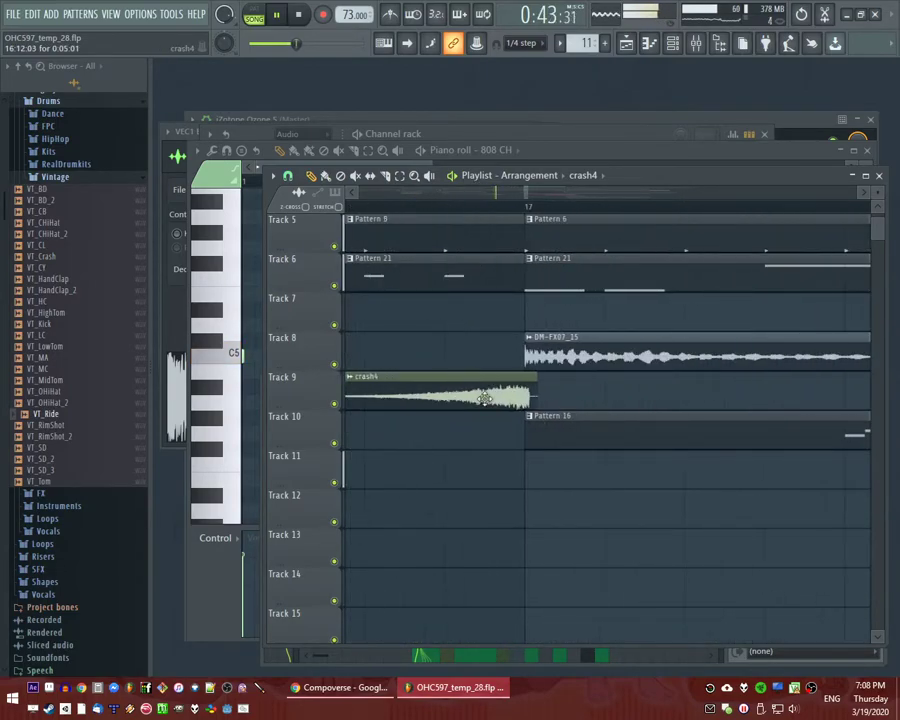
{"action": "scroll", "coordinate": [559, 408], "scroll_direction": "down", "scroll_amount": 4}
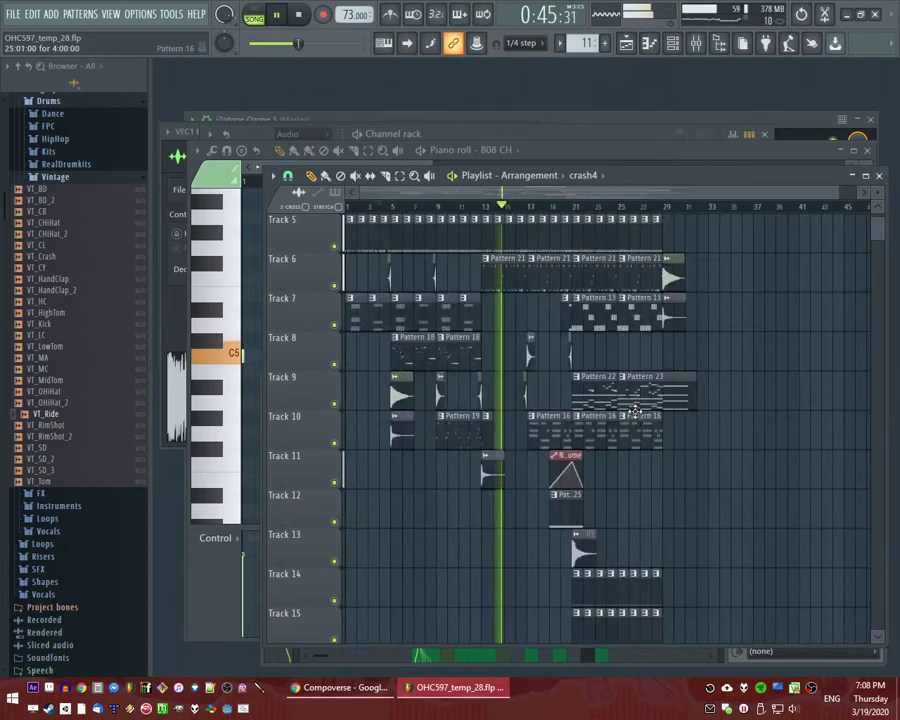
{"action": "scroll", "coordinate": [440, 400], "scroll_direction": "up", "scroll_amount": 5}
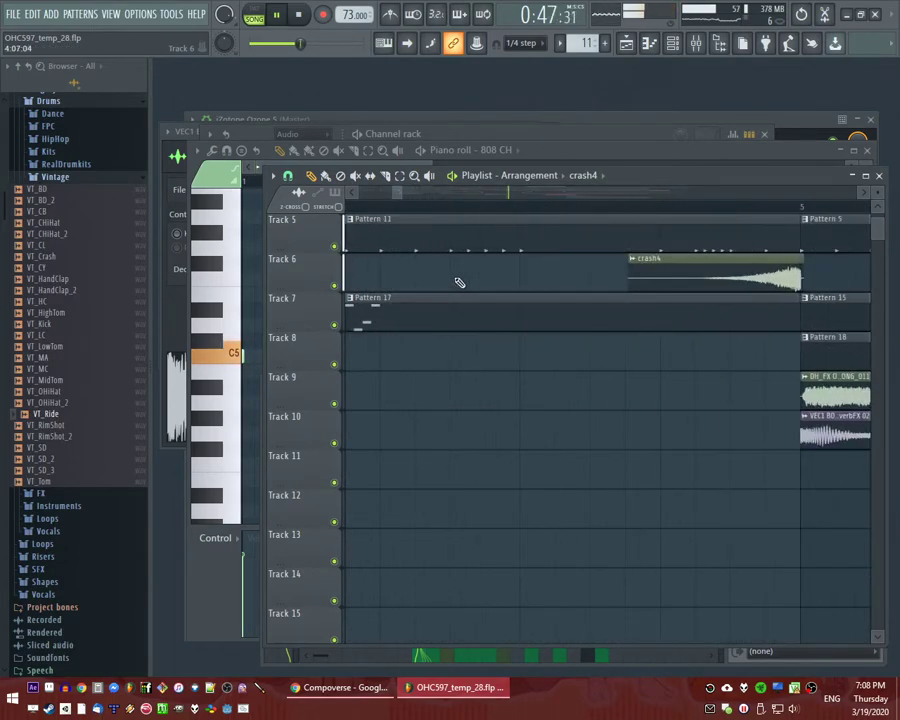
{"action": "scroll", "coordinate": [459, 282], "scroll_direction": "down", "scroll_amount": 5}
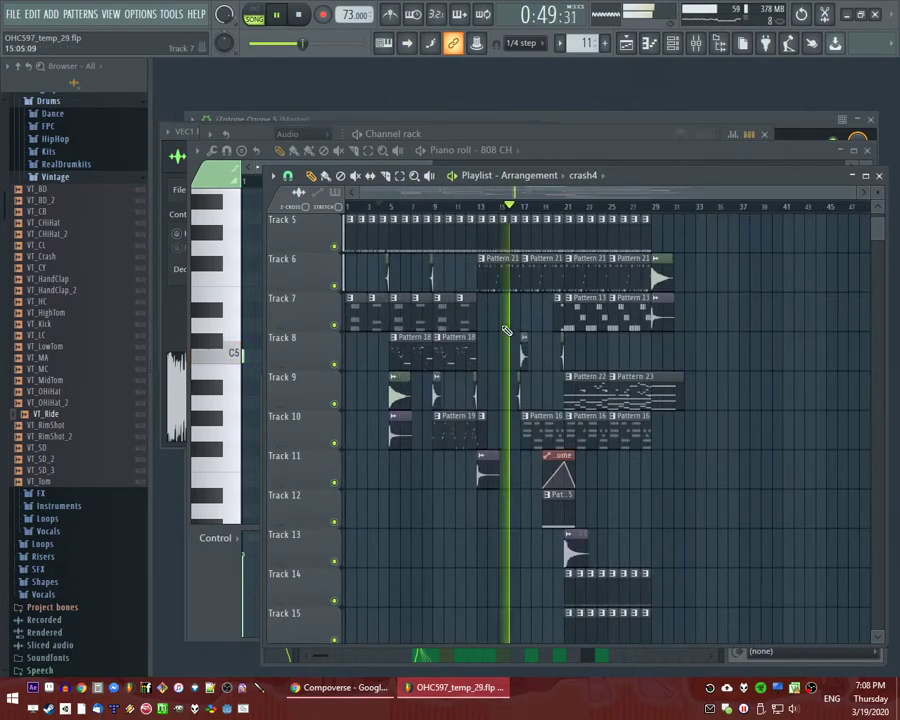
Place a four-bar Pattern 16 clip on Track 7 at bar 13 and play that section back.
{"action": "scroll", "coordinate": [507, 330], "scroll_direction": "up", "scroll_amount": 3}
{"action": "scroll", "coordinate": [474, 311], "scroll_direction": "up", "scroll_amount": 4}
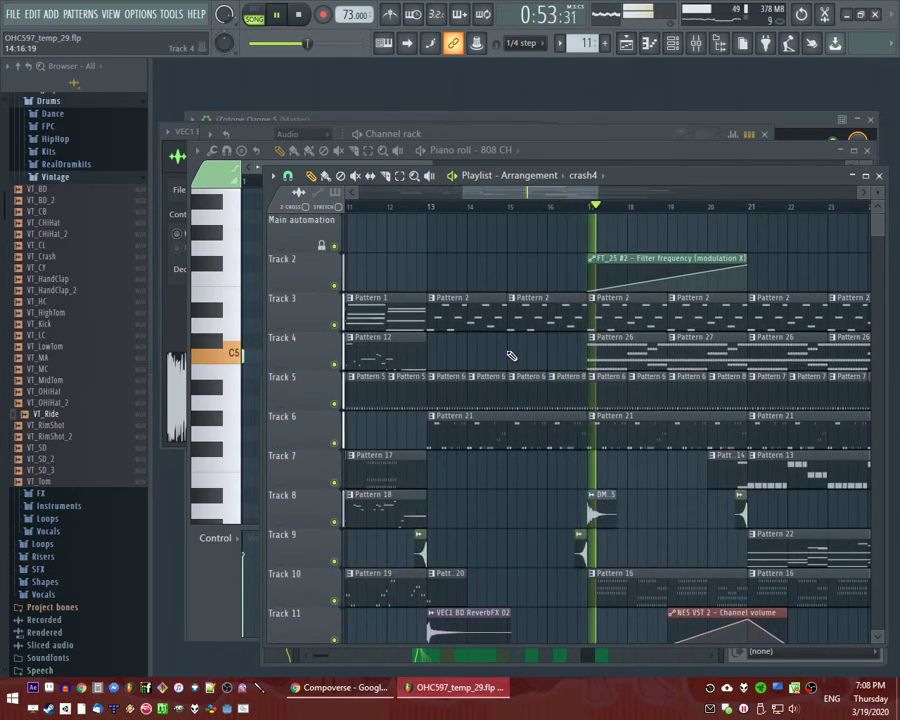
{"action": "scroll", "coordinate": [520, 356], "scroll_direction": "down", "scroll_amount": 3}
{"action": "left_click", "coordinate": [628, 428]}
{"action": "left_click_drag", "start_coordinate": [476, 557], "coordinate": [483, 309]}
{"action": "left_click", "coordinate": [420, 210]}
{"action": "scroll", "coordinate": [444, 269], "scroll_direction": "up", "scroll_amount": 4}
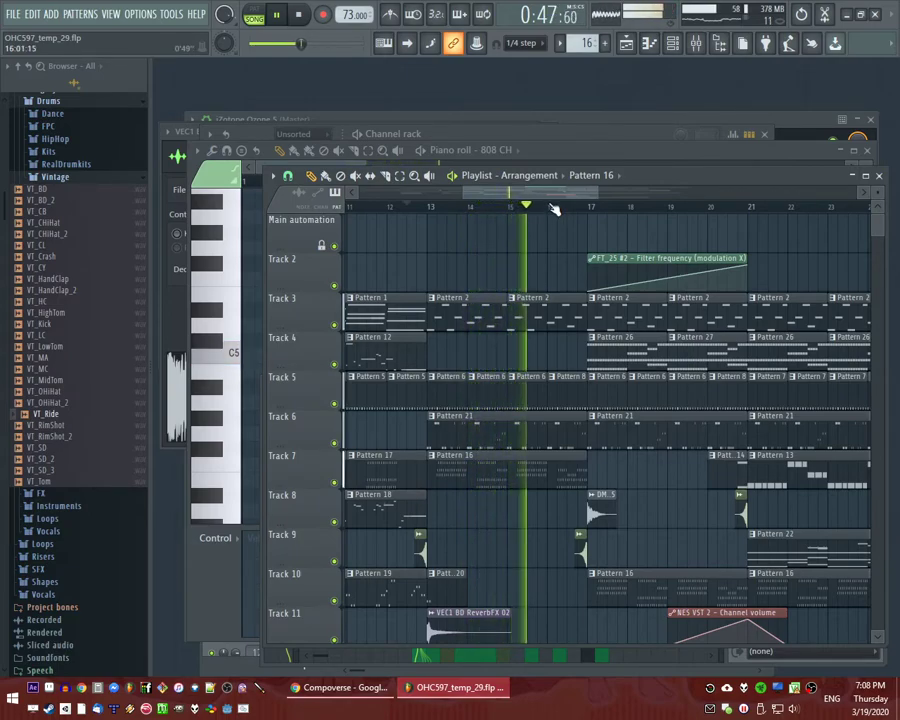
Try to copy the closing FT_50 notes before bar 3 of Pattern 16 into the gap that follows, then undo the pasting.
{"action": "left_click", "coordinate": [501, 207]}
{"action": "double_click", "coordinate": [511, 466]}
{"action": "scroll", "coordinate": [480, 385], "scroll_direction": "down", "scroll_amount": 2}
{"action": "scroll", "coordinate": [478, 337], "scroll_direction": "up", "scroll_amount": 5}
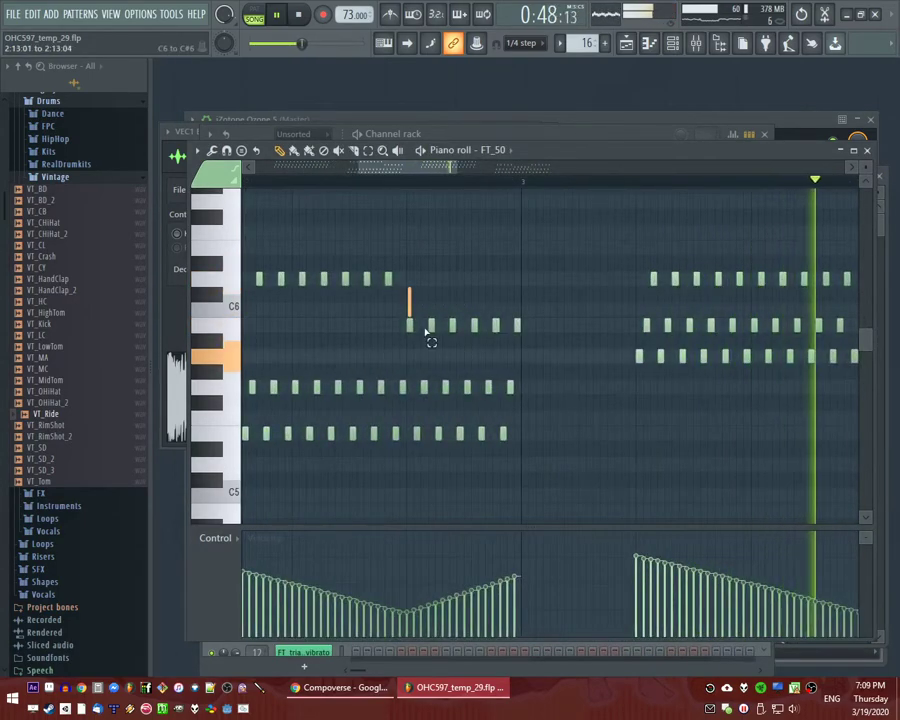
{"action": "left_click_drag", "start_coordinate": [410, 291], "coordinate": [527, 485]}
{"action": "left_click_drag", "start_coordinate": [418, 304], "coordinate": [555, 500]}
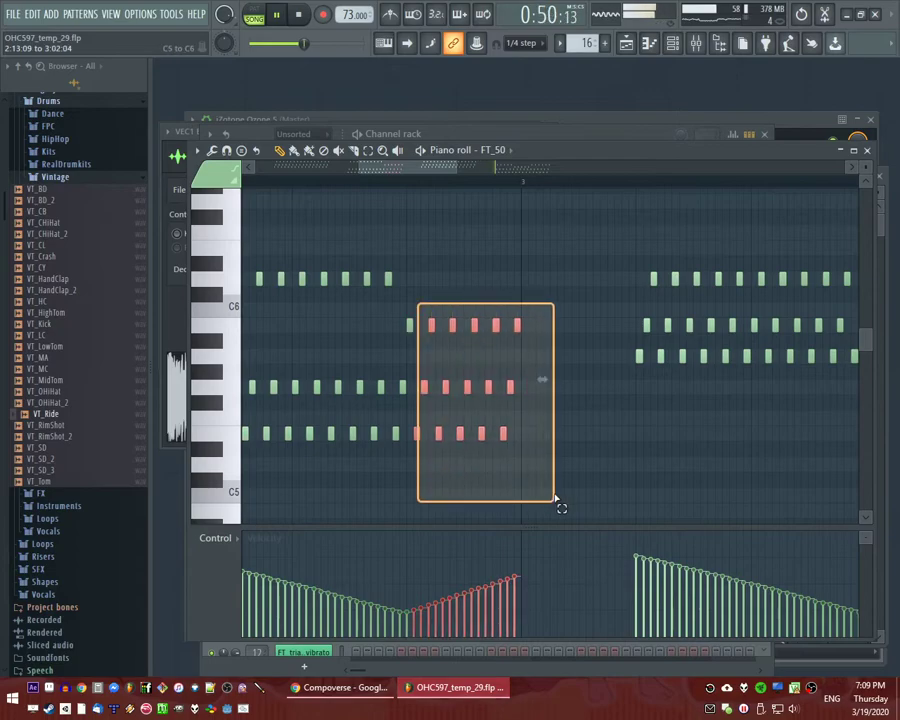
{"action": "key", "text": "ctrl+v"}
{"action": "key", "text": "ctrl+z"}
{"action": "scroll", "coordinate": [598, 436], "scroll_direction": "up", "scroll_amount": 3}
{"action": "key", "text": "ctrl+v"}
{"action": "scroll", "coordinate": [484, 388], "scroll_direction": "down", "scroll_amount": 4}
{"action": "key", "text": "ctrl+z"}
{"action": "scroll", "coordinate": [523, 388], "scroll_direction": "up", "scroll_amount": 2}
{"action": "key", "text": "ctrl+v"}
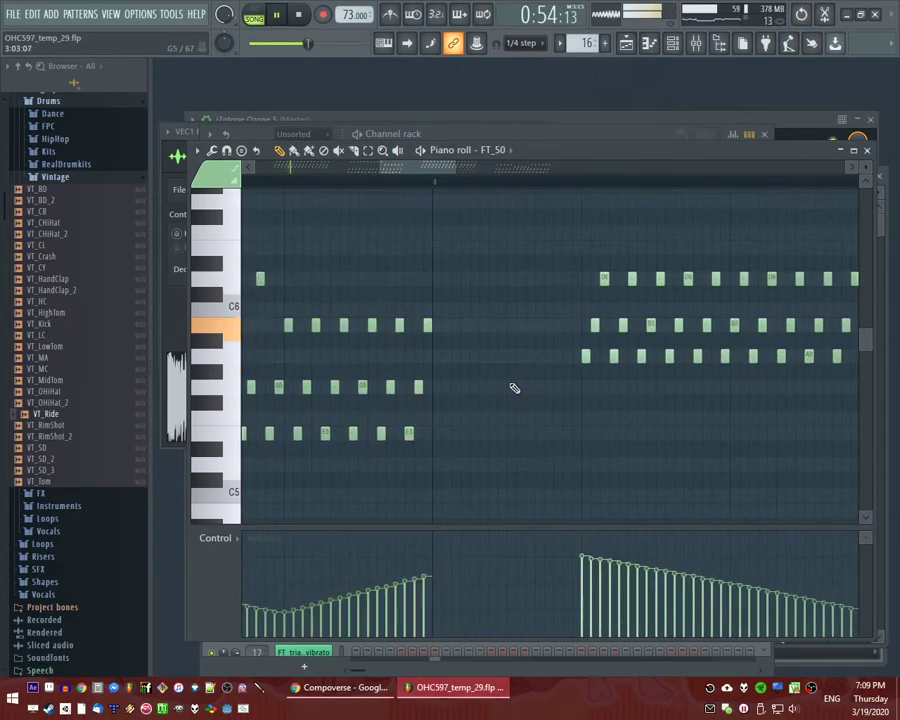
{"action": "key", "text": "ctrl+z"}
{"action": "scroll", "coordinate": [468, 390], "scroll_direction": "down", "scroll_amount": 6}
{"action": "key", "text": "F9"}
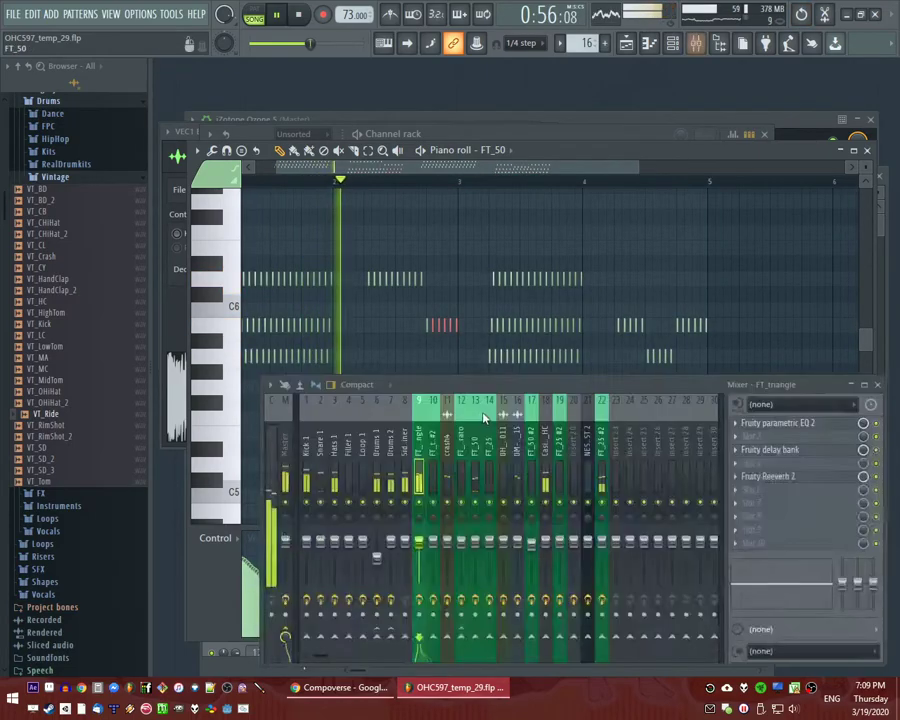
{"action": "key", "text": "F5"}
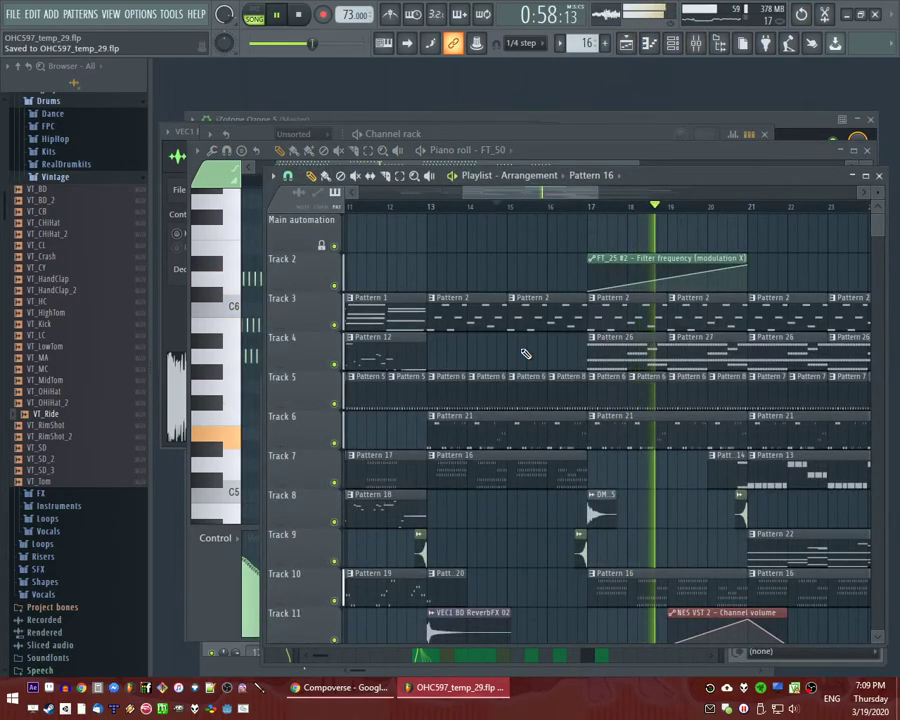
Play back the arrangement around bars 16 to 21 to check the layers and transitions, and save the project.
{"action": "left_click", "coordinate": [553, 207]}
{"action": "left_click_drag", "start_coordinate": [554, 193], "coordinate": [573, 194]}
{"action": "key", "text": "ctrl+s"}
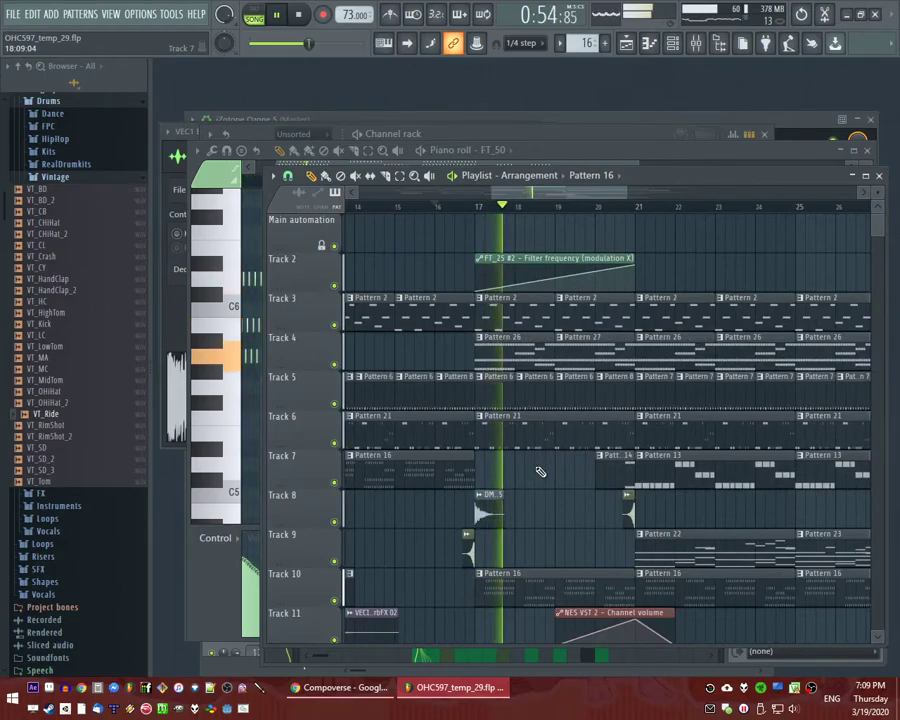
{"action": "scroll", "coordinate": [552, 463], "scroll_direction": "down", "scroll_amount": 2}
{"action": "left_click", "coordinate": [642, 207]}
{"action": "scroll", "coordinate": [669, 343], "scroll_direction": "up", "scroll_amount": 2}
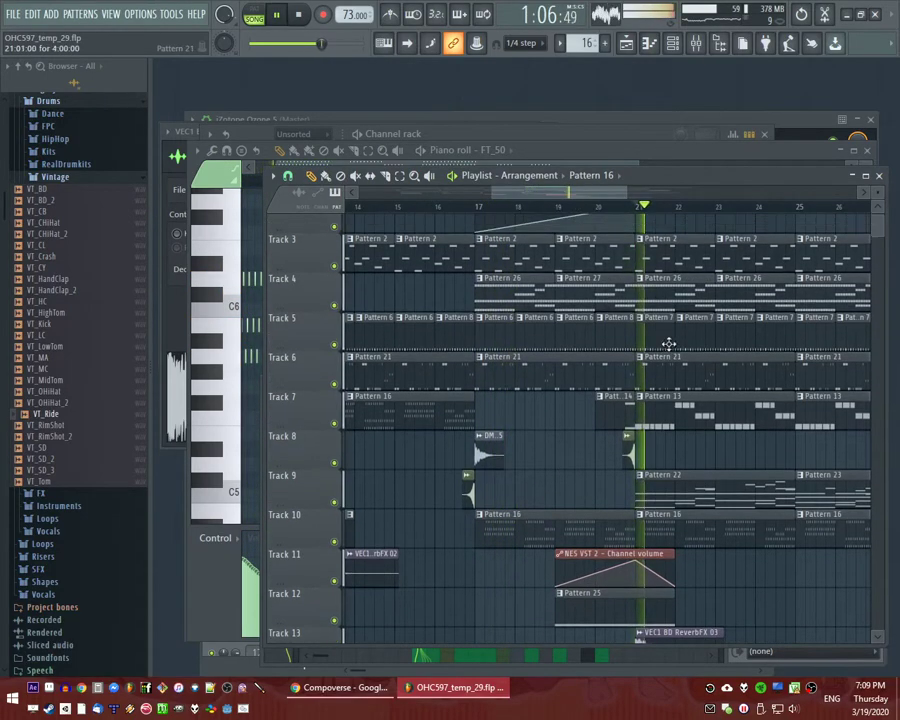
{"action": "scroll", "coordinate": [590, 250], "scroll_direction": "down", "scroll_amount": 2}
{"action": "left_click", "coordinate": [582, 207]}
{"action": "scroll", "coordinate": [523, 231], "scroll_direction": "up", "scroll_amount": 1}
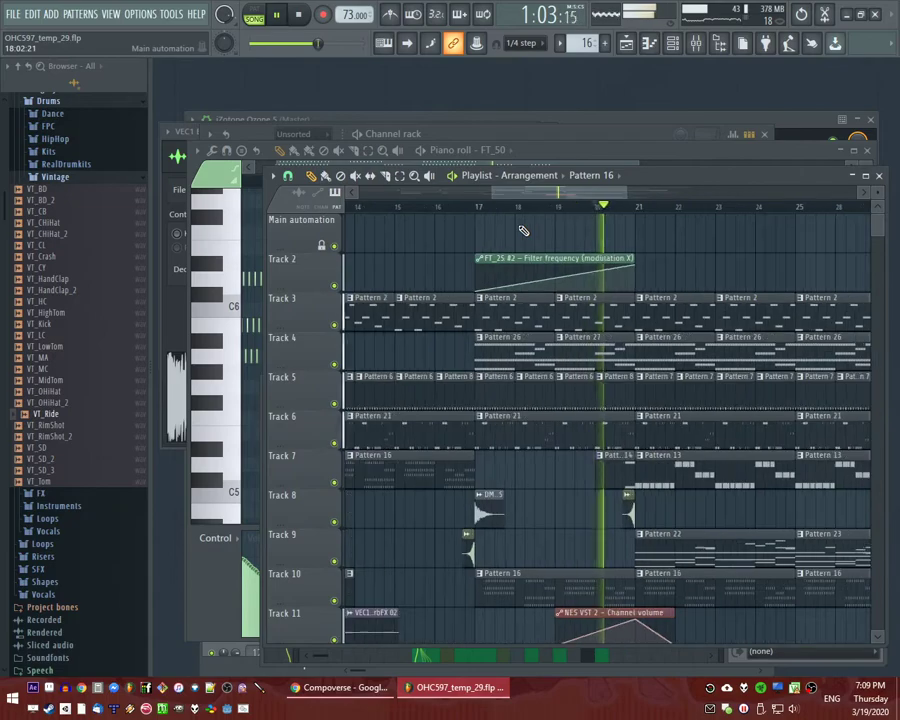
Place a one-bar Pattern 30 clip on Track 13 at bar 17 and look over its channels.
{"action": "left_click", "coordinate": [483, 210]}
{"action": "scroll", "coordinate": [476, 464], "scroll_direction": "down", "scroll_amount": 4}
{"action": "left_click", "coordinate": [487, 548]}
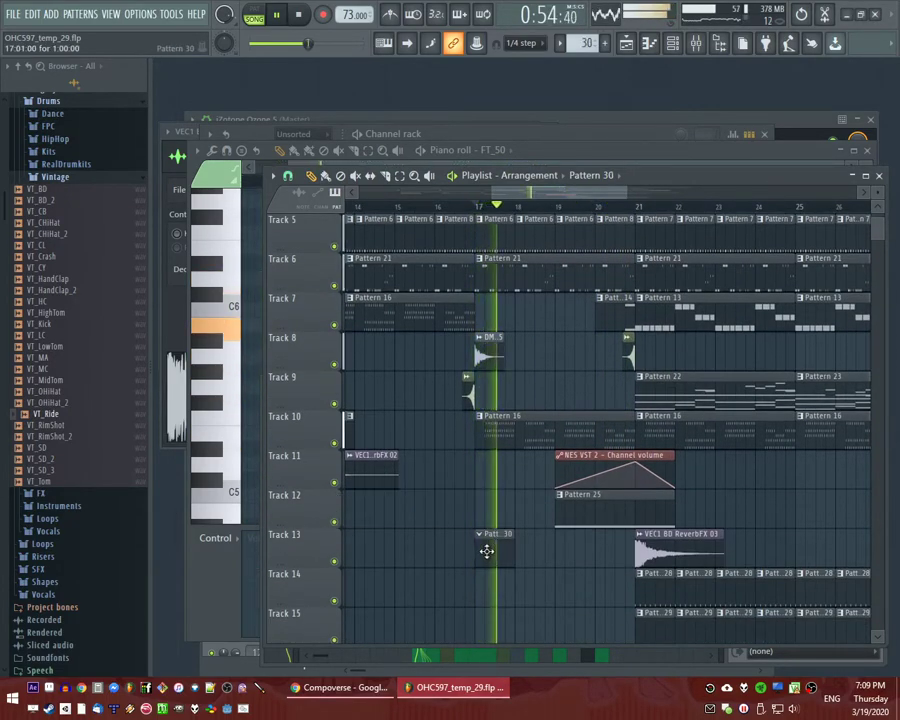
{"action": "double_click", "coordinate": [487, 551]}
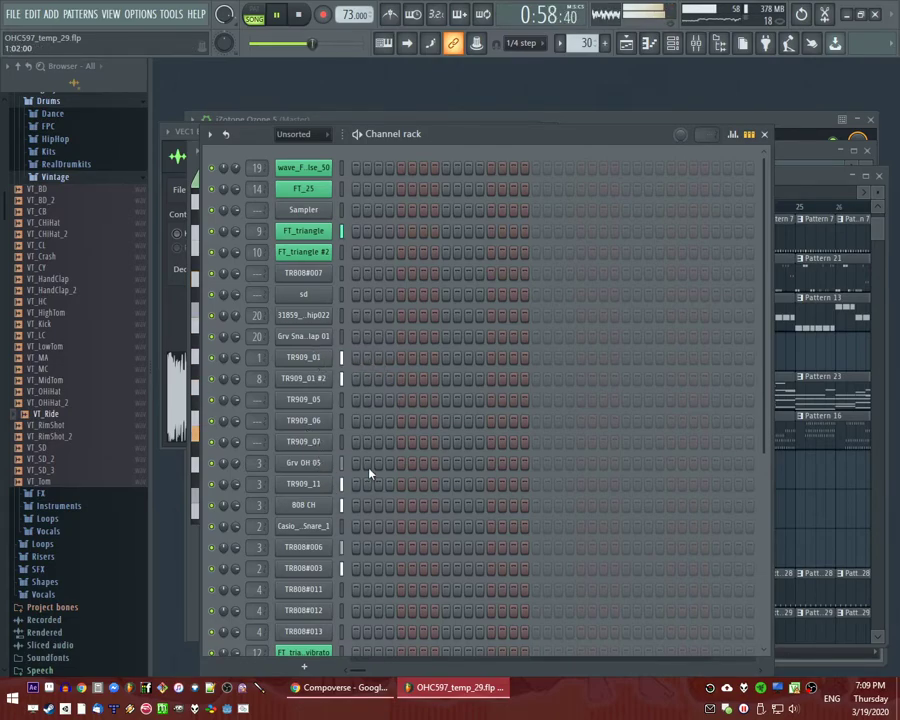
{"action": "left_click", "coordinate": [811, 485]}
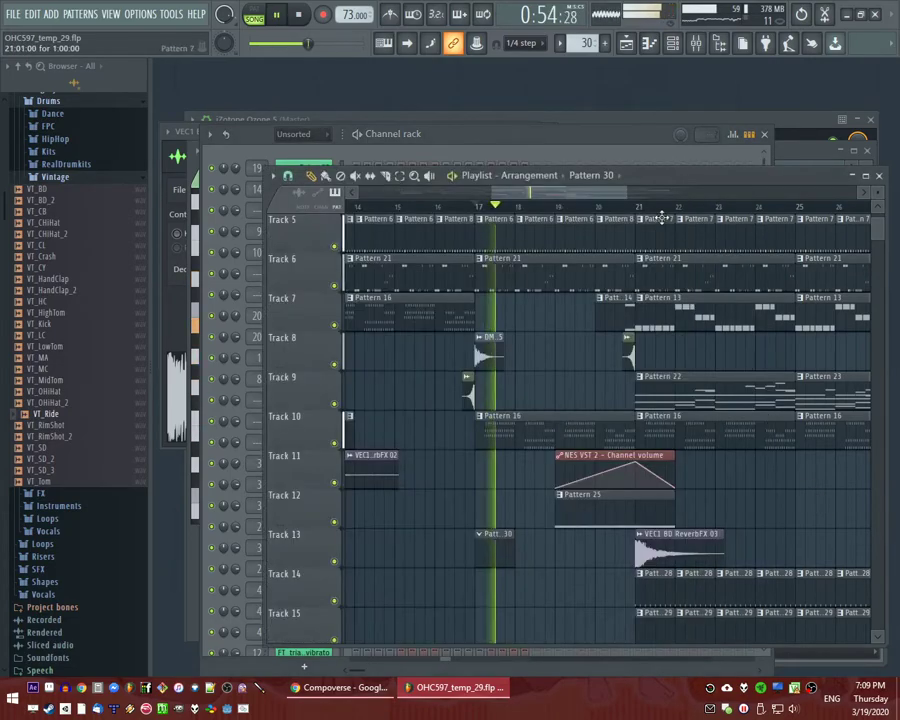
Compare the playback from bars 21 and 17 and bring up the channel rack for Pattern 30.
{"action": "left_click", "coordinate": [645, 208]}
{"action": "key", "text": "F6"}
{"action": "key", "text": "F6"}
{"action": "key", "text": "F5"}
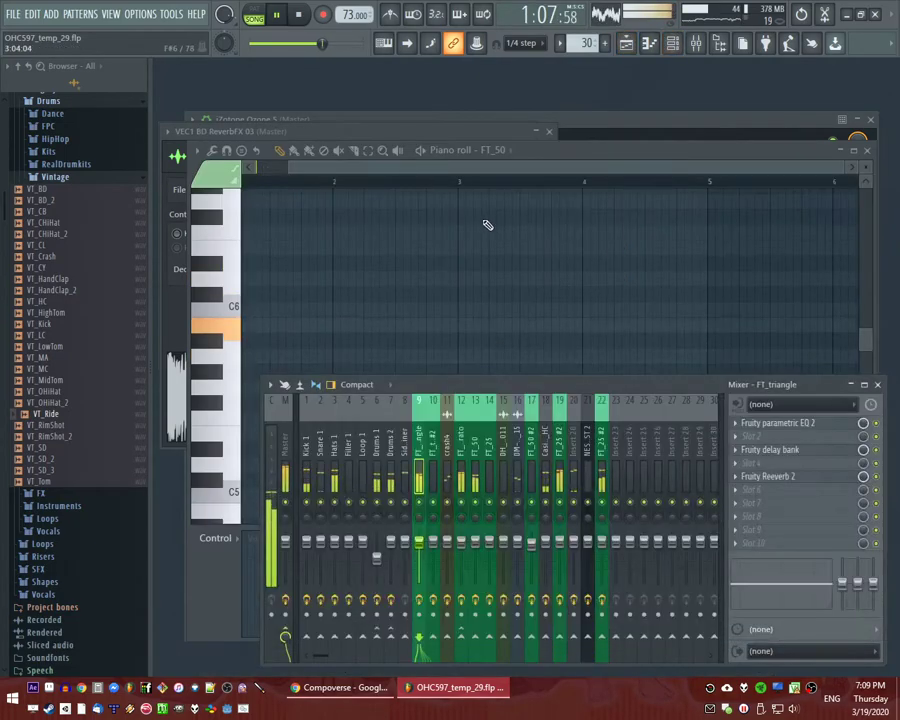
{"action": "key", "text": "F5"}
{"action": "left_click", "coordinate": [483, 208]}
{"action": "key", "text": "F6"}
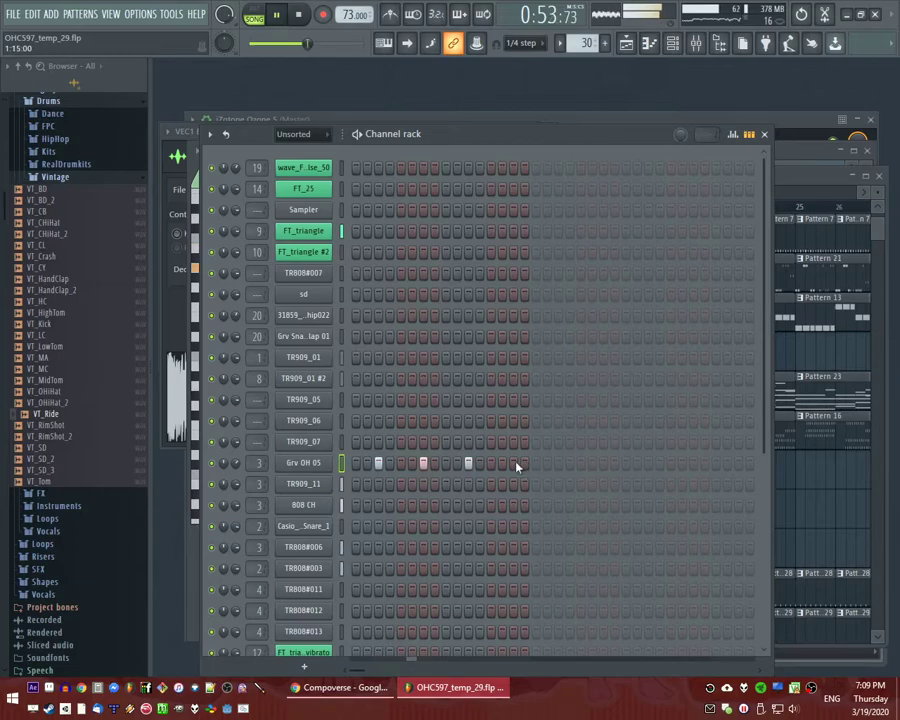
Fill the 909 CH 2 channel of Pattern 30 with a hit on every second step.
{"action": "scroll", "coordinate": [368, 485], "scroll_direction": "down", "scroll_amount": 5}
{"action": "scroll", "coordinate": [368, 485], "scroll_direction": "down", "scroll_amount": 3}
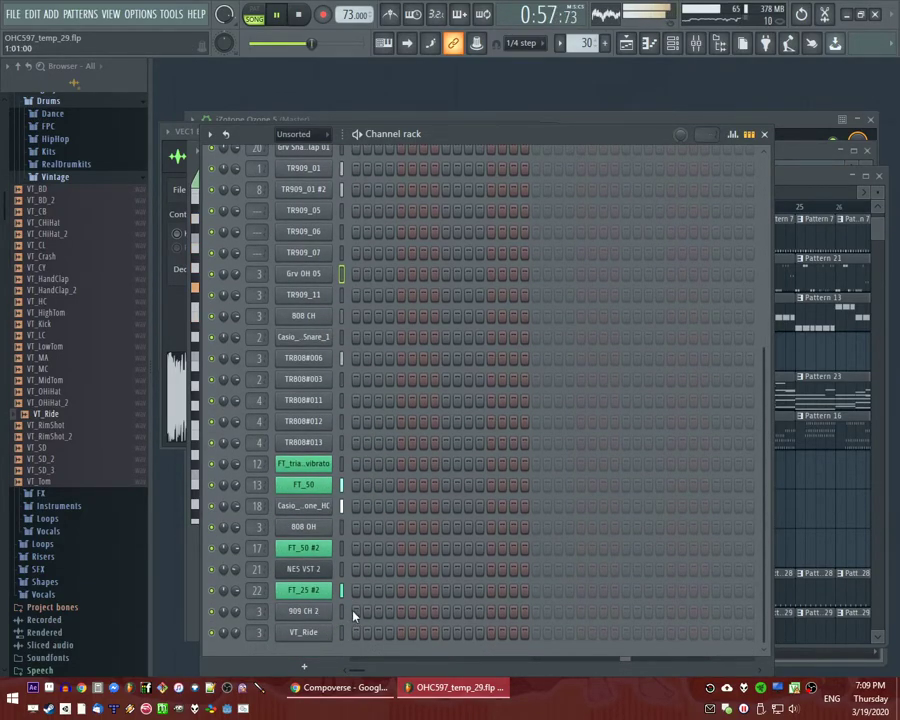
{"action": "right_click", "coordinate": [310, 610]}
{"action": "left_click", "coordinate": [510, 531]}
Lower the velocity of alternate 909 CH 2 hits in Pattern 30 and repeat its clip along Track 13 up to bar 21.
{"action": "right_click", "coordinate": [316, 612]}
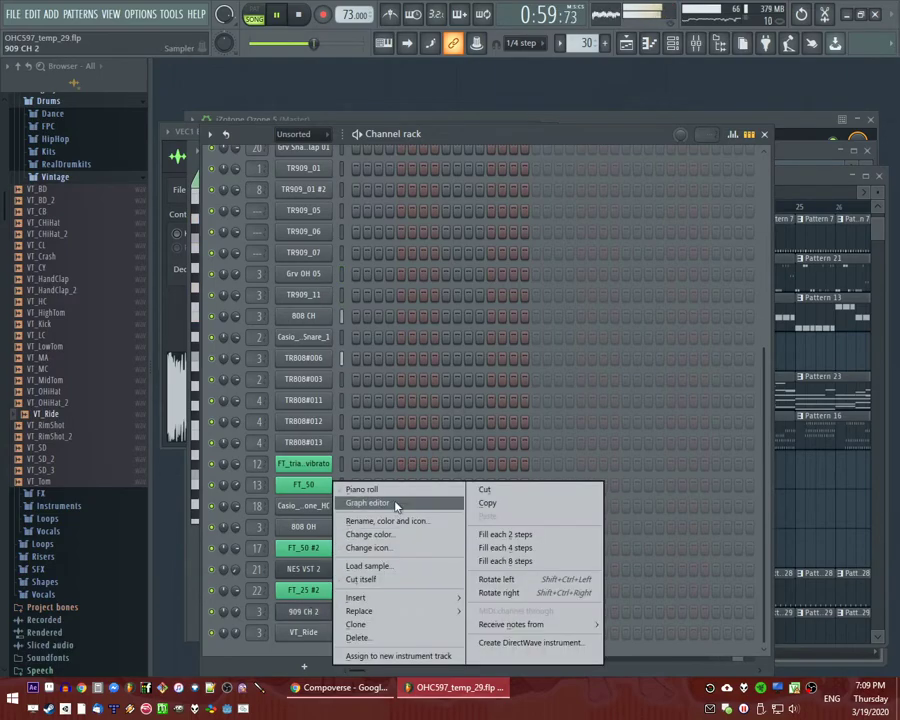
{"action": "left_click", "coordinate": [390, 490]}
{"action": "left_click", "coordinate": [293, 580]}
{"action": "left_click", "coordinate": [395, 580]}
{"action": "left_click", "coordinate": [499, 580]}
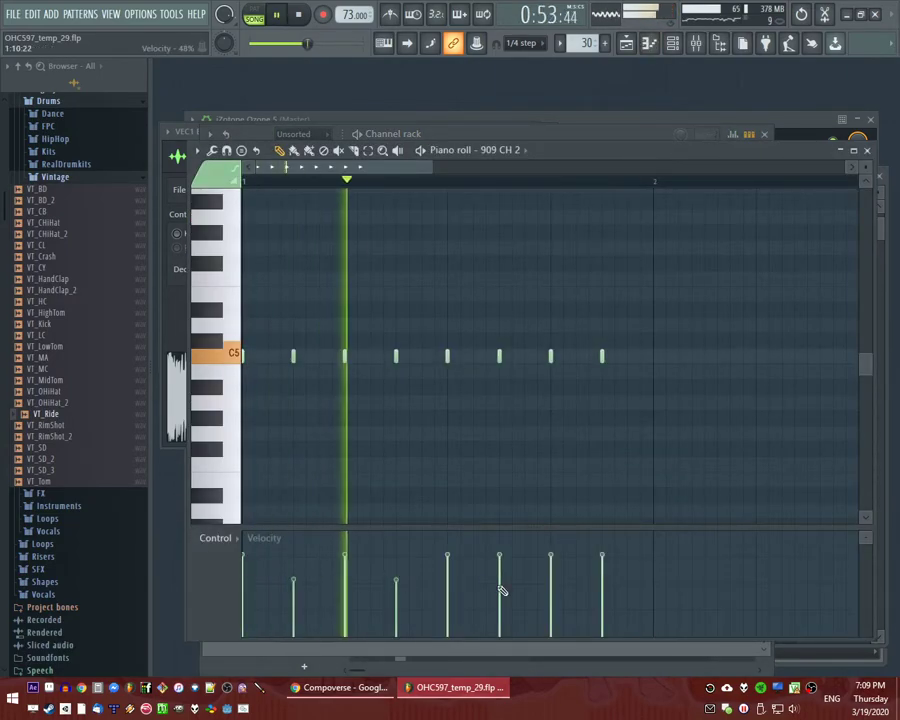
{"action": "key", "text": "F5"}
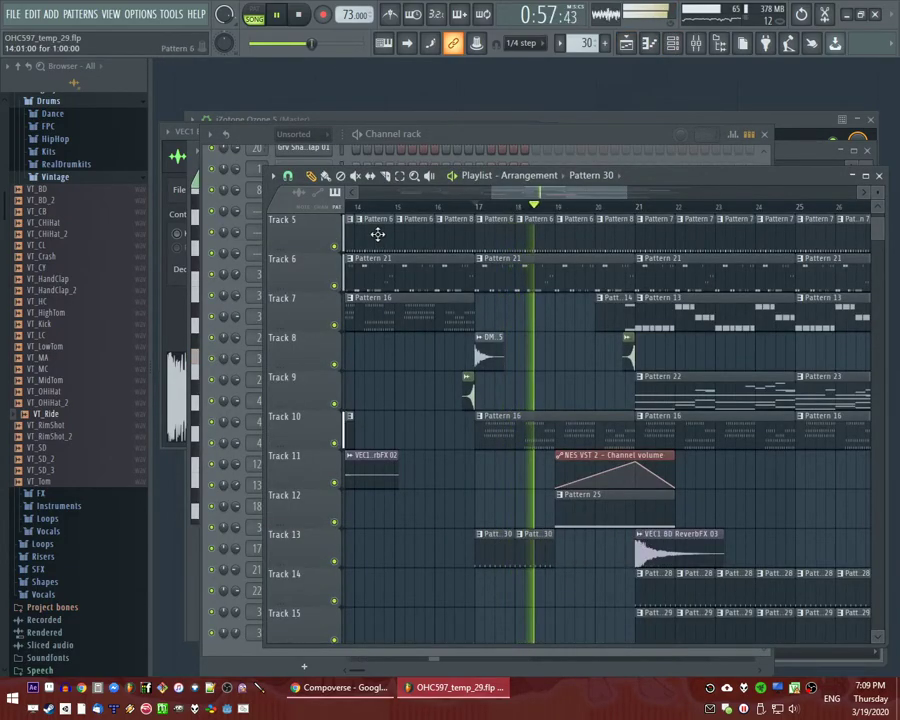
{"action": "left_click_drag", "start_coordinate": [567, 552], "coordinate": [602, 547]}
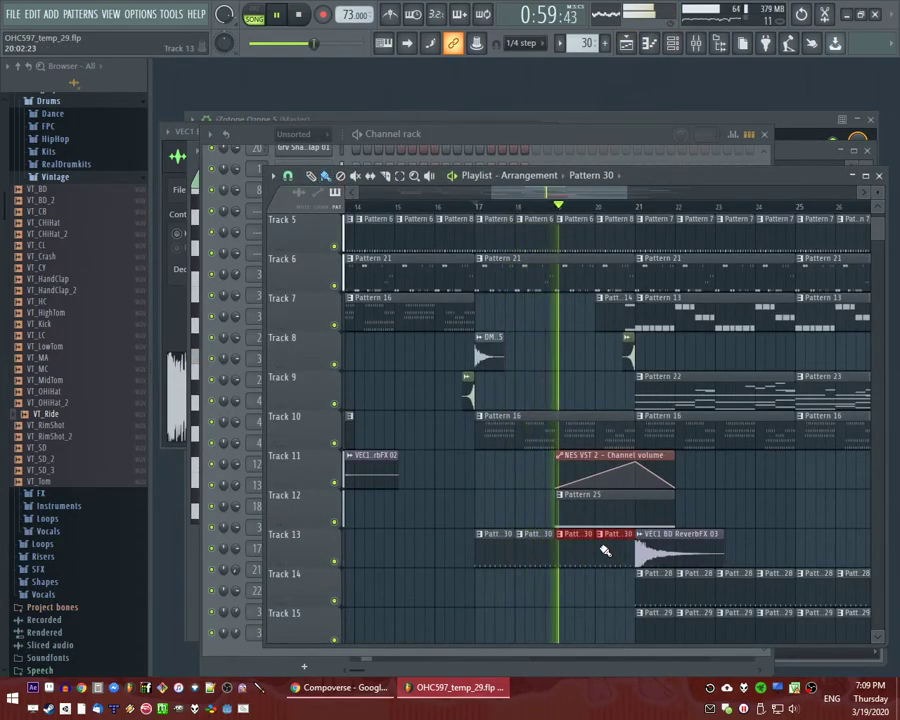
Open the 909 CH 2 notes of Pattern 28 and add softer C5 hits on steps 2 and 4.
{"action": "scroll", "coordinate": [602, 545], "scroll_direction": "down", "scroll_amount": 2}
{"action": "double_click", "coordinate": [665, 505]}
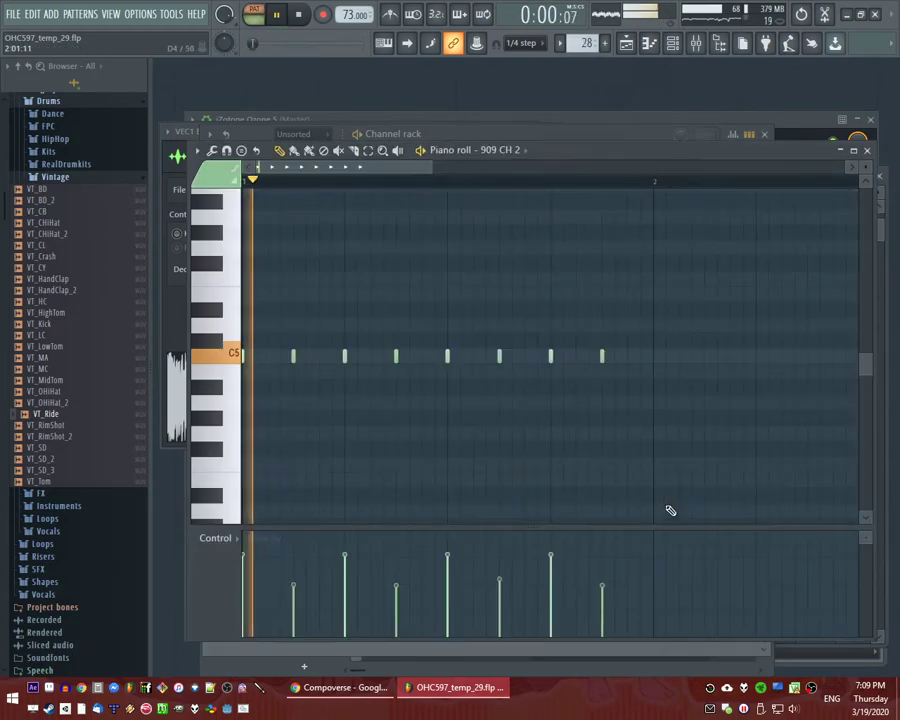
{"action": "key", "text": "F6"}
{"action": "key", "text": "F5"}
{"action": "key", "text": "F6"}
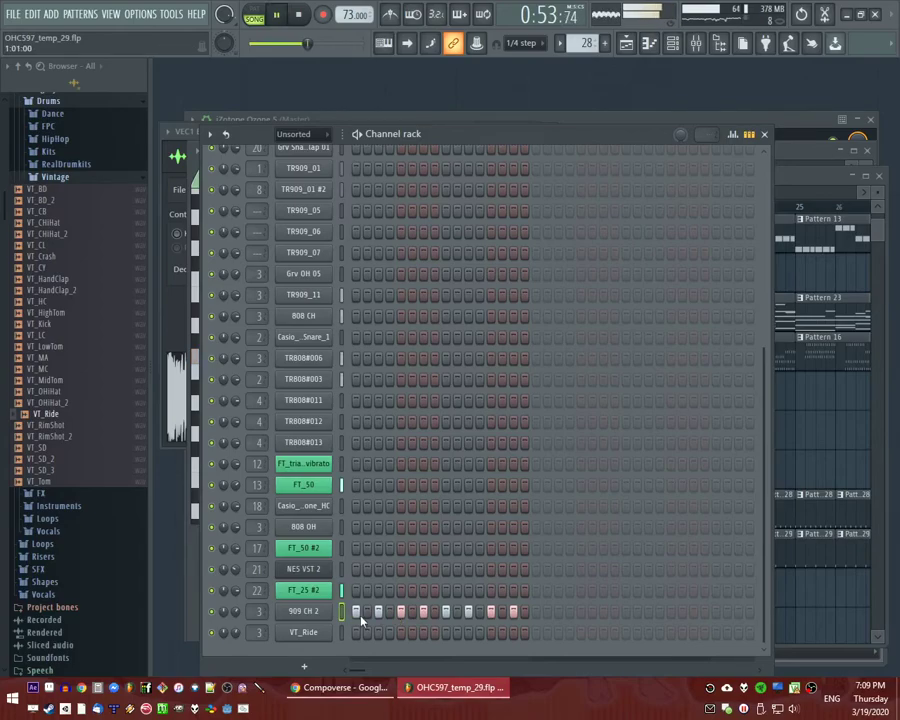
{"action": "right_click", "coordinate": [320, 613]}
{"action": "left_click", "coordinate": [395, 486]}
{"action": "right_click", "coordinate": [316, 614]}
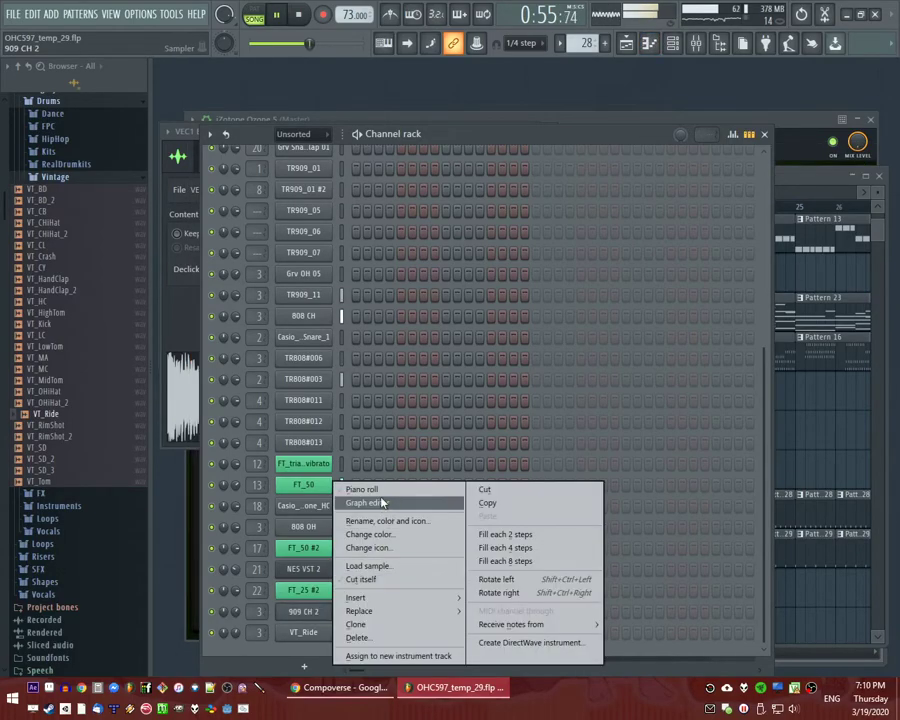
{"action": "left_click", "coordinate": [364, 489]}
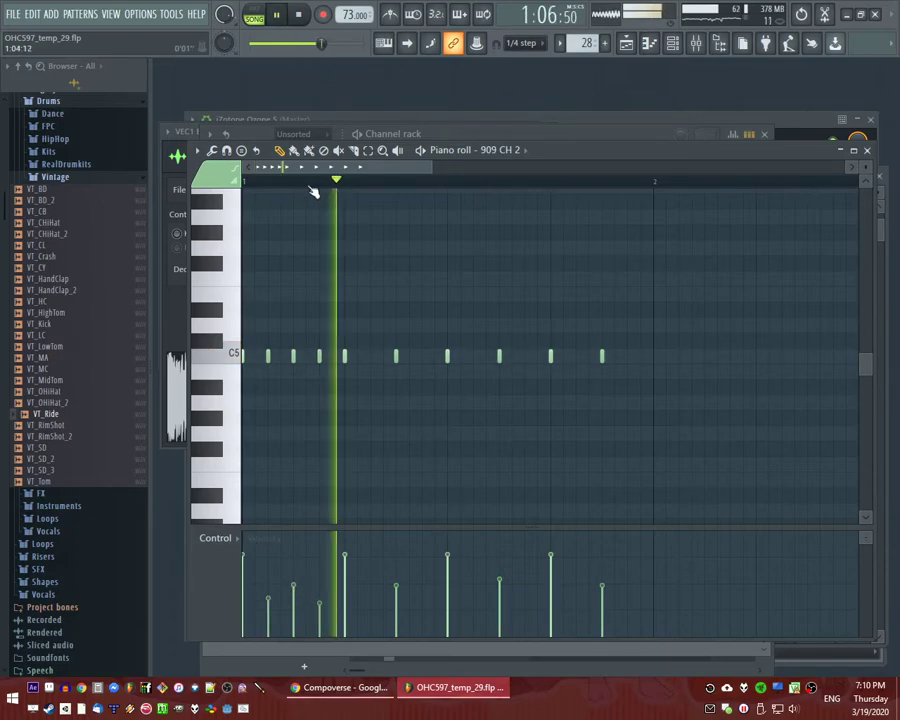
Remove the Pattern 30 clips from Track 13 and fill Track 14 with Pattern 28 clips from bar 17 to bar 21.
{"action": "key", "text": "F7"}
{"action": "key", "text": "F5"}
{"action": "right_click", "coordinate": [609, 480]}
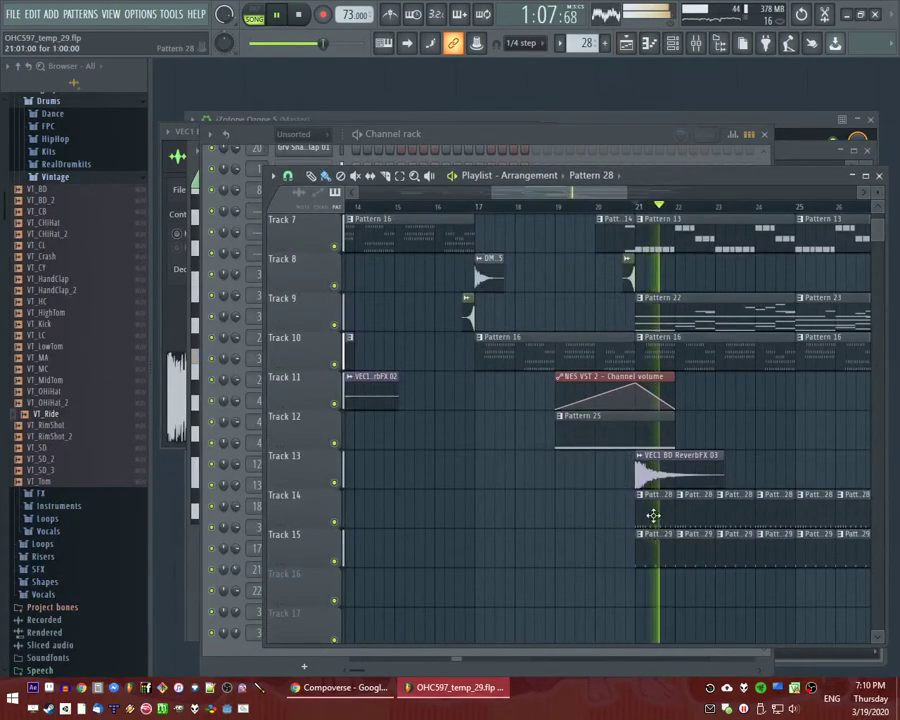
{"action": "left_click_drag", "start_coordinate": [483, 515], "coordinate": [701, 511]}
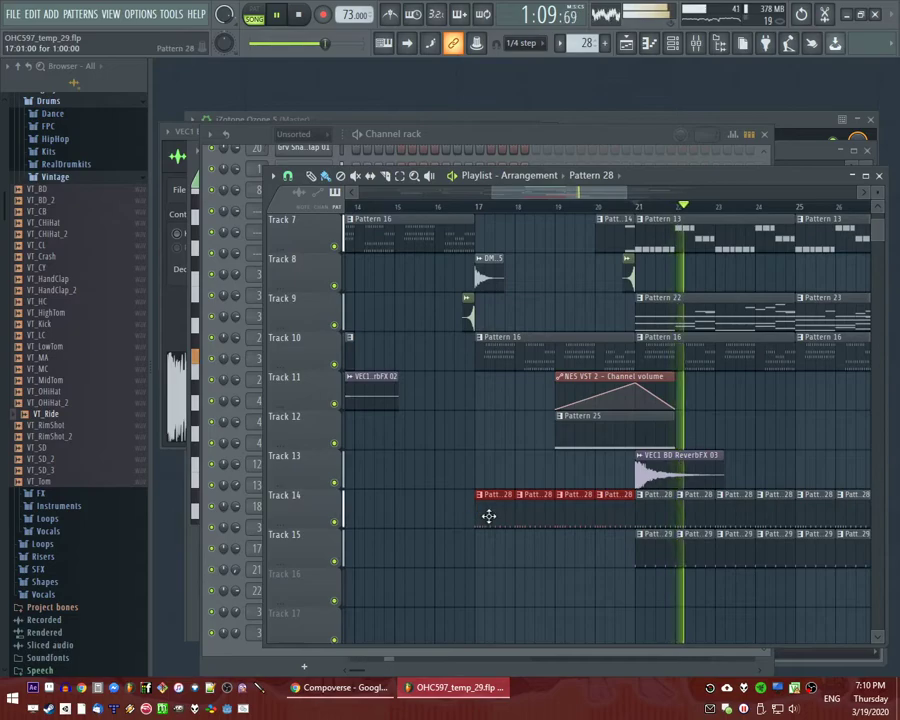
Add C5 hits on steps 8, 10, 12 and 14 of the 909 CH 2 part in Pattern 28.
{"action": "key", "text": "F7"}
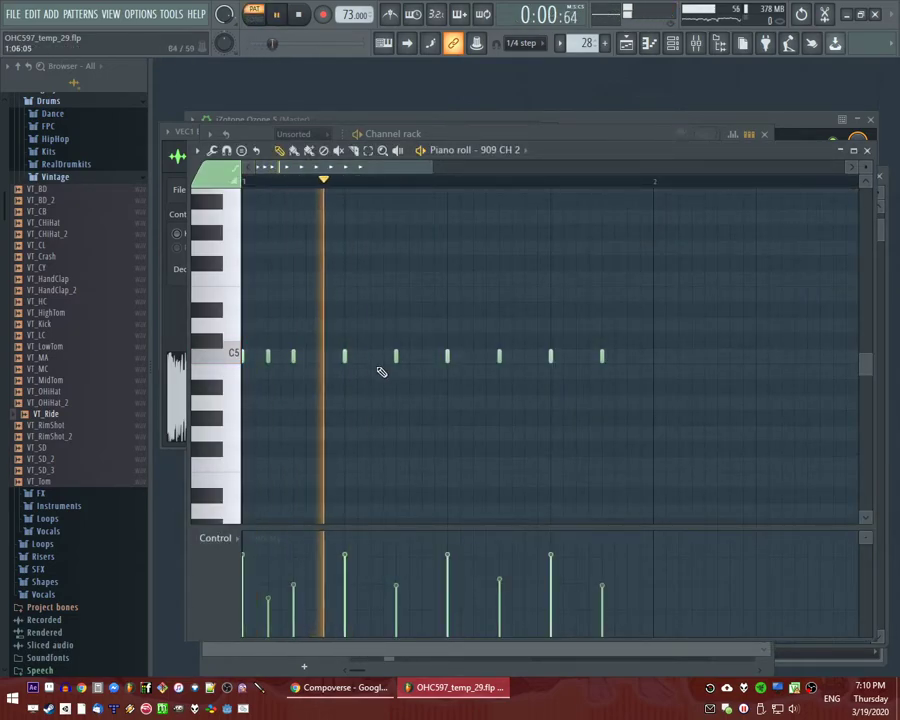
{"action": "left_click", "coordinate": [421, 357]}
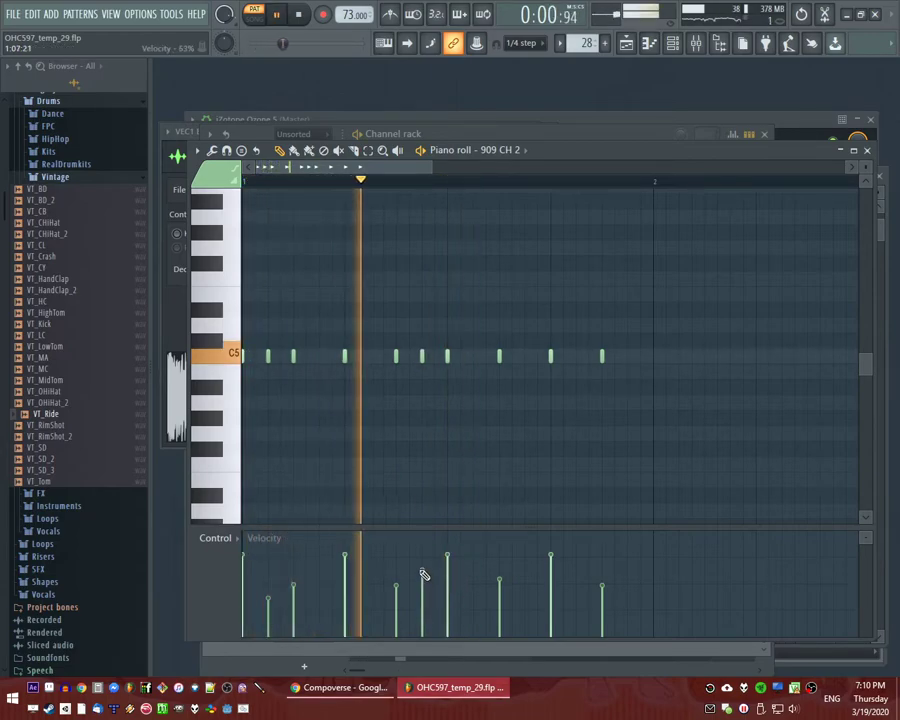
{"action": "left_click", "coordinate": [474, 357]}
{"action": "key", "text": "space"}
{"action": "key", "text": "space"}
{"action": "left_click", "coordinate": [525, 357]}
{"action": "left_click", "coordinate": [577, 357]}
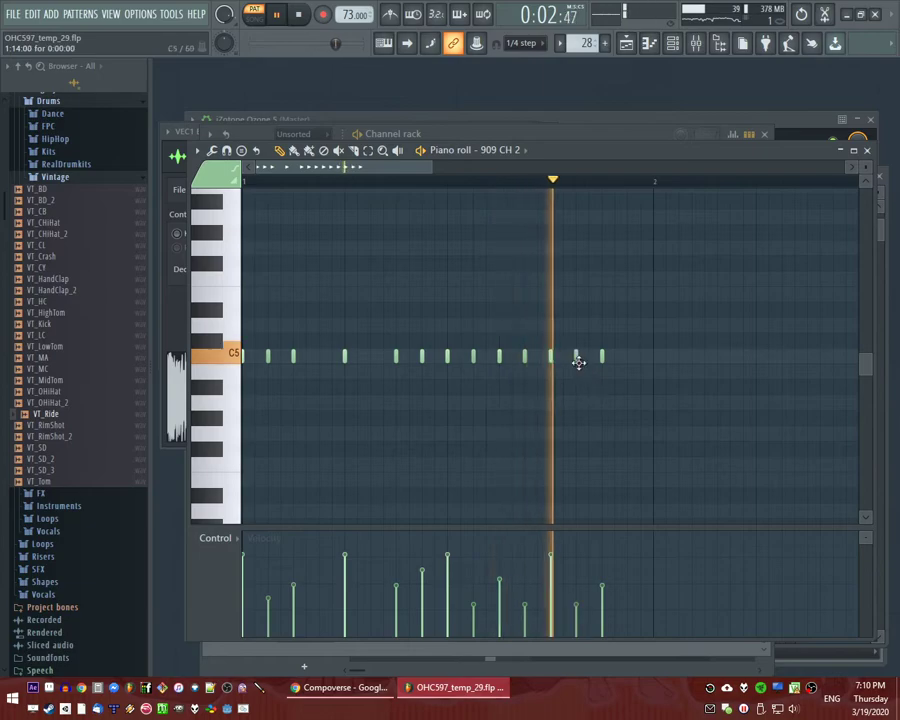
Build a quick roll ending the 909 CH 2 bar with C5 hits on step 16 and halfway after steps 15 and 16, with rising velocities.
{"action": "left_click", "coordinate": [628, 357]}
{"action": "left_click", "coordinate": [640, 357]}
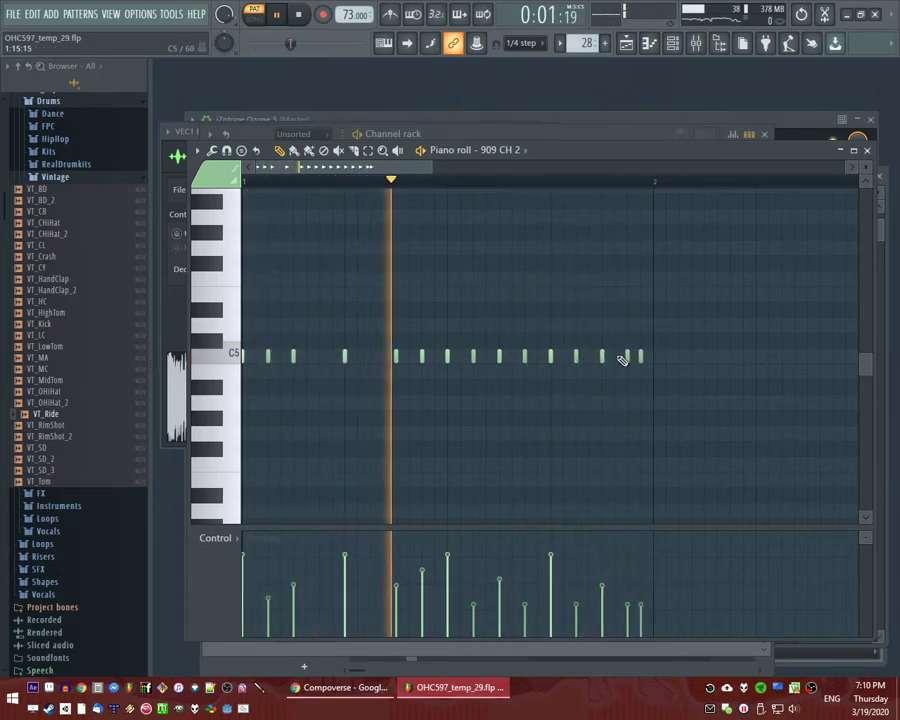
{"action": "left_click", "coordinate": [614, 357]}
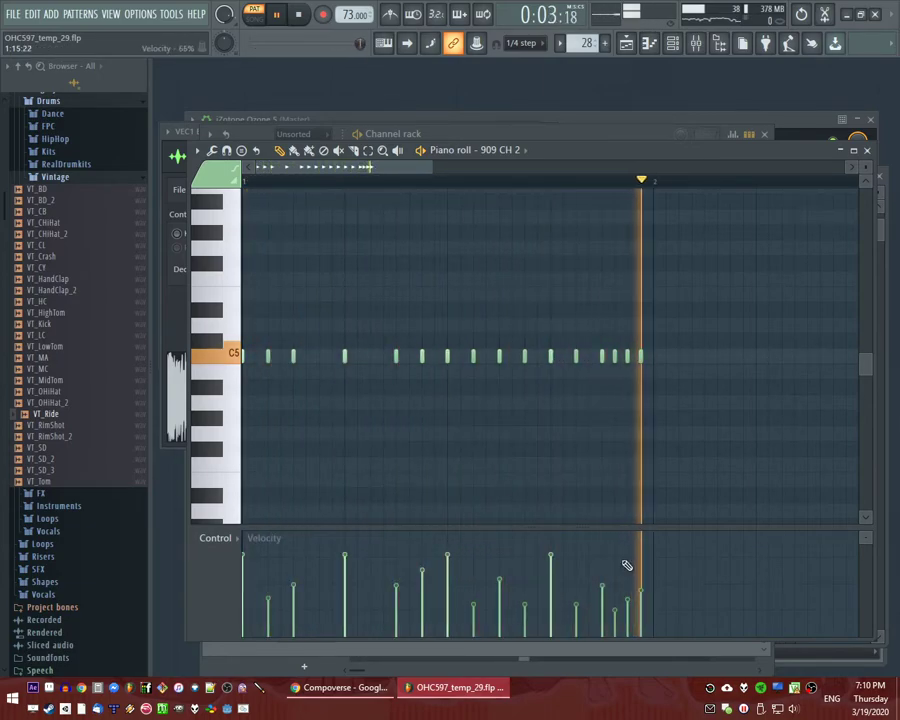
Add a low-velocity C5 hit on step 6 and another hit on step 4 of the 909 CH 2 part.
{"action": "left_click", "coordinate": [374, 357]}
{"action": "left_click_drag", "start_coordinate": [374, 357], "coordinate": [369, 357]}
{"action": "left_click", "coordinate": [367, 618]}
{"action": "left_click", "coordinate": [319, 358]}
Play the song back from bar 17 in the arrangement and save the project as OHC597_temp_30.flp.
{"action": "key", "text": "F5"}
{"action": "key", "text": "l"}
{"action": "left_click", "coordinate": [484, 207]}
{"action": "left_click", "coordinate": [491, 436], "text": "ctrl"}
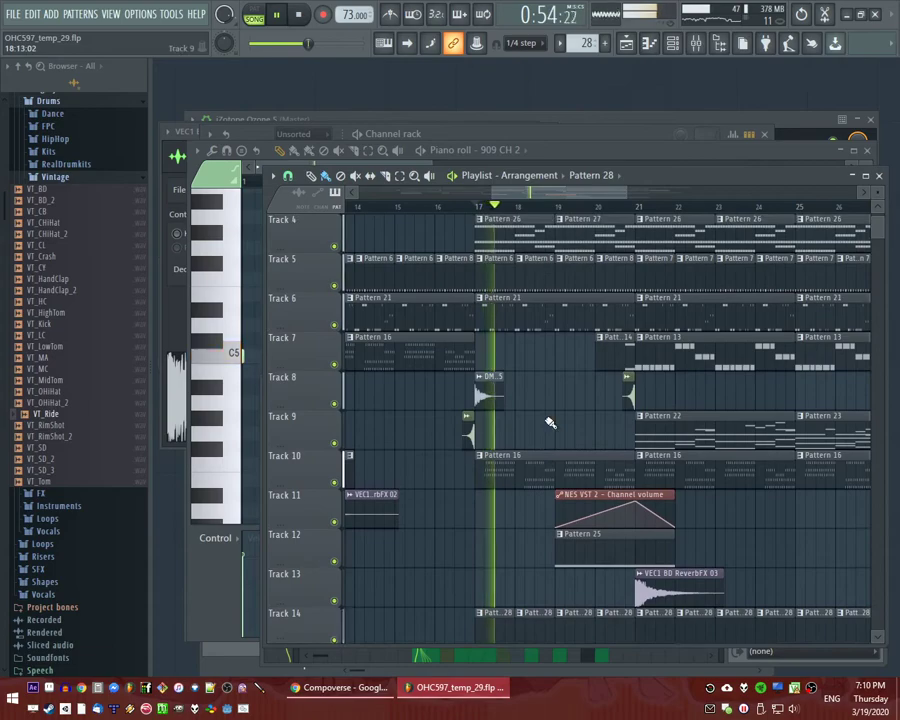
{"action": "scroll", "coordinate": [549, 422], "scroll_direction": "up", "scroll_amount": 3}
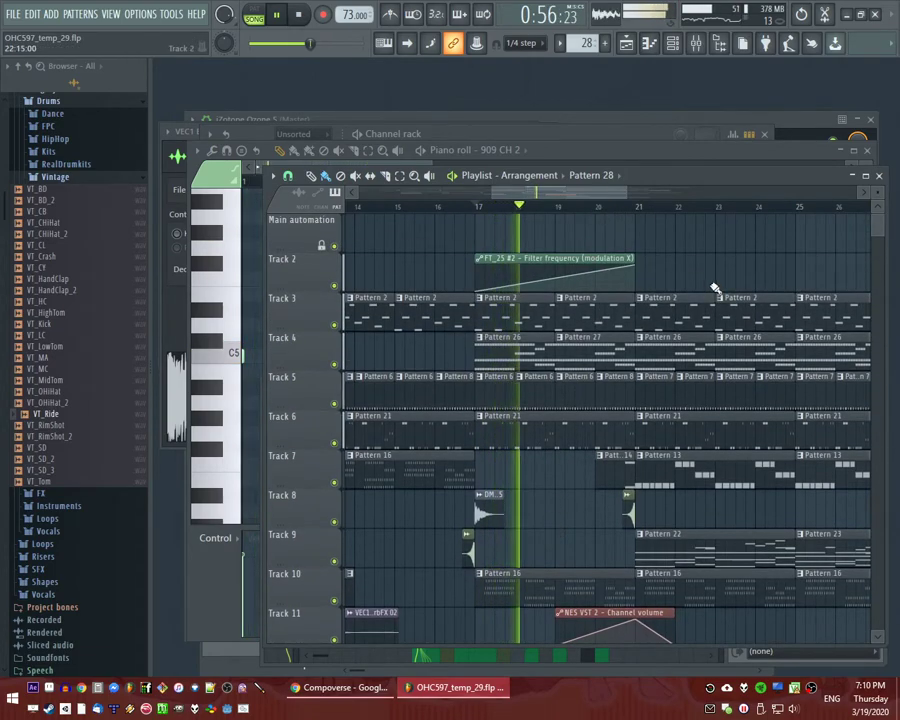
{"action": "left_click_drag", "start_coordinate": [549, 194], "coordinate": [568, 197]}
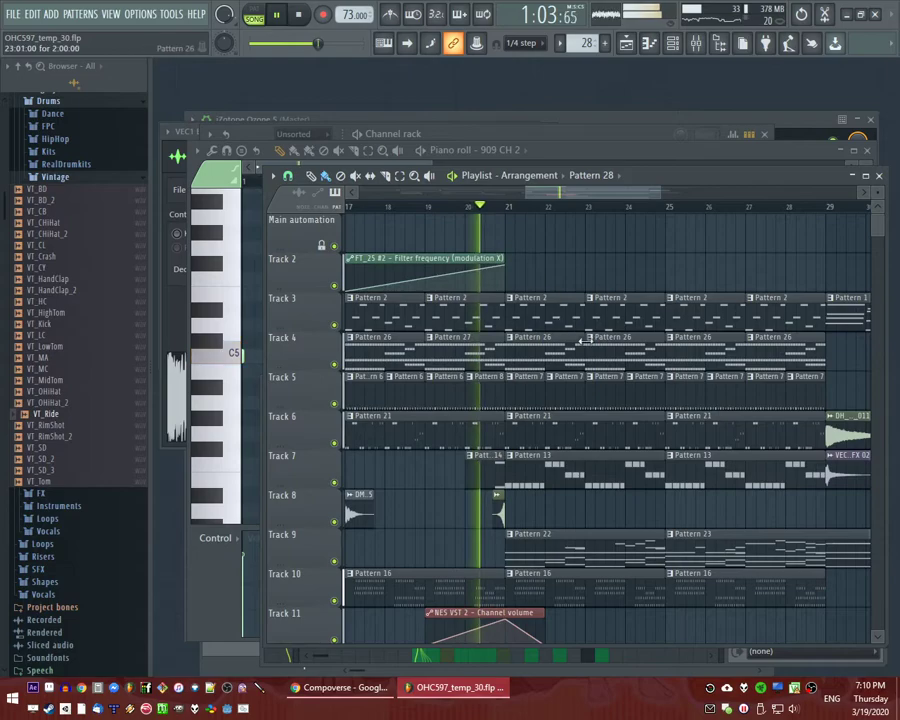
Place the CoolReverse_03 sample from the Overused Transition FX folder on Track 8 so that it ends at bar 21.
{"action": "scroll", "coordinate": [498, 356], "scroll_direction": "down", "scroll_amount": 3}
{"action": "scroll", "coordinate": [56, 405], "scroll_direction": "down", "scroll_amount": 15}
{"action": "scroll", "coordinate": [110, 440], "scroll_direction": "up", "scroll_amount": 5}
{"action": "scroll", "coordinate": [80, 335], "scroll_direction": "down", "scroll_amount": 4}
{"action": "left_click_drag", "start_coordinate": [77, 286], "coordinate": [587, 358]}
{"action": "scroll", "coordinate": [563, 350], "scroll_direction": "up", "scroll_amount": 5}
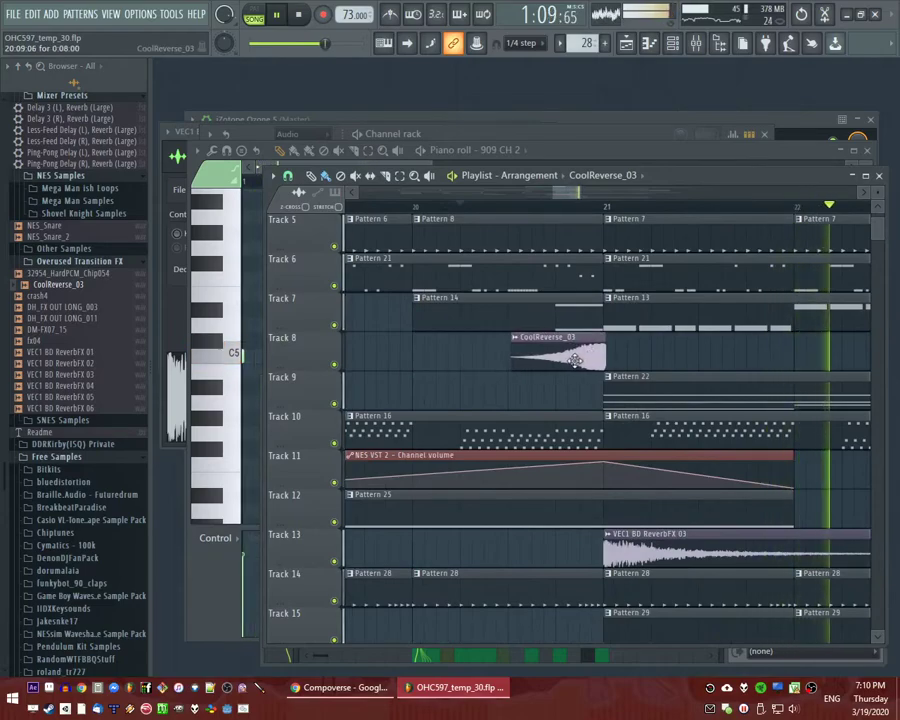
Route CoolReverse_03 to mixer track 23 and load Fruity Reeverb 2 into slot 4 of that track.
{"action": "double_click", "coordinate": [580, 357]}
{"action": "left_click", "coordinate": [587, 227]}
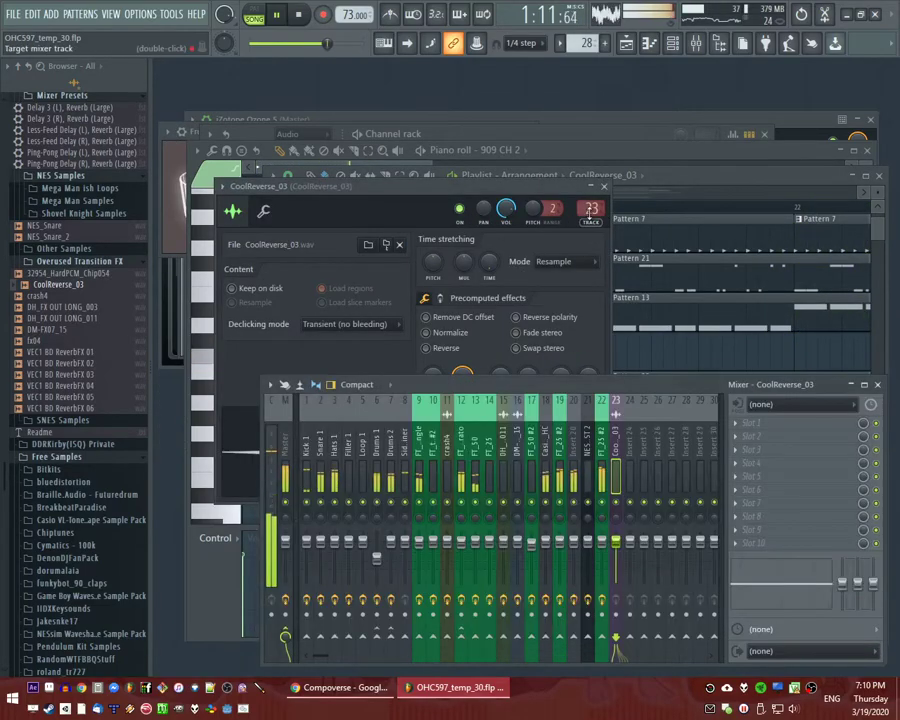
{"action": "left_click", "coordinate": [744, 466]}
{"action": "left_click", "coordinate": [590, 628]}
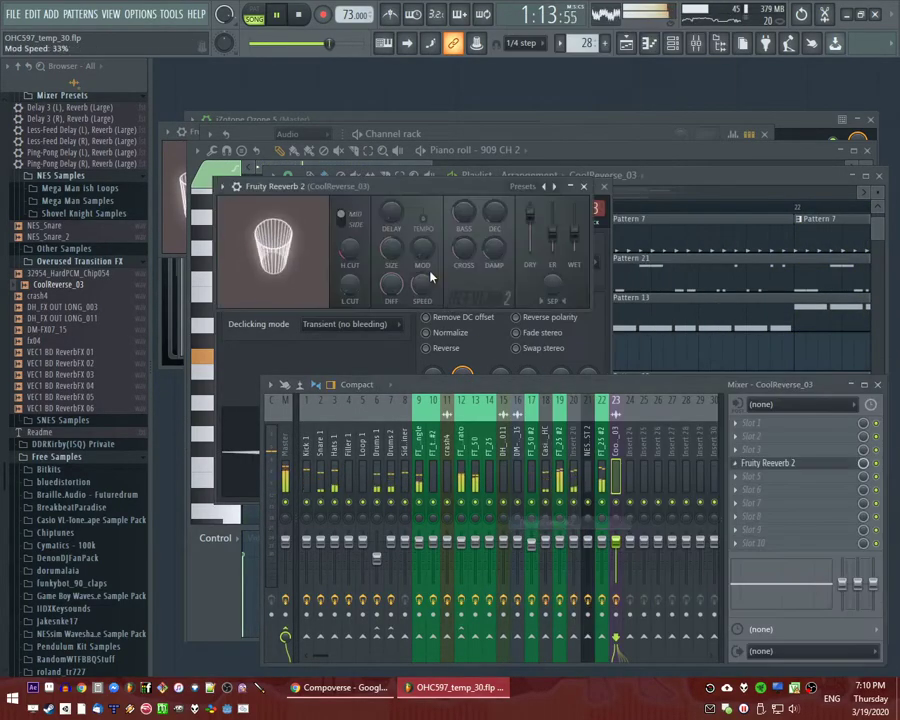
Load Fruity Delay Bank into slot 2 of the CoolReverse_03 mixer track and set its feedback mode to P.PONG.
{"action": "left_click", "coordinate": [586, 188]}
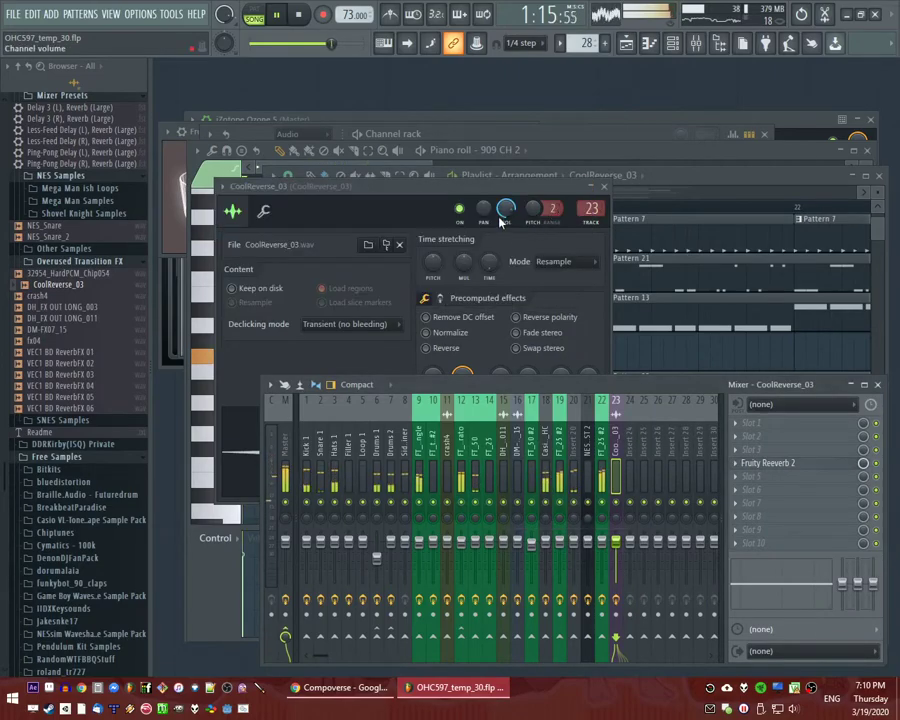
{"action": "left_click", "coordinate": [739, 440]}
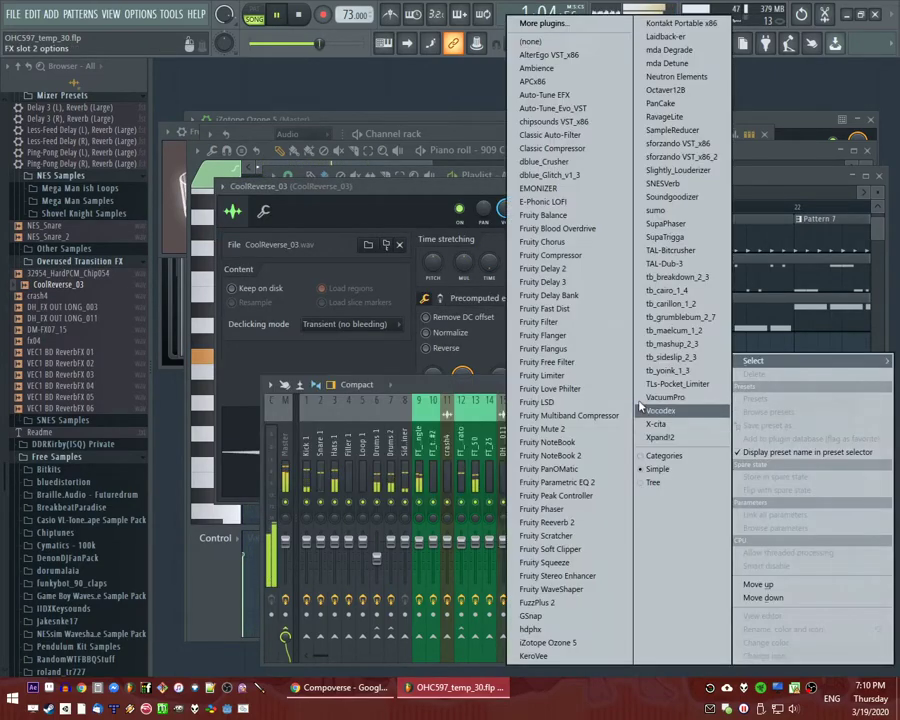
{"action": "left_click", "coordinate": [398, 208]}
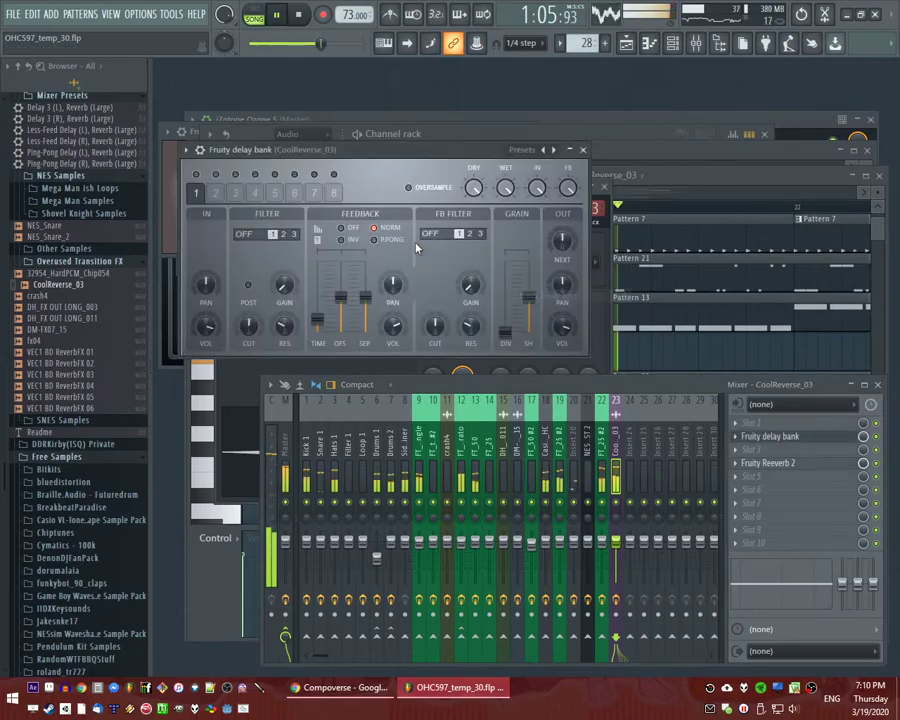
{"action": "left_click", "coordinate": [583, 149]}
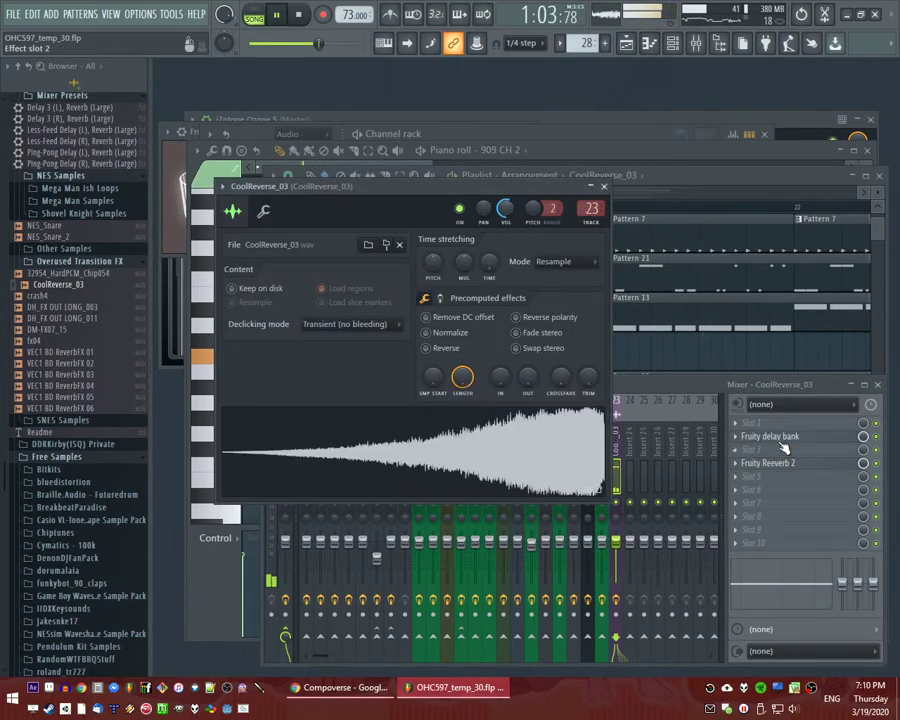
{"action": "left_click", "coordinate": [828, 473]}
{"action": "left_click", "coordinate": [752, 437]}
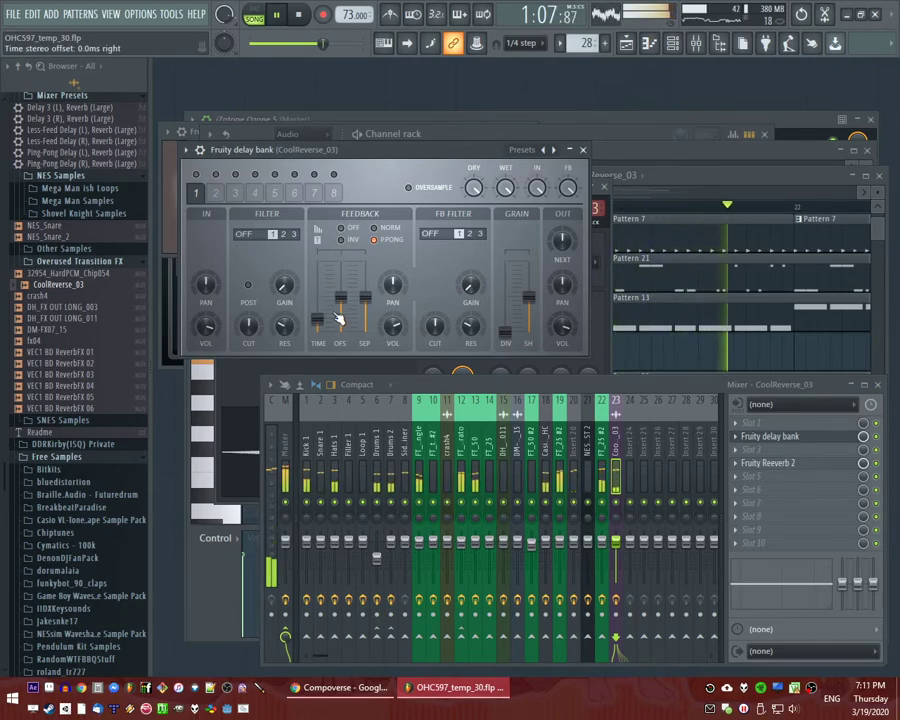
{"action": "left_click", "coordinate": [583, 149]}
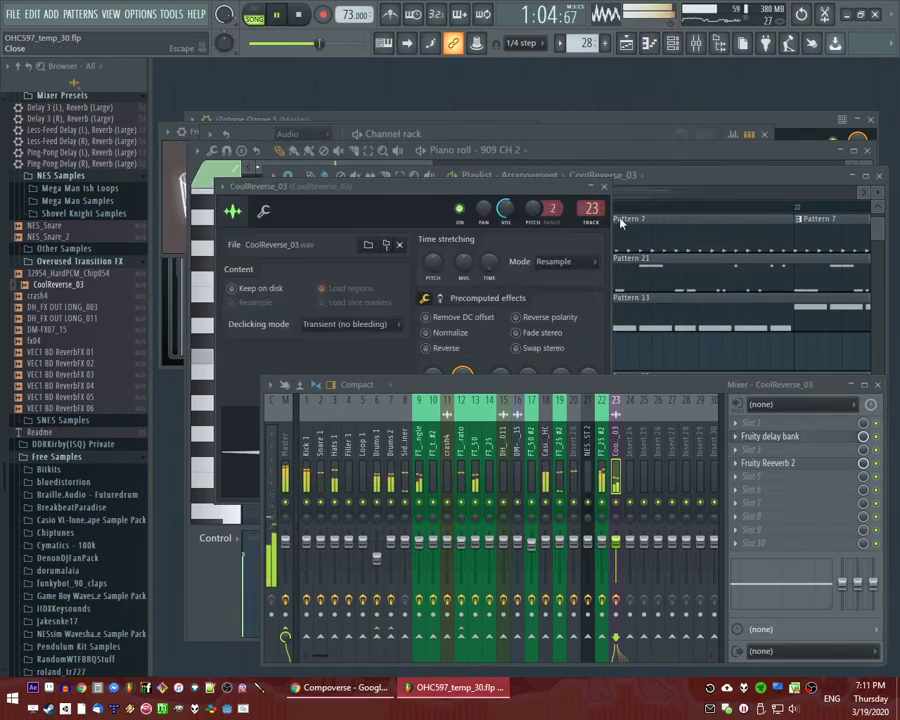
{"action": "left_click", "coordinate": [560, 303]}
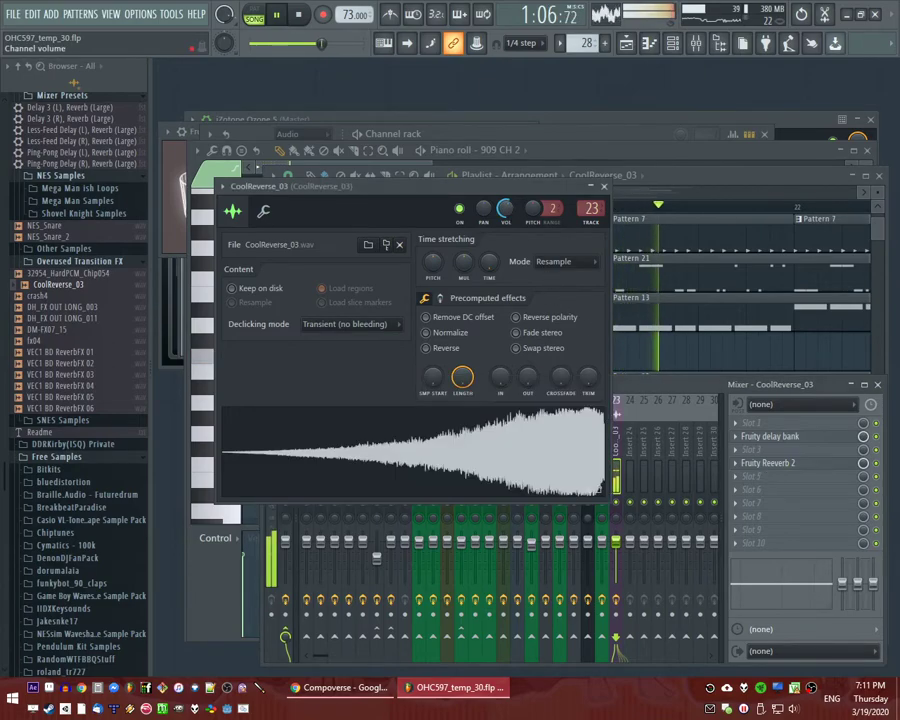
{"action": "left_click", "coordinate": [604, 187]}
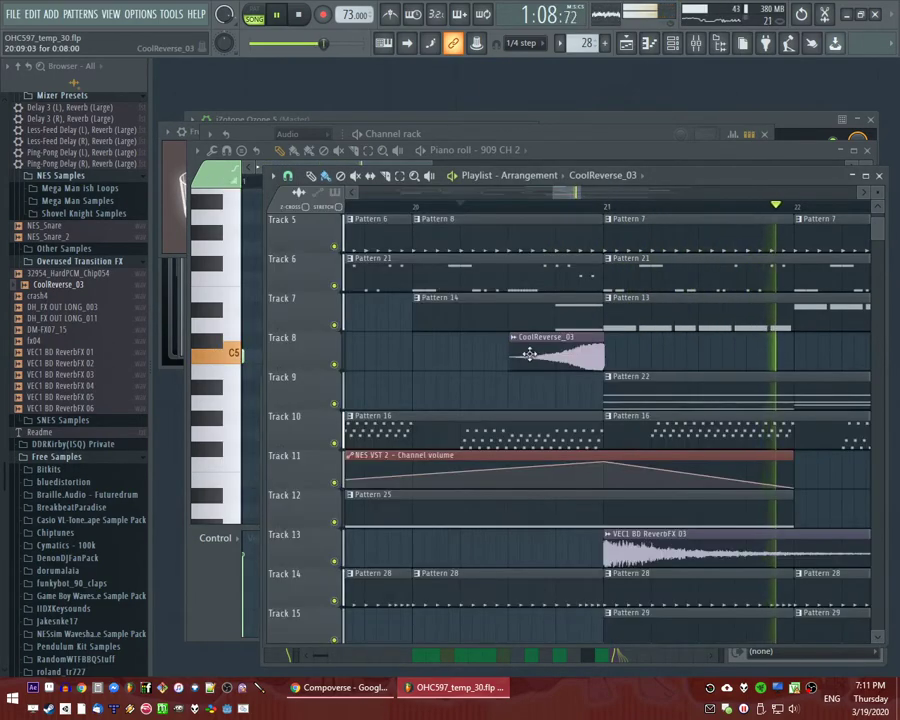
Raise the fader of mixer track 22, FT_25 #2, to 0.8 dB while the song plays.
{"action": "left_click", "coordinate": [690, 344]}
{"action": "scroll", "coordinate": [601, 364], "scroll_direction": "up", "scroll_amount": 4}
{"action": "scroll", "coordinate": [597, 366], "scroll_direction": "down", "scroll_amount": 4}
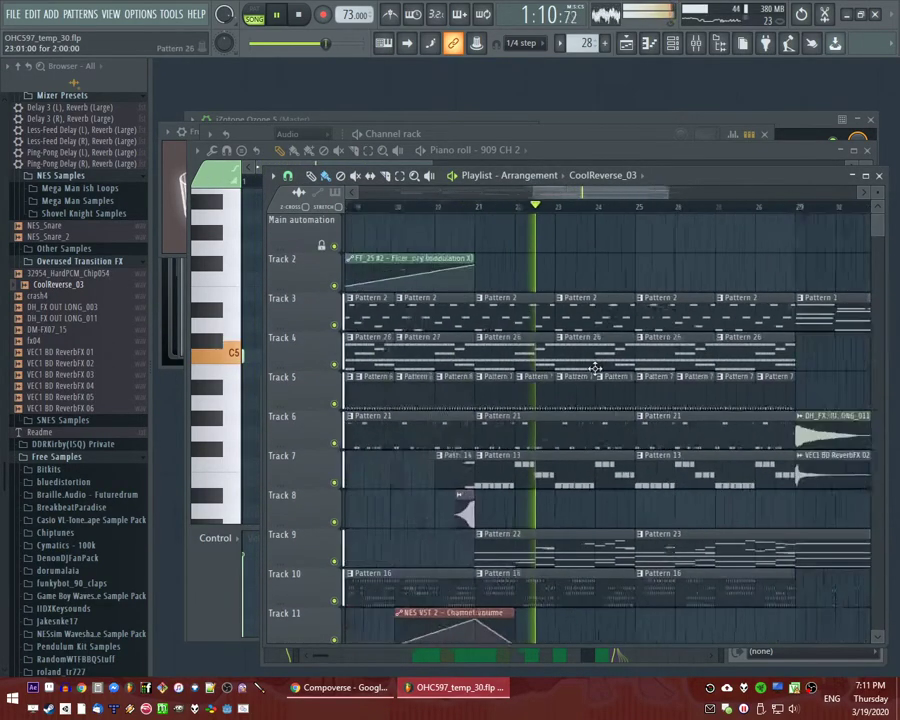
{"action": "left_click_drag", "start_coordinate": [587, 193], "coordinate": [598, 194]}
{"action": "key", "text": "F9"}
{"action": "left_click", "coordinate": [565, 465]}
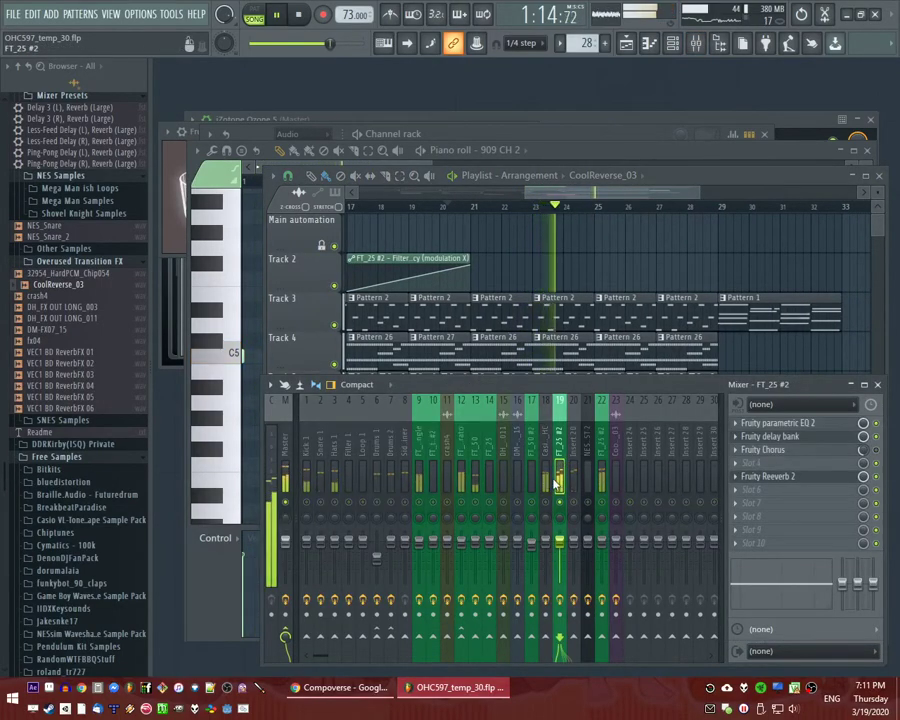
{"action": "left_click", "coordinate": [546, 481]}
{"action": "left_click", "coordinate": [601, 486]}
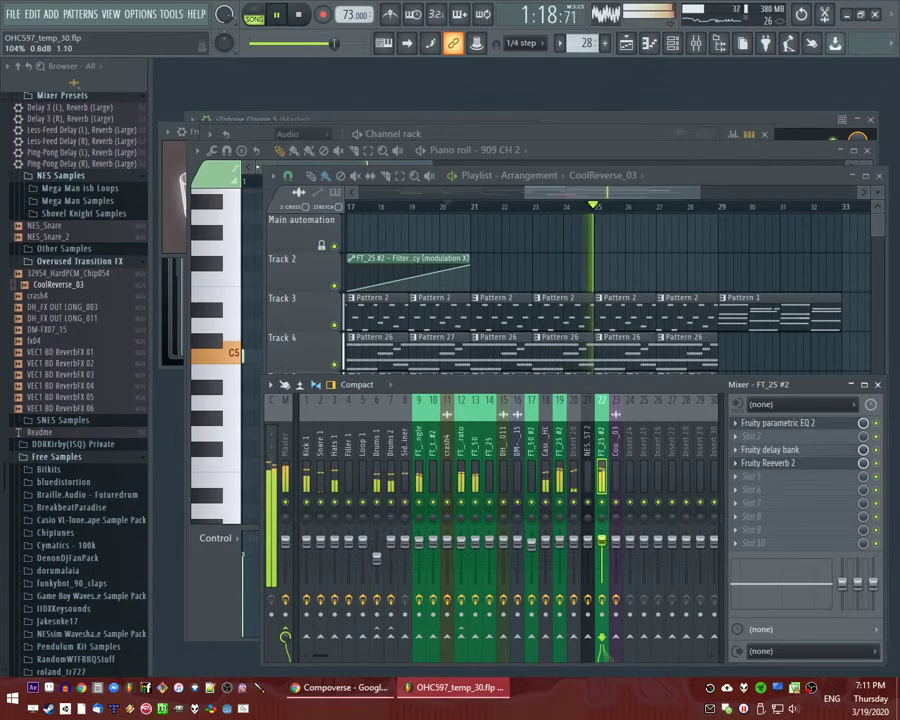
Move band 6 into the treble and cut it slightly in the Casio_VL-Tone_HC track's Parametric EQ 2.
{"action": "left_click", "coordinate": [546, 481]}
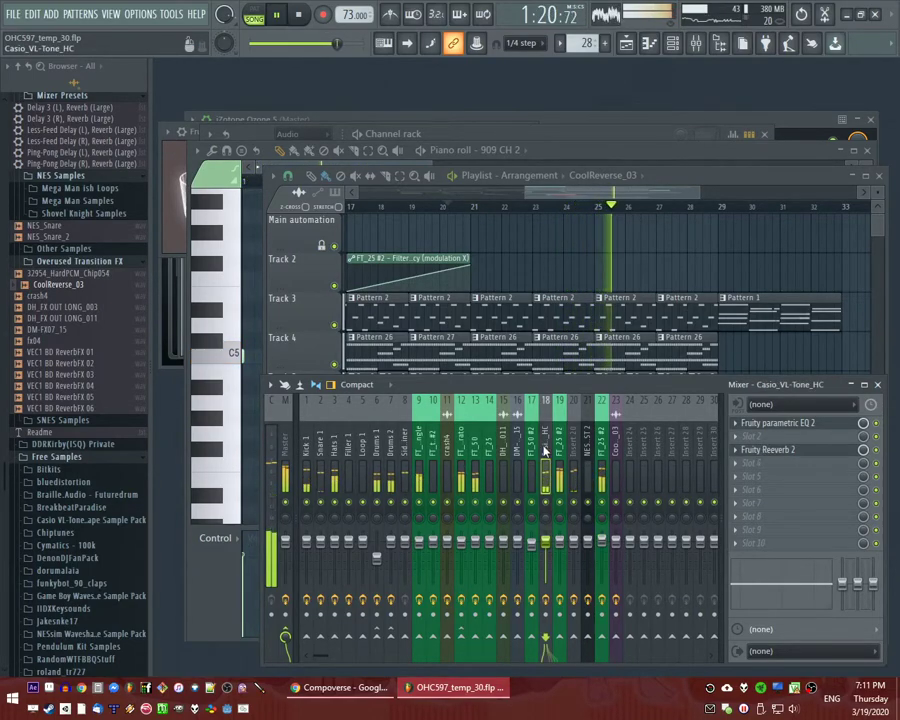
{"action": "left_click", "coordinate": [476, 475]}
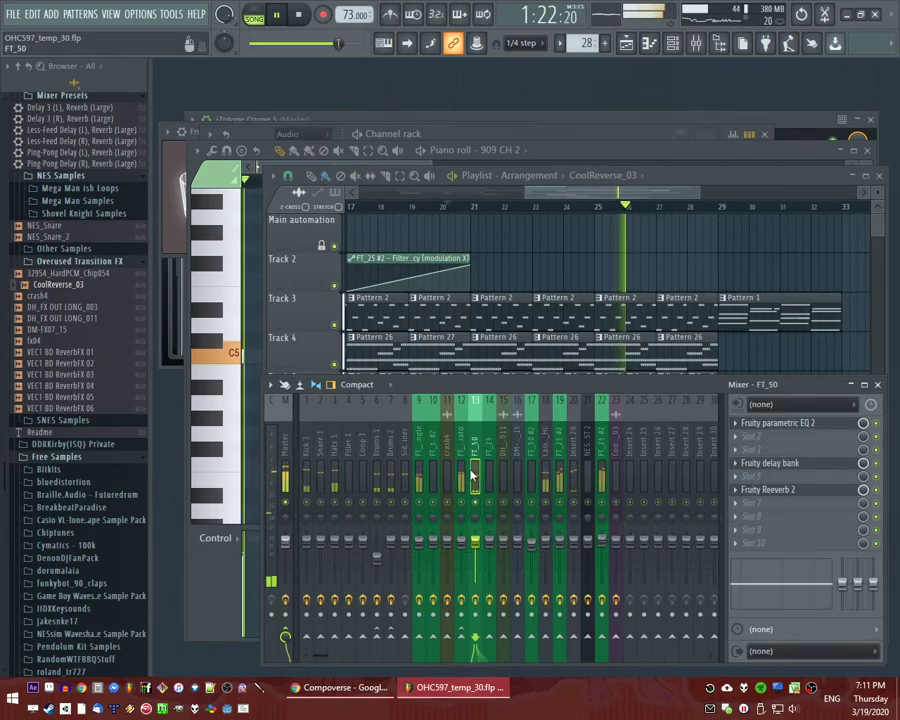
{"action": "left_click", "coordinate": [546, 468]}
{"action": "left_click", "coordinate": [790, 424]}
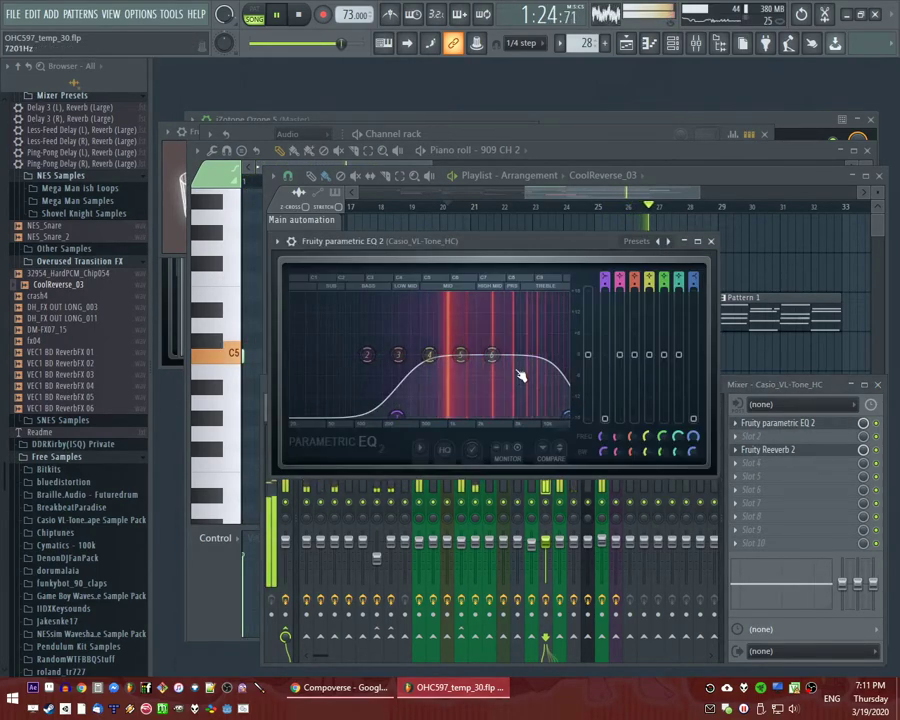
Lessen the band 7 high-shelf cut in the Parametric EQ 2 on mixer track 19, FT_25 #2.
{"action": "left_click", "coordinate": [476, 455]}
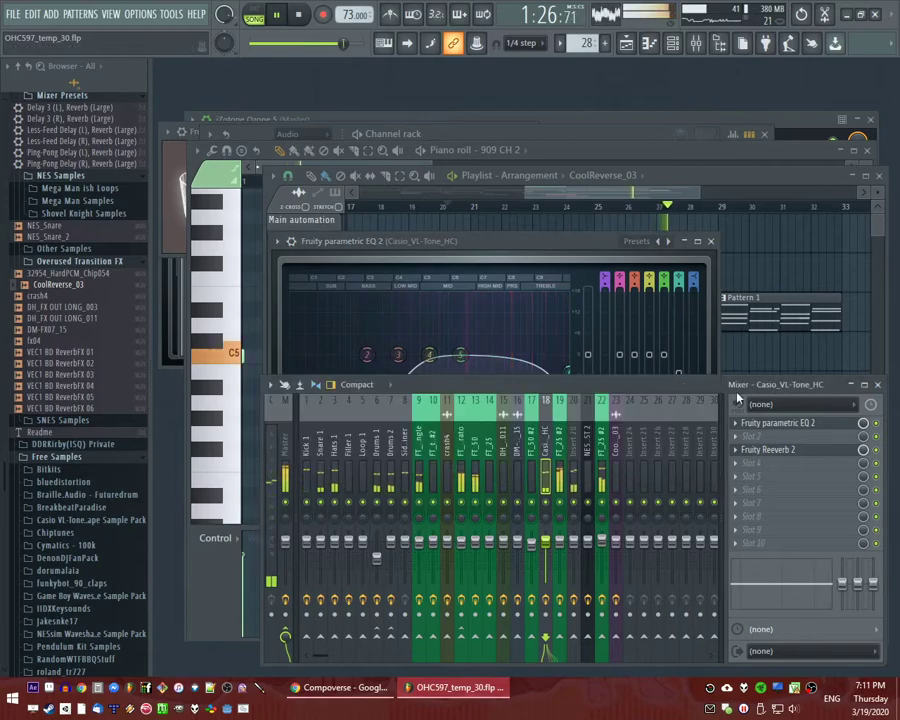
{"action": "left_click", "coordinate": [564, 472]}
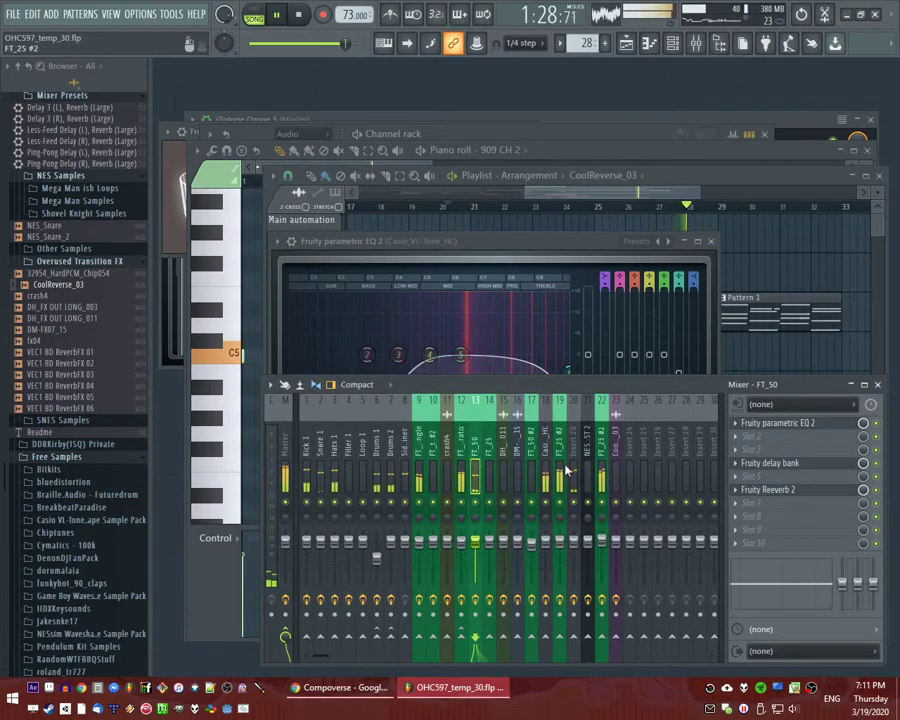
{"action": "left_click", "coordinate": [790, 424]}
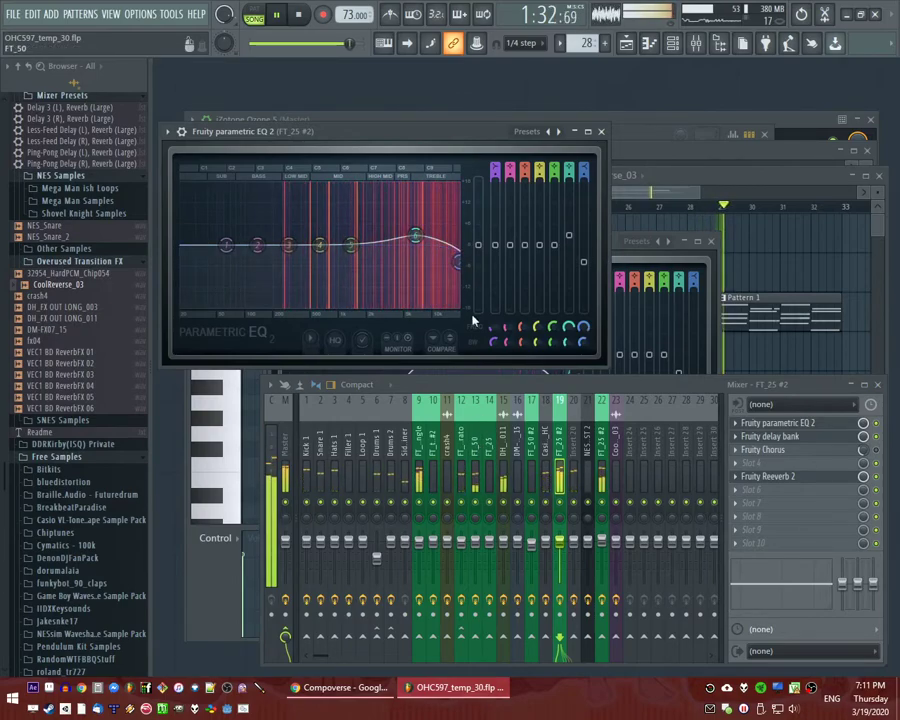
{"action": "left_click_drag", "start_coordinate": [462, 258], "coordinate": [460, 264]}
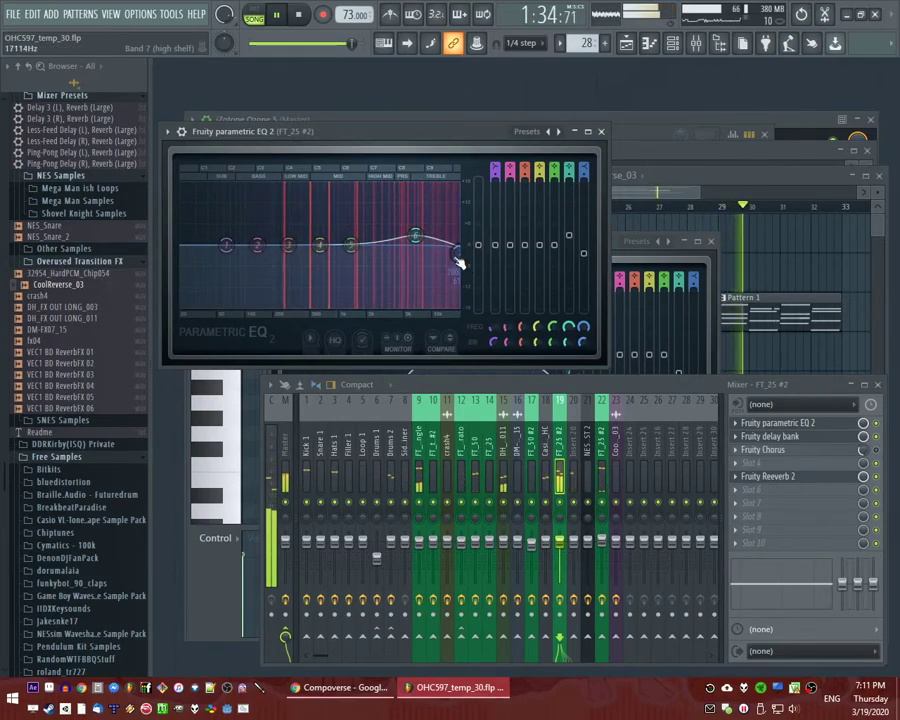
Close both EQ windows, replay the arrangement from bar 25 and look over the playlist tracks.
{"action": "left_click", "coordinate": [419, 472]}
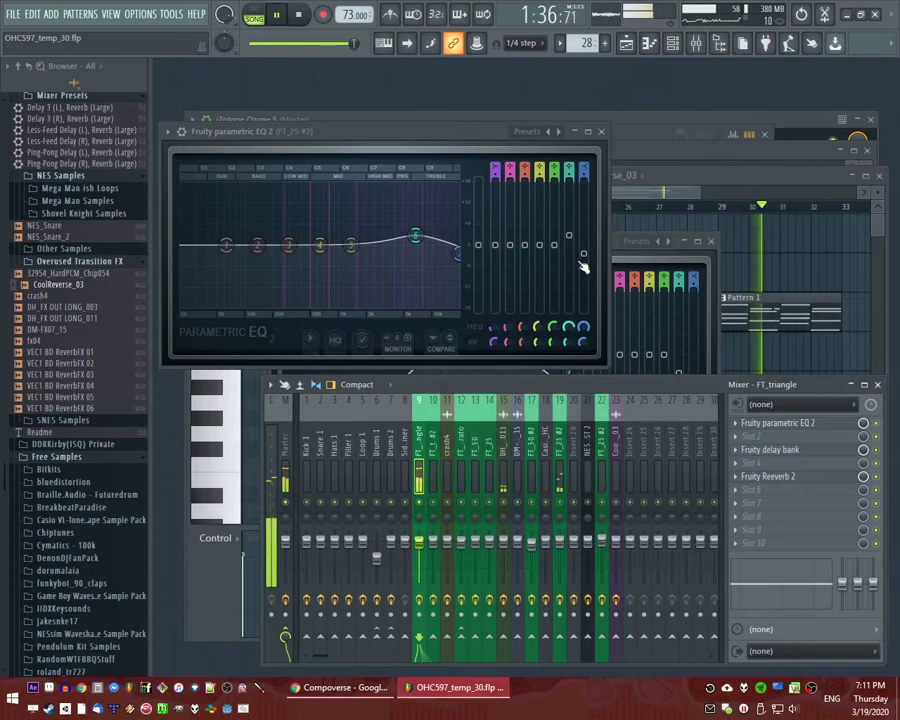
{"action": "left_click", "coordinate": [601, 132]}
{"action": "left_click", "coordinate": [711, 241]}
{"action": "left_click", "coordinate": [655, 212]}
{"action": "left_click", "coordinate": [602, 208]}
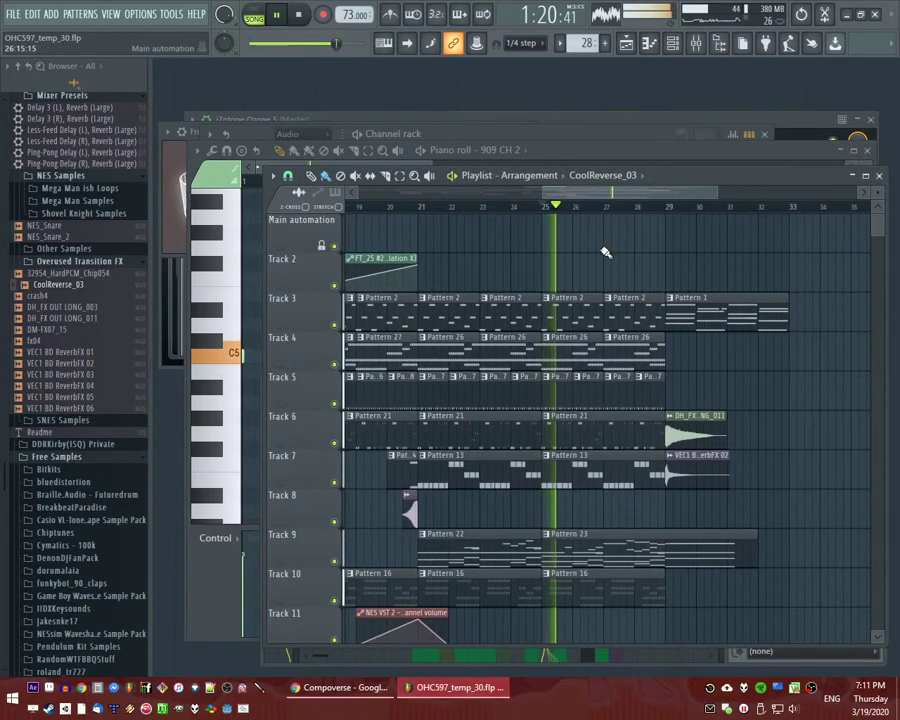
{"action": "scroll", "coordinate": [631, 251], "scroll_direction": "down", "scroll_amount": 3}
{"action": "scroll", "coordinate": [642, 424], "scroll_direction": "up", "scroll_amount": 2}
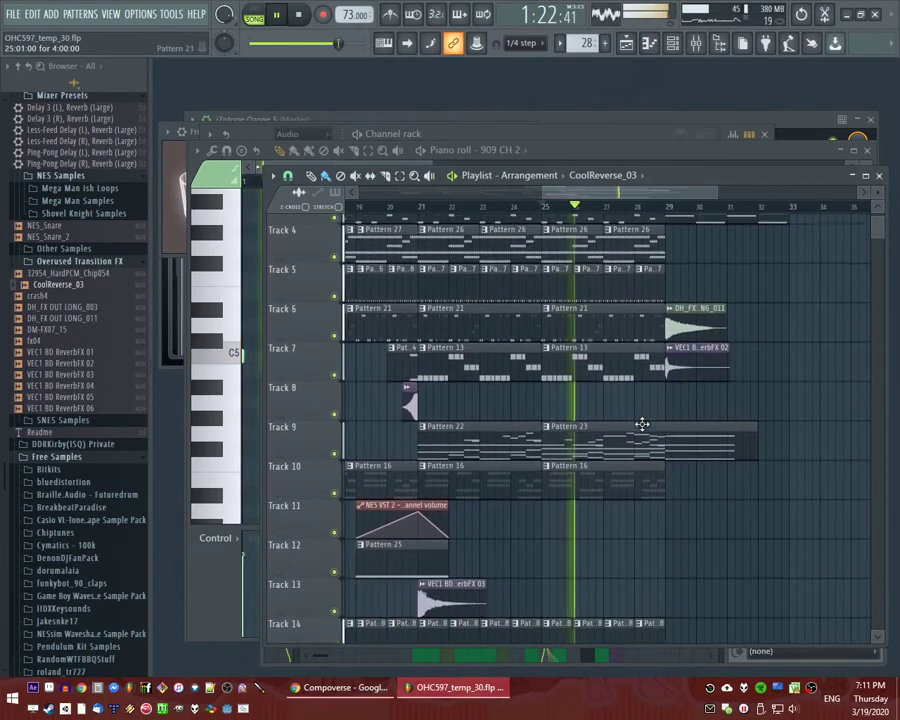
{"action": "scroll", "coordinate": [642, 424], "scroll_direction": "up", "scroll_amount": 1}
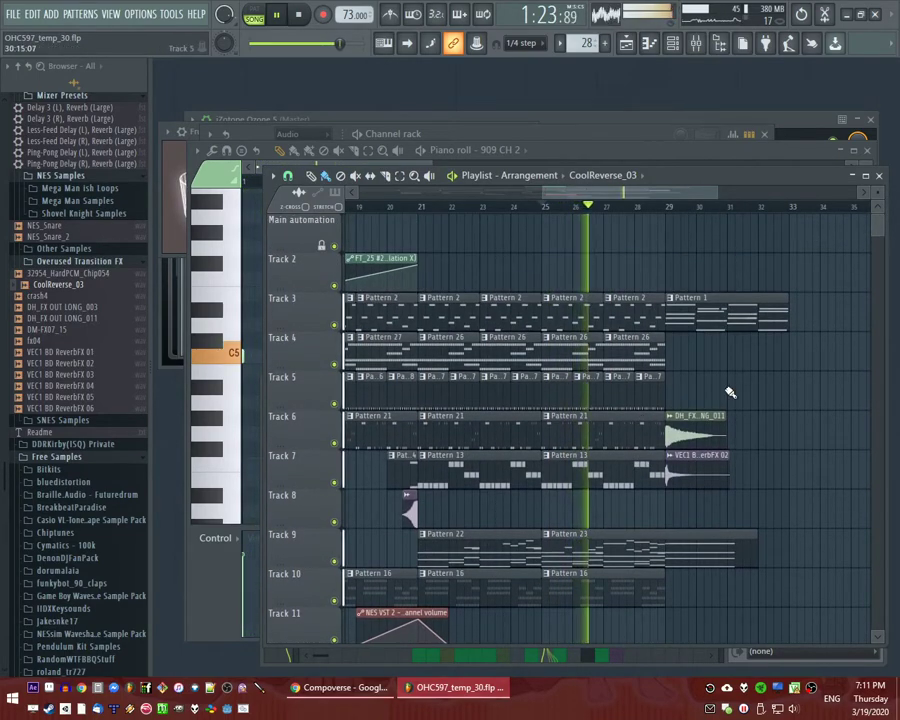
Try removing the Pattern 26 clips from bar 21 onward on Track 4.
{"action": "right_click", "coordinate": [614, 344]}
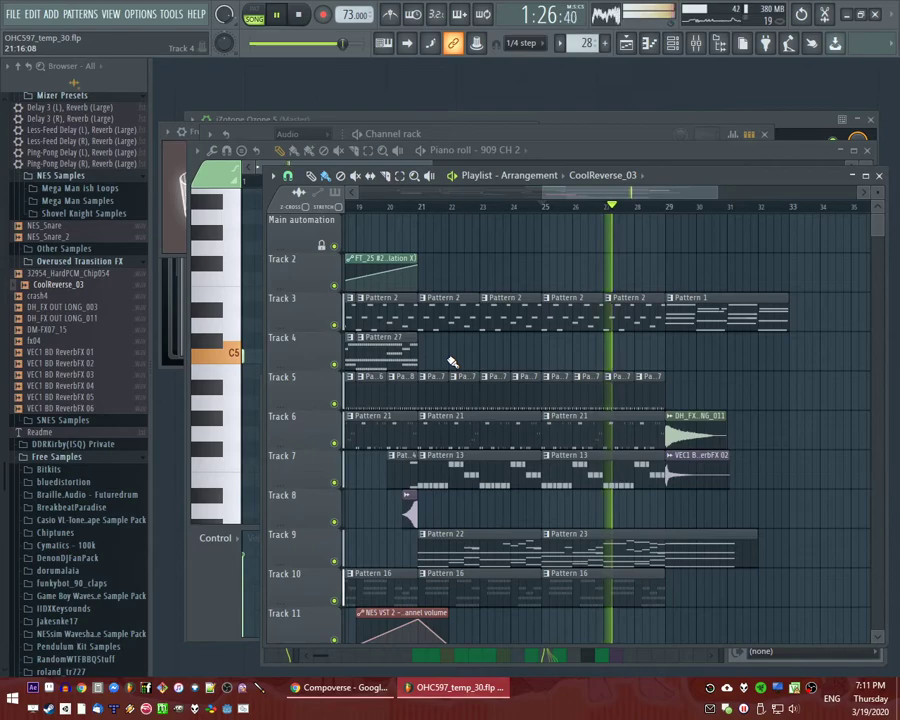
{"action": "key", "text": "ctrl+z"}
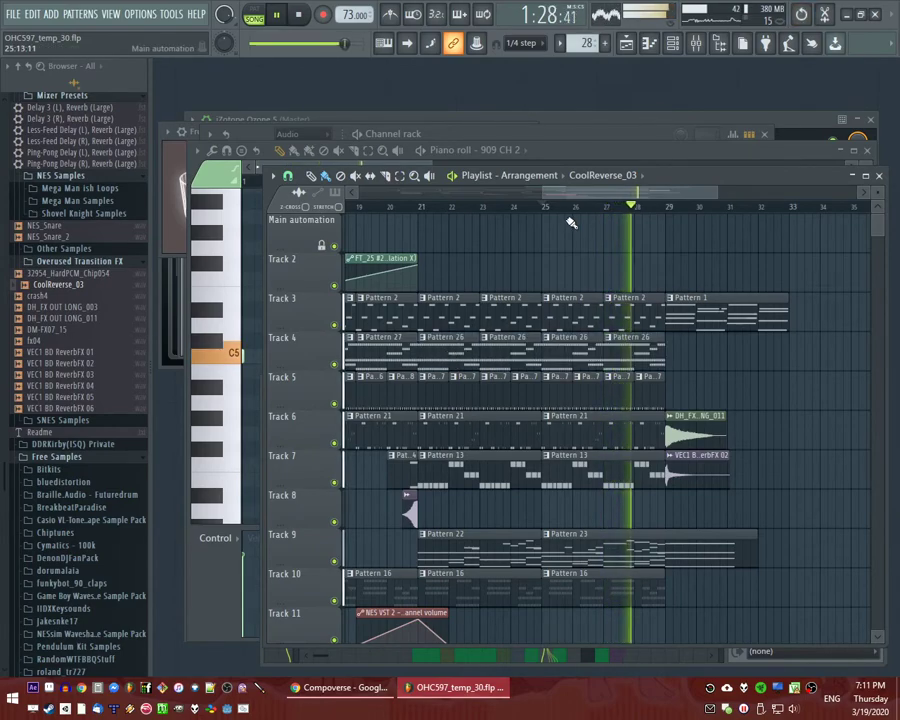
Make the Pattern 13 clip at bar 25 on Track 7 a unique pattern.
{"action": "scroll", "coordinate": [775, 396], "scroll_direction": "down", "scroll_amount": 4}
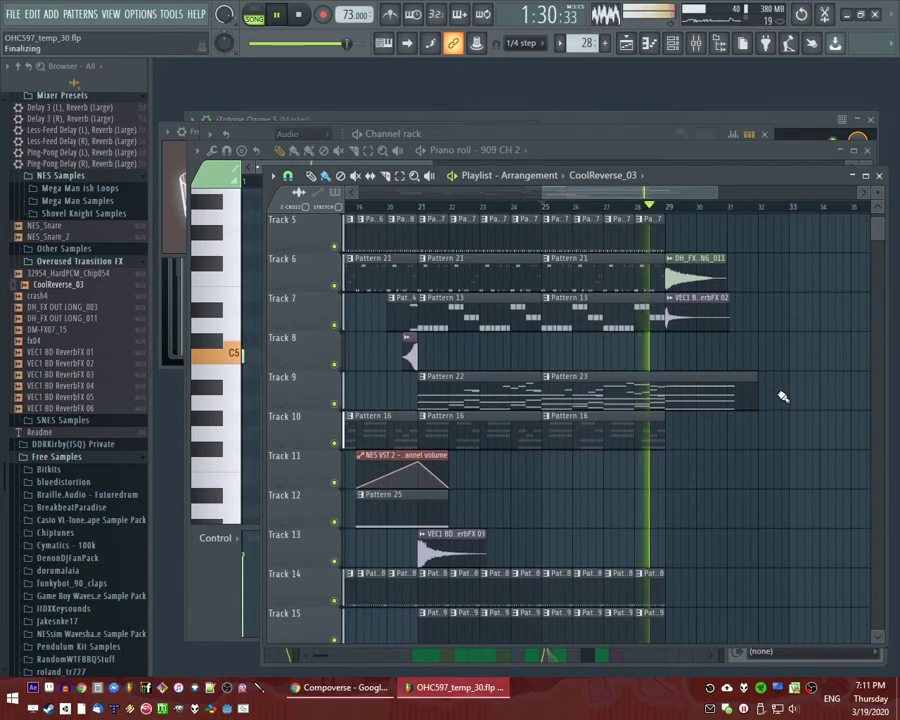
{"action": "scroll", "coordinate": [518, 424], "scroll_direction": "up", "scroll_amount": 3}
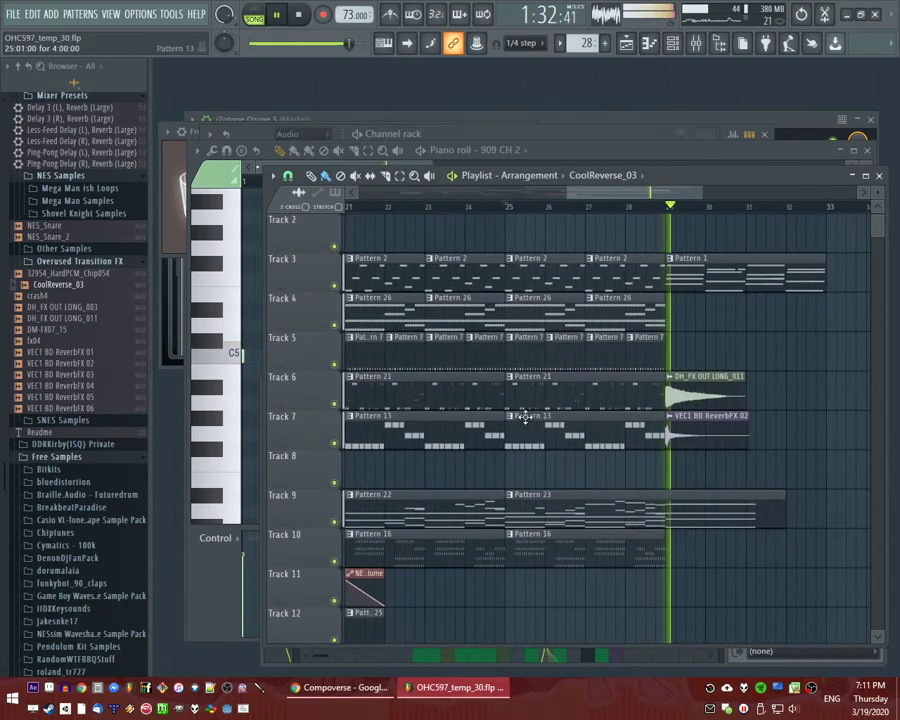
{"action": "right_click", "coordinate": [518, 424]}
{"action": "left_click", "coordinate": [540, 506]}
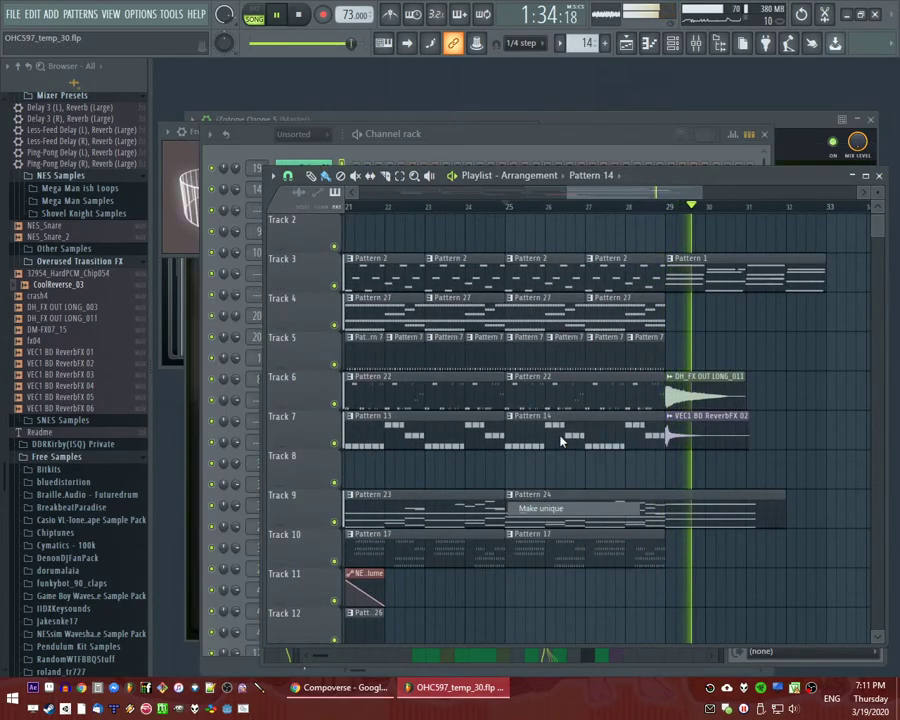
Replace the closing D2 notes in bar 4 of FT_triangle_novibrato with two longer D2 notes filling the rest of the bar.
{"action": "left_click", "coordinate": [516, 181]}
{"action": "scroll", "coordinate": [654, 352], "scroll_direction": "up", "scroll_amount": 3}
{"action": "right_click", "coordinate": [628, 357]}
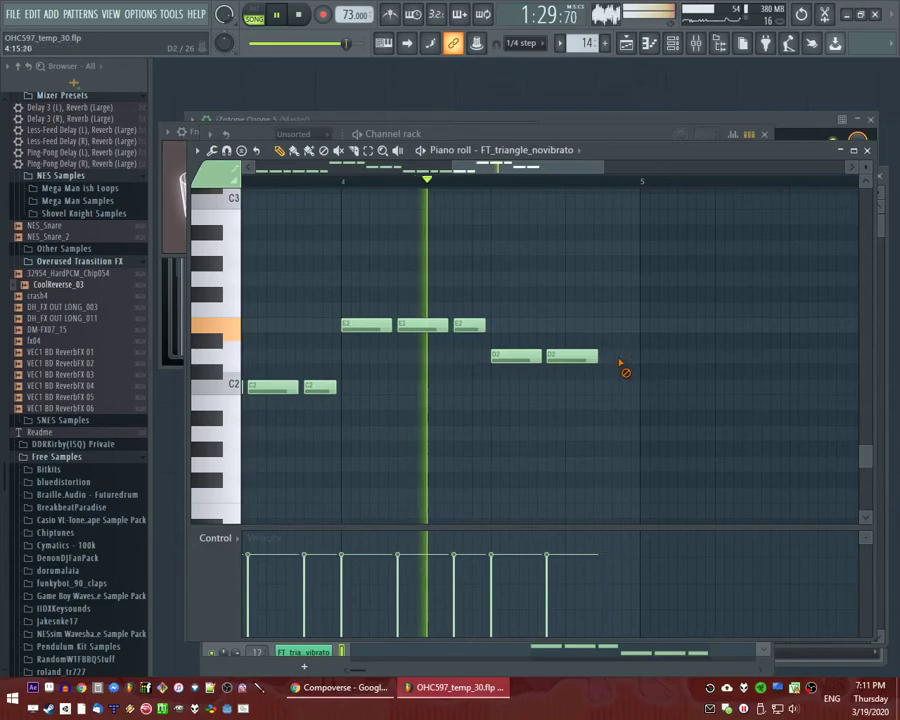
{"action": "right_click", "coordinate": [578, 357]}
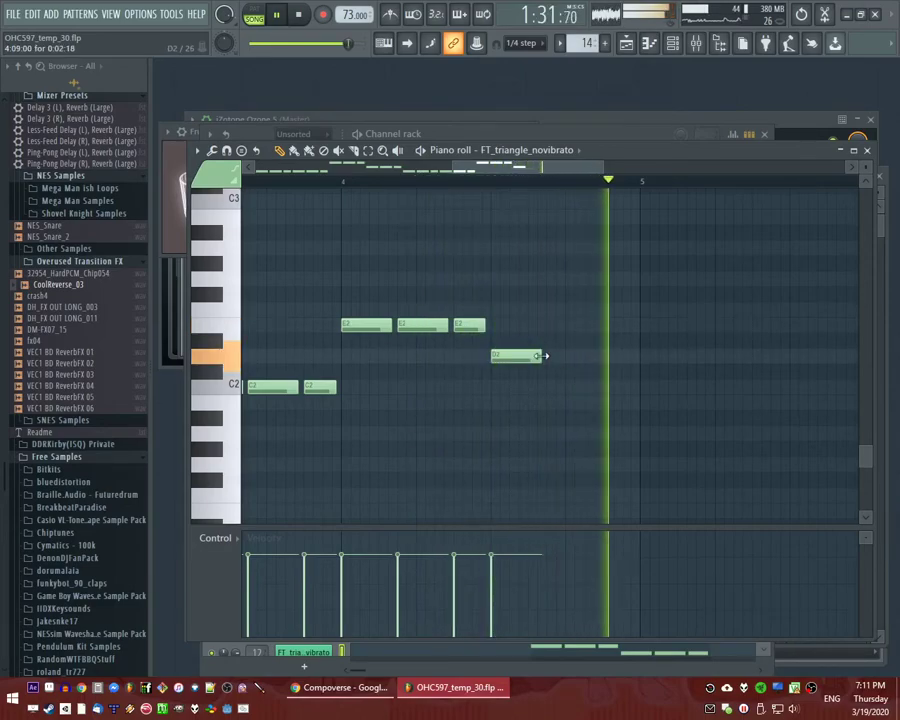
{"action": "left_click", "coordinate": [565, 356]}
{"action": "left_click_drag", "start_coordinate": [518, 303], "coordinate": [631, 357]}
{"action": "left_click", "coordinate": [641, 414]}
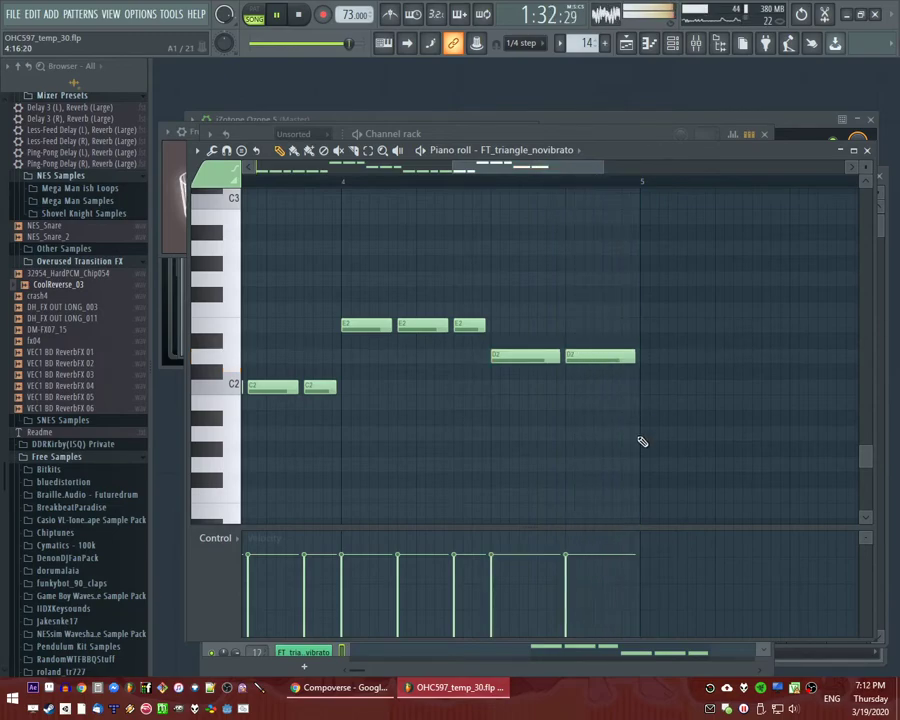
Add a C2 note about one bar long at bar 5 and a slide note on A1 starting shortly after it.
{"action": "scroll", "coordinate": [462, 379], "scroll_direction": "down", "scroll_amount": 5}
{"action": "scroll", "coordinate": [590, 386], "scroll_direction": "up", "scroll_amount": 4}
{"action": "left_click_drag", "start_coordinate": [420, 387], "coordinate": [598, 397]}
{"action": "left_click", "coordinate": [434, 432]}
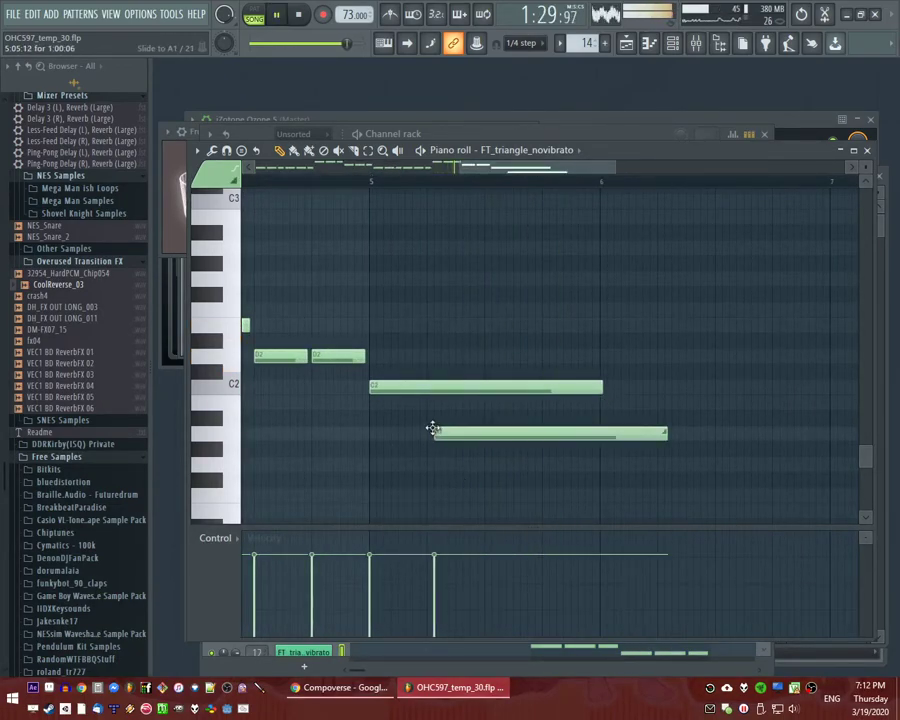
Fit the slide note onto C2 across all of bar 5 at minimum velocity and save the project as OHC597_temp_31.flp.
{"action": "left_click_drag", "start_coordinate": [485, 435], "coordinate": [450, 380]}
{"action": "left_click_drag", "start_coordinate": [630, 386], "coordinate": [600, 388]}
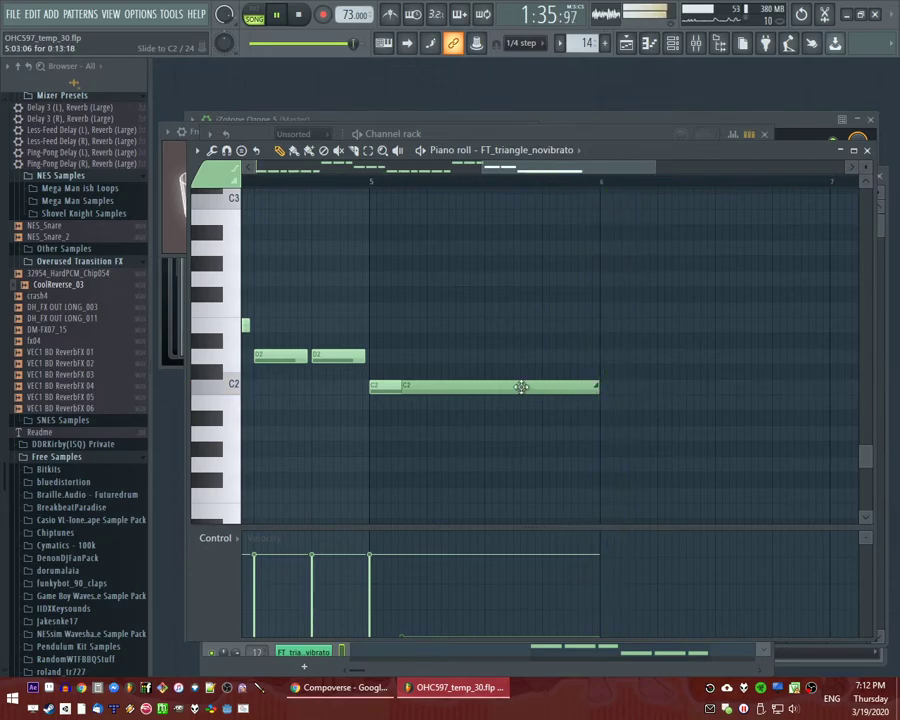
{"action": "left_click_drag", "start_coordinate": [481, 389], "coordinate": [484, 409]}
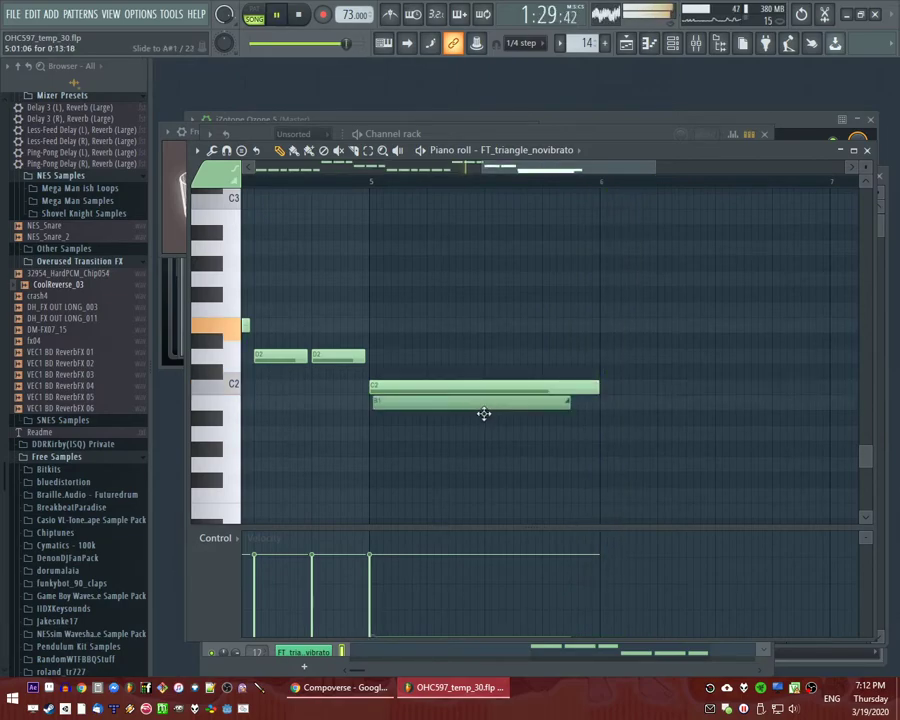
{"action": "left_click_drag", "start_coordinate": [568, 402], "coordinate": [598, 404]}
{"action": "right_click", "coordinate": [586, 403]}
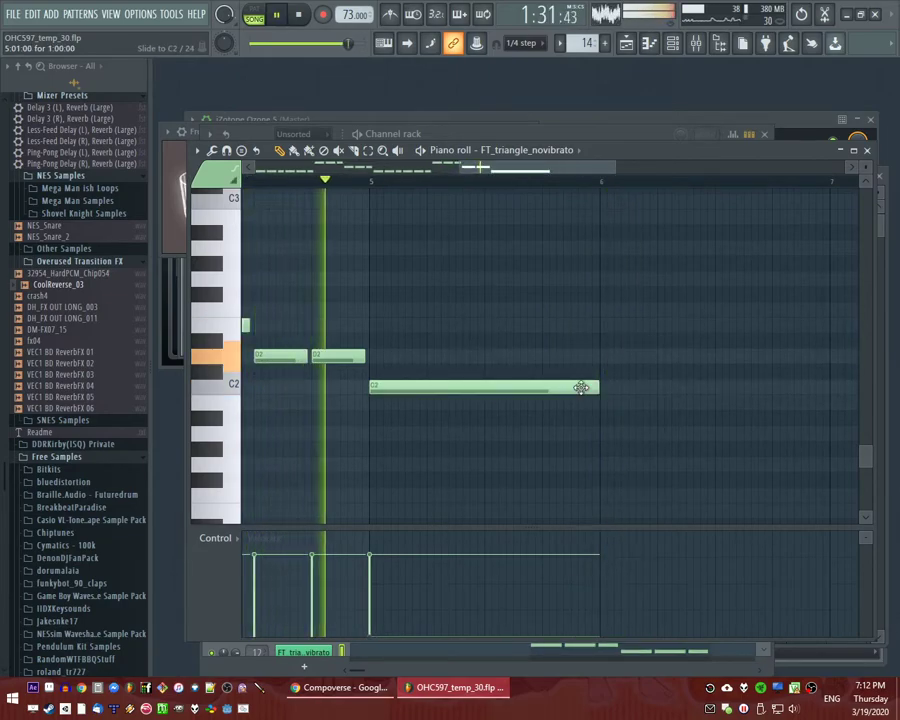
{"action": "key", "text": "ctrl+n"}
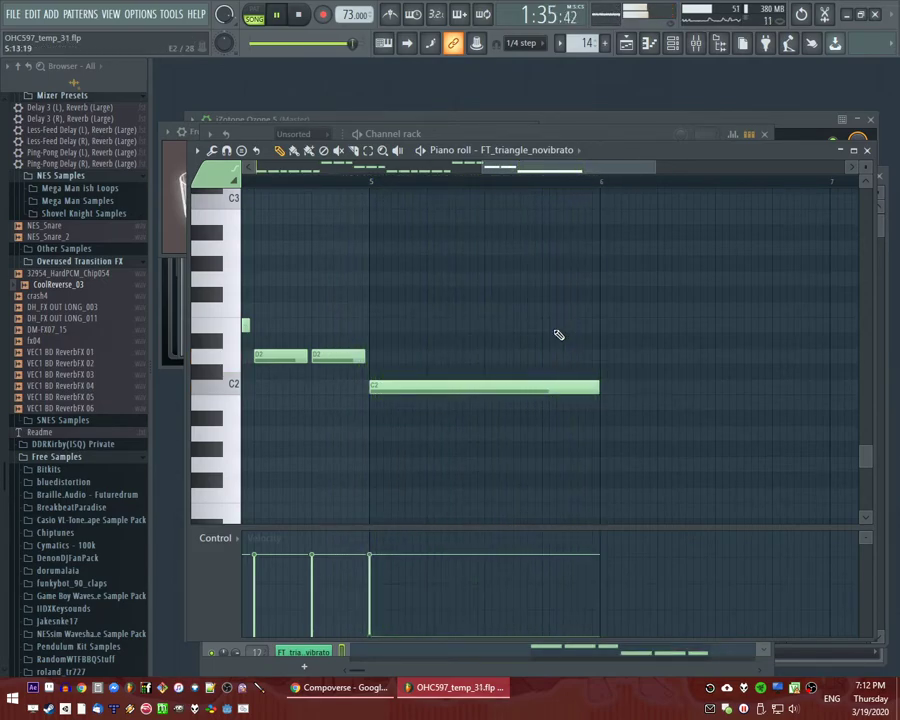
Save the project as OHC597_temp_32.flp and return to the beginning of the arrangement.
{"action": "key", "text": "F5"}
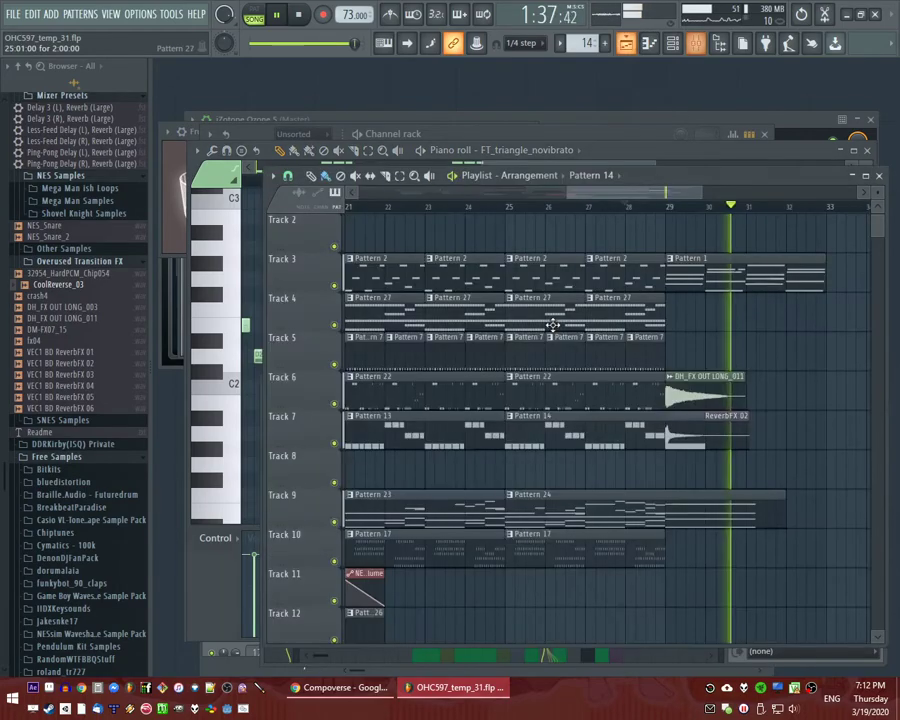
{"action": "scroll", "coordinate": [703, 345], "scroll_direction": "up", "scroll_amount": 2}
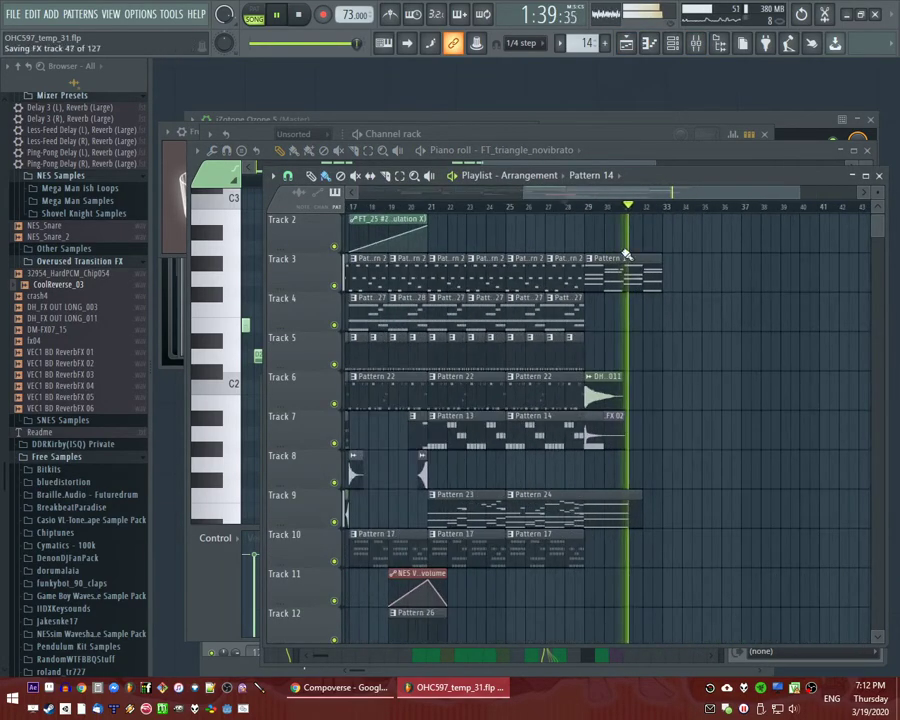
{"action": "left_click", "coordinate": [645, 206]}
{"action": "left_click_drag", "start_coordinate": [640, 192], "coordinate": [376, 181]}
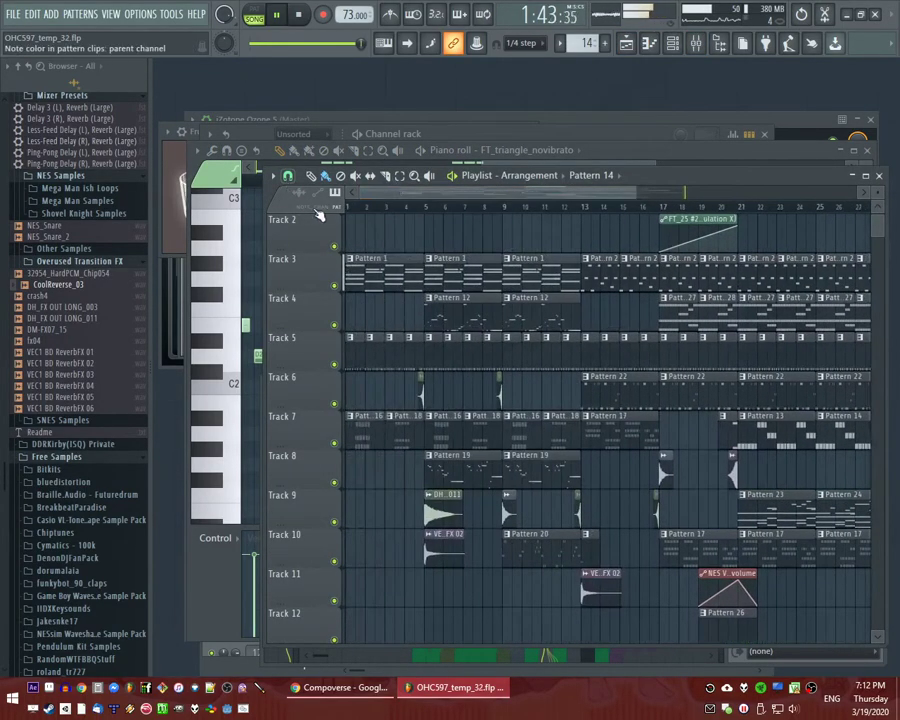
Play the arrangement from bar 5, bar 13 and about bar 20, and review how the layered clips down to Track 15 sound together.
{"action": "left_click", "coordinate": [435, 207]}
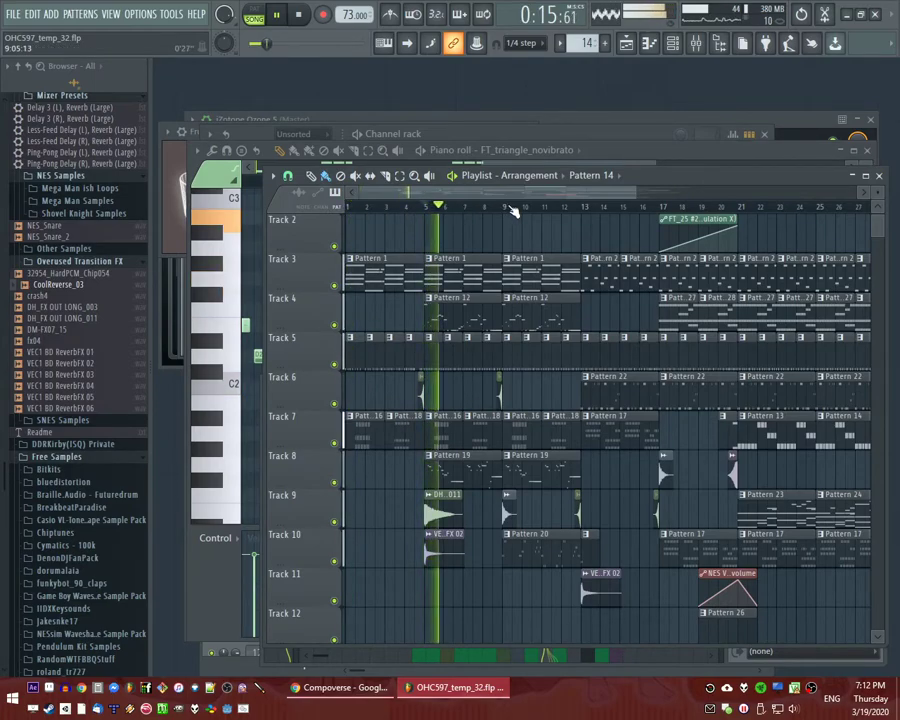
{"action": "left_click", "coordinate": [582, 206]}
{"action": "left_click_drag", "start_coordinate": [579, 192], "coordinate": [657, 194]}
{"action": "left_click", "coordinate": [606, 208]}
{"action": "left_click", "coordinate": [602, 207]}
{"action": "scroll", "coordinate": [766, 406], "scroll_direction": "down", "scroll_amount": 2}
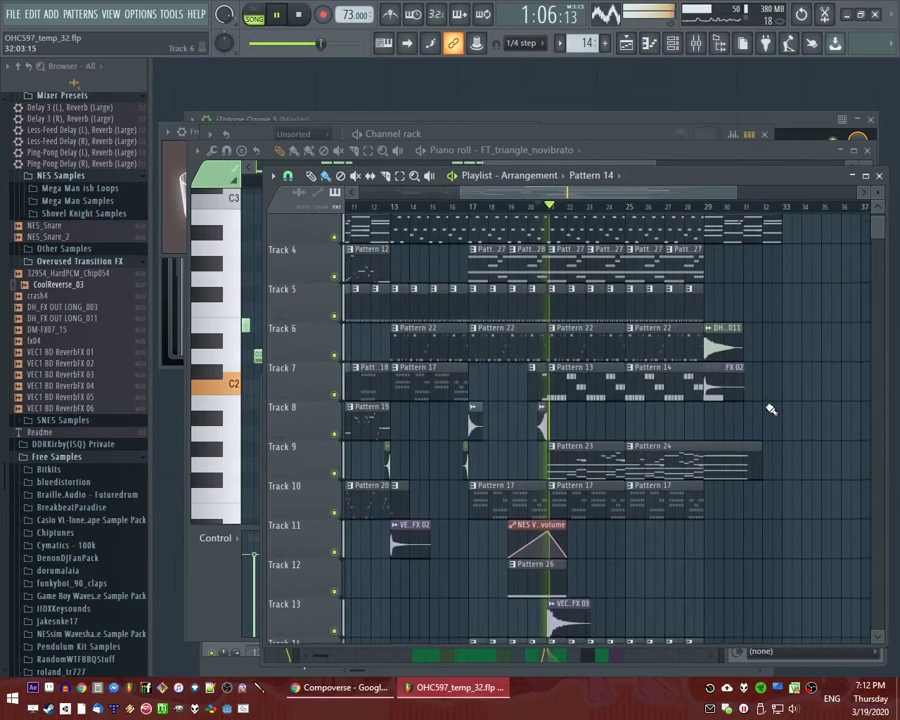
{"action": "scroll", "coordinate": [730, 527], "scroll_direction": "down", "scroll_amount": 2}
{"action": "scroll", "coordinate": [643, 498], "scroll_direction": "up", "scroll_amount": 2}
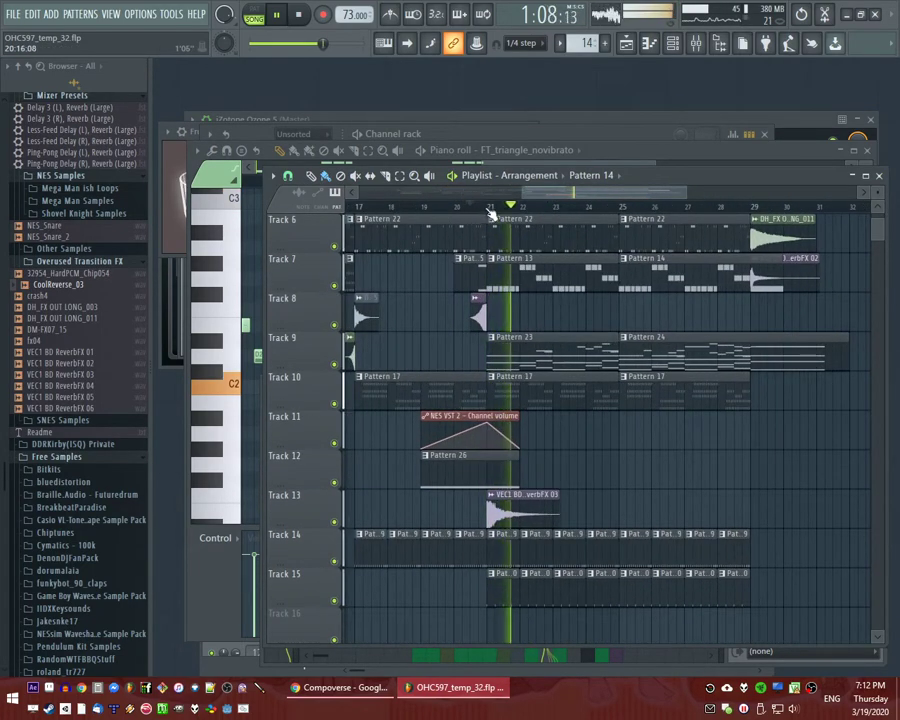
{"action": "key", "text": "F9"}
{"action": "key", "text": "F6"}
{"action": "key", "text": "F5"}
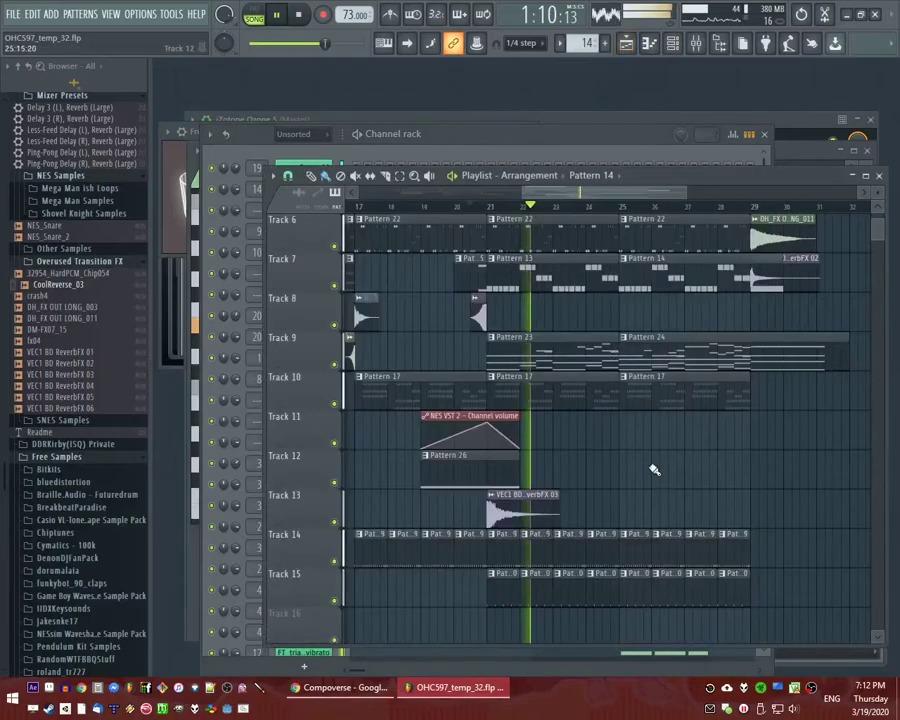
{"action": "scroll", "coordinate": [650, 496], "scroll_direction": "up", "scroll_amount": 5}
{"action": "scroll", "coordinate": [650, 496], "scroll_direction": "down", "scroll_amount": 7}
{"action": "scroll", "coordinate": [576, 558], "scroll_direction": "up", "scroll_amount": 2}
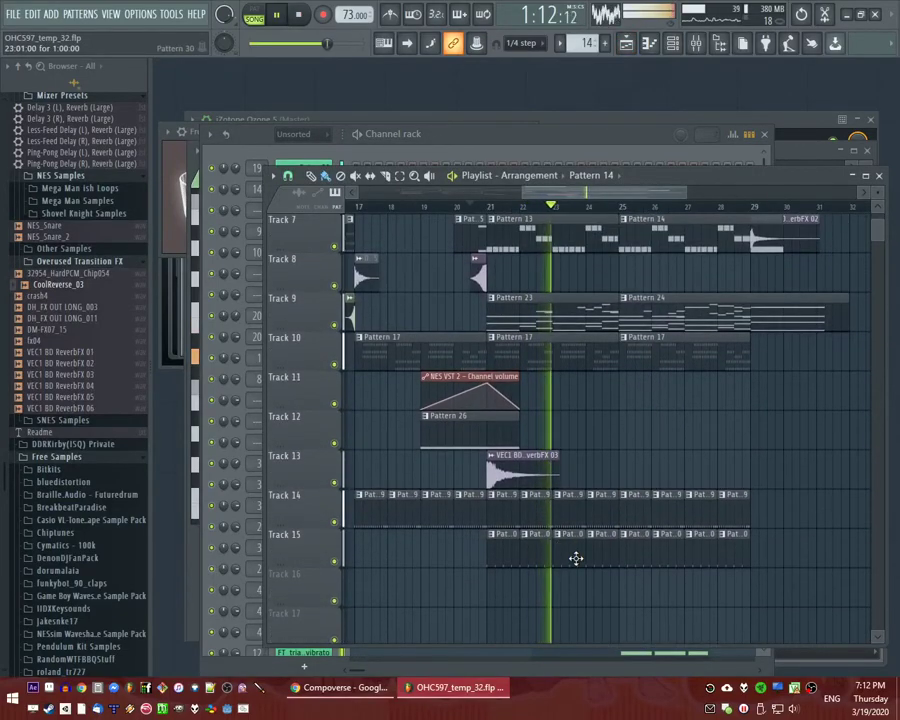
{"action": "scroll", "coordinate": [555, 548], "scroll_direction": "up", "scroll_amount": 1}
Set the compressor release to 379 ms in the Fruity Limiter on the FT_triangle_novibrato mixer track.
{"action": "key", "text": "F9"}
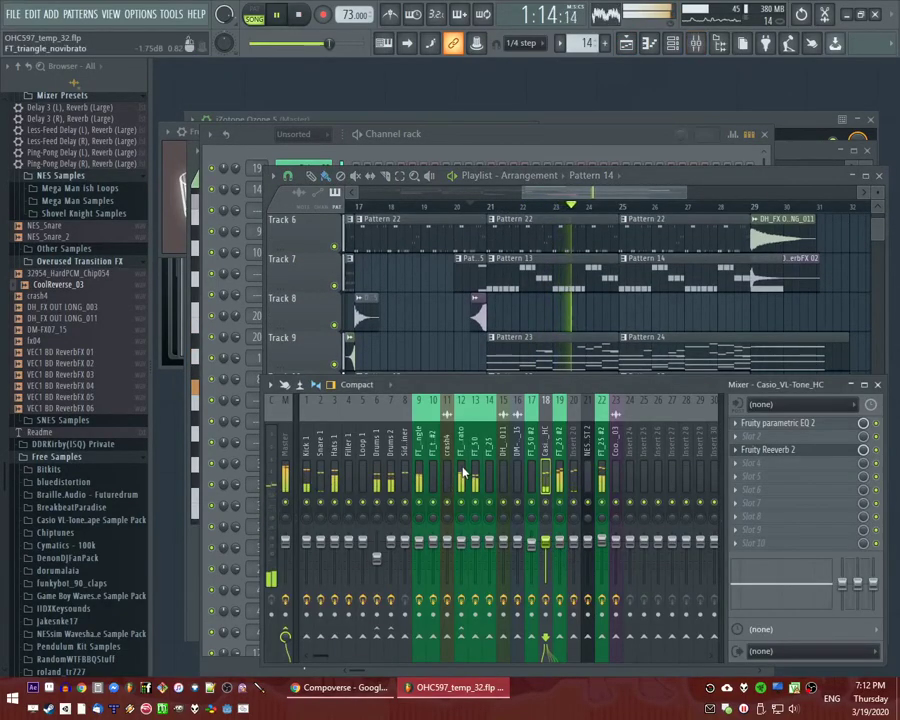
{"action": "left_click", "coordinate": [463, 474]}
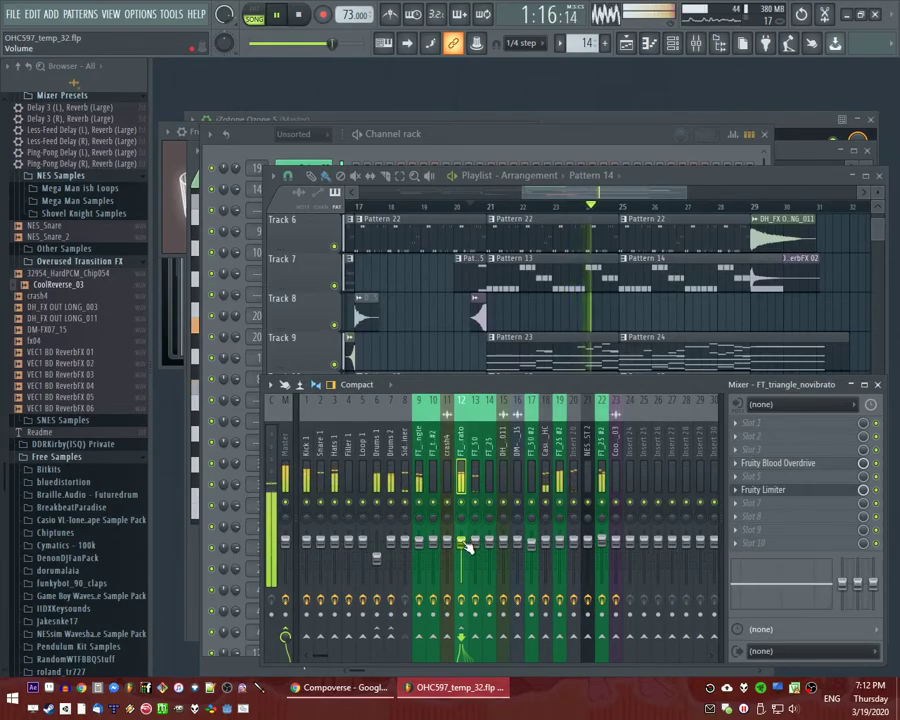
{"action": "left_click", "coordinate": [823, 494]}
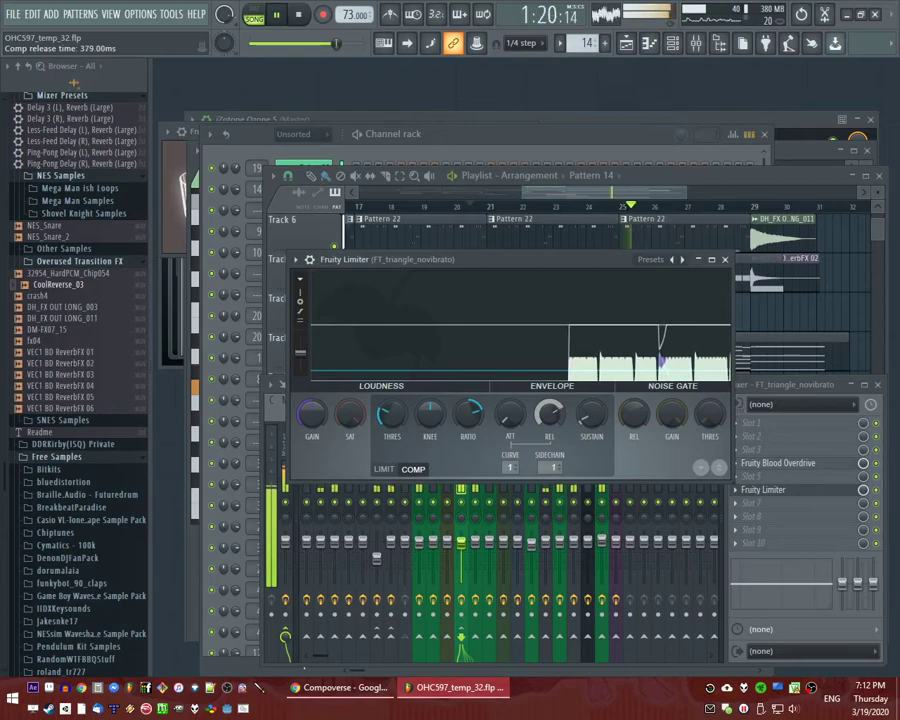
Play the arrangement from bar 6 and lower the FT_triangle_novibrato mixer volume to -1.0 dB.
{"action": "right_click", "coordinate": [769, 321]}
{"action": "scroll", "coordinate": [778, 318], "scroll_direction": "down", "scroll_amount": 4}
{"action": "left_click", "coordinate": [413, 206]}
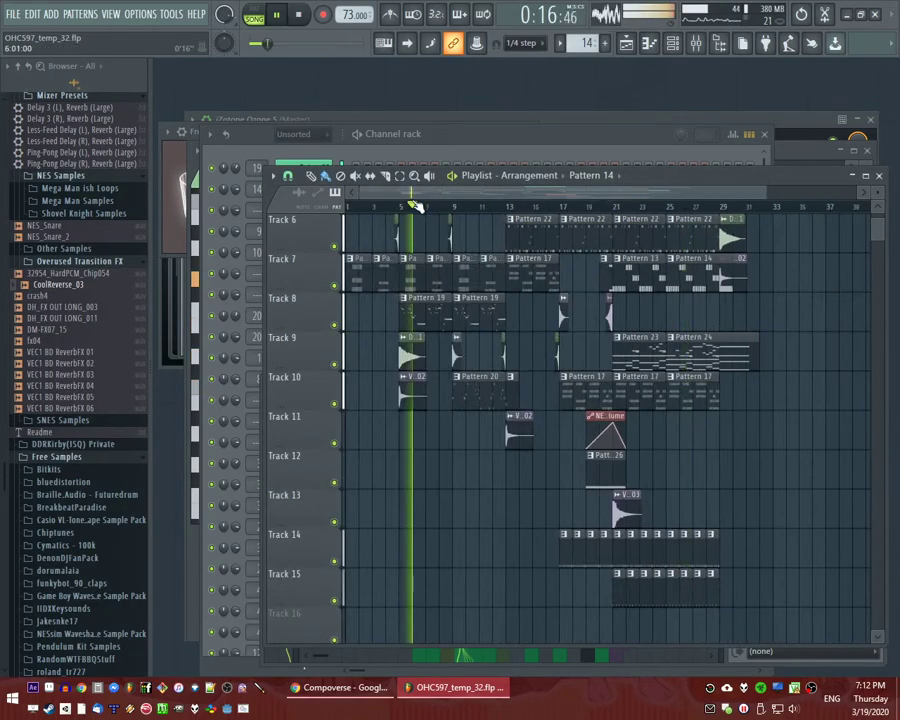
{"action": "scroll", "coordinate": [420, 376], "scroll_direction": "up", "scroll_amount": 4}
{"action": "scroll", "coordinate": [422, 376], "scroll_direction": "up", "scroll_amount": 4}
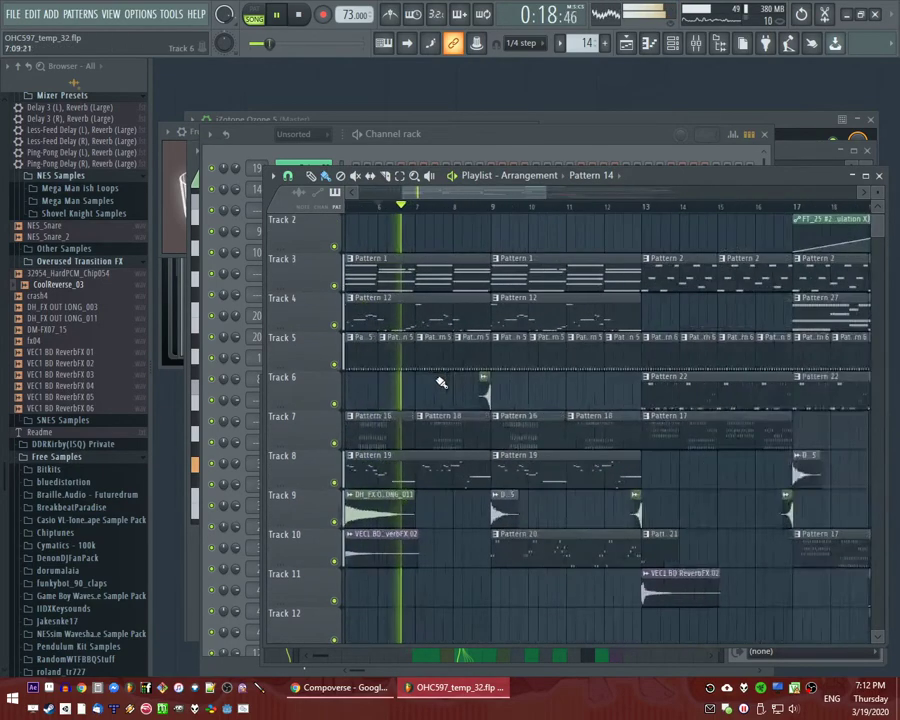
{"action": "key", "text": "F9"}
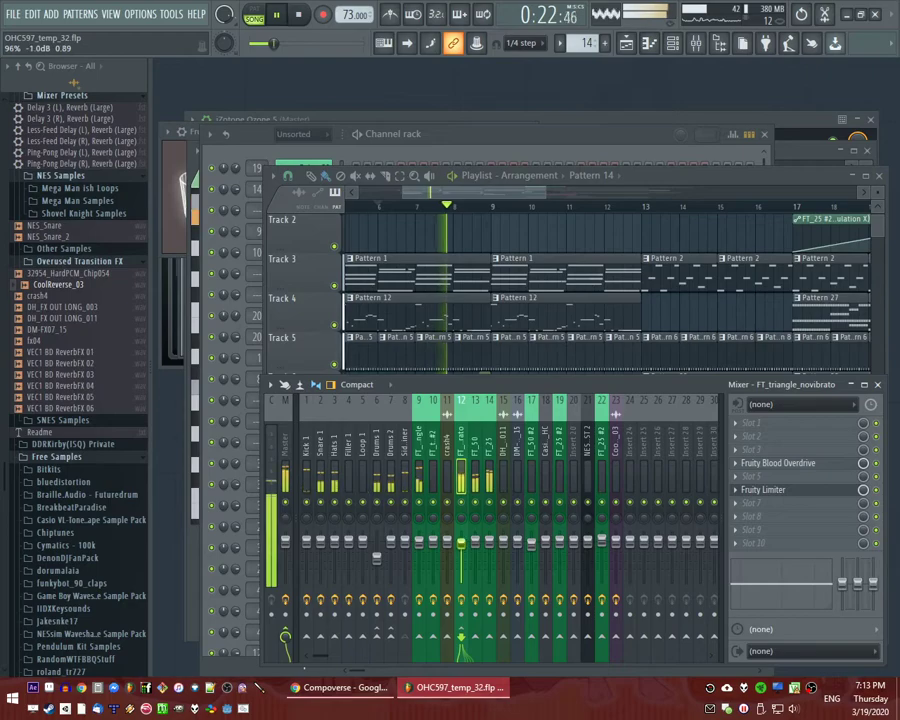
Add Fruity Parametric EQ 2 to slot 1 of FT_triangle_novibrato and pull band 1 down to cut the lowest frequencies.
{"action": "left_click", "coordinate": [760, 423]}
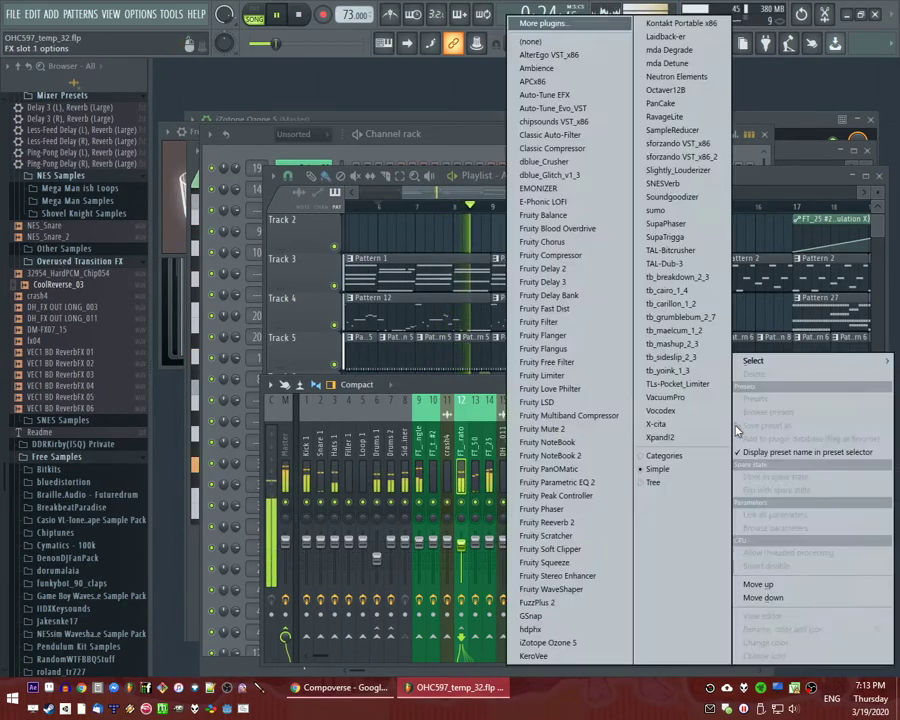
{"action": "left_click", "coordinate": [590, 481]}
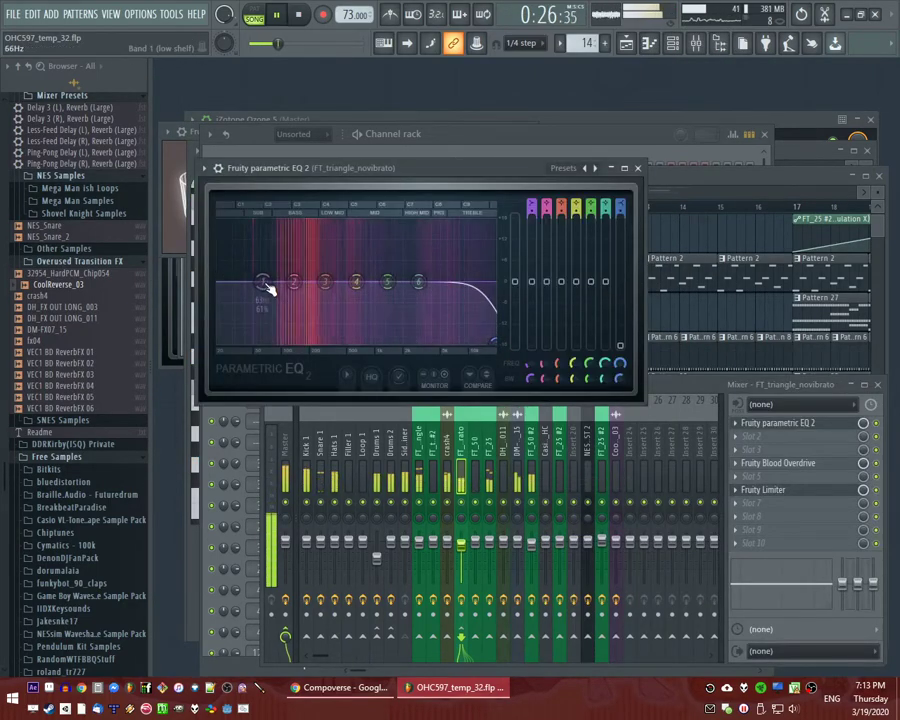
{"action": "left_click_drag", "start_coordinate": [262, 281], "coordinate": [218, 342]}
{"action": "left_click", "coordinate": [466, 473]}
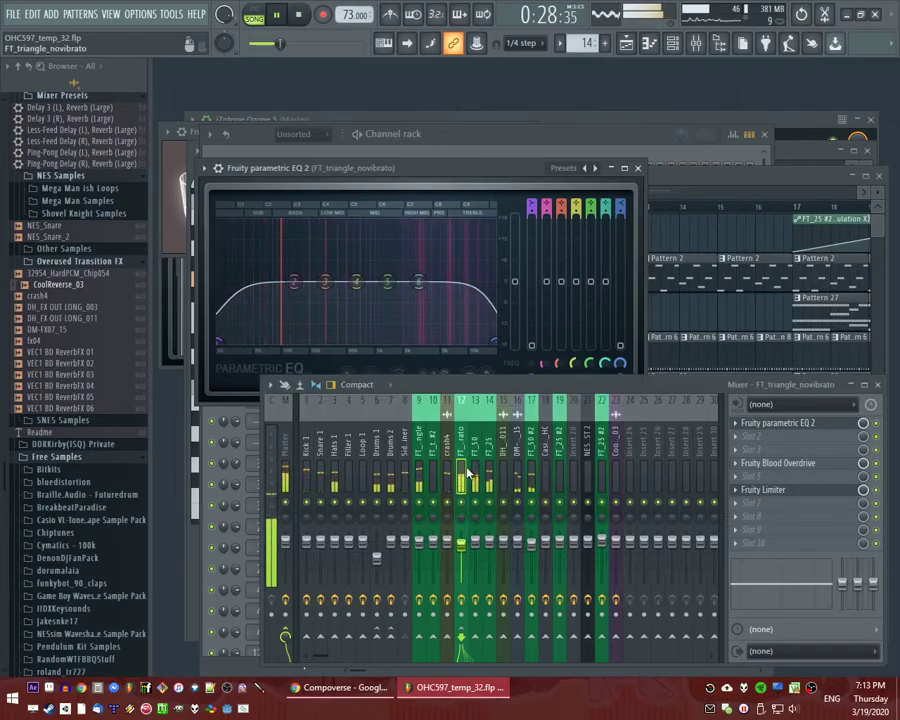
Replay the section from bar 21 and set the FT_triangle_novibrato mixer volume to -1.8 dB.
{"action": "left_click", "coordinate": [695, 234]}
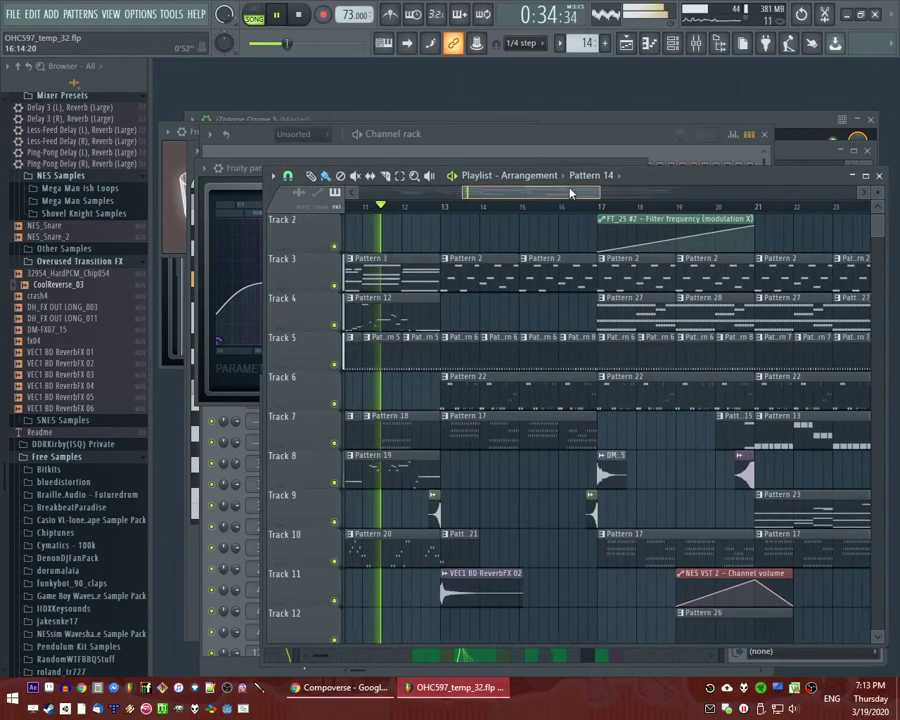
{"action": "double_click", "coordinate": [570, 193]}
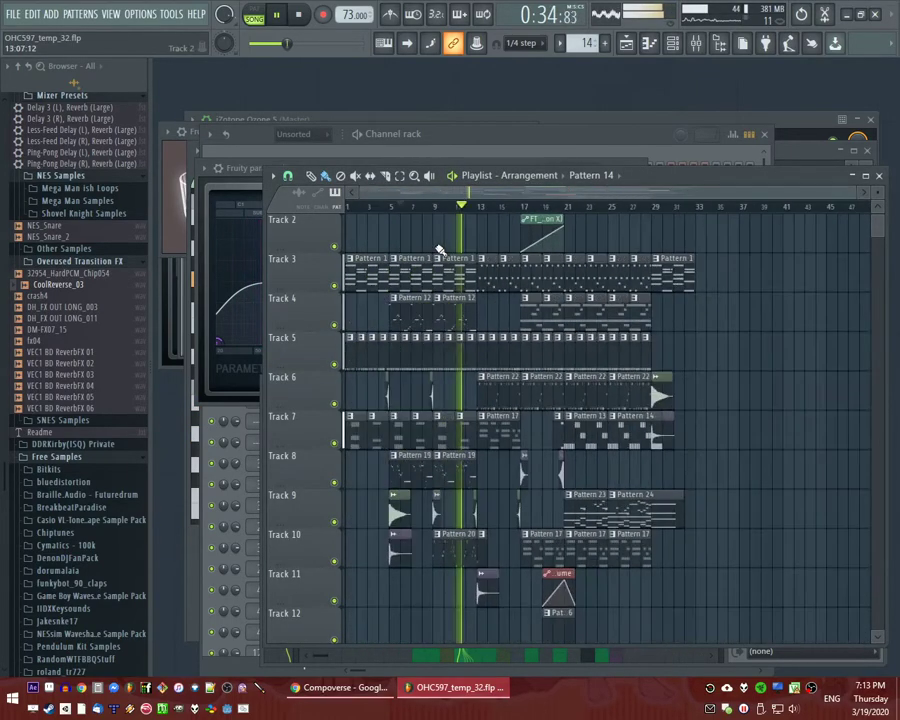
{"action": "left_click", "coordinate": [561, 207]}
{"action": "left_click", "coordinate": [570, 208]}
{"action": "scroll", "coordinate": [610, 280], "scroll_direction": "up", "scroll_amount": 3}
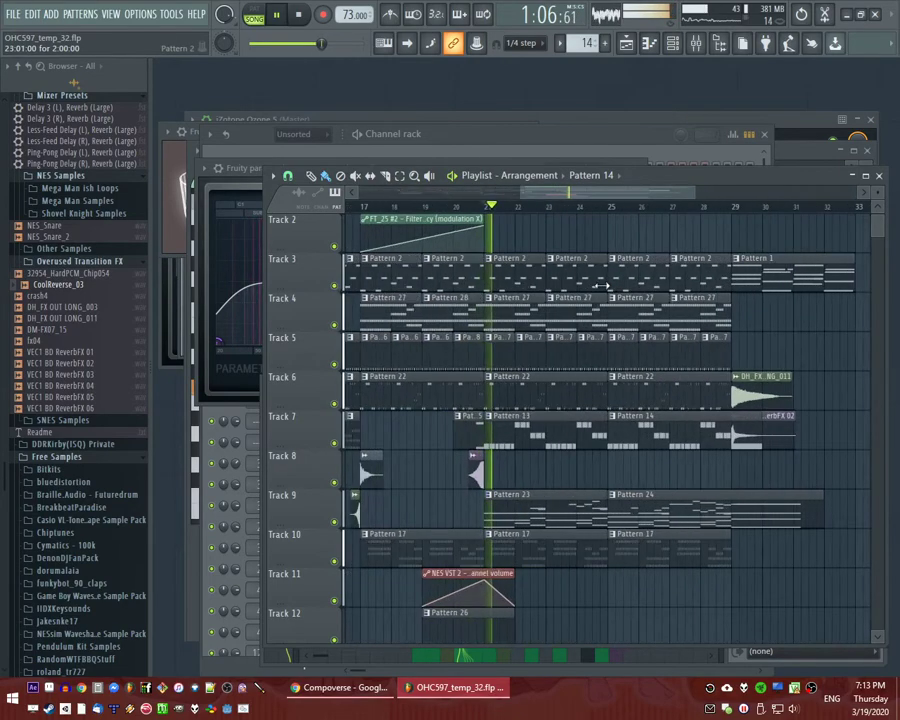
{"action": "key", "text": "F9"}
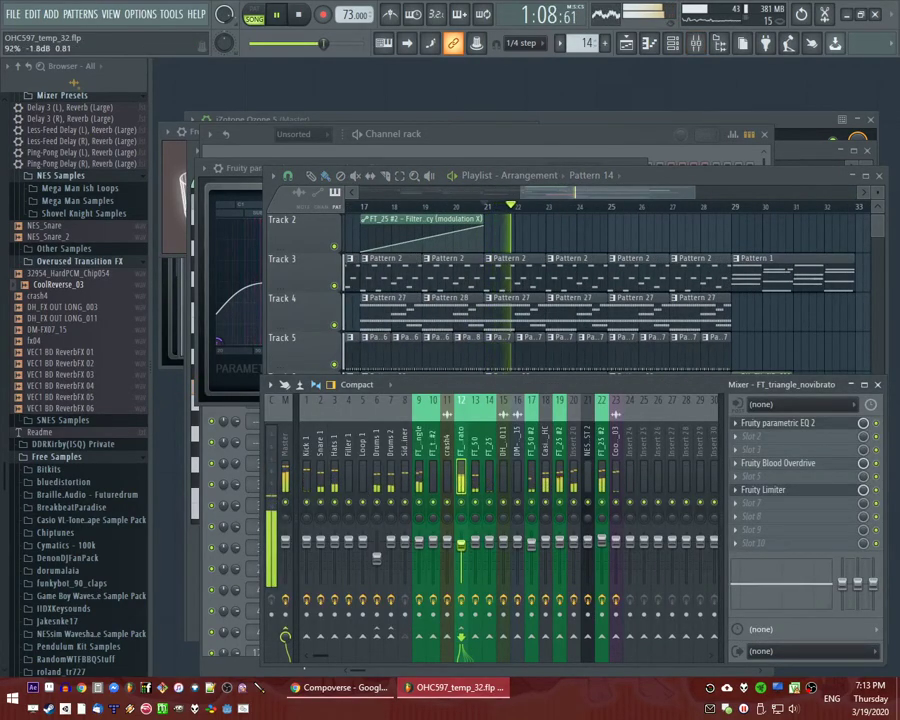
Solo the FT_triangle, Casio_VL-Tone_HC and FT_25 #2 mixer tracks in turn to compare them with the full mix.
{"action": "left_click", "coordinate": [421, 478]}
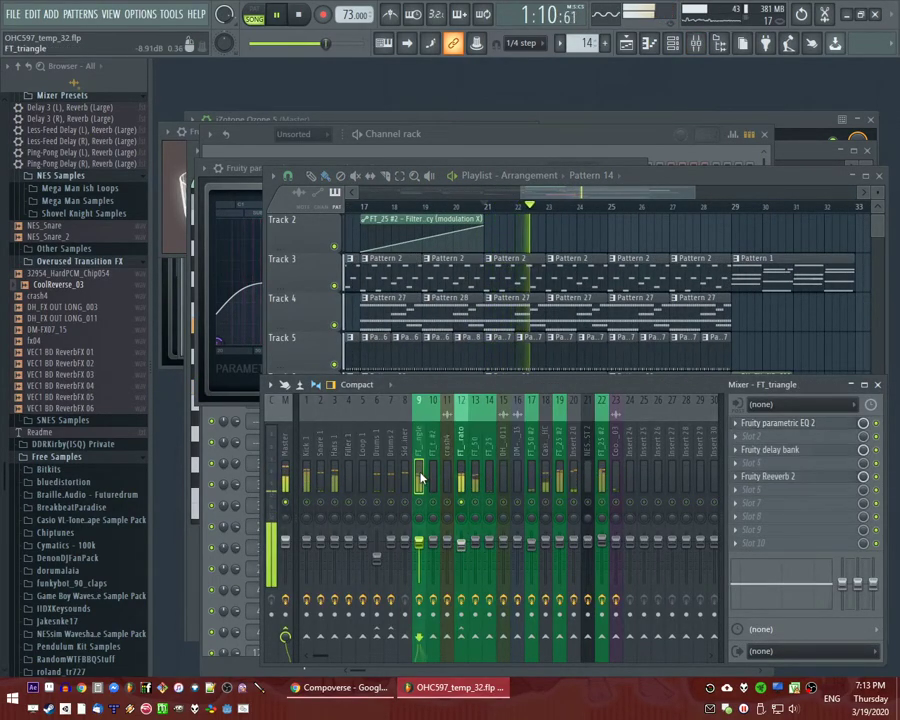
{"action": "left_click", "coordinate": [549, 478]}
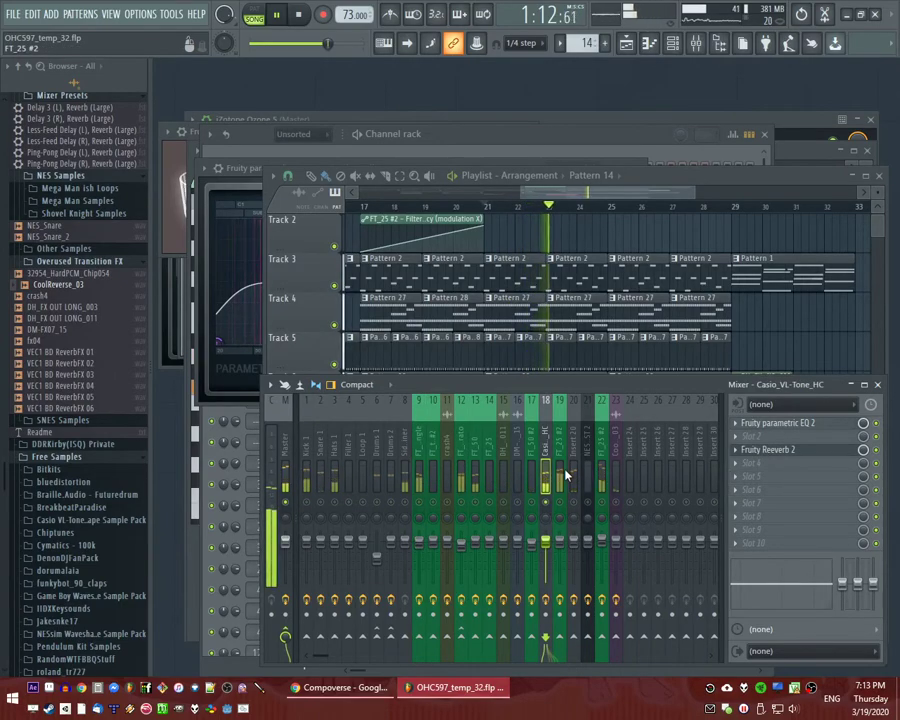
{"action": "left_click", "coordinate": [563, 476]}
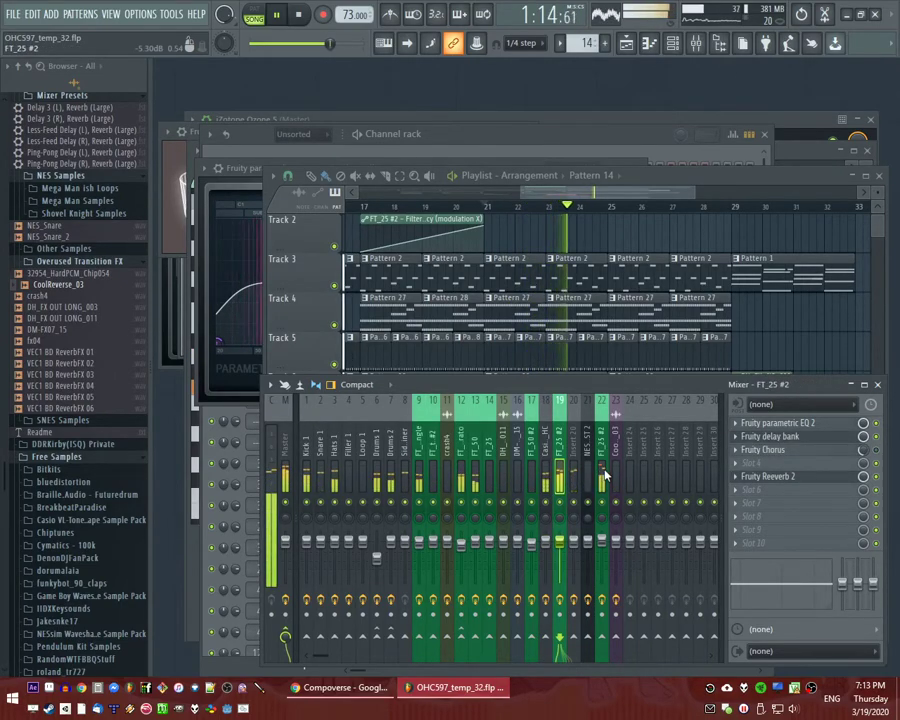
{"action": "left_click", "coordinate": [577, 202]}
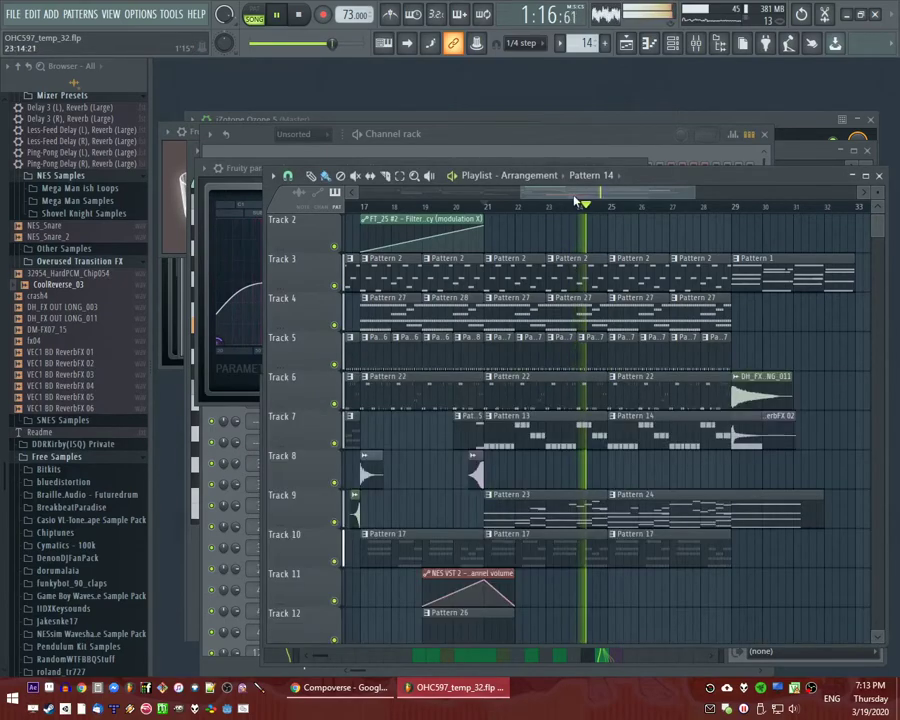
{"action": "left_click_drag", "start_coordinate": [574, 197], "coordinate": [608, 199]}
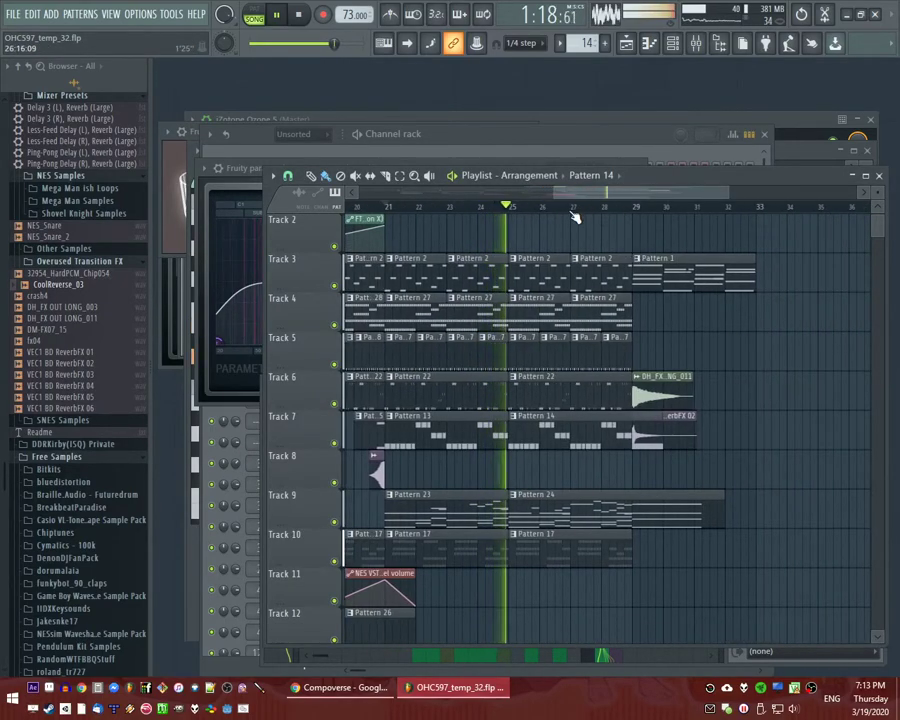
Solo FT_25 #2 on mixer track 22 and set its EQ's band 7 high shelf to -18.0 dB at 15167 Hz.
{"action": "key", "text": "F9"}
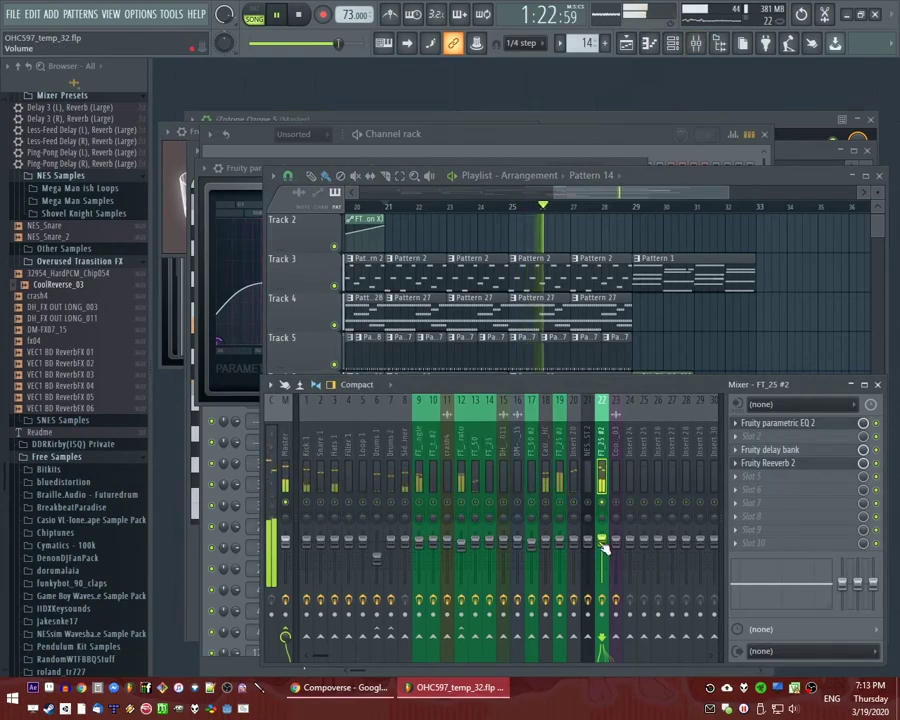
{"action": "left_click", "coordinate": [790, 423]}
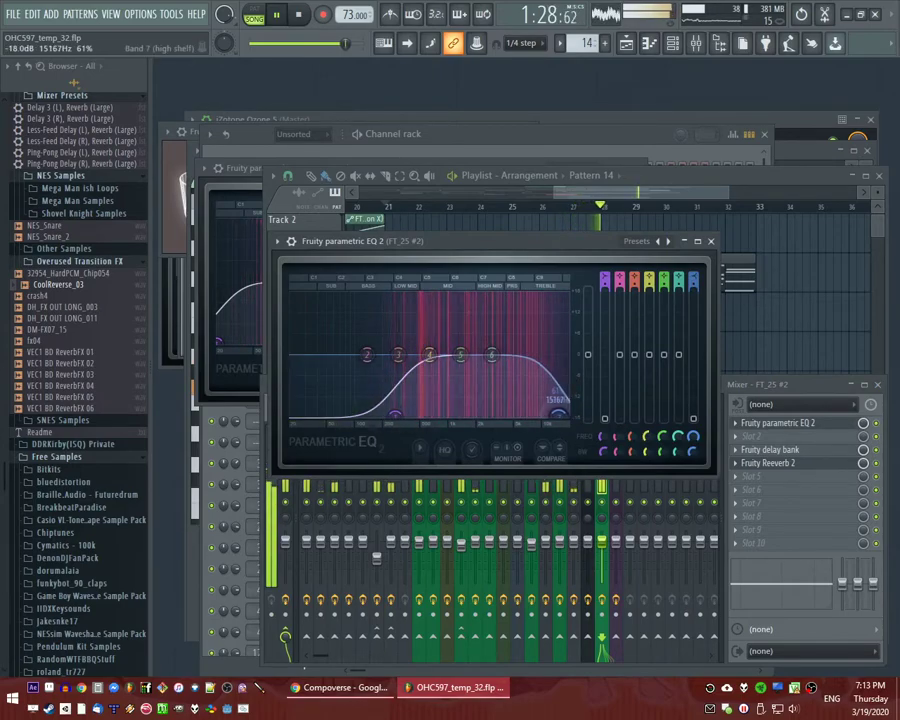
{"action": "left_click", "coordinate": [710, 241]}
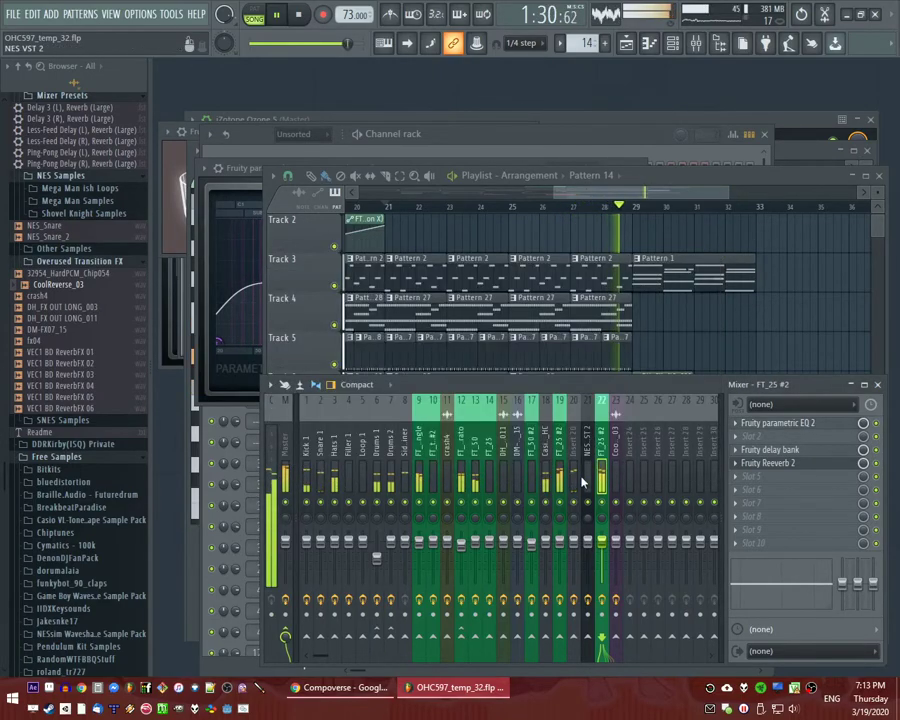
Play Pattern 30 from Track 15 on its own and check the VT_Ride notes and channel volume.
{"action": "right_click", "coordinate": [745, 346]}
{"action": "scroll", "coordinate": [745, 346], "scroll_direction": "down", "scroll_amount": 4}
{"action": "key", "text": "space"}
{"action": "key", "text": "space"}
{"action": "double_click", "coordinate": [396, 605]}
{"action": "key", "text": "l"}
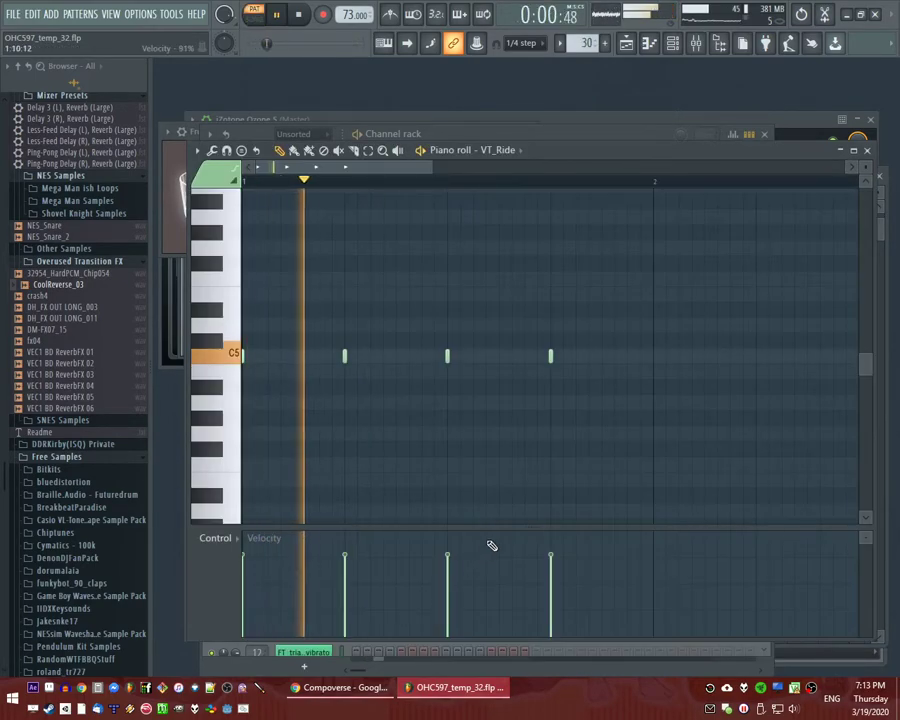
{"action": "key", "text": "F6"}
{"action": "scroll", "coordinate": [400, 514], "scroll_direction": "down", "scroll_amount": 3}
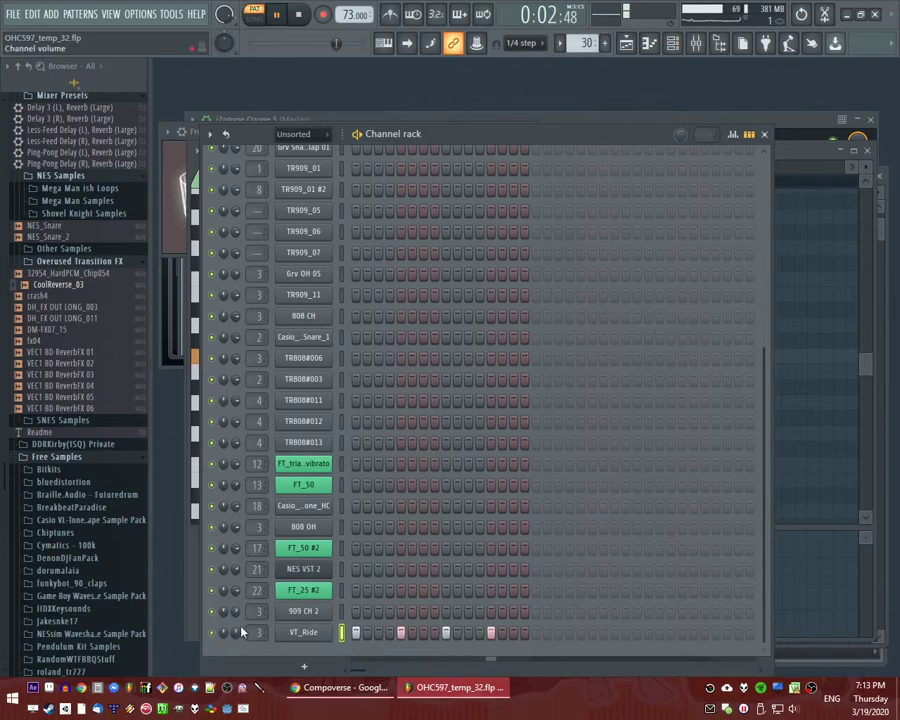
{"action": "key", "text": "F9"}
{"action": "key", "text": "F5"}
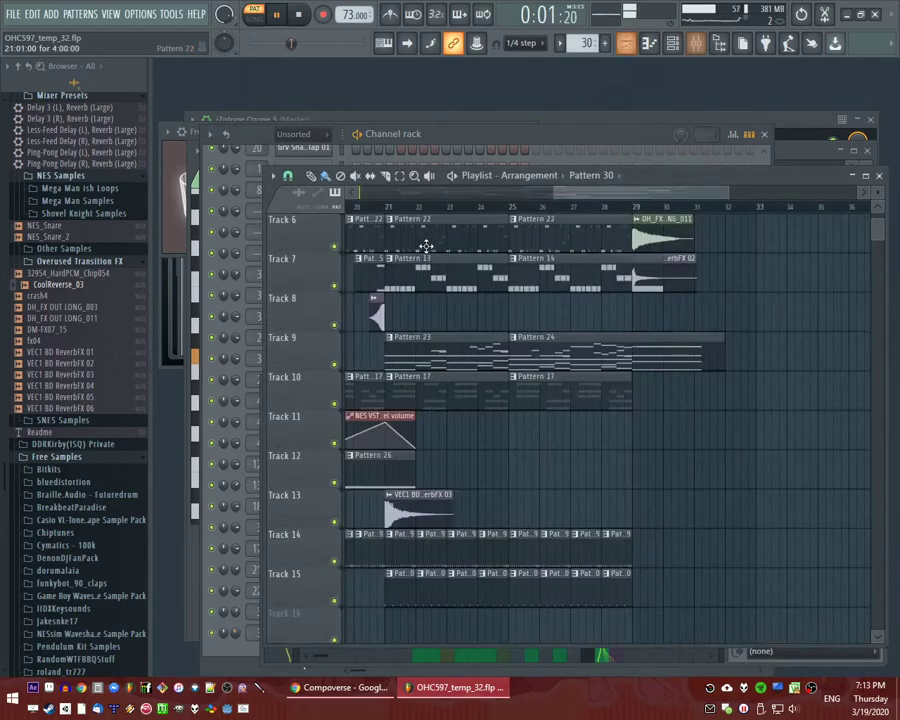
Play the song from bar 21, open Pattern 7 on Track 5 and audition its drum steps on their own.
{"action": "key", "text": "l"}
{"action": "left_click", "coordinate": [390, 207]}
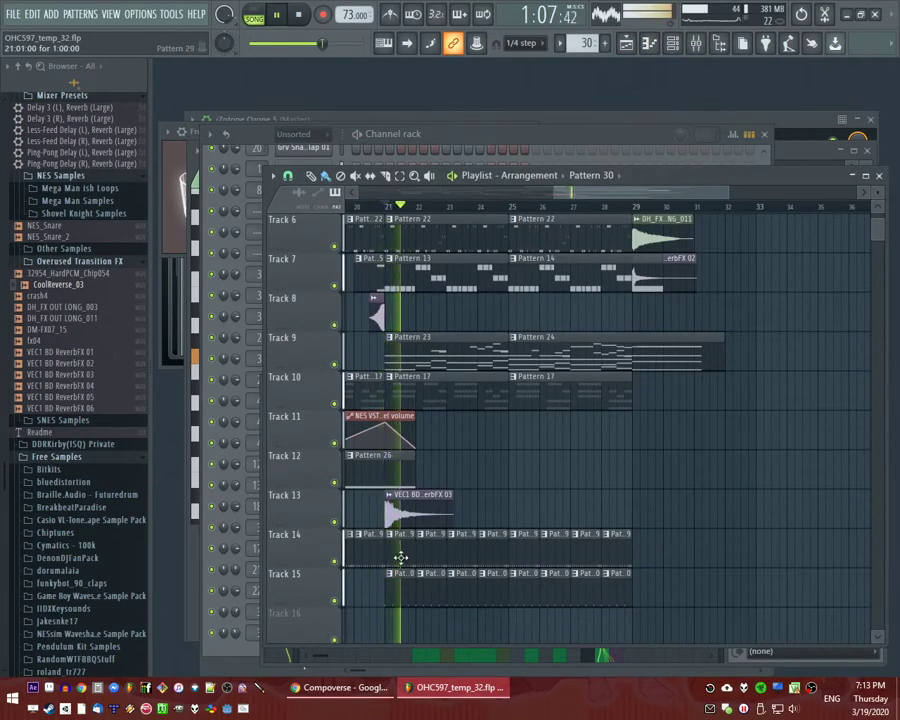
{"action": "scroll", "coordinate": [427, 383], "scroll_direction": "up", "scroll_amount": 4}
{"action": "double_click", "coordinate": [404, 364]}
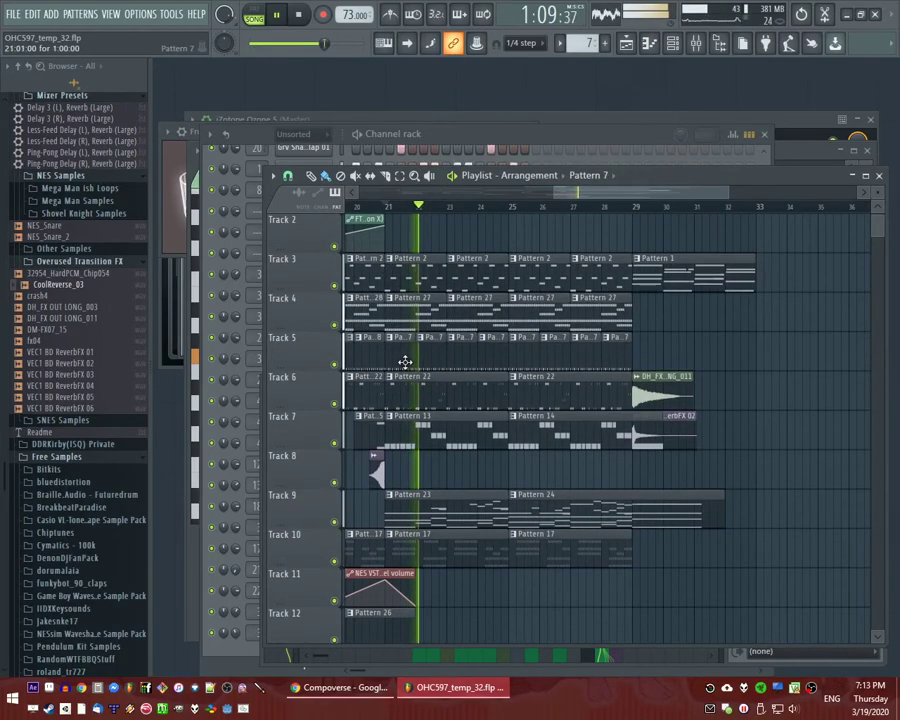
{"action": "key", "text": "l"}
{"action": "key", "text": "F6"}
{"action": "scroll", "coordinate": [282, 385], "scroll_direction": "up", "scroll_amount": 5}
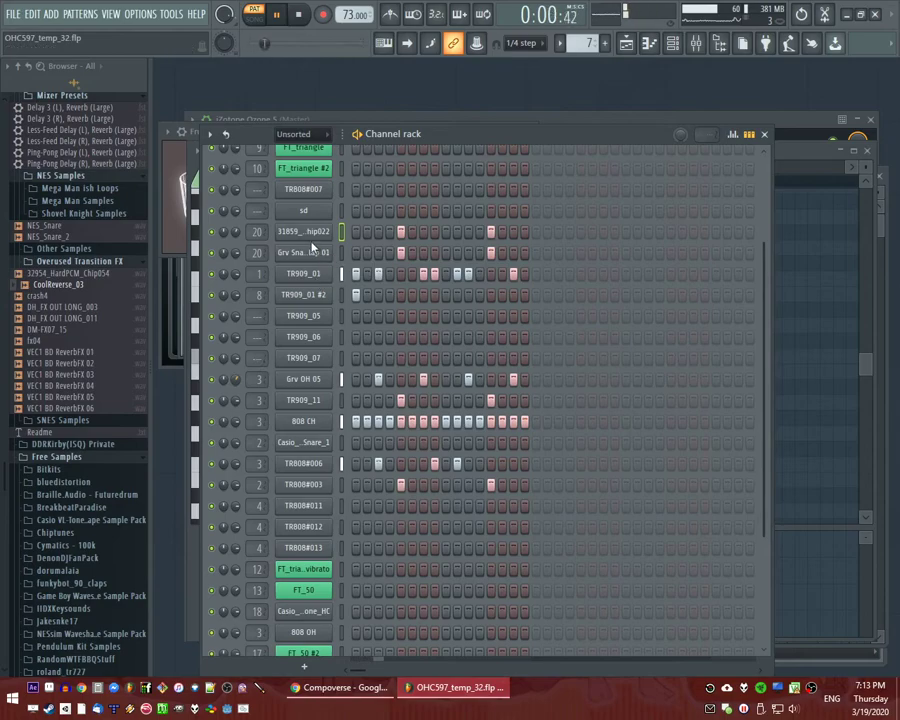
Check Fruity Reeverb 2 on Insert 20, play the song from bar 23 and lower Insert 20's level to -2.4 dB.
{"action": "key", "text": "F9"}
{"action": "left_click", "coordinate": [818, 467]}
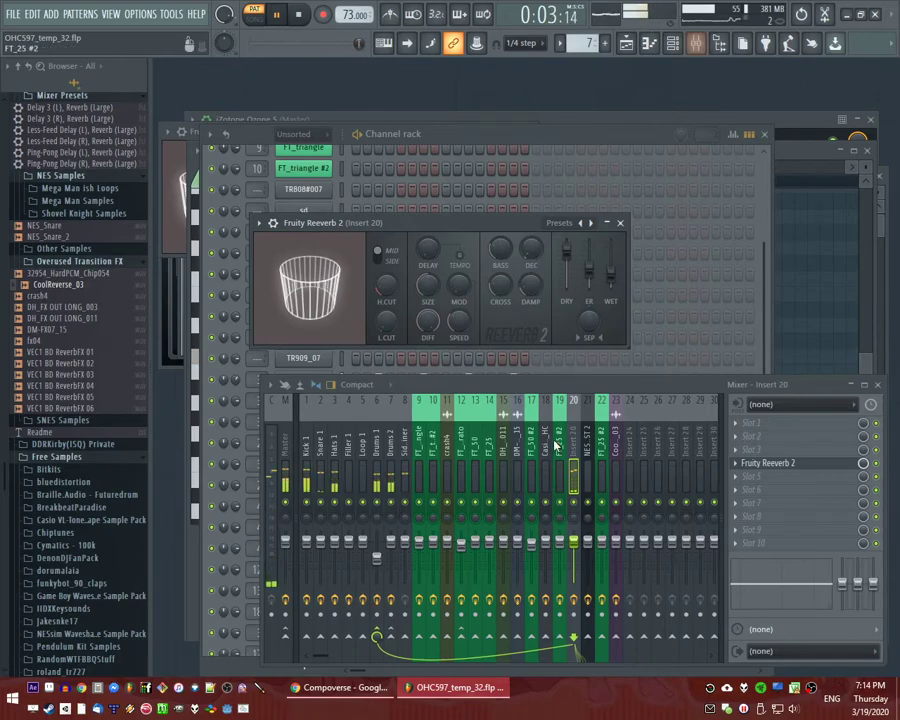
{"action": "key", "text": "F5"}
{"action": "key", "text": "l"}
{"action": "left_click", "coordinate": [452, 207]}
{"action": "key", "text": "F9"}
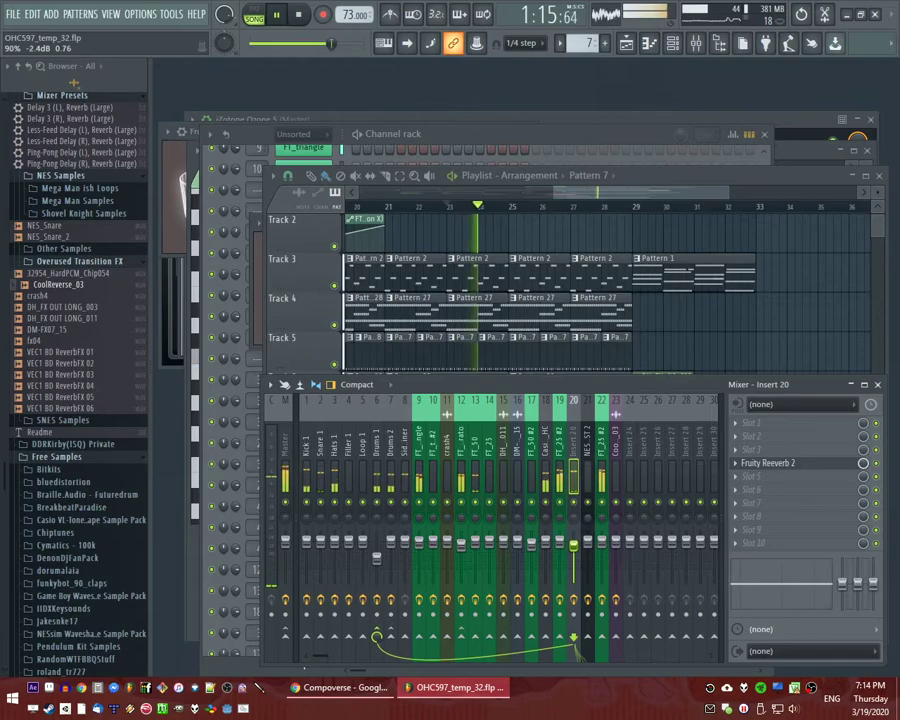
{"action": "key", "text": "space"}
Audition the HardPCM chip samples in the Other Samples folder as possible snare layers.
{"action": "left_click", "coordinate": [50, 329]}
{"action": "left_click", "coordinate": [70, 263]}
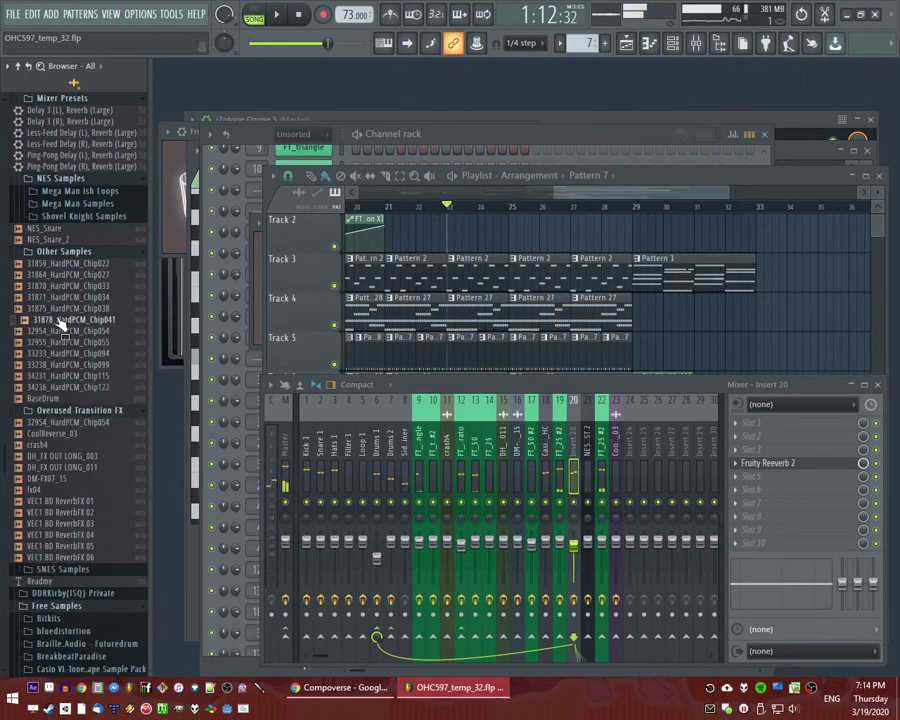
{"action": "left_click", "coordinate": [84, 262]}
{"action": "scroll", "coordinate": [82, 453], "scroll_direction": "down", "scroll_amount": 6}
{"action": "scroll", "coordinate": [60, 400], "scroll_direction": "down", "scroll_amount": 6}
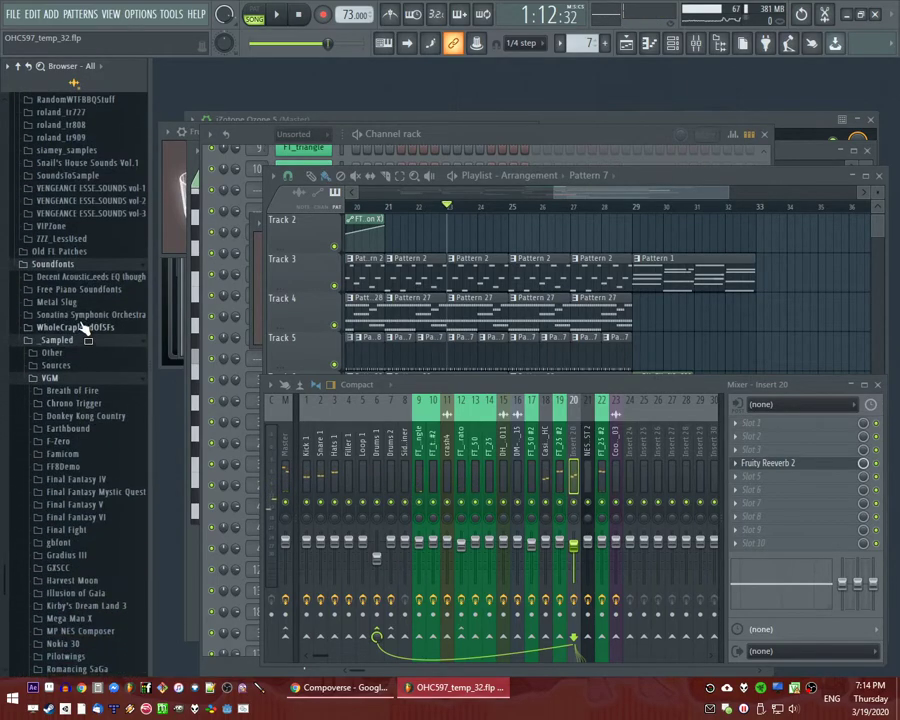
{"action": "scroll", "coordinate": [32, 370], "scroll_direction": "up", "scroll_amount": 15}
{"action": "scroll", "coordinate": [74, 300], "scroll_direction": "up", "scroll_amount": 2}
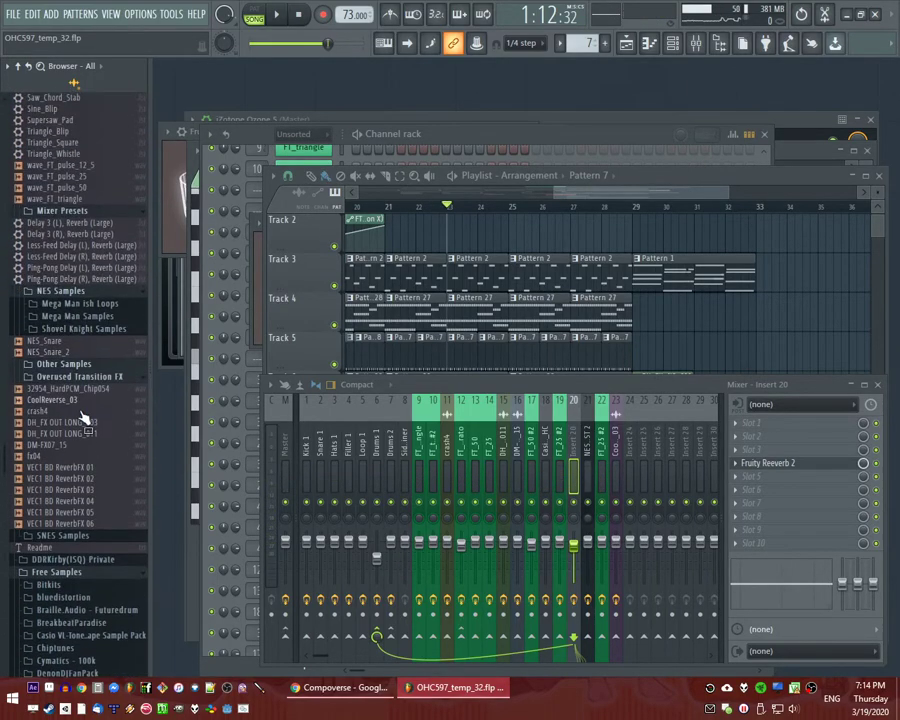
{"action": "scroll", "coordinate": [84, 480], "scroll_direction": "down", "scroll_amount": 7}
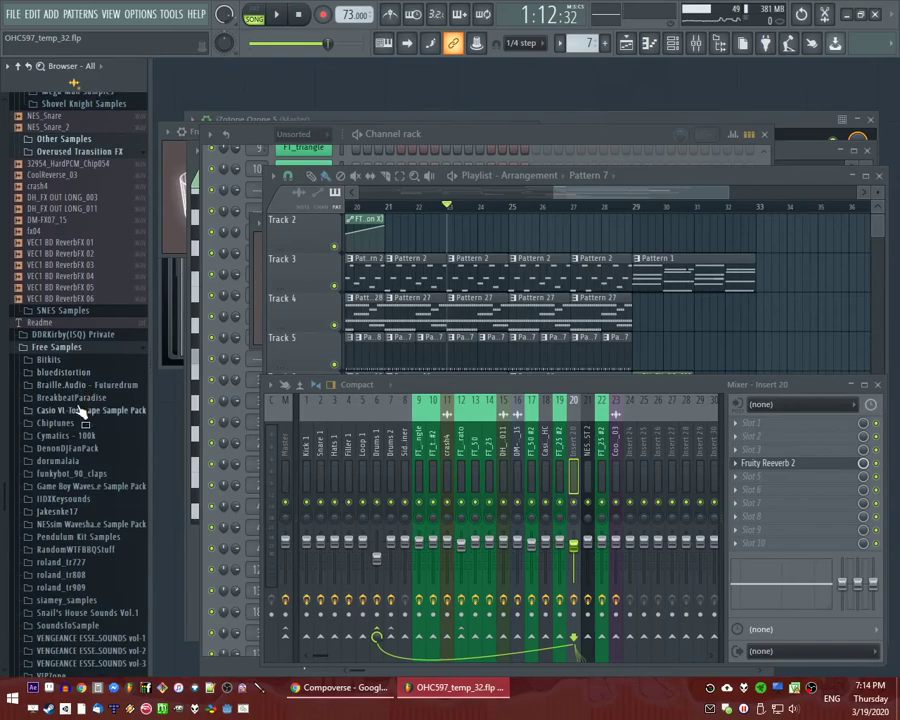
Audition the DM-SFAS snare samples in the dorumalaia folder of Free Samples.
{"action": "left_click", "coordinate": [62, 464]}
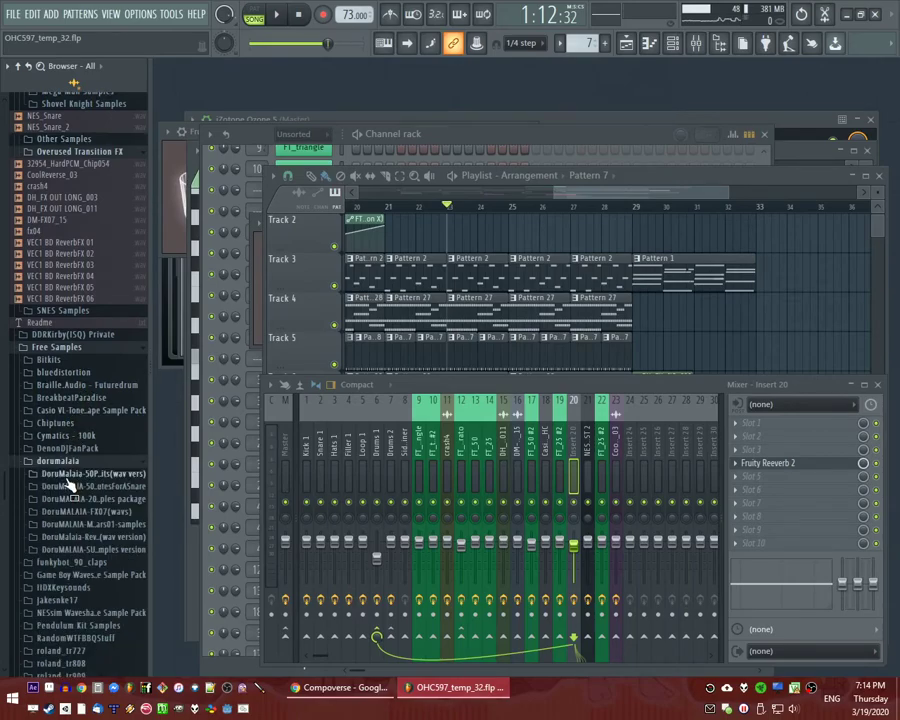
{"action": "left_click", "coordinate": [72, 486]}
{"action": "left_click", "coordinate": [78, 498]}
{"action": "scroll", "coordinate": [84, 480], "scroll_direction": "down", "scroll_amount": 9}
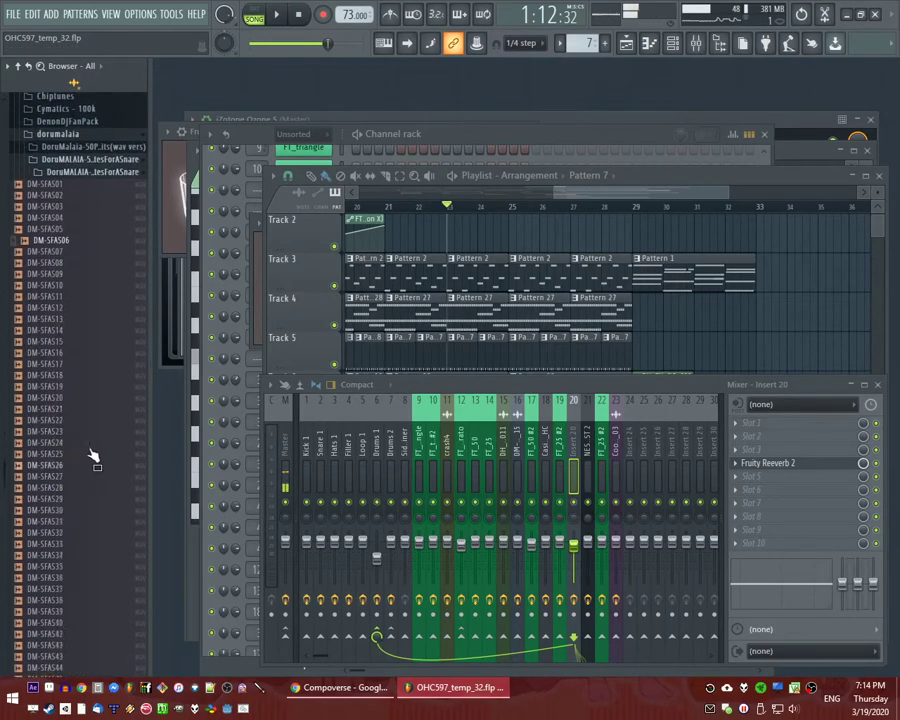
{"action": "scroll", "coordinate": [75, 510], "scroll_direction": "down", "scroll_amount": 5}
{"action": "left_click", "coordinate": [77, 290]}
{"action": "left_click", "coordinate": [79, 335]}
{"action": "scroll", "coordinate": [79, 338], "scroll_direction": "up", "scroll_amount": 5}
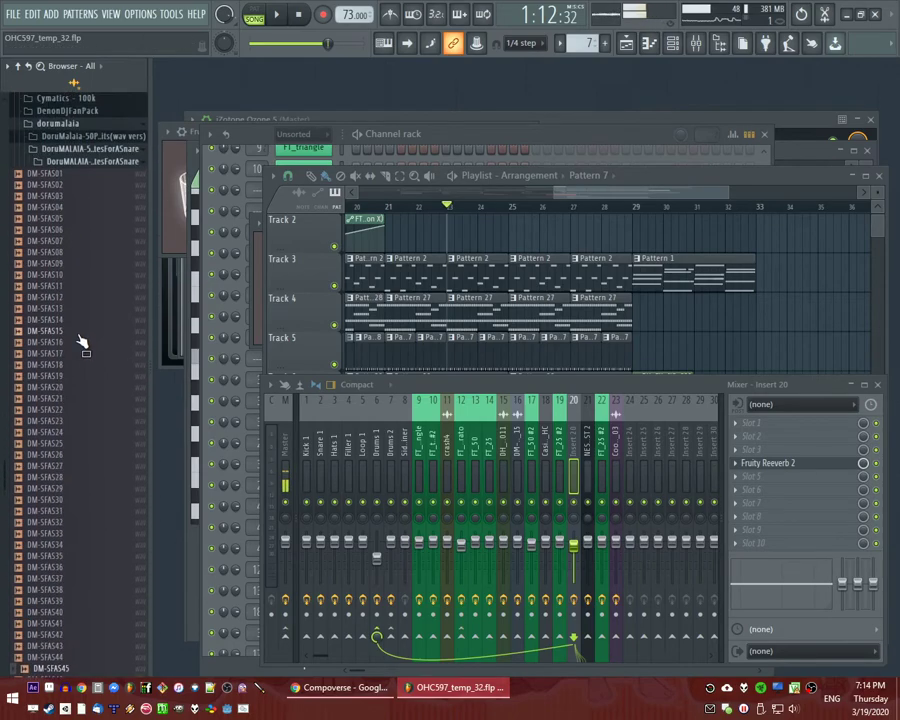
{"action": "left_click", "coordinate": [48, 511]}
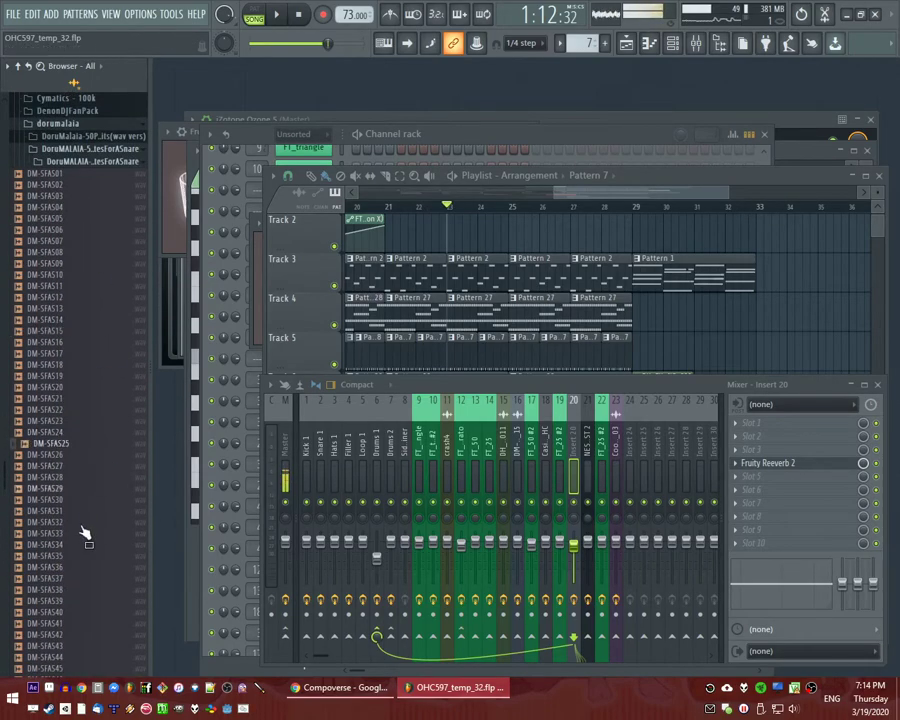
{"action": "scroll", "coordinate": [85, 520], "scroll_direction": "up", "scroll_amount": 13}
{"action": "left_click", "coordinate": [72, 577]}
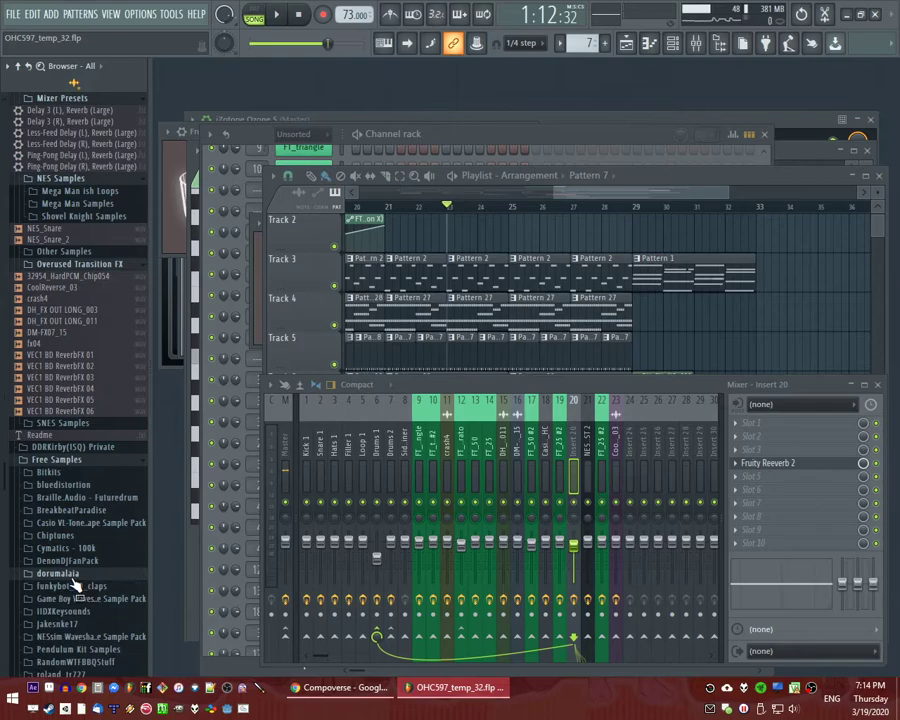
Audition snares in the 3 Big Drum Packs folder under ZZZ_LessUsed, including the DM-SNA, DM-SFAS and 808 samples.
{"action": "scroll", "coordinate": [83, 536], "scroll_direction": "down", "scroll_amount": 15}
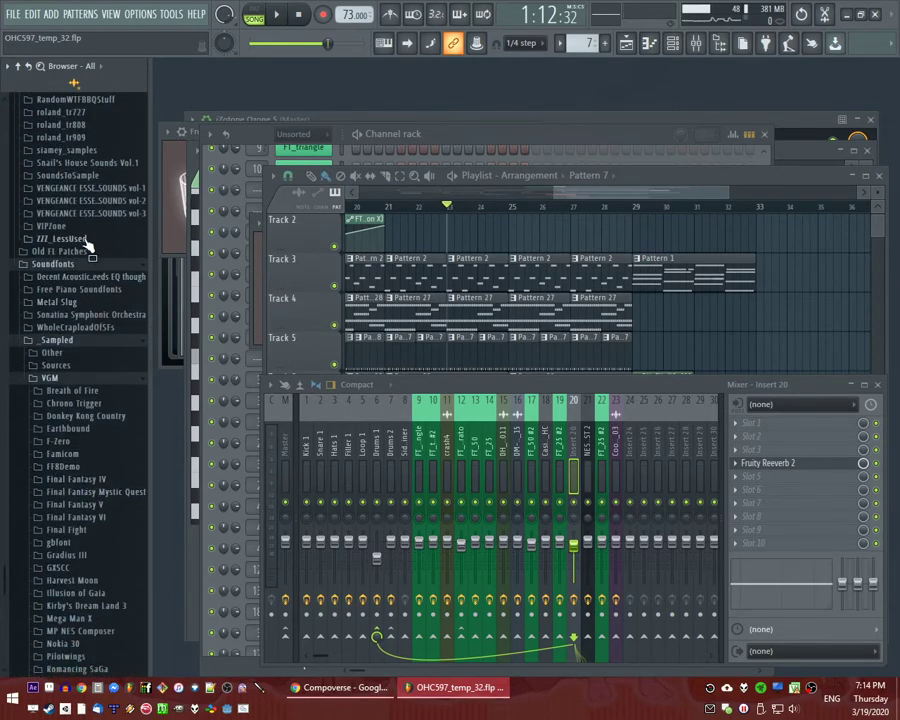
{"action": "left_click", "coordinate": [87, 238]}
{"action": "left_click", "coordinate": [87, 252]}
{"action": "left_click", "coordinate": [78, 292]}
{"action": "scroll", "coordinate": [92, 466], "scroll_direction": "down", "scroll_amount": 15}
{"action": "left_click", "coordinate": [68, 381]}
{"action": "left_click", "coordinate": [68, 481]}
{"action": "left_click", "coordinate": [70, 325]}
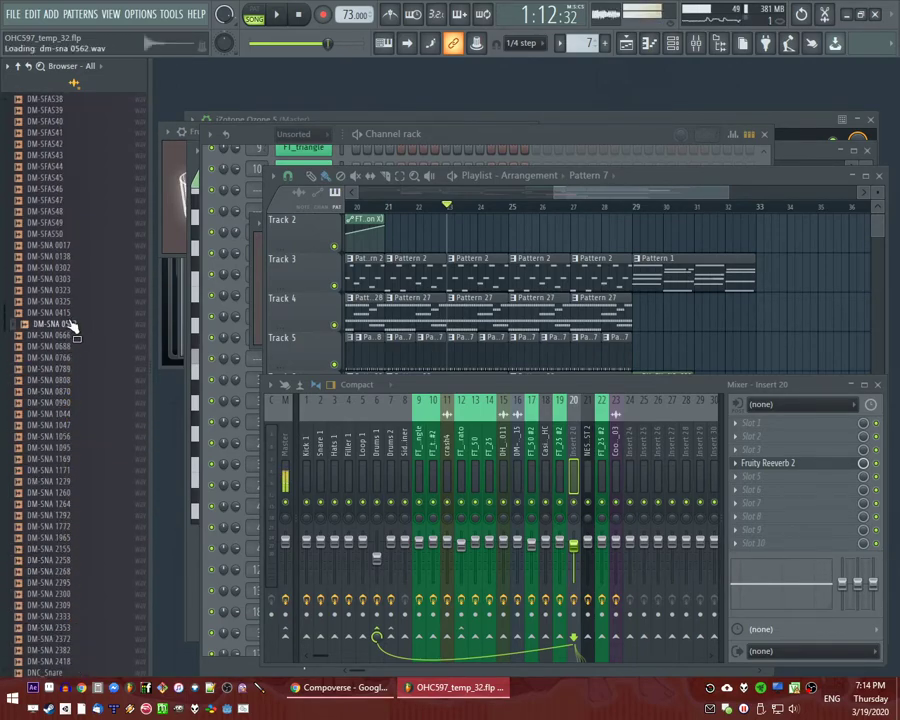
{"action": "scroll", "coordinate": [82, 270], "scroll_direction": "up", "scroll_amount": 10}
{"action": "left_click", "coordinate": [69, 202]}
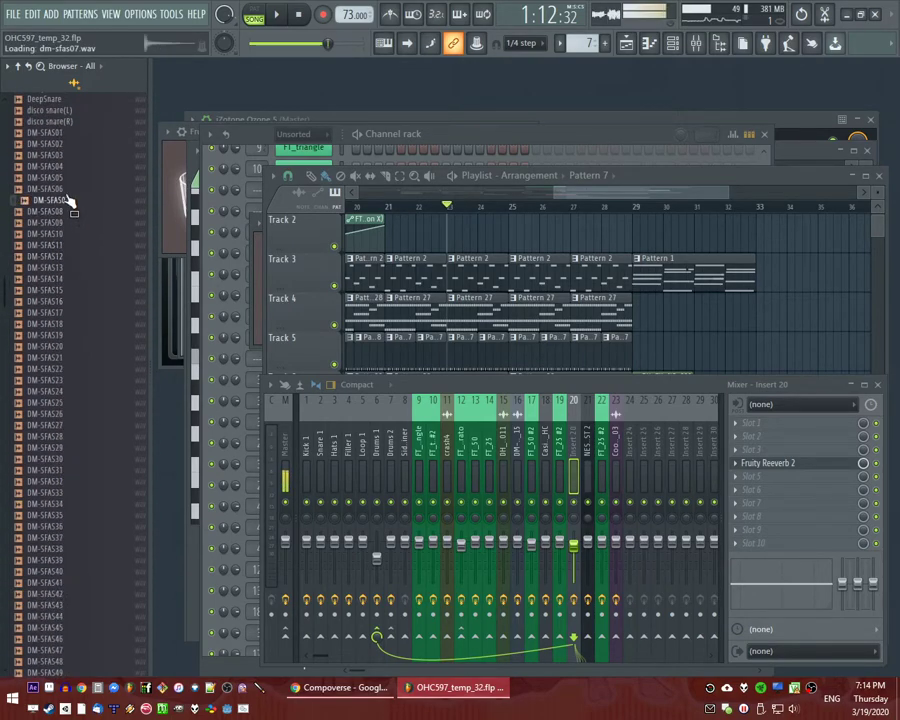
{"action": "left_click", "coordinate": [66, 147]}
{"action": "scroll", "coordinate": [85, 194], "scroll_direction": "up", "scroll_amount": 5}
{"action": "left_click", "coordinate": [84, 495]}
{"action": "left_click", "coordinate": [65, 361]}
{"action": "left_click", "coordinate": [54, 463]}
{"action": "left_click", "coordinate": [59, 280]}
{"action": "scroll", "coordinate": [66, 297], "scroll_direction": "up", "scroll_amount": 9}
{"action": "left_click", "coordinate": [72, 549]}
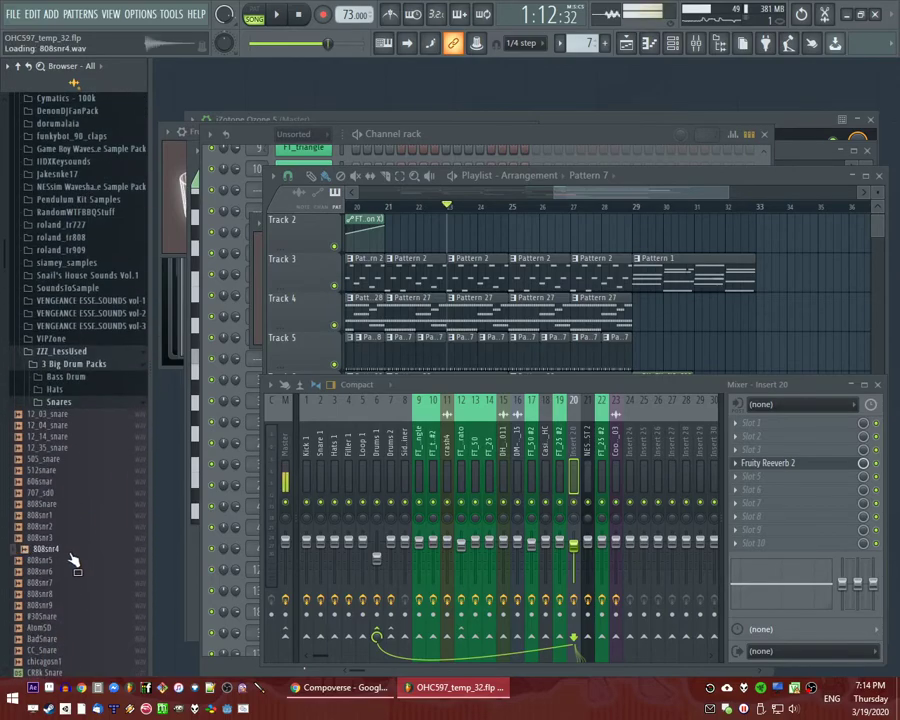
{"action": "scroll", "coordinate": [76, 520], "scroll_direction": "up", "scroll_amount": 15}
{"action": "scroll", "coordinate": [72, 500], "scroll_direction": "down", "scroll_amount": 5}
{"action": "scroll", "coordinate": [85, 480], "scroll_direction": "down", "scroll_amount": 10}
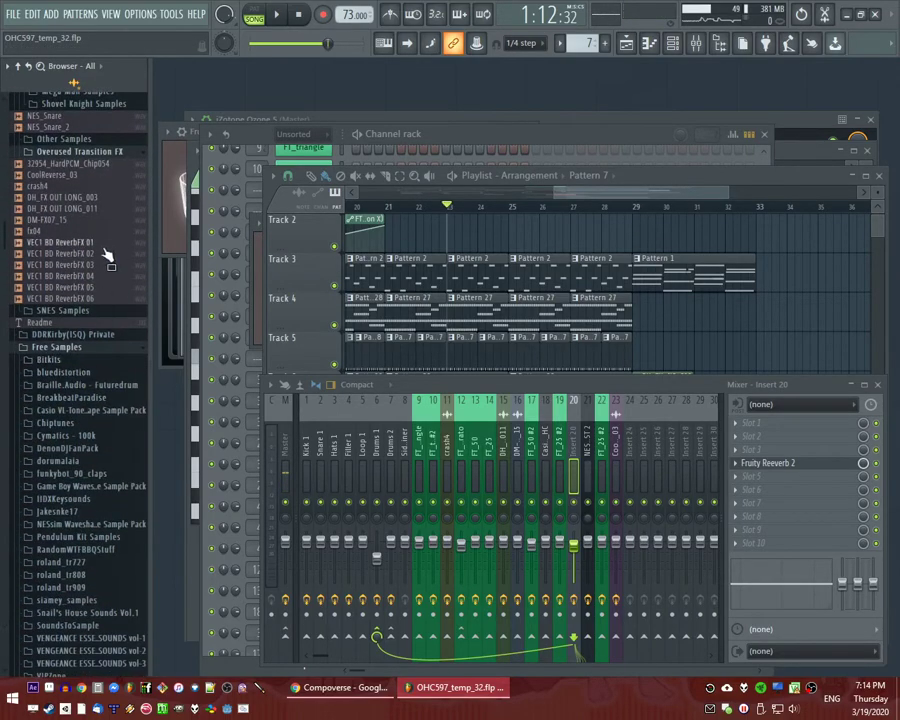
{"action": "left_click", "coordinate": [72, 137]}
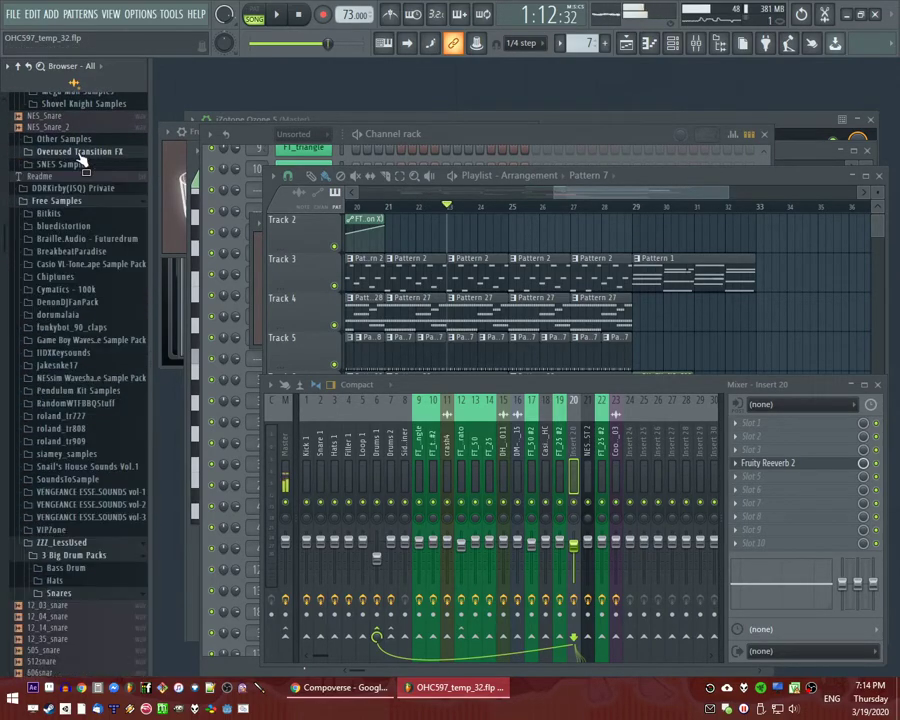
{"action": "left_click", "coordinate": [89, 558]}
{"action": "left_click", "coordinate": [90, 558]}
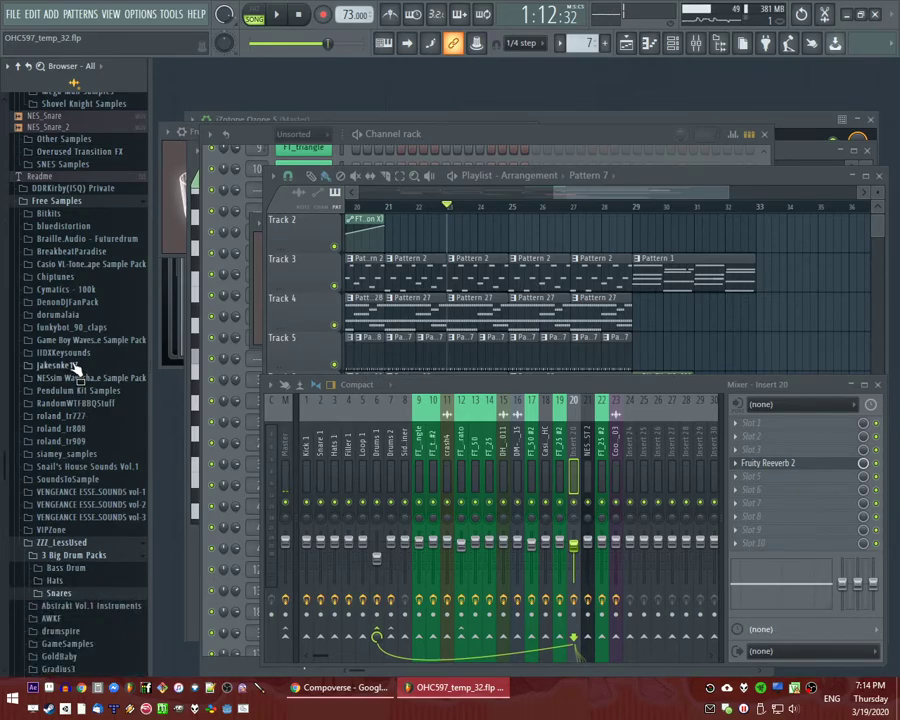
Audition the clap samples and other drum hits in the mvnners sample pack.
{"action": "scroll", "coordinate": [45, 322], "scroll_direction": "up", "scroll_amount": 15}
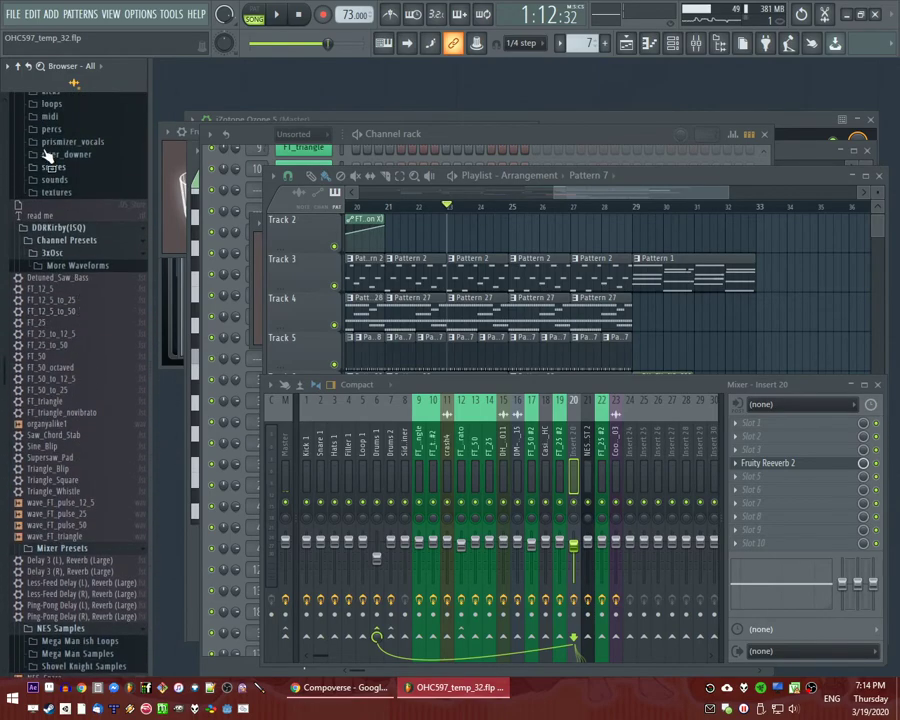
{"action": "left_click", "coordinate": [20, 67]}
{"action": "scroll", "coordinate": [130, 294], "scroll_direction": "up", "scroll_amount": 5}
{"action": "scroll", "coordinate": [90, 380], "scroll_direction": "down", "scroll_amount": 2}
{"action": "left_click", "coordinate": [48, 324]}
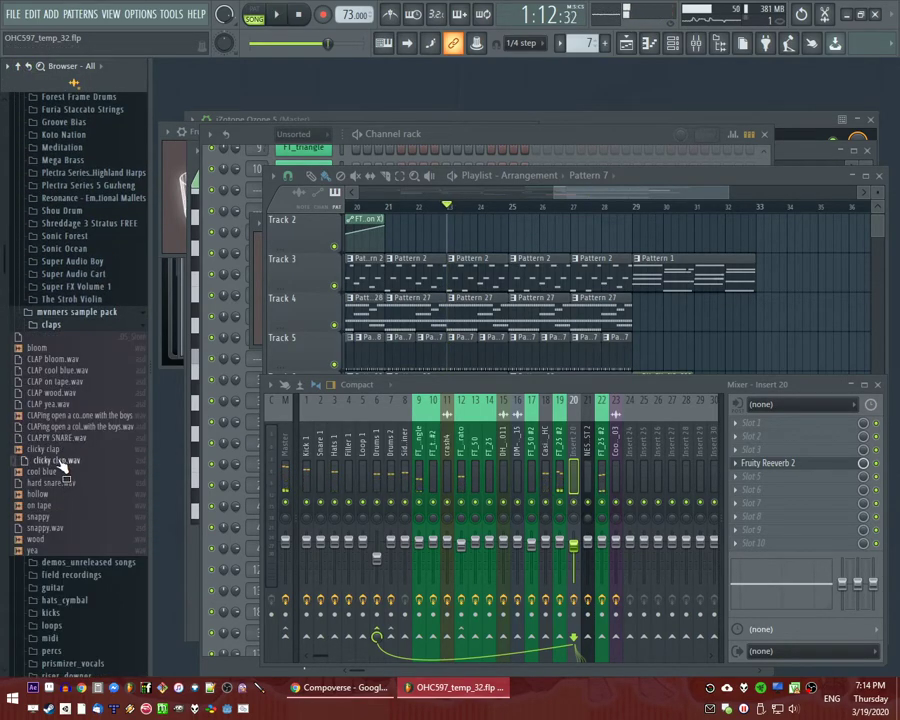
{"action": "left_click", "coordinate": [54, 473]}
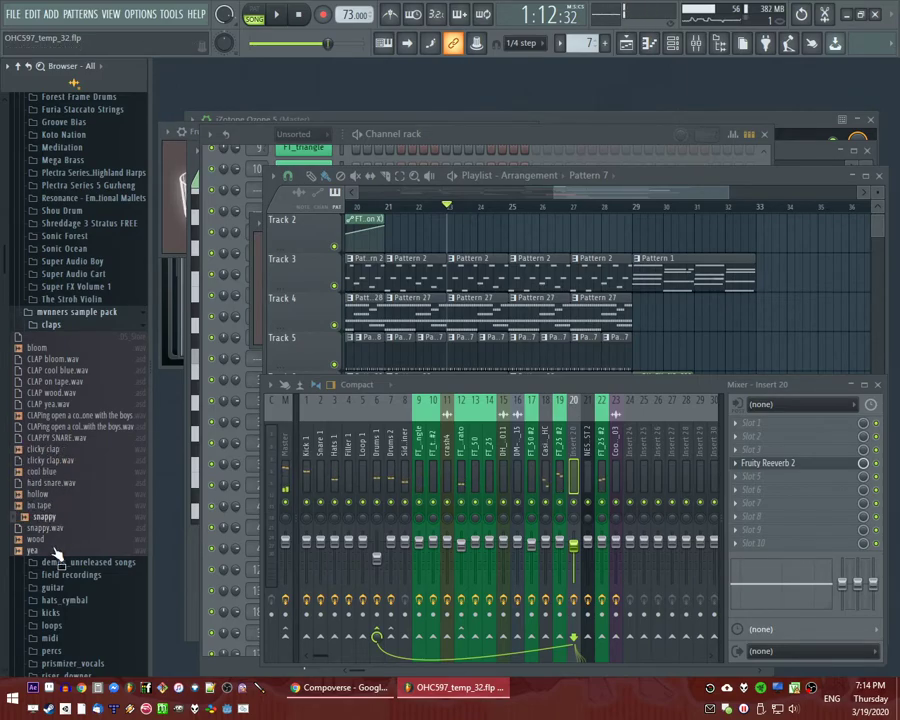
{"action": "scroll", "coordinate": [50, 420], "scroll_direction": "down", "scroll_amount": 5}
{"action": "left_click", "coordinate": [55, 351]}
{"action": "left_click", "coordinate": [68, 419]}
{"action": "left_click", "coordinate": [60, 509]}
{"action": "left_click", "coordinate": [64, 520]}
{"action": "scroll", "coordinate": [58, 523], "scroll_direction": "down", "scroll_amount": 2}
{"action": "scroll", "coordinate": [60, 450], "scroll_direction": "down", "scroll_amount": 20}
Add the sd sample from the IIDXKeysounds rickytick_bell folder as a channel above 31859_HardPCM_Chip022, with hits on steps 5 and 13.
{"action": "key", "text": "space"}
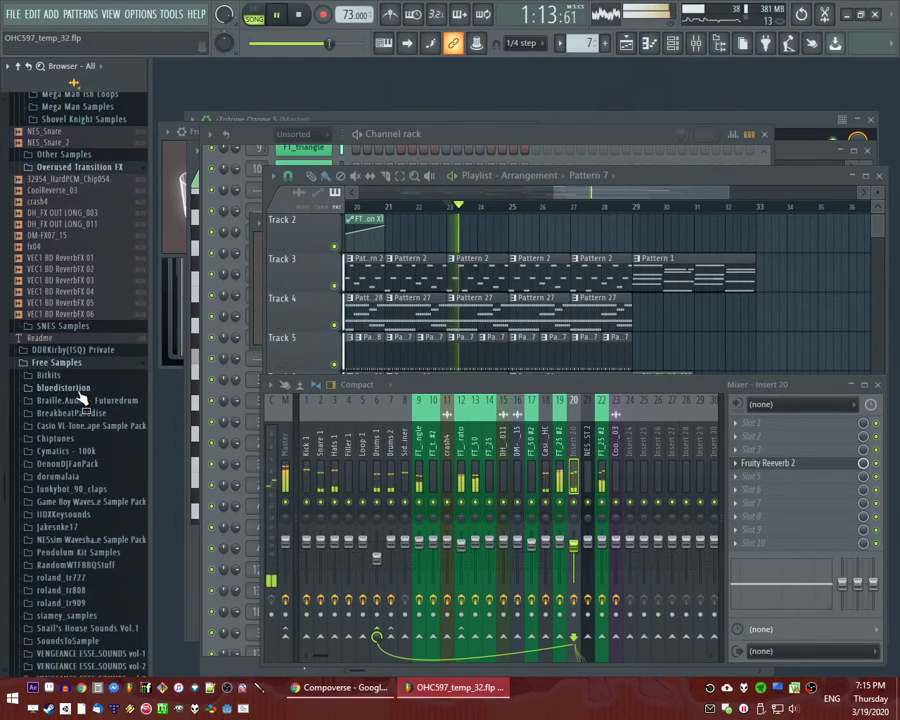
{"action": "scroll", "coordinate": [85, 400], "scroll_direction": "down", "scroll_amount": 9}
{"action": "key", "text": "space"}
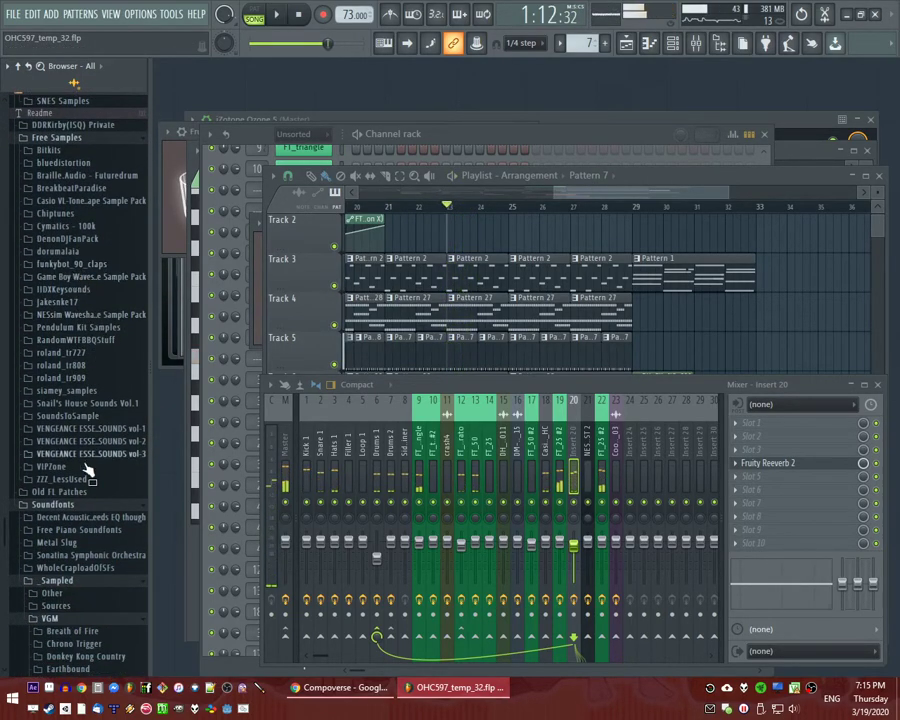
{"action": "scroll", "coordinate": [88, 462], "scroll_direction": "down", "scroll_amount": 13}
{"action": "scroll", "coordinate": [64, 302], "scroll_direction": "up", "scroll_amount": 13}
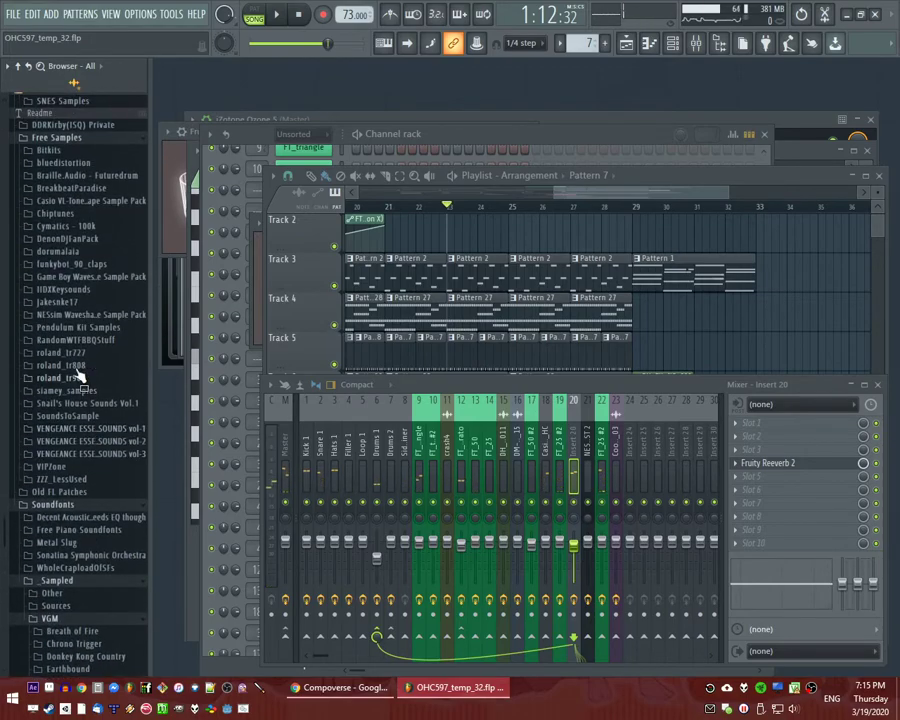
{"action": "left_click", "coordinate": [50, 289]}
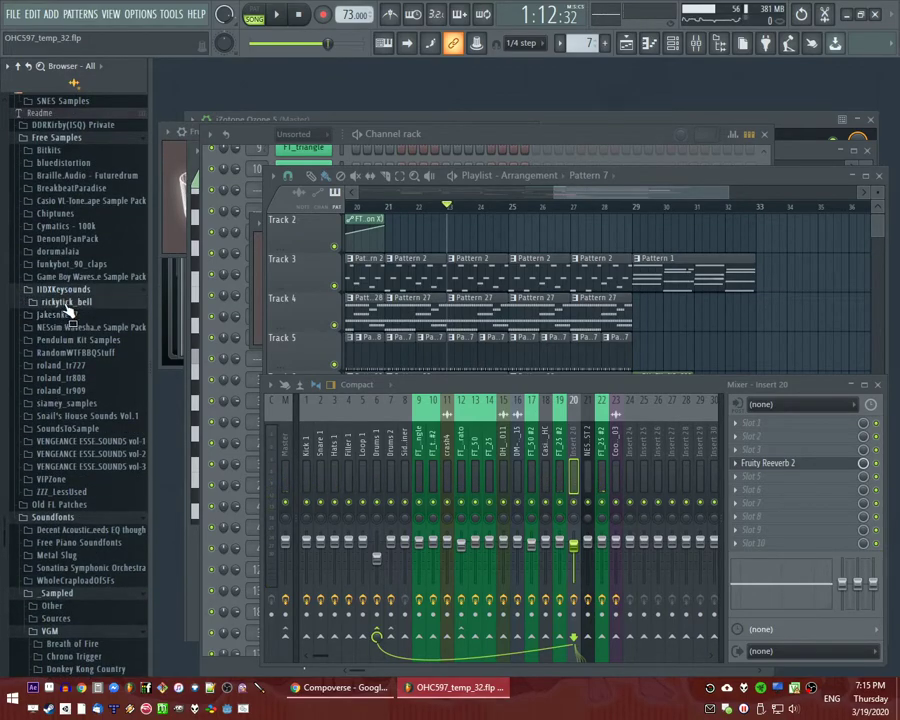
{"action": "left_click", "coordinate": [65, 301]}
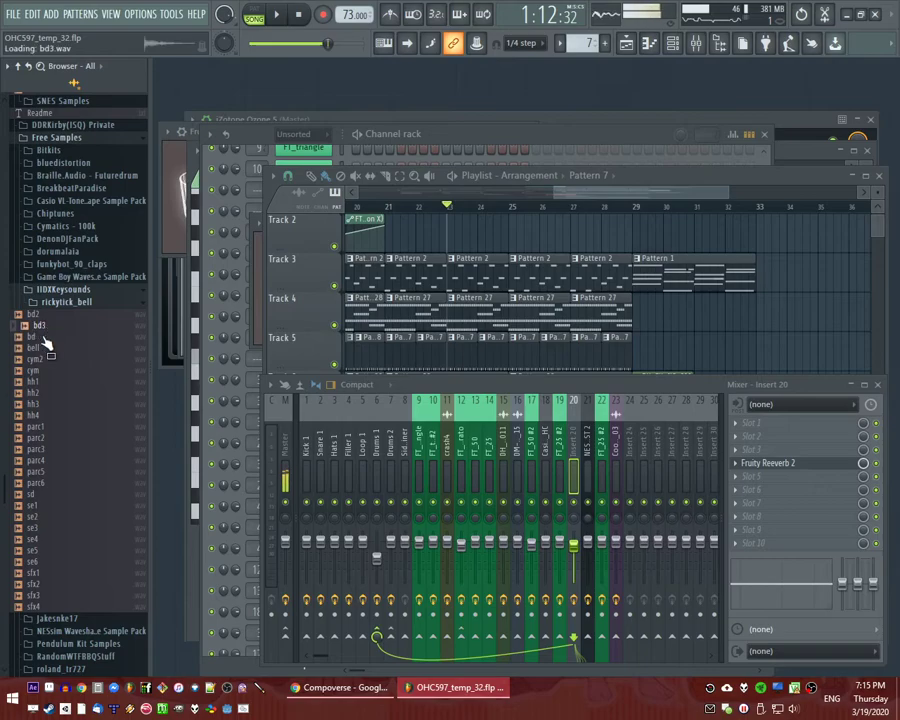
{"action": "left_click_drag", "start_coordinate": [43, 500], "coordinate": [305, 232]}
Route the new sd #2 channel to mixer track 20 and audition it in the song and in Pattern 7 alone.
{"action": "key", "text": "space"}
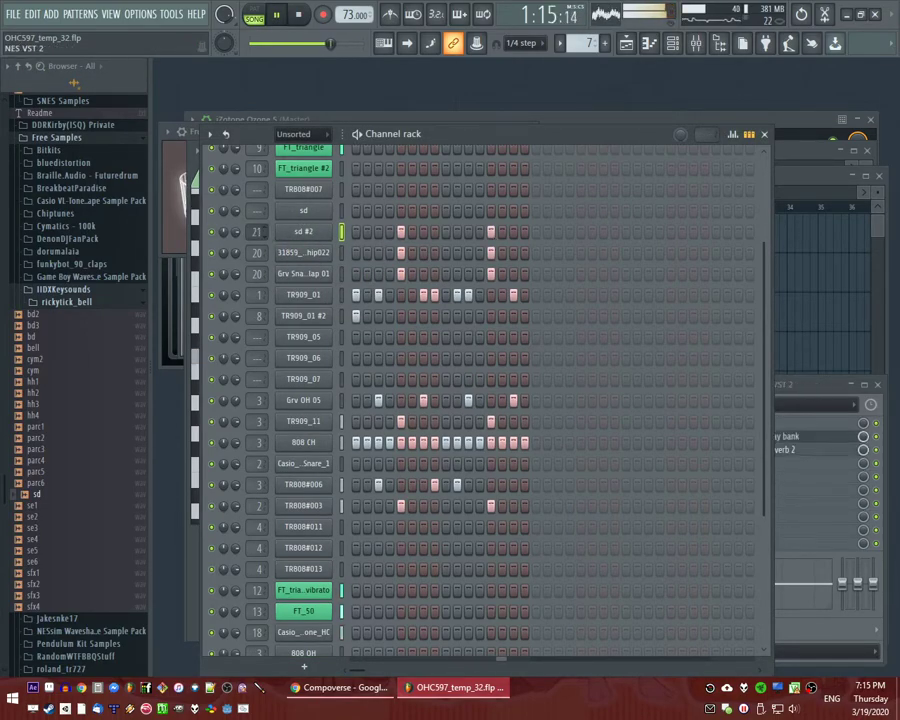
{"action": "key", "text": "space"}
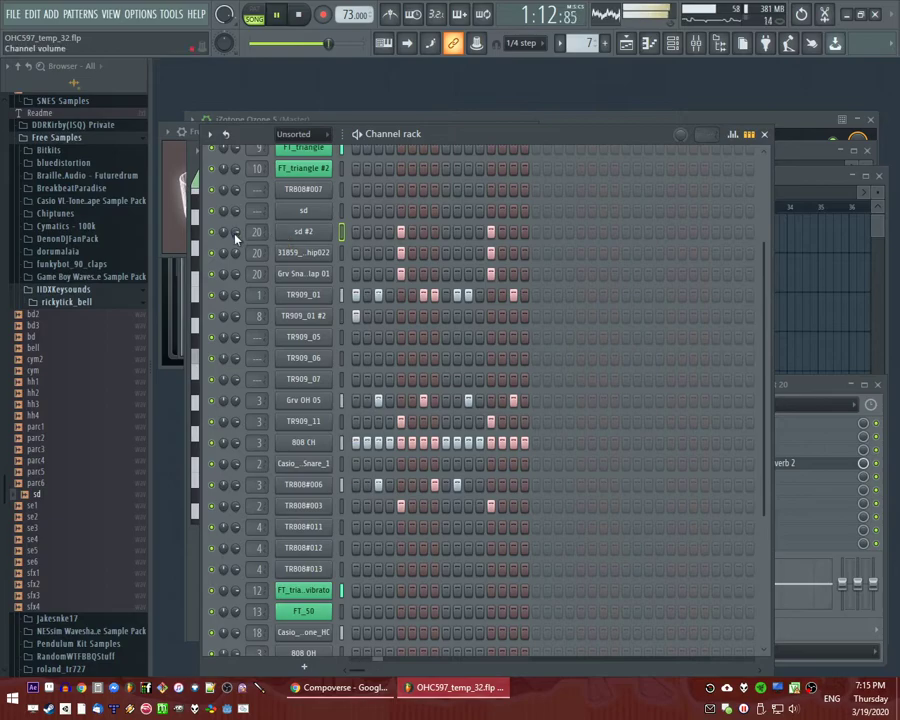
{"action": "key", "text": "l"}
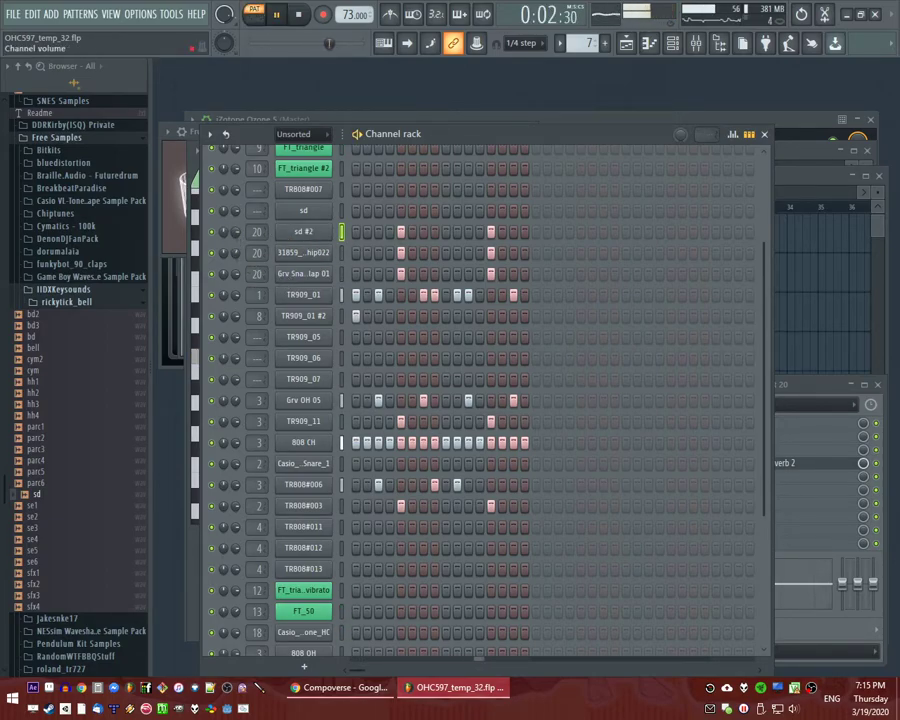
Enable a volume envelope on the sd #2 channel with a short decay and no sustain, then audition it in Pattern 7.
{"action": "left_click", "coordinate": [303, 231]}
{"action": "left_click", "coordinate": [282, 229]}
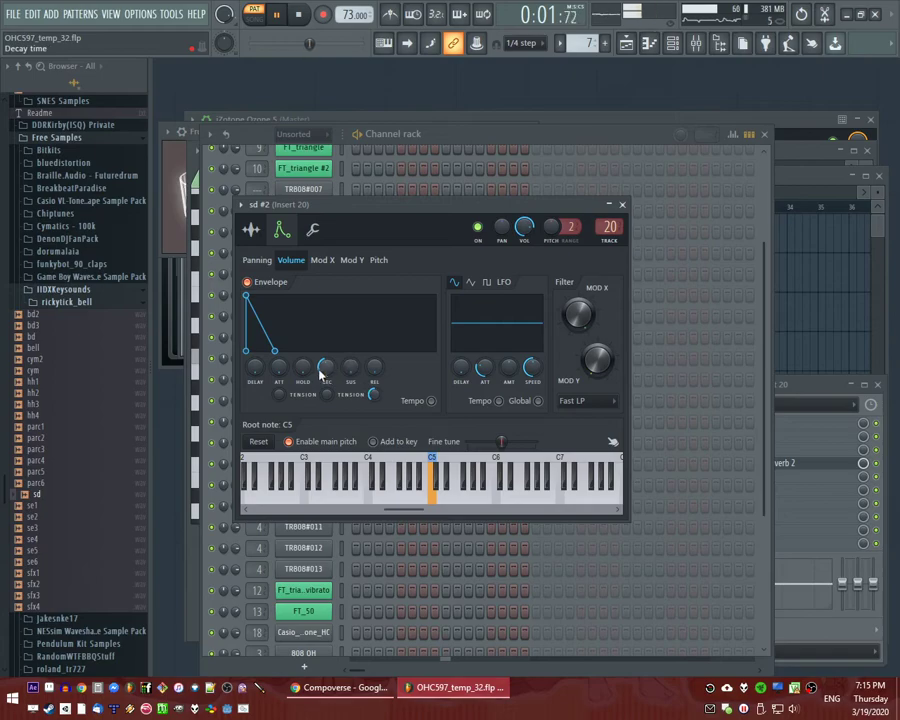
{"action": "left_click", "coordinate": [252, 232]}
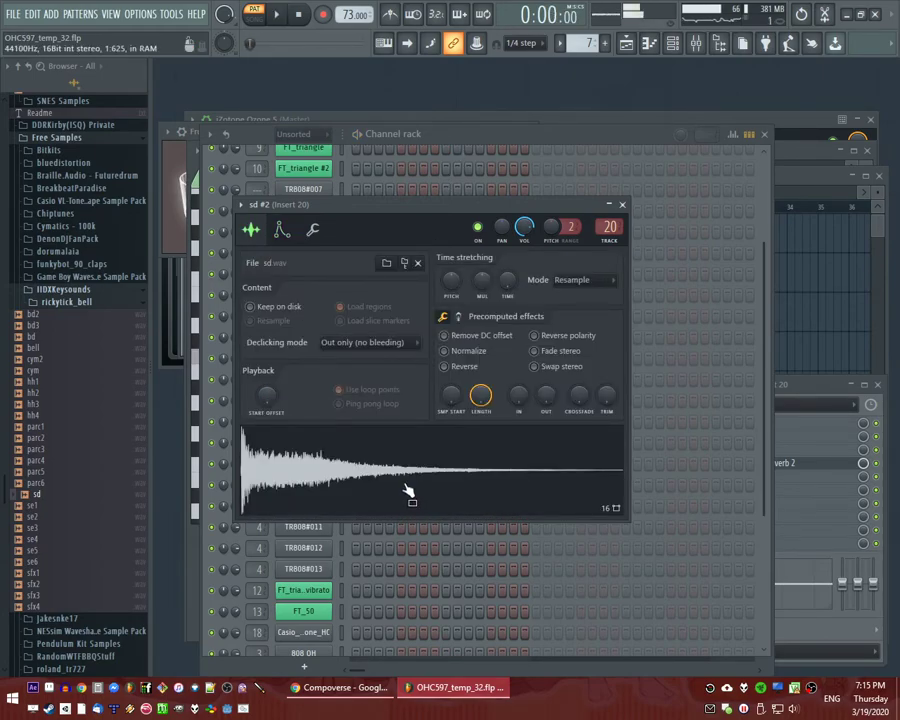
{"action": "left_click", "coordinate": [283, 231]}
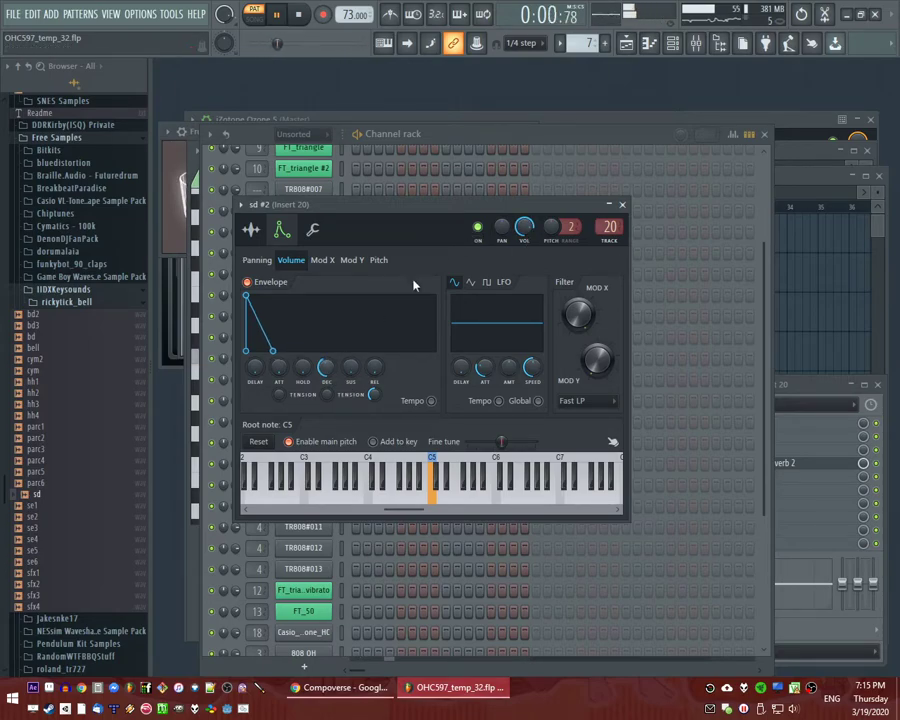
{"action": "left_click", "coordinate": [480, 140]}
{"action": "key", "text": "space"}
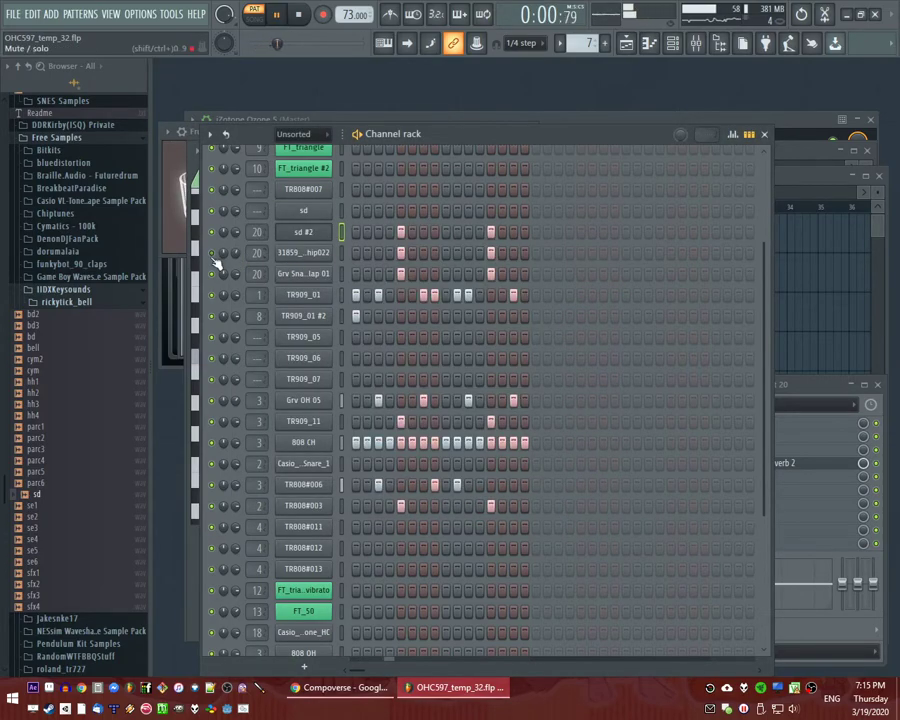
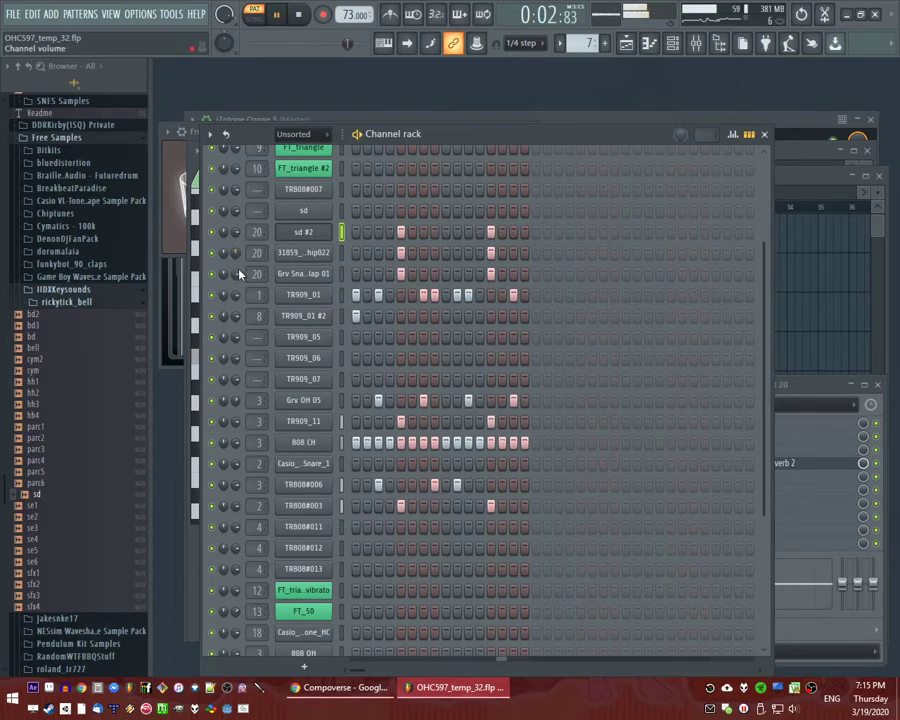
Play the song from bar 21 with the mixer open to judge the layered snare on Insert 20 in the mix.
{"action": "key", "text": "F9"}
{"action": "key", "text": "F5"}
{"action": "left_click", "coordinate": [390, 212]}
{"action": "key", "text": "space"}
{"action": "key", "text": "F9"}
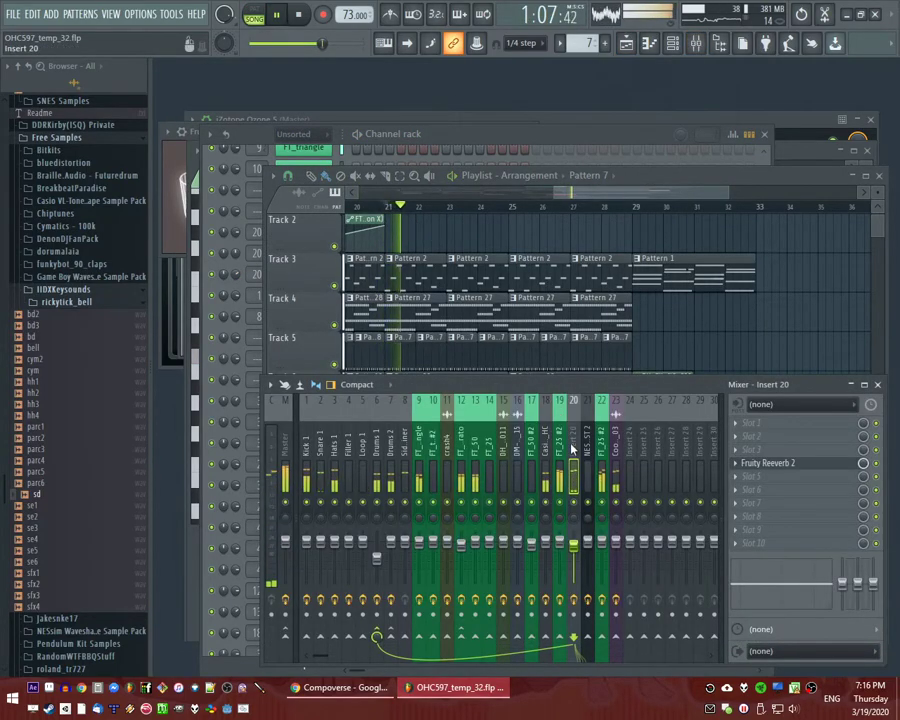
Keep the song playing past bar 21 and check the snare layers on mixer track 20 and in the channel rack.
{"action": "left_click", "coordinate": [818, 465]}
{"action": "left_click", "coordinate": [625, 223]}
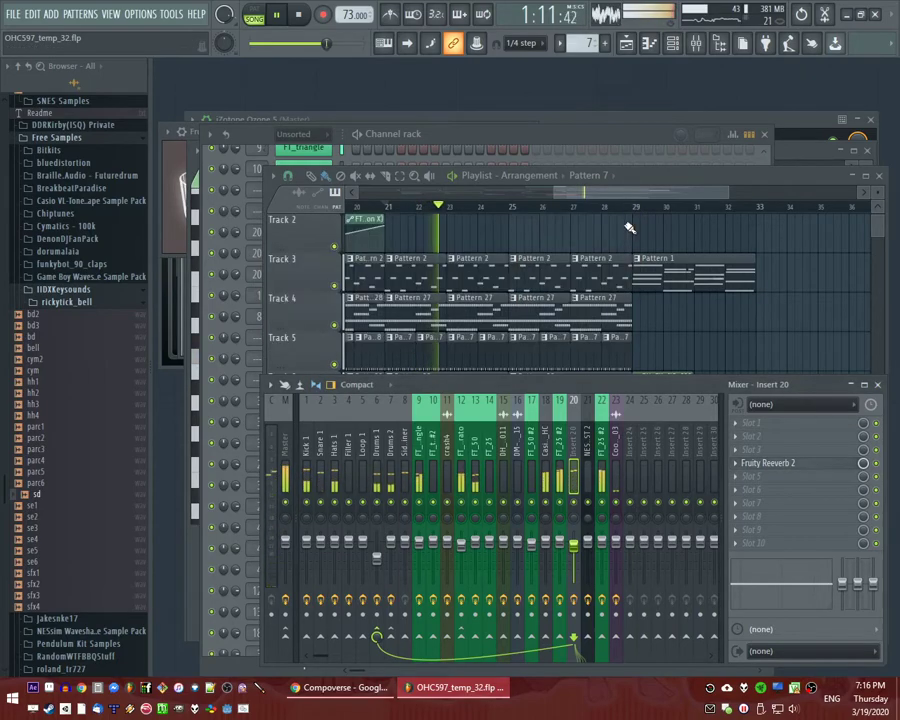
{"action": "key", "text": "F6"}
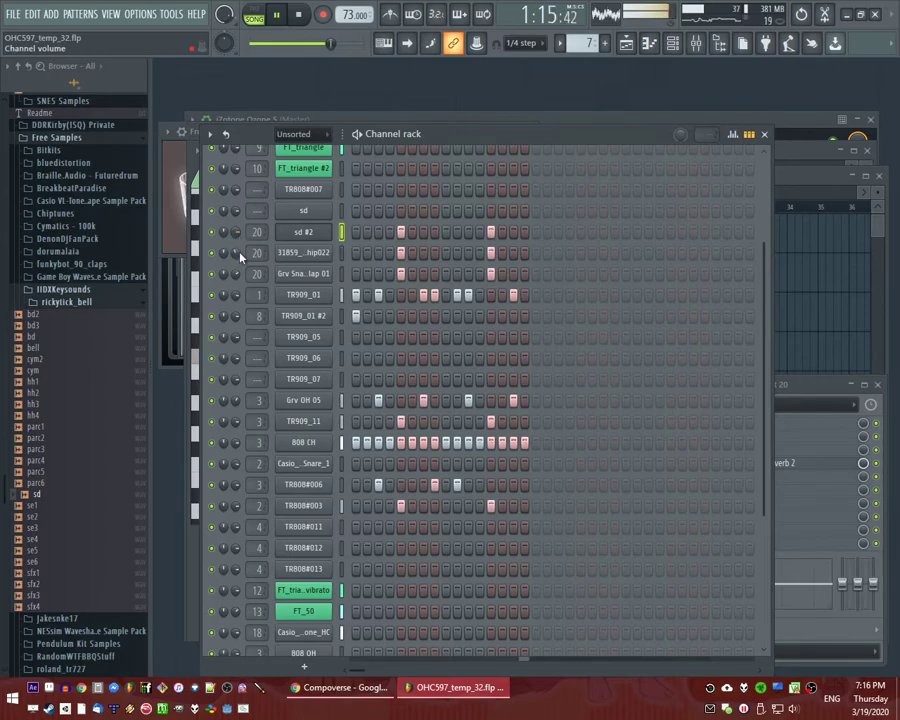
Place the reversed crash4 clip on Track 8 so that it leads into bar 25.
{"action": "left_click", "coordinate": [796, 289]}
{"action": "scroll", "coordinate": [785, 330], "scroll_direction": "up", "scroll_amount": 1}
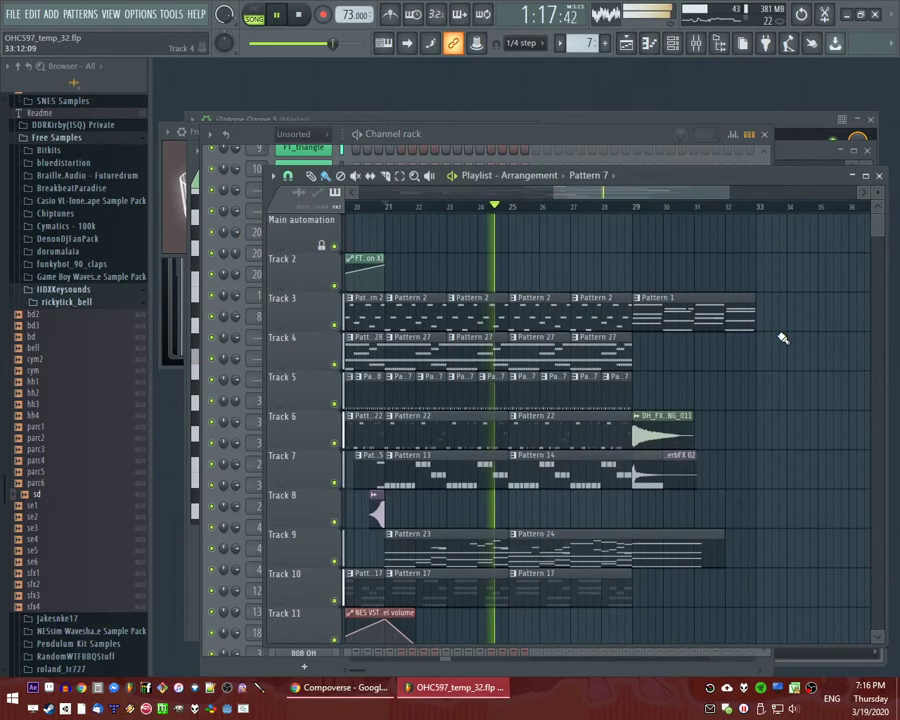
{"action": "scroll", "coordinate": [652, 337], "scroll_direction": "down", "scroll_amount": 2}
{"action": "scroll", "coordinate": [569, 459], "scroll_direction": "down", "scroll_amount": 2}
{"action": "scroll", "coordinate": [462, 474], "scroll_direction": "down", "scroll_amount": 3}
{"action": "scroll", "coordinate": [482, 464], "scroll_direction": "down", "scroll_amount": 2}
{"action": "scroll", "coordinate": [482, 464], "scroll_direction": "down", "scroll_amount": 1}
{"action": "left_click", "coordinate": [490, 394]}
{"action": "scroll", "coordinate": [615, 398], "scroll_direction": "up", "scroll_amount": 3}
{"action": "left_click", "coordinate": [611, 398]}
{"action": "scroll", "coordinate": [615, 396], "scroll_direction": "down", "scroll_amount": 3}
{"action": "left_click", "coordinate": [478, 315]}
{"action": "scroll", "coordinate": [576, 287], "scroll_direction": "up", "scroll_amount": 4}
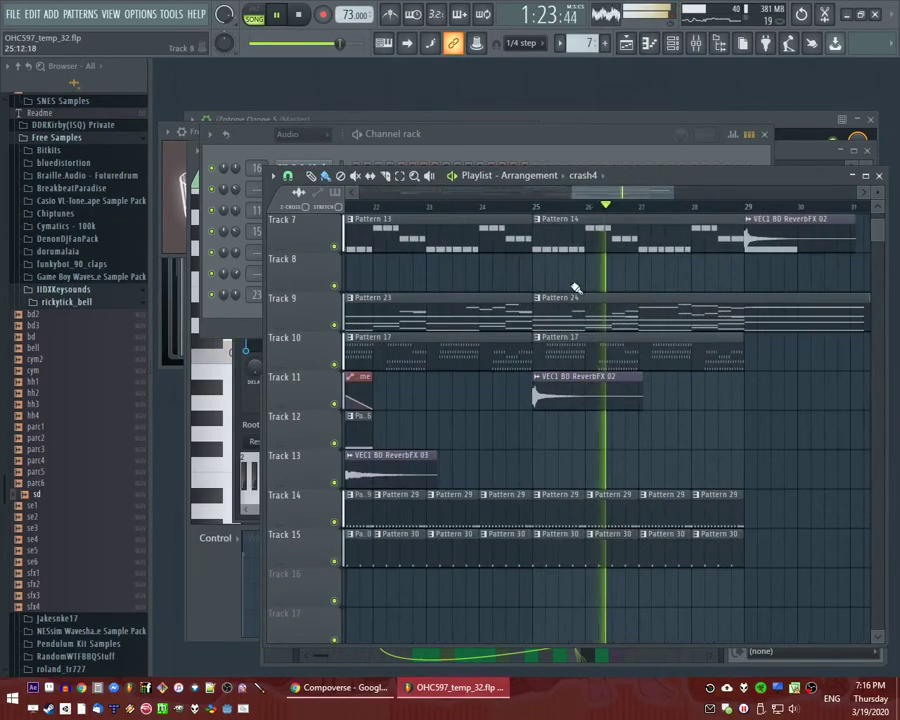
{"action": "left_click", "coordinate": [492, 276]}
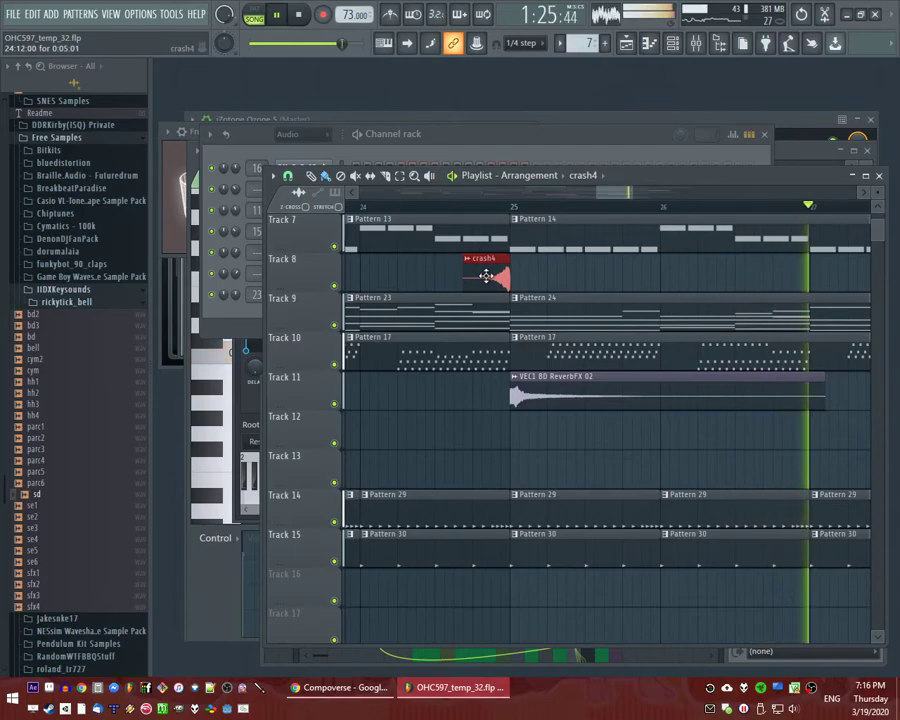
Place a CoolReverse_03 clip on Track 8 so that it ends at bar 29.
{"action": "scroll", "coordinate": [538, 287], "scroll_direction": "down", "scroll_amount": 4}
{"action": "scroll", "coordinate": [550, 300], "scroll_direction": "up", "scroll_amount": 4}
{"action": "left_click", "coordinate": [440, 428]}
{"action": "scroll", "coordinate": [595, 434], "scroll_direction": "up", "scroll_amount": 5}
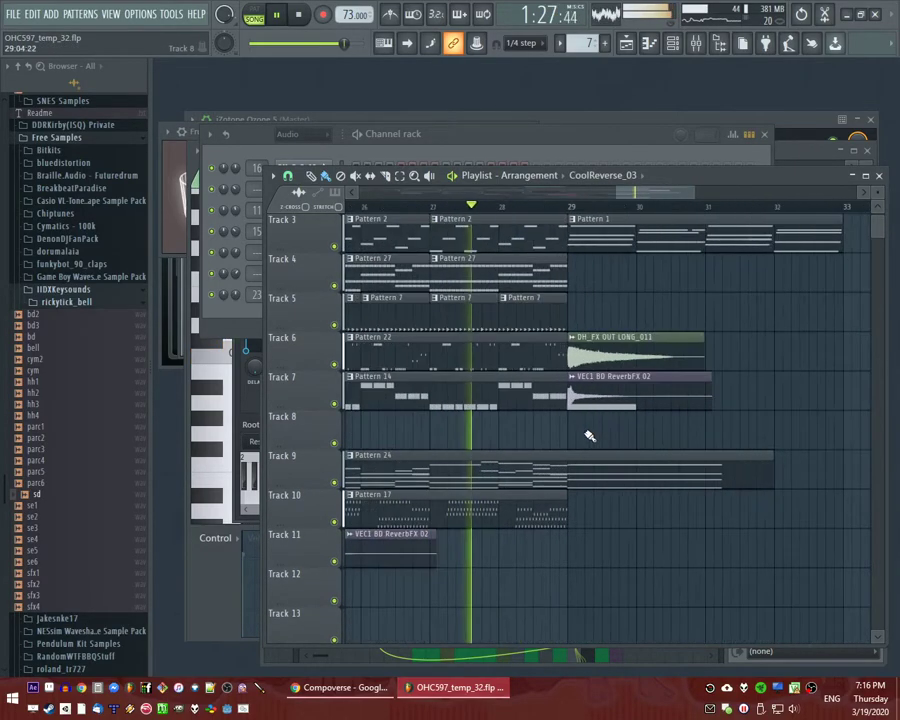
{"action": "left_click", "coordinate": [568, 434]}
{"action": "scroll", "coordinate": [621, 436], "scroll_direction": "up", "scroll_amount": 3}
{"action": "left_click_drag", "start_coordinate": [620, 436], "coordinate": [450, 437]}
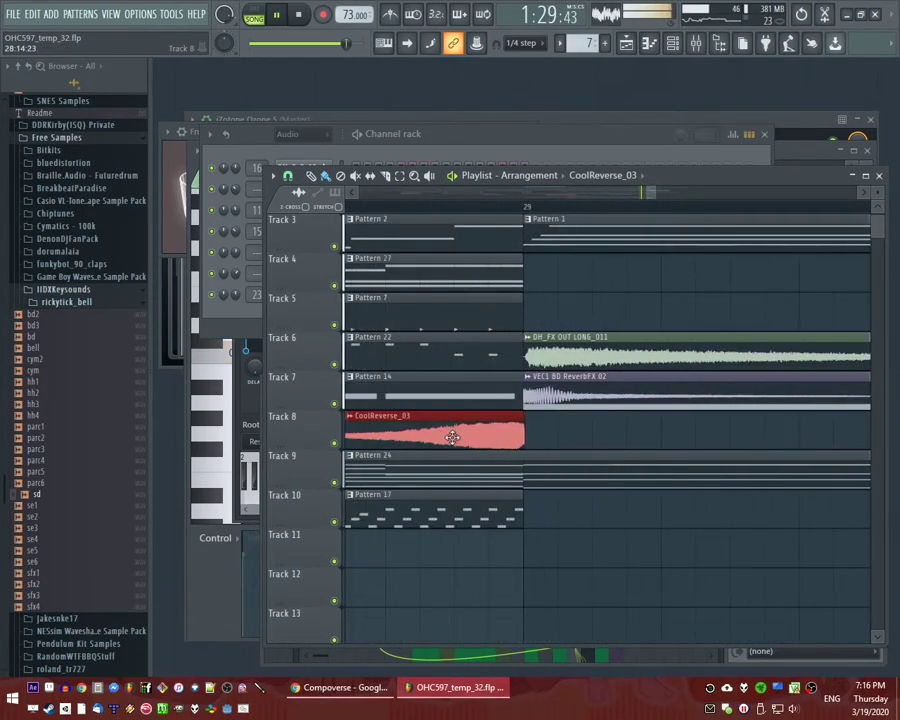
Move the VEC1 BD ReverbFX 02 clip at bar 29 from Track 7 to Track 5.
{"action": "scroll", "coordinate": [683, 428], "scroll_direction": "down", "scroll_amount": 4}
{"action": "scroll", "coordinate": [733, 445], "scroll_direction": "up", "scroll_amount": 2}
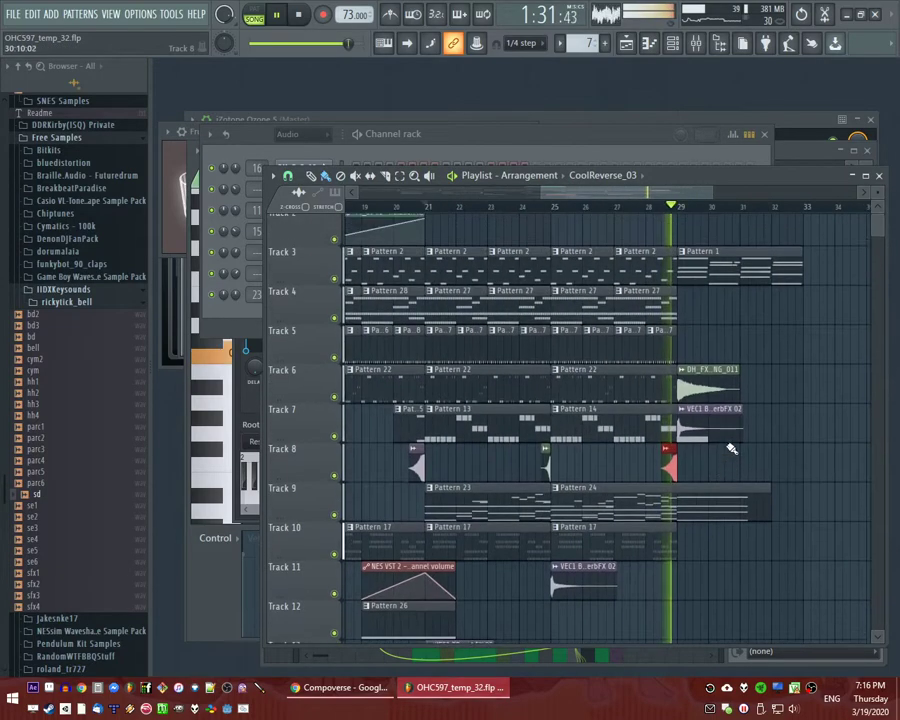
{"action": "left_click_drag", "start_coordinate": [733, 462], "coordinate": [733, 384]}
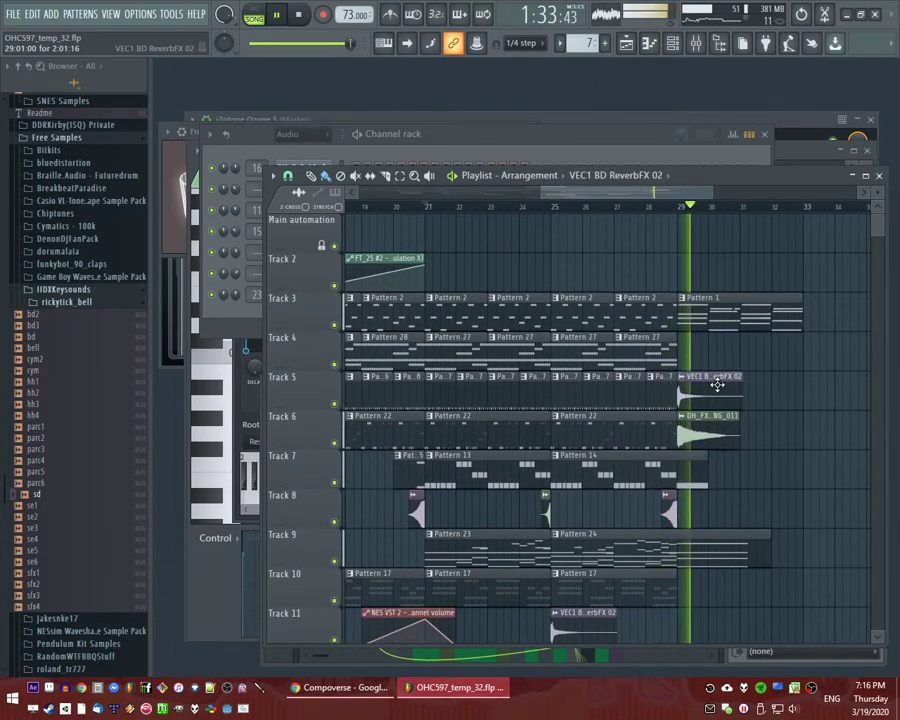
Replace the reverse clip before bar 29 on Track 8 with the reversed crash4 clip, aligned to end at bar 29.
{"action": "right_click", "coordinate": [668, 502]}
{"action": "left_click", "coordinate": [547, 512]}
{"action": "scroll", "coordinate": [648, 513], "scroll_direction": "up", "scroll_amount": 3}
{"action": "left_click", "coordinate": [720, 511]}
{"action": "key", "text": "space"}
{"action": "key", "text": "space"}
{"action": "left_click_drag", "start_coordinate": [734, 509], "coordinate": [745, 508]}
{"action": "left_click", "coordinate": [739, 210]}
{"action": "scroll", "coordinate": [825, 508], "scroll_direction": "up", "scroll_amount": 3}
{"action": "left_click_drag", "start_coordinate": [565, 514], "coordinate": [573, 515]}
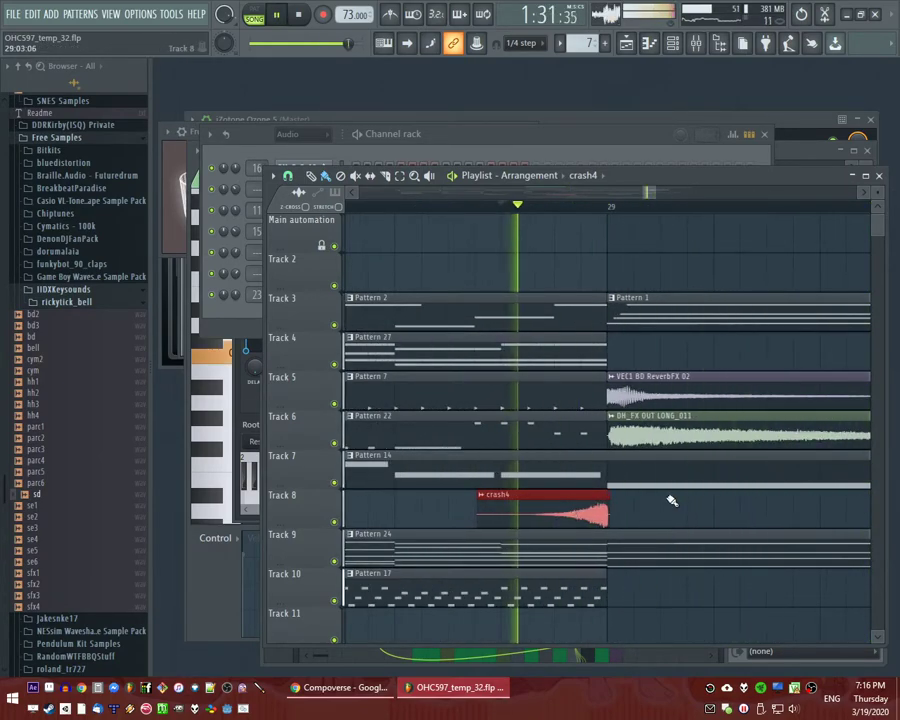
Place a DM-FX07_15 clip on Track 11 at bar 29.
{"action": "scroll", "coordinate": [660, 470], "scroll_direction": "down", "scroll_amount": 5}
{"action": "scroll", "coordinate": [560, 440], "scroll_direction": "down", "scroll_amount": 3}
{"action": "scroll", "coordinate": [596, 484], "scroll_direction": "up", "scroll_amount": 3}
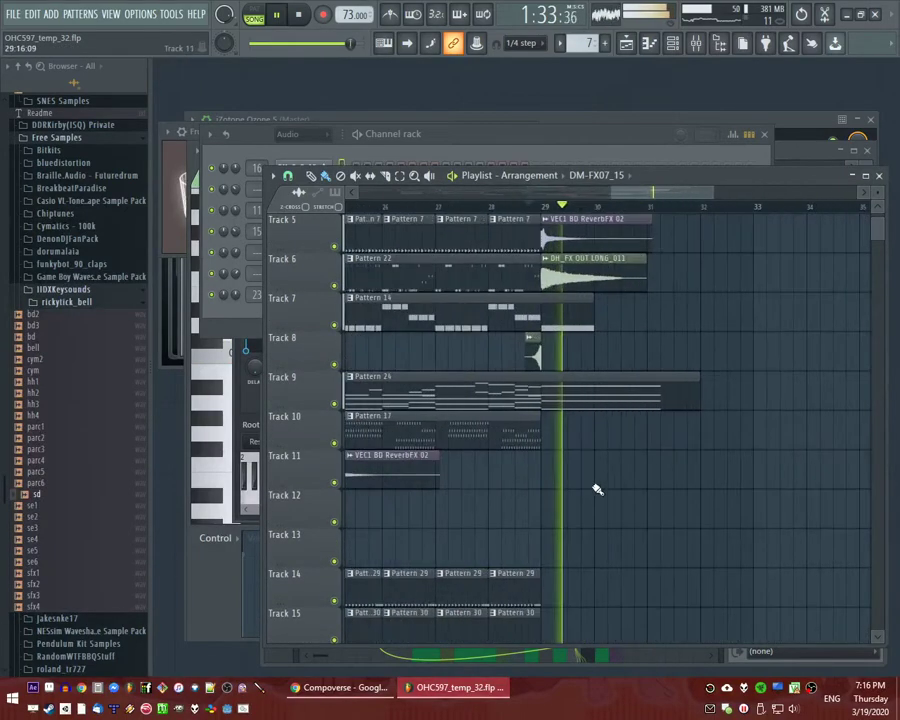
{"action": "scroll", "coordinate": [708, 403], "scroll_direction": "up", "scroll_amount": 5}
{"action": "scroll", "coordinate": [708, 403], "scroll_direction": "down", "scroll_amount": 3}
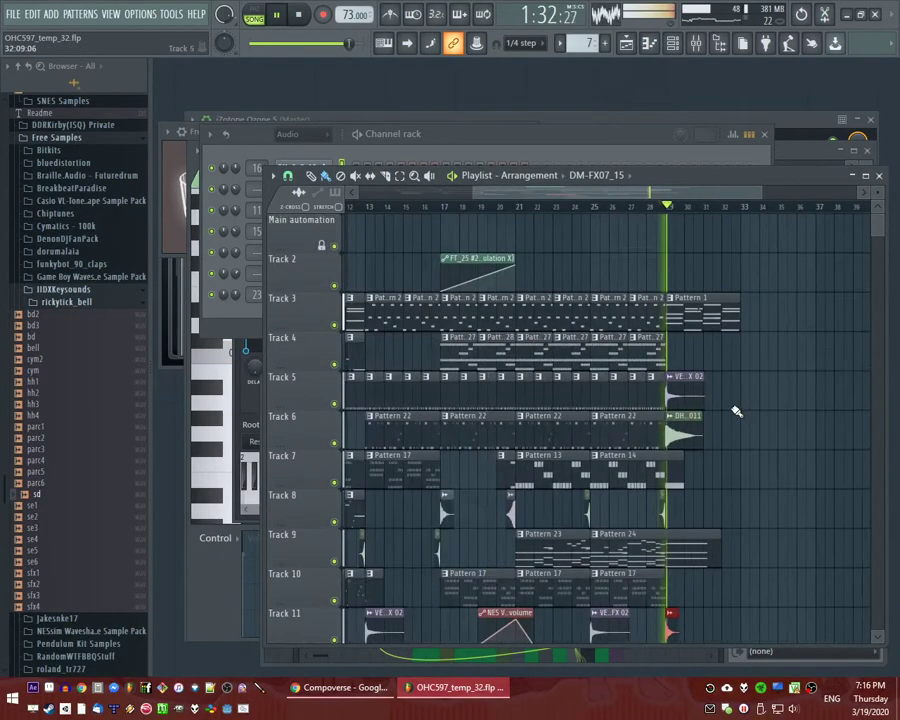
Examine the Fruity Parametric EQ 2 curve on the FT_25 #2 mixer track and replay the song around bar 24.
{"action": "key", "text": "F9"}
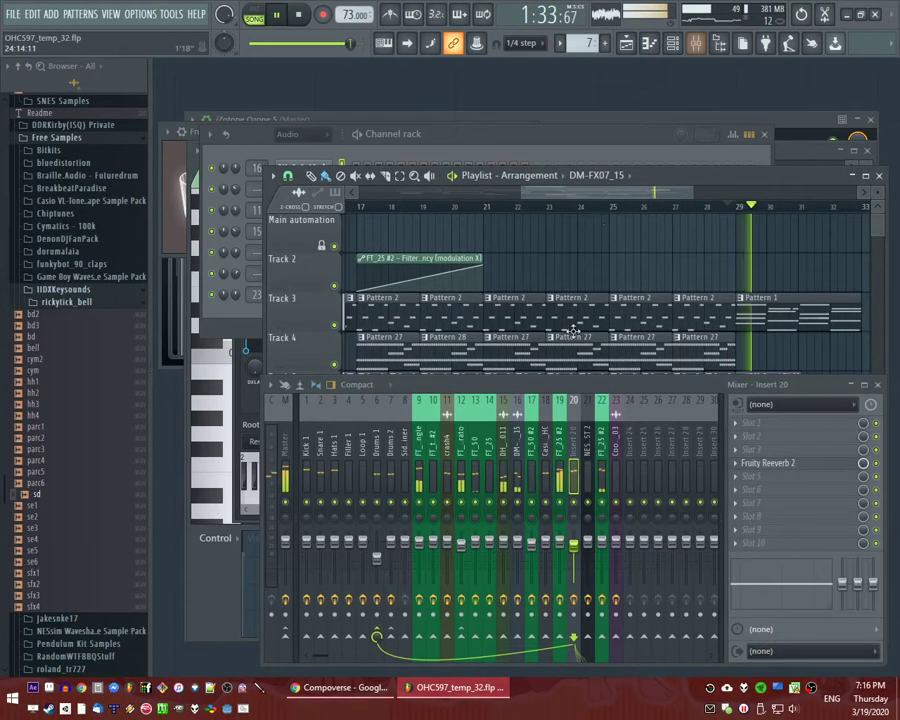
{"action": "left_click", "coordinate": [558, 468]}
{"action": "left_click", "coordinate": [797, 426]}
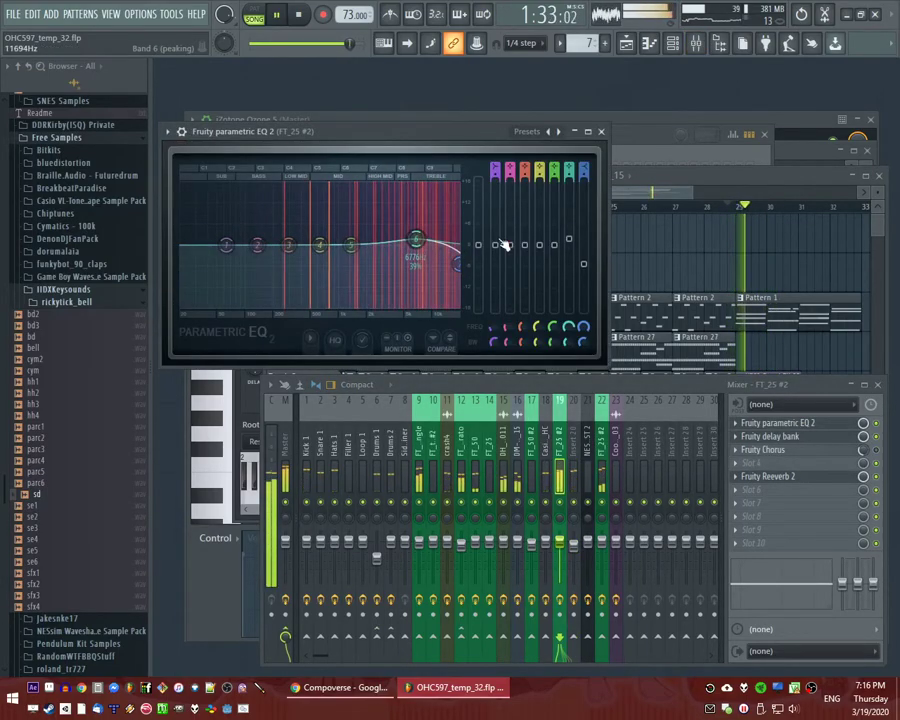
{"action": "key", "text": "F5"}
{"action": "left_click", "coordinate": [608, 206]}
{"action": "left_click_drag", "start_coordinate": [609, 194], "coordinate": [635, 197]}
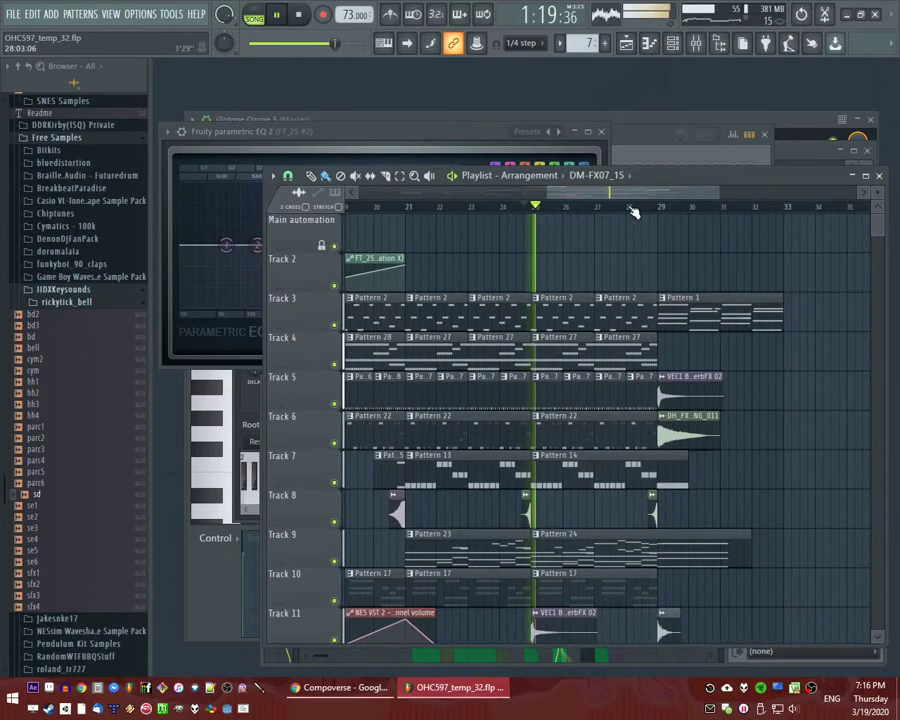
{"action": "left_click_drag", "start_coordinate": [501, 206], "coordinate": [524, 202]}
Make the Pattern 7 clip in bar 24 on Track 5 unique as its own pattern.
{"action": "scroll", "coordinate": [552, 271], "scroll_direction": "down", "scroll_amount": 2}
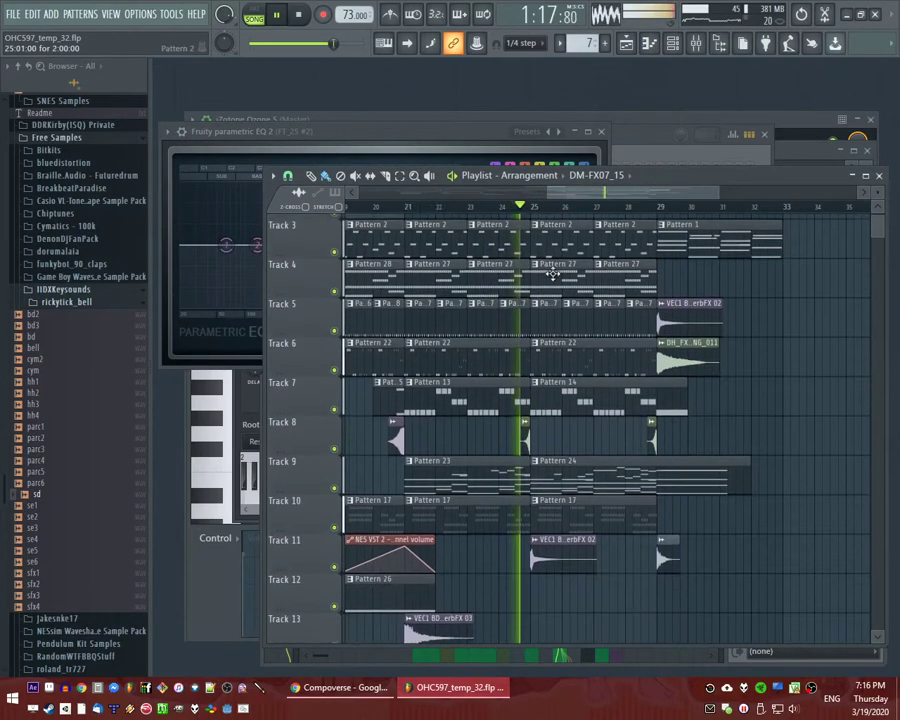
{"action": "scroll", "coordinate": [562, 375], "scroll_direction": "up", "scroll_amount": 2}
{"action": "scroll", "coordinate": [617, 428], "scroll_direction": "down", "scroll_amount": 1}
{"action": "scroll", "coordinate": [553, 396], "scroll_direction": "up", "scroll_amount": 2}
{"action": "right_click", "coordinate": [474, 396]}
{"action": "left_click", "coordinate": [512, 410]}
Add TR909_01 notes to Pattern 8 between steps 10 and 11 and on steps 12, 14 and 16, and play the song from bar 24.
{"action": "key", "text": "F6"}
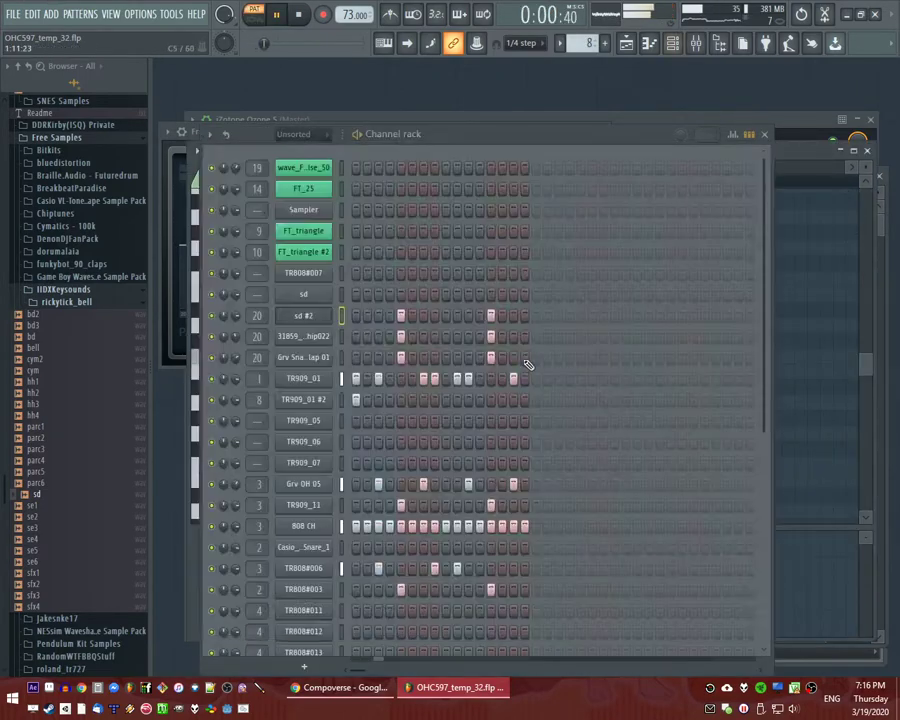
{"action": "scroll", "coordinate": [520, 330], "scroll_direction": "down", "scroll_amount": 5}
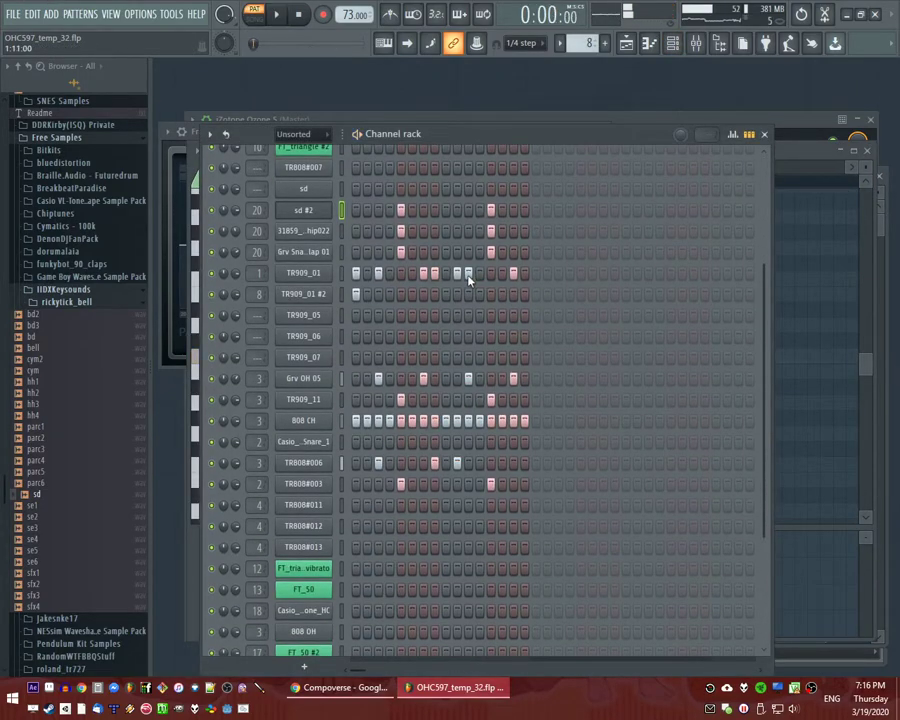
{"action": "right_click", "coordinate": [328, 272]}
{"action": "left_click", "coordinate": [362, 276]}
{"action": "key", "text": "space"}
{"action": "left_click", "coordinate": [486, 356]}
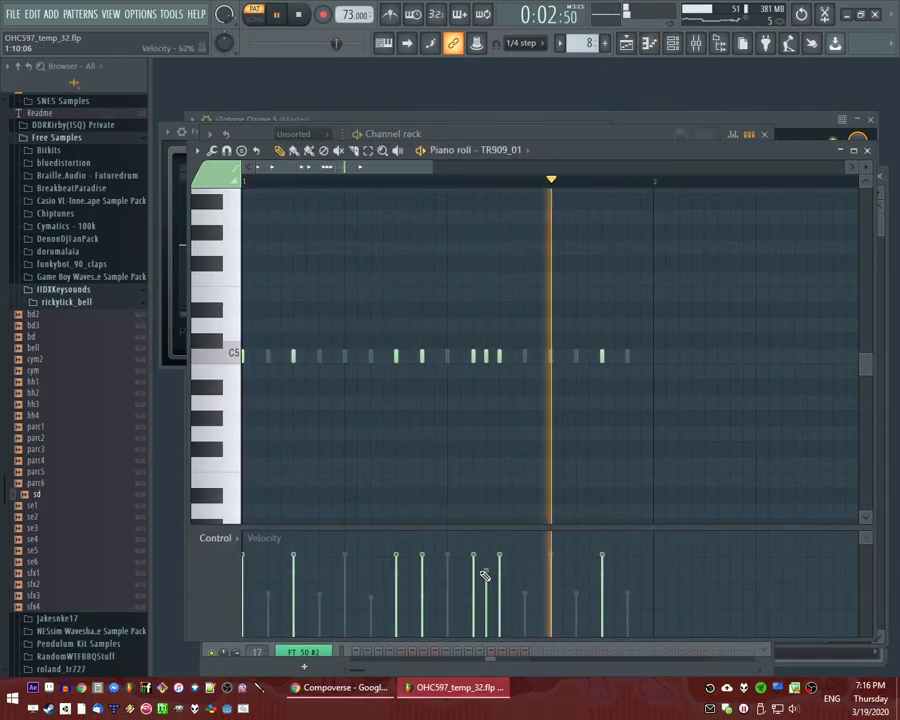
{"action": "left_click", "coordinate": [522, 355]}
{"action": "left_click", "coordinate": [627, 356]}
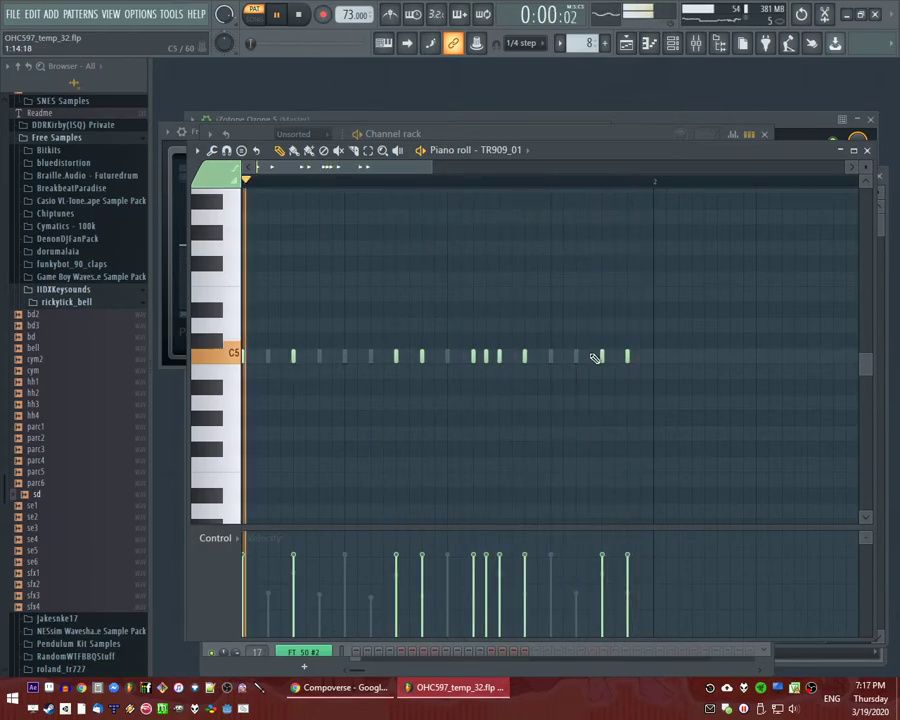
{"action": "key", "text": "F5"}
{"action": "left_click", "coordinate": [485, 207]}
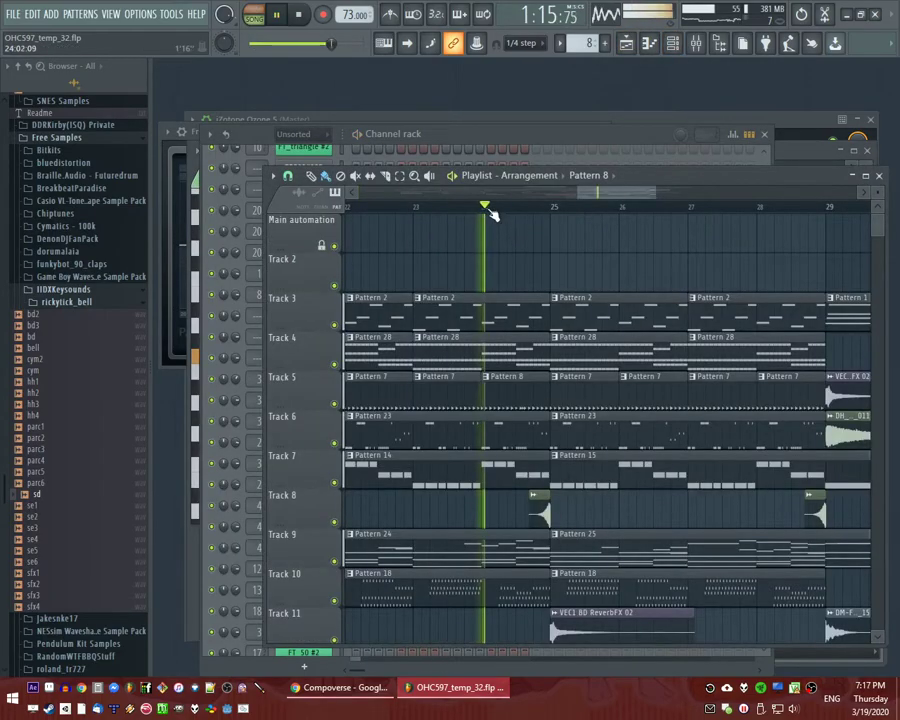
Add TR909_01 #2 hits on steps 3, 7, 11 and 15 of Pattern 8, auditioning them in the song.
{"action": "key", "text": "F6"}
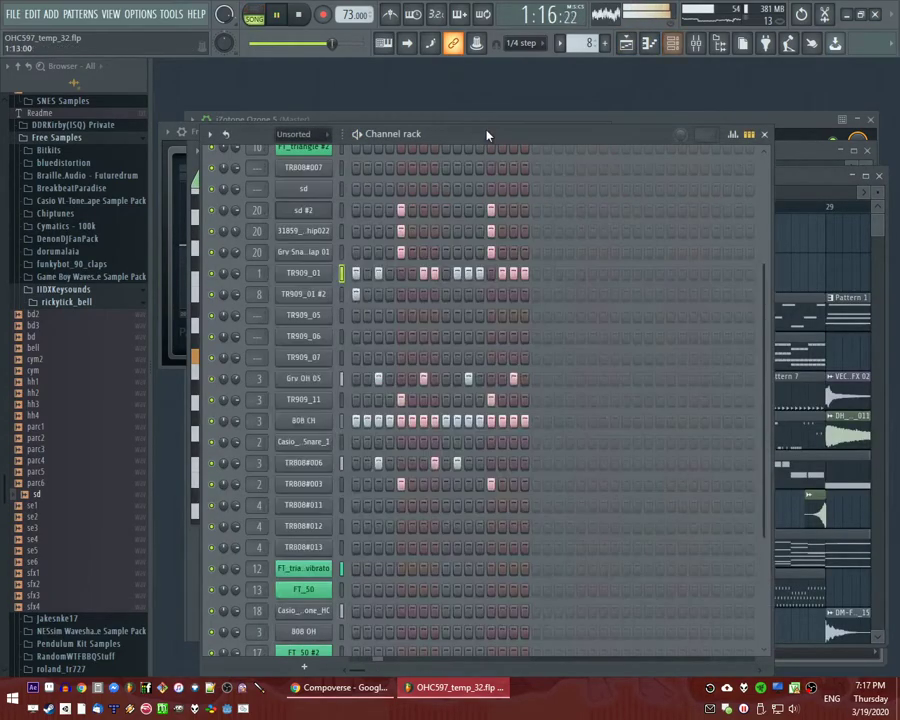
{"action": "left_click", "coordinate": [378, 294]}
{"action": "left_click", "coordinate": [434, 294]}
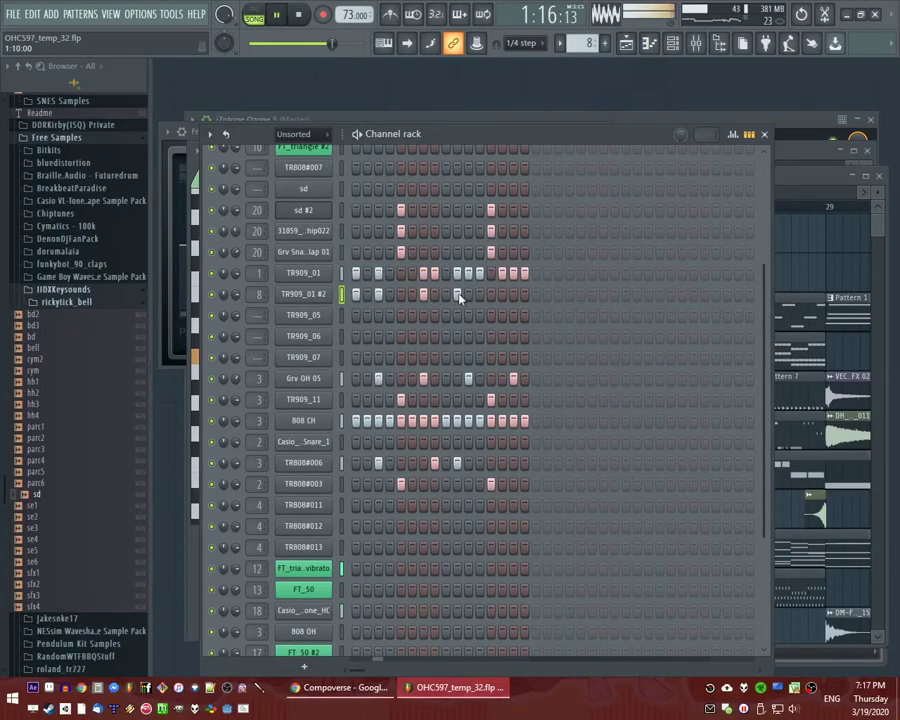
{"action": "left_click", "coordinate": [469, 296]}
{"action": "left_click", "coordinate": [469, 296]}
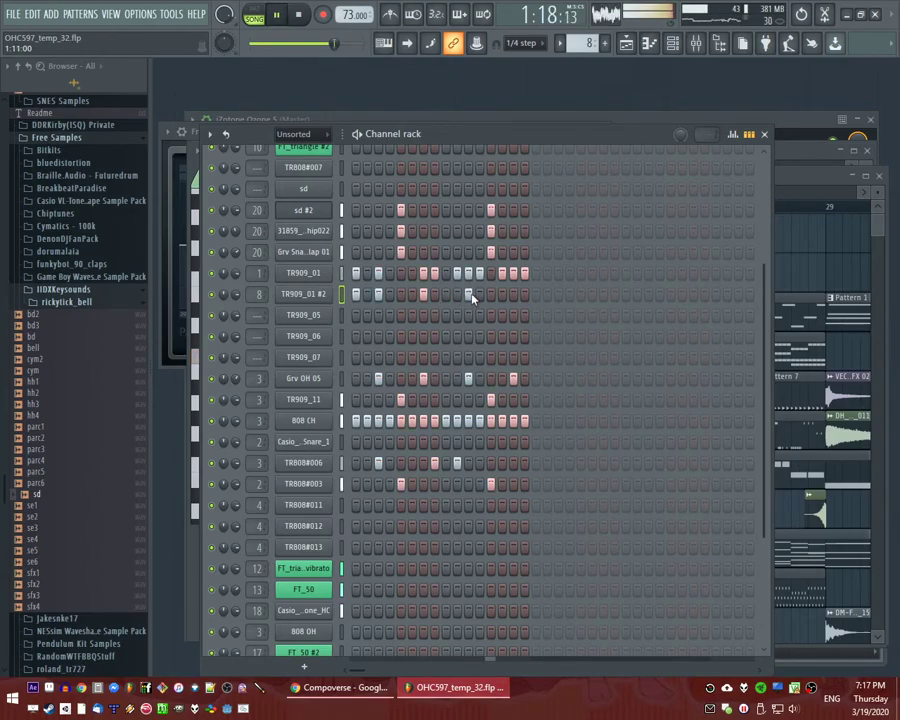
{"action": "key", "text": "space"}
{"action": "left_click", "coordinate": [469, 296]}
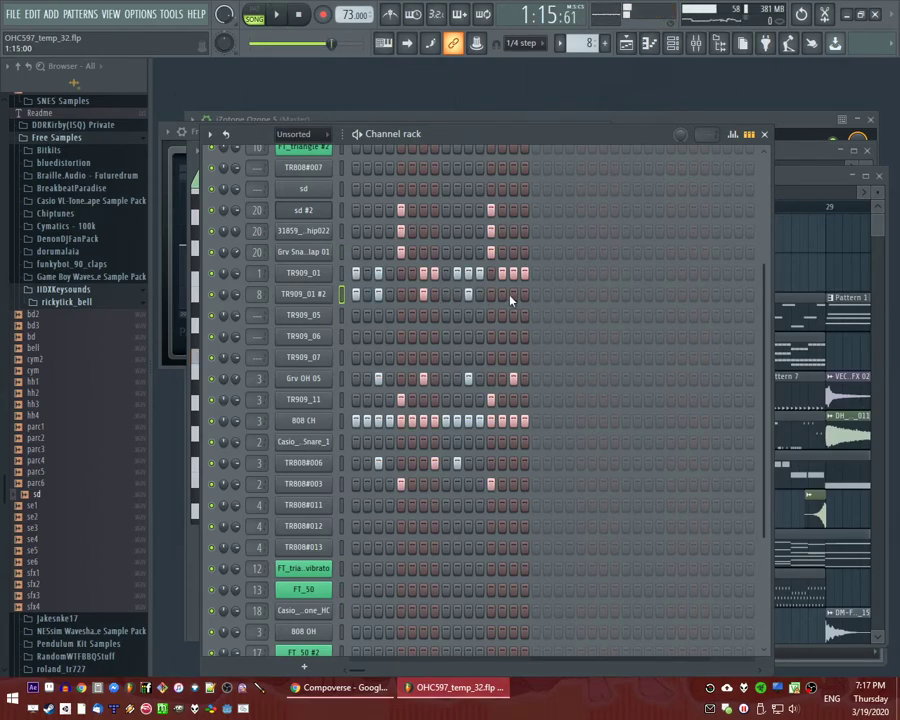
{"action": "key", "text": "space"}
{"action": "left_click", "coordinate": [513, 297]}
Open Pattern 7 from the playlist and add TR909_01 #2 hits on steps 3, 8, 11 and 15.
{"action": "key", "text": "F6"}
{"action": "key", "text": "F5"}
{"action": "key", "text": "F6"}
{"action": "key", "text": "F5"}
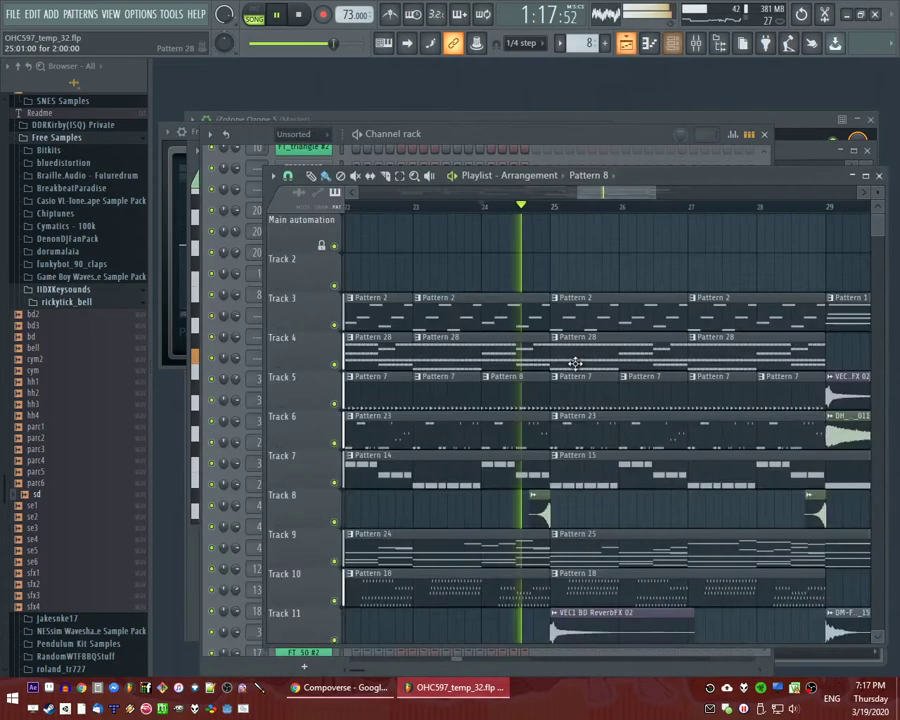
{"action": "double_click", "coordinate": [446, 391]}
{"action": "key", "text": "F6"}
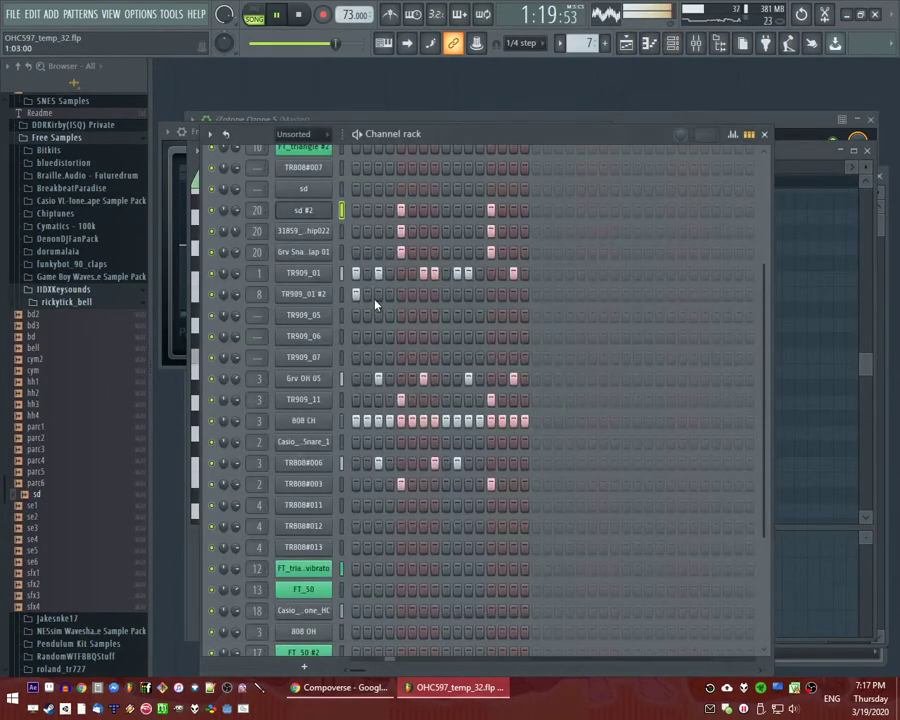
{"action": "left_click", "coordinate": [434, 294]}
{"action": "left_click", "coordinate": [469, 295]}
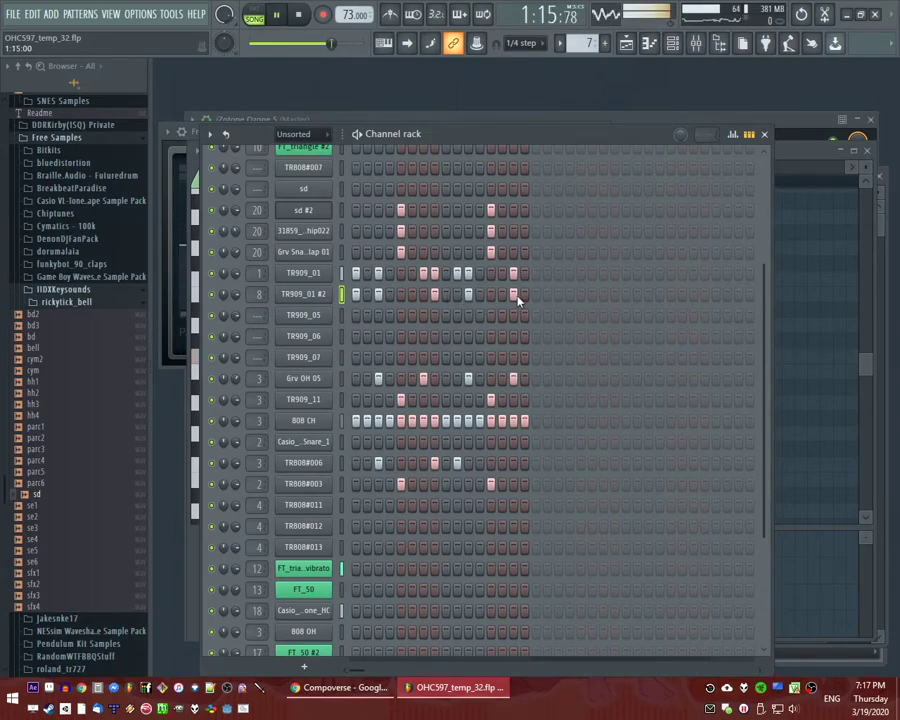
Save the project as the new version OHC597_temp_33.flp.
{"action": "key", "text": "F9"}
{"action": "key", "text": "F5"}
{"action": "key", "text": "ctrl+n"}
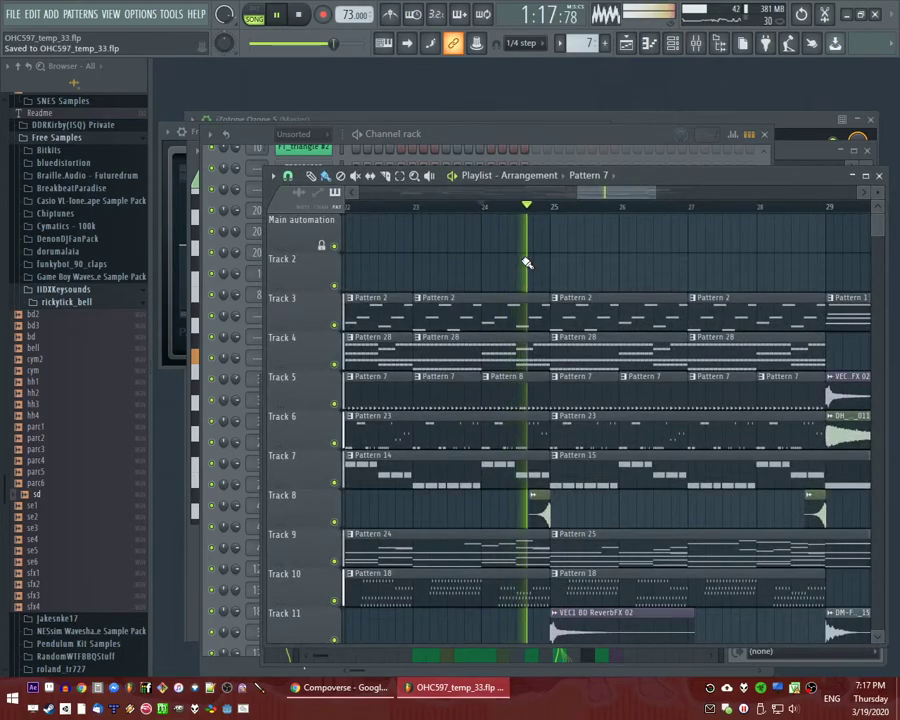
Replace the Pattern 7 clip in bar 28 on Track 5 with Pattern 8 while playing the song from there.
{"action": "scroll", "coordinate": [527, 263], "scroll_direction": "down", "scroll_amount": 3}
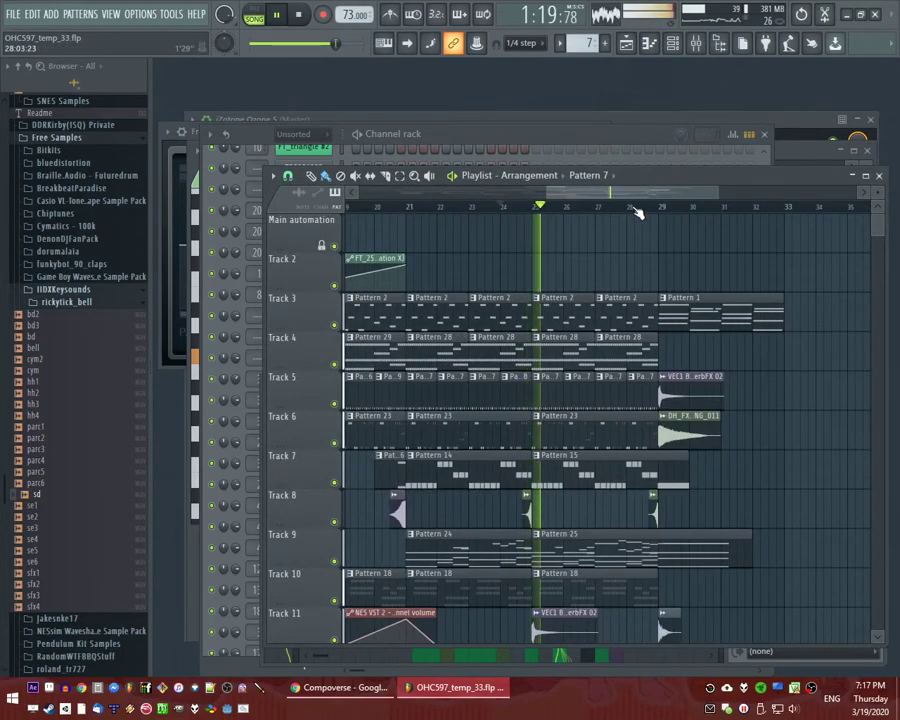
{"action": "left_click", "coordinate": [643, 208]}
{"action": "scroll", "coordinate": [589, 270], "scroll_direction": "up", "scroll_amount": 2}
{"action": "left_click", "coordinate": [482, 388]}
{"action": "right_click", "coordinate": [667, 392]}
{"action": "left_click", "coordinate": [667, 391]}
Select every clip in the playlist and duplicate the whole arrangement so that the copy starts at bar 33.
{"action": "scroll", "coordinate": [676, 196], "scroll_direction": "down", "scroll_amount": 3}
{"action": "scroll", "coordinate": [669, 235], "scroll_direction": "down", "scroll_amount": 3}
{"action": "scroll", "coordinate": [669, 237], "scroll_direction": "up", "scroll_amount": 3}
{"action": "scroll", "coordinate": [752, 300], "scroll_direction": "down", "scroll_amount": 6}
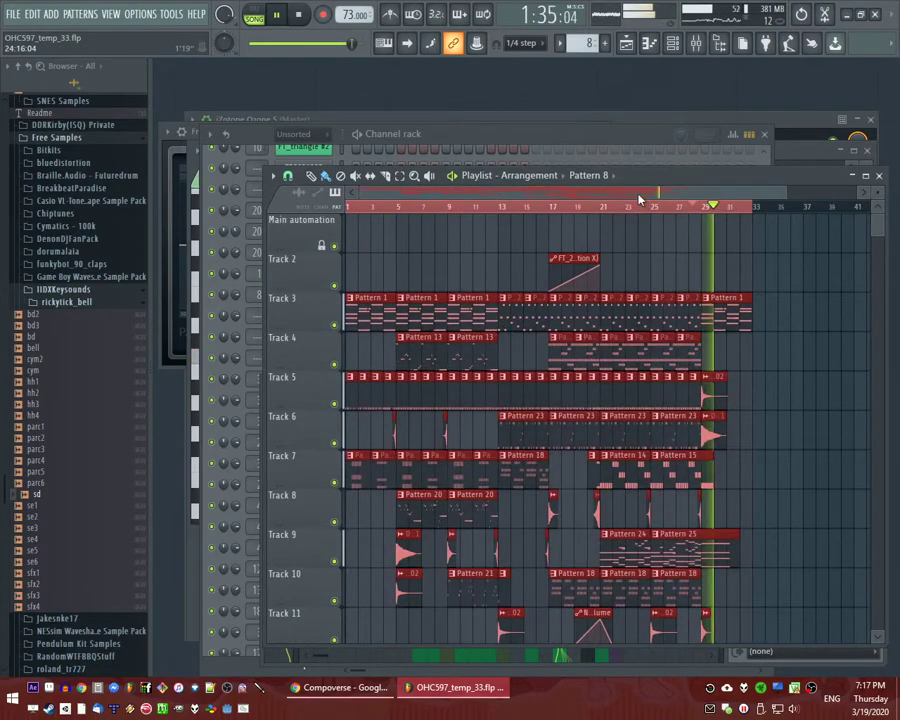
{"action": "left_click_drag", "start_coordinate": [660, 194], "coordinate": [733, 214]}
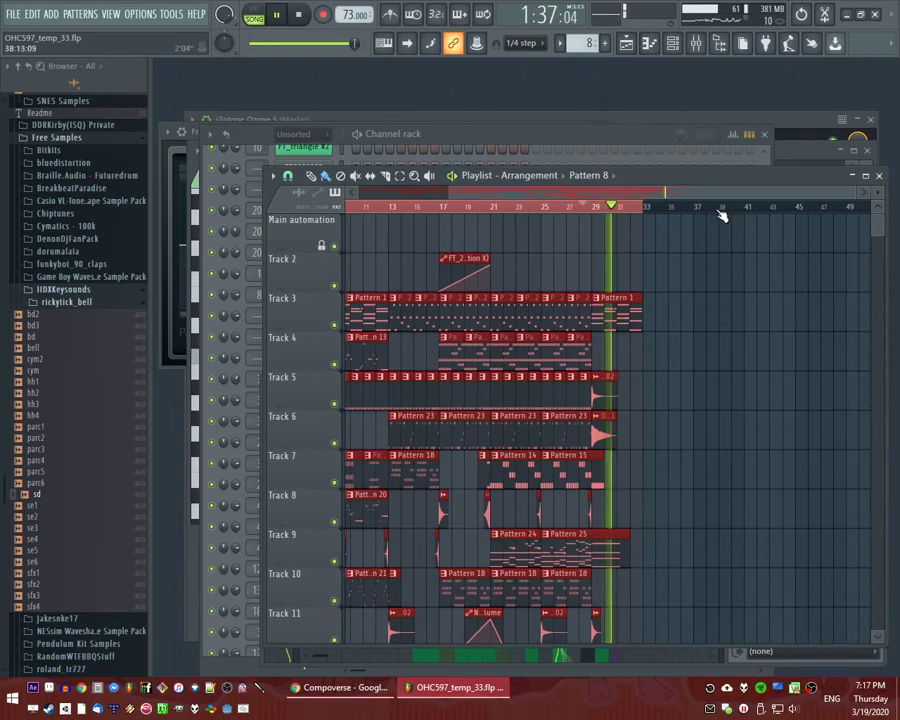
{"action": "left_click", "coordinate": [33, 13]}
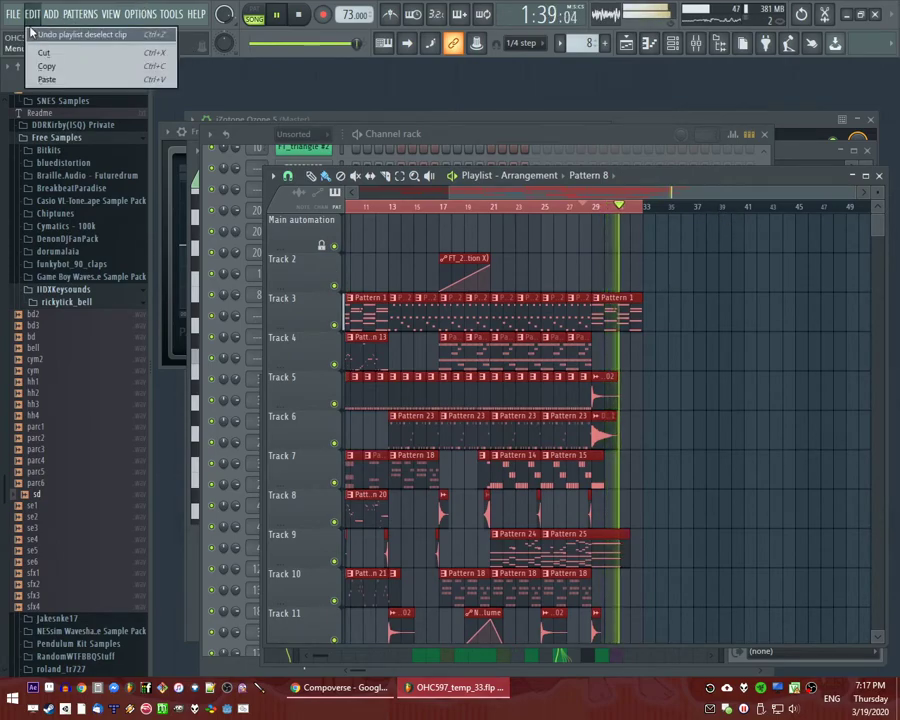
{"action": "left_click", "coordinate": [60, 35]}
{"action": "key", "text": "ctrl+a"}
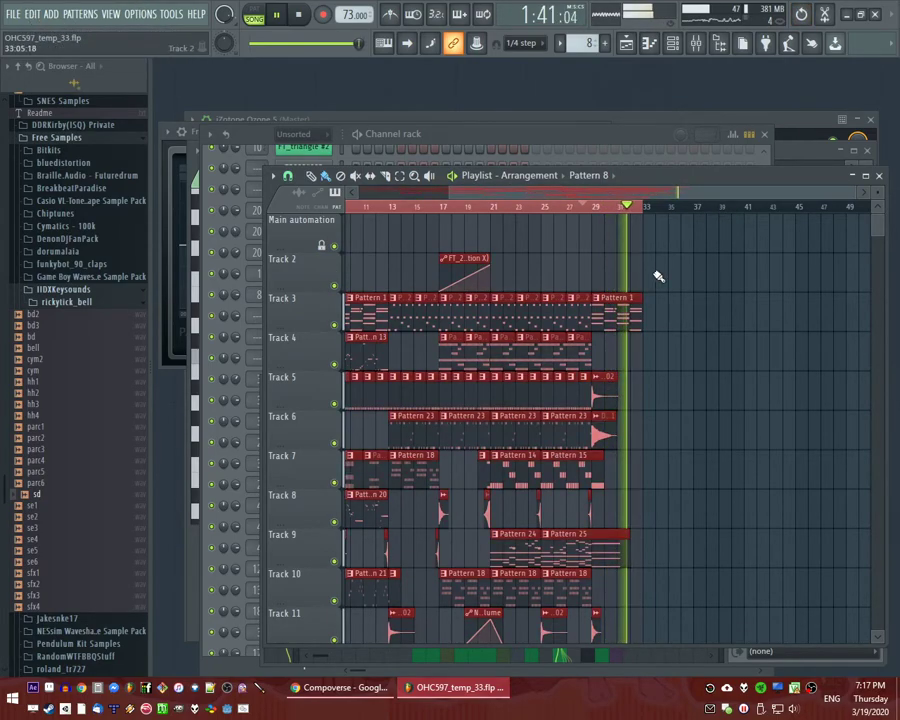
{"action": "key", "text": "ctrl+b"}
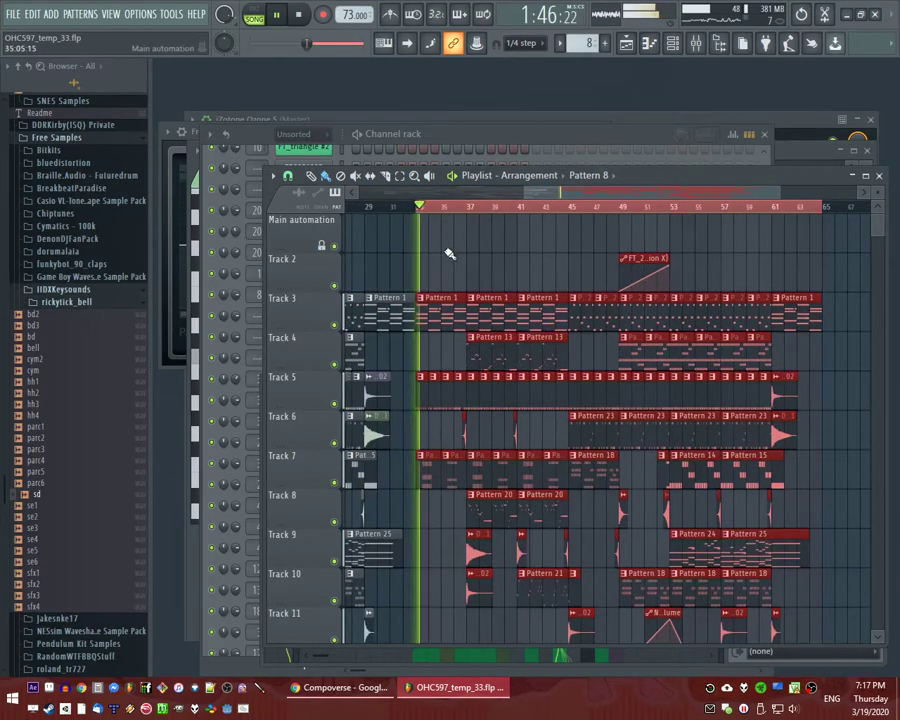
Duplicate the whole arrangement again starting at bar 65 and delete every clip of this copy from bar 69 onward.
{"action": "key", "text": "ctrl+b"}
{"action": "key", "text": "ctrl+d"}
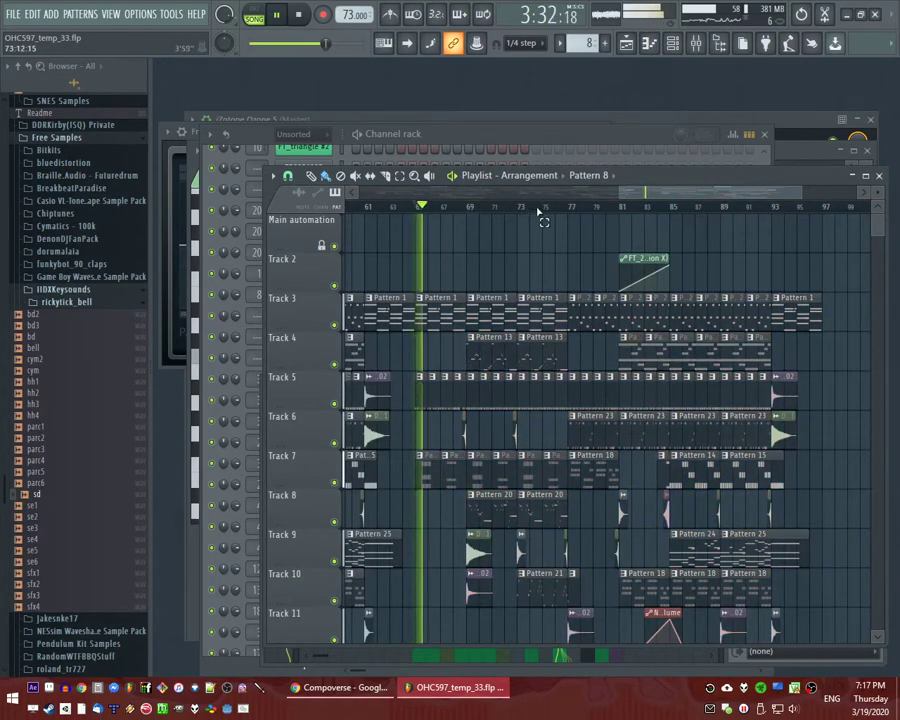
{"action": "left_click_drag", "start_coordinate": [527, 210], "coordinate": [868, 212]}
{"action": "key", "text": "Delete"}
{"action": "scroll", "coordinate": [404, 330], "scroll_direction": "up", "scroll_amount": 4}
{"action": "key", "text": "ctrl+d"}
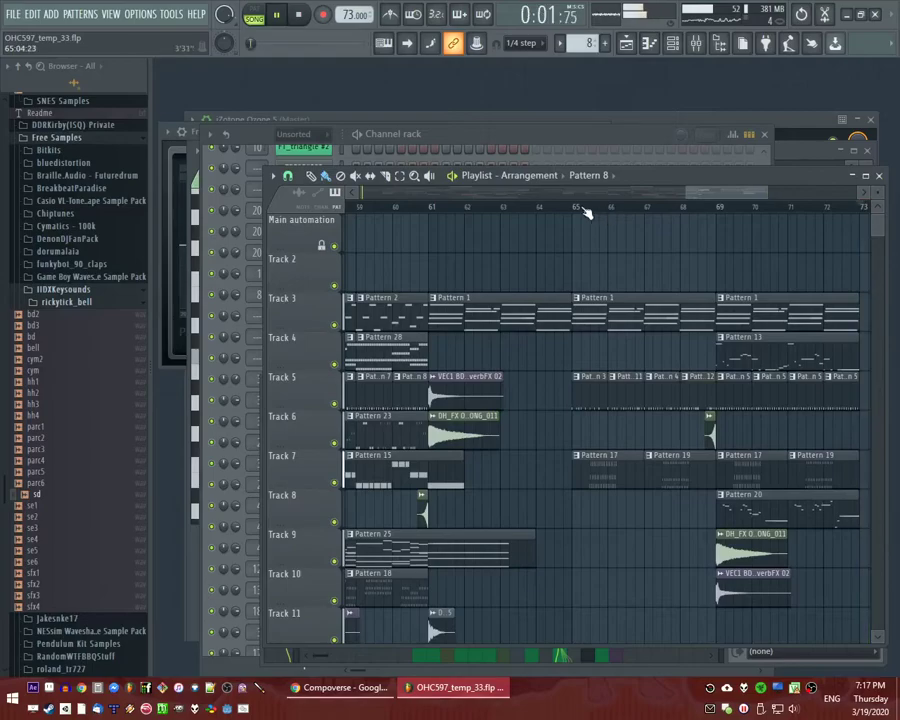
{"action": "left_click", "coordinate": [586, 209]}
{"action": "scroll", "coordinate": [546, 288], "scroll_direction": "down", "scroll_amount": 3}
{"action": "mouse_move", "coordinate": [547, 288]}
{"action": "left_mouse_down"}
{"action": "mouse_move", "coordinate": [675, 366]}
{"action": "mouse_move", "coordinate": [545, 468]}
{"action": "left_mouse_up"}
{"action": "scroll", "coordinate": [526, 436], "scroll_direction": "up", "scroll_amount": 3}
{"action": "scroll", "coordinate": [504, 269], "scroll_direction": "down", "scroll_amount": 3}
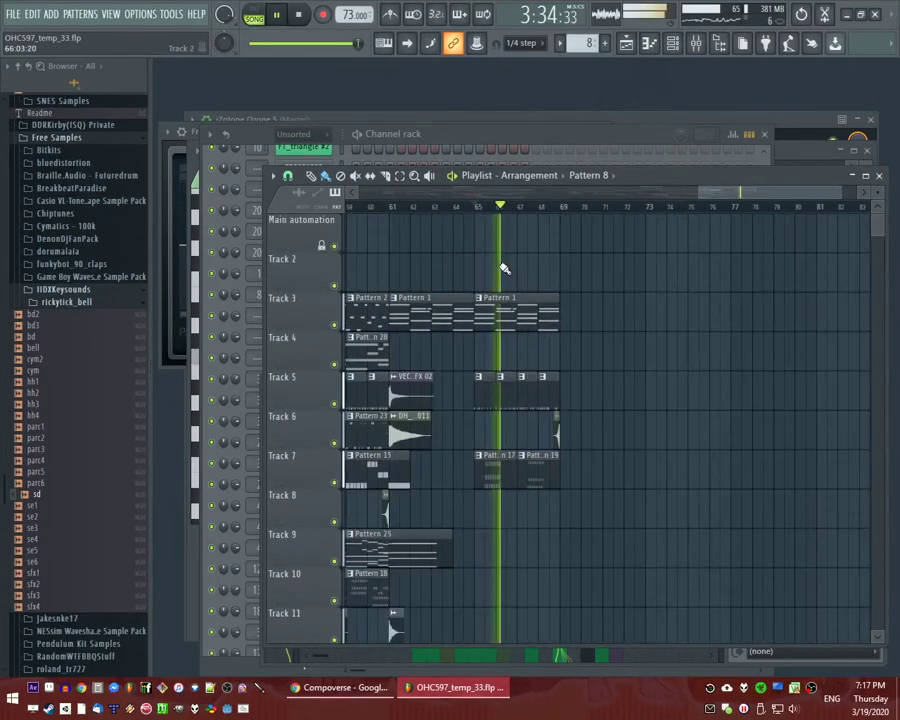
Select bars 65 to 68 in the playlist and load Fruity Mute 2 into effect slot 2 of the Master mixer track.
{"action": "scroll", "coordinate": [466, 210], "scroll_direction": "up", "scroll_amount": 2}
{"action": "left_click_drag", "start_coordinate": [466, 210], "coordinate": [608, 206]}
{"action": "key", "text": "F9"}
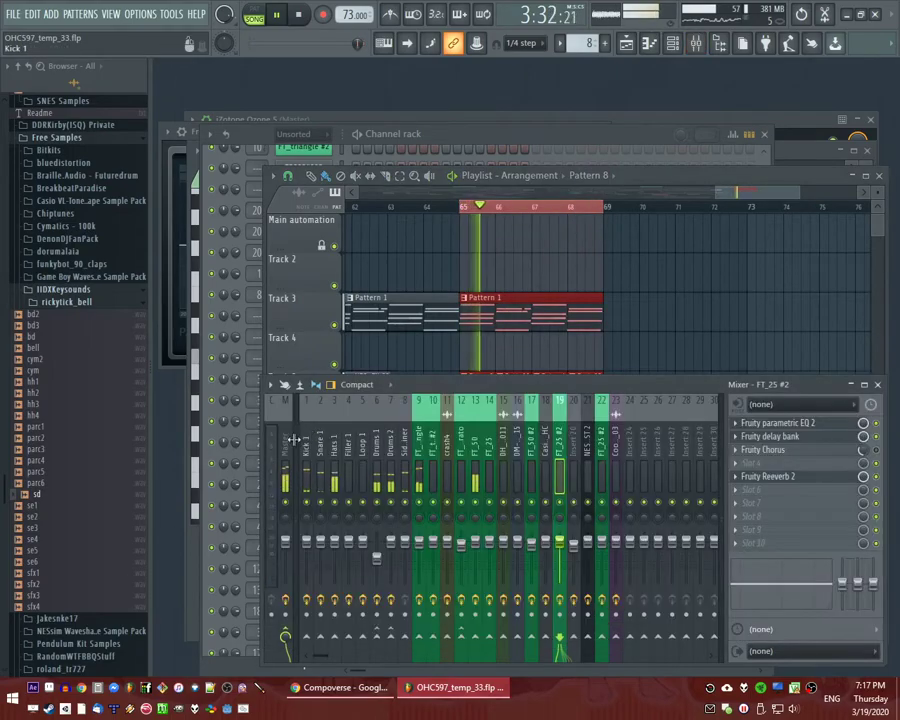
{"action": "left_click", "coordinate": [295, 440]}
{"action": "key", "text": "space"}
{"action": "left_click", "coordinate": [742, 450]}
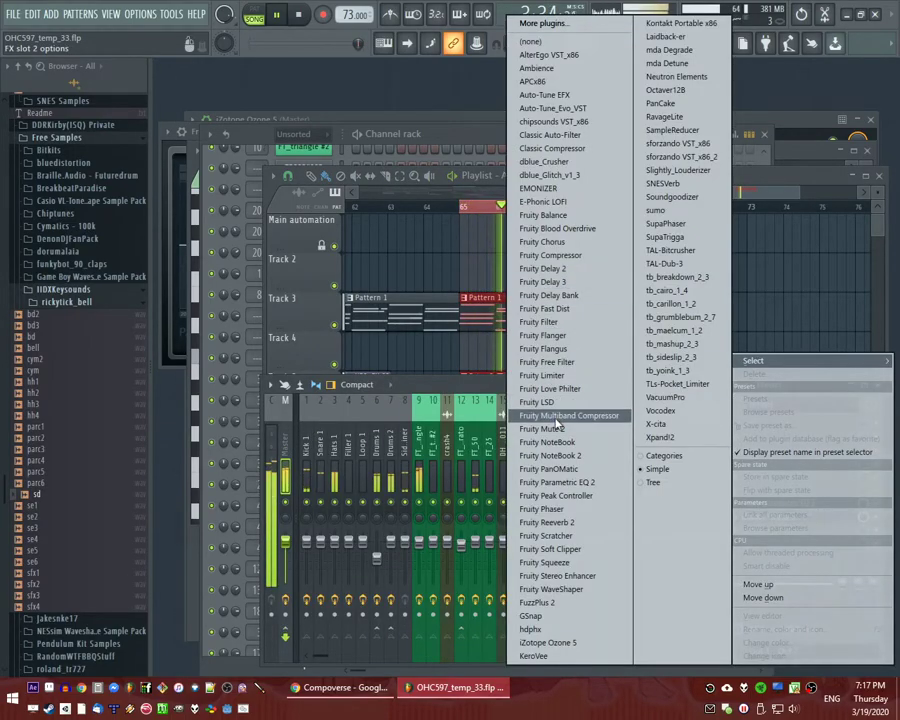
{"action": "left_click", "coordinate": [625, 482]}
{"action": "left_click", "coordinate": [788, 442]}
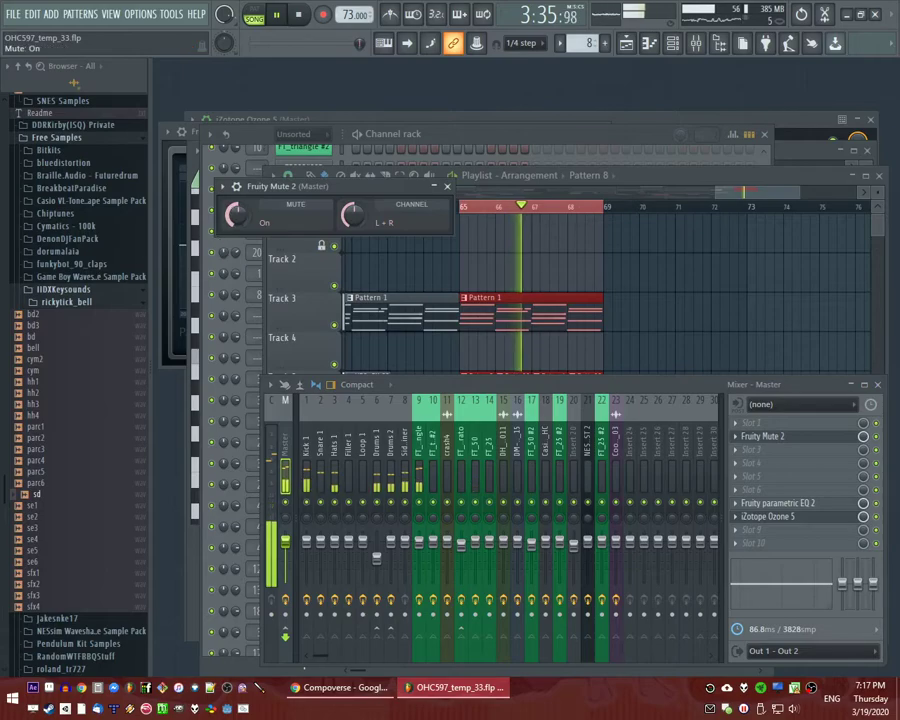
Create an automation clip for the Fruity Mute 2 mix level over bars 65 to 68 and shape it into a curved fade-out.
{"action": "right_click", "coordinate": [866, 440]}
{"action": "left_click", "coordinate": [840, 510]}
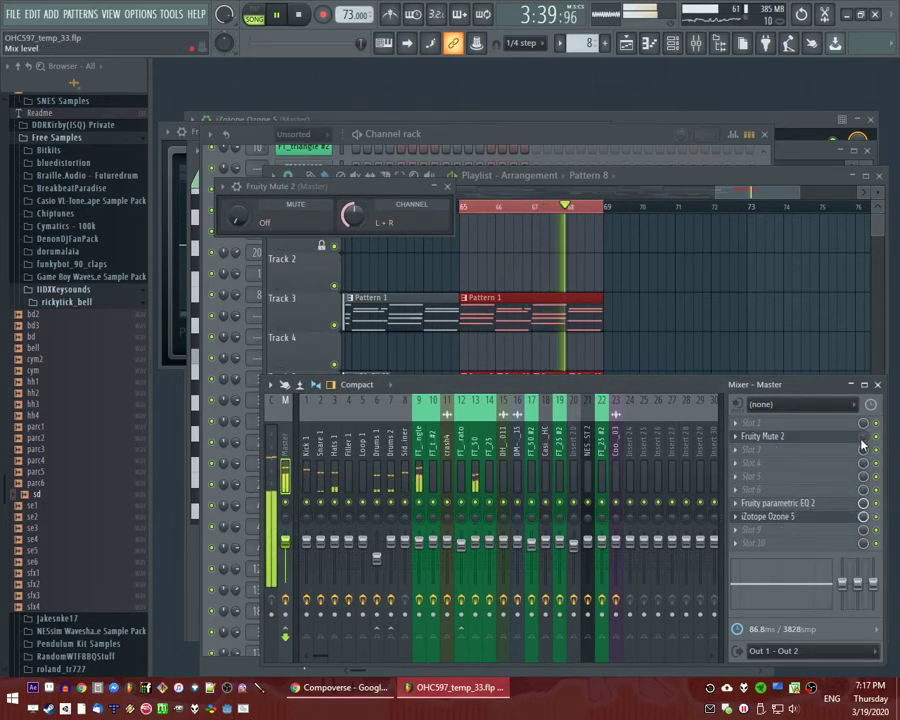
{"action": "right_click", "coordinate": [864, 445]}
{"action": "left_click", "coordinate": [840, 531]}
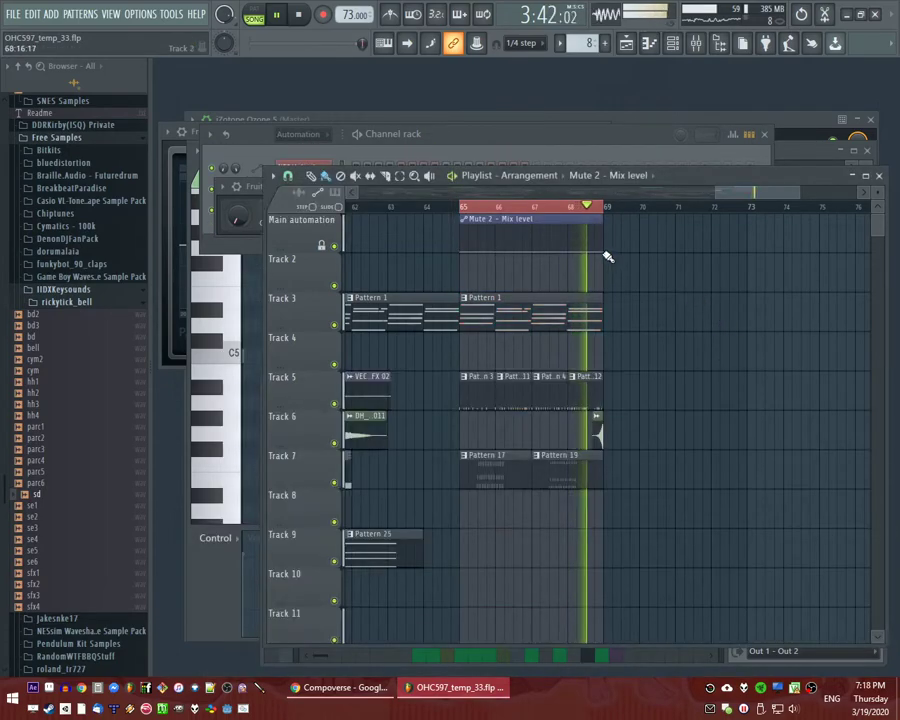
{"action": "left_click_drag", "start_coordinate": [530, 239], "coordinate": [530, 222]}
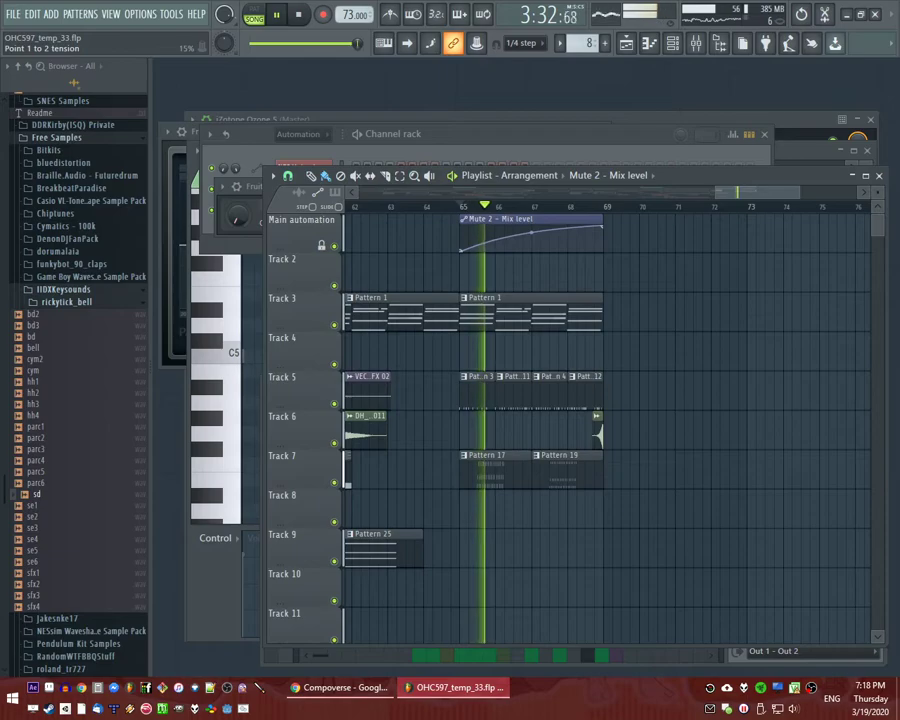
Place a new empty Pattern 33 clip on Track 2 from mid-bar 68 into bar 69, and play the song's ending.
{"action": "key", "text": "F4"}
{"action": "left_click", "coordinate": [595, 279]}
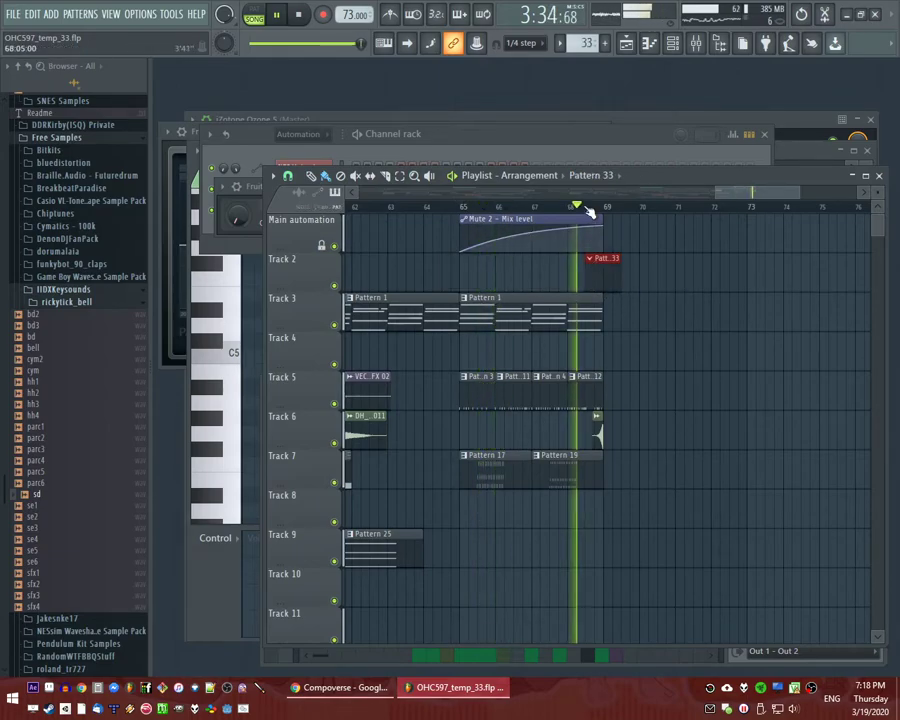
{"action": "scroll", "coordinate": [613, 258], "scroll_direction": "up", "scroll_amount": 2, "text": "ctrl"}
{"action": "left_click", "coordinate": [541, 207]}
{"action": "right_click", "coordinate": [738, 335]}
{"action": "scroll", "coordinate": [748, 330], "scroll_direction": "down", "scroll_amount": 6, "text": "ctrl"}
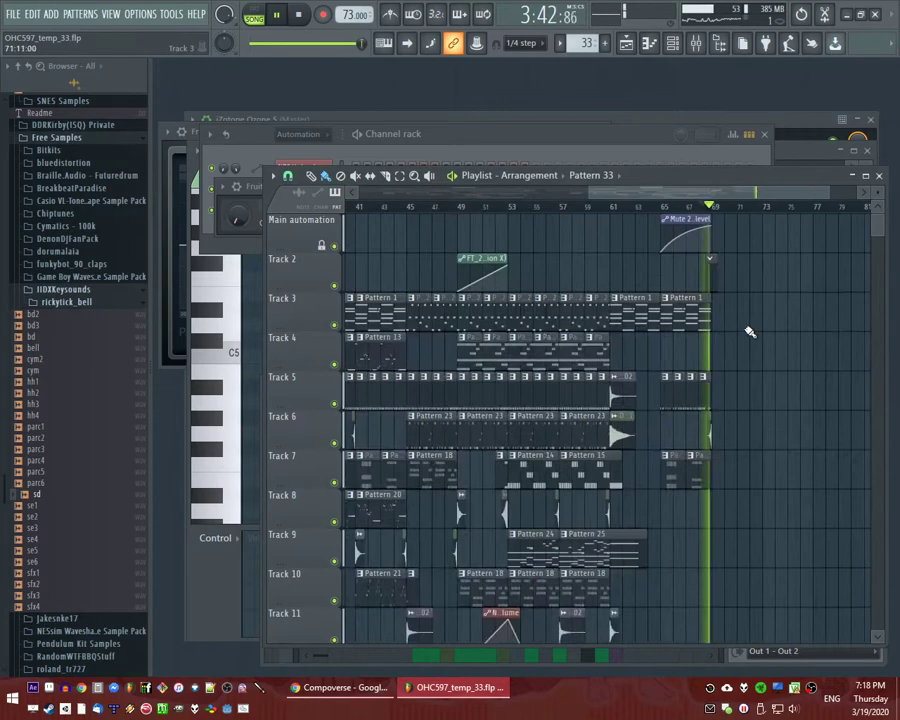
Spot-check the playback at several points in the duplicated arrangement.
{"action": "left_click", "coordinate": [387, 207]}
{"action": "left_click", "coordinate": [566, 207]}
{"action": "left_click", "coordinate": [621, 207]}
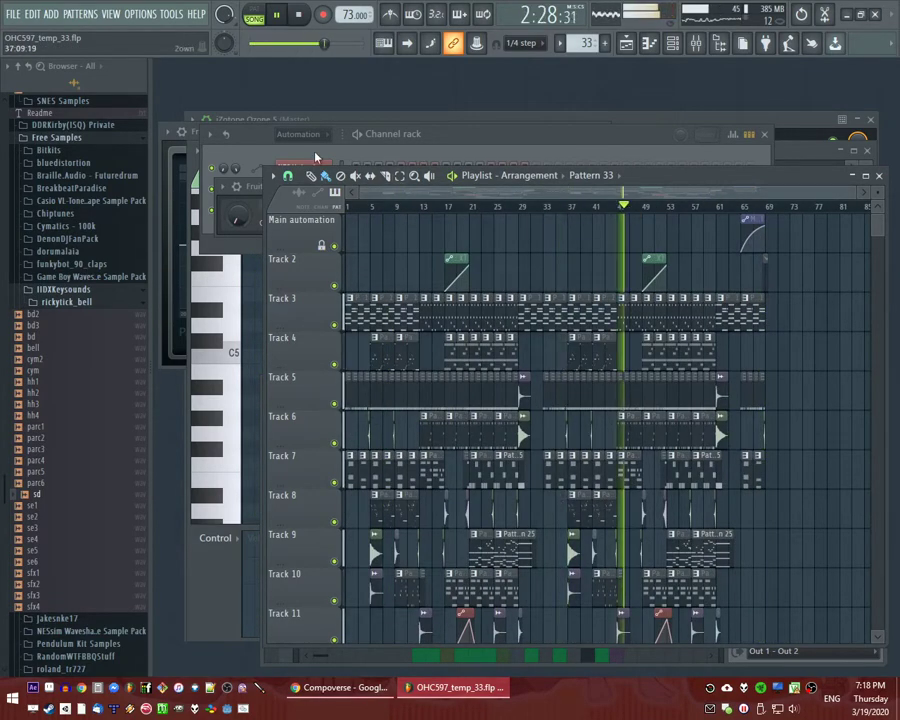
Export the full song as the WAV file OHC597_temp_33.wav to the Desktop.
{"action": "left_click", "coordinate": [14, 13]}
{"action": "mouse_move", "coordinate": [40, 136]}
{"action": "left_click", "coordinate": [165, 151]}
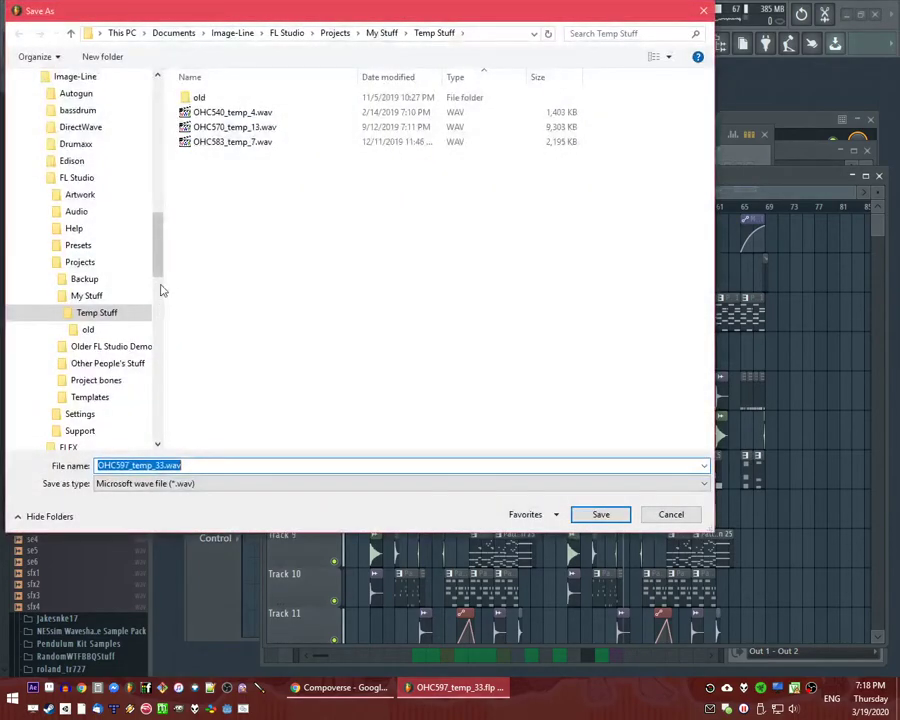
{"action": "scroll", "coordinate": [150, 200], "scroll_direction": "up", "scroll_amount": 15}
{"action": "left_click", "coordinate": [120, 106]}
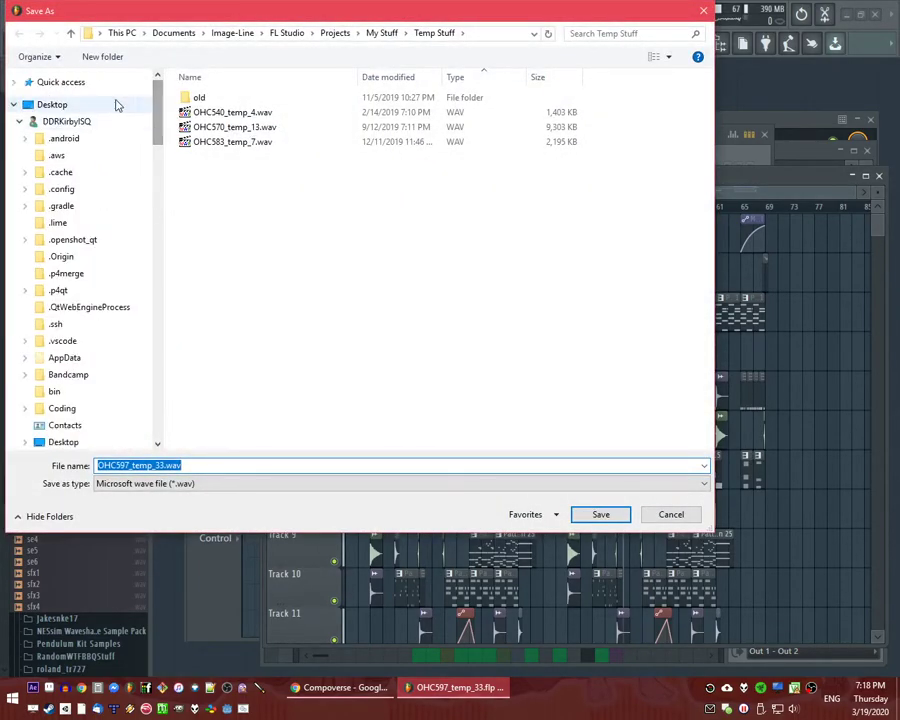
{"action": "left_click", "coordinate": [598, 514]}
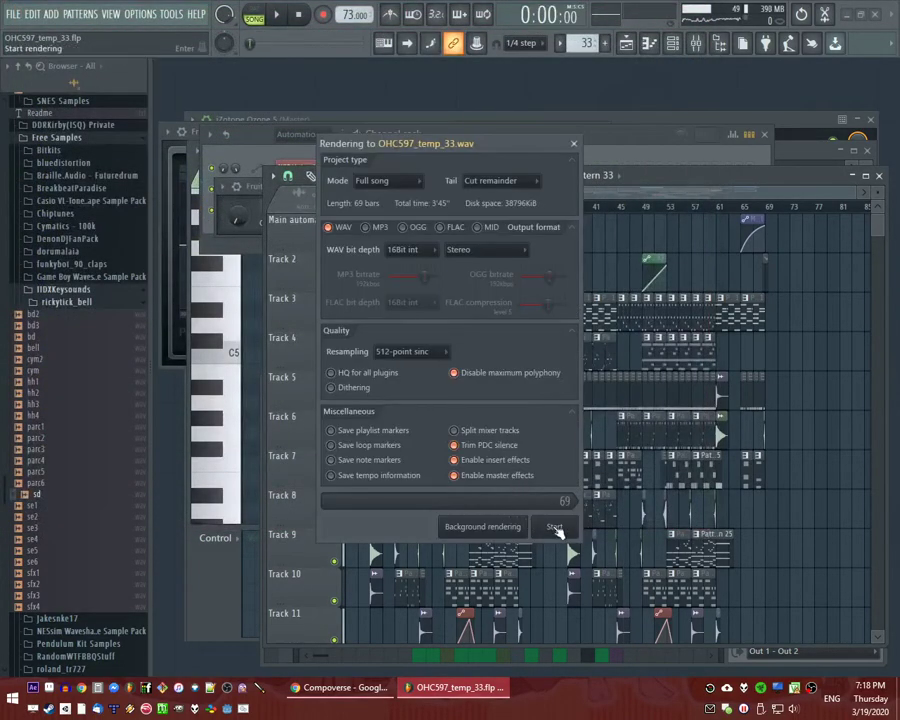